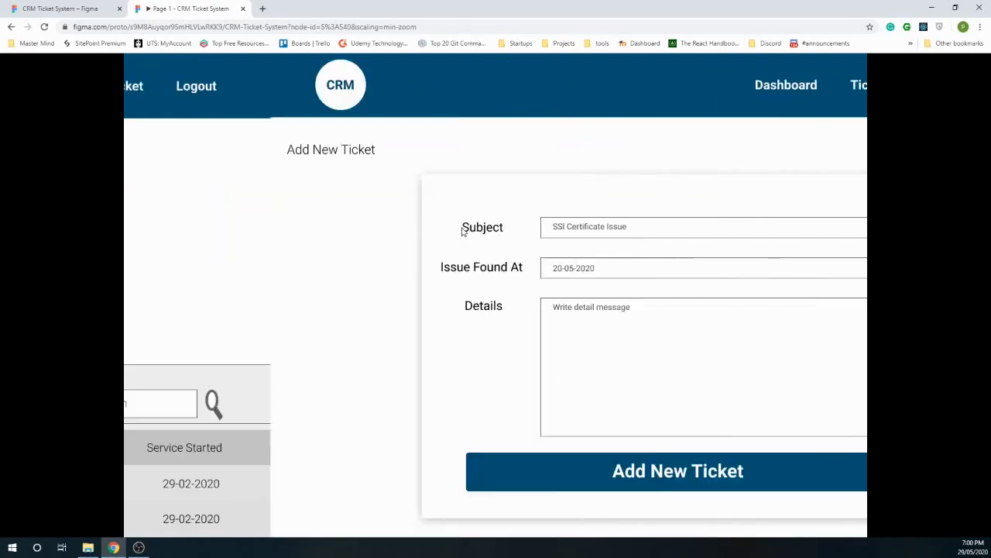
Preview the CRM Ticket System prototype by submitting its Add New Ticket form
{"action": "left_click", "coordinate": [529, 472]}
{"action": "left_click", "coordinate": [714, 149]}
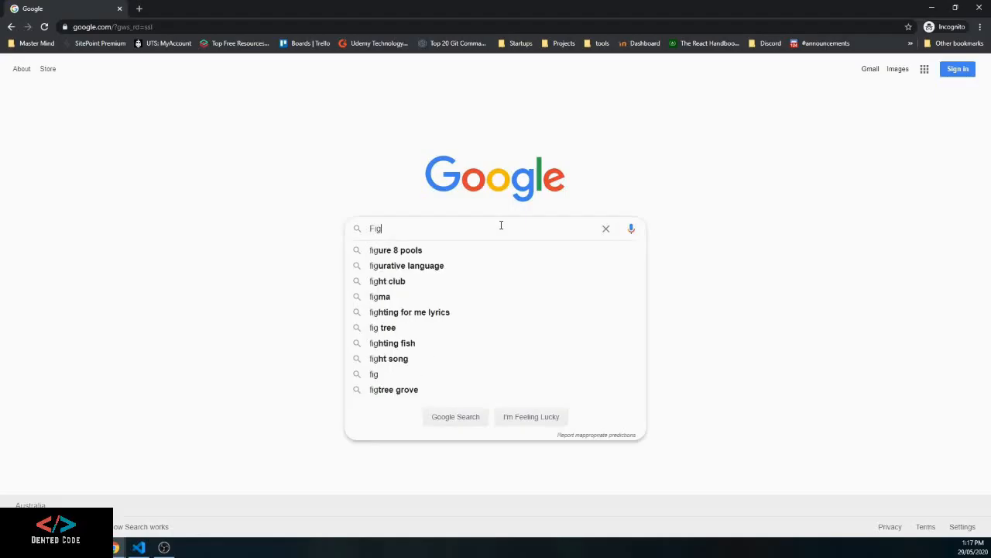
Search Google for Figma and open the official Figma website
{"action": "type", "text": "ma"}
{"action": "key", "text": "Return"}
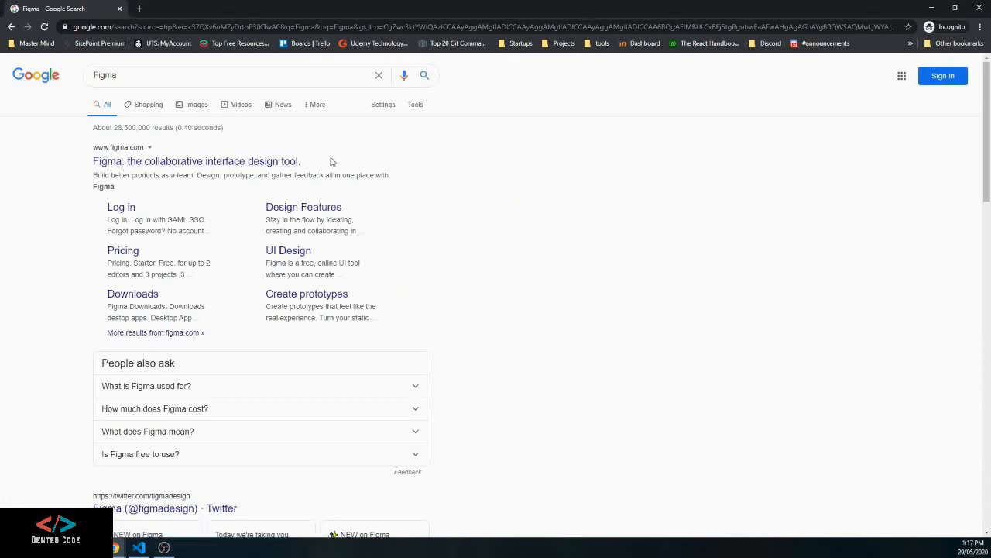
{"action": "left_click", "coordinate": [296, 161]}
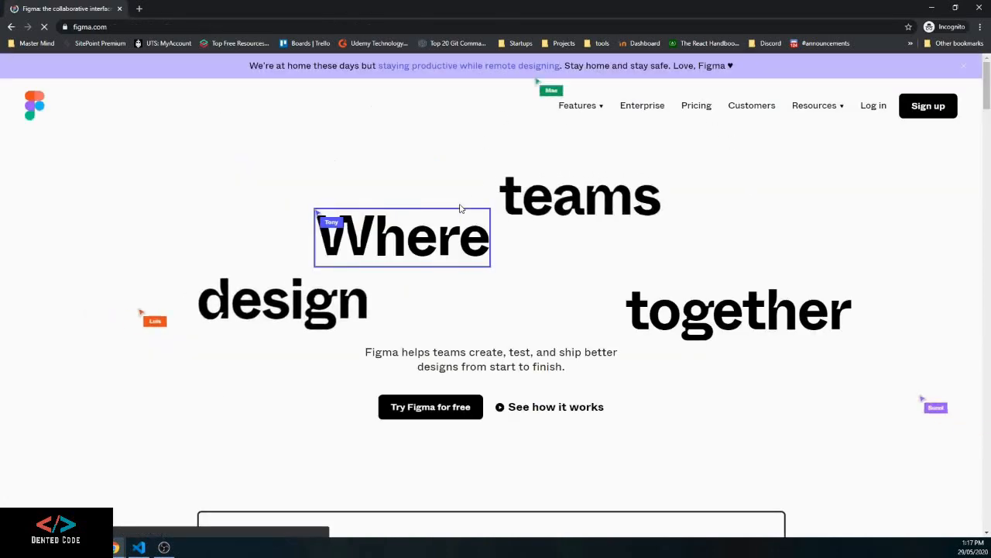
Look through the introduction on the Figma home page and close the incognito browser window
{"action": "scroll", "coordinate": [493, 173], "scroll_direction": "down", "scroll_amount": 2}
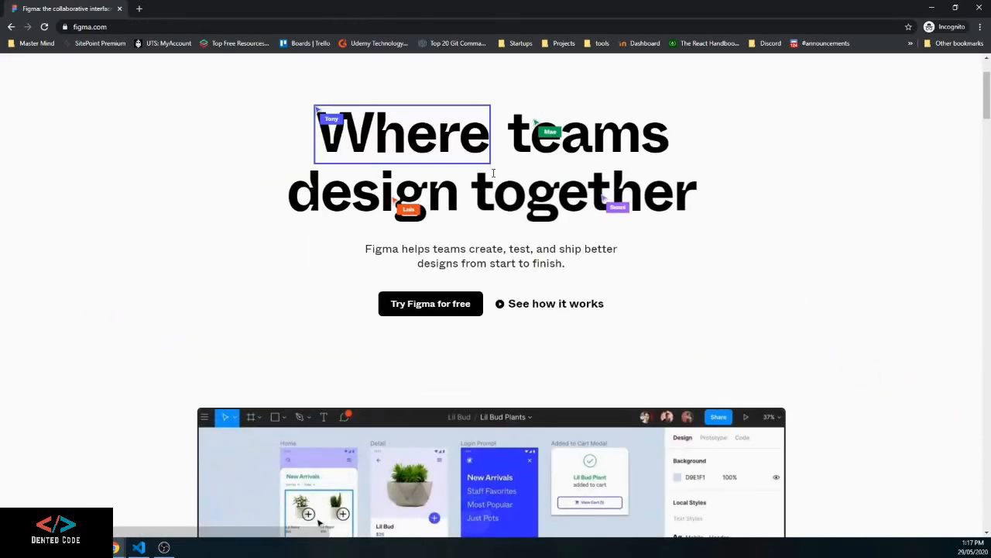
{"action": "scroll", "coordinate": [493, 173], "scroll_direction": "up", "scroll_amount": 2}
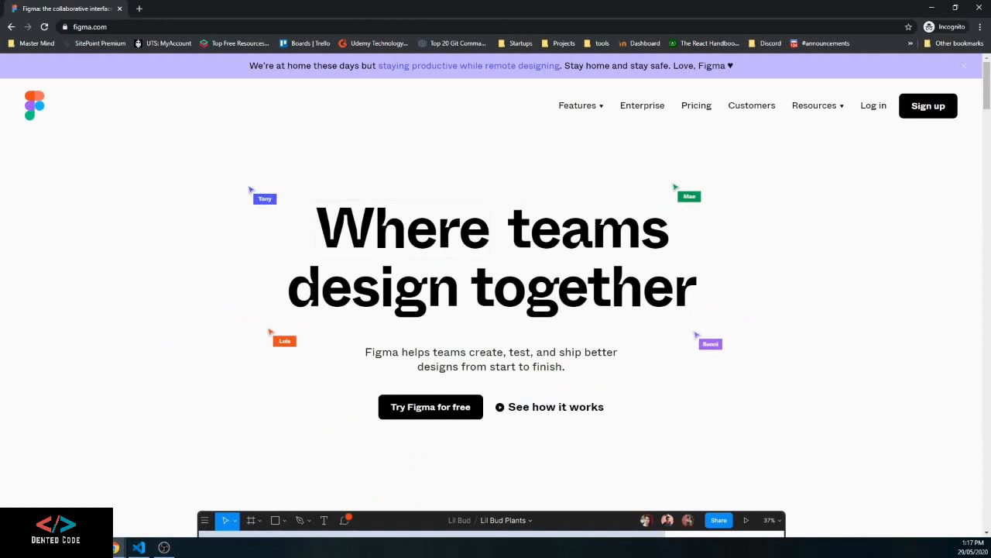
{"action": "scroll", "coordinate": [380, 297], "scroll_direction": "down", "scroll_amount": 1}
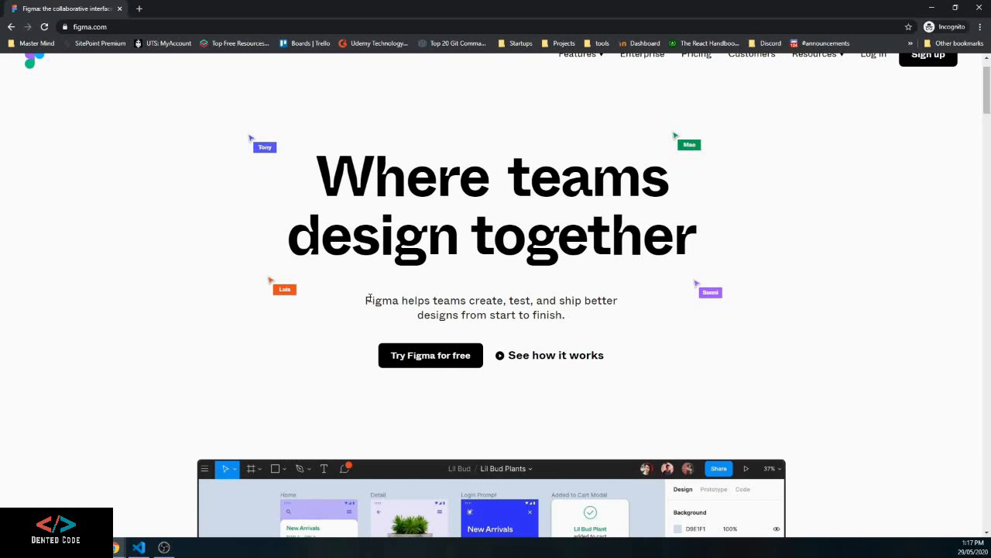
{"action": "scroll", "coordinate": [380, 203], "scroll_direction": "up", "scroll_amount": 1}
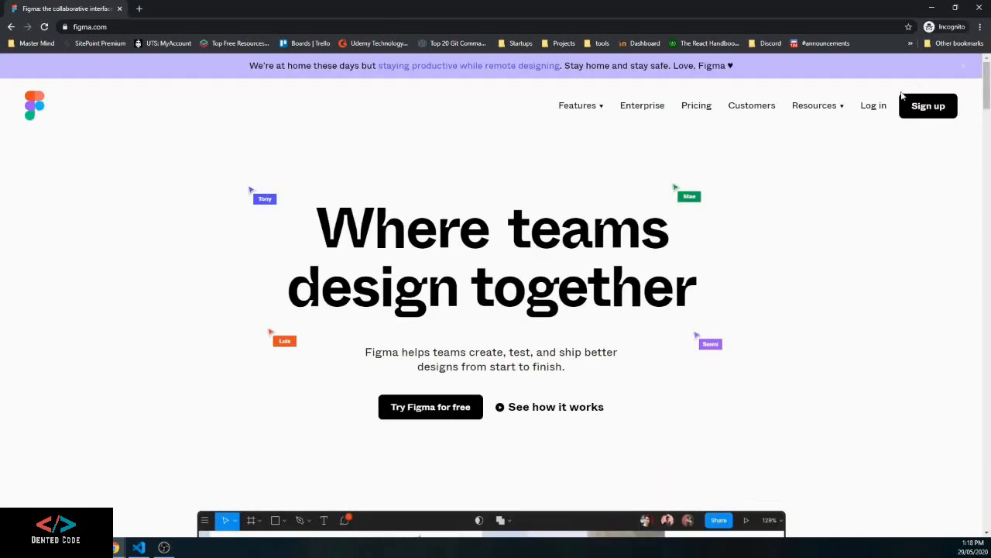
{"action": "left_click", "coordinate": [980, 11]}
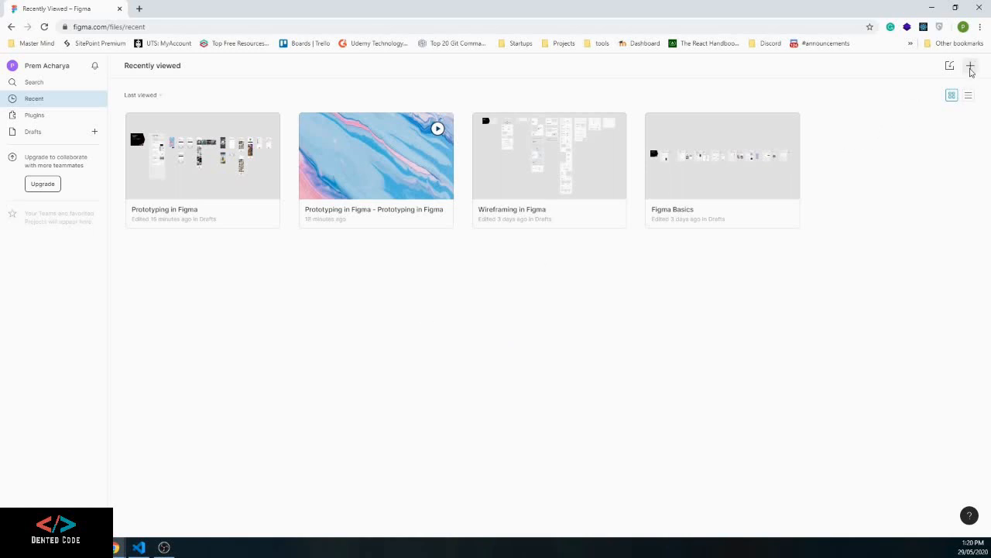
Create a new blank design file from the recently viewed files page
{"action": "left_click", "coordinate": [971, 68]}
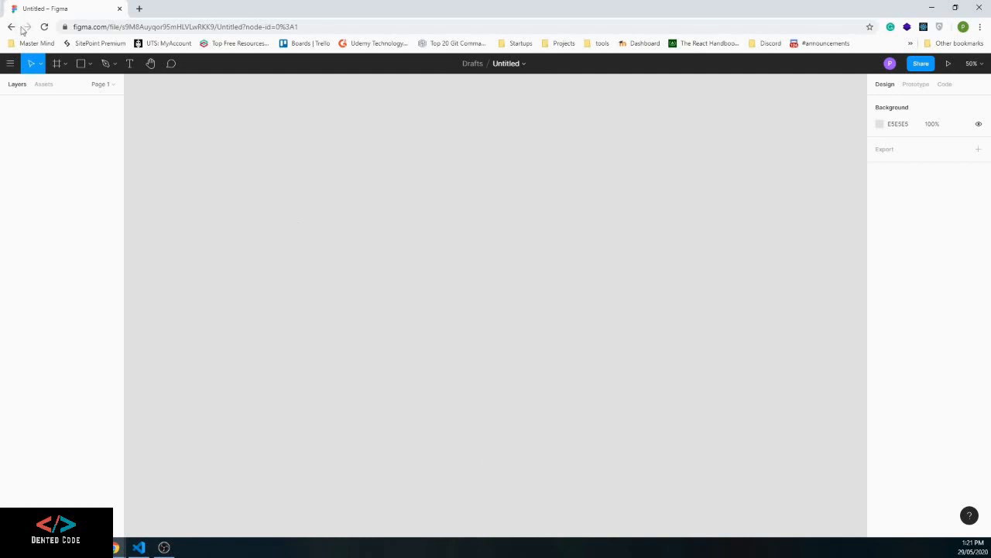
{"action": "left_click", "coordinate": [40, 65]}
{"action": "left_click", "coordinate": [338, 241]}
{"action": "left_click_drag", "start_coordinate": [289, 142], "coordinate": [523, 304]}
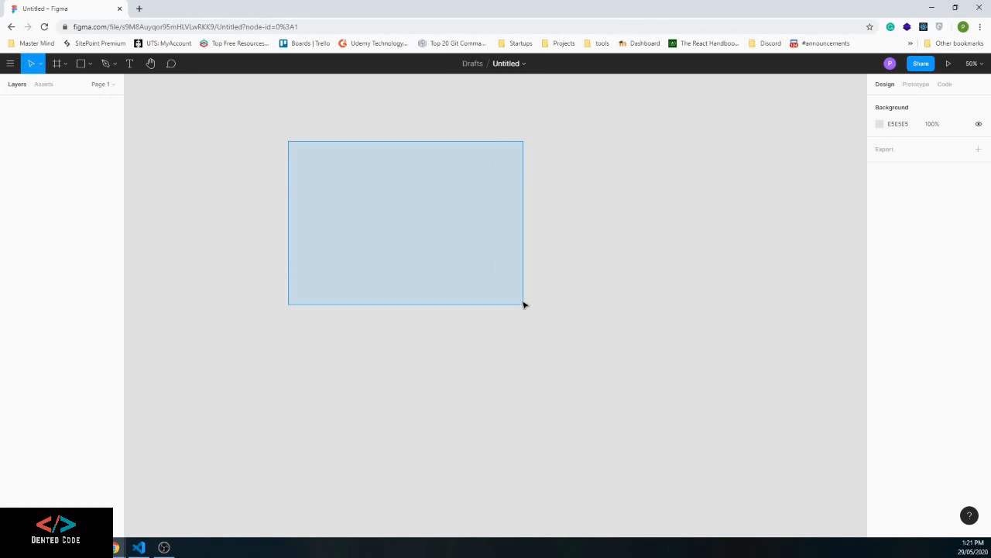
{"action": "left_click_drag", "start_coordinate": [523, 305], "coordinate": [524, 304]}
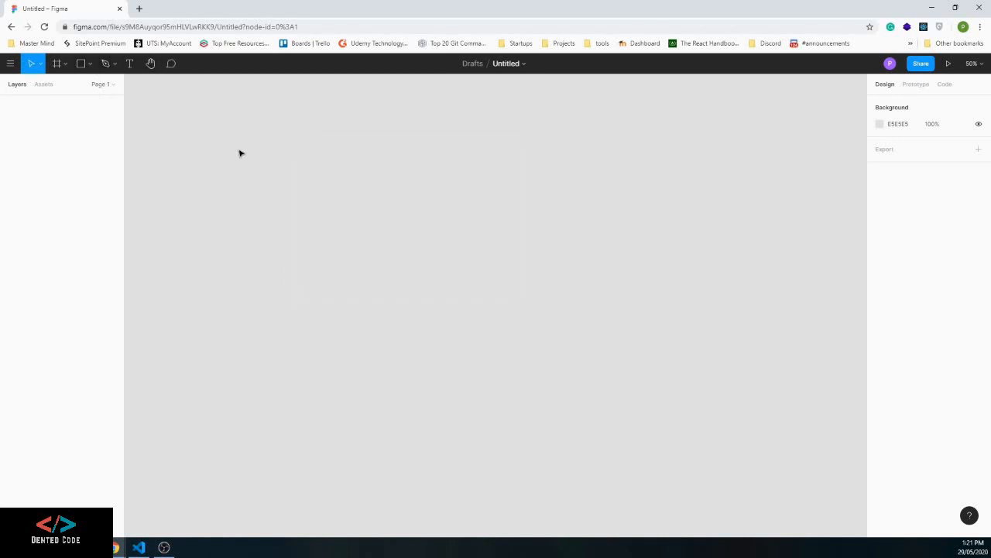
{"action": "left_click", "coordinate": [11, 64]}
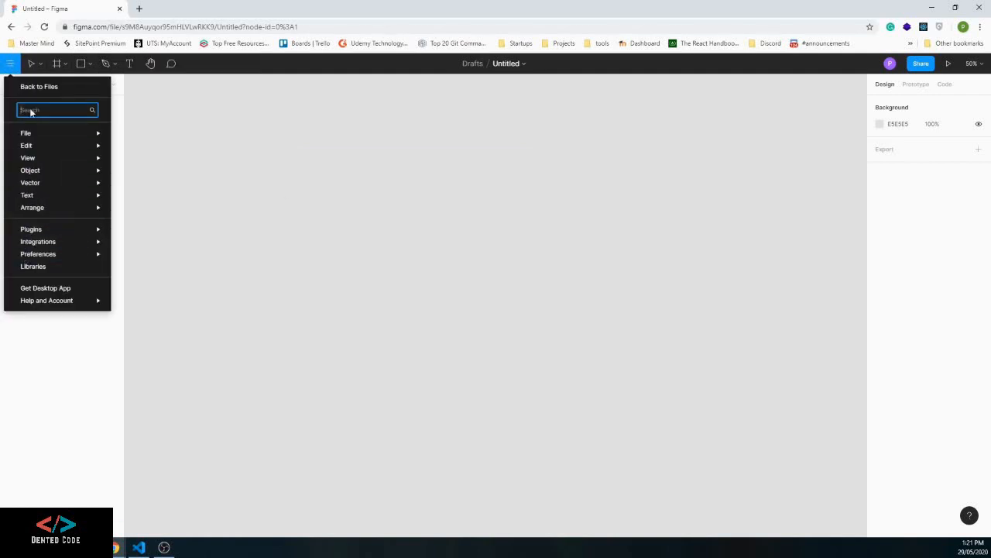
{"action": "left_click", "coordinate": [41, 66]}
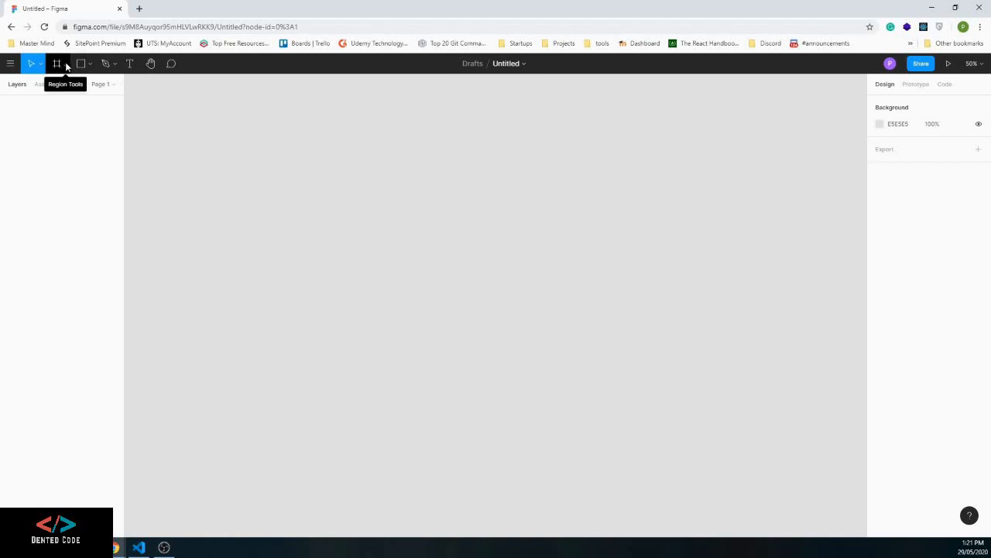
{"action": "left_click", "coordinate": [67, 68]}
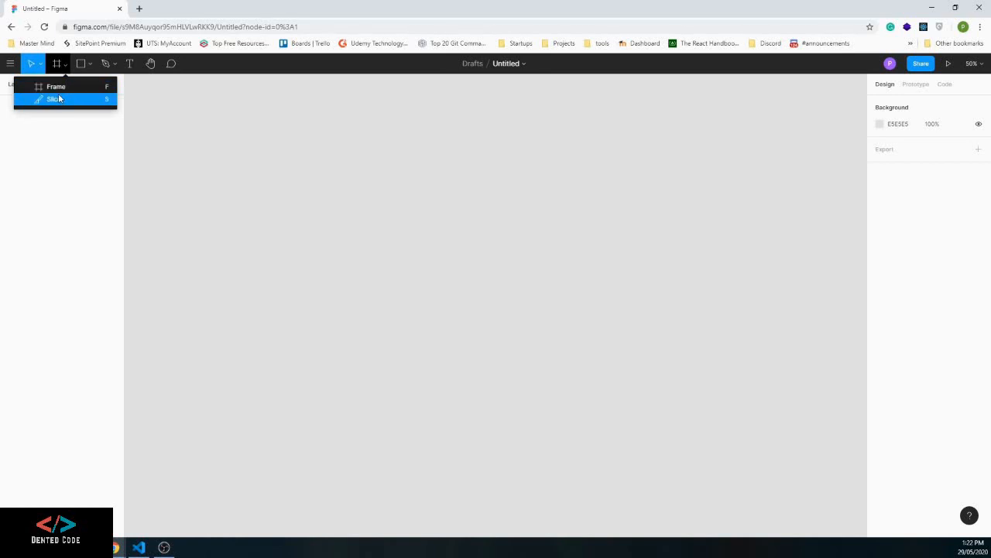
{"action": "left_click", "coordinate": [58, 86]}
{"action": "left_click_drag", "start_coordinate": [224, 116], "coordinate": [545, 469]}
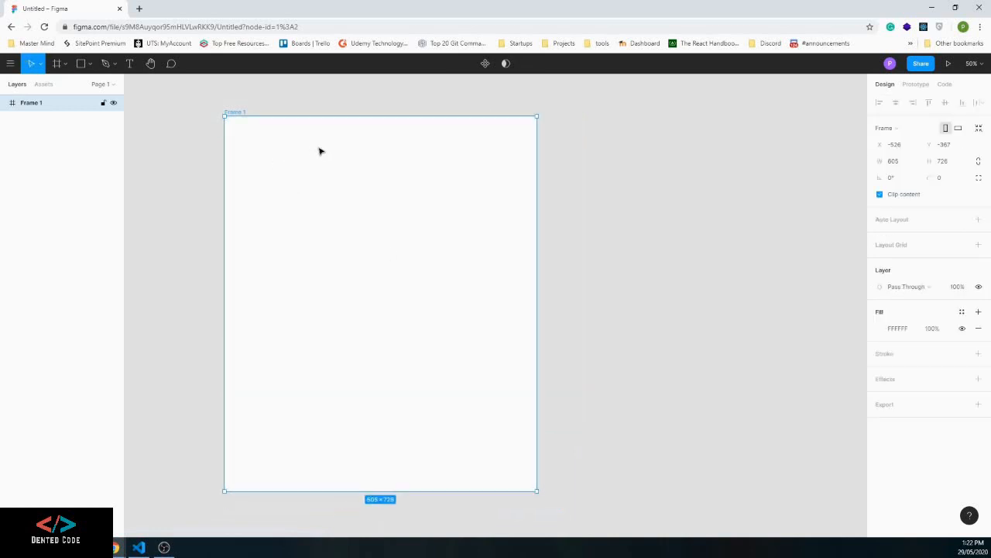
{"action": "left_click_drag", "start_coordinate": [320, 151], "coordinate": [385, 149]}
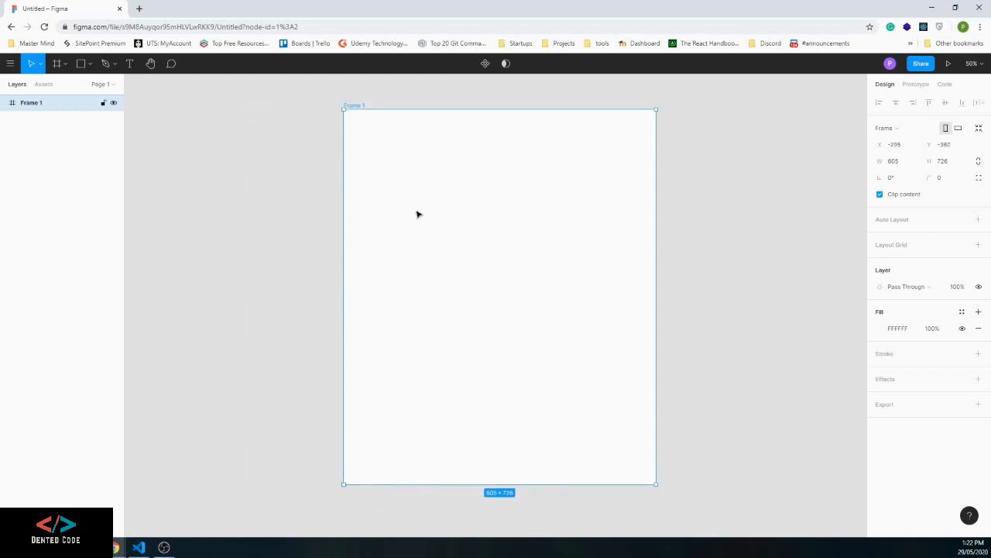
{"action": "key", "text": "Delete"}
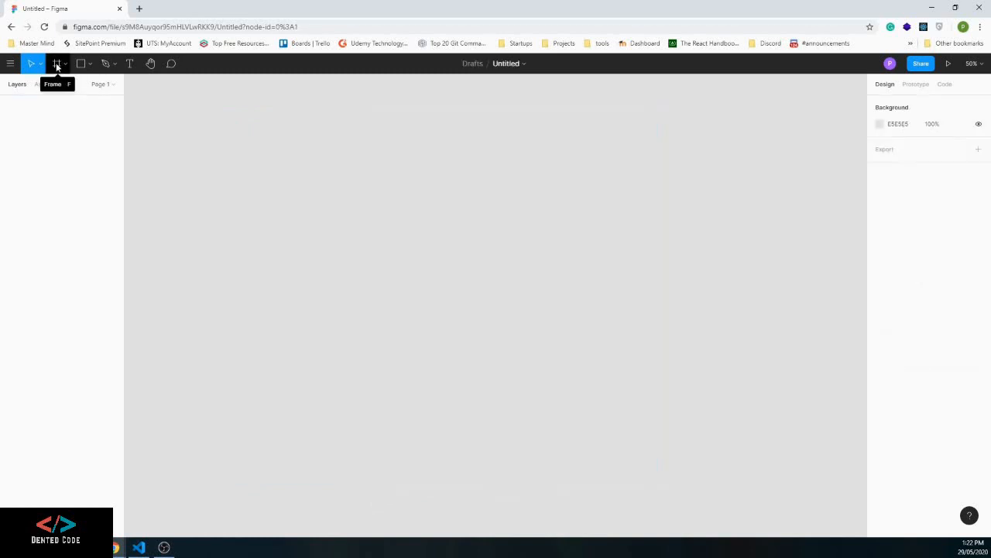
Add a frame to the empty canvas using the Desktop preset of 1440 × 1024
{"action": "left_click", "coordinate": [57, 64]}
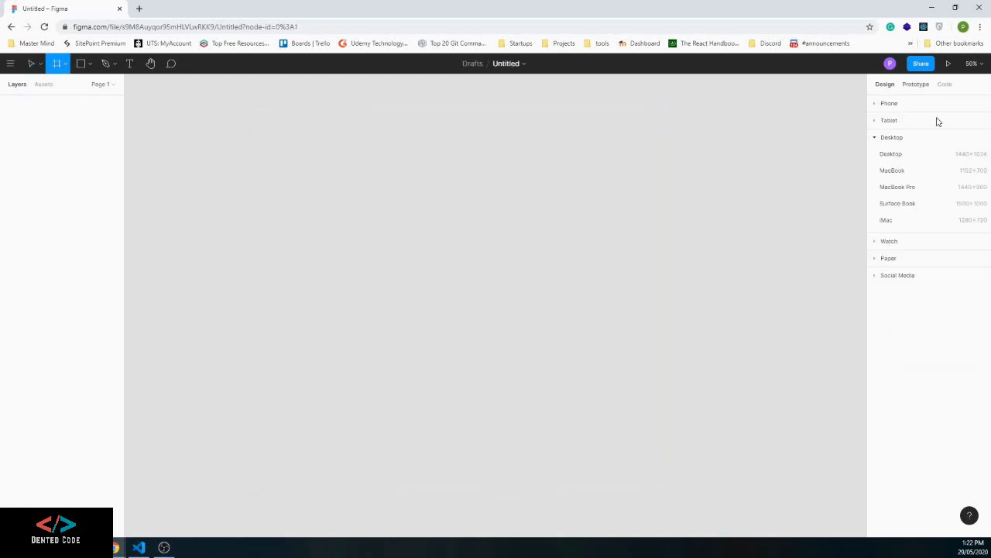
{"action": "left_click", "coordinate": [875, 105]}
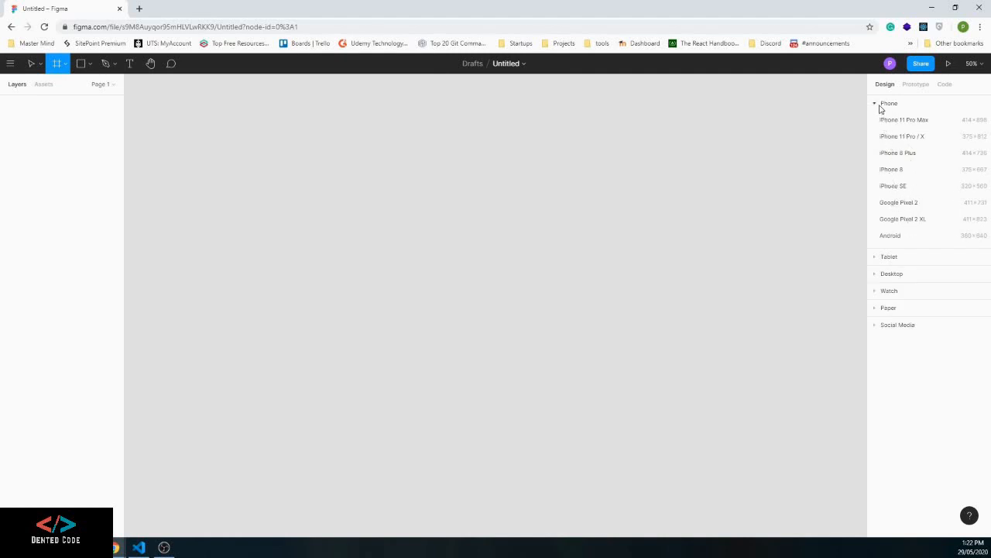
{"action": "left_click", "coordinate": [878, 105]}
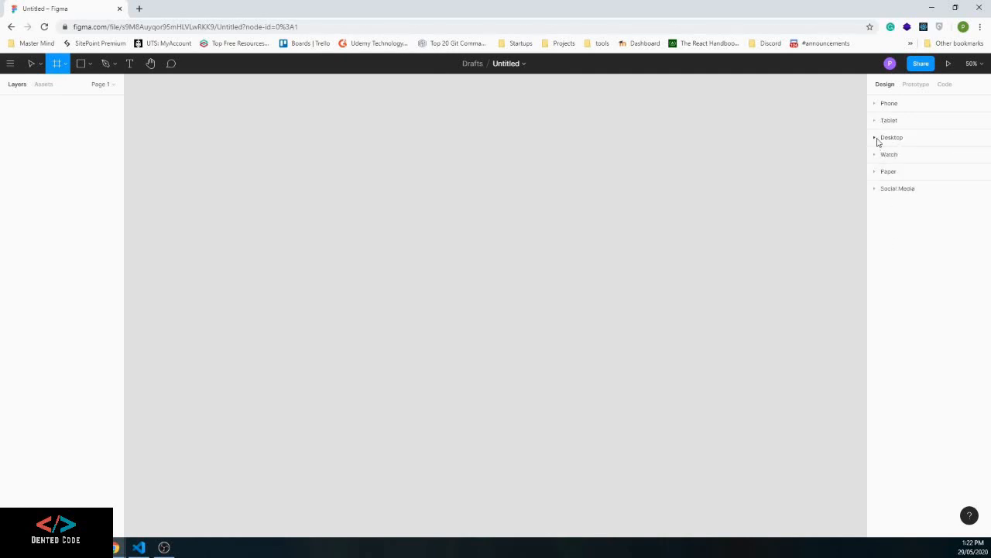
{"action": "left_click", "coordinate": [877, 140]}
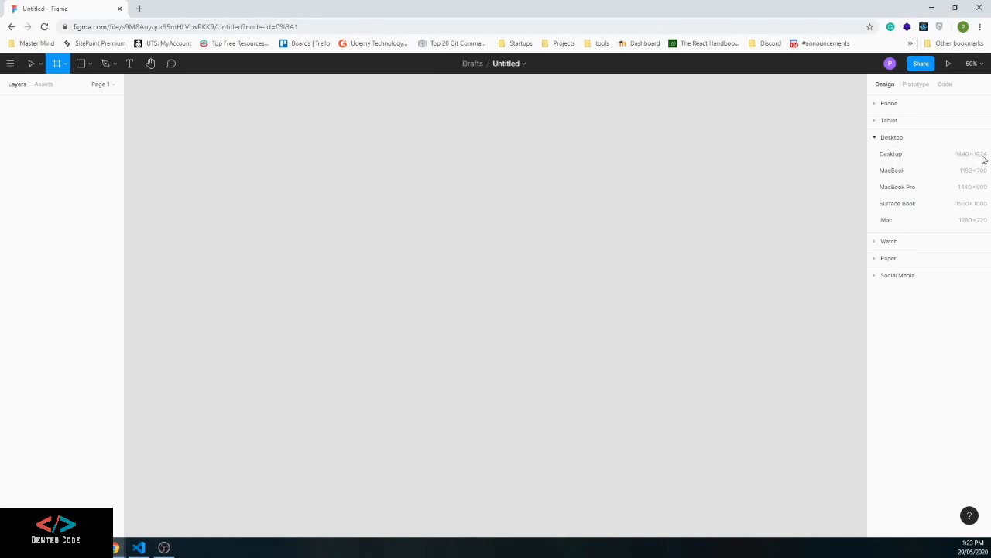
{"action": "left_click", "coordinate": [891, 154]}
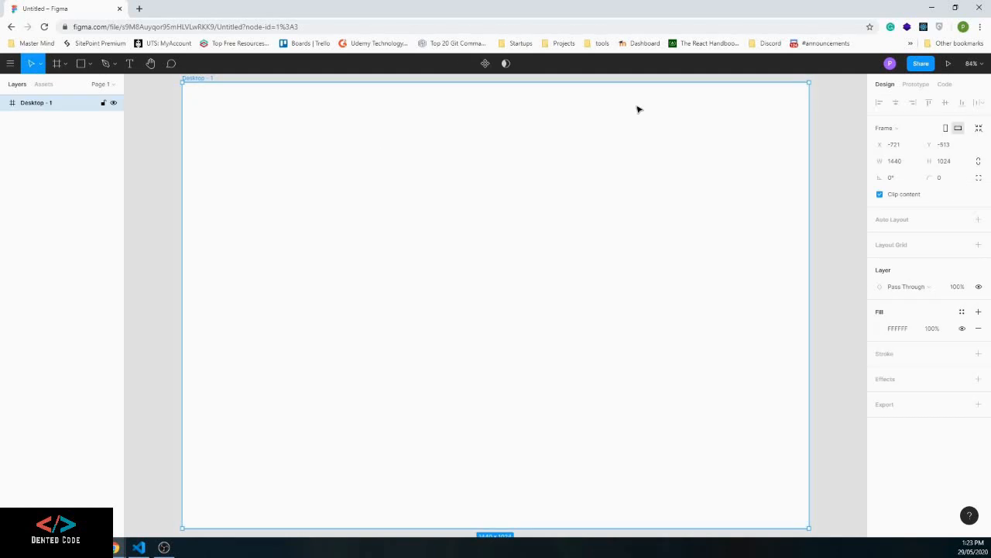
Draw a rectangle about 582 × 122 near the upper left corner of the desktop frame
{"action": "left_click", "coordinate": [971, 66]}
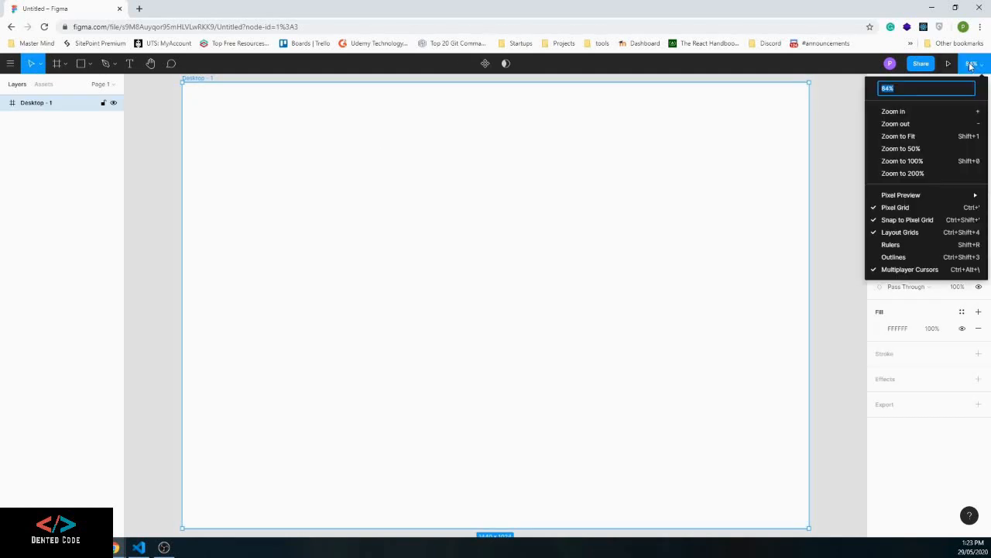
{"action": "type", "text": "50"}
{"action": "key", "text": "Return"}
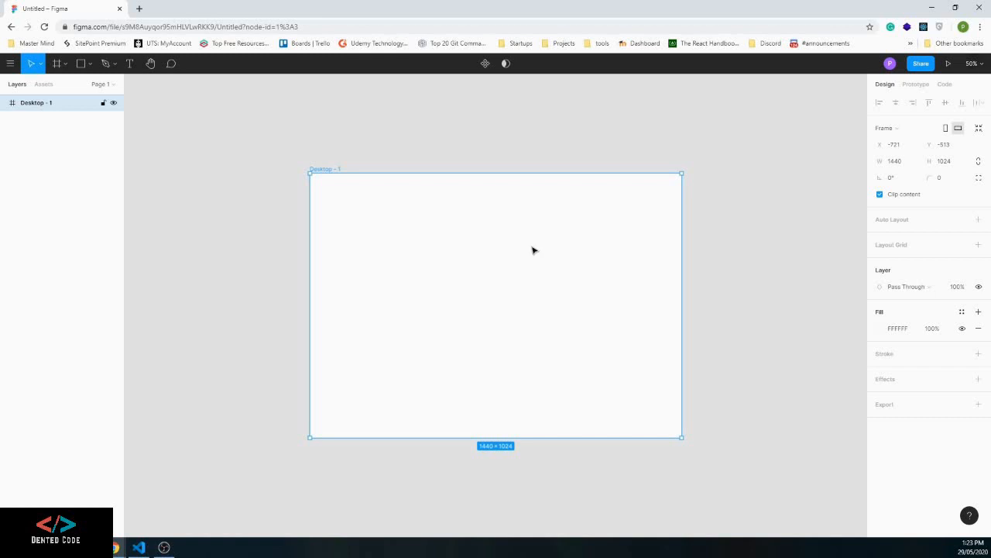
{"action": "scroll", "coordinate": [533, 250], "scroll_direction": "down", "scroll_amount": 1}
{"action": "scroll", "coordinate": [534, 248], "scroll_direction": "up", "scroll_amount": 3}
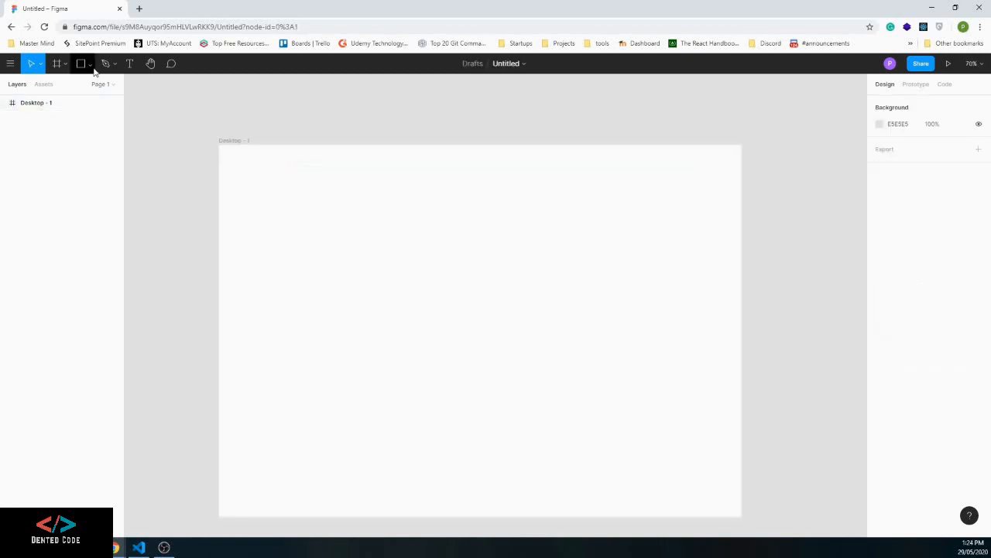
{"action": "left_click", "coordinate": [90, 63]}
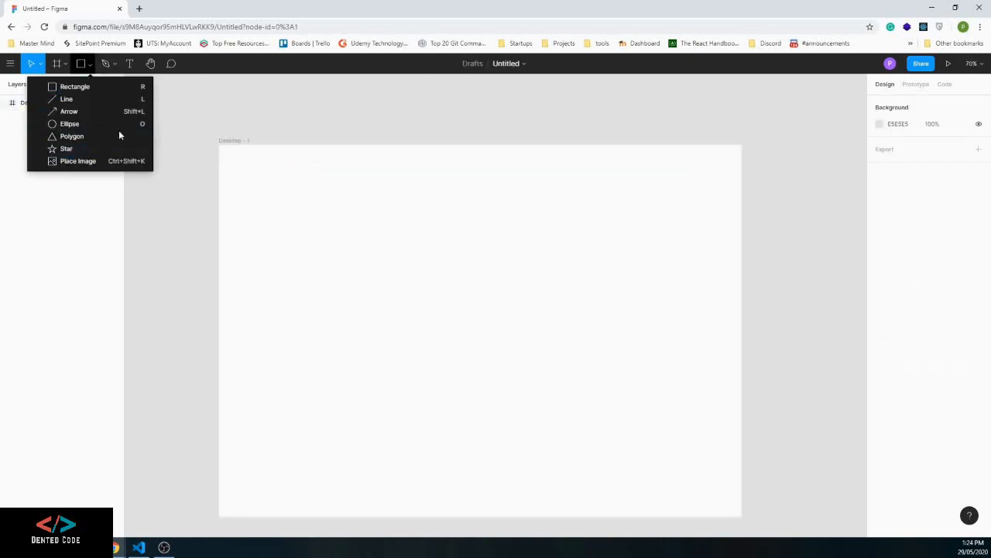
{"action": "left_click", "coordinate": [71, 87]}
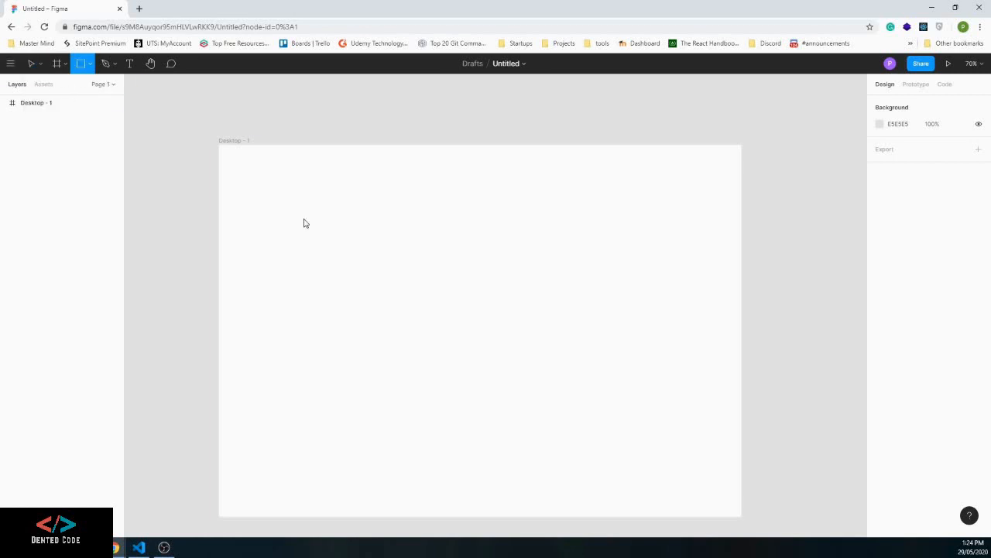
{"action": "mouse_move", "coordinate": [264, 175]}
{"action": "left_mouse_down"}
{"action": "mouse_move", "coordinate": [396, 248]}
{"action": "mouse_move", "coordinate": [476, 223]}
{"action": "left_mouse_up"}
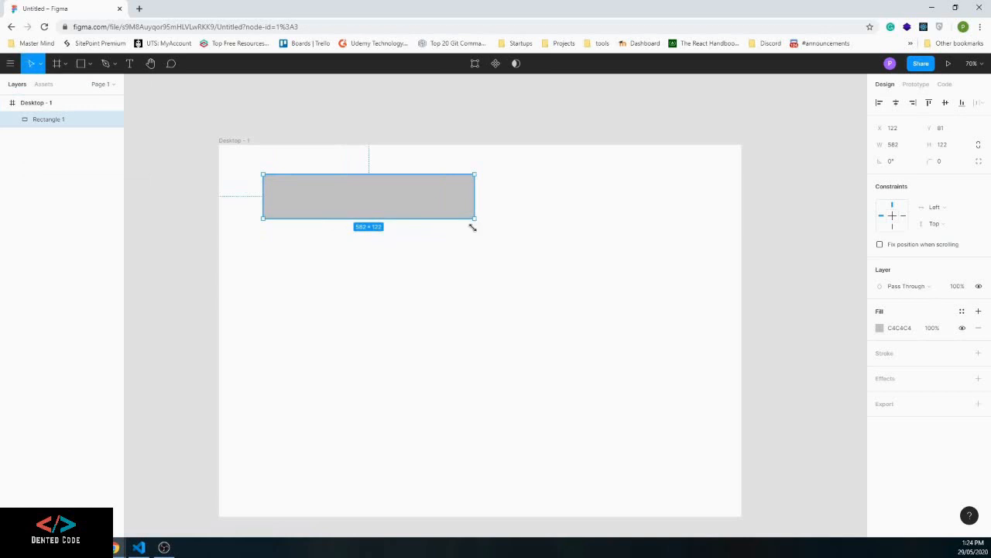
Draw a slightly slanted line about 646 long below the rectangle and a horizontal arrow about 554 long beneath it
{"action": "left_click", "coordinate": [89, 68]}
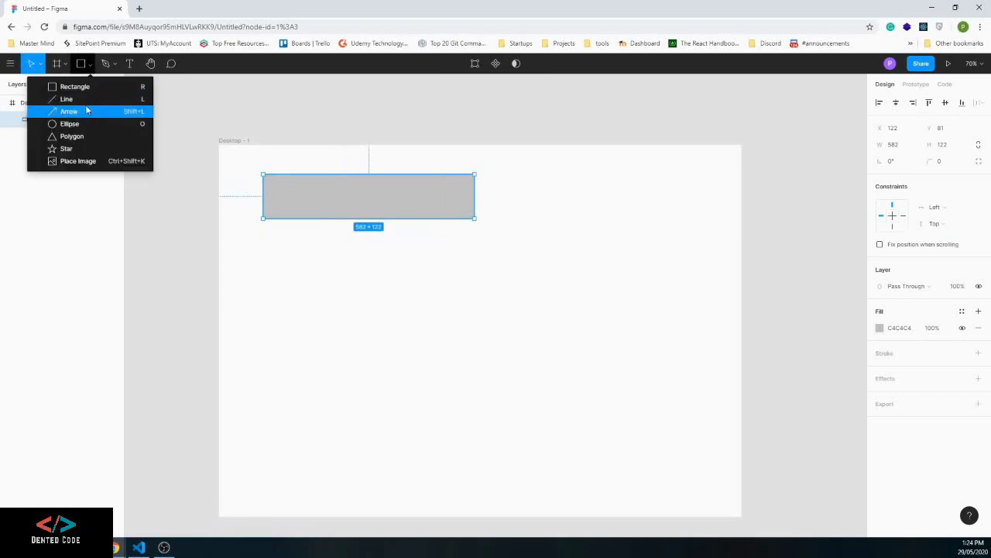
{"action": "left_click", "coordinate": [84, 101]}
{"action": "left_click_drag", "start_coordinate": [261, 249], "coordinate": [497, 268]}
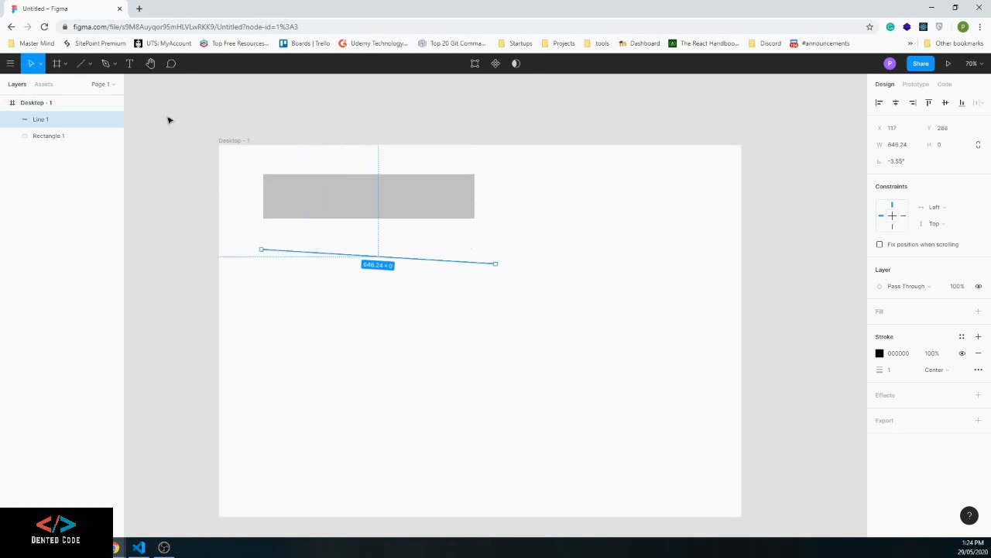
{"action": "left_click", "coordinate": [90, 65]}
{"action": "left_click", "coordinate": [65, 116]}
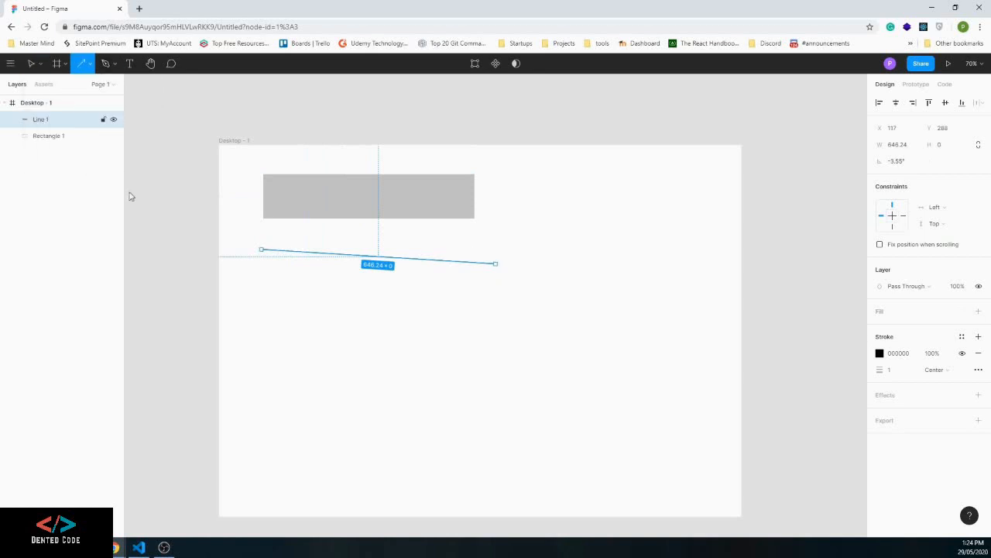
{"action": "left_click_drag", "start_coordinate": [254, 288], "coordinate": [454, 289]}
Draw an ellipse about 164 × 242 to the right of the rectangle and a triangle about 219 × 223 below the arrow
{"action": "left_click", "coordinate": [85, 63]}
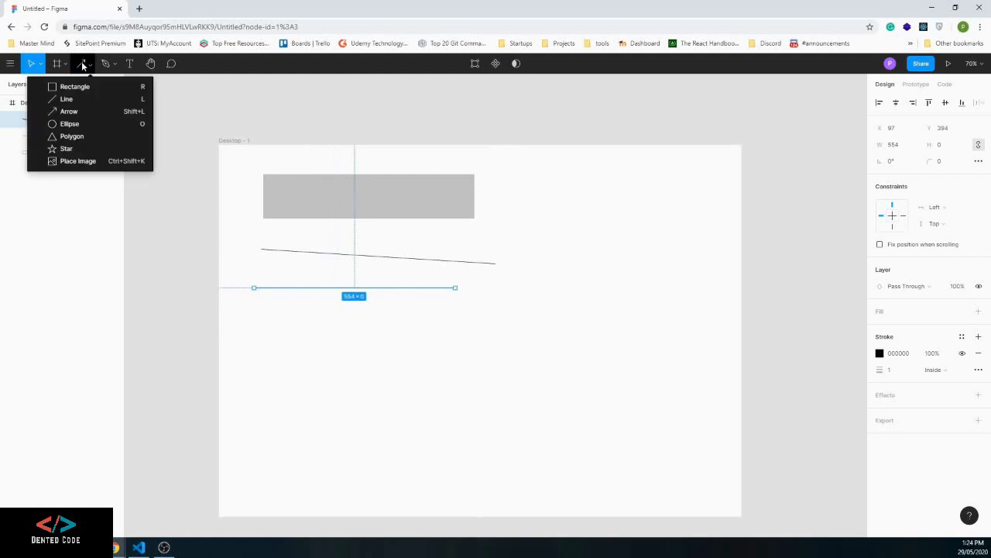
{"action": "left_click", "coordinate": [48, 124]}
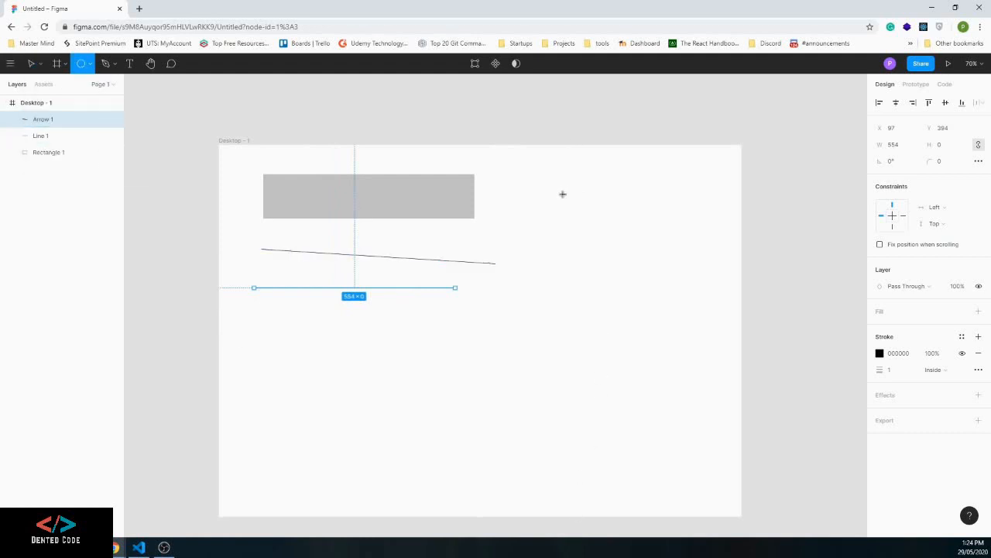
{"action": "left_click_drag", "start_coordinate": [562, 192], "coordinate": [622, 278]}
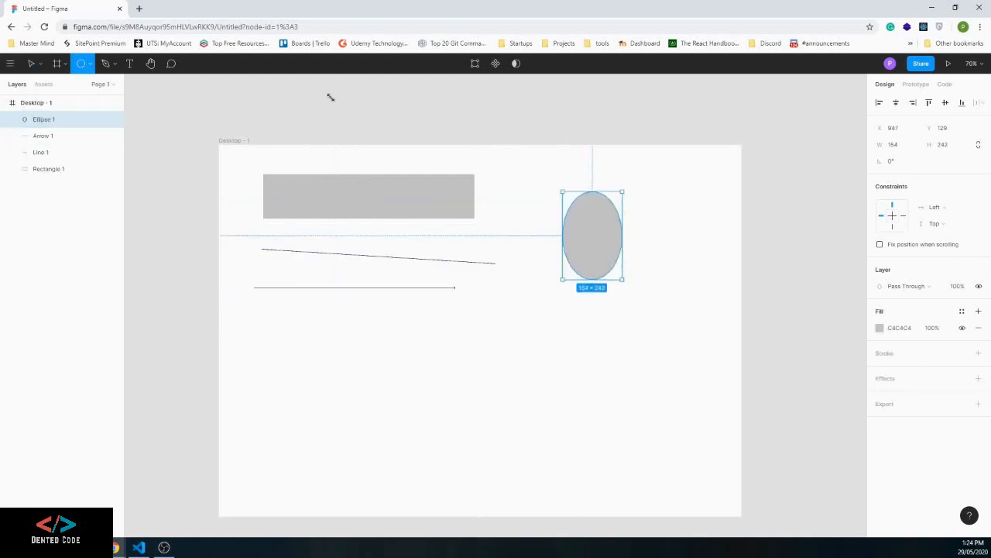
{"action": "left_click", "coordinate": [90, 63]}
{"action": "left_click", "coordinate": [69, 137]}
{"action": "left_click_drag", "start_coordinate": [406, 322], "coordinate": [487, 403]}
Draw a star about 217 × 203 to the right of the triangle, below the ellipse
{"action": "left_click", "coordinate": [81, 63]}
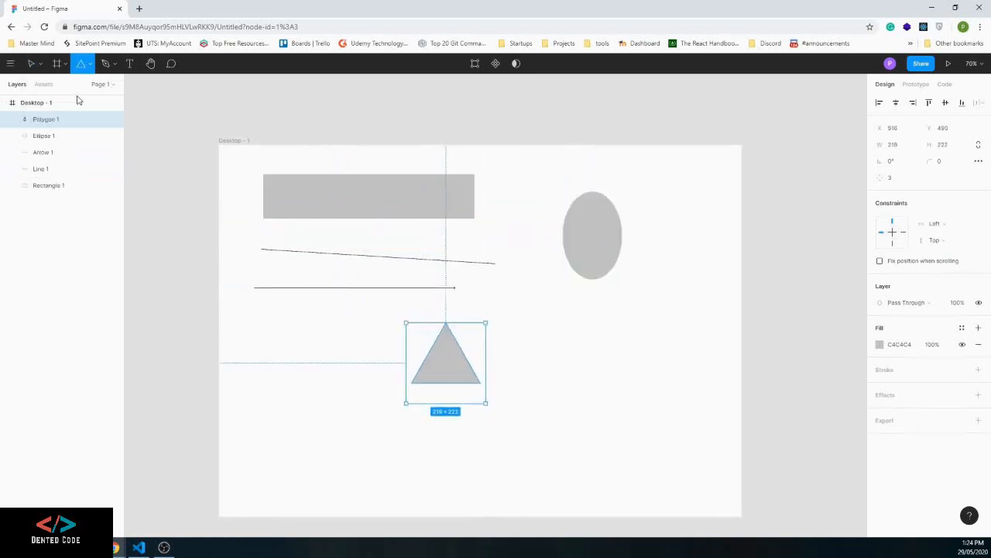
{"action": "left_click", "coordinate": [89, 64]}
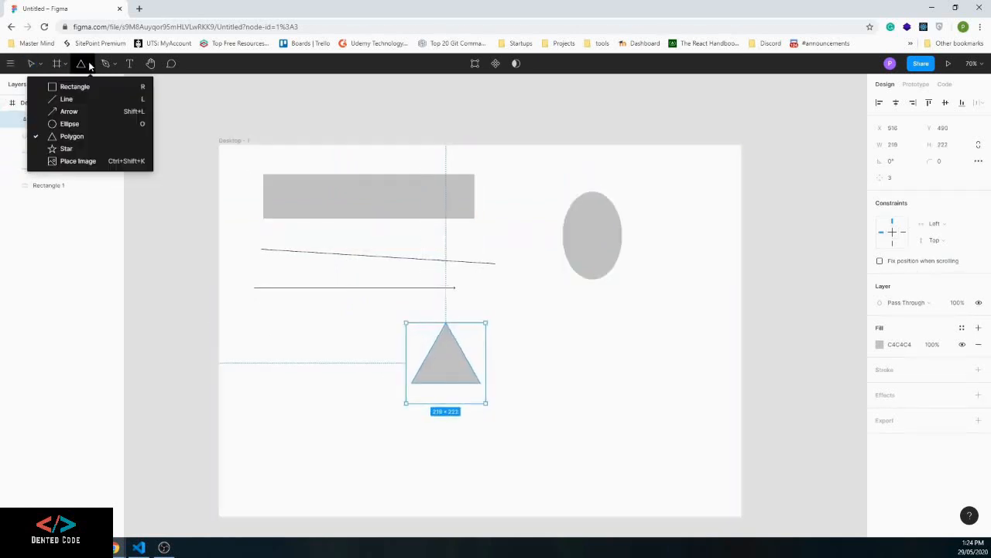
{"action": "left_click", "coordinate": [66, 149]}
{"action": "left_click_drag", "start_coordinate": [546, 317], "coordinate": [632, 394]}
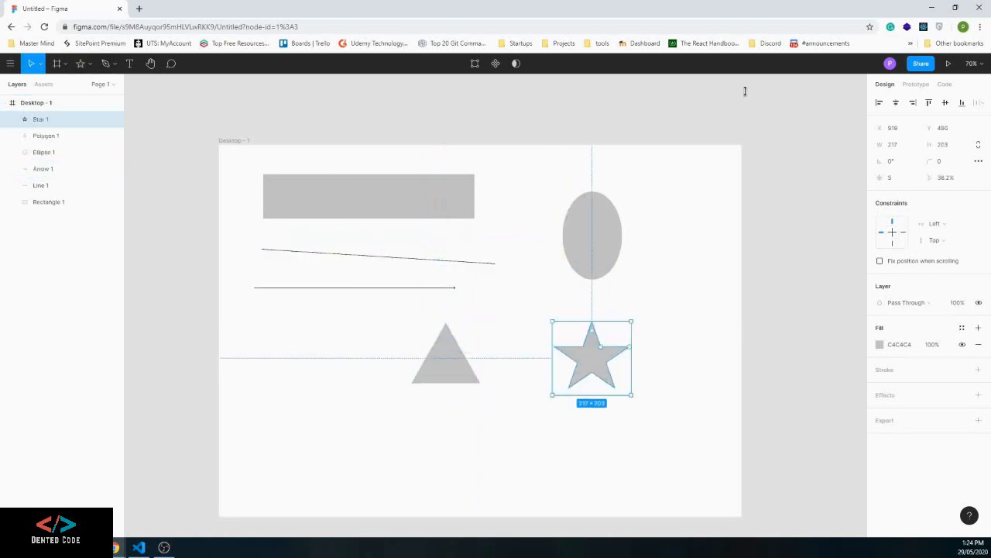
{"action": "scroll", "coordinate": [749, 90], "scroll_direction": "down", "scroll_amount": 2}
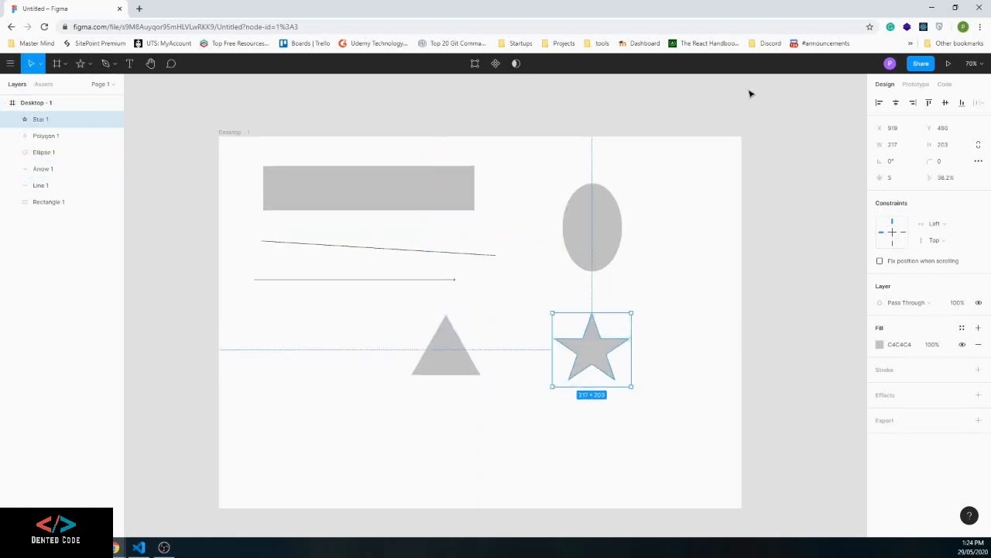
Place the image logo-inverse.png in the lower left area of the desktop frame
{"action": "left_click", "coordinate": [67, 67]}
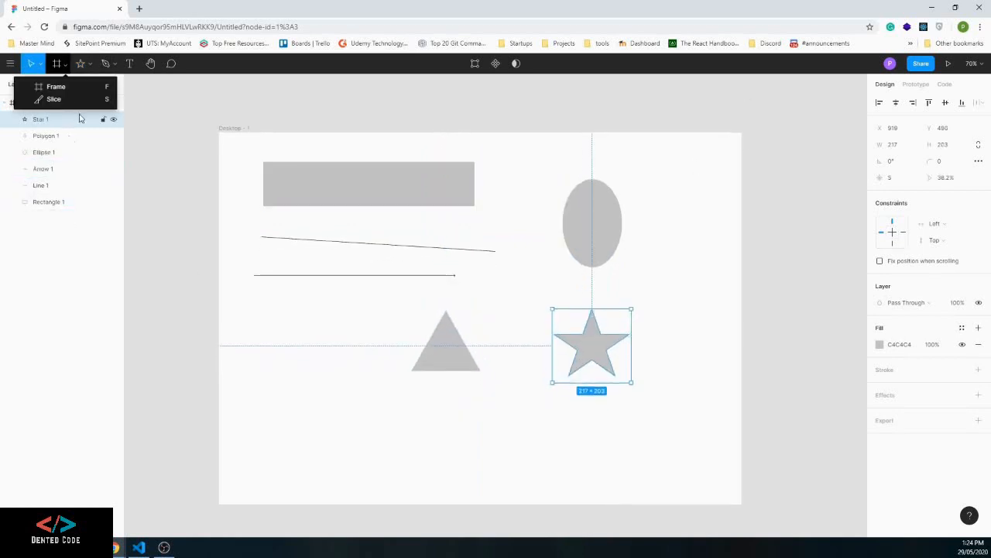
{"action": "left_click", "coordinate": [82, 68]}
{"action": "left_click", "coordinate": [91, 65]}
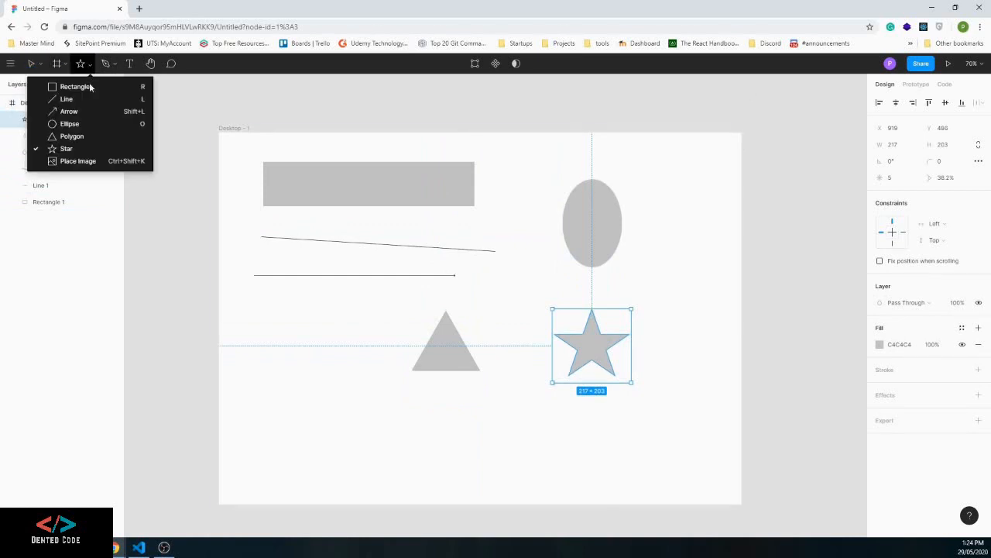
{"action": "left_click", "coordinate": [62, 162]}
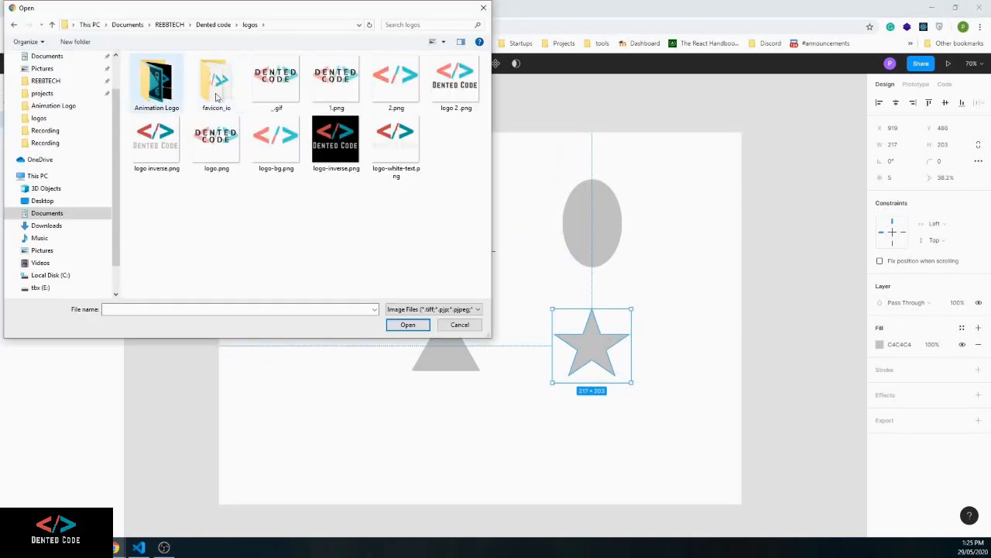
{"action": "double_click", "coordinate": [336, 155]}
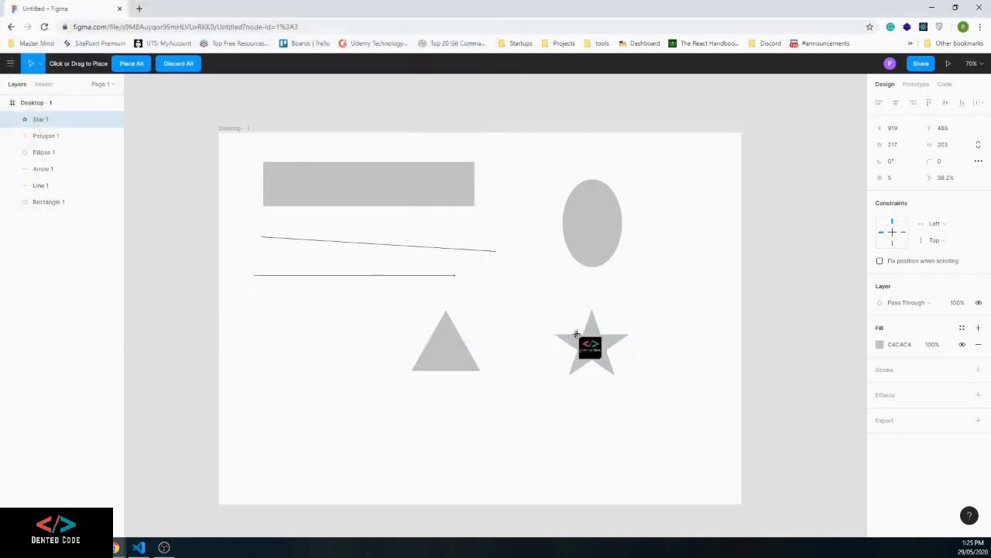
{"action": "scroll", "coordinate": [364, 367], "scroll_direction": "down", "scroll_amount": 1}
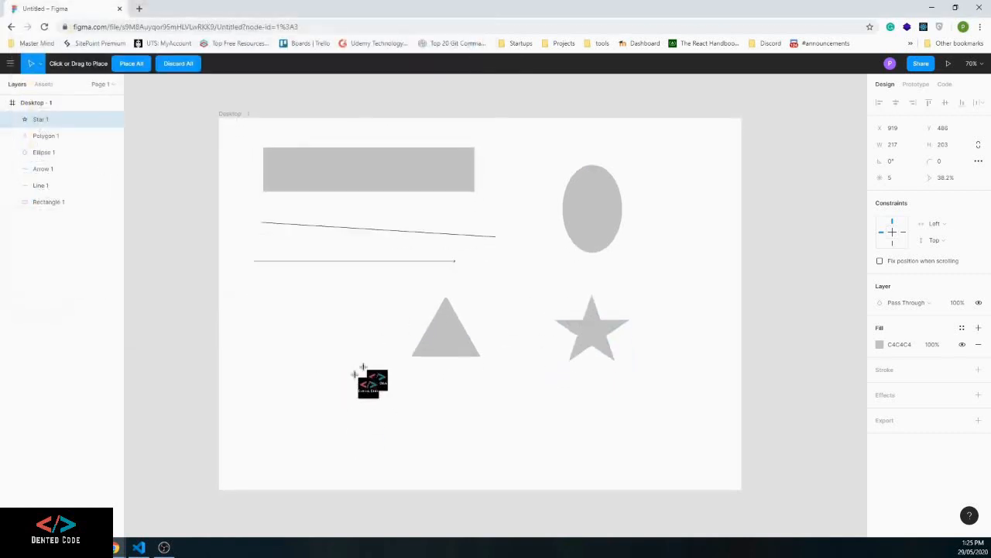
{"action": "left_click", "coordinate": [299, 385]}
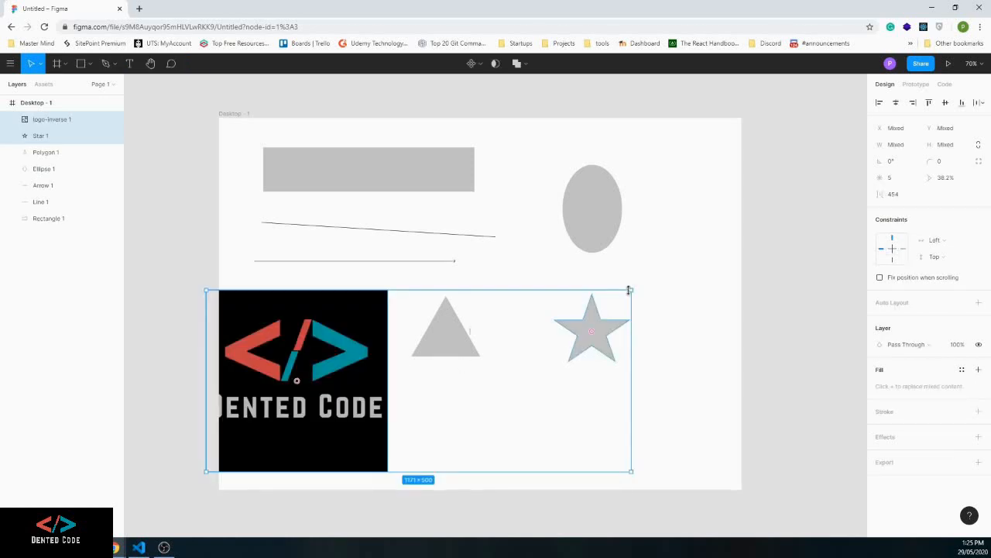
Scale the logo image and star together down to about 594 wide overall, and move the star back below the ellipse
{"action": "left_click_drag", "start_coordinate": [631, 289], "coordinate": [422, 376]}
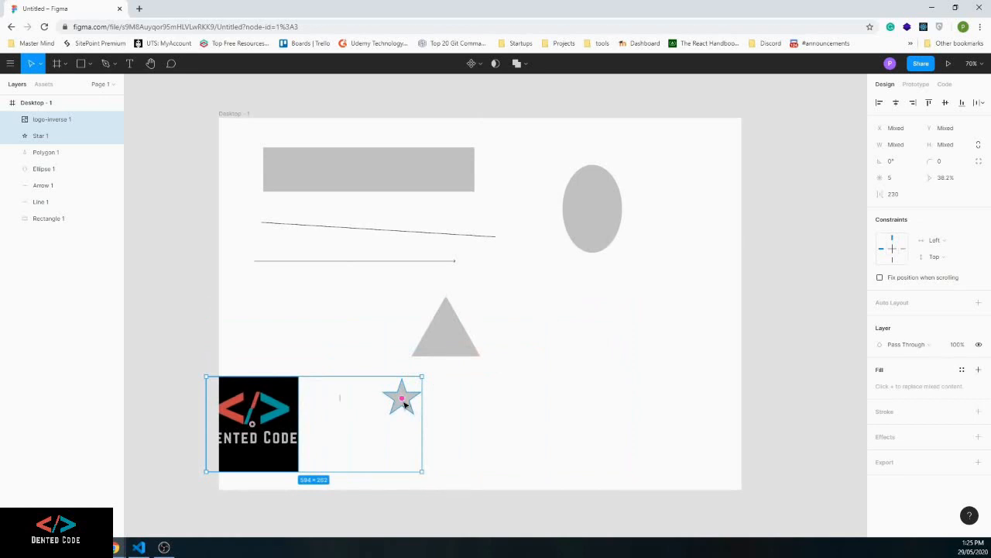
{"action": "left_click", "coordinate": [469, 400]}
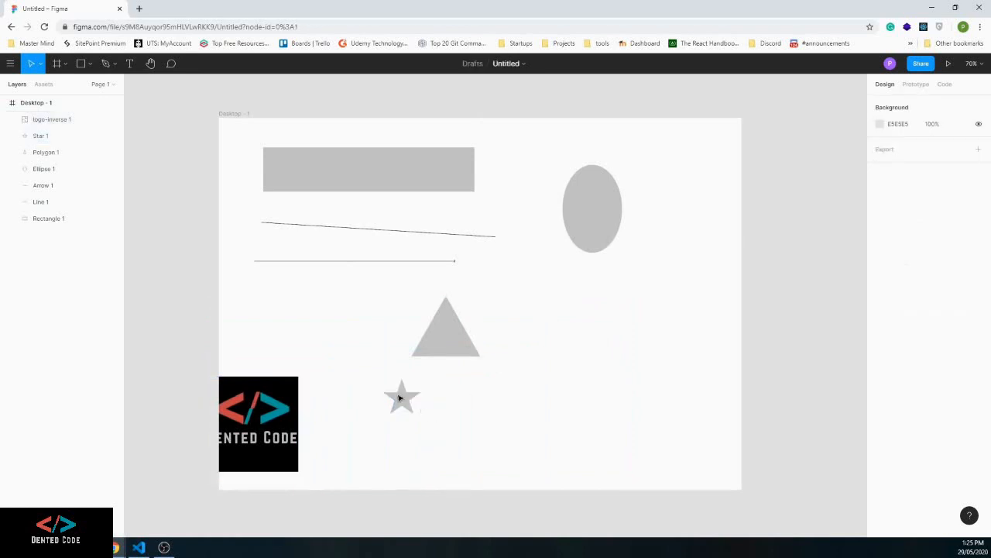
{"action": "left_click_drag", "start_coordinate": [400, 397], "coordinate": [585, 338]}
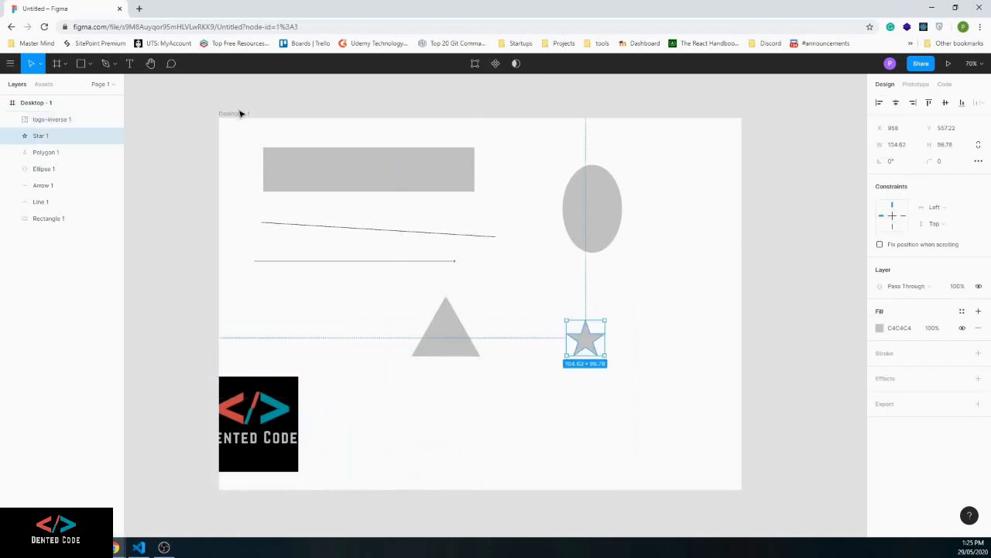
Reposition the rectangle near the frame's upper edge, enlarge it to about 582 × 178, and round its corners to a radius of about 67
{"action": "left_click", "coordinate": [87, 67]}
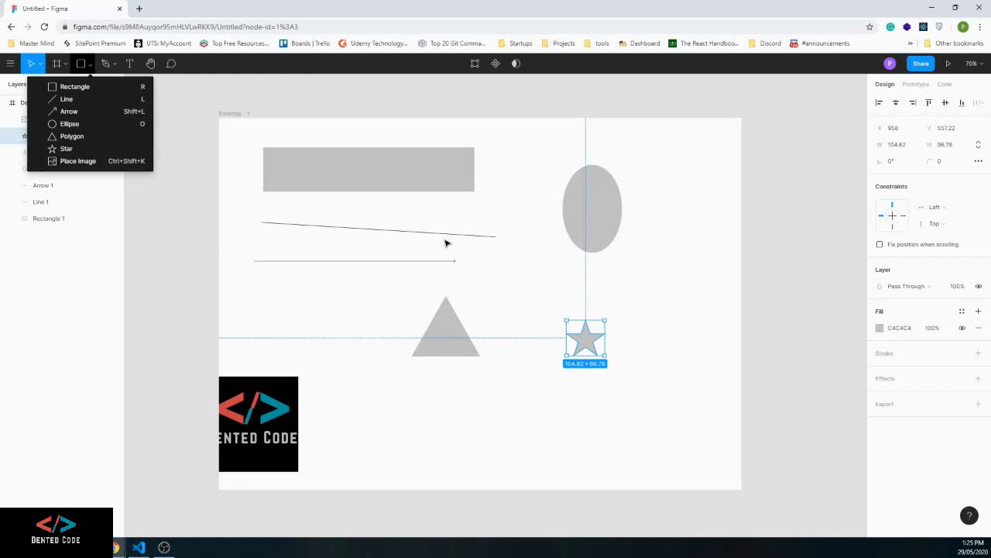
{"action": "left_click", "coordinate": [369, 162]}
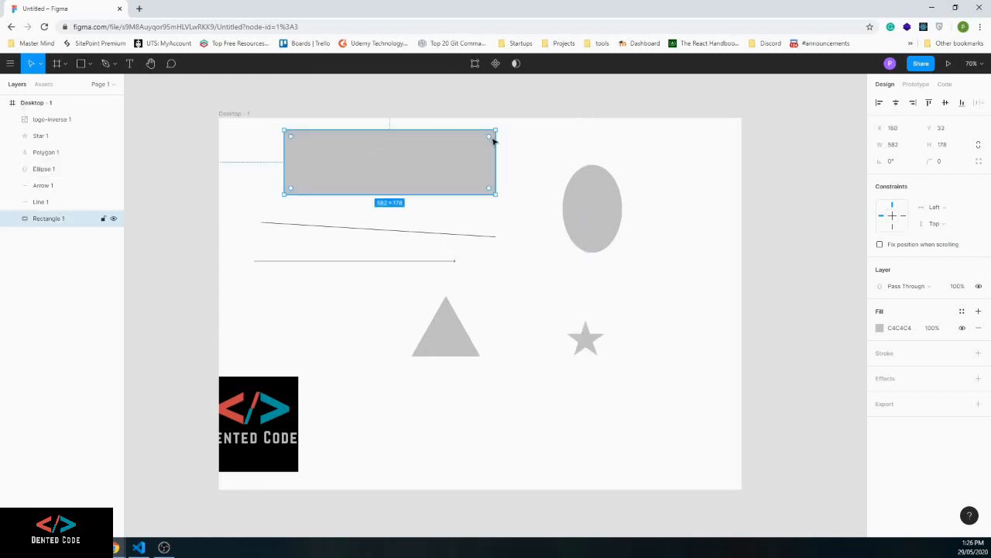
{"action": "left_click_drag", "start_coordinate": [490, 138], "coordinate": [469, 153]}
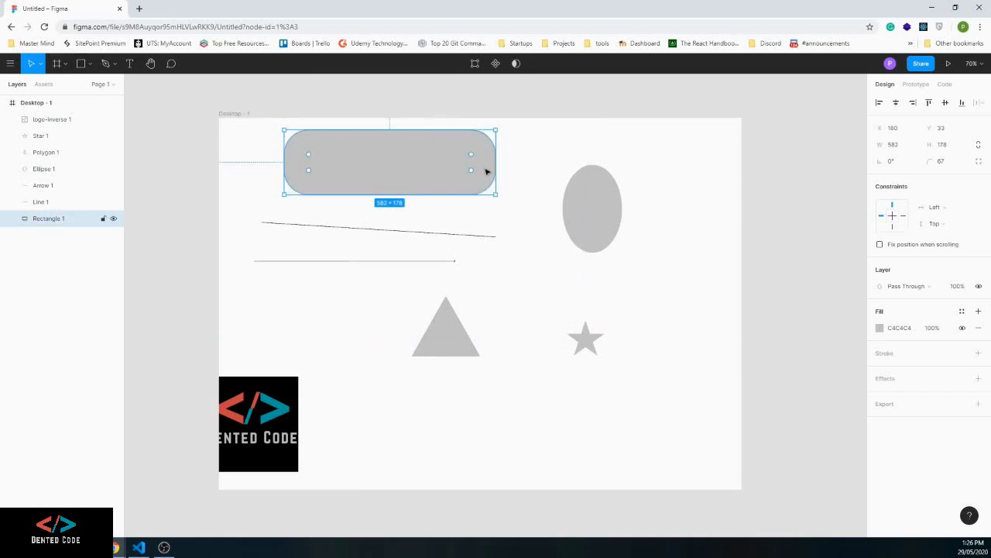
{"action": "left_click", "coordinate": [537, 134]}
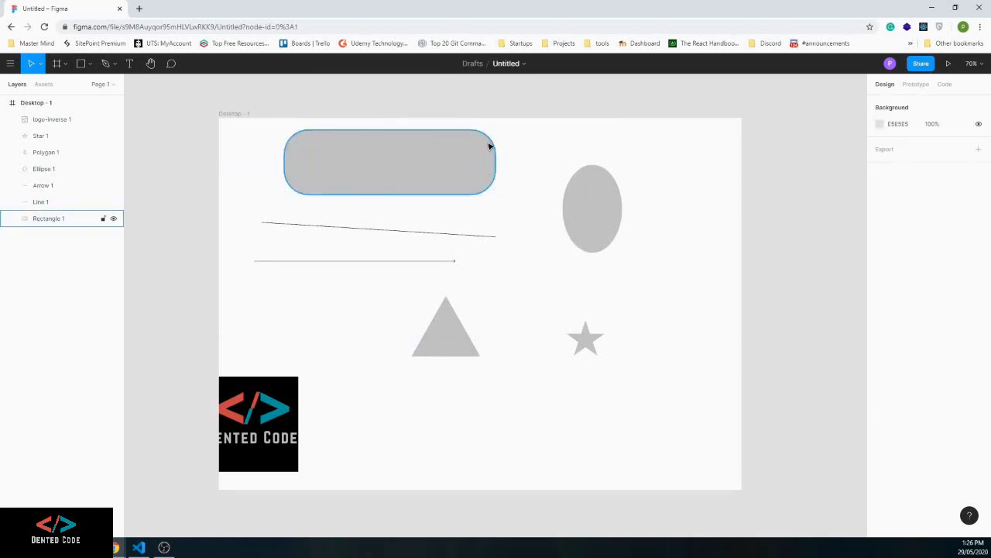
Try a corner radius of 50 on the rectangle, and settle on a radius of 20
{"action": "left_click", "coordinate": [463, 148]}
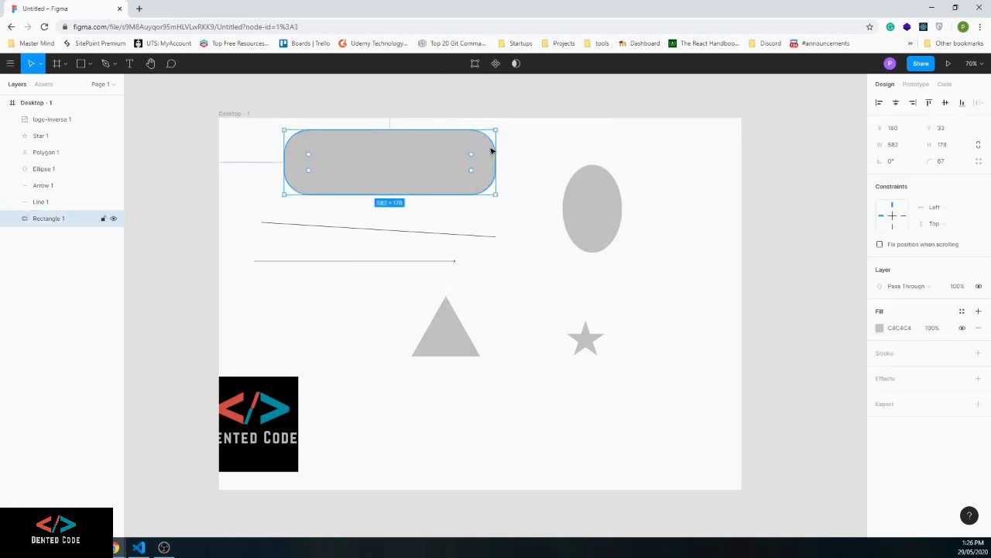
{"action": "left_click", "coordinate": [944, 161]}
{"action": "type", "text": "50"}
{"action": "key", "text": "Return"}
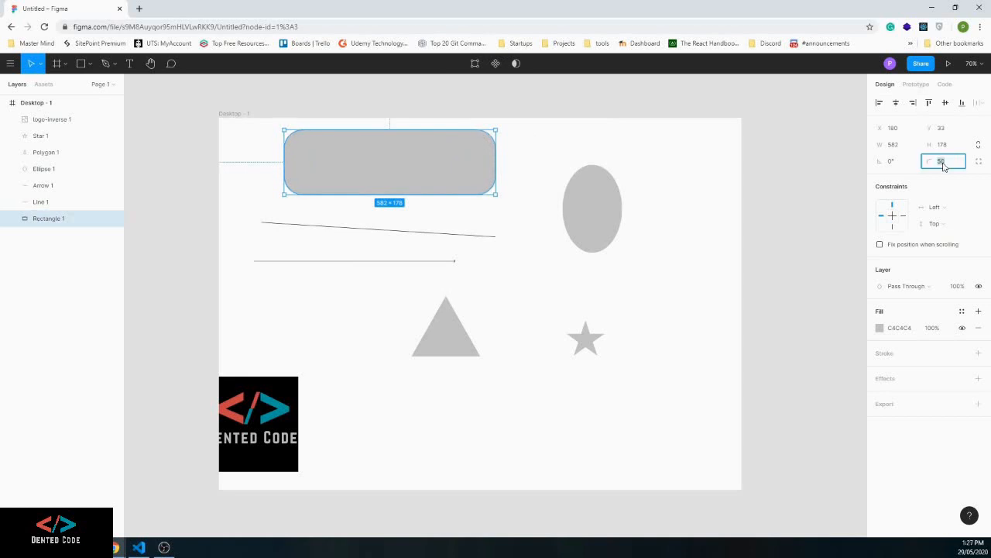
{"action": "key", "text": "Return"}
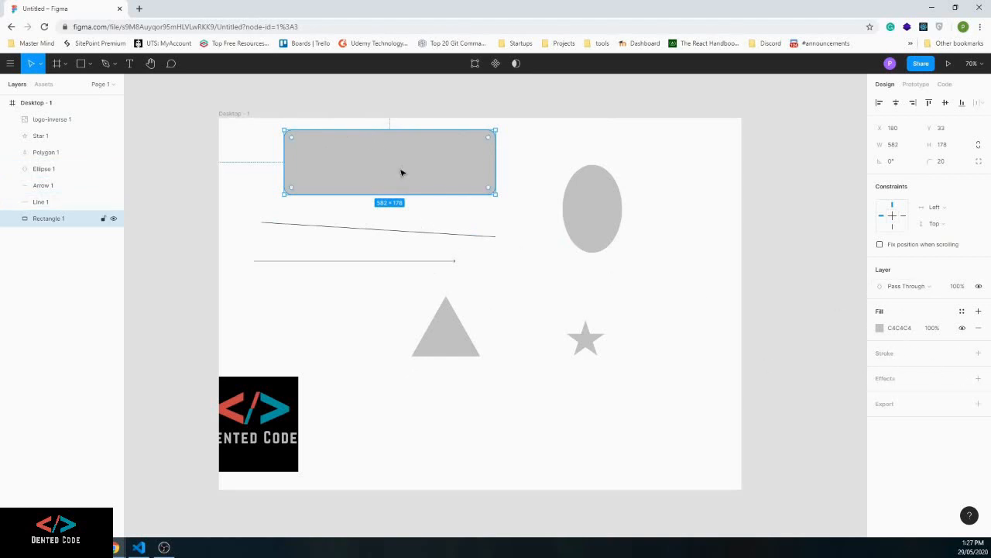
Change the rounded rectangle's solid fill to the blue 2930DE
{"action": "left_click", "coordinate": [879, 328]}
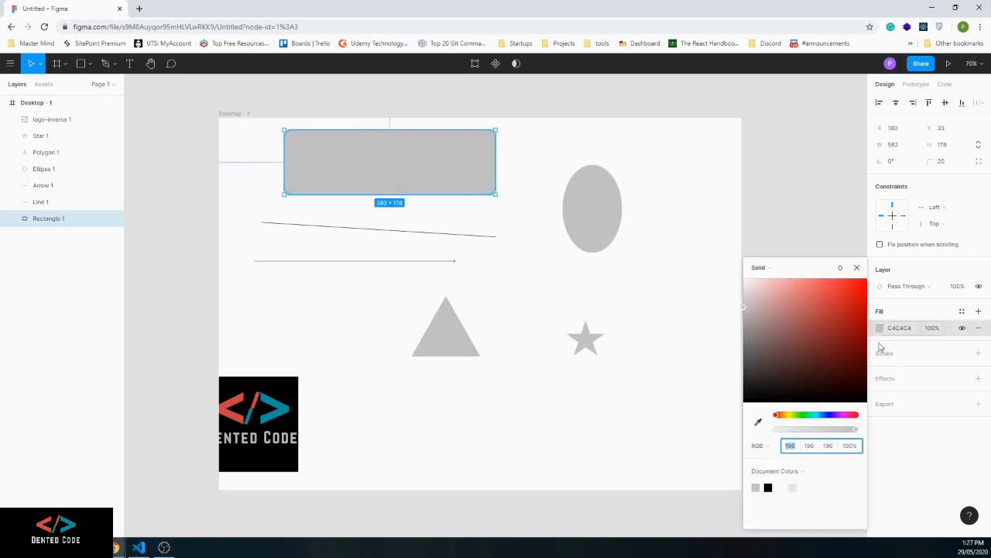
{"action": "left_click", "coordinate": [829, 416]}
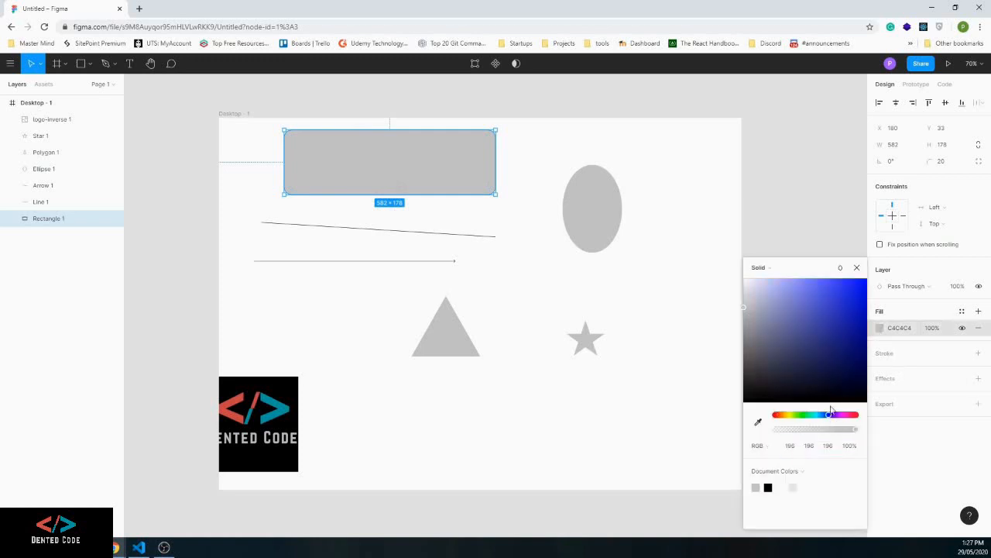
{"action": "left_click", "coordinate": [844, 296]}
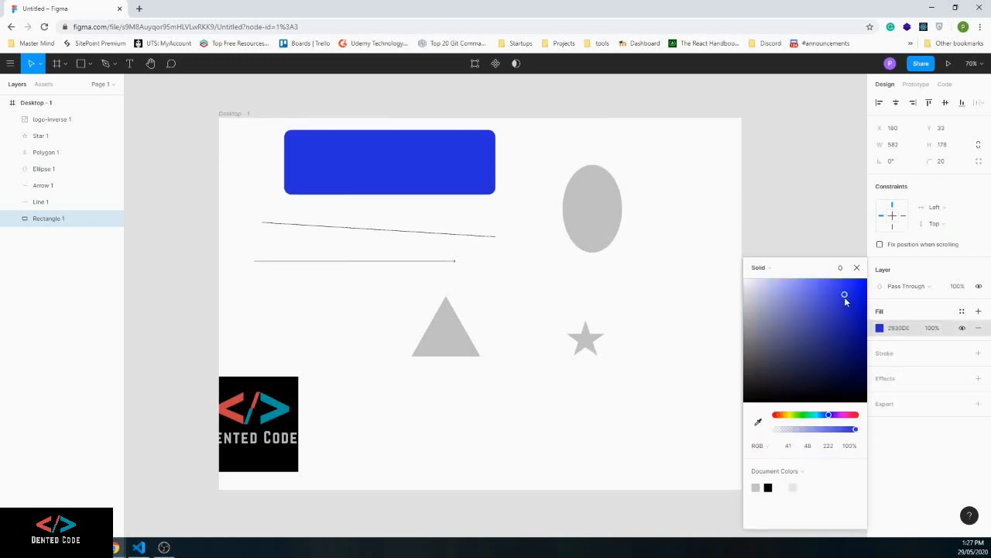
{"action": "left_click", "coordinate": [571, 149]}
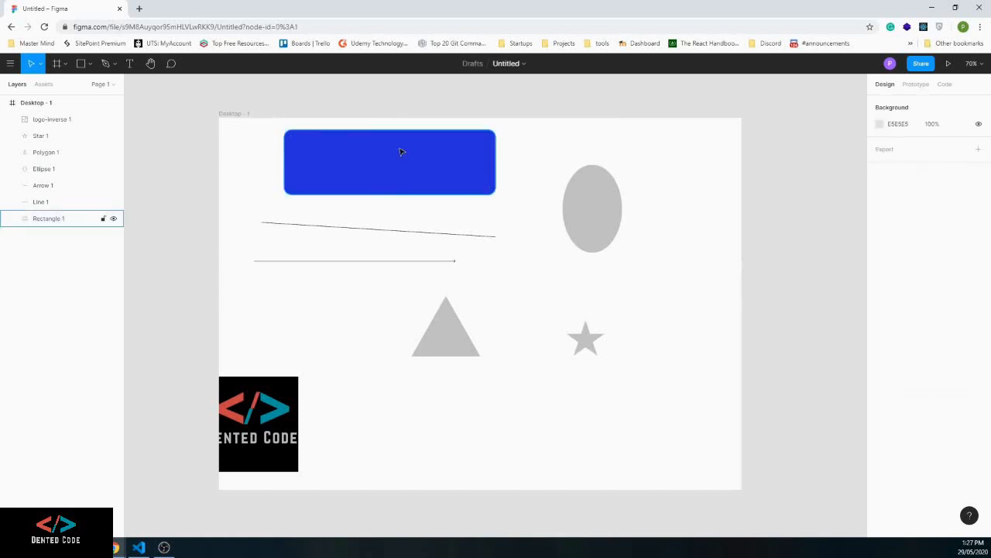
Add an inside stroke to the blue rectangle in red F90A0A with a thickness of 5
{"action": "left_click", "coordinate": [400, 151]}
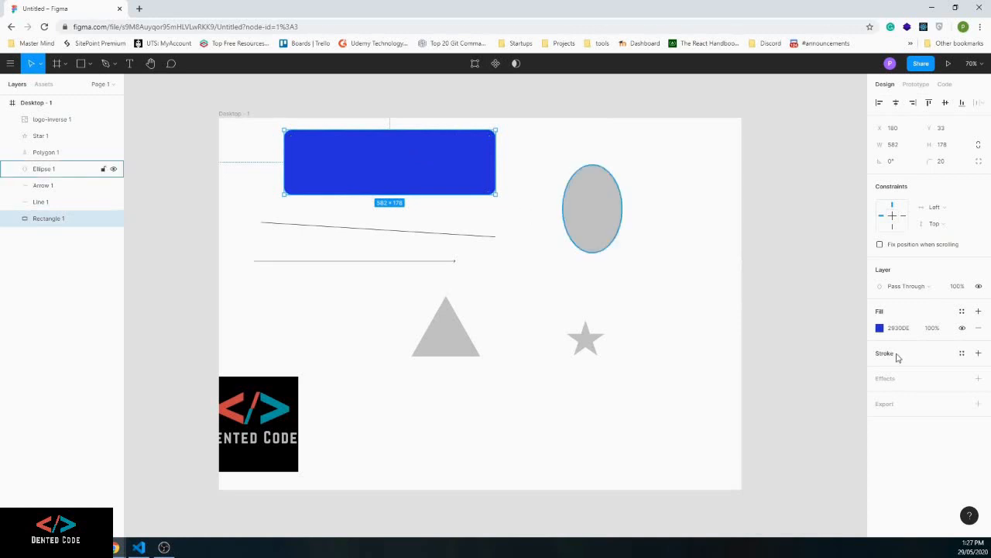
{"action": "left_click", "coordinate": [978, 352]}
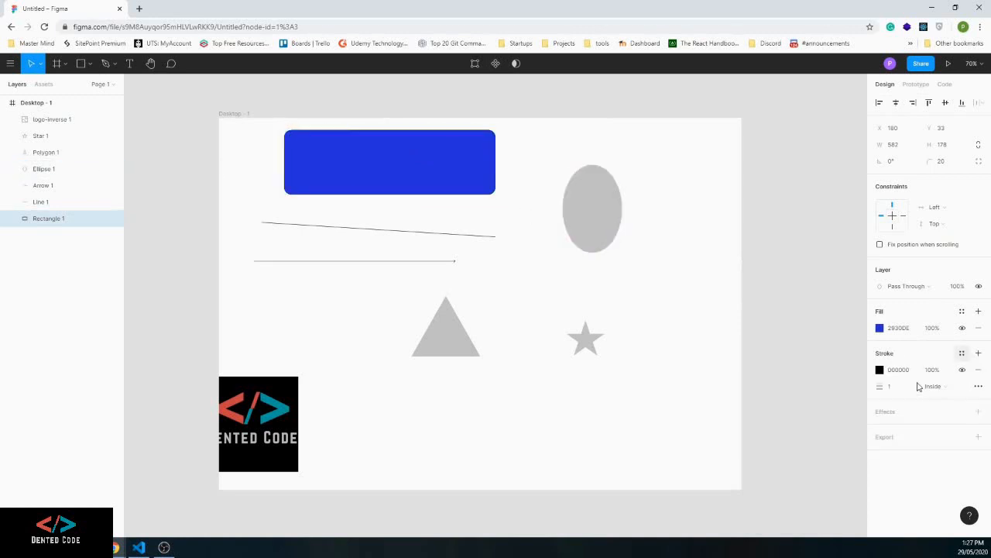
{"action": "left_click", "coordinate": [880, 370]}
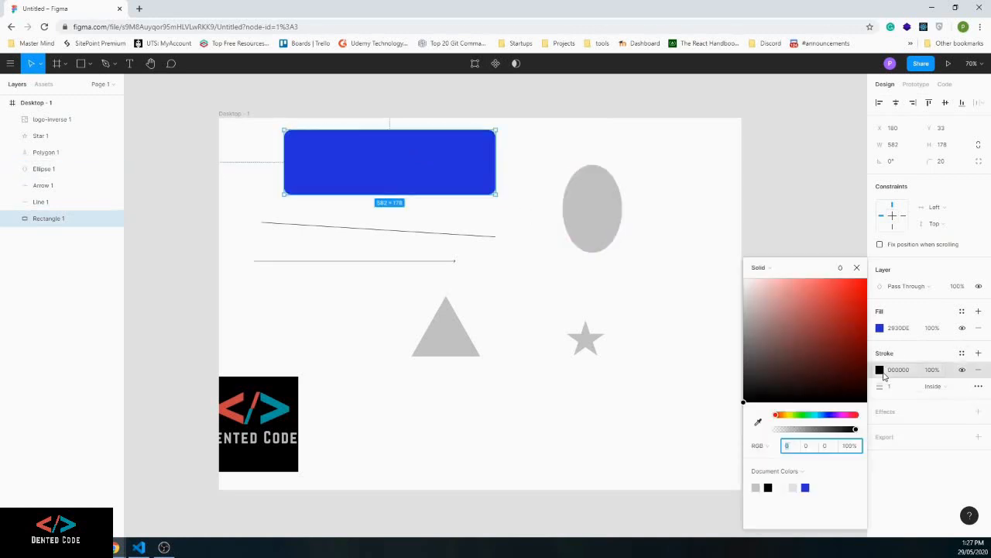
{"action": "left_click", "coordinate": [863, 289]}
{"action": "left_click", "coordinate": [892, 387]}
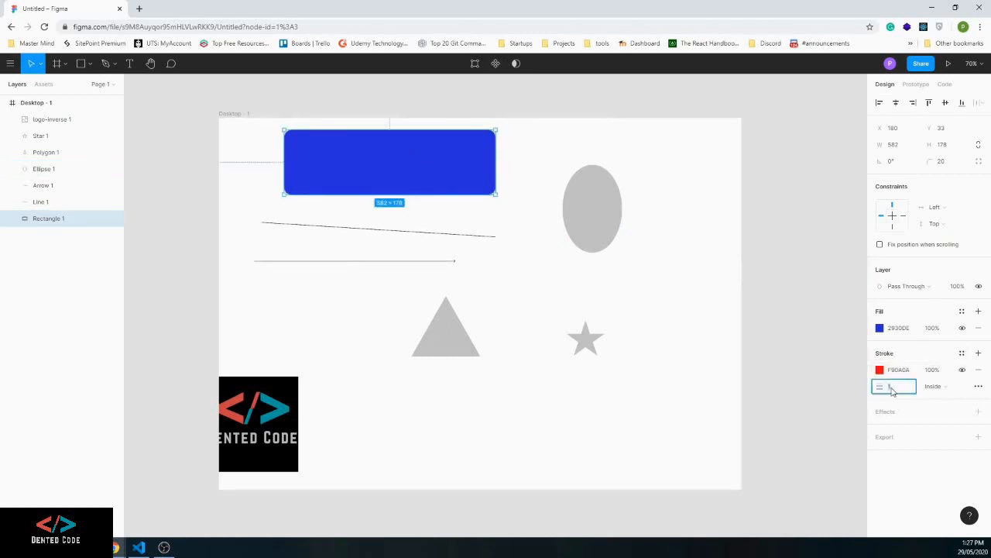
{"action": "type", "text": "5"}
{"action": "key", "text": "Return"}
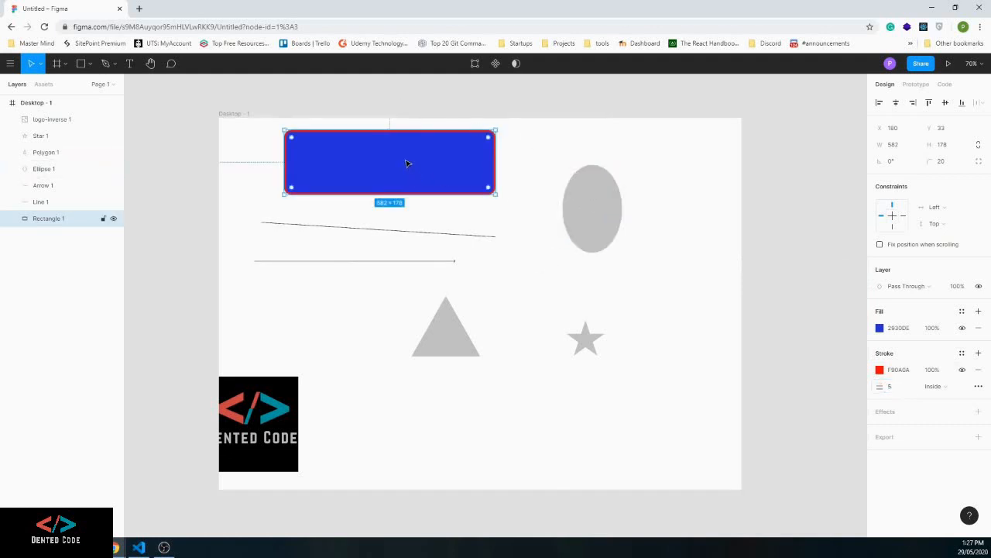
Move the ellipse closer to the frame's right edge and set its width and height to 150
{"action": "left_click_drag", "start_coordinate": [589, 220], "coordinate": [644, 206]}
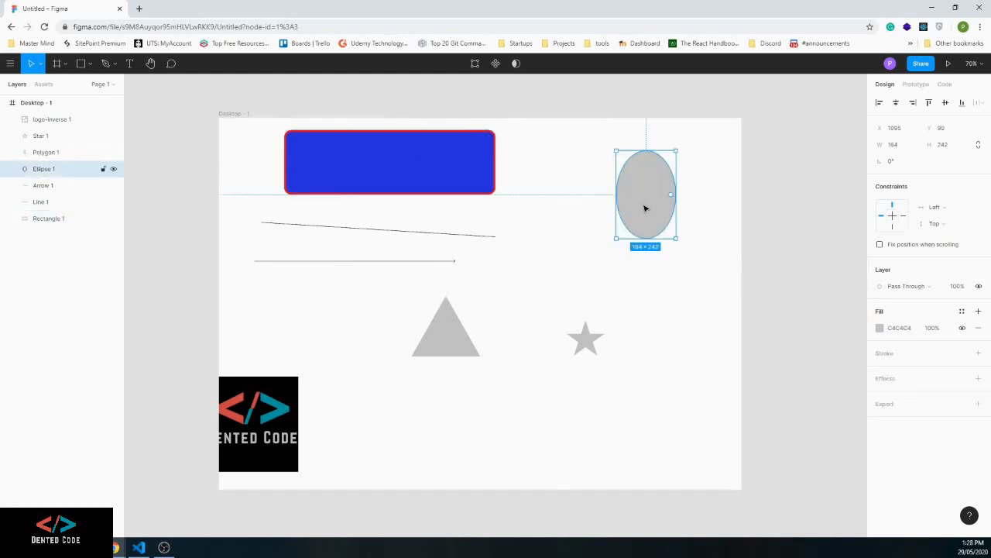
{"action": "left_click", "coordinate": [892, 149]}
{"action": "key", "text": "Tab"}
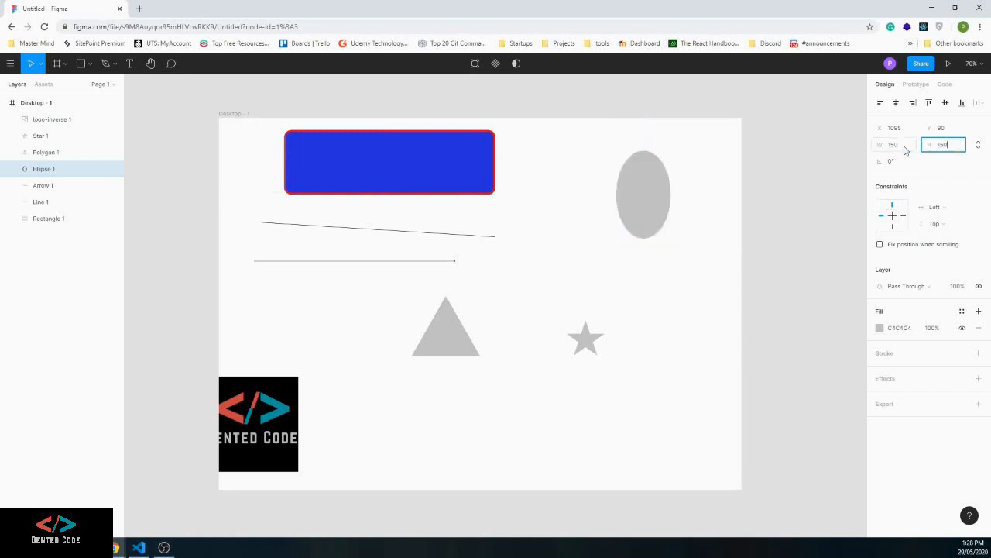
{"action": "key", "text": "Return"}
{"action": "left_click", "coordinate": [664, 193]}
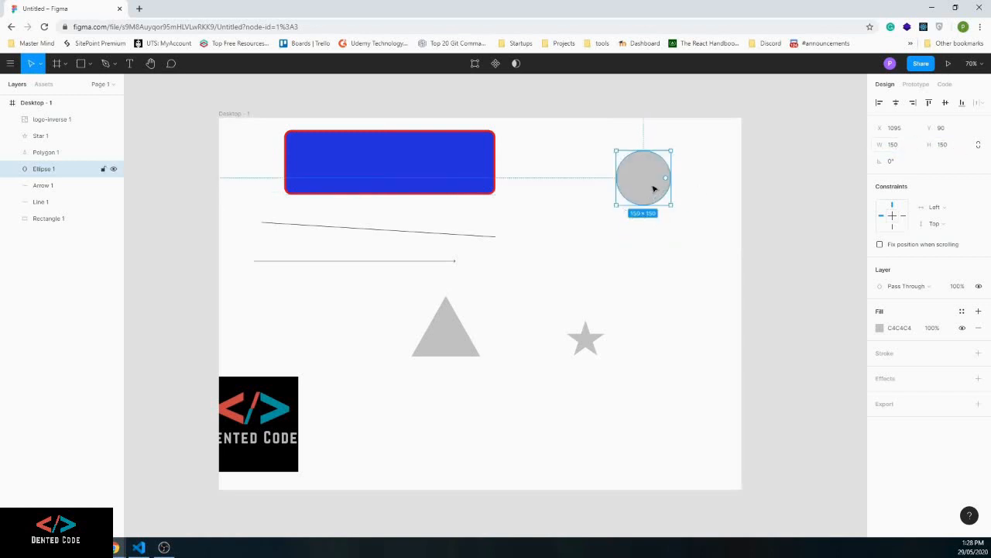
Enlarge the circle to about 282 × 282 and change its fill type from solid to a linear gradient
{"action": "left_click_drag", "start_coordinate": [670, 206], "coordinate": [718, 252]}
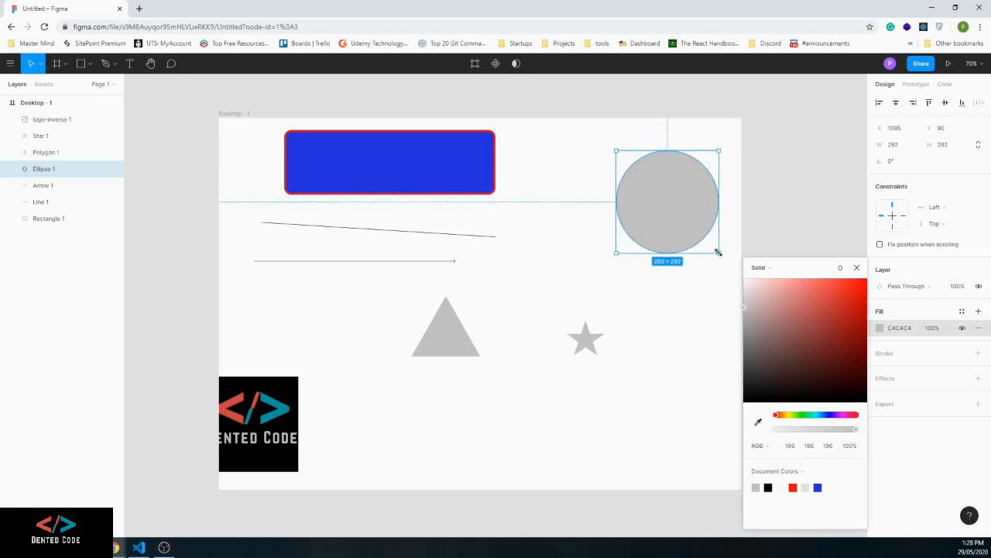
{"action": "left_click", "coordinate": [773, 268]}
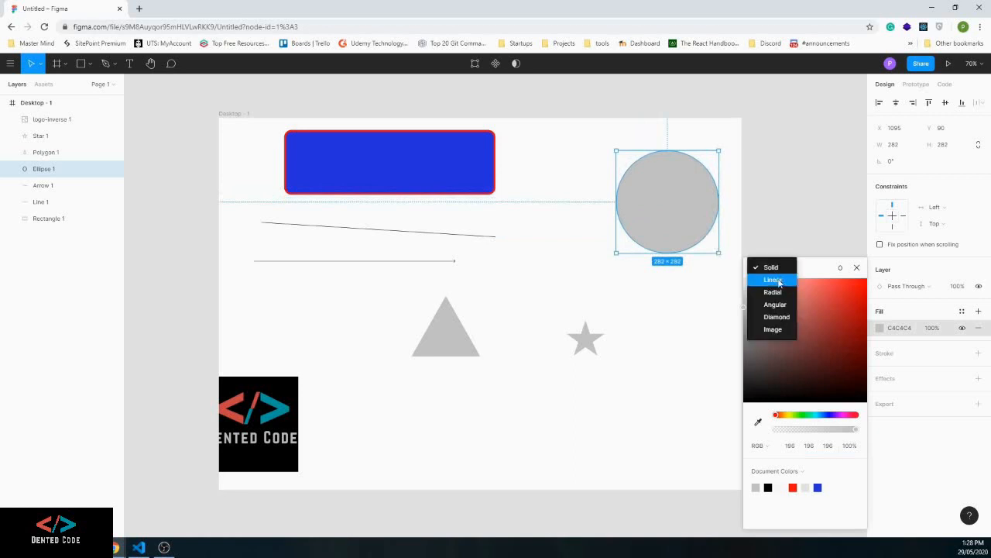
{"action": "left_click", "coordinate": [777, 280]}
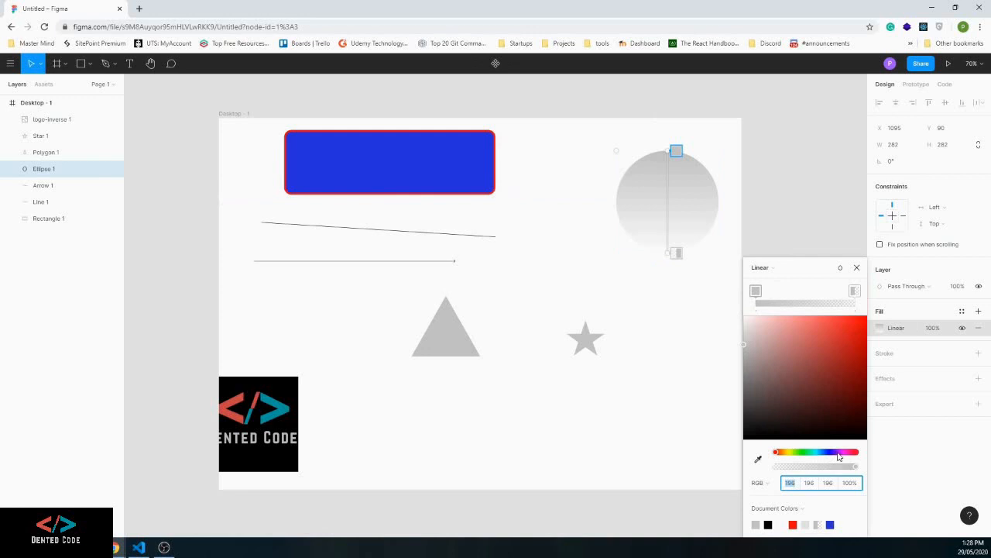
Set the circle gradient's upper colour stop to purple (RGB 145, 24, 220) and raise the lower stop's opacity to 100%
{"action": "left_click", "coordinate": [838, 454]}
{"action": "left_click", "coordinate": [854, 333]}
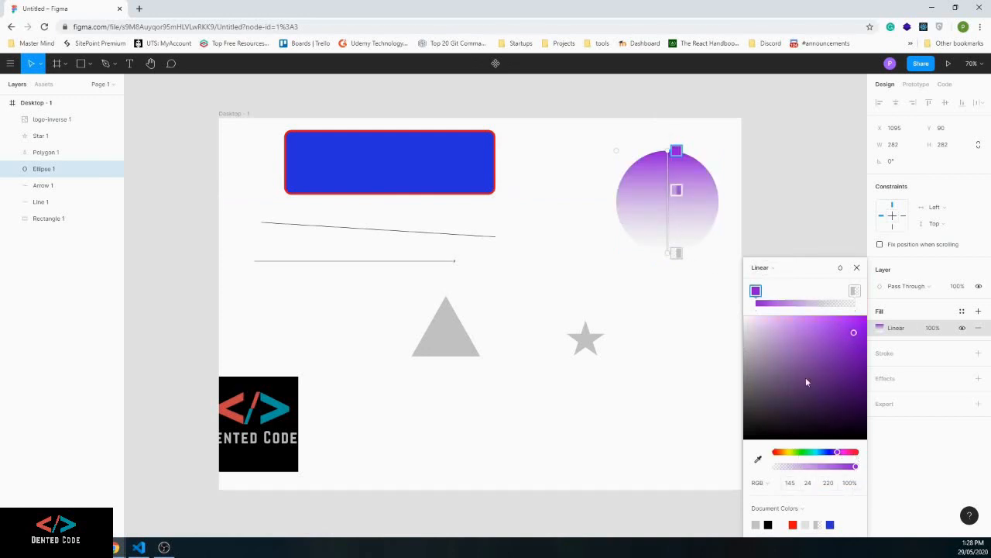
{"action": "left_click", "coordinate": [855, 290]}
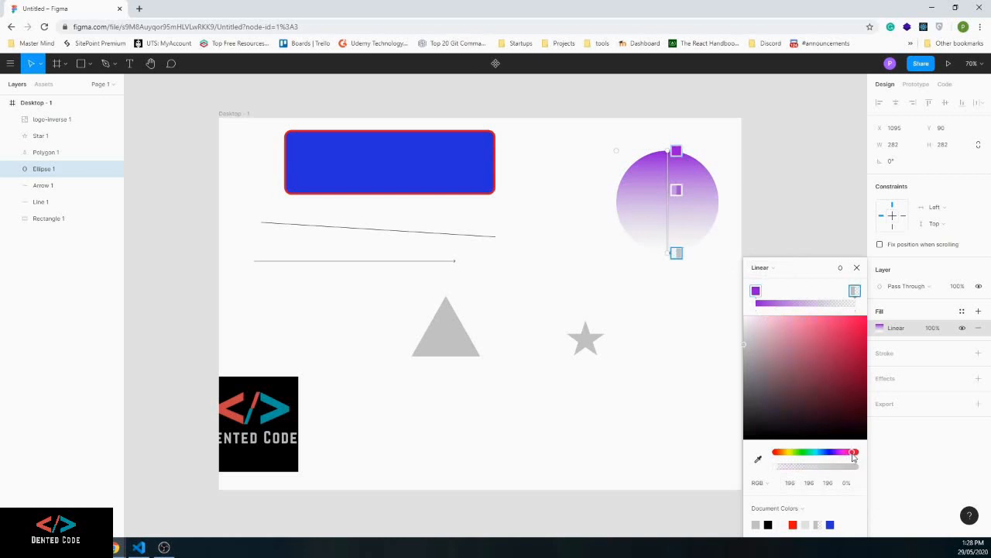
{"action": "left_click_drag", "start_coordinate": [847, 457], "coordinate": [845, 454]}
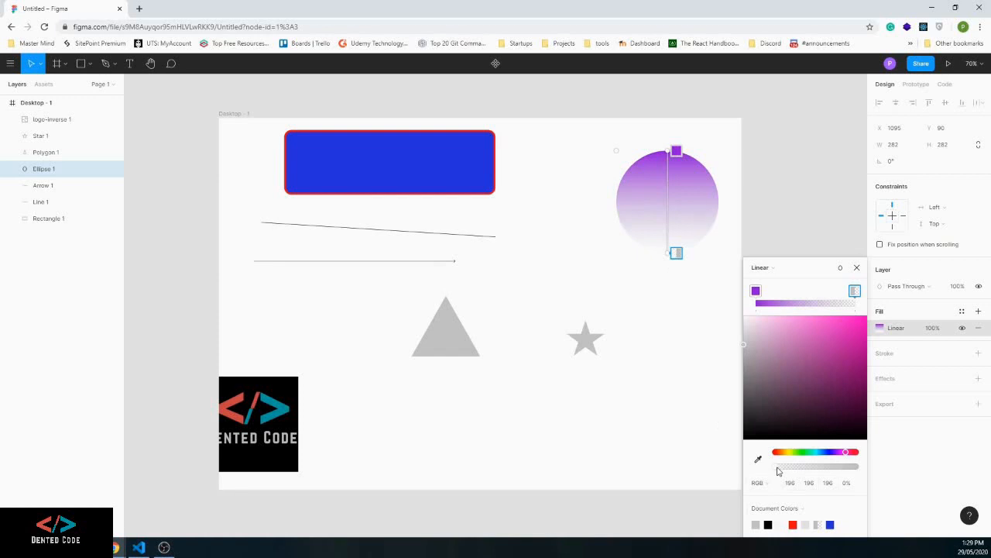
{"action": "left_click_drag", "start_coordinate": [790, 470], "coordinate": [878, 480]}
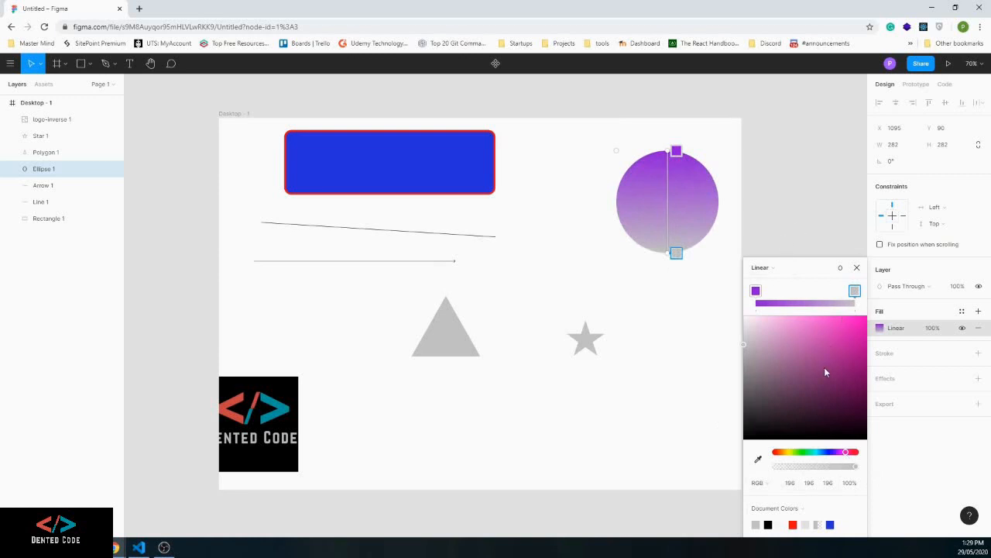
Change the circle gradient's lower colour stop to red, RGB 216, 22, 22, at 60% opacity
{"action": "mouse_move", "coordinate": [756, 290]}
{"action": "left_mouse_down"}
{"action": "mouse_move", "coordinate": [804, 295]}
{"action": "mouse_move", "coordinate": [756, 291]}
{"action": "left_mouse_up"}
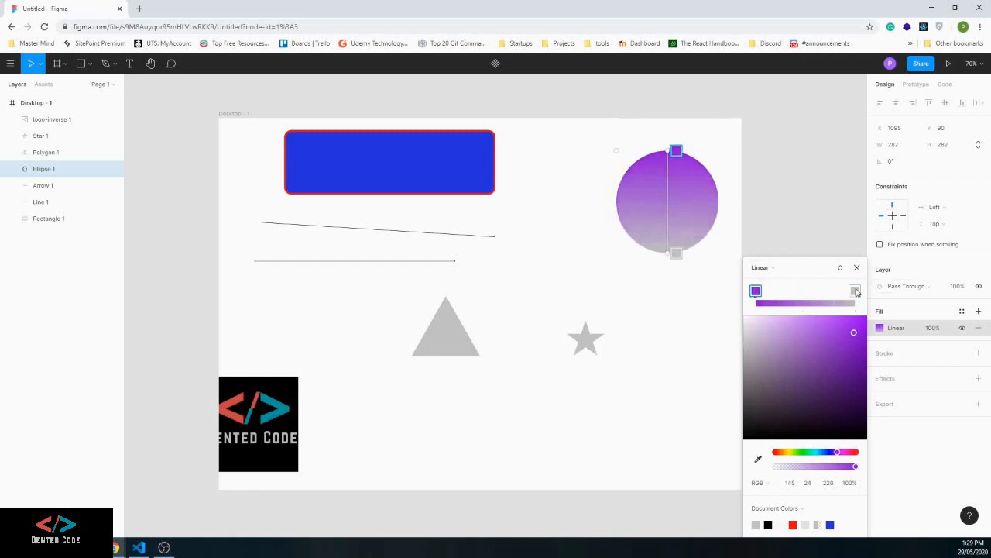
{"action": "left_click", "coordinate": [855, 291]}
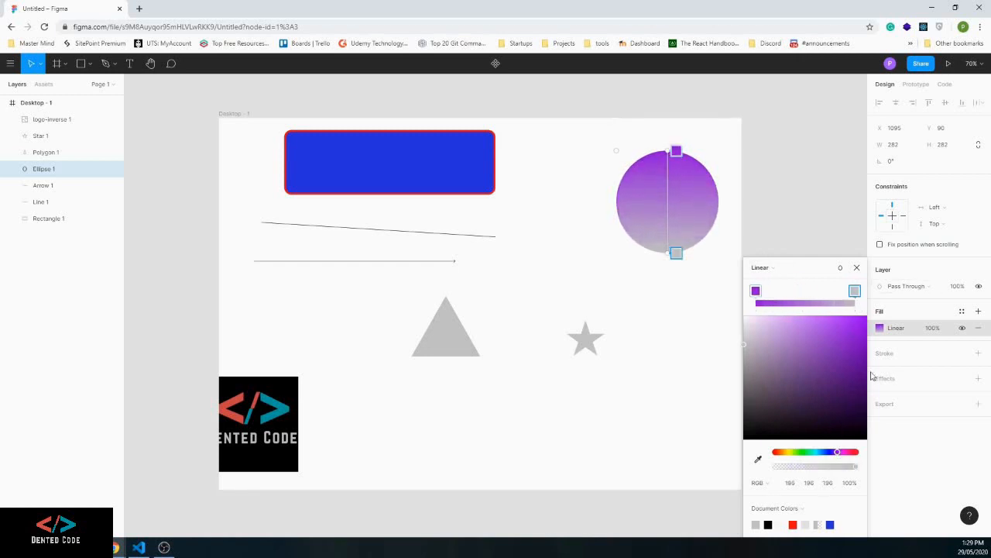
{"action": "left_click_drag", "start_coordinate": [837, 451], "coordinate": [840, 452]}
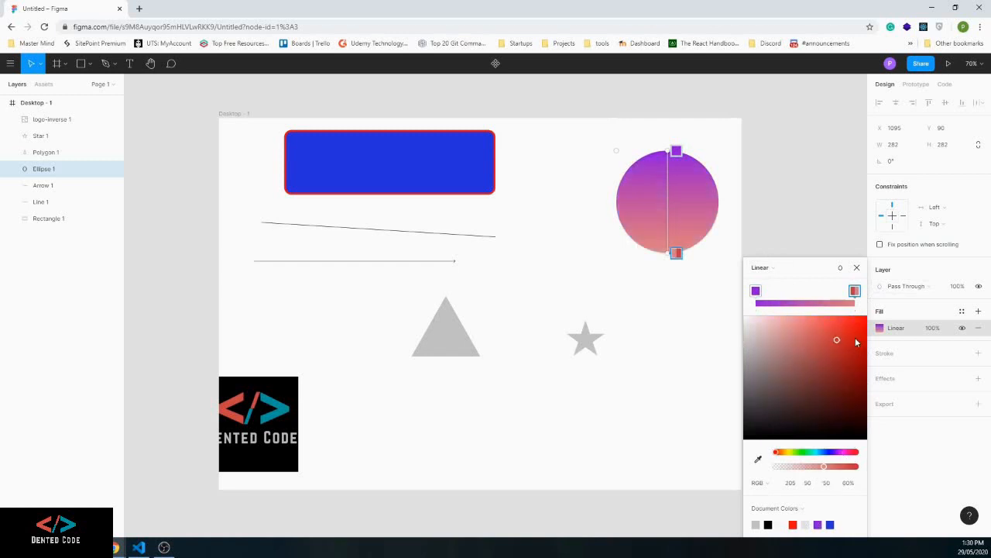
{"action": "left_click", "coordinate": [855, 336]}
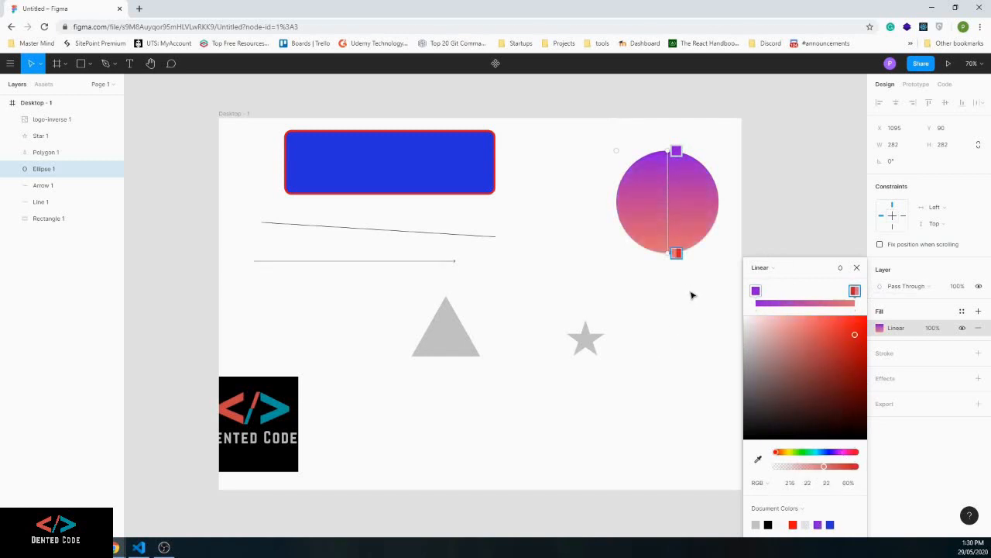
Give the circle a drop shadow with a blur of 20 and an opacity of 50%
{"action": "scroll", "coordinate": [604, 278], "scroll_direction": "down", "scroll_amount": 2}
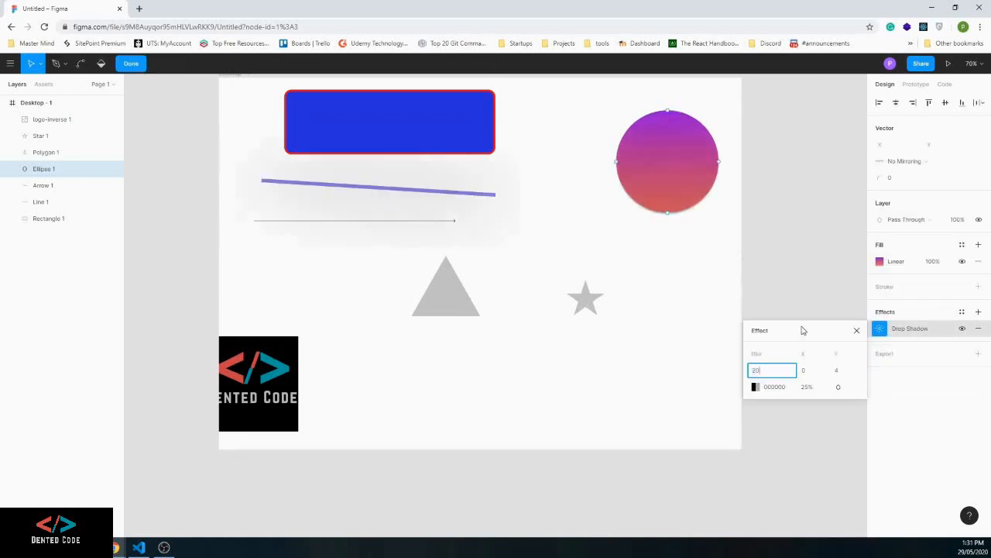
{"action": "key", "text": "Return"}
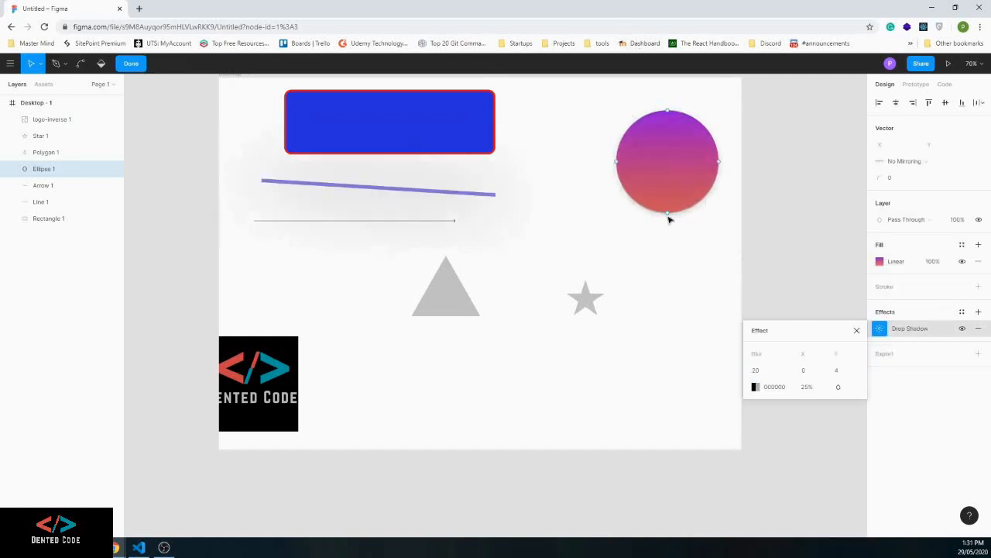
{"action": "left_click", "coordinate": [807, 387]}
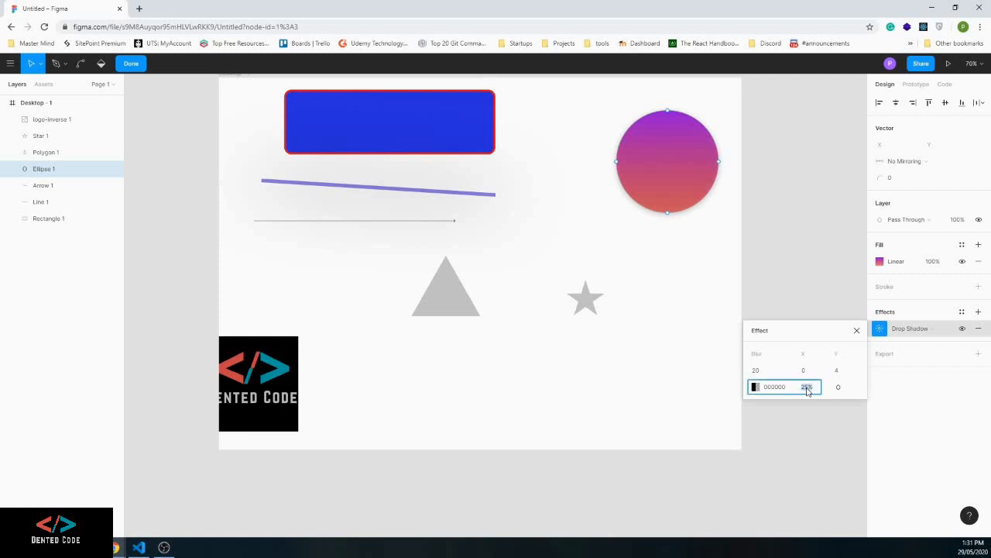
{"action": "type", "text": "50"}
{"action": "key", "text": "Return"}
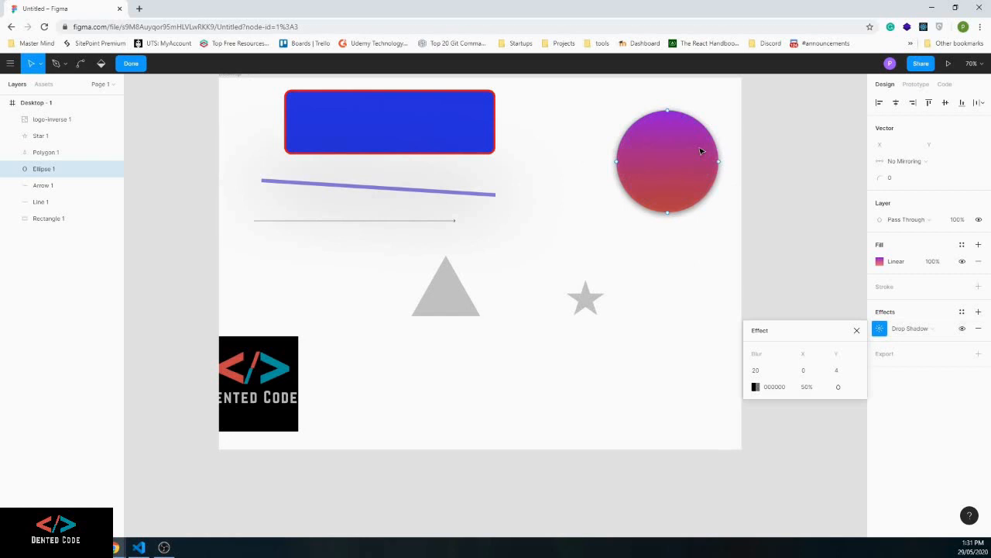
Add the text "CRM" on the gradient circle in Roboto Bold at size 80
{"action": "key", "text": "t"}
{"action": "left_click", "coordinate": [643, 153]}
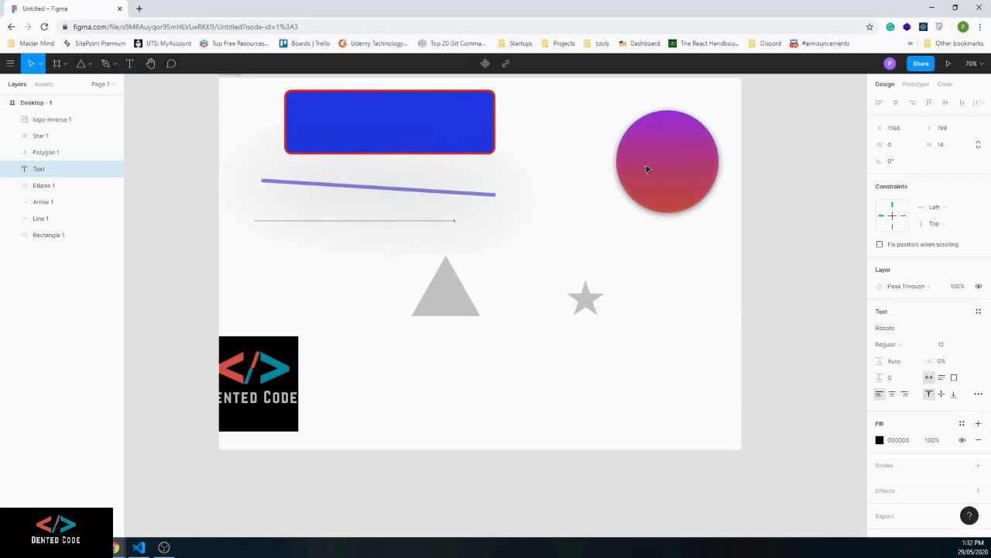
{"action": "type", "text": "CRM"}
{"action": "left_click", "coordinate": [970, 329]}
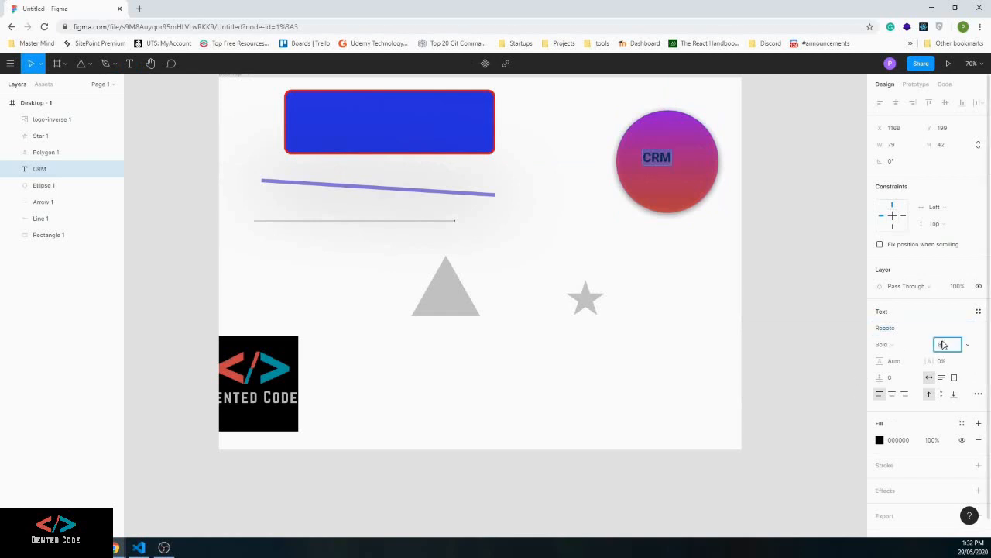
{"action": "left_click", "coordinate": [943, 345]}
{"action": "type", "text": "80"}
{"action": "key", "text": "Return"}
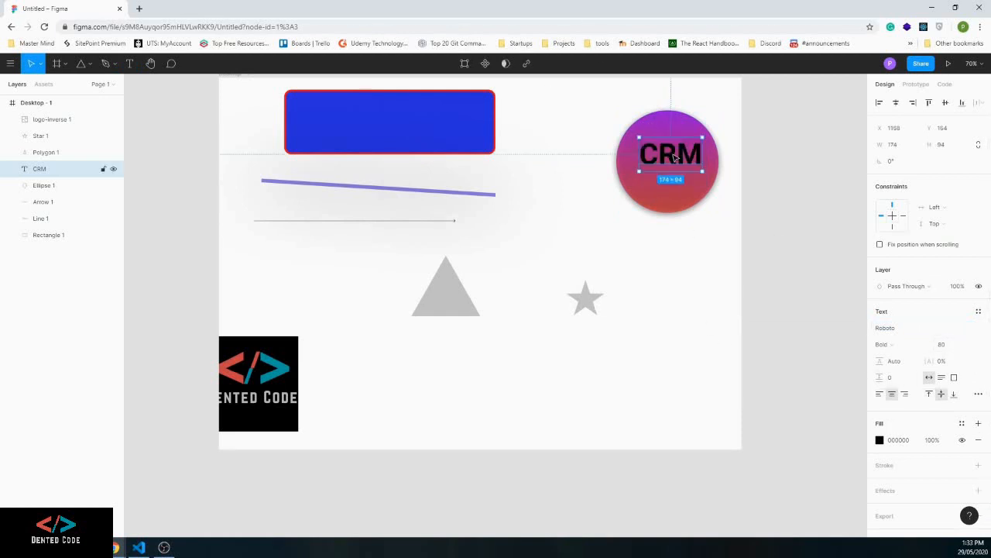
Set the CRM text box to auto height and centre it horizontally within the circle
{"action": "left_click_drag", "start_coordinate": [674, 158], "coordinate": [678, 168]}
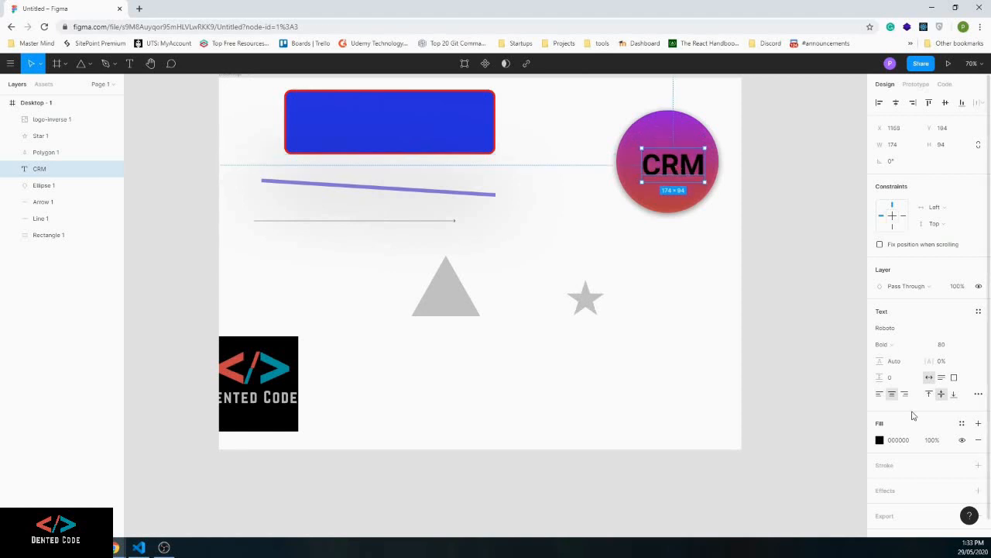
{"action": "left_click", "coordinate": [942, 378]}
{"action": "left_click_drag", "start_coordinate": [584, 100], "coordinate": [726, 223]}
{"action": "left_click", "coordinate": [667, 159]}
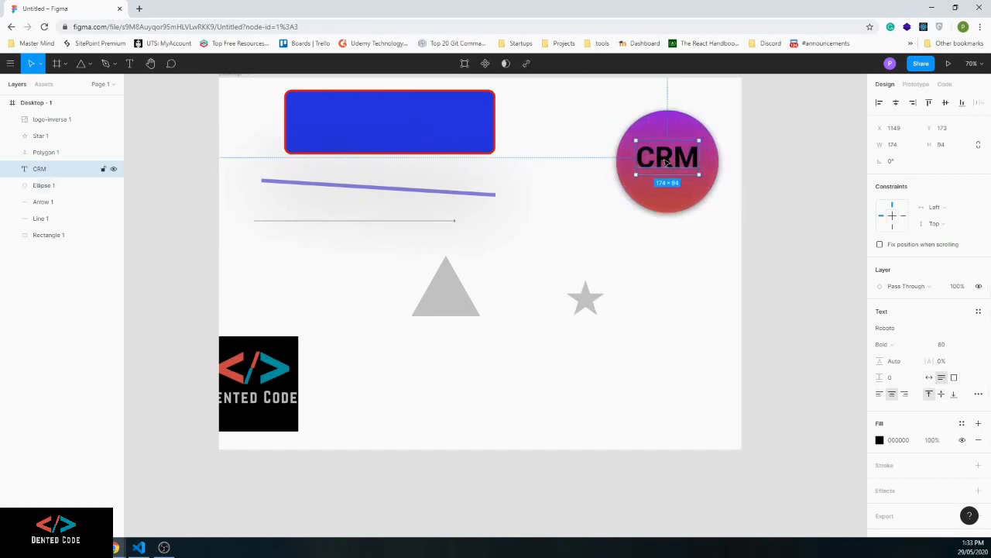
Group the CRM text with the circle and rename the group to Logo
{"action": "left_click", "coordinate": [647, 134], "text": "shift"}
{"action": "right_click", "coordinate": [648, 133]}
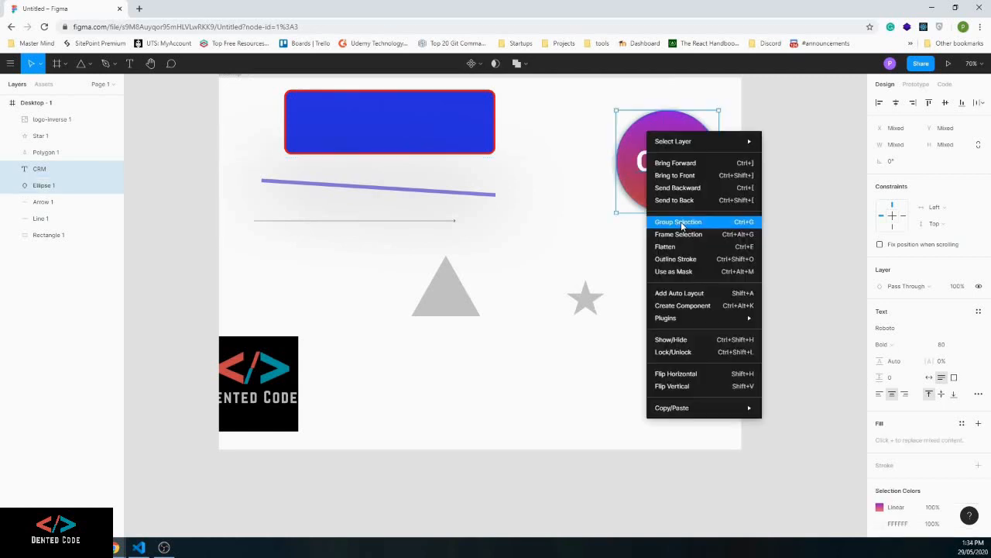
{"action": "left_click", "coordinate": [678, 221]}
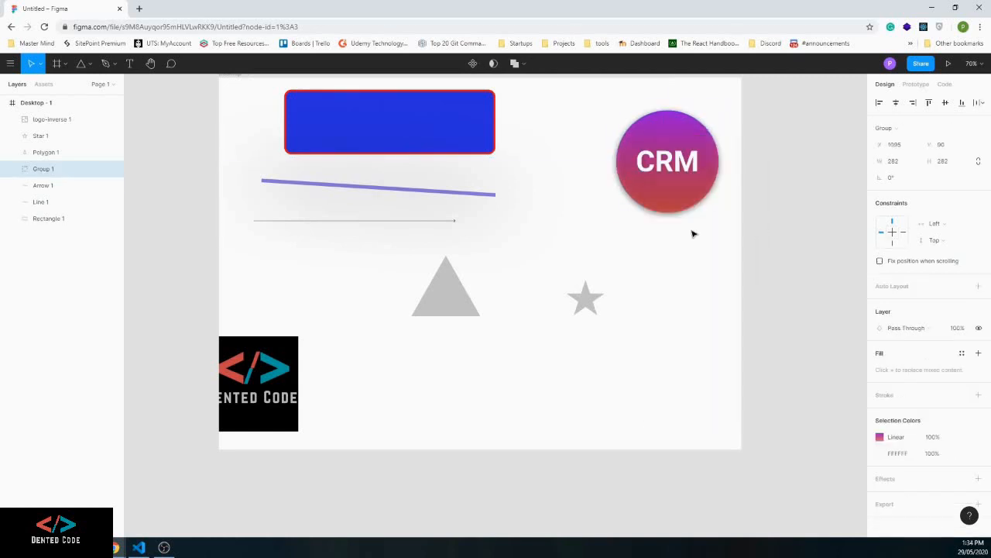
{"action": "right_click", "coordinate": [43, 168]}
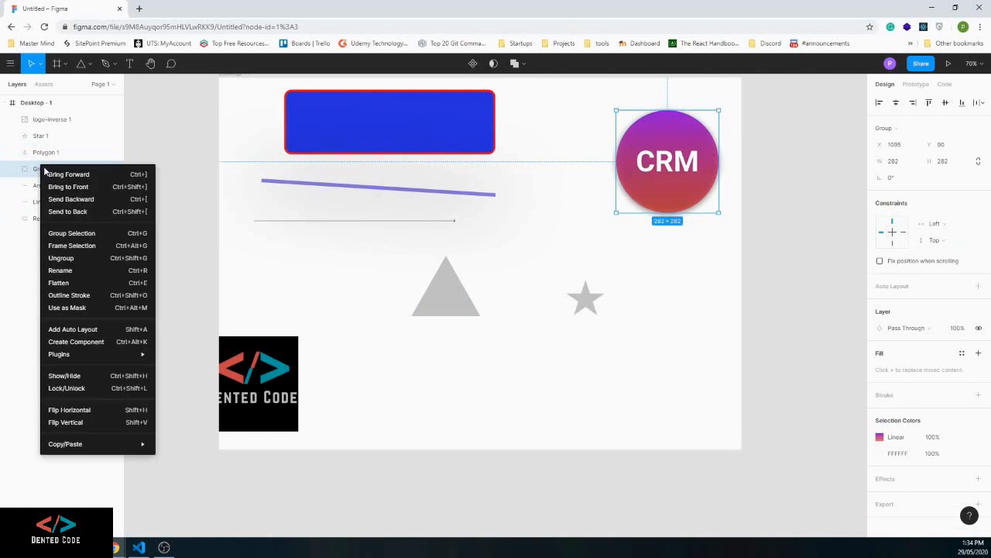
{"action": "left_click", "coordinate": [60, 271]}
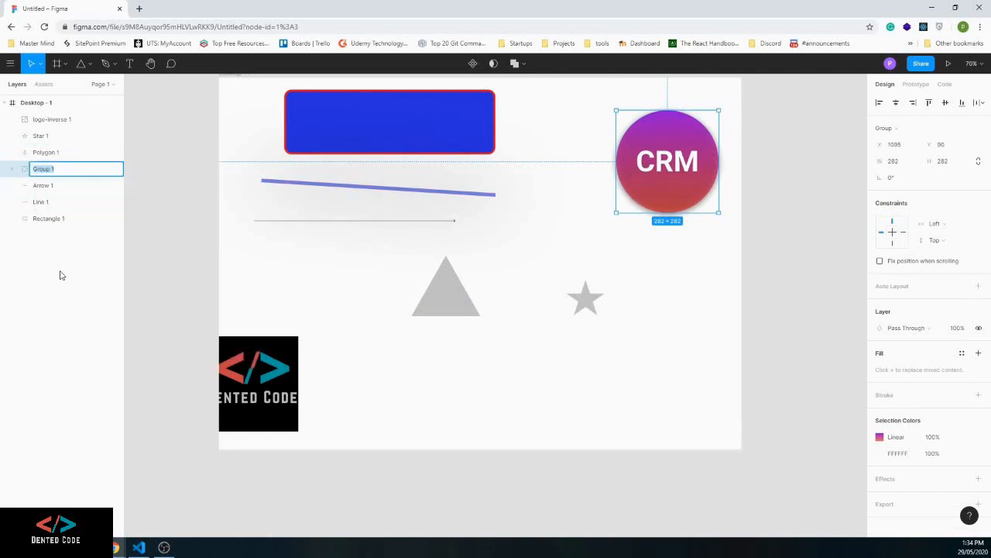
{"action": "type", "text": "Logo"}
{"action": "key", "text": "Return"}
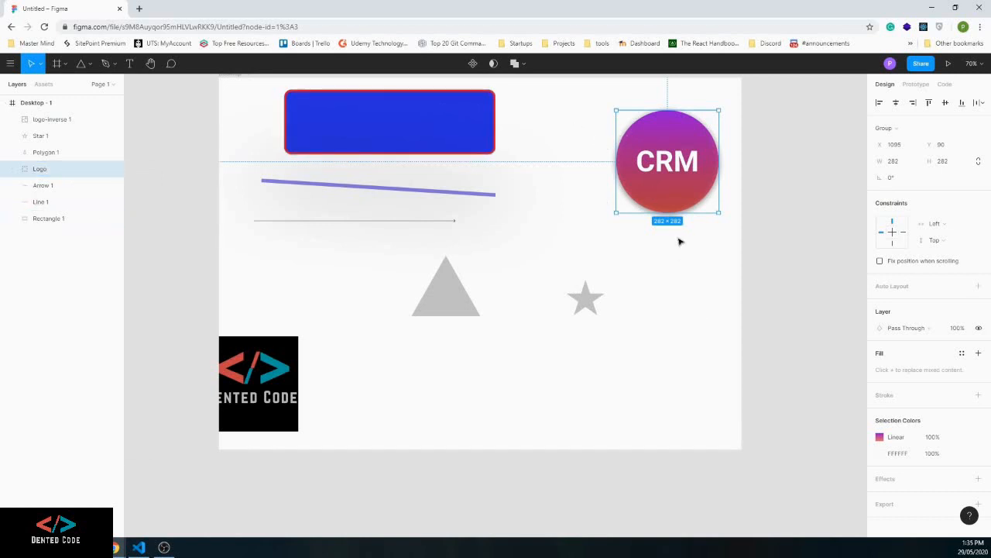
Add a 1x PNG export setting to the Logo group, preview it, and export the logo
{"action": "scroll", "coordinate": [932, 449], "scroll_direction": "down", "scroll_amount": 1}
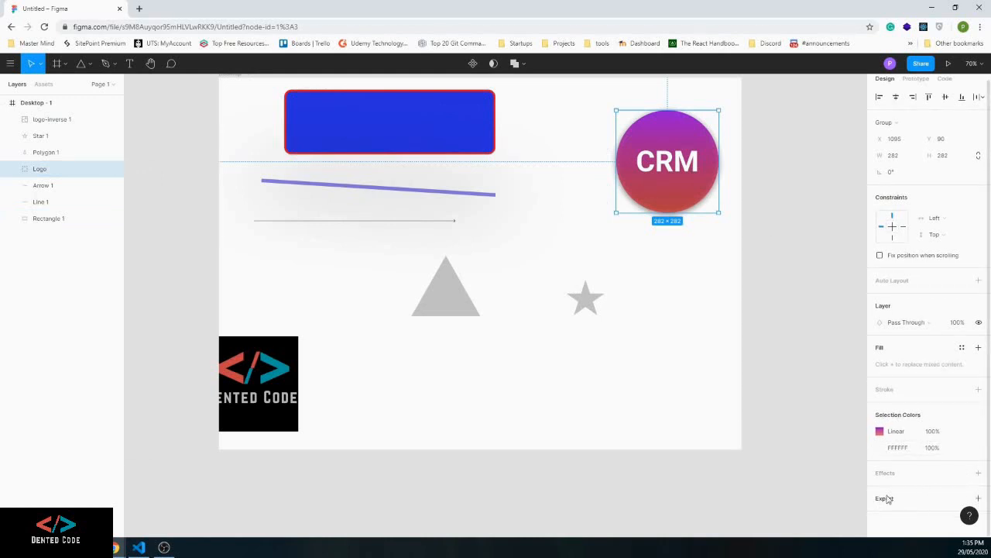
{"action": "left_click", "coordinate": [978, 498]}
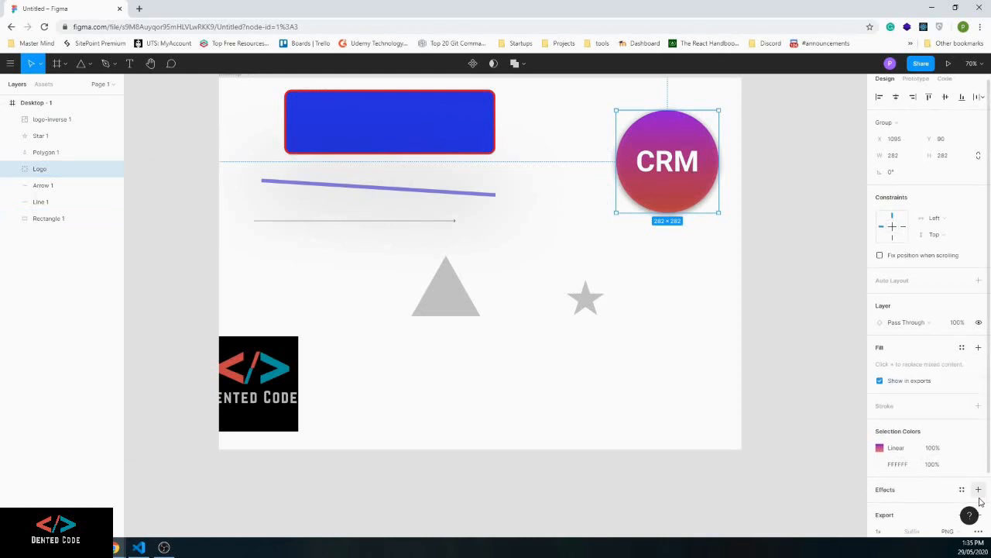
{"action": "scroll", "coordinate": [968, 488], "scroll_direction": "down", "scroll_amount": 2}
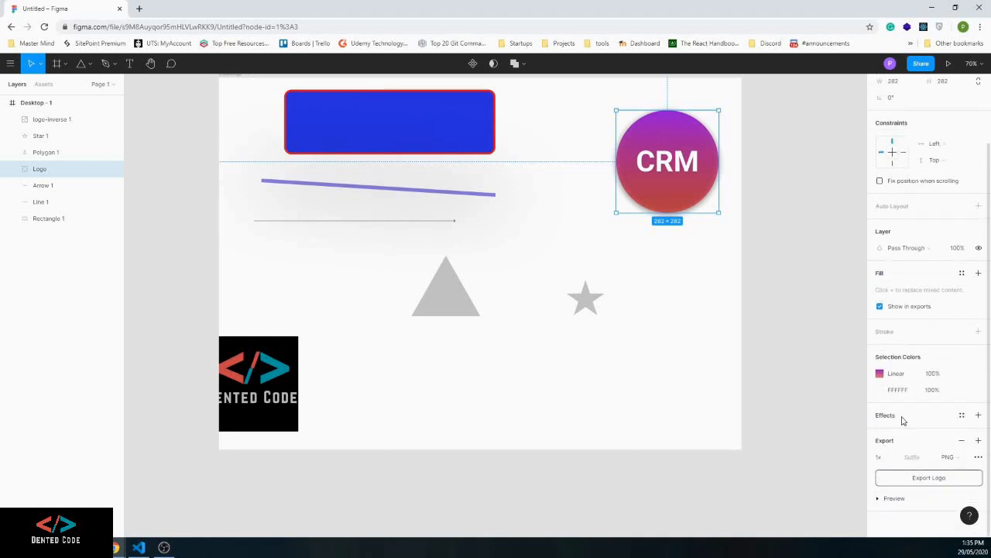
{"action": "left_click", "coordinate": [897, 499]}
{"action": "scroll", "coordinate": [876, 419], "scroll_direction": "down", "scroll_amount": 3}
{"action": "scroll", "coordinate": [860, 408], "scroll_direction": "down", "scroll_amount": 1}
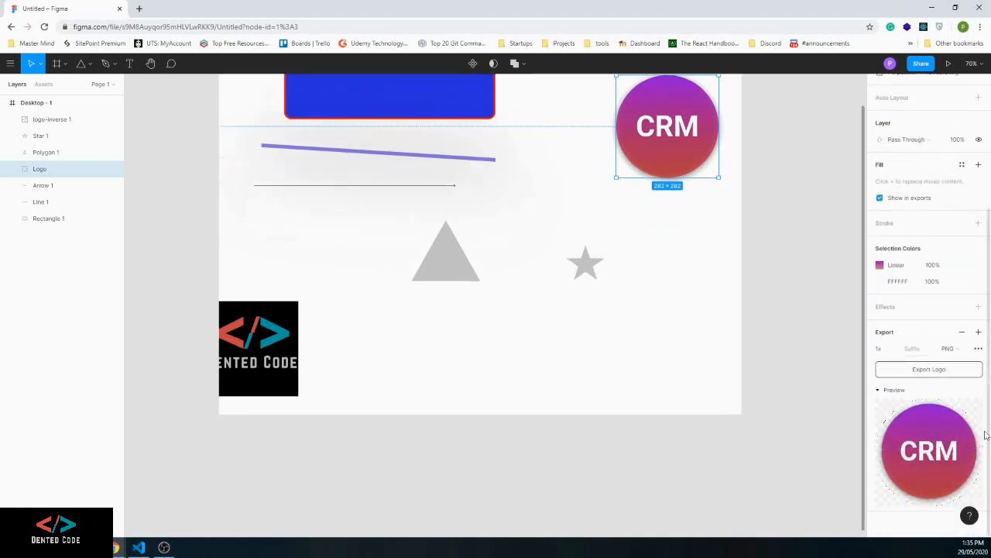
{"action": "left_click", "coordinate": [964, 350]}
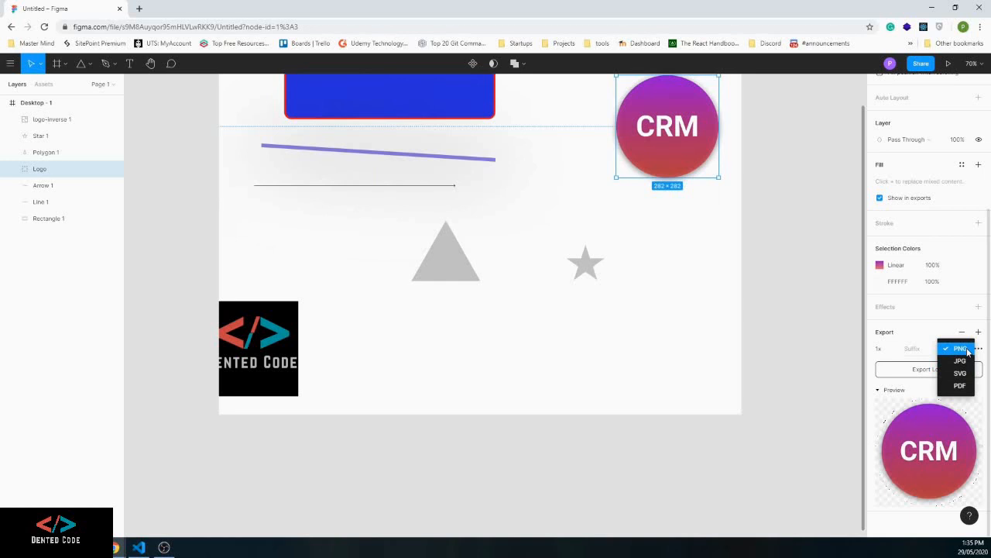
{"action": "left_click", "coordinate": [967, 350]}
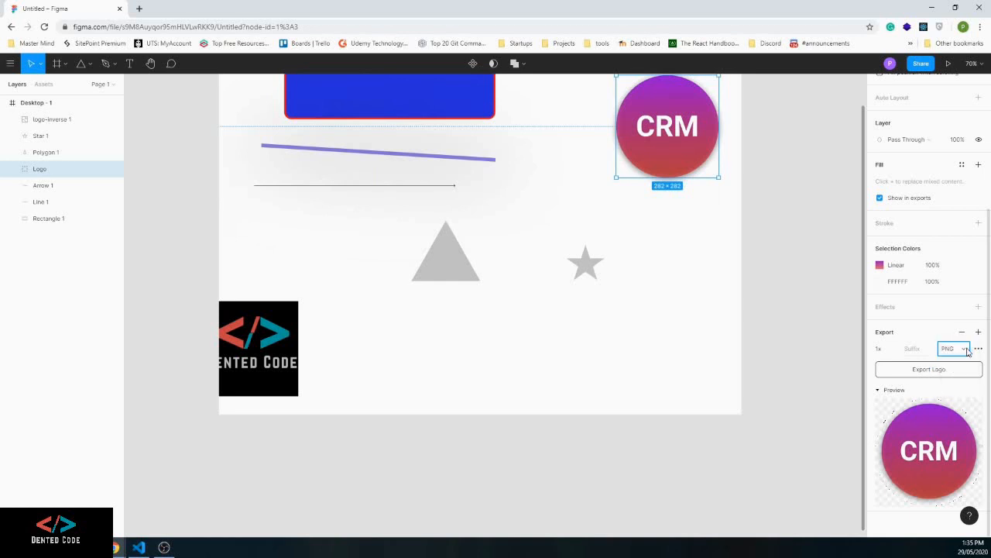
{"action": "left_click", "coordinate": [930, 374]}
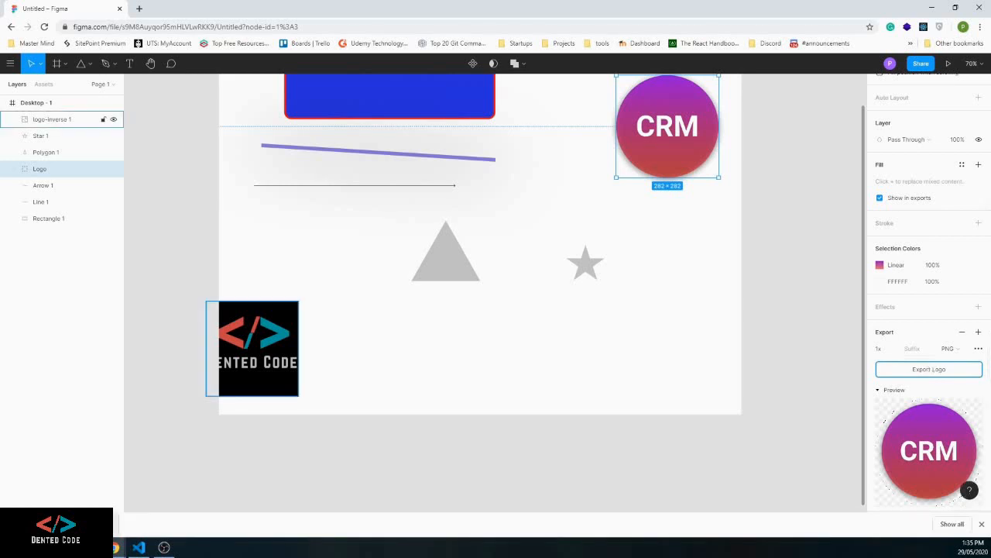
Open the exported Logo PNG in Photos, inspect the image, and close the viewer
{"action": "left_click", "coordinate": [59, 524]}
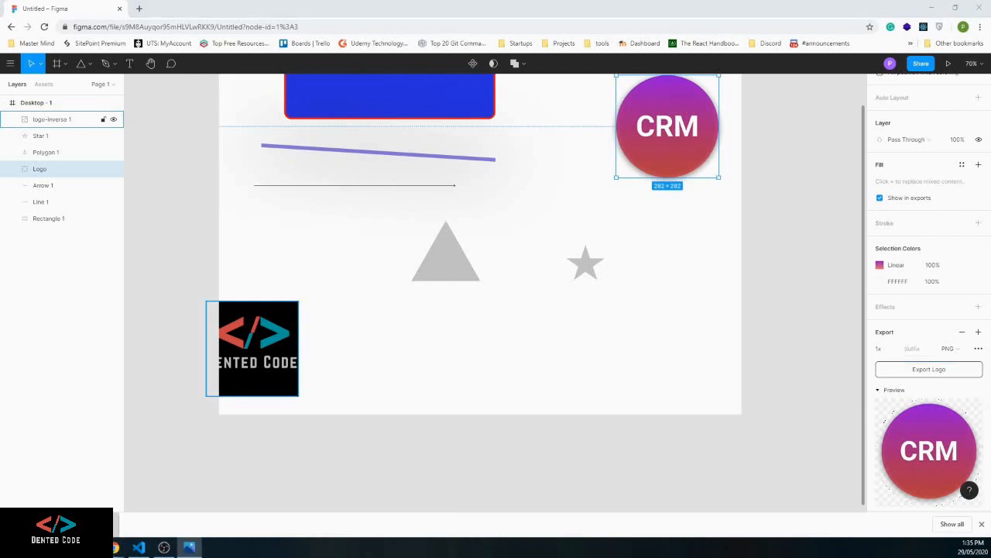
{"action": "left_click_drag", "start_coordinate": [168, 64], "coordinate": [468, 109]}
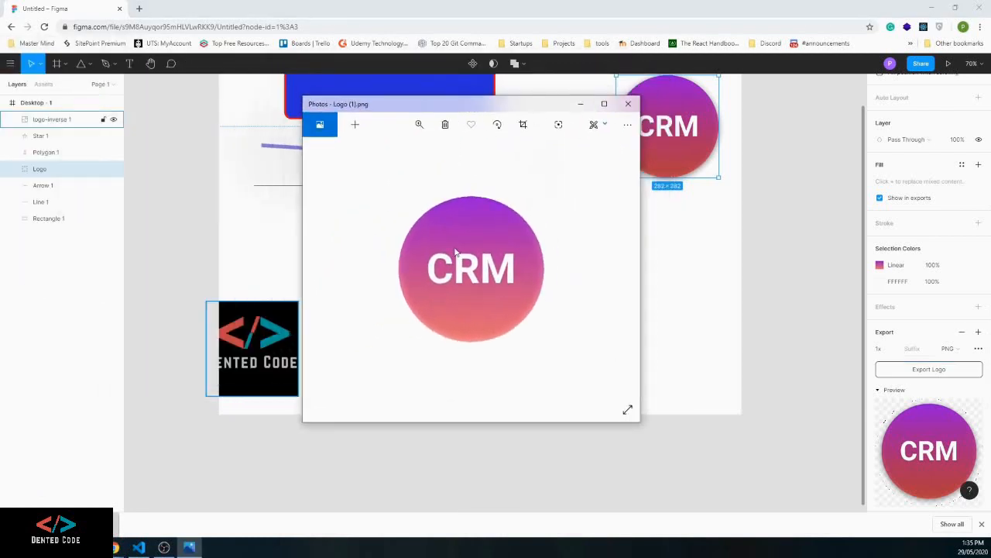
{"action": "left_click", "coordinate": [419, 124]}
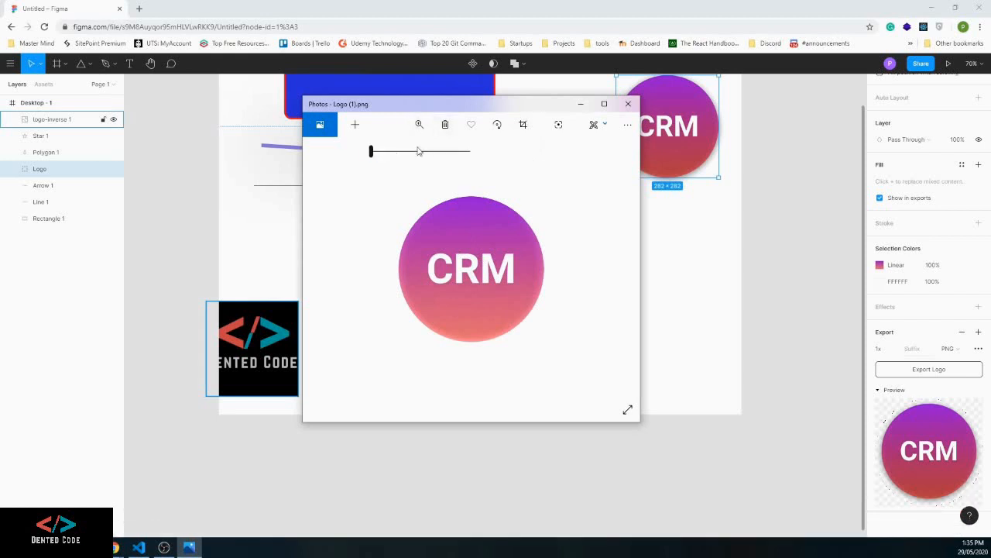
{"action": "mouse_move", "coordinate": [370, 151]}
{"action": "left_mouse_down"}
{"action": "mouse_move", "coordinate": [398, 151]}
{"action": "mouse_move", "coordinate": [369, 158]}
{"action": "left_mouse_up"}
{"action": "left_click", "coordinate": [628, 103]}
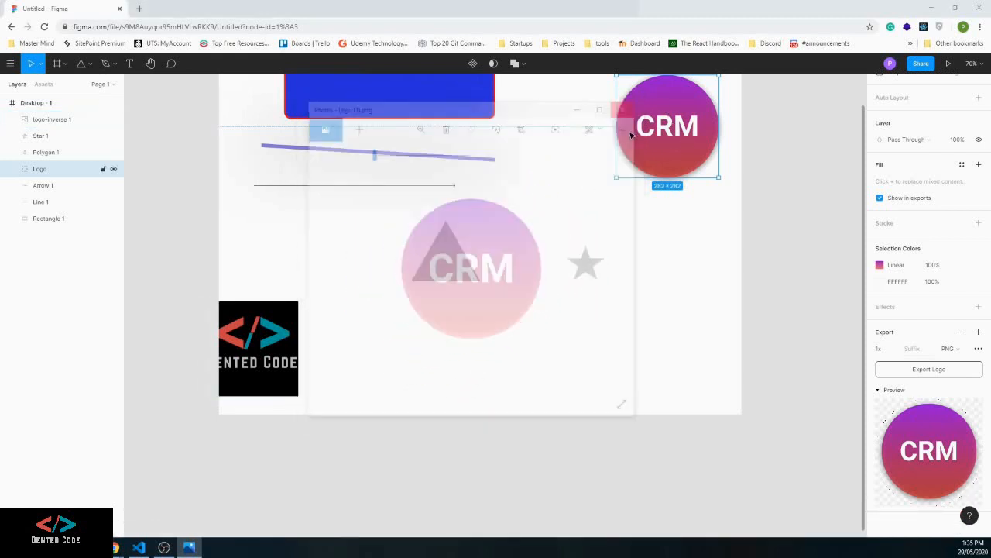
Add the text "Primary Btn" on top of the blue rounded rectangle
{"action": "left_click", "coordinate": [754, 306]}
{"action": "scroll", "coordinate": [404, 285], "scroll_direction": "up", "scroll_amount": 2}
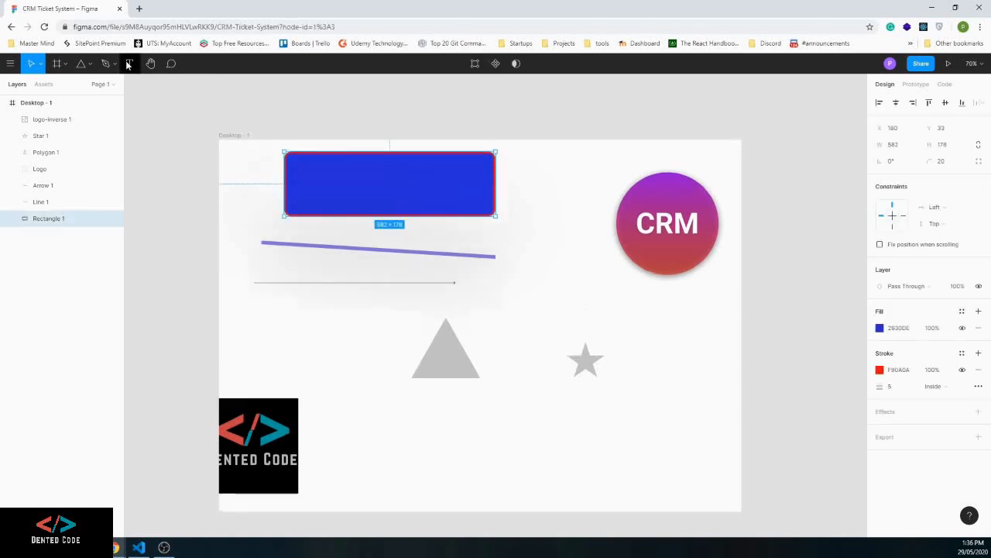
{"action": "key", "text": "t"}
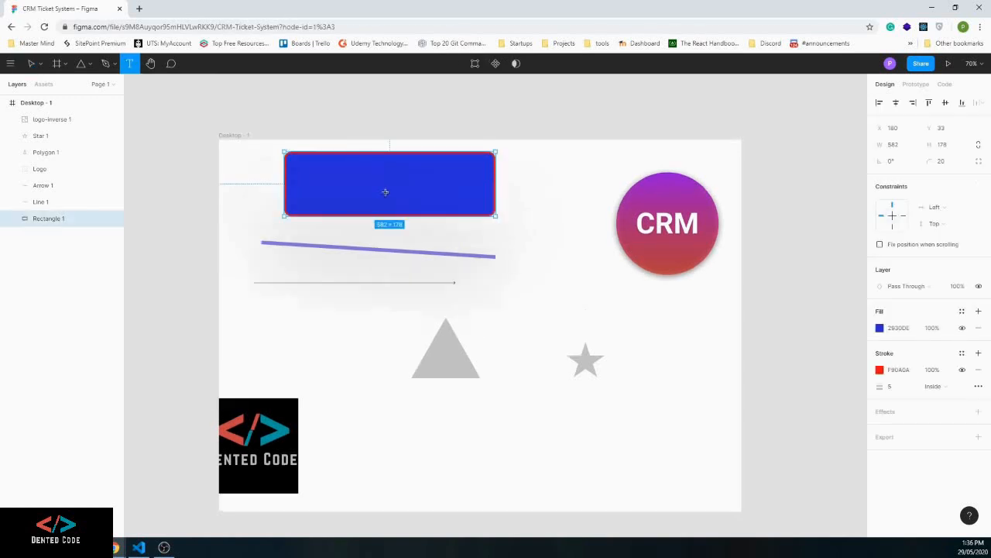
{"action": "left_click", "coordinate": [339, 180]}
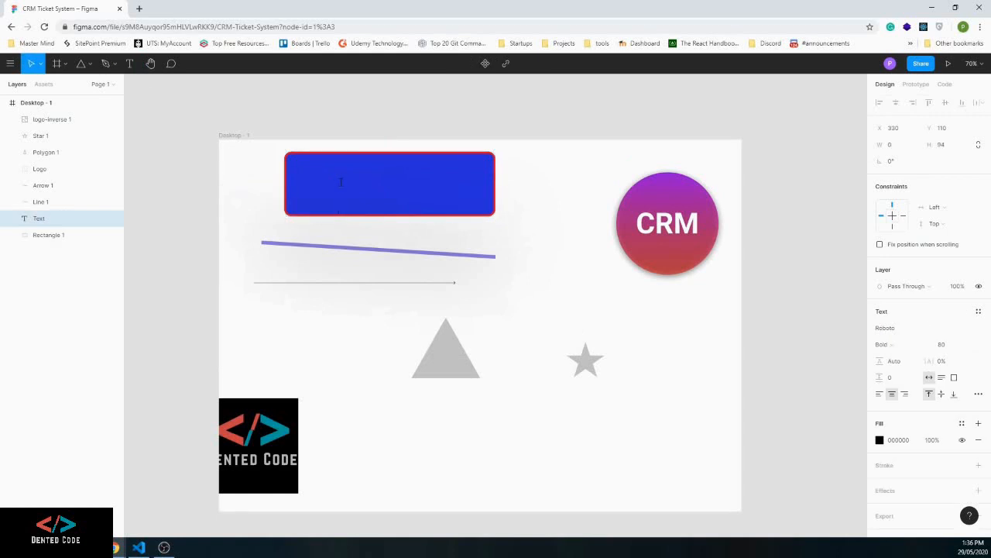
{"action": "type", "text": "Primary Btn"}
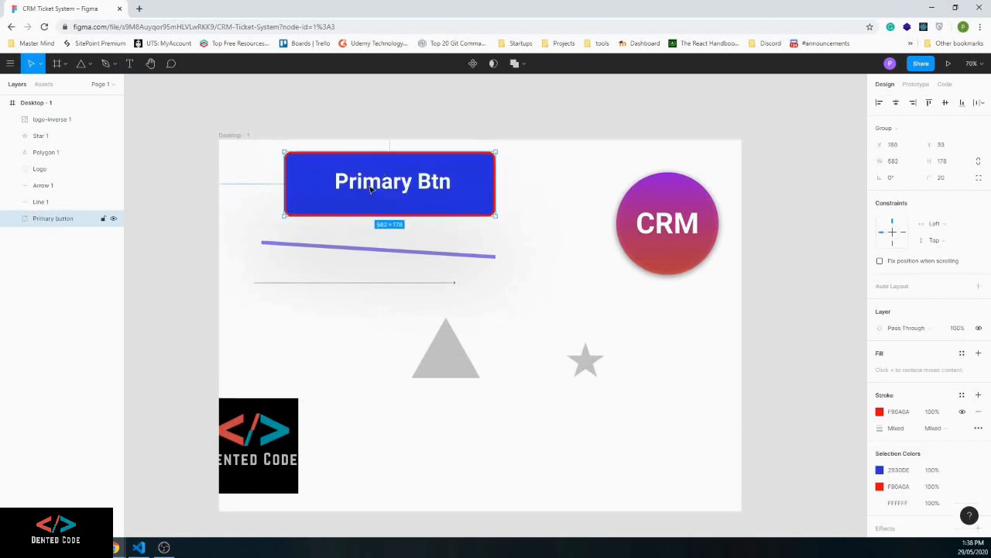
Make the Primary button group a component and place two instances fully inside the frame, one over the star and one beside the logo image
{"action": "left_click", "coordinate": [473, 67]}
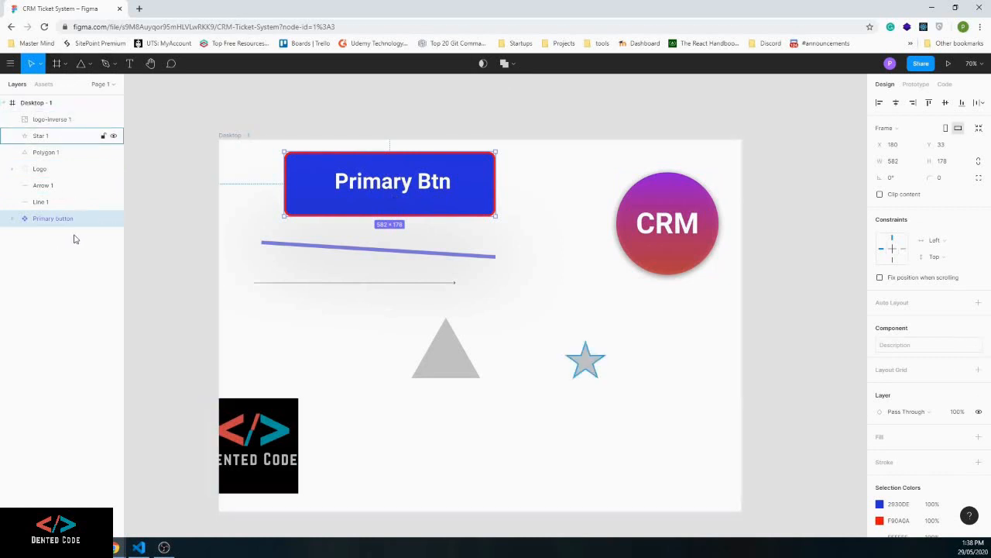
{"action": "left_click", "coordinate": [43, 83]}
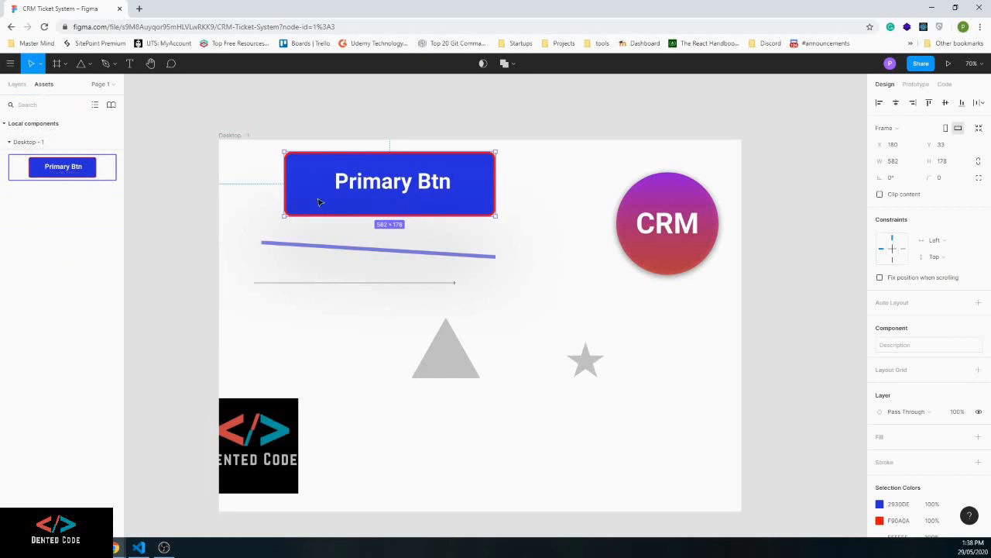
{"action": "left_click_drag", "start_coordinate": [77, 165], "coordinate": [673, 340]}
{"action": "left_click_drag", "start_coordinate": [68, 177], "coordinate": [436, 438]}
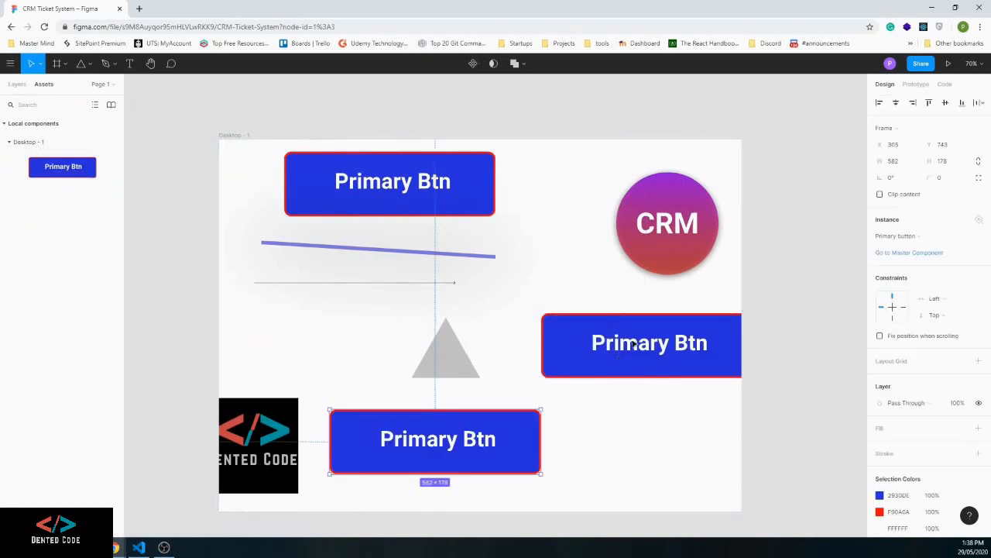
{"action": "left_click", "coordinate": [573, 318]}
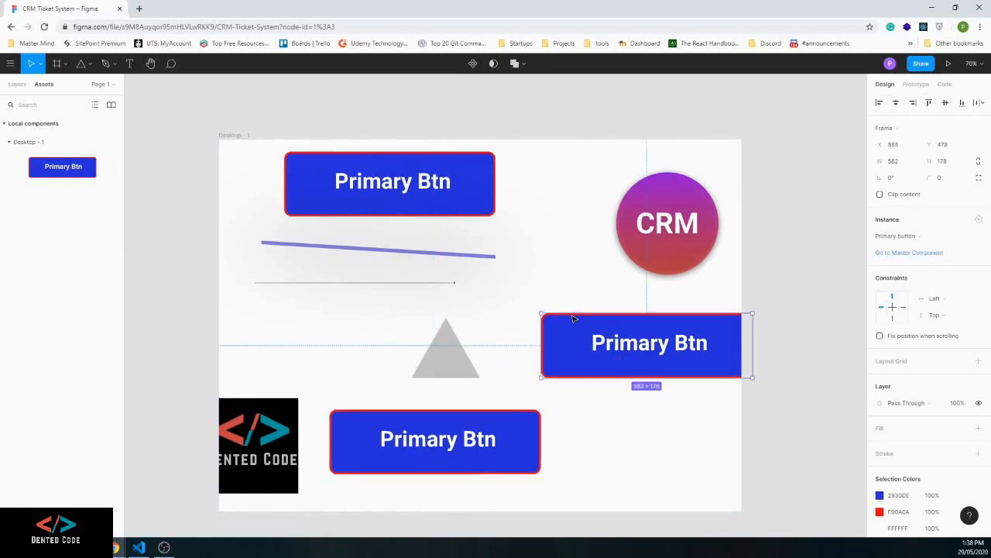
{"action": "left_click_drag", "start_coordinate": [573, 318], "coordinate": [682, 367]}
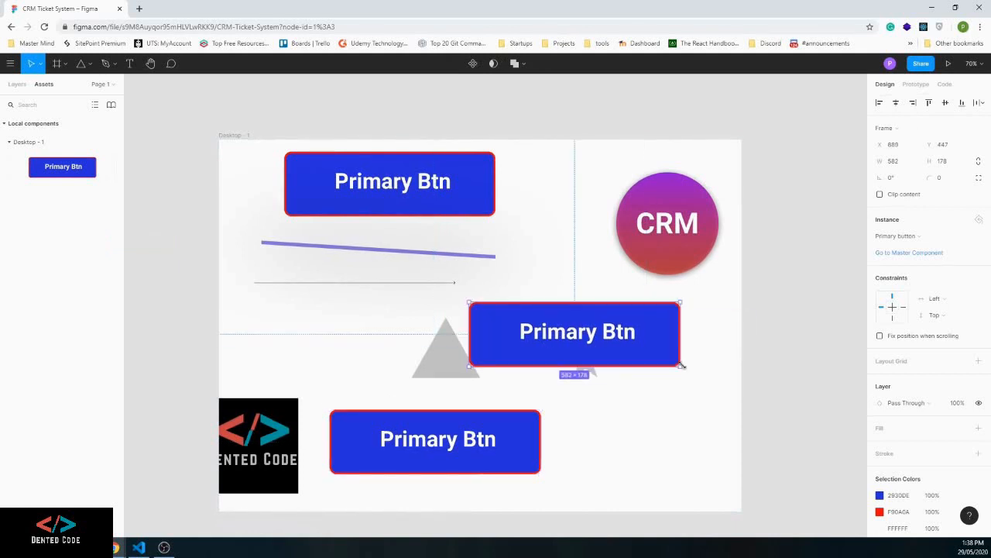
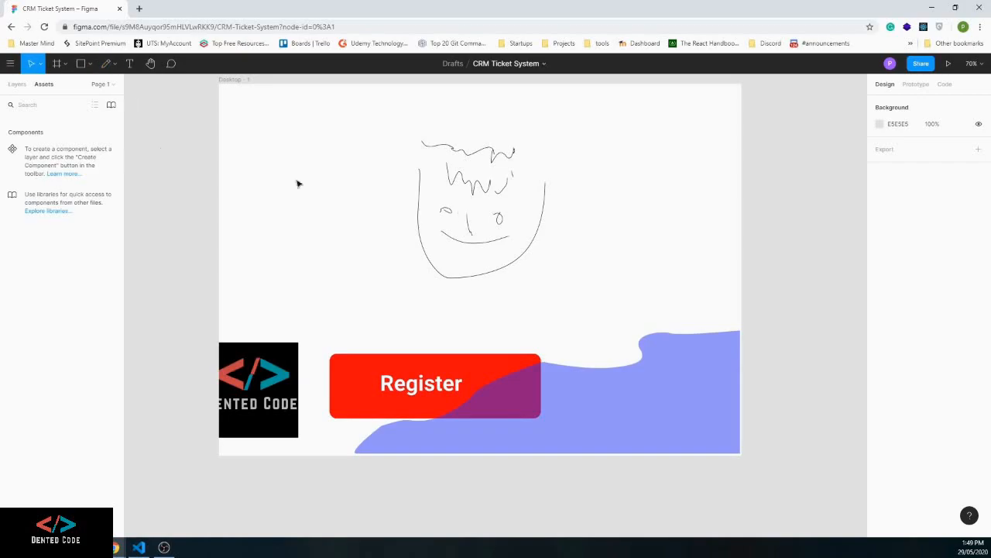
Recolour the strokes of both eyes in the sketched face, using red CE0F0F for the right-hand eye
{"action": "left_click", "coordinate": [446, 210]}
{"action": "left_click", "coordinate": [880, 354]}
{"action": "left_click", "coordinate": [848, 301]}
{"action": "left_click", "coordinate": [500, 218]}
{"action": "left_click", "coordinate": [881, 354]}
{"action": "left_click", "coordinate": [830, 414]}
{"action": "left_click", "coordinate": [881, 355]}
{"action": "left_click", "coordinate": [854, 314]}
Add a solid red fill to the right-hand eye of the sketched face
{"action": "left_click", "coordinate": [978, 312]}
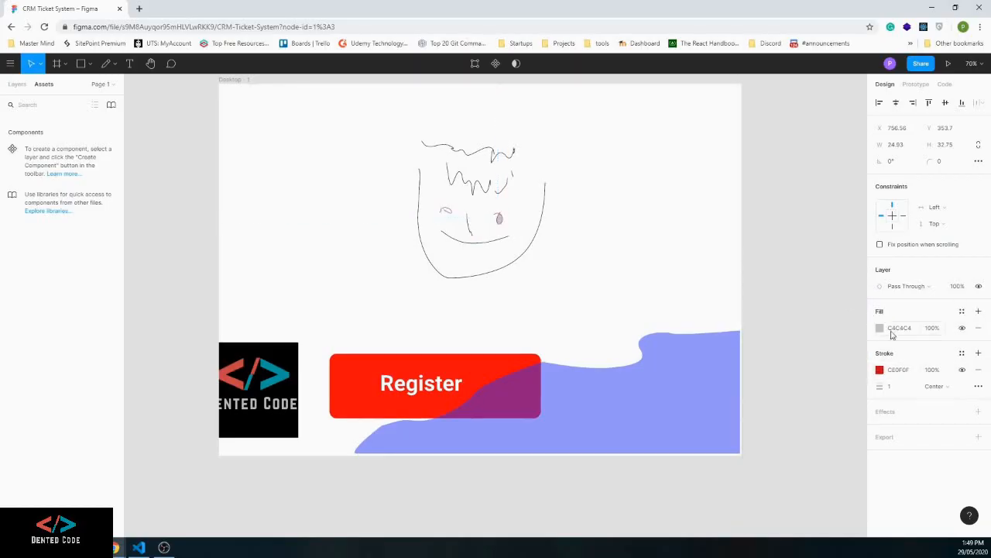
{"action": "left_click", "coordinate": [880, 328]}
{"action": "left_click", "coordinate": [849, 304]}
{"action": "left_click", "coordinate": [441, 211]}
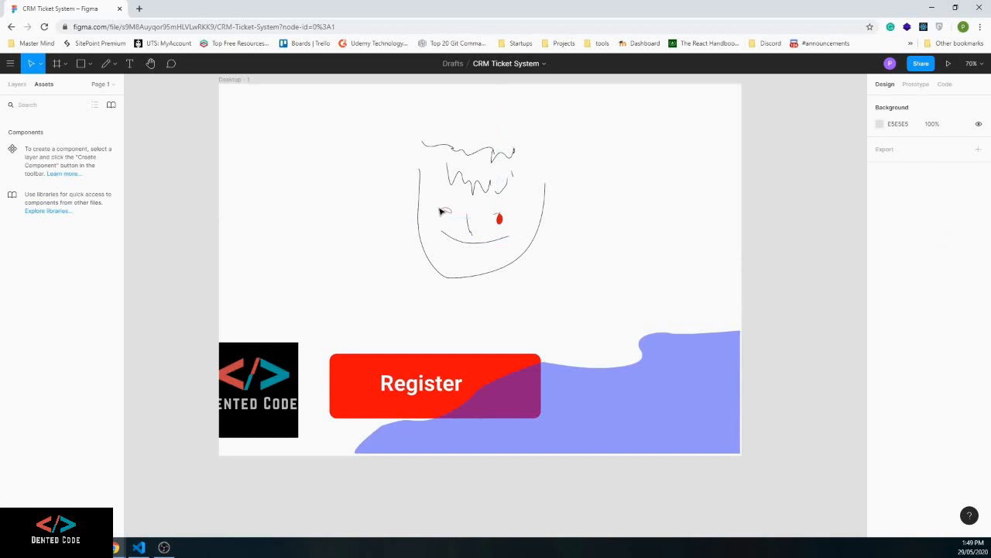
Create a text box about 156 by 180 in the frame's upper-left area containing the word "Text"
{"action": "left_click", "coordinate": [129, 68]}
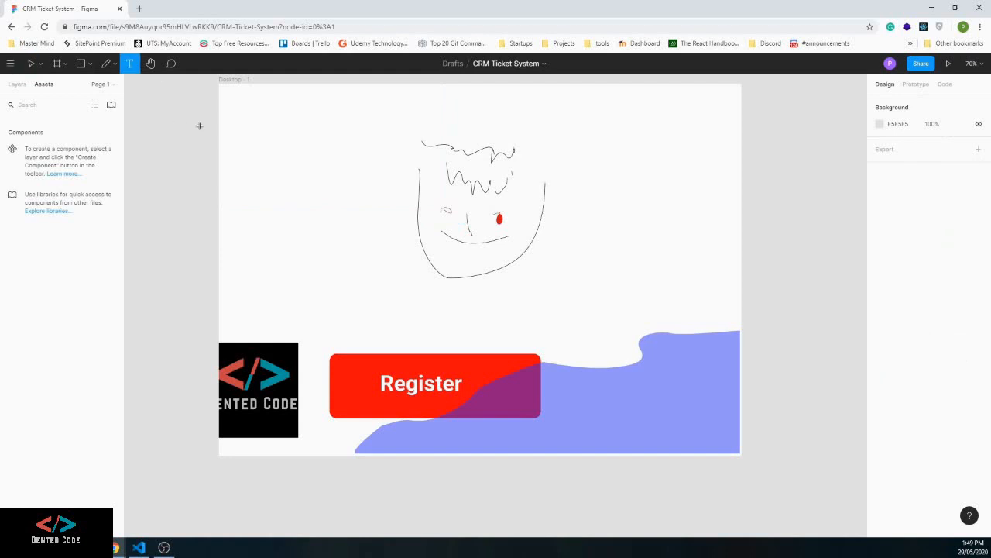
{"action": "left_click_drag", "start_coordinate": [249, 114], "coordinate": [308, 180]}
{"action": "type", "text": "sdfsdfsdf"}
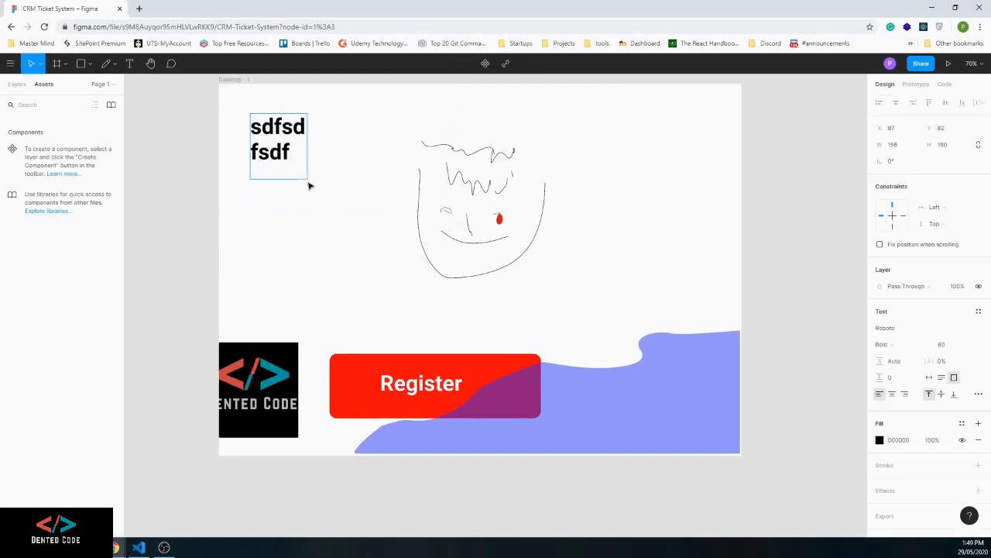
{"action": "key", "text": "ctrl+a"}
{"action": "key", "text": "BackSpace"}
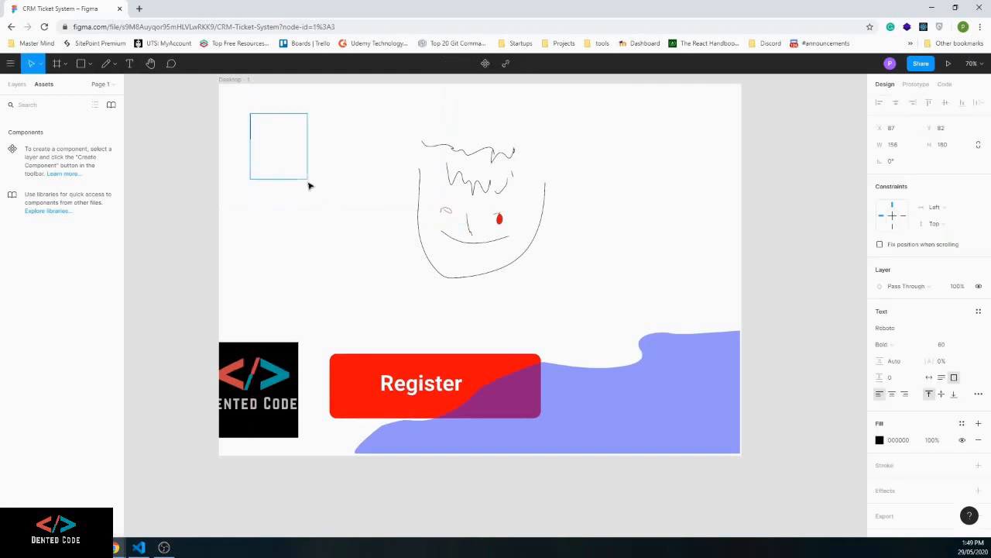
{"action": "type", "text": "Texty"}
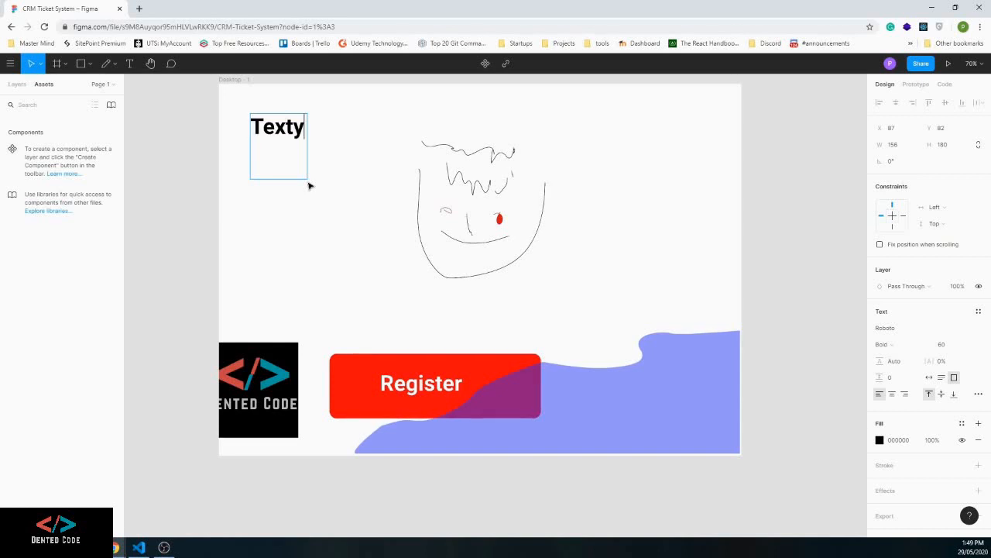
{"action": "key", "text": "BackSpace"}
{"action": "left_click", "coordinate": [304, 231]}
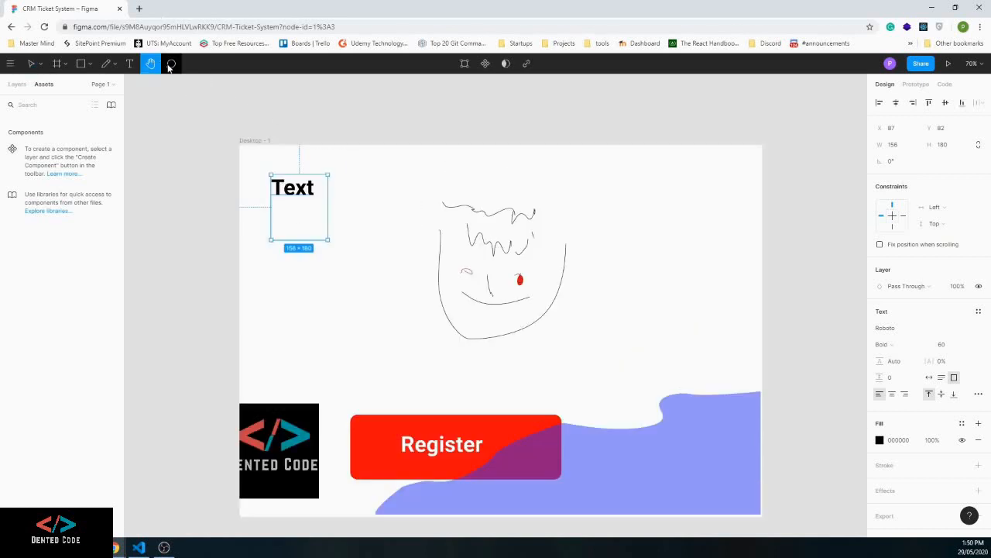
Write a comment on the Text box reading "Hey wirite a nice sales script here"
{"action": "left_click", "coordinate": [172, 65]}
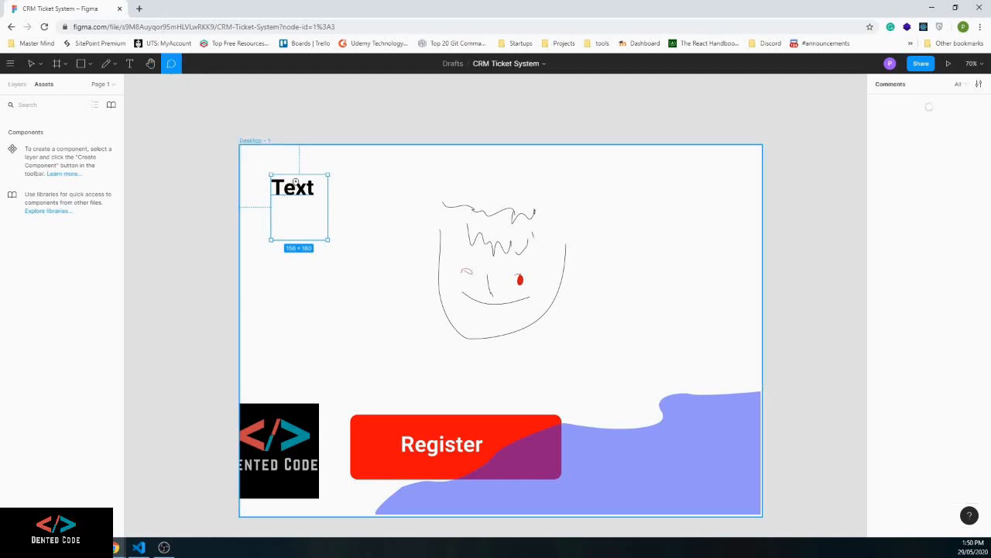
{"action": "left_click", "coordinate": [291, 186]}
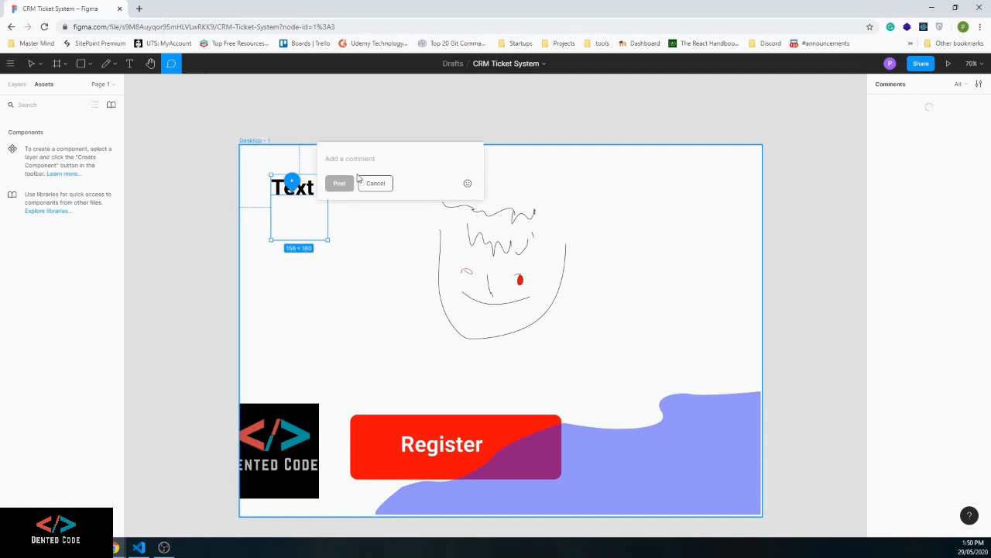
{"action": "type", "text": "Hey "}
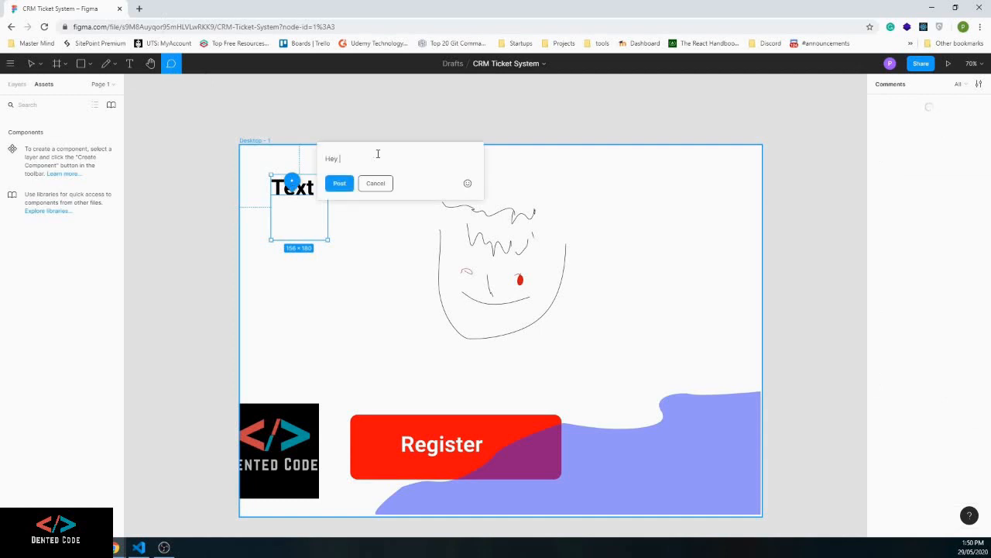
{"action": "type", "text": "wirite a nic"}
{"action": "key", "text": "BackSpace"}
{"action": "key", "text": "BackSpace"}
{"action": "type", "text": "ice sales script here"}
{"action": "key", "text": "Return"}
{"action": "left_click", "coordinate": [363, 108]}
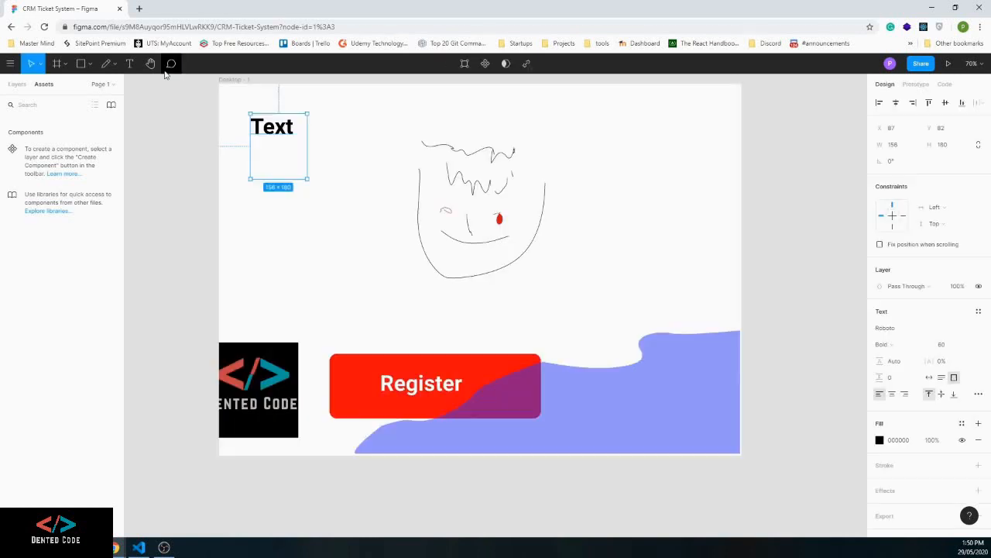
Delete the Desktop frame together with everything on it to empty the page
{"action": "left_click", "coordinate": [152, 65]}
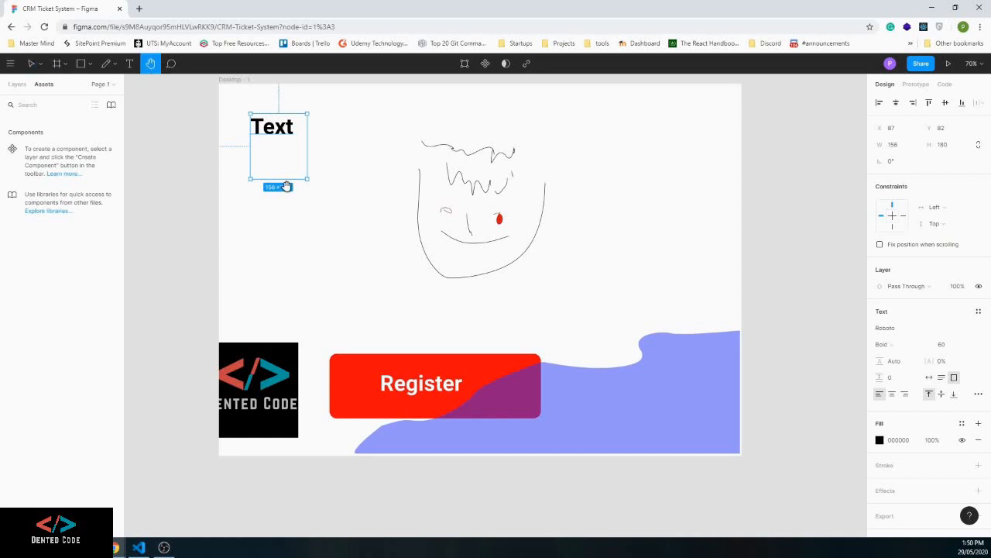
{"action": "left_click_drag", "start_coordinate": [383, 172], "coordinate": [447, 192]}
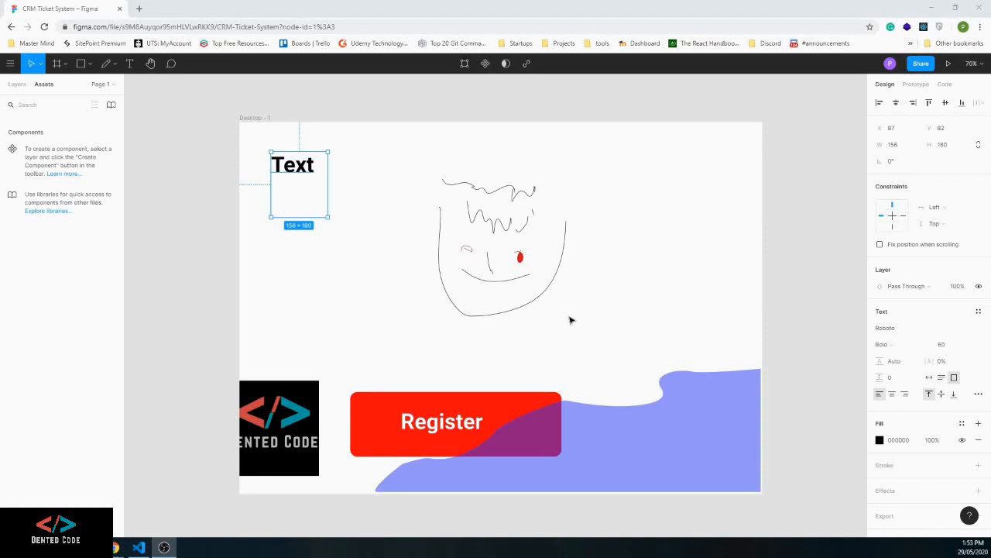
{"action": "left_click", "coordinate": [413, 258]}
{"action": "scroll", "coordinate": [413, 258], "scroll_direction": "down", "scroll_amount": 2}
{"action": "scroll", "coordinate": [411, 256], "scroll_direction": "up", "scroll_amount": 1}
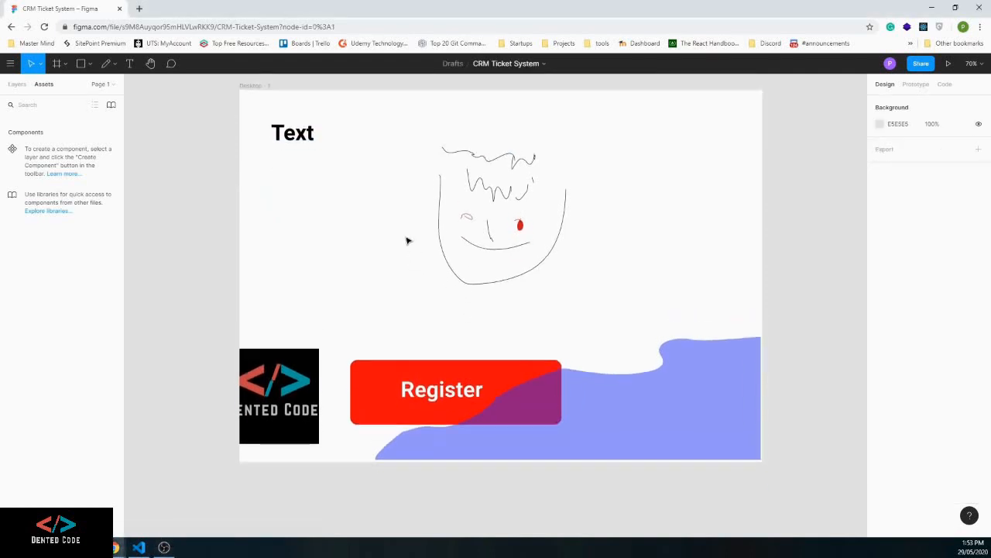
{"action": "key", "text": "ctrl+a"}
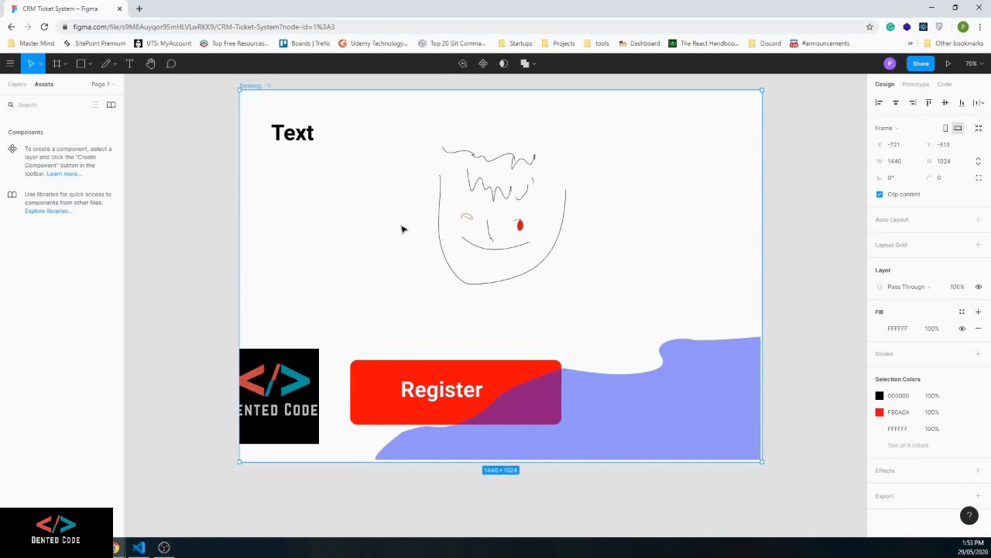
{"action": "key", "text": "Delete"}
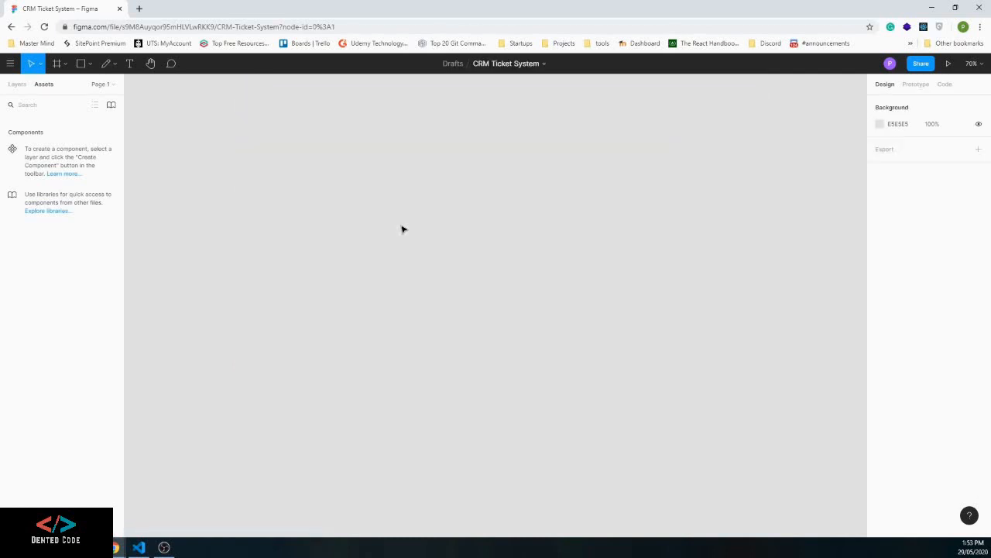
Show the layer list and create a new frame from the 1440×1024 Desktop preset
{"action": "left_click", "coordinate": [18, 85]}
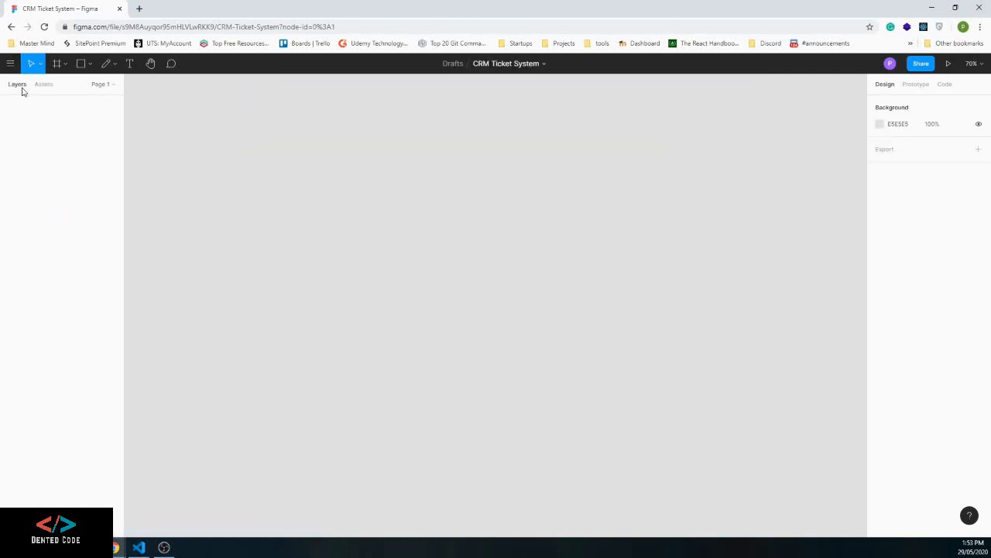
{"action": "left_click", "coordinate": [63, 67]}
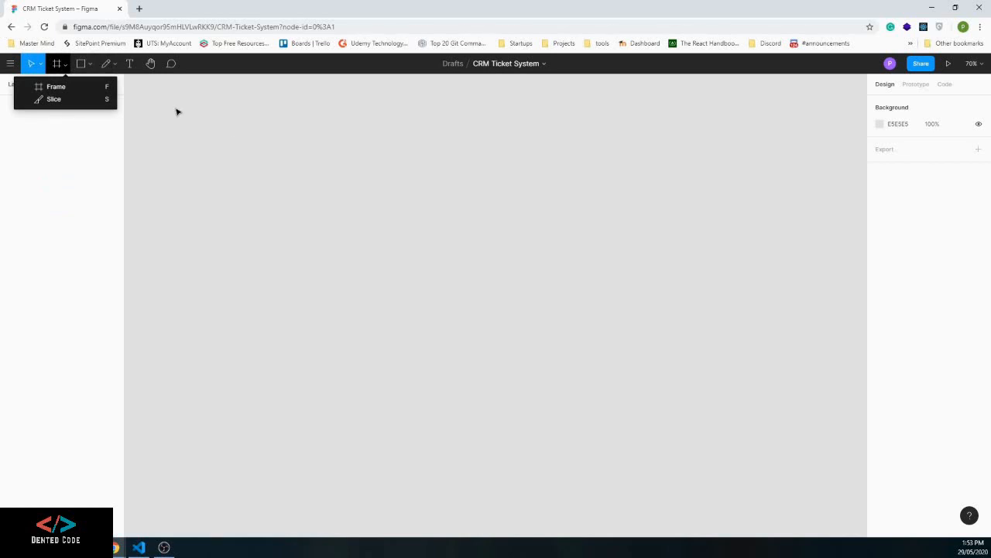
{"action": "left_click", "coordinate": [40, 89]}
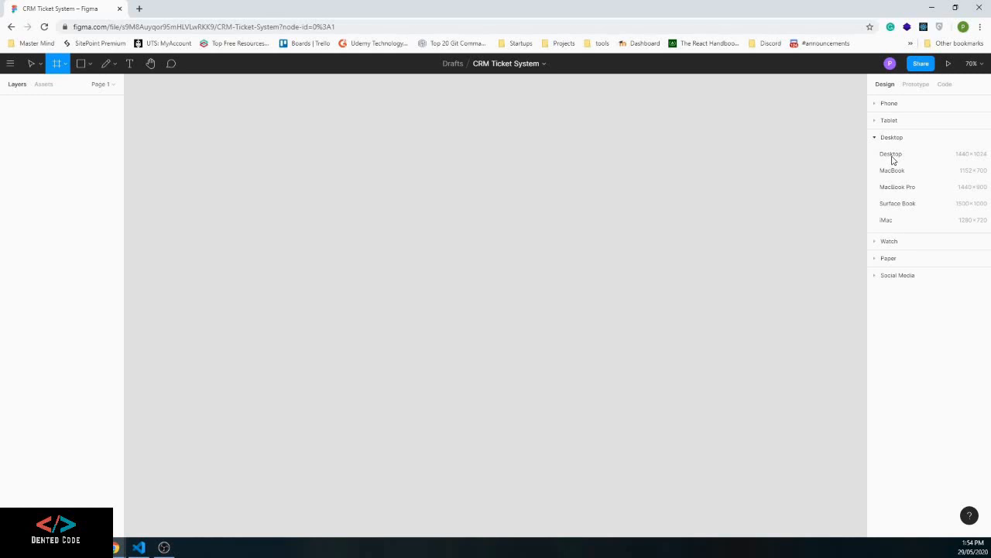
{"action": "left_click", "coordinate": [891, 155]}
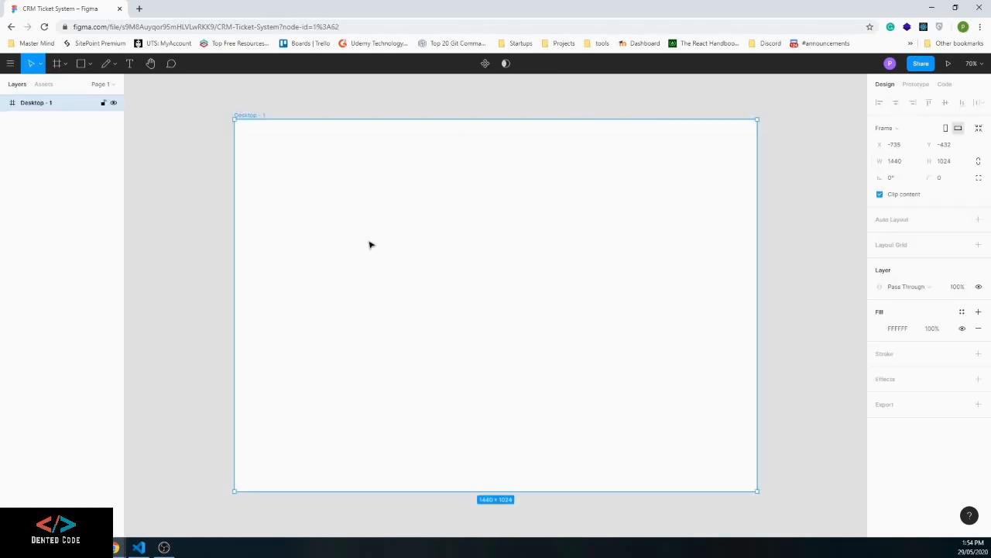
Rename the new desktop frame to "Admin login"
{"action": "right_click", "coordinate": [39, 103]}
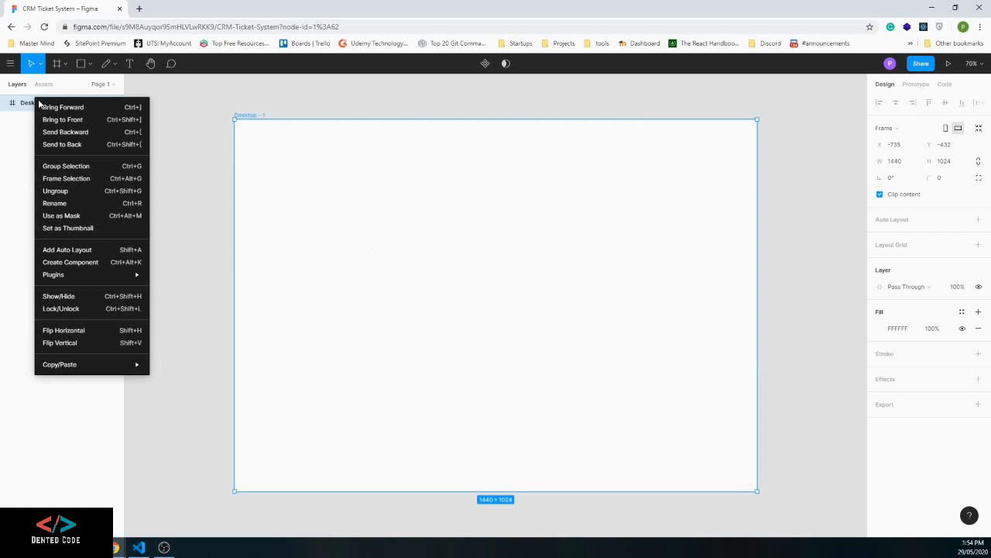
{"action": "left_click", "coordinate": [55, 204]}
{"action": "type", "text": "Ad"}
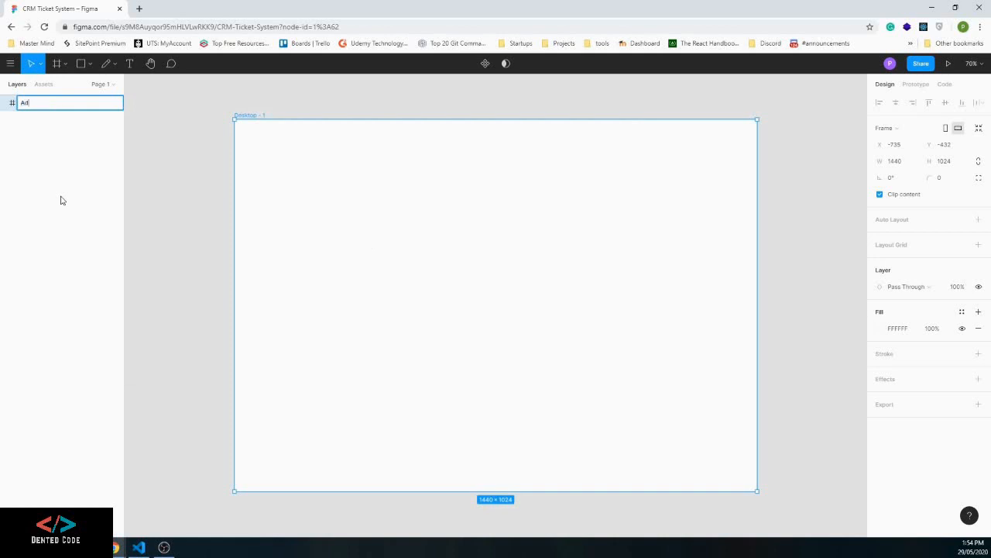
{"action": "type", "text": "min login"}
{"action": "key", "text": "Return"}
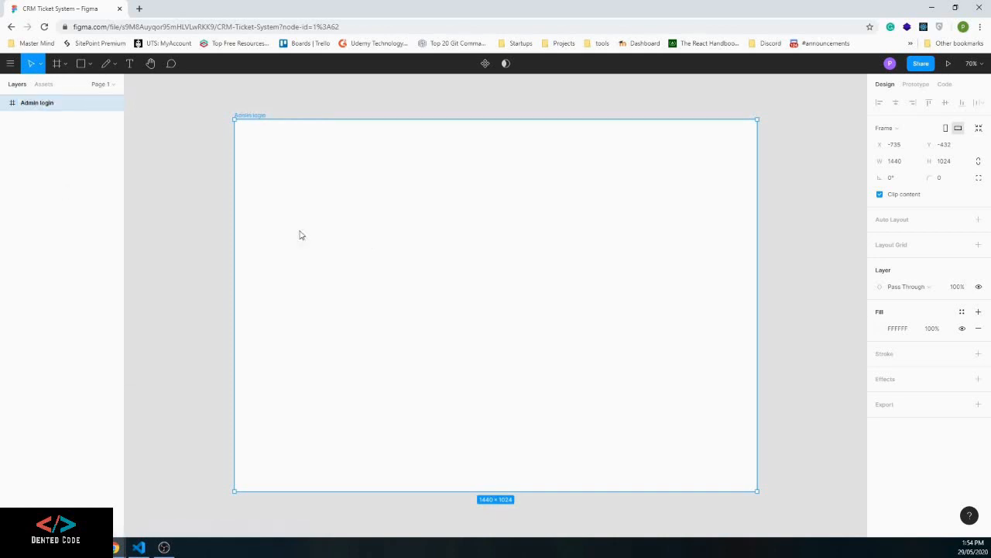
Set the Admin login frame's solid fill to the off-white color FFFBFB
{"action": "scroll", "coordinate": [379, 240], "scroll_direction": "down", "scroll_amount": 1}
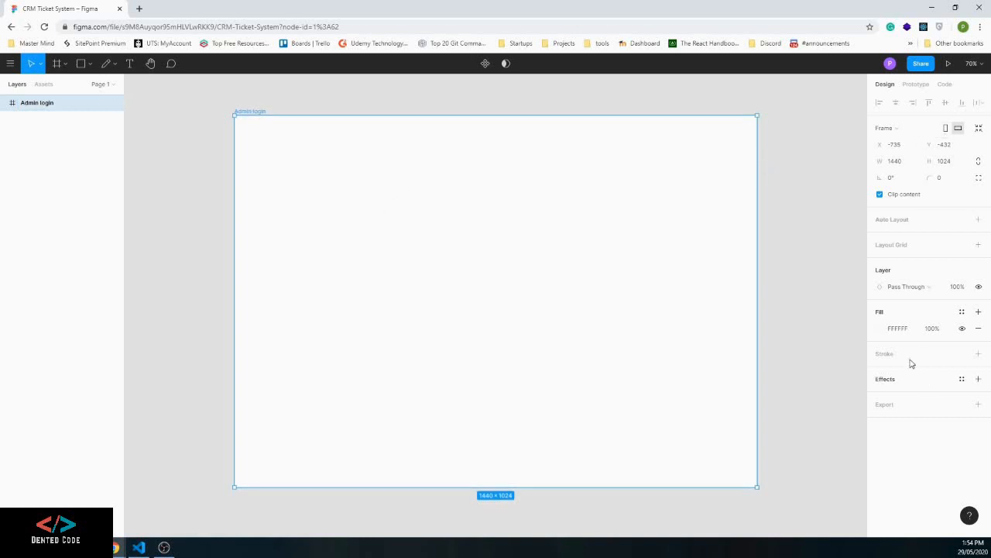
{"action": "left_click", "coordinate": [880, 328]}
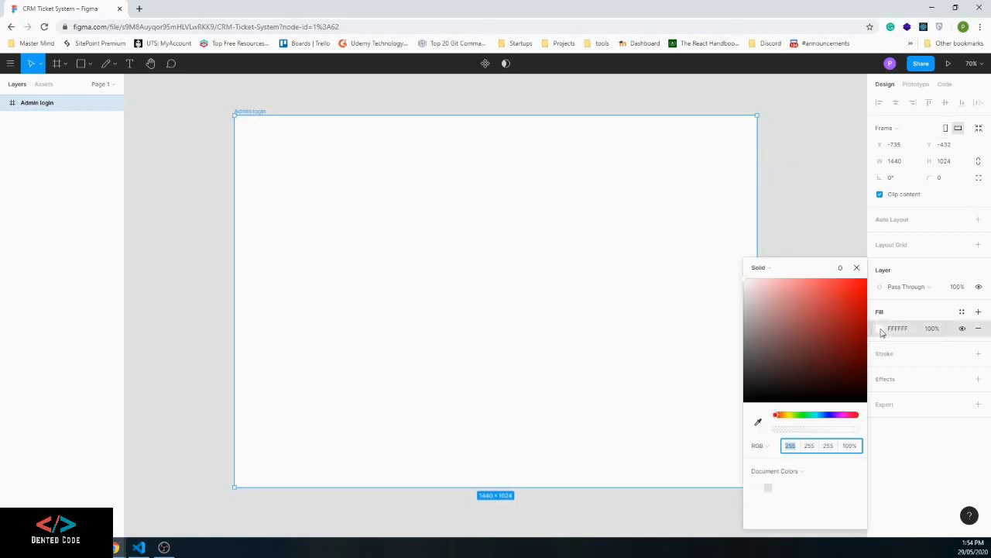
{"action": "left_click", "coordinate": [747, 304]}
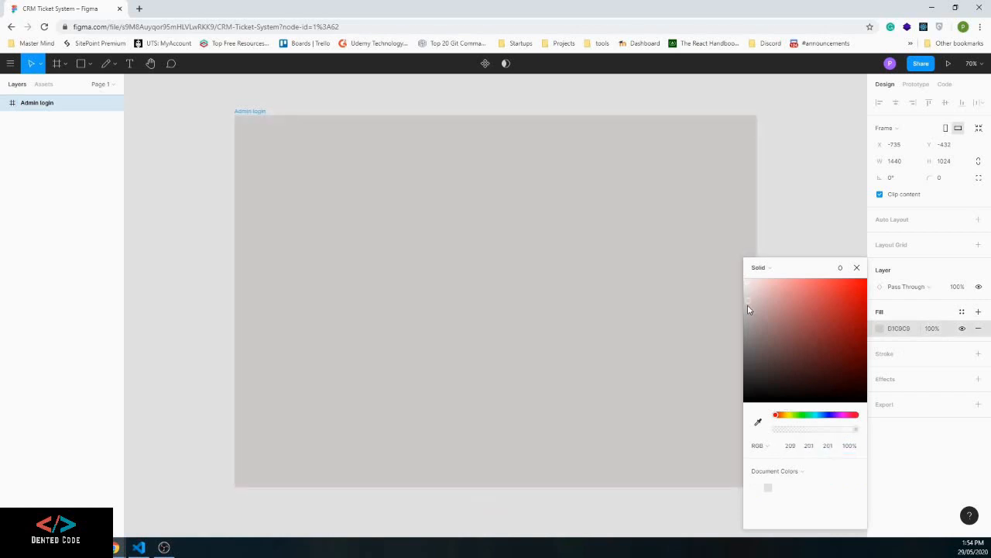
{"action": "left_click_drag", "start_coordinate": [746, 303], "coordinate": [746, 287]}
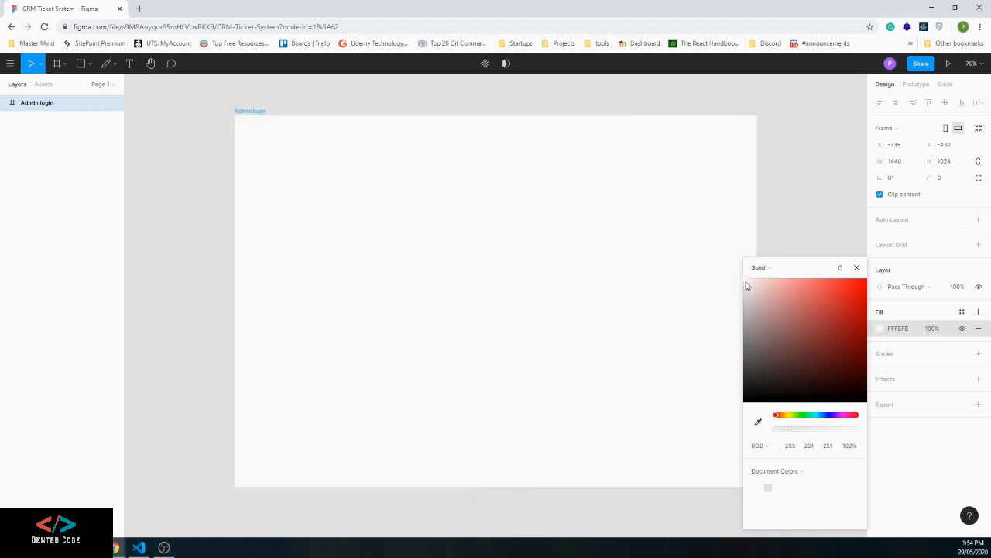
Search the web for a blue color palette and look up the hex codes of color-hex's cool blue palette
{"action": "left_click", "coordinate": [140, 9]}
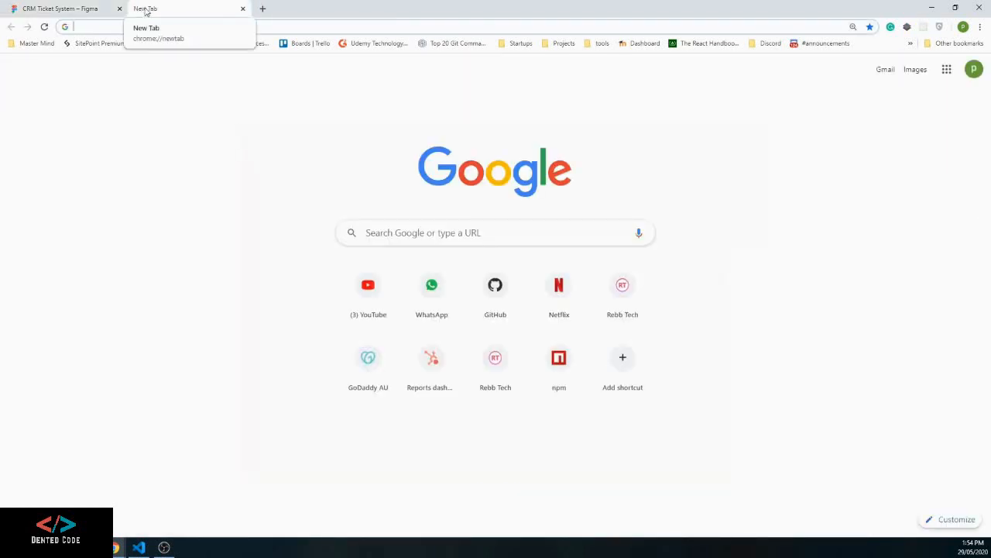
{"action": "type", "text": "collar"}
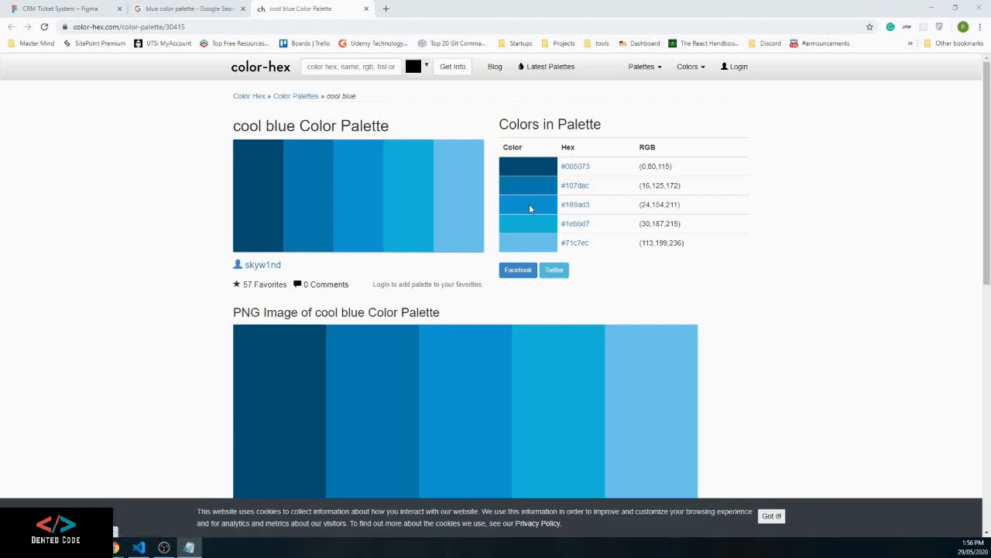
{"action": "left_click_drag", "start_coordinate": [529, 208], "coordinate": [559, 162]}
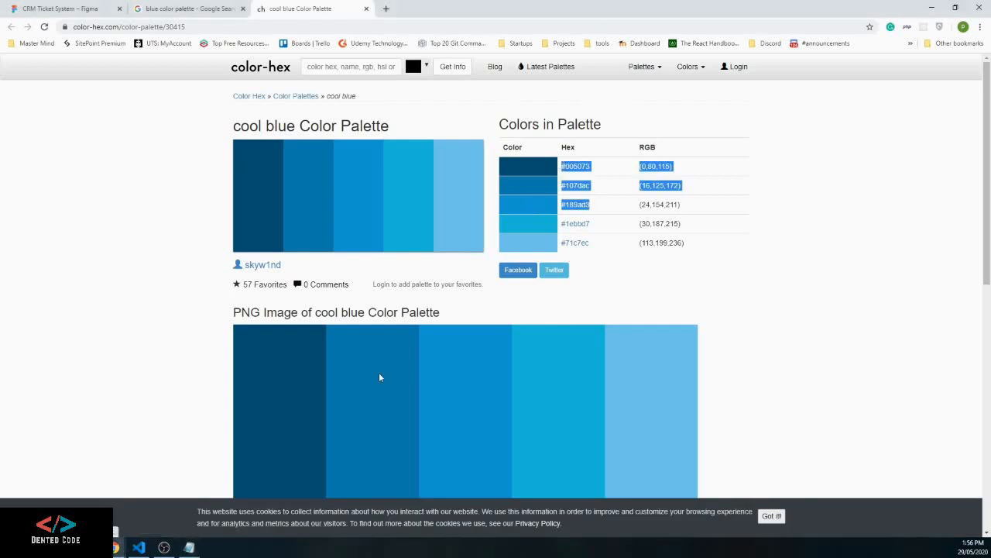
{"action": "left_click", "coordinate": [189, 547]}
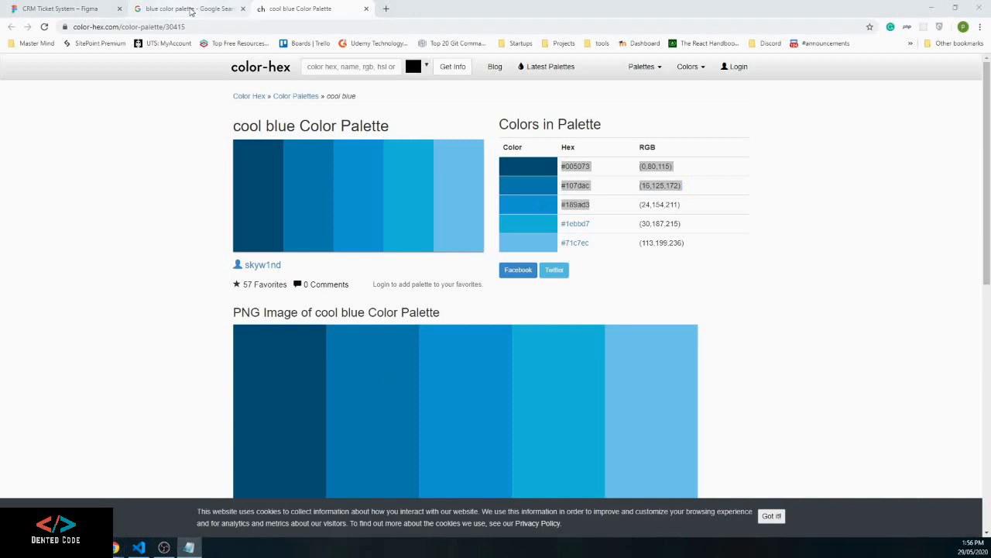
{"action": "left_click", "coordinate": [367, 8]}
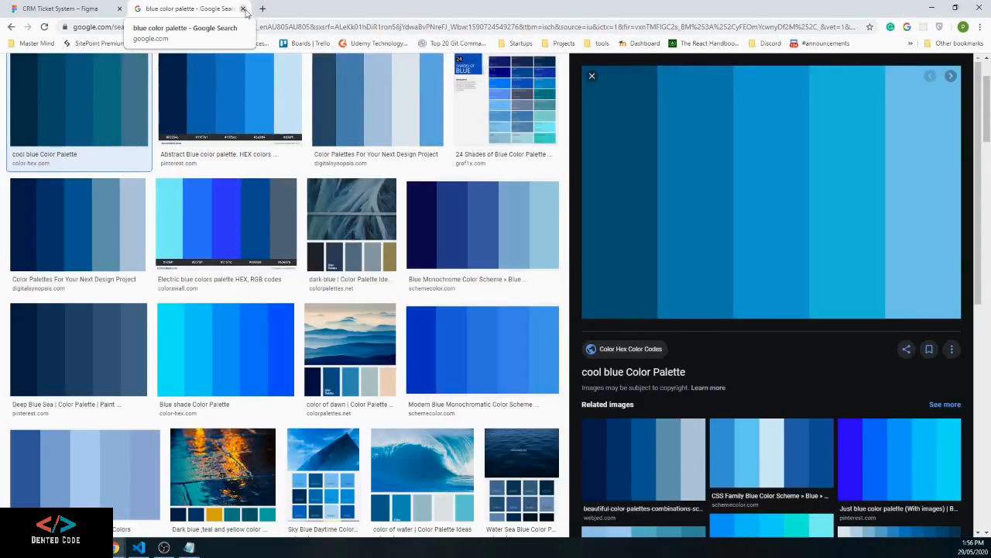
{"action": "left_click", "coordinate": [242, 8]}
Change the Admin login frame's fill to the dark reddish brown 743D3D
{"action": "left_click", "coordinate": [285, 162]}
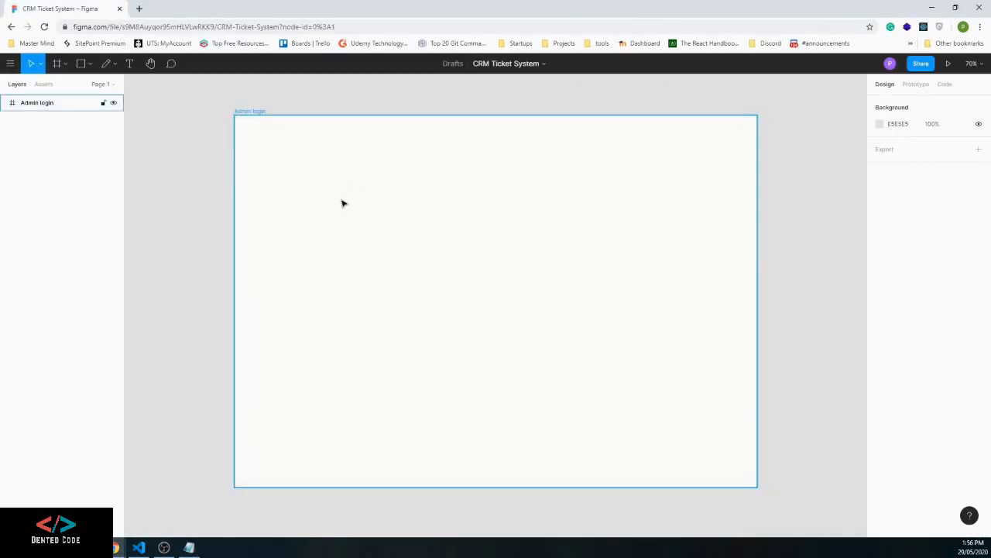
{"action": "left_click", "coordinate": [425, 268]}
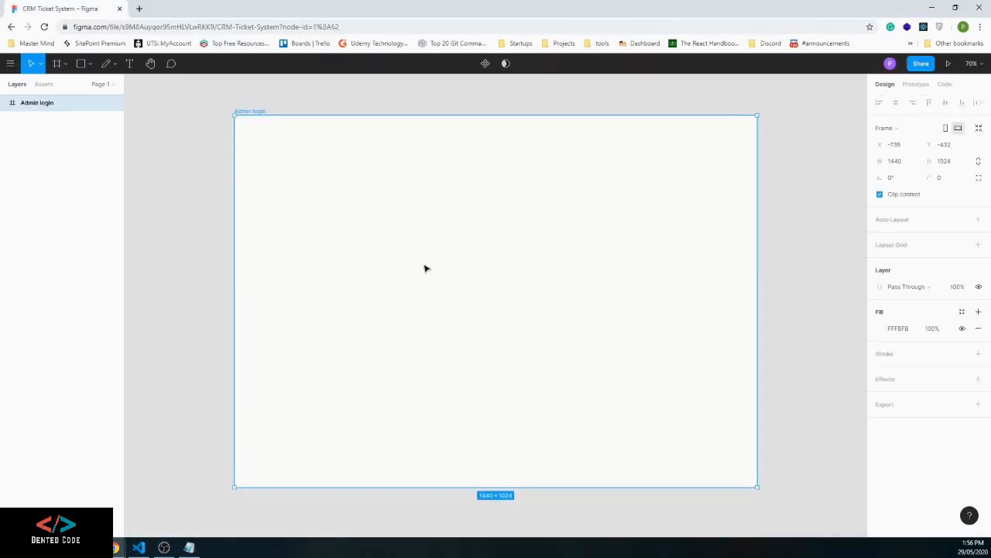
{"action": "left_click", "coordinate": [881, 329]}
{"action": "left_click_drag", "start_coordinate": [847, 299], "coordinate": [835, 320]}
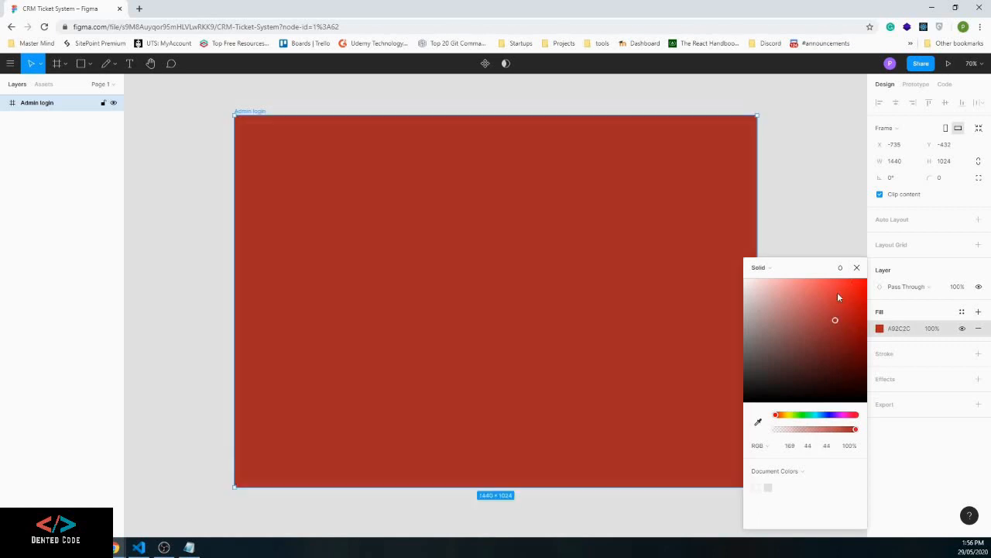
{"action": "left_click", "coordinate": [802, 346]}
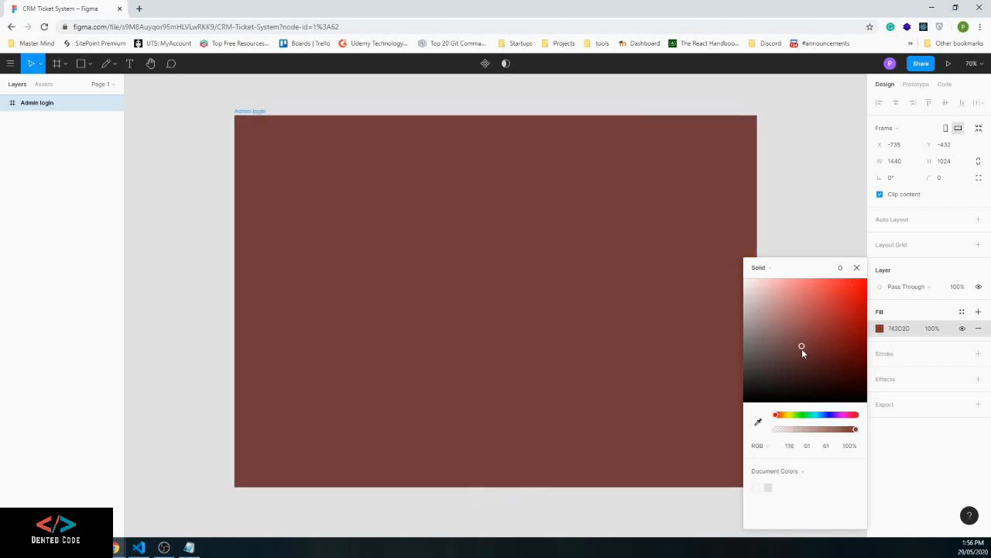
Create a color style named "Blue - 1" from the Admin login frame's fill
{"action": "left_click", "coordinate": [962, 312]}
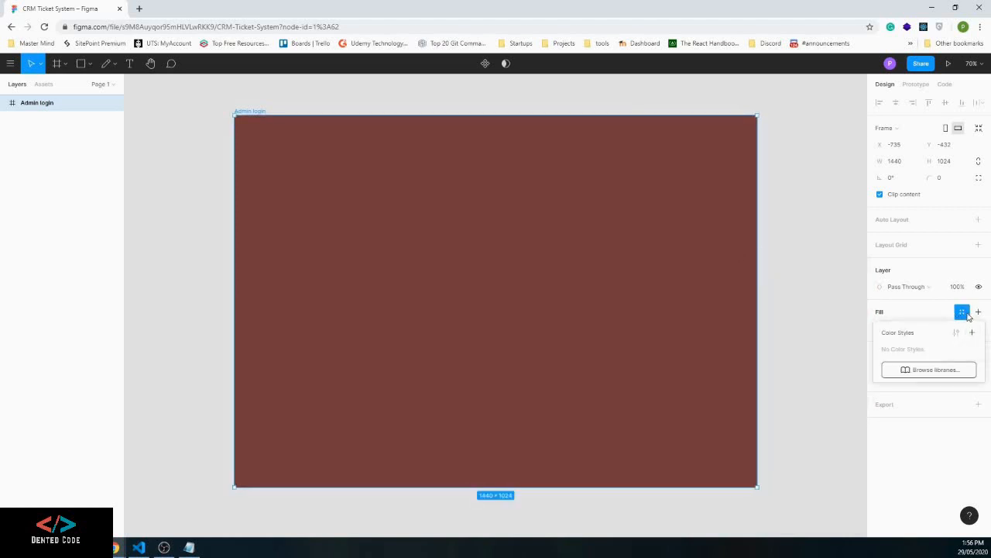
{"action": "left_click", "coordinate": [963, 314]}
{"action": "left_click", "coordinate": [963, 314]}
{"action": "left_click", "coordinate": [973, 334]}
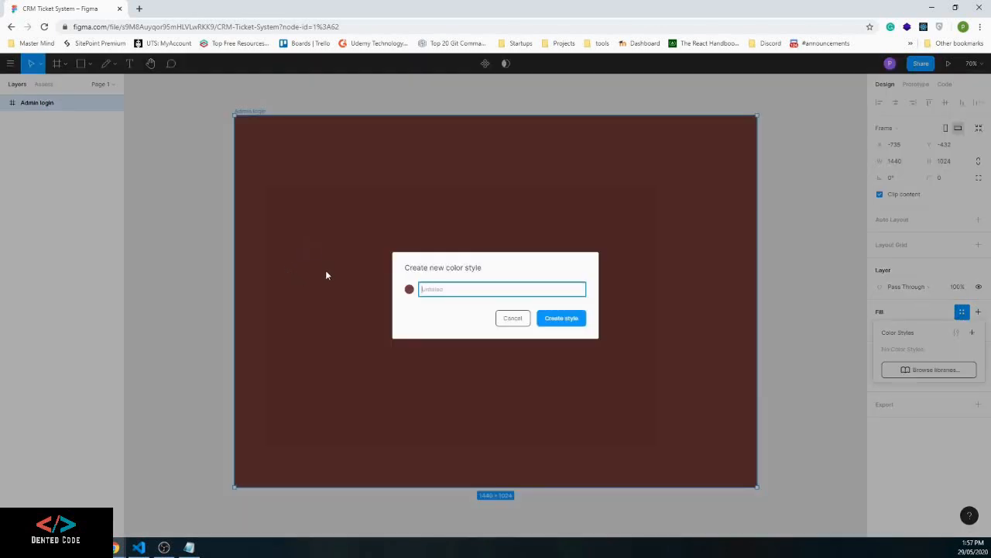
{"action": "type", "text": "Blue - 1"}
{"action": "key", "text": "Return"}
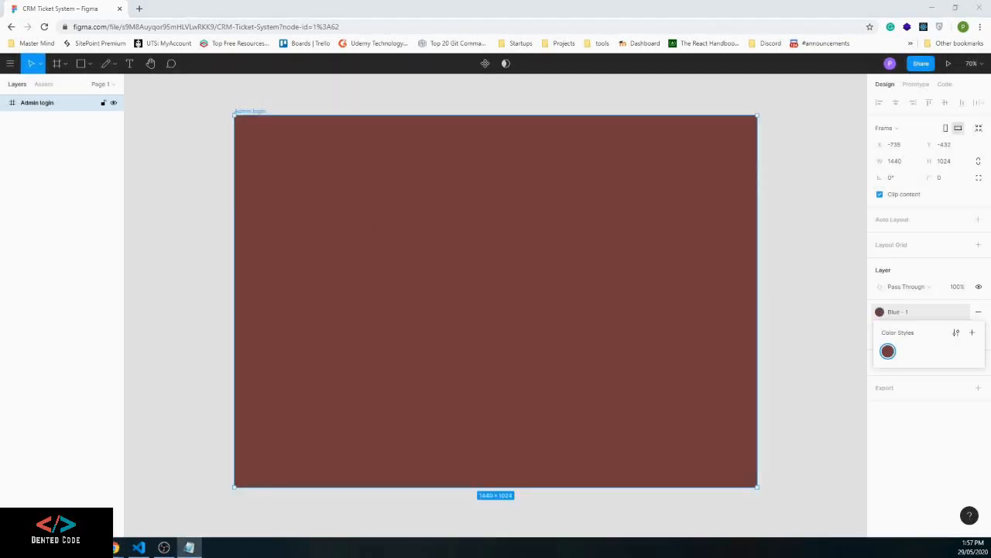
Edit the "Blue - 1" color style and set its color to #005073
{"action": "left_click", "coordinate": [957, 333]}
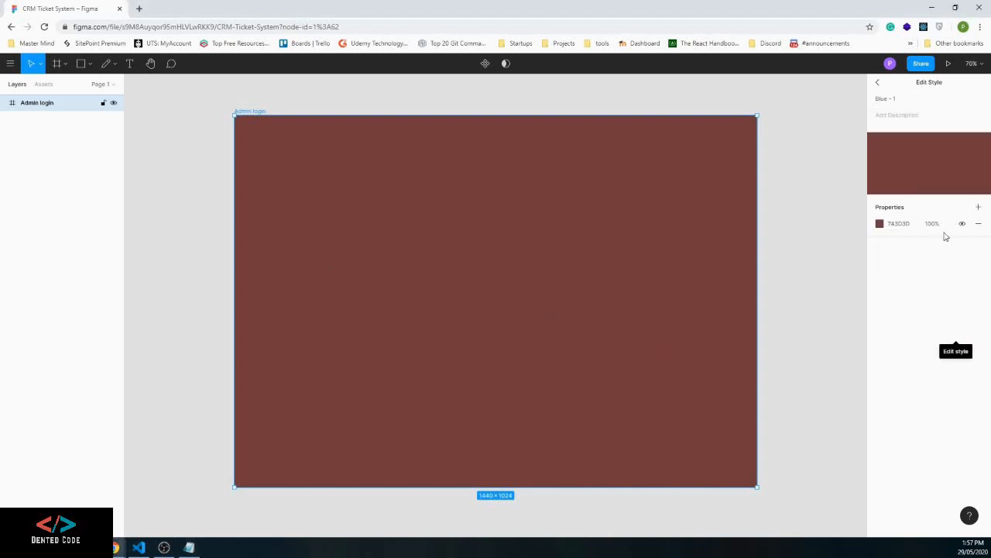
{"action": "left_click", "coordinate": [899, 226]}
{"action": "type", "text": "#005073"}
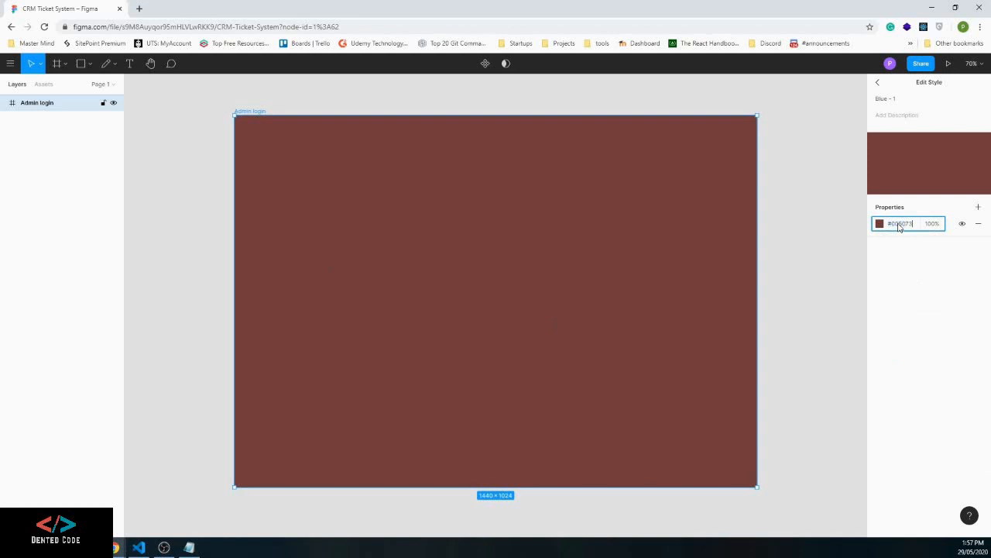
{"action": "key", "text": "Return"}
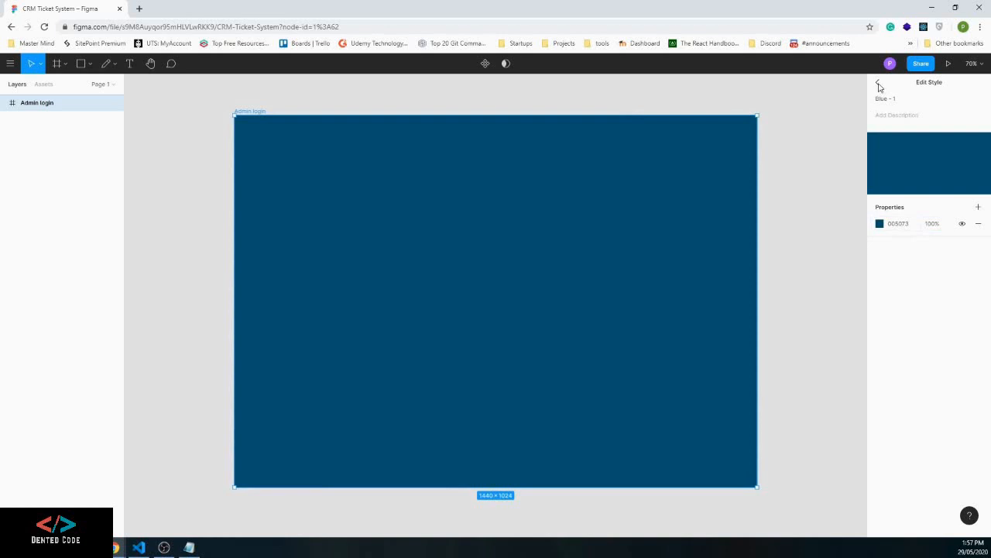
{"action": "left_click", "coordinate": [878, 84]}
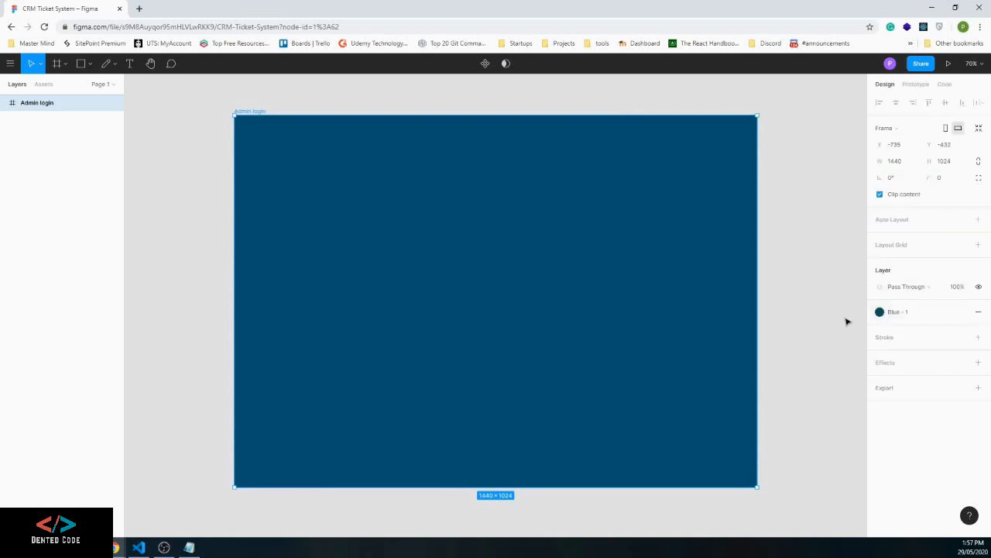
Detach the "Blue - 1" style from the frame's fill and create a new color style named "Blue - 2"
{"action": "scroll", "coordinate": [845, 321], "scroll_direction": "up", "scroll_amount": 1}
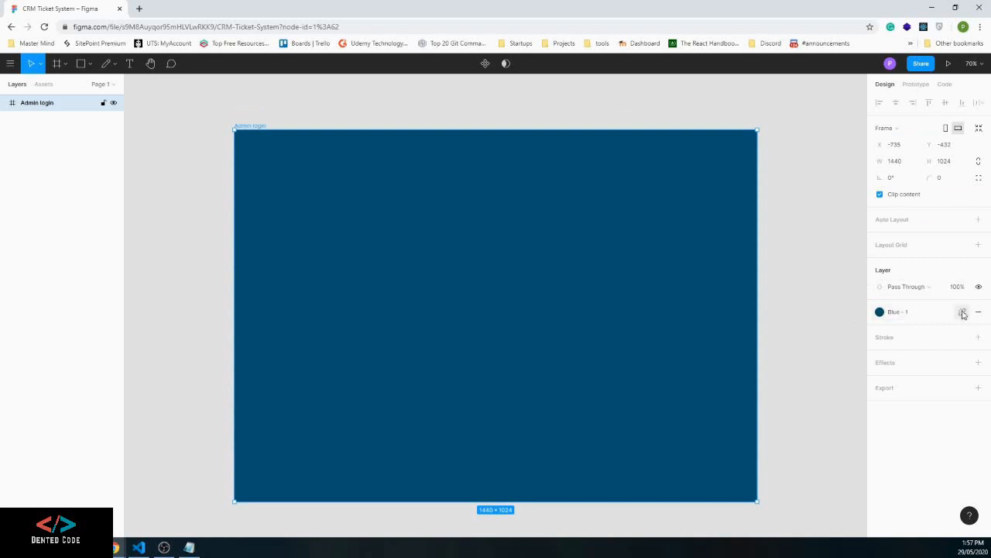
{"action": "left_click", "coordinate": [963, 313]}
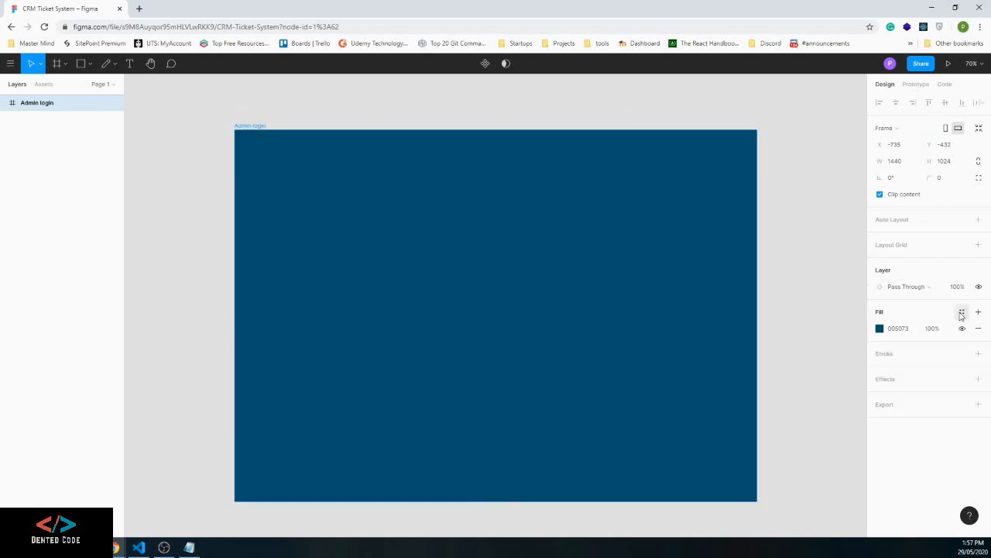
{"action": "left_click", "coordinate": [961, 313]}
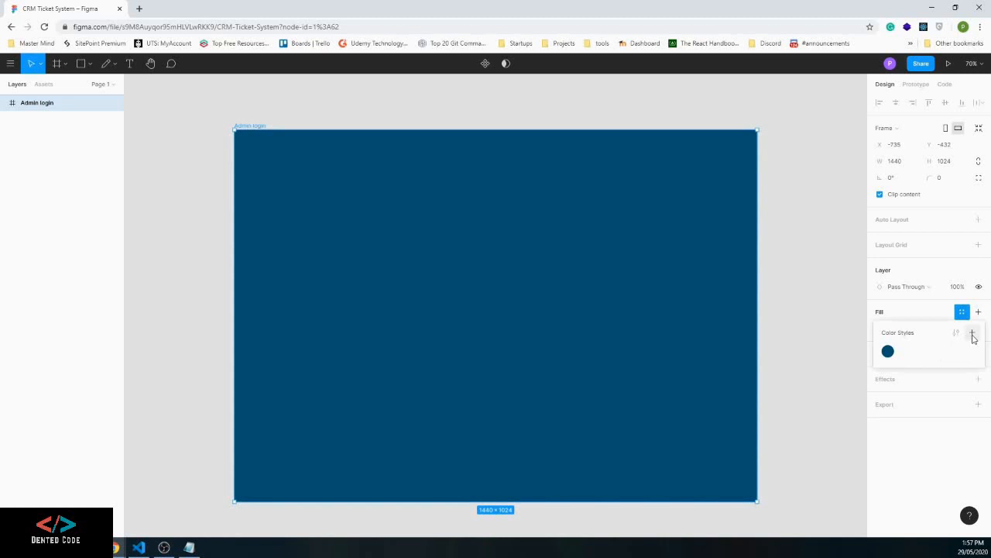
{"action": "left_click", "coordinate": [973, 335]}
{"action": "type", "text": "black"}
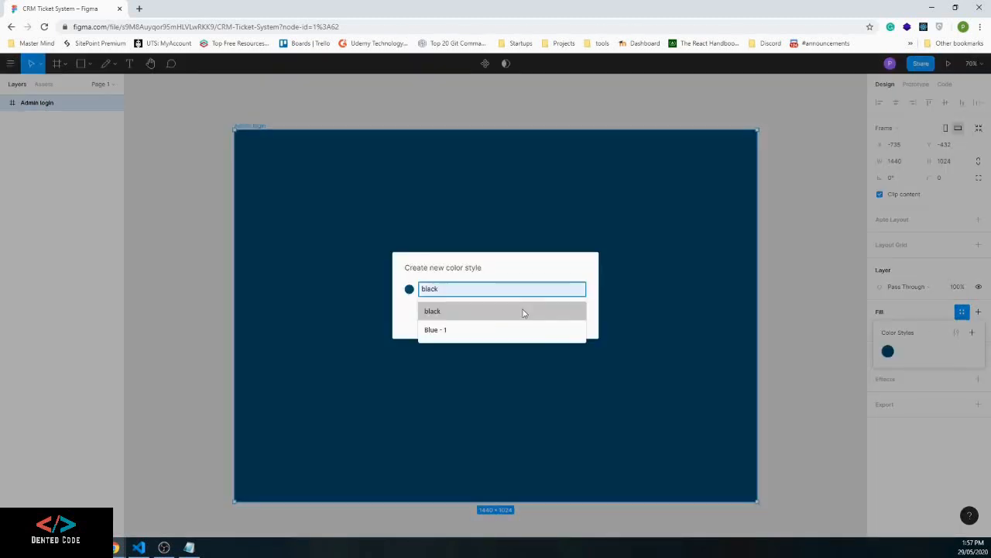
{"action": "type", "text": "Blue -"}
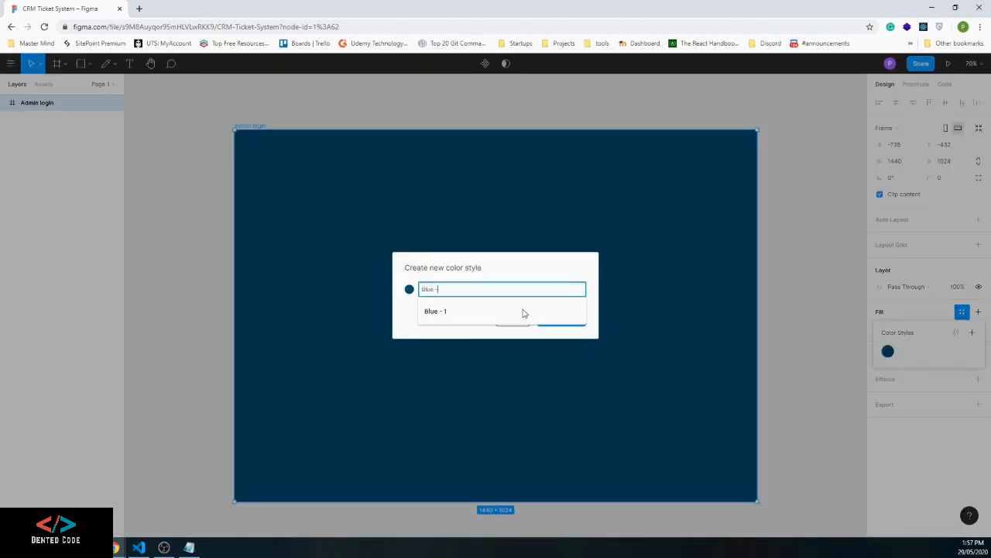
{"action": "type", "text": " 2"}
{"action": "key", "text": "Return"}
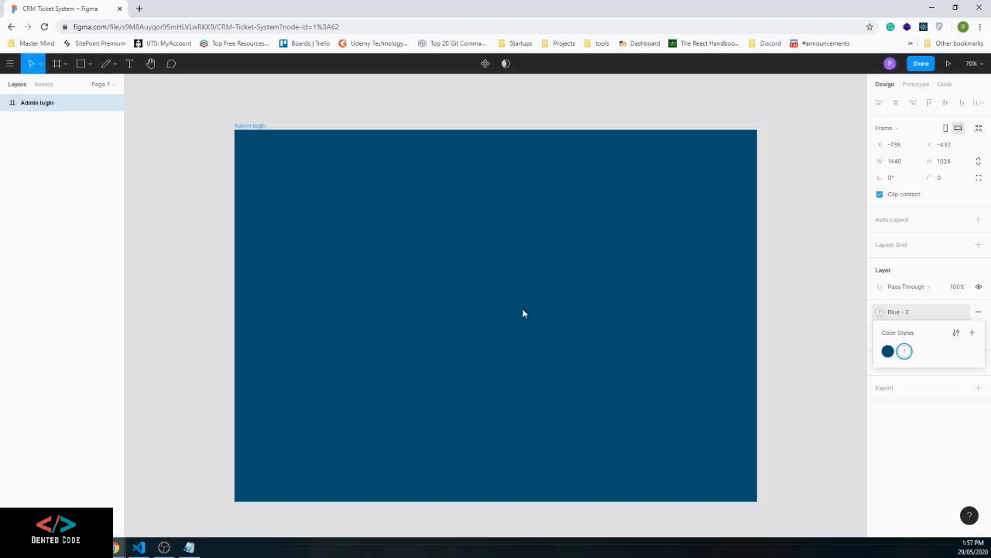
Edit the "Blue - 2" color style and set its color to 107DAC, copied from the palette notes
{"action": "key", "text": "alt+Tab"}
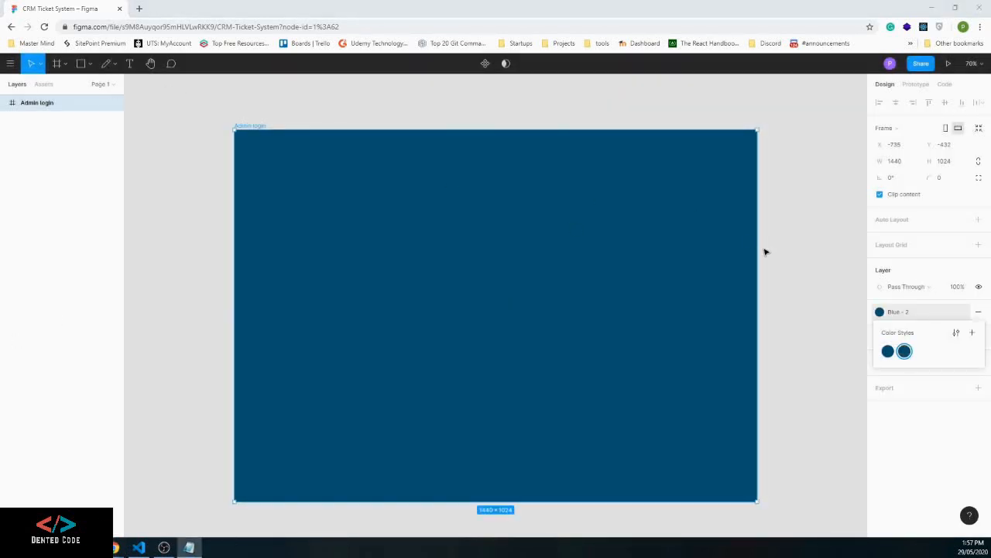
{"action": "left_click", "coordinate": [957, 333]}
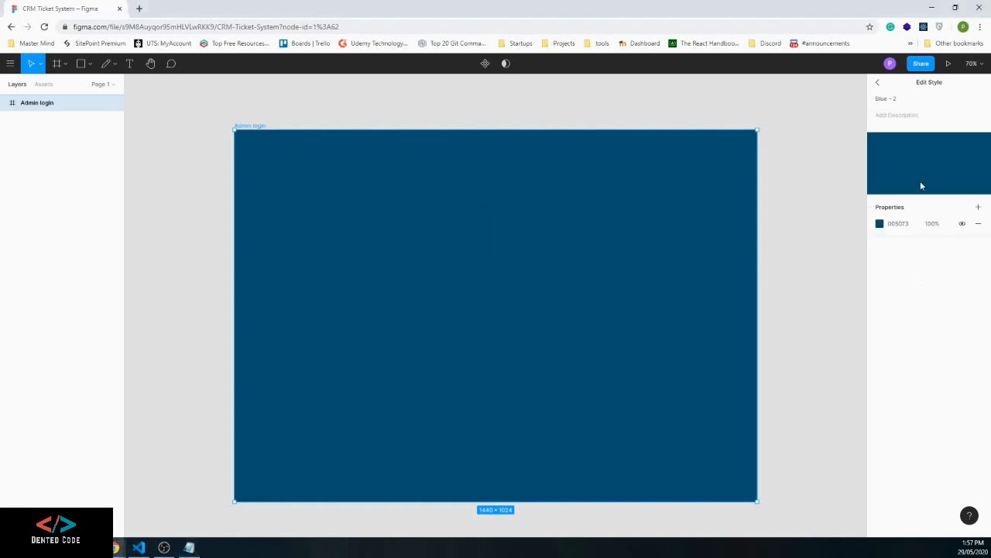
{"action": "left_click", "coordinate": [897, 224]}
{"action": "key", "text": "Return"}
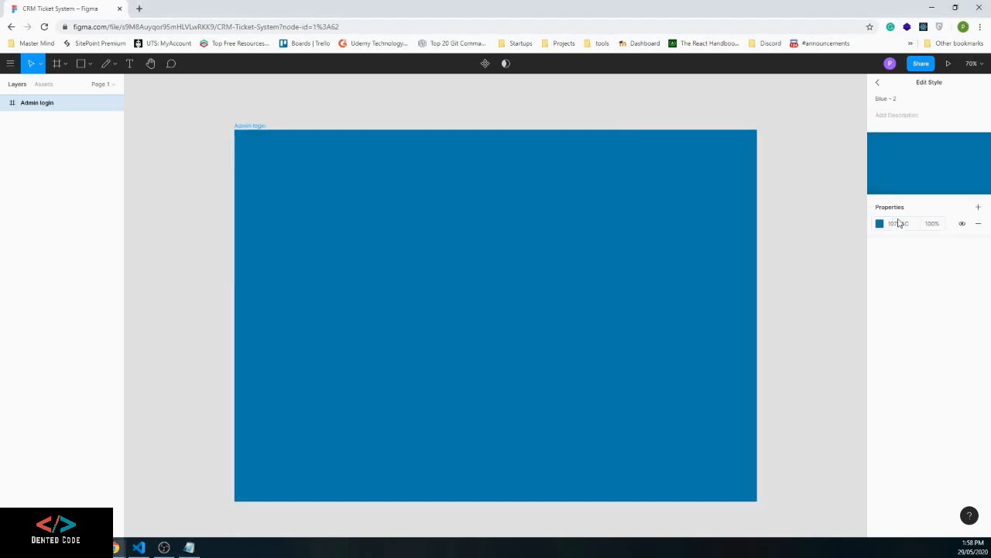
{"action": "left_click", "coordinate": [878, 83]}
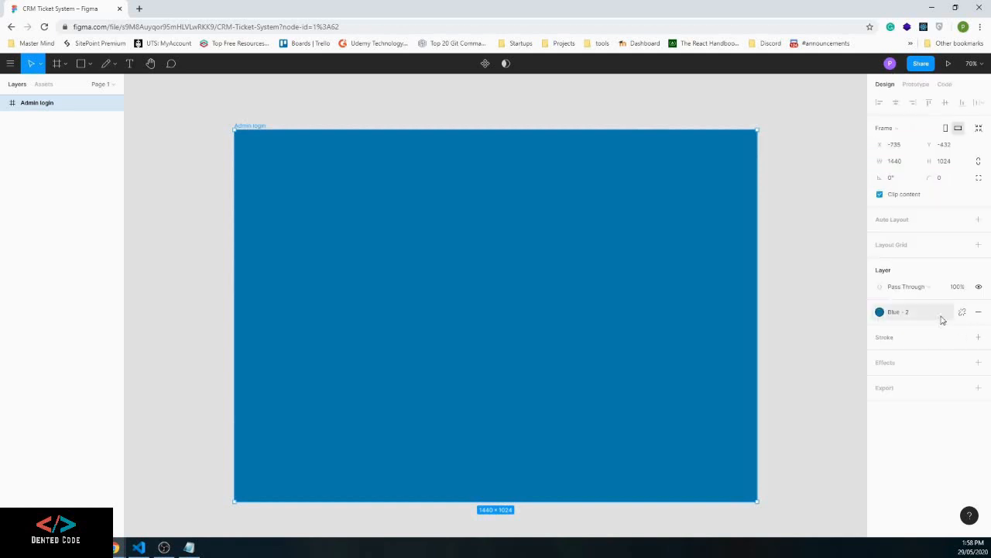
Detach the "Blue - 2" style from the frame's fill and create a new color style named "Blue - 3"
{"action": "left_click", "coordinate": [963, 313]}
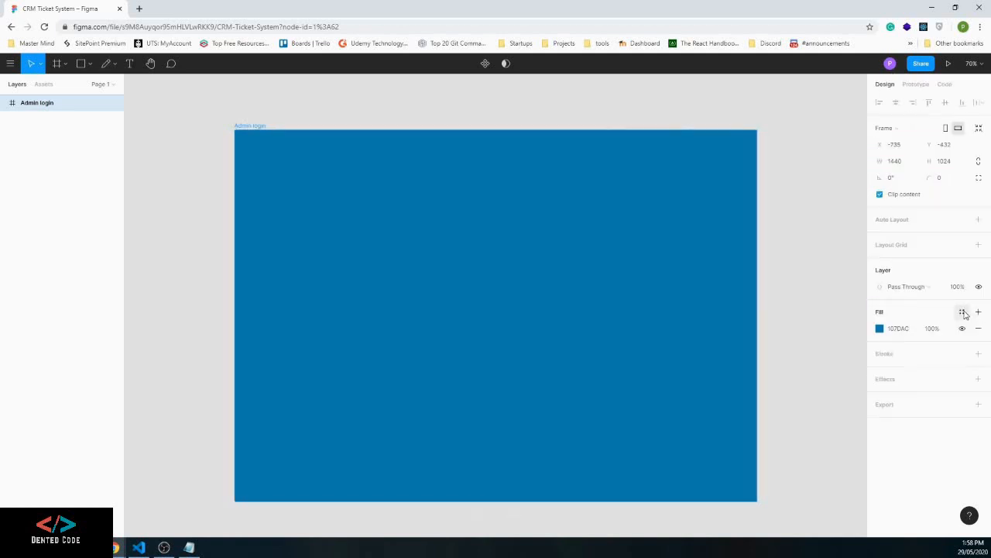
{"action": "left_click", "coordinate": [962, 312]}
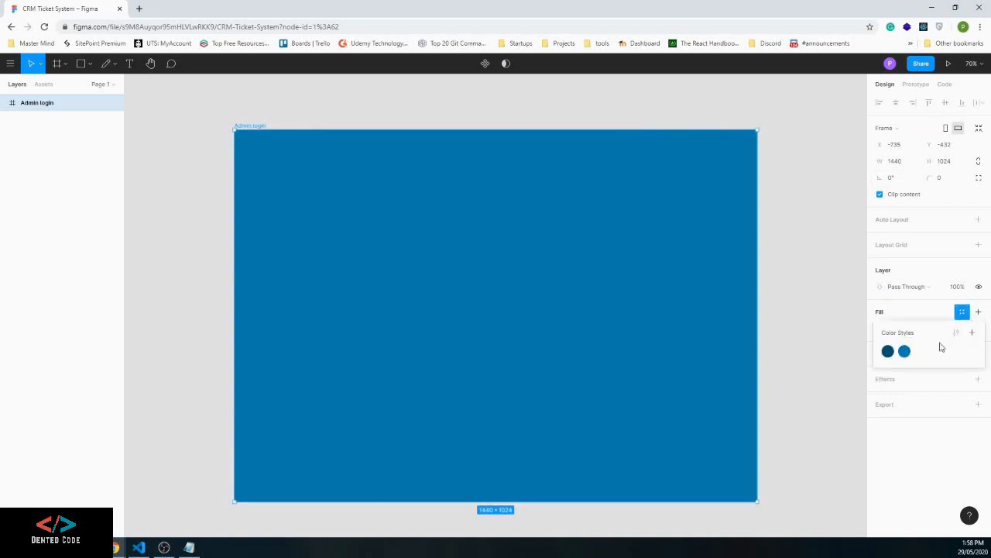
{"action": "left_click", "coordinate": [972, 333]}
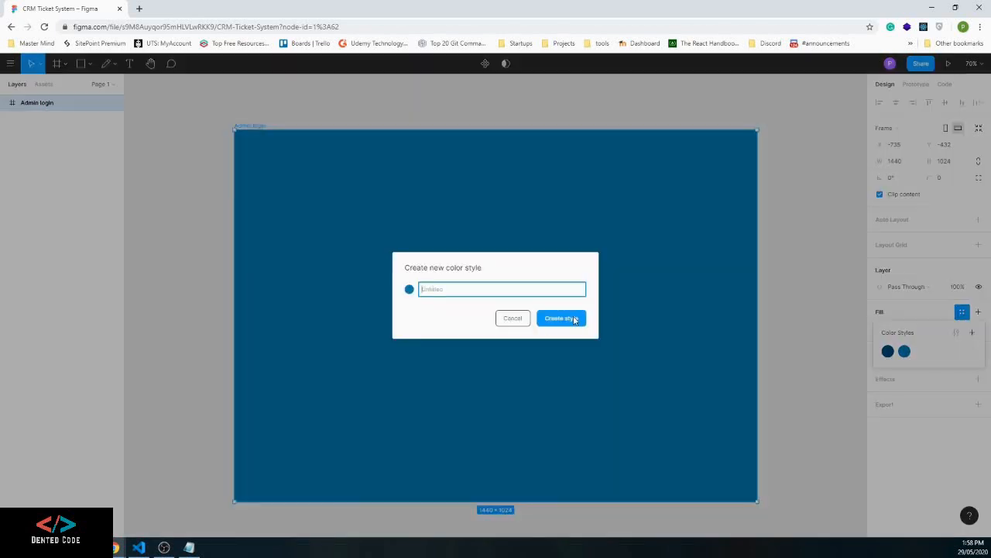
{"action": "type", "text": "Blue - 3"}
{"action": "left_click", "coordinate": [573, 320]}
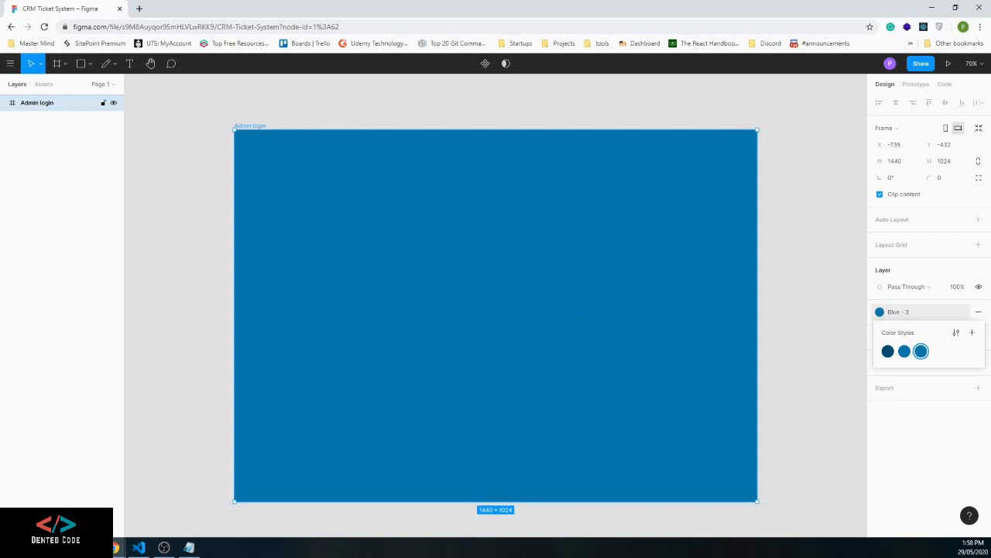
{"action": "key", "text": "alt+Tab"}
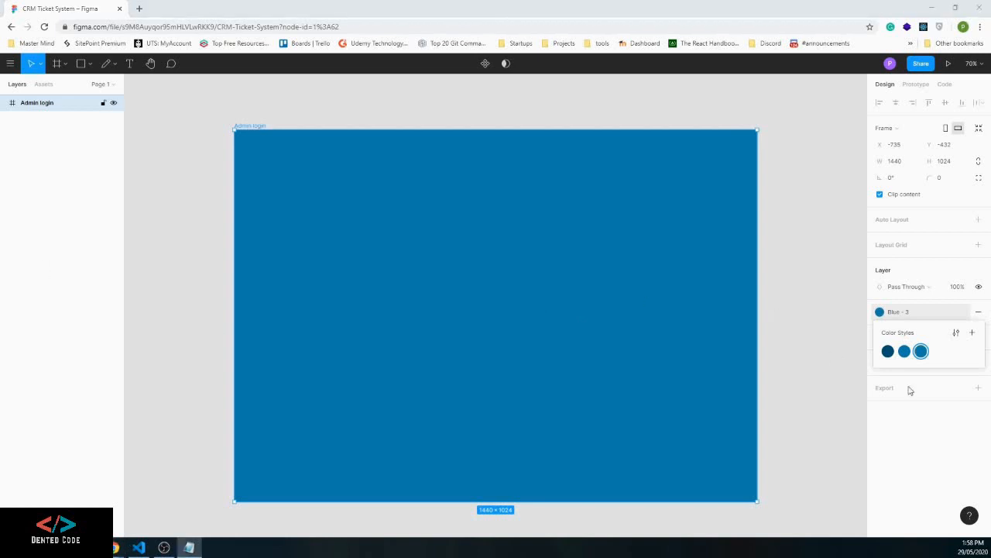
Edit the "Blue - 3" color style and set its color to 189AD3
{"action": "left_click", "coordinate": [956, 334]}
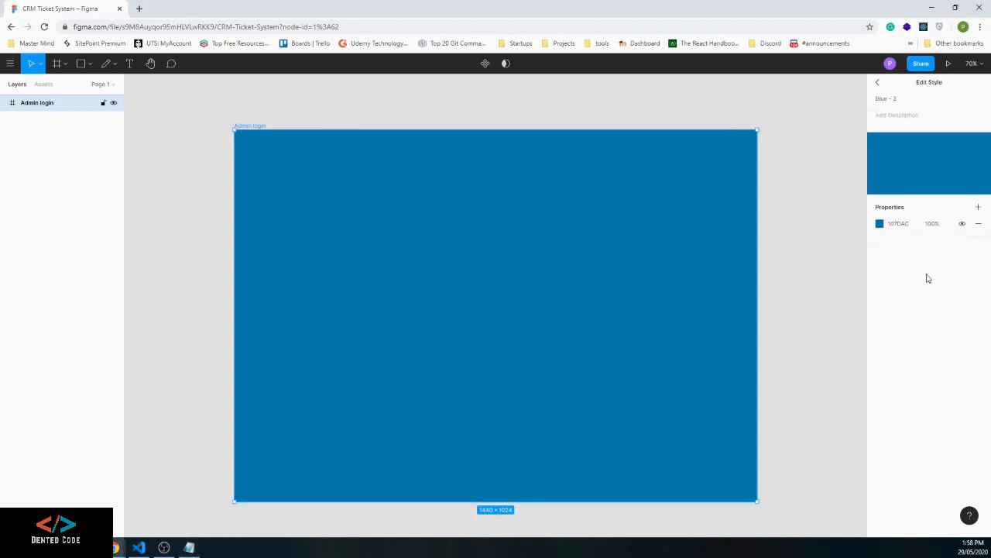
{"action": "left_click", "coordinate": [896, 225]}
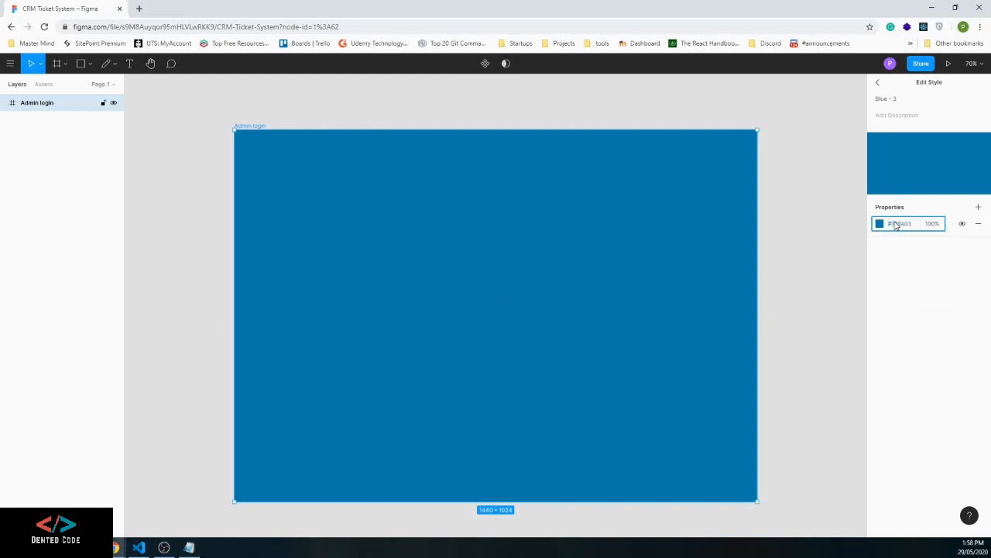
{"action": "type", "text": "1B8AD3"}
{"action": "key", "text": "Return"}
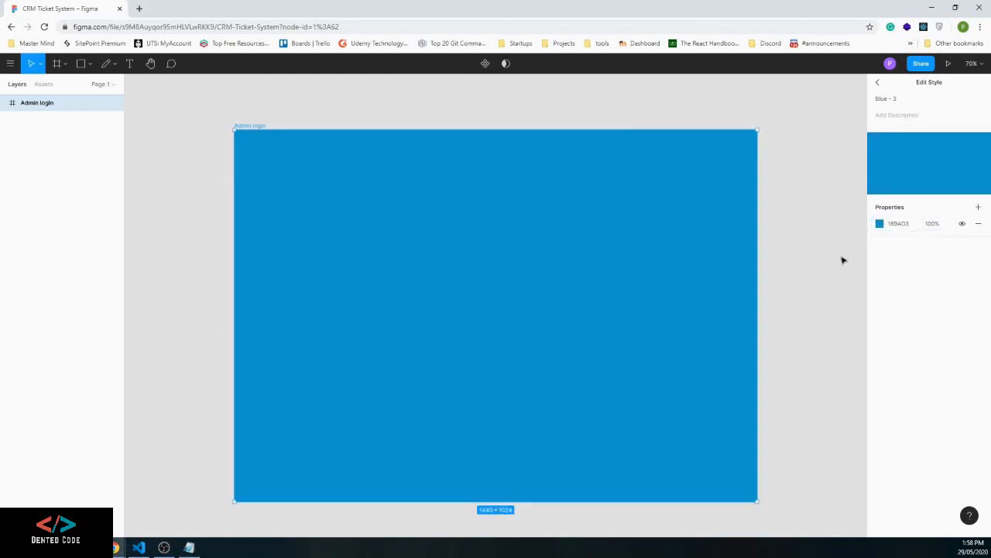
{"action": "left_click", "coordinate": [877, 82]}
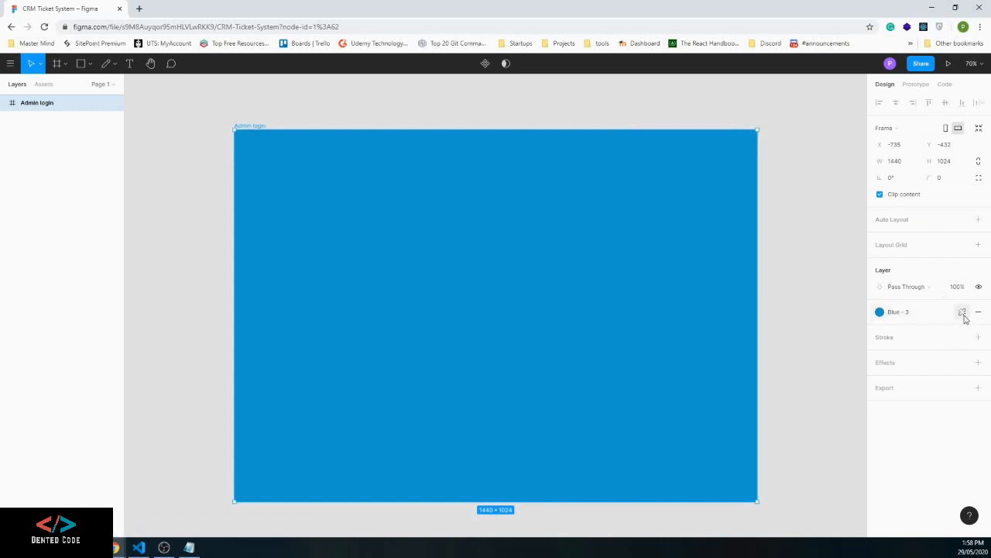
Detach the "Blue - 3" style from the frame's fill and change the fill to the grey 5F747D
{"action": "left_click", "coordinate": [965, 314]}
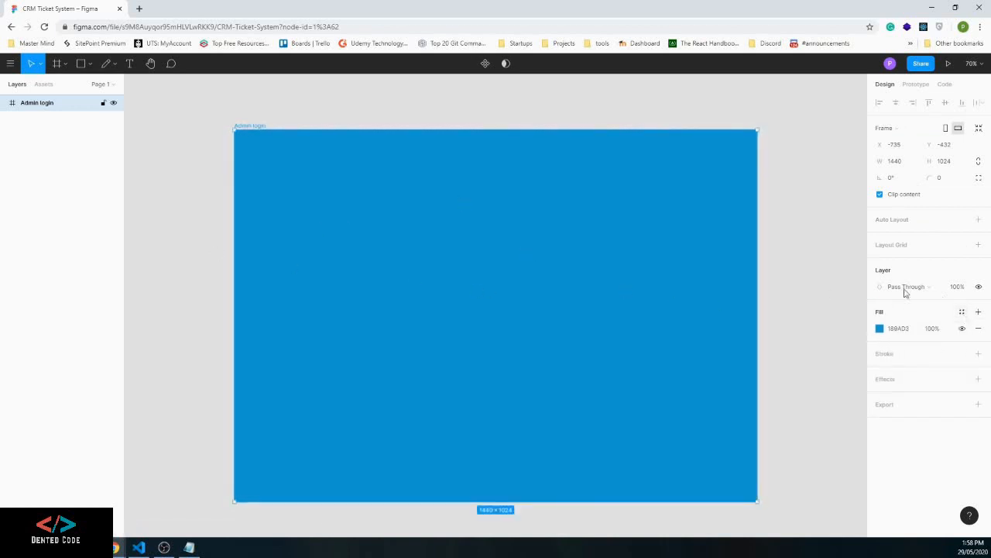
{"action": "left_click", "coordinate": [962, 313]}
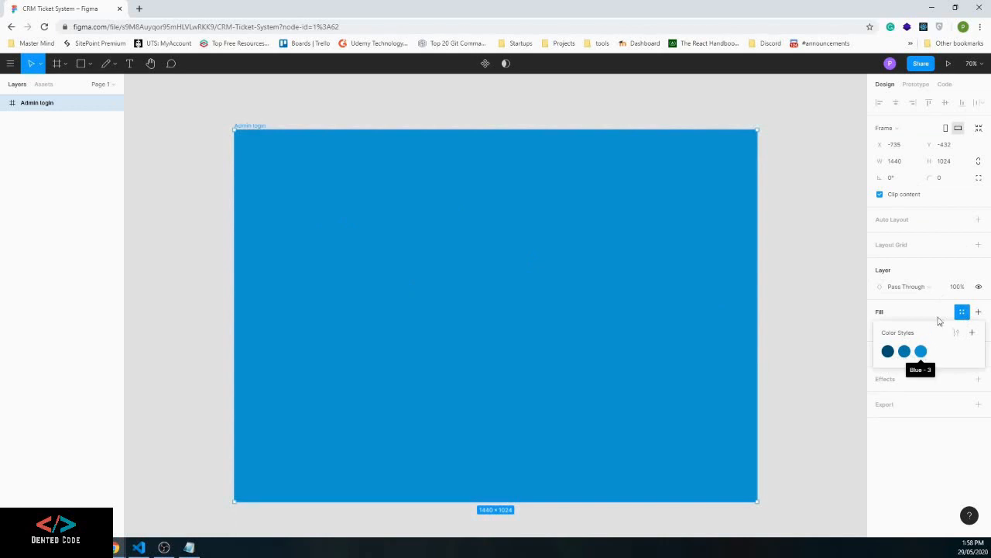
{"action": "left_click", "coordinate": [934, 312]}
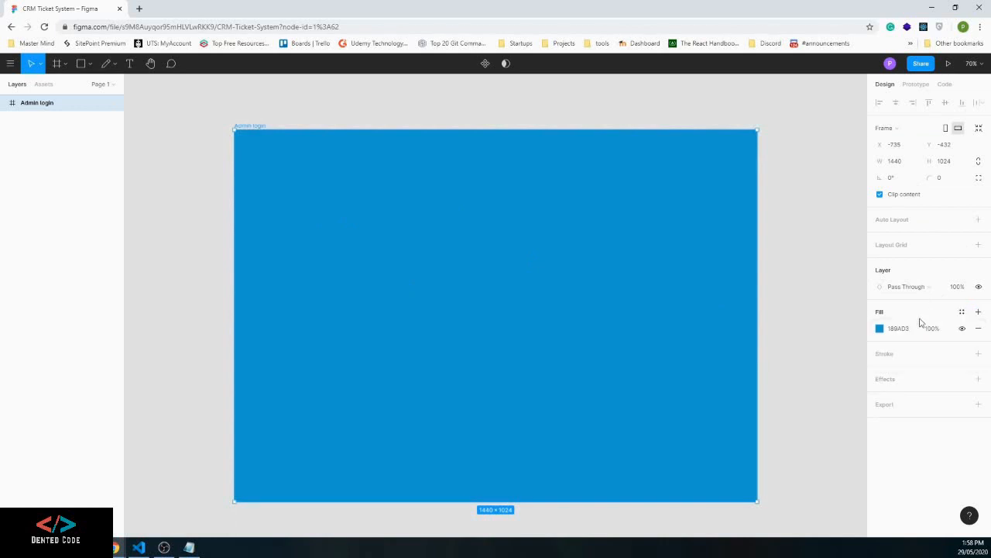
{"action": "left_click", "coordinate": [880, 329]}
{"action": "left_click_drag", "start_coordinate": [848, 351], "coordinate": [774, 343]}
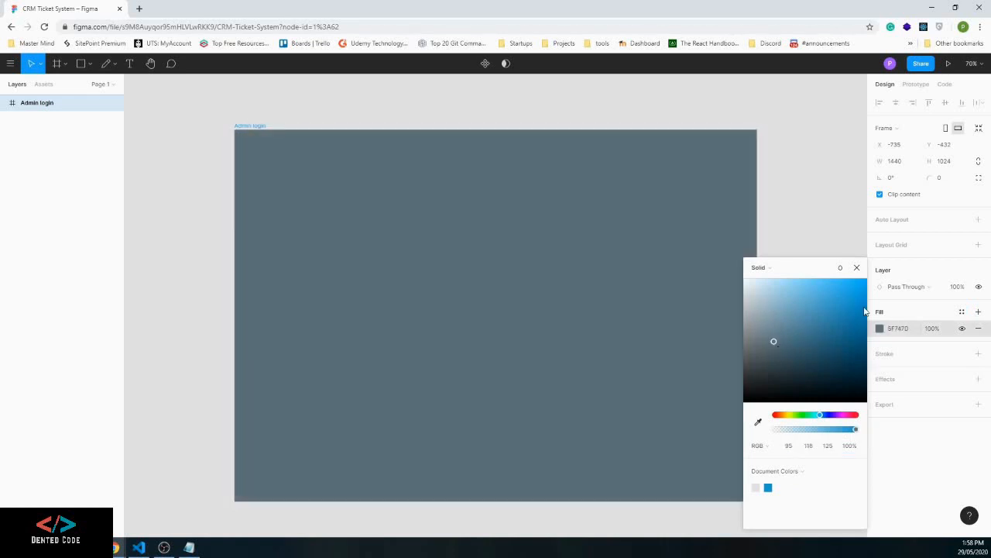
Apply the "Blue - 3" color style to the Admin login frame's fill
{"action": "left_click", "coordinate": [962, 311]}
{"action": "left_click", "coordinate": [921, 351]}
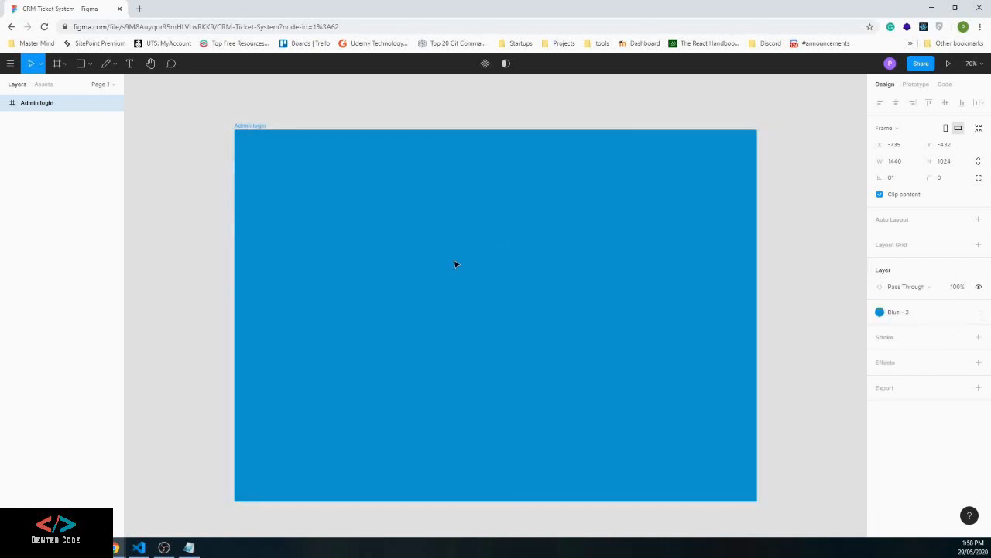
{"action": "left_click", "coordinate": [180, 209]}
Draw a rectangle about 560 × 699 inside the Admin login frame and center it horizontally and vertically
{"action": "left_click", "coordinate": [355, 249]}
{"action": "scroll", "coordinate": [356, 250], "scroll_direction": "down", "scroll_amount": 1}
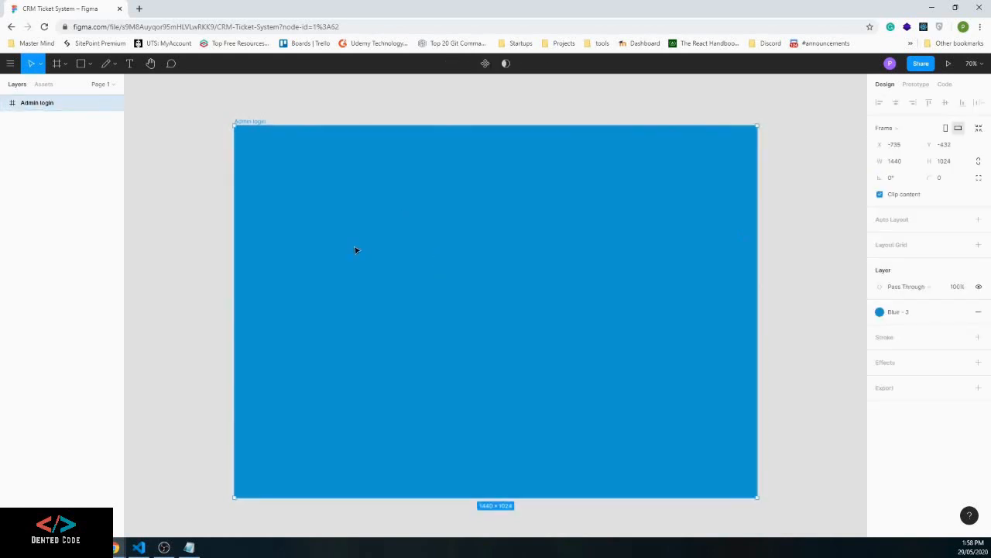
{"action": "left_click", "coordinate": [80, 65]}
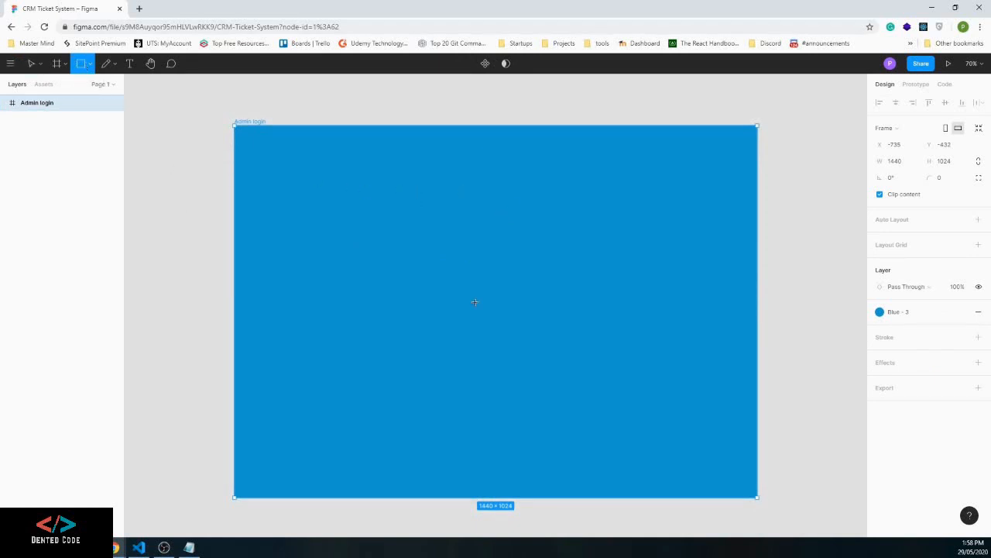
{"action": "mouse_move", "coordinate": [400, 190]}
{"action": "left_mouse_down"}
{"action": "mouse_move", "coordinate": [536, 408]}
{"action": "mouse_move", "coordinate": [585, 445]}
{"action": "mouse_move", "coordinate": [602, 443]}
{"action": "left_mouse_up"}
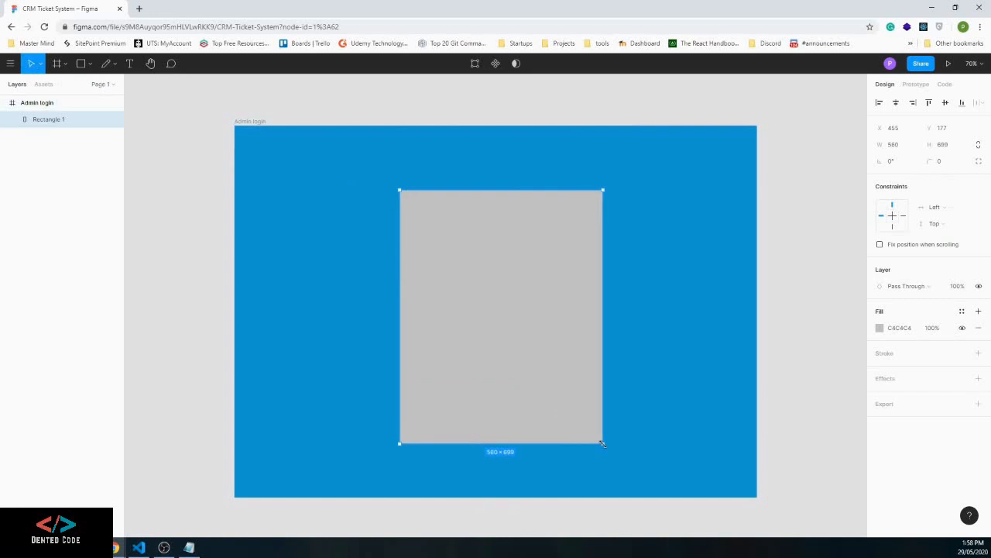
{"action": "left_click", "coordinate": [896, 104]}
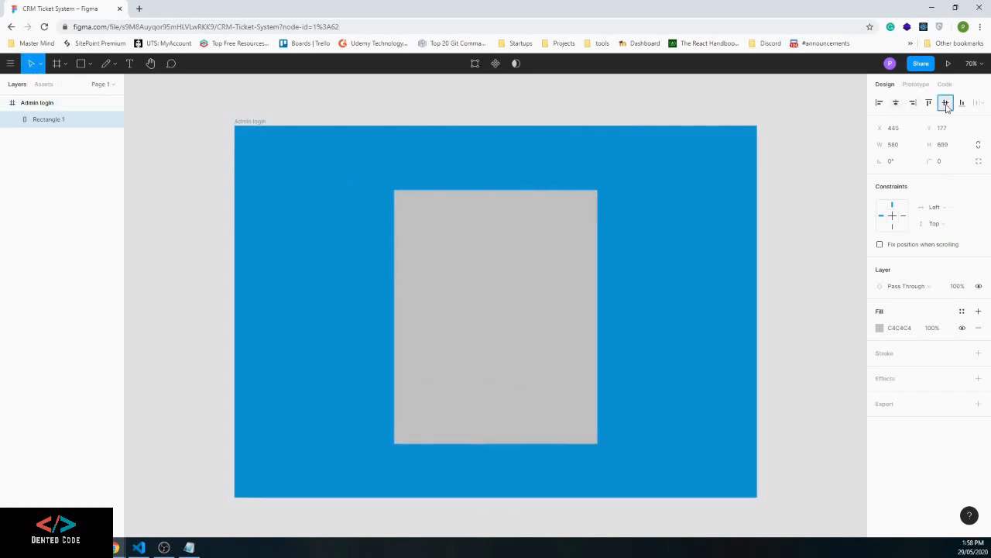
{"action": "left_click", "coordinate": [945, 103]}
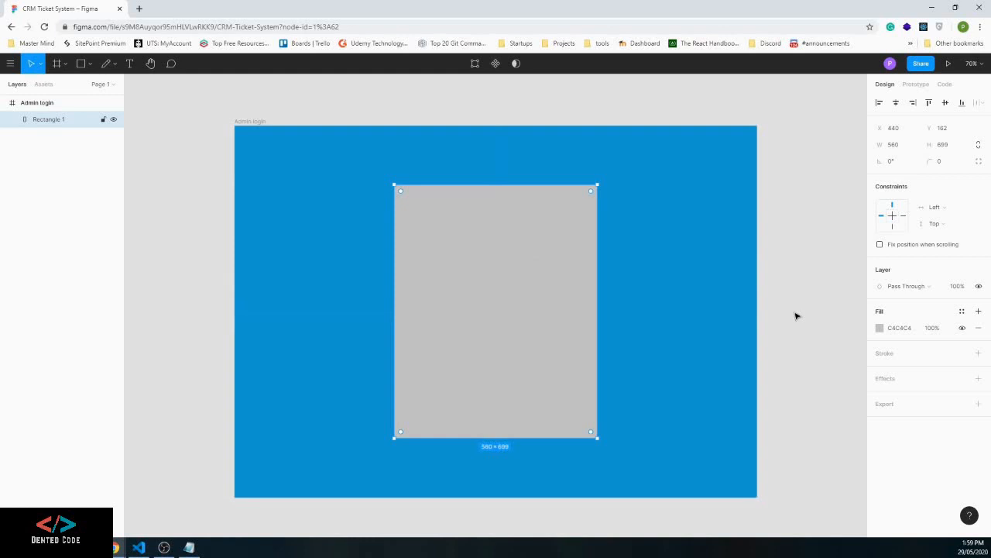
Try a corner radius of 15 on the centered rectangle
{"action": "left_click", "coordinate": [940, 162]}
{"action": "type", "text": "15"}
{"action": "key", "text": "Return"}
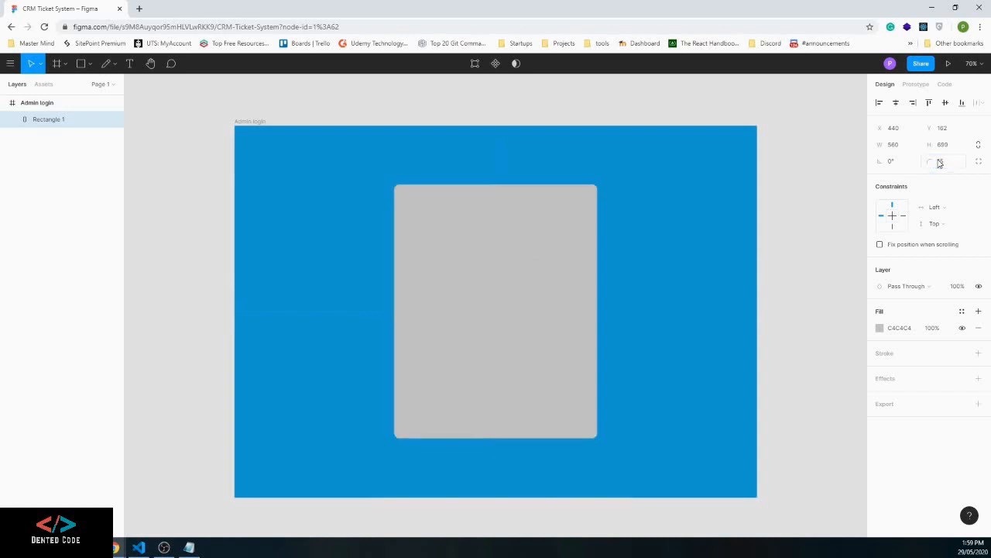
Set the centered rectangle's corner radius to 10
{"action": "left_click", "coordinate": [941, 162]}
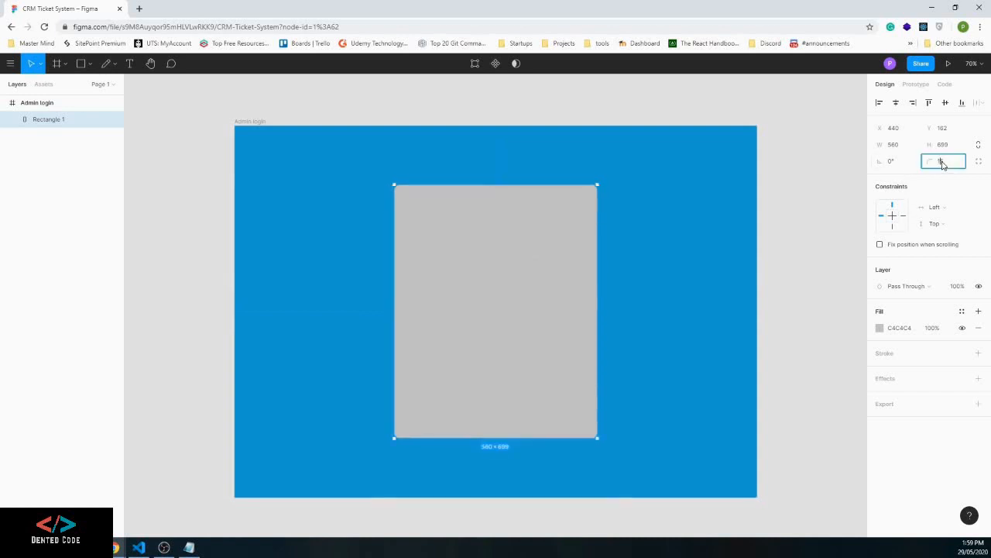
{"action": "type", "text": "10"}
{"action": "key", "text": "Return"}
Change the rectangle's solid fill to the near-white FFFEFE
{"action": "left_click", "coordinate": [881, 328]}
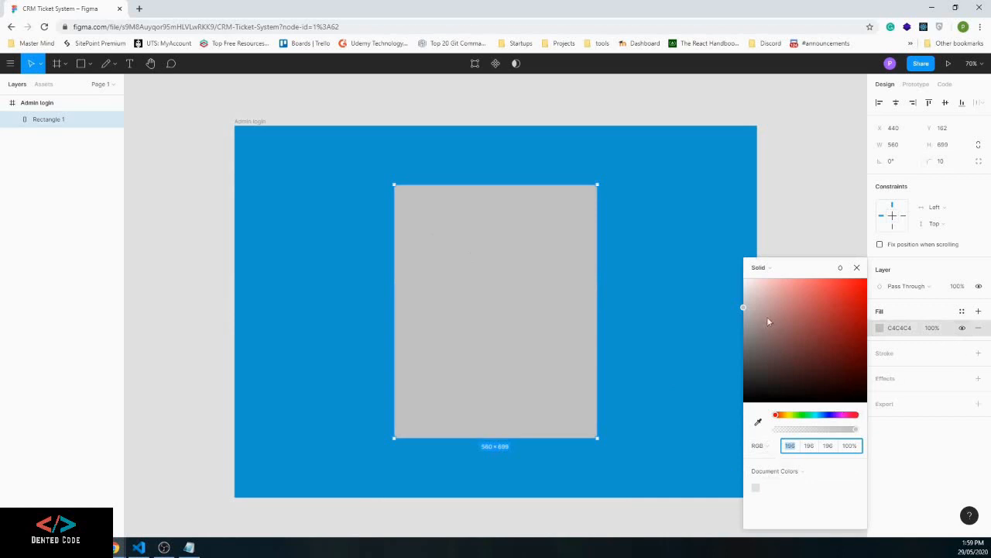
{"action": "left_click", "coordinate": [745, 282]}
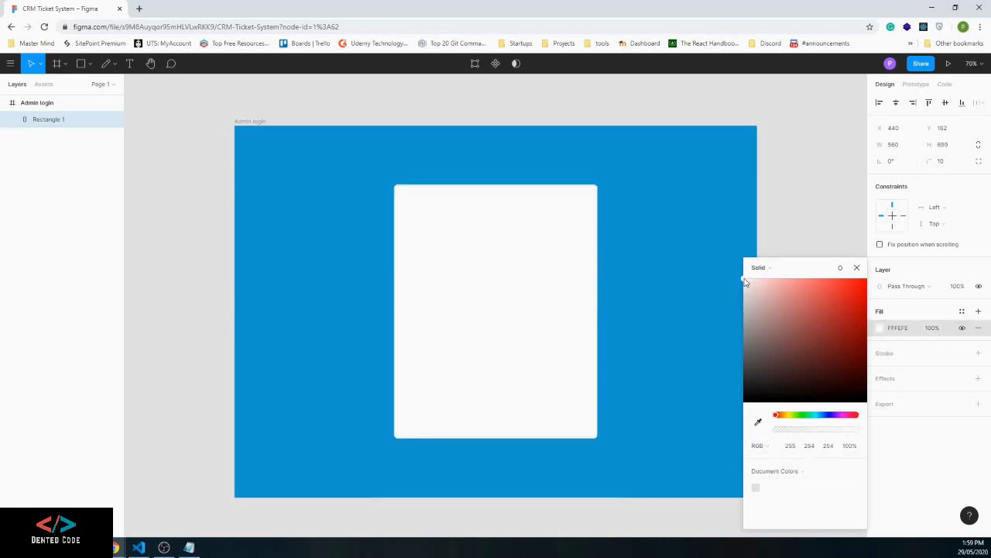
{"action": "left_click_drag", "start_coordinate": [747, 283], "coordinate": [745, 285]}
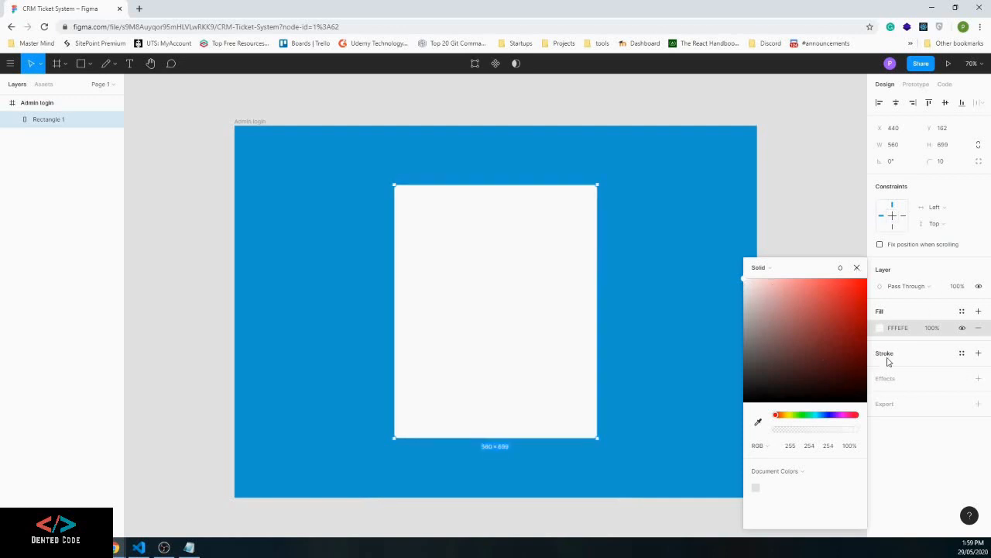
{"action": "left_click", "coordinate": [856, 269]}
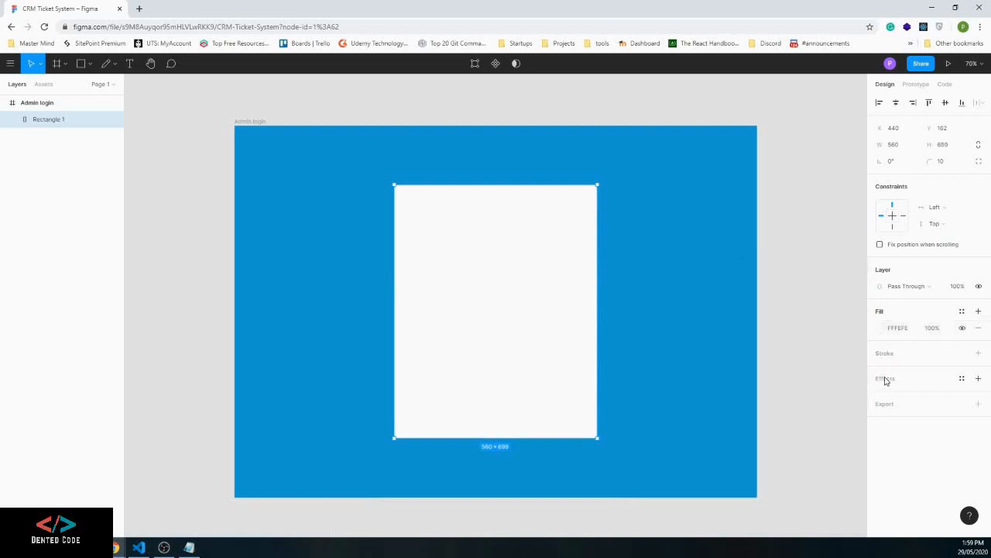
Add a Drop Shadow effect to the white rectangle and set its blur to 20
{"action": "left_click", "coordinate": [979, 378]}
{"action": "left_click", "coordinate": [881, 396]}
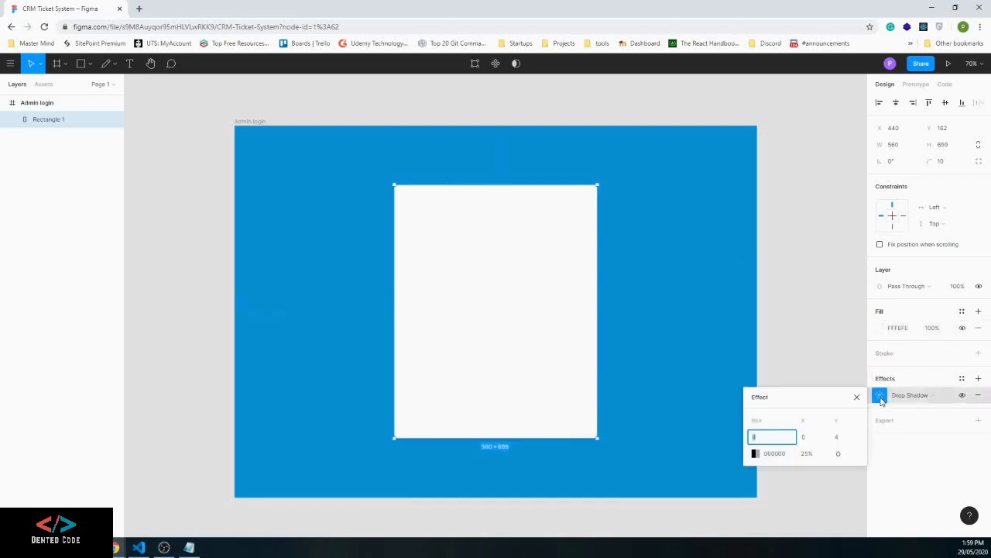
{"action": "type", "text": "20"}
{"action": "key", "text": "Return"}
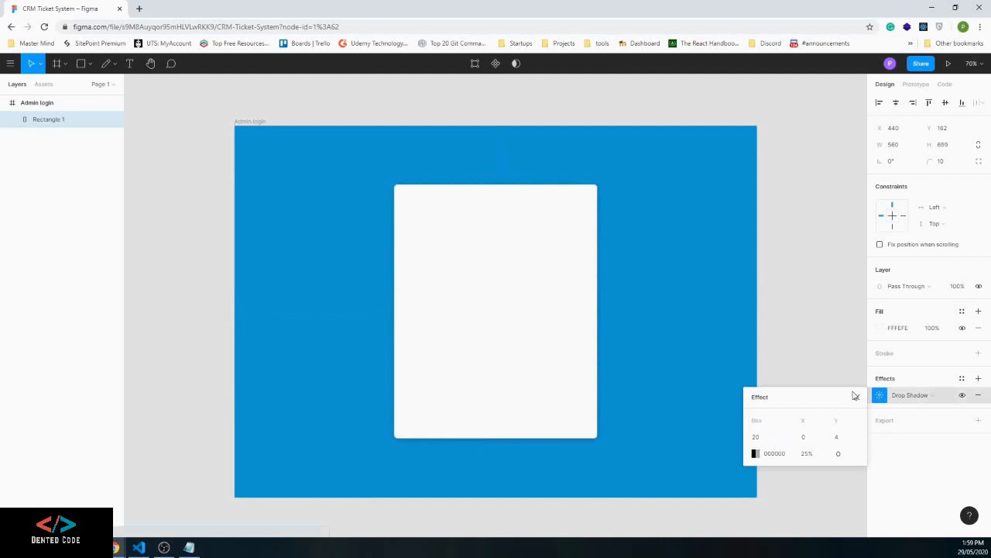
{"action": "left_click", "coordinate": [806, 368]}
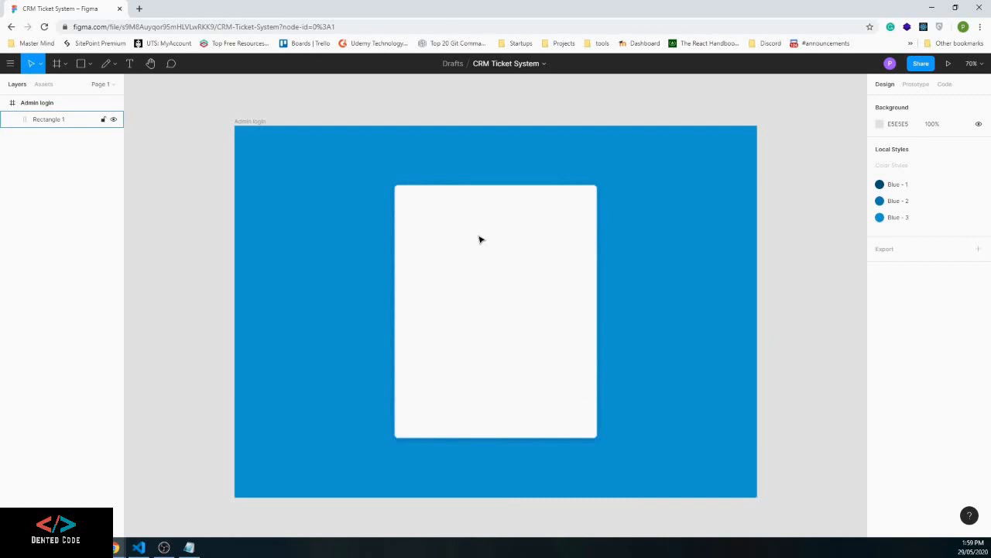
Add the text "Admin Login" as a title in the upper part of the white card
{"action": "key", "text": "t"}
{"action": "left_click", "coordinate": [434, 216]}
{"action": "type", "text": "Admin Login"}
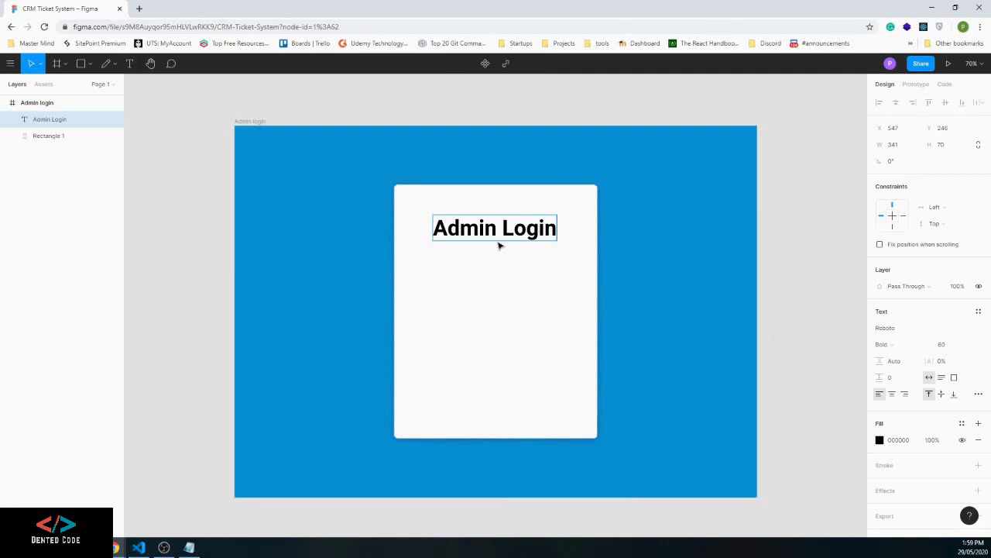
Draw a horizontal divider line across the full width of the card, just below the "Admin Login" title
{"action": "left_click", "coordinate": [90, 63]}
{"action": "left_click", "coordinate": [87, 100]}
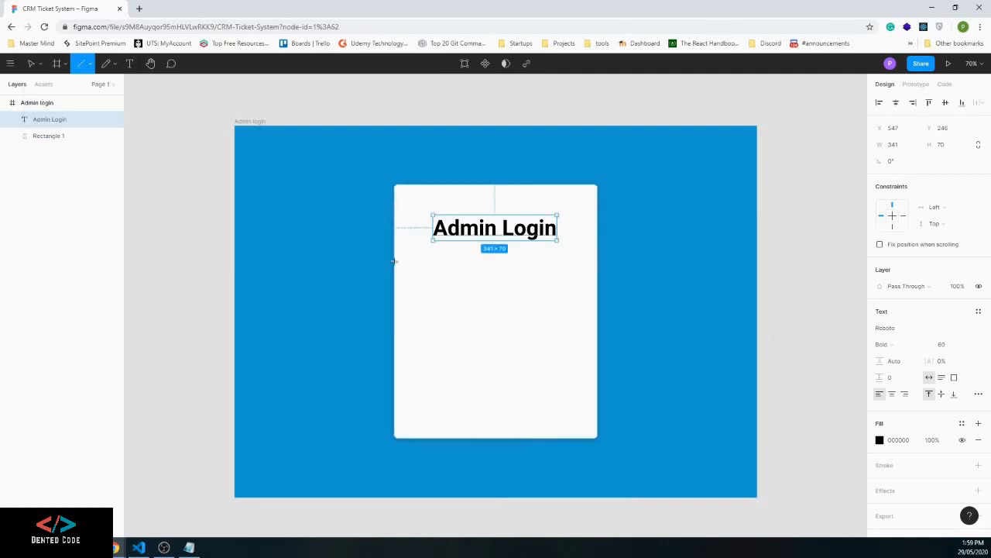
{"action": "left_click_drag", "start_coordinate": [394, 251], "coordinate": [597, 251]}
{"action": "key", "text": "Escape"}
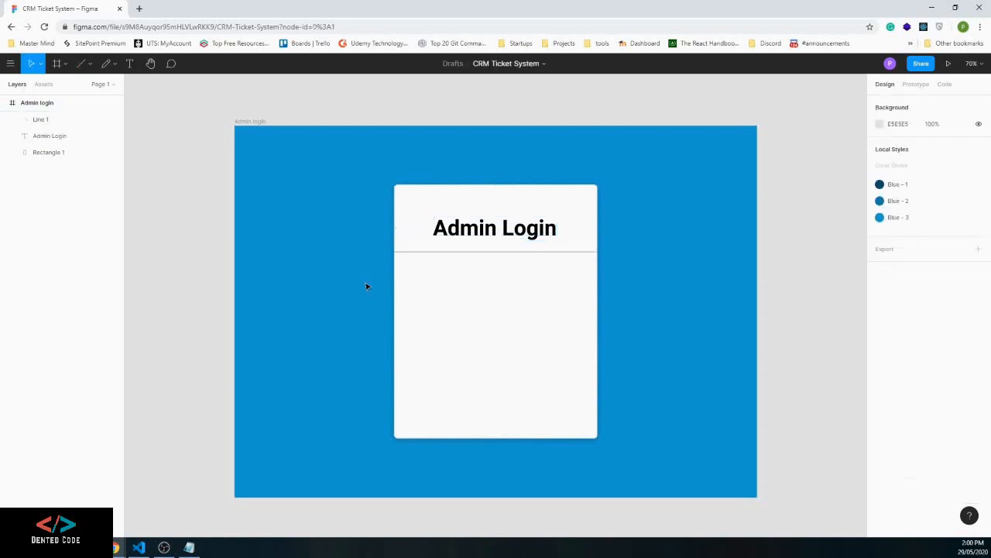
Set the divider line's stroke width to 3
{"action": "scroll", "coordinate": [367, 282], "scroll_direction": "down", "scroll_amount": 1}
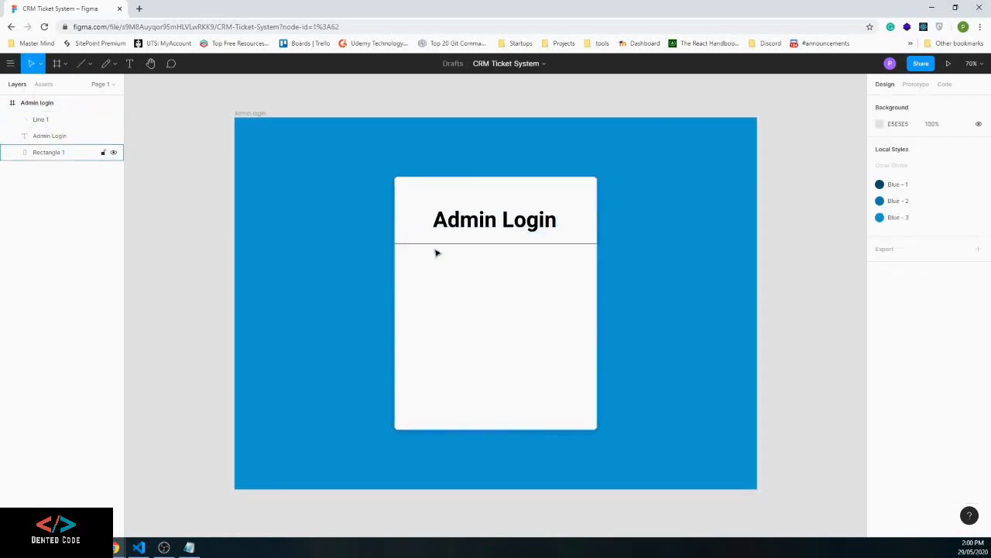
{"action": "double_click", "coordinate": [436, 245]}
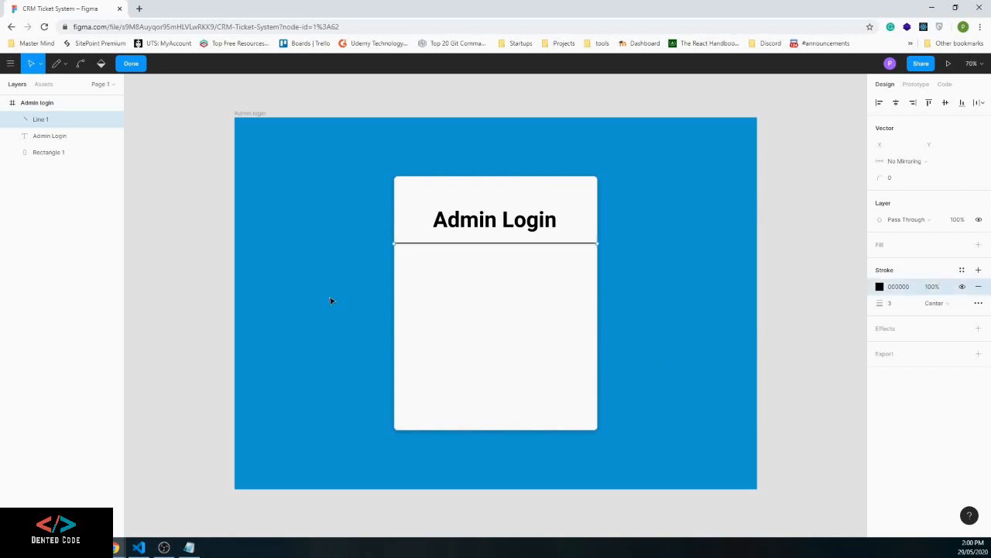
{"action": "key", "text": "Escape"}
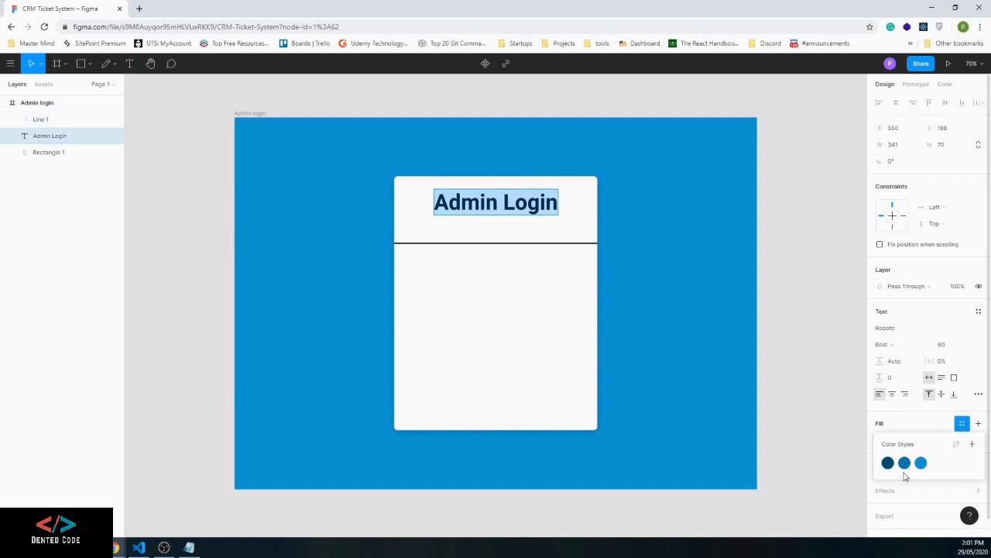
Select the divider line and open the color styles for its stroke
{"action": "left_click", "coordinate": [471, 244]}
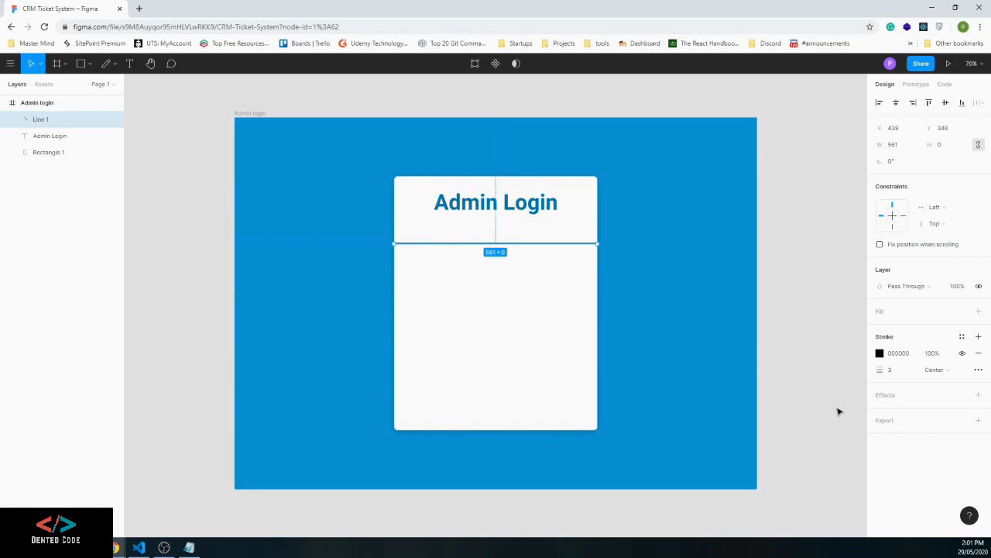
{"action": "left_click", "coordinate": [962, 336]}
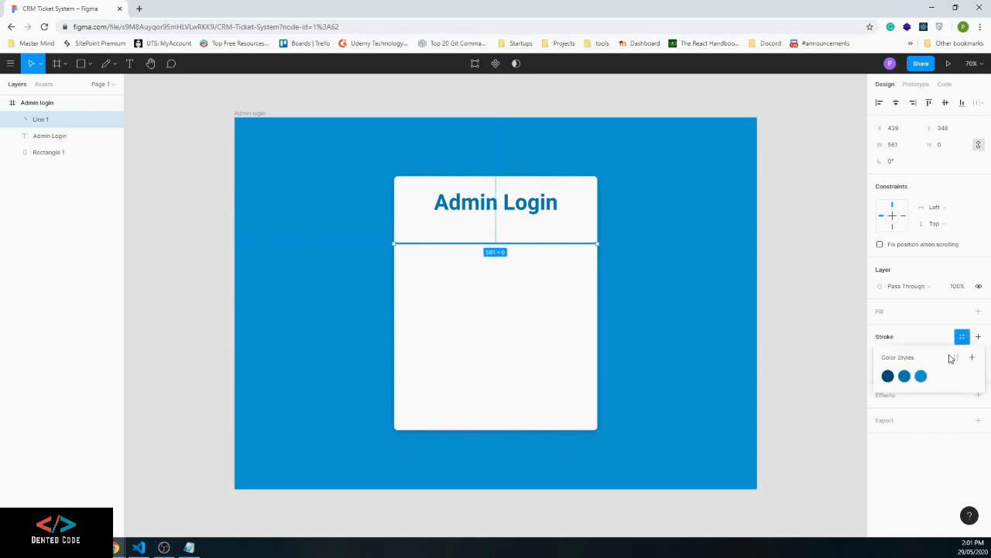
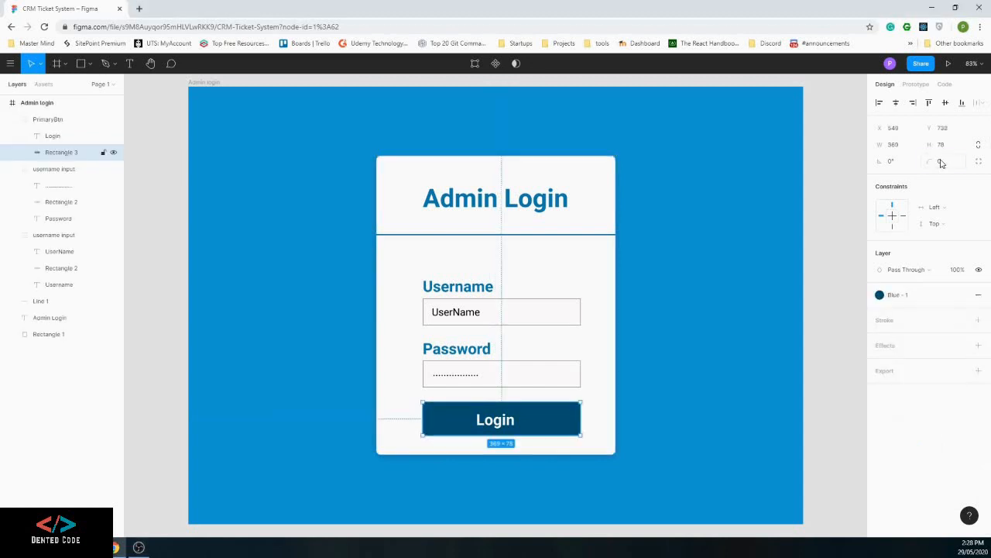
Set the corner radius of the Login button's background rectangle to 5
{"action": "left_click", "coordinate": [942, 161]}
{"action": "type", "text": "5"}
{"action": "key", "text": "Return"}
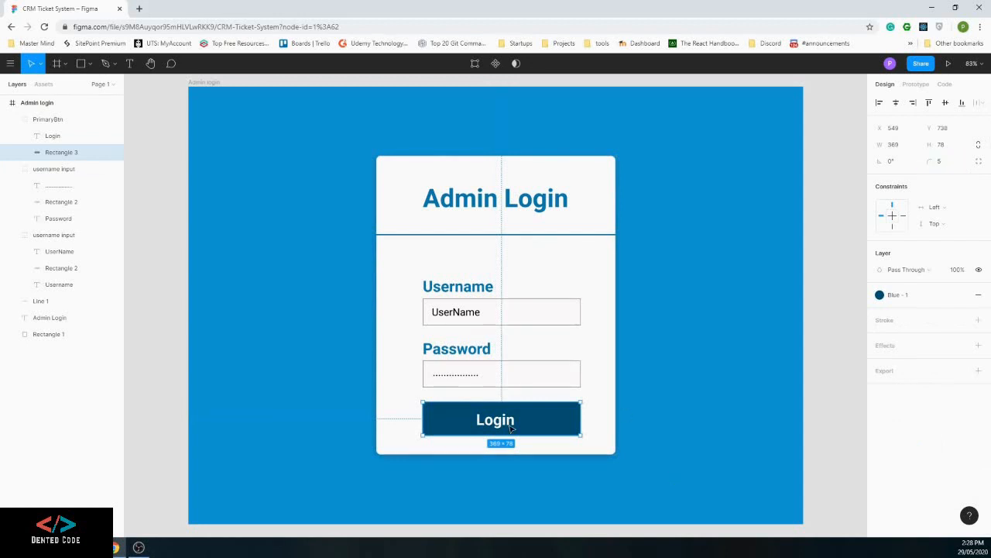
Create a component from the "Login" text on the button
{"action": "left_click", "coordinate": [511, 420]}
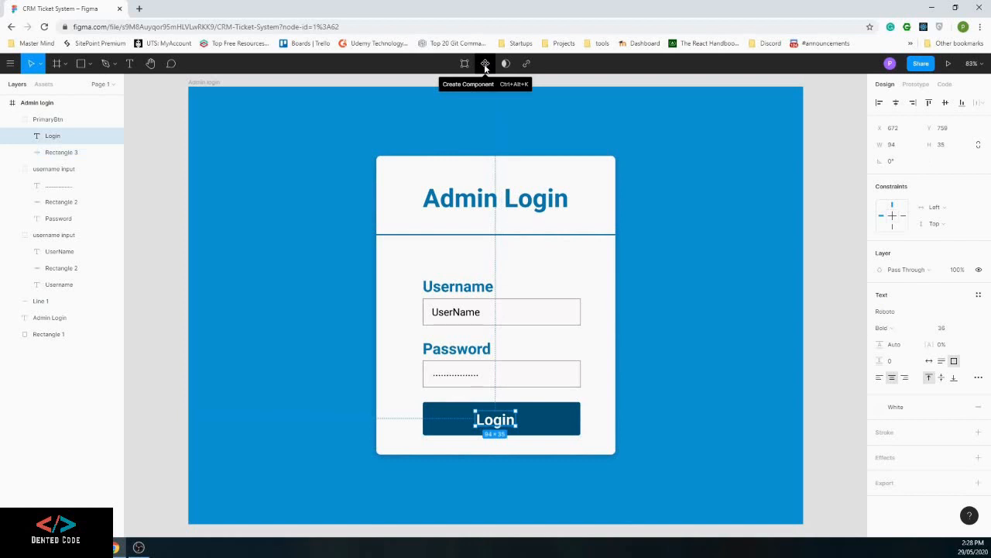
{"action": "left_click", "coordinate": [485, 67]}
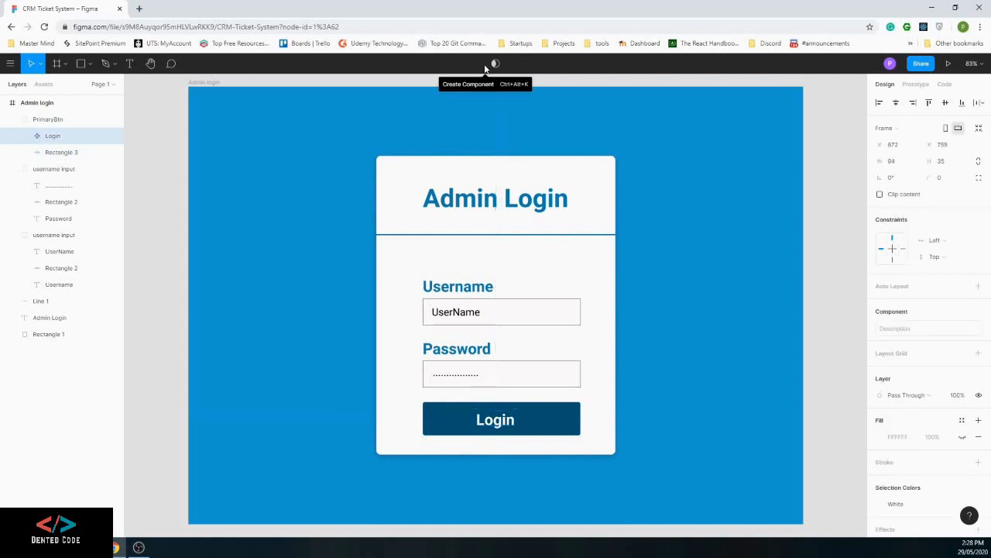
Review the local components and preview the Admin login screen as a prototype
{"action": "left_click", "coordinate": [53, 86]}
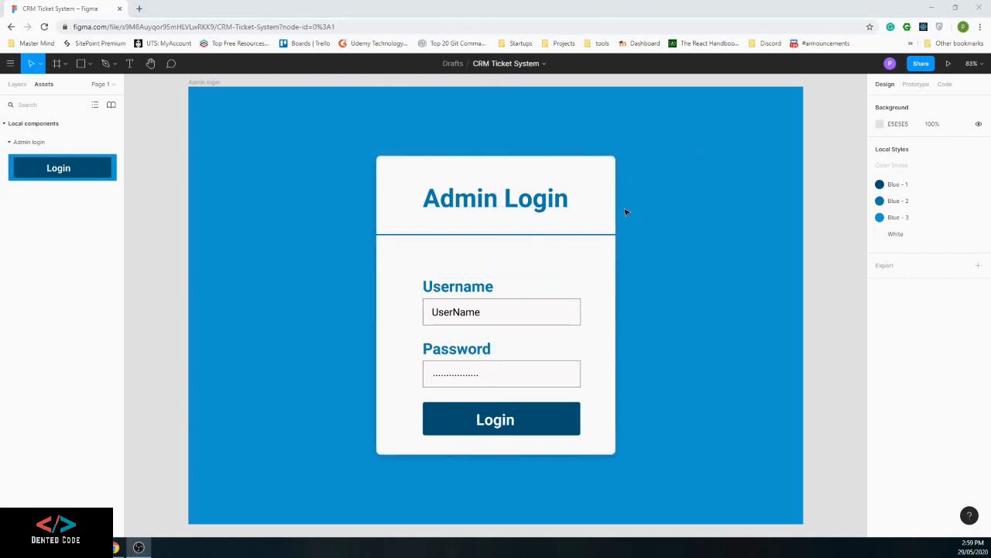
{"action": "left_click", "coordinate": [949, 64]}
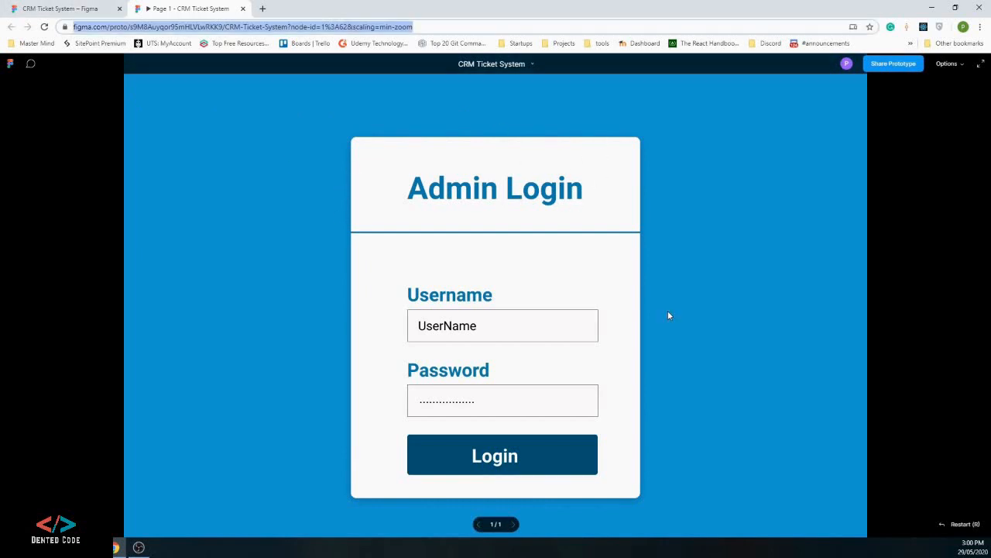
{"action": "left_click", "coordinate": [430, 28]}
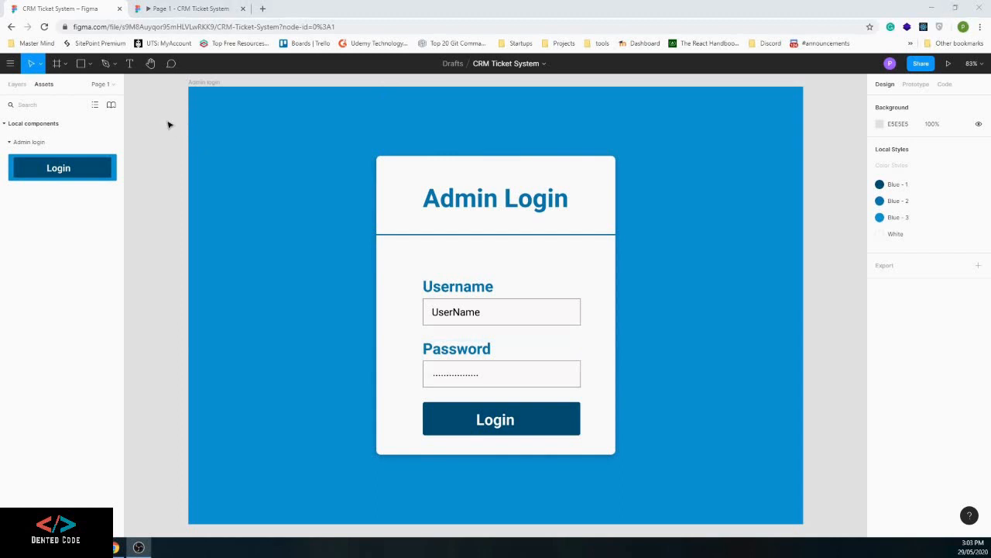
Add a 1440 × 1024 Desktop frame beside the Admin login frame
{"action": "left_click", "coordinate": [16, 83]}
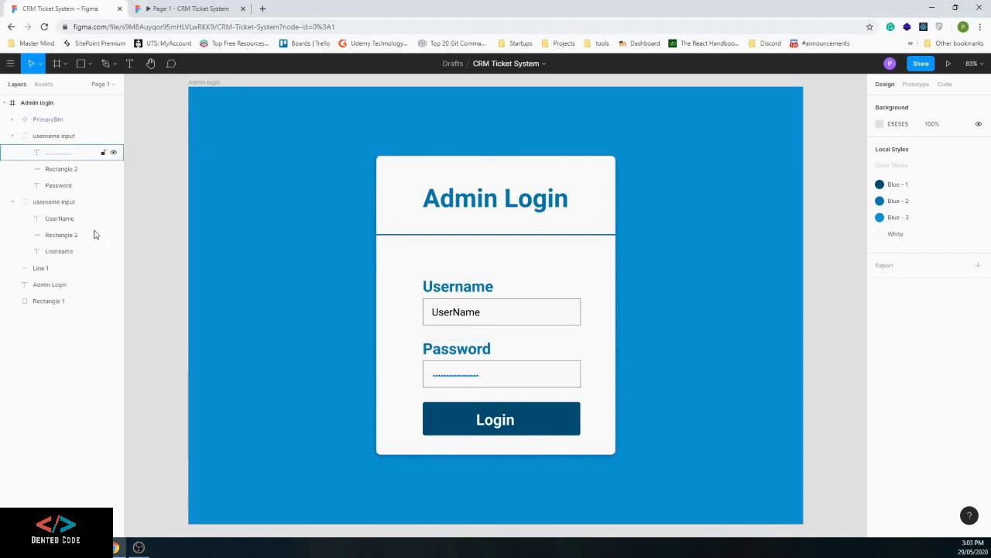
{"action": "left_click", "coordinate": [5, 103]}
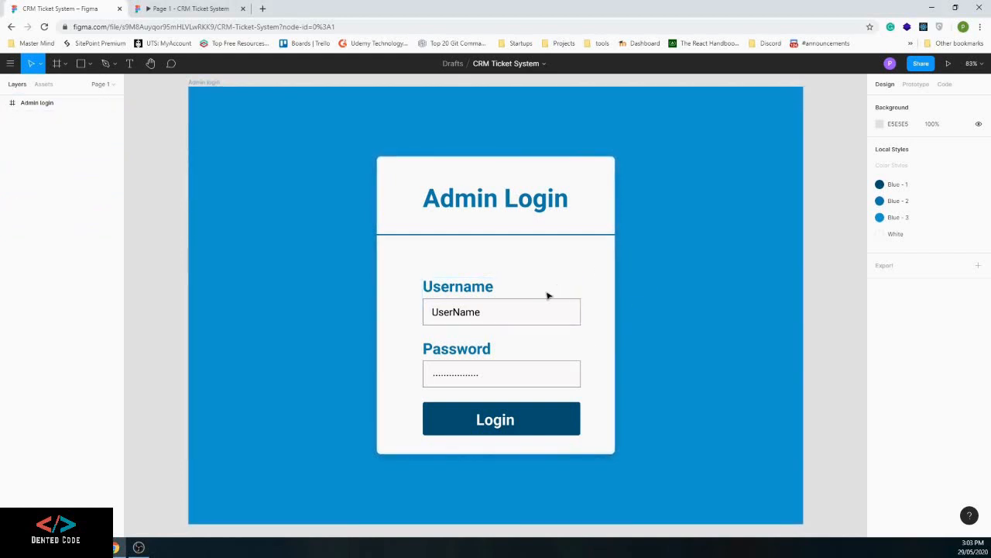
{"action": "scroll", "coordinate": [547, 294], "scroll_direction": "down", "scroll_amount": 2, "text": "ctrl"}
{"action": "scroll", "coordinate": [547, 293], "scroll_direction": "down", "scroll_amount": 2, "text": "ctrl"}
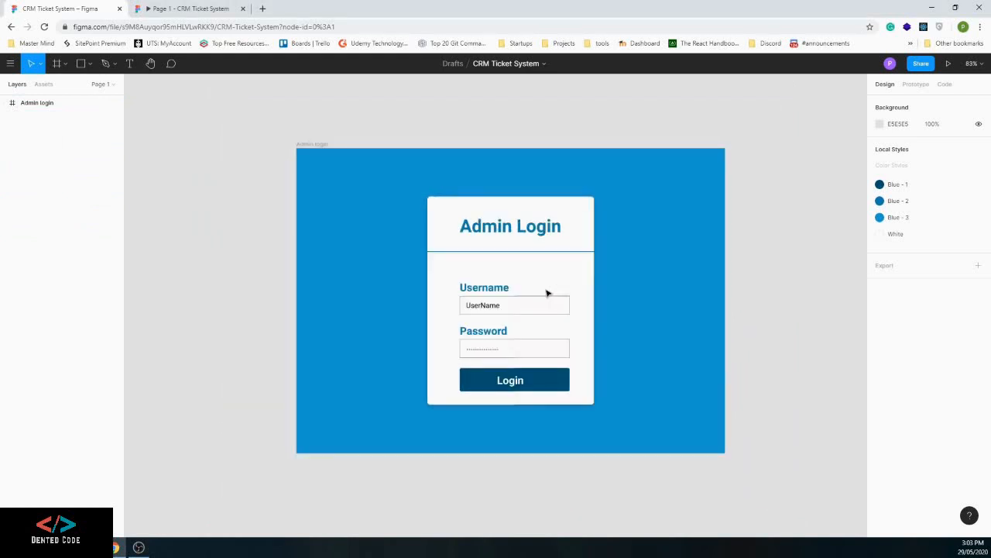
{"action": "scroll", "coordinate": [547, 293], "scroll_direction": "down", "scroll_amount": 3, "text": "ctrl"}
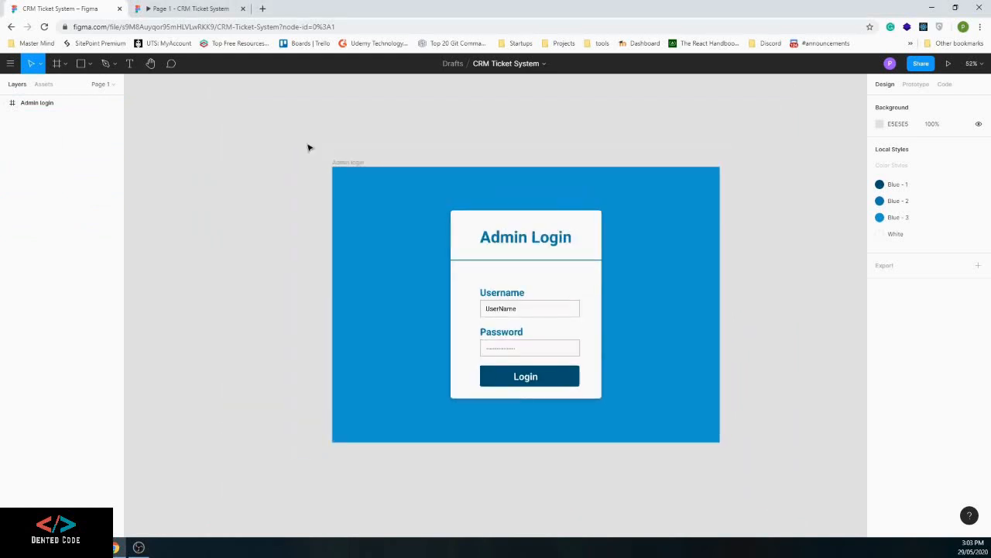
{"action": "left_click", "coordinate": [66, 65]}
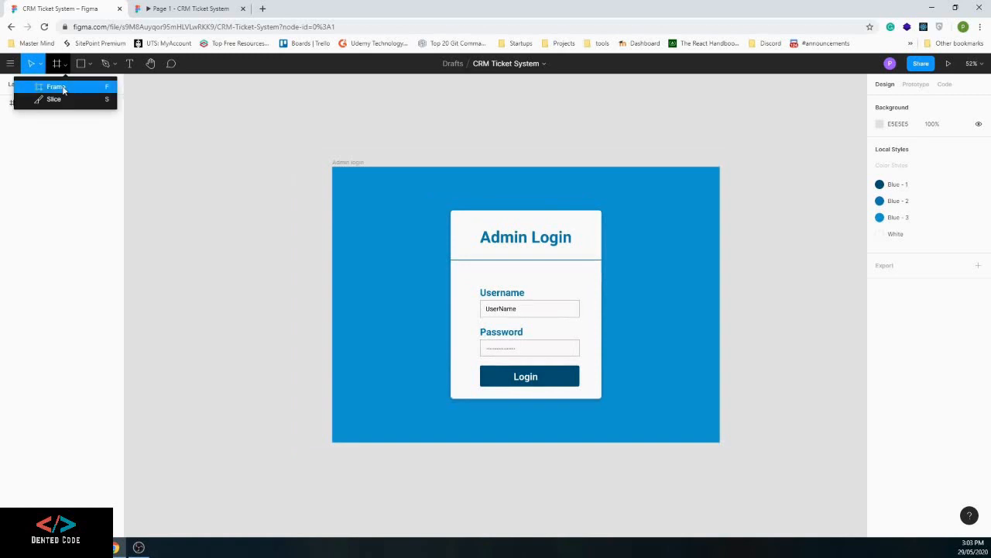
{"action": "left_click", "coordinate": [57, 87]}
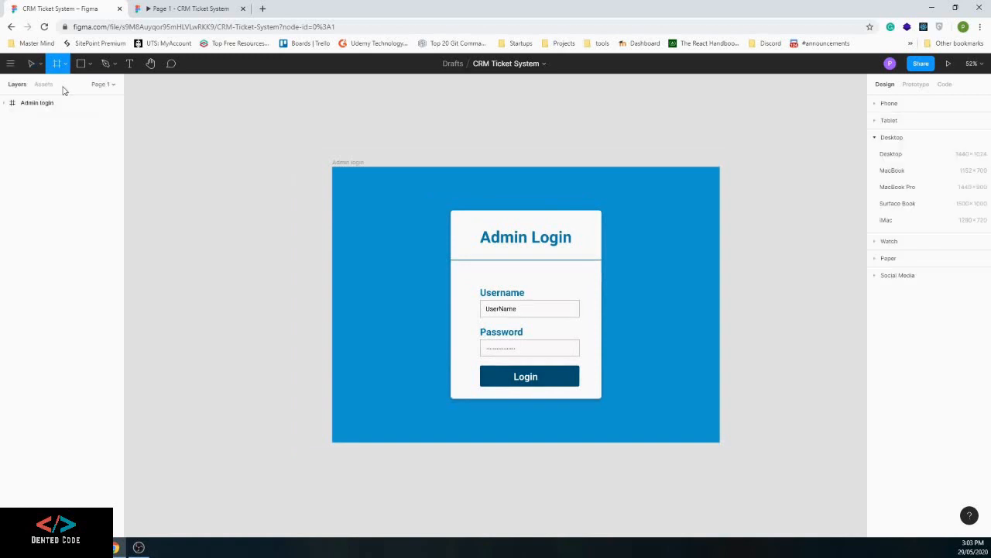
{"action": "left_click", "coordinate": [966, 160]}
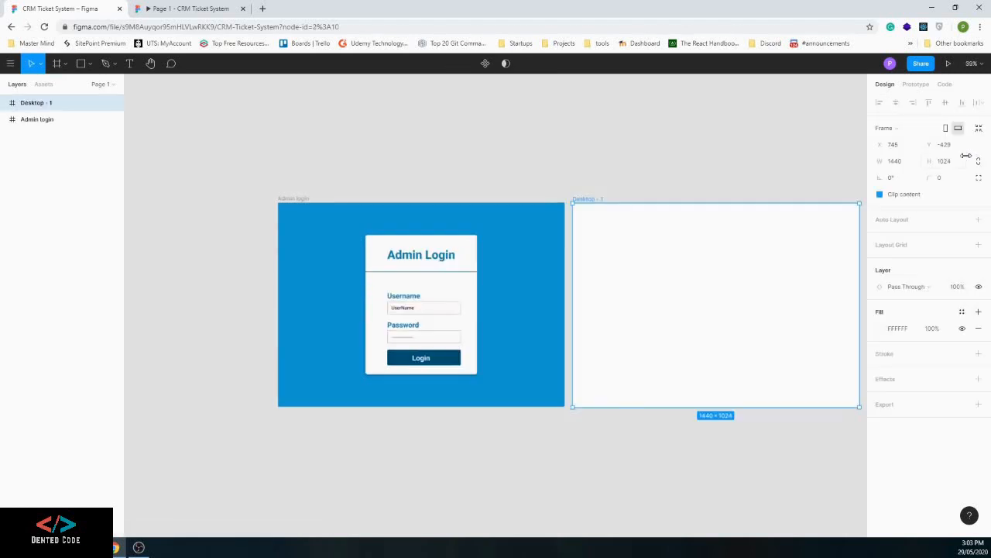
Rename the new desktop frame as "Admin Dashboard"
{"action": "right_click", "coordinate": [52, 103]}
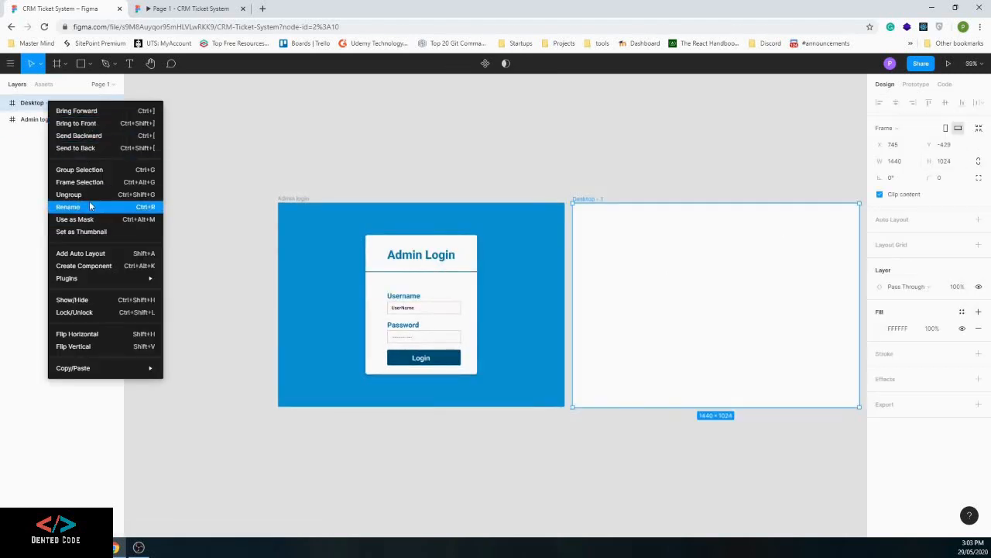
{"action": "left_click", "coordinate": [89, 207]}
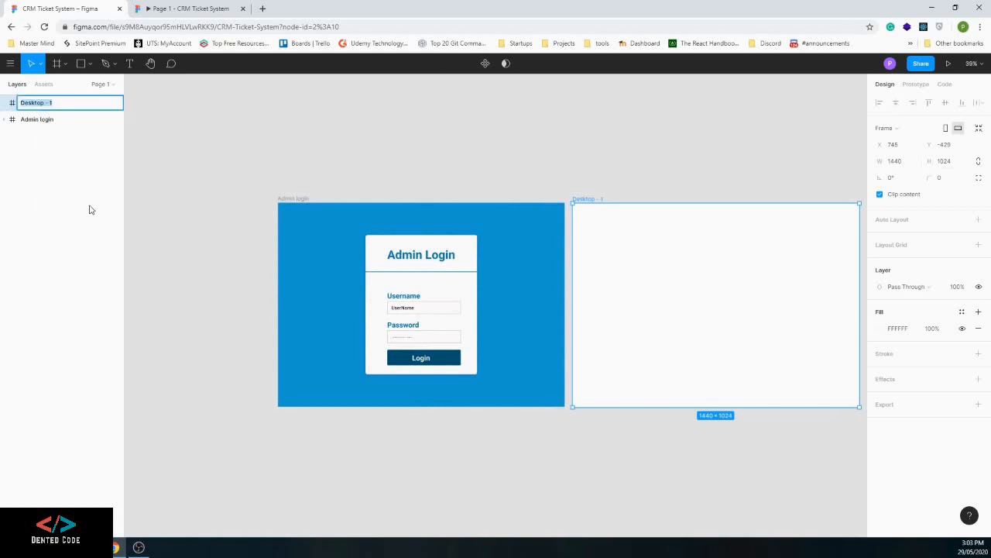
{"action": "type", "text": "Admin Dashboard"}
{"action": "key", "text": "Return"}
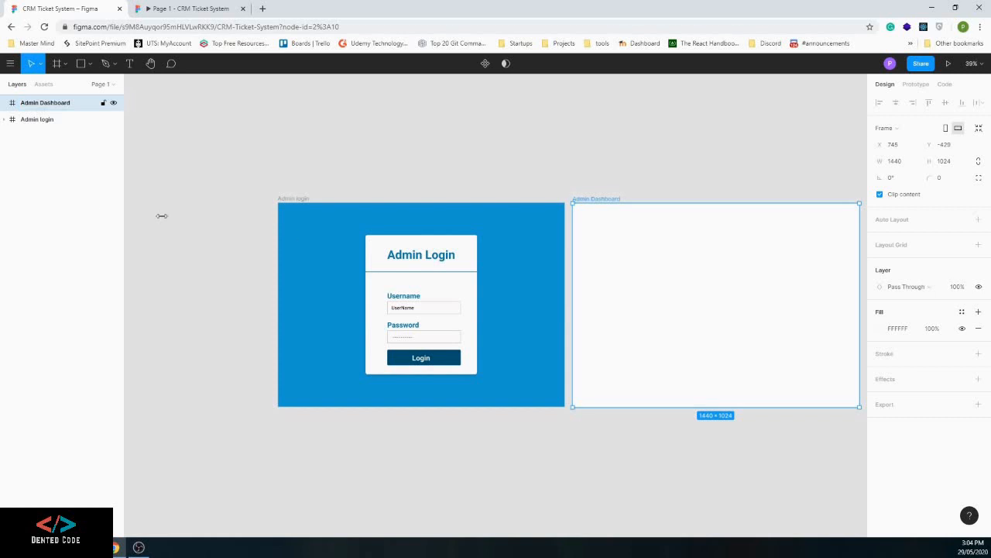
Draw a full-width rectangle of about 1440 × 126 along the upper edge of the Admin Dashboard frame and fill it with Blue - 1
{"action": "left_click", "coordinate": [150, 63]}
{"action": "left_click_drag", "start_coordinate": [388, 218], "coordinate": [353, 157]}
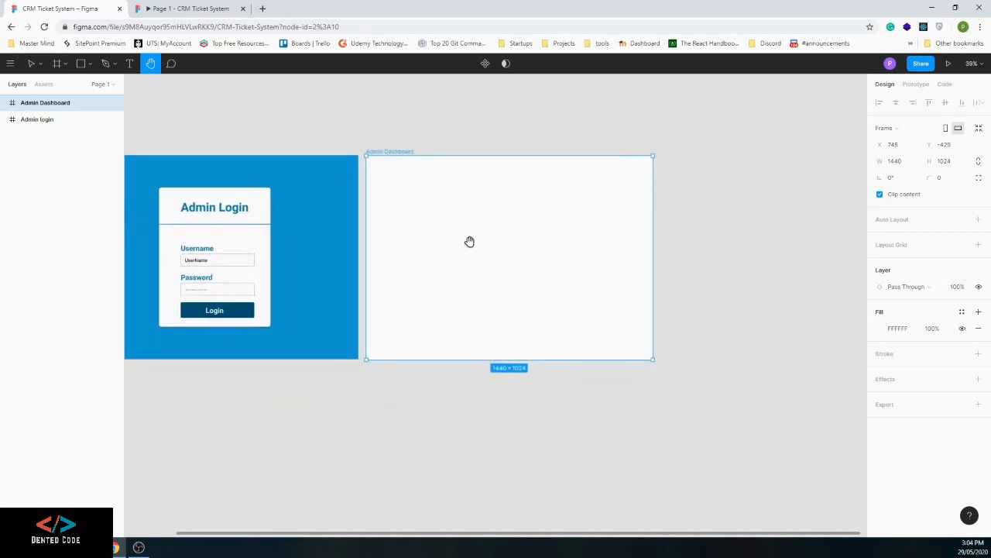
{"action": "scroll", "coordinate": [469, 242], "scroll_direction": "up", "scroll_amount": 2}
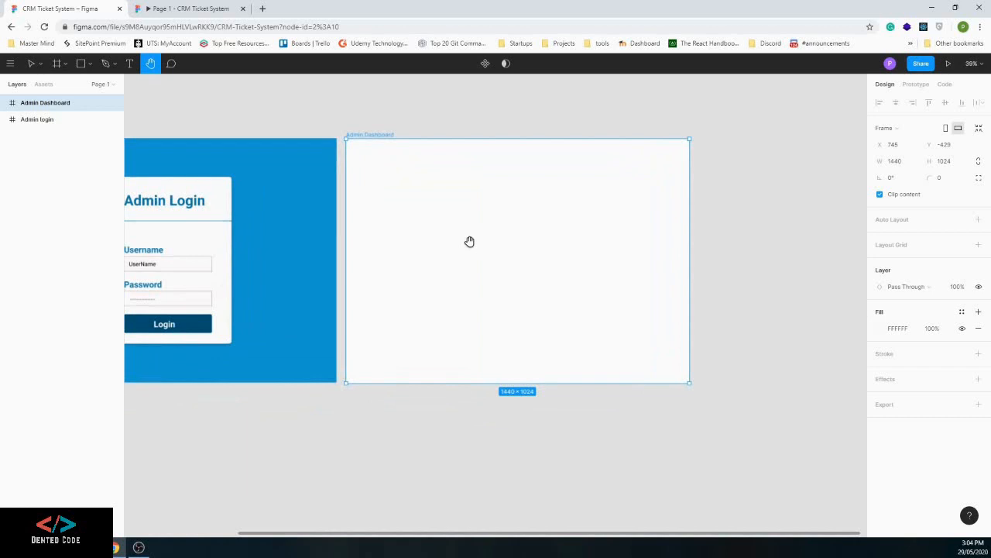
{"action": "scroll", "coordinate": [469, 242], "scroll_direction": "up", "scroll_amount": 1}
{"action": "scroll", "coordinate": [469, 242], "scroll_direction": "up", "scroll_amount": 1}
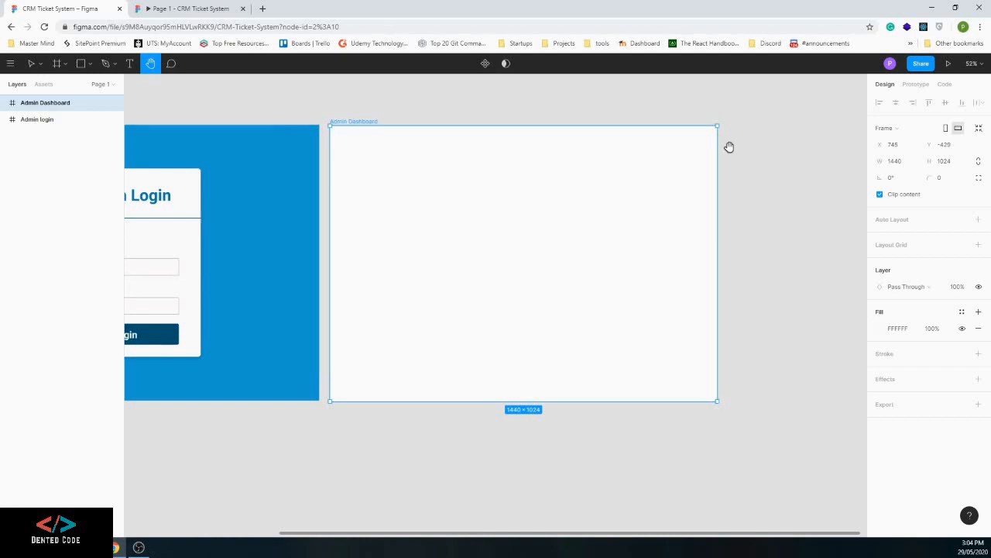
{"action": "key", "text": "r"}
{"action": "left_click_drag", "start_coordinate": [329, 126], "coordinate": [717, 160]}
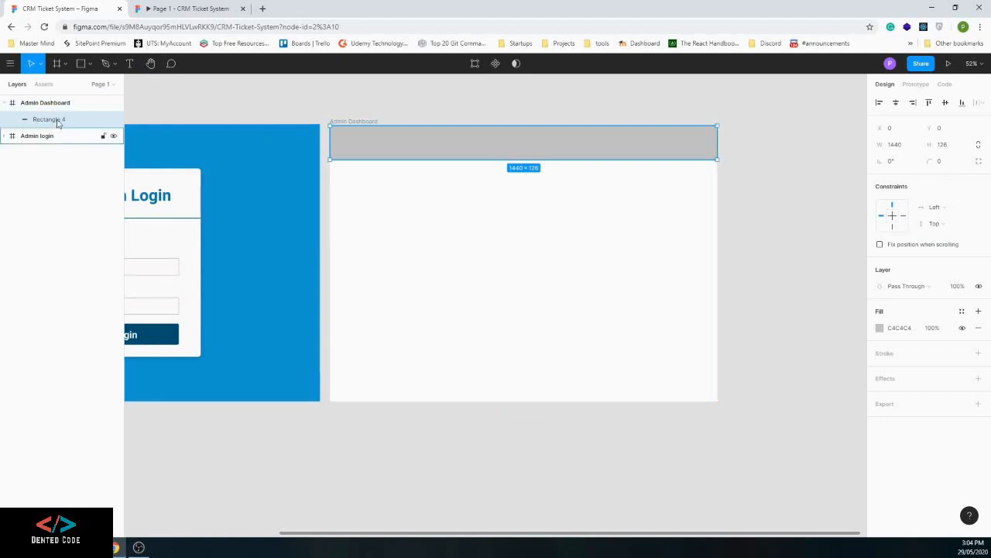
{"action": "left_click", "coordinate": [962, 311]}
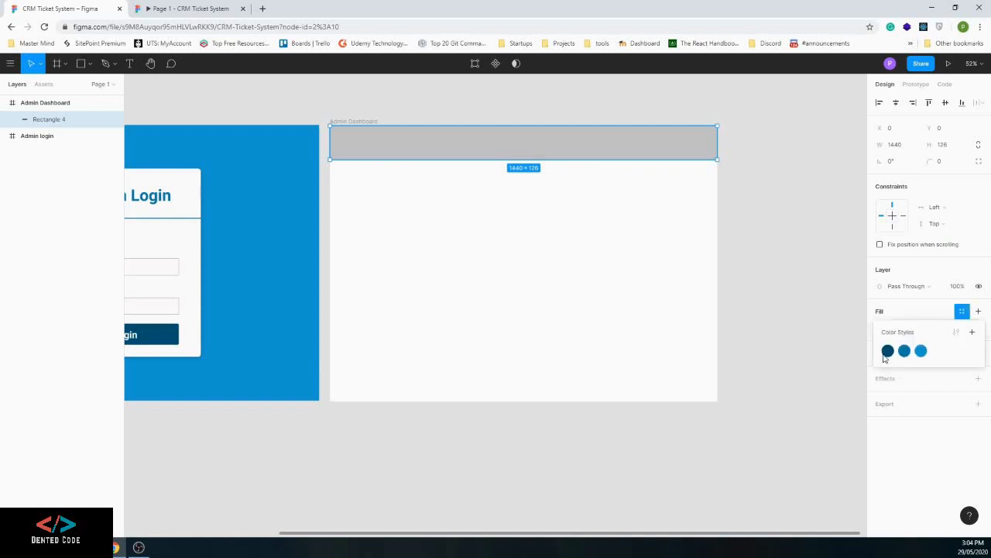
{"action": "left_click", "coordinate": [889, 351]}
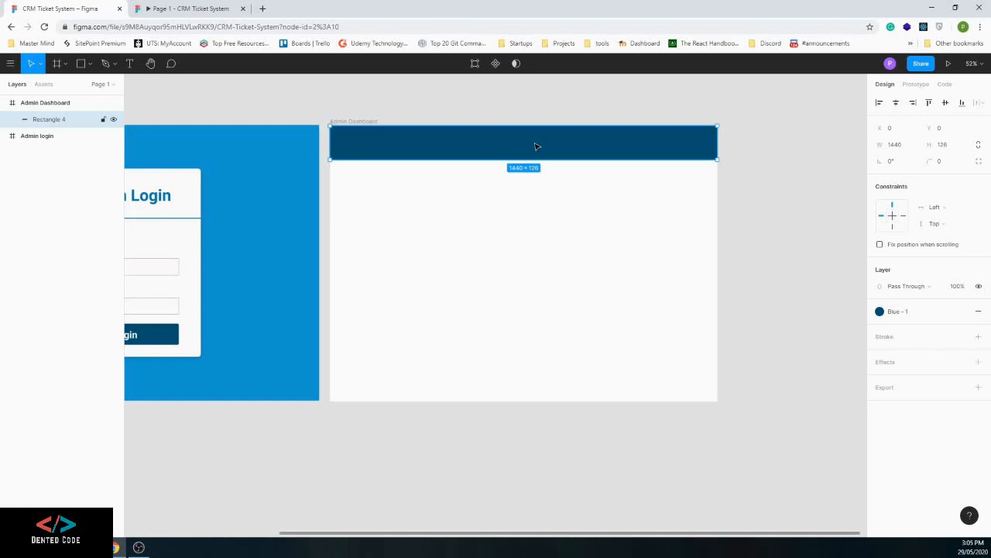
Group the dark blue header rectangle and name the group "Top Navbar"
{"action": "key", "text": "ctrl+g"}
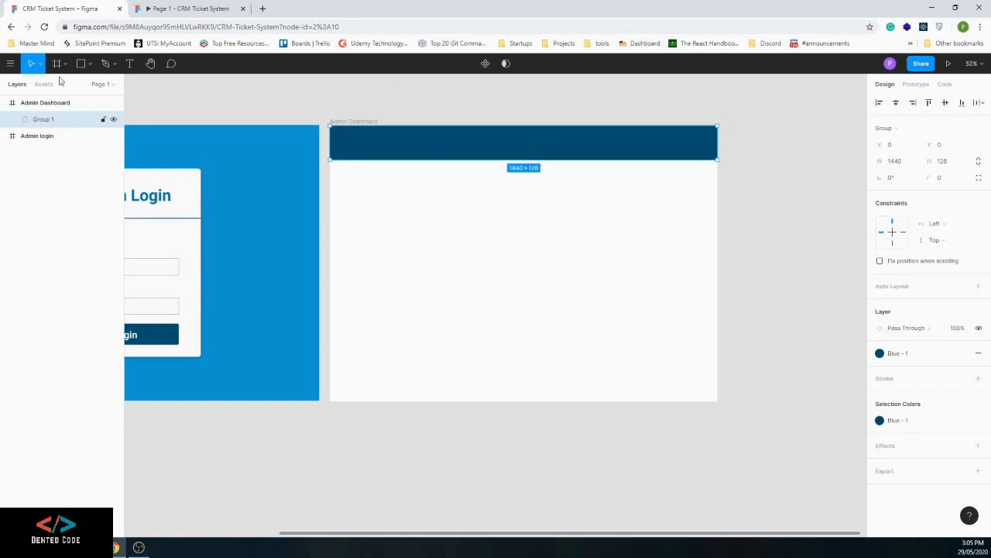
{"action": "right_click", "coordinate": [38, 123]}
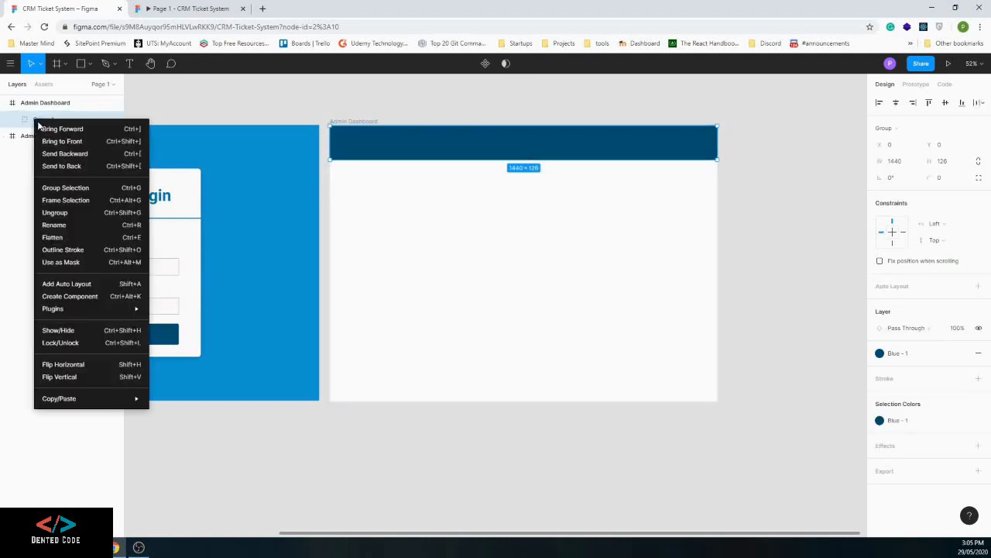
{"action": "left_click", "coordinate": [60, 229]}
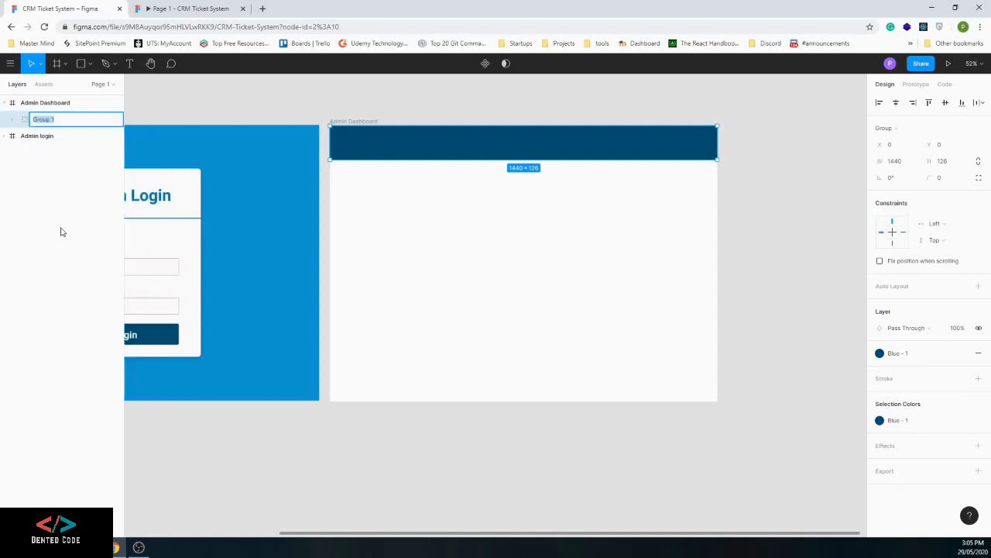
{"action": "type", "text": "Top navbar"}
{"action": "key", "text": "Left"}
{"action": "key", "text": "Left"}
{"action": "key", "text": "Left"}
{"action": "key", "text": "BackSpace"}
{"action": "type", "text": "N"}
{"action": "key", "text": "Return"}
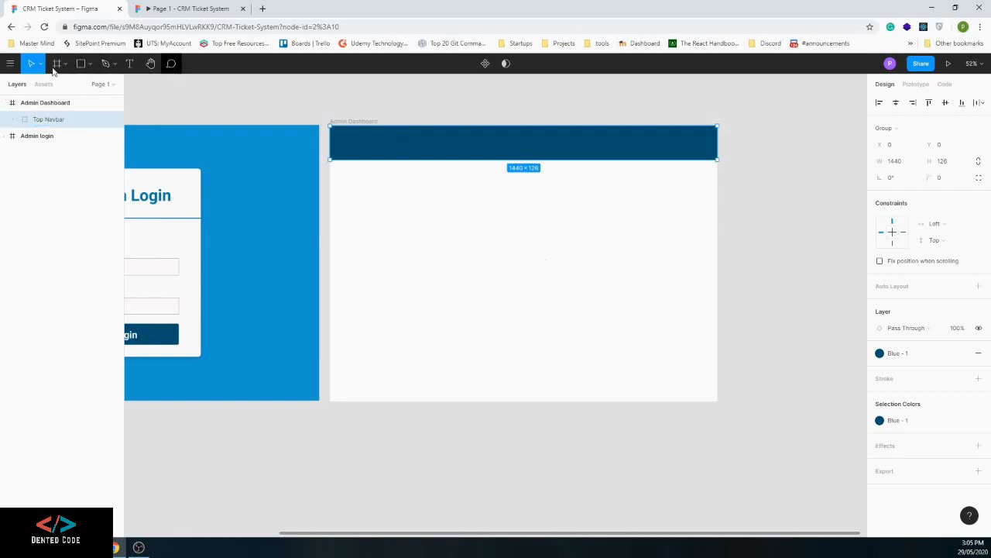
Draw an ellipse on the empty canvas beside the Admin Dashboard frame and set its size to 100 × 100
{"action": "left_click", "coordinate": [89, 64]}
{"action": "left_click", "coordinate": [54, 131]}
{"action": "left_click_drag", "start_coordinate": [759, 159], "coordinate": [791, 185]}
{"action": "left_click", "coordinate": [893, 144]}
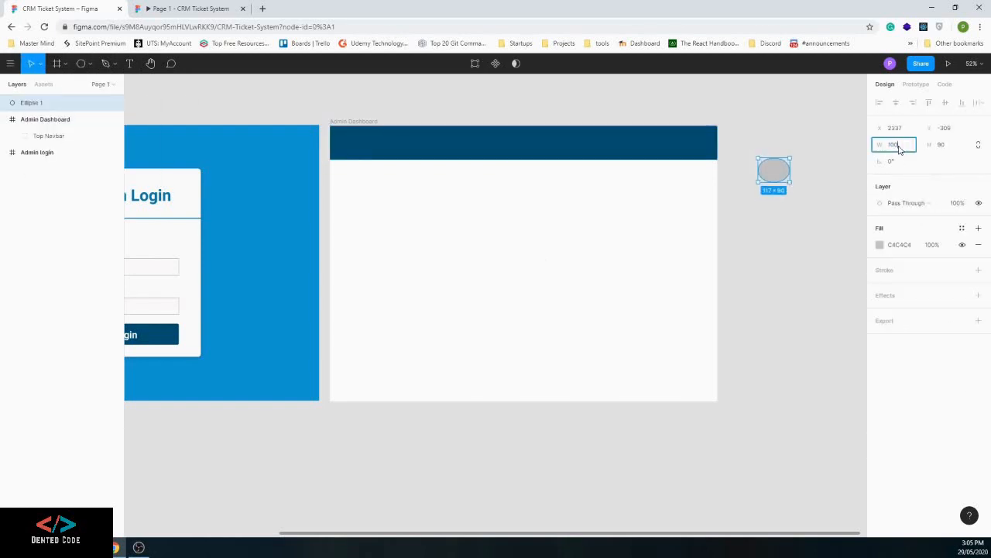
{"action": "type", "text": "100"}
{"action": "key", "text": "Tab"}
{"action": "type", "text": "100"}
{"action": "key", "text": "Return"}
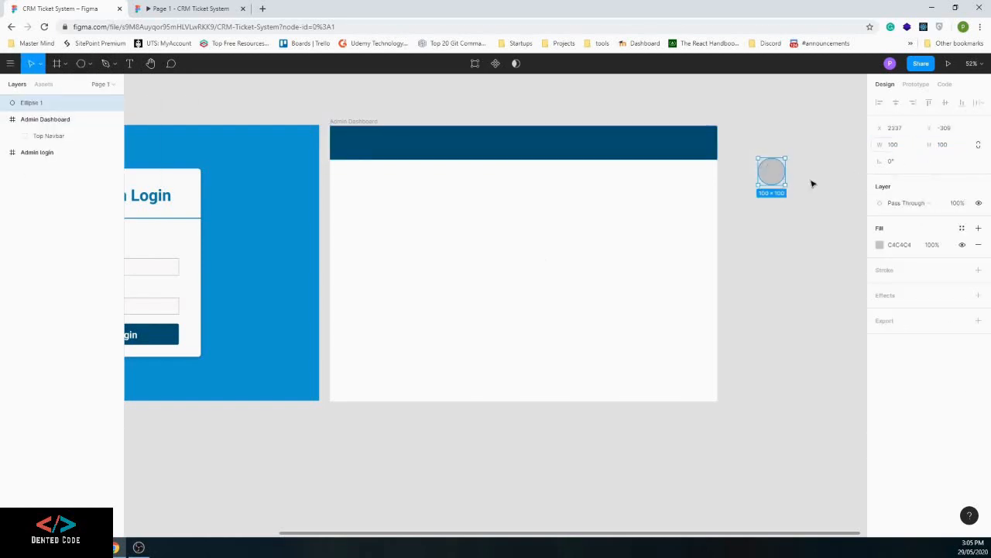
Give the circle a White fill style and a Blue - 1 stroke
{"action": "left_click", "coordinate": [978, 270]}
{"action": "left_click", "coordinate": [880, 244]}
{"action": "left_click", "coordinate": [962, 227]}
{"action": "key", "text": "Escape"}
{"action": "key", "text": "Escape"}
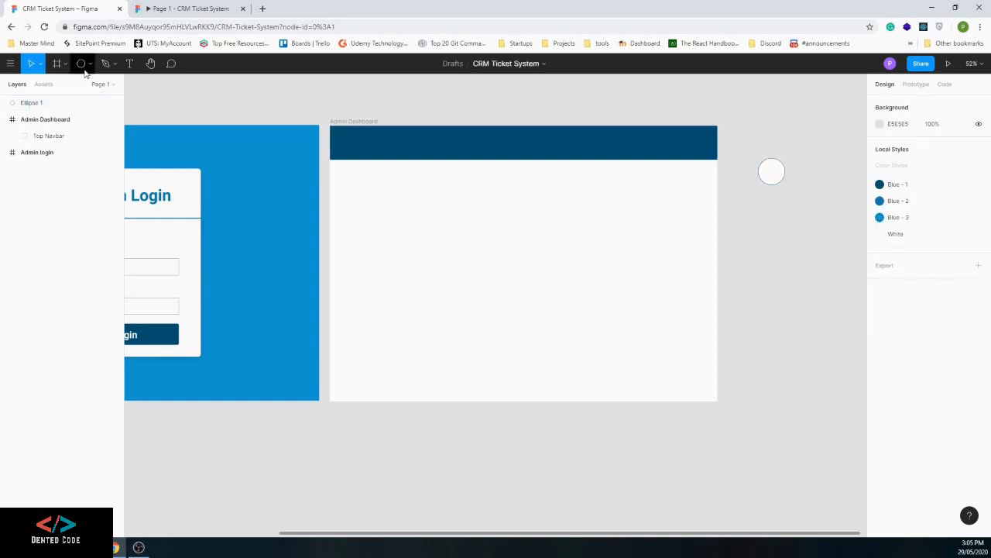
Add the text "CRM" over the circle and set its font size to 25
{"action": "key", "text": "t"}
{"action": "left_click", "coordinate": [768, 170]}
{"action": "type", "text": "CRM"}
{"action": "key", "text": "ctrl+a"}
{"action": "left_click", "coordinate": [942, 261]}
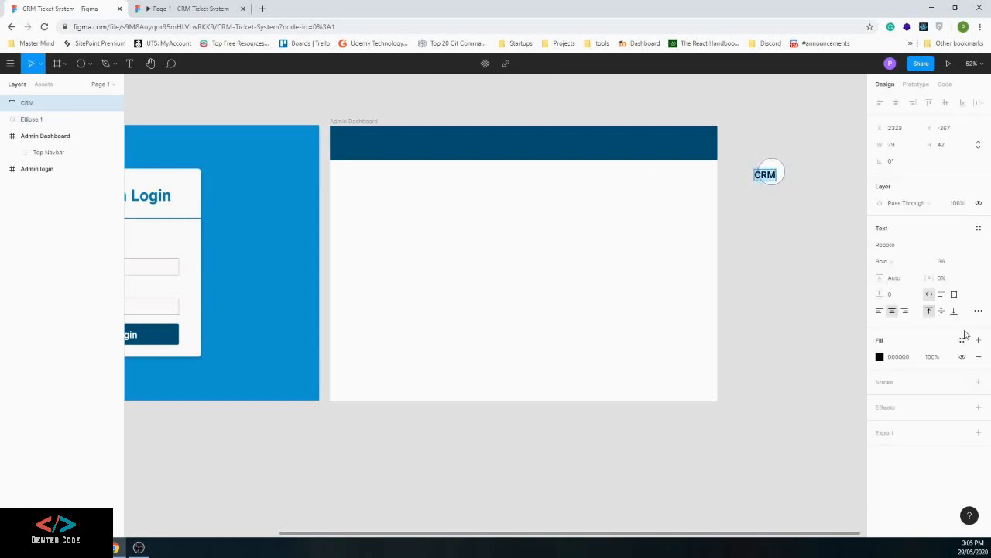
{"action": "type", "text": "30"}
{"action": "key", "text": "Return"}
{"action": "type", "text": "25"}
{"action": "key", "text": "Return"}
{"action": "key", "text": "Escape"}
Apply the Blue - 1 color style to the CRM text and center it in the circle
{"action": "left_click", "coordinate": [962, 340]}
{"action": "left_click", "coordinate": [885, 379]}
{"action": "left_click", "coordinate": [783, 204]}
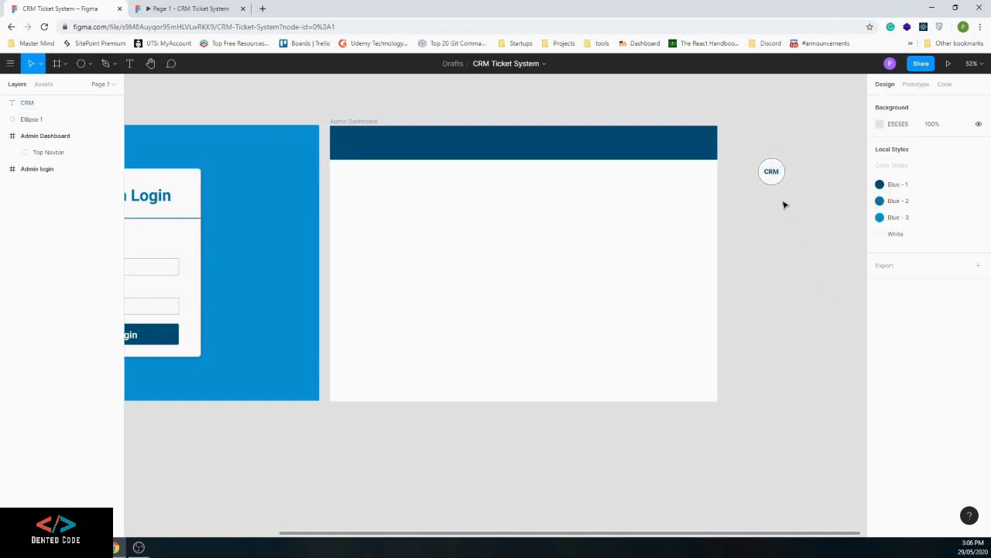
Group the circle with the CRM text and name the group "Logo"
{"action": "left_click_drag", "start_coordinate": [783, 204], "coordinate": [770, 169]}
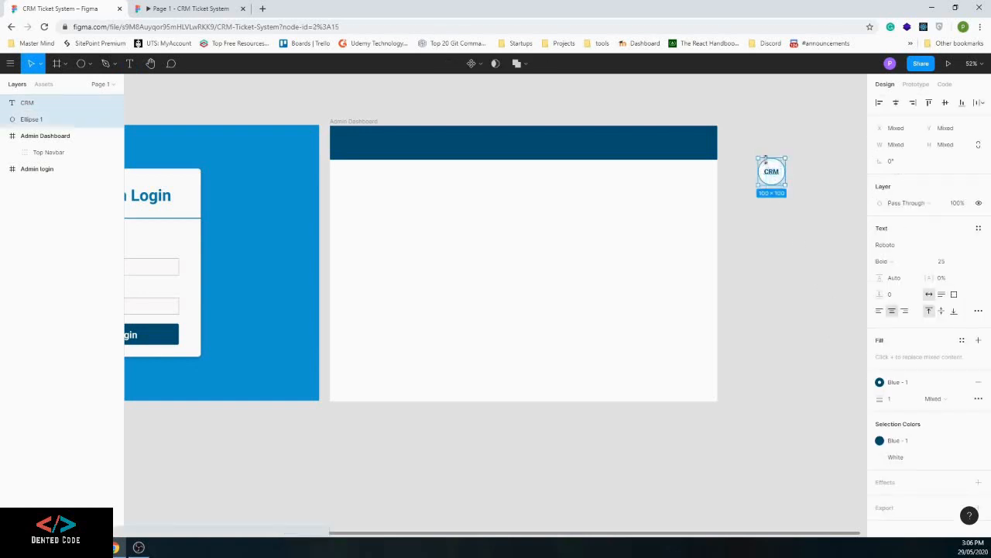
{"action": "key", "text": "ctrl+g"}
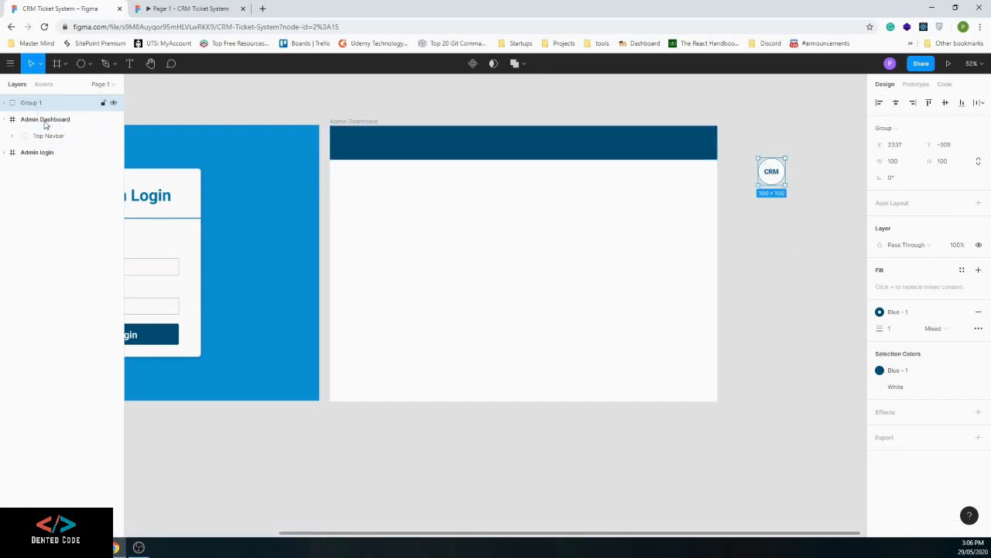
{"action": "right_click", "coordinate": [42, 103]}
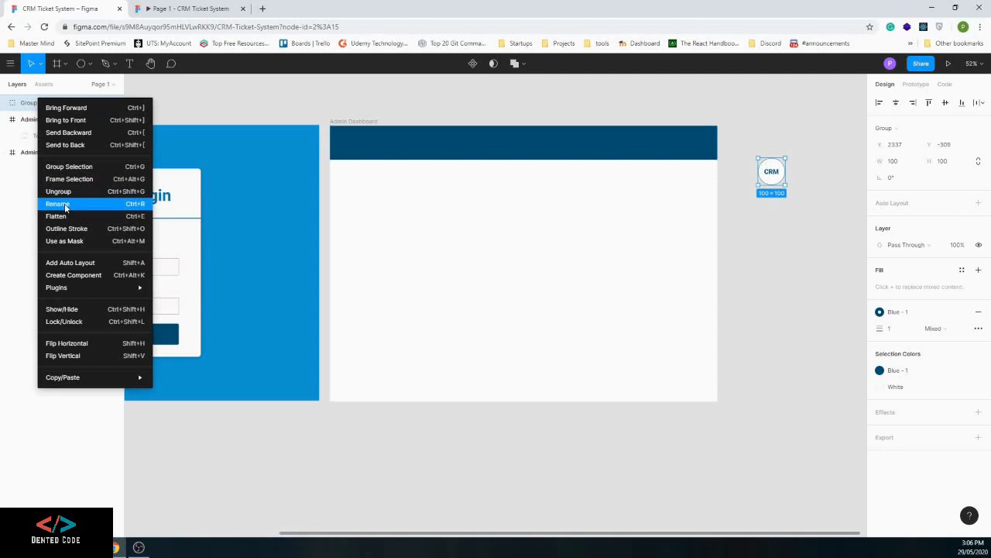
{"action": "left_click", "coordinate": [65, 204]}
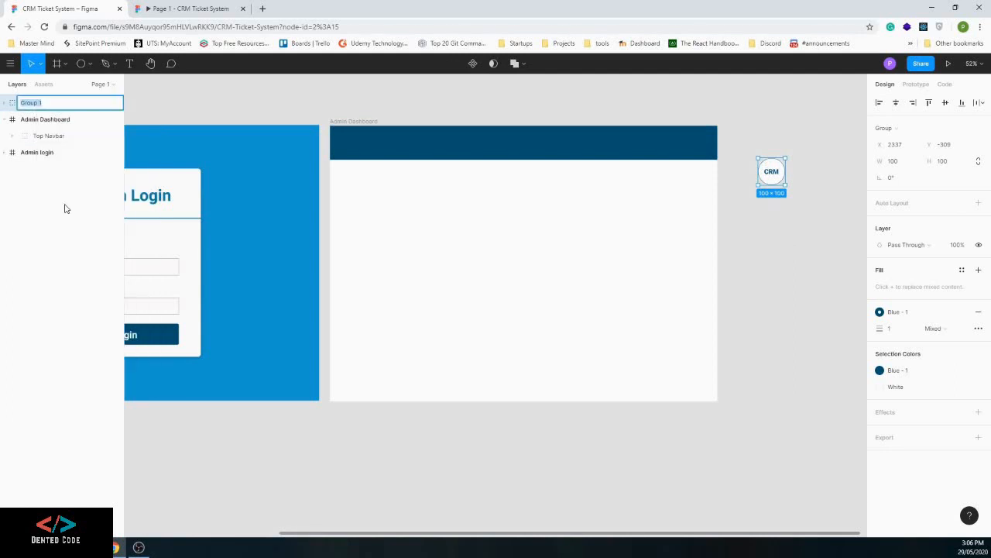
{"action": "type", "text": "Logo"}
{"action": "key", "text": "Return"}
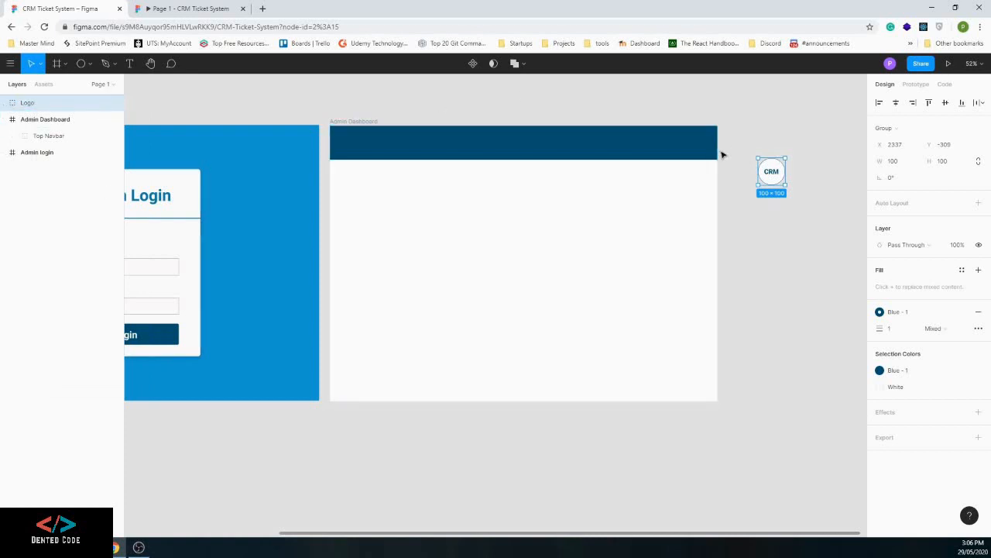
Add a 1x PNG export setting to the Logo group and show its export preview
{"action": "left_click", "coordinate": [978, 437]}
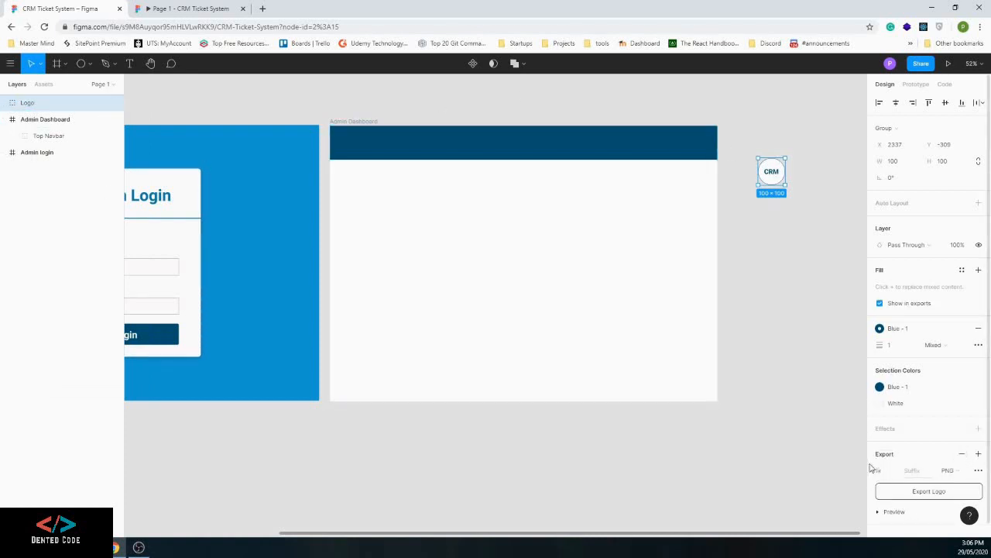
{"action": "scroll", "coordinate": [875, 480], "scroll_direction": "down", "scroll_amount": 1}
{"action": "left_click", "coordinate": [879, 498]}
{"action": "scroll", "coordinate": [931, 443], "scroll_direction": "down", "scroll_amount": 2}
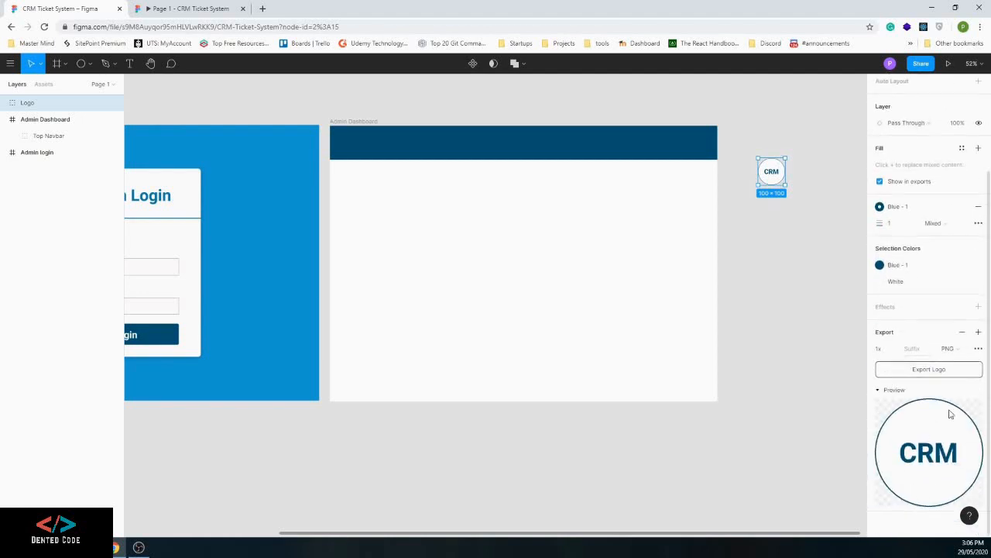
Check the export format options for the Logo group, then add a 1x PNG export setting to the page
{"action": "left_click", "coordinate": [957, 348]}
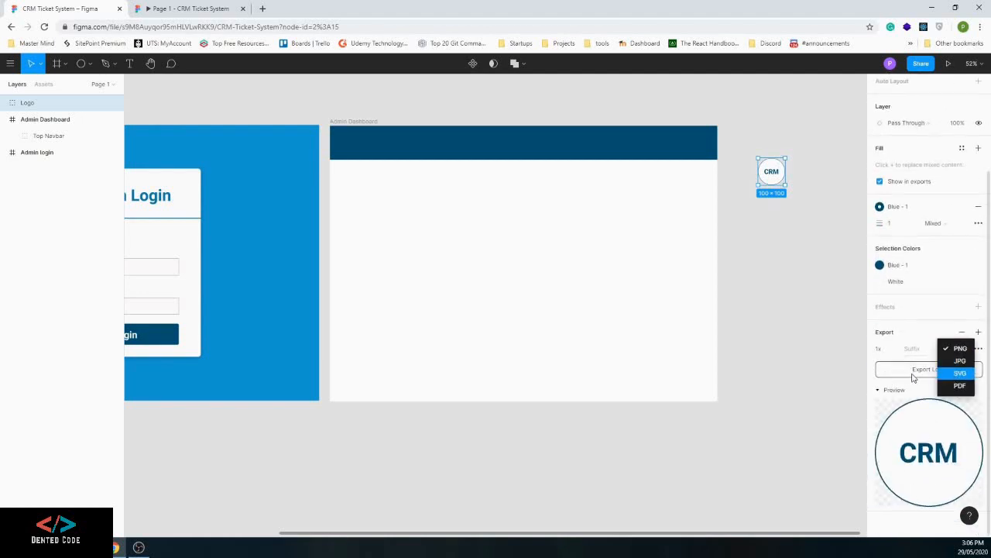
{"action": "left_click", "coordinate": [848, 382]}
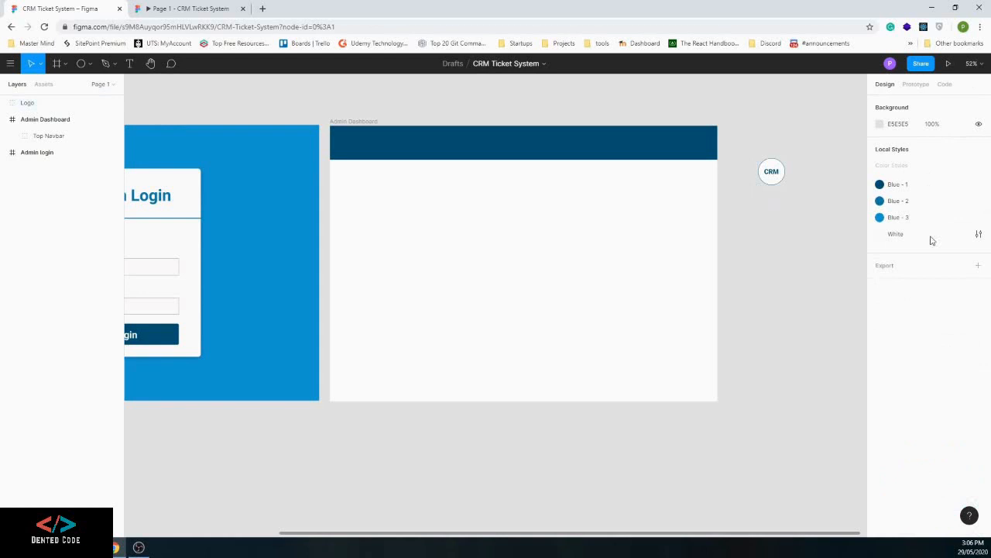
{"action": "left_click", "coordinate": [978, 265]}
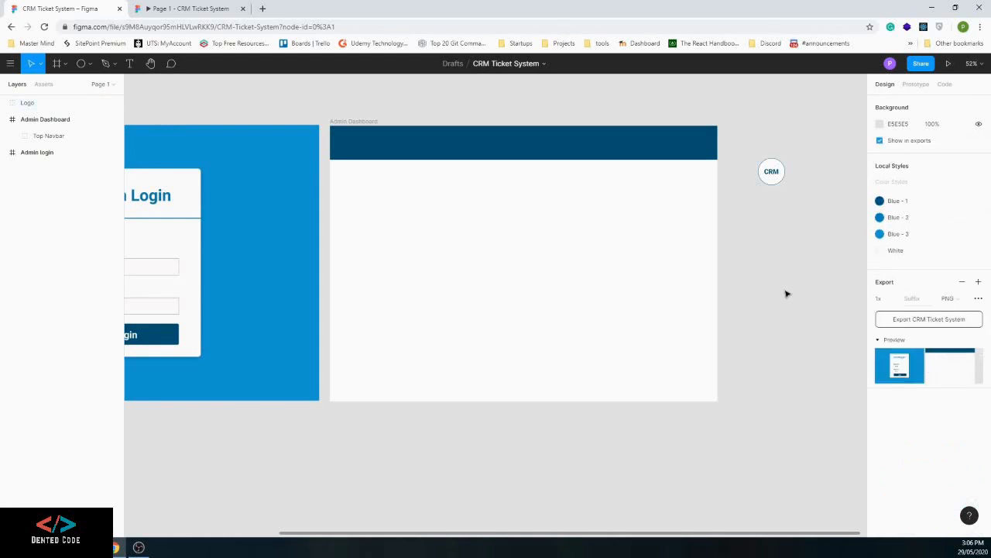
Move the Logo group onto the left end of the Admin Dashboard's top navbar
{"action": "left_click_drag", "start_coordinate": [759, 175], "coordinate": [364, 146]}
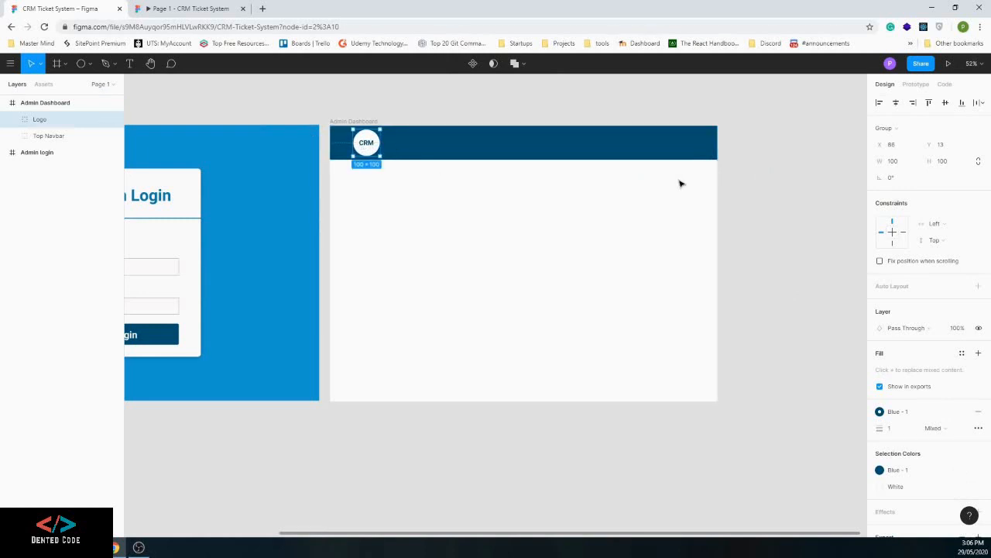
{"action": "left_click", "coordinate": [800, 311]}
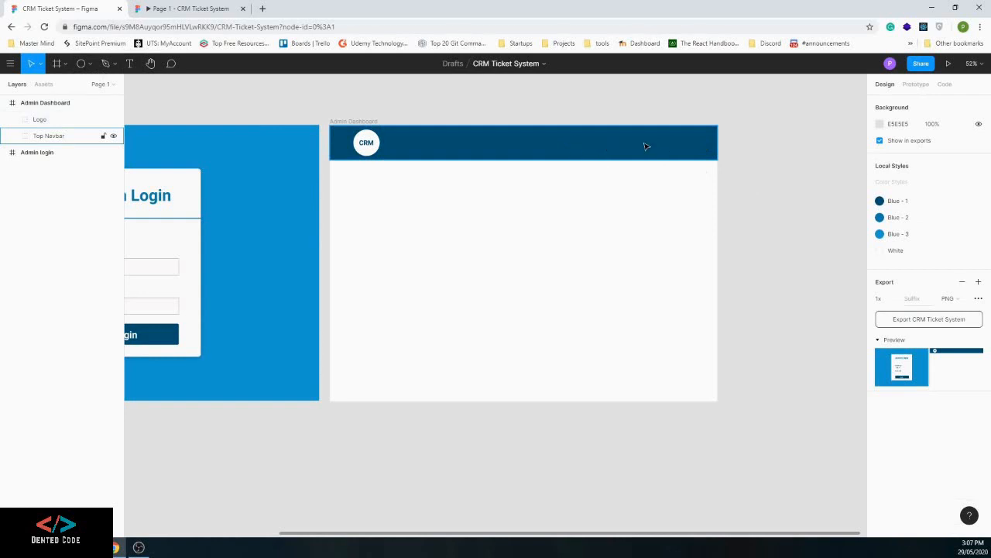
Add the text "Dashboard" in the middle of the top navbar
{"action": "left_click", "coordinate": [128, 63]}
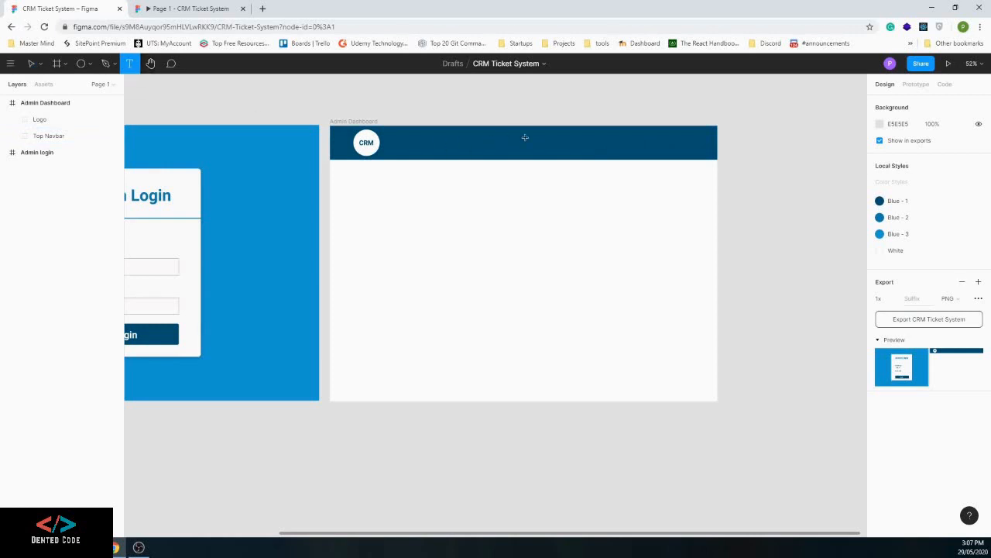
{"action": "left_click", "coordinate": [528, 141]}
{"action": "type", "text": "Dashboard"}
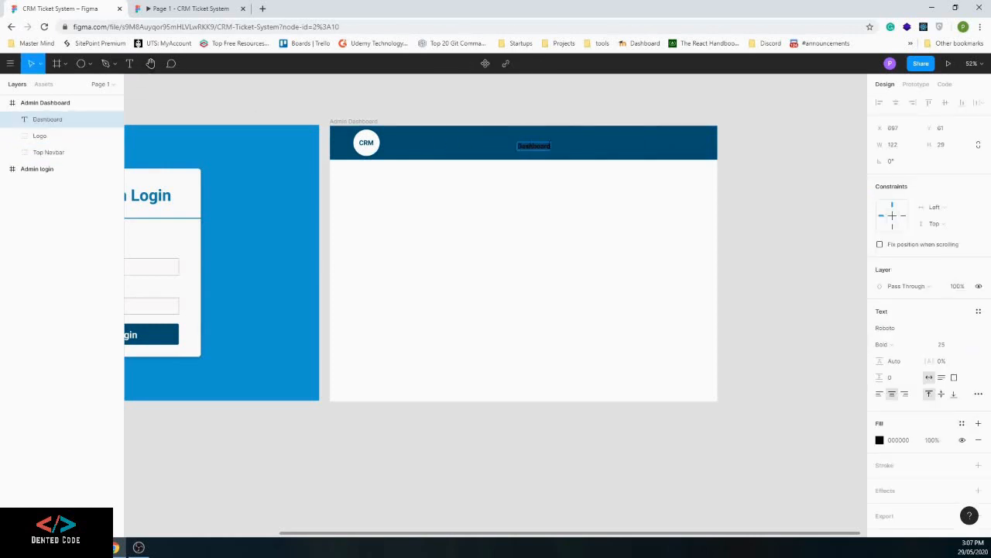
{"action": "key", "text": "Escape"}
Duplicate the Dashboard text along the navbar and change the copies to "Client", "Ticket" and "Logout"
{"action": "left_click_drag", "start_coordinate": [536, 148], "coordinate": [666, 146]}
{"action": "double_click", "coordinate": [577, 147]}
{"action": "type", "text": "Clients"}
{"action": "key", "text": "Escape"}
{"action": "double_click", "coordinate": [614, 149]}
{"action": "type", "text": "Ticket"}
{"action": "key", "text": "Escape"}
{"action": "double_click", "coordinate": [573, 148]}
{"action": "type", "text": "Client"}
{"action": "key", "text": "Escape"}
{"action": "left_click", "coordinate": [609, 149]}
{"action": "double_click", "coordinate": [658, 146]}
{"action": "type", "text": "Logout"}
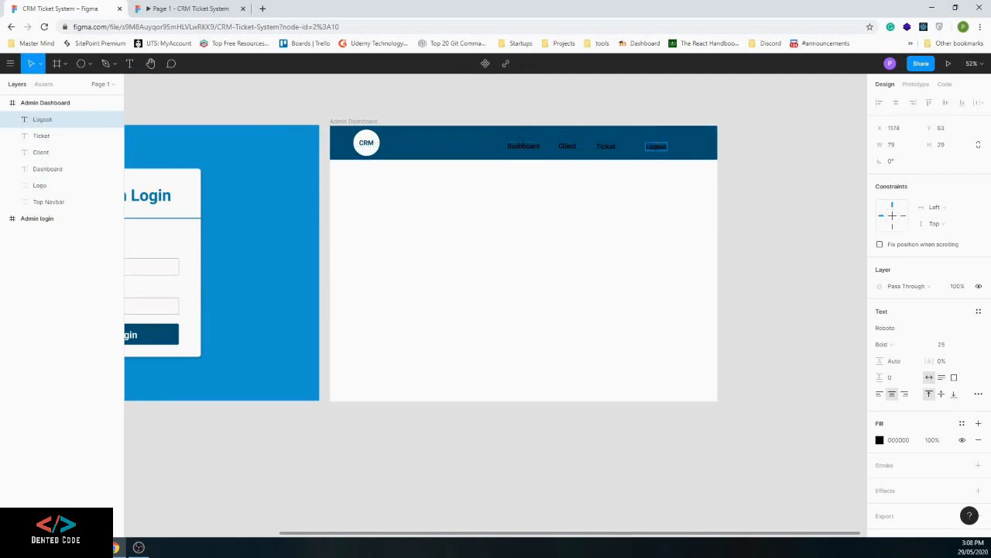
Align the four navbar links on their vertical centers and move them together towards the navbar's right end
{"action": "left_click", "coordinate": [524, 147]}
{"action": "left_click", "coordinate": [568, 147], "text": "shift"}
{"action": "left_click", "coordinate": [606, 148], "text": "shift"}
{"action": "left_click", "coordinate": [657, 147], "text": "shift"}
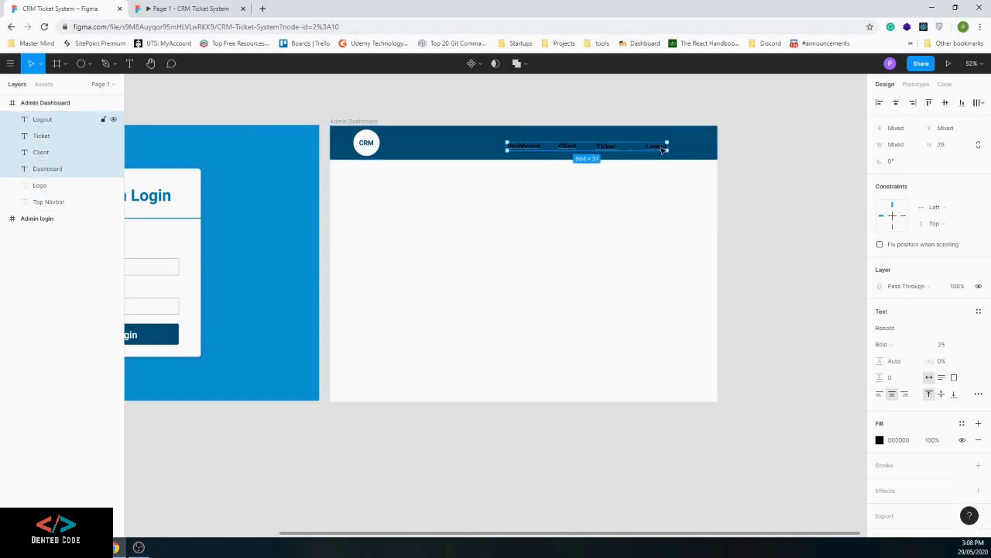
{"action": "left_click", "coordinate": [945, 103]}
{"action": "left_click_drag", "start_coordinate": [652, 148], "coordinate": [677, 144]}
{"action": "left_click", "coordinate": [557, 147]}
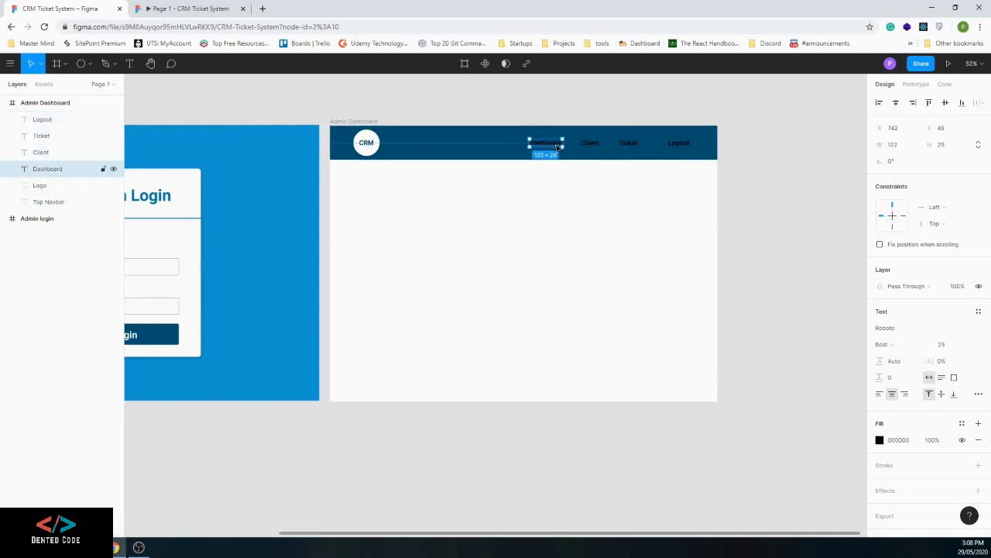
{"action": "left_click", "coordinate": [679, 145], "text": "shift"}
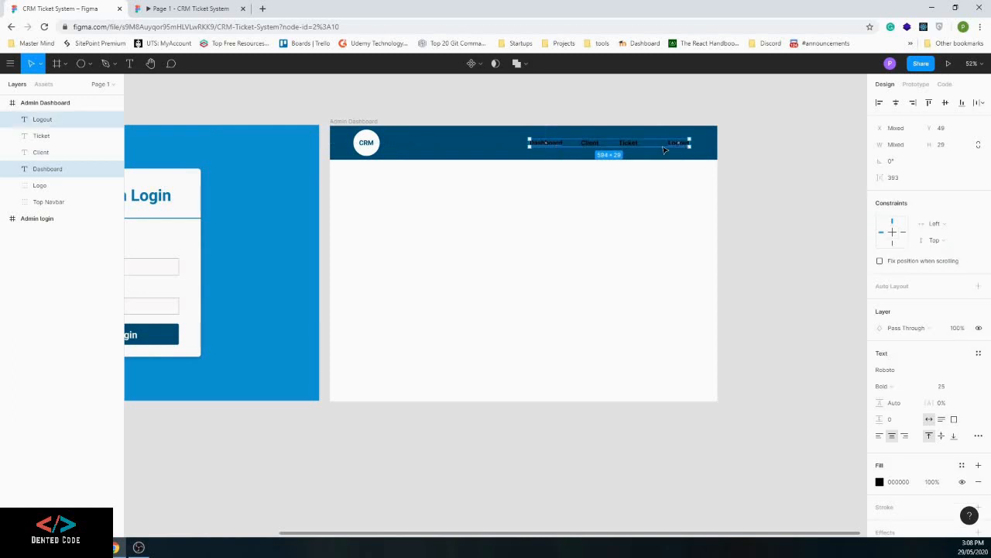
{"action": "left_click", "coordinate": [657, 220]}
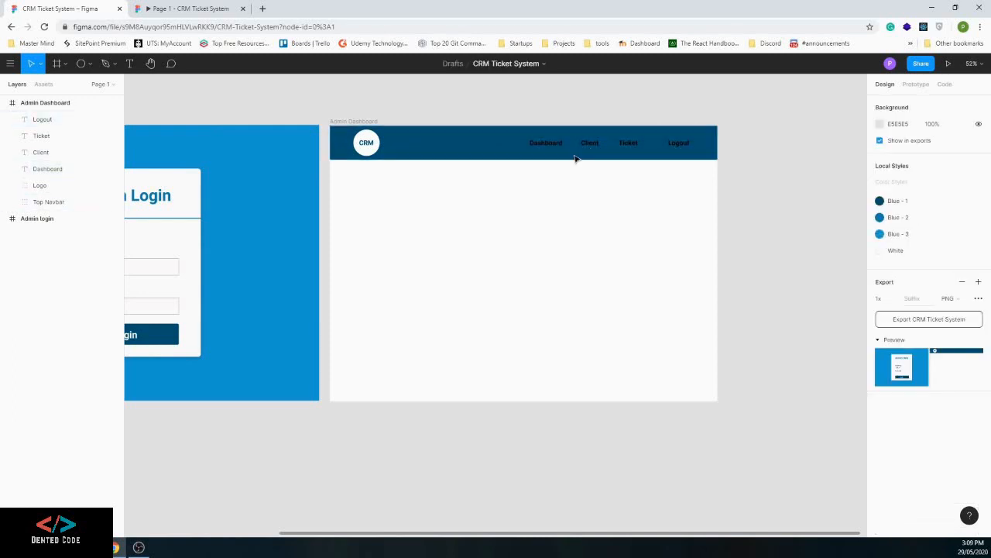
Apply the White color style to the Dashboard, Client, Ticket and Logout texts
{"action": "left_click", "coordinate": [540, 144]}
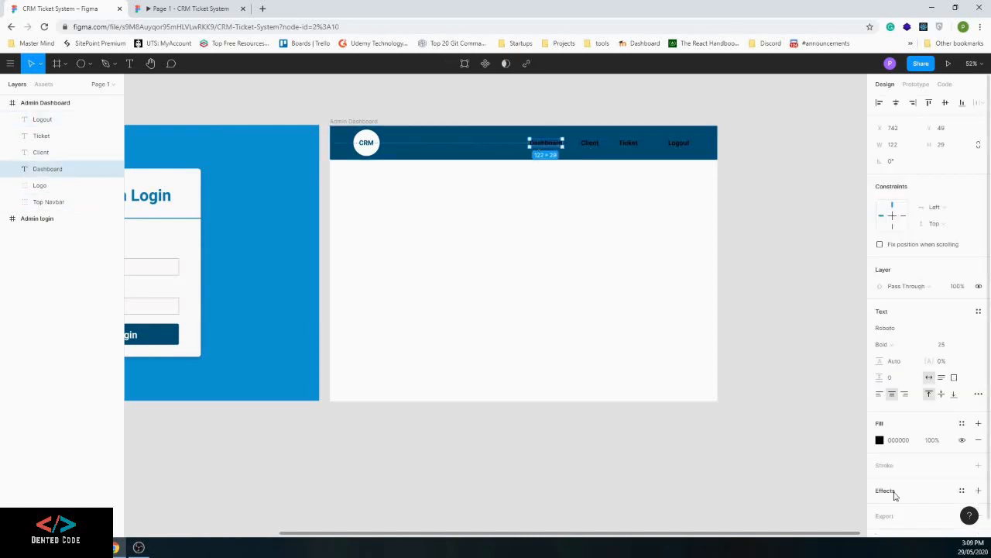
{"action": "left_click", "coordinate": [880, 440]}
{"action": "left_click", "coordinate": [778, 488]}
{"action": "left_click", "coordinate": [591, 143]}
{"action": "left_click", "coordinate": [880, 440]}
{"action": "left_click", "coordinate": [778, 489]}
{"action": "left_click", "coordinate": [628, 143]}
{"action": "left_click", "coordinate": [880, 440]}
{"action": "left_click", "coordinate": [678, 143]}
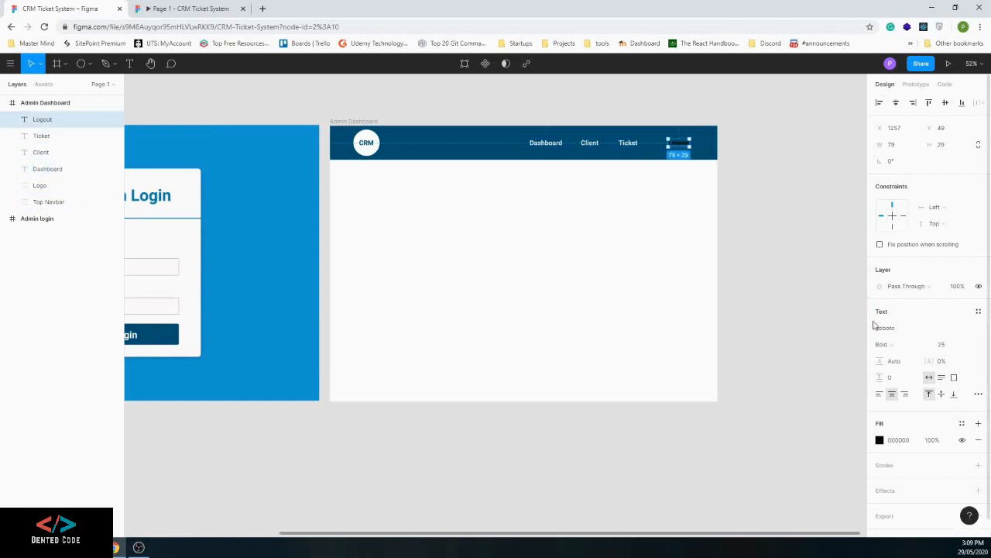
{"action": "left_click", "coordinate": [962, 424]}
{"action": "left_click", "coordinate": [778, 489]}
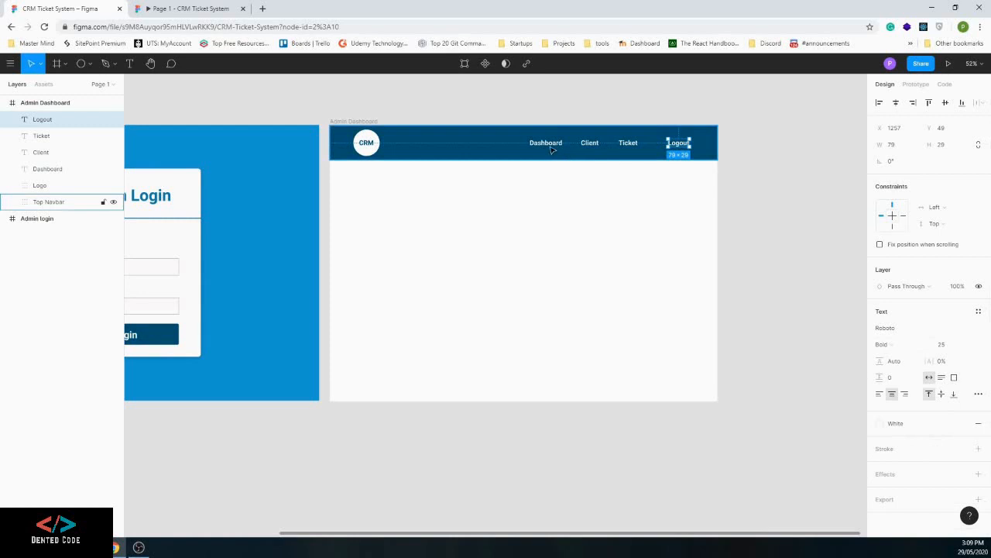
Reposition the Ticket, Client and Dashboard links so all four navbar links sit 63 px apart on the same line
{"action": "left_click", "coordinate": [631, 146]}
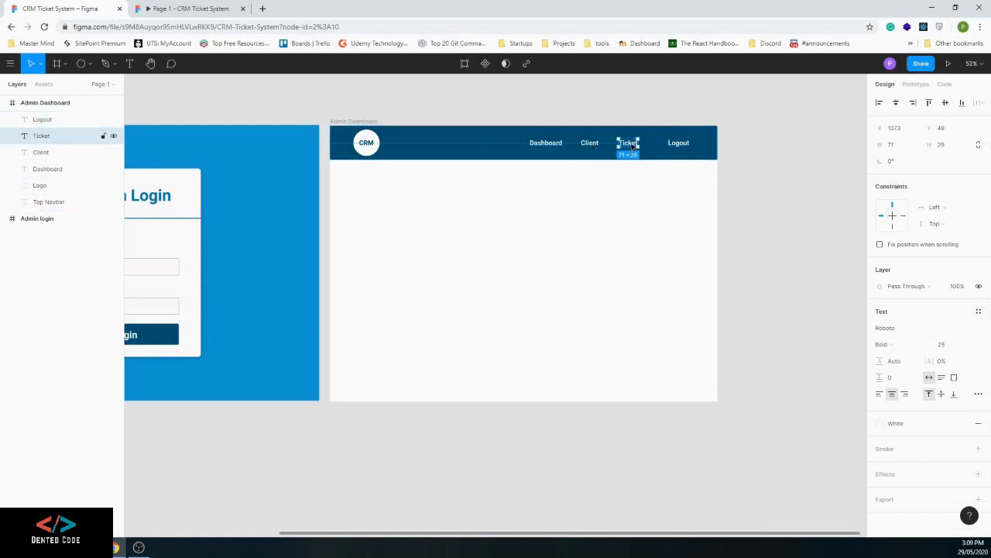
{"action": "left_click_drag", "start_coordinate": [638, 146], "coordinate": [603, 146]}
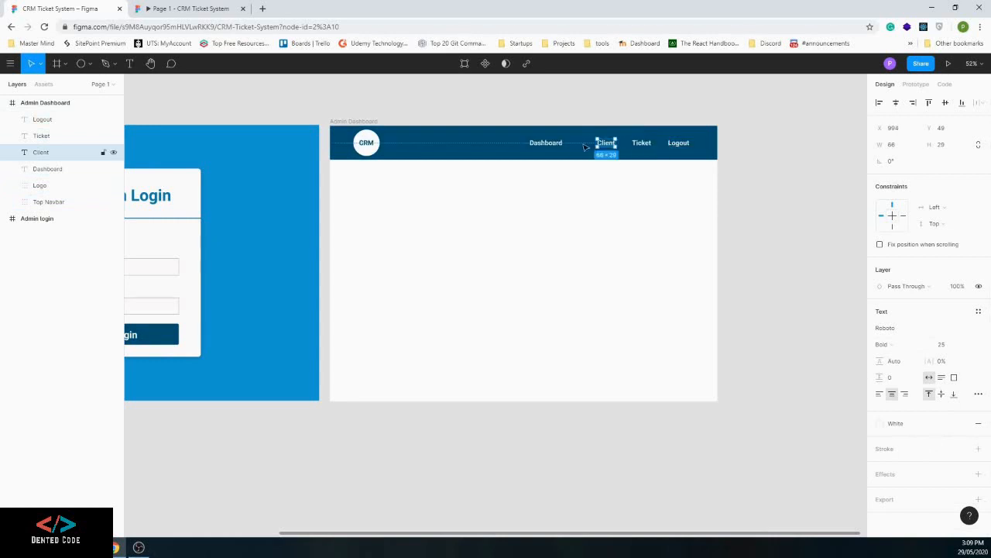
{"action": "left_click_drag", "start_coordinate": [544, 147], "coordinate": [562, 146]}
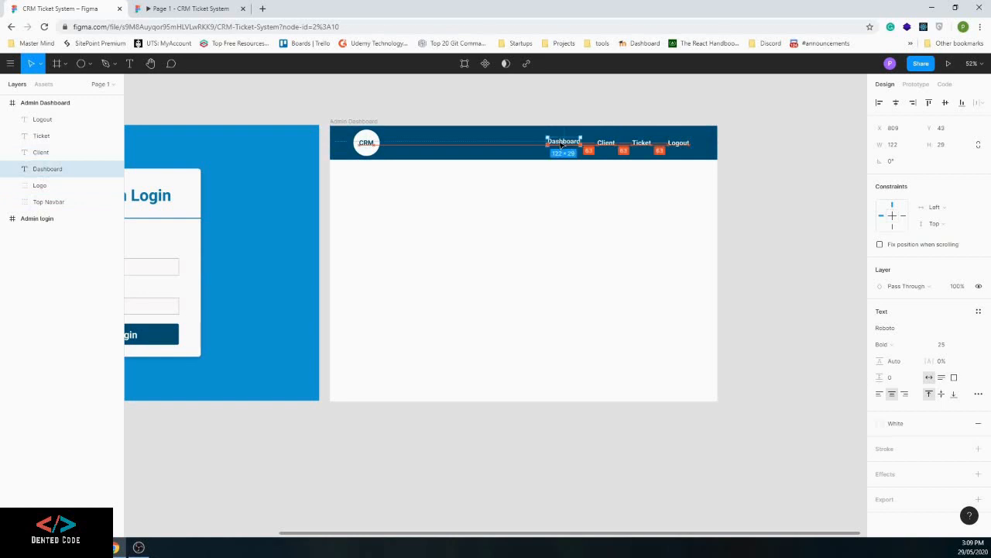
{"action": "left_click", "coordinate": [666, 219]}
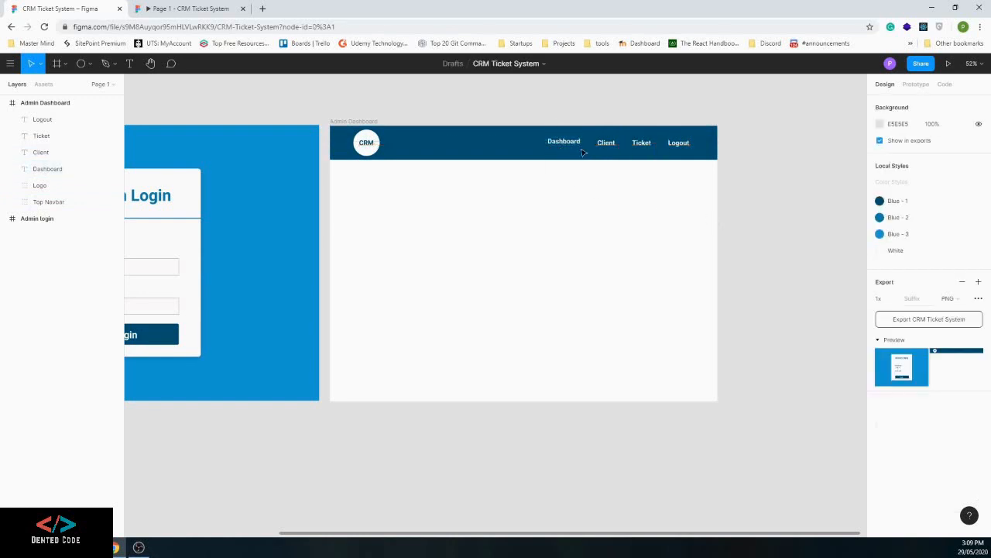
{"action": "left_click_drag", "start_coordinate": [571, 147], "coordinate": [574, 148]}
{"action": "left_click", "coordinate": [608, 224]}
Group the navbar rectangle, Logo and four link texts, and name the group "Top Nav"
{"action": "left_click_drag", "start_coordinate": [701, 172], "coordinate": [353, 144]}
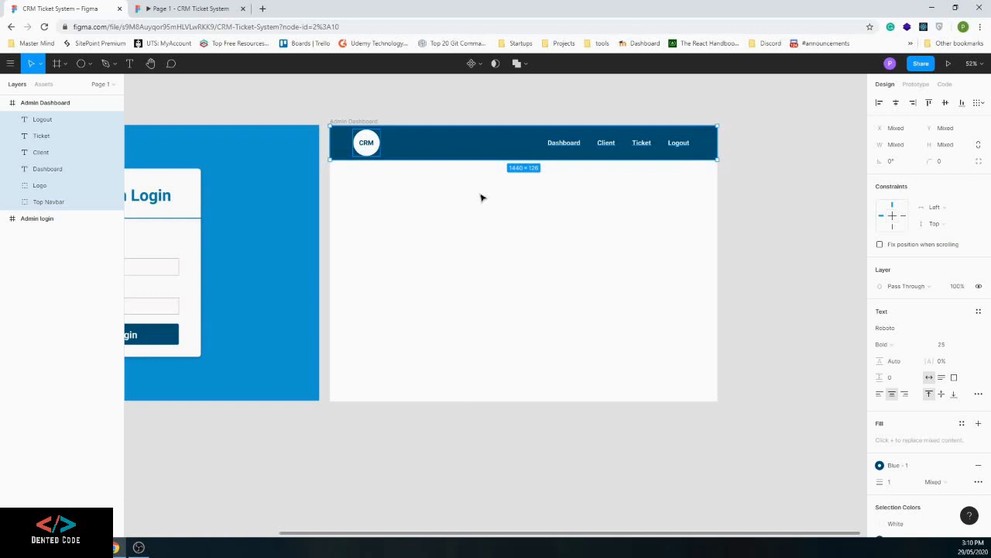
{"action": "key", "text": "ctrl+g"}
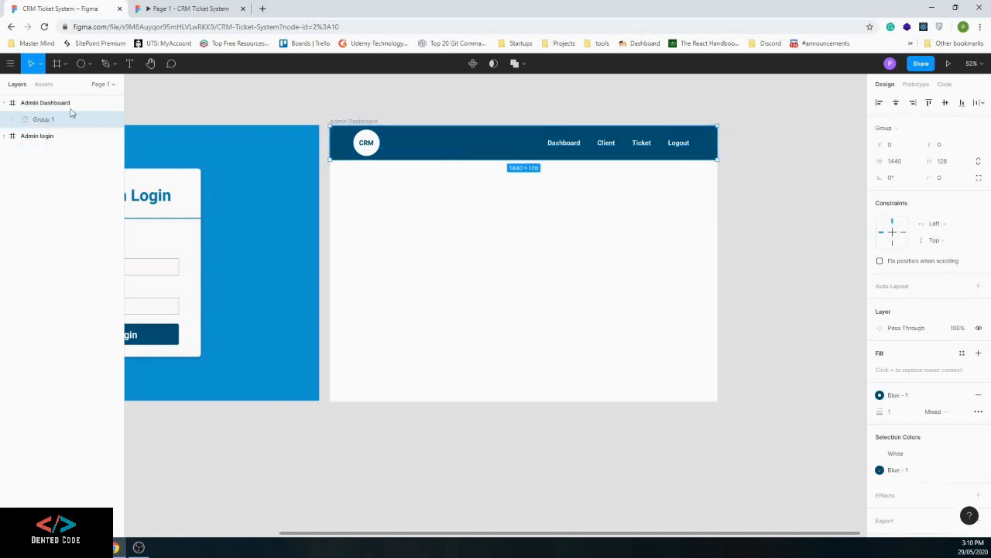
{"action": "right_click", "coordinate": [56, 121]}
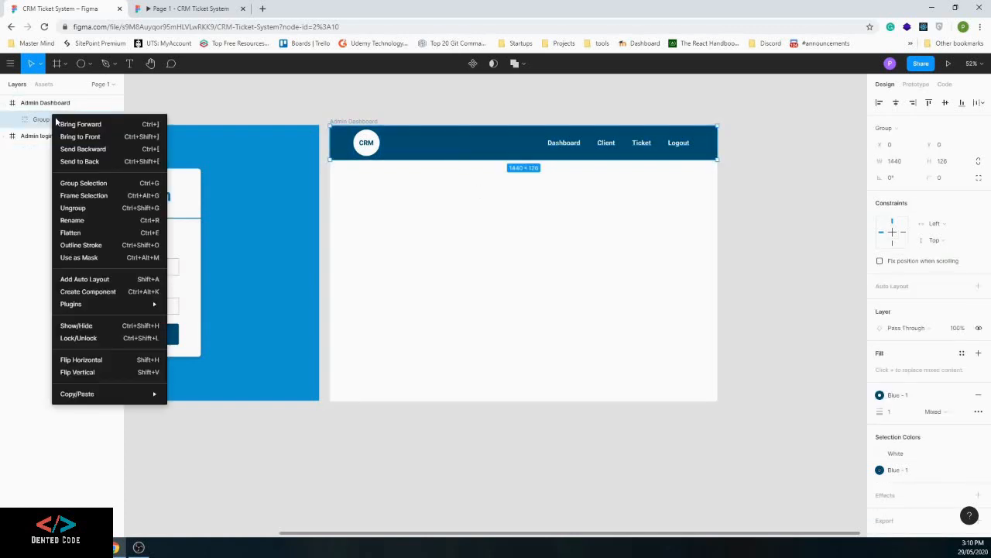
{"action": "left_click", "coordinate": [83, 220]}
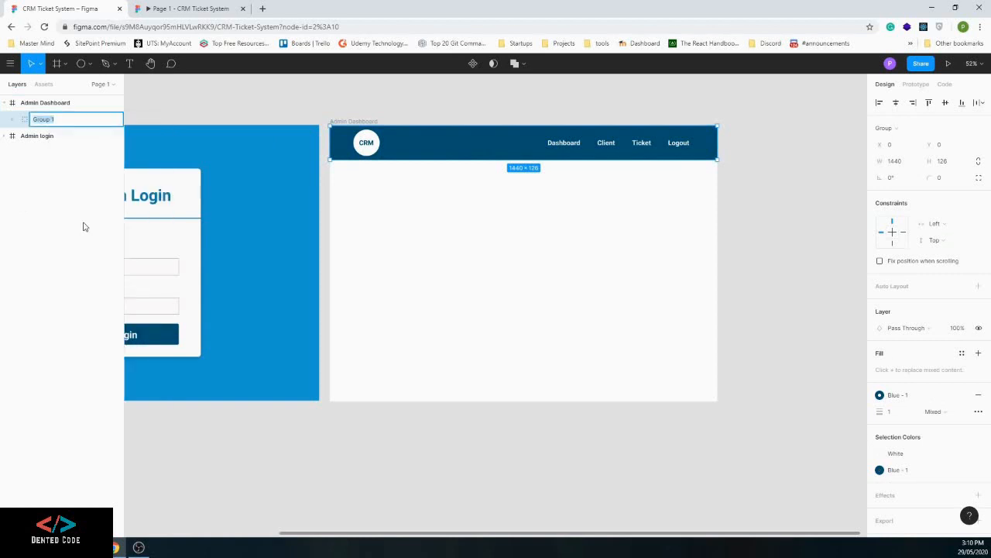
{"action": "type", "text": "Top Nav"}
{"action": "key", "text": "Return"}
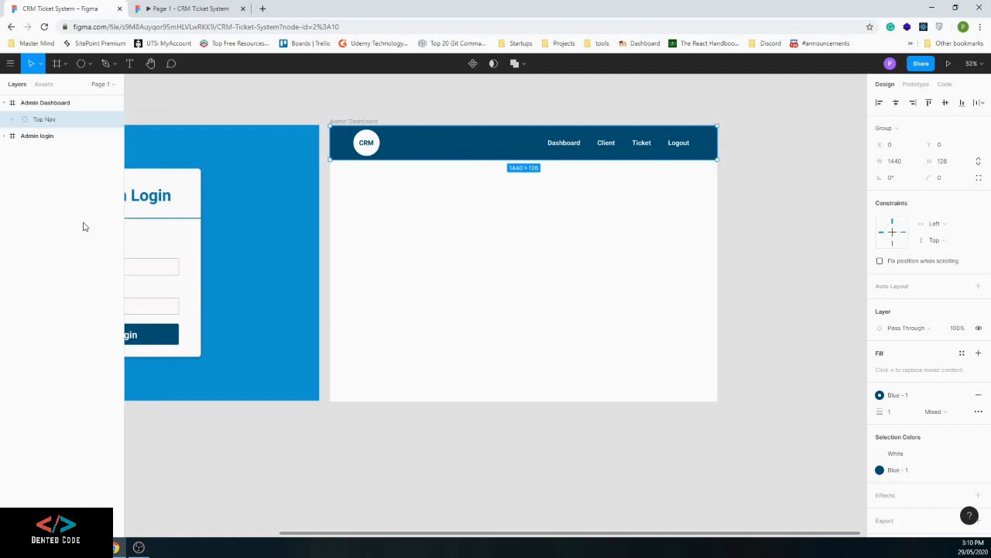
{"action": "left_click", "coordinate": [395, 284]}
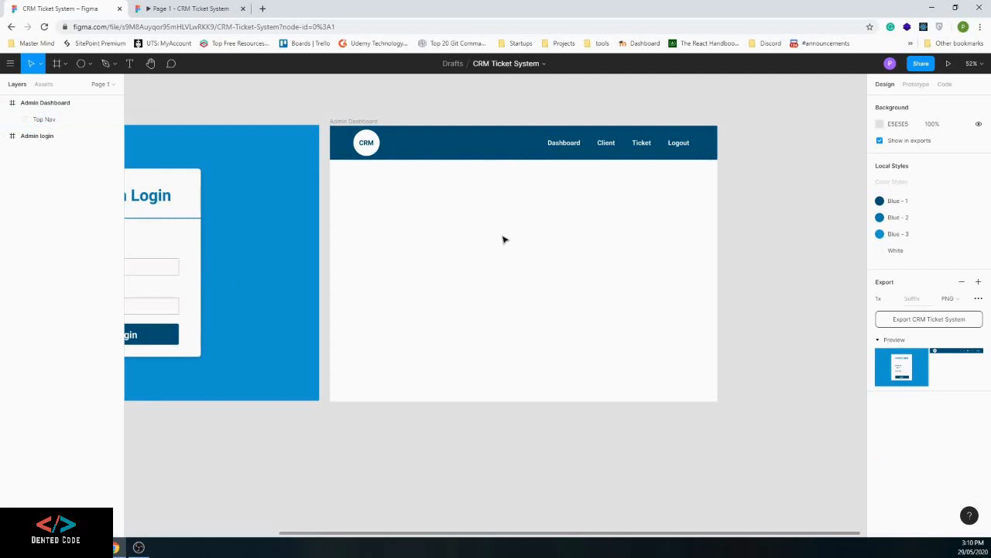
Turn the Top Nav group into a component and show it among the Admin Dashboard local components
{"action": "left_click", "coordinate": [46, 121]}
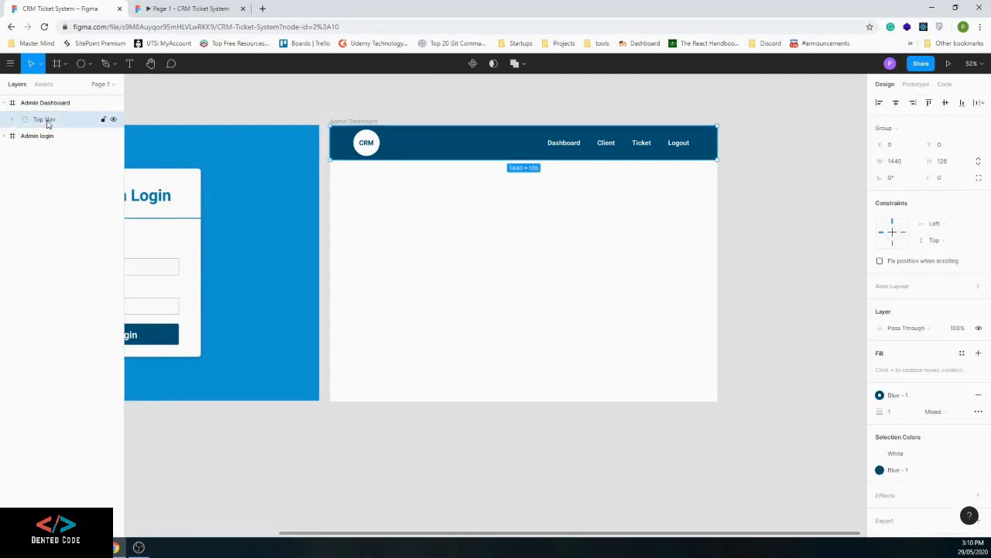
{"action": "left_click", "coordinate": [472, 65]}
{"action": "left_click", "coordinate": [228, 101]}
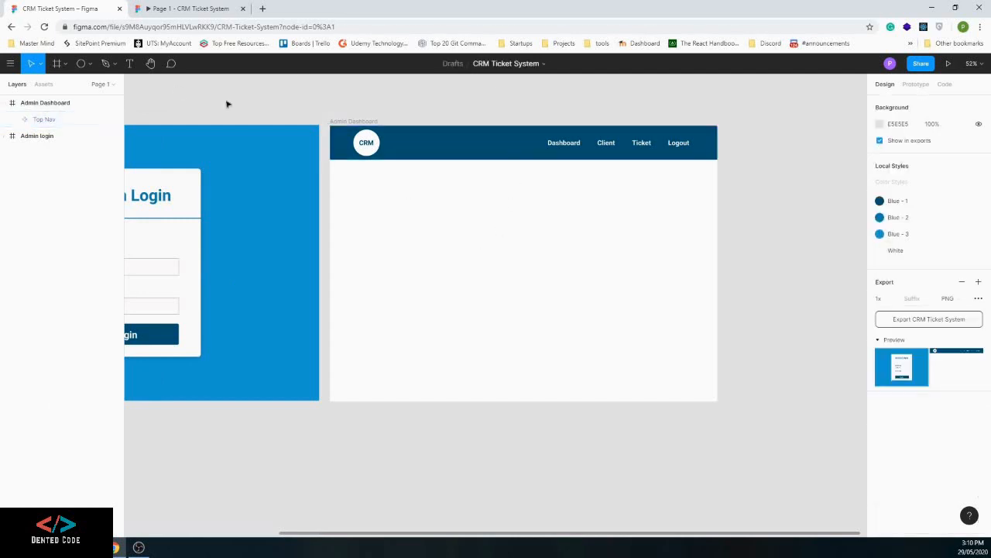
{"action": "left_click", "coordinate": [46, 86]}
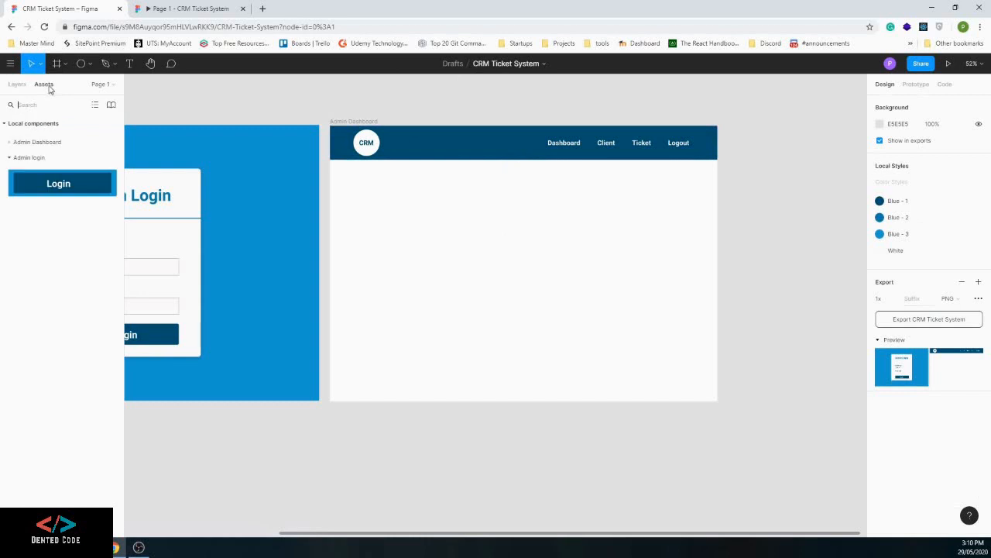
{"action": "left_click", "coordinate": [22, 143]}
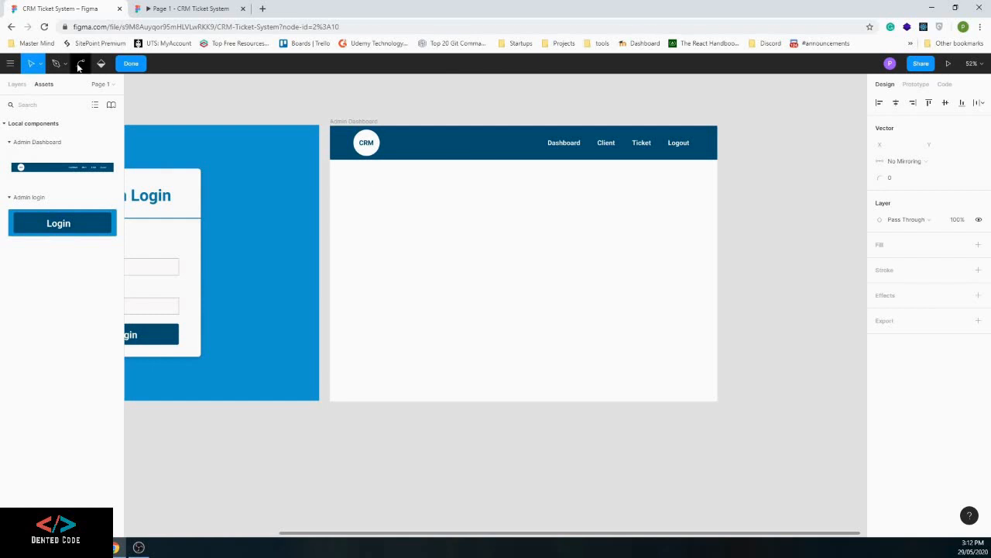
{"action": "key", "text": "Escape"}
{"action": "key", "text": "Escape"}
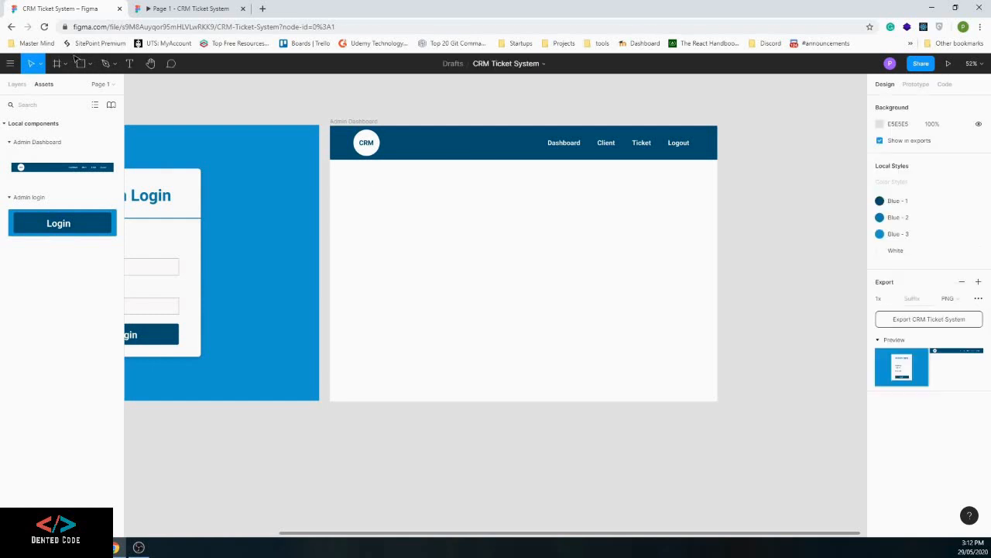
Add the heading text "Dashboard" below the navbar's left end and set its font weight to Light
{"action": "left_click", "coordinate": [129, 63]}
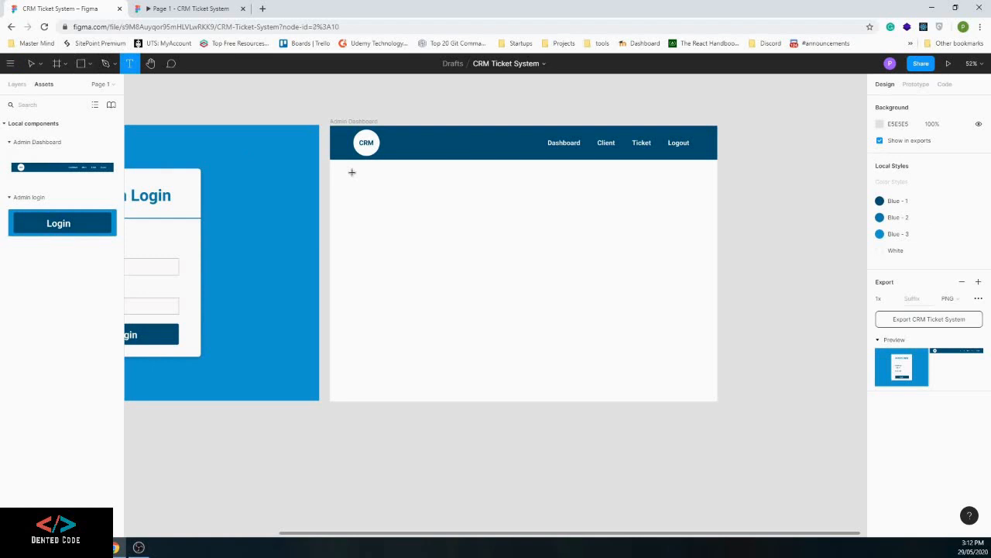
{"action": "left_click", "coordinate": [352, 172]}
{"action": "type", "text": "Dashboard"}
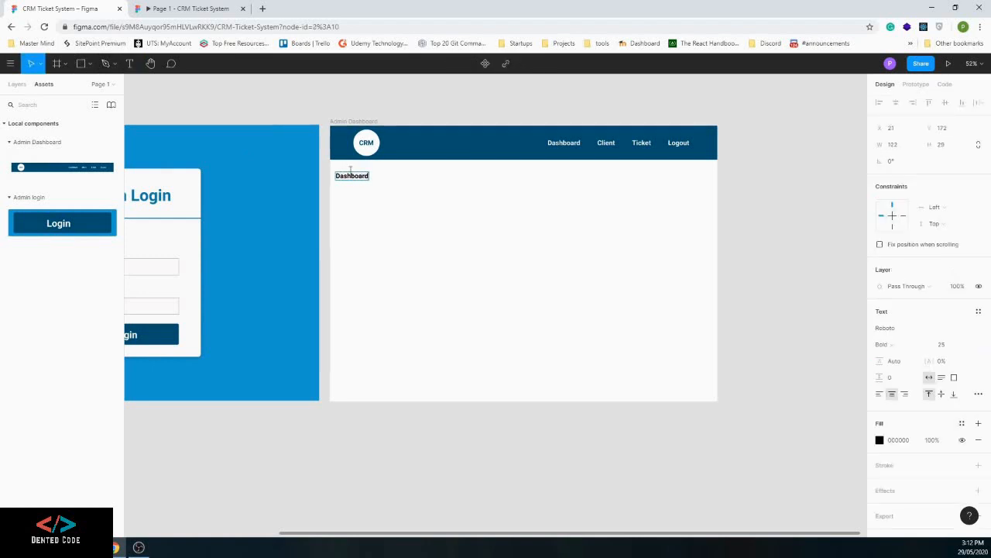
{"action": "key", "text": "ctrl+a"}
{"action": "left_click", "coordinate": [899, 348]}
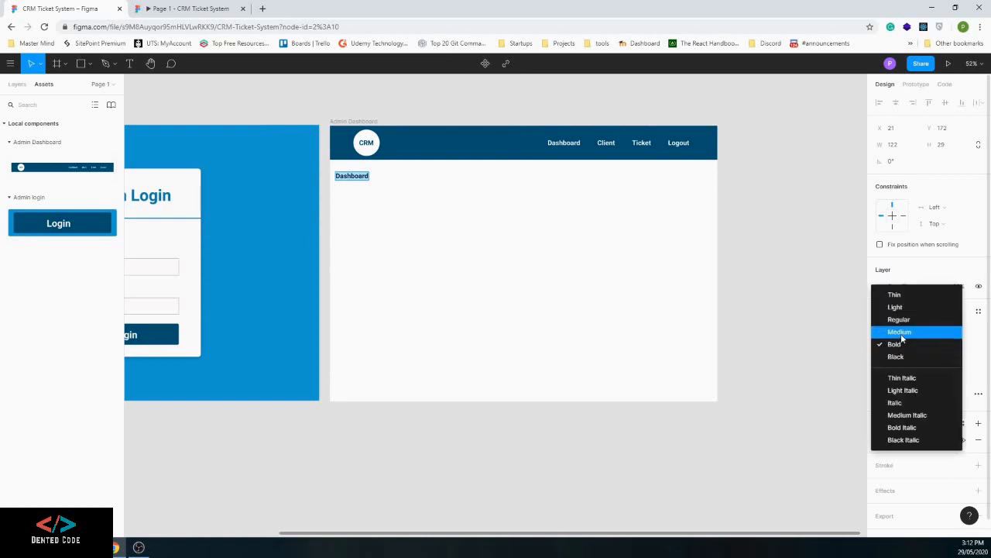
{"action": "left_click", "coordinate": [897, 308]}
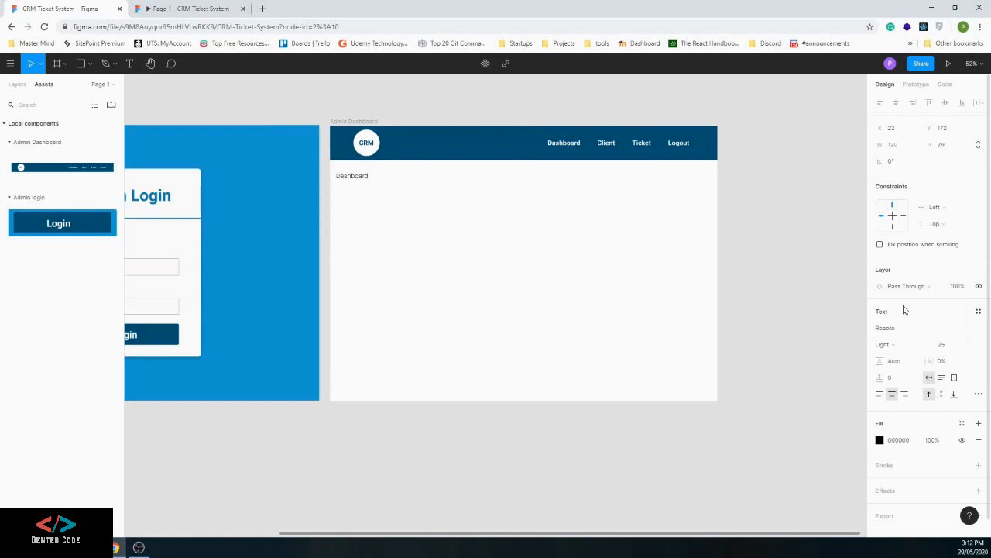
{"action": "key", "text": "Escape"}
{"action": "left_click", "coordinate": [500, 246]}
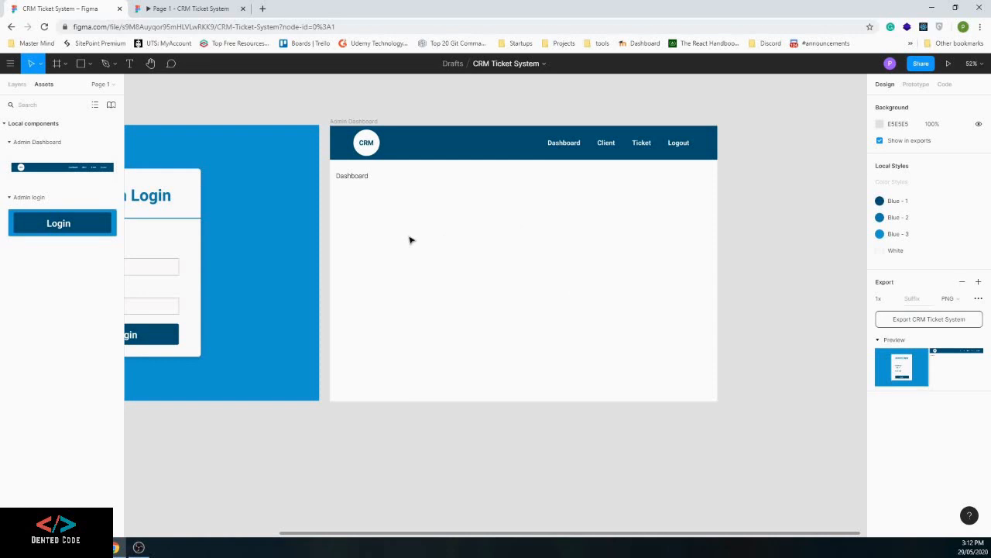
Add the text "Total Clients = 500" to the middle of the Admin Dashboard and place a duplicate directly below it
{"action": "left_click", "coordinate": [130, 65]}
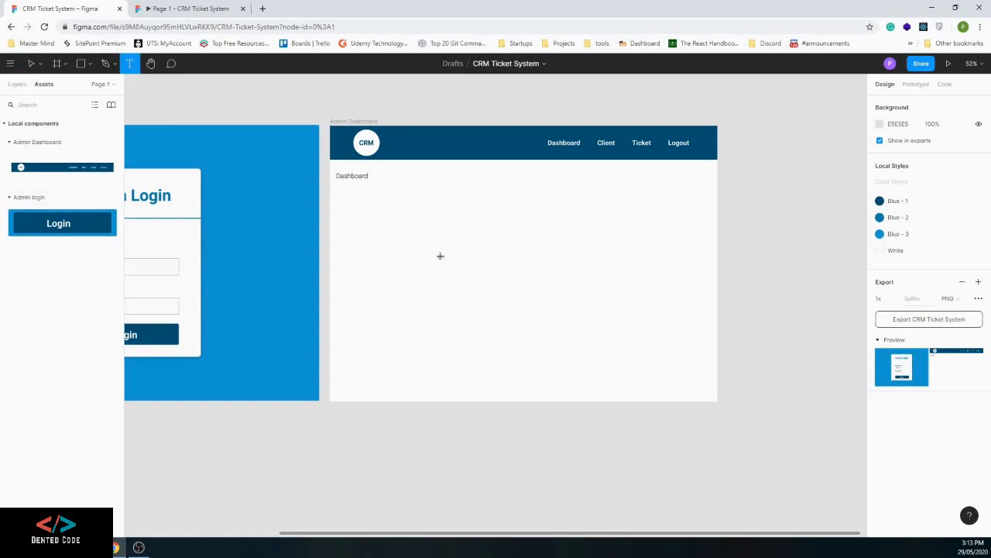
{"action": "left_click", "coordinate": [469, 244]}
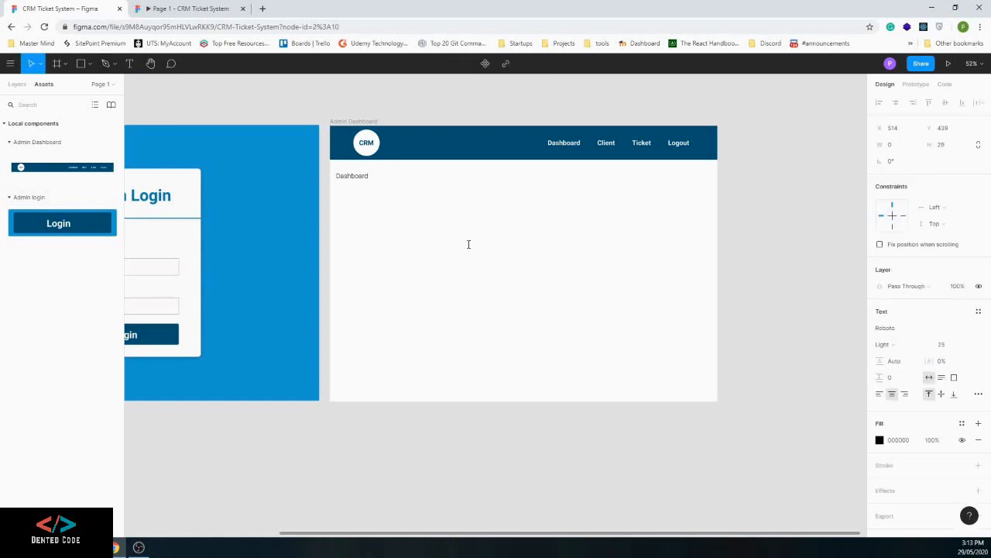
{"action": "type", "text": "Total Clients = 500"}
{"action": "left_click_drag", "start_coordinate": [478, 251], "coordinate": [513, 248]}
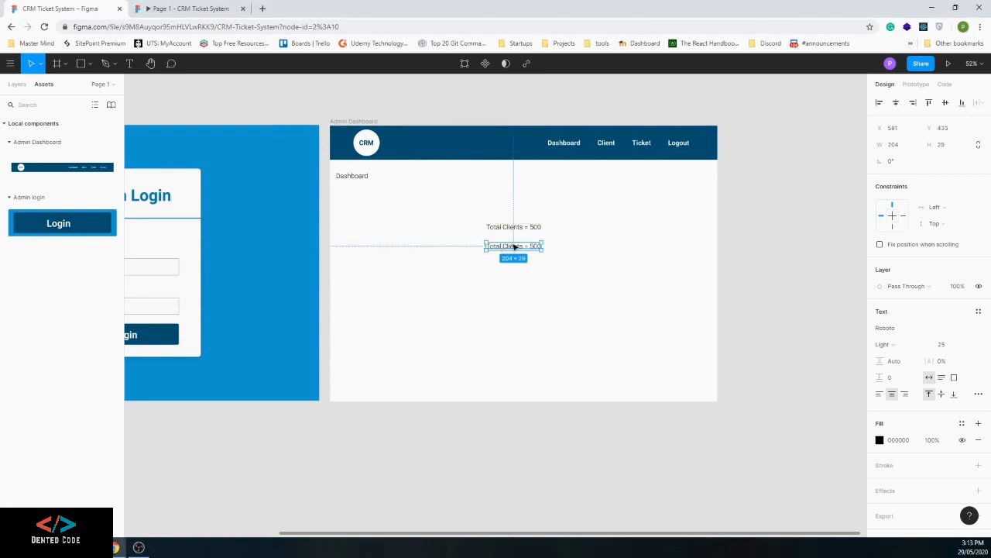
Change the wording of the lower duplicate to "Total Tickets = 500"
{"action": "double_click", "coordinate": [514, 246]}
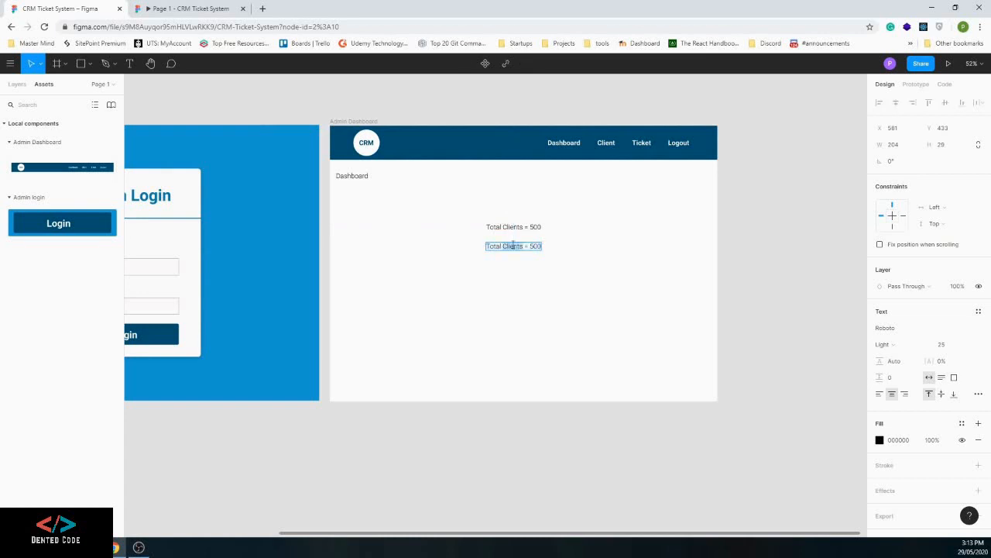
{"action": "double_click", "coordinate": [513, 246]}
{"action": "type", "text": "Ticket"}
{"action": "key", "text": "BackSpace"}
{"action": "key", "text": "Escape"}
Duplicate the Total Tickets line below itself and change the copy to "Pending Tickets = 500"
{"action": "left_click_drag", "start_coordinate": [524, 250], "coordinate": [525, 268], "text": "alt"}
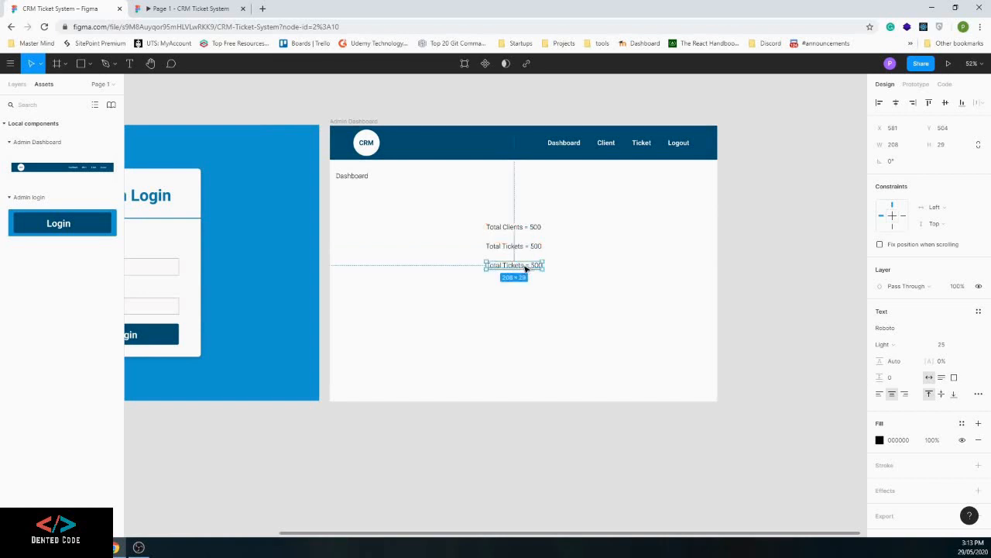
{"action": "double_click", "coordinate": [493, 266]}
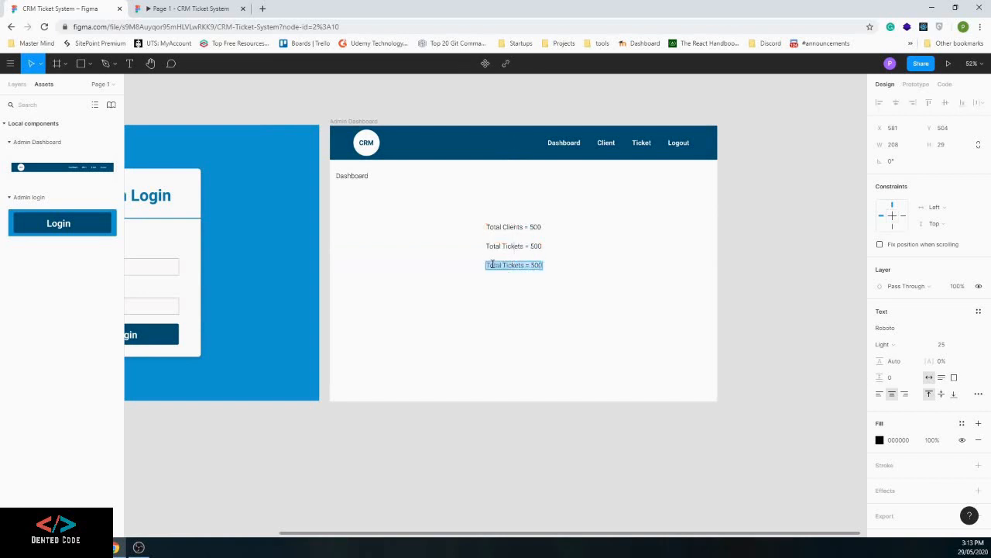
{"action": "double_click", "coordinate": [493, 265]}
{"action": "type", "text": "Pending"}
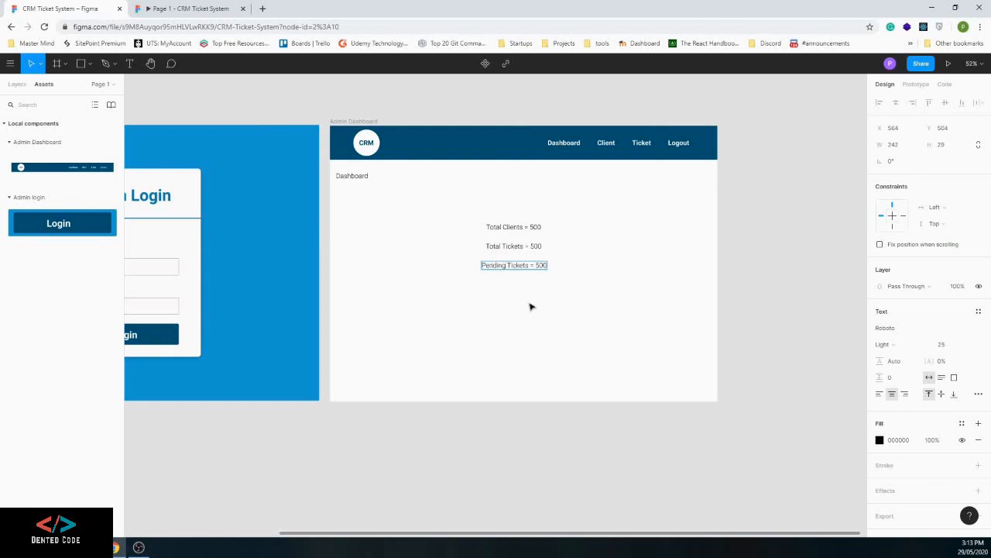
{"action": "key", "text": "Escape"}
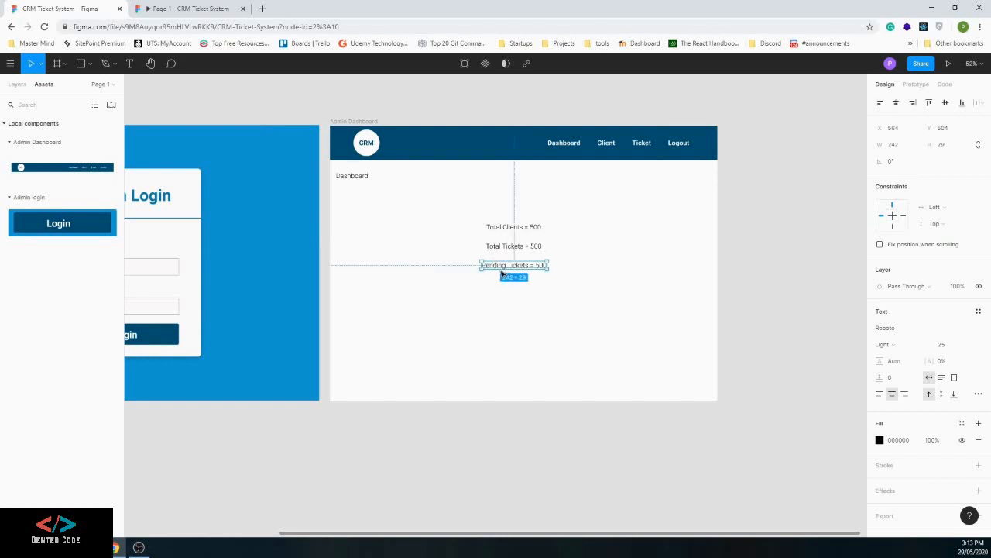
Align the left edges of the Pending Tickets and Total Clients lines with the Total Tickets line
{"action": "left_click_drag", "start_coordinate": [500, 267], "coordinate": [507, 268]}
{"action": "left_click", "coordinate": [493, 284]}
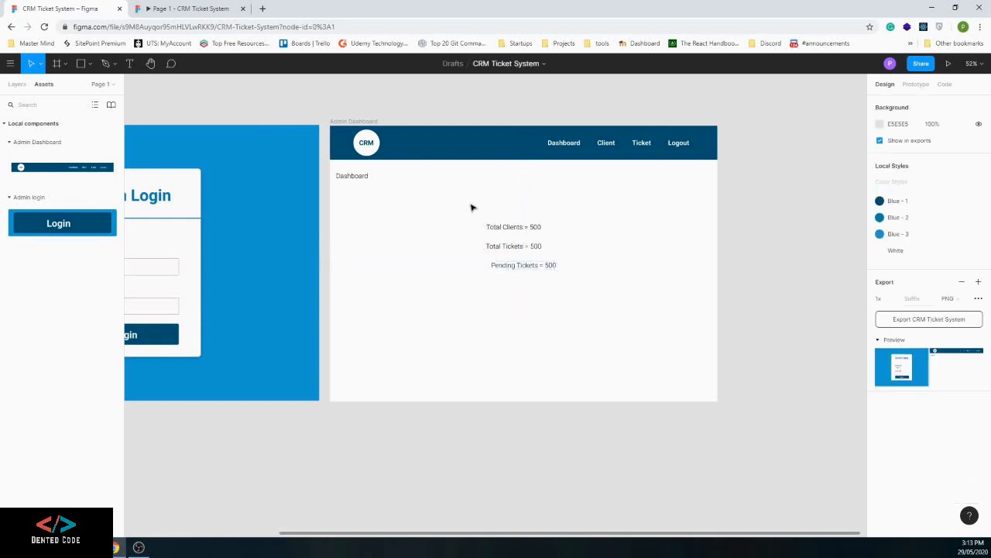
{"action": "left_click", "coordinate": [532, 266]}
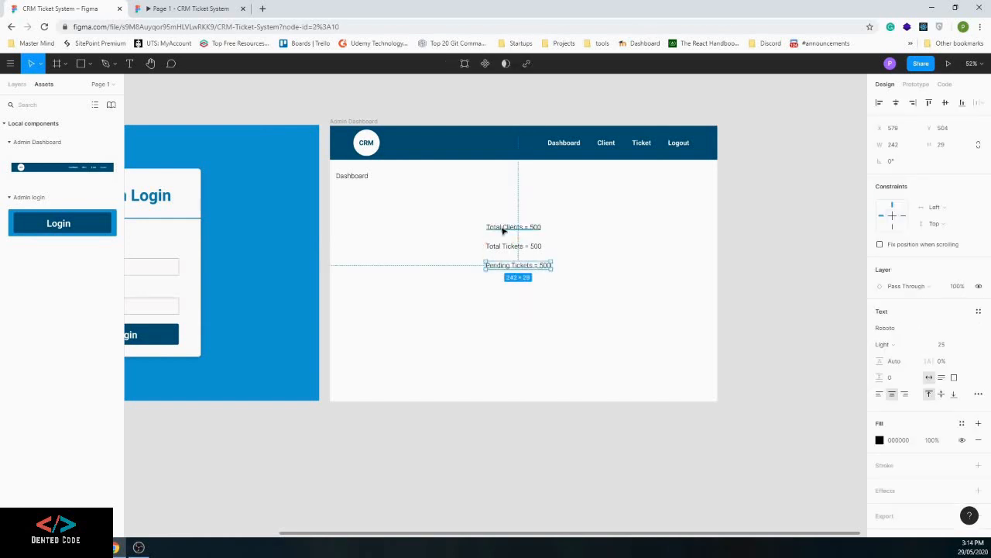
{"action": "left_click_drag", "start_coordinate": [502, 230], "coordinate": [503, 231]}
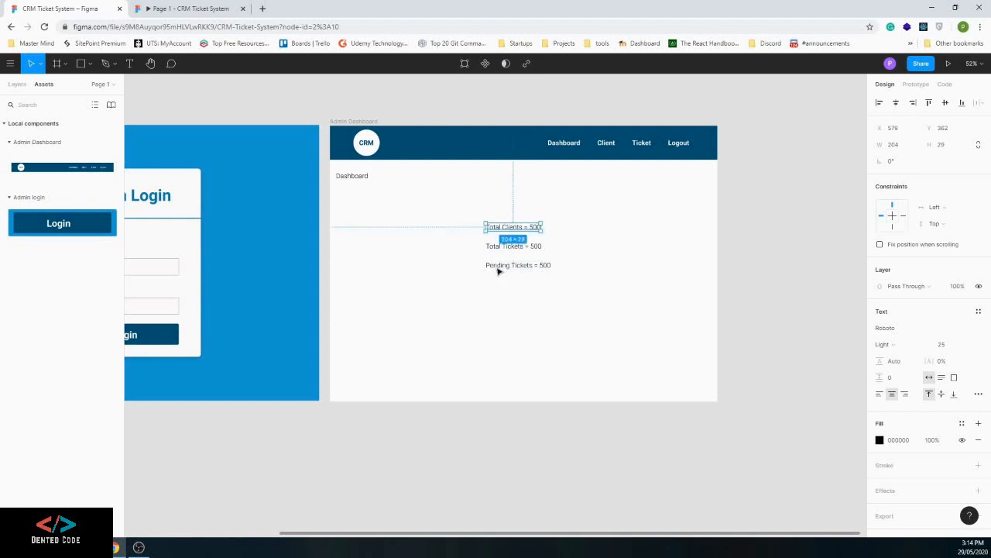
{"action": "left_click", "coordinate": [599, 276]}
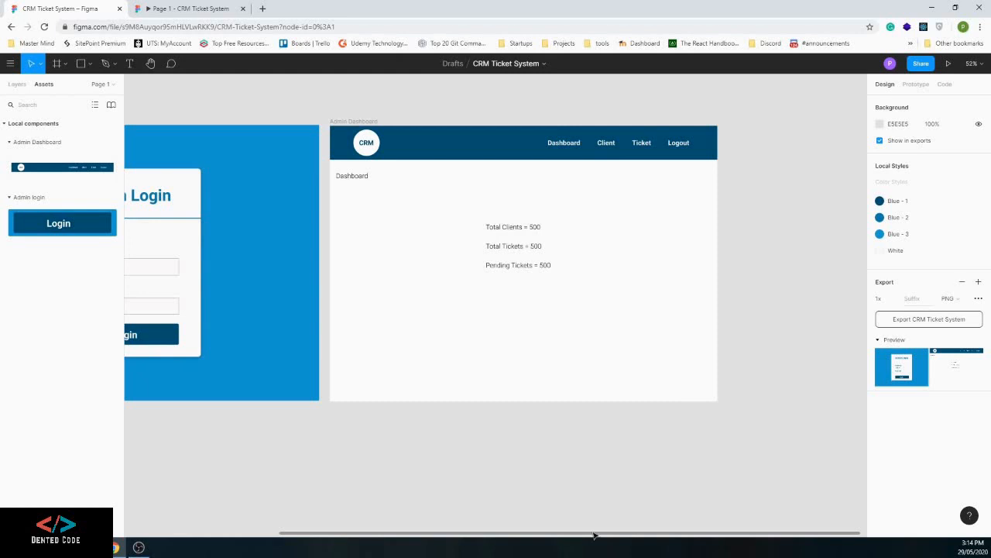
Create a prototype connection from the Login button on the Admin login screen to the Admin Dashboard frame
{"action": "left_click_drag", "start_coordinate": [594, 535], "coordinate": [472, 530]}
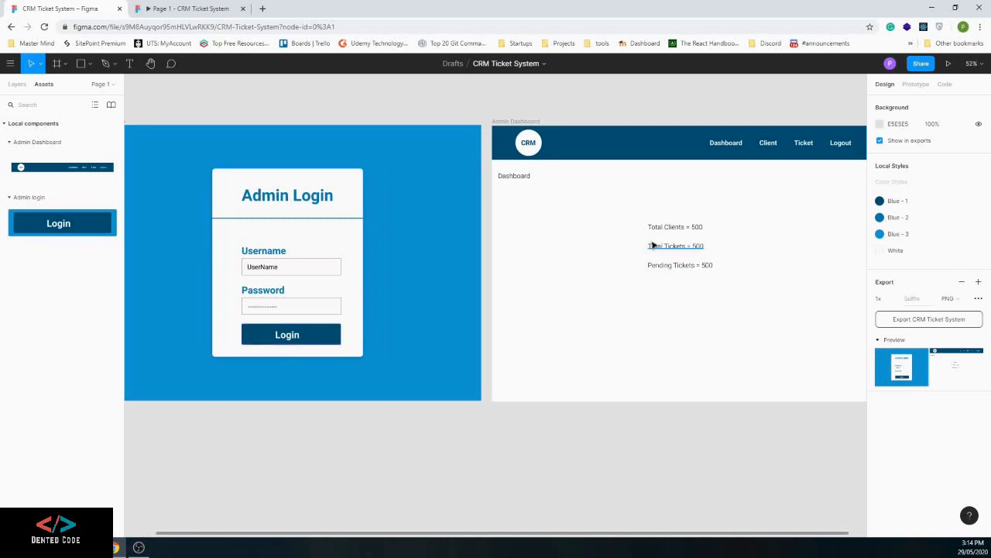
{"action": "left_click", "coordinate": [303, 338]}
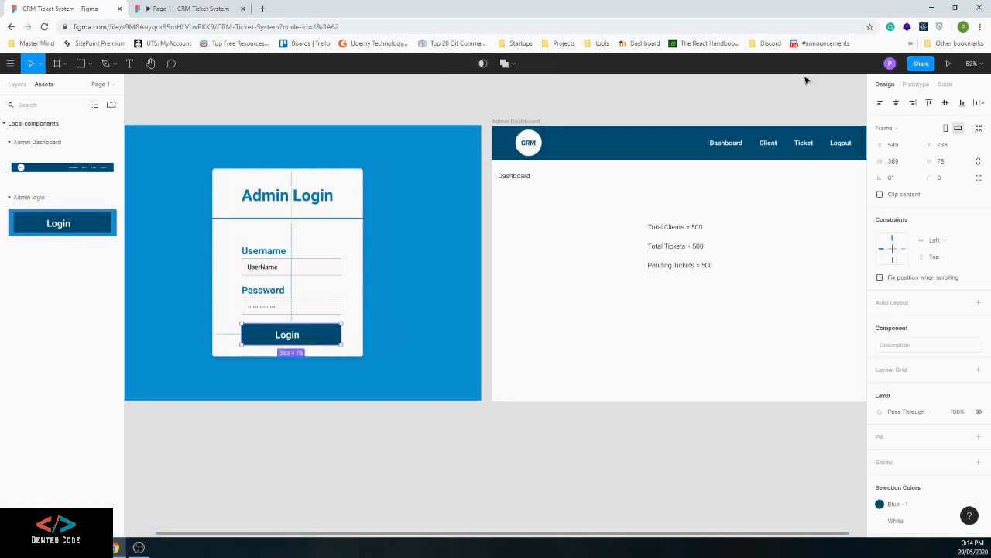
{"action": "left_click", "coordinate": [916, 85]}
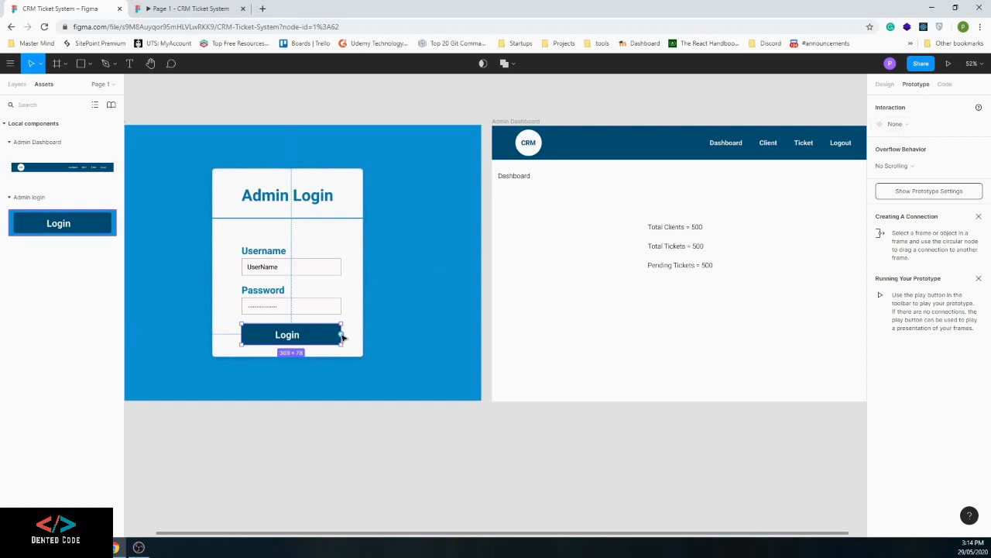
{"action": "left_click_drag", "start_coordinate": [342, 333], "coordinate": [500, 177]}
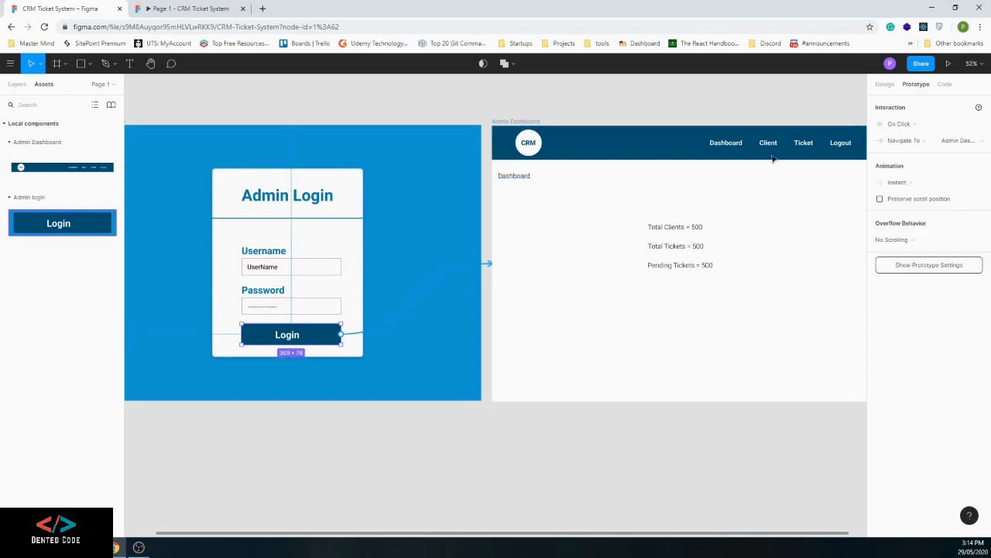
Create a prototype connection from the navbar's Logout link back to the Admin login frame
{"action": "left_click", "coordinate": [842, 147]}
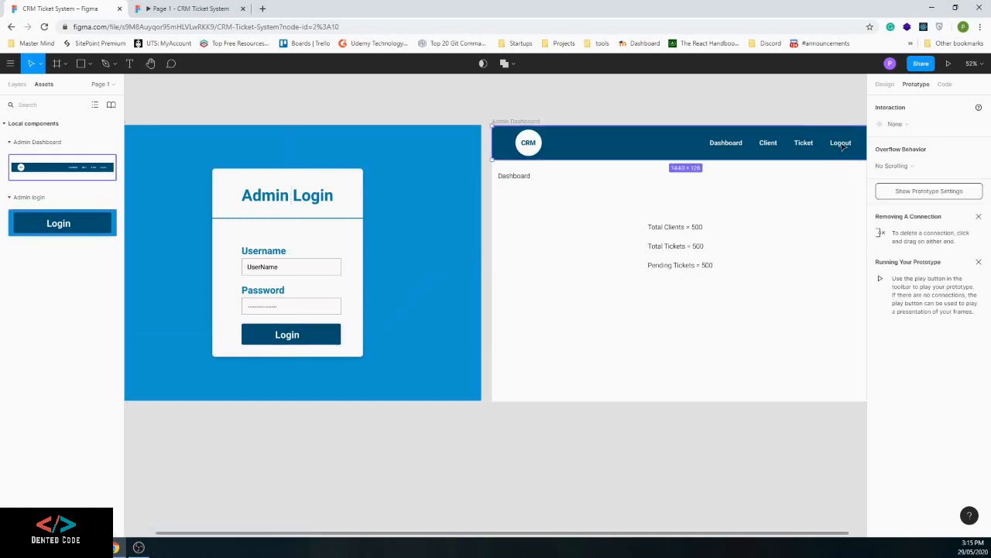
{"action": "double_click", "coordinate": [842, 146]}
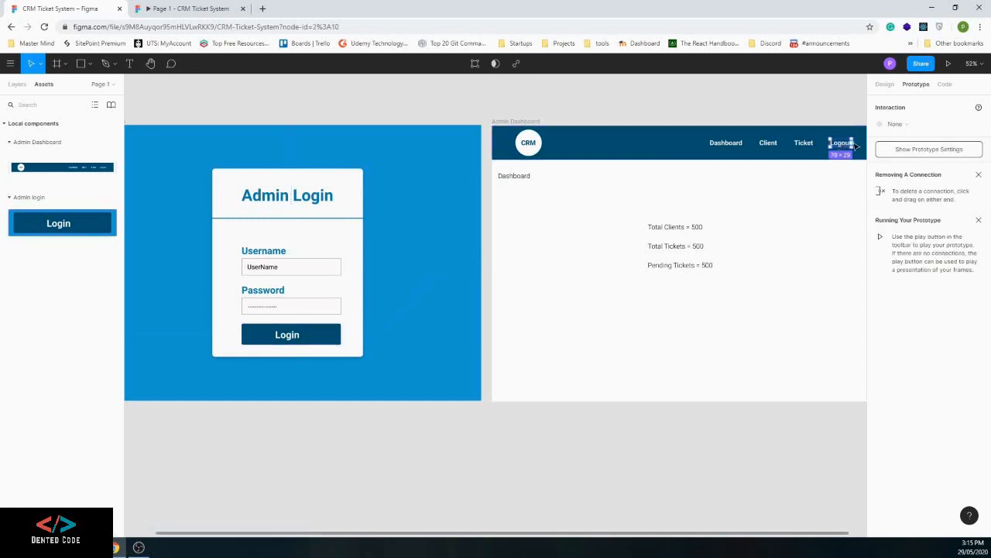
{"action": "left_click_drag", "start_coordinate": [853, 142], "coordinate": [464, 267]}
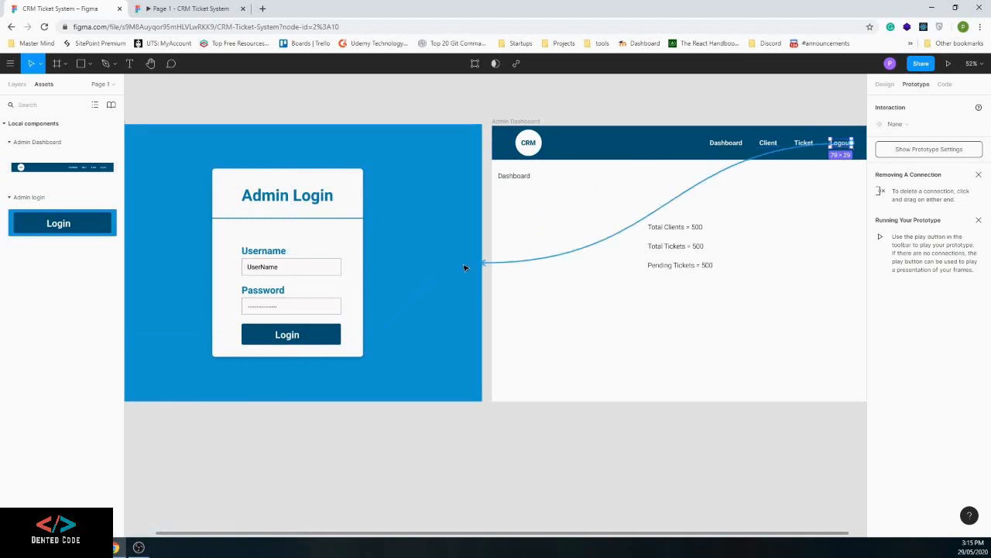
{"action": "left_click", "coordinate": [531, 429]}
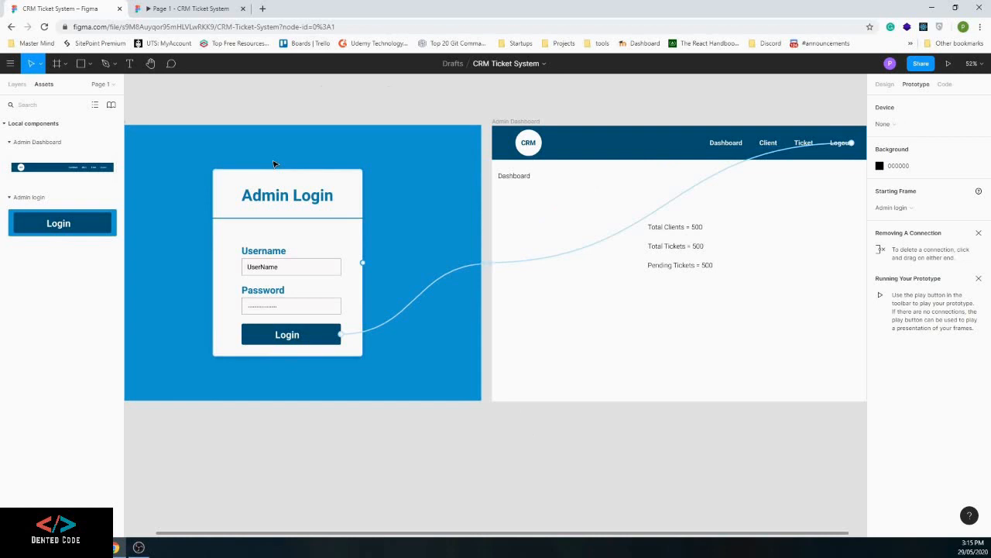
Switch to the prototype preview and test the Login button's navigation to the Admin Dashboard
{"action": "left_click", "coordinate": [195, 12]}
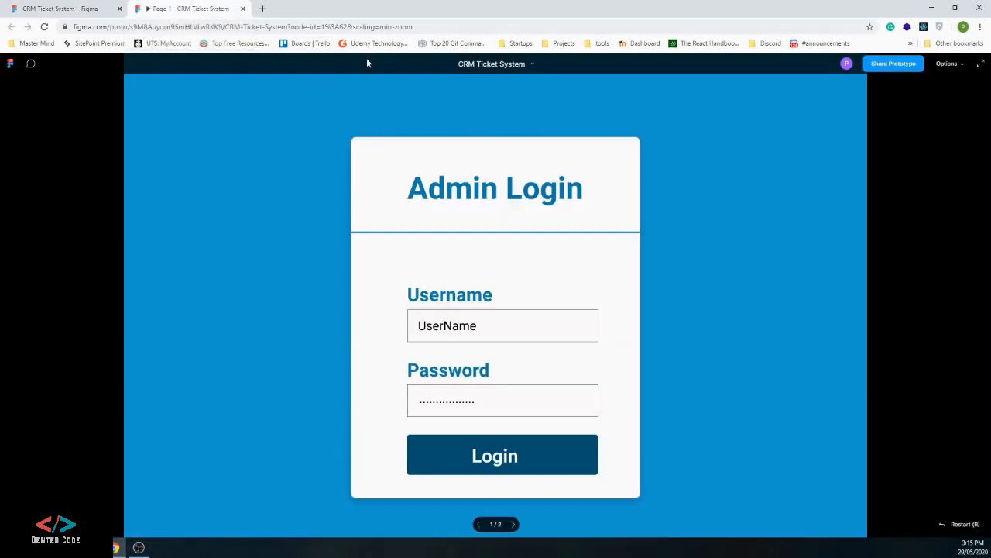
{"action": "left_click", "coordinate": [245, 165]}
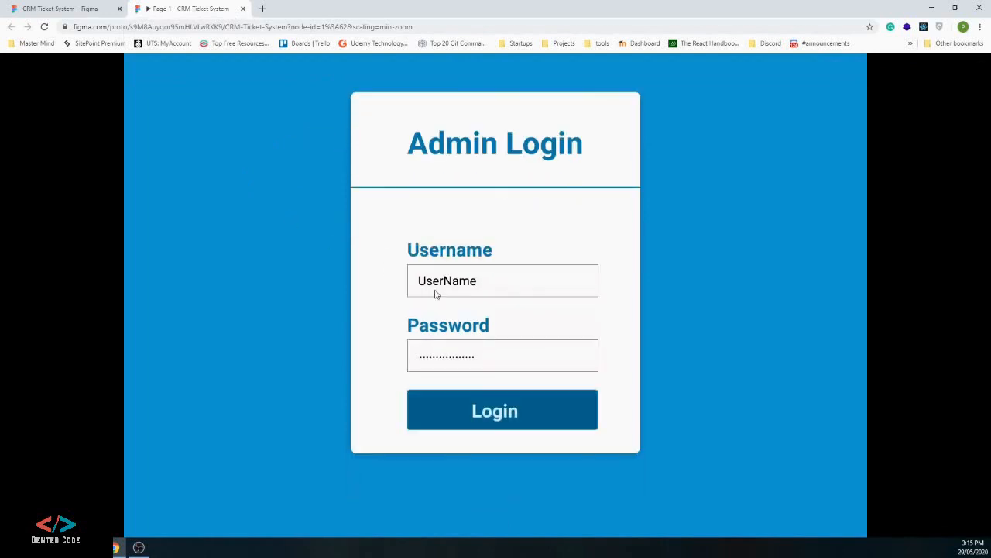
{"action": "left_click", "coordinate": [494, 204]}
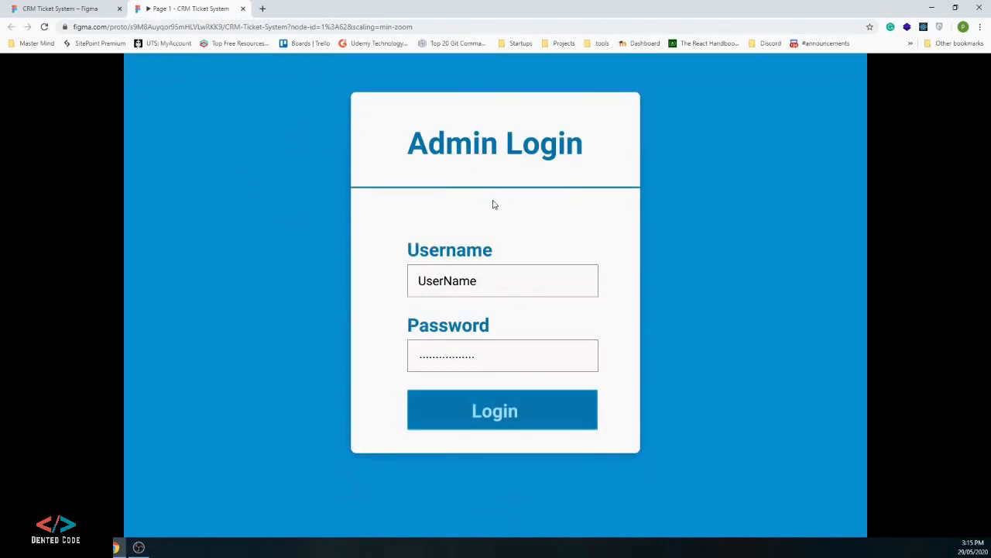
{"action": "left_click", "coordinate": [515, 424]}
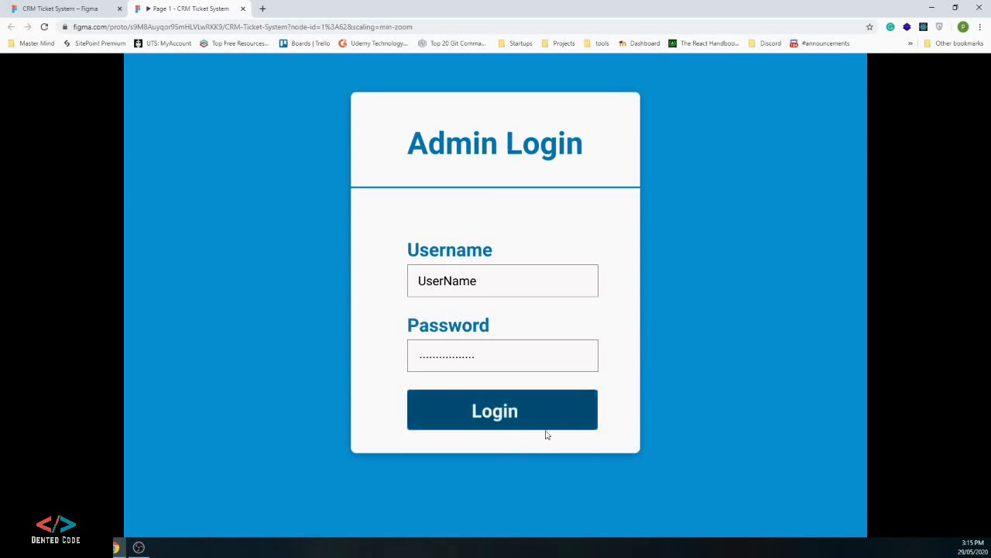
{"action": "left_click", "coordinate": [502, 214]}
{"action": "left_click", "coordinate": [502, 416]}
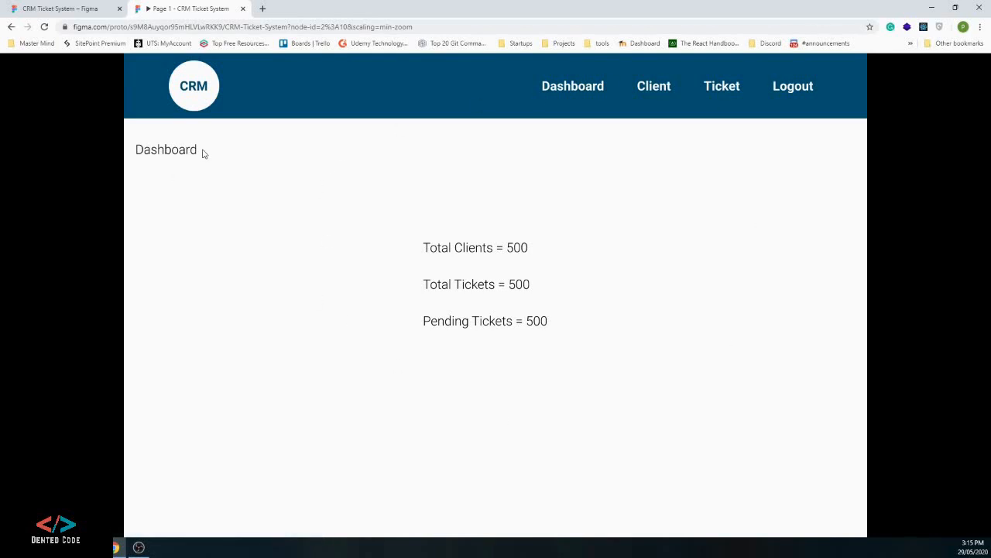
Test the Logout and Login links repeatedly in the preview, ending on the Admin Login screen
{"action": "left_click", "coordinate": [792, 88]}
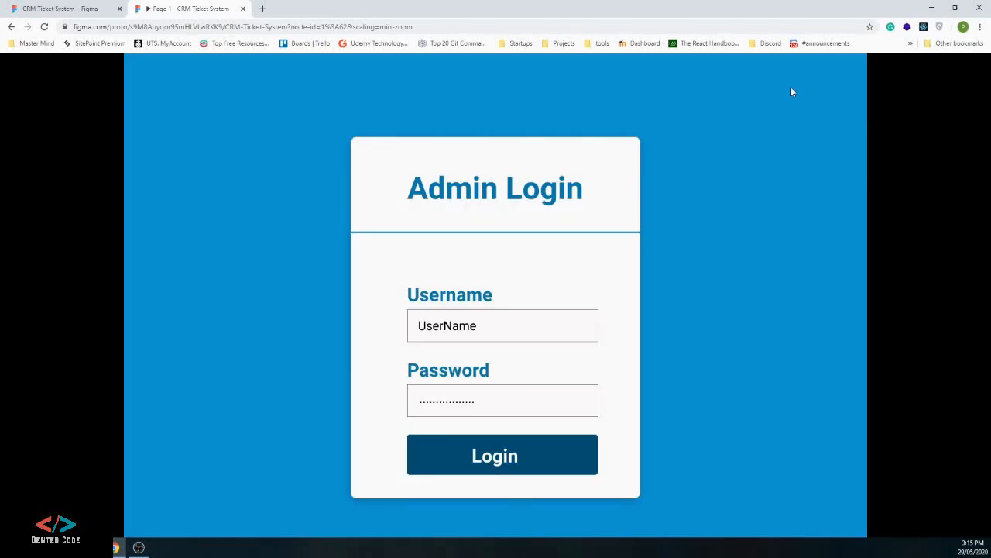
{"action": "left_click", "coordinate": [487, 461]}
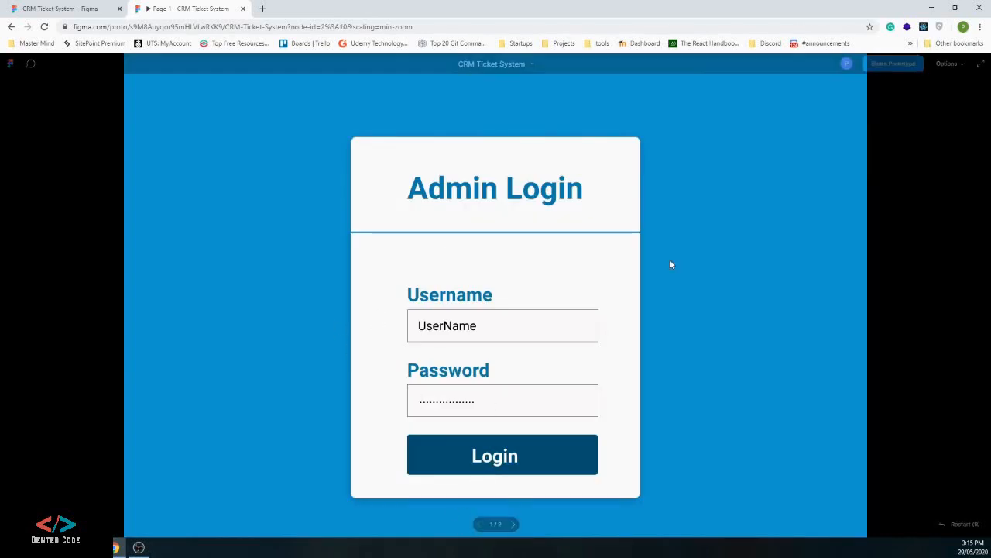
{"action": "left_click", "coordinate": [794, 95]}
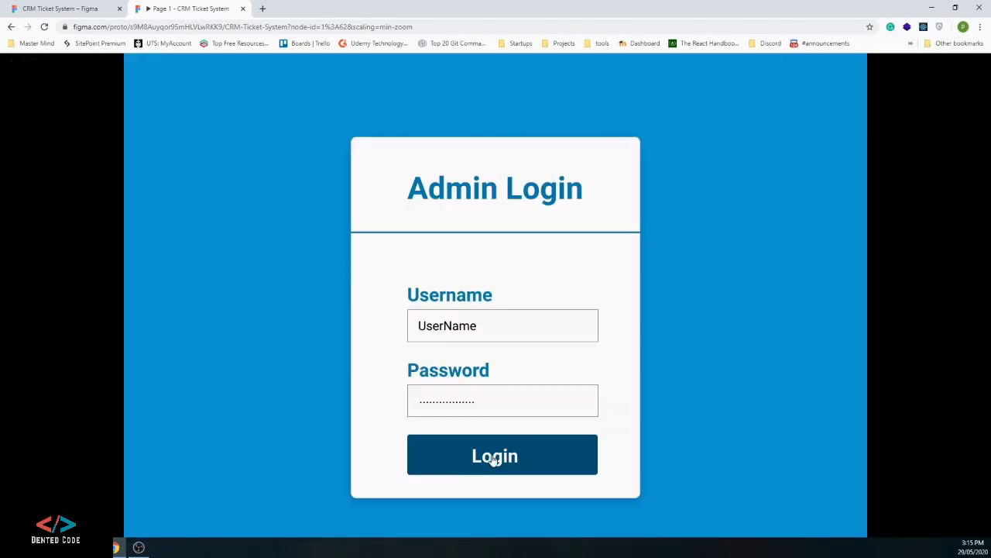
{"action": "left_click", "coordinate": [491, 460]}
{"action": "left_click", "coordinate": [798, 91]}
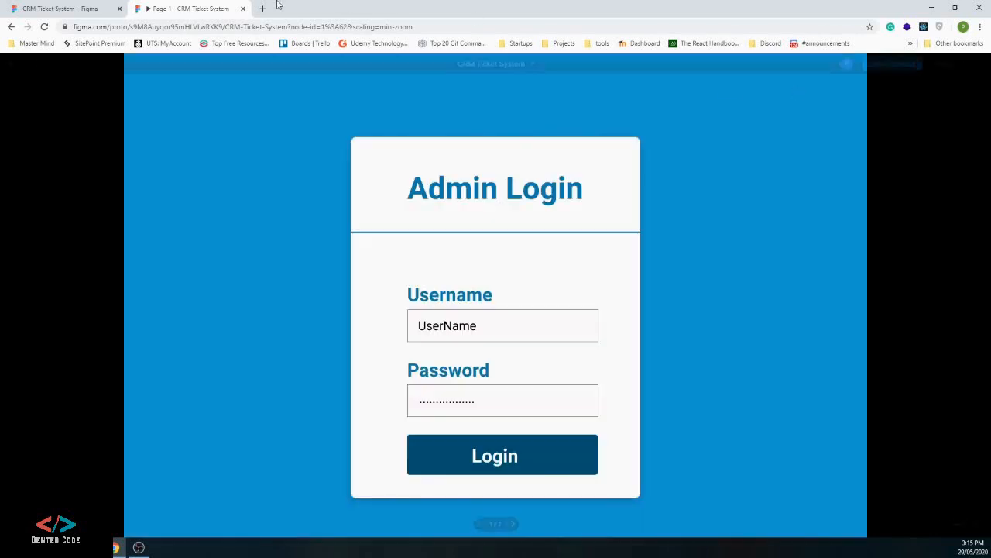
Back in the design file, set the Login connection's animation to Slide In with Ease Out easing
{"action": "left_click", "coordinate": [52, 9]}
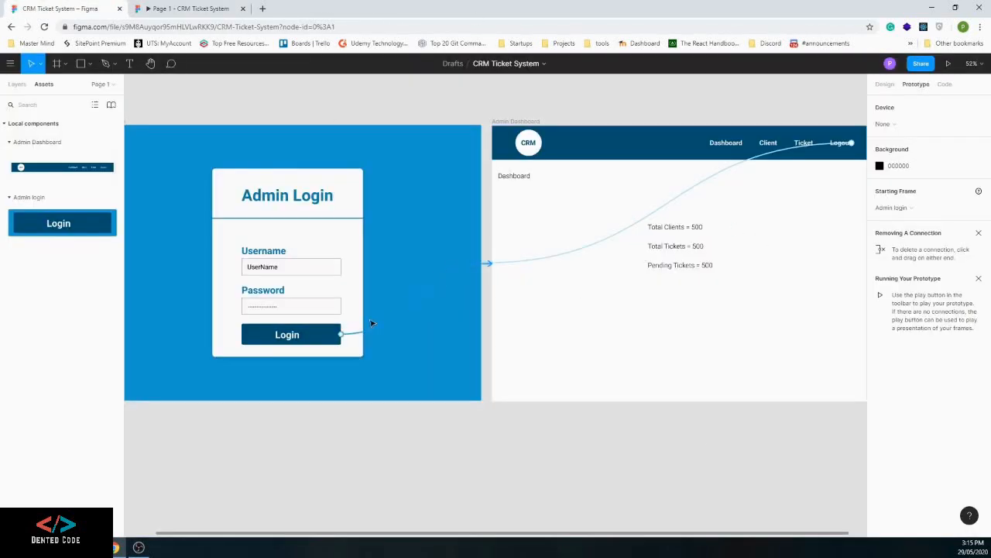
{"action": "left_click", "coordinate": [396, 328]}
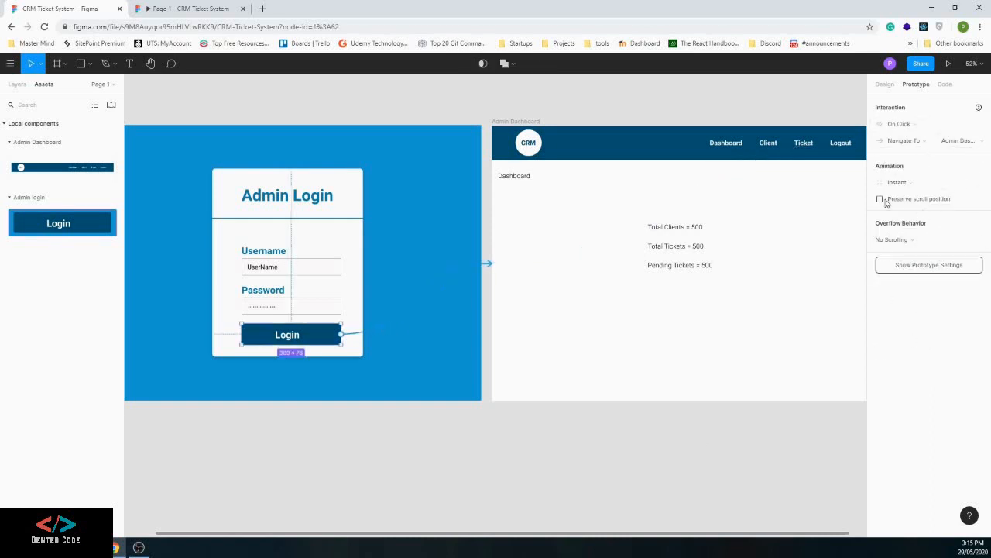
{"action": "left_click", "coordinate": [978, 186]}
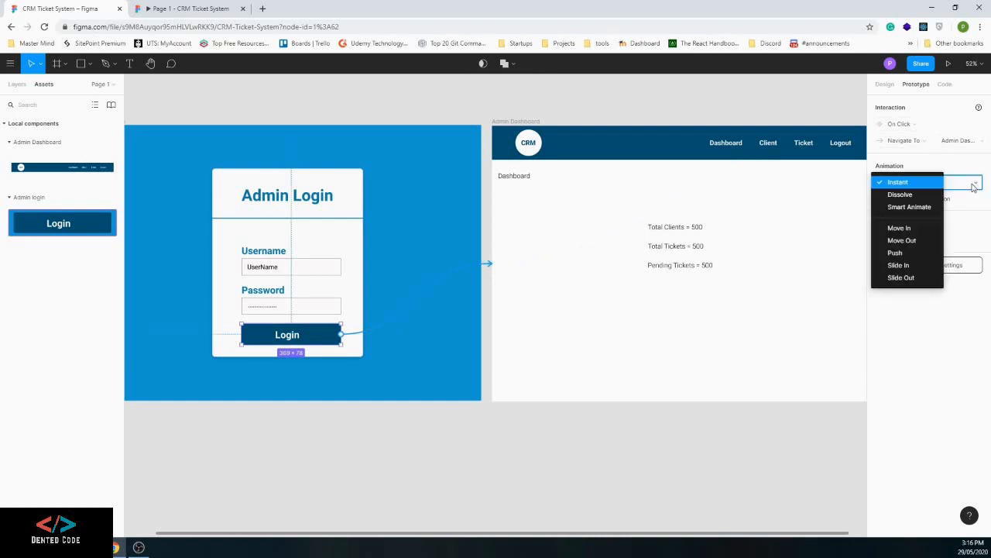
{"action": "left_click", "coordinate": [922, 267]}
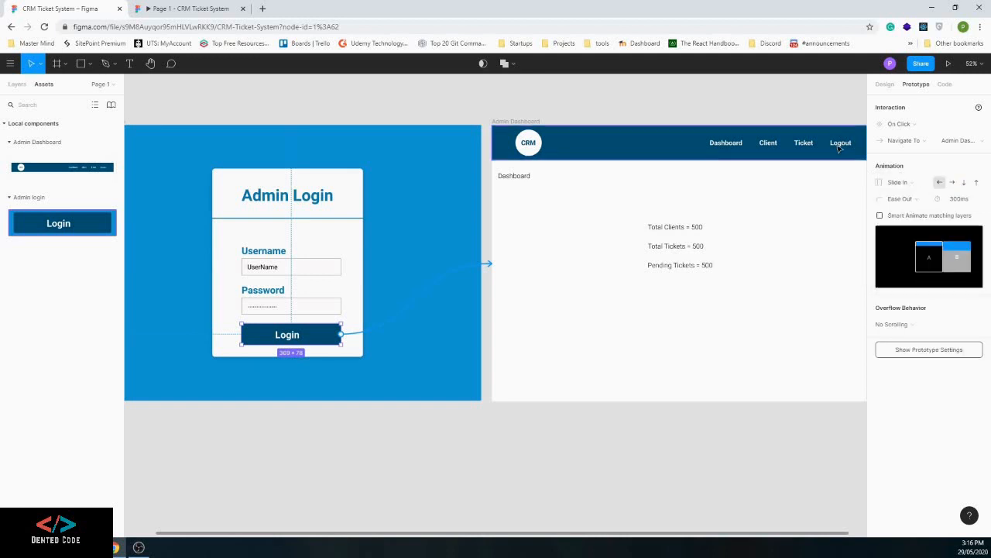
{"action": "left_click", "coordinate": [923, 203]}
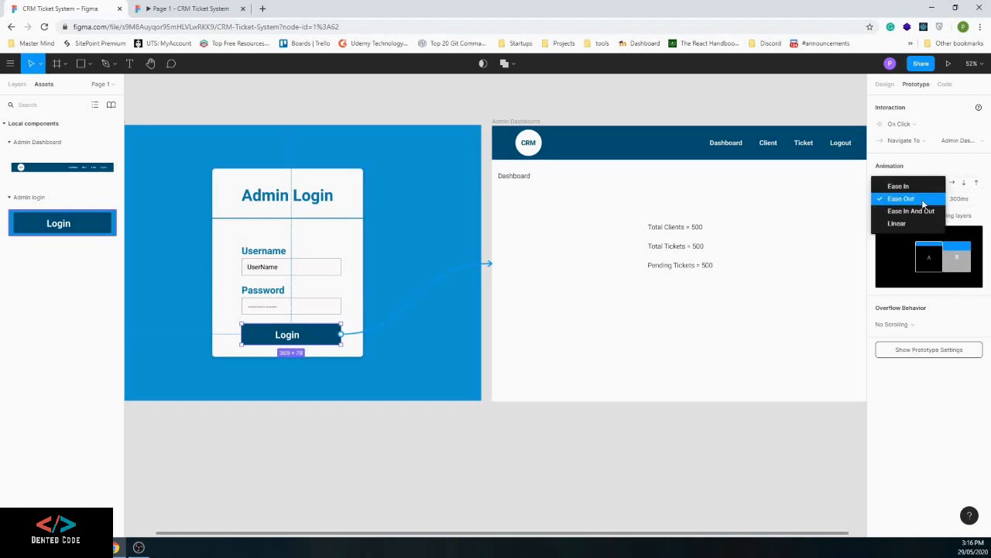
{"action": "left_click", "coordinate": [921, 198]}
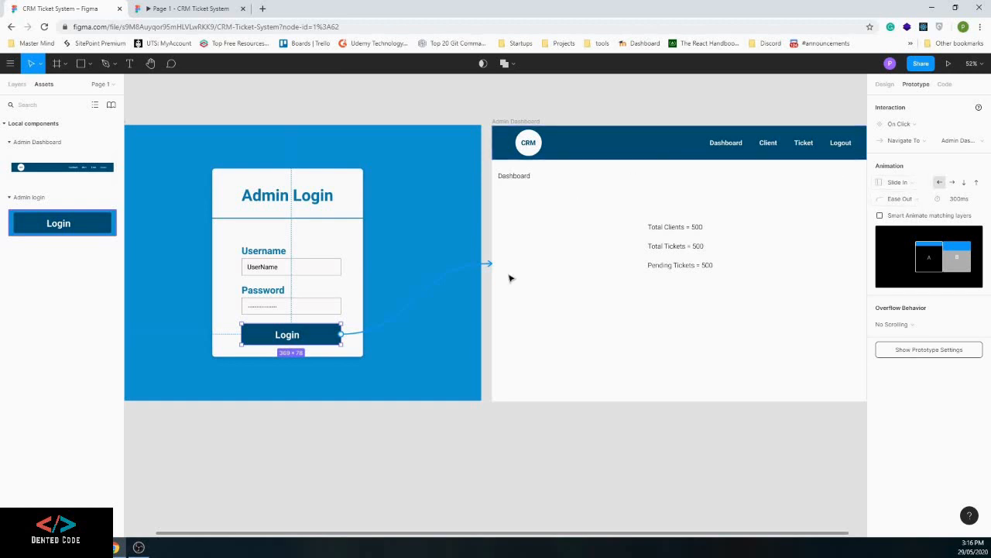
Set the animation of the navbar's Logout connection to Move Out
{"action": "left_click", "coordinate": [646, 109]}
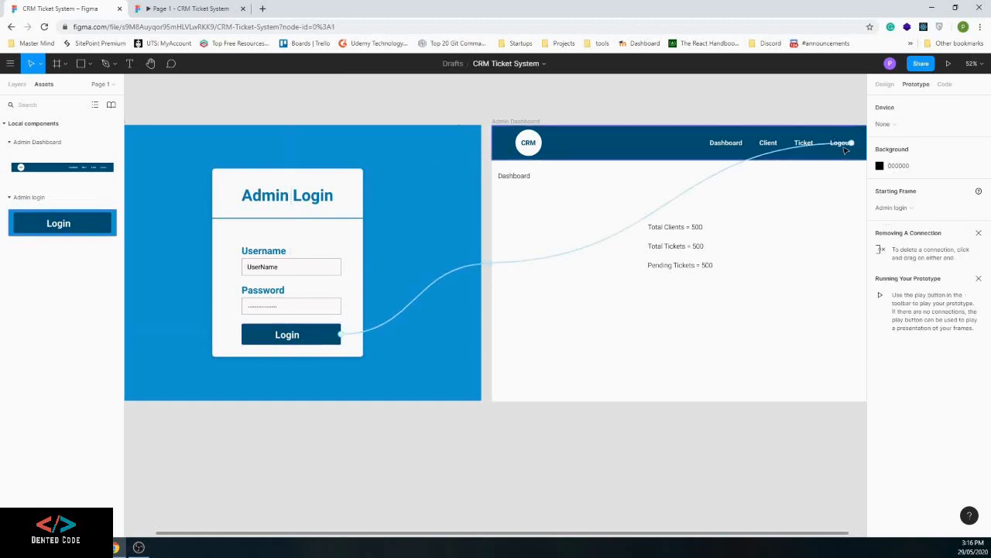
{"action": "left_click", "coordinate": [842, 144]}
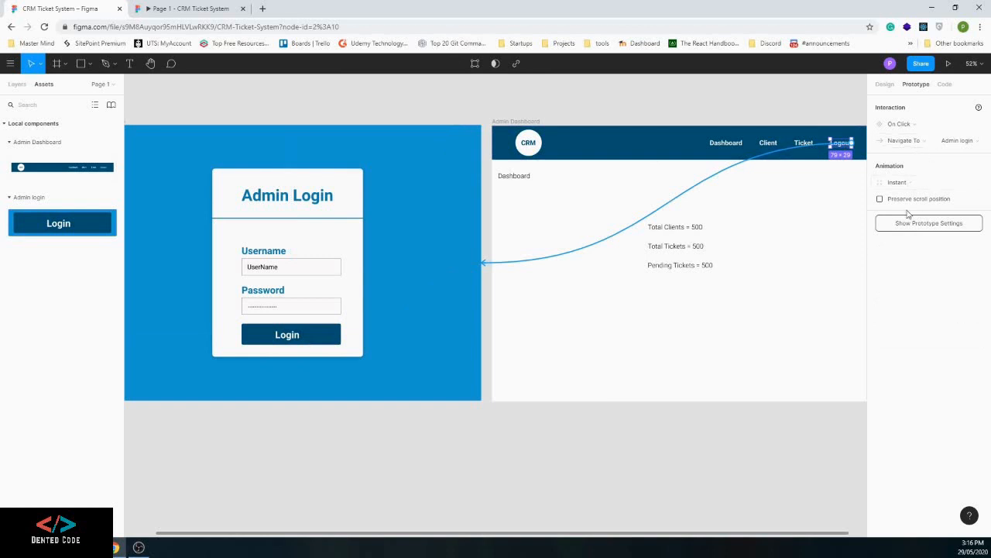
{"action": "left_click", "coordinate": [900, 183]}
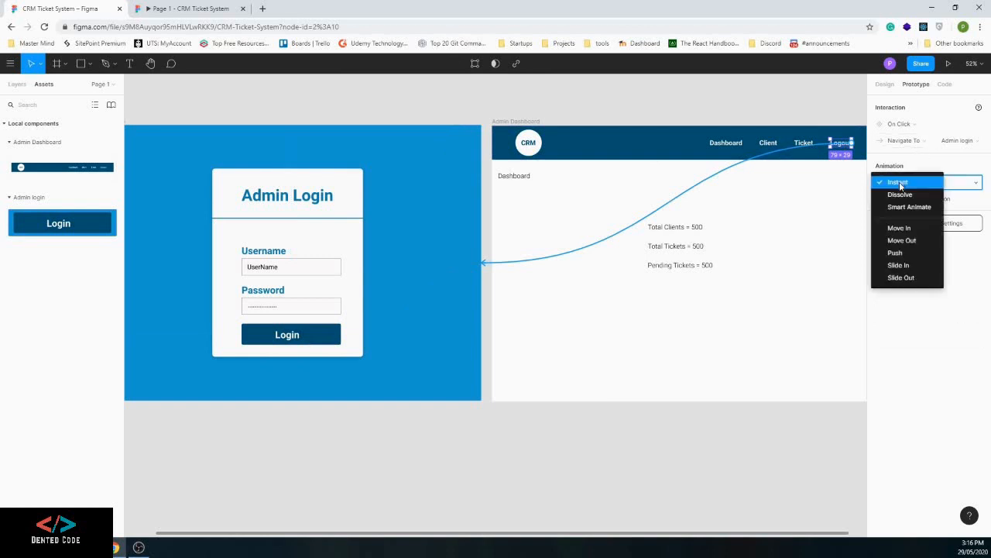
{"action": "left_click", "coordinate": [914, 242]}
{"action": "left_click", "coordinate": [769, 93]}
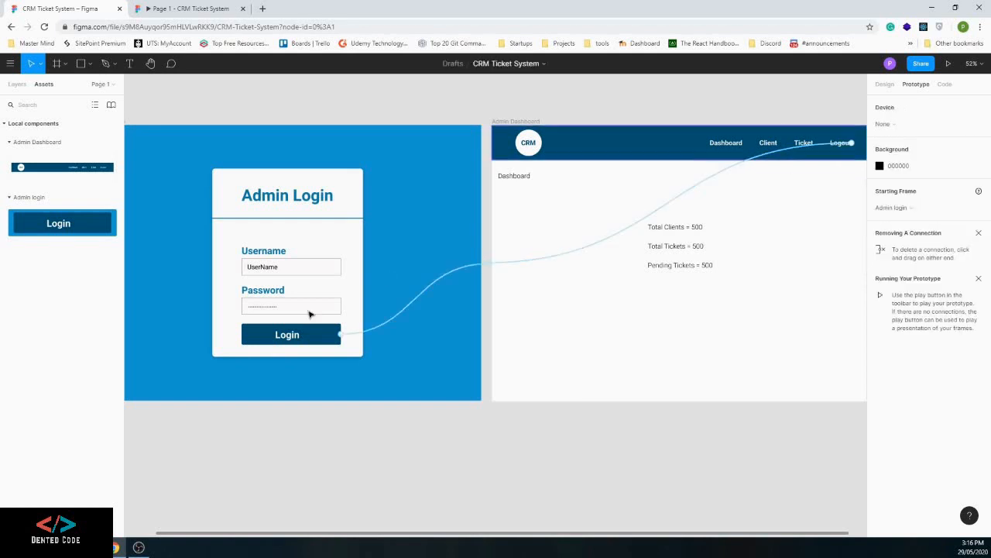
Test the Login and Logout transitions twice in the prototype preview, ending on the Admin Login screen
{"action": "left_click", "coordinate": [354, 335]}
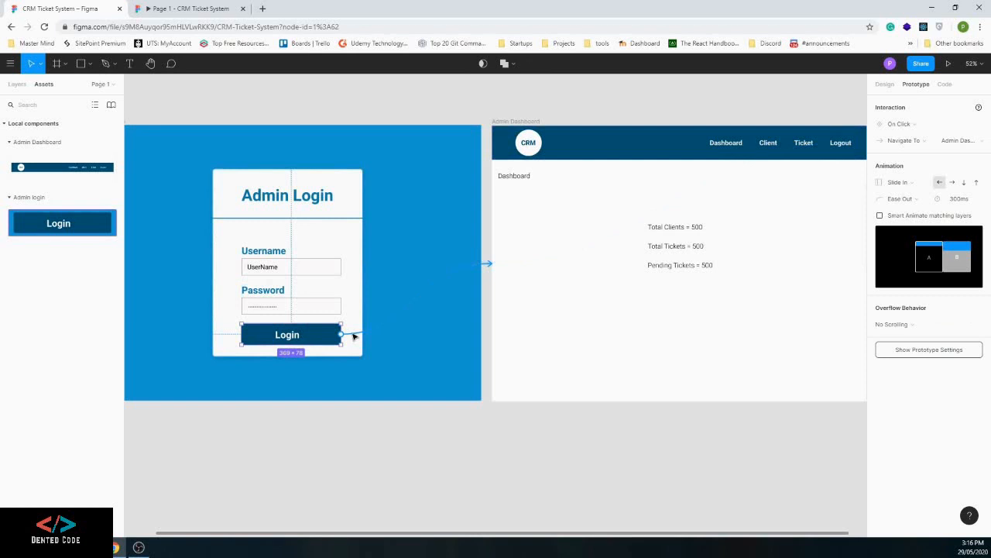
{"action": "left_click", "coordinate": [844, 148]}
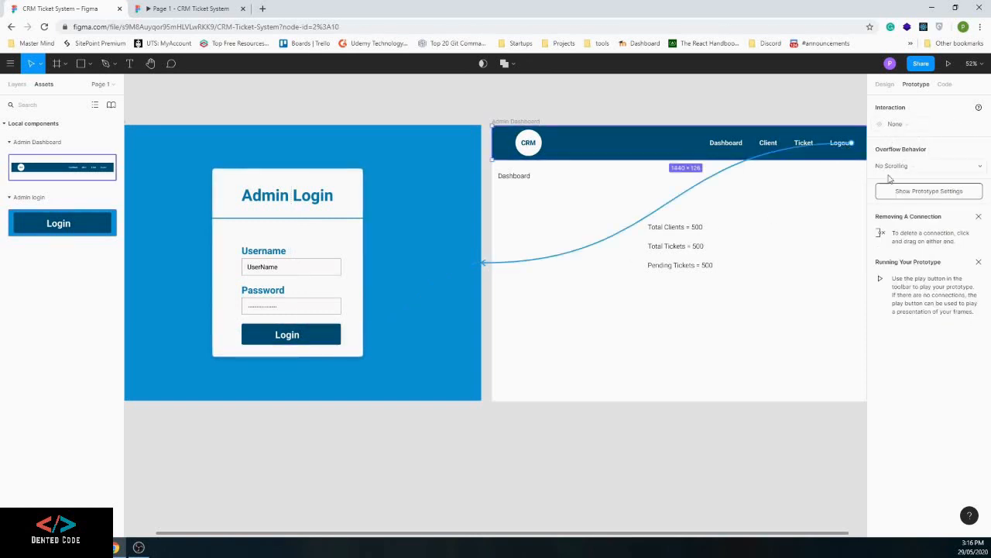
{"action": "left_click", "coordinate": [188, 9]}
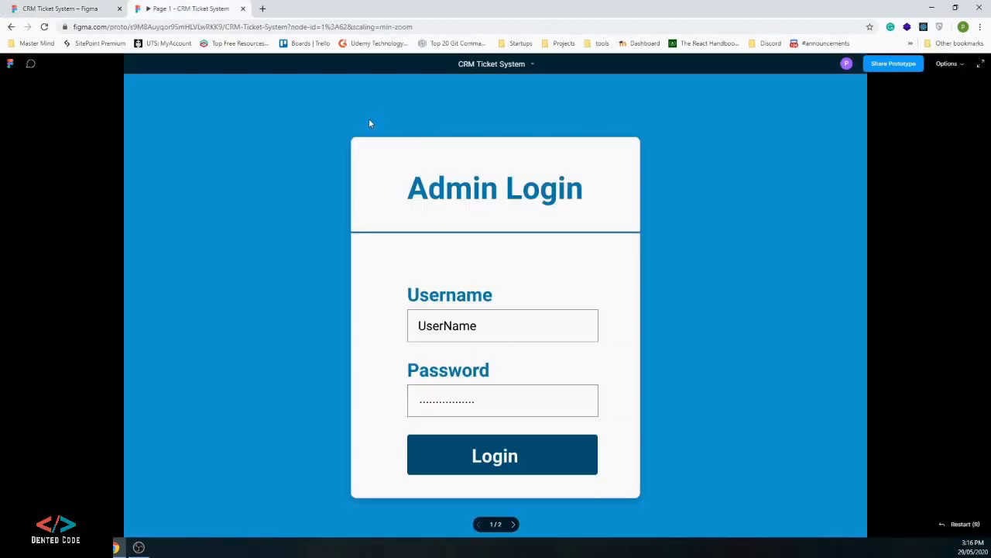
{"action": "left_click", "coordinate": [467, 233]}
{"action": "left_click", "coordinate": [455, 256]}
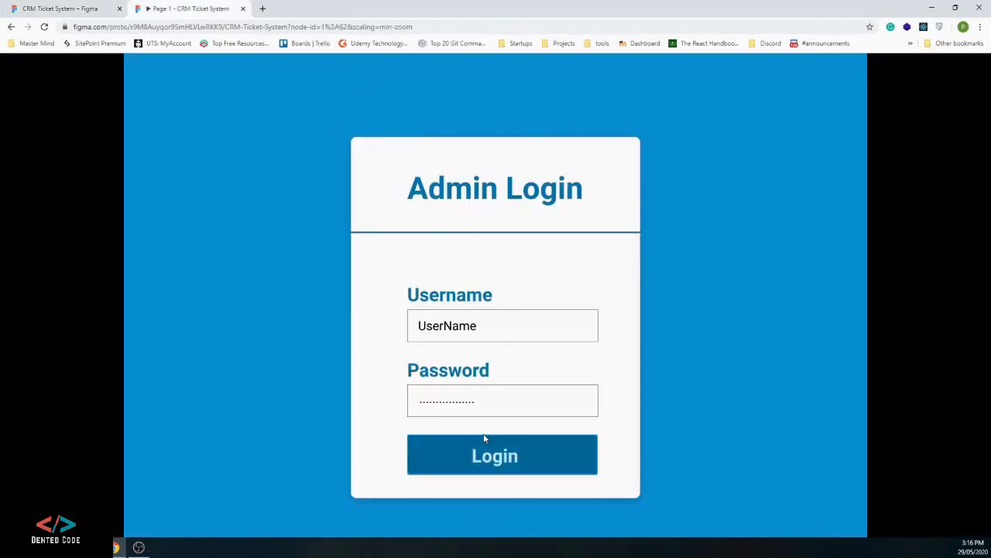
{"action": "left_click", "coordinate": [500, 458]}
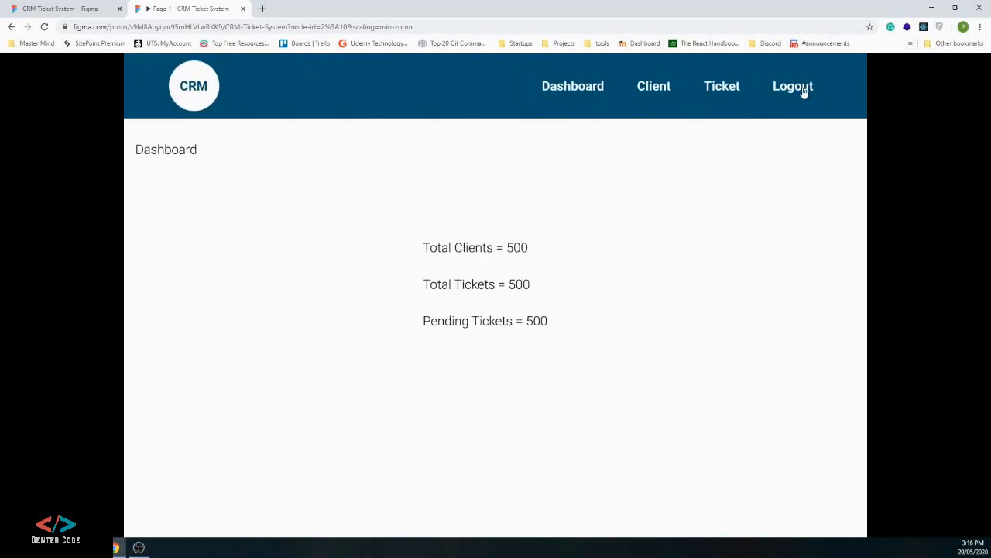
{"action": "left_click", "coordinate": [802, 94]}
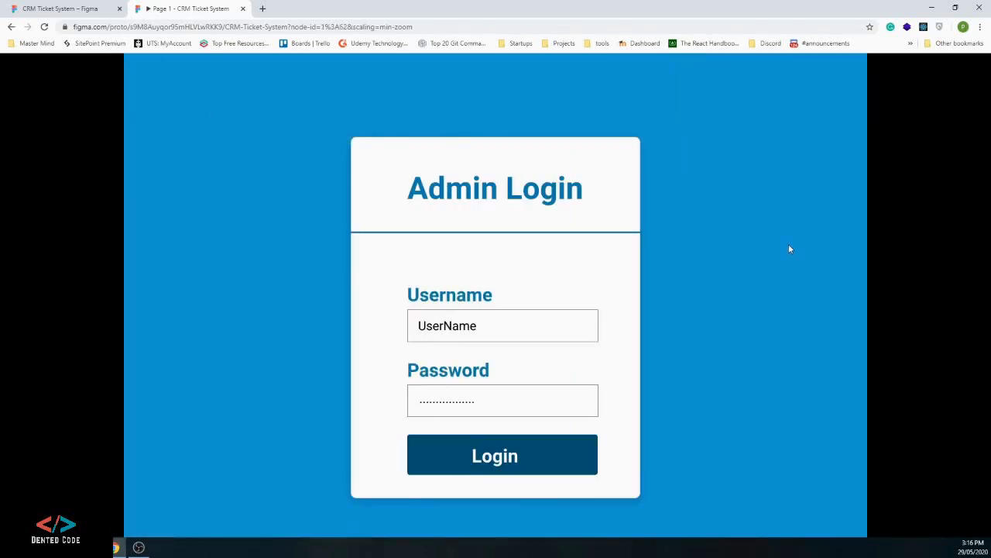
{"action": "left_click", "coordinate": [500, 468]}
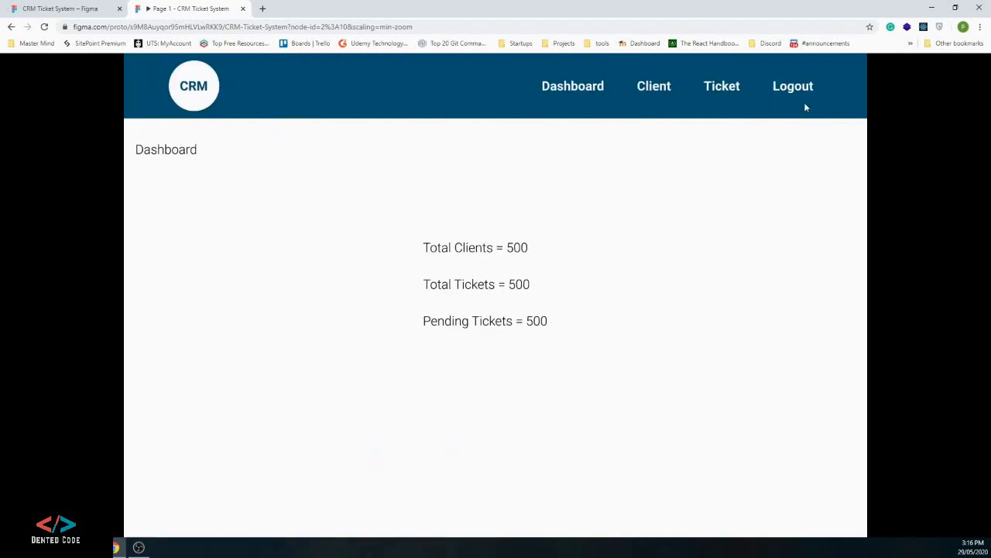
{"action": "left_click", "coordinate": [789, 89]}
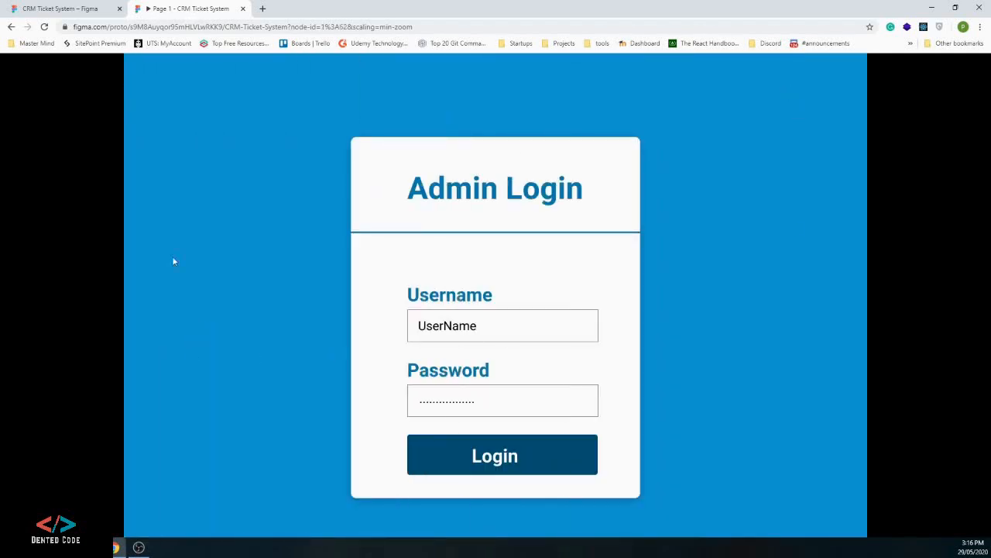
Back in the design file, change the Login button connection's animation to Move Out
{"action": "left_click", "coordinate": [45, 5]}
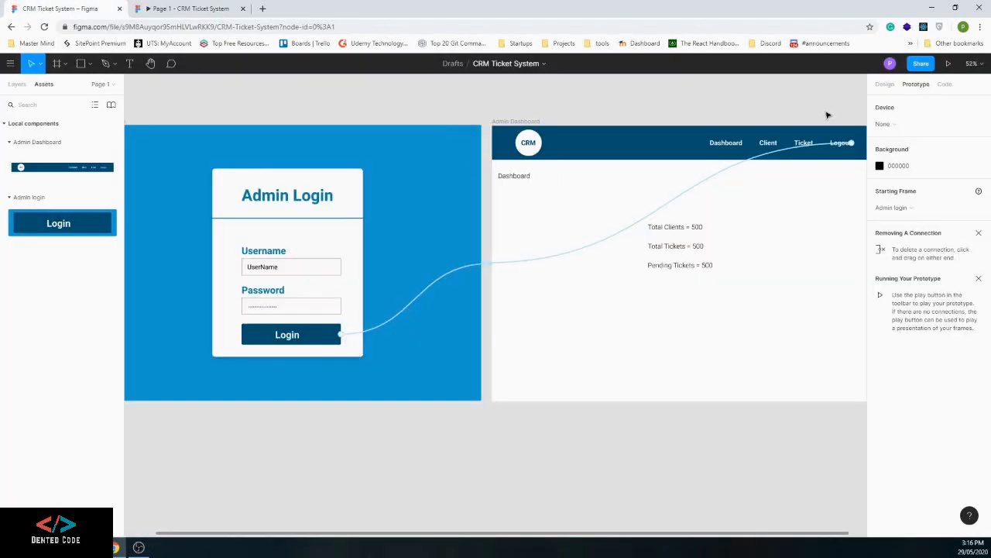
{"action": "left_click", "coordinate": [432, 290]}
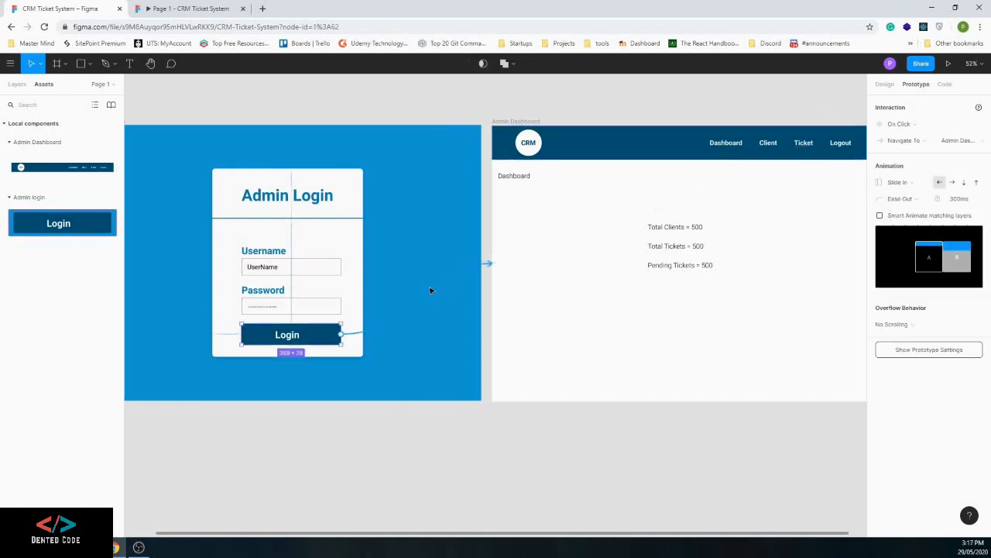
{"action": "left_click", "coordinate": [924, 184]}
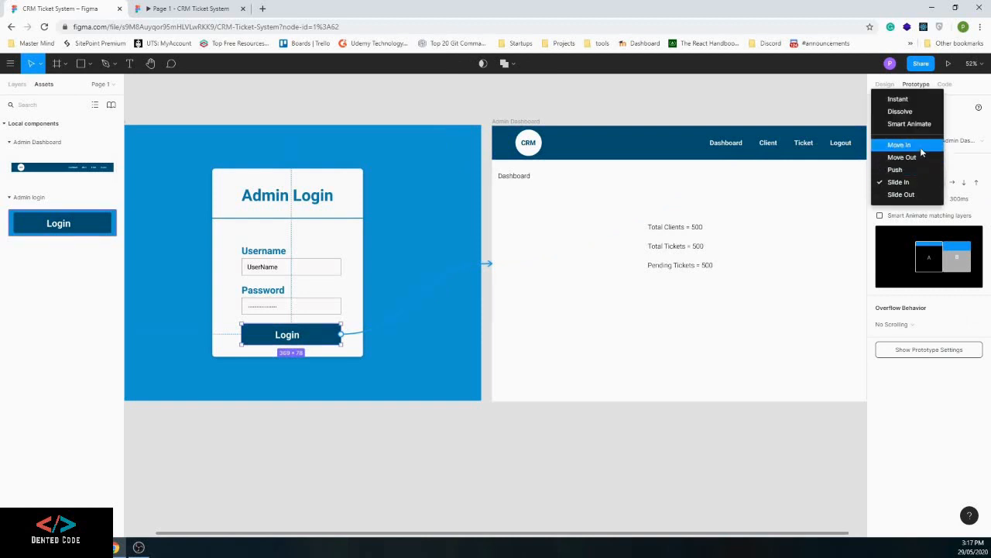
{"action": "left_click", "coordinate": [925, 159]}
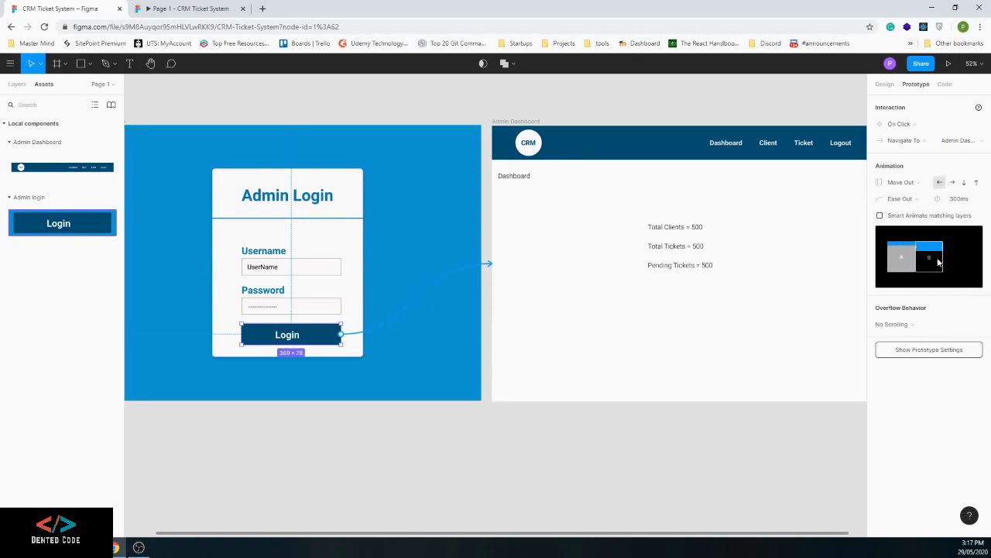
Change the animation of the navbar's Logout connection to Move In
{"action": "left_click", "coordinate": [841, 147]}
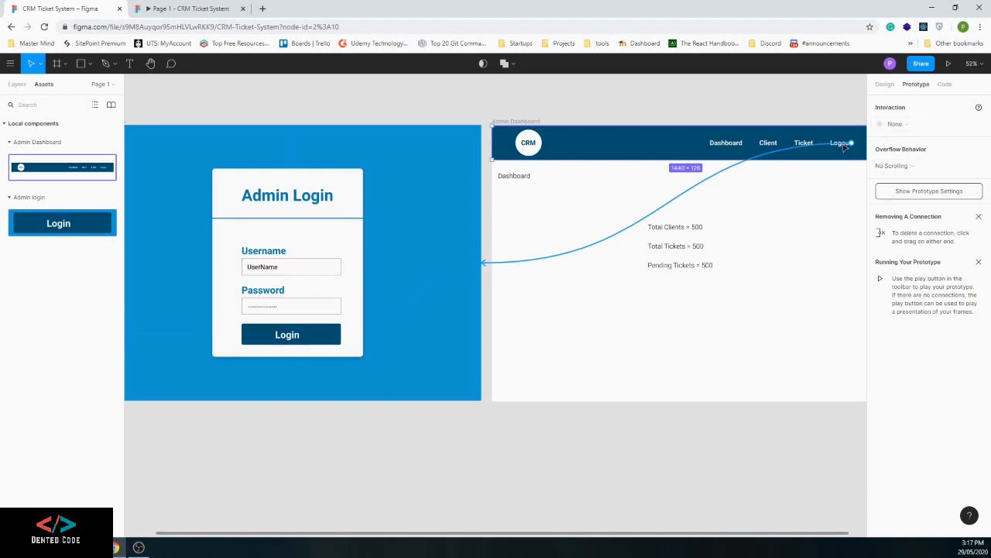
{"action": "left_click", "coordinate": [844, 147]}
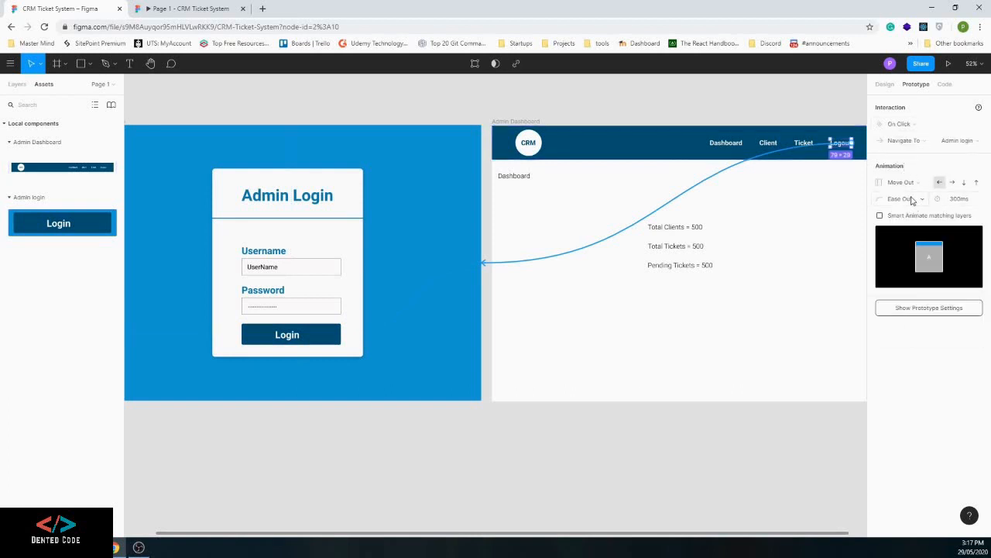
{"action": "left_click", "coordinate": [918, 183]}
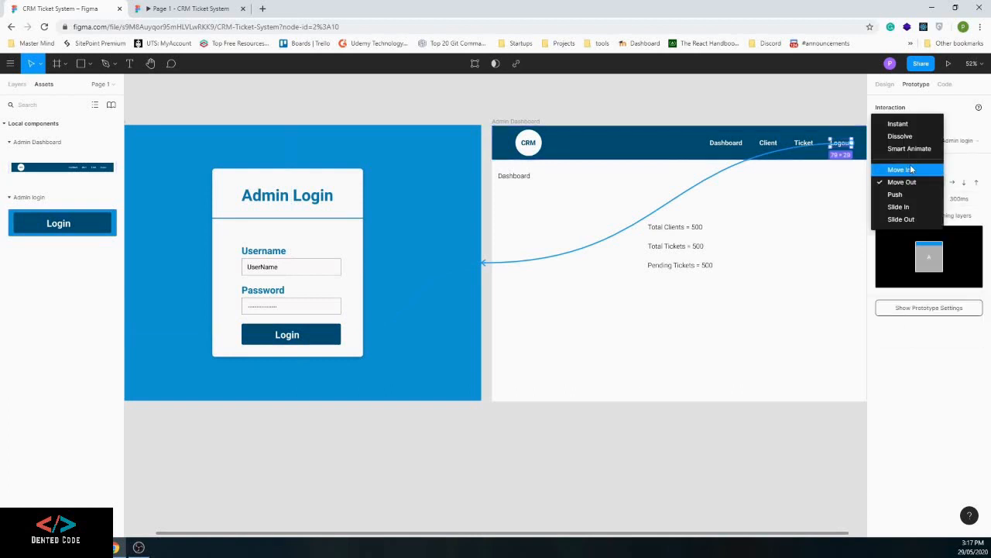
{"action": "left_click", "coordinate": [911, 169]}
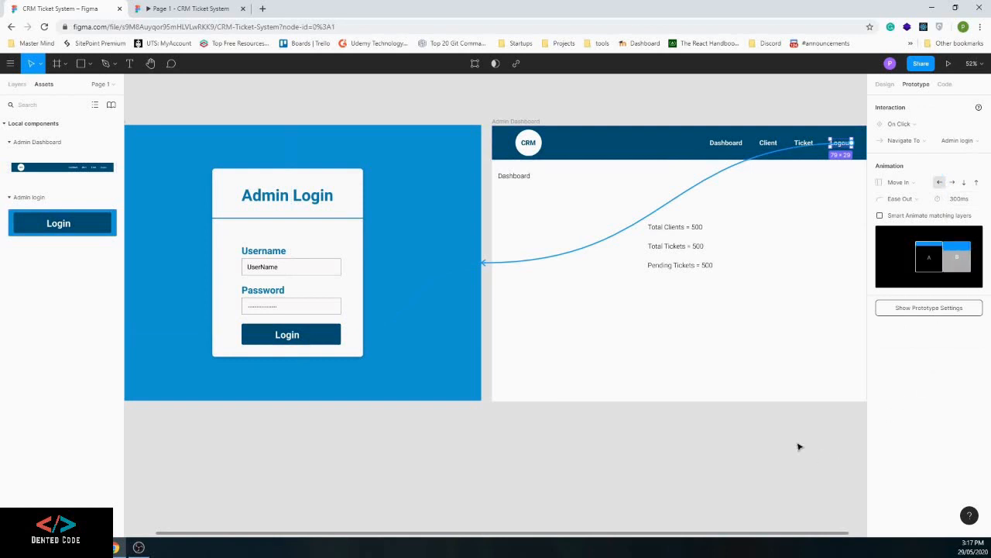
Switch to the prototype preview and test logging in from the Admin Login page and logging out of the dashboard
{"action": "left_click", "coordinate": [806, 378]}
{"action": "left_click", "coordinate": [186, 8]}
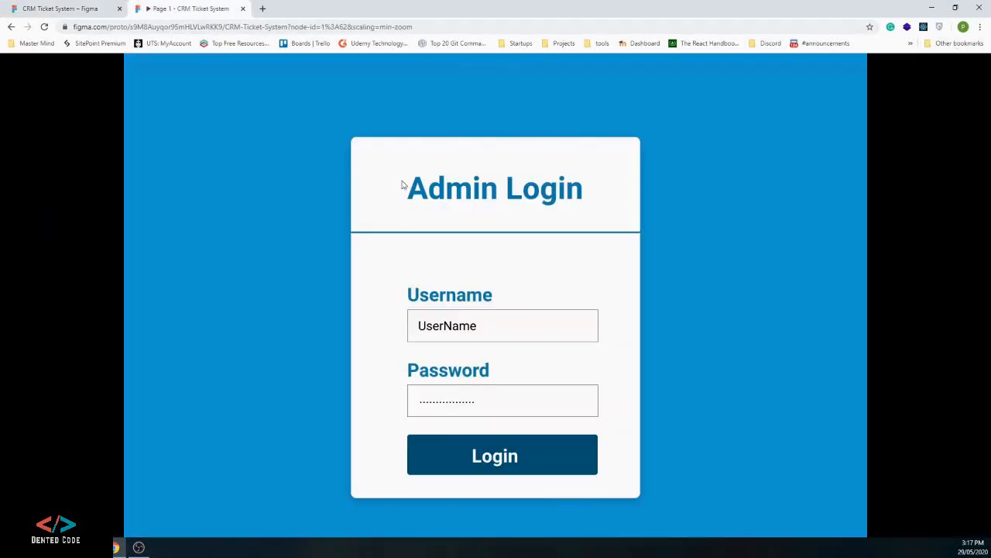
{"action": "left_click", "coordinate": [507, 217]}
{"action": "scroll", "coordinate": [505, 225], "scroll_direction": "down", "scroll_amount": 2}
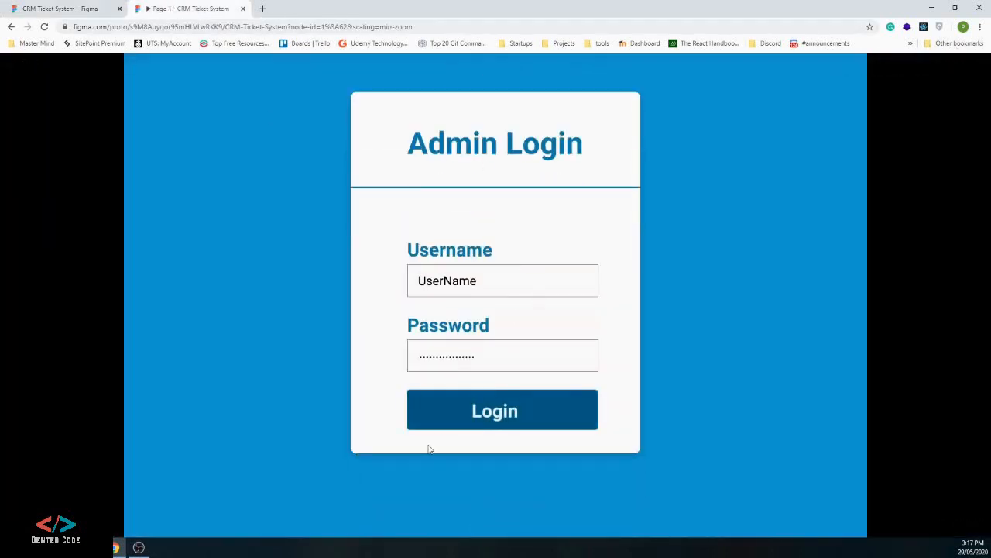
{"action": "scroll", "coordinate": [441, 421], "scroll_direction": "up", "scroll_amount": 2}
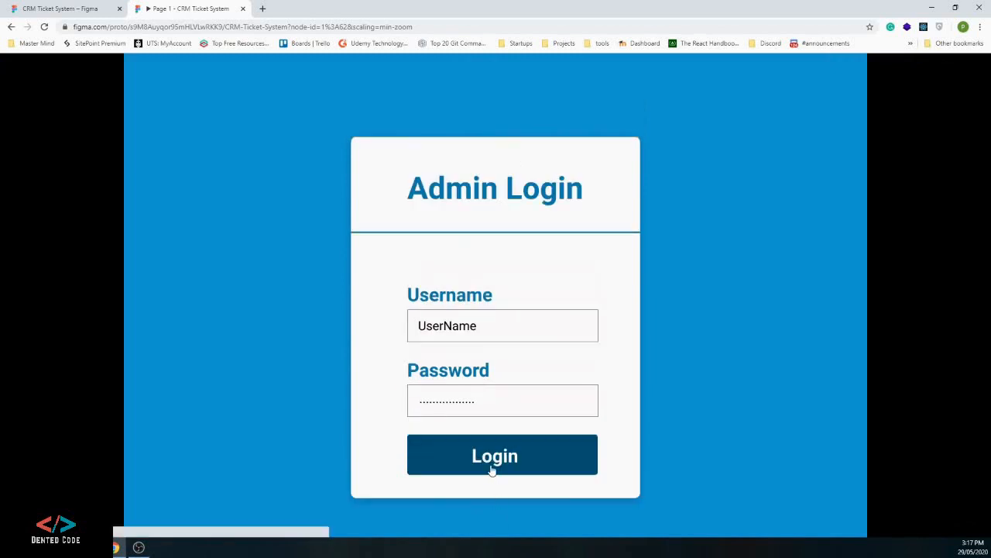
{"action": "left_click", "coordinate": [491, 469]}
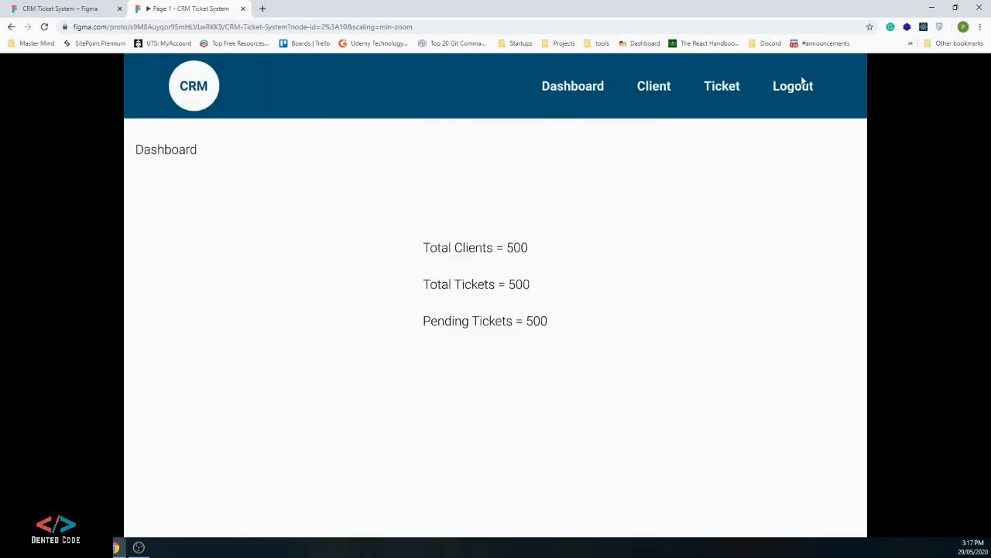
{"action": "left_click", "coordinate": [793, 87]}
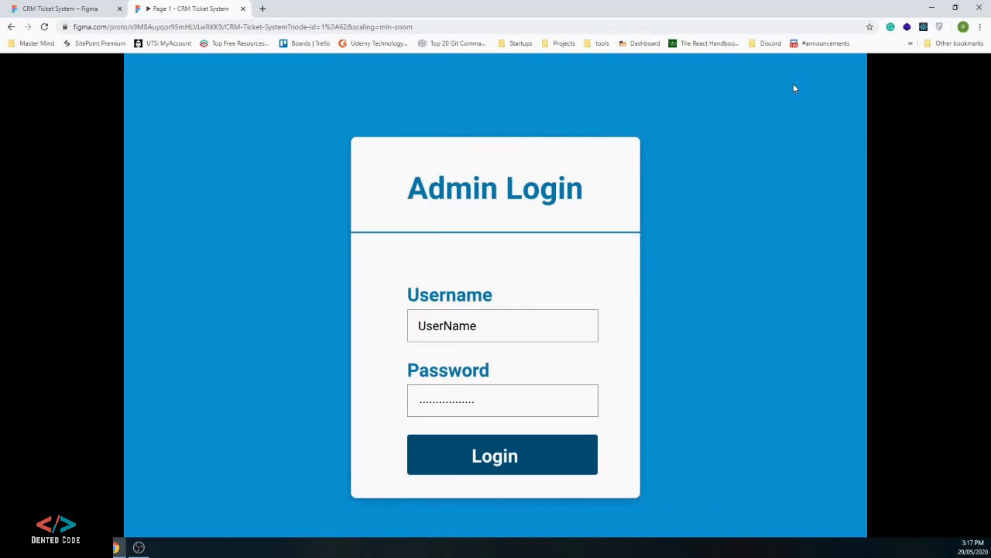
In the design file, set the dashboard Logout link's transition to Move Out with a rightward direction
{"action": "left_click", "coordinate": [85, 9]}
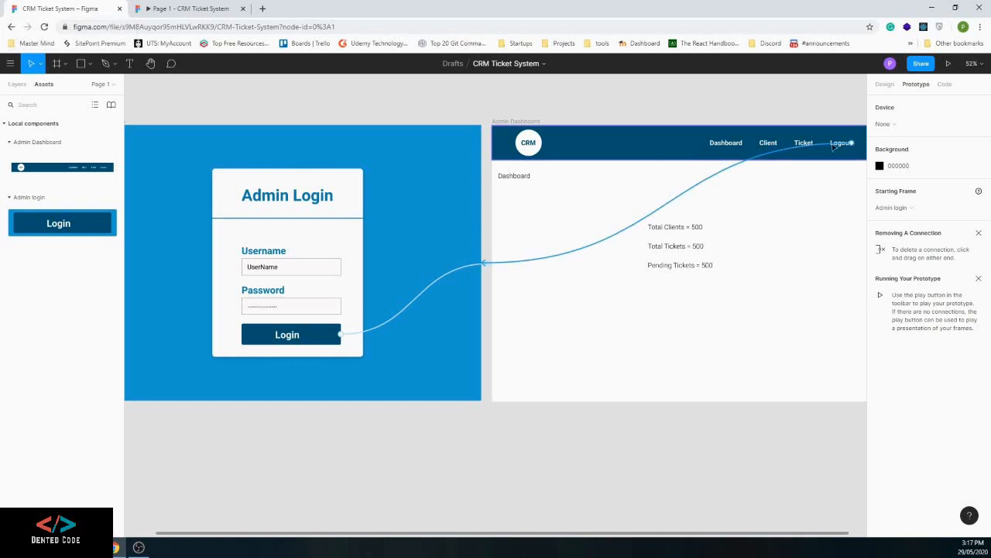
{"action": "left_click", "coordinate": [841, 145]}
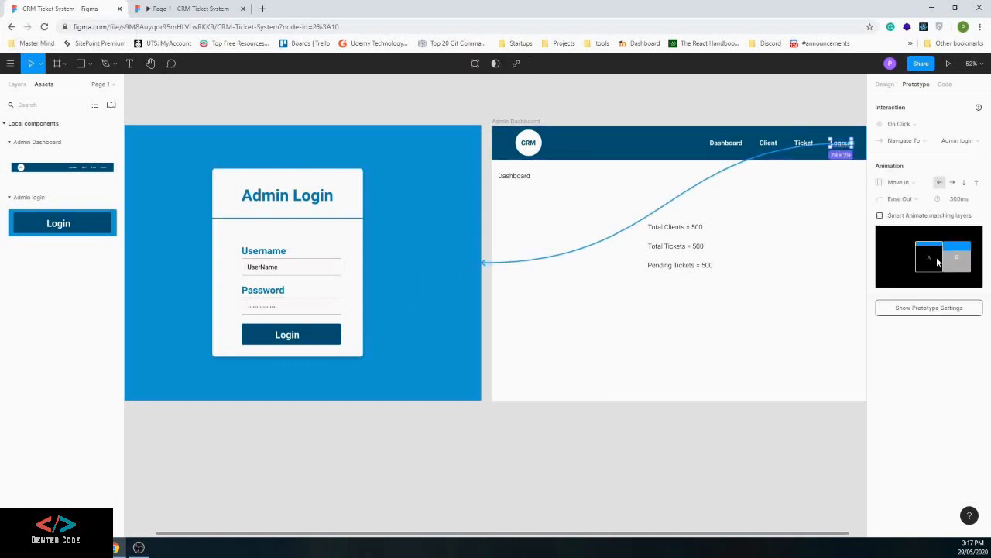
{"action": "left_click", "coordinate": [915, 184]}
{"action": "left_click", "coordinate": [916, 195]}
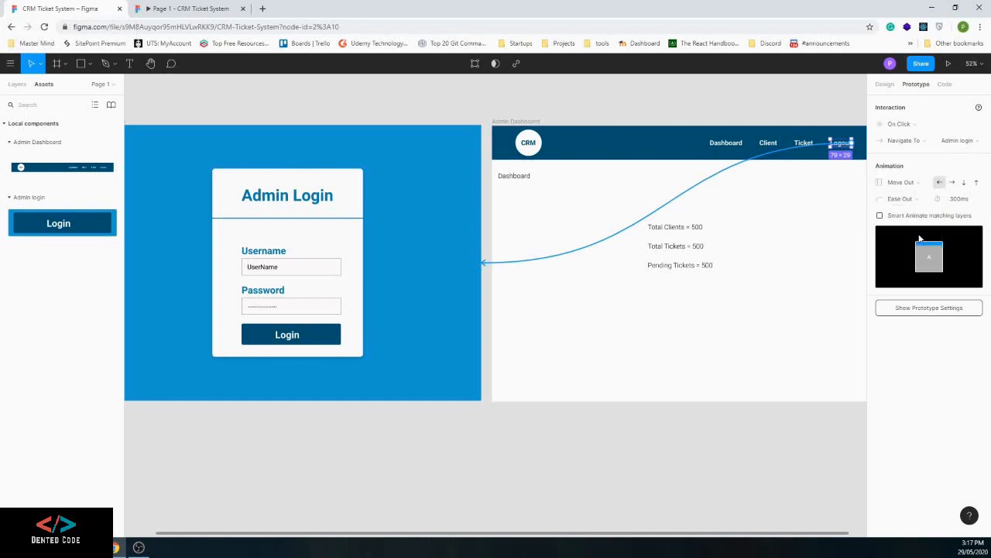
{"action": "left_click", "coordinate": [922, 186]}
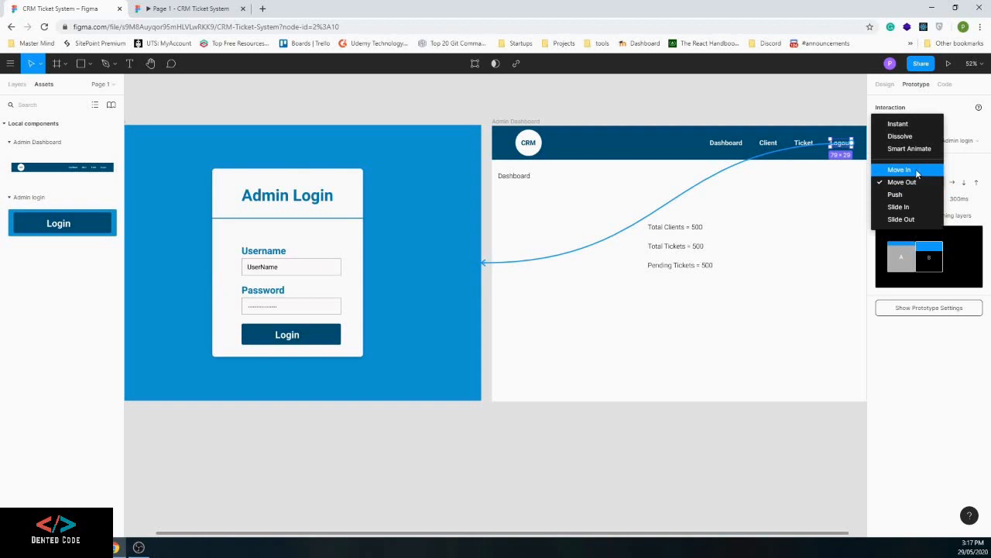
{"action": "left_click", "coordinate": [910, 182]}
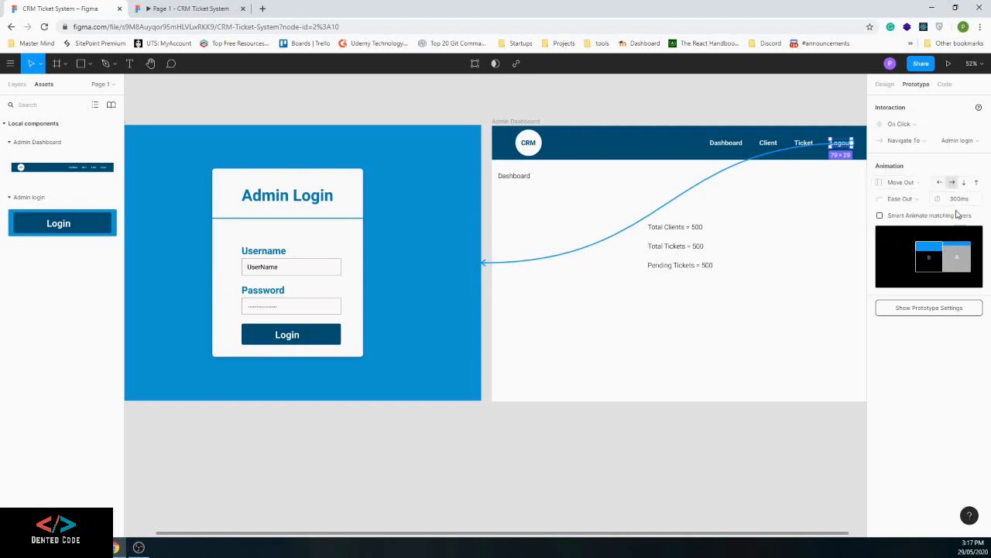
{"action": "left_click", "coordinate": [771, 443]}
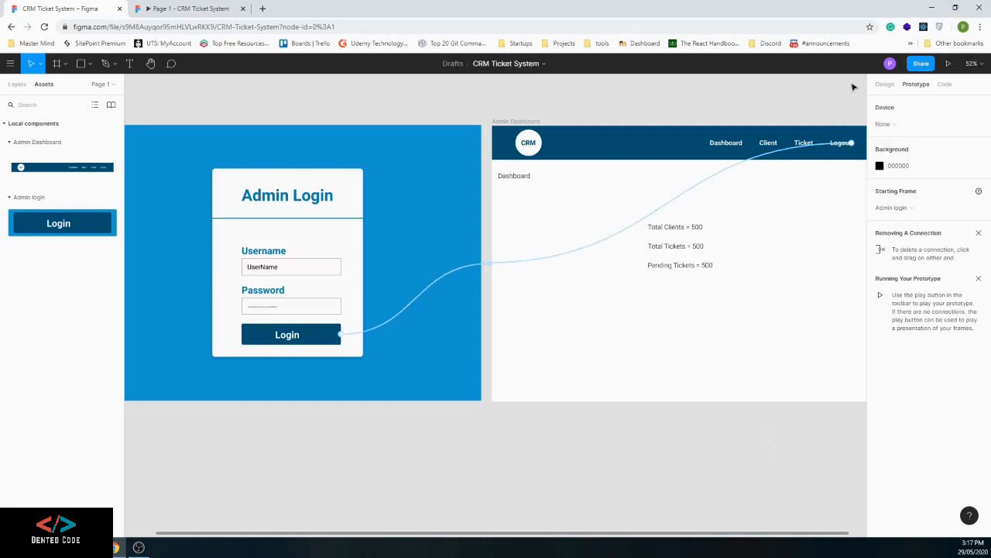
Test the login and the changed logout transition in the prototype preview, and return to the design file
{"action": "left_click", "coordinate": [205, 9]}
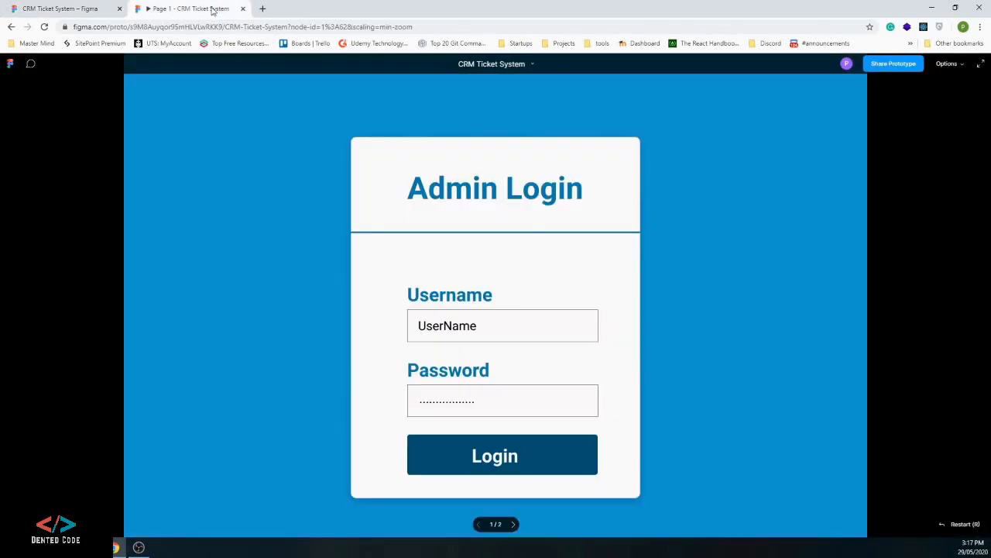
{"action": "left_click", "coordinate": [519, 443]}
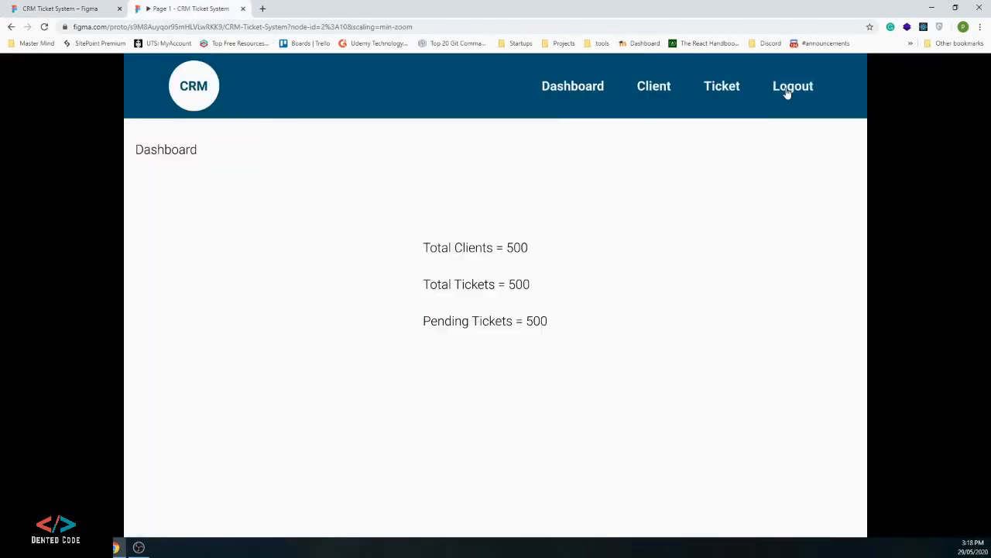
{"action": "left_click", "coordinate": [787, 88]}
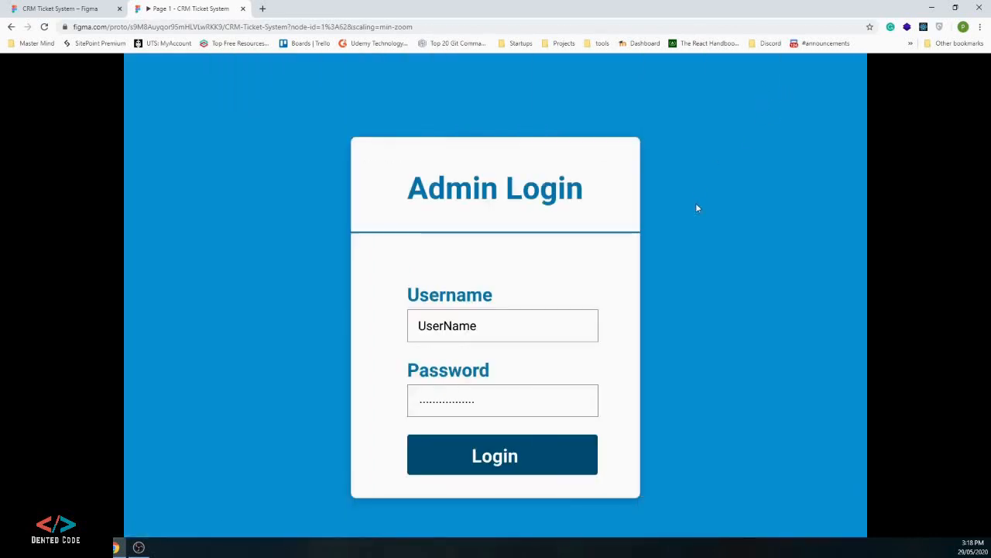
{"action": "left_click", "coordinate": [75, 9]}
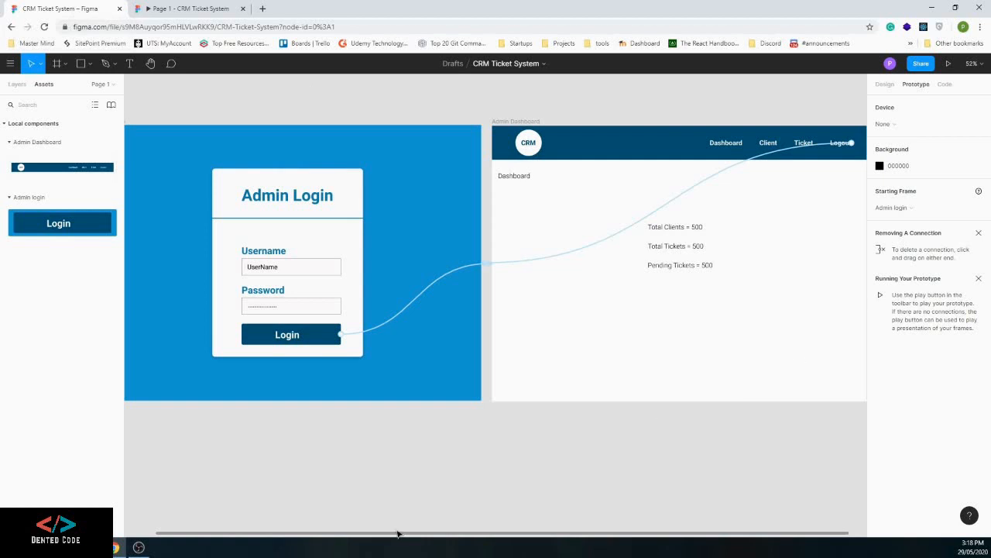
{"action": "left_click_drag", "start_coordinate": [399, 536], "coordinate": [443, 535]}
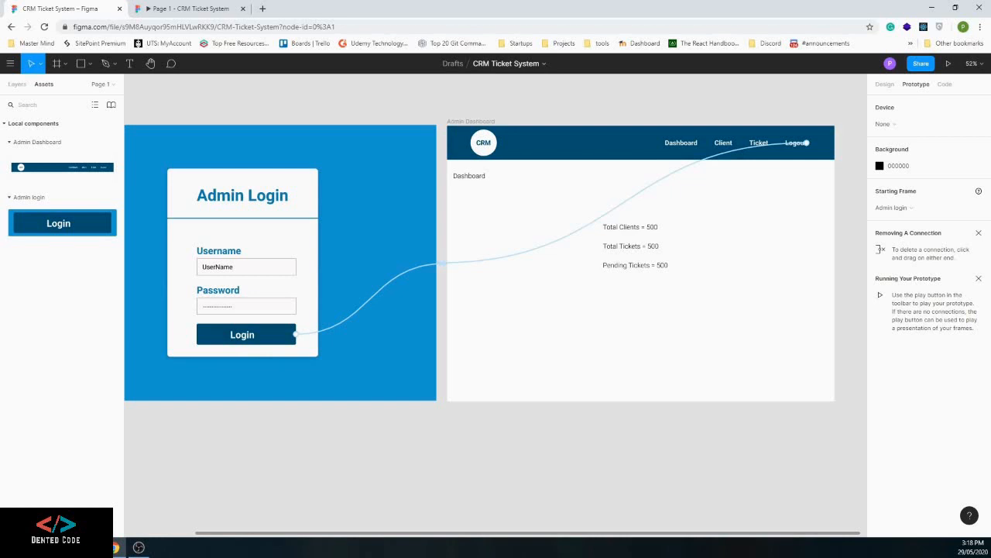
{"action": "key", "text": "alt+Tab"}
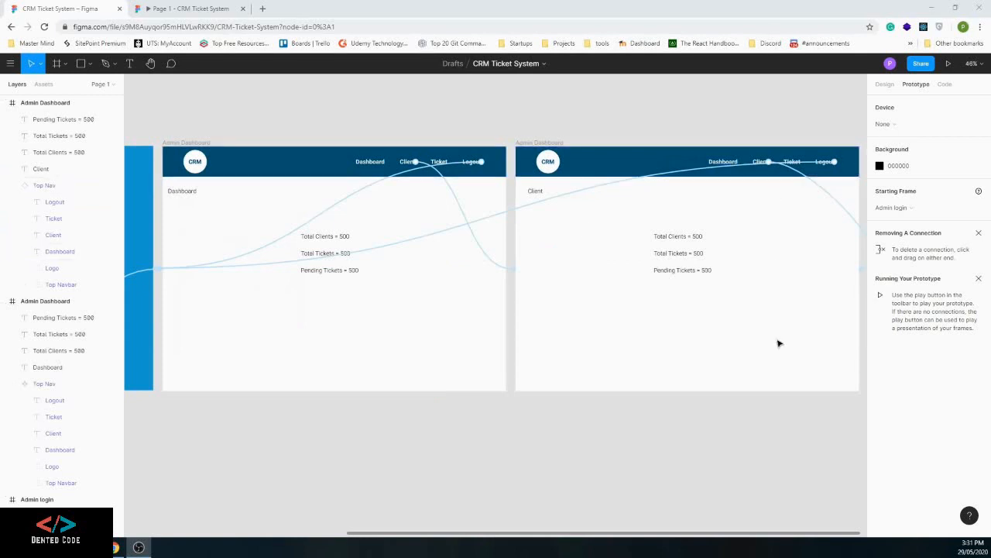
In the prototype preview, test logging out from the Client page, logging back in and going to the Client page
{"action": "left_click", "coordinate": [172, 8]}
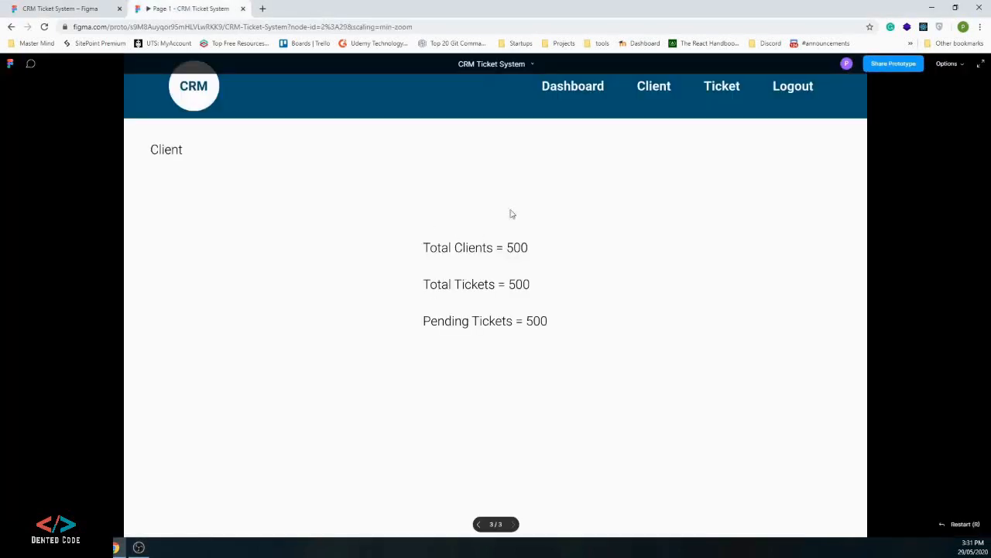
{"action": "left_click", "coordinate": [654, 90]}
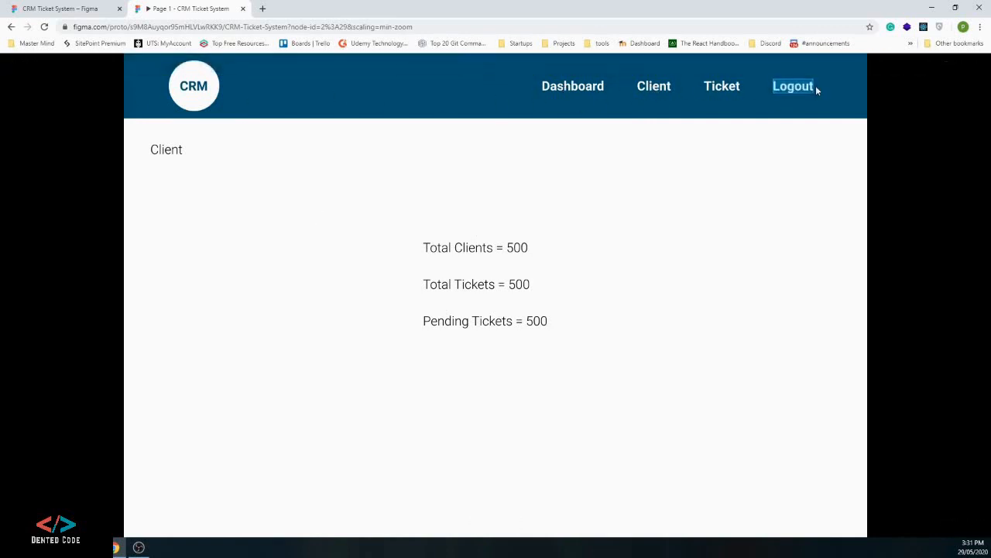
{"action": "left_click", "coordinate": [791, 97]}
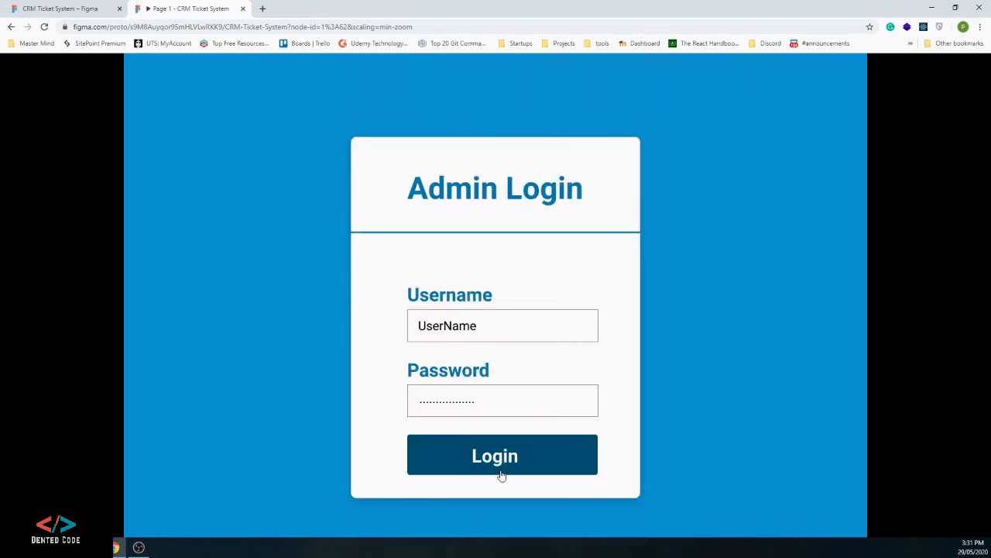
{"action": "left_click", "coordinate": [499, 471]}
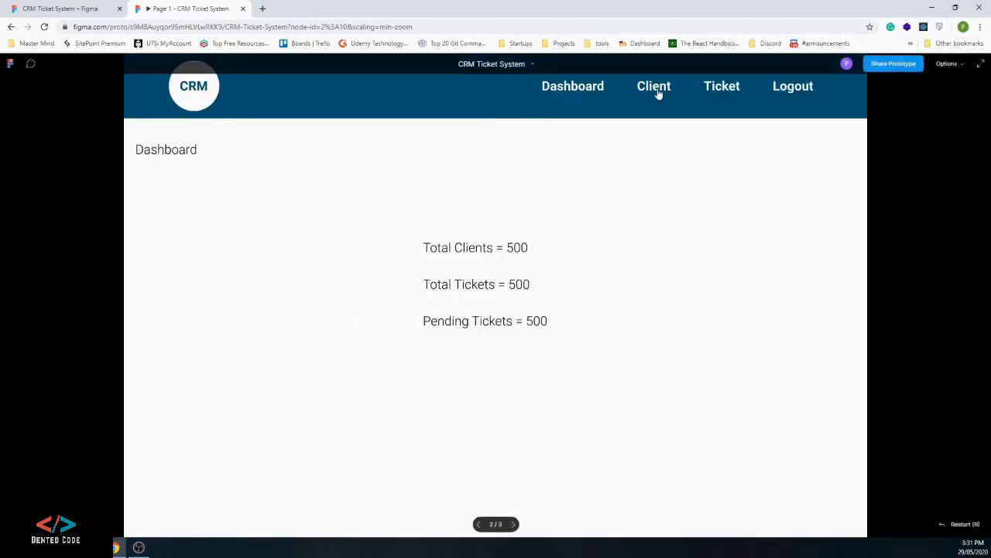
{"action": "left_click", "coordinate": [655, 89]}
Back in the design file, inspect the transition settings of the Login button's connection to the dashboard frame
{"action": "left_click", "coordinate": [68, 10]}
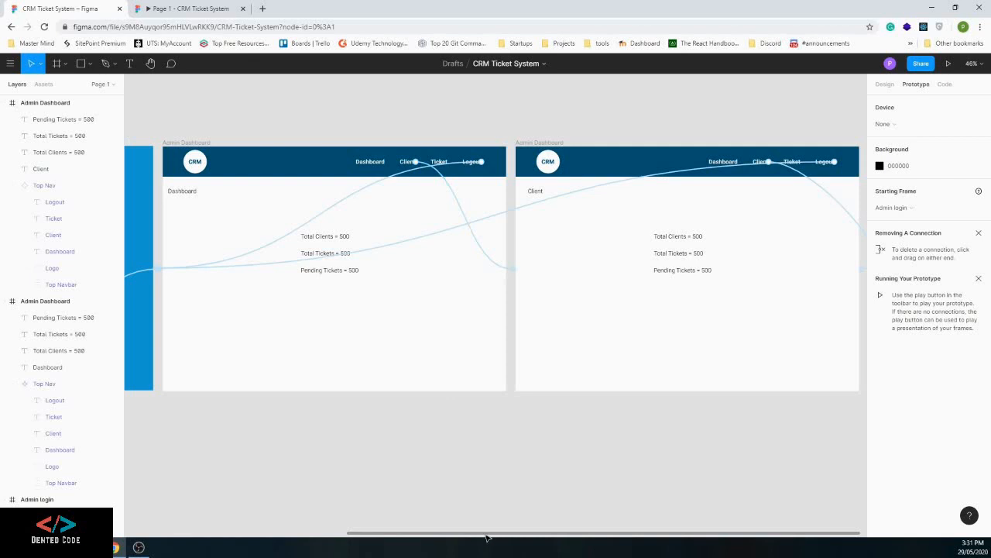
{"action": "left_click_drag", "start_coordinate": [486, 537], "coordinate": [341, 537]}
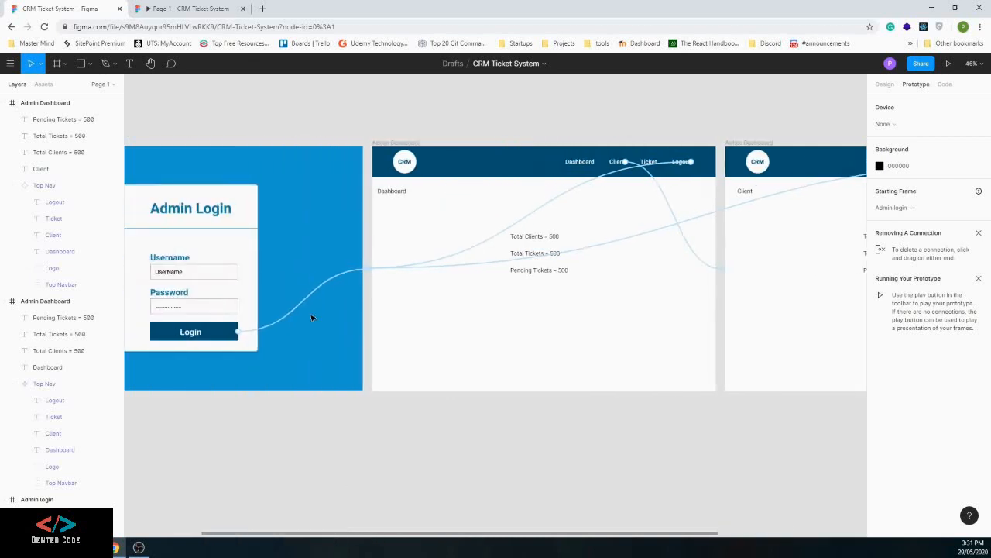
{"action": "left_click", "coordinate": [291, 313]}
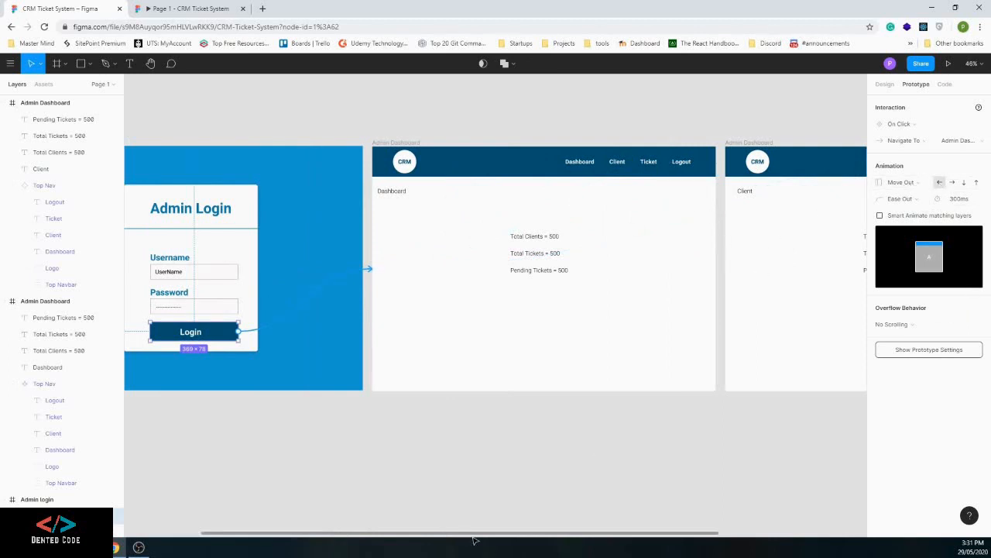
{"action": "left_click_drag", "start_coordinate": [478, 537], "coordinate": [600, 536]}
{"action": "key", "text": "Escape"}
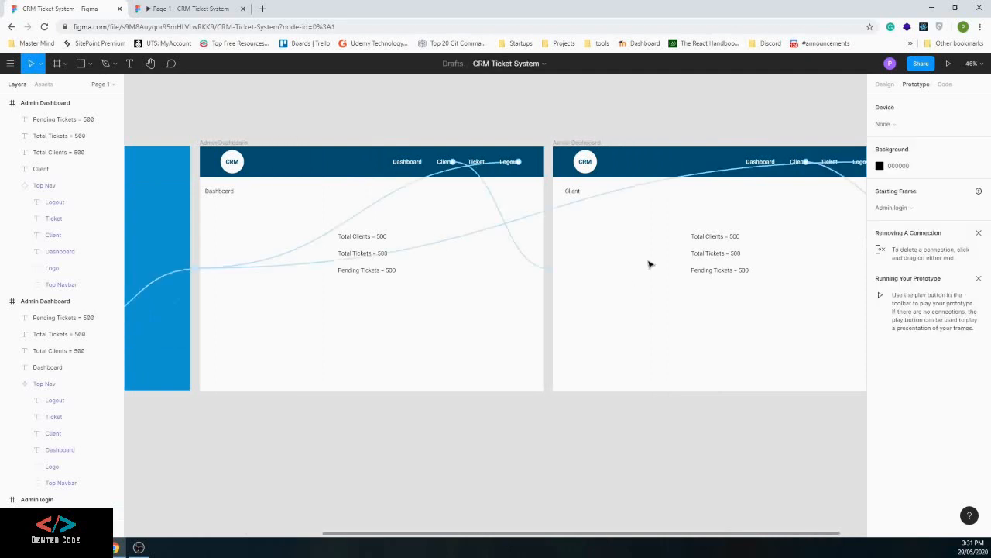
Set the transition of the dashboard frame's Client link to Move In with a leftward direction
{"action": "left_click", "coordinate": [500, 215]}
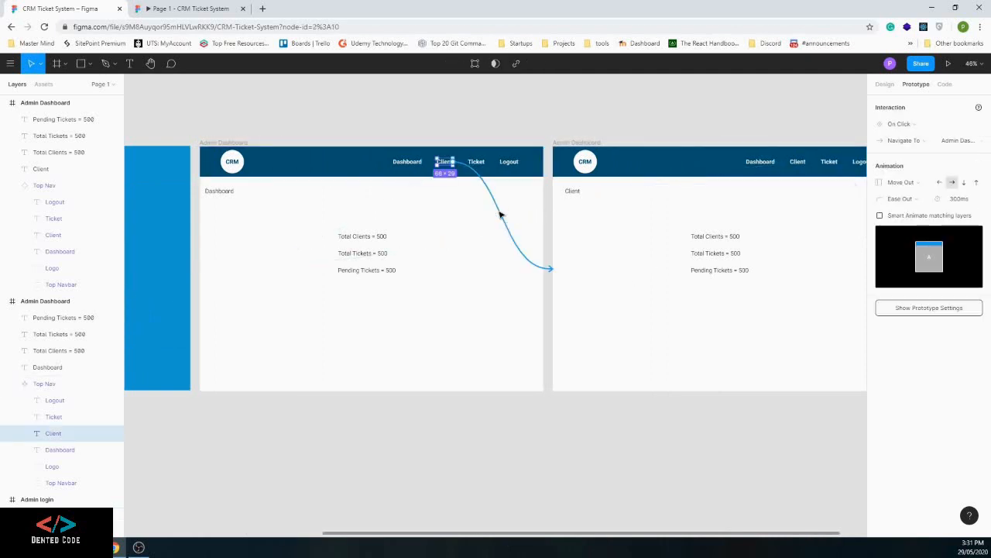
{"action": "mouse_move", "coordinate": [959, 260]}
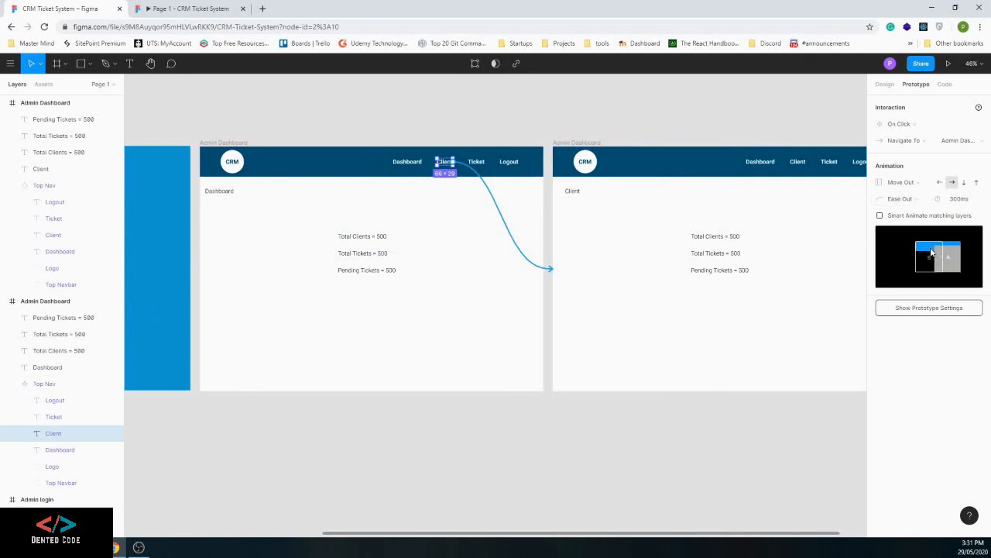
{"action": "left_click", "coordinate": [939, 182]}
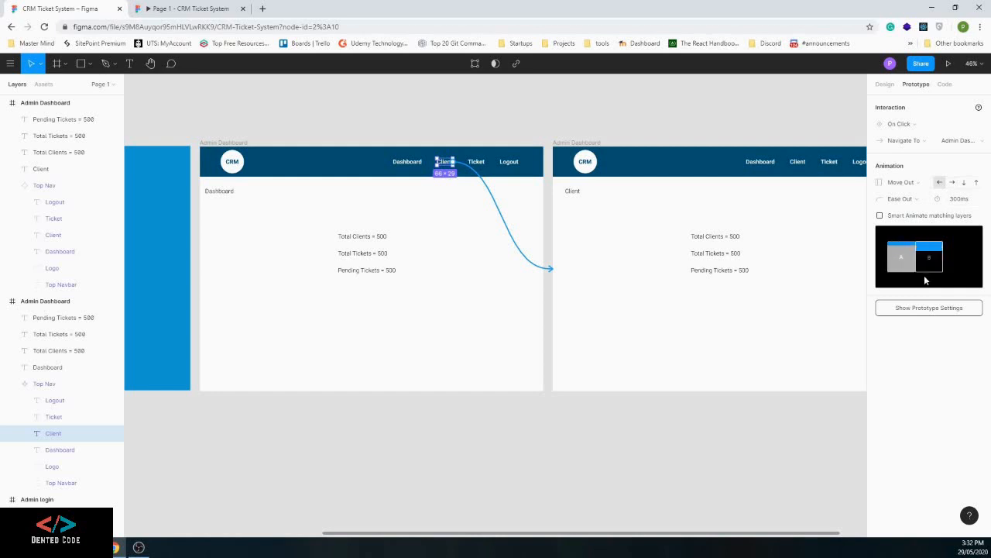
{"action": "left_click", "coordinate": [922, 185]}
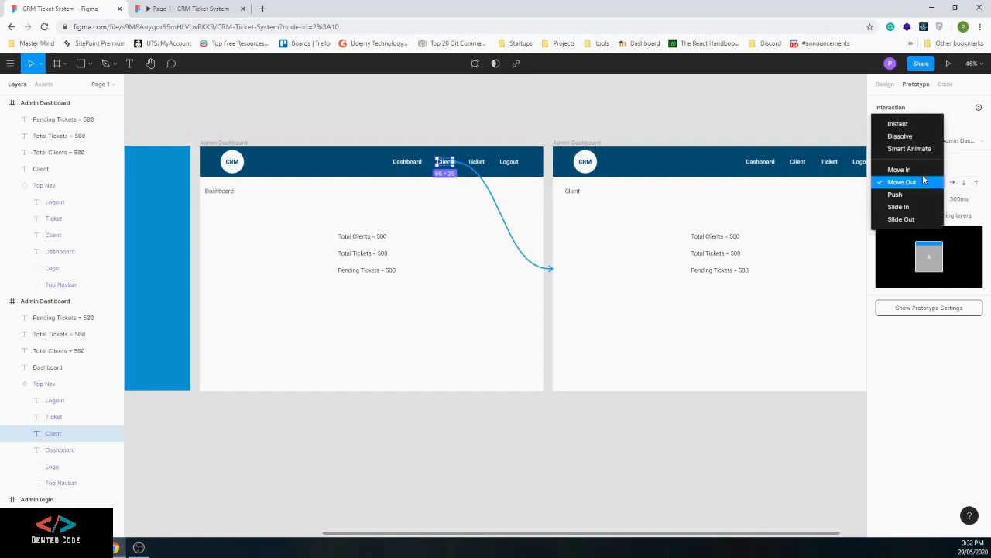
{"action": "left_click", "coordinate": [922, 170]}
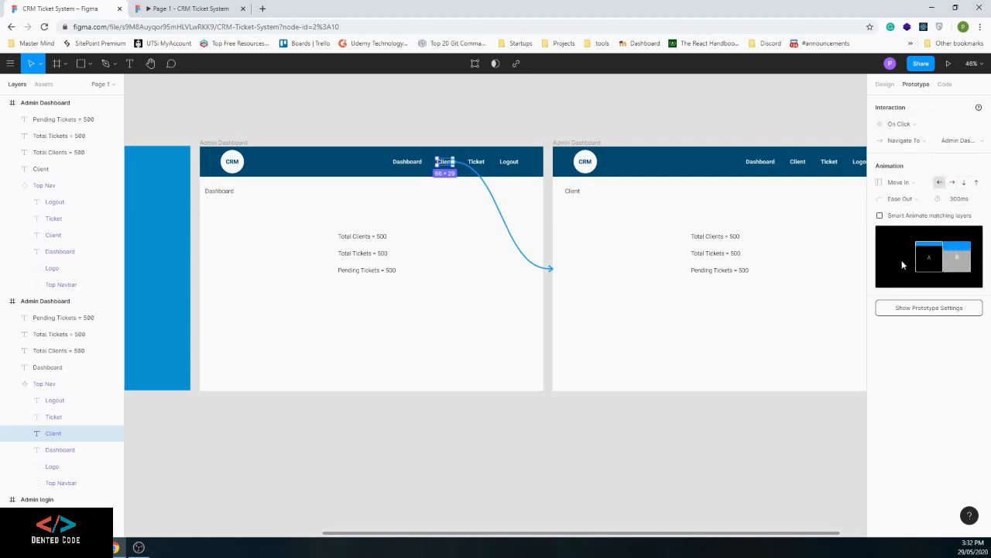
{"action": "left_click", "coordinate": [671, 464]}
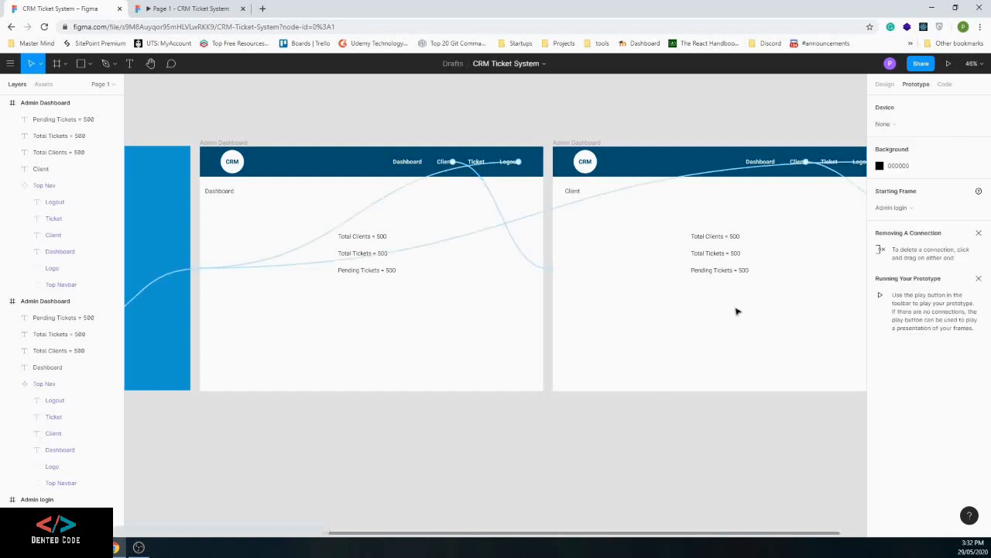
Connect the Client page's Dashboard link to the dashboard frame with on-click navigation and a Move Out transition
{"action": "left_click", "coordinate": [762, 162]}
{"action": "double_click", "coordinate": [762, 163]}
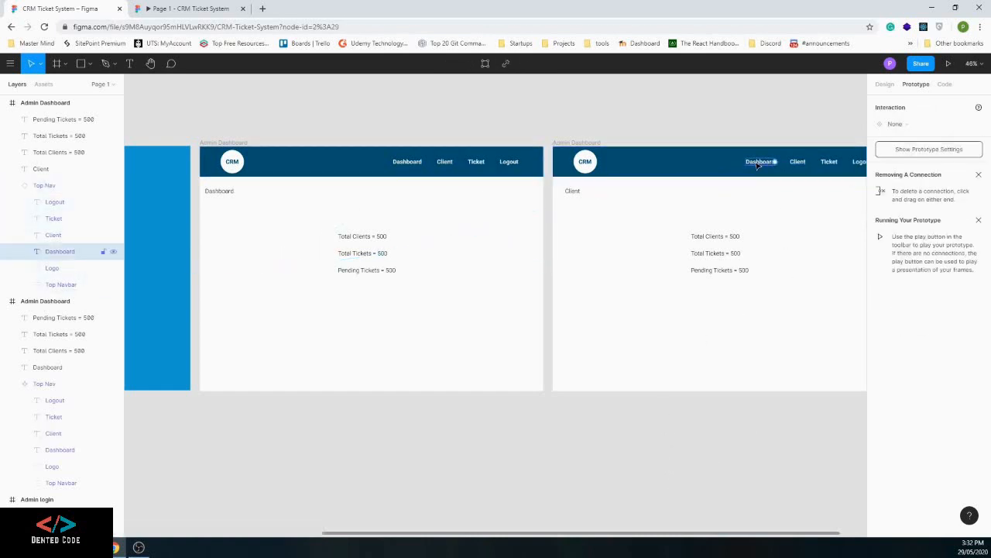
{"action": "left_click_drag", "start_coordinate": [775, 162], "coordinate": [544, 212]}
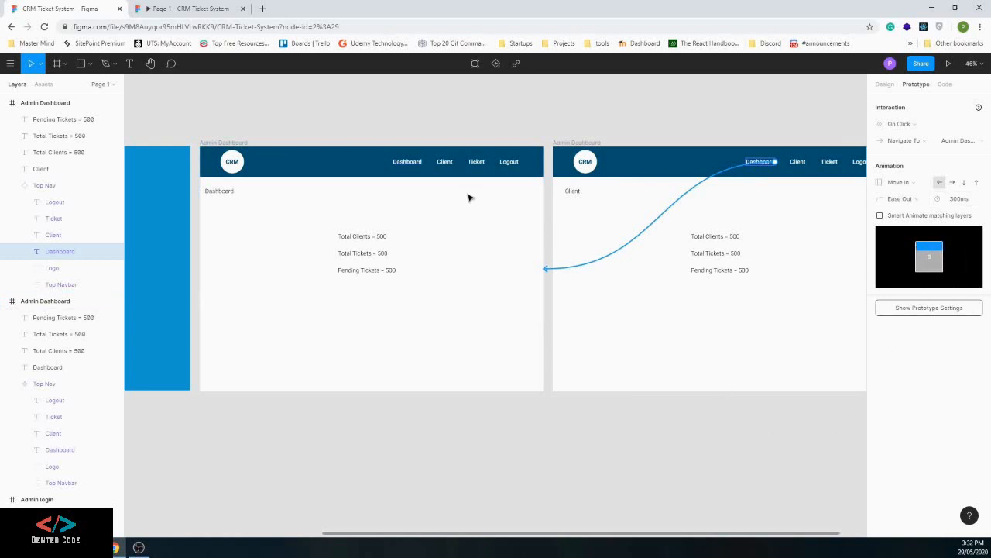
{"action": "left_click", "coordinate": [446, 164]}
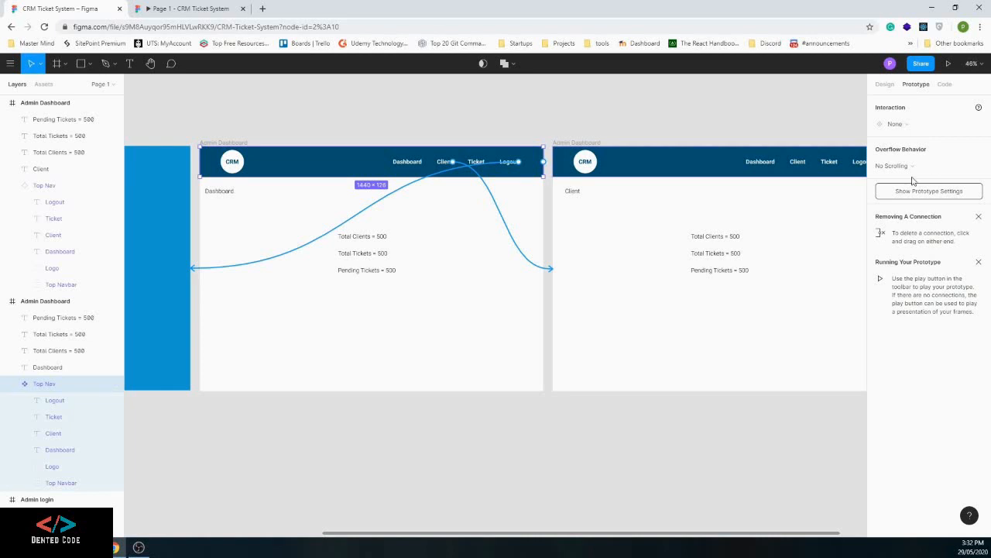
{"action": "left_click", "coordinate": [539, 265]}
{"action": "left_click", "coordinate": [666, 214]}
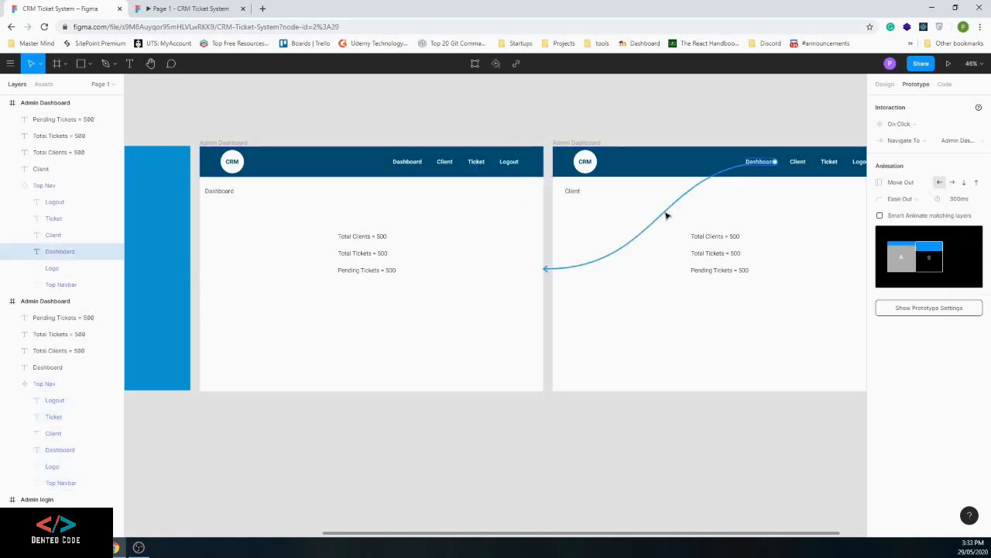
In the prototype preview, test navigating from the Client page to the Dashboard, to Client again, and back to the Dashboard
{"action": "left_click", "coordinate": [669, 400]}
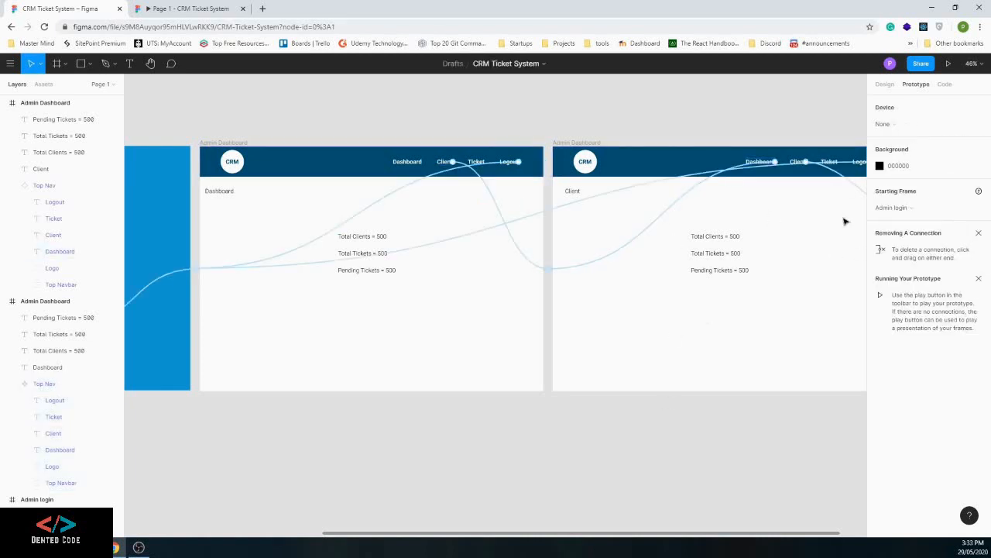
{"action": "left_click", "coordinate": [221, 8]}
{"action": "left_click", "coordinate": [447, 224]}
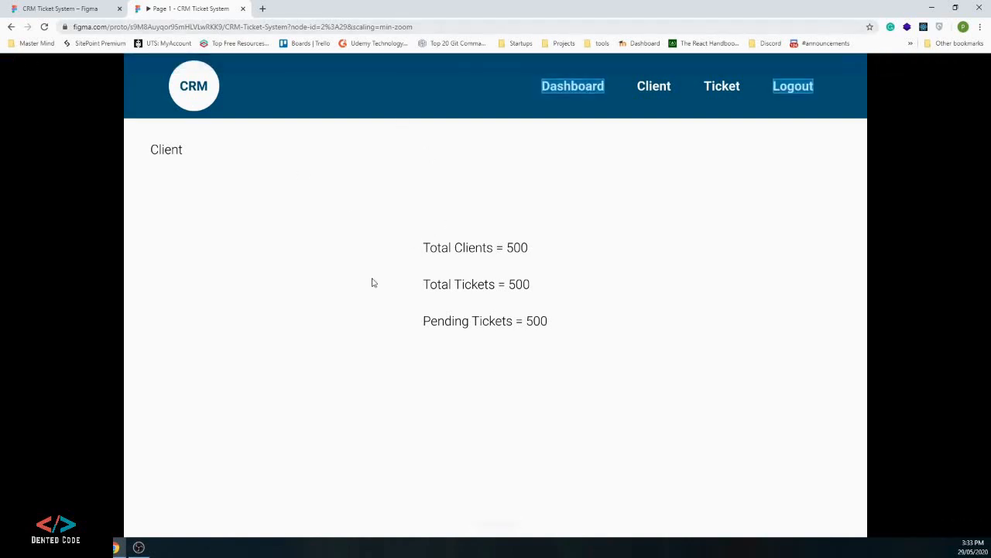
{"action": "left_click", "coordinate": [571, 87]}
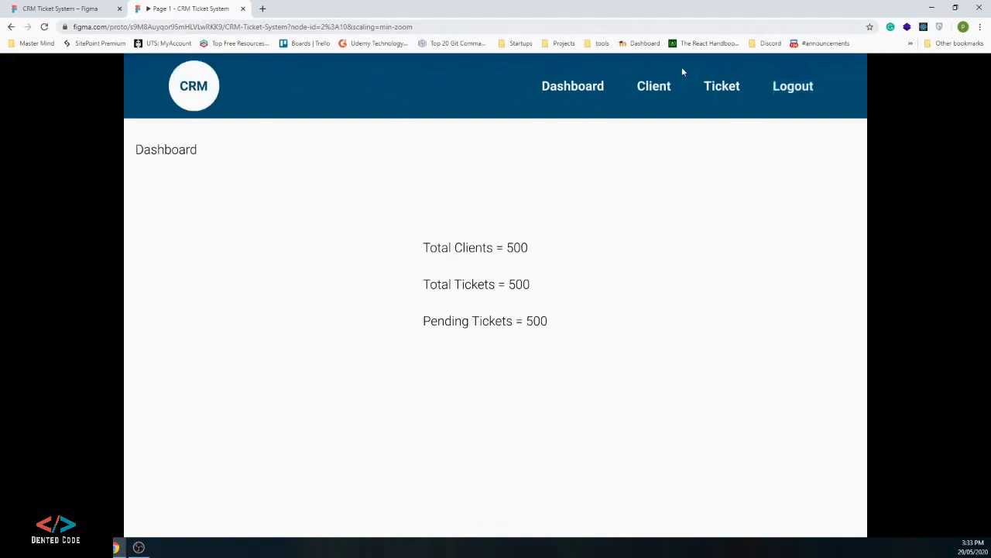
{"action": "left_click", "coordinate": [658, 89]}
{"action": "left_click", "coordinate": [577, 87]}
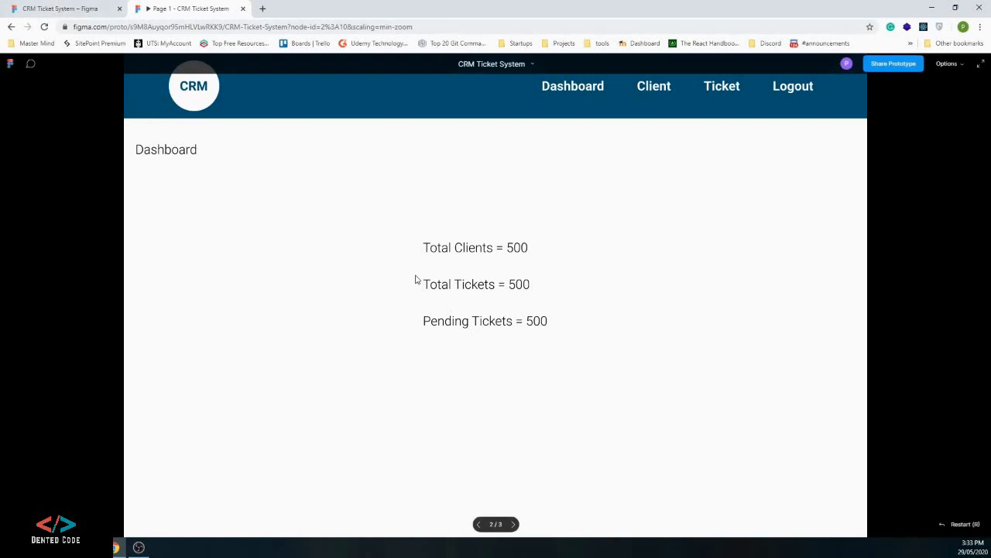
Back in the design file, rename the Client page's frame to "Admin Client"
{"action": "left_click", "coordinate": [47, 8]}
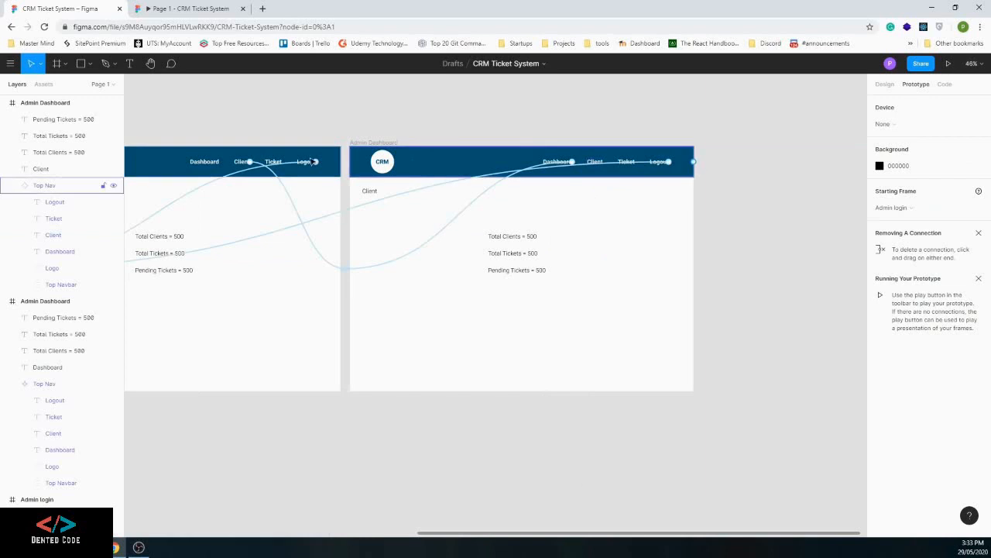
{"action": "left_click", "coordinate": [429, 150]}
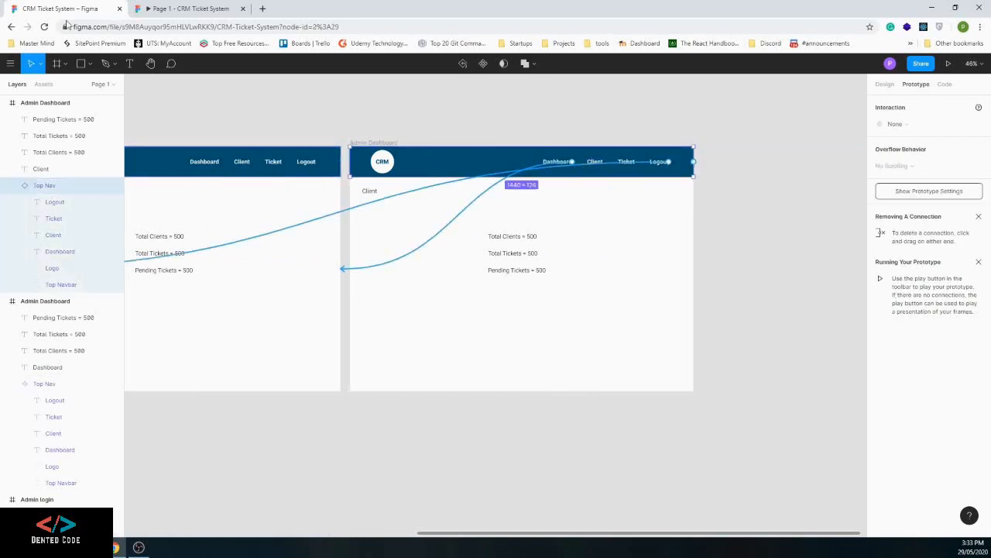
{"action": "left_click", "coordinate": [63, 104]}
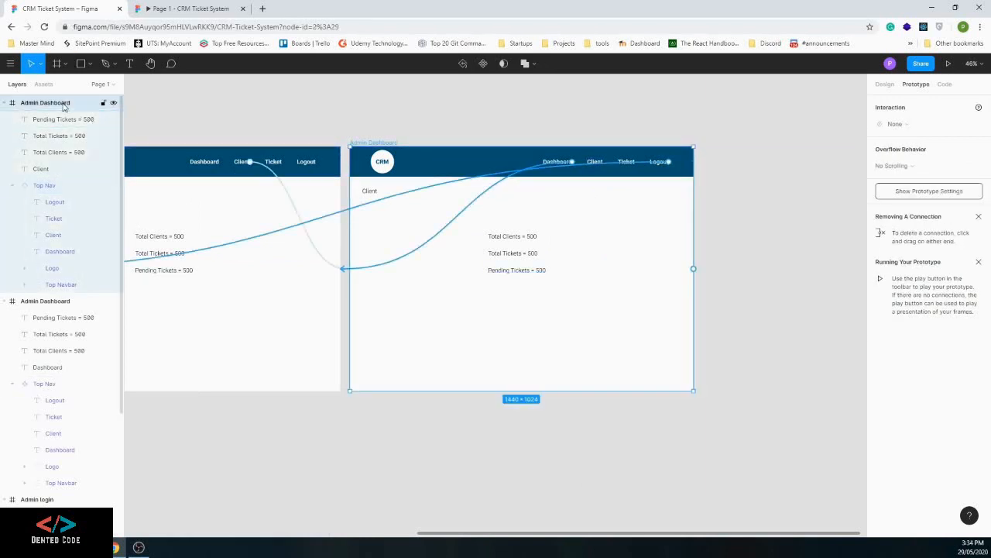
{"action": "double_click", "coordinate": [63, 104]}
{"action": "double_click", "coordinate": [63, 105]}
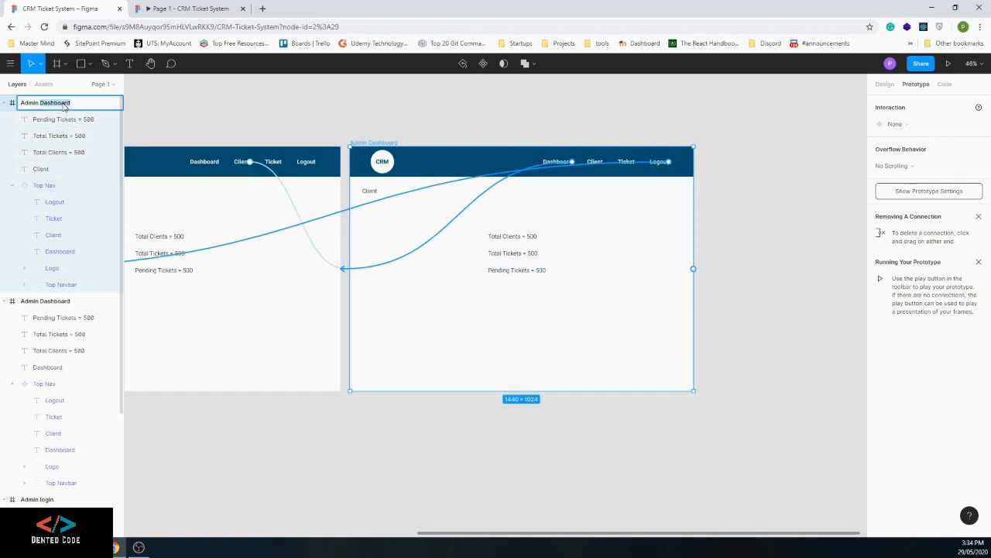
{"action": "type", "text": "Client"}
{"action": "key", "text": "Return"}
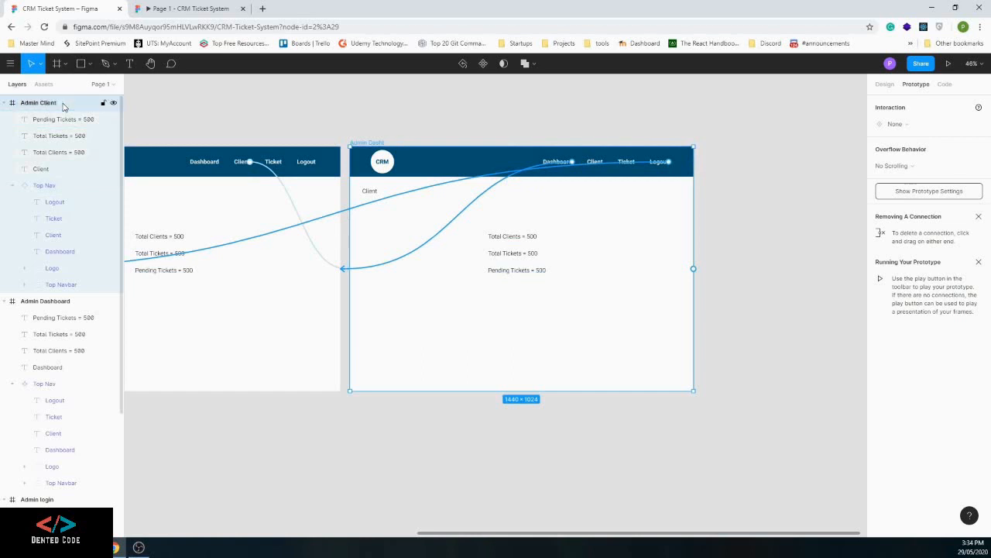
Delete the Total Clients, Total Tickets and Pending Tickets text lines from the Admin Client frame
{"action": "left_click", "coordinate": [556, 280]}
{"action": "left_click", "coordinate": [510, 250]}
{"action": "left_click", "coordinate": [510, 236]}
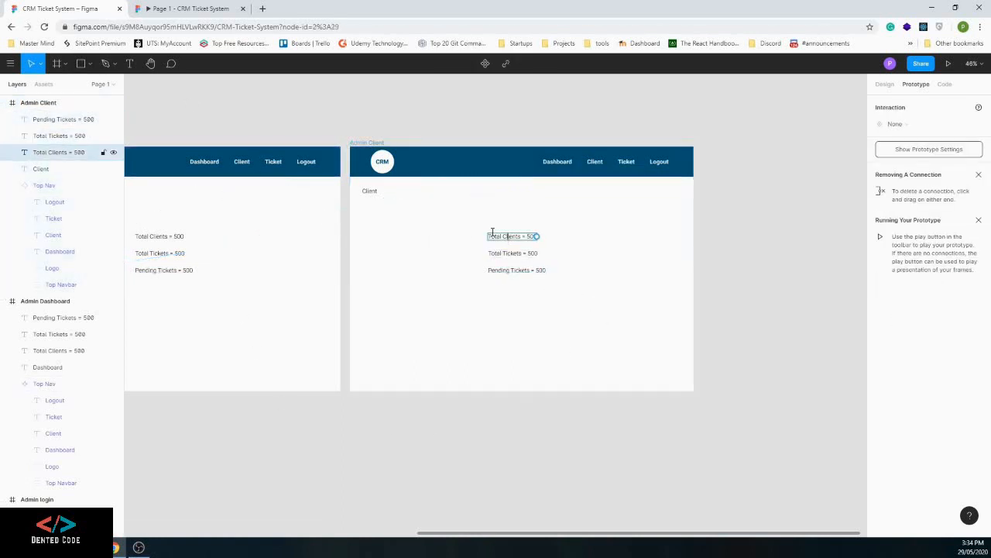
{"action": "left_click", "coordinate": [527, 270]}
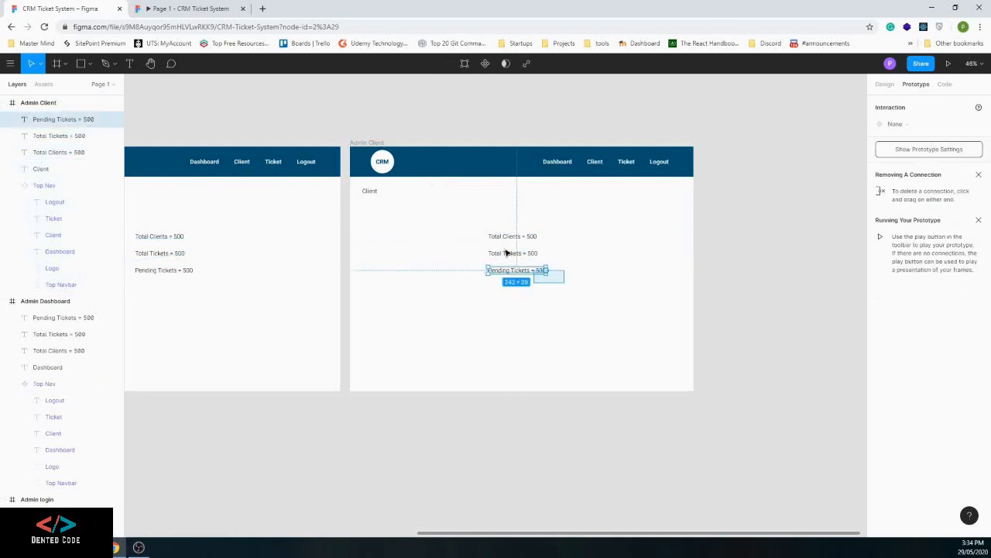
{"action": "left_click", "coordinate": [507, 253], "text": "shift"}
{"action": "left_click", "coordinate": [496, 236], "text": "shift"}
{"action": "key", "text": "Delete"}
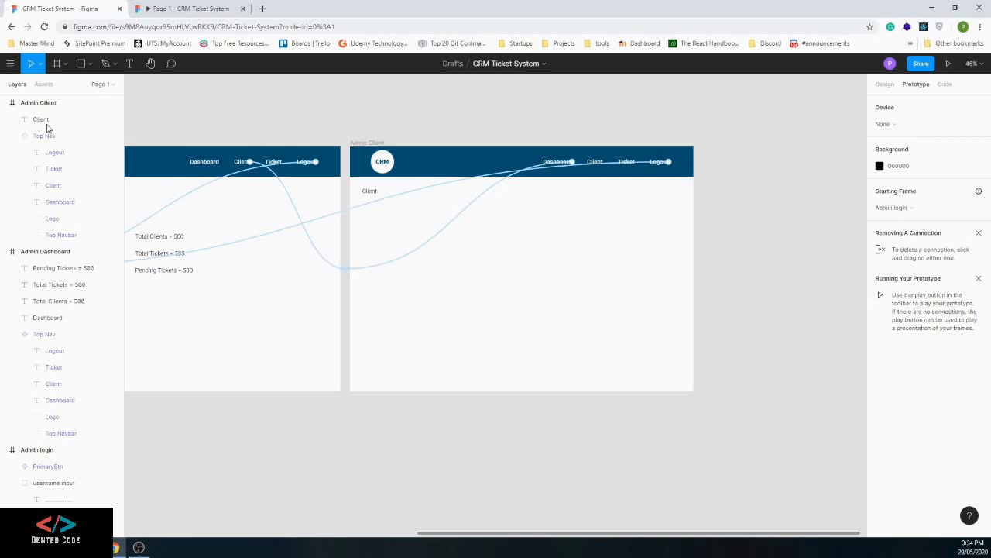
Place an instance of the Login button component below the Admin Client navigation bar and change its label to "Add New Client"
{"action": "left_click", "coordinate": [44, 84]}
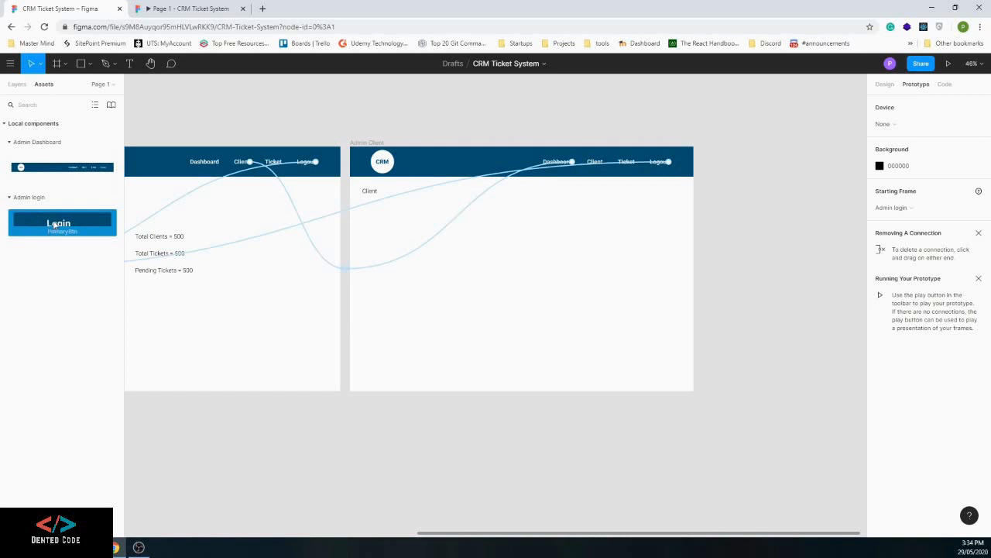
{"action": "left_click_drag", "start_coordinate": [56, 224], "coordinate": [496, 212]}
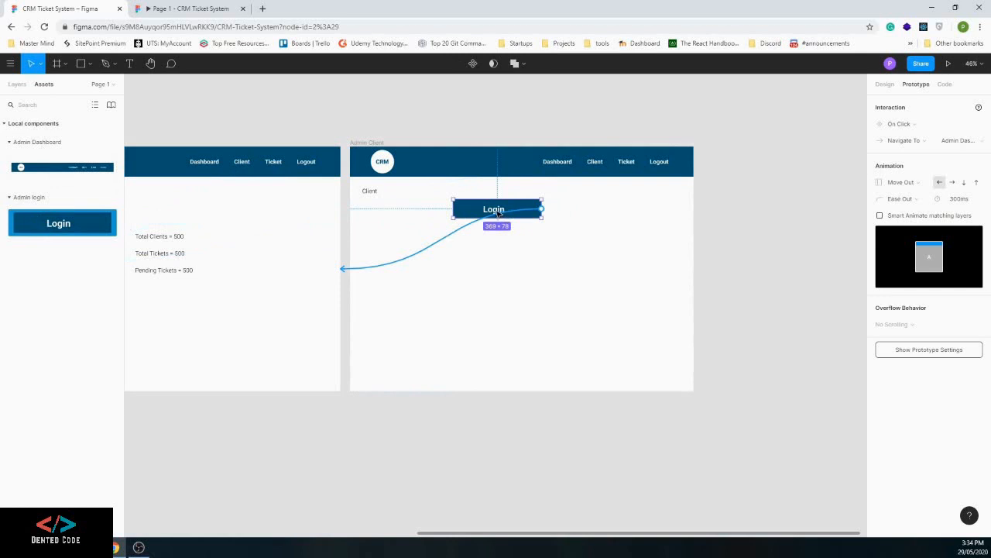
{"action": "double_click", "coordinate": [487, 214]}
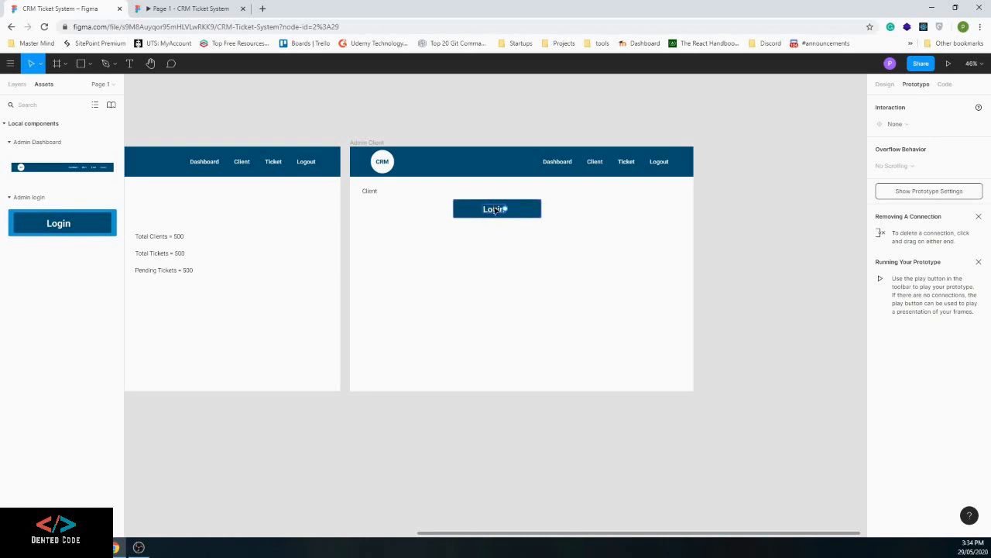
{"action": "left_click", "coordinate": [494, 212]}
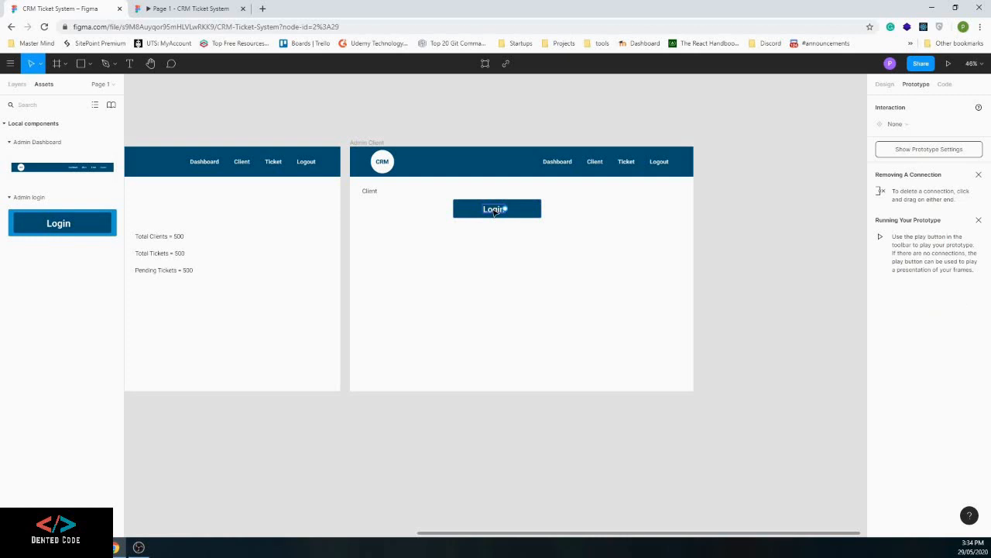
{"action": "left_click", "coordinate": [884, 84]}
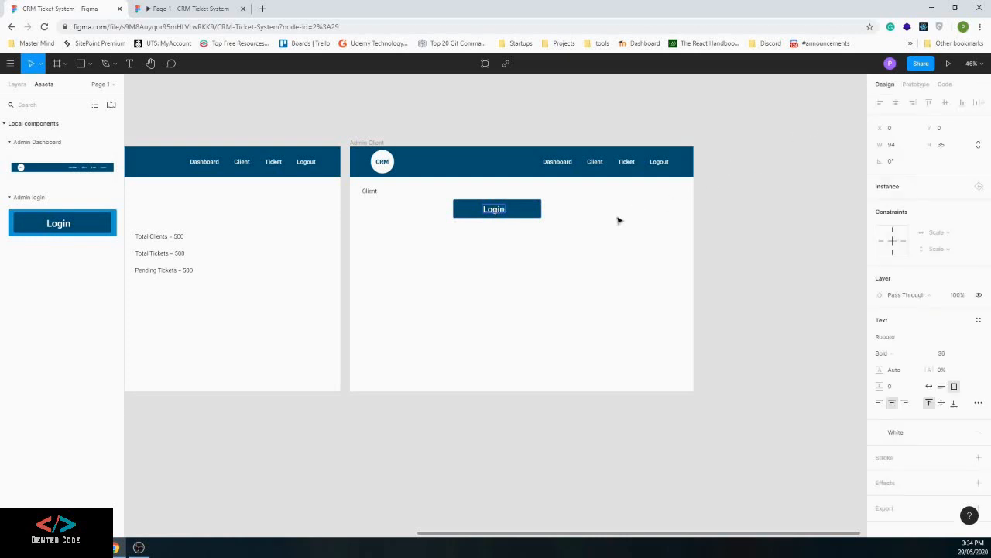
{"action": "double_click", "coordinate": [499, 211]}
{"action": "type", "text": "Add"}
{"action": "left_click", "coordinate": [539, 218]}
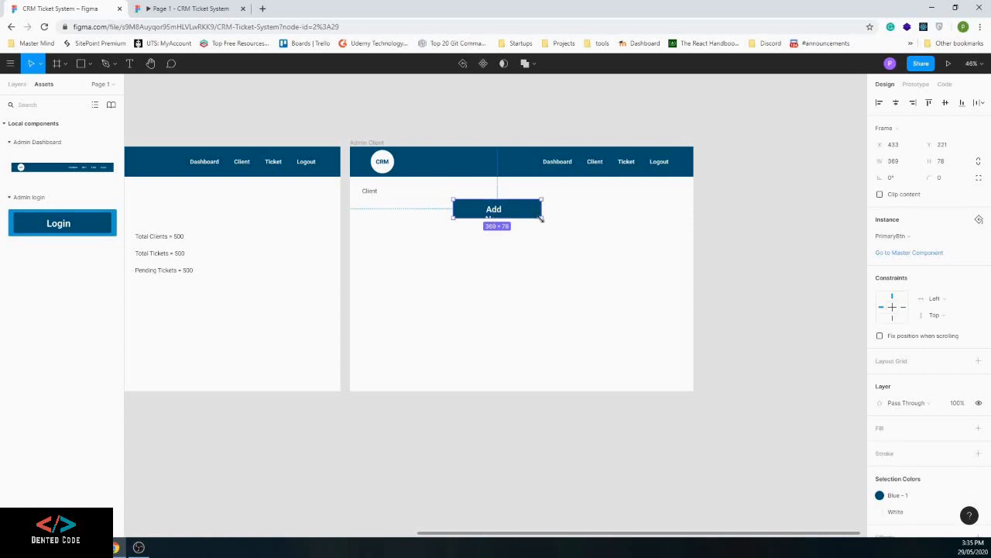
Enlarge the Add New Client button to about 747 × 158 and set its label to auto width and middle vertical alignment
{"action": "left_click_drag", "start_coordinate": [541, 219], "coordinate": [632, 237]}
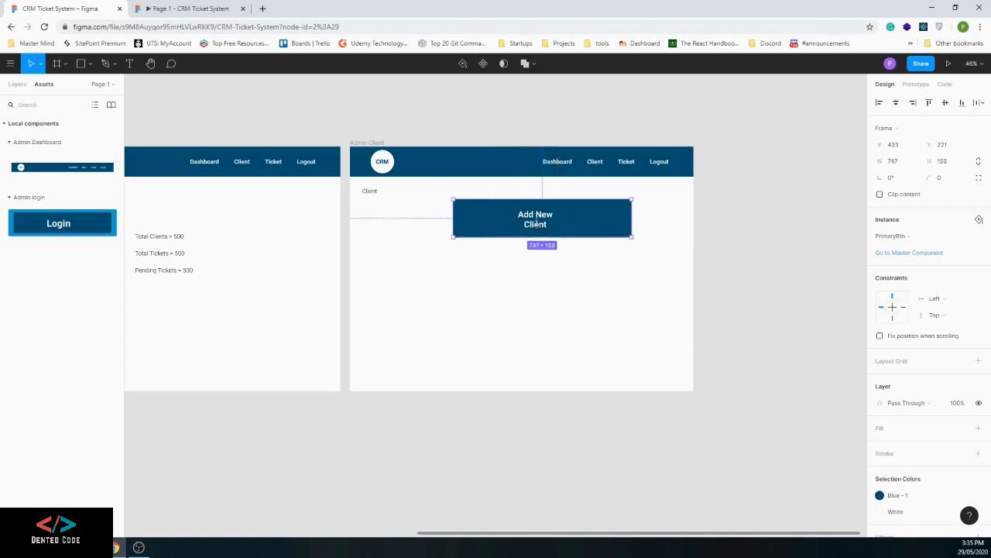
{"action": "double_click", "coordinate": [531, 217]}
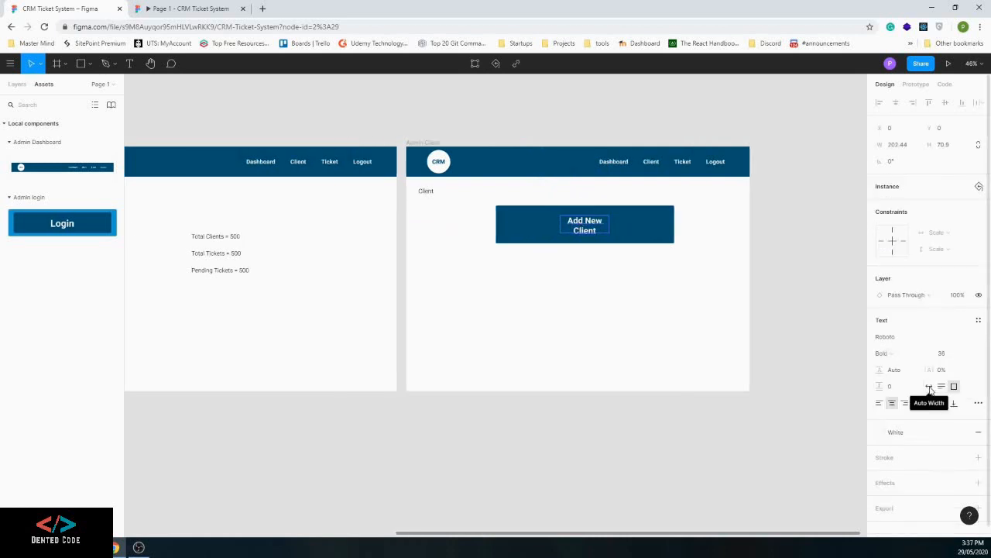
{"action": "left_click", "coordinate": [929, 386]}
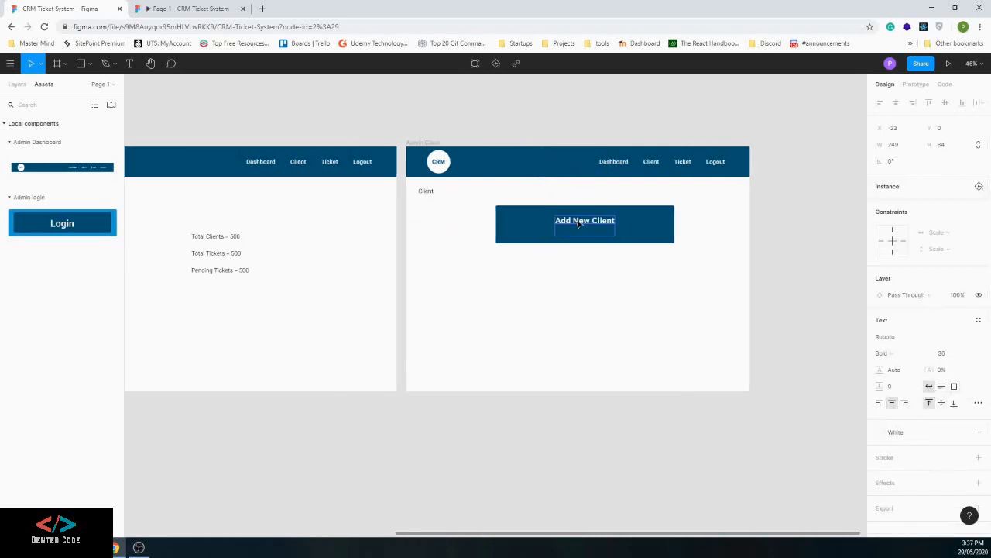
{"action": "left_click", "coordinate": [941, 402]}
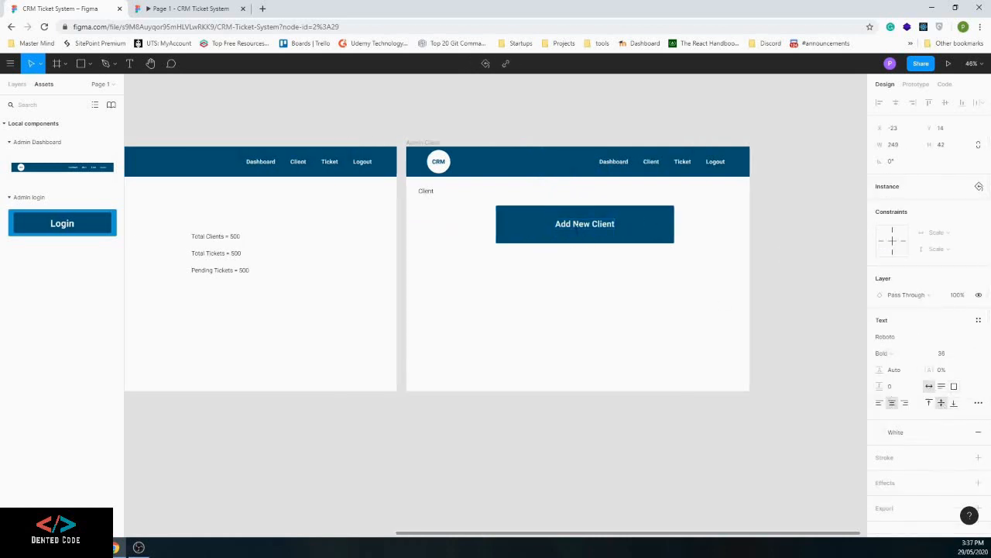
Resize the Add New Client button to about 604 × 128 and center it horizontally below the navigation bar
{"action": "mouse_move", "coordinate": [639, 228]}
{"action": "left_mouse_down"}
{"action": "mouse_move", "coordinate": [642, 215]}
{"action": "mouse_move", "coordinate": [641, 225]}
{"action": "left_mouse_up"}
{"action": "left_click_drag", "start_coordinate": [621, 216], "coordinate": [629, 228]}
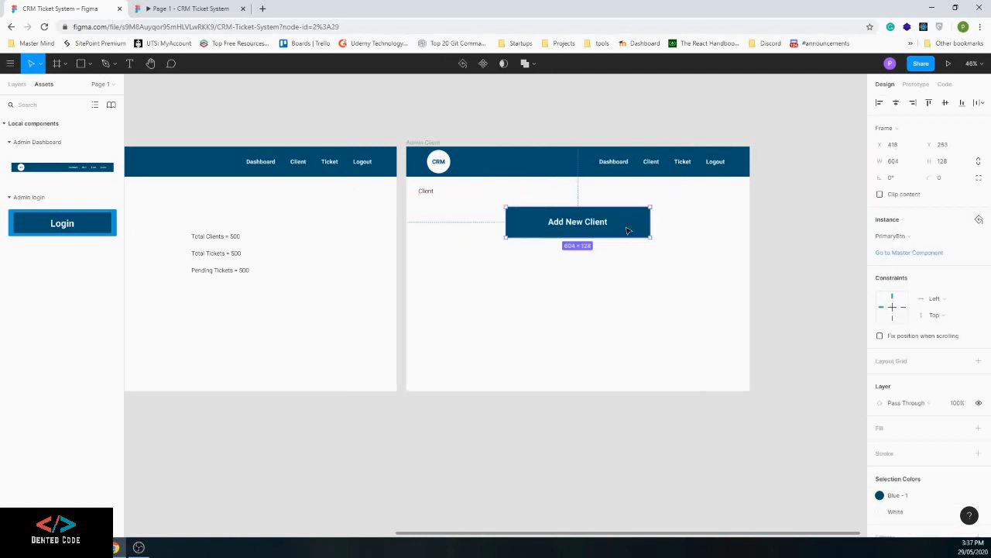
{"action": "left_click", "coordinate": [946, 103]}
{"action": "key", "text": "ctrl+z"}
{"action": "left_click", "coordinate": [625, 291]}
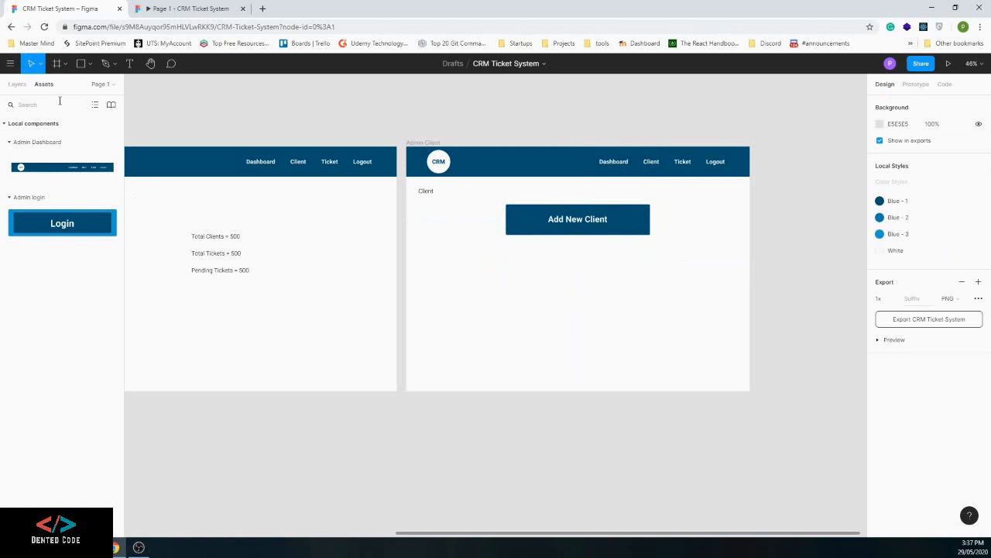
Draw a 1440 × 586 rectangle across the Admin Client frame below the button and set its fill opacity to 30%
{"action": "left_click", "coordinate": [80, 63]}
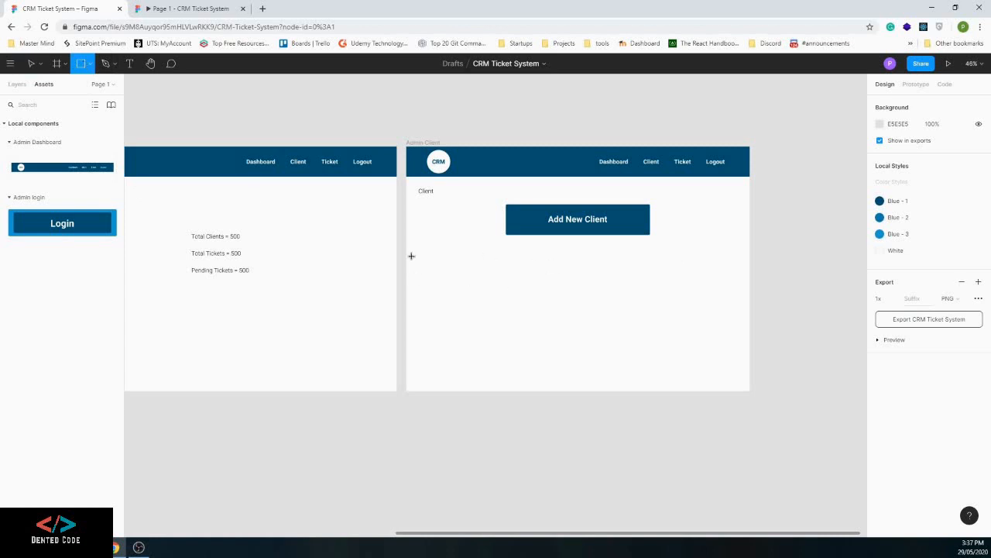
{"action": "mouse_move", "coordinate": [407, 251]}
{"action": "left_mouse_down"}
{"action": "mouse_move", "coordinate": [439, 274]}
{"action": "mouse_move", "coordinate": [704, 356]}
{"action": "mouse_move", "coordinate": [755, 390]}
{"action": "left_mouse_up"}
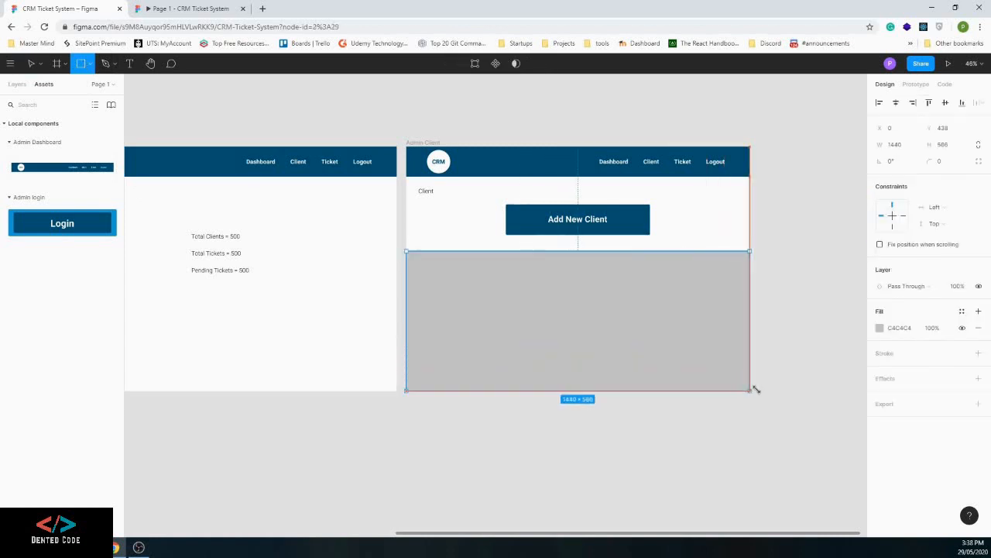
{"action": "left_click", "coordinate": [891, 328]}
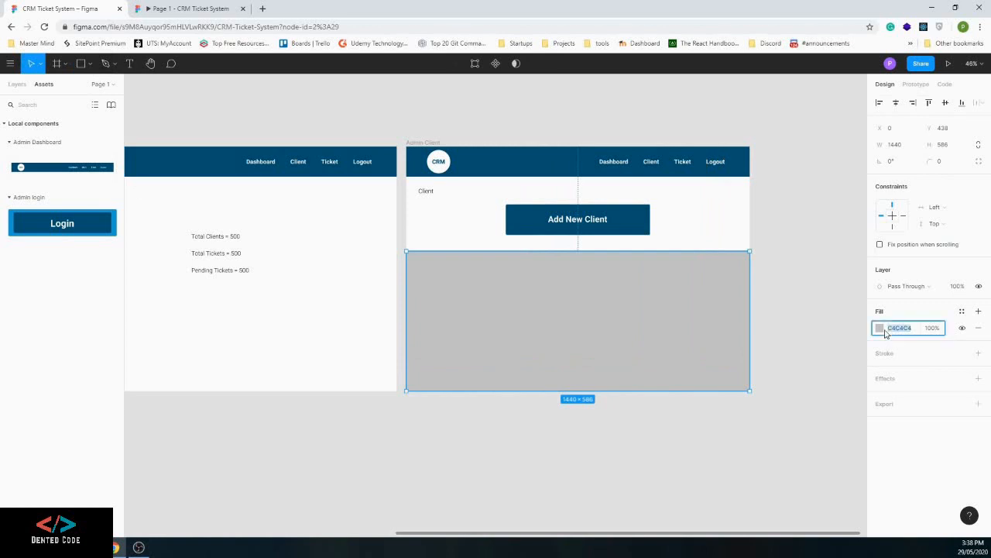
{"action": "left_click", "coordinate": [932, 328]}
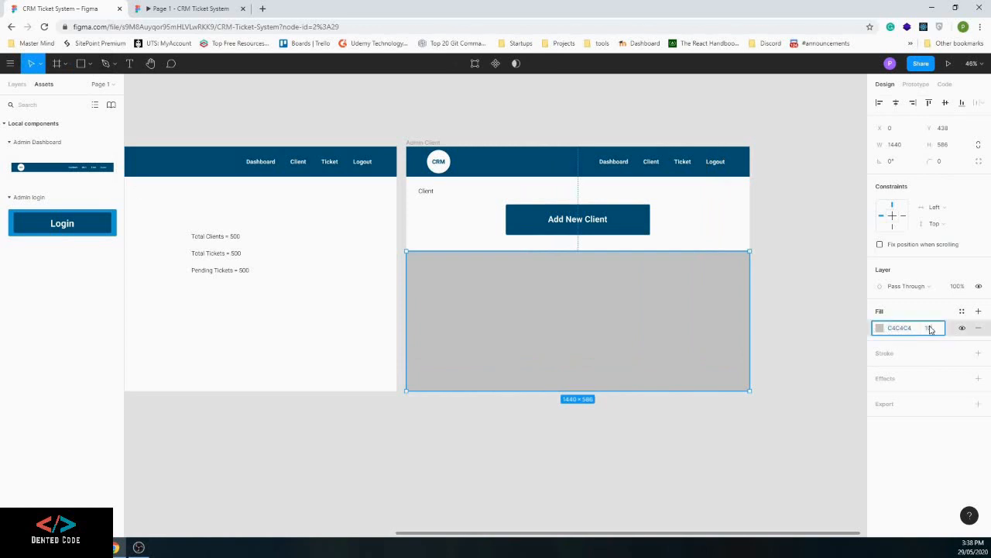
{"action": "type", "text": "10"}
{"action": "key", "text": "Return"}
{"action": "left_click", "coordinate": [931, 328]}
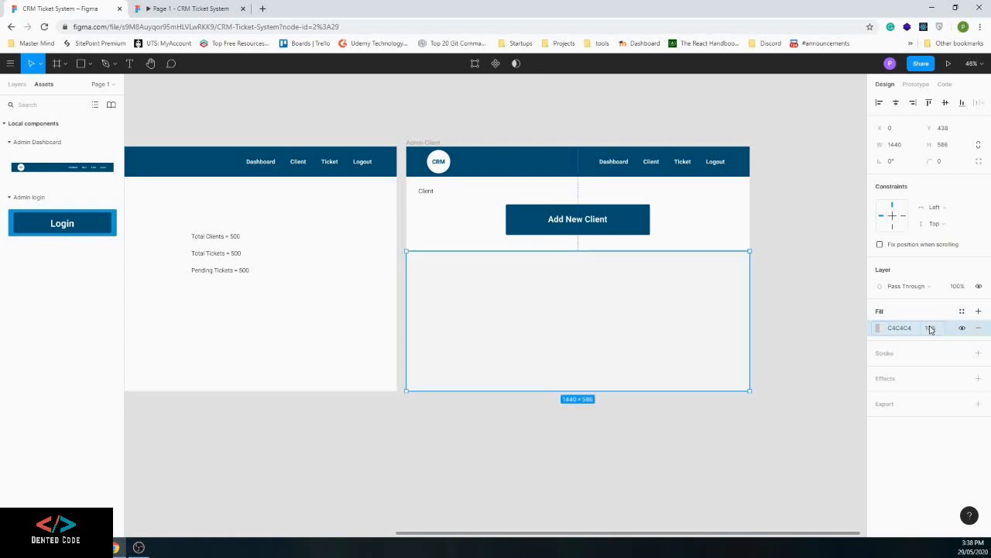
{"action": "type", "text": "30"}
{"action": "key", "text": "Return"}
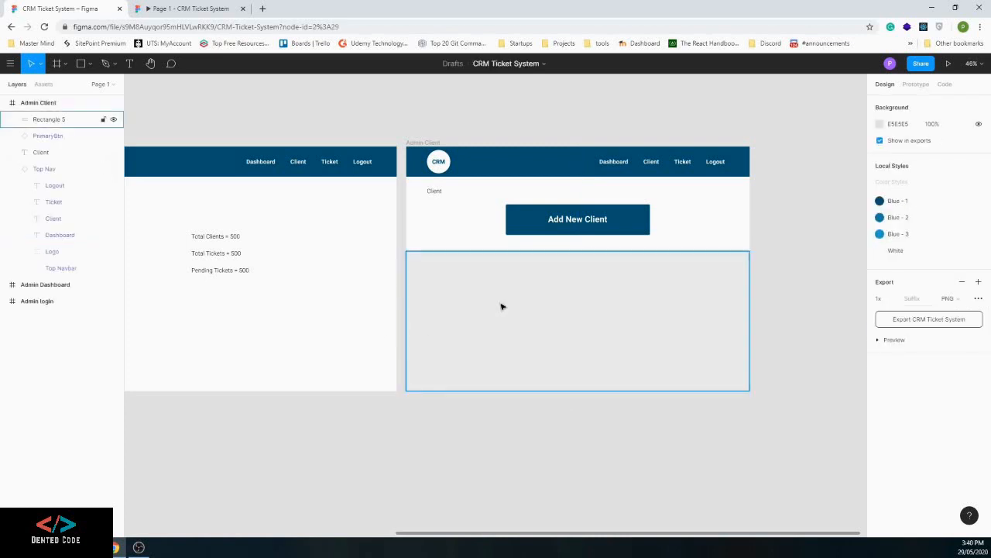
Group the grey rectangle on the Admin Client frame and name the group "Recently added clients"
{"action": "left_click", "coordinate": [489, 305]}
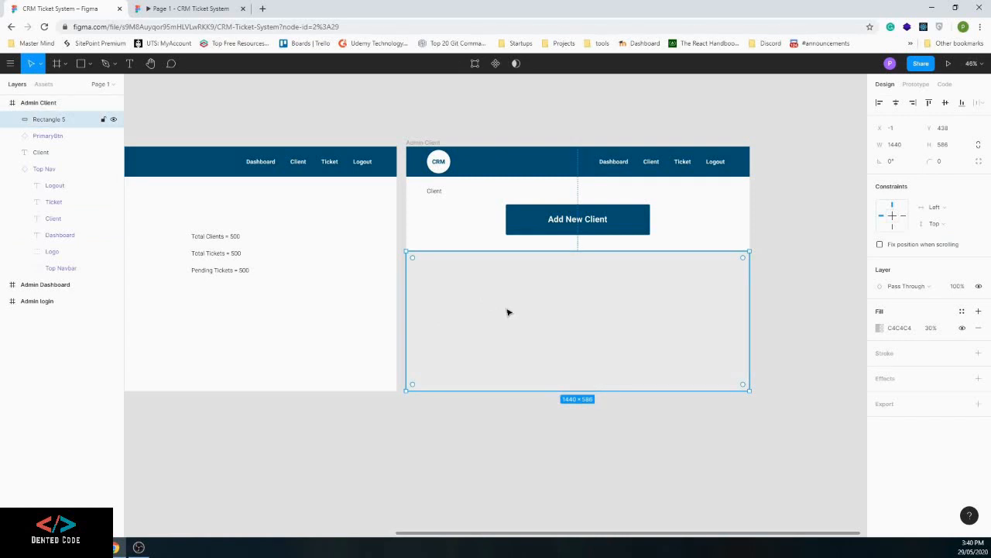
{"action": "key", "text": "ctrl+g"}
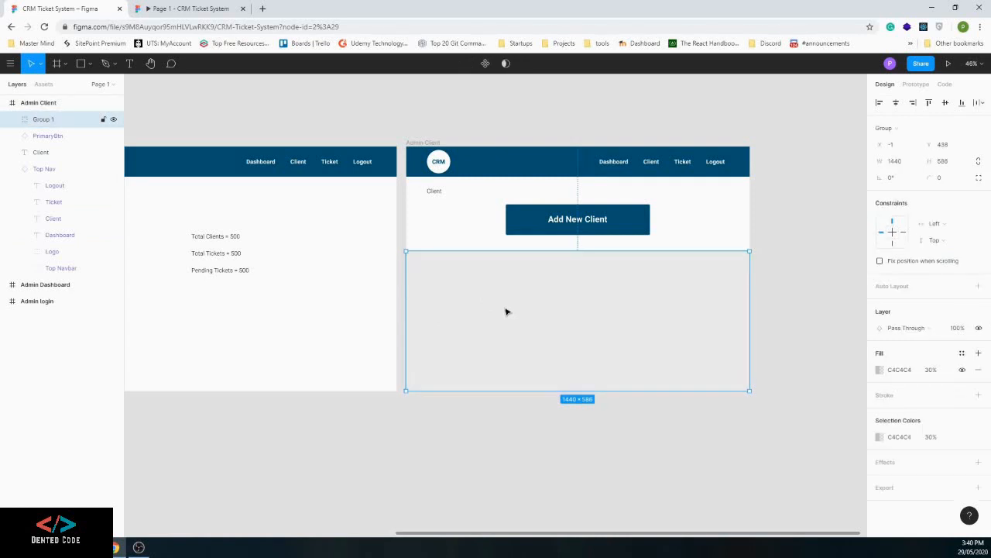
{"action": "right_click", "coordinate": [54, 123]}
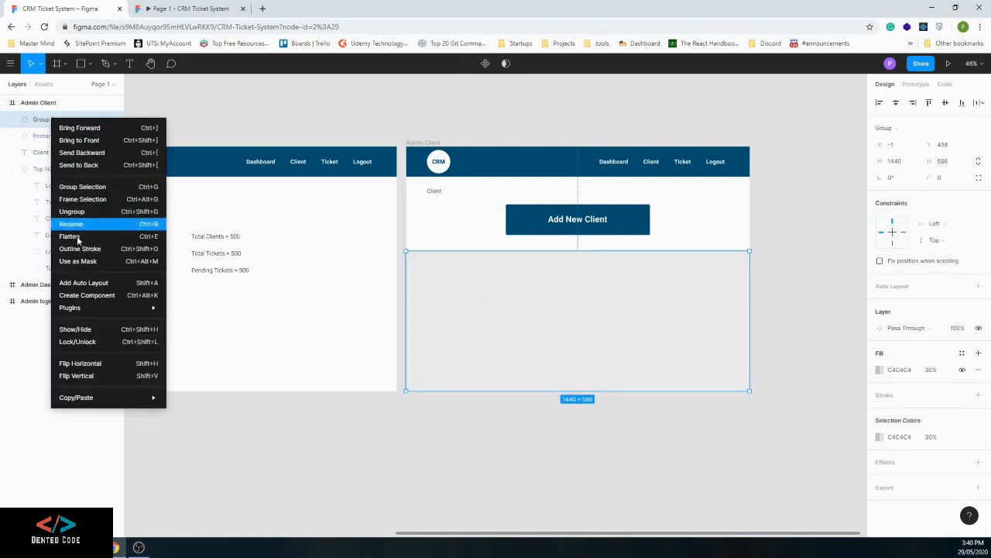
{"action": "left_click", "coordinate": [70, 223]}
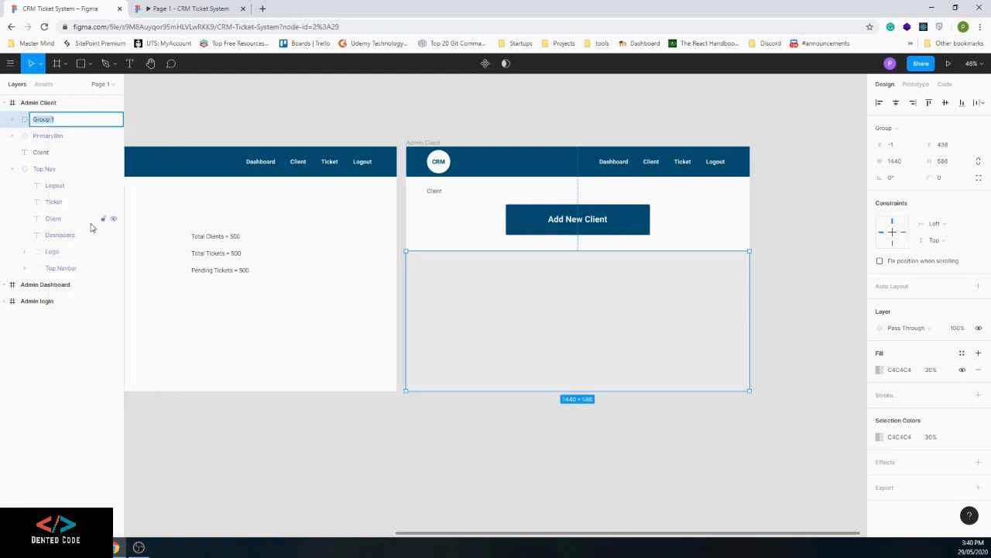
{"action": "type", "text": "clients"}
{"action": "key", "text": "Return"}
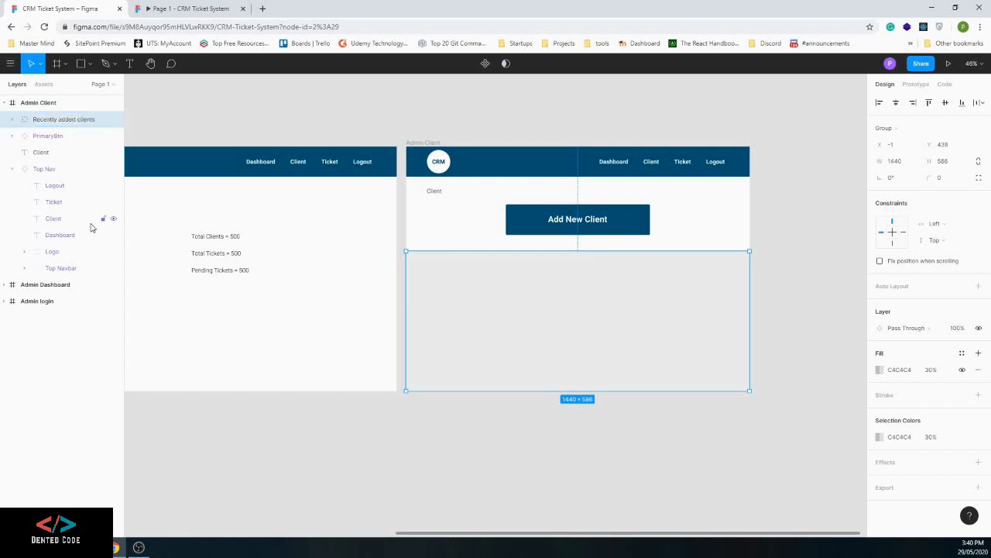
Add a "recently added Clients" text heading in the upper-left area of the grey rectangle, lined up under the Client title
{"action": "left_click", "coordinate": [12, 119]}
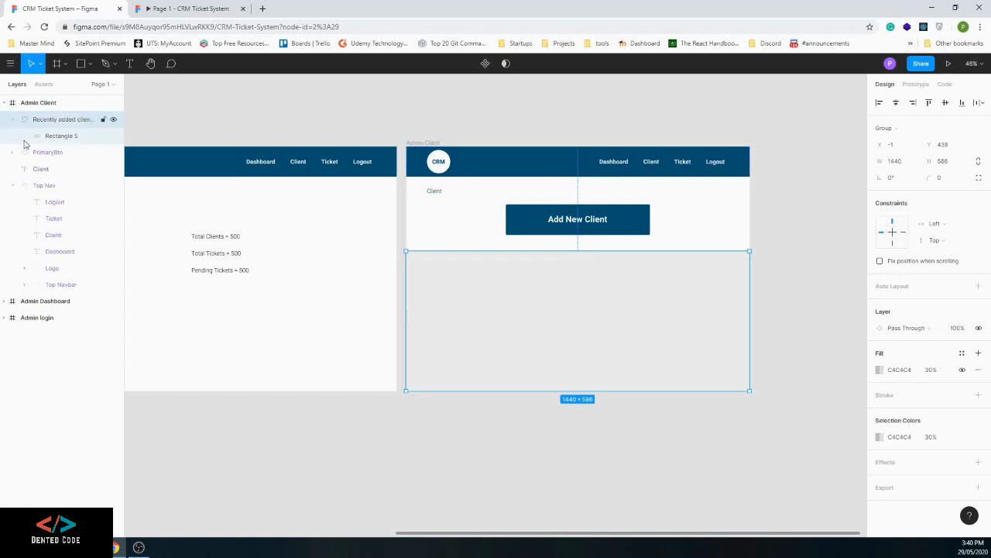
{"action": "left_click", "coordinate": [131, 66]}
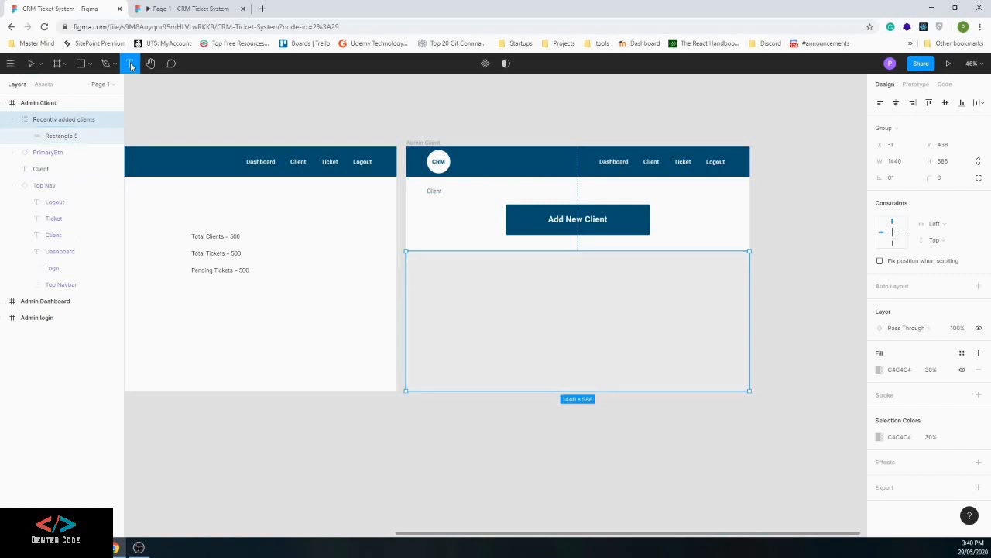
{"action": "left_click", "coordinate": [422, 264]}
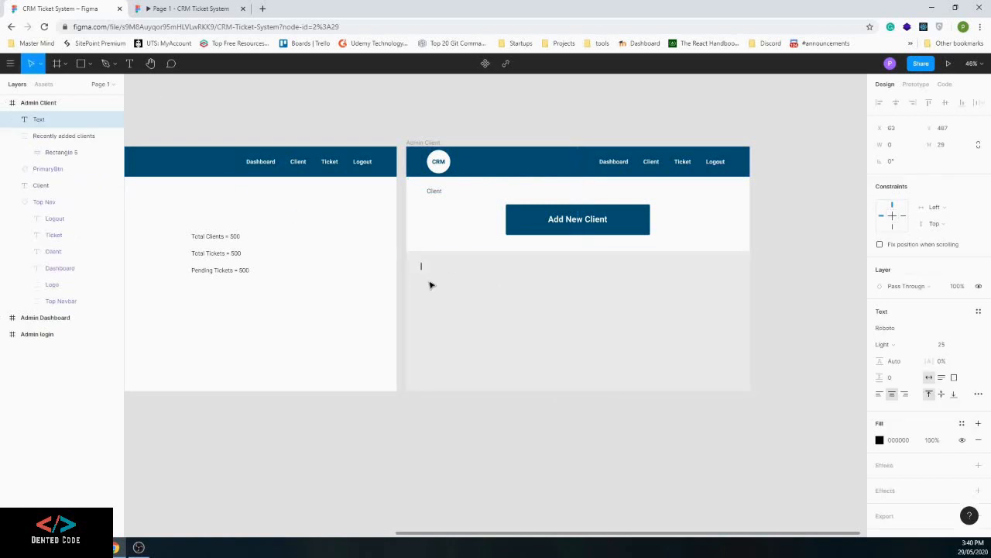
{"action": "type", "text": "rece"}
{"action": "key", "text": "BackSpace"}
{"action": "type", "text": "recen"}
{"action": "left_click_drag", "start_coordinate": [443, 270], "coordinate": [474, 272]}
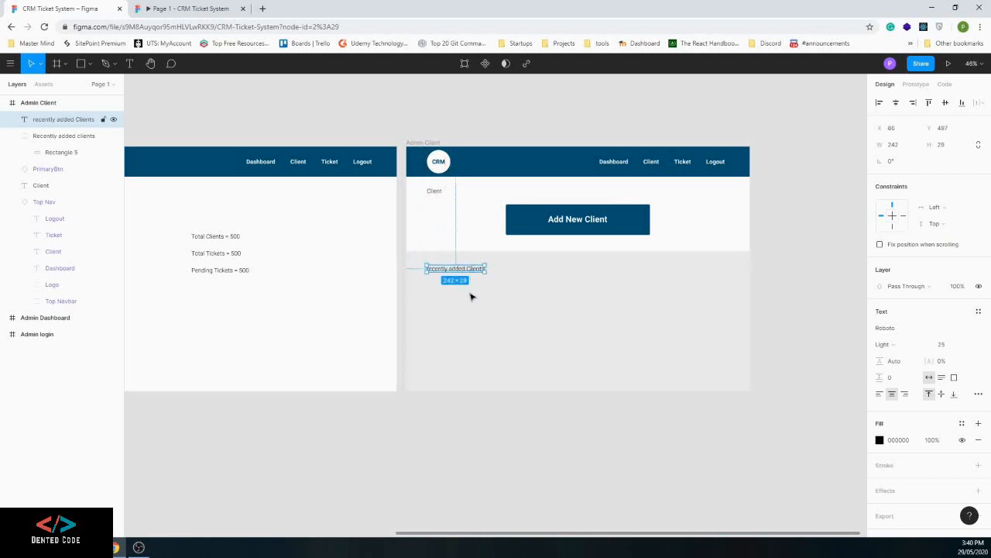
{"action": "left_click", "coordinate": [455, 323]}
Capitalize the first letter of the heading so it reads "Recently added Clients"
{"action": "left_click", "coordinate": [432, 272]}
{"action": "double_click", "coordinate": [431, 270]}
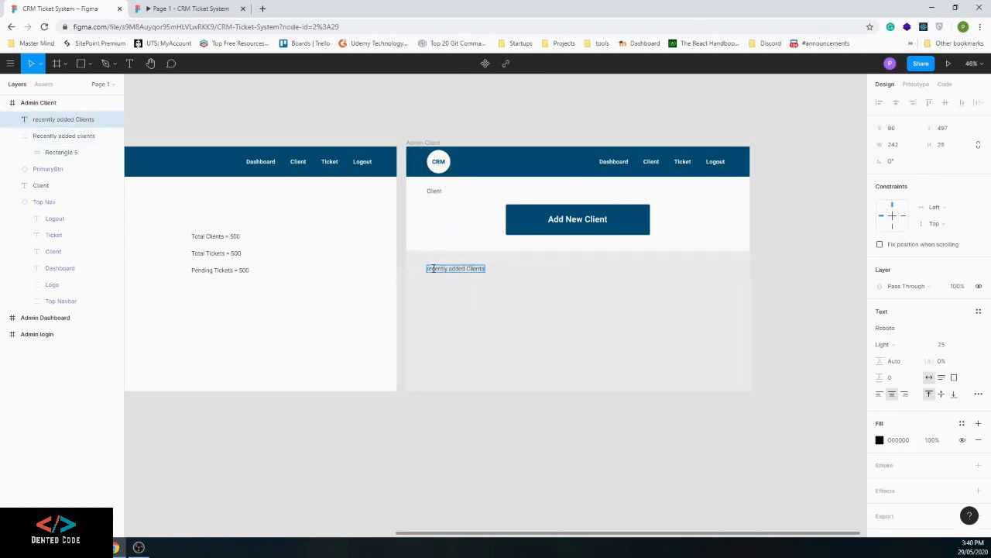
{"action": "key", "text": "BackSpace"}
{"action": "type", "text": "R"}
{"action": "key", "text": "Escape"}
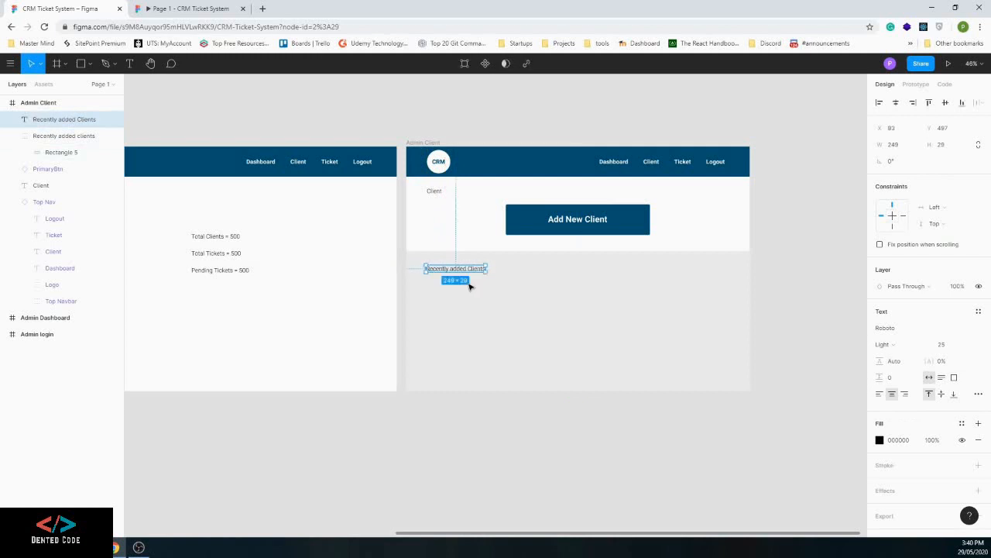
{"action": "left_click", "coordinate": [494, 293]}
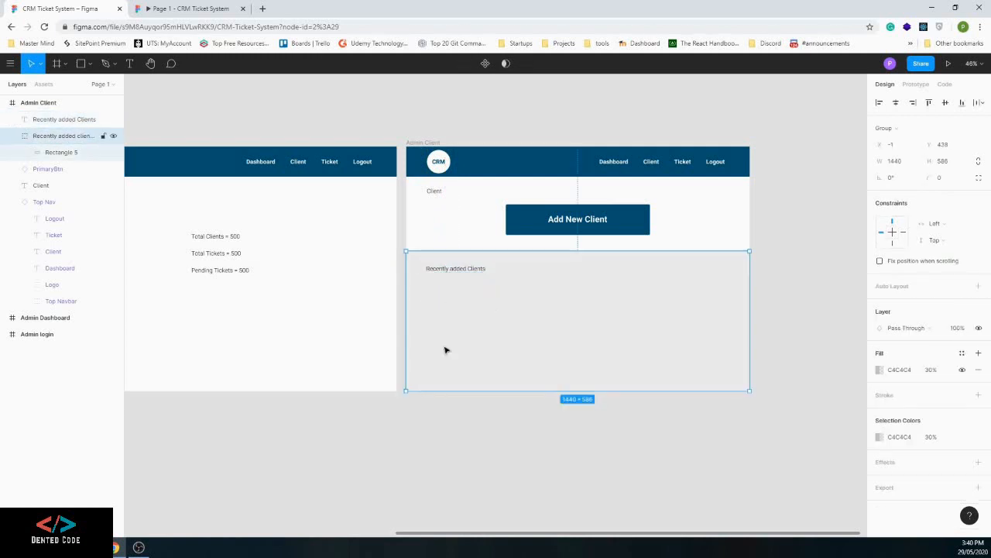
{"action": "left_click", "coordinate": [130, 63]}
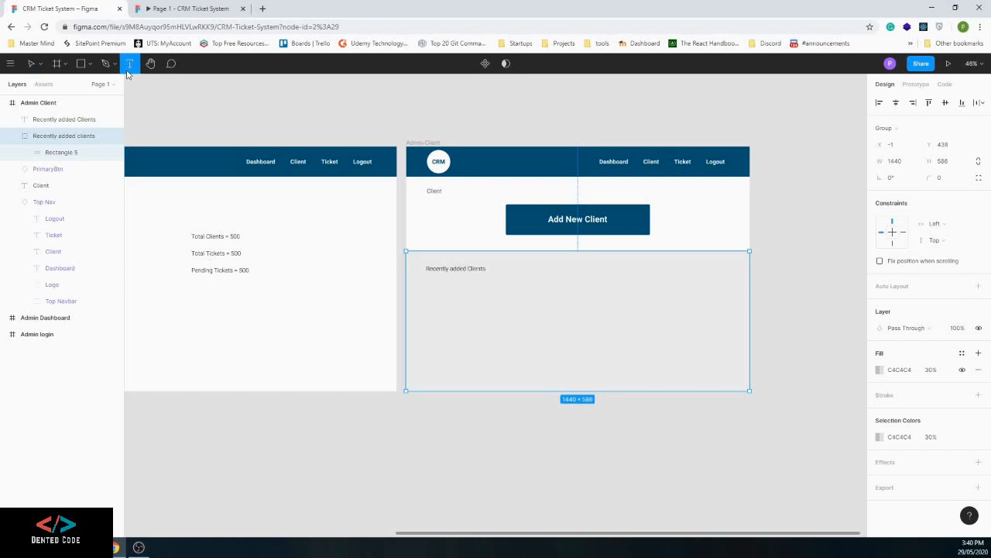
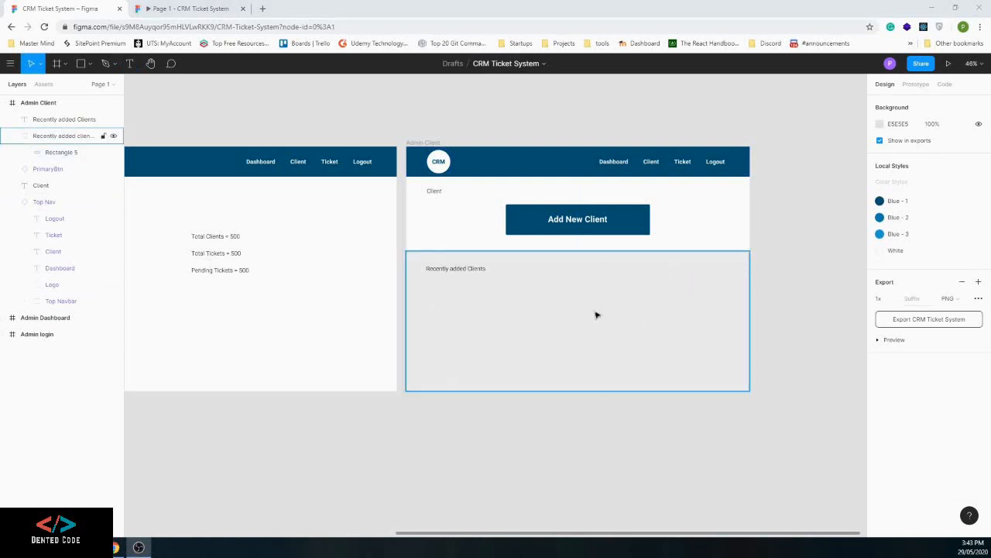
Draw an ellipse of about 42 × 49 on the empty canvas beside the Admin Client frame
{"action": "scroll", "coordinate": [577, 329], "scroll_direction": "up", "scroll_amount": 1}
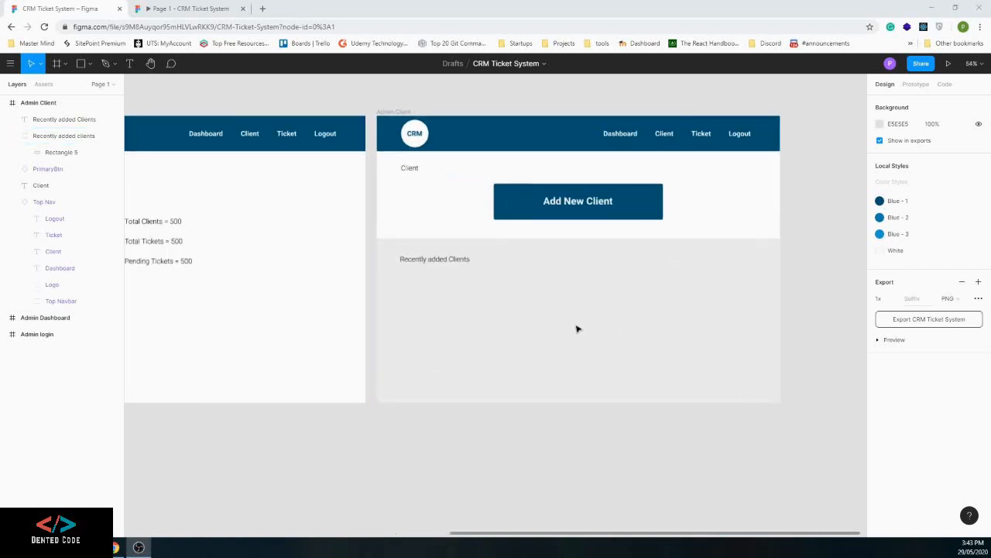
{"action": "scroll", "coordinate": [576, 328], "scroll_direction": "up", "scroll_amount": 2}
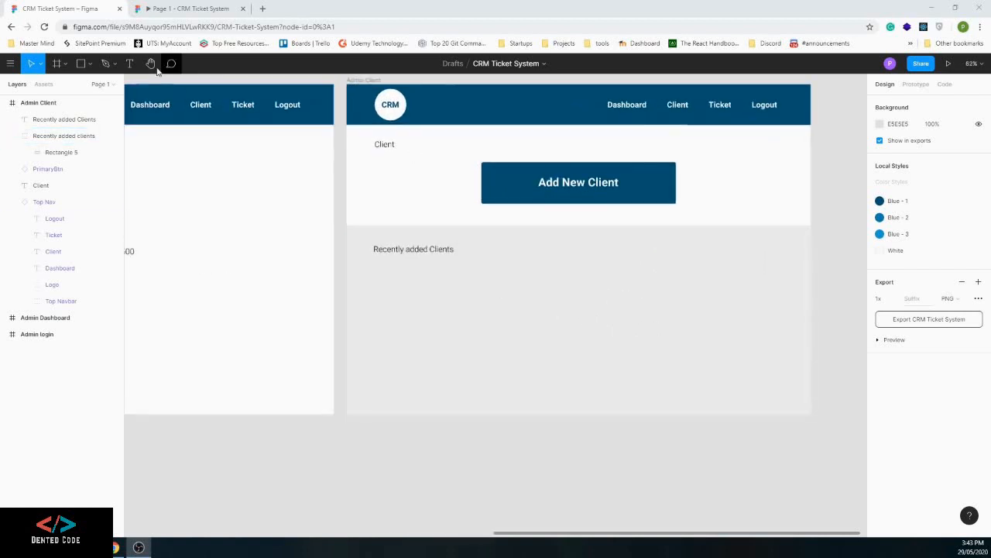
{"action": "scroll", "coordinate": [199, 332], "scroll_direction": "up", "scroll_amount": 1}
{"action": "left_click", "coordinate": [90, 64]}
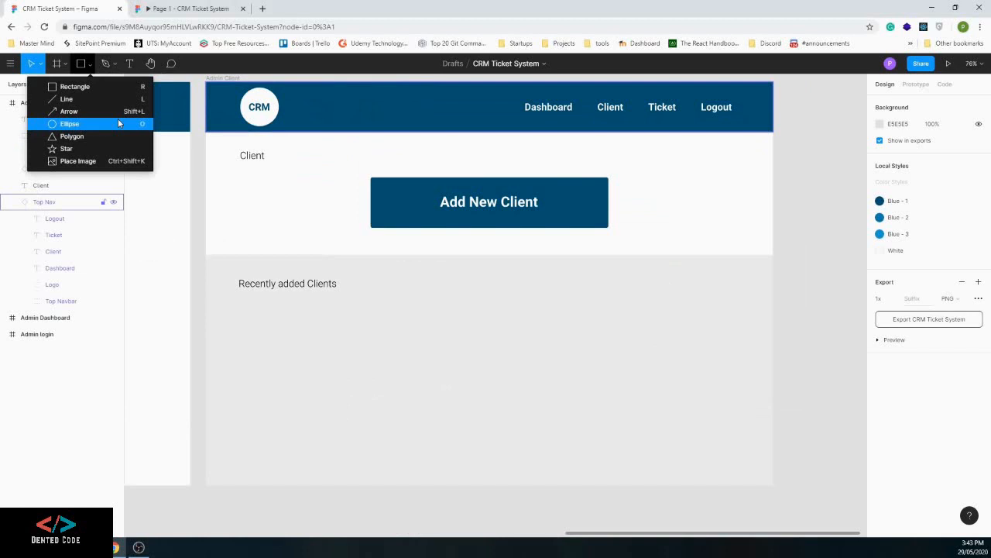
{"action": "left_click", "coordinate": [119, 124]}
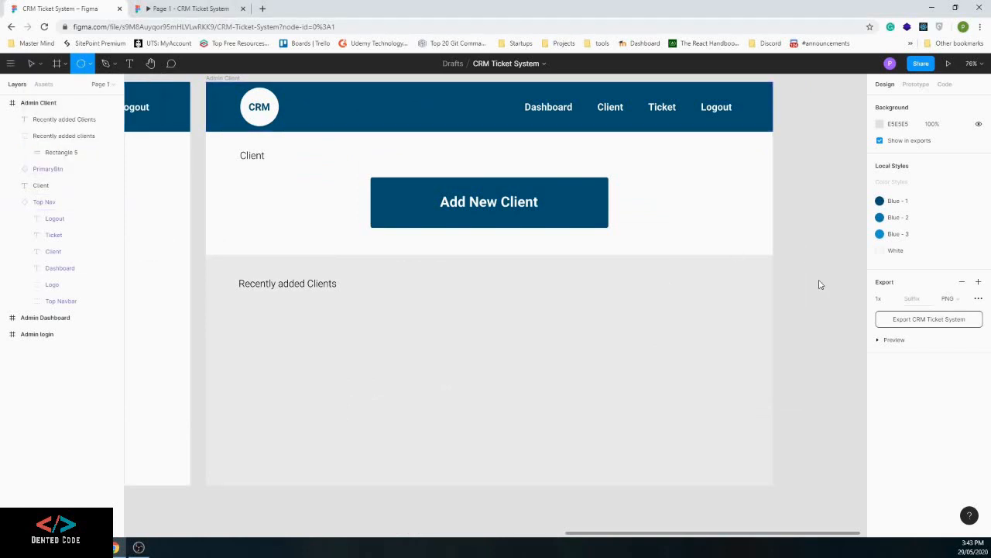
{"action": "left_click_drag", "start_coordinate": [807, 256], "coordinate": [823, 276]}
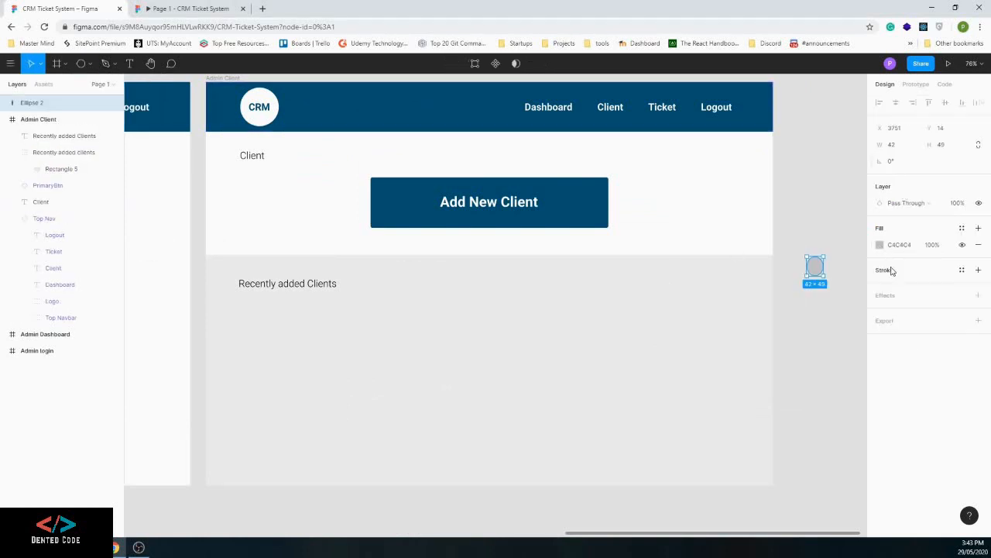
Give the ellipse a black stroke of thickness 5 at 60% opacity and a white FFFFFF fill
{"action": "left_click", "coordinate": [891, 270]}
{"action": "left_click", "coordinate": [898, 303]}
{"action": "type", "text": "5"}
{"action": "key", "text": "Return"}
{"action": "left_click", "coordinate": [933, 287]}
{"action": "type", "text": "60"}
{"action": "left_click", "coordinate": [880, 244]}
{"action": "left_click", "coordinate": [768, 467]}
{"action": "left_click", "coordinate": [856, 247]}
Draw a diagonal line about 30 long from the ellipse's lower-right edge as the magnifier handle
{"action": "left_click", "coordinate": [89, 63]}
{"action": "left_click", "coordinate": [72, 85]}
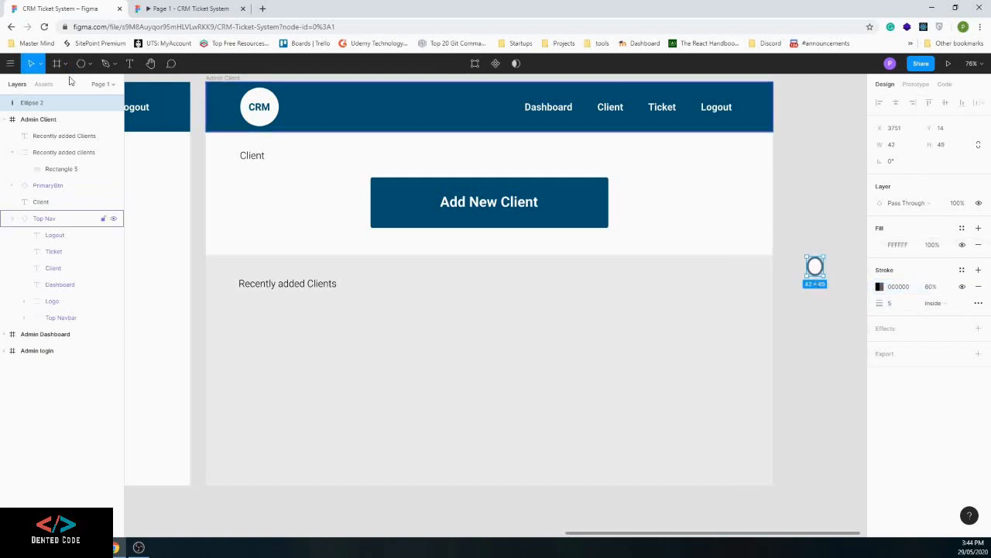
{"action": "key", "text": "ctrl+z"}
{"action": "mouse_move", "coordinate": [807, 277]}
{"action": "left_mouse_down"}
{"action": "mouse_move", "coordinate": [844, 297]}
{"action": "mouse_move", "coordinate": [828, 282]}
{"action": "left_mouse_up"}
{"action": "left_click", "coordinate": [90, 63]}
{"action": "left_click", "coordinate": [66, 100]}
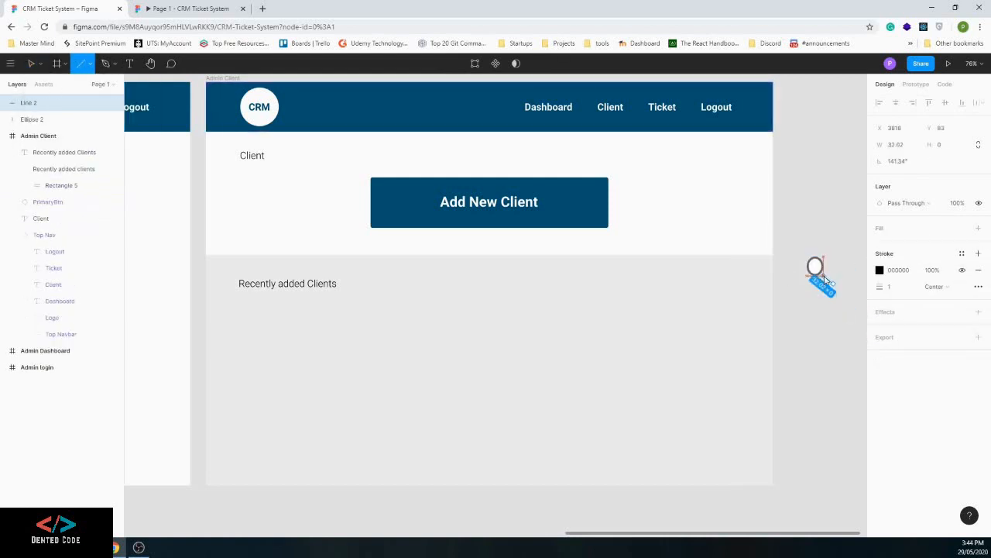
Set the handle line's stroke thickness to 10 and its opacity to 60%
{"action": "left_click", "coordinate": [891, 286]}
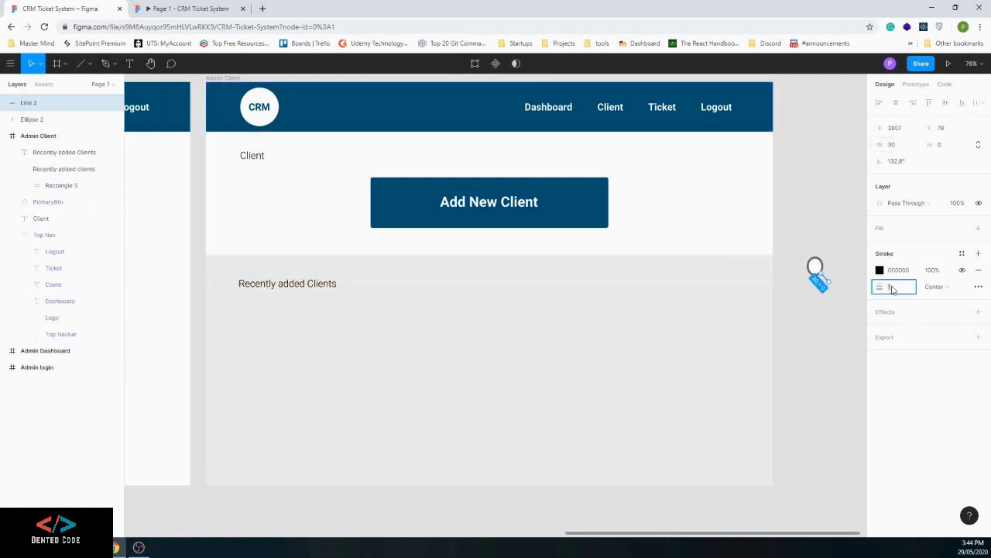
{"action": "type", "text": "10"}
{"action": "left_click", "coordinate": [932, 270]}
{"action": "type", "text": "60"}
{"action": "key", "text": "Return"}
Group the ellipse and the handle line and name the group "Search Icon"
{"action": "left_click", "coordinate": [817, 267], "text": "shift"}
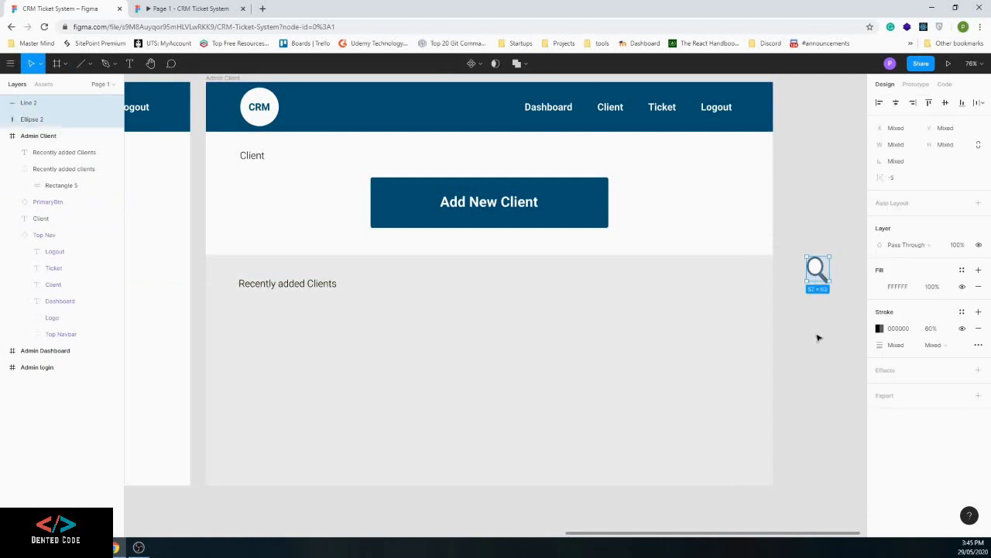
{"action": "key", "text": "ctrl+g"}
{"action": "key", "text": "ctrl+r"}
{"action": "type", "text": "Search Icon"}
{"action": "key", "text": "Return"}
{"action": "left_click", "coordinate": [821, 296]}
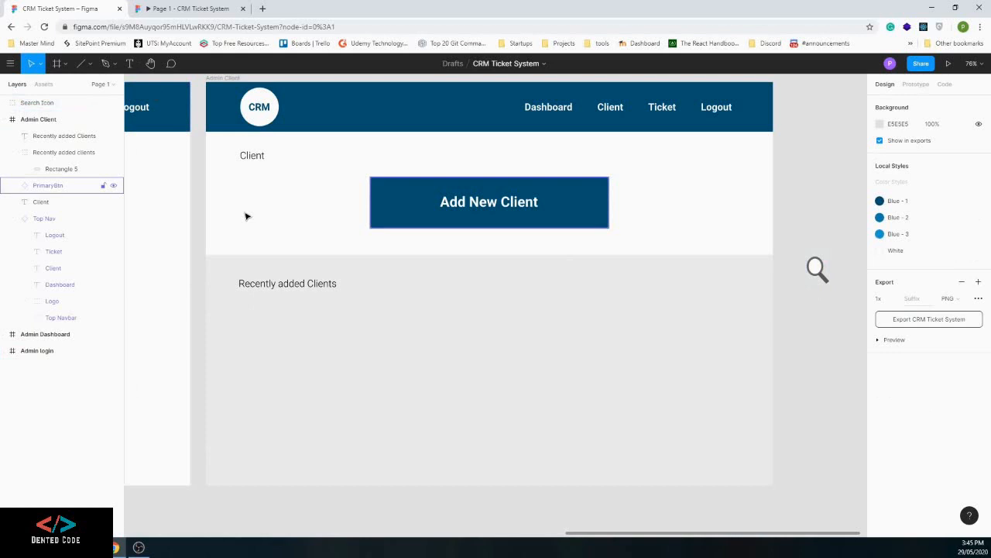
Turn the Search Icon group into a component
{"action": "left_click", "coordinate": [813, 264]}
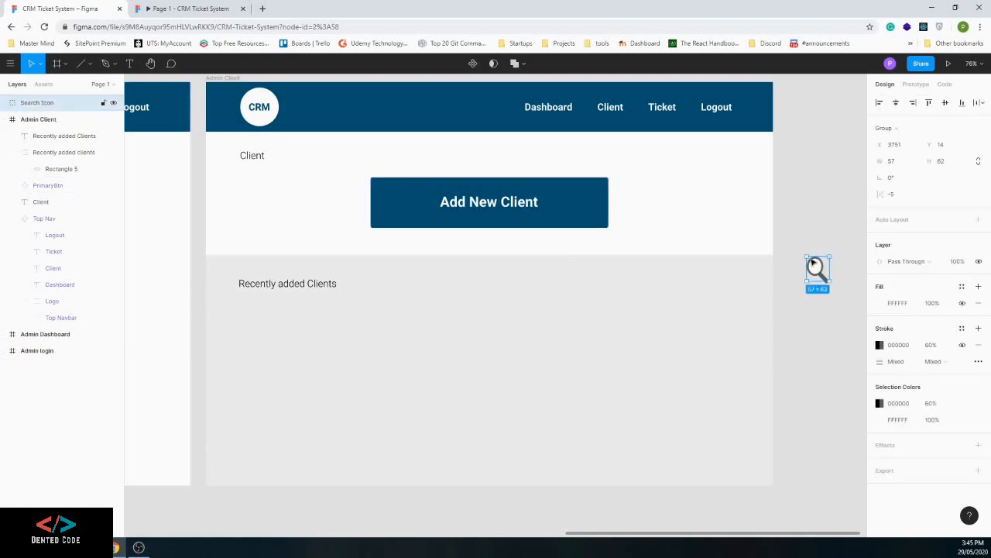
{"action": "left_click", "coordinate": [473, 67]}
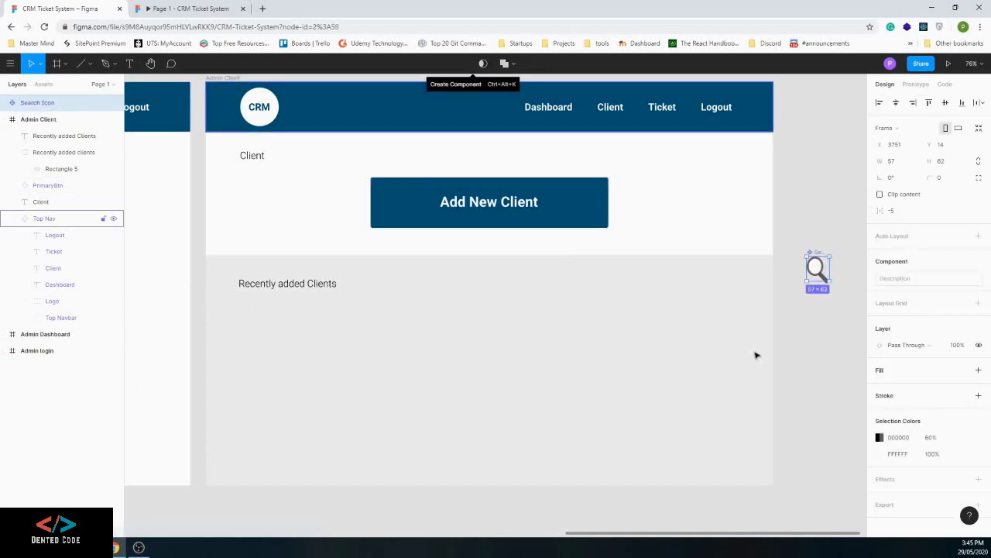
{"action": "left_click", "coordinate": [823, 315]}
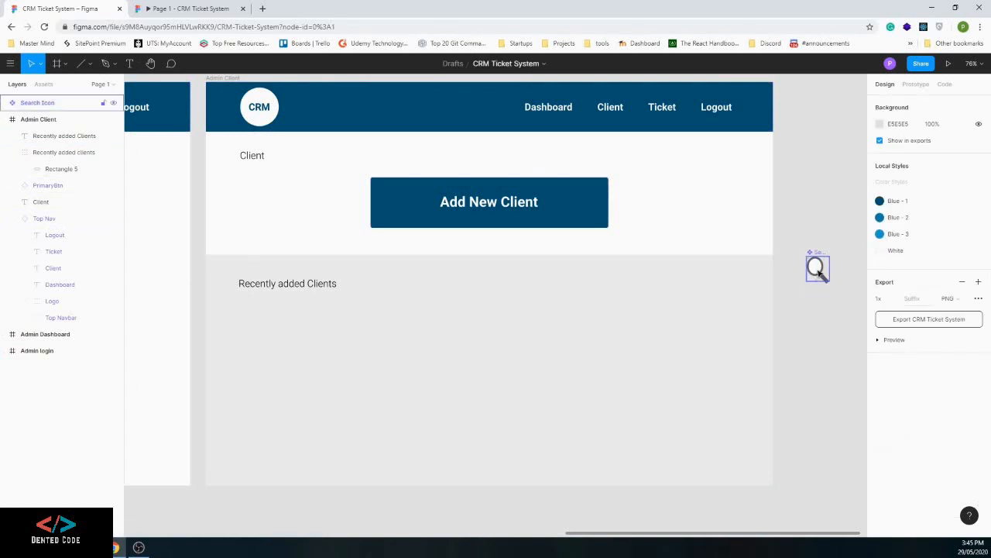
Move the Search Icon into the grey area's upper-right corner, level with the heading, and resize it to about 34 × 52
{"action": "left_click_drag", "start_coordinate": [818, 271], "coordinate": [735, 286]}
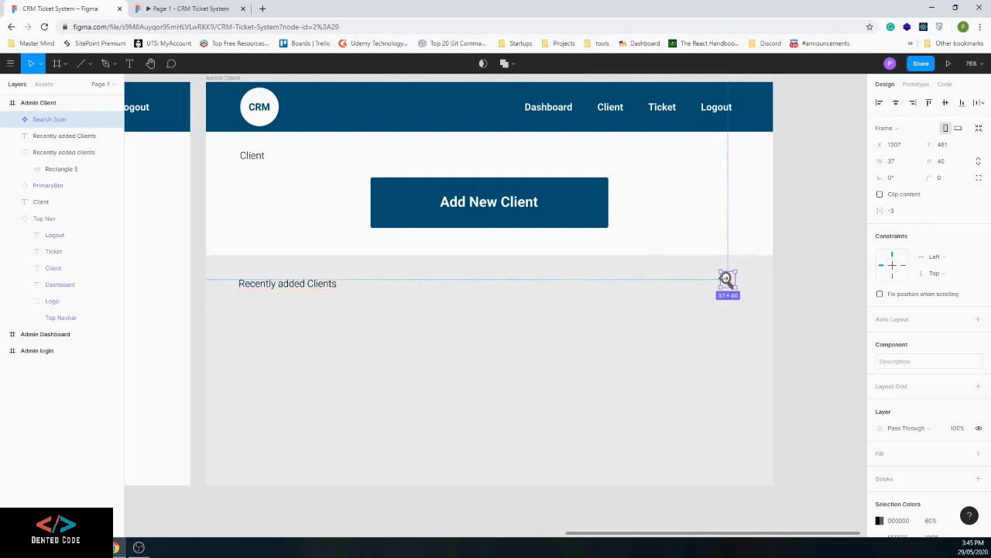
{"action": "left_click_drag", "start_coordinate": [719, 280], "coordinate": [735, 285]}
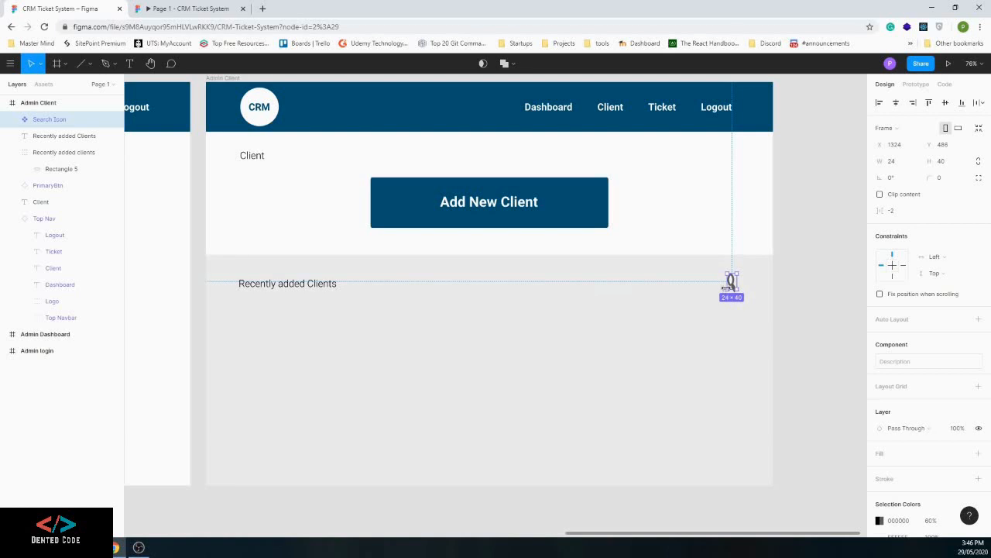
{"action": "left_click_drag", "start_coordinate": [724, 290], "coordinate": [721, 297]}
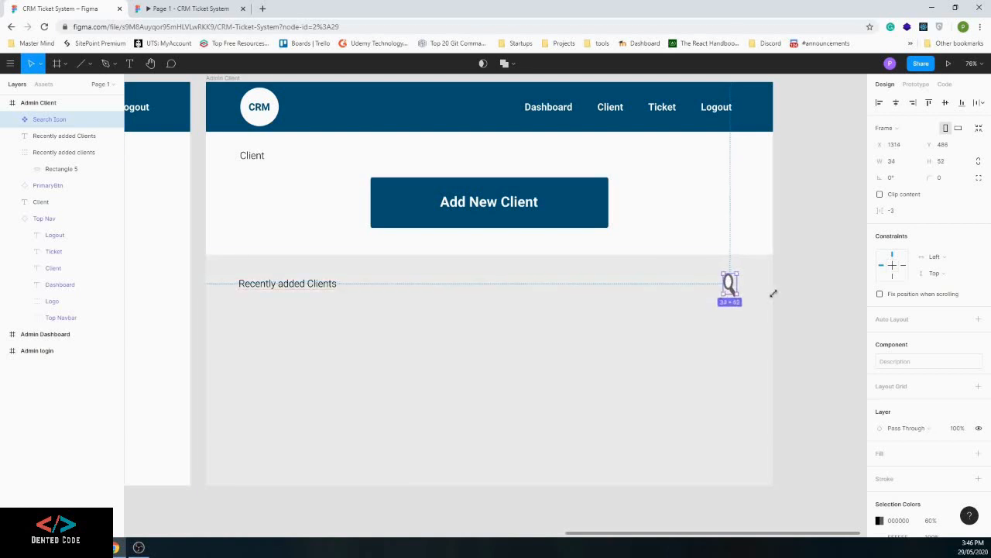
{"action": "left_click", "coordinate": [782, 401]}
{"action": "left_click", "coordinate": [729, 286]}
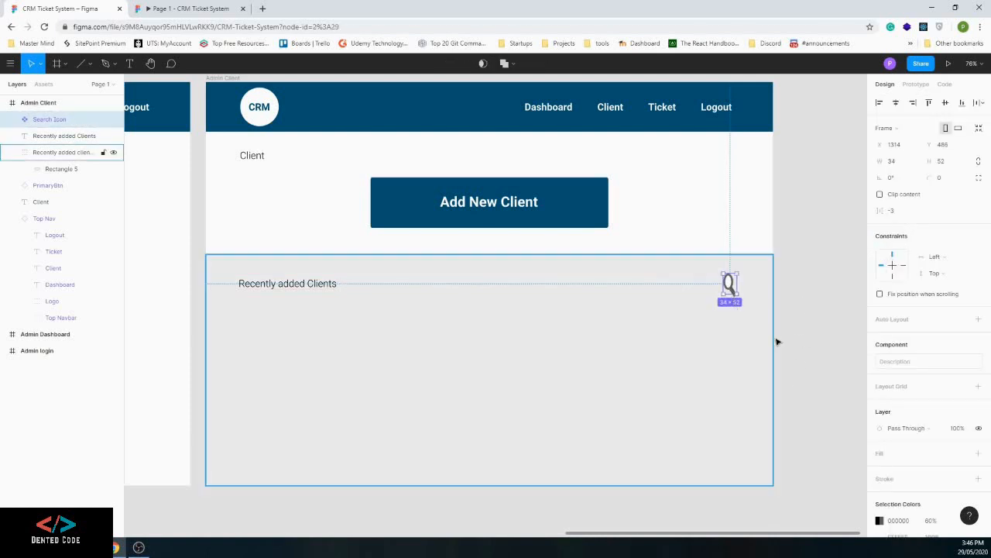
{"action": "left_click", "coordinate": [821, 314]}
Draw a search field rectangle of about 271 × 55 directly to the left of the Search Icon
{"action": "left_click", "coordinate": [642, 319]}
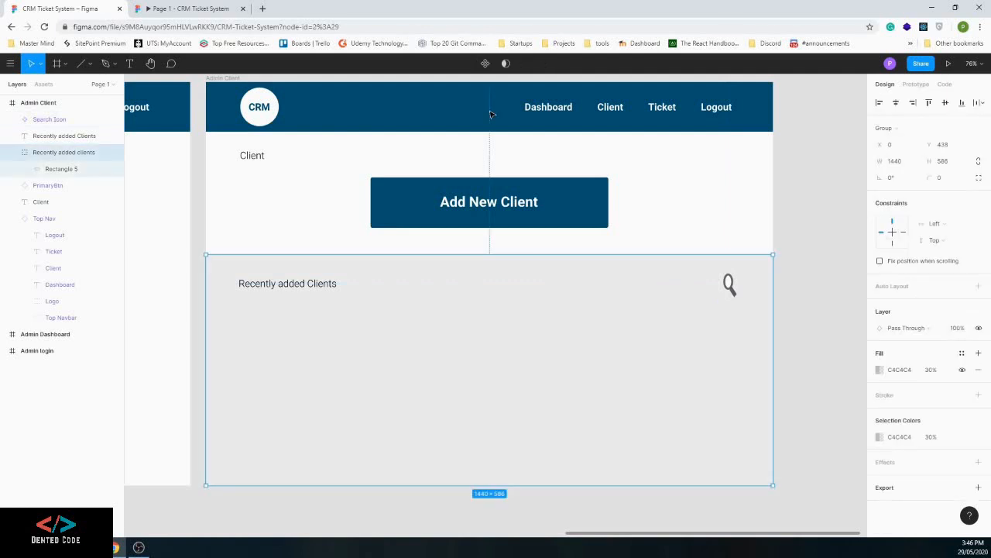
{"action": "left_click", "coordinate": [129, 62]}
{"action": "scroll", "coordinate": [490, 310], "scroll_direction": "left", "scroll_amount": 1}
{"action": "left_click", "coordinate": [91, 63]}
{"action": "left_click", "coordinate": [105, 84]}
{"action": "mouse_move", "coordinate": [665, 278]}
{"action": "left_mouse_down"}
{"action": "mouse_move", "coordinate": [773, 300]}
{"action": "mouse_move", "coordinate": [733, 287]}
{"action": "left_mouse_up"}
Apply the White color style as the search field rectangle's fill and add a stroke around it
{"action": "left_click", "coordinate": [962, 311]}
{"action": "left_click", "coordinate": [940, 353]}
{"action": "left_click", "coordinate": [724, 304]}
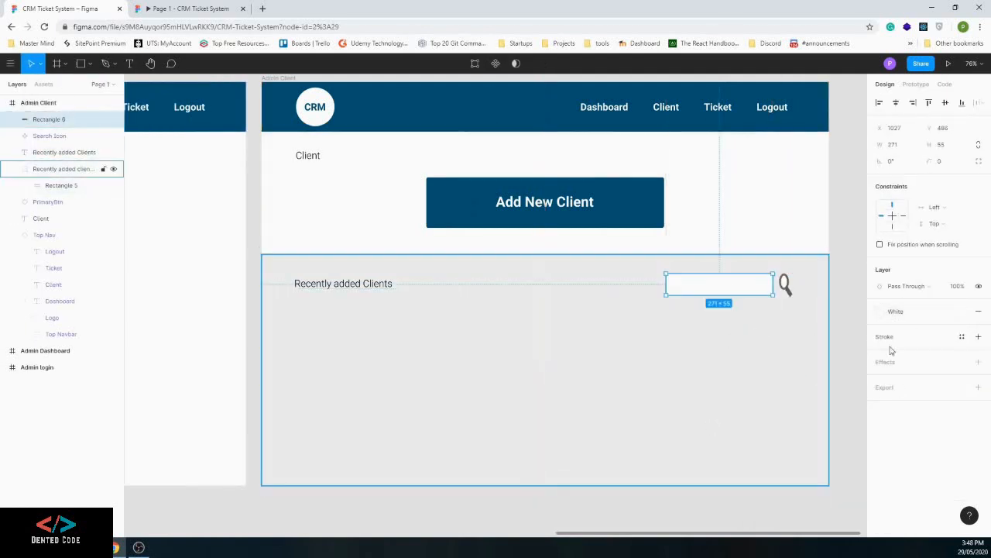
{"action": "left_click", "coordinate": [891, 346]}
{"action": "left_click", "coordinate": [709, 360]}
Add the text "client search" at font size 18 and move it inside the search field
{"action": "left_click", "coordinate": [129, 63]}
{"action": "left_click", "coordinate": [678, 286]}
{"action": "type", "text": "client search"}
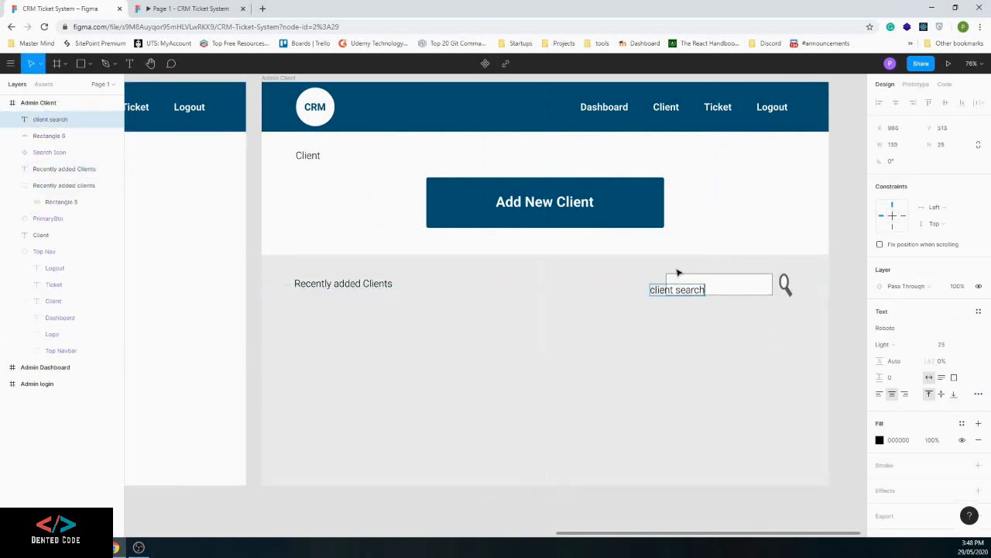
{"action": "key", "text": "ctrl+a"}
{"action": "left_click", "coordinate": [946, 347]}
{"action": "type", "text": "18"}
{"action": "left_click_drag", "start_coordinate": [683, 290], "coordinate": [703, 286]}
Set the "client search" text to font size 22 and its fill opacity to 70%
{"action": "double_click", "coordinate": [699, 287]}
{"action": "left_click", "coordinate": [946, 347]}
{"action": "type", "text": "22"}
{"action": "double_click", "coordinate": [703, 285]}
{"action": "left_click", "coordinate": [934, 440]}
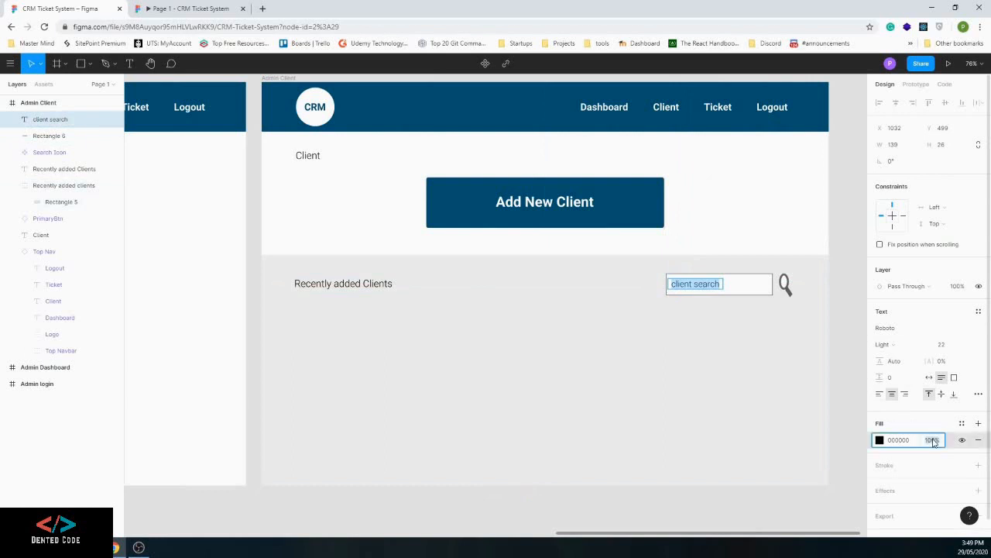
{"action": "type", "text": "70"}
{"action": "key", "text": "Return"}
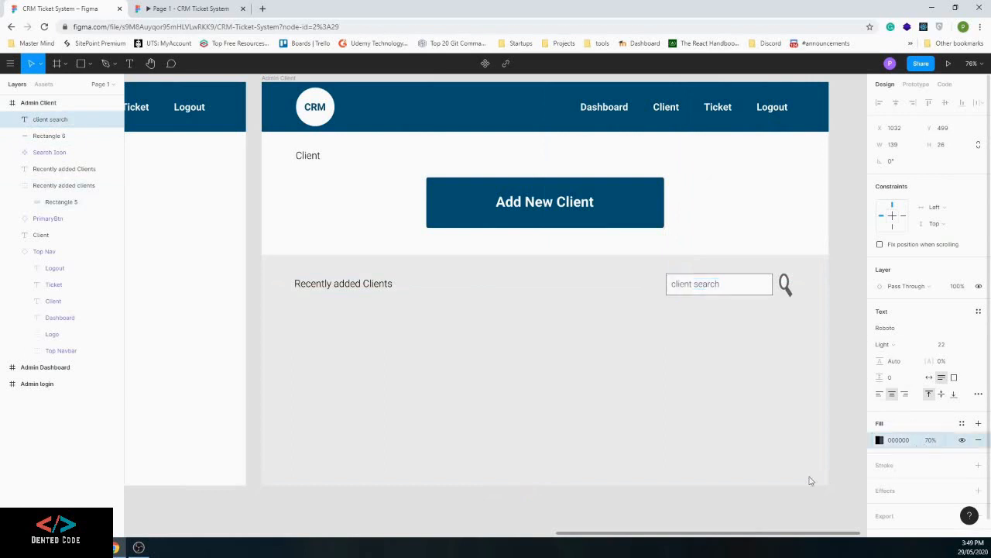
{"action": "key", "text": "Escape"}
Draw a 1440-wide horizontal line across the grey area beneath the heading and search field
{"action": "scroll", "coordinate": [449, 332], "scroll_direction": "down", "scroll_amount": 1}
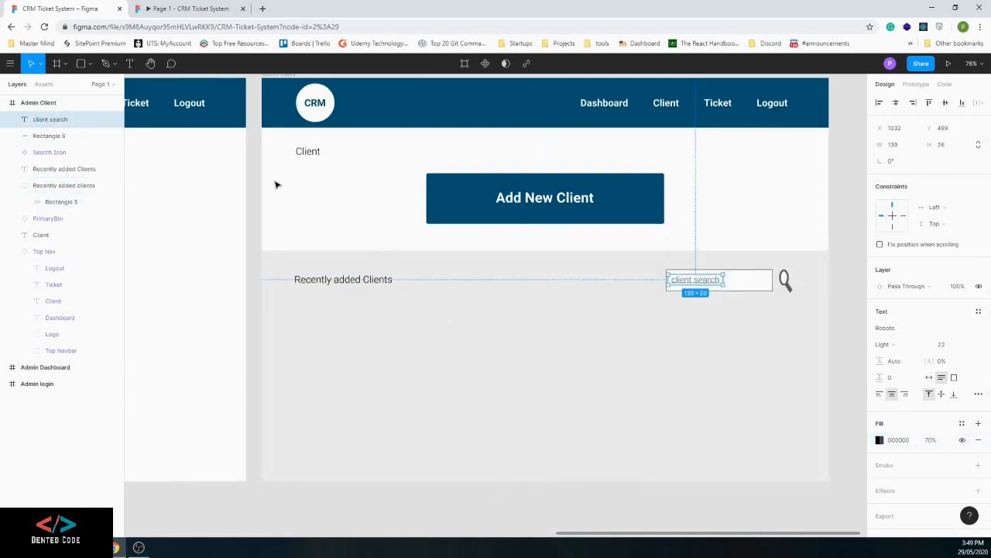
{"action": "left_click", "coordinate": [91, 65]}
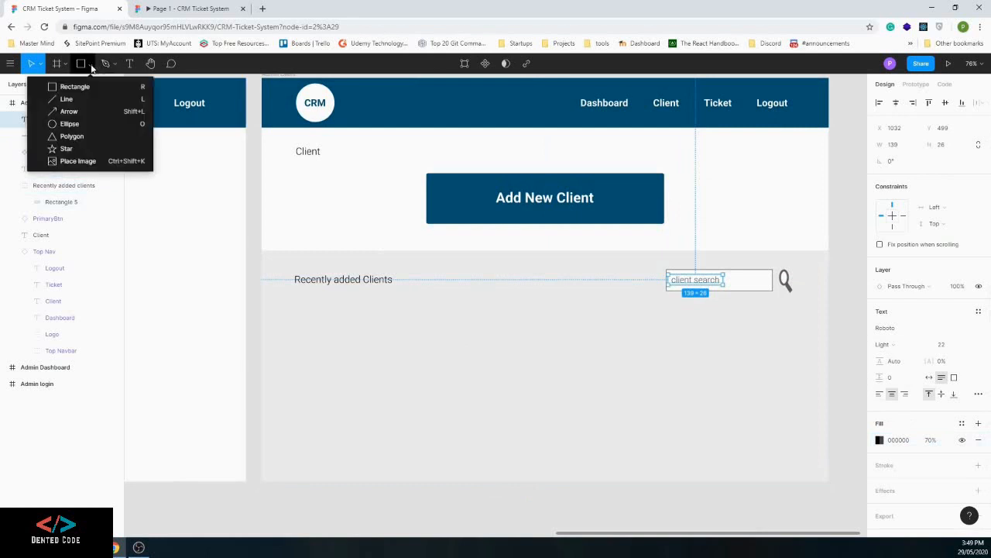
{"action": "left_click", "coordinate": [81, 100]}
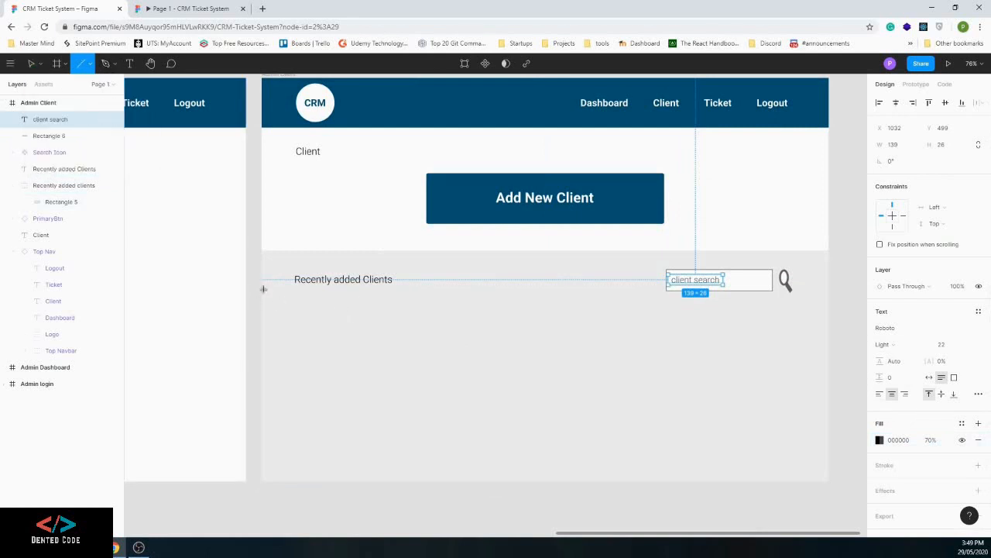
{"action": "mouse_move", "coordinate": [261, 290]}
{"action": "left_mouse_down"}
{"action": "mouse_move", "coordinate": [506, 317]}
{"action": "mouse_move", "coordinate": [826, 313]}
{"action": "left_mouse_up"}
{"action": "key", "text": "Down"}
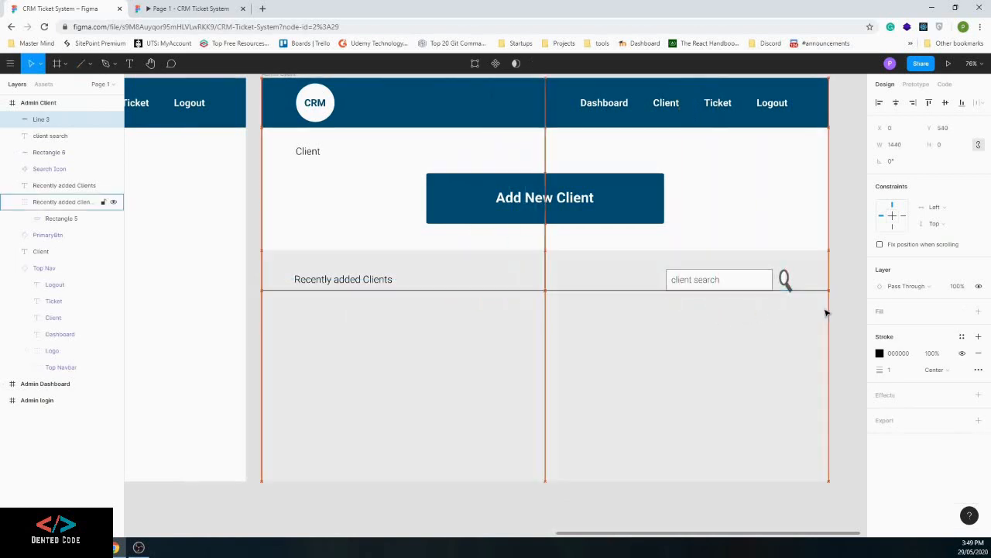
Move the horizontal line down to Y 552, just below the search field, and set its stroke opacity to 70%
{"action": "key", "text": "Down"}
{"action": "key", "text": "Down"}
{"action": "key", "text": "Down"}
{"action": "key", "text": "Down"}
{"action": "key", "text": "Down"}
{"action": "key", "text": "Down"}
{"action": "key", "text": "Down"}
{"action": "key", "text": "Down"}
{"action": "key", "text": "Down"}
{"action": "key", "text": "Down"}
{"action": "key", "text": "Down"}
{"action": "key", "text": "Down"}
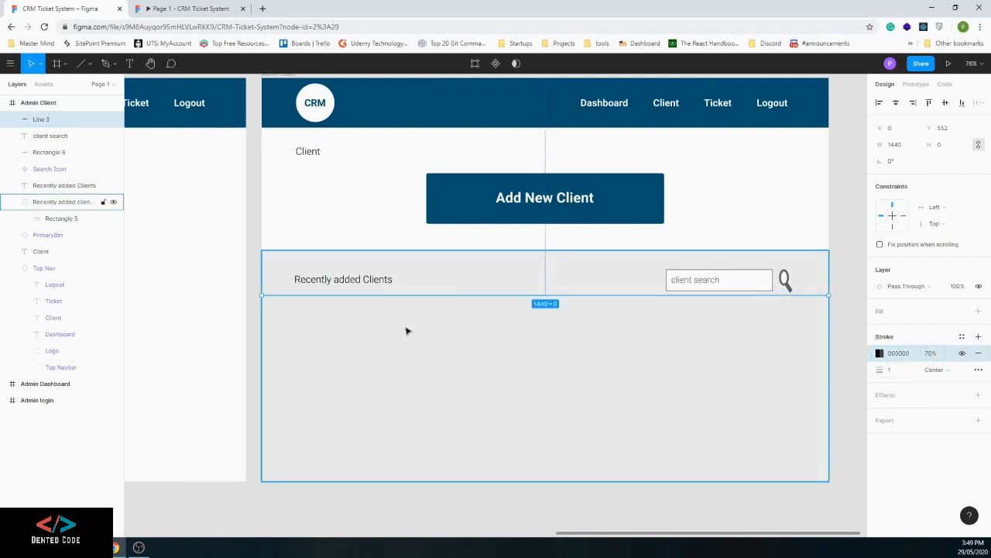
Draw a full-width rectangle about 1440 by 68 just beneath the horizontal line as the client table's header bar
{"action": "left_click", "coordinate": [359, 349]}
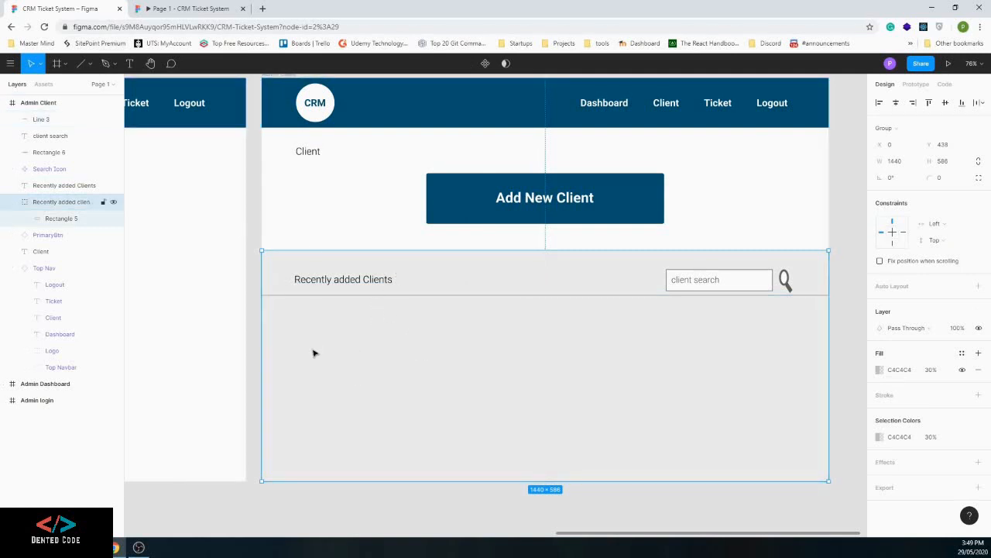
{"action": "left_click", "coordinate": [65, 64]}
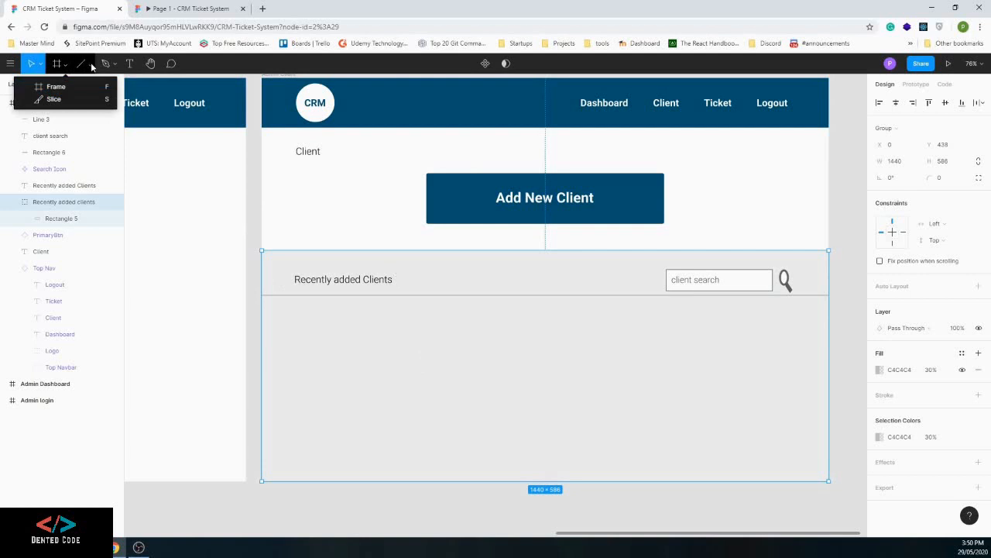
{"action": "left_click", "coordinate": [91, 64]}
{"action": "left_click", "coordinate": [91, 63]}
{"action": "left_click", "coordinate": [55, 86]}
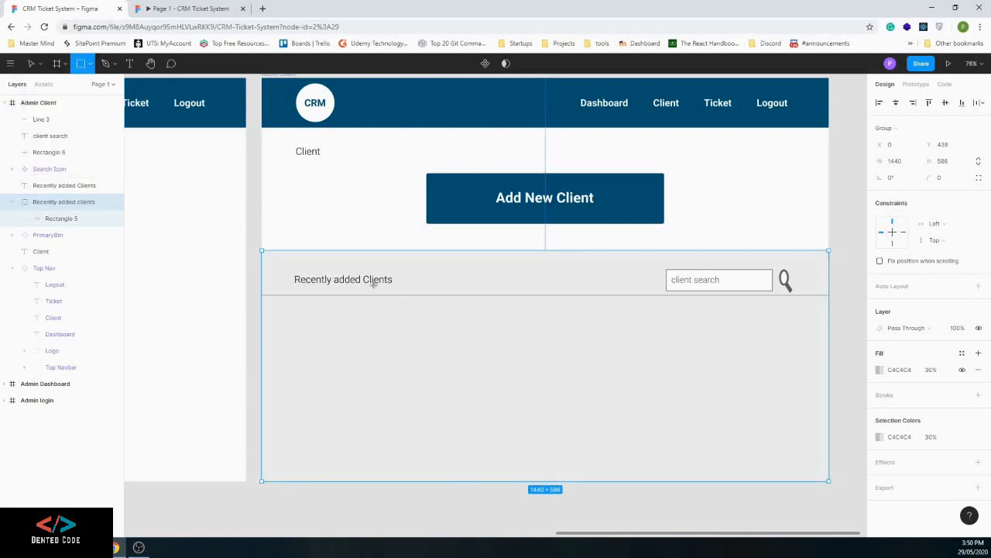
{"action": "mouse_move", "coordinate": [261, 300]}
{"action": "left_mouse_down"}
{"action": "mouse_move", "coordinate": [580, 354]}
{"action": "mouse_move", "coordinate": [829, 326]}
{"action": "left_mouse_up"}
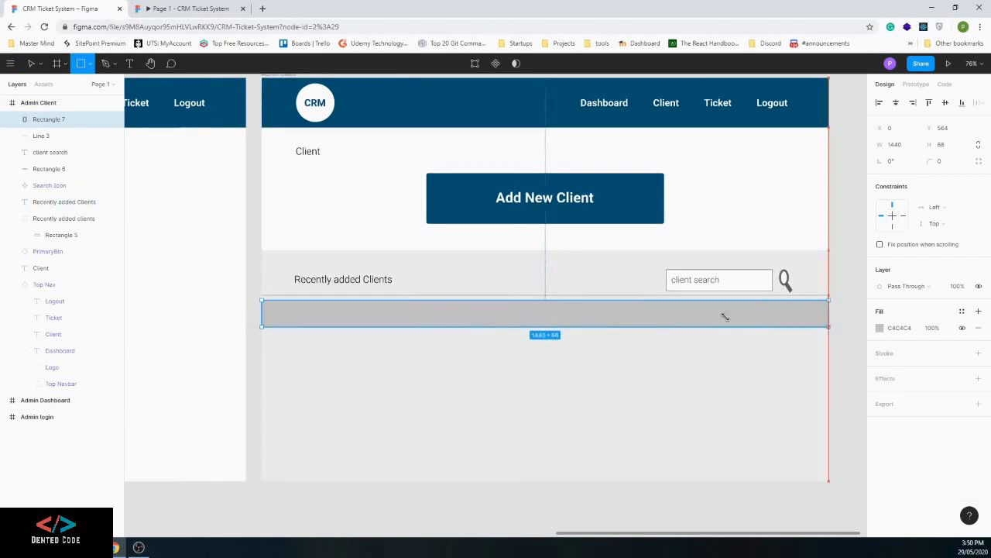
{"action": "double_click", "coordinate": [279, 316]}
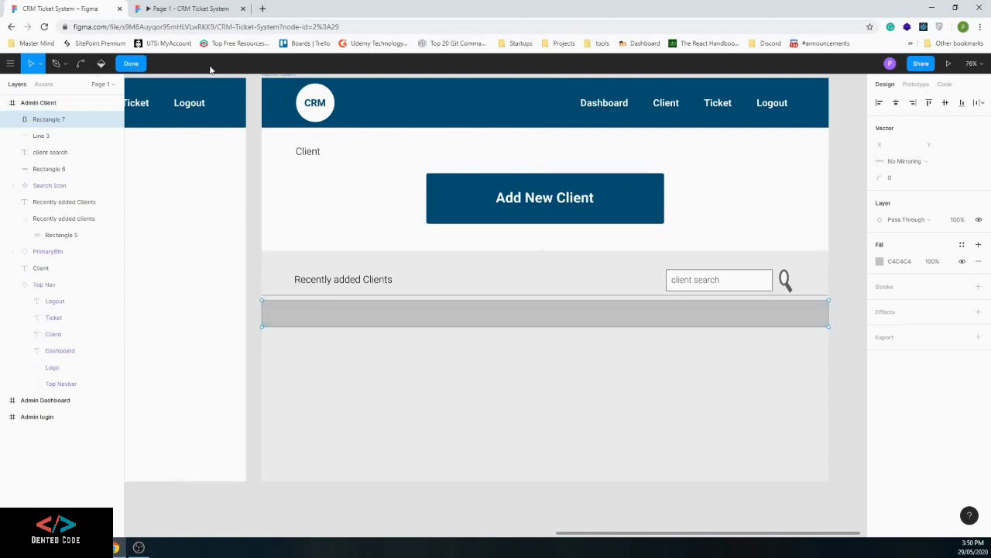
{"action": "key", "text": "Escape"}
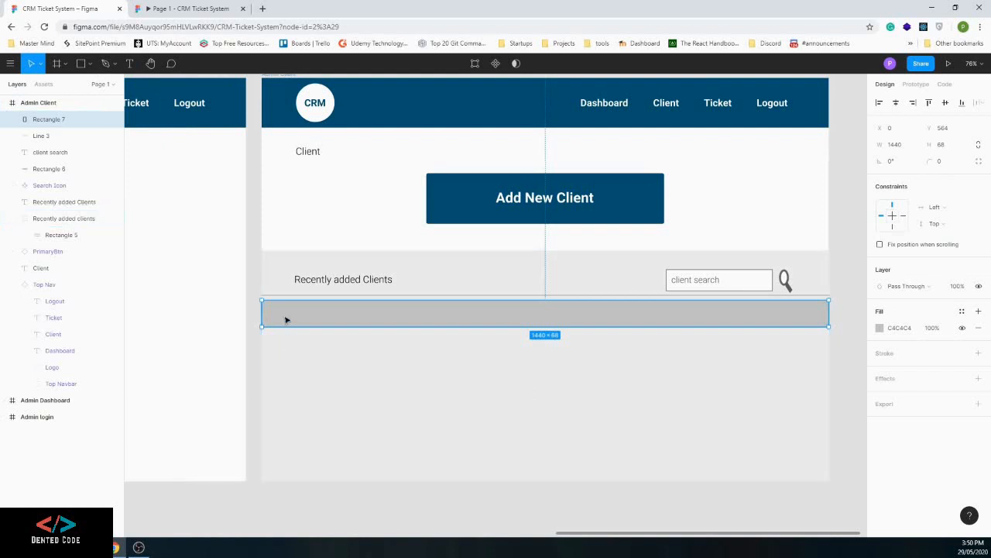
{"action": "left_click", "coordinate": [256, 341]}
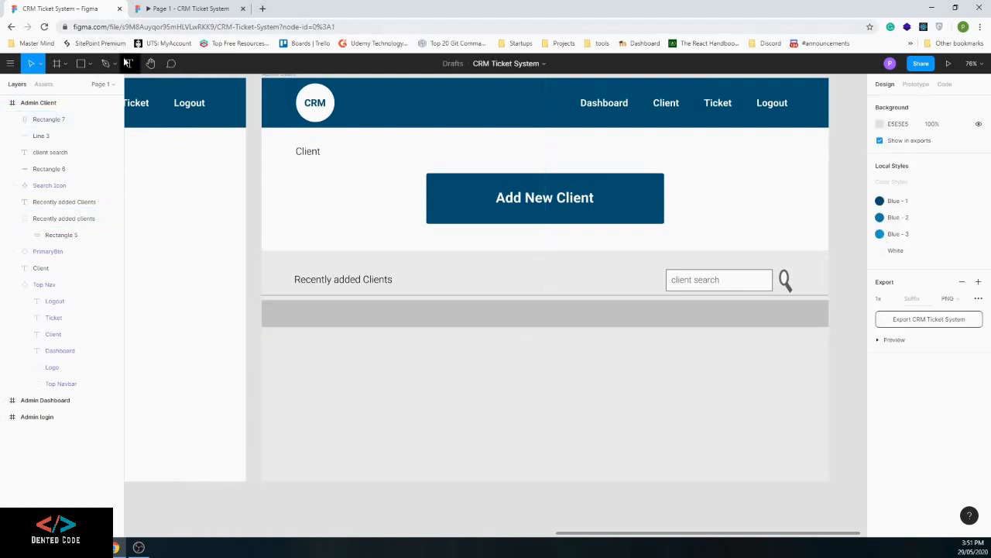
Add the text "Id" at the left end of the table header bar
{"action": "left_click", "coordinate": [129, 63]}
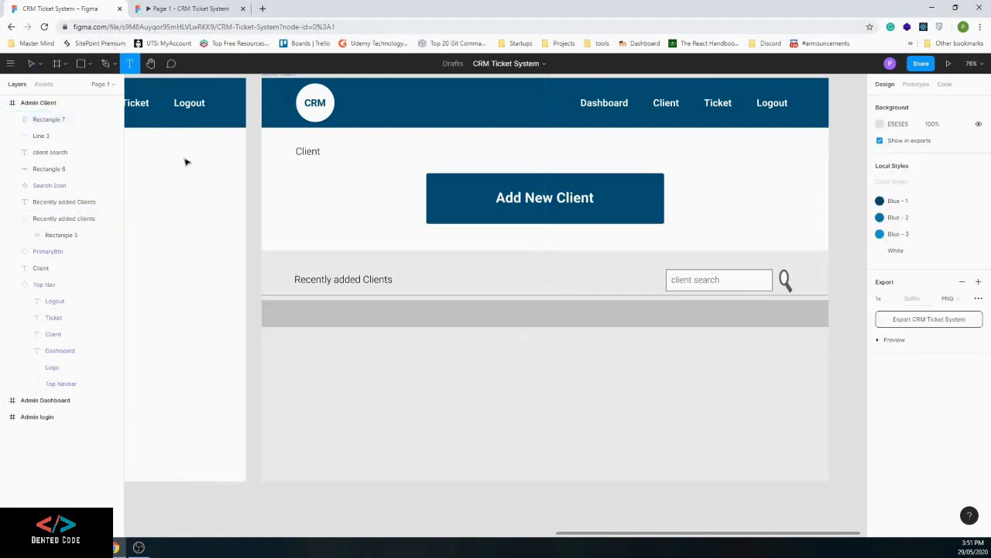
{"action": "left_click", "coordinate": [268, 313]}
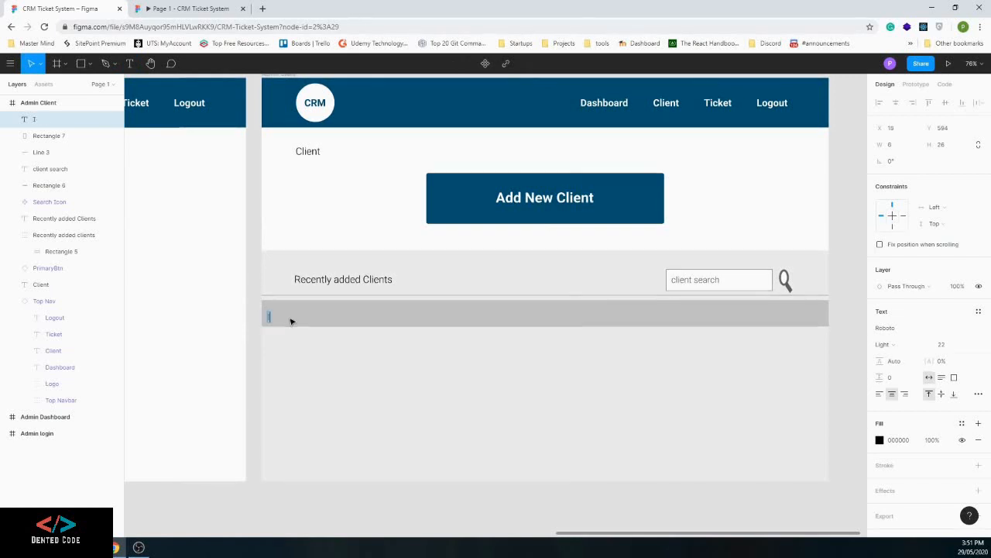
{"action": "type", "text": "Id"}
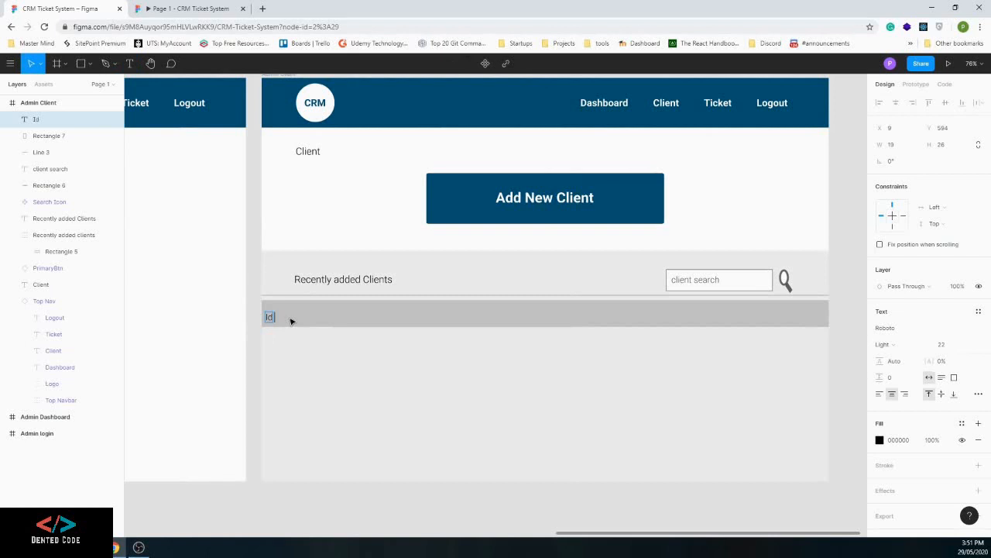
{"action": "key", "text": "Escape"}
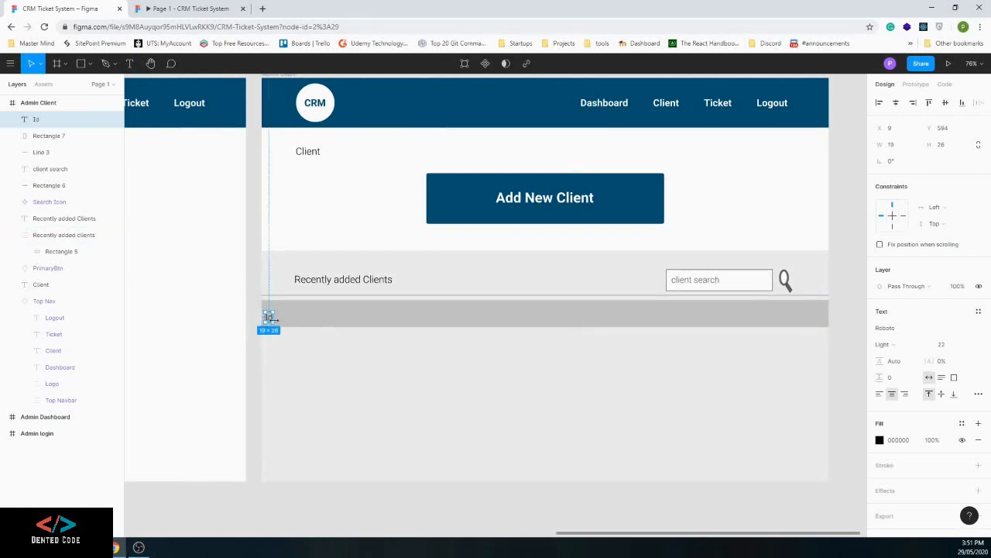
Duplicate the Id label to its right, change the copy's text to "Name" and position it within the header bar
{"action": "left_click_drag", "start_coordinate": [286, 317], "coordinate": [328, 321]}
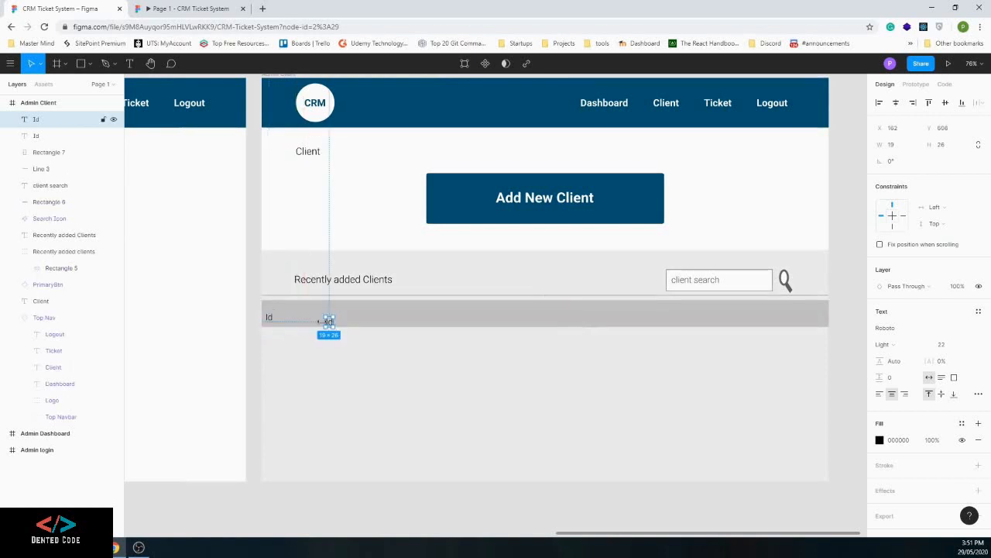
{"action": "double_click", "coordinate": [329, 321]}
{"action": "type", "text": "Name"}
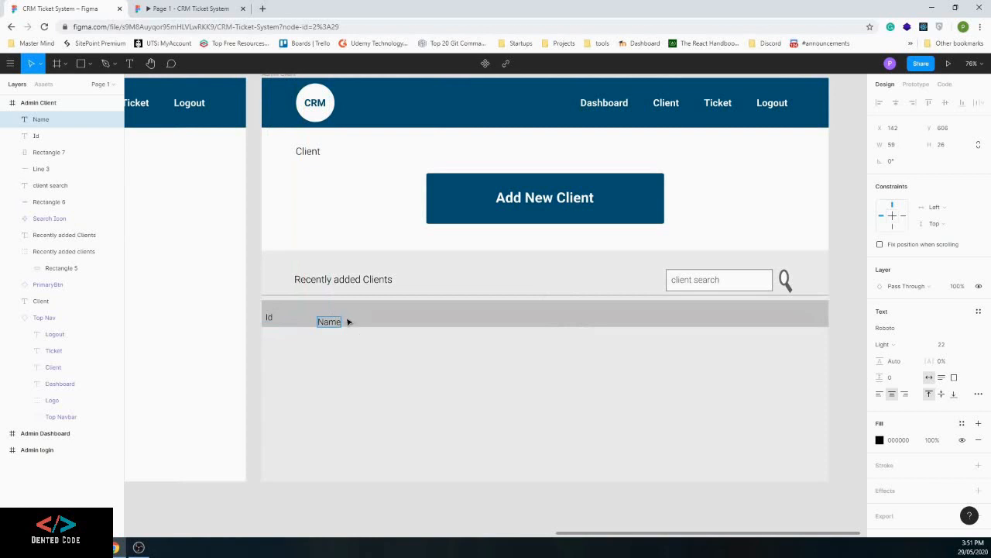
{"action": "key", "text": "Escape"}
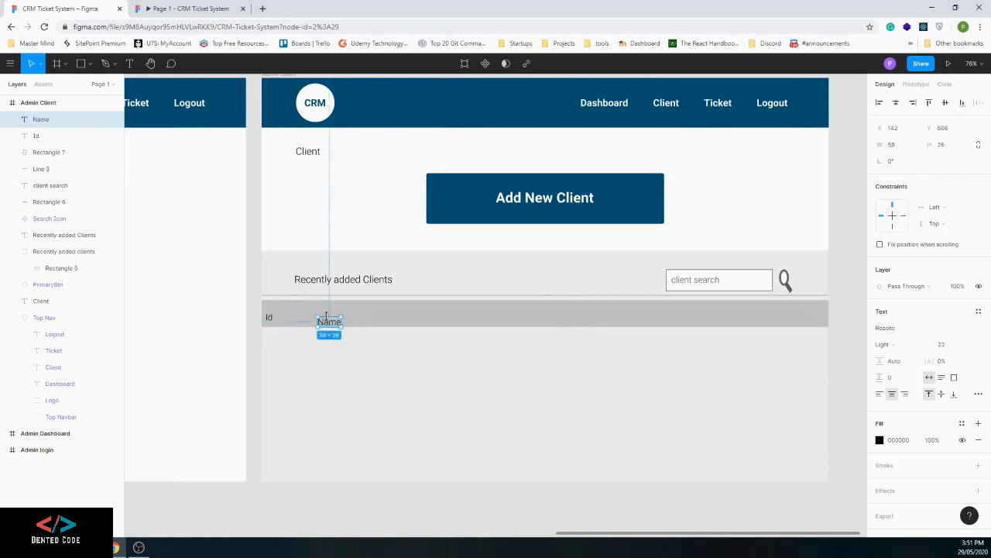
{"action": "left_click_drag", "start_coordinate": [331, 317], "coordinate": [328, 313]}
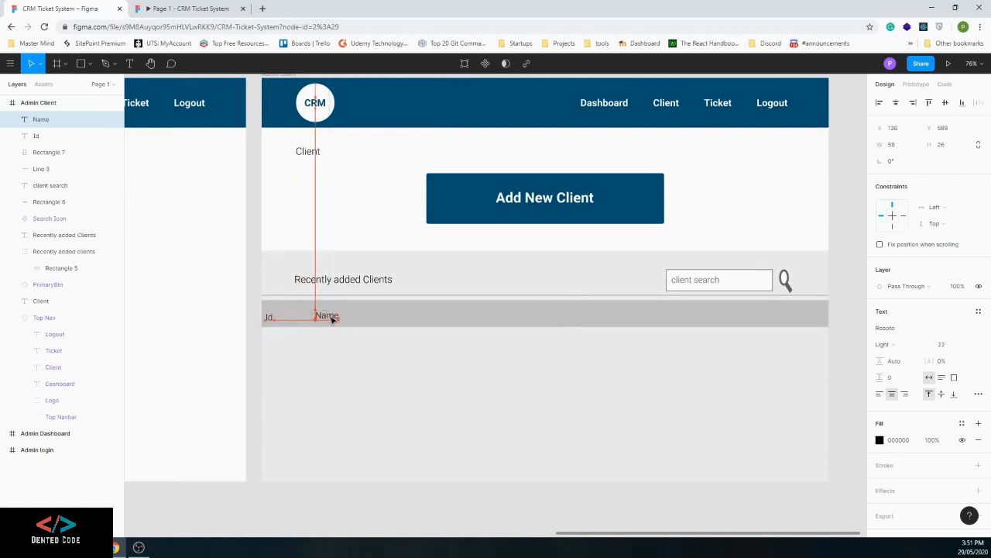
{"action": "left_click", "coordinate": [374, 324]}
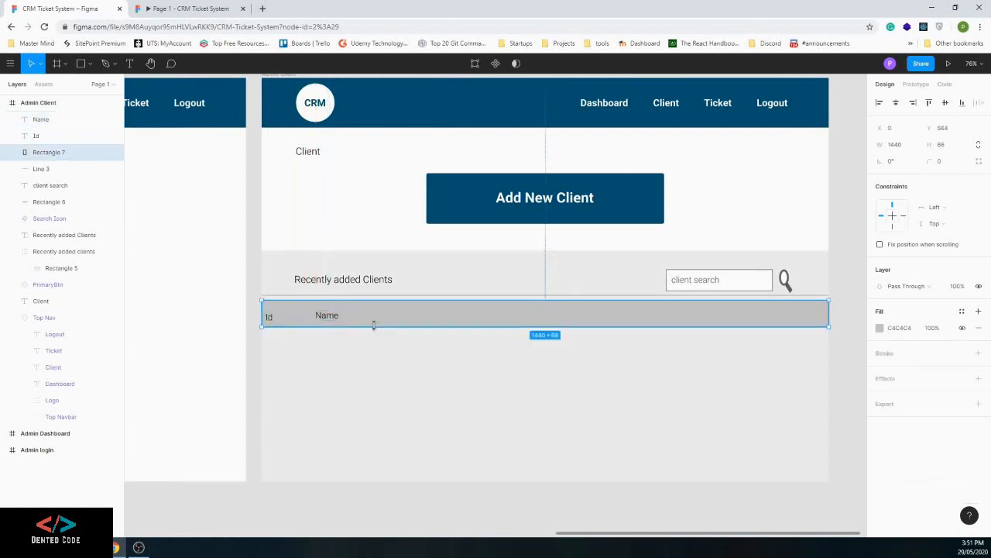
Duplicate the Name label further right along the header bar and change the copy's text to "Status"
{"action": "left_click", "coordinate": [336, 320]}
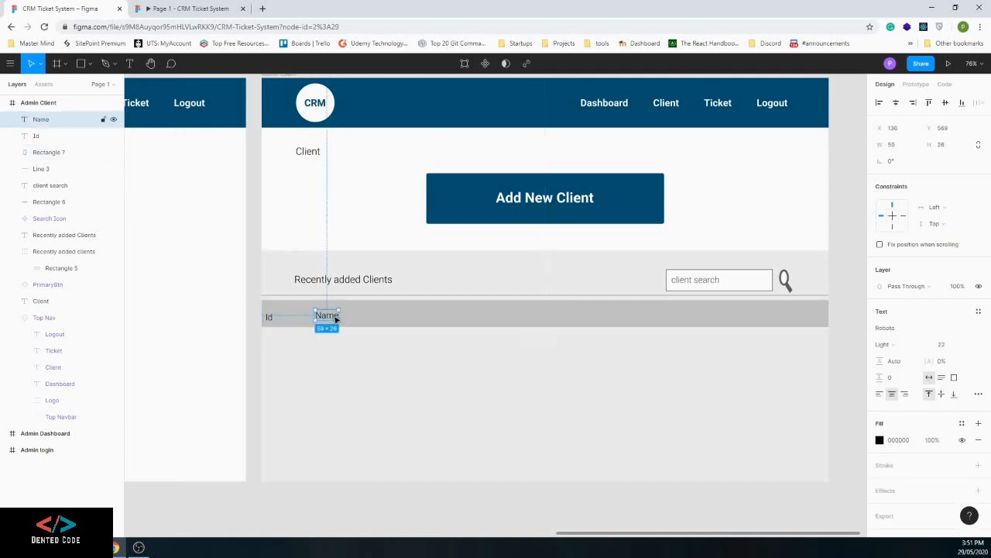
{"action": "left_click_drag", "start_coordinate": [335, 318], "coordinate": [418, 317]}
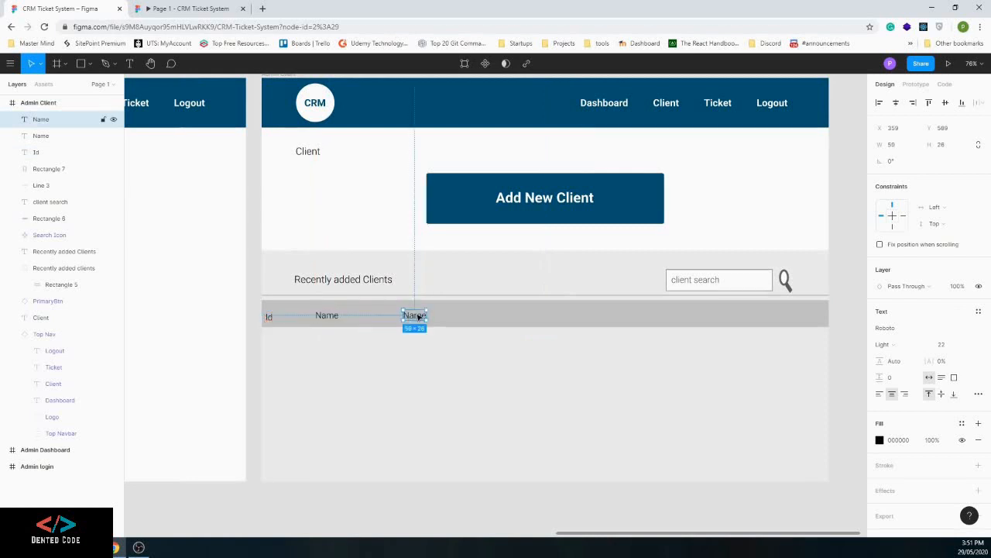
{"action": "double_click", "coordinate": [420, 316]}
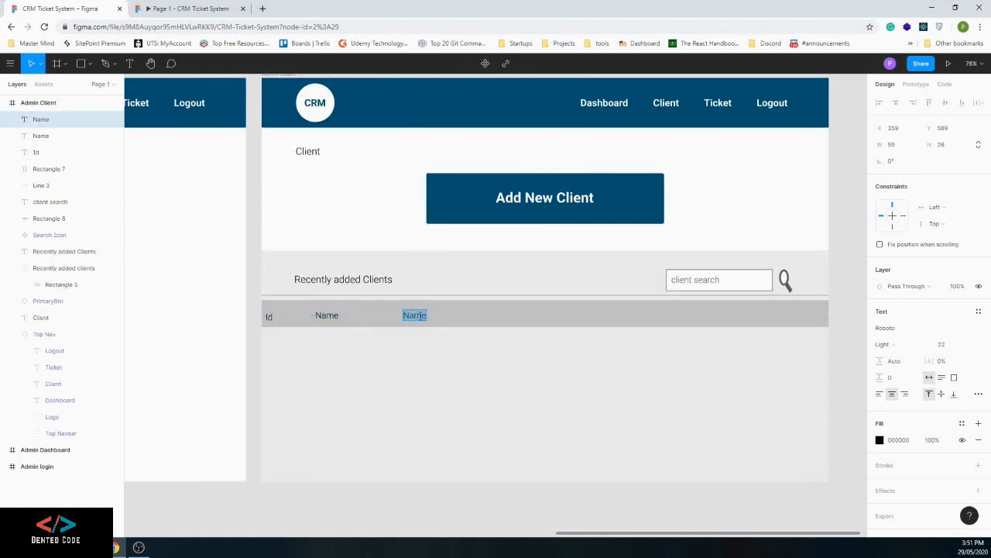
{"action": "type", "text": "Status"}
{"action": "key", "text": "Return"}
{"action": "key", "text": "BackSpace"}
{"action": "key", "text": "Escape"}
Duplicate the Status label near the right end of the header bar and change the copy's text to "Last updated"
{"action": "left_click_drag", "start_coordinate": [434, 315], "coordinate": [768, 312]}
{"action": "double_click", "coordinate": [765, 311]}
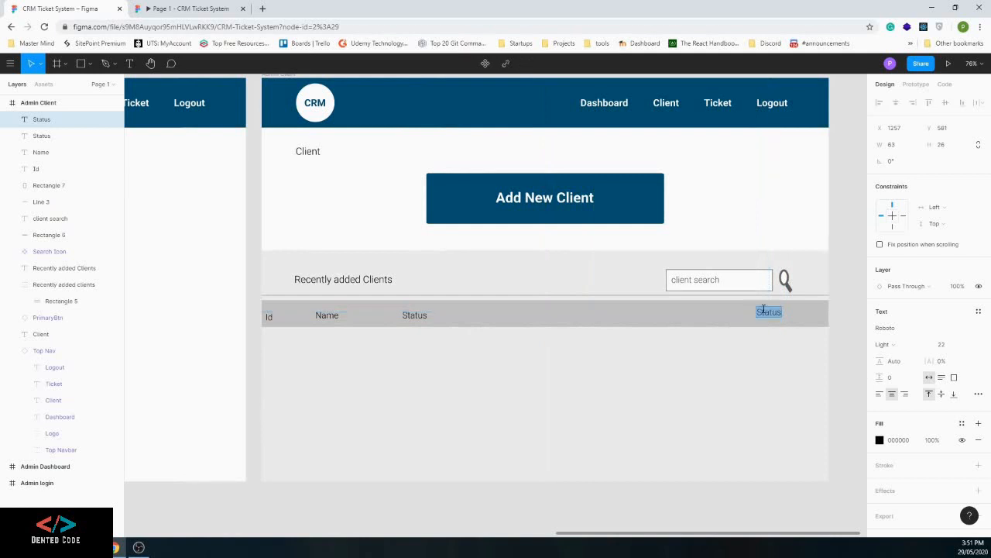
{"action": "type", "text": "Last updated"}
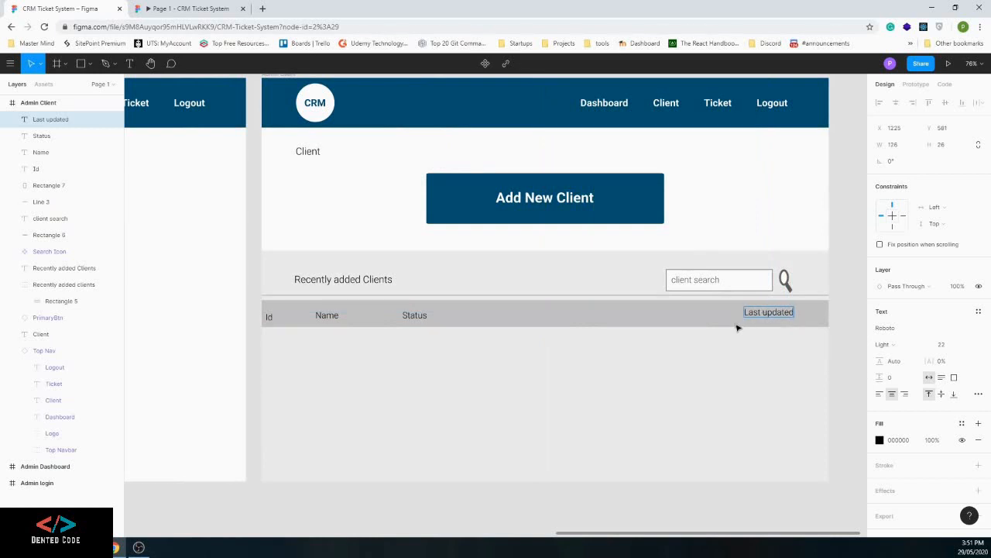
{"action": "left_click", "coordinate": [806, 320]}
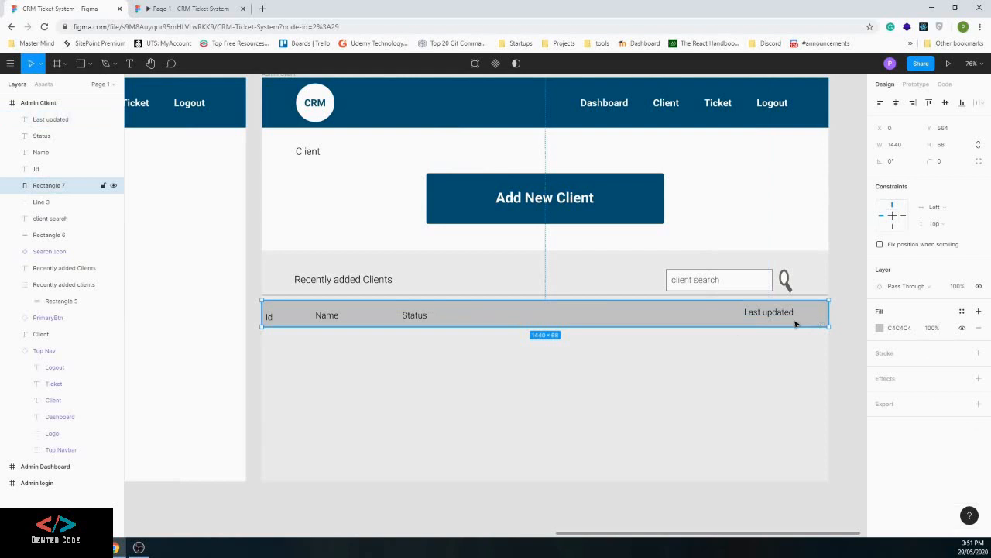
Space the Id, Name, Status and Last updated labels evenly across the header bar with Tidy Up
{"action": "left_click", "coordinate": [781, 313]}
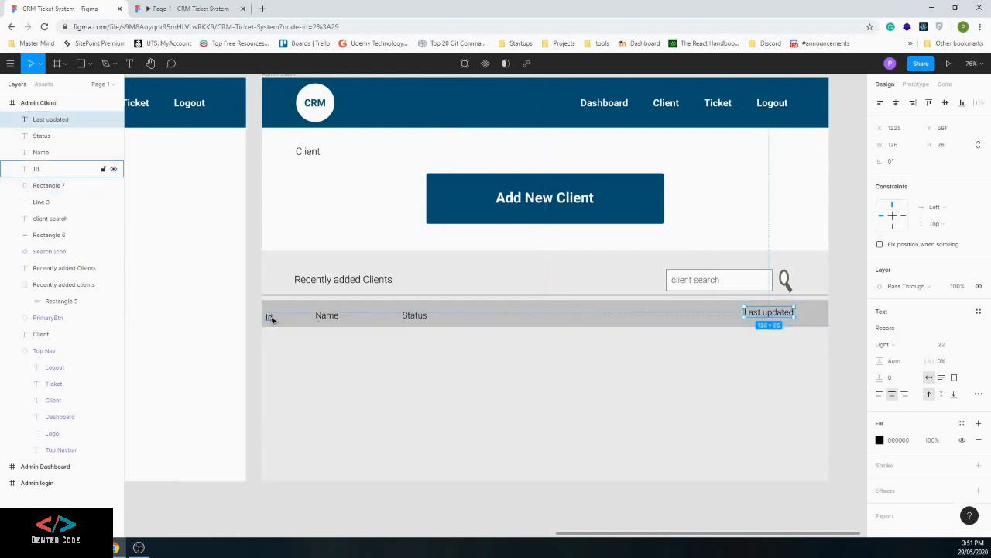
{"action": "left_click", "coordinate": [271, 319]}
{"action": "left_click", "coordinate": [327, 316], "text": "shift"}
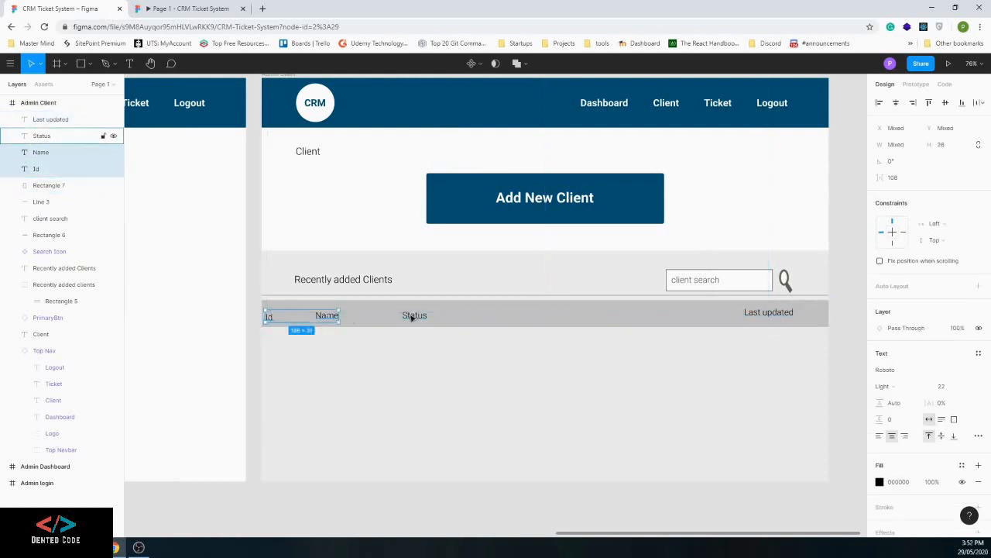
{"action": "left_click", "coordinate": [410, 315], "text": "shift"}
{"action": "left_click", "coordinate": [758, 316], "text": "shift"}
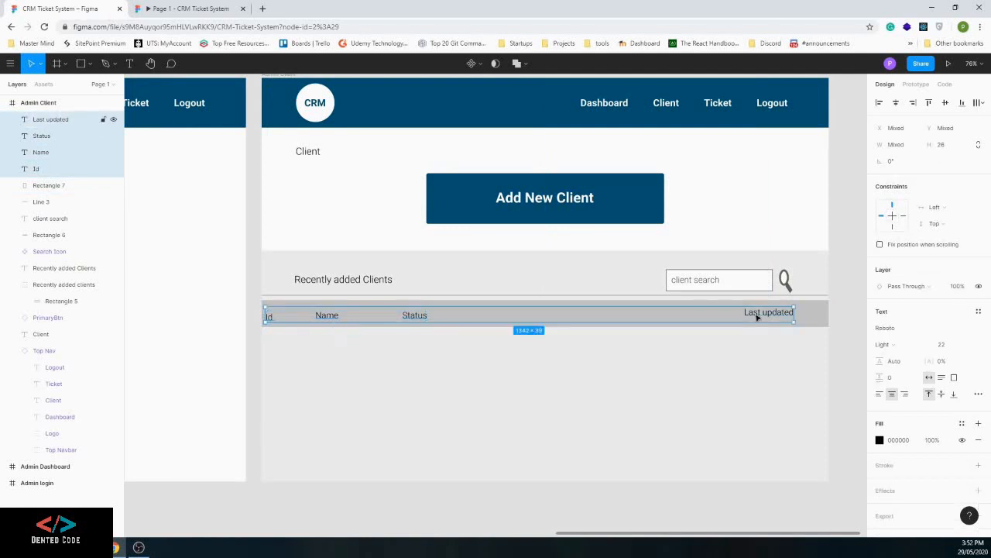
{"action": "left_click", "coordinate": [978, 103]}
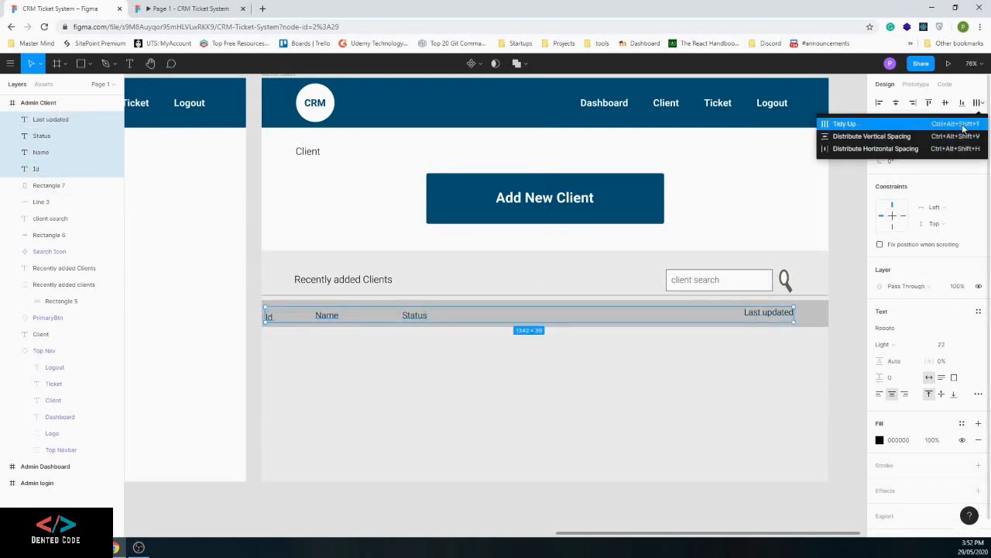
{"action": "left_click", "coordinate": [867, 126]}
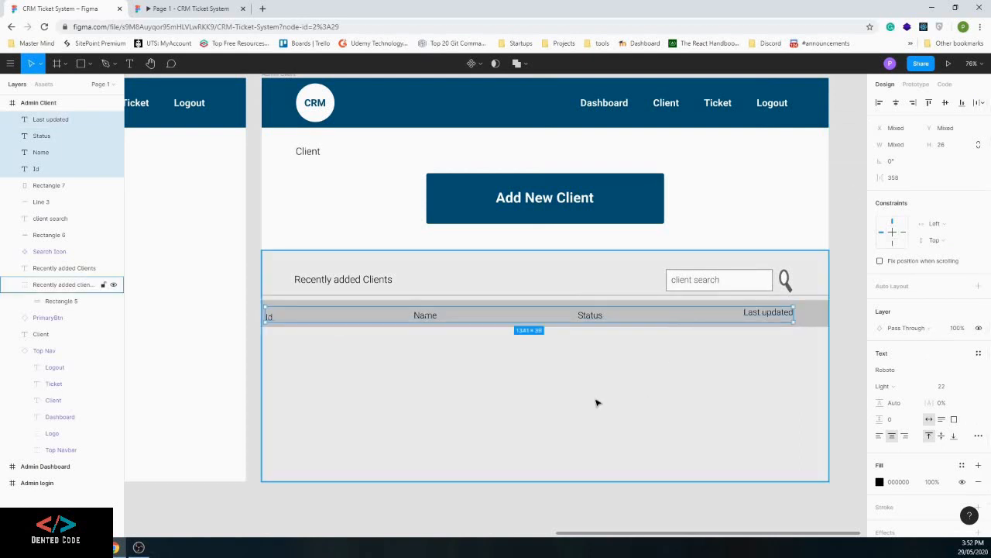
{"action": "left_click", "coordinate": [979, 103]}
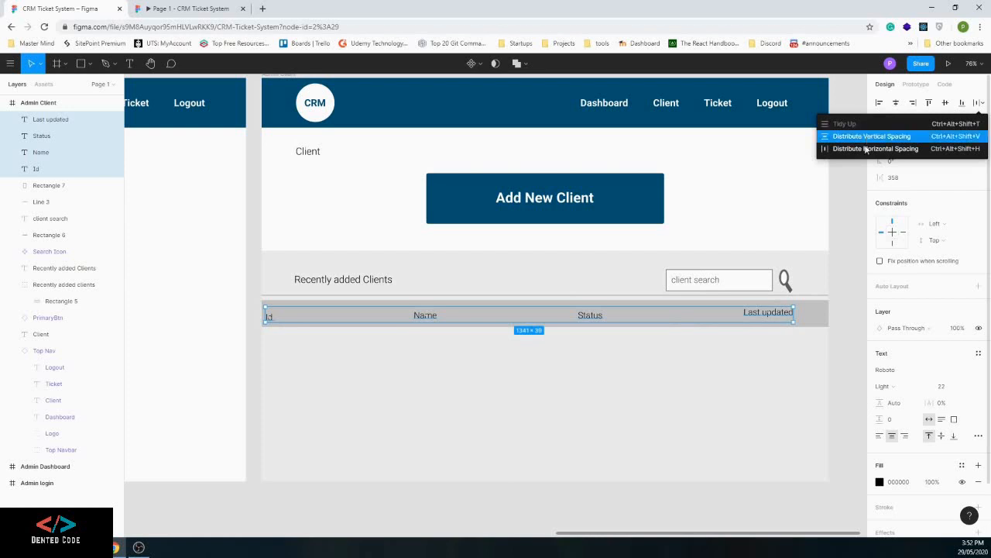
{"action": "left_click", "coordinate": [430, 403]}
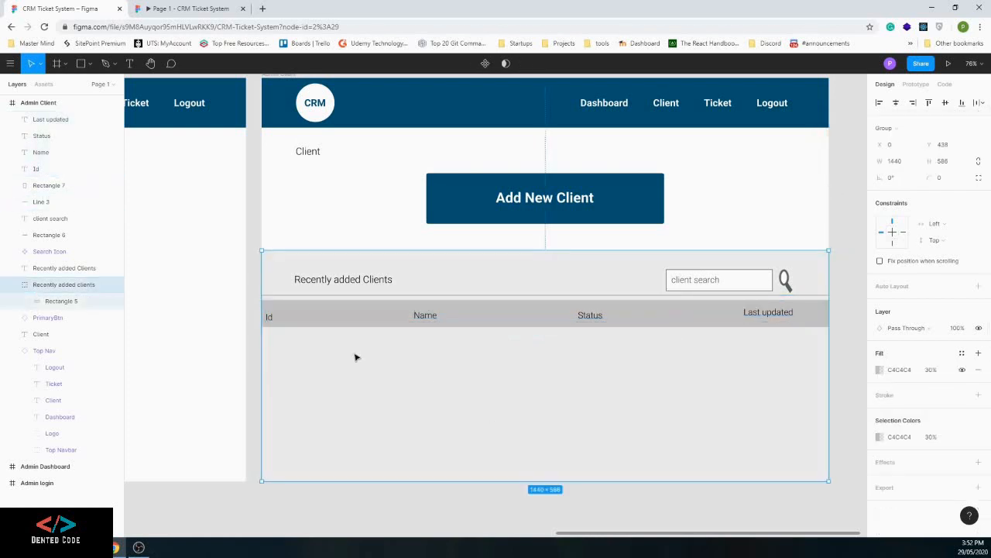
Move the Id label to about X 83, Y 589 under the section heading, and Last updated to about X 1210, Y 585
{"action": "left_click", "coordinate": [271, 317]}
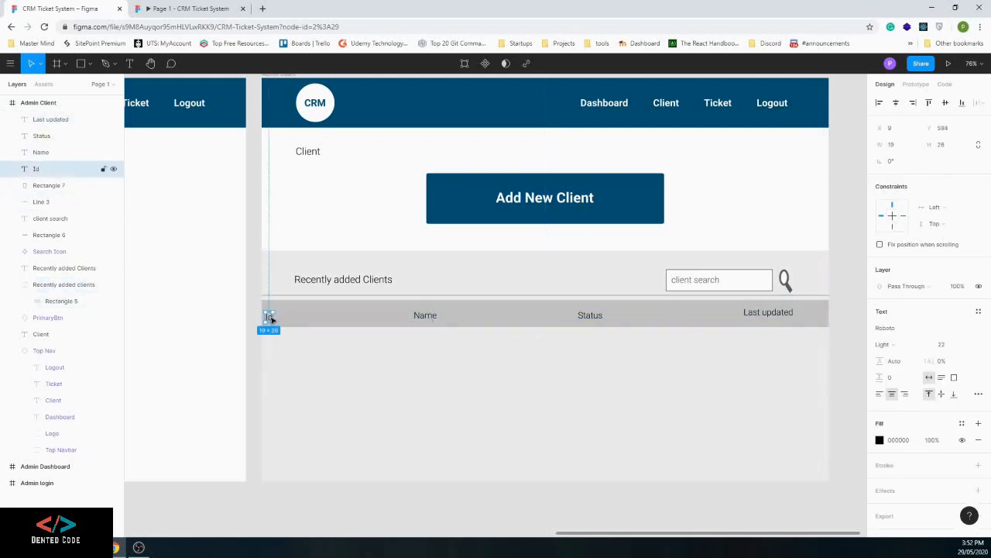
{"action": "left_click_drag", "start_coordinate": [270, 319], "coordinate": [304, 318]}
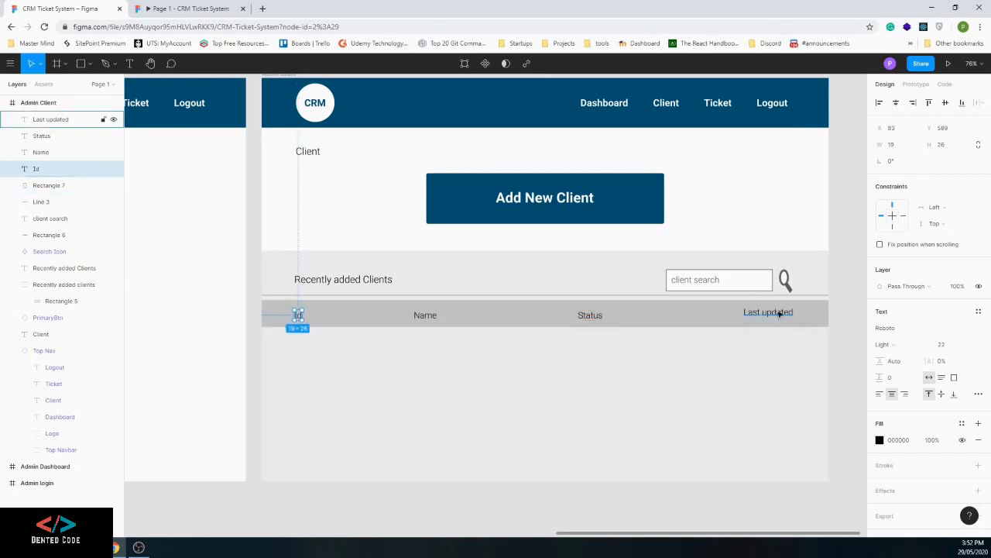
{"action": "left_click_drag", "start_coordinate": [779, 314], "coordinate": [773, 317]}
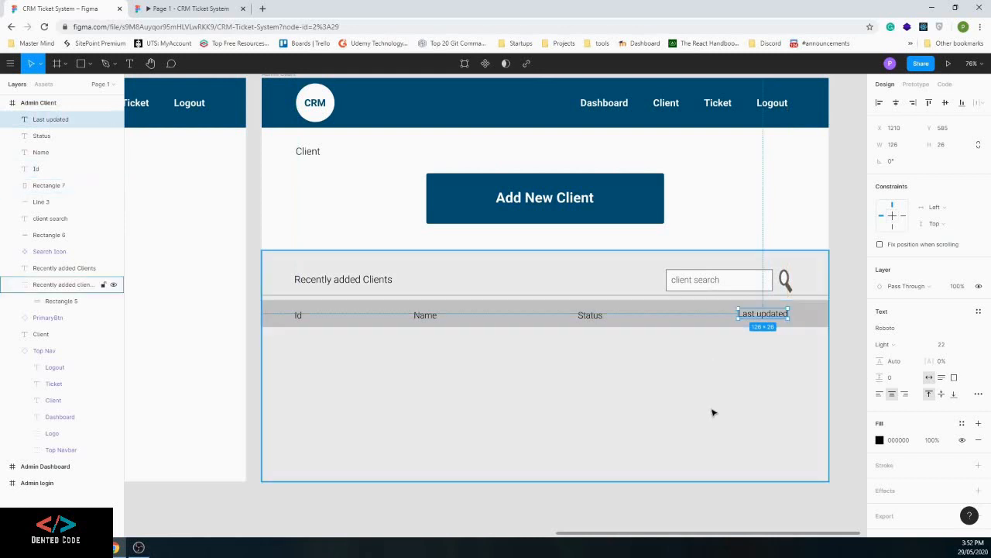
{"action": "left_click", "coordinate": [626, 357]}
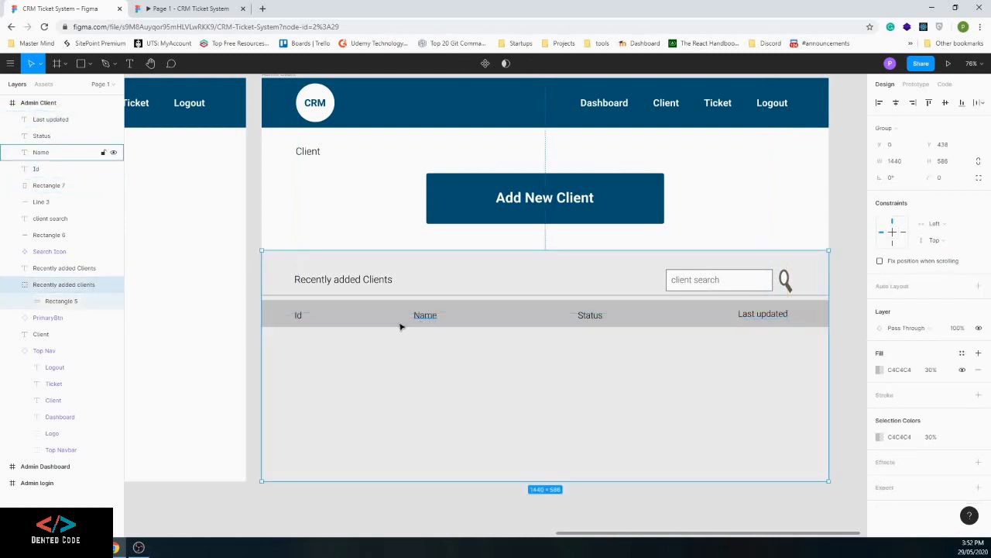
{"action": "left_click", "coordinate": [130, 64]}
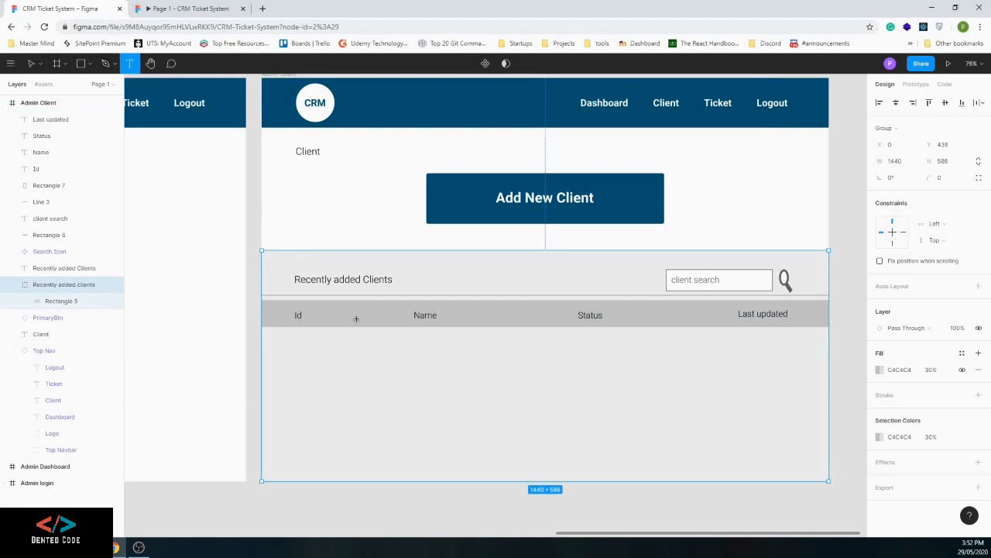
{"action": "left_click", "coordinate": [294, 343]}
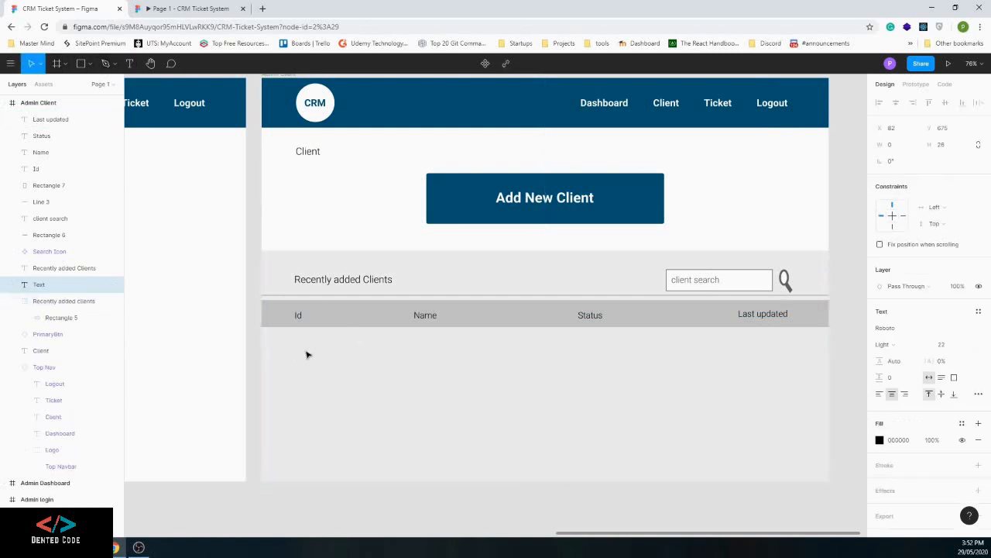
{"action": "type", "text": "599"}
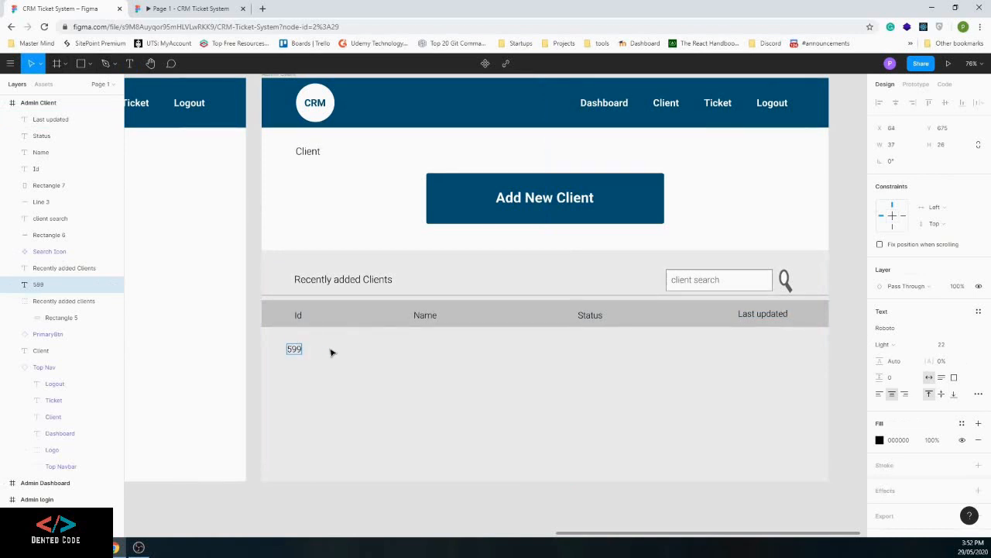
{"action": "key", "text": "Escape"}
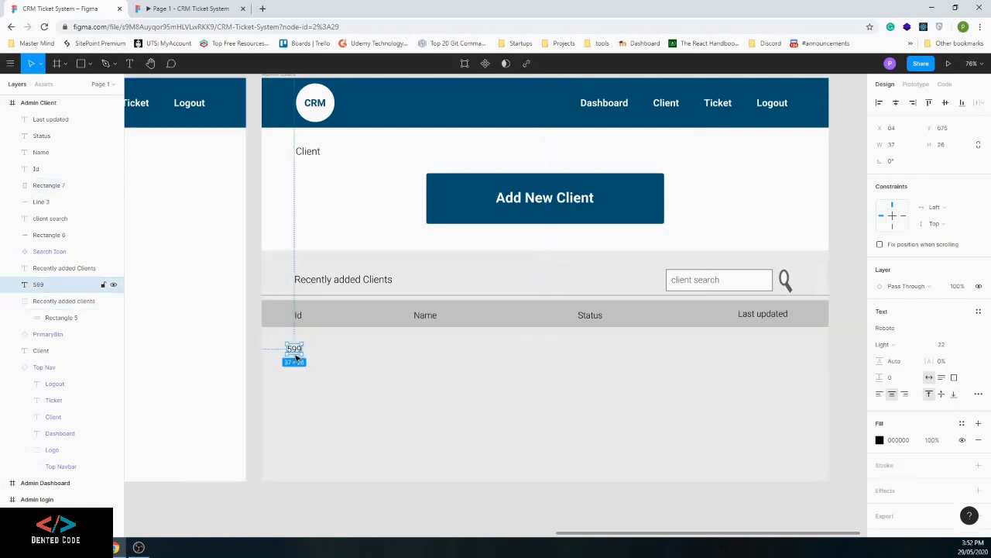
{"action": "key", "text": "Delete"}
Duplicate the table header bar directly beneath itself at Y 632 and set the copy's fill to the lighter grey DFDFDF
{"action": "left_click", "coordinate": [343, 324]}
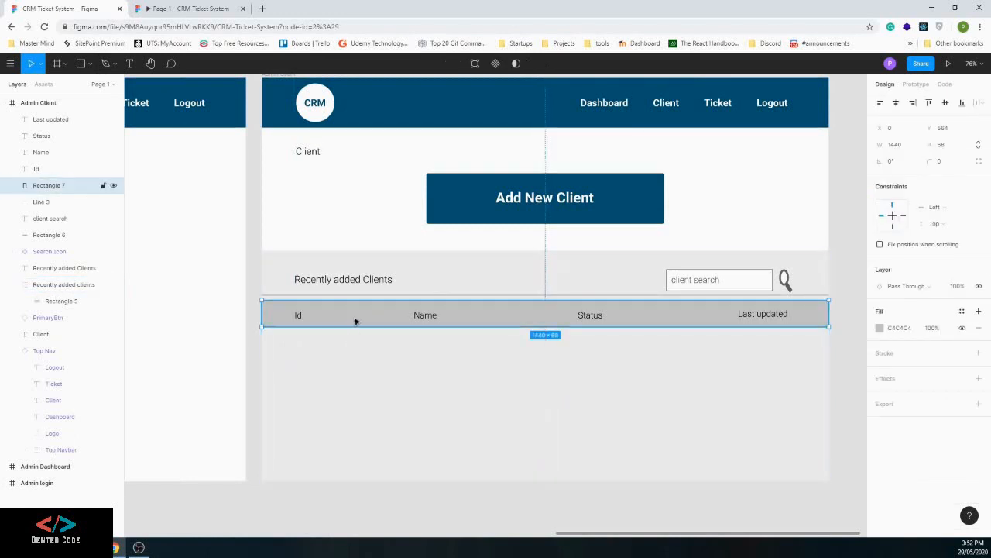
{"action": "left_click_drag", "start_coordinate": [358, 320], "coordinate": [357, 348]}
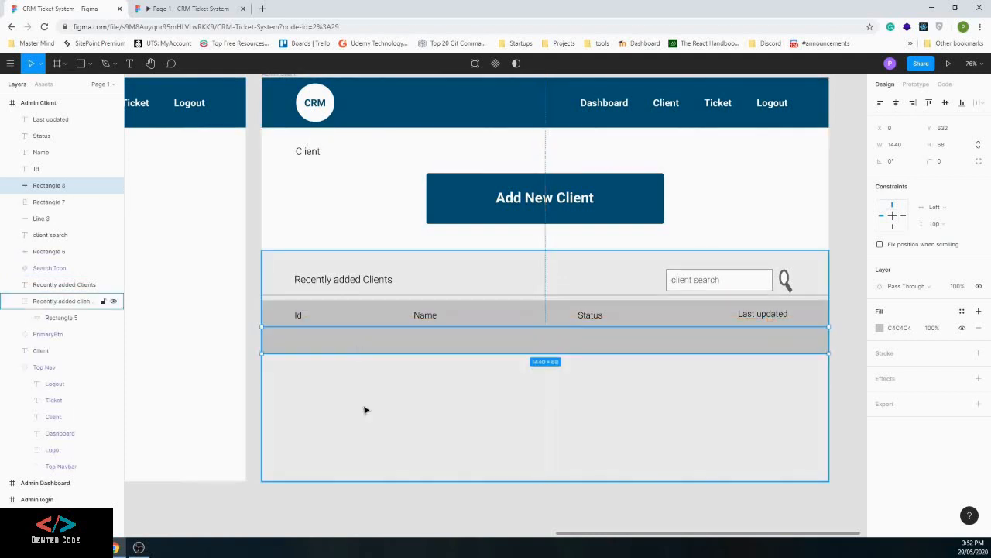
{"action": "left_click", "coordinate": [880, 328]}
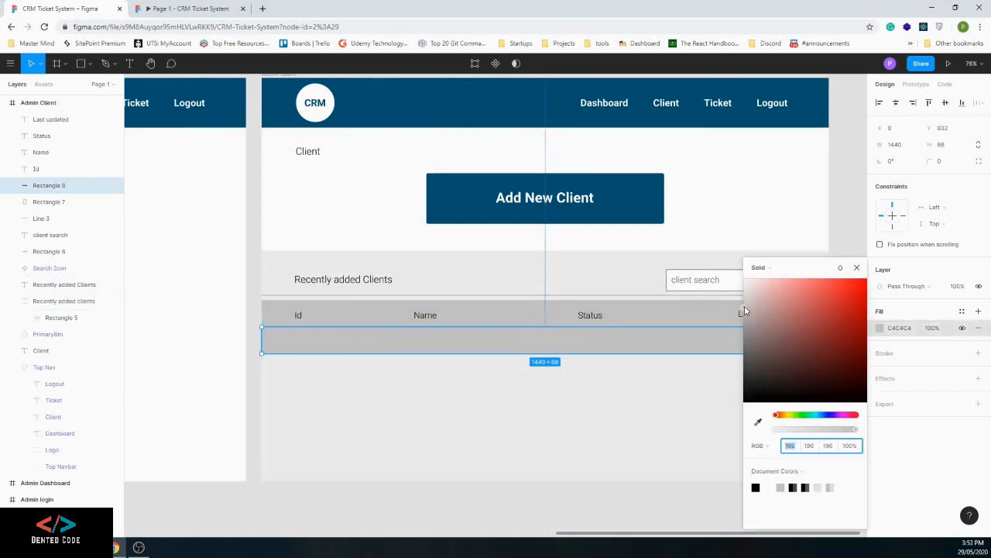
{"action": "left_click_drag", "start_coordinate": [745, 300], "coordinate": [744, 300]}
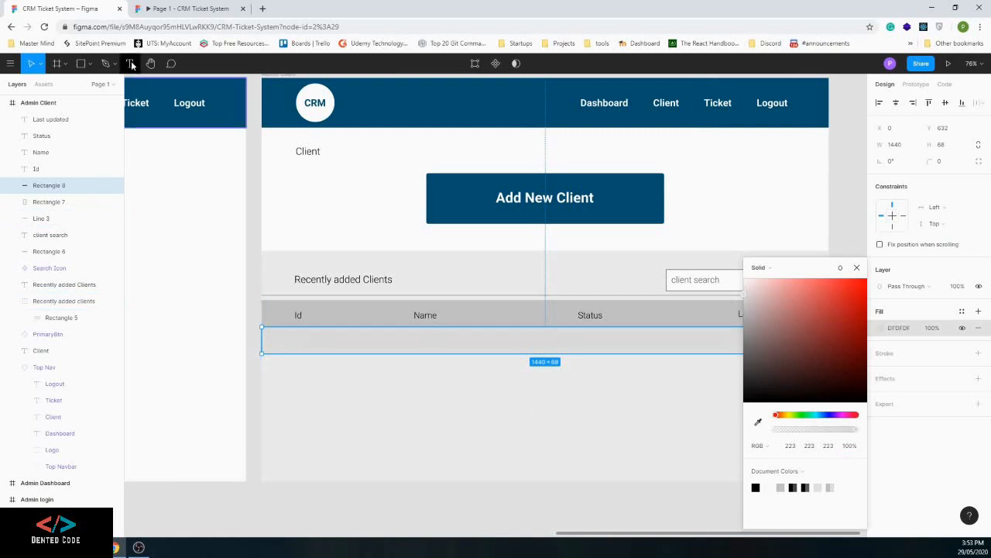
Add the text "599" in the light grey row beneath the Id header
{"action": "left_click", "coordinate": [130, 63]}
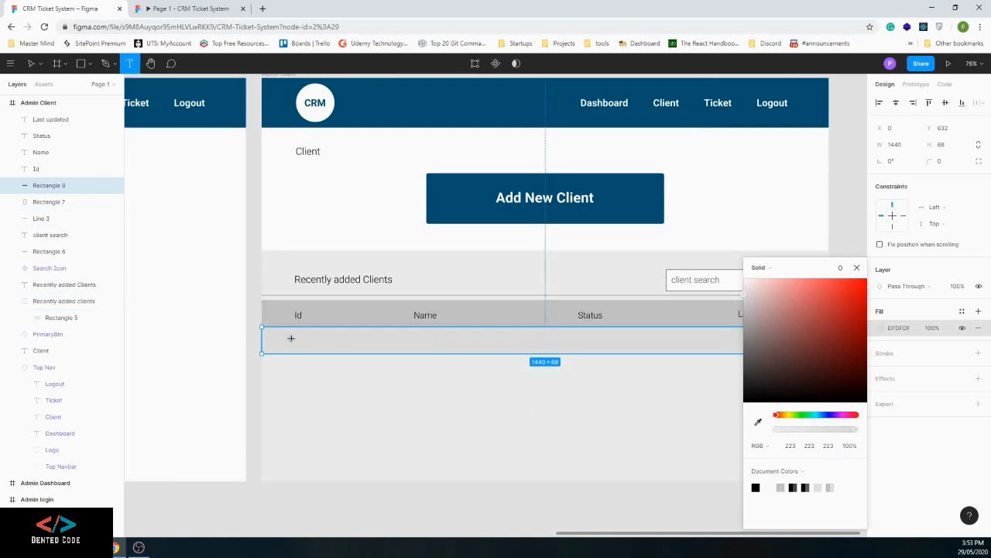
{"action": "left_click", "coordinate": [293, 338]}
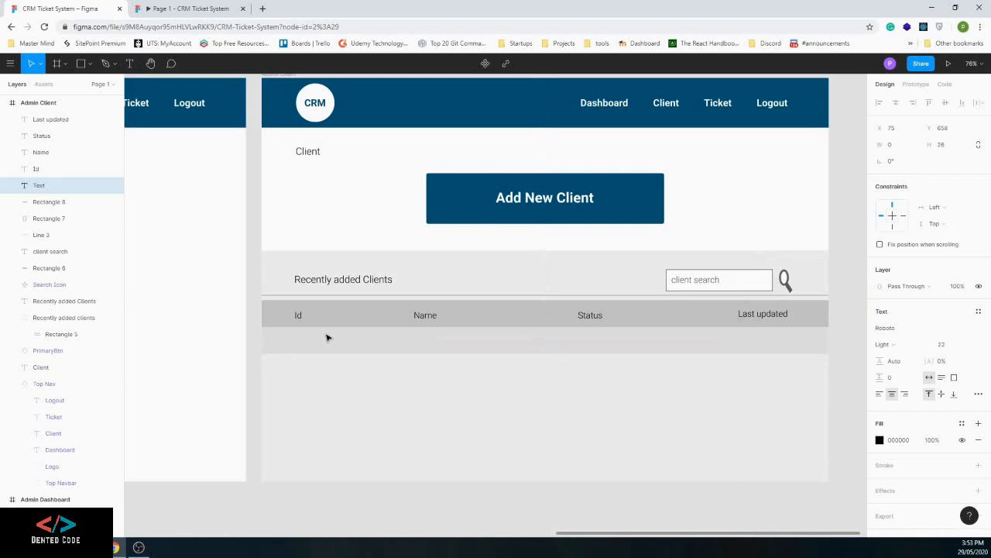
{"action": "type", "text": "599"}
{"action": "key", "text": "Escape"}
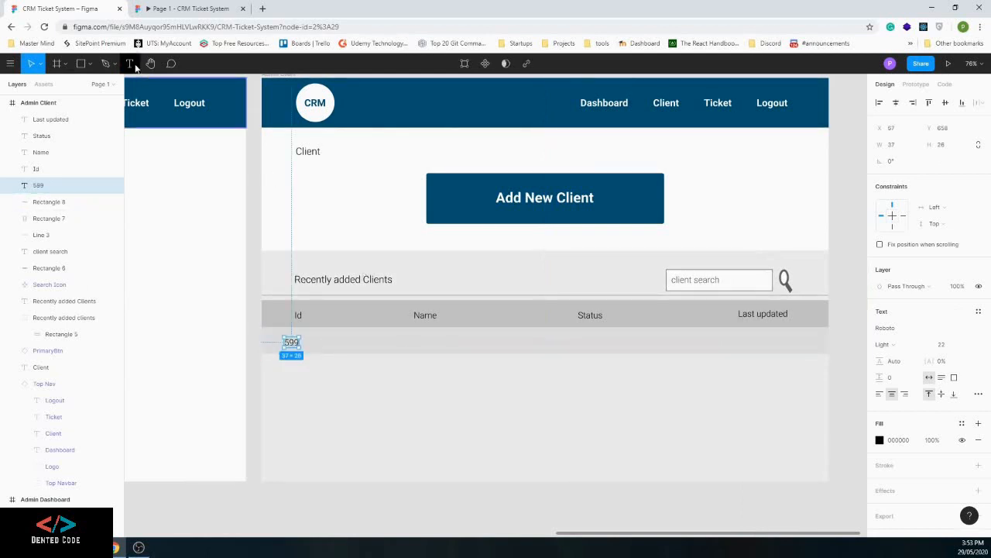
Add the text "Newtown Pizza Shop" in the light grey row beneath the Name header
{"action": "left_click", "coordinate": [130, 63]}
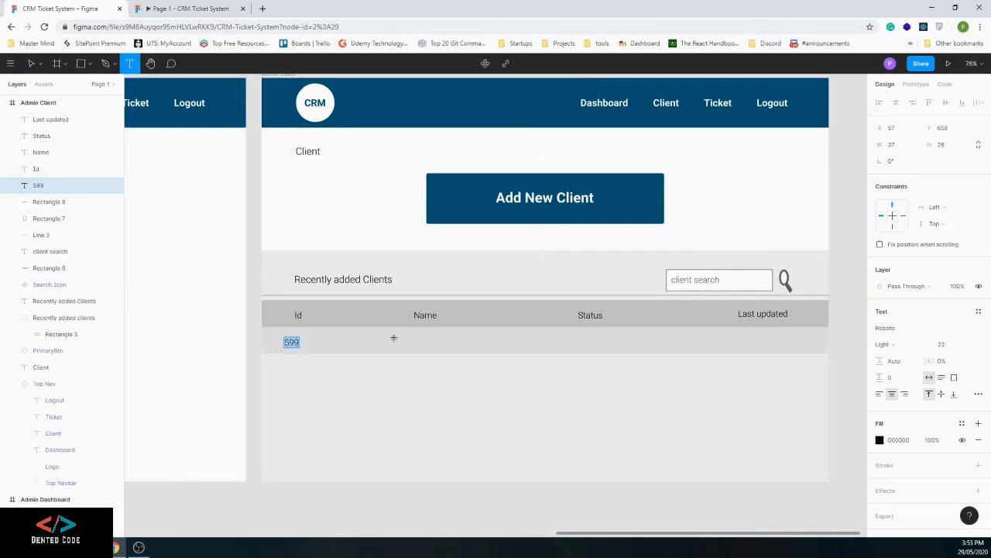
{"action": "left_click", "coordinate": [393, 337]}
{"action": "type", "text": "New"}
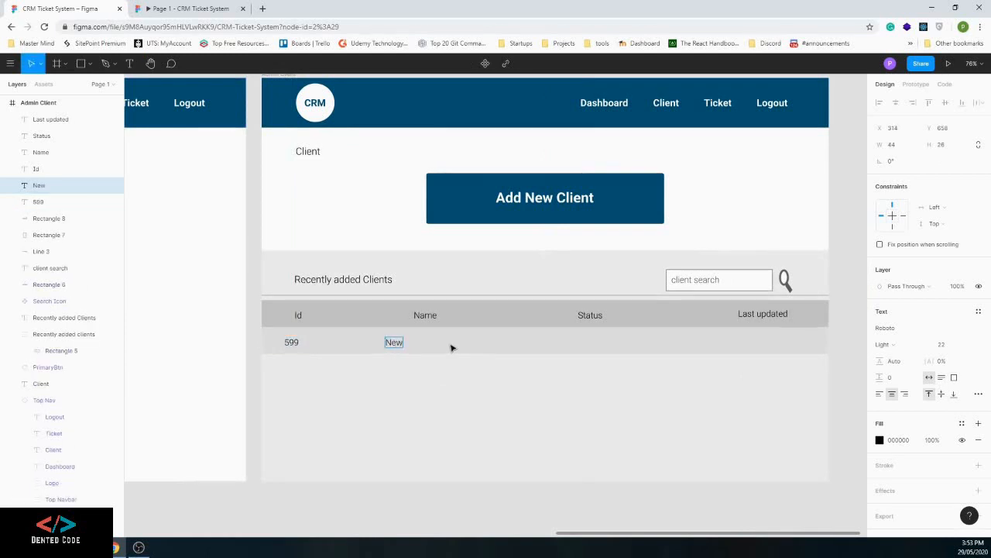
{"action": "type", "text": "town Pizza Shop"}
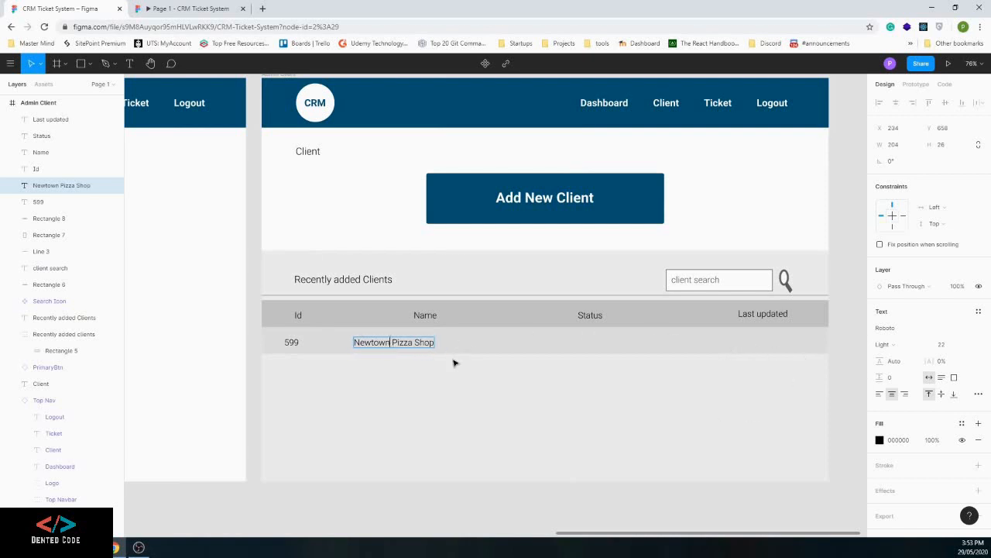
{"action": "key", "text": "Escape"}
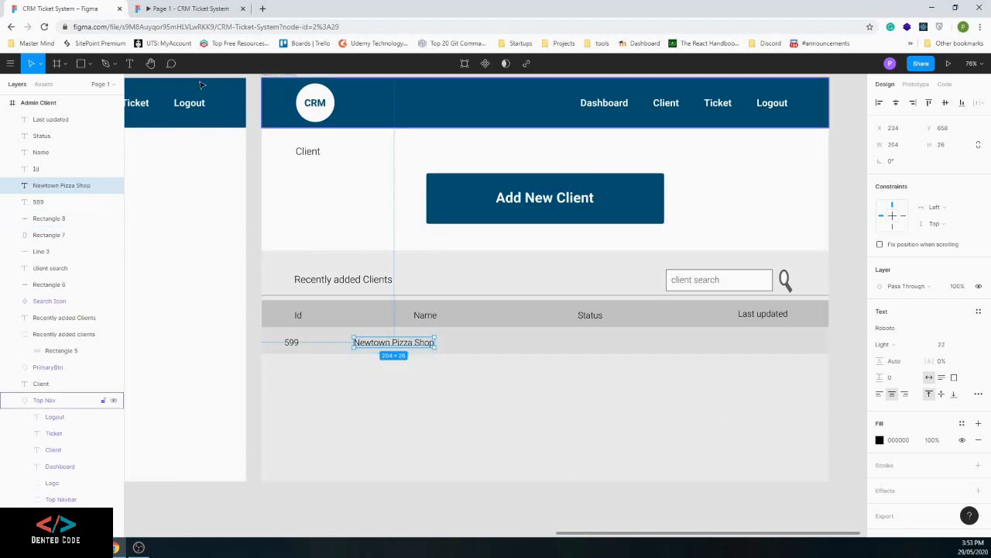
Add the text "Pending Operator Response" in the light grey row beneath the Status header
{"action": "key", "text": "Return"}
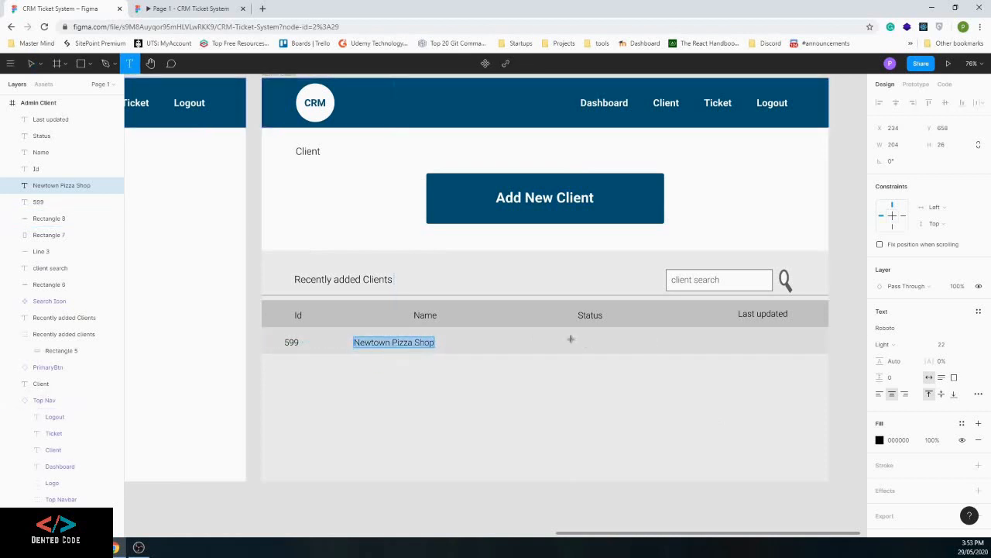
{"action": "left_click", "coordinate": [577, 340]}
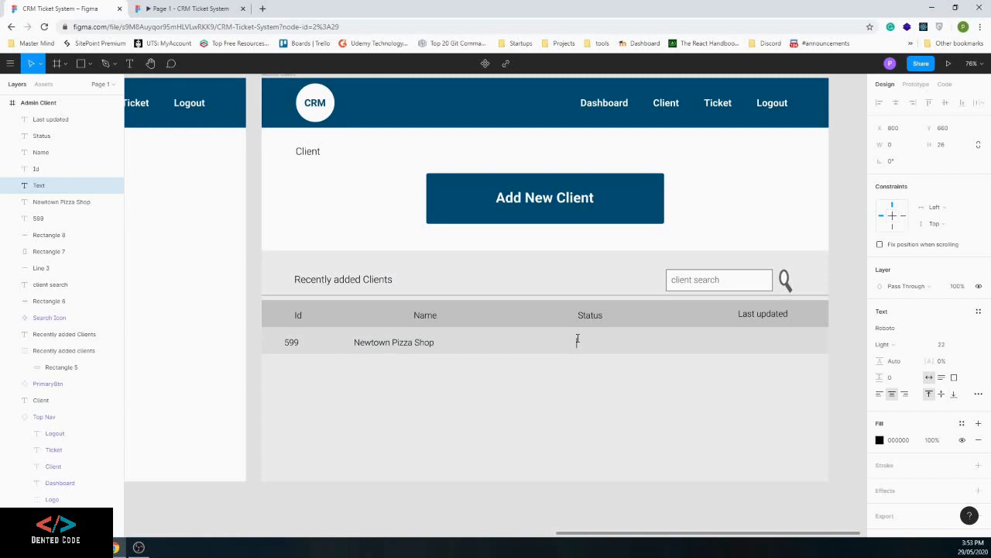
{"action": "type", "text": "Pe"}
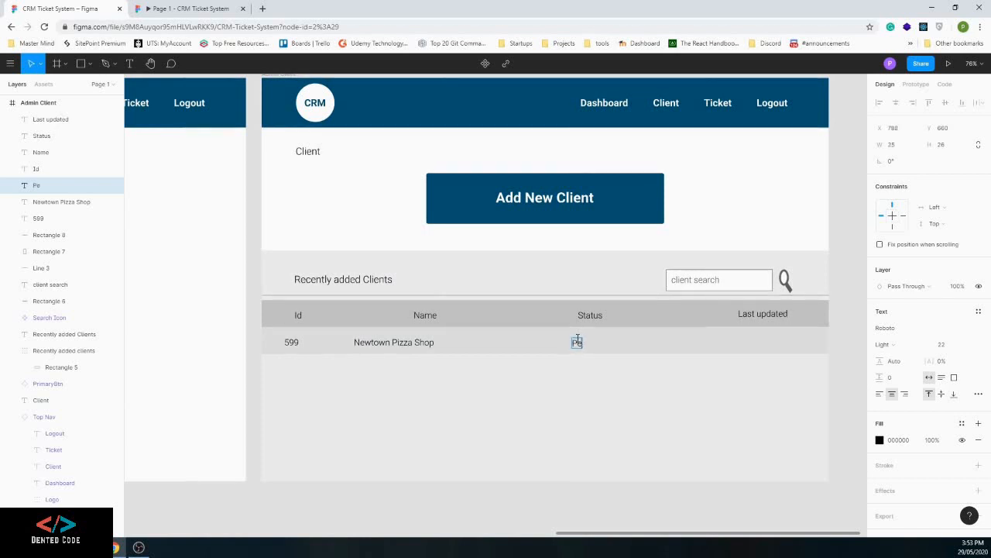
{"action": "type", "text": "nding Operator"}
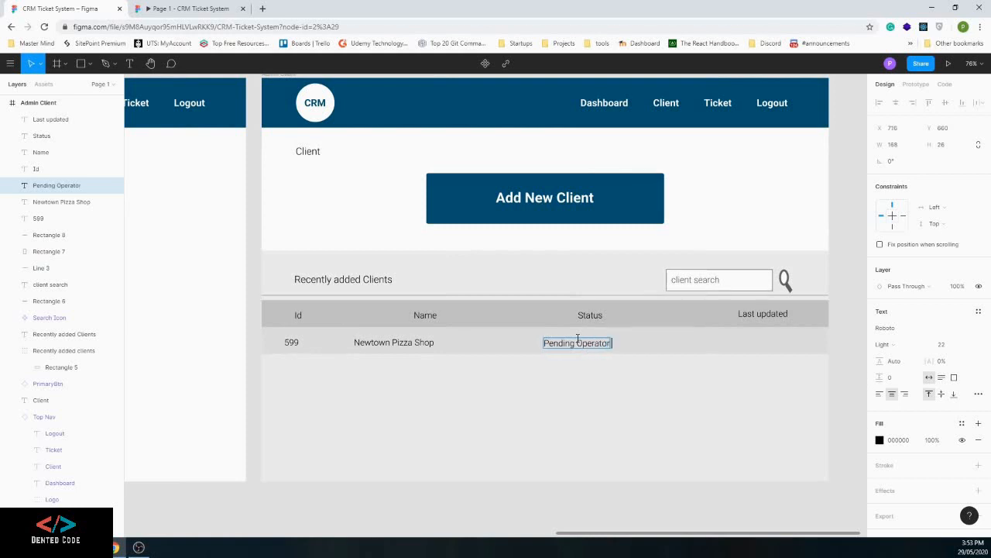
{"action": "type", "text": " Response"}
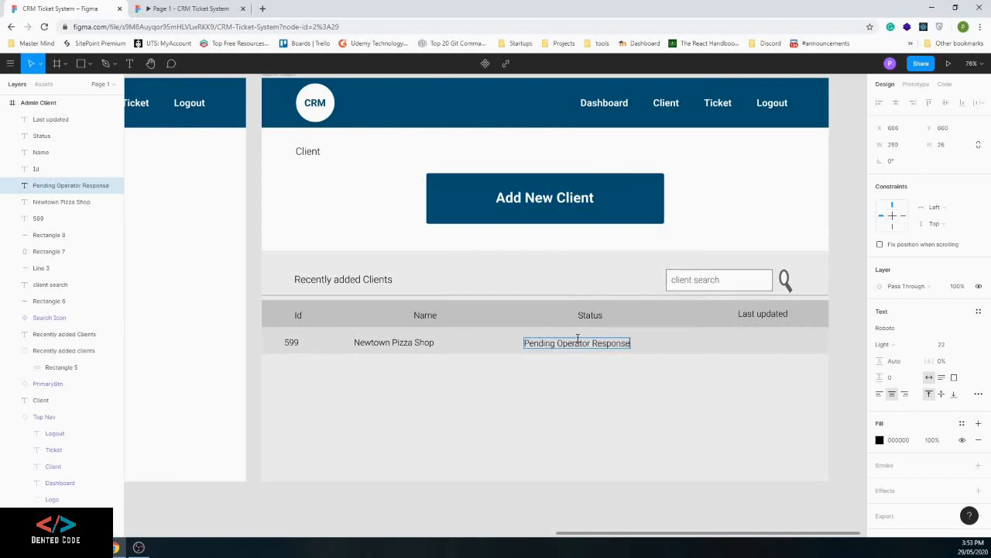
{"action": "key", "text": "Escape"}
Add the text "29-02-2020" in the light grey row beneath the Last updated header
{"action": "left_click", "coordinate": [740, 340]}
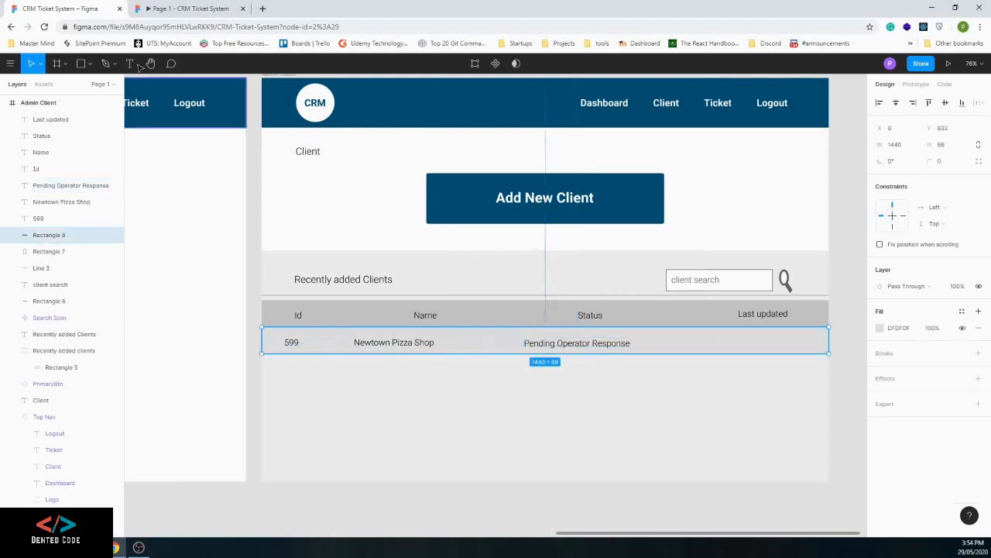
{"action": "left_click", "coordinate": [130, 65]}
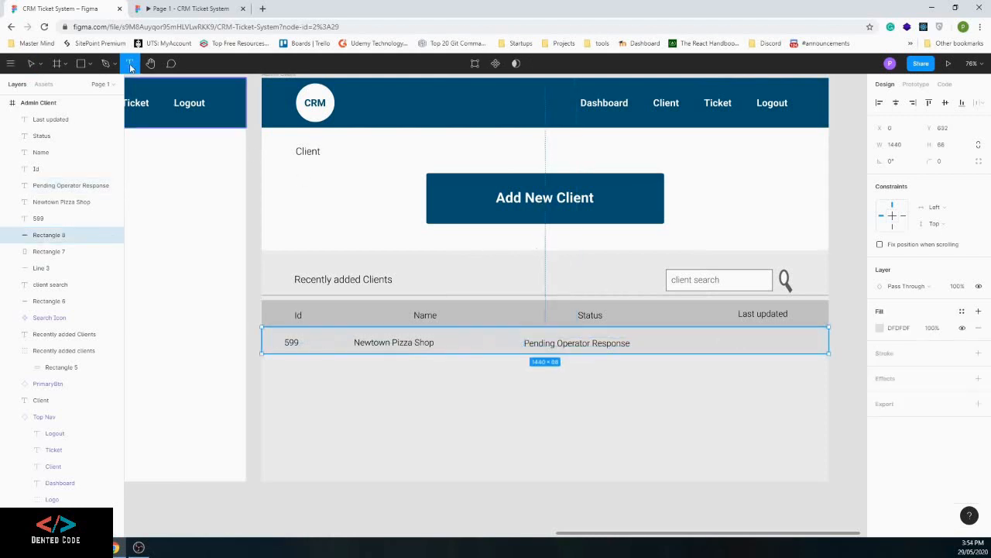
{"action": "left_click", "coordinate": [739, 337]}
{"action": "type", "text": "29"}
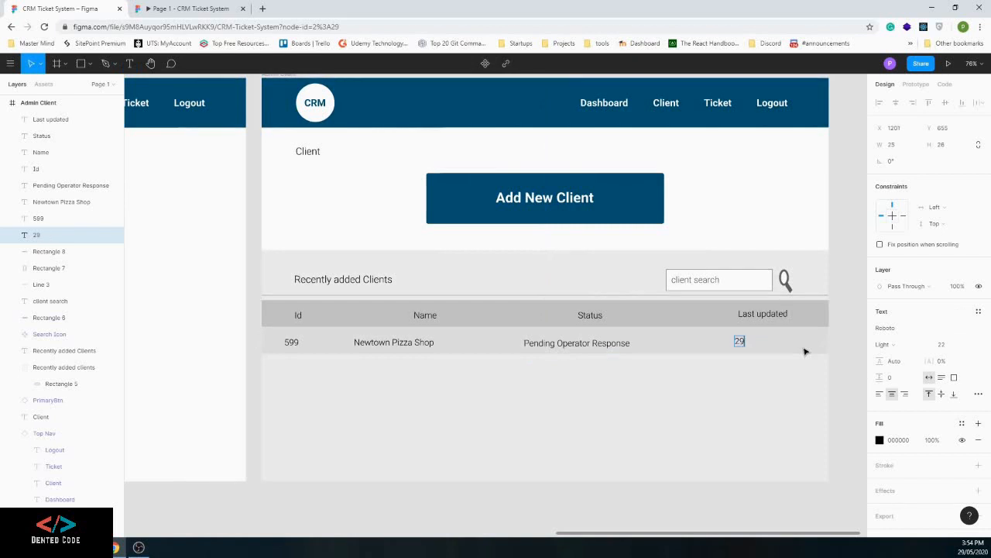
{"action": "type", "text": "-02-2020"}
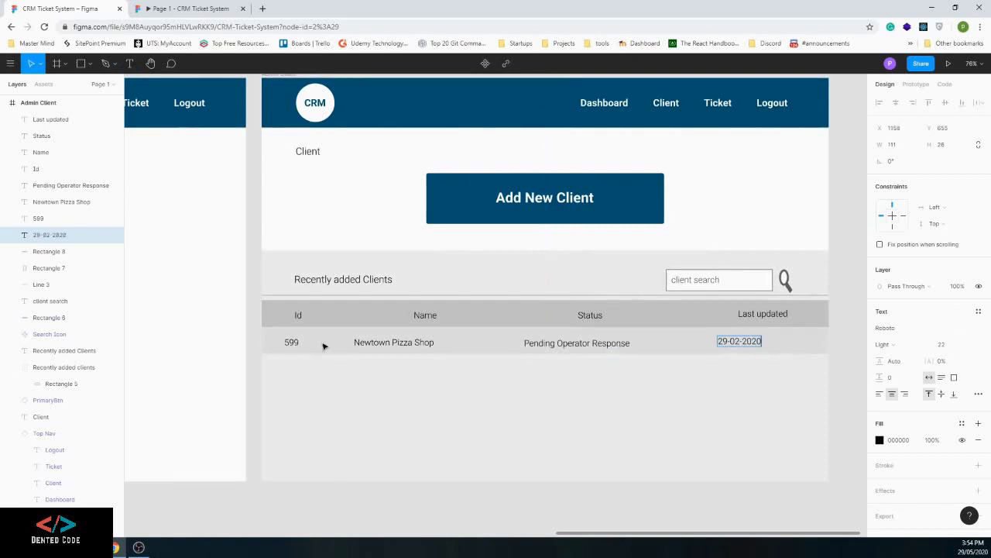
Space the row's four text values, from 599 to the date, evenly across the row with Tidy Up
{"action": "double_click", "coordinate": [535, 344]}
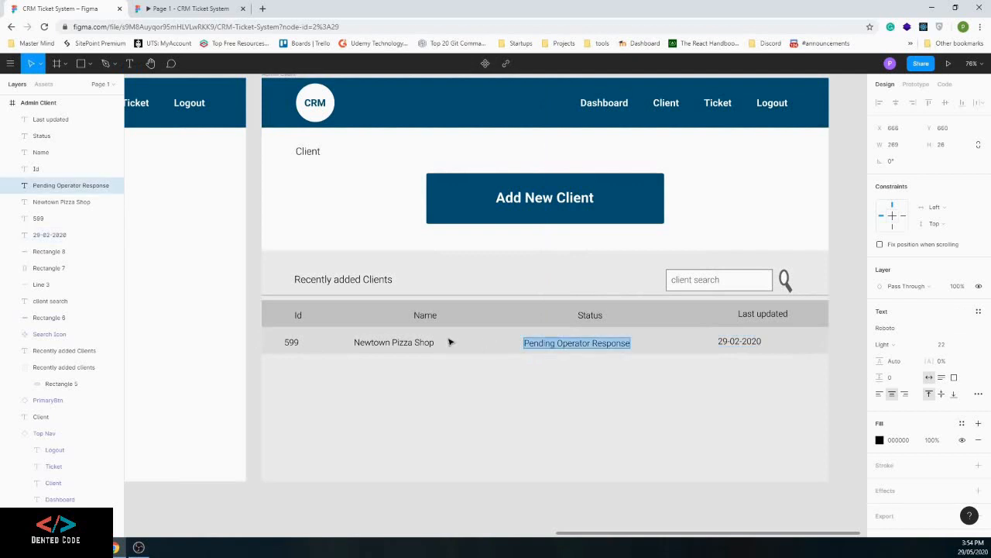
{"action": "double_click", "coordinate": [399, 342]}
{"action": "key", "text": "Escape"}
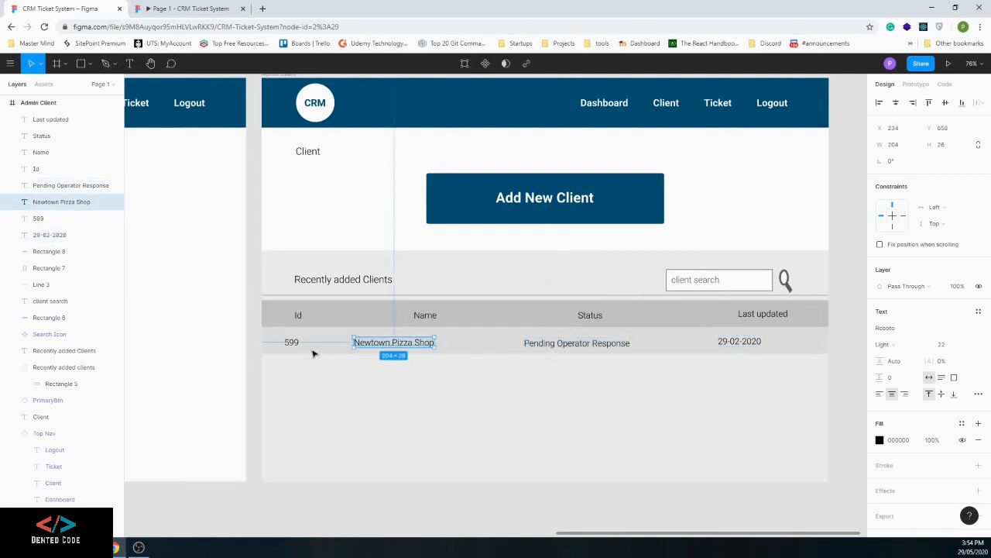
{"action": "left_click", "coordinate": [291, 342]}
{"action": "left_click", "coordinate": [416, 346], "text": "shift"}
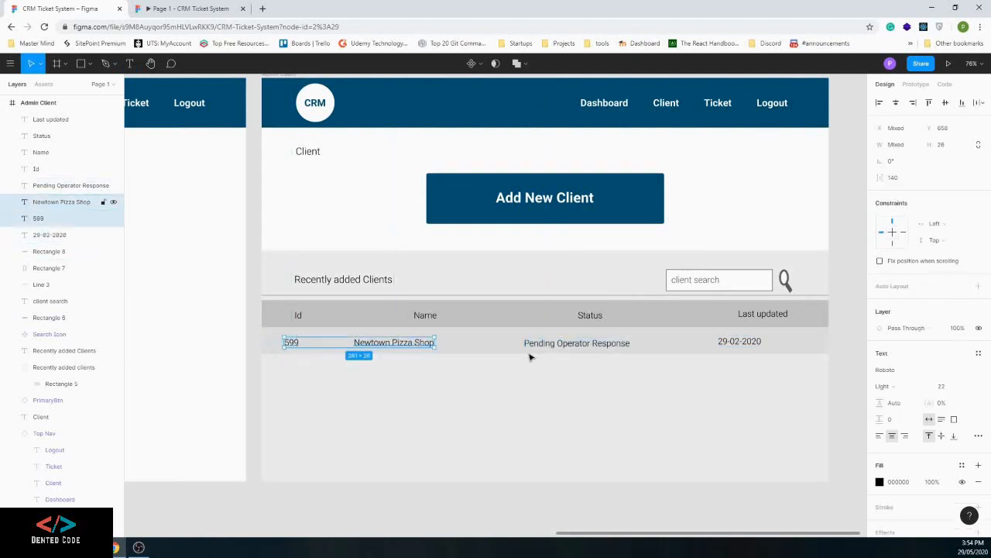
{"action": "left_click", "coordinate": [557, 343], "text": "shift"}
{"action": "left_click", "coordinate": [742, 341], "text": "shift"}
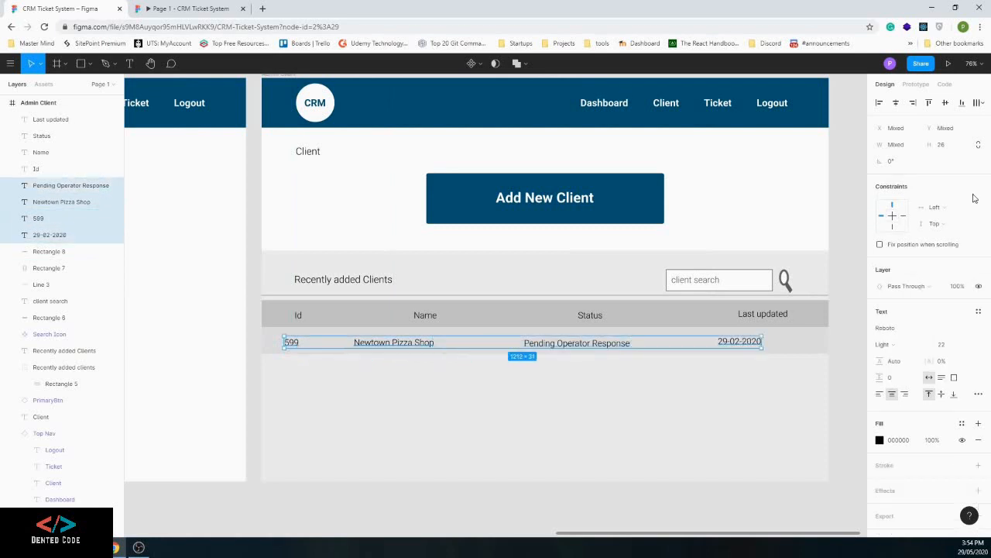
{"action": "left_click", "coordinate": [979, 102]}
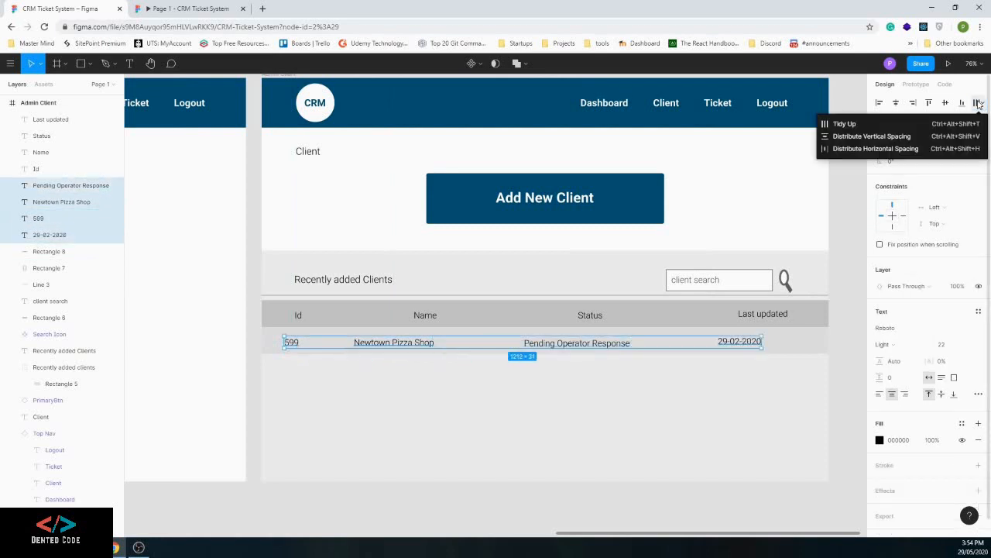
{"action": "left_click", "coordinate": [866, 127]}
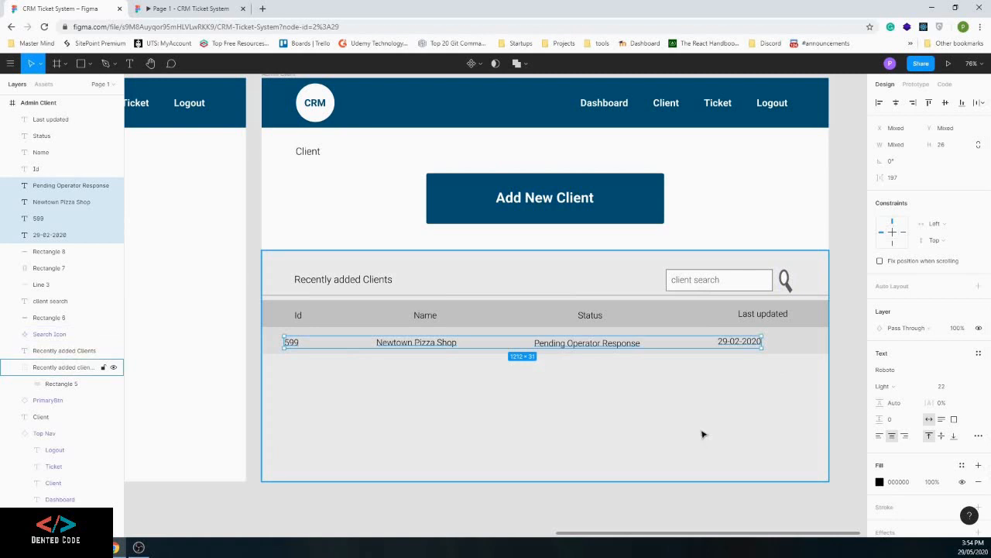
Nudge the row's four text values together about 20 px right toward their column headers
{"action": "key", "text": "Right"}
{"action": "key", "text": "Right"}
{"action": "key", "text": "Right"}
{"action": "key", "text": "Right"}
{"action": "key", "text": "Right"}
{"action": "key", "text": "Right"}
{"action": "key", "text": "Right"}
{"action": "key", "text": "Right"}
{"action": "key", "text": "Right"}
{"action": "key", "text": "Right"}
{"action": "key", "text": "Right"}
{"action": "key", "text": "Right"}
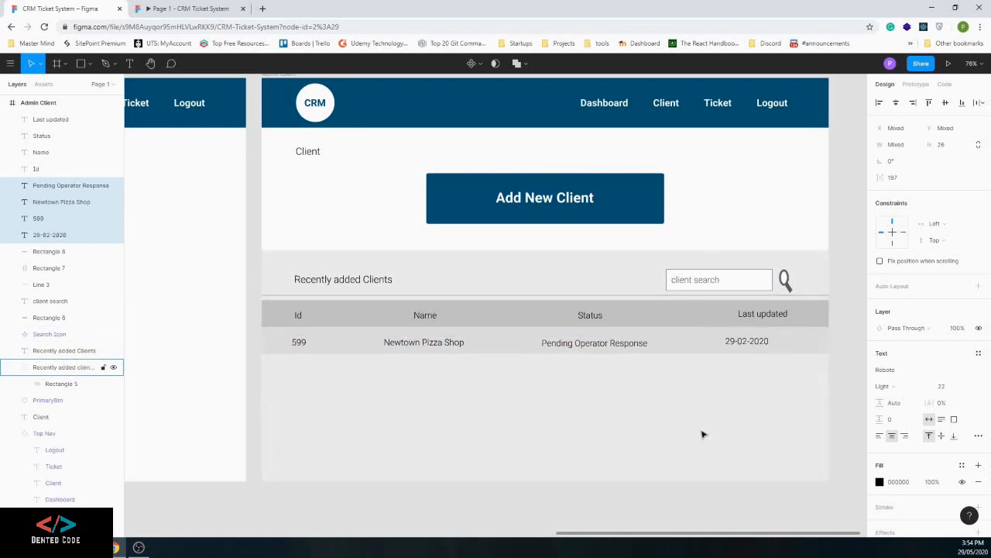
{"action": "key", "text": "Right"}
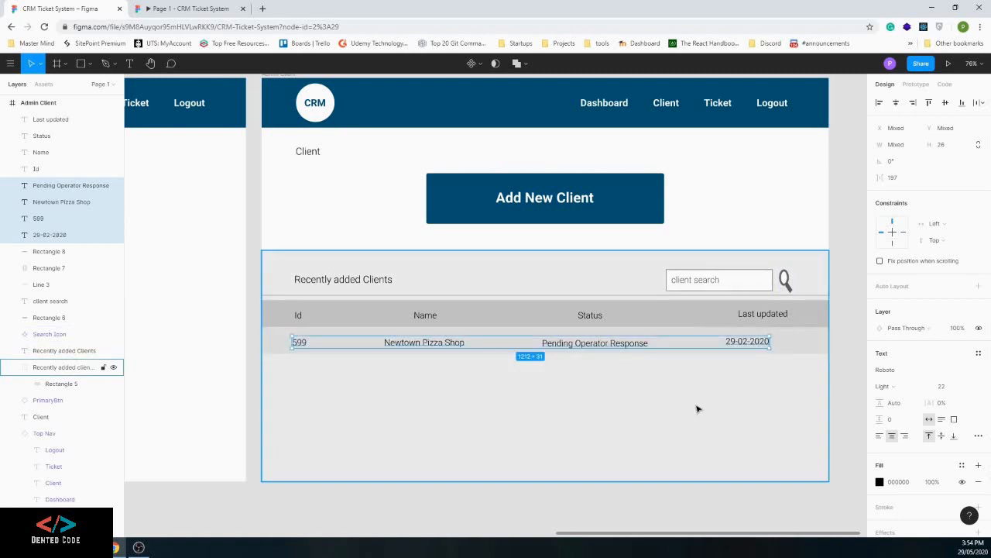
{"action": "left_click", "coordinate": [697, 408]}
Move the date value further right so it sits beneath the Last updated header
{"action": "double_click", "coordinate": [739, 345]}
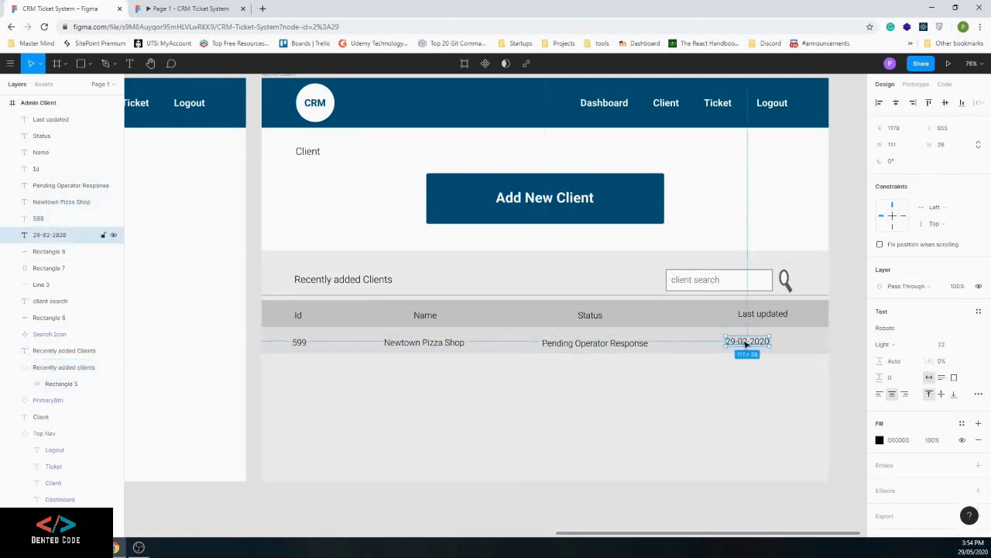
{"action": "left_click_drag", "start_coordinate": [743, 345], "coordinate": [766, 345]}
{"action": "left_click", "coordinate": [679, 405]}
Duplicate the light grey row rectangle just below the first client row, at about Y 698
{"action": "double_click", "coordinate": [519, 351]}
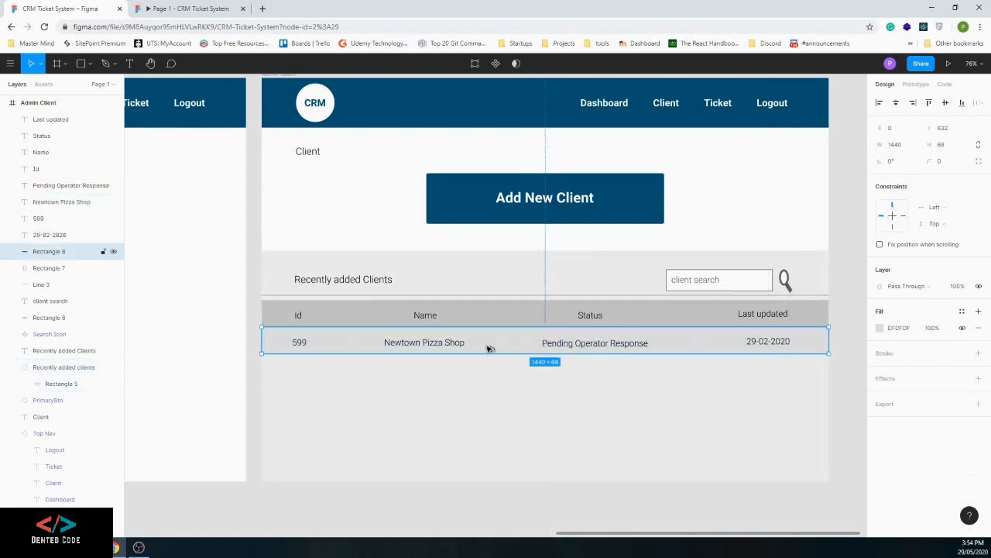
{"action": "left_click_drag", "start_coordinate": [488, 362], "coordinate": [485, 376]}
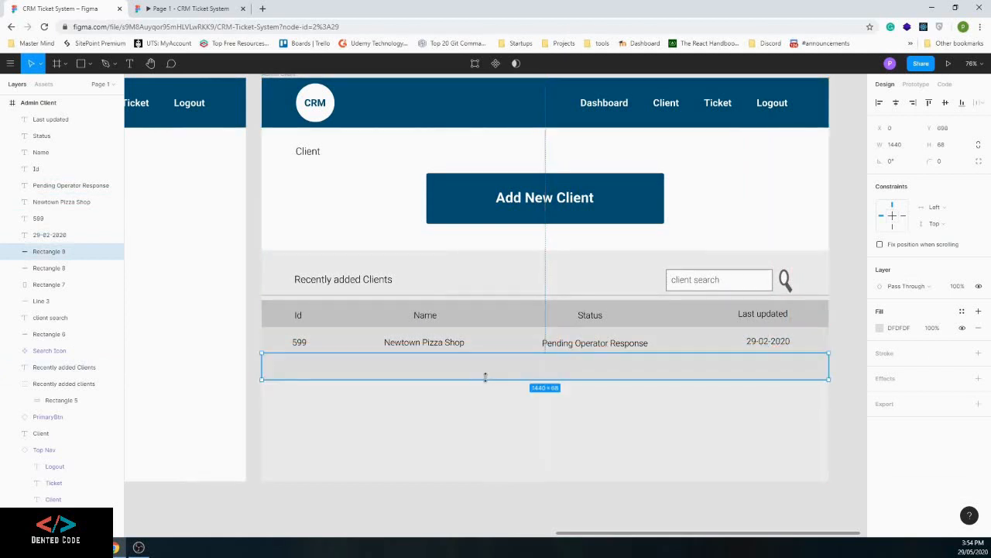
Undo the last duplication of the light grey row rectangle
{"action": "key", "text": "ctrl+z"}
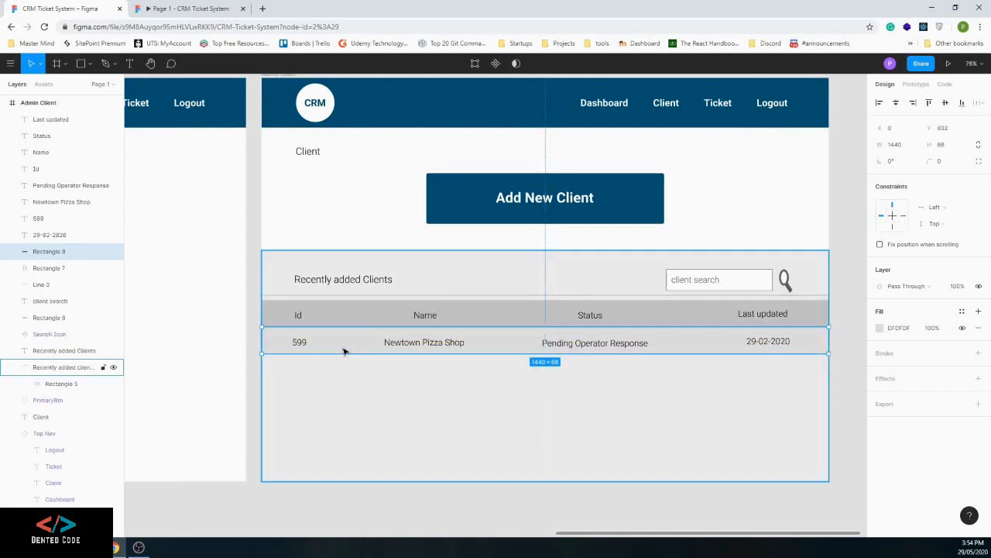
{"action": "left_click", "coordinate": [538, 416]}
{"action": "left_click_drag", "start_coordinate": [806, 366], "coordinate": [438, 350]}
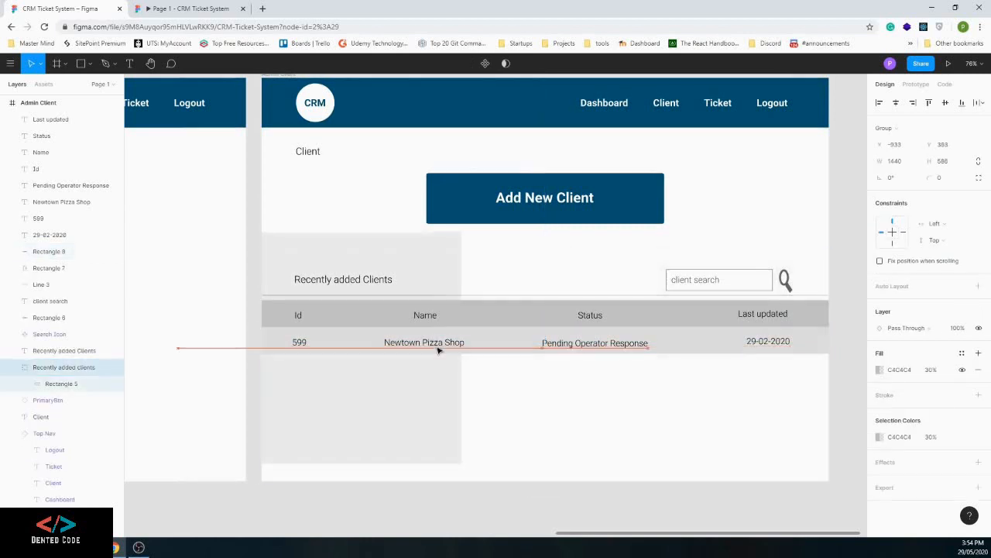
{"action": "key", "text": "Escape"}
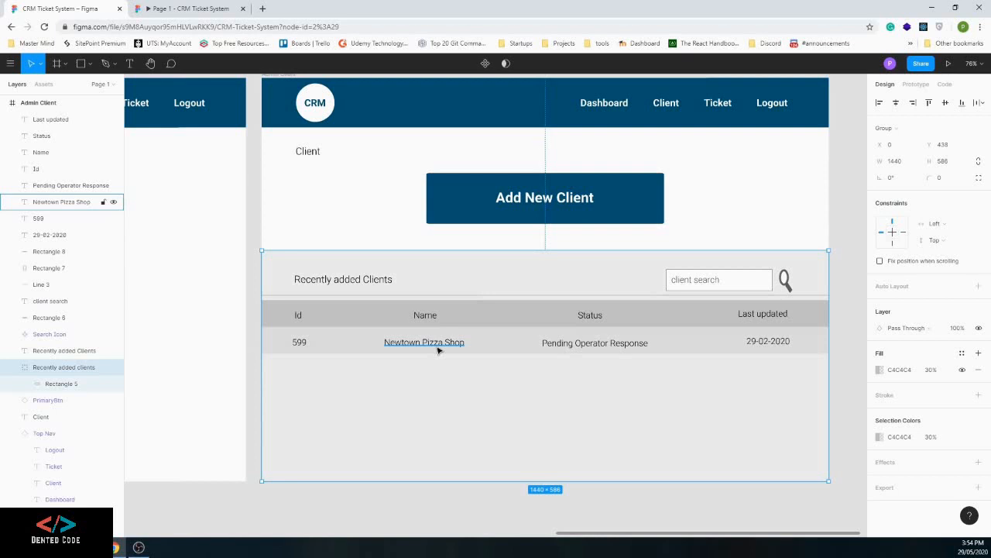
Group the first client row's four text values, from 599 to the date, together with their light grey background rectangle
{"action": "left_click", "coordinate": [302, 346]}
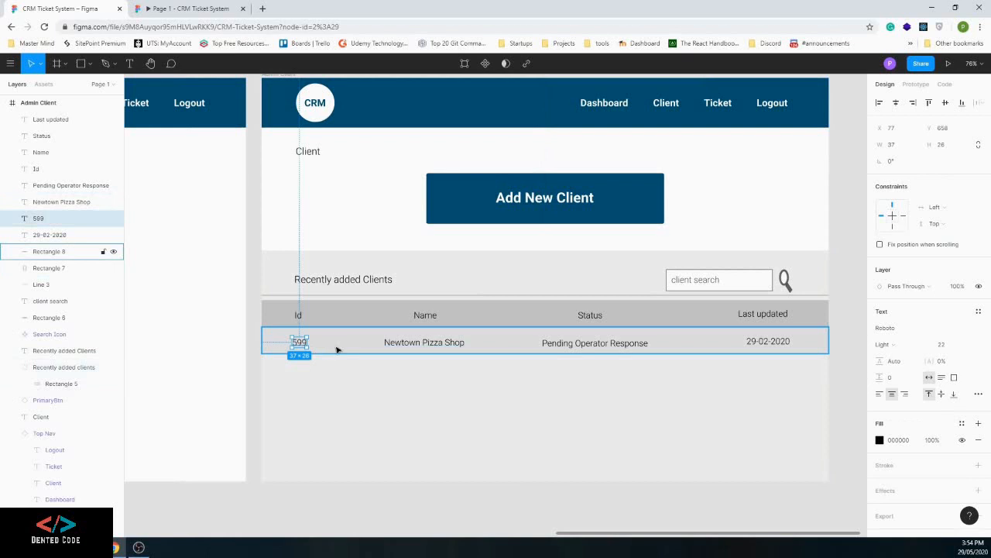
{"action": "left_click", "coordinate": [337, 350], "text": "shift"}
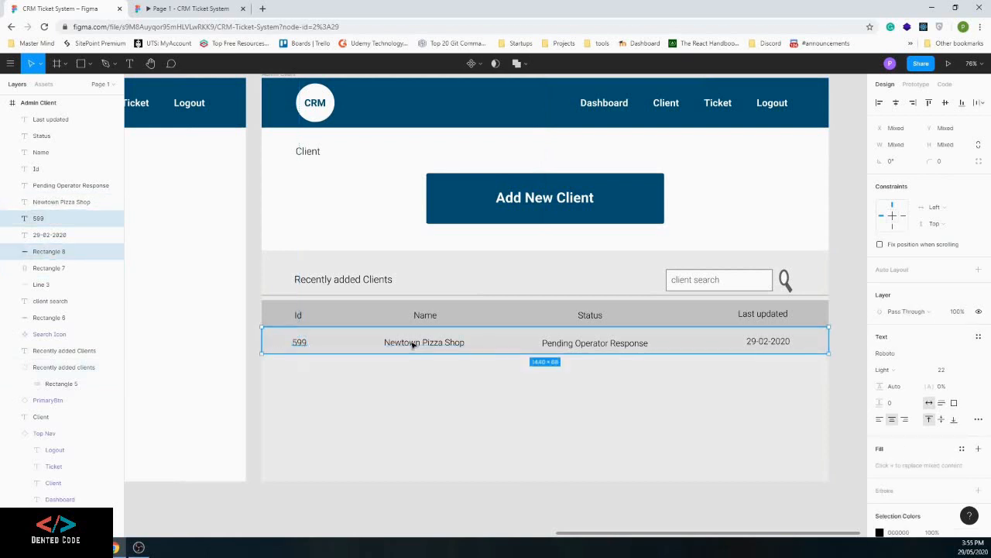
{"action": "left_click", "coordinate": [413, 345], "text": "shift"}
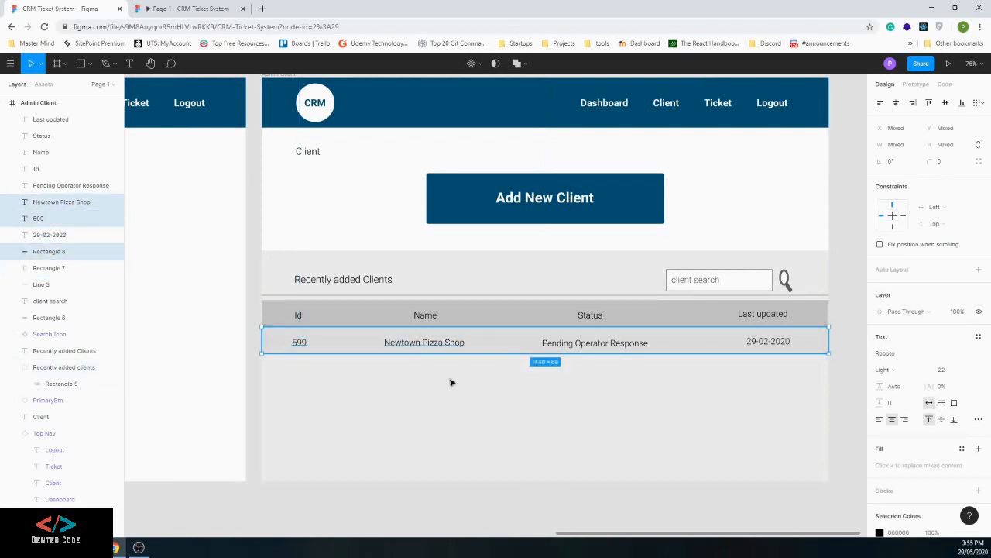
{"action": "left_click", "coordinate": [299, 342]}
{"action": "left_click", "coordinate": [301, 344]}
{"action": "left_click", "coordinate": [423, 343], "text": "shift"}
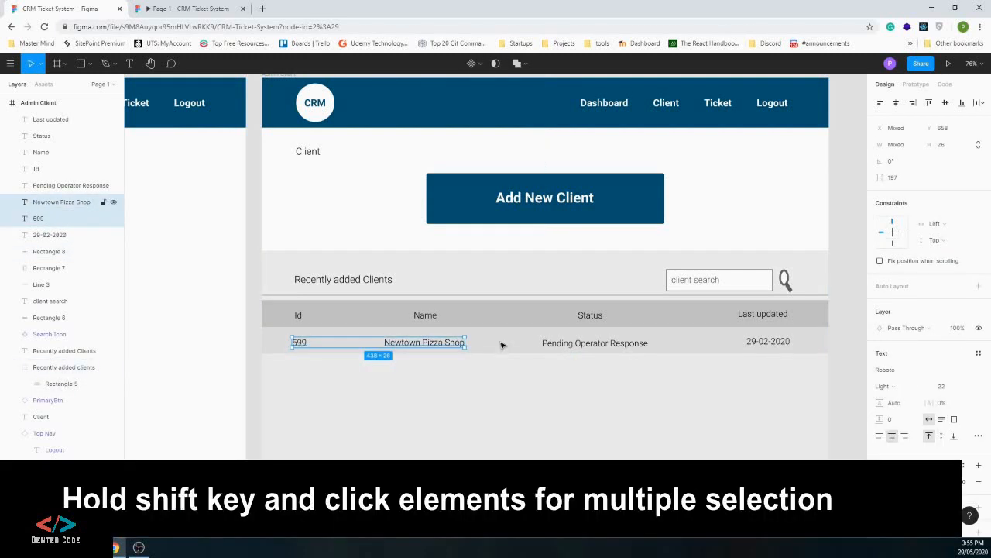
{"action": "left_click", "coordinate": [584, 345], "text": "shift"}
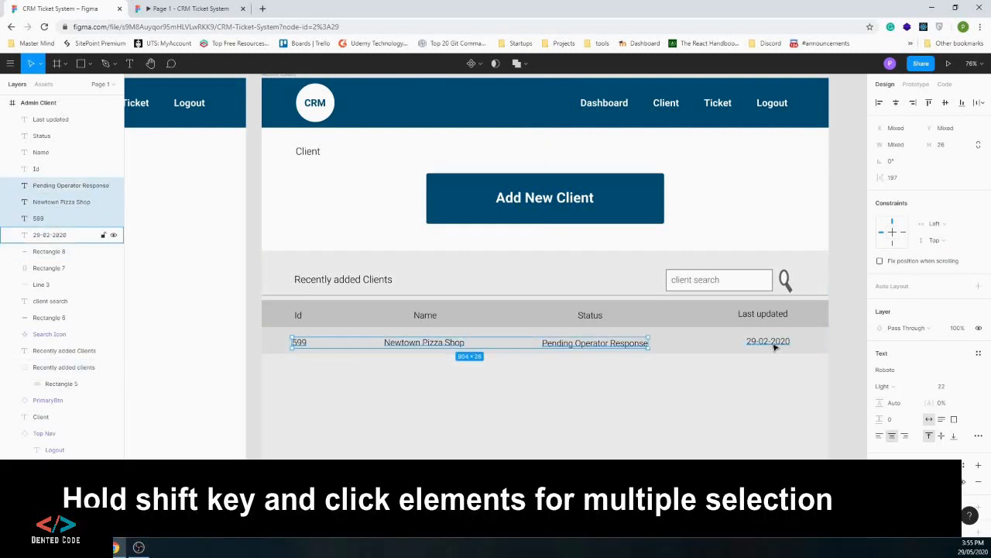
{"action": "left_click", "coordinate": [774, 346], "text": "shift"}
{"action": "left_click", "coordinate": [816, 347], "text": "shift"}
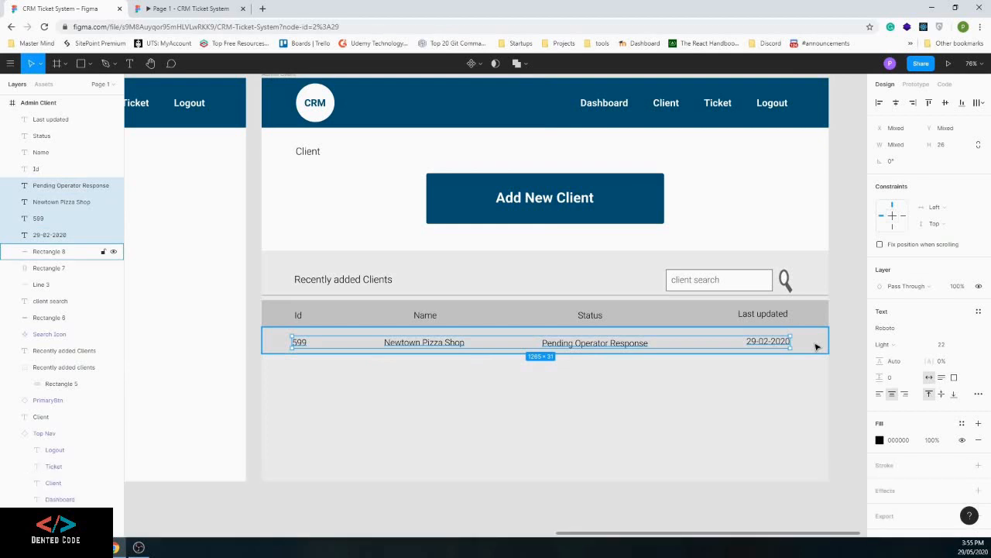
{"action": "left_click", "coordinate": [815, 349], "text": "shift"}
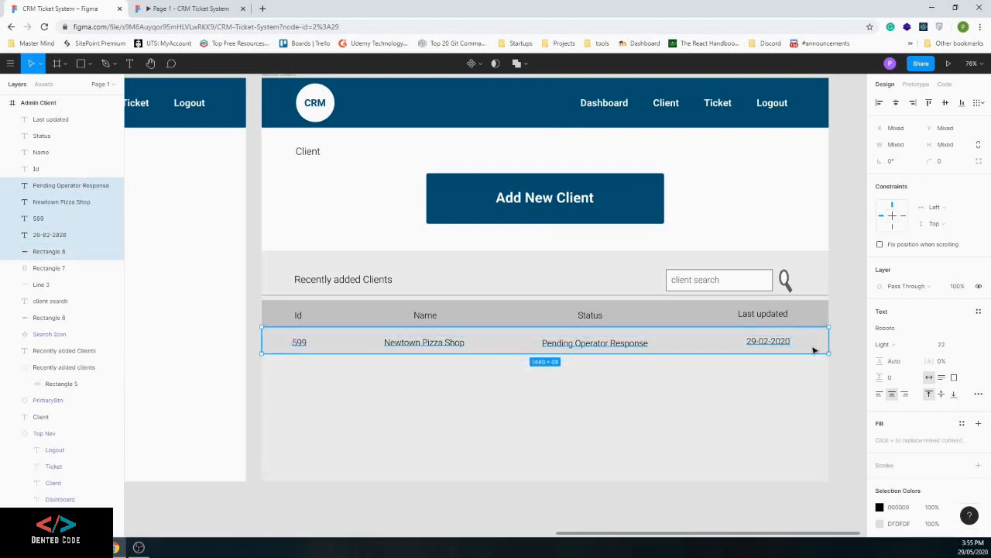
{"action": "key", "text": "ctrl+g"}
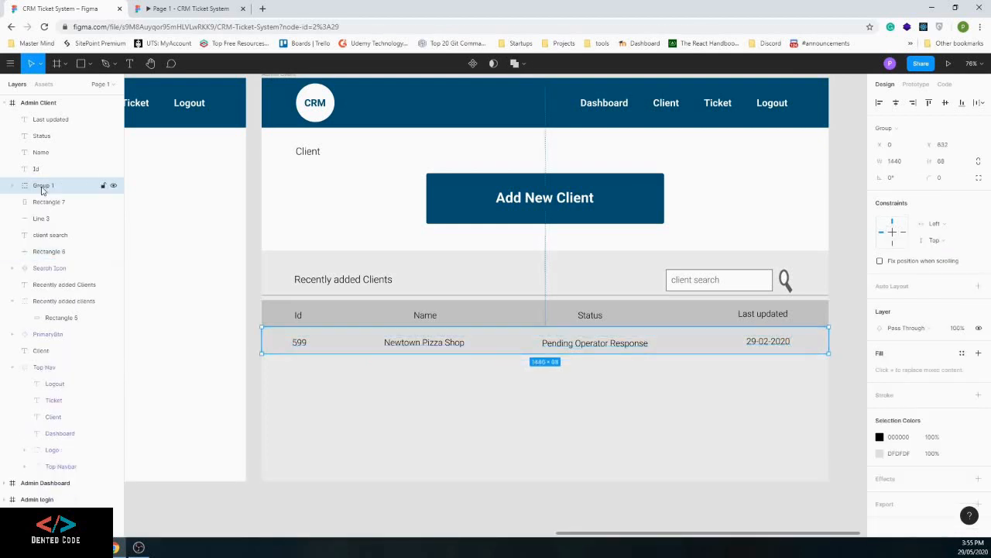
Ungroup the first client row and group its elements again, alternating the two operations and ending with the row grouped
{"action": "right_click", "coordinate": [42, 189]}
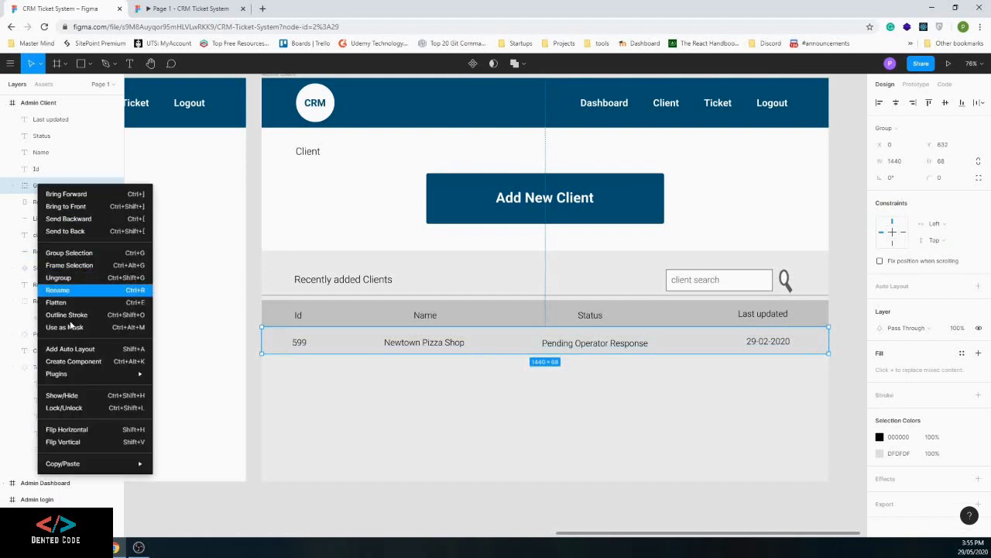
{"action": "left_click", "coordinate": [59, 277]}
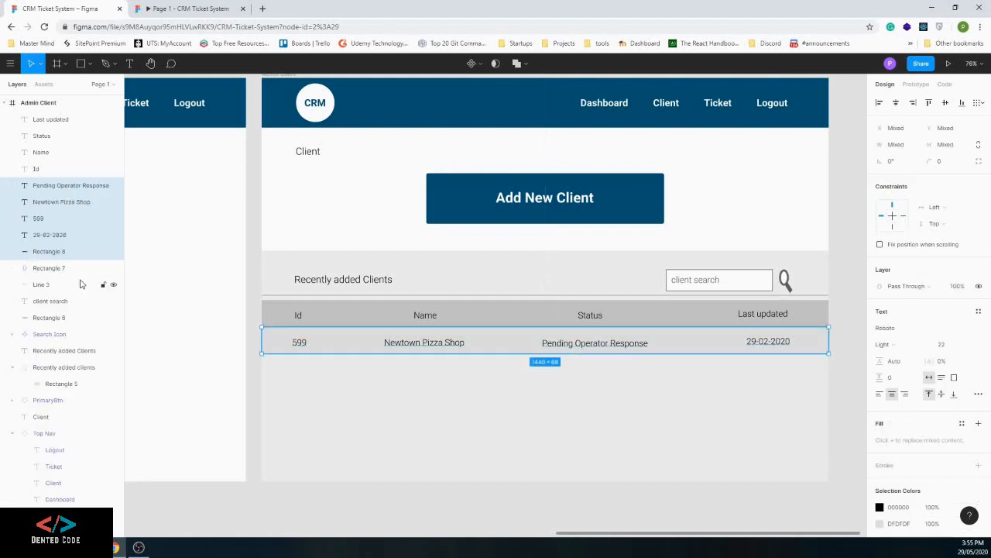
{"action": "key", "text": "ctrl+g"}
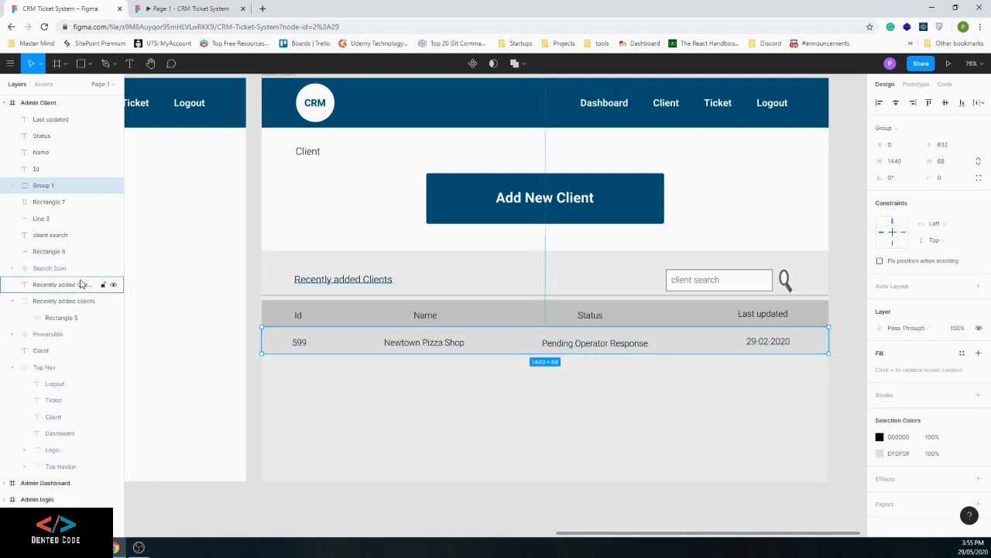
{"action": "key", "text": "ctrl+shift+g"}
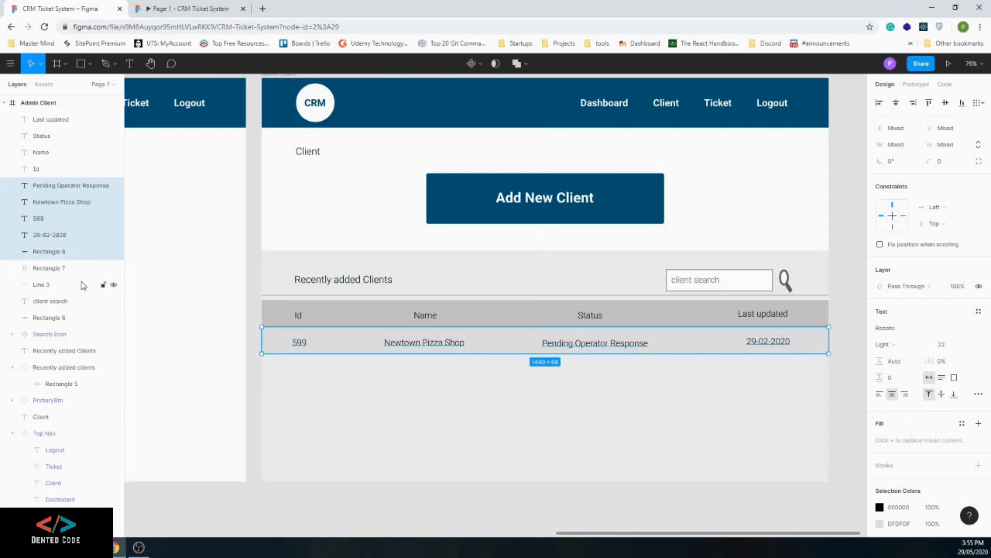
{"action": "key", "text": "ctrl+g"}
{"action": "key", "text": "ctrl+shift+g"}
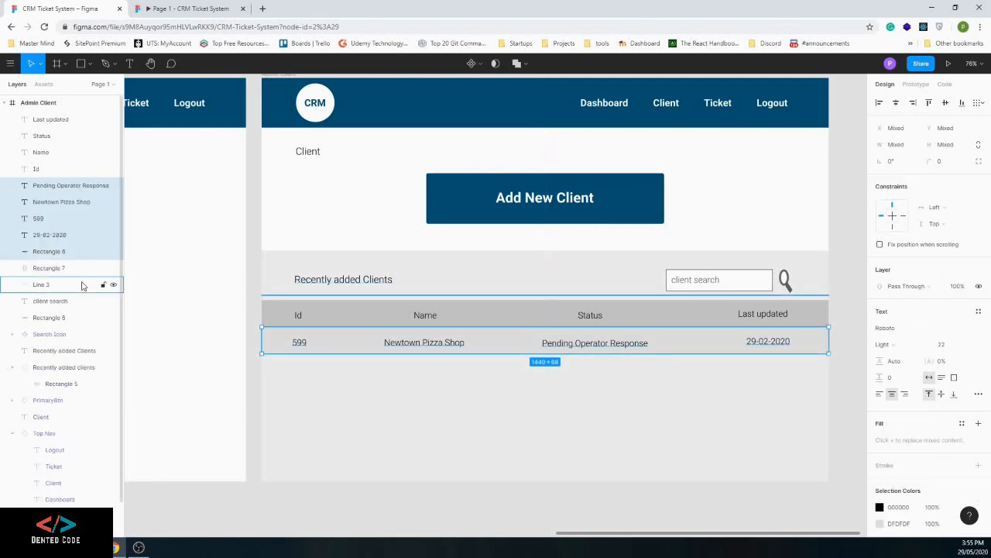
{"action": "right_click", "coordinate": [341, 343]}
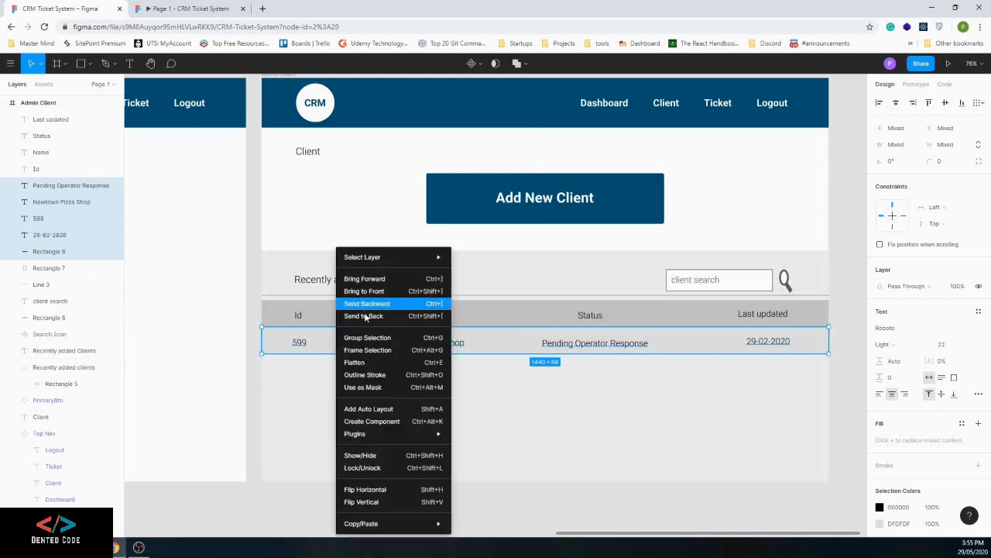
{"action": "left_click", "coordinate": [371, 340]}
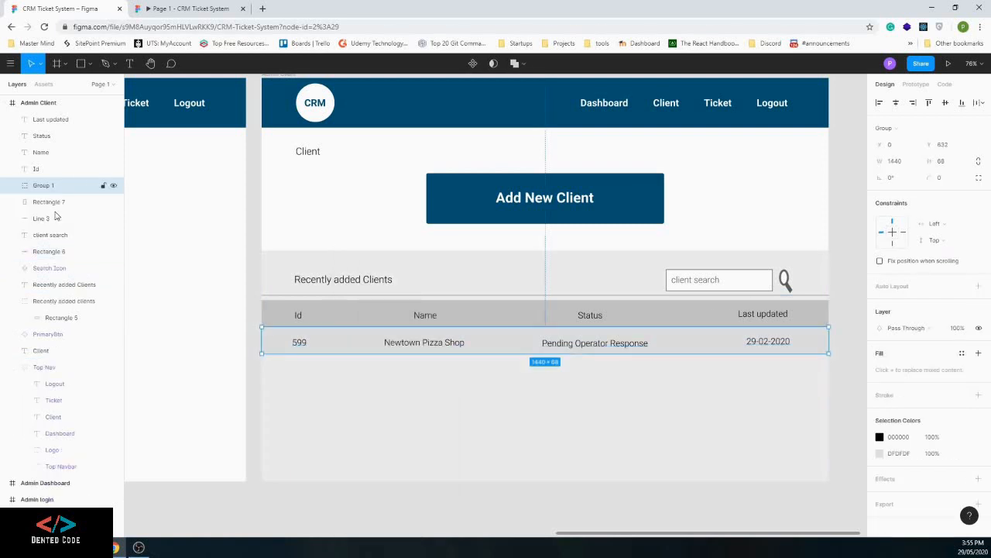
Rename the first client row's group as "Table row"
{"action": "right_click", "coordinate": [34, 186]}
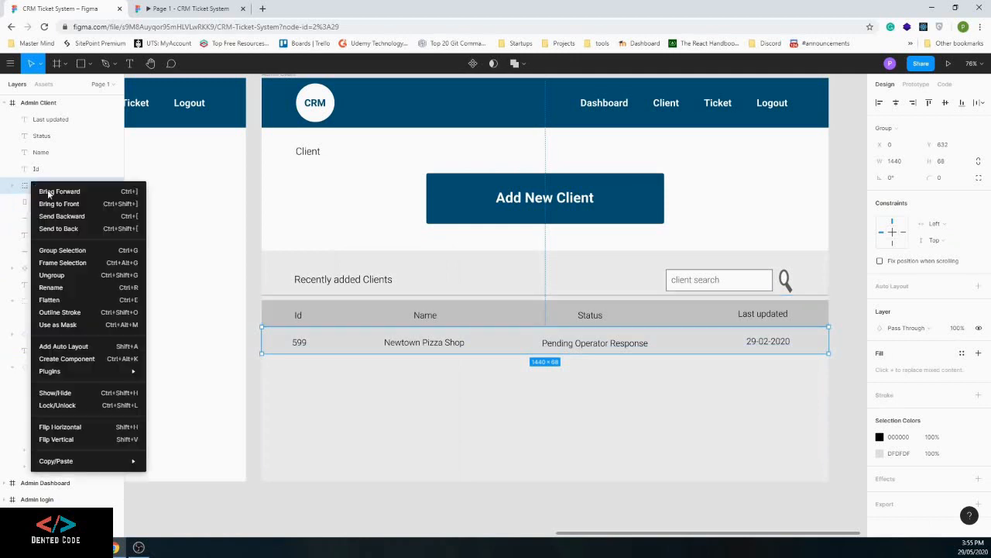
{"action": "left_click", "coordinate": [59, 289]}
{"action": "type", "text": "Tabkle"}
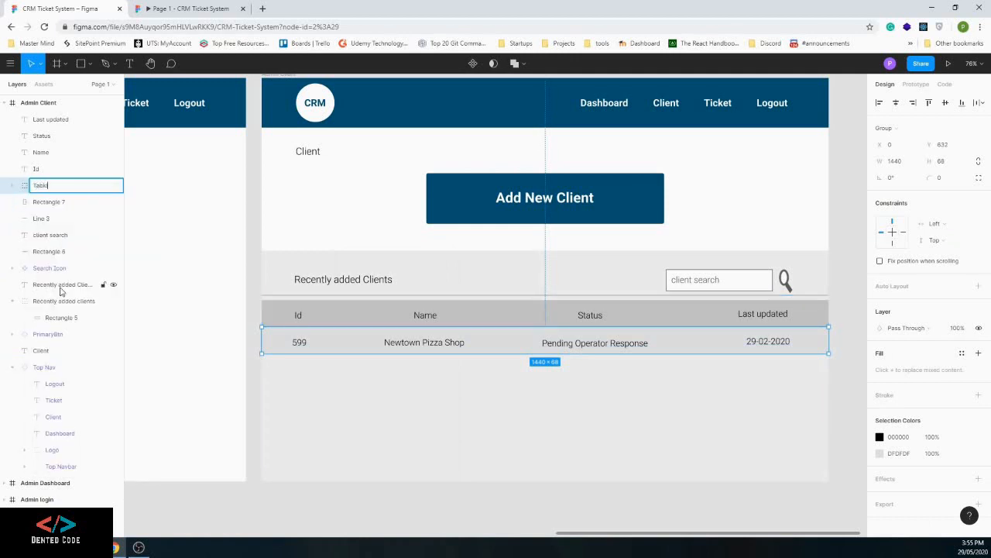
{"action": "key", "text": "BackSpace"}
{"action": "key", "text": "BackSpace"}
{"action": "key", "text": "BackSpace"}
{"action": "type", "text": "le Row"}
{"action": "key", "text": "Return"}
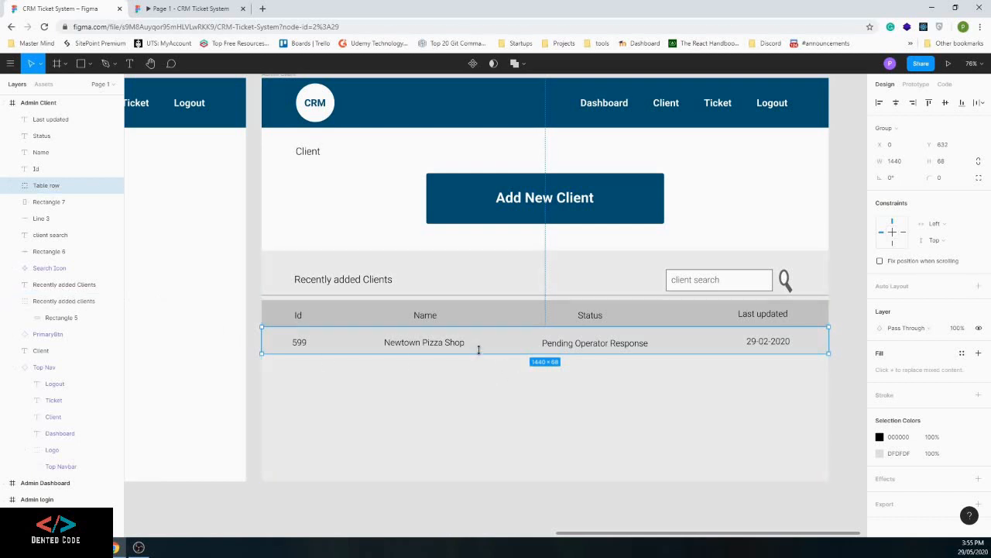
Duplicate the Table row group twice, stacking the copies directly below the first row at Y 700 and Y 768
{"action": "left_click_drag", "start_coordinate": [488, 350], "coordinate": [490, 377]}
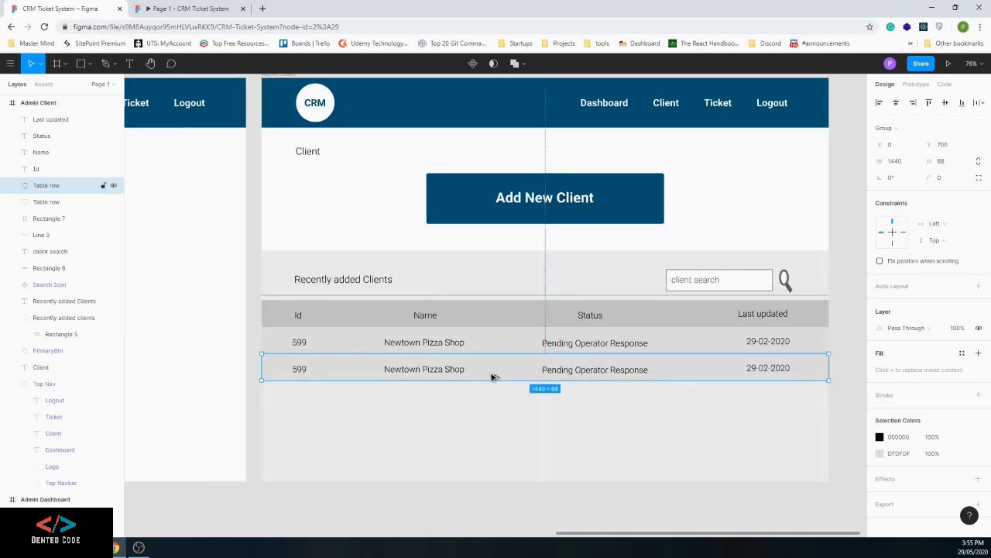
{"action": "key", "text": "ctrl+d"}
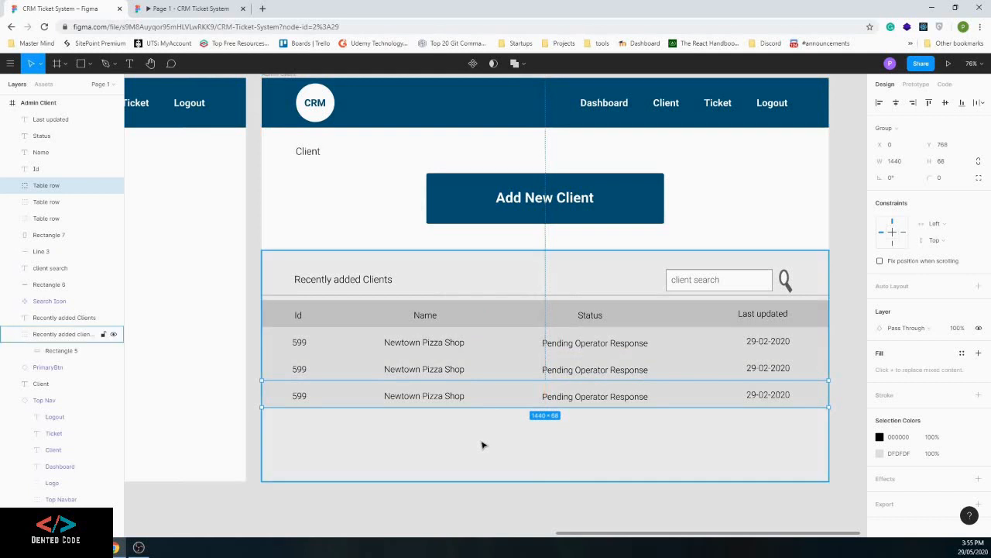
{"action": "left_click", "coordinate": [481, 445]}
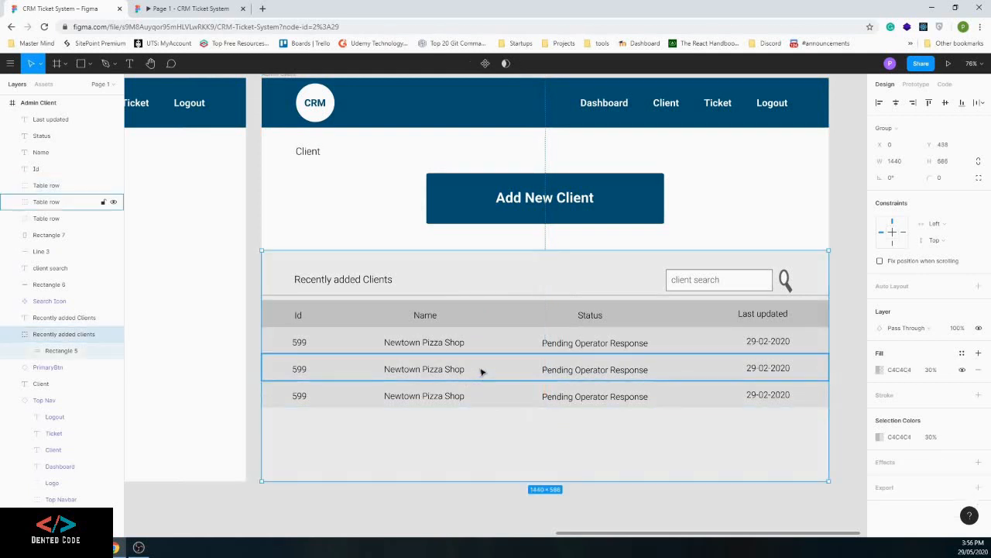
Set the fill opacity of the first table row's background rectangle to 70%
{"action": "double_click", "coordinate": [480, 342]}
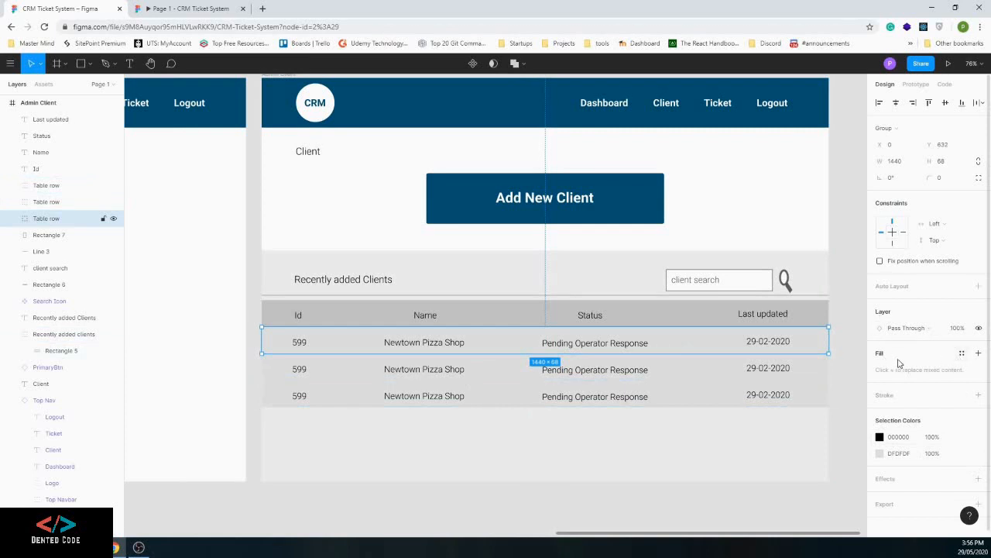
{"action": "left_click", "coordinate": [655, 457]}
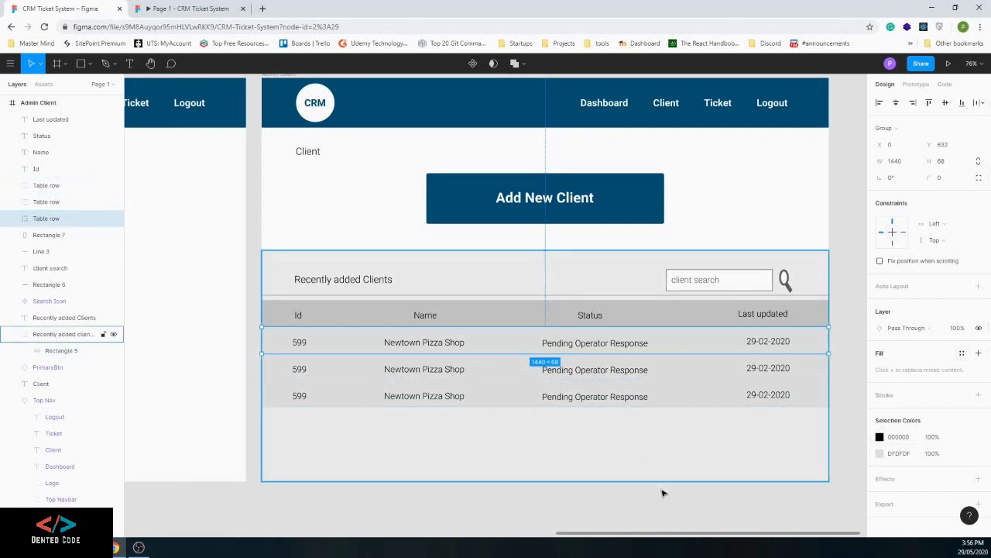
{"action": "left_click", "coordinate": [587, 343]}
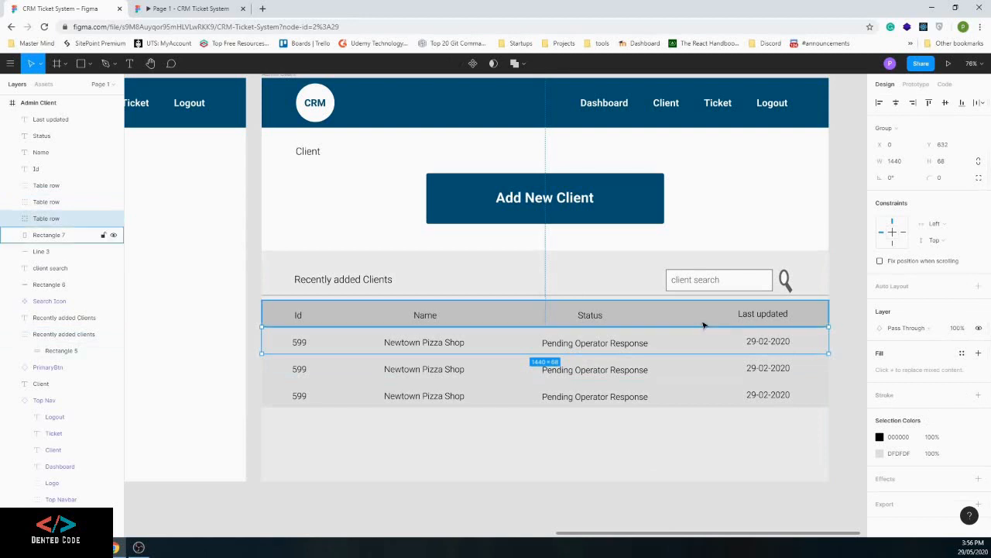
{"action": "double_click", "coordinate": [720, 338]}
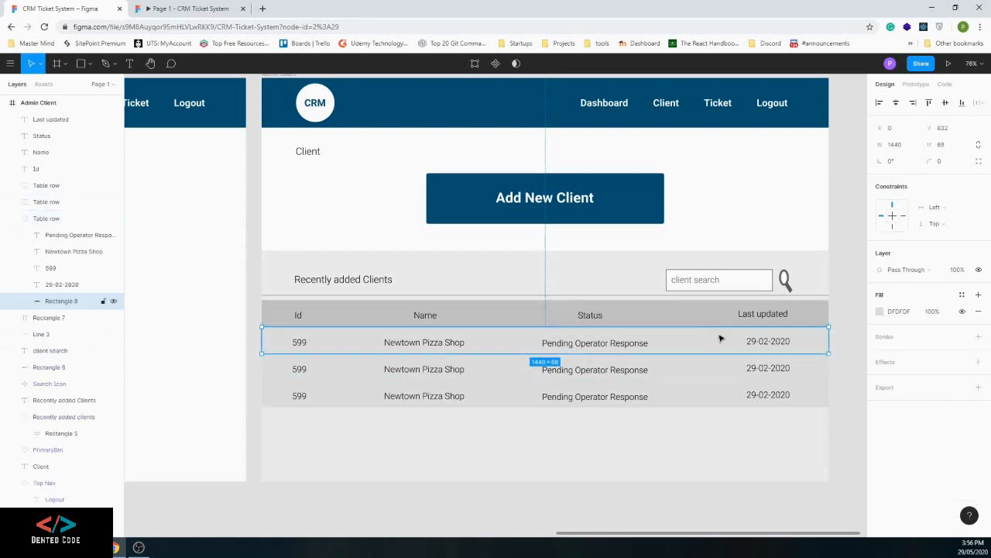
{"action": "left_click", "coordinate": [930, 312]}
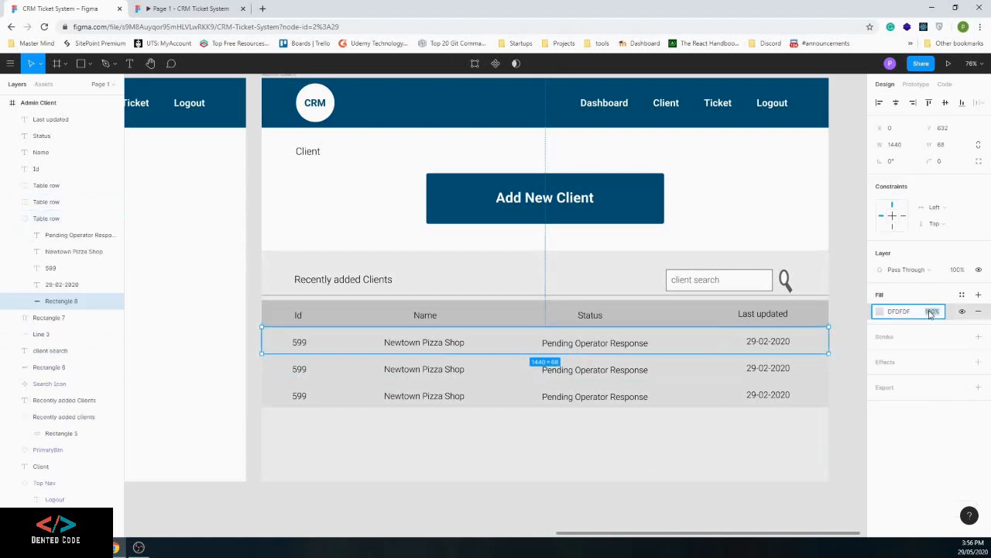
{"action": "type", "text": "70"}
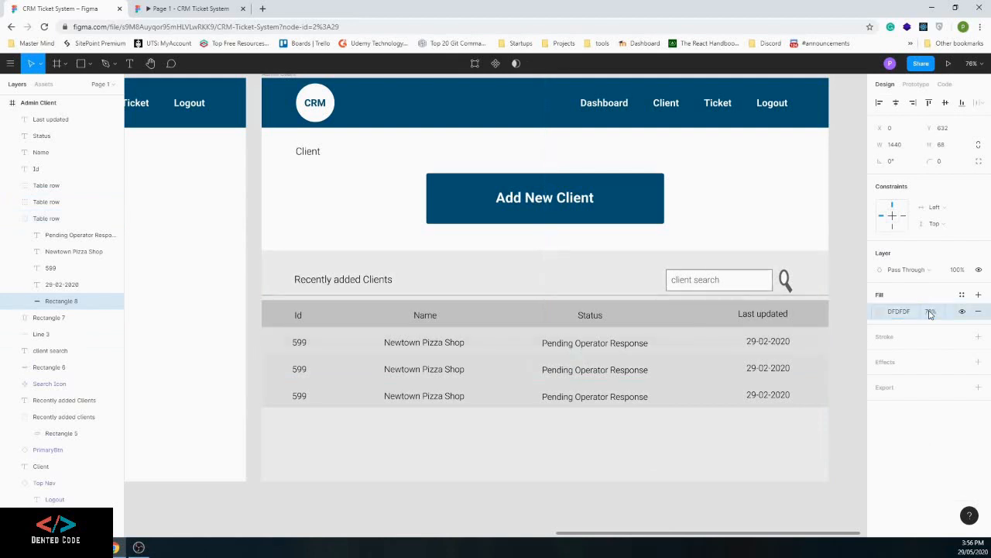
Set the fill opacity of the third table row's background rectangle to 70%
{"action": "left_click", "coordinate": [619, 371]}
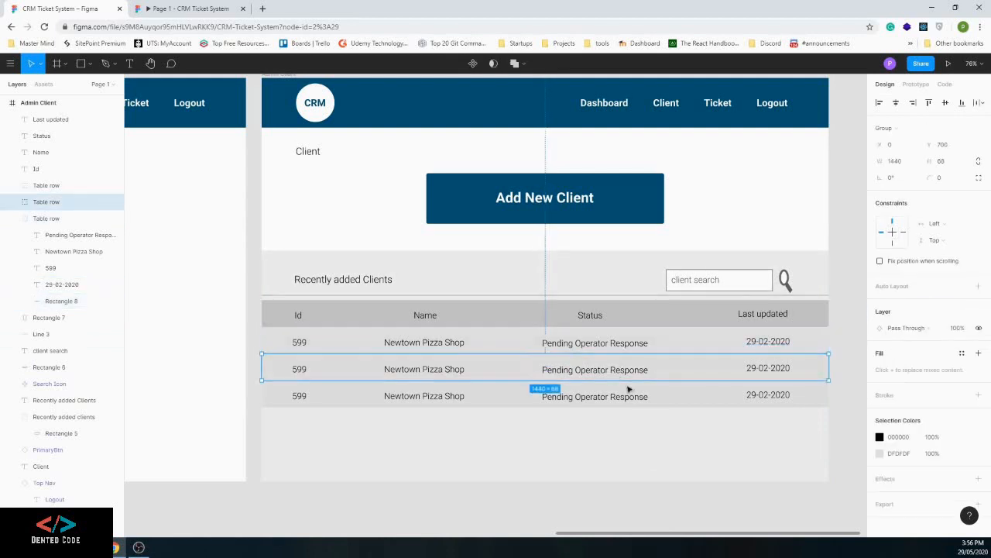
{"action": "left_click", "coordinate": [665, 399]}
{"action": "double_click", "coordinate": [686, 398]}
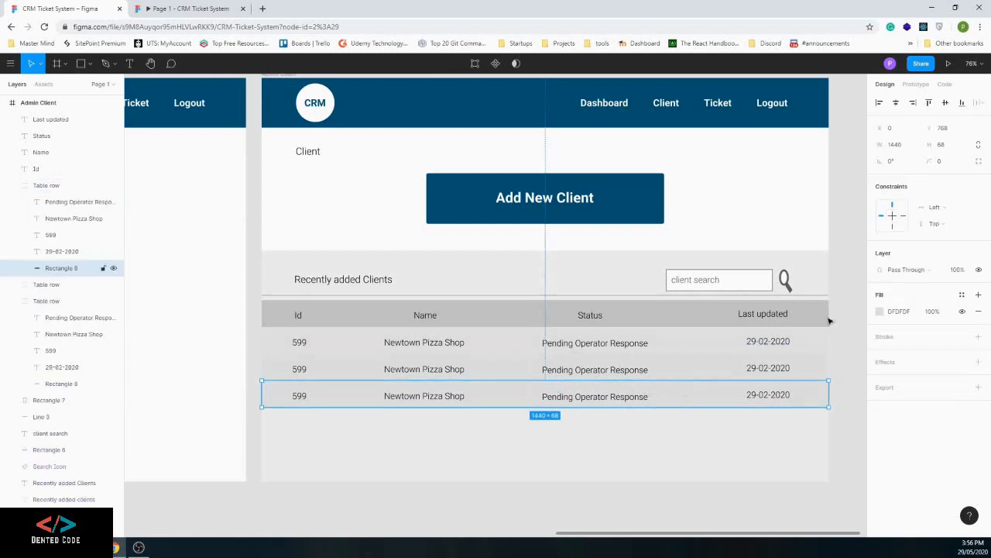
{"action": "left_click", "coordinate": [930, 313]}
{"action": "type", "text": "70"}
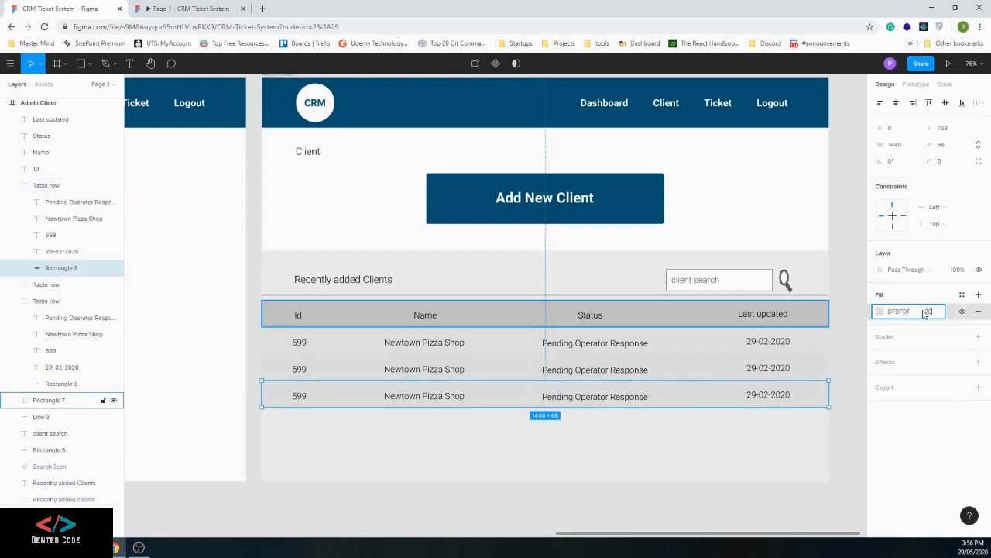
{"action": "key", "text": "Return"}
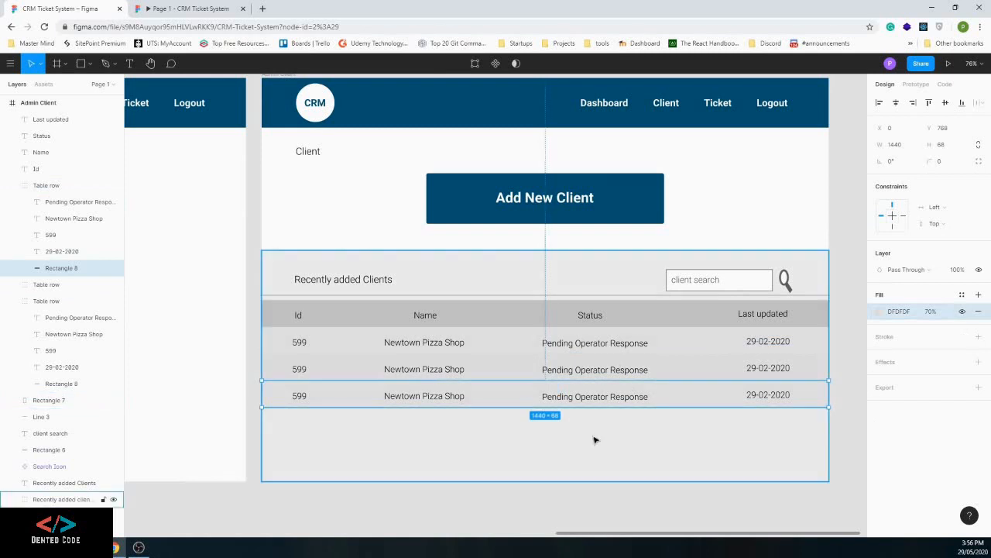
{"action": "left_click", "coordinate": [754, 469]}
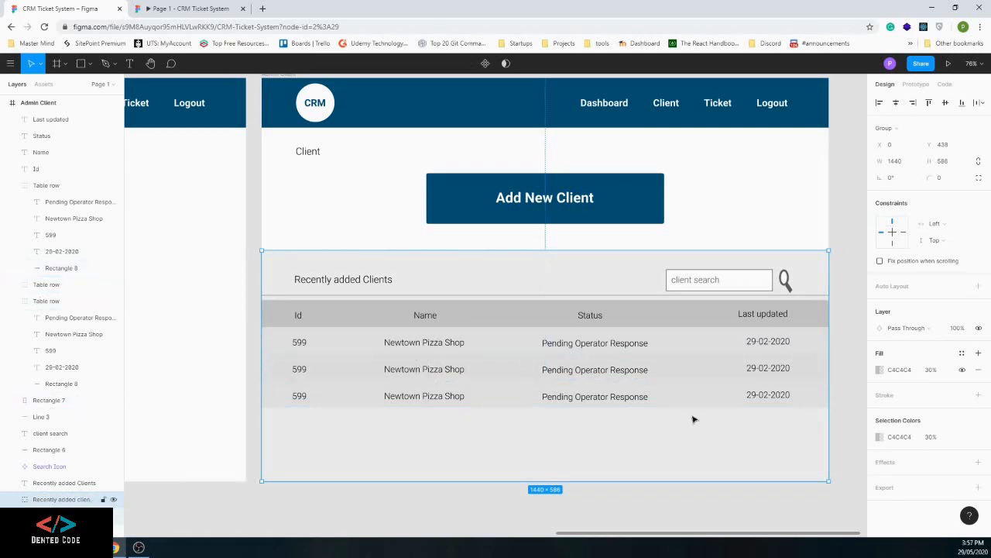
Set the fill opacity of the first and third table rows' background rectangles to 60%
{"action": "left_click", "coordinate": [680, 342]}
{"action": "double_click", "coordinate": [680, 342]}
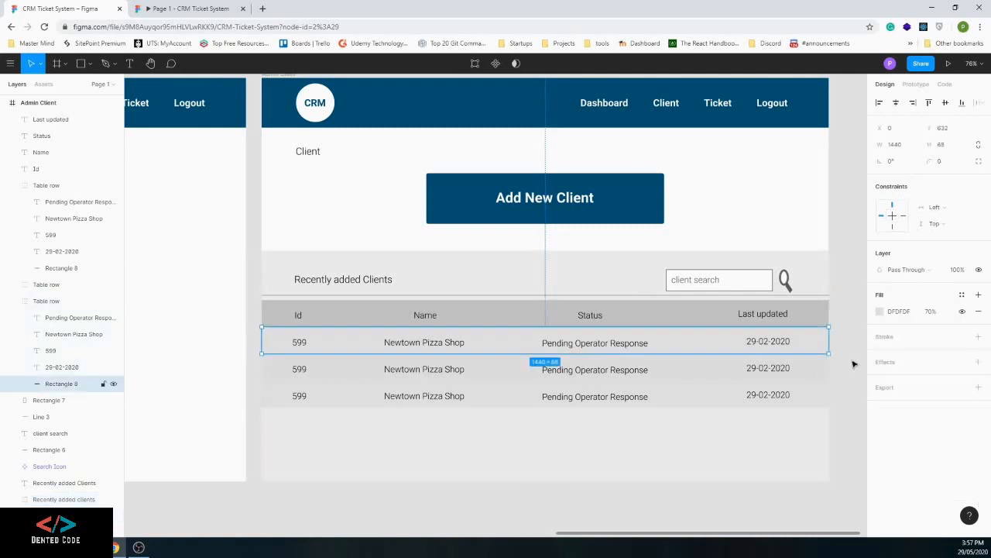
{"action": "left_click", "coordinate": [930, 312]}
{"action": "type", "text": "80"}
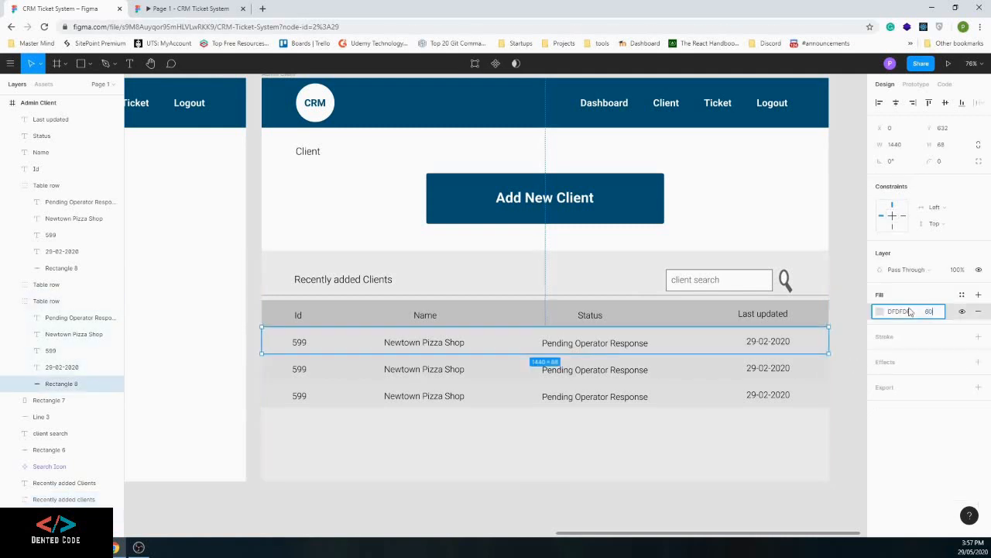
{"action": "key", "text": "Return"}
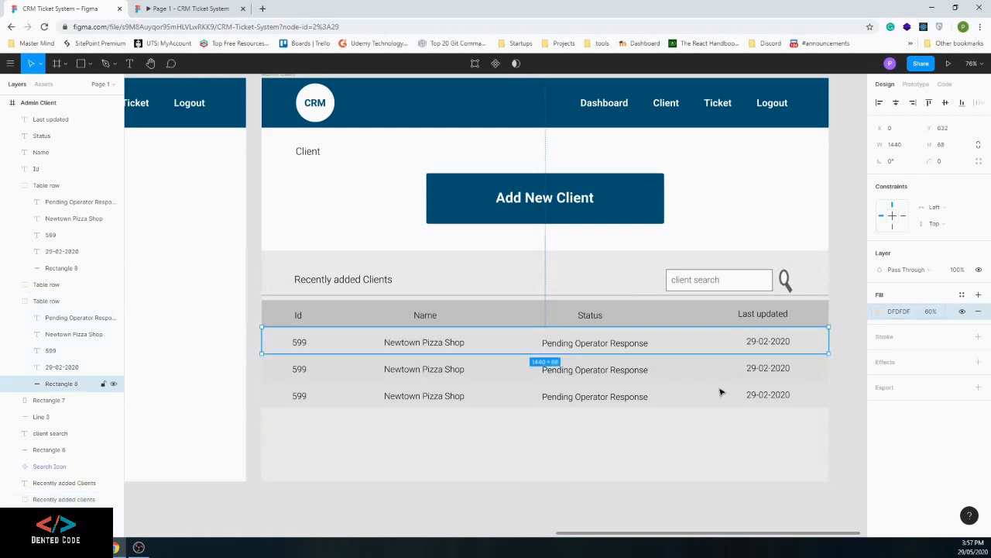
{"action": "left_click", "coordinate": [714, 396]}
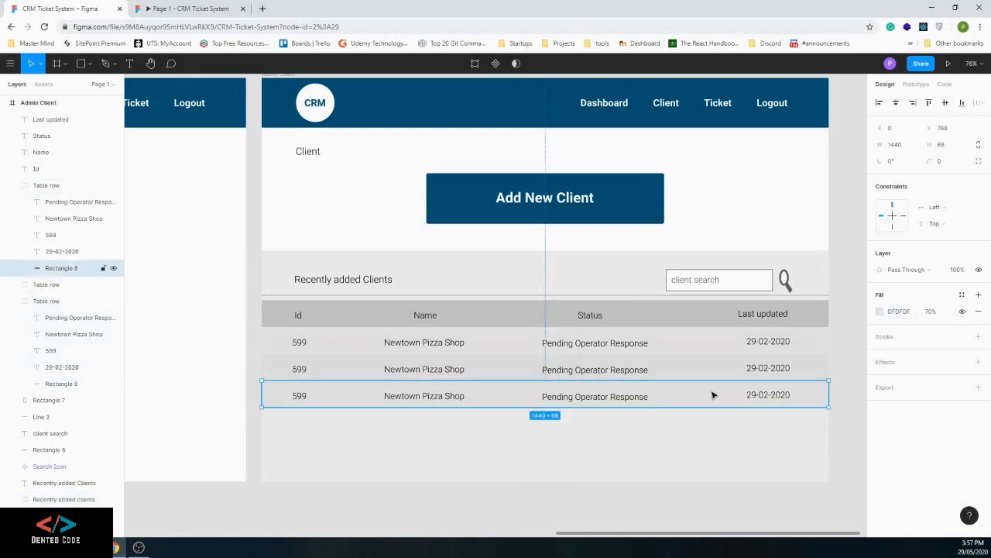
{"action": "left_click", "coordinate": [931, 311]}
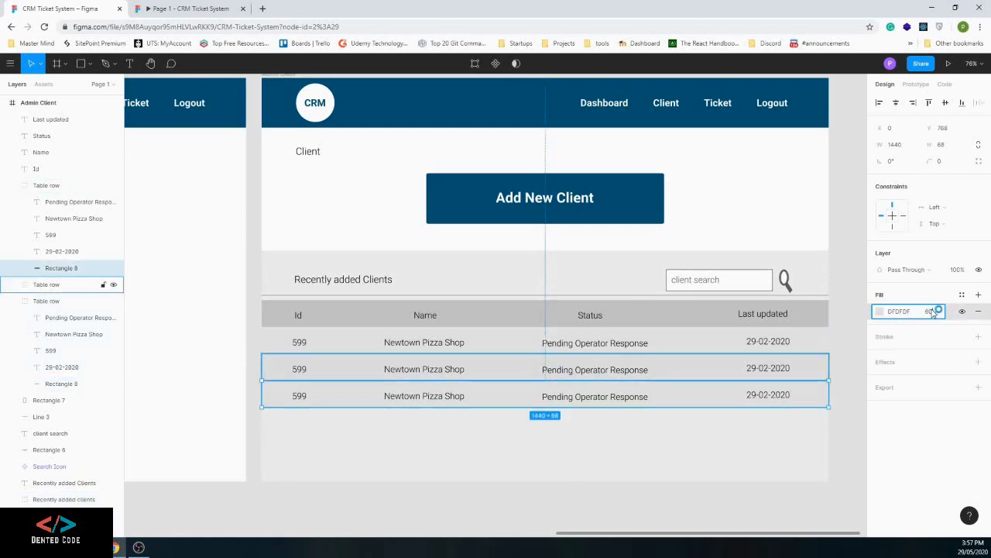
{"action": "key", "text": "Return"}
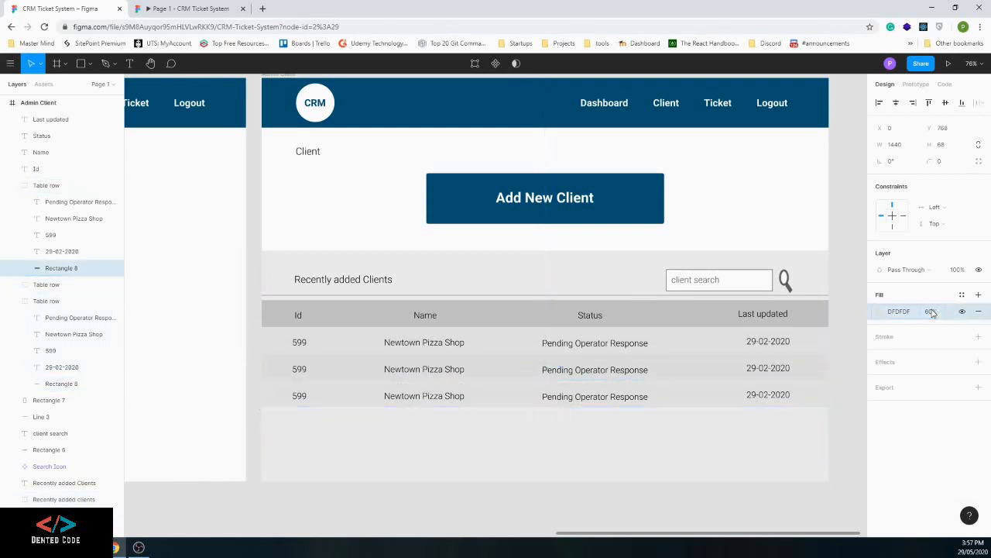
{"action": "left_click", "coordinate": [666, 462]}
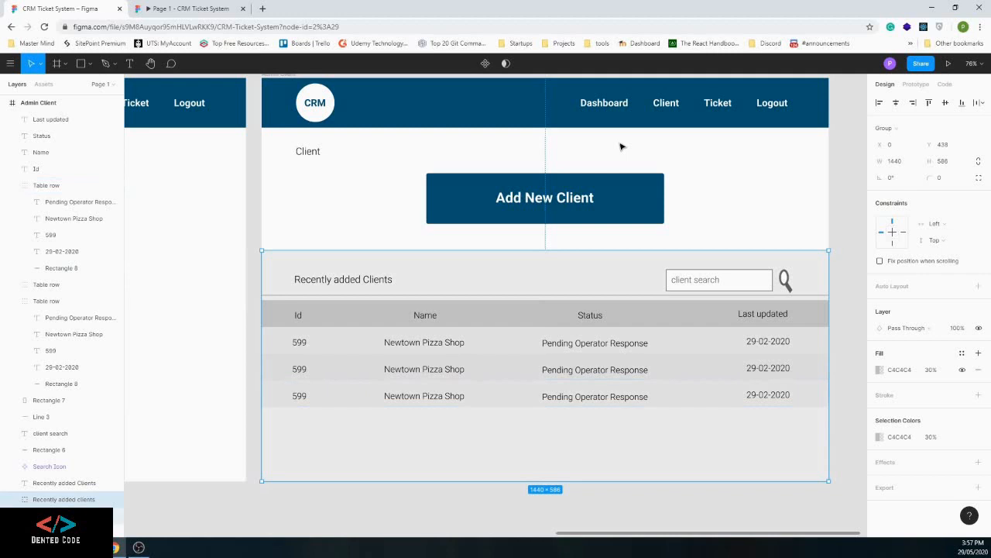
Change the second client row's status text to "Pending Client Response"
{"action": "double_click", "coordinate": [586, 370]}
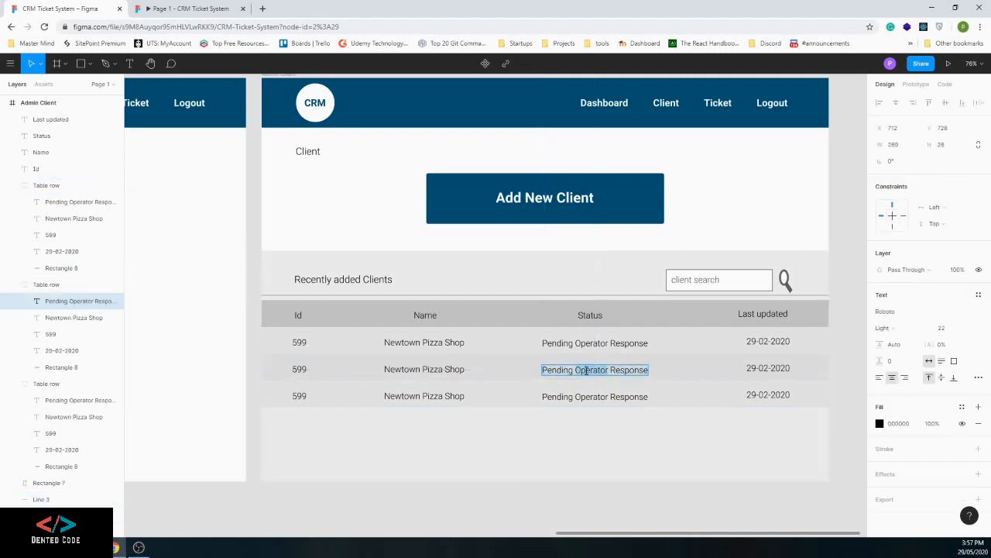
{"action": "double_click", "coordinate": [586, 370]}
{"action": "type", "text": "Client"}
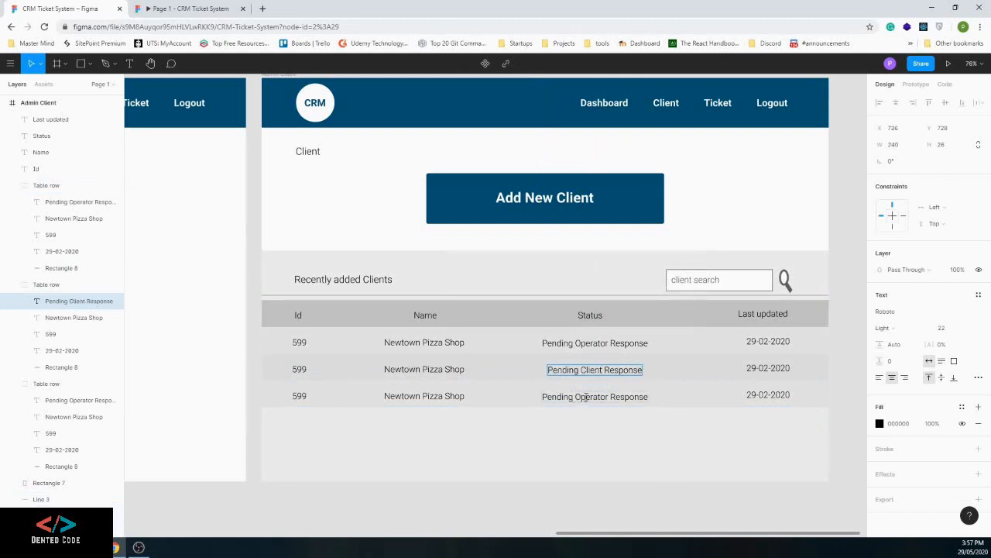
Replace the third client row's status text with "Closed"
{"action": "double_click", "coordinate": [586, 397]}
{"action": "key", "text": "BackSpace"}
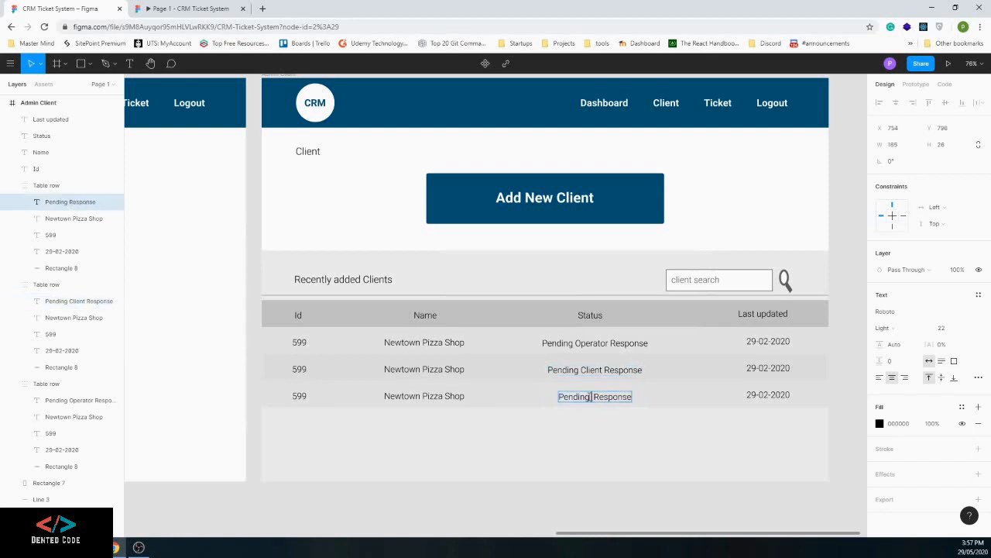
{"action": "key", "text": "ctrl+BackSpace"}
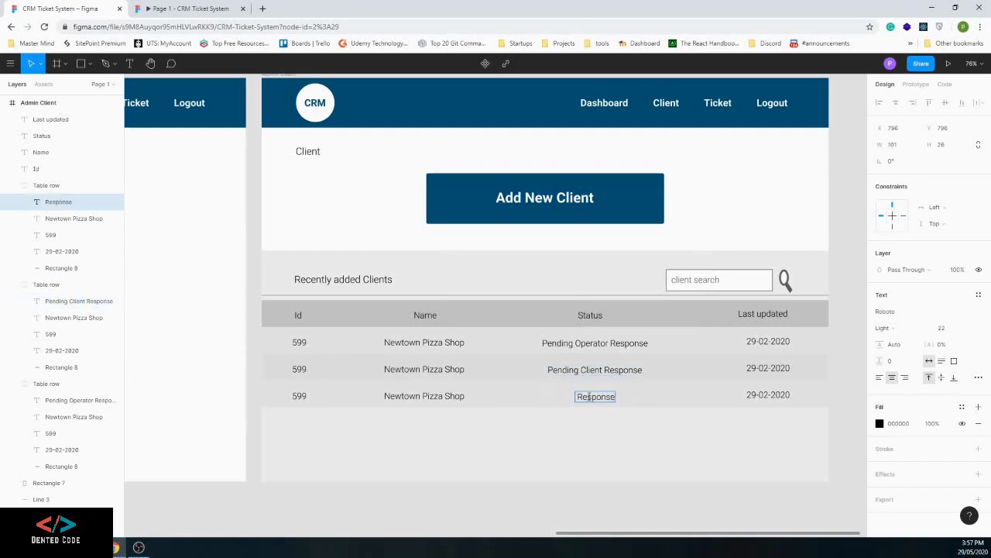
{"action": "key", "text": "BackSpace"}
{"action": "key", "text": "Delete"}
{"action": "double_click", "coordinate": [589, 397]}
{"action": "type", "text": "c"}
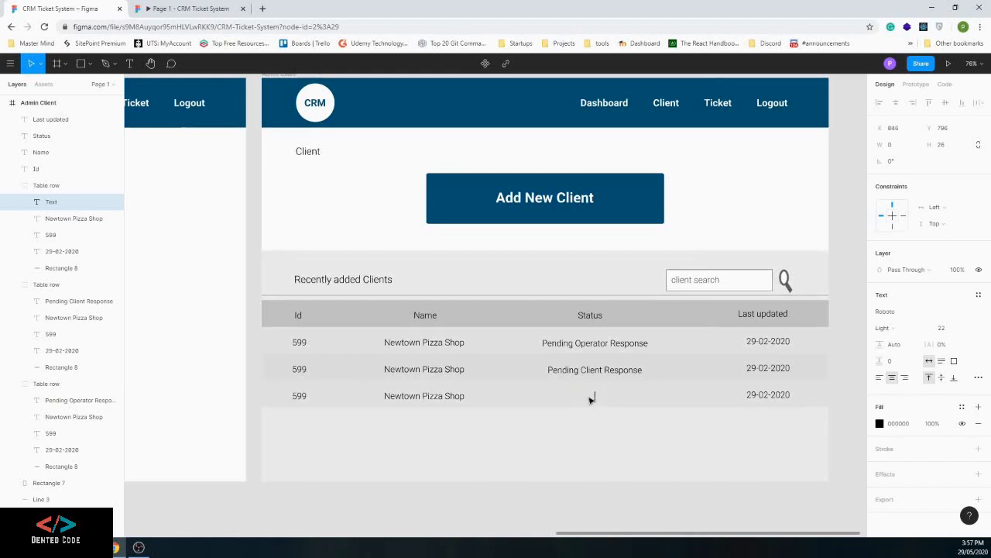
{"action": "key", "text": "BackSpace"}
{"action": "type", "text": "Closed"}
Set the Id of the second client row to 598 and of the third row to 597
{"action": "left_click", "coordinate": [301, 370]}
{"action": "double_click", "coordinate": [300, 369]}
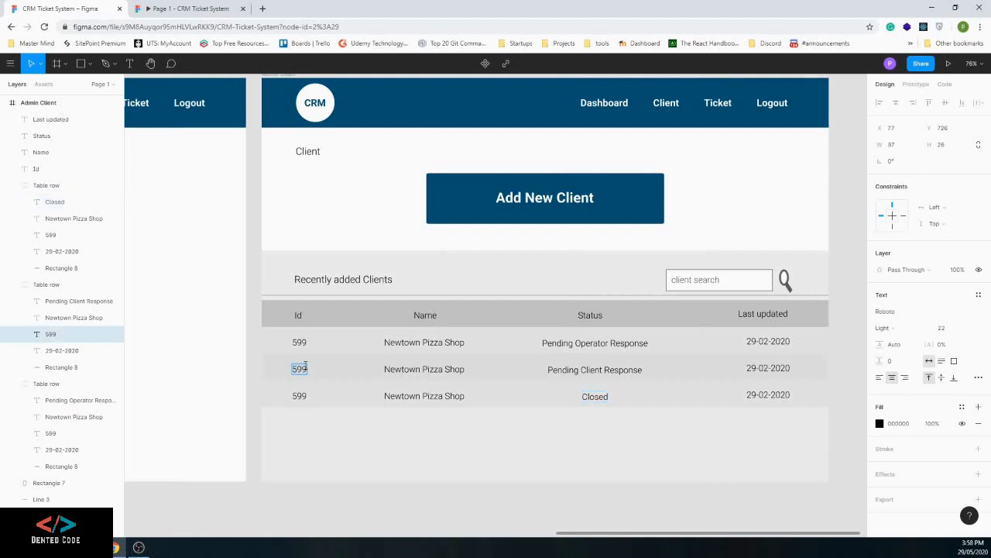
{"action": "type", "text": "598"}
{"action": "double_click", "coordinate": [305, 395]}
{"action": "type", "text": "597"}
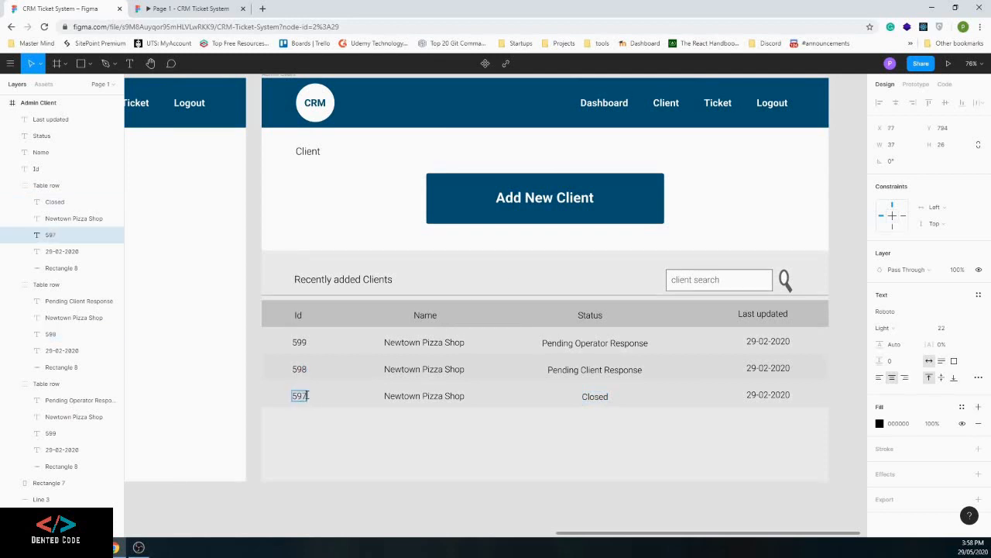
{"action": "key", "text": "Return"}
{"action": "key", "text": "BackSpace"}
{"action": "key", "text": "Escape"}
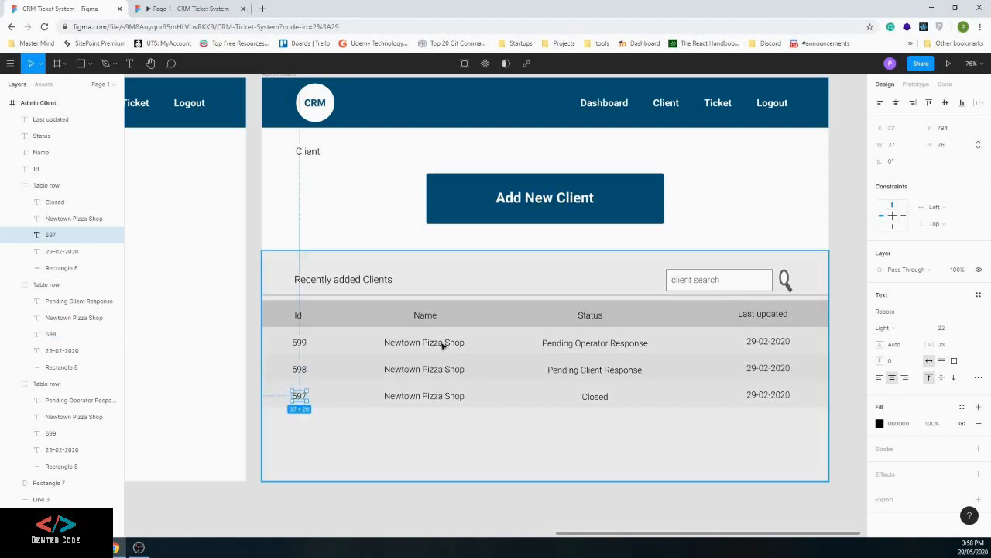
{"action": "left_click", "coordinate": [390, 210]}
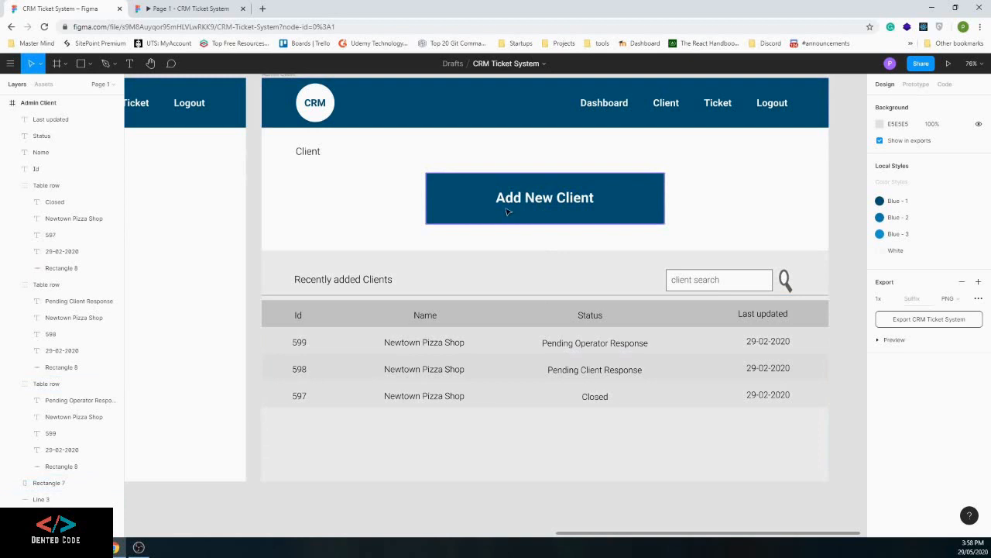
{"action": "left_click", "coordinate": [403, 347]}
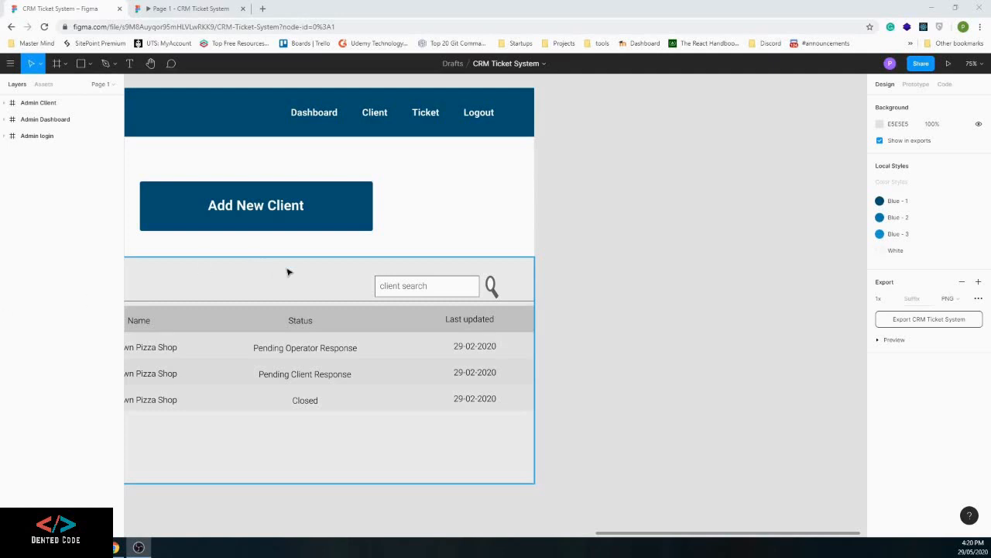
Duplicate the Admin Client frame and rename the copy as "Admin Add New Client"
{"action": "left_click_drag", "start_coordinate": [680, 536], "coordinate": [612, 524]}
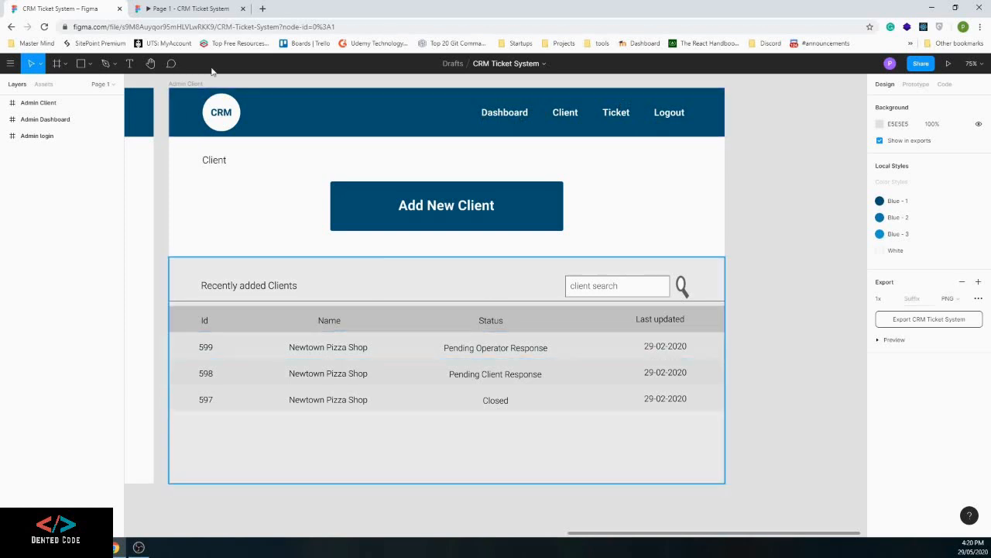
{"action": "left_click", "coordinate": [63, 107]}
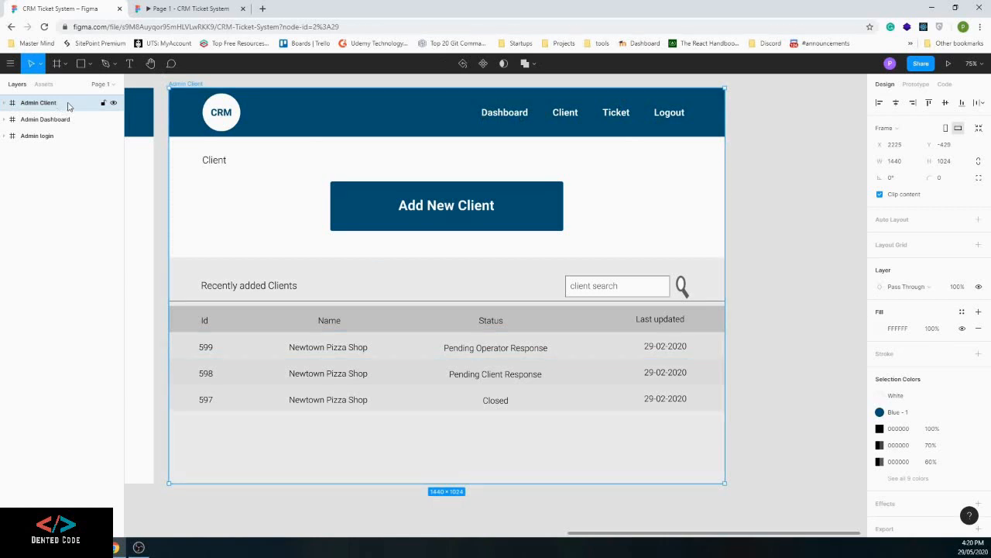
{"action": "key", "text": "ctrl+v"}
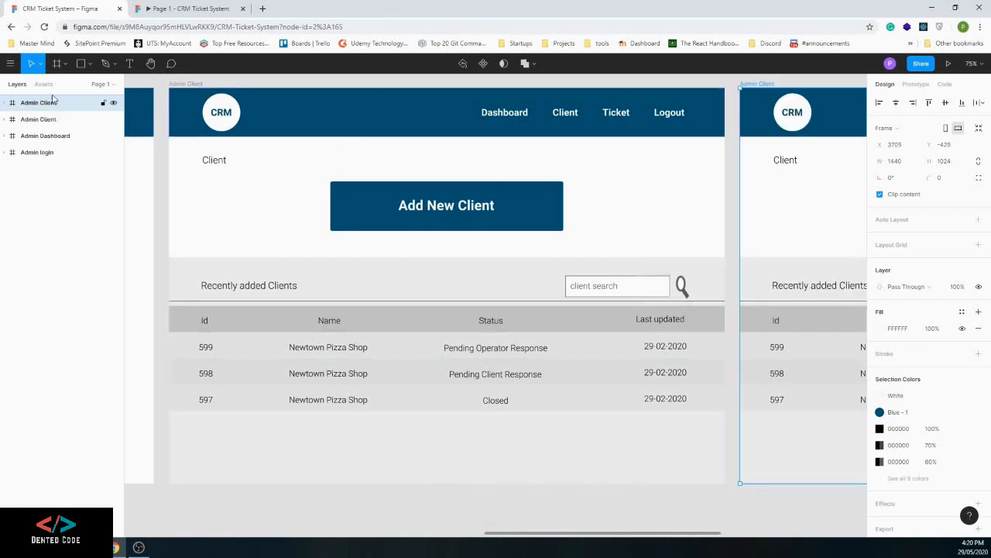
{"action": "right_click", "coordinate": [42, 108]}
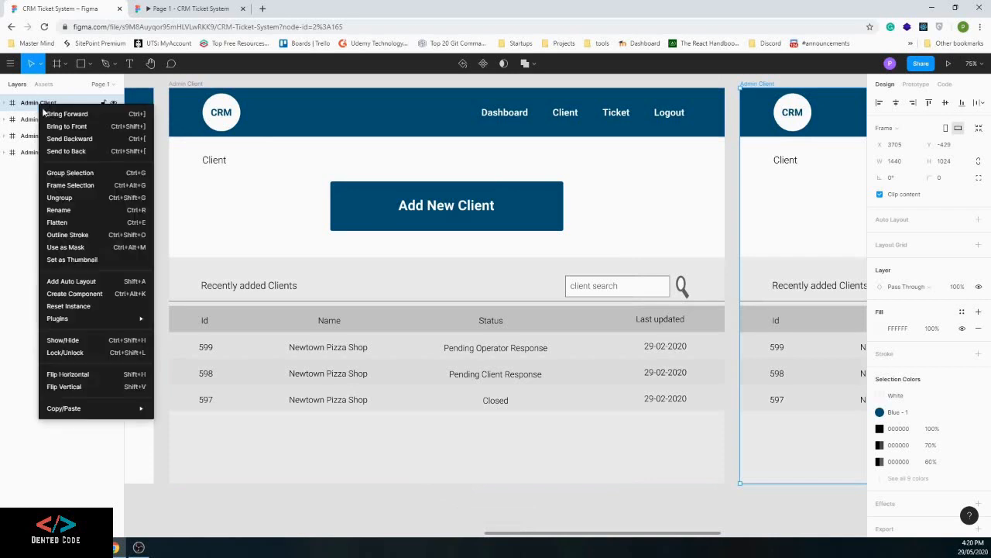
{"action": "left_click", "coordinate": [70, 211]}
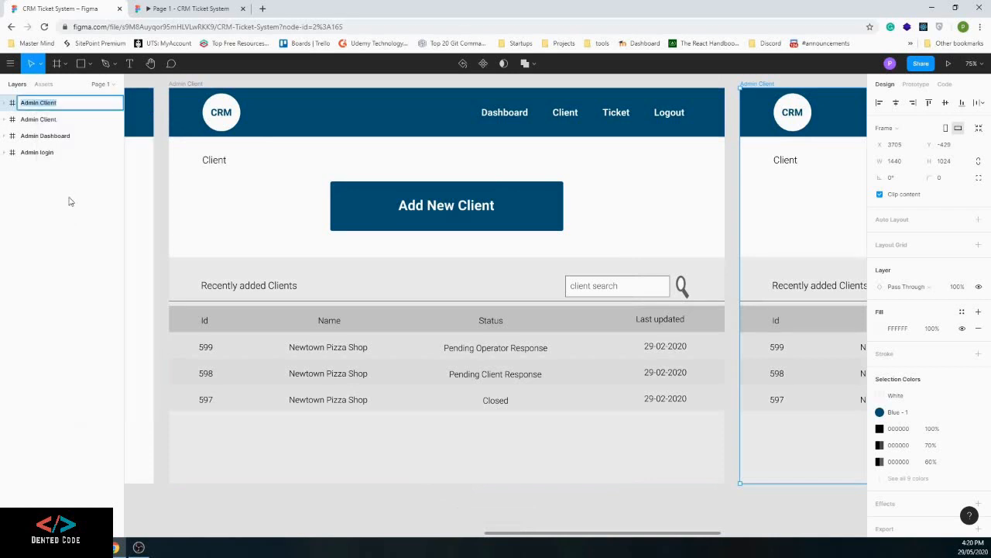
{"action": "type", "text": "Admin Add New Client"}
{"action": "key", "text": "Return"}
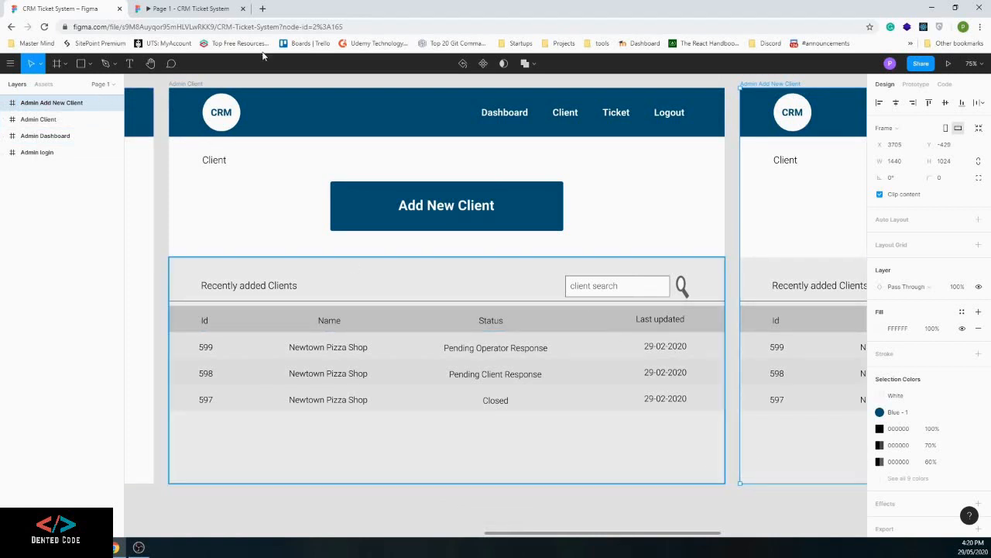
Move the Admin Add New Client frame slightly away from the Admin Client frame, to X 3735
{"action": "left_click", "coordinate": [150, 63]}
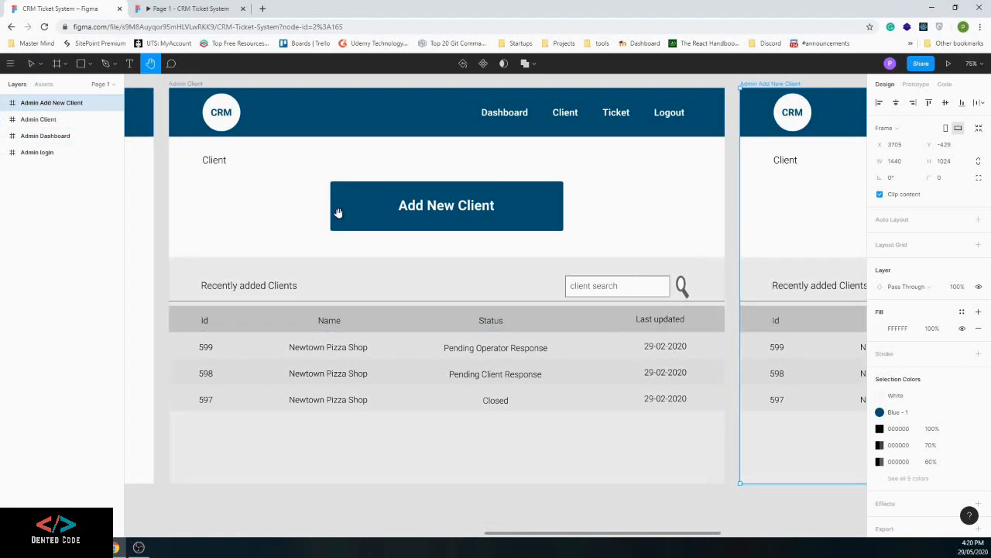
{"action": "scroll", "coordinate": [334, 213], "scroll_direction": "right", "scroll_amount": 10}
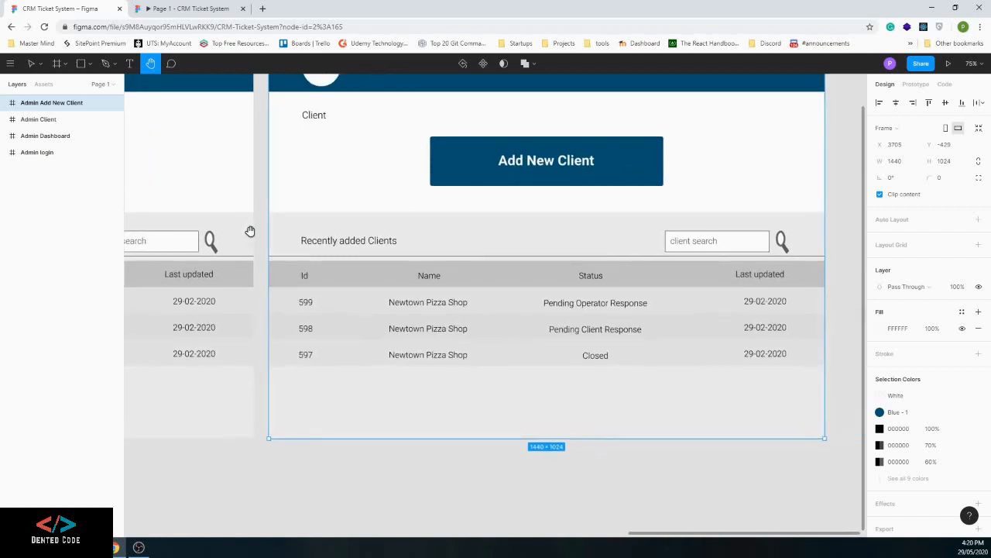
{"action": "left_click_drag", "start_coordinate": [250, 230], "coordinate": [235, 263]}
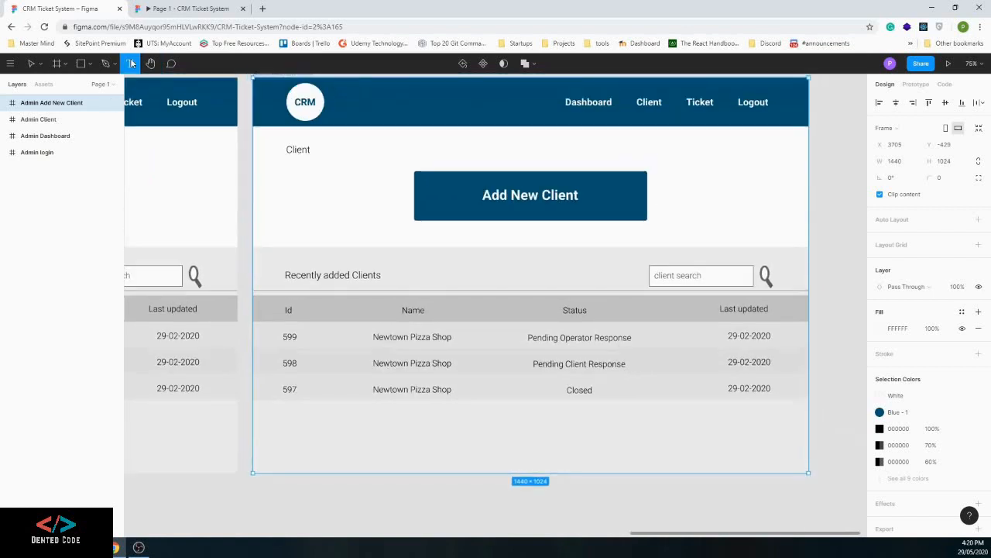
{"action": "left_click", "coordinate": [31, 63]}
{"action": "left_click_drag", "start_coordinate": [381, 308], "coordinate": [390, 307]}
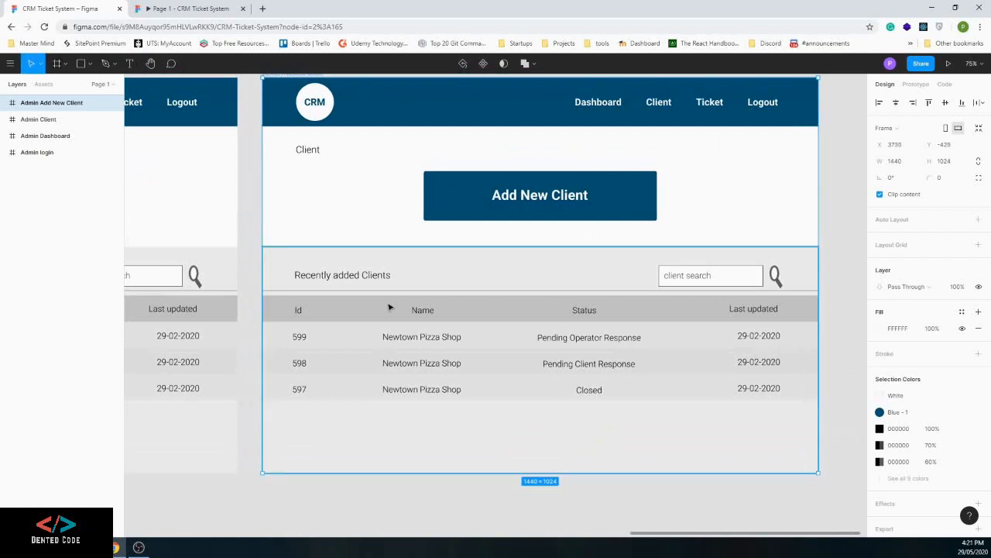
Delete the whole recently added clients section from Admin Add New Client, including its background, title, search field, search icon and table
{"action": "left_click", "coordinate": [443, 280]}
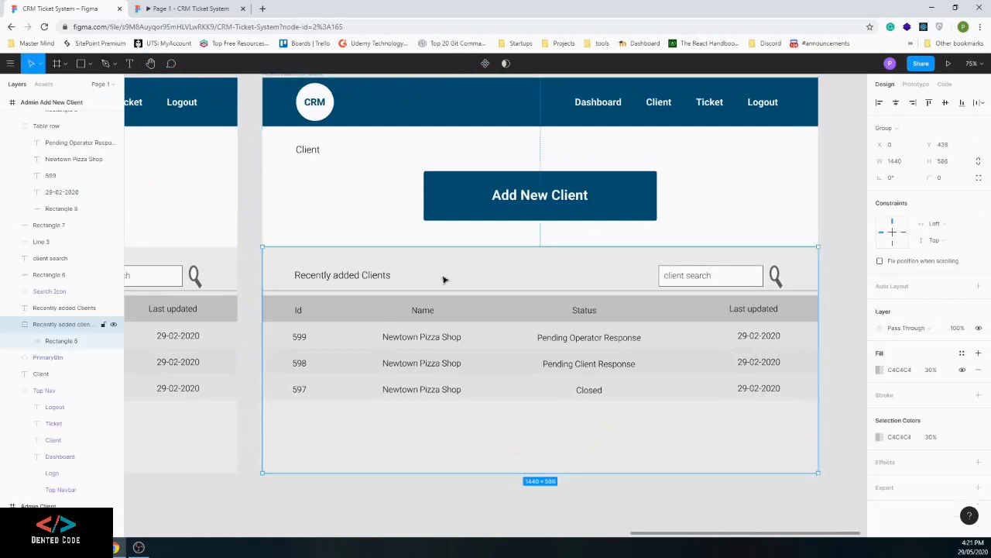
{"action": "double_click", "coordinate": [338, 280]}
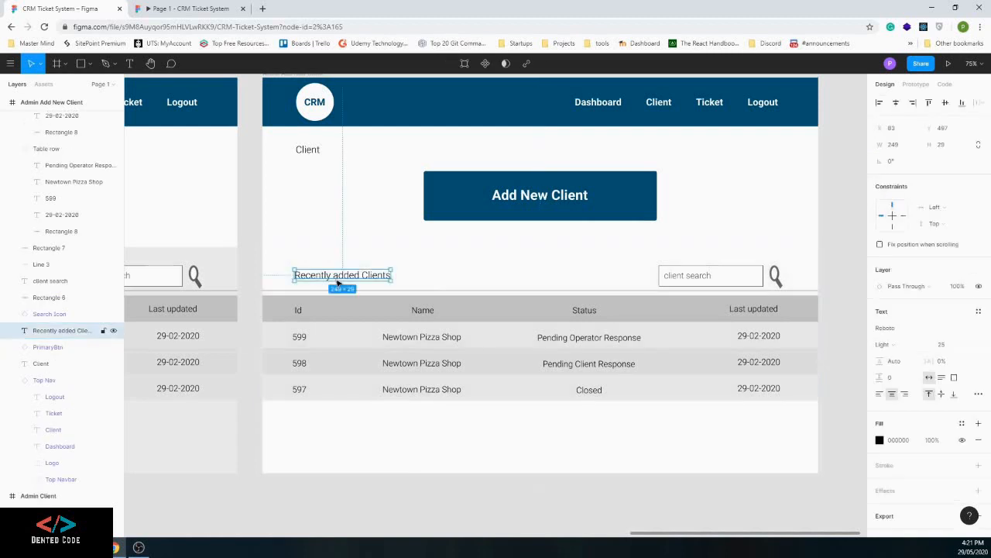
{"action": "key", "text": "Delete"}
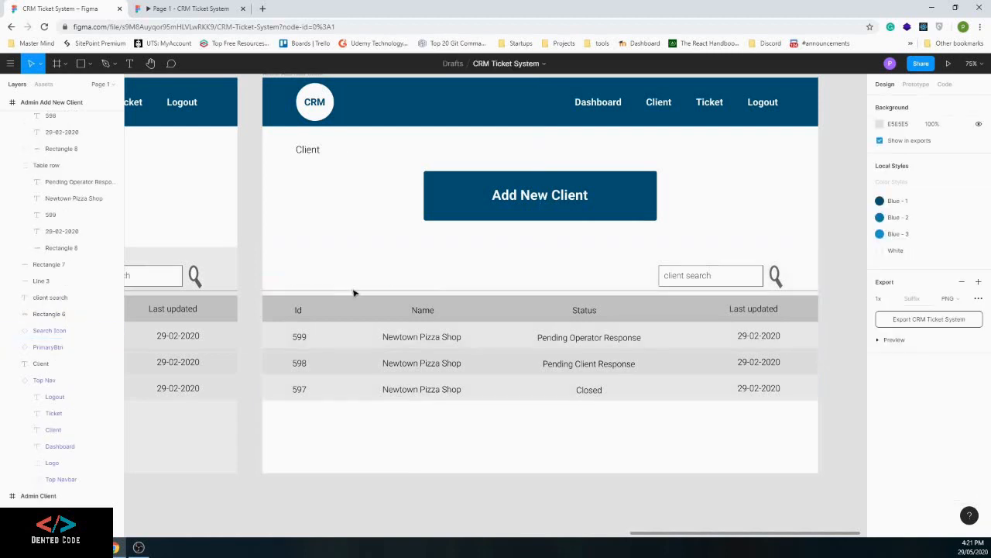
{"action": "left_click_drag", "start_coordinate": [347, 281], "coordinate": [763, 405]}
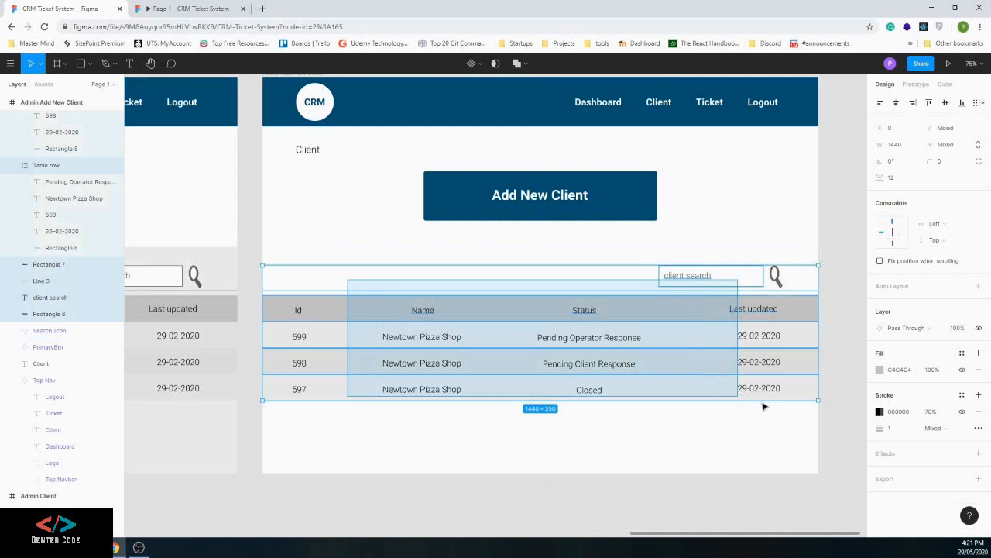
{"action": "key", "text": "Delete"}
{"action": "left_click", "coordinate": [775, 275]}
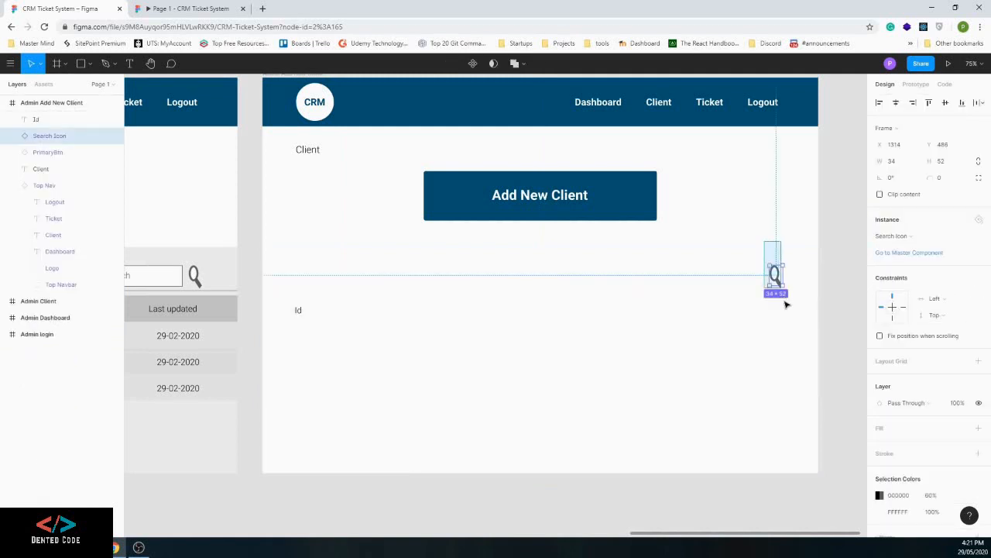
{"action": "key", "text": "Delete"}
Change the page heading "Client" on Admin Add New Client to "Add New Client"
{"action": "left_click", "coordinate": [306, 149]}
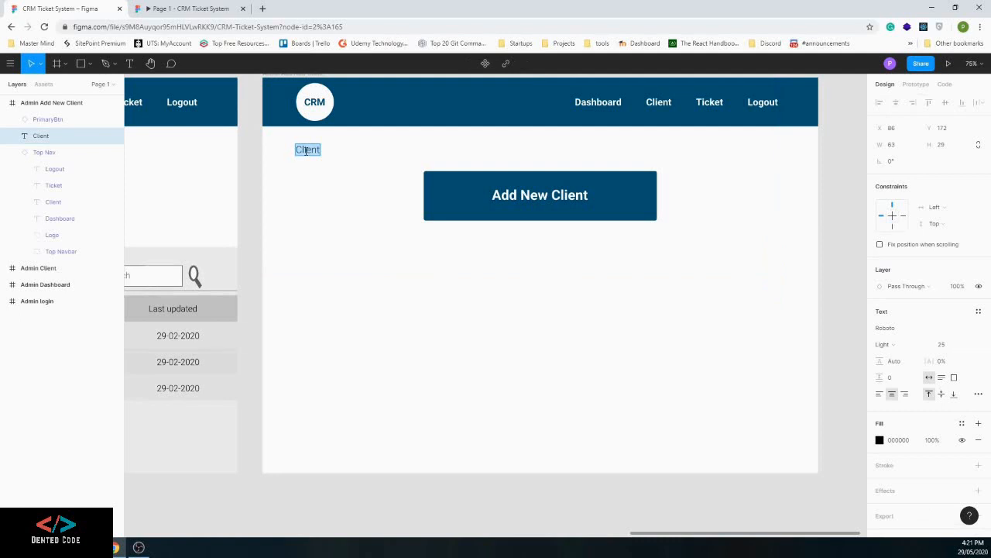
{"action": "type", "text": "Add new Client"}
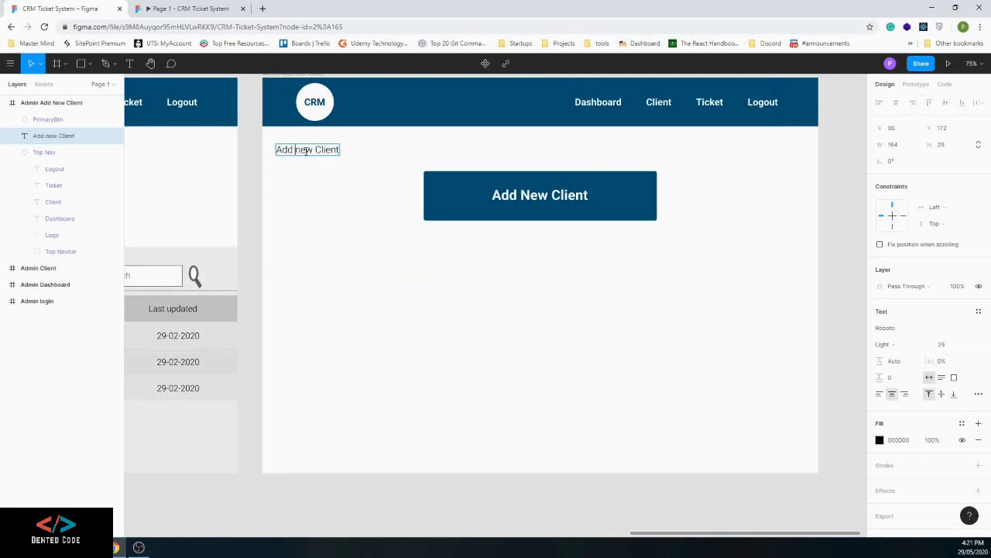
{"action": "key", "text": "BackSpace"}
{"action": "type", "text": "N"}
{"action": "key", "text": "Escape"}
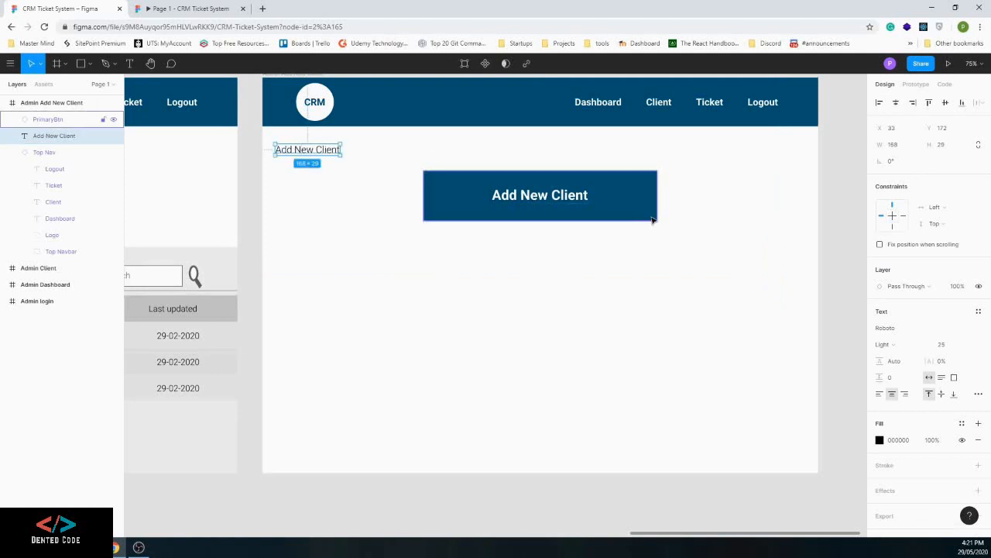
Shrink the Add New Client button and move it down near the lower edge of the page
{"action": "left_click", "coordinate": [655, 219]}
{"action": "left_click_drag", "start_coordinate": [656, 221], "coordinate": [631, 447]}
{"action": "left_click", "coordinate": [503, 168]}
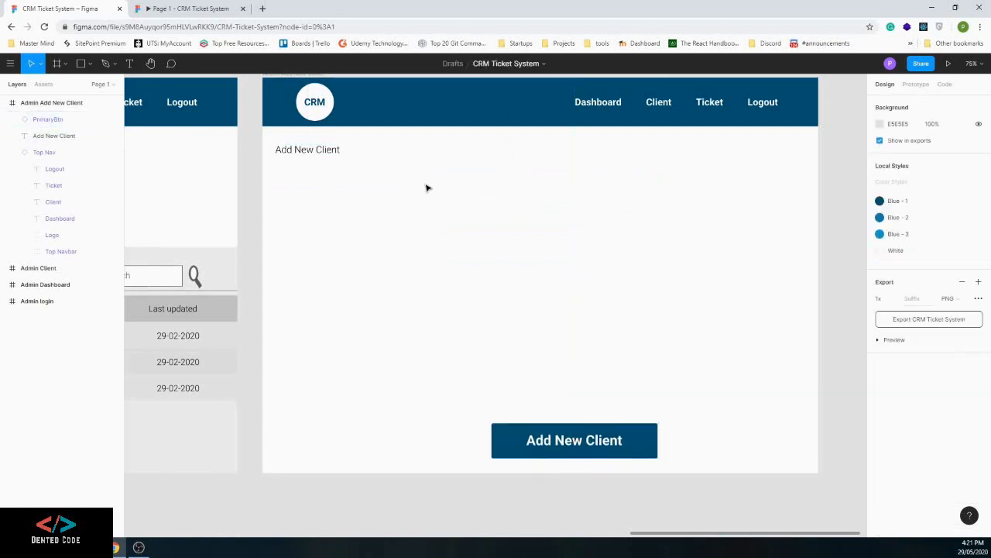
Add a "Name" text label below the page heading and set its font weight to Regular
{"action": "left_click", "coordinate": [130, 65]}
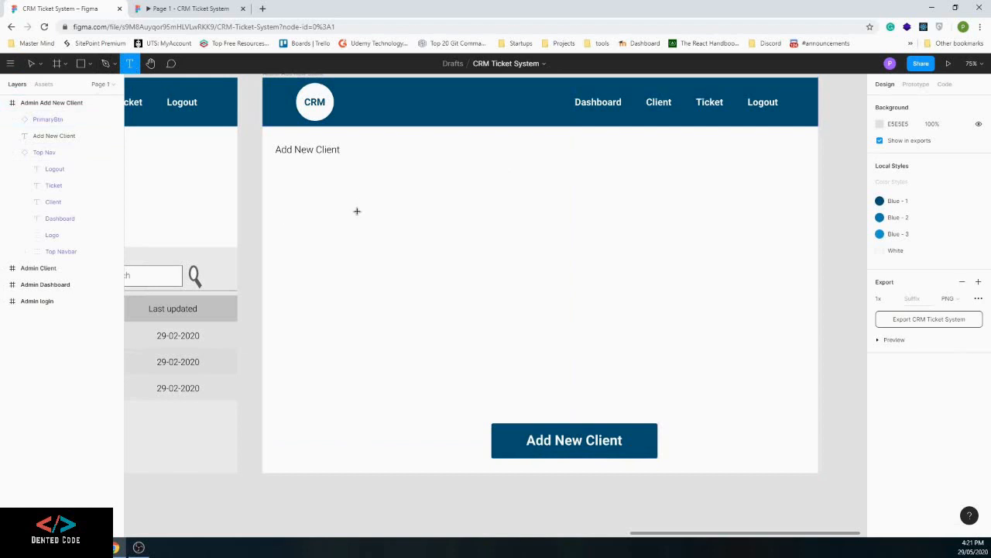
{"action": "left_click", "coordinate": [363, 206]}
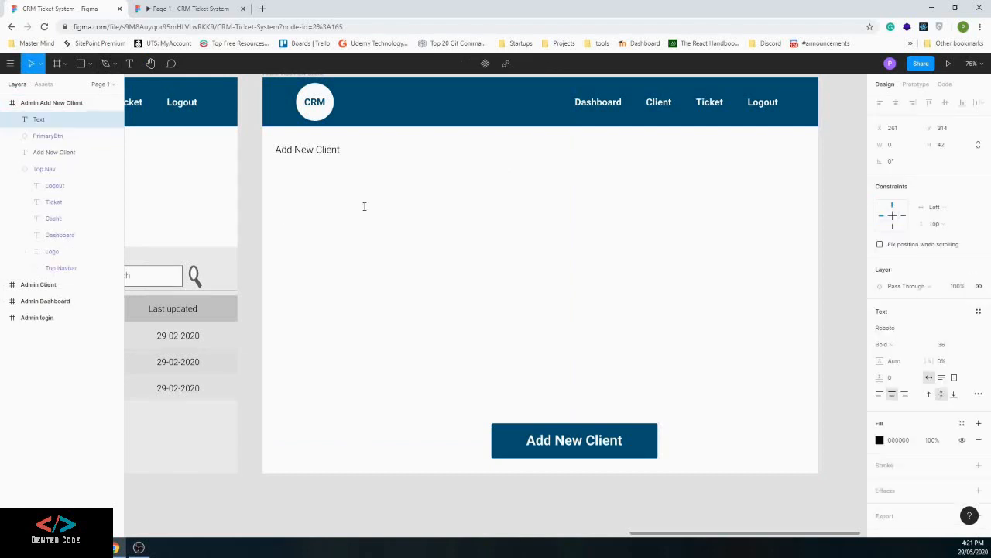
{"action": "type", "text": "Name"}
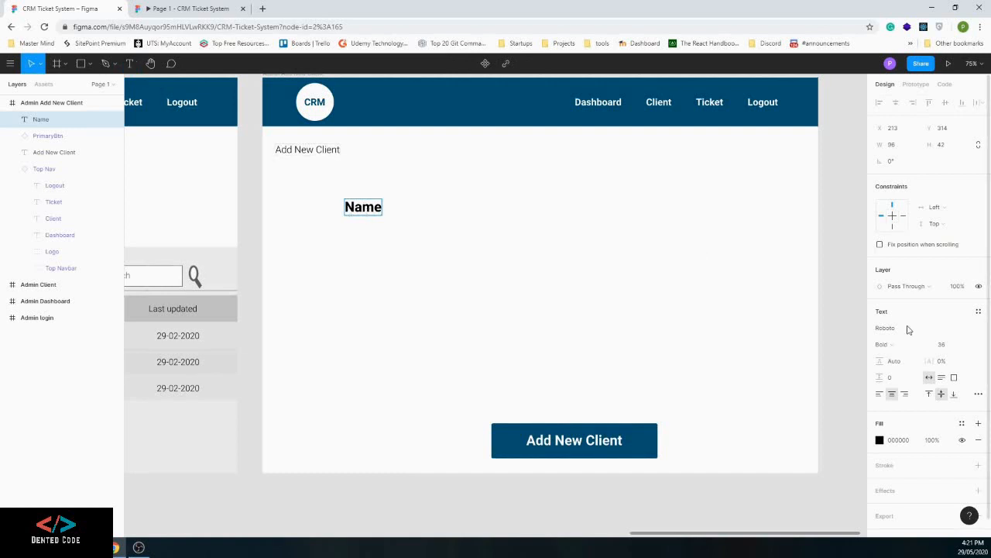
{"action": "key", "text": "ctrl+a"}
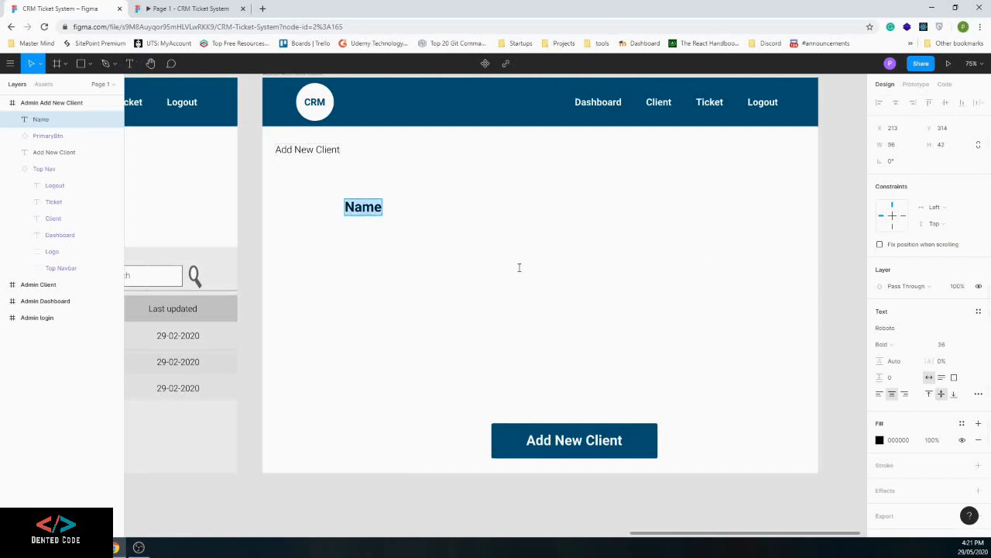
{"action": "left_click", "coordinate": [888, 345]}
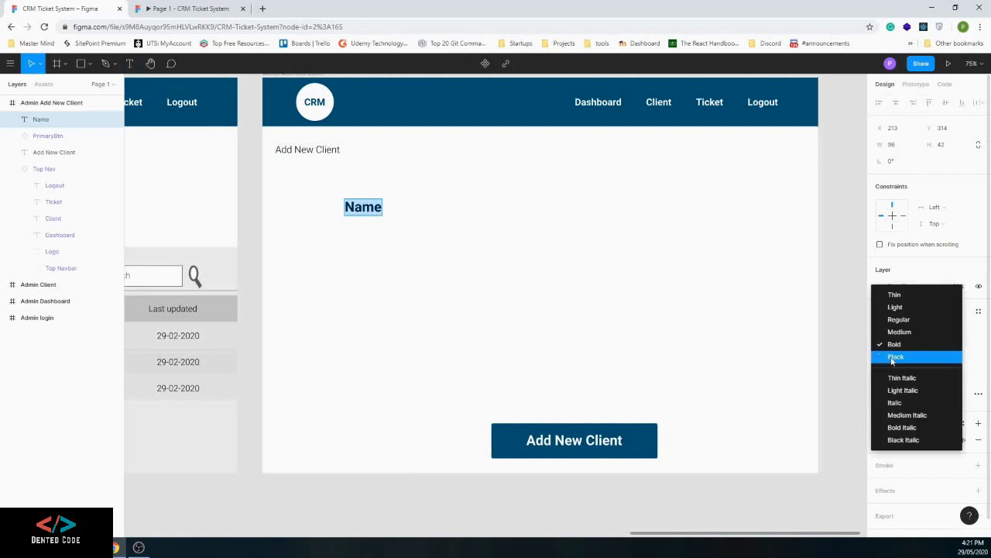
{"action": "left_click", "coordinate": [903, 321]}
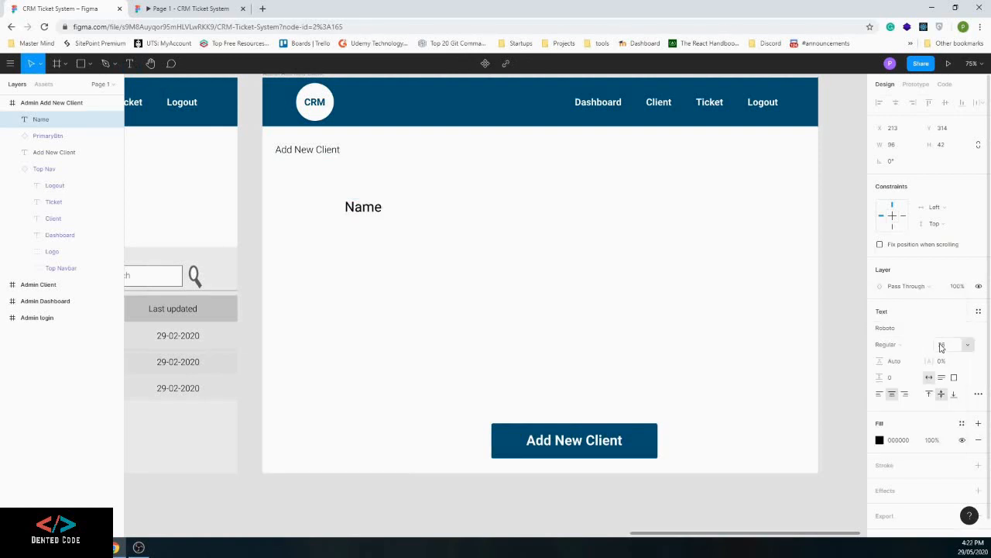
Set the Name label's font size to 24, keeping the Regular weight
{"action": "left_click", "coordinate": [941, 344]}
{"action": "type", "text": "24"}
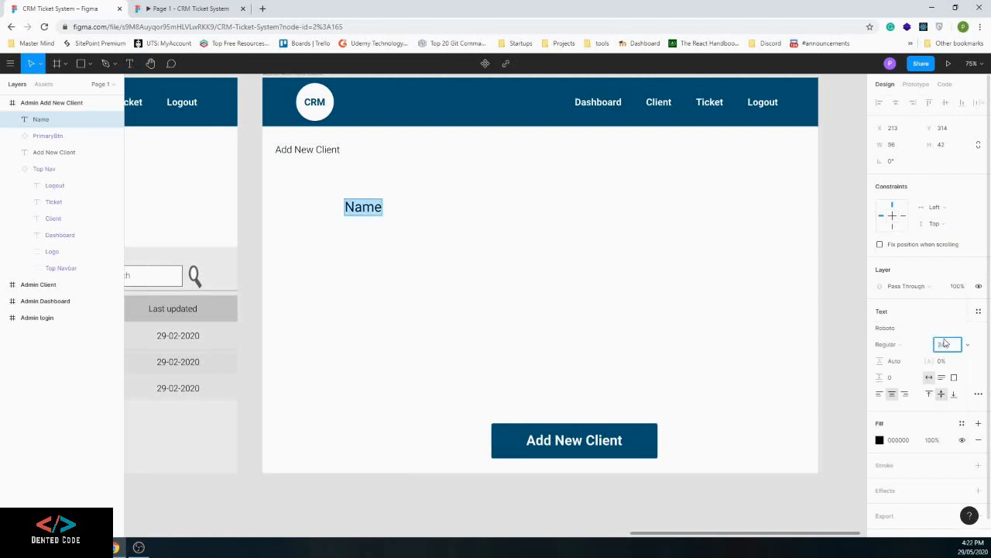
{"action": "key", "text": "Return"}
{"action": "key", "text": "Return"}
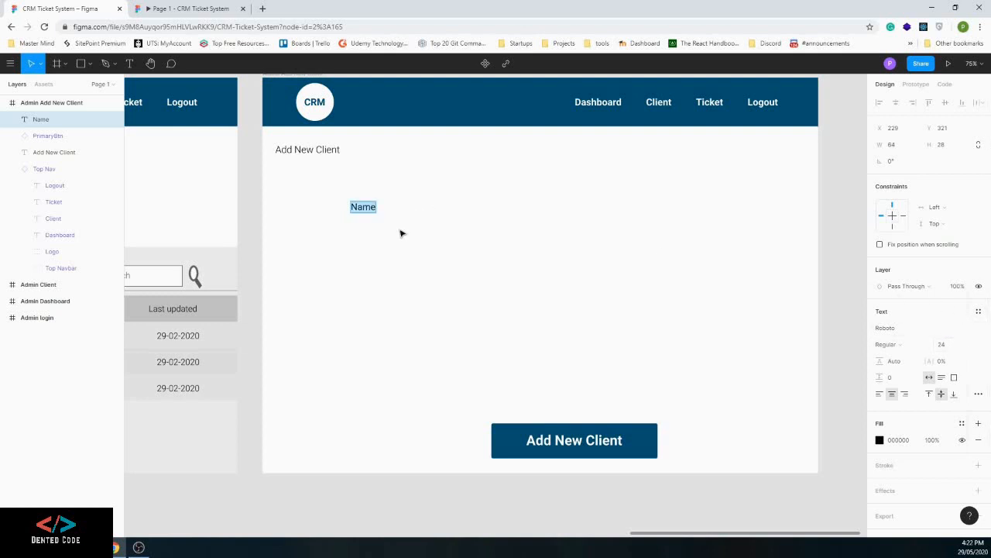
{"action": "left_click", "coordinate": [363, 207]}
{"action": "double_click", "coordinate": [363, 207]}
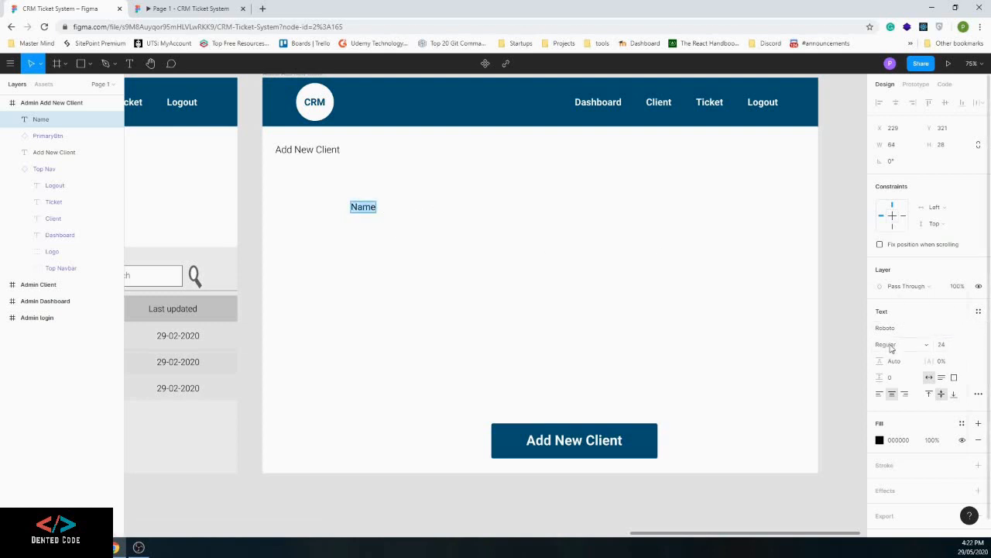
{"action": "left_click", "coordinate": [910, 348]}
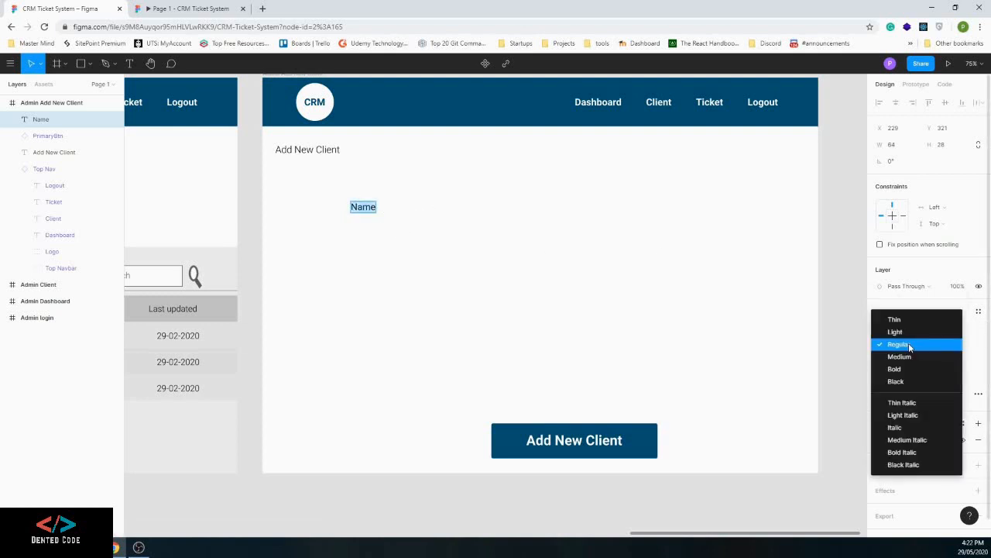
{"action": "left_click", "coordinate": [910, 345]}
{"action": "key", "text": "Escape"}
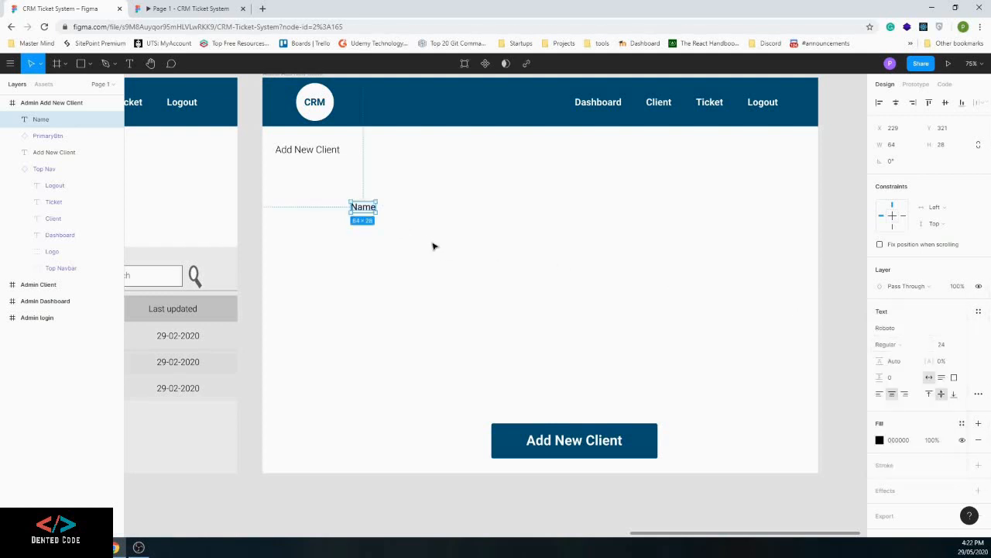
{"action": "left_click", "coordinate": [486, 218]}
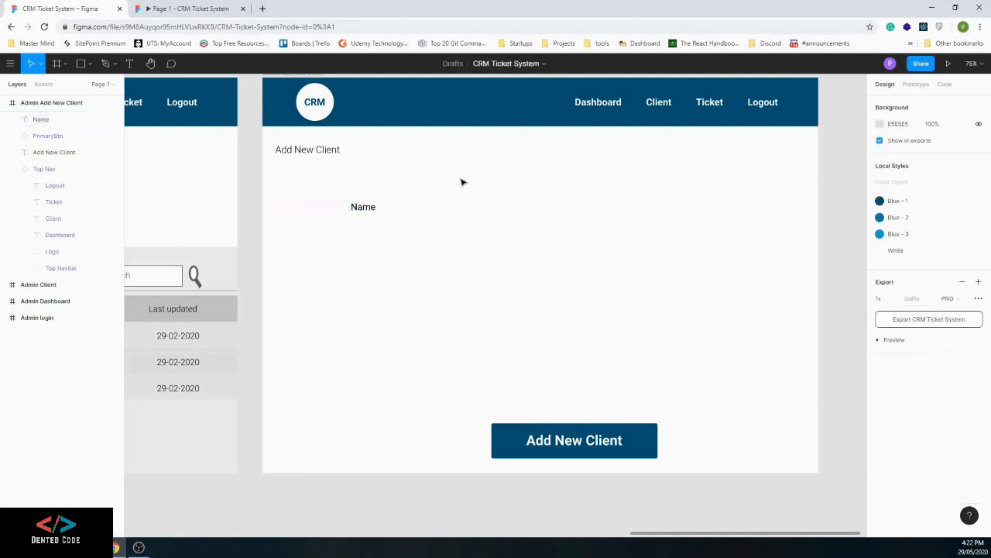
{"action": "left_click", "coordinate": [369, 210]}
{"action": "key", "text": "Return"}
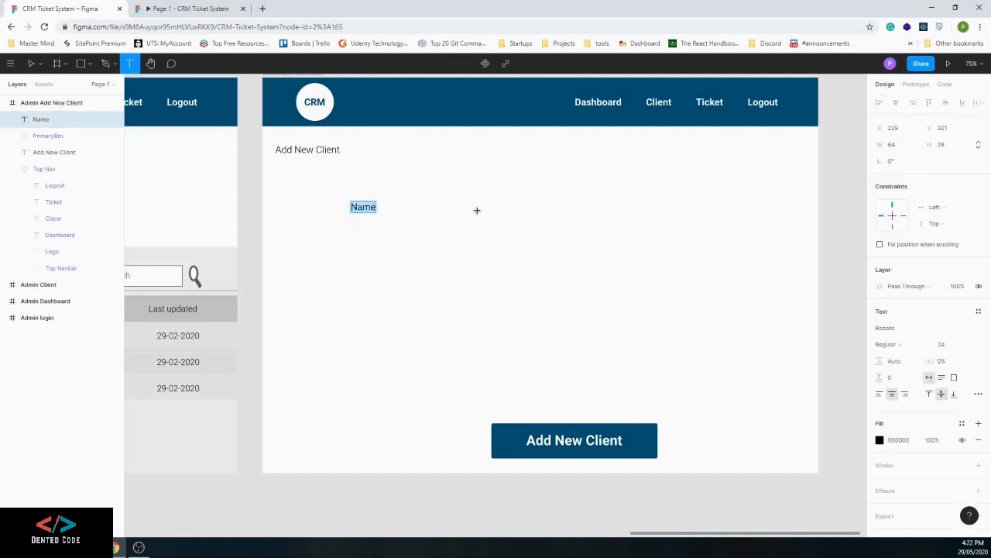
{"action": "left_click_drag", "start_coordinate": [427, 203], "coordinate": [648, 226]}
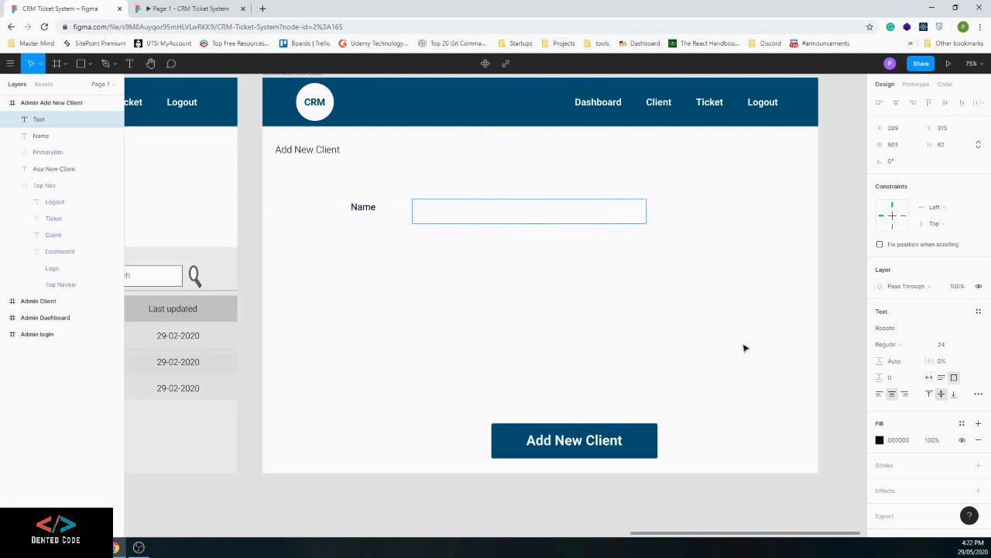
{"action": "key", "text": "ctrl+z"}
Draw a rectangle of about 671 × 54 beside the Name label and give it a black stroke at 70% opacity
{"action": "left_click", "coordinate": [82, 65]}
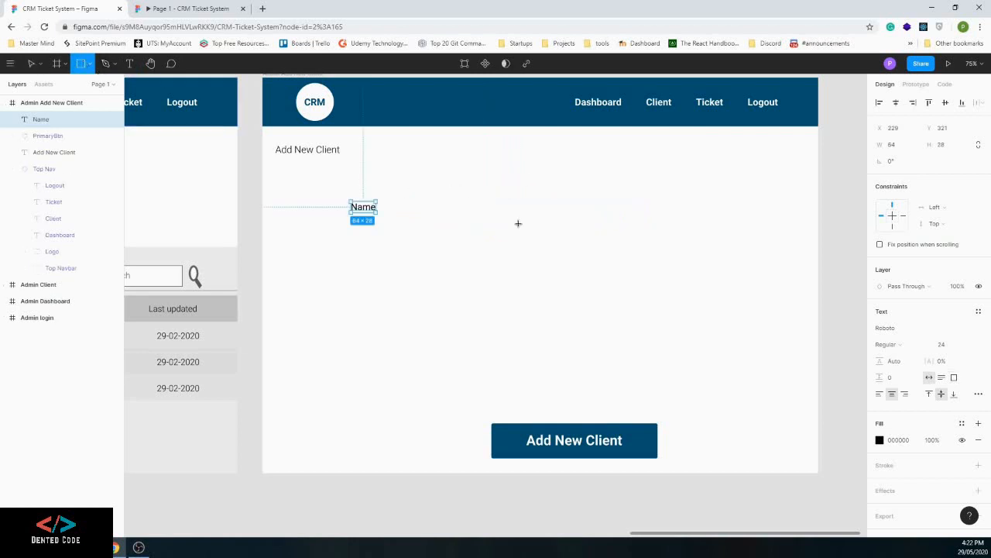
{"action": "left_click_drag", "start_coordinate": [426, 201], "coordinate": [685, 229]}
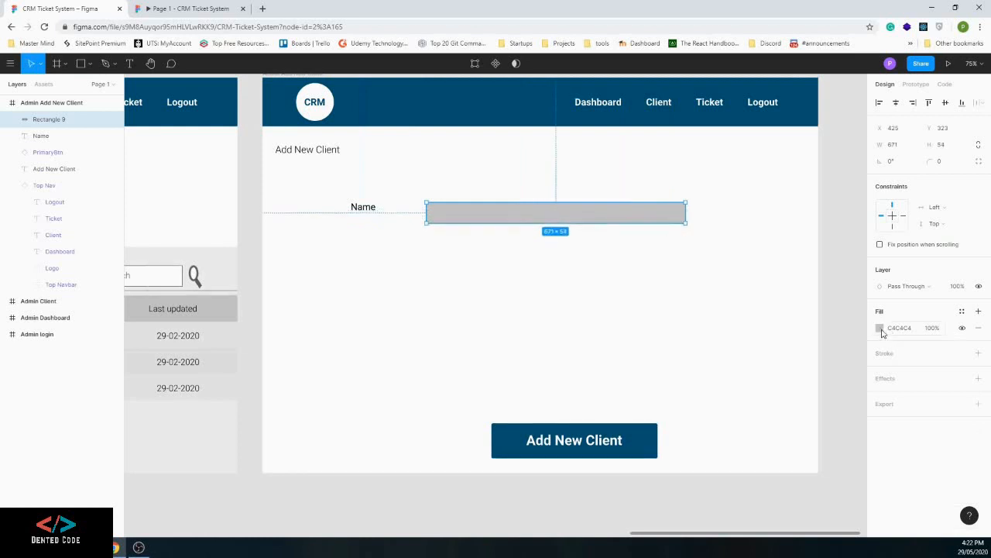
{"action": "left_click", "coordinate": [887, 355]}
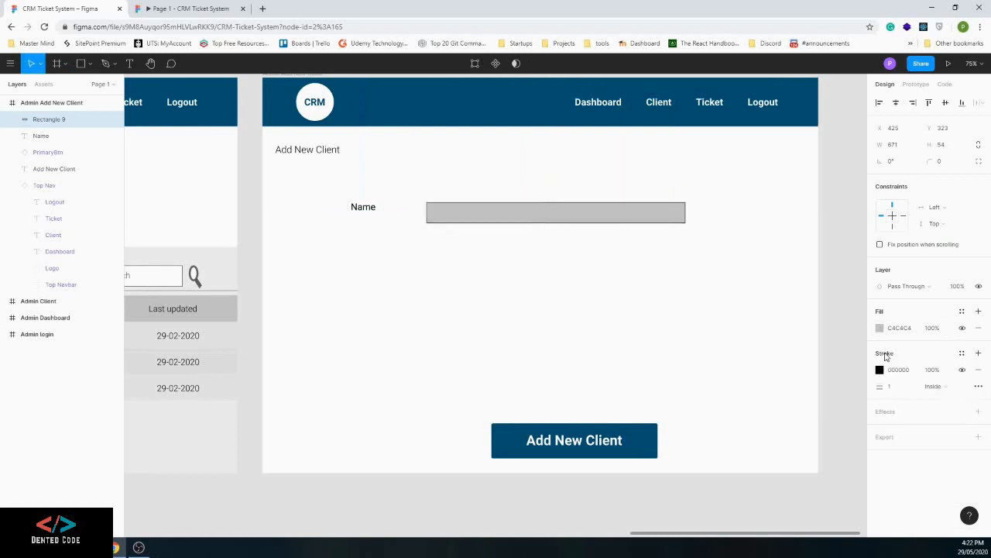
{"action": "left_click", "coordinate": [931, 370]}
{"action": "type", "text": "70"}
{"action": "key", "text": "Return"}
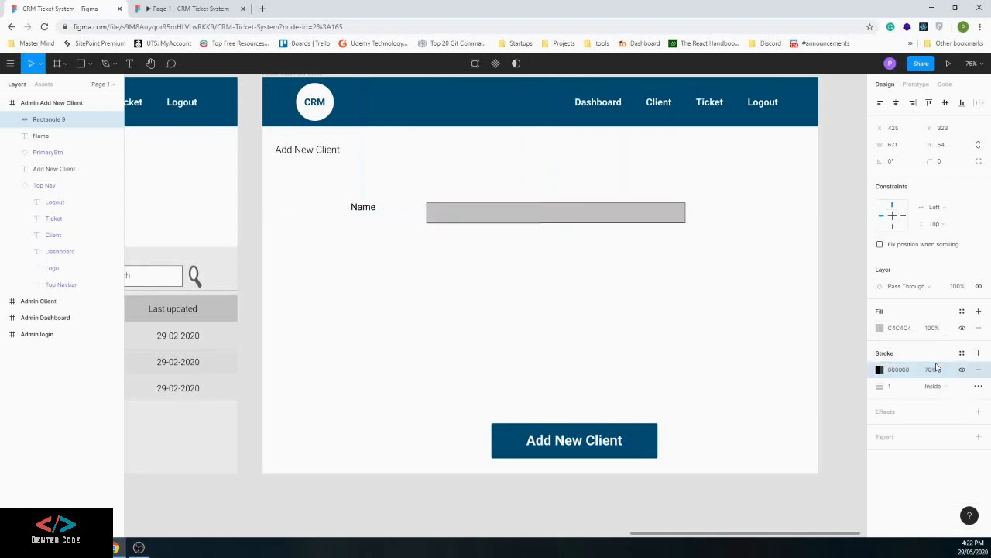
Fill the rectangle beside the Name label with the White color style
{"action": "left_click", "coordinate": [897, 327]}
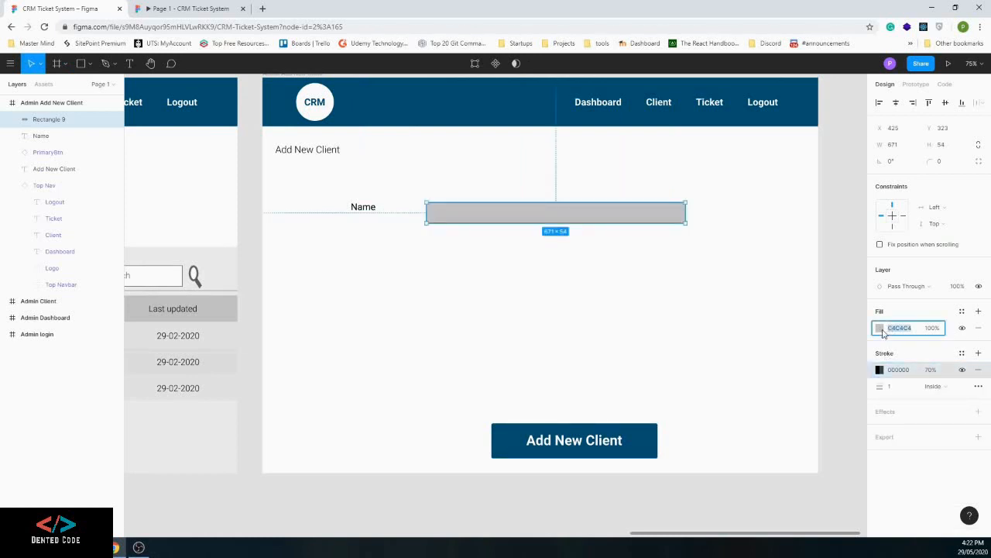
{"action": "left_click", "coordinate": [881, 328]}
{"action": "left_click", "coordinate": [962, 311]}
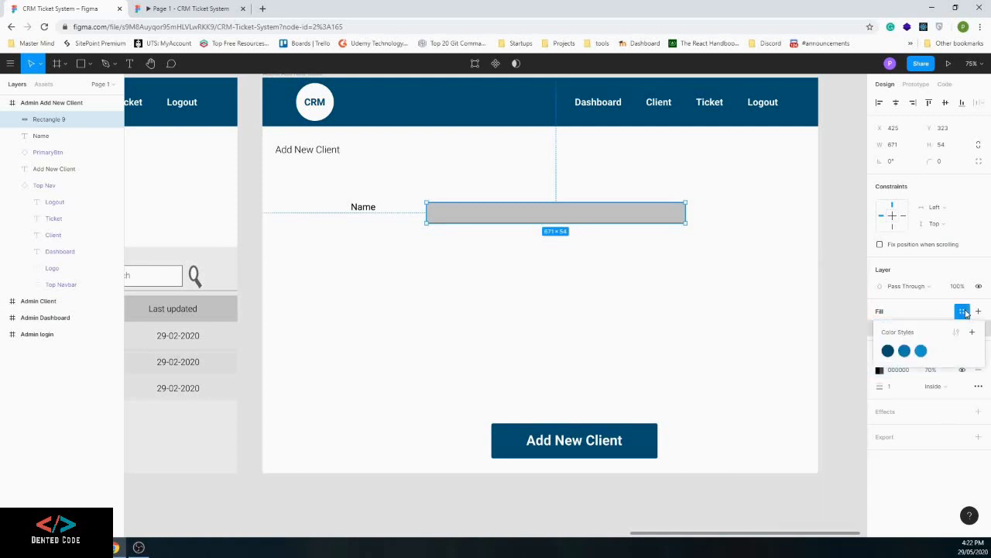
{"action": "left_click", "coordinate": [937, 353]}
{"action": "left_click", "coordinate": [467, 226]}
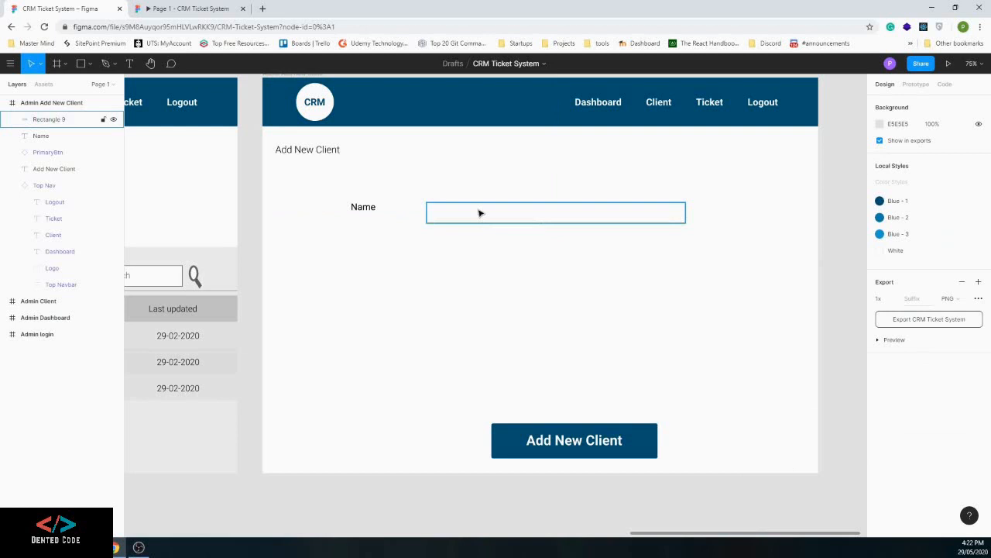
Move the input rectangle closer to the Name label, reduce its height to about 41, and centre it vertically on the label
{"action": "left_click_drag", "start_coordinate": [479, 213], "coordinate": [451, 208]}
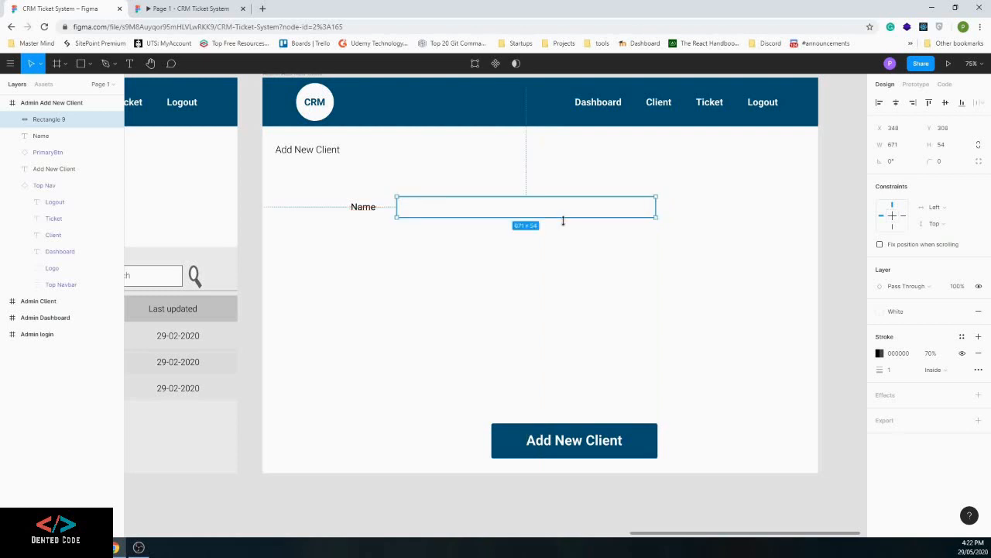
{"action": "left_click_drag", "start_coordinate": [563, 218], "coordinate": [563, 212]}
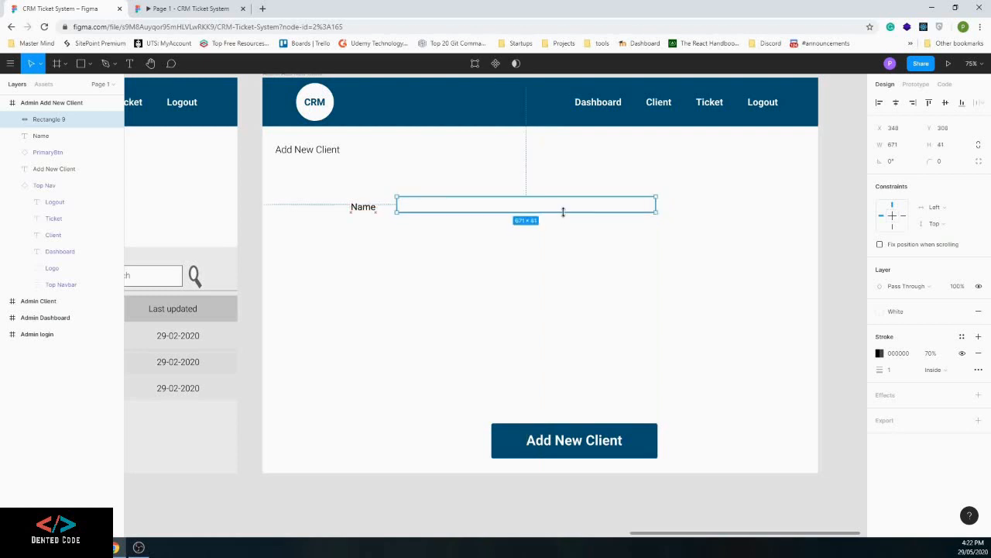
{"action": "left_click_drag", "start_coordinate": [498, 213], "coordinate": [498, 209]}
{"action": "left_click", "coordinate": [461, 238]}
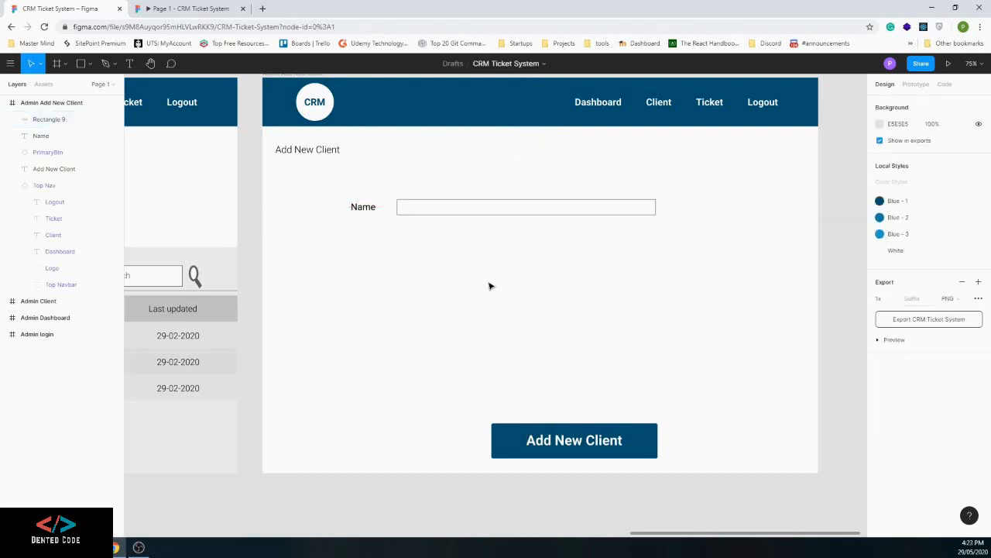
Duplicate the Name label and its input field together into six further rows below the original
{"action": "left_click", "coordinate": [361, 208]}
{"action": "left_click", "coordinate": [441, 210], "text": "shift"}
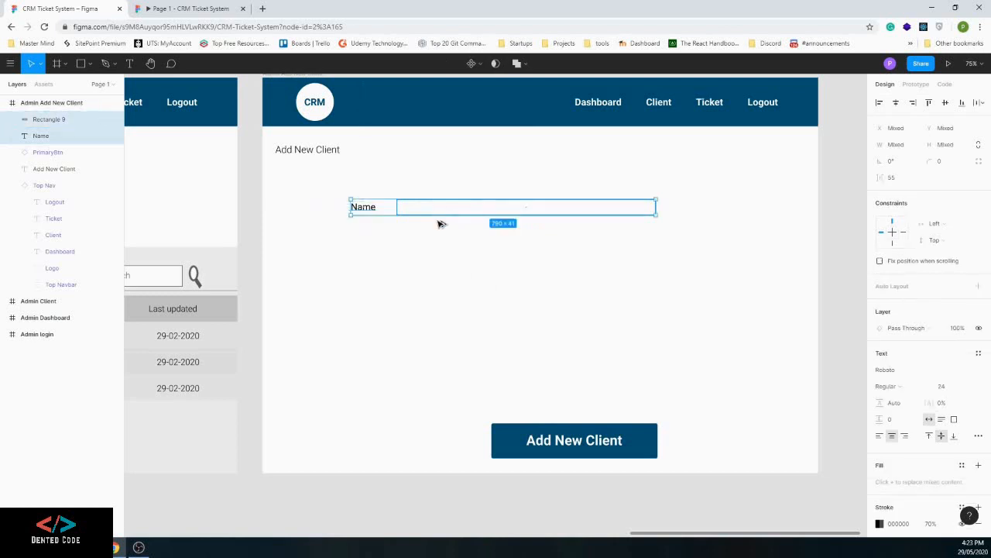
{"action": "left_click_drag", "start_coordinate": [440, 220], "coordinate": [436, 271]}
{"action": "left_click_drag", "start_coordinate": [433, 241], "coordinate": [434, 249]}
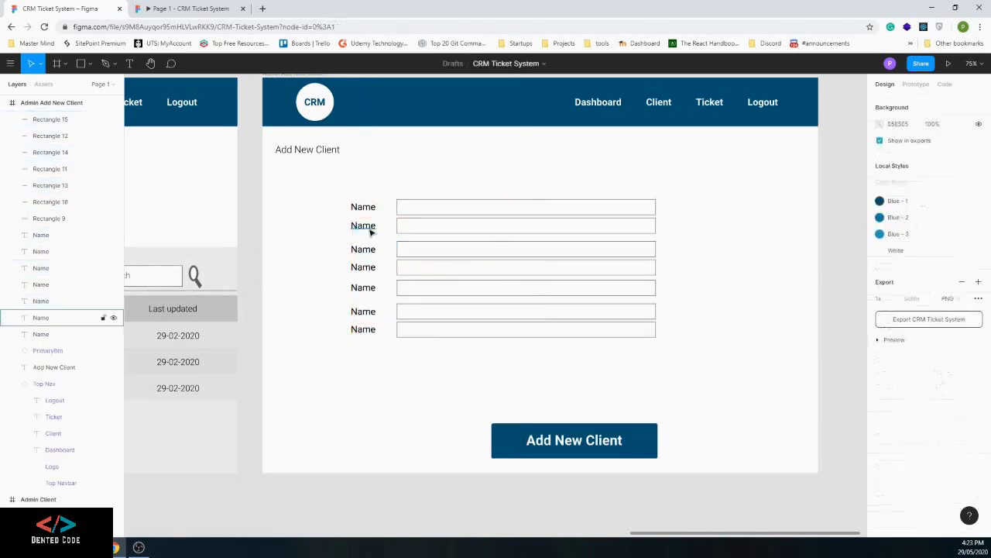
Change the labels of the five rows below Name to "Email", "Phone", "Service Type", "Started" and "Address"
{"action": "type", "text": "Email"}
{"action": "double_click", "coordinate": [363, 248]}
{"action": "type", "text": "Phone"}
{"action": "double_click", "coordinate": [364, 267]}
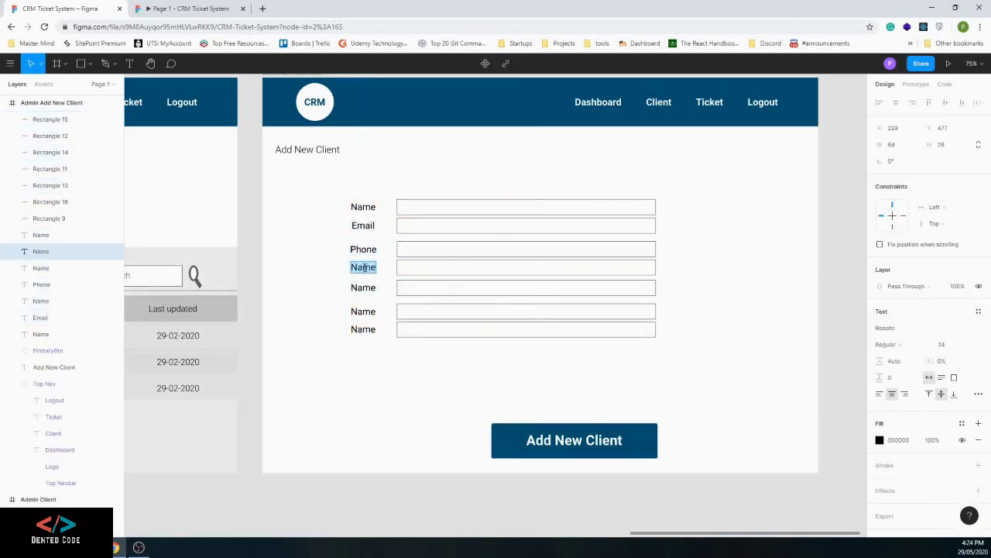
{"action": "type", "text": "Service Type"}
{"action": "double_click", "coordinate": [363, 287]}
{"action": "type", "text": "Started"}
{"action": "double_click", "coordinate": [361, 311]}
{"action": "type", "text": "Address"}
Delete the spare seventh row's Name label and input field
{"action": "left_click", "coordinate": [364, 329]}
{"action": "key", "text": "Delete"}
{"action": "left_click", "coordinate": [488, 333]}
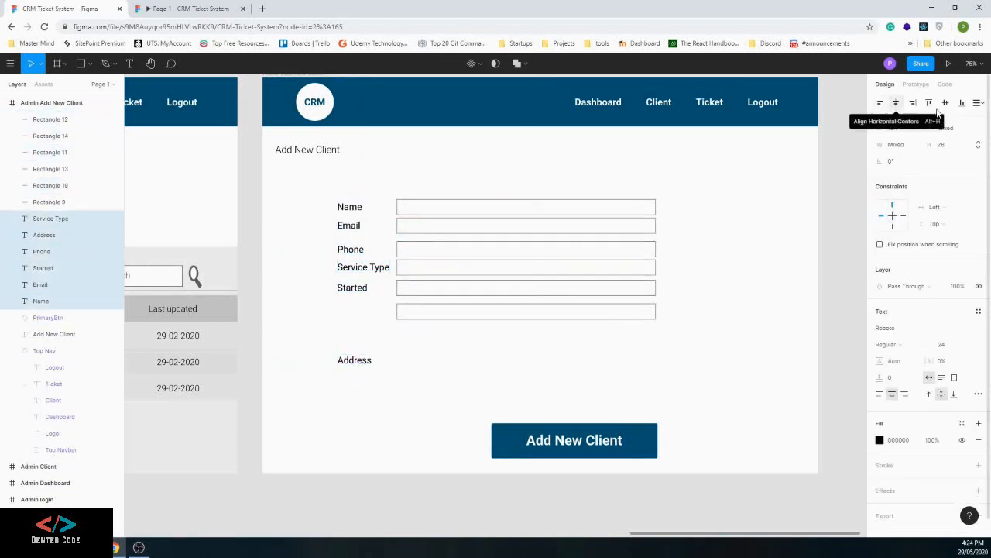
Left-align the text of the six form labels and distribute the labels and the input fields with equal vertical spacing
{"action": "left_click", "coordinate": [880, 394]}
{"action": "left_click", "coordinate": [978, 102]}
{"action": "left_click_drag", "start_coordinate": [685, 333], "coordinate": [612, 193]}
{"action": "left_click", "coordinate": [978, 102]}
Move the last input field down beside the Address label and redistribute all six fields evenly down the form
{"action": "left_click_drag", "start_coordinate": [566, 325], "coordinate": [571, 358]}
{"action": "left_click_drag", "start_coordinate": [685, 381], "coordinate": [612, 194]}
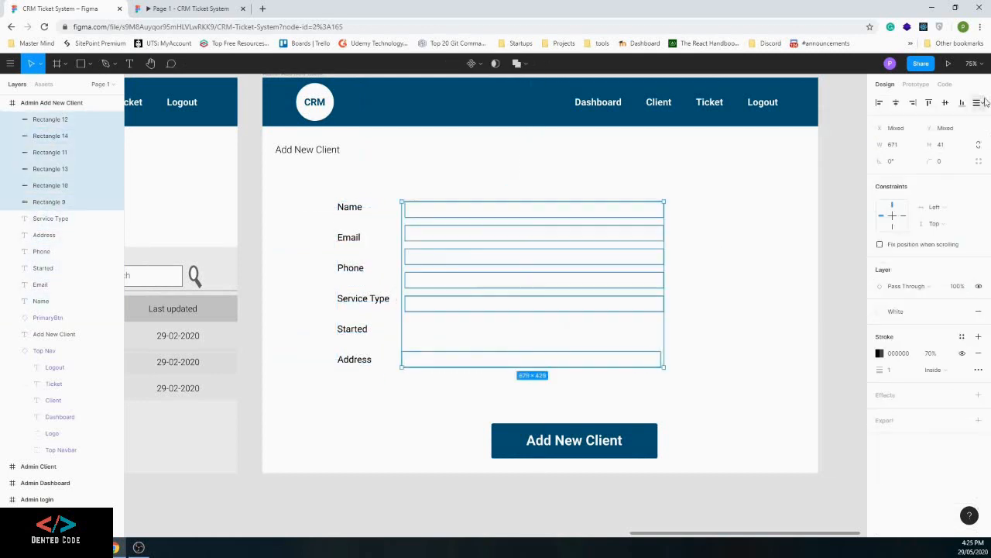
{"action": "left_click", "coordinate": [979, 102]}
Align the six input fields along their left edges and shift them slightly left toward the labels
{"action": "left_click", "coordinate": [532, 322]}
{"action": "left_click_drag", "start_coordinate": [685, 379], "coordinate": [612, 194]}
{"action": "left_click", "coordinate": [880, 103]}
{"action": "left_click_drag", "start_coordinate": [535, 268], "coordinate": [524, 267]}
Move all the form labels and input fields together to the right, toward the middle of the page
{"action": "left_click", "coordinate": [331, 170]}
{"action": "left_click_drag", "start_coordinate": [332, 171], "coordinate": [674, 378]}
{"action": "left_click_drag", "start_coordinate": [484, 233], "coordinate": [557, 233]}
Place the Add New Client button directly under the Address row and resize it to the form's width, about 823 × 75
{"action": "left_click_drag", "start_coordinate": [574, 445], "coordinate": [563, 399]}
{"action": "left_click_drag", "start_coordinate": [647, 394], "coordinate": [727, 394]}
{"action": "left_click_drag", "start_coordinate": [480, 394], "coordinate": [409, 395]}
{"action": "double_click", "coordinate": [568, 394]}
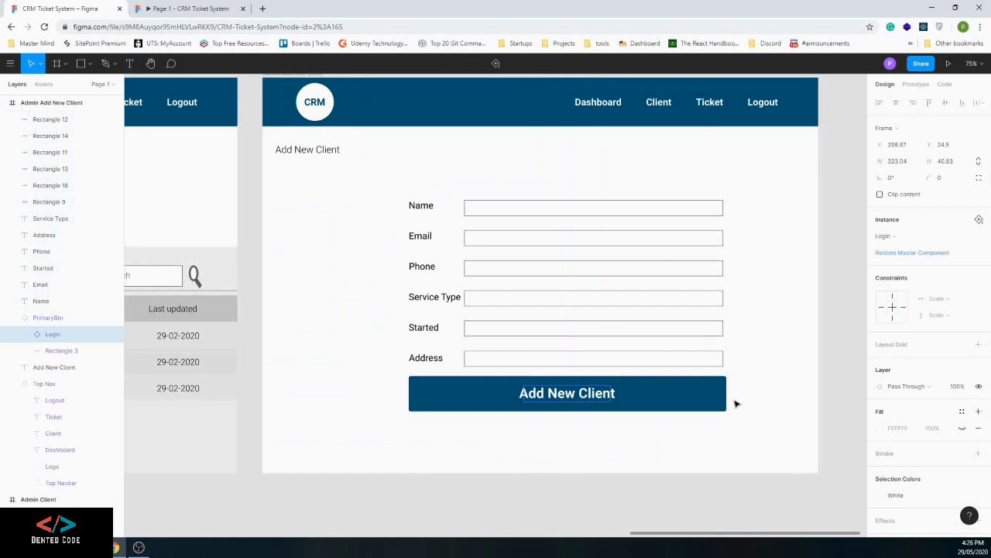
{"action": "key", "text": "Escape"}
{"action": "left_click_drag", "start_coordinate": [655, 410], "coordinate": [654, 404]}
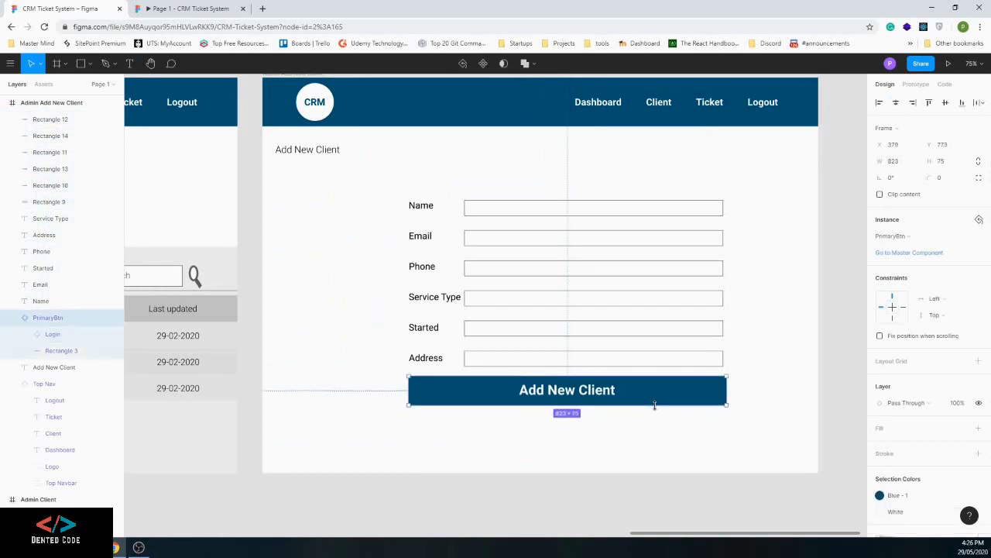
{"action": "left_click", "coordinate": [740, 398]}
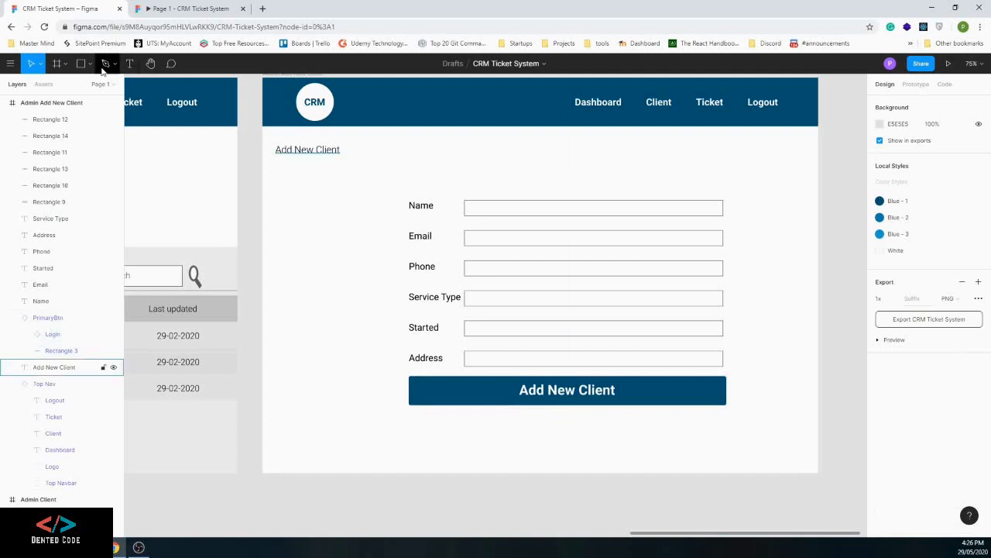
Draw a background rectangle of about 964 × 666 around the whole Add New Client form and its button
{"action": "key", "text": "r"}
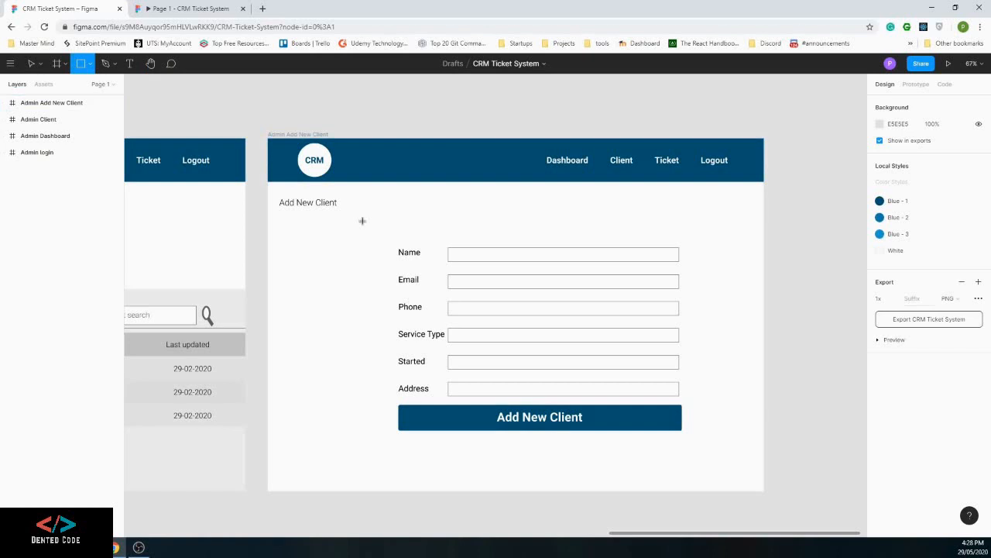
{"action": "left_click_drag", "start_coordinate": [368, 219], "coordinate": [700, 447]}
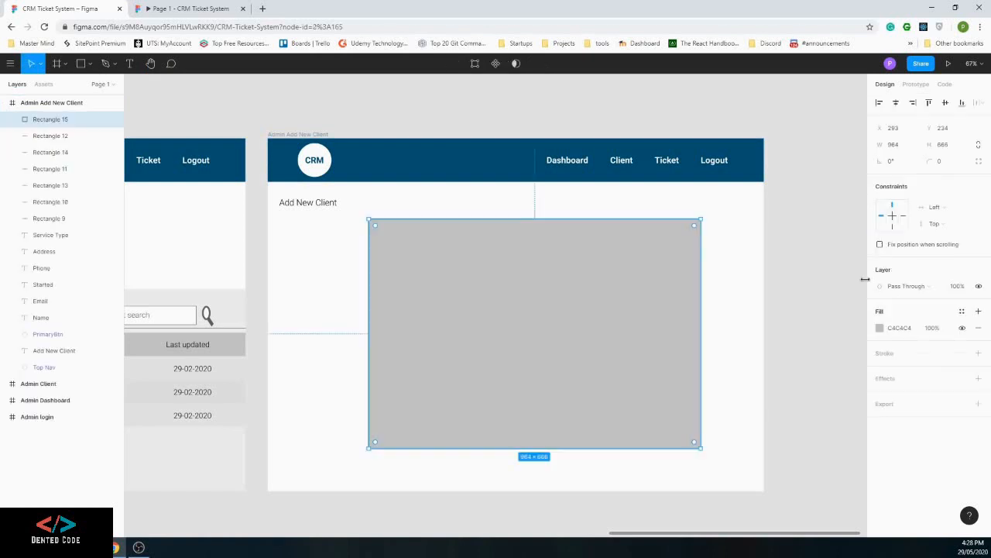
Round the form background rectangle's corners with a radius of 5 and add a drop shadow to it
{"action": "left_click", "coordinate": [941, 163]}
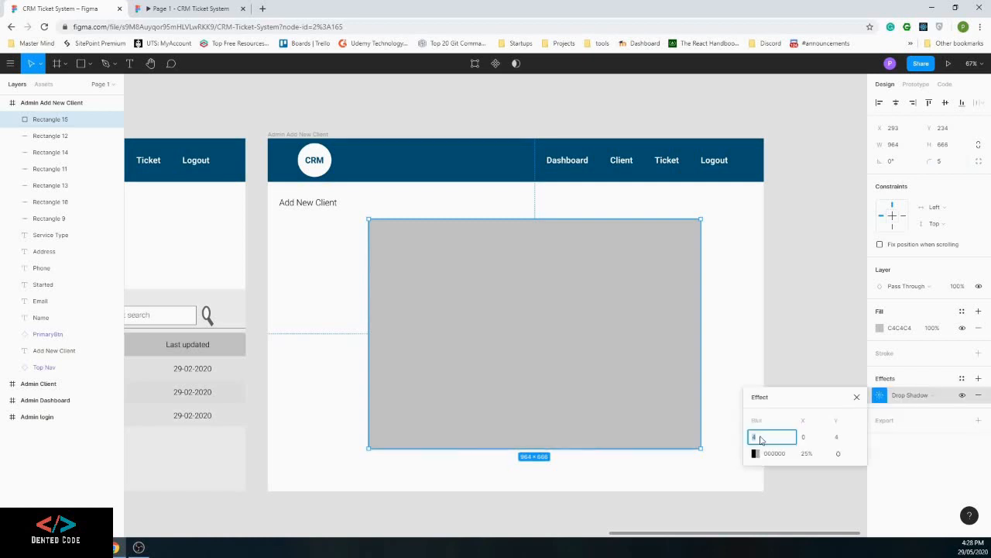
{"action": "type", "text": "2020"}
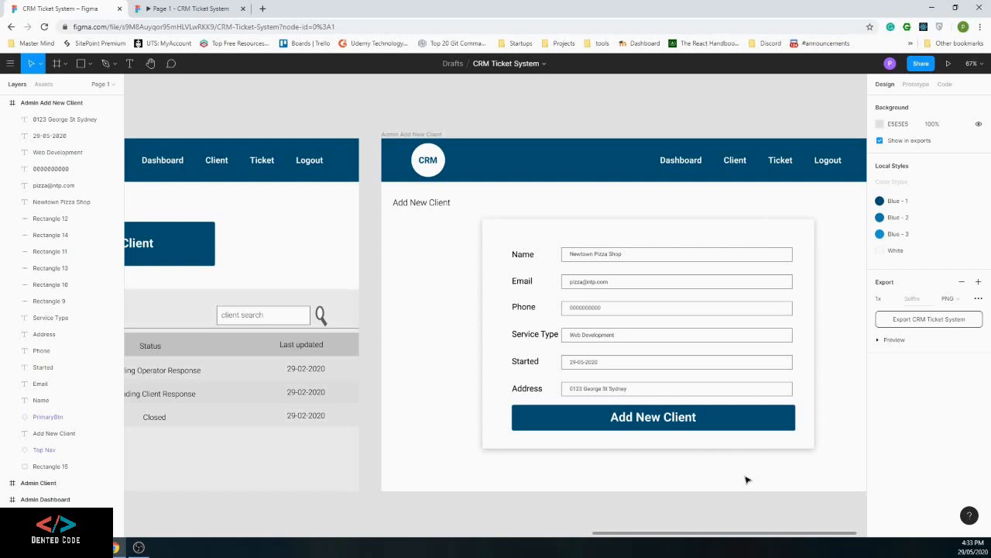
Change the Status column heading in the Admin Client page's table to Service Status
{"action": "scroll", "coordinate": [746, 479], "scroll_direction": "right", "scroll_amount": 3}
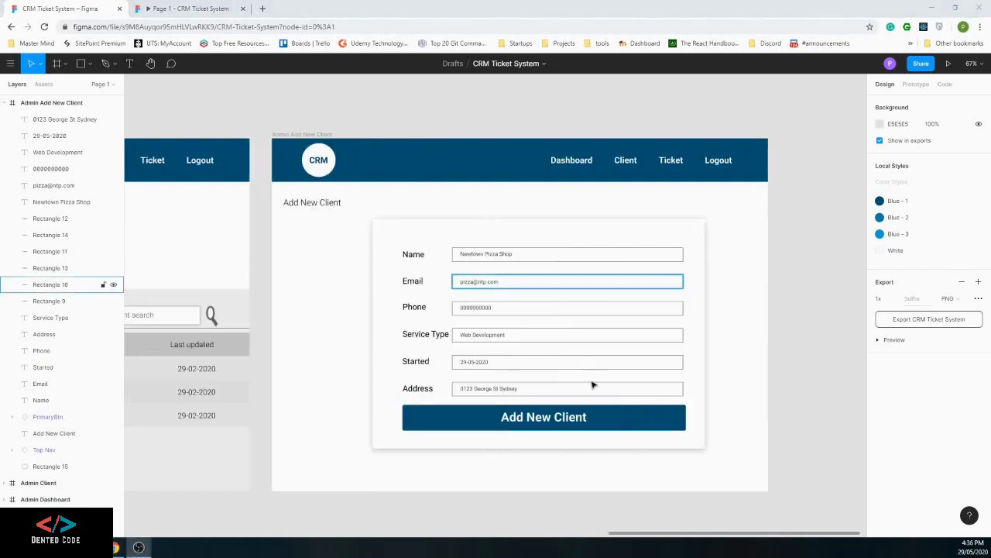
{"action": "left_click_drag", "start_coordinate": [693, 536], "coordinate": [493, 536]}
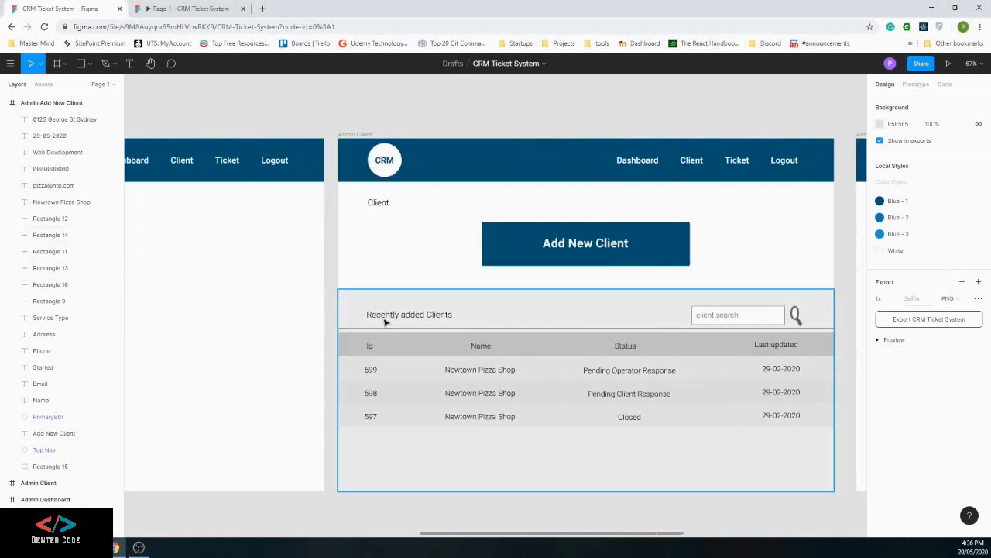
{"action": "left_click", "coordinate": [626, 347]}
{"action": "double_click", "coordinate": [620, 345]}
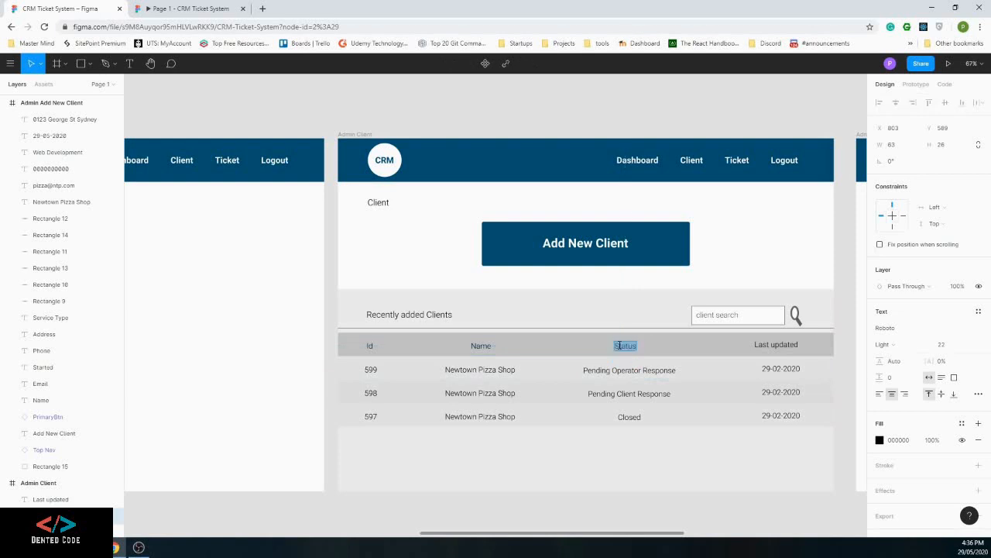
{"action": "key", "text": "Escape"}
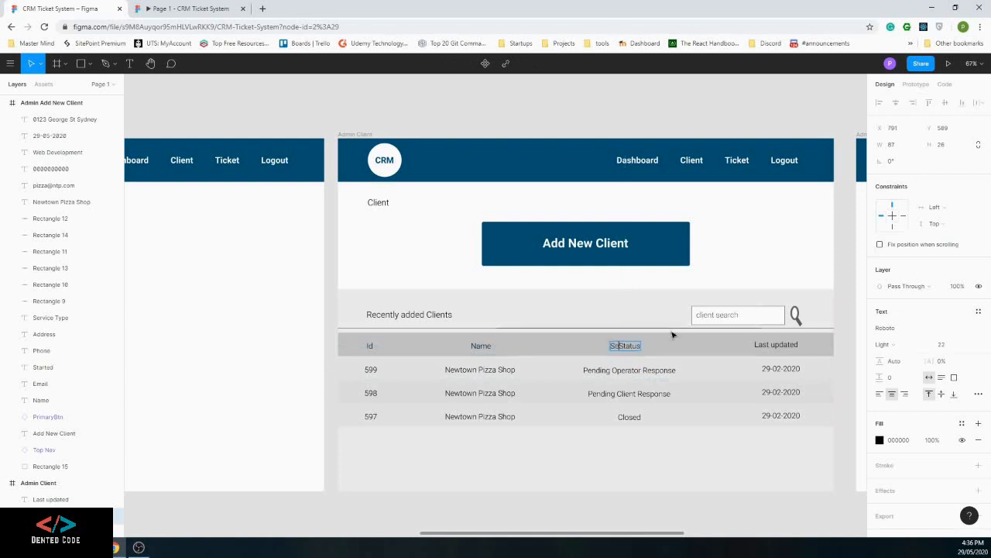
{"action": "type", "text": "Service"}
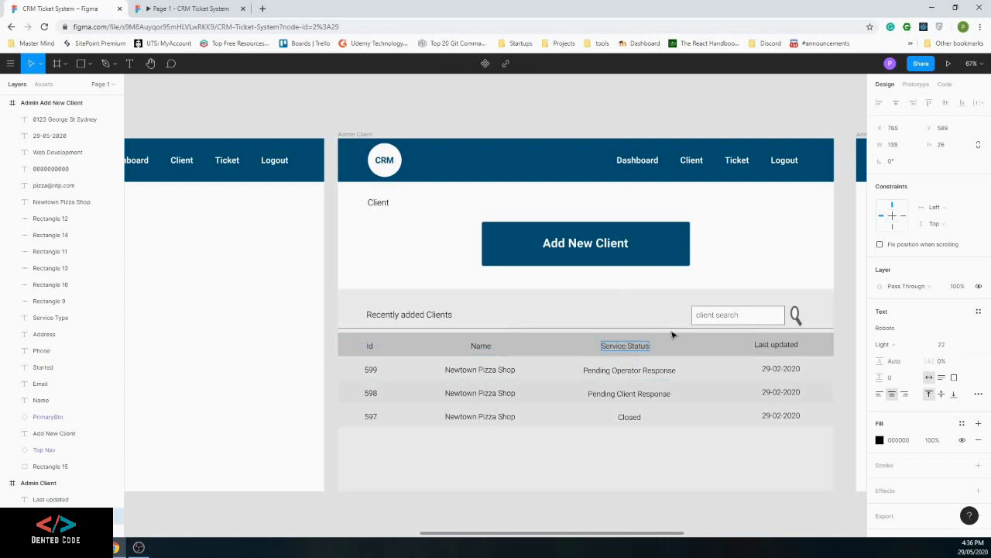
Set the service status to Active for rows 599 and 598 and to Inactive for row 597
{"action": "left_click", "coordinate": [623, 369]}
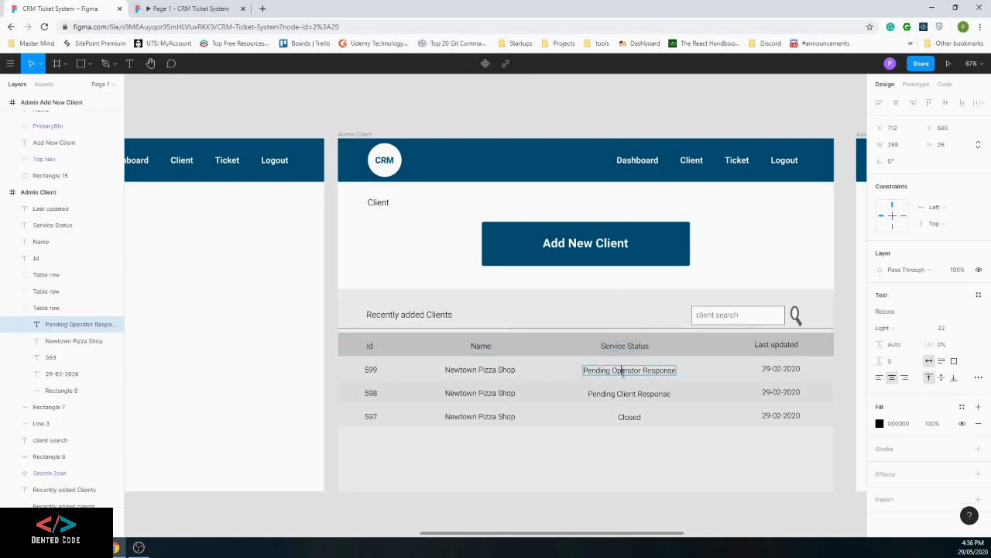
{"action": "double_click", "coordinate": [623, 371]}
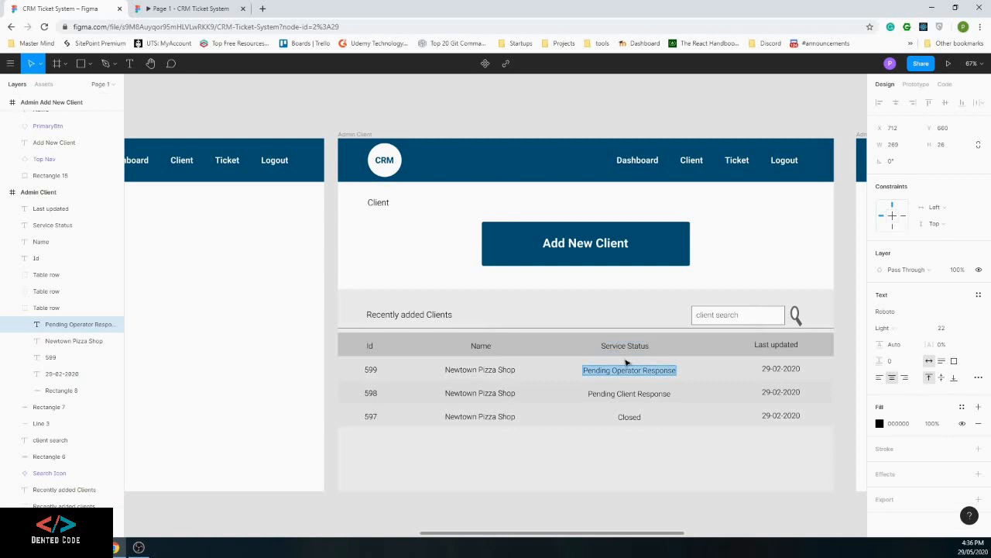
{"action": "type", "text": "Active"}
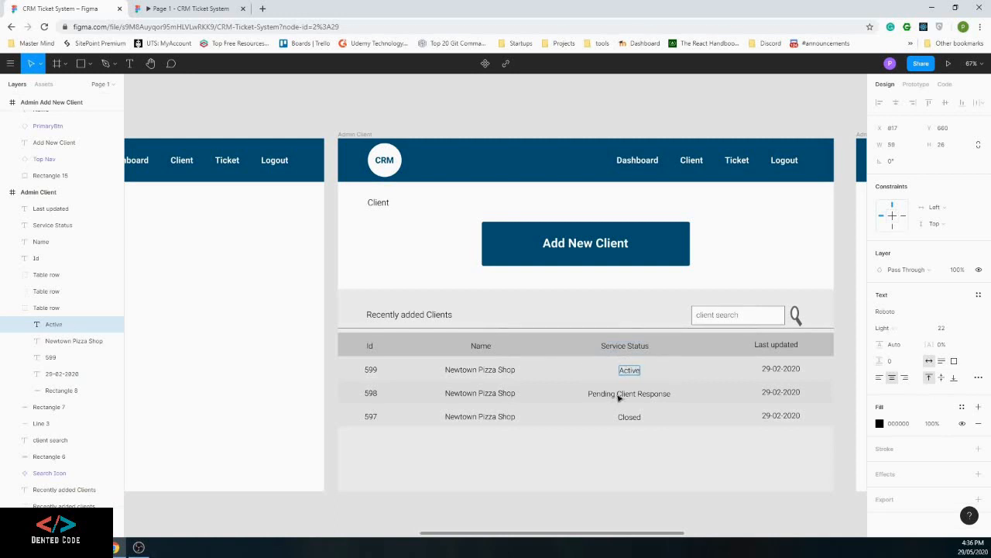
{"action": "left_click", "coordinate": [617, 394]}
{"action": "double_click", "coordinate": [618, 393]}
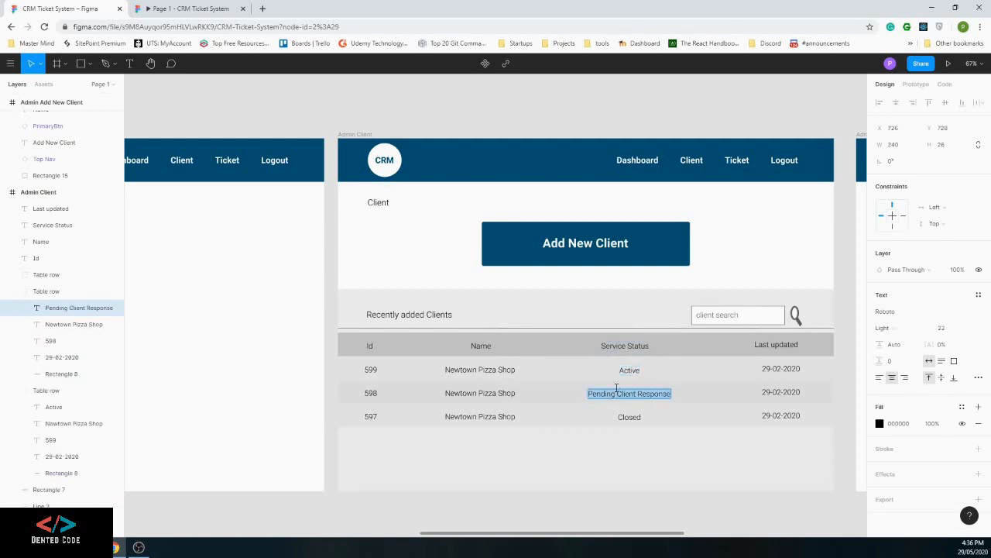
{"action": "type", "text": "Active"}
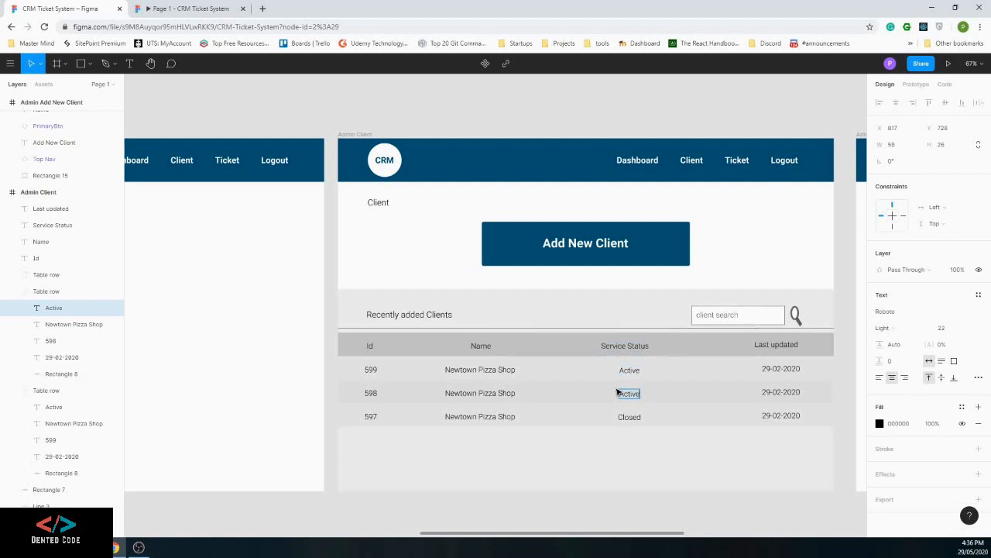
{"action": "double_click", "coordinate": [634, 415]}
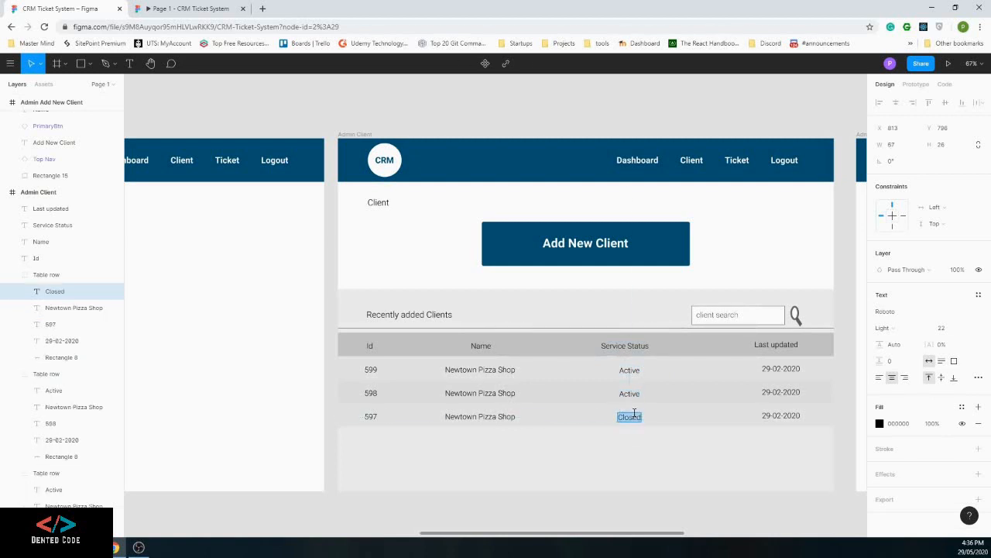
{"action": "type", "text": "Inactive"}
Change the Last updated column heading in the Recently added Clients table to Service Started
{"action": "left_click", "coordinate": [762, 344]}
{"action": "double_click", "coordinate": [762, 344]}
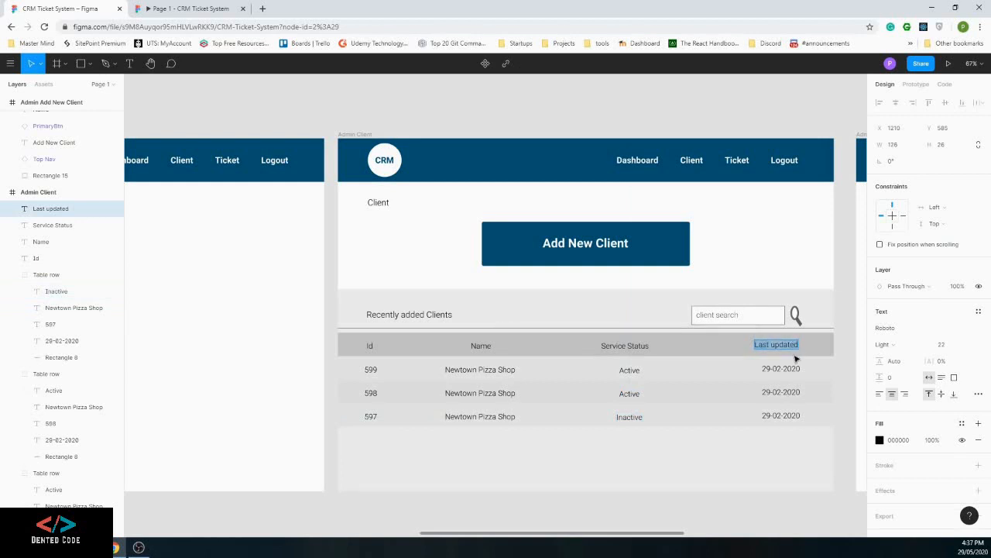
{"action": "type", "text": "Service Started"}
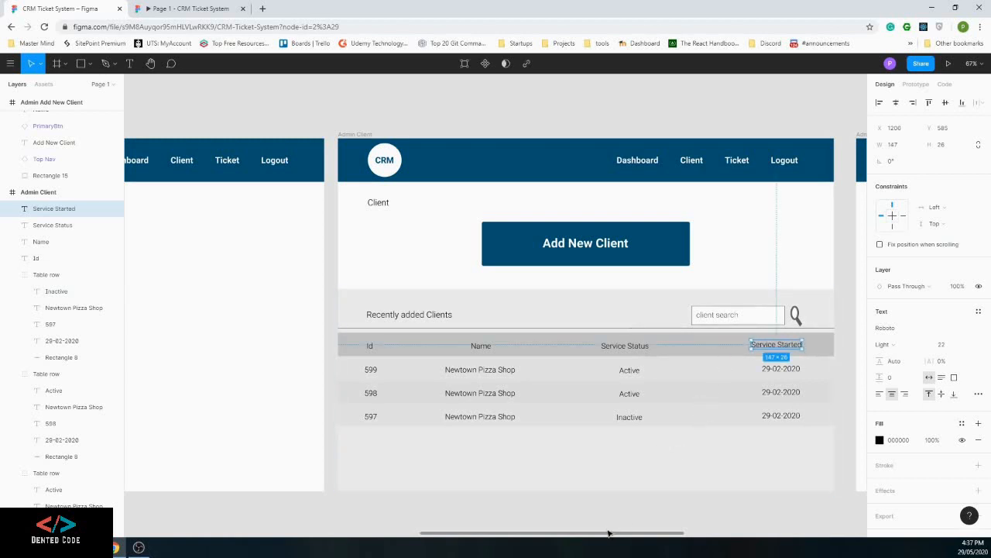
Bring the hidden Id heading into view by moving its text layer into the table component's Group 1, above the Service Started layer
{"action": "left_click_drag", "start_coordinate": [600, 537], "coordinate": [880, 539]}
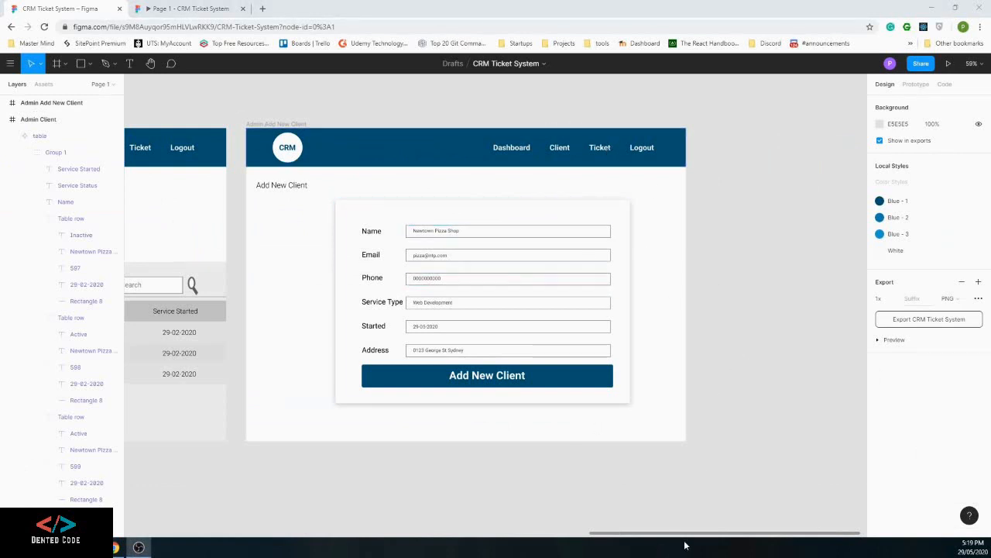
{"action": "left_click_drag", "start_coordinate": [685, 534], "coordinate": [640, 533]}
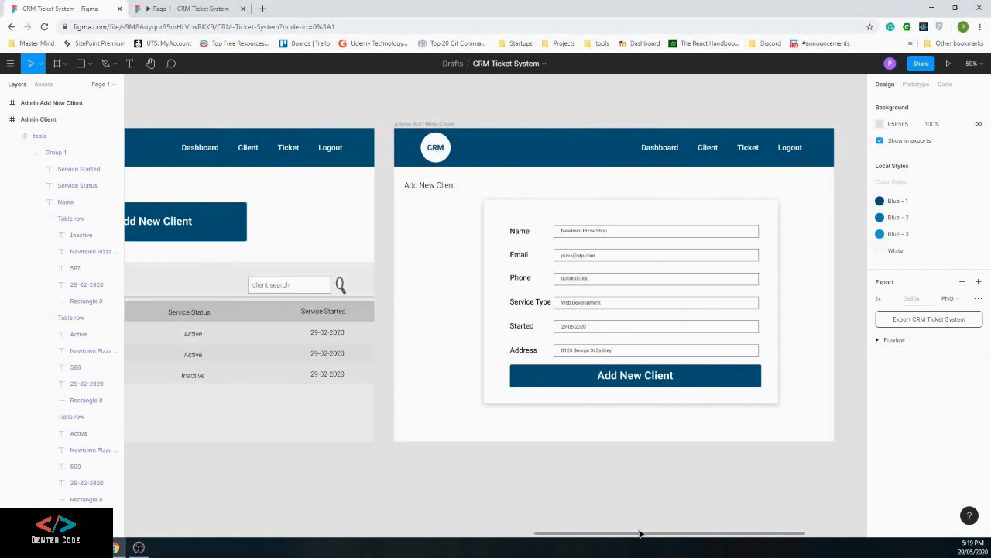
{"action": "left_click_drag", "start_coordinate": [640, 533], "coordinate": [539, 532]}
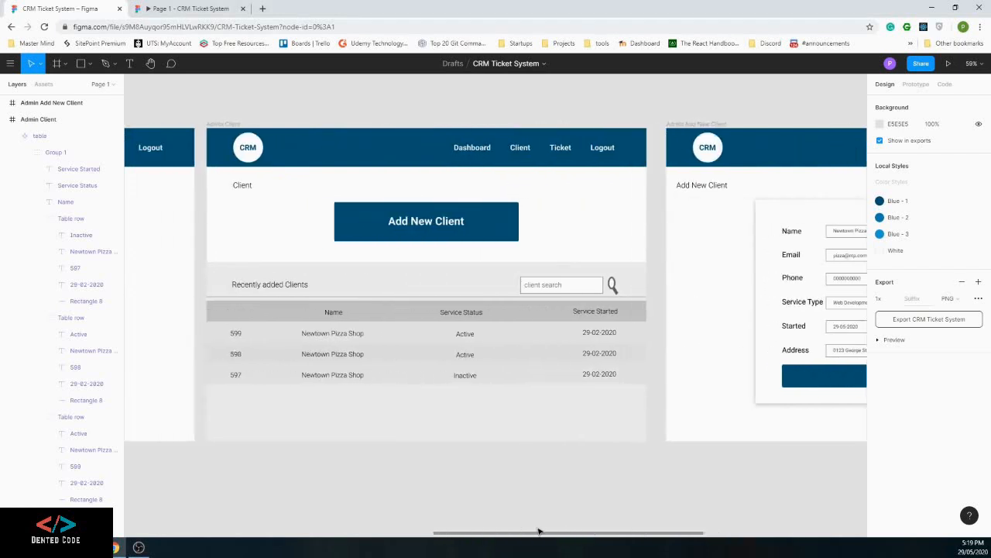
{"action": "left_click", "coordinate": [240, 314]}
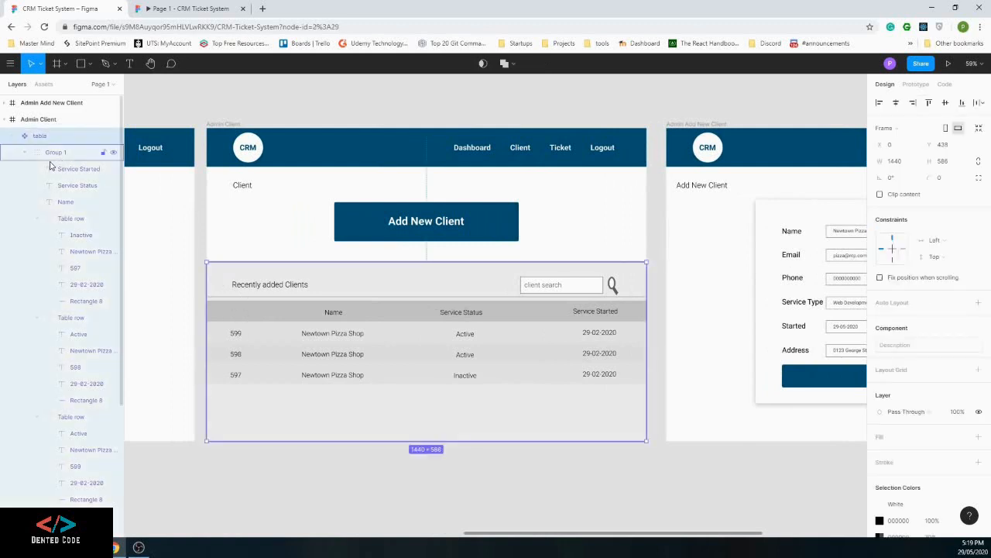
{"action": "left_click", "coordinate": [275, 317]}
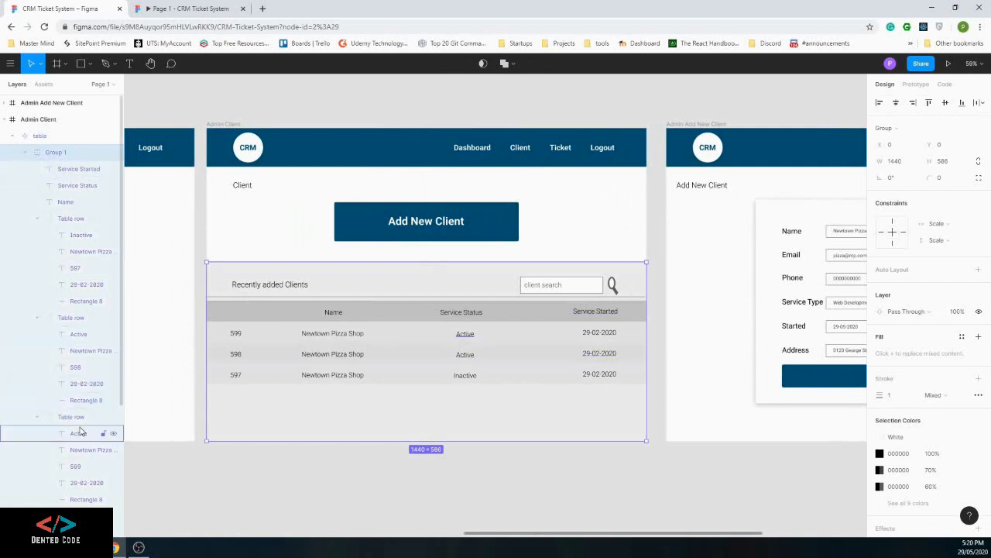
{"action": "scroll", "coordinate": [80, 433], "scroll_direction": "down", "scroll_amount": 3}
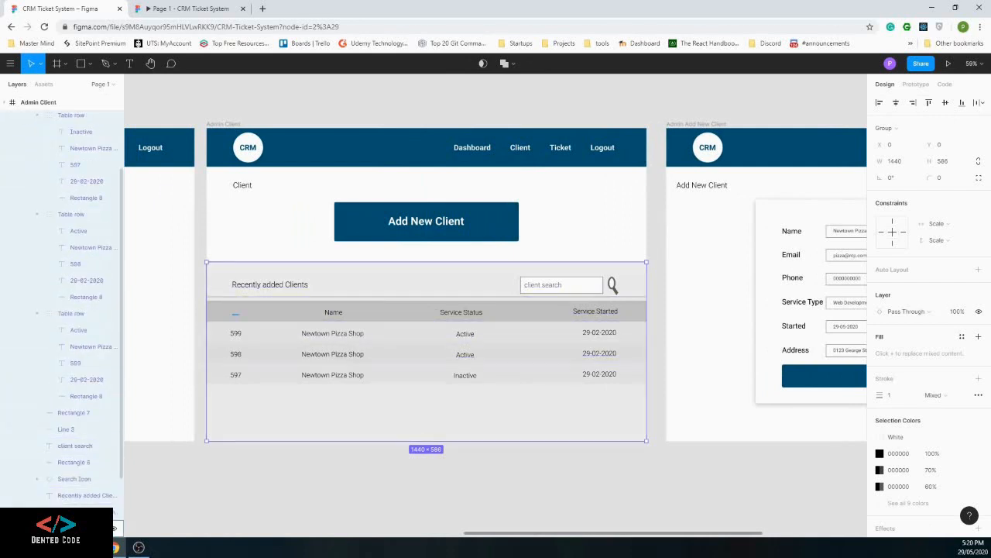
{"action": "scroll", "coordinate": [46, 465], "scroll_direction": "down", "scroll_amount": 2}
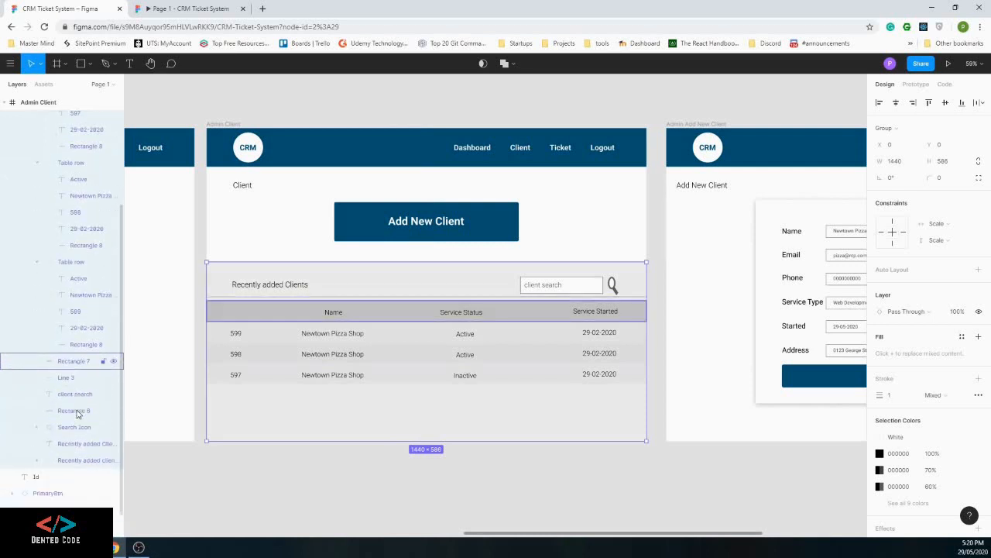
{"action": "type", "text": "Id"}
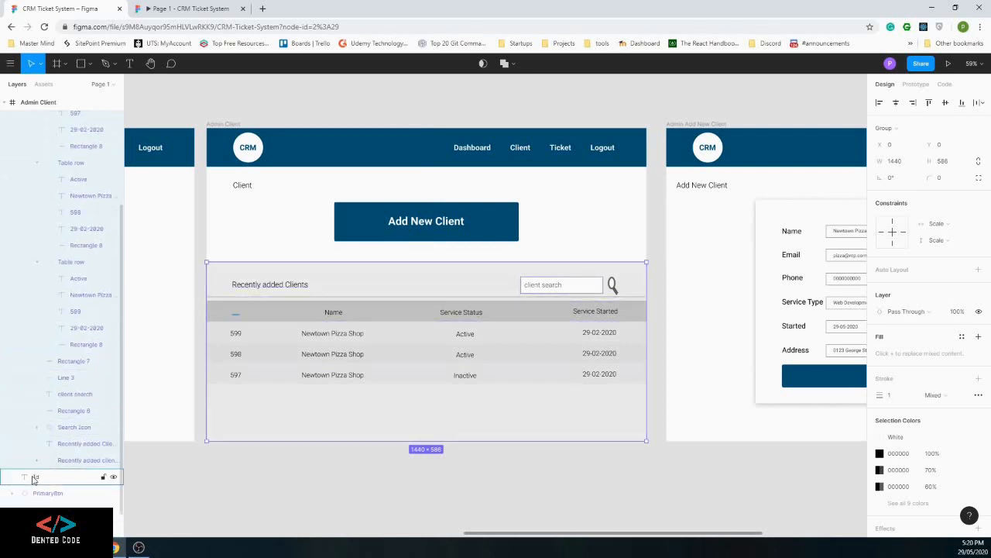
{"action": "key", "text": "Return"}
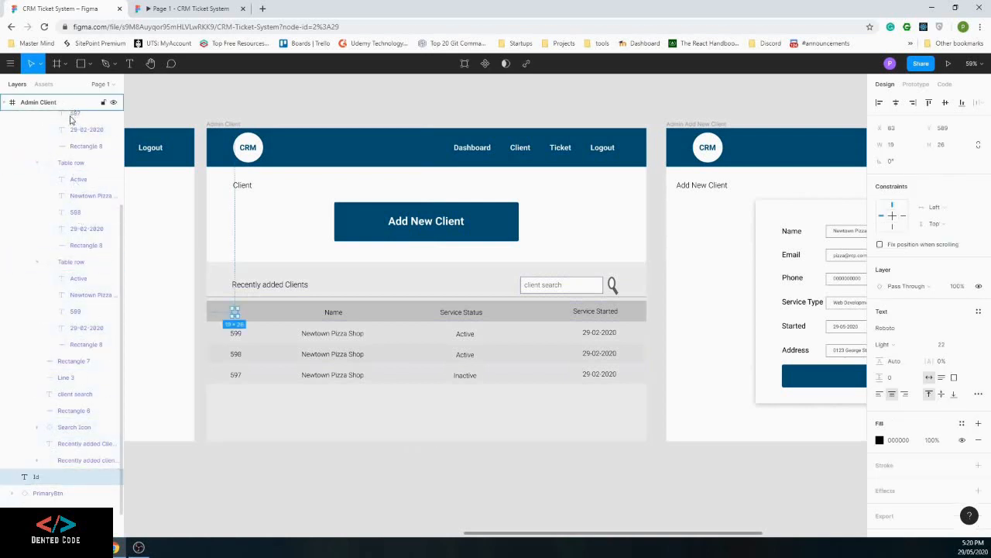
{"action": "scroll", "coordinate": [74, 114], "scroll_direction": "up", "scroll_amount": 1}
{"action": "left_click_drag", "start_coordinate": [76, 115], "coordinate": [82, 137]}
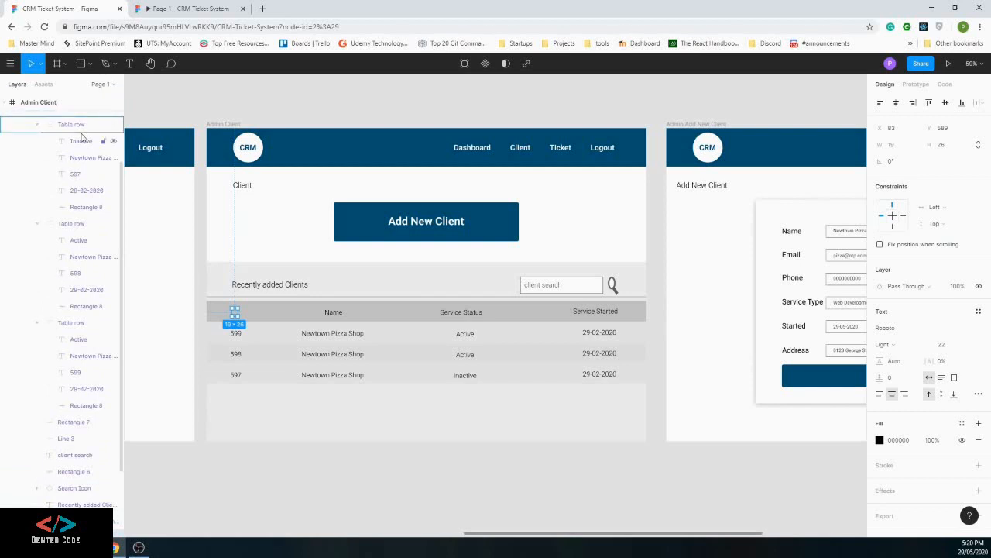
{"action": "mouse_move", "coordinate": [81, 137]}
{"action": "left_mouse_down"}
{"action": "mouse_move", "coordinate": [82, 107]}
{"action": "mouse_move", "coordinate": [87, 134]}
{"action": "left_mouse_up"}
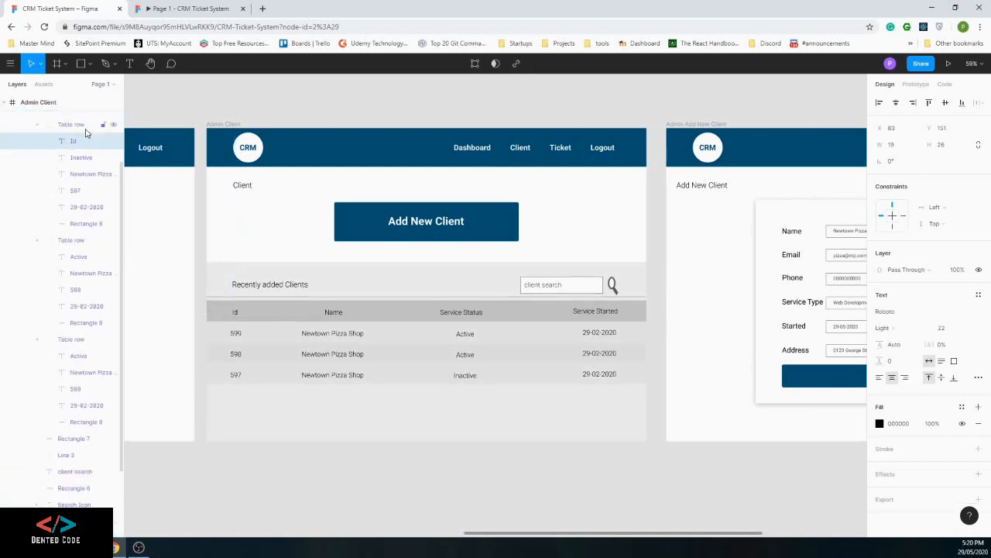
{"action": "scroll", "coordinate": [62, 284], "scroll_direction": "up", "scroll_amount": 3}
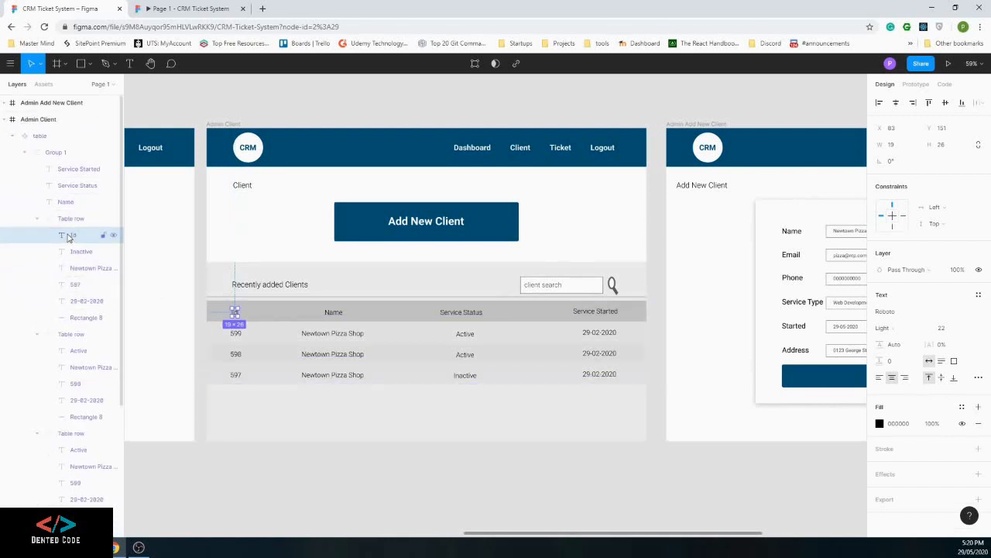
{"action": "left_click_drag", "start_coordinate": [68, 236], "coordinate": [64, 167]}
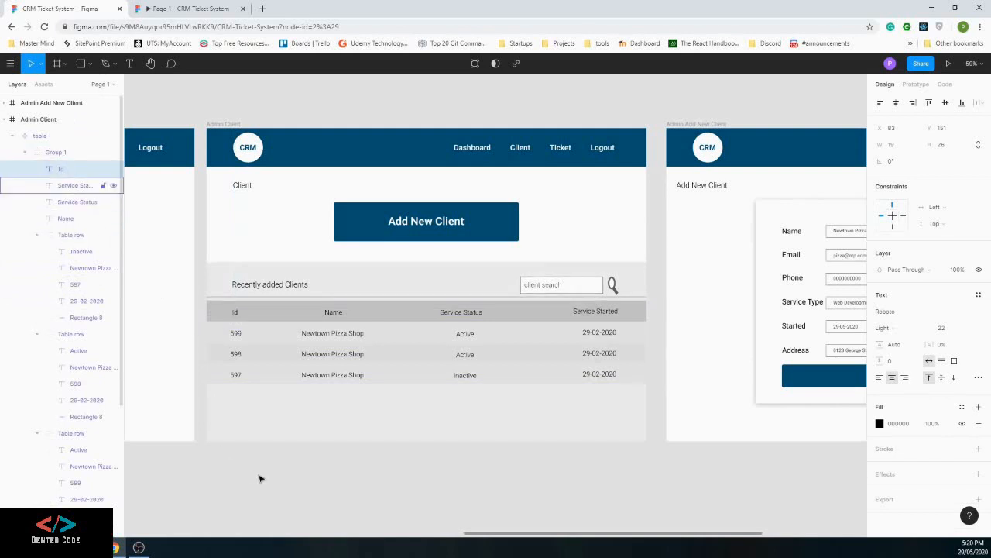
{"action": "left_click", "coordinate": [281, 467]}
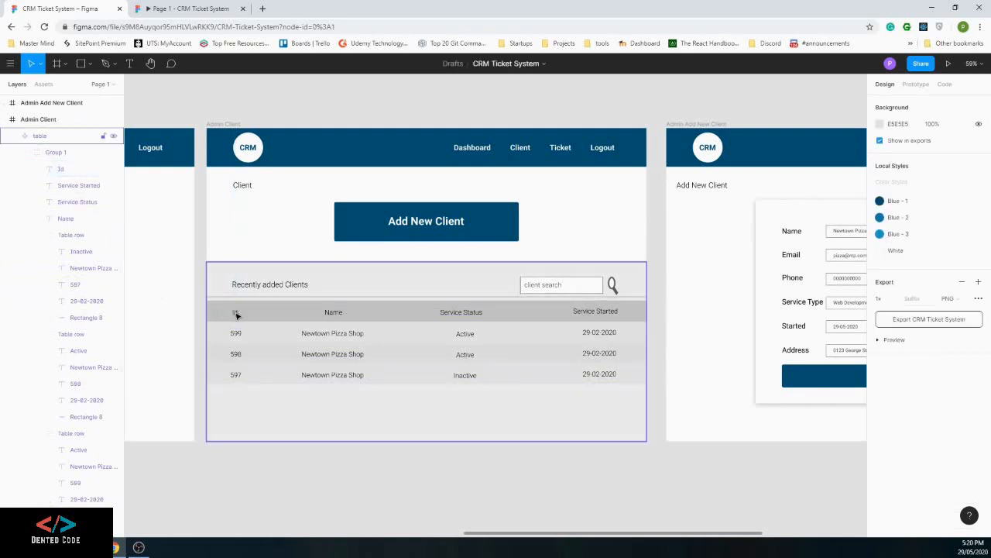
{"action": "left_click", "coordinate": [236, 314]}
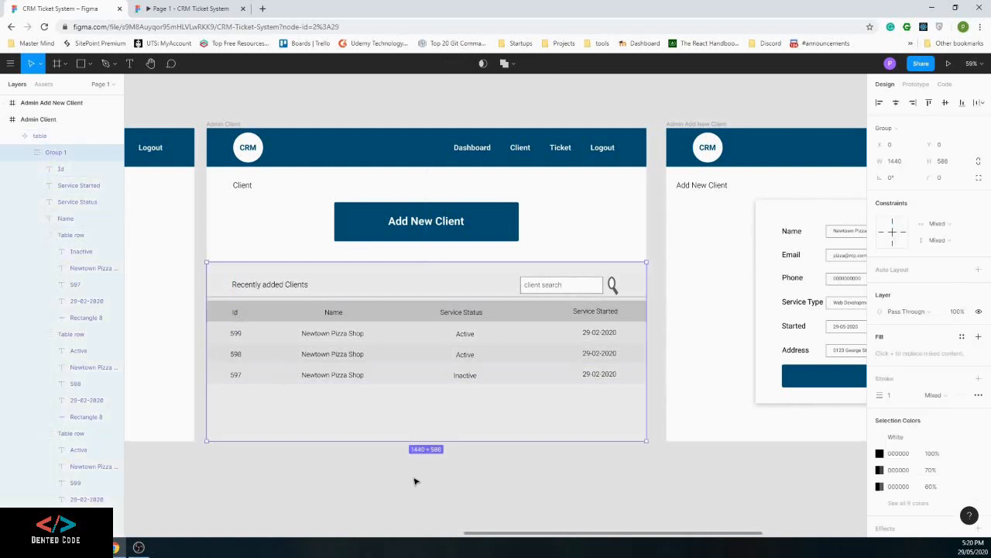
{"action": "left_click", "coordinate": [546, 502]}
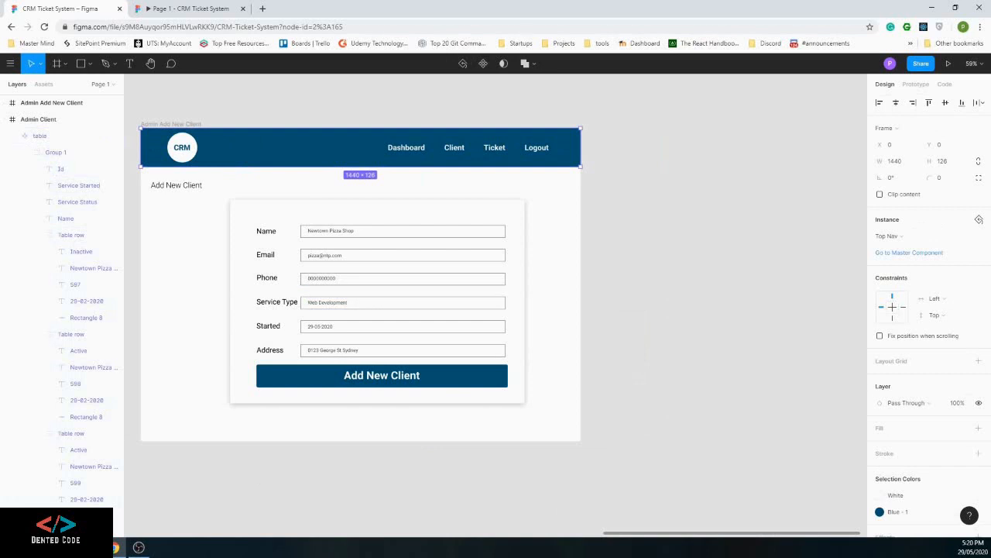
Duplicate the Admin Add New Client frame so the copy stands beside the original
{"action": "left_click", "coordinate": [6, 120]}
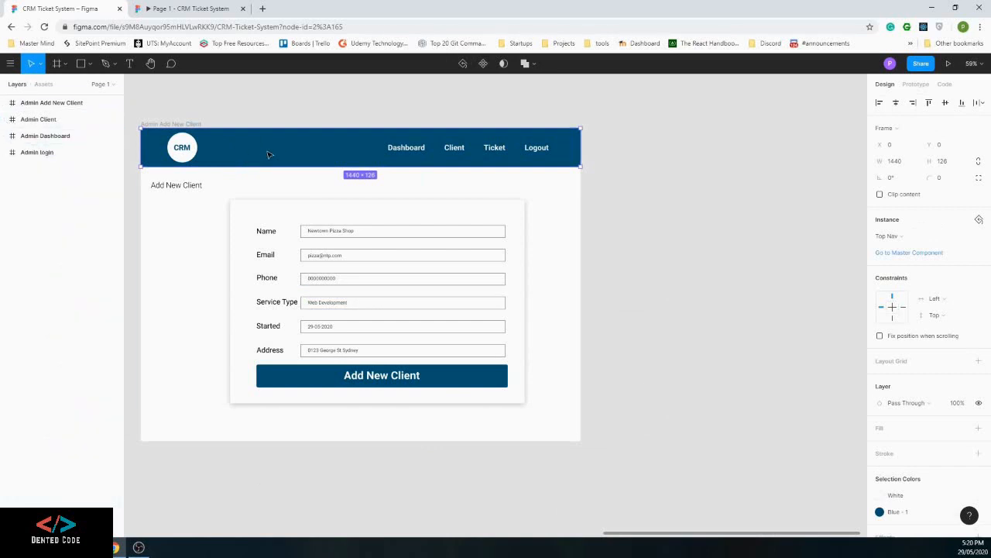
{"action": "left_click", "coordinate": [233, 147]}
{"action": "left_click", "coordinate": [67, 103]}
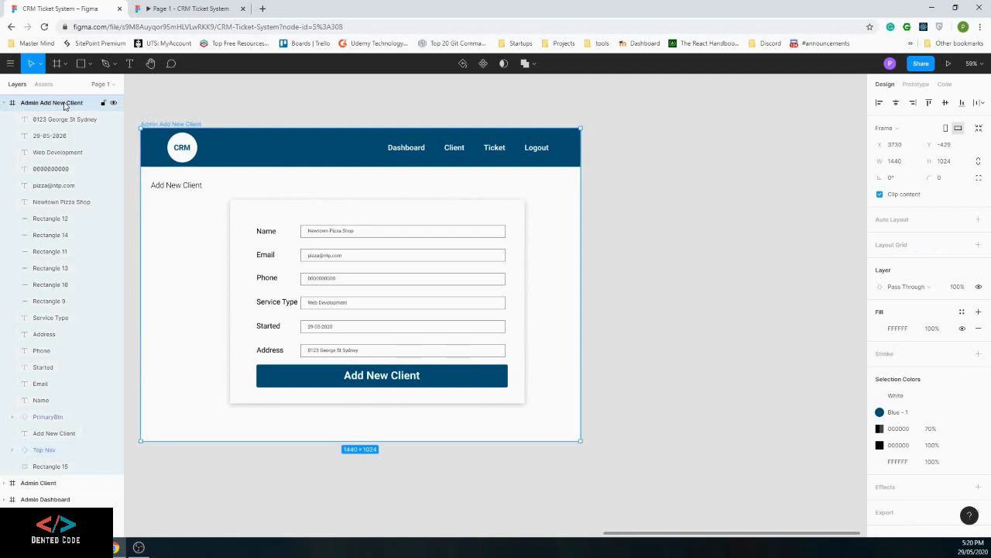
{"action": "key", "text": "ctrl+v"}
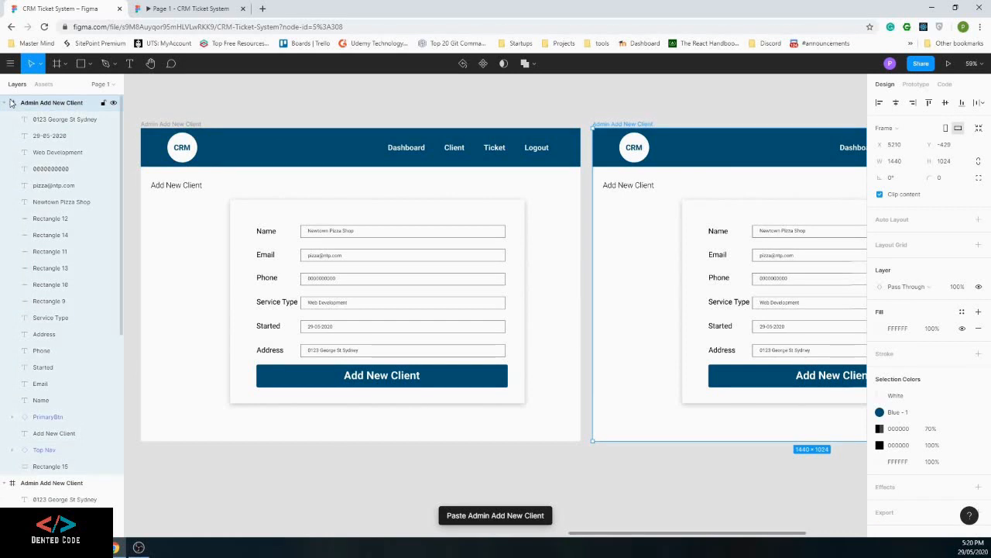
Rename the duplicated Admin Add New Client frame to Admin Ticket
{"action": "right_click", "coordinate": [46, 102]}
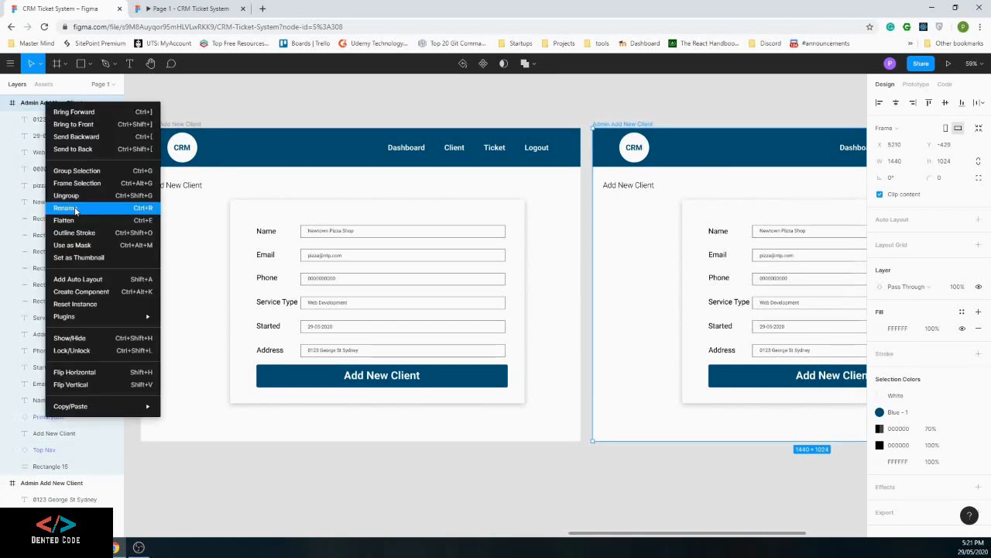
{"action": "left_click", "coordinate": [65, 208]}
{"action": "key", "text": "ctrl+Left"}
{"action": "key", "text": "ctrl+Left"}
{"action": "key", "text": "ctrl+Left"}
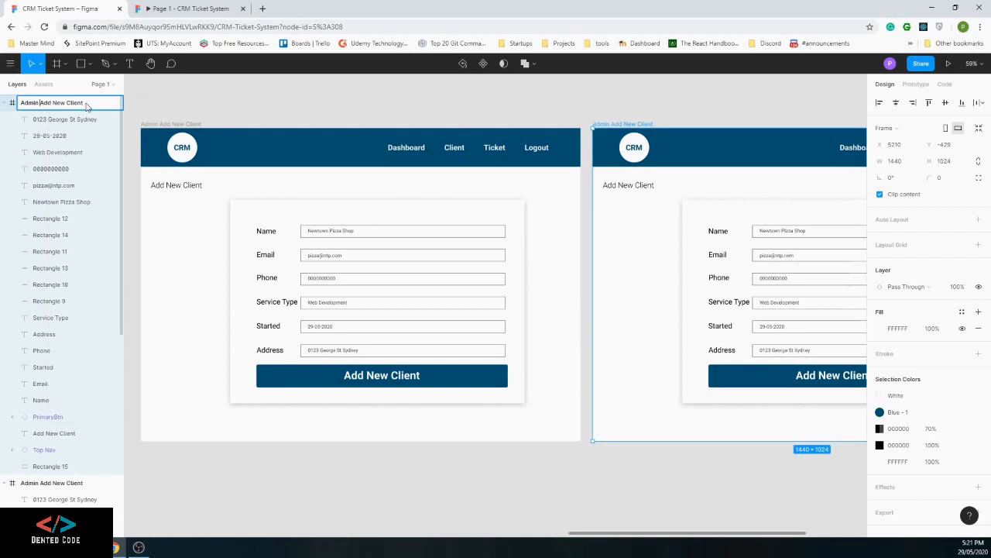
{"action": "key", "text": "shift+End"}
{"action": "type", "text": "Ticket"}
{"action": "key", "text": "Return"}
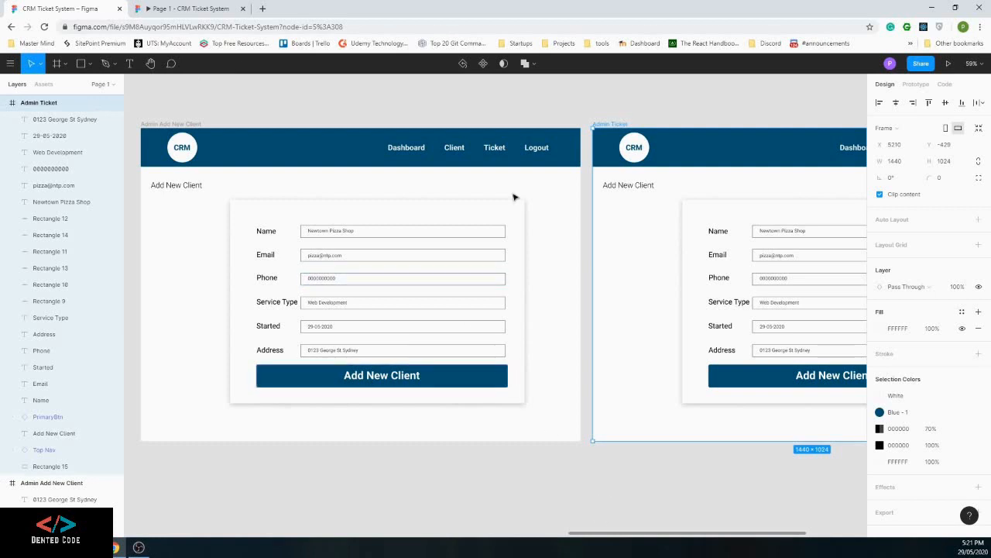
Delete the entire client form from the Admin Ticket frame, including its card, labels, fields and Add New Client button
{"action": "left_click", "coordinate": [150, 63]}
{"action": "left_click_drag", "start_coordinate": [469, 255], "coordinate": [353, 242]}
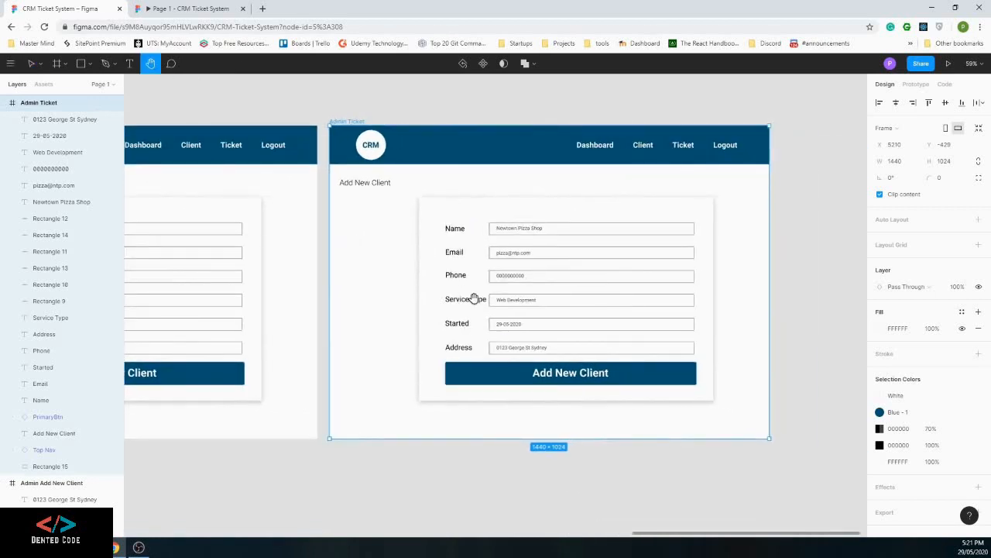
{"action": "left_click", "coordinate": [31, 64]}
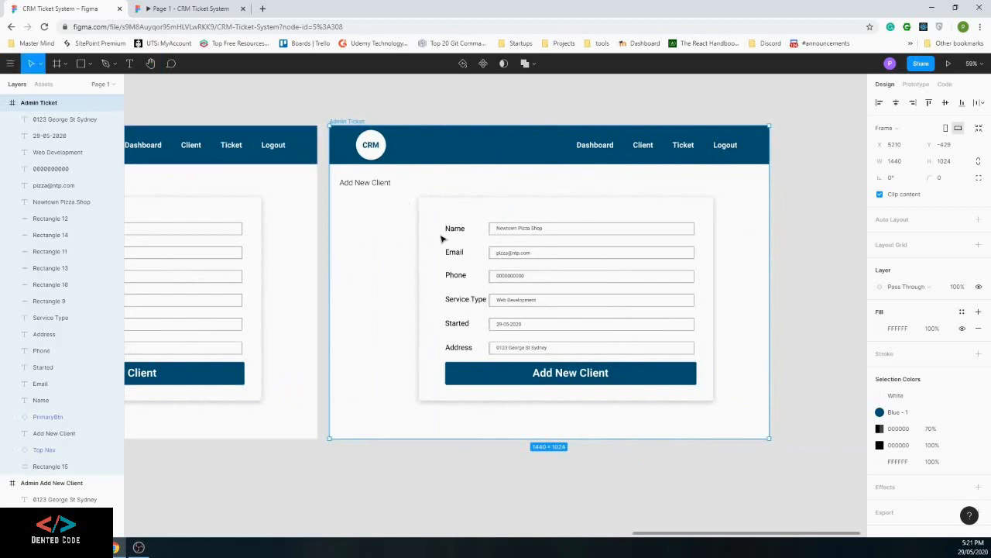
{"action": "left_click_drag", "start_coordinate": [441, 238], "coordinate": [726, 409]}
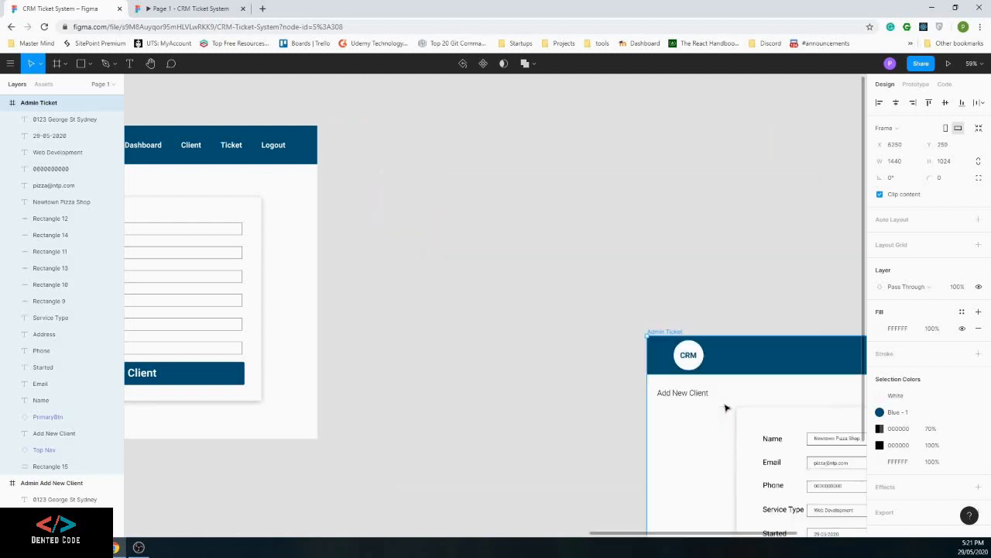
{"action": "key", "text": "ctrl+z"}
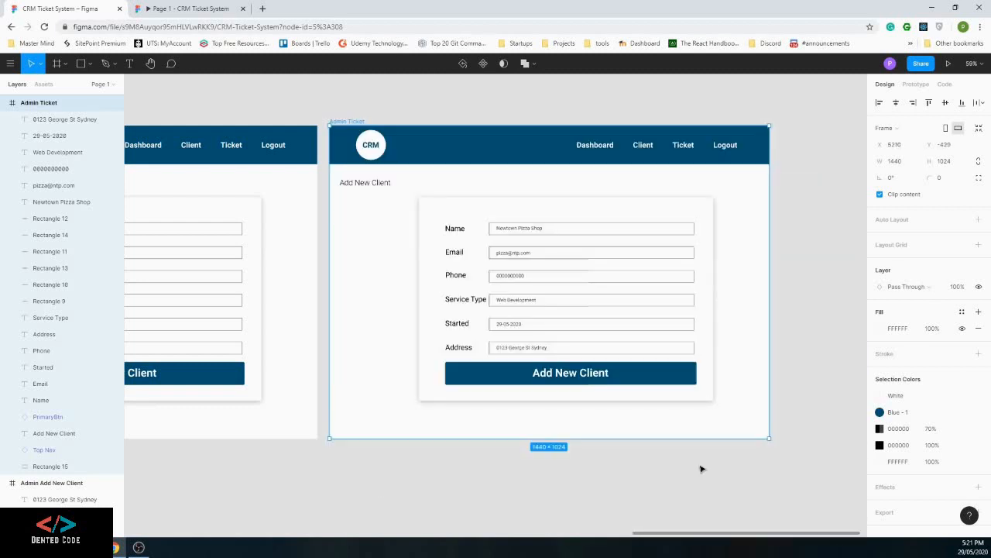
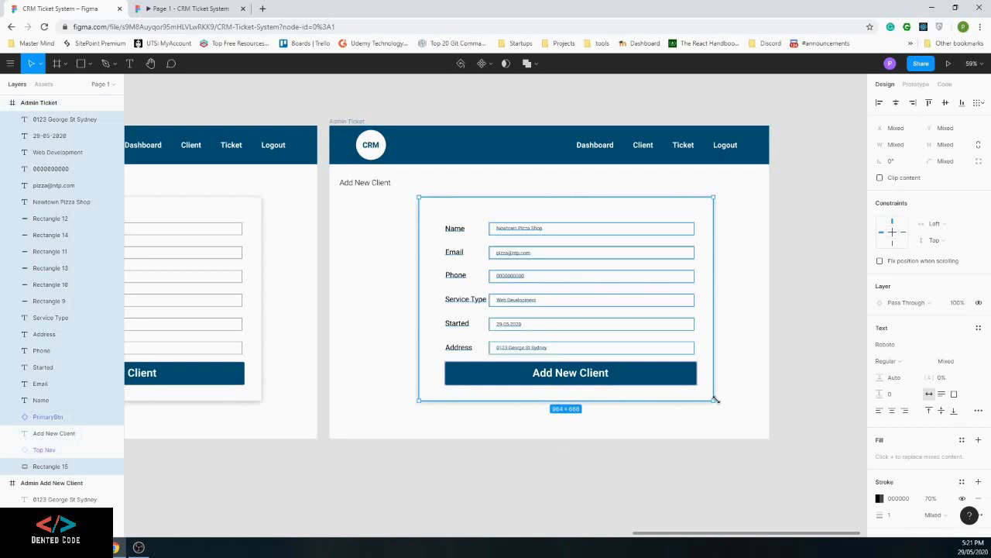
{"action": "key", "text": "Delete"}
Change the Admin Ticket page's heading text to Tickets
{"action": "left_click", "coordinate": [367, 184]}
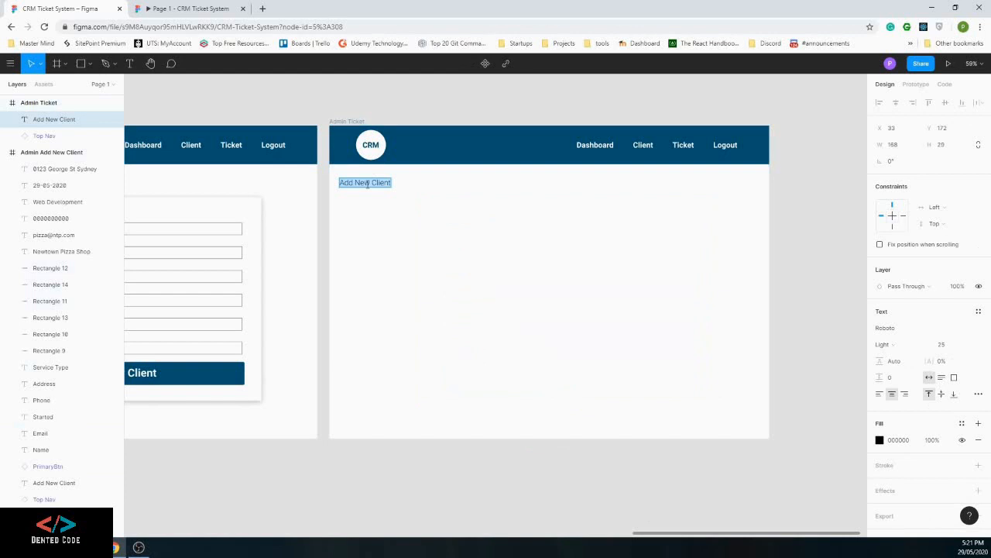
{"action": "type", "text": "Ticket"}
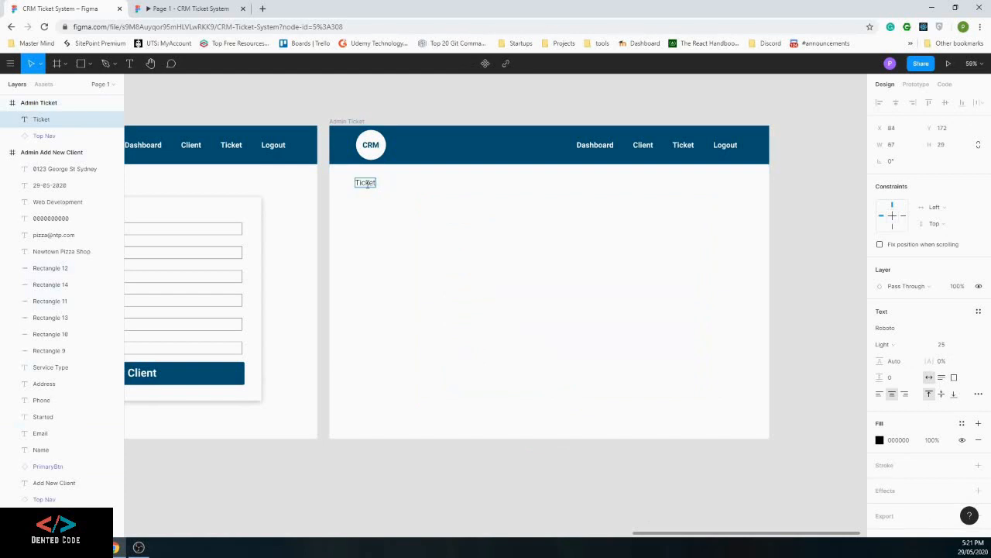
{"action": "type", "text": "s"}
{"action": "left_click", "coordinate": [666, 492]}
Copy Group 1 from the Admin Client page's table and place it across the Admin Ticket page below the Tickets heading, at X 5210, Y -210
{"action": "left_click_drag", "start_coordinate": [708, 534], "coordinate": [659, 540]}
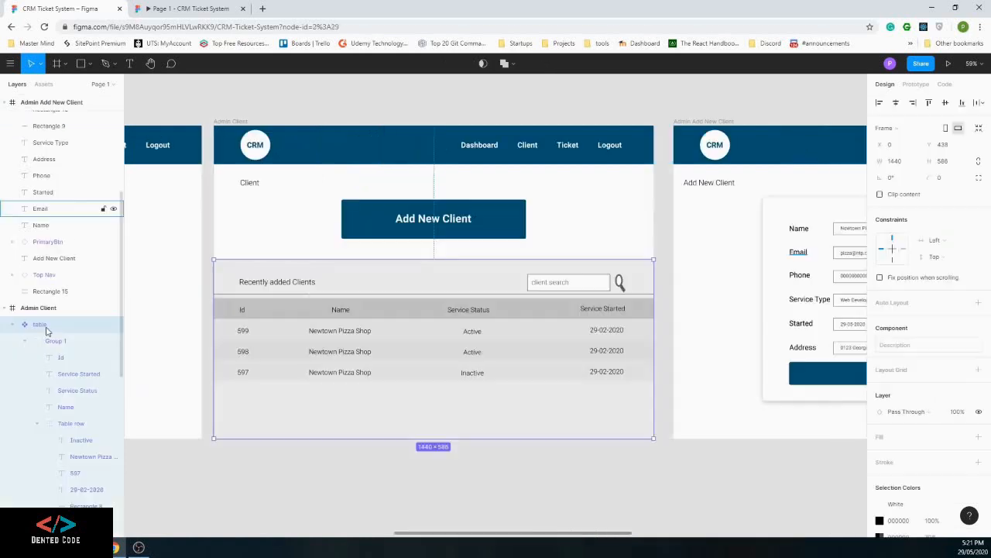
{"action": "scroll", "coordinate": [39, 333], "scroll_direction": "down", "scroll_amount": 3}
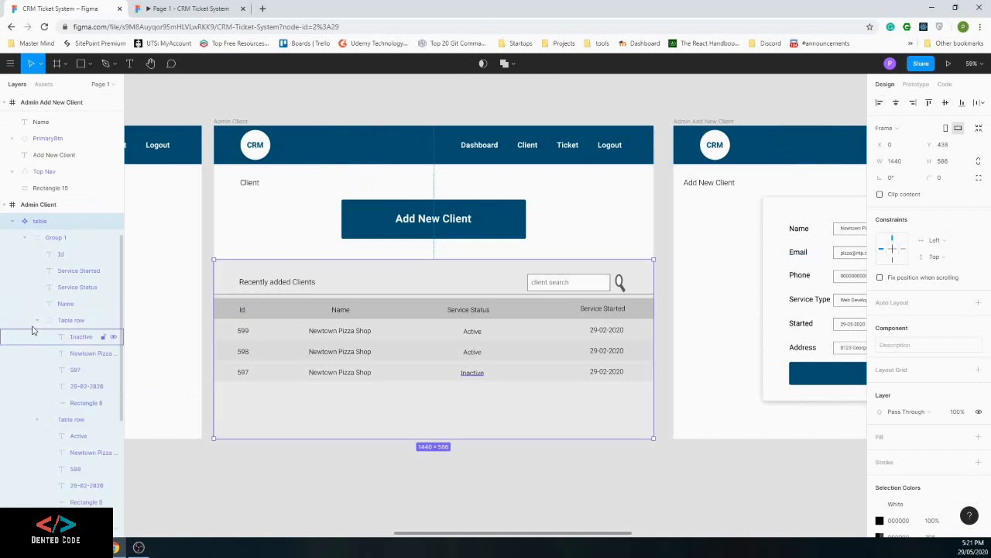
{"action": "left_click", "coordinate": [25, 237]}
{"action": "left_click", "coordinate": [49, 446]}
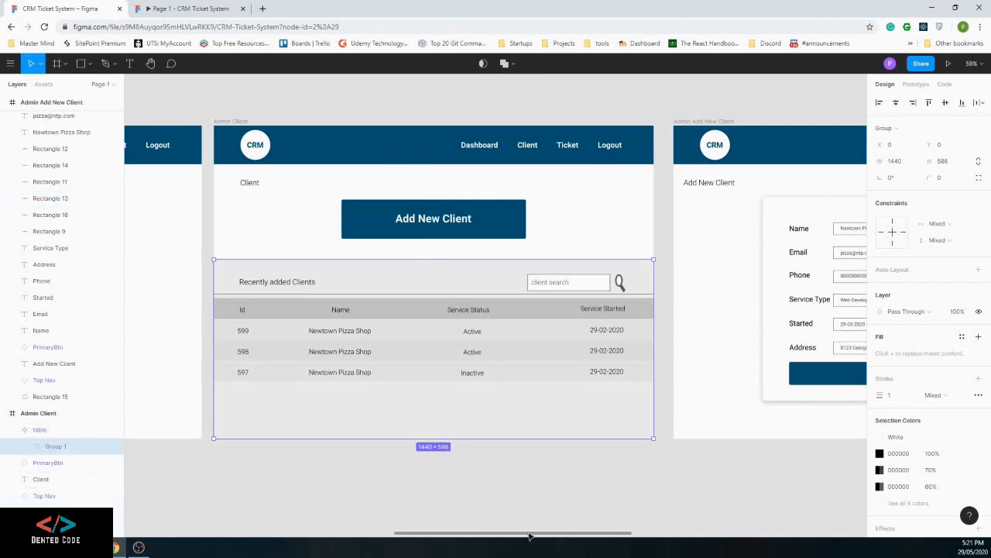
{"action": "left_click_drag", "start_coordinate": [529, 536], "coordinate": [717, 546]}
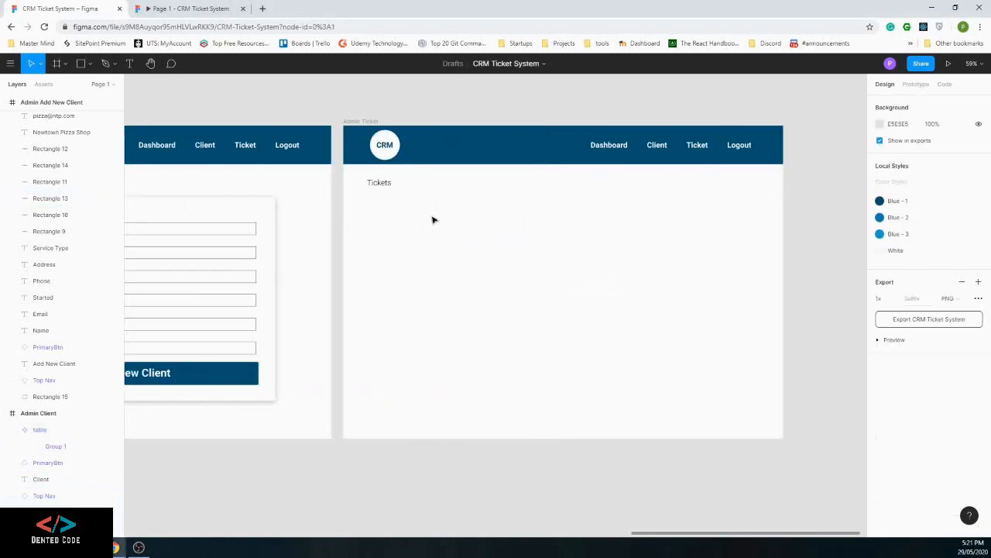
{"action": "key", "text": "ctrl+v"}
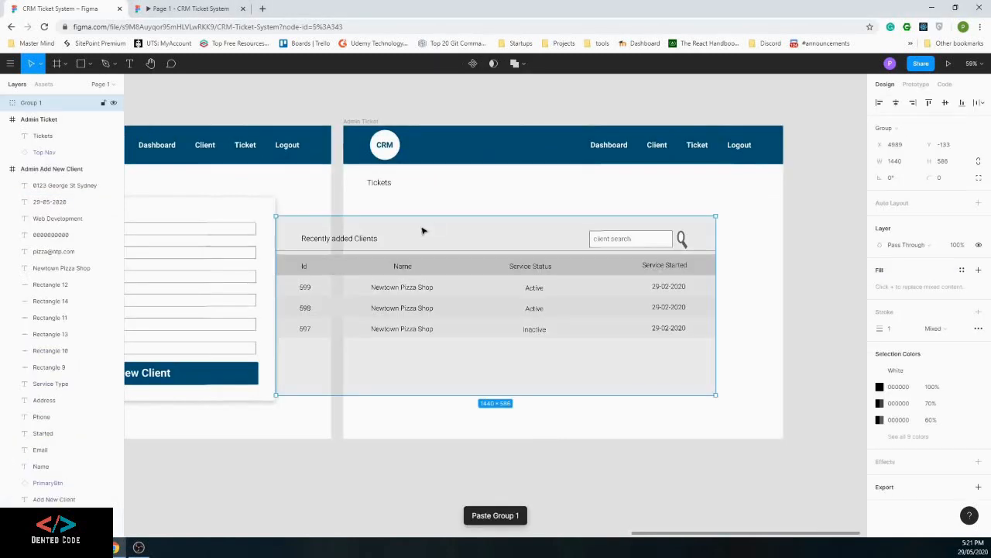
{"action": "left_click_drag", "start_coordinate": [422, 230], "coordinate": [483, 206]}
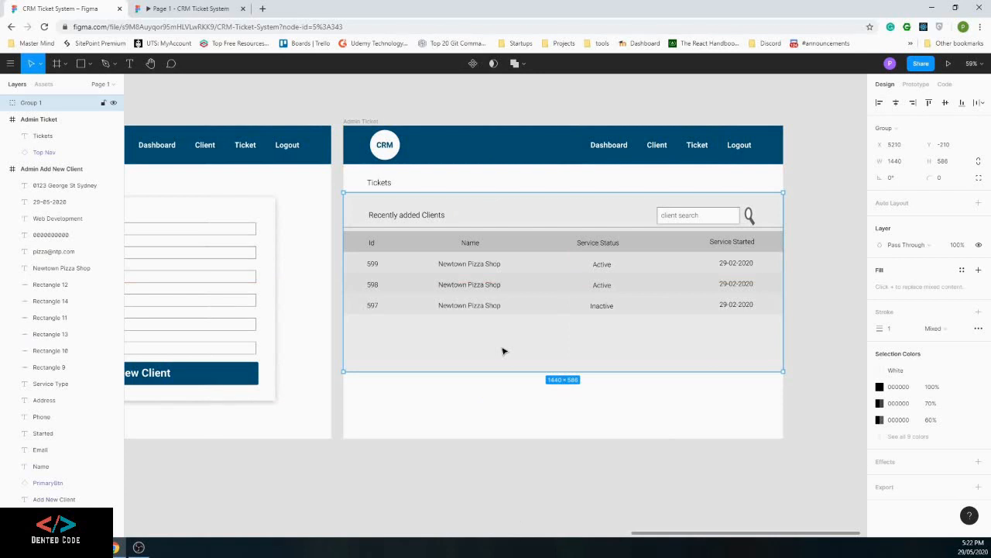
Select the 597 table row group in the table copied onto the Admin Ticket page
{"action": "double_click", "coordinate": [443, 309]}
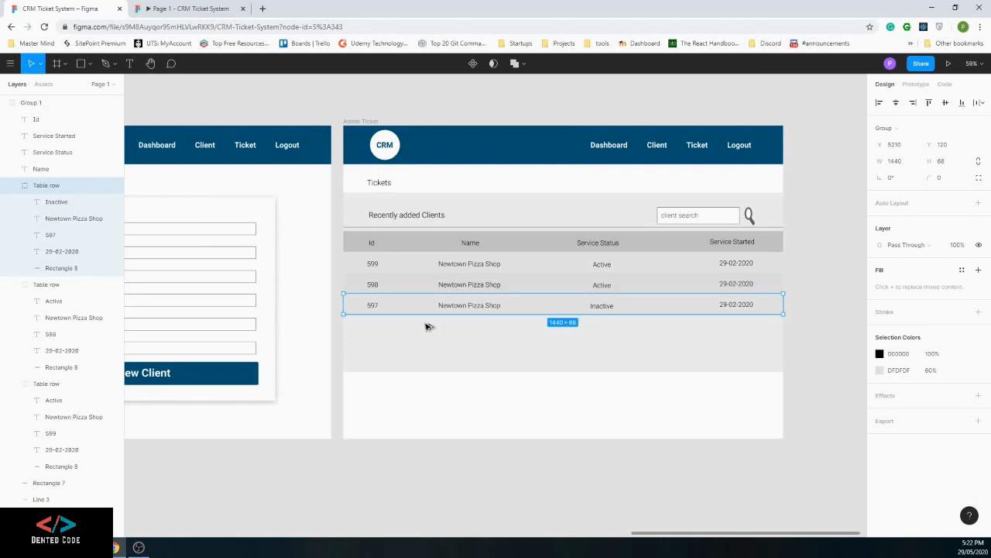
Ungroup the whole clients table section on the Admin Ticket frame
{"action": "key", "text": "Escape"}
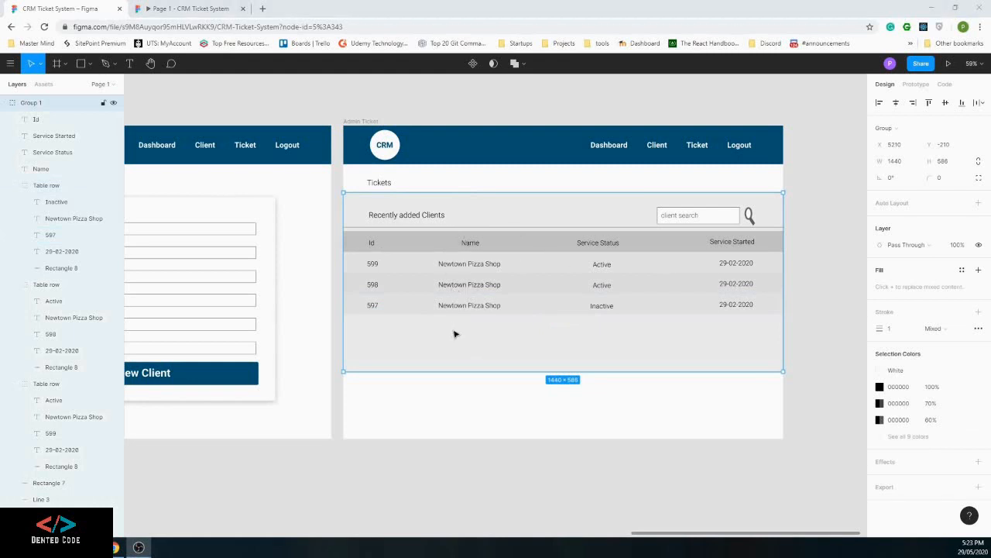
{"action": "right_click", "coordinate": [412, 308]}
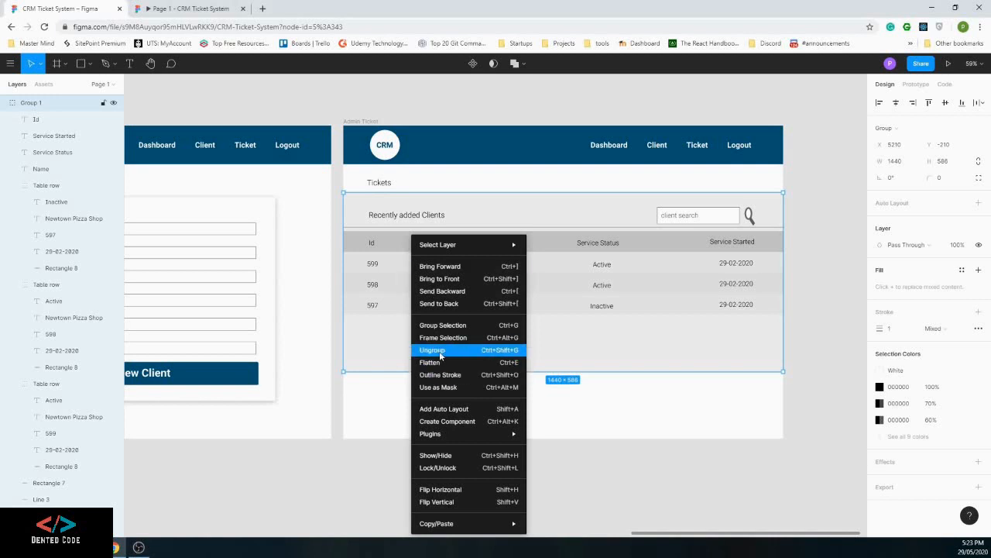
{"action": "left_click", "coordinate": [436, 349]}
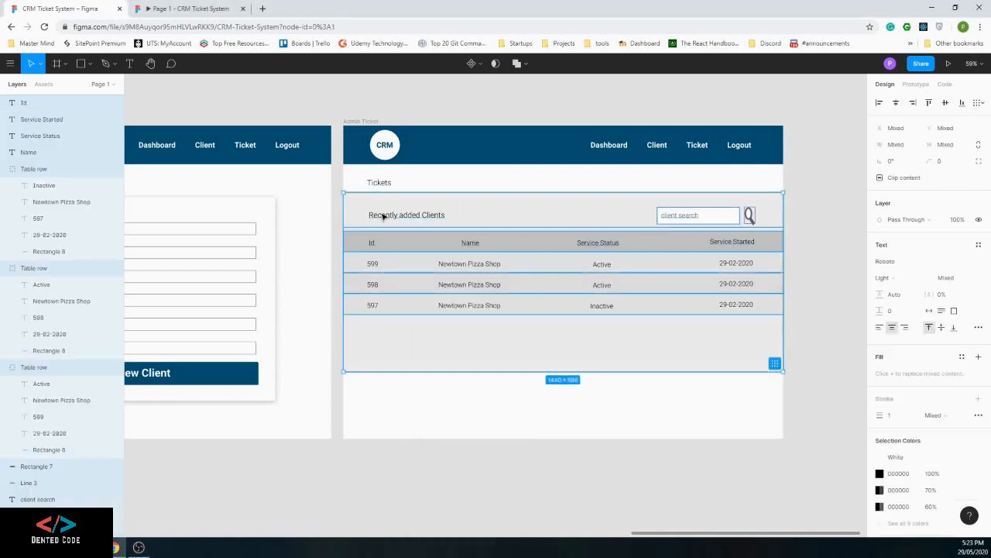
Delete the light grey background block behind the clients table on the Admin Ticket frame
{"action": "left_click", "coordinate": [385, 216]}
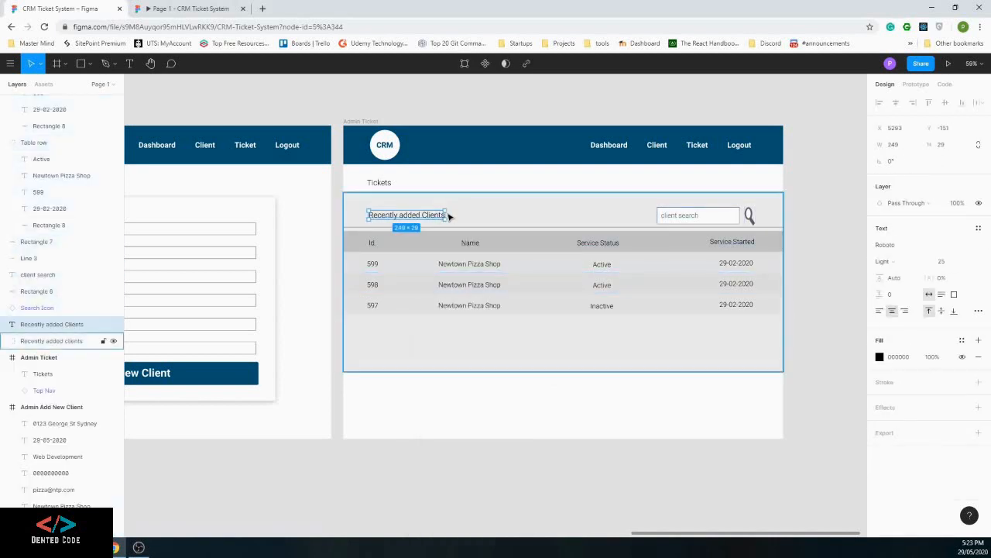
{"action": "left_click", "coordinate": [357, 202]}
{"action": "left_click_drag", "start_coordinate": [359, 205], "coordinate": [405, 206]}
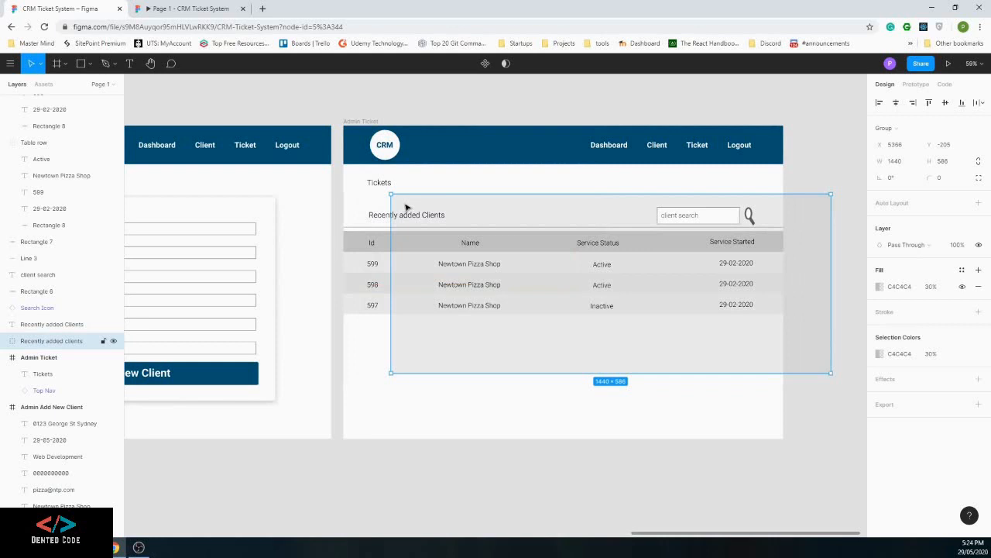
{"action": "key", "text": "Delete"}
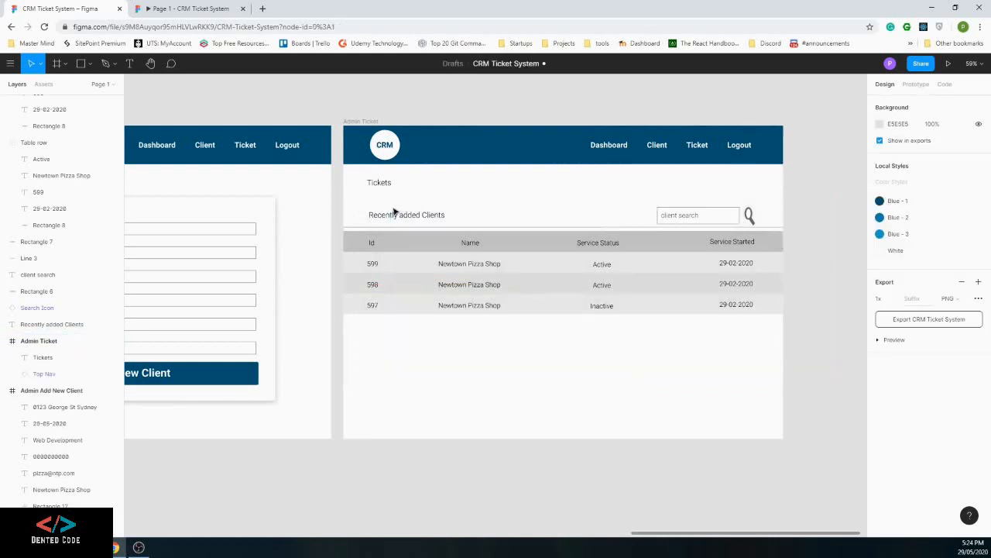
Delete the "Recently added Clients" heading, the client search box with its icon, and the divider line above the table
{"action": "left_click", "coordinate": [383, 219]}
{"action": "key", "text": "Delete"}
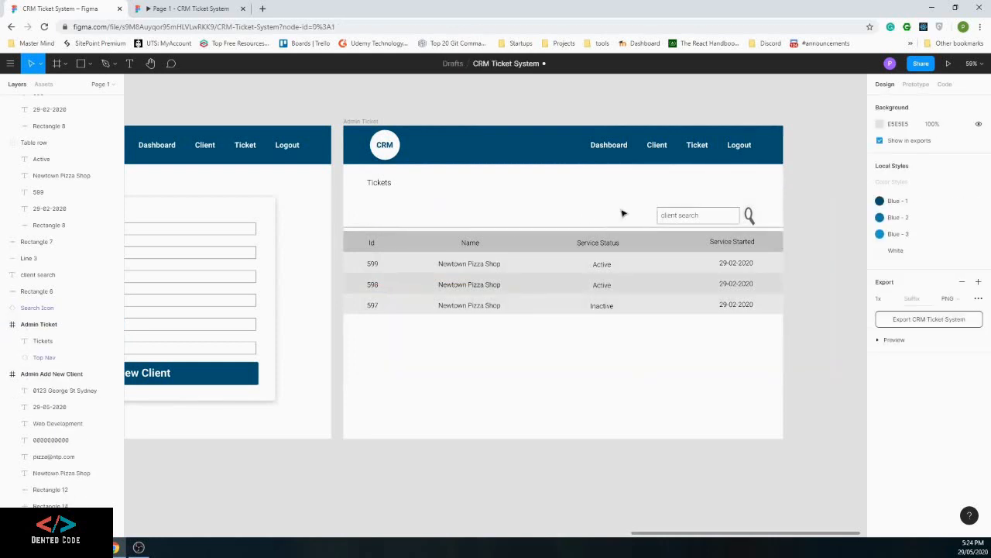
{"action": "left_click_drag", "start_coordinate": [627, 206], "coordinate": [748, 215]}
{"action": "key", "text": "Delete"}
{"action": "left_click", "coordinate": [539, 231]}
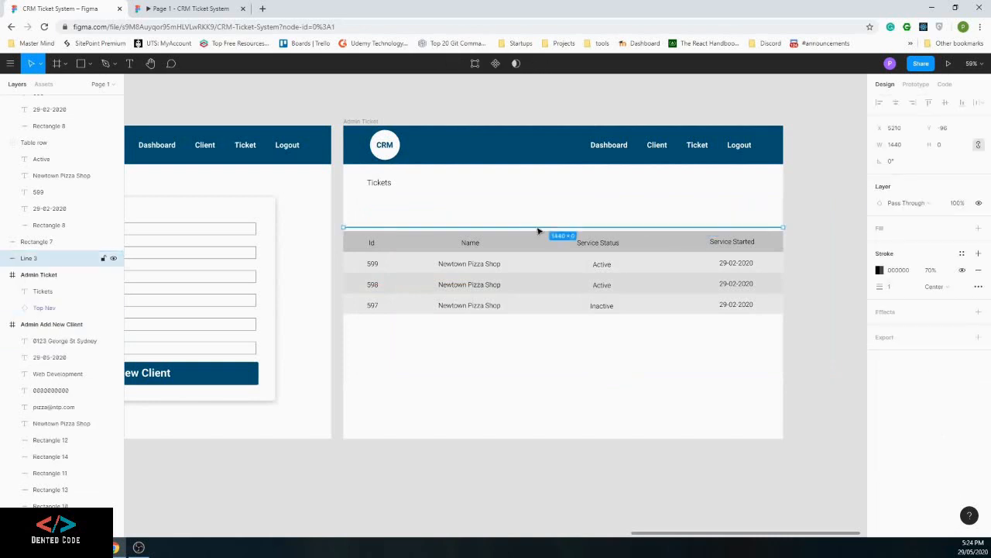
{"action": "key", "text": "Delete"}
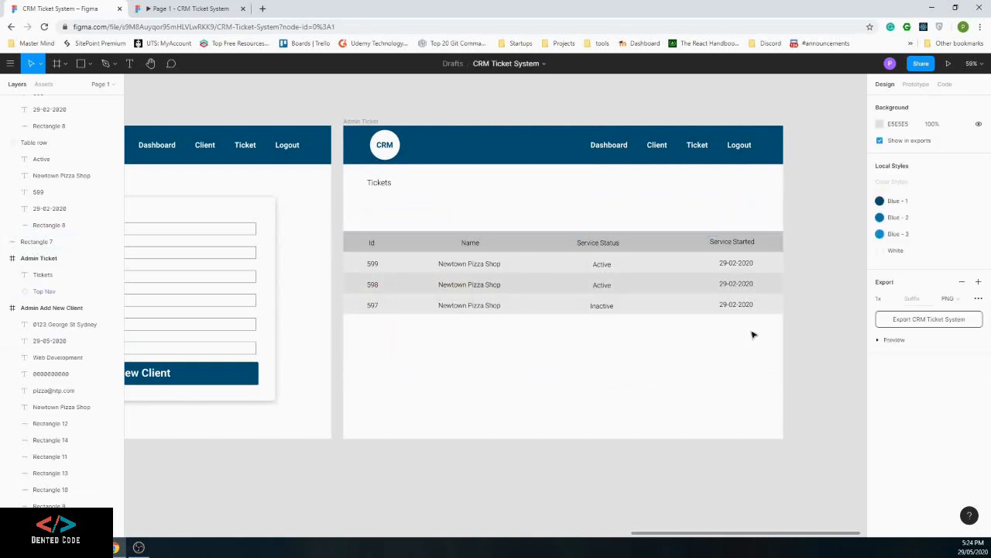
Move the table header and its three rows up to sit directly beneath the Tickets heading strip
{"action": "left_click_drag", "start_coordinate": [759, 332], "coordinate": [346, 226]}
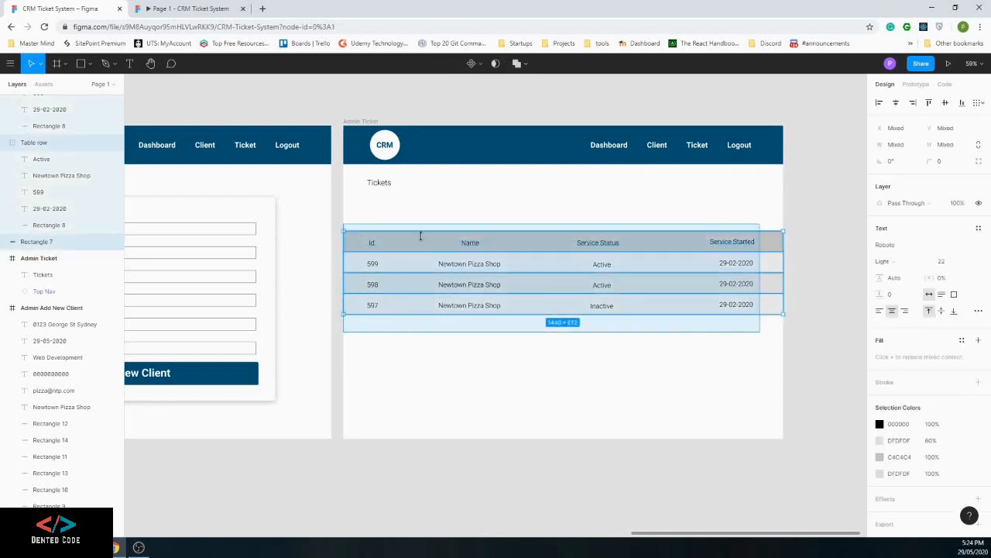
{"action": "left_click_drag", "start_coordinate": [431, 240], "coordinate": [434, 218]}
{"action": "left_click_drag", "start_coordinate": [434, 217], "coordinate": [429, 206]}
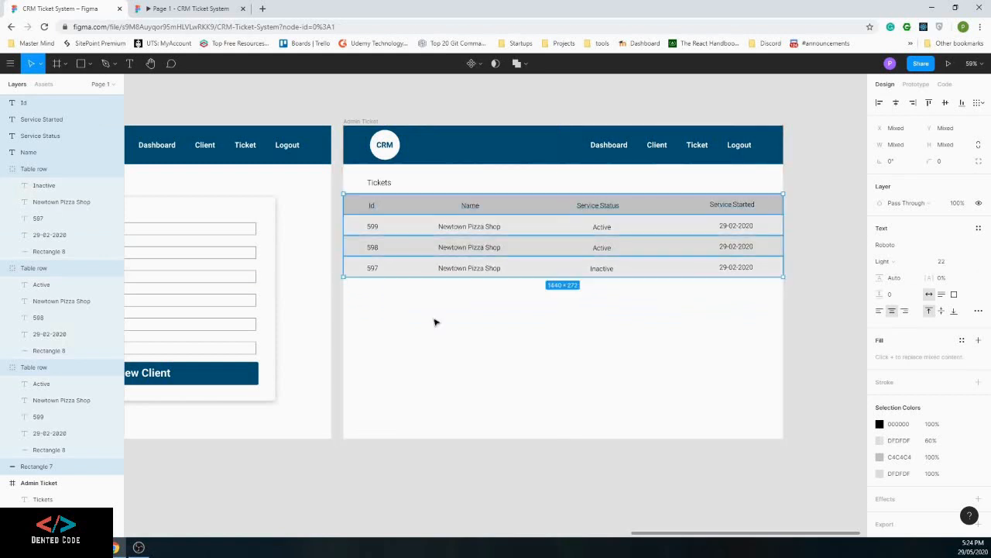
Duplicate the three table rows twice and stack the copies directly below to make nine rows
{"action": "left_click_drag", "start_coordinate": [757, 308], "coordinate": [412, 229]}
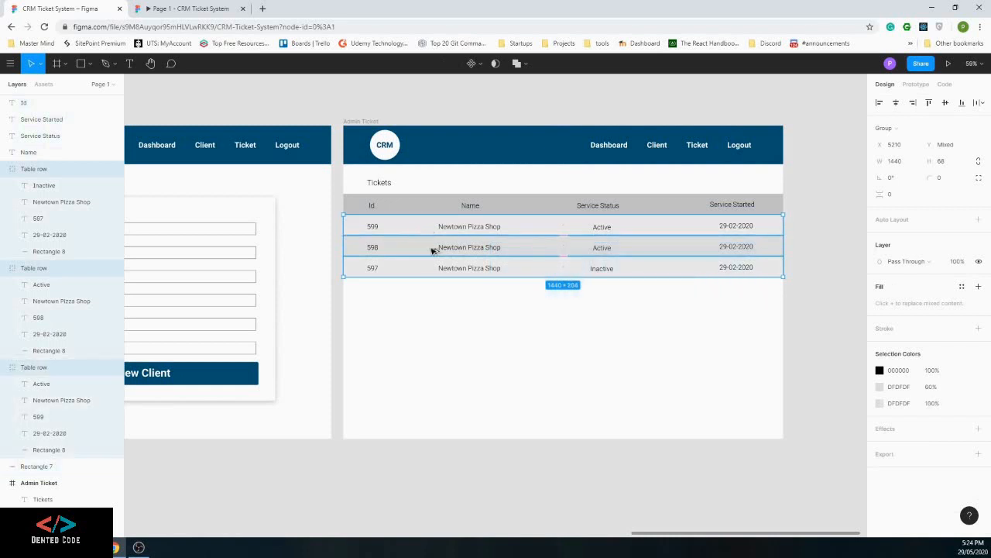
{"action": "left_click_drag", "start_coordinate": [434, 290], "coordinate": [436, 395]}
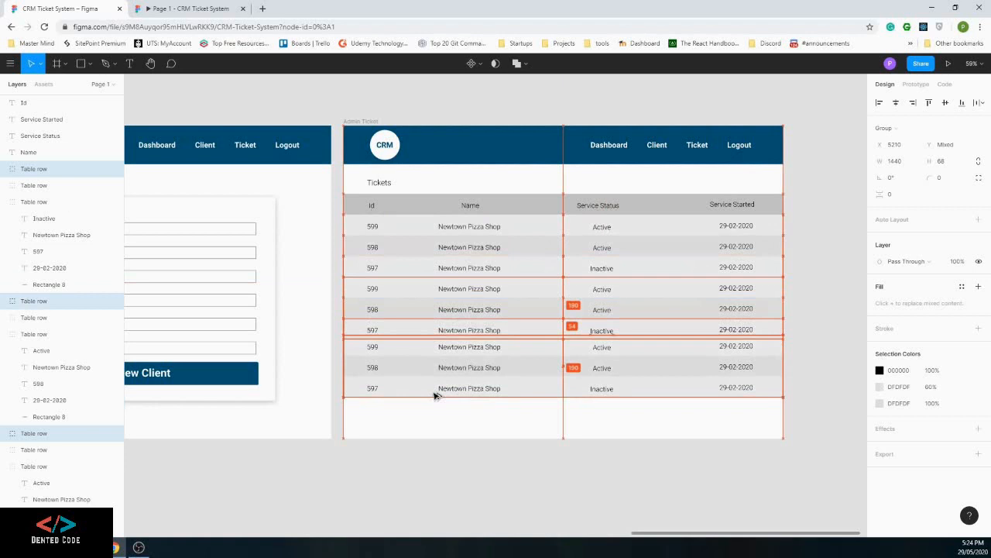
{"action": "left_click_drag", "start_coordinate": [435, 395], "coordinate": [434, 395]}
Change the Ids of the fourth, fifth and sixth table rows to 596, 595 and 594
{"action": "double_click", "coordinate": [372, 227]}
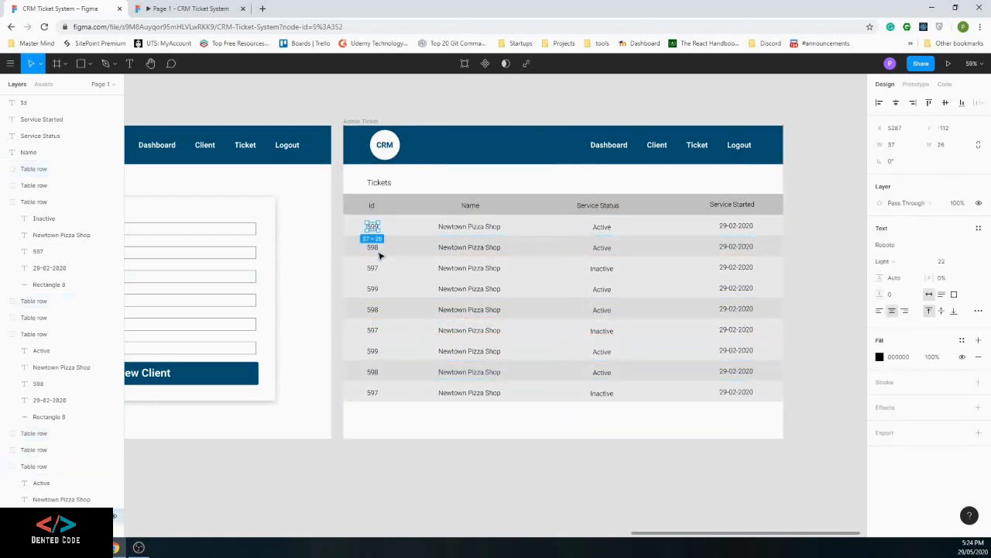
{"action": "left_click", "coordinate": [372, 288]}
{"action": "double_click", "coordinate": [373, 288]}
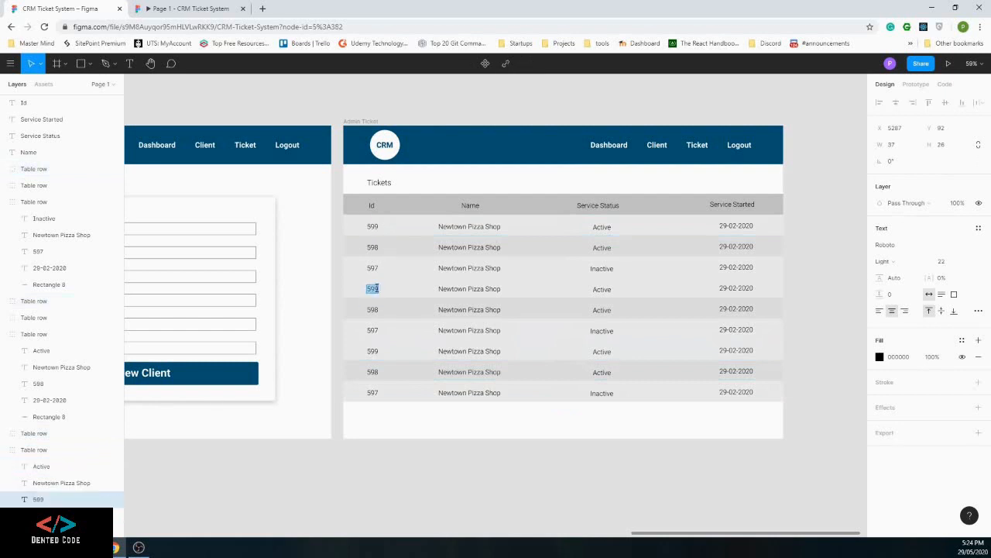
{"action": "type", "text": "596"}
{"action": "double_click", "coordinate": [373, 309]}
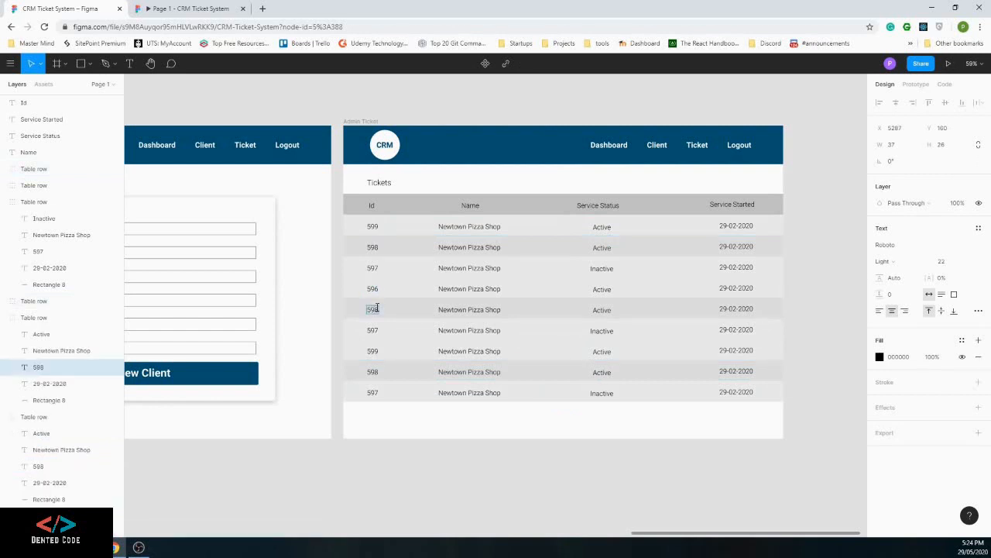
{"action": "type", "text": "595"}
{"action": "double_click", "coordinate": [373, 330]}
{"action": "type", "text": "59"}
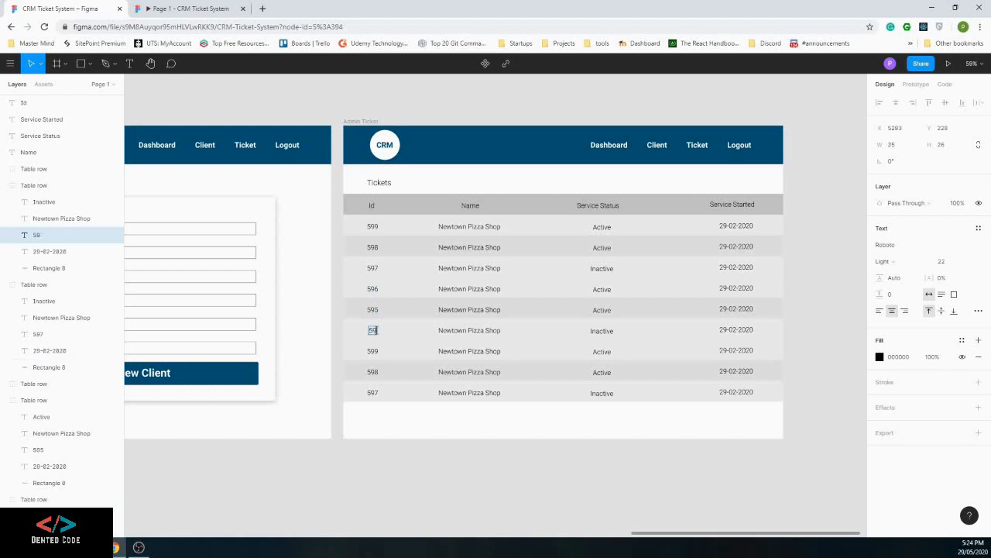
{"action": "type", "text": "4"}
Change the Ids of the last three table rows to 593, 592 and 591
{"action": "double_click", "coordinate": [375, 351]}
{"action": "type", "text": "59"}
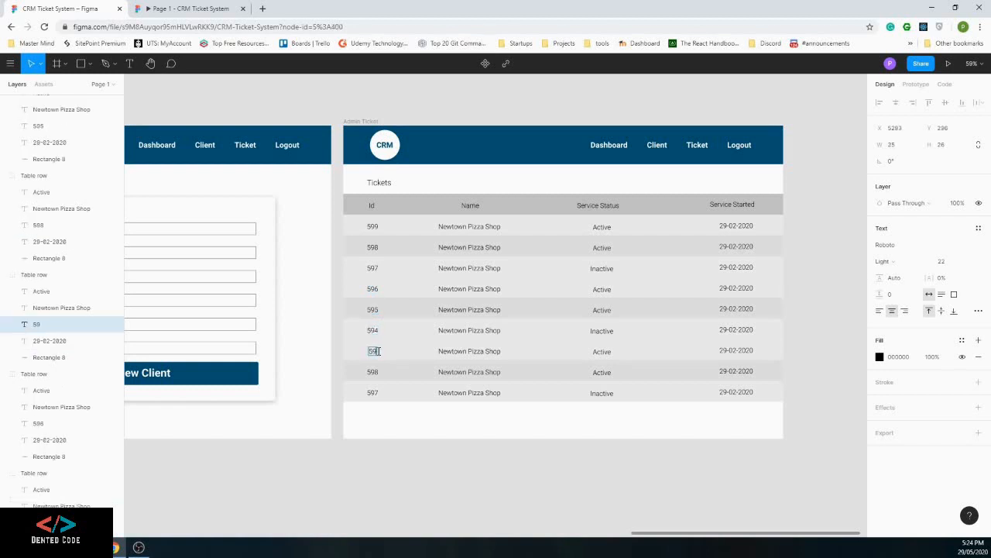
{"action": "type", "text": "3"}
{"action": "double_click", "coordinate": [375, 372]}
{"action": "type", "text": "59"}
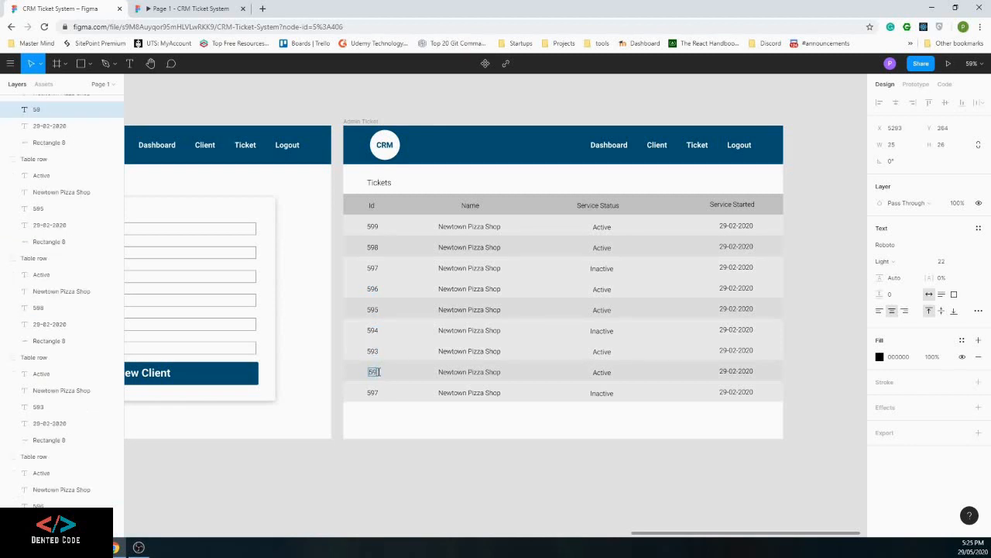
{"action": "type", "text": "2"}
{"action": "double_click", "coordinate": [375, 393]}
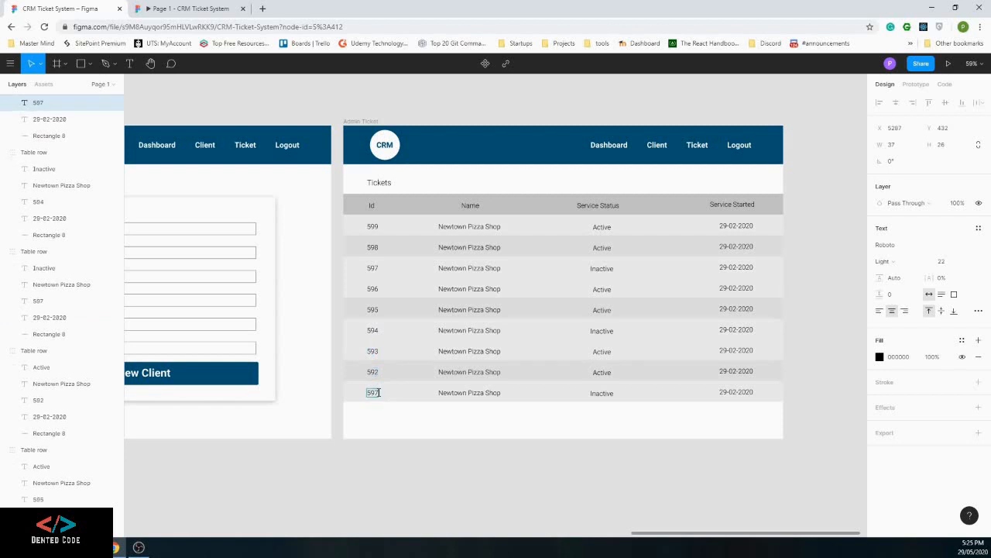
{"action": "type", "text": "591"}
{"action": "key", "text": "Escape"}
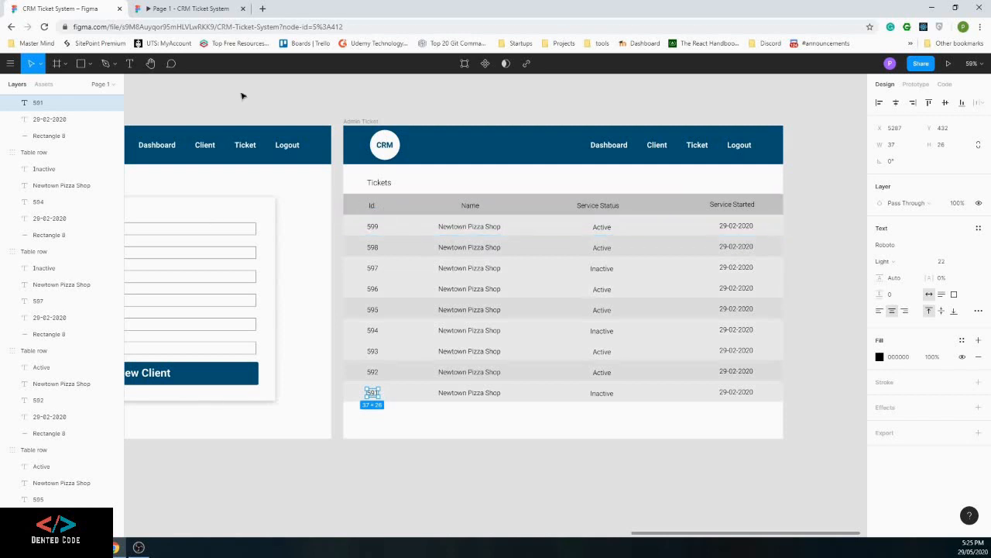
Change the second column header to "subject" and shorten the third column header to "Status"
{"action": "double_click", "coordinate": [470, 204]}
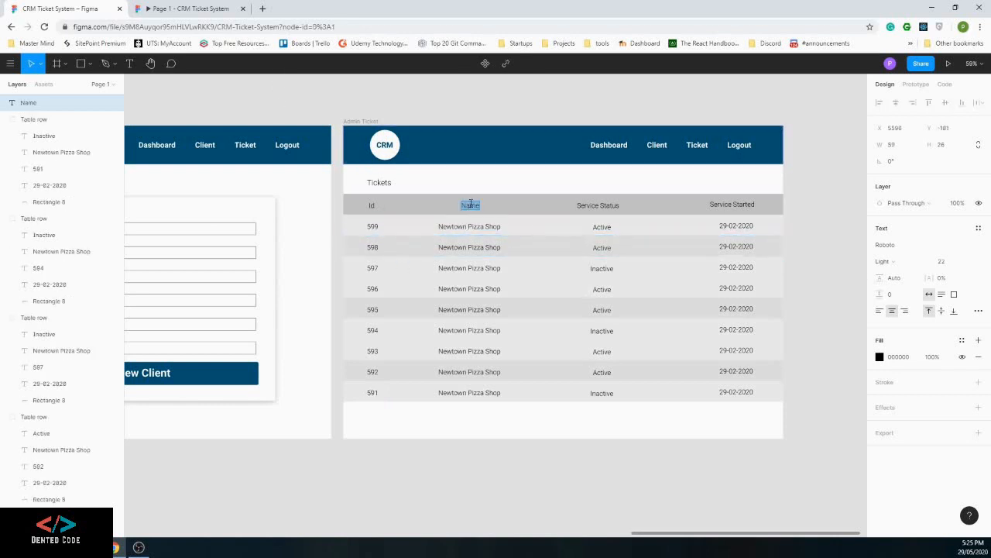
{"action": "type", "text": "subject"}
{"action": "double_click", "coordinate": [602, 206]}
{"action": "double_click", "coordinate": [600, 205]}
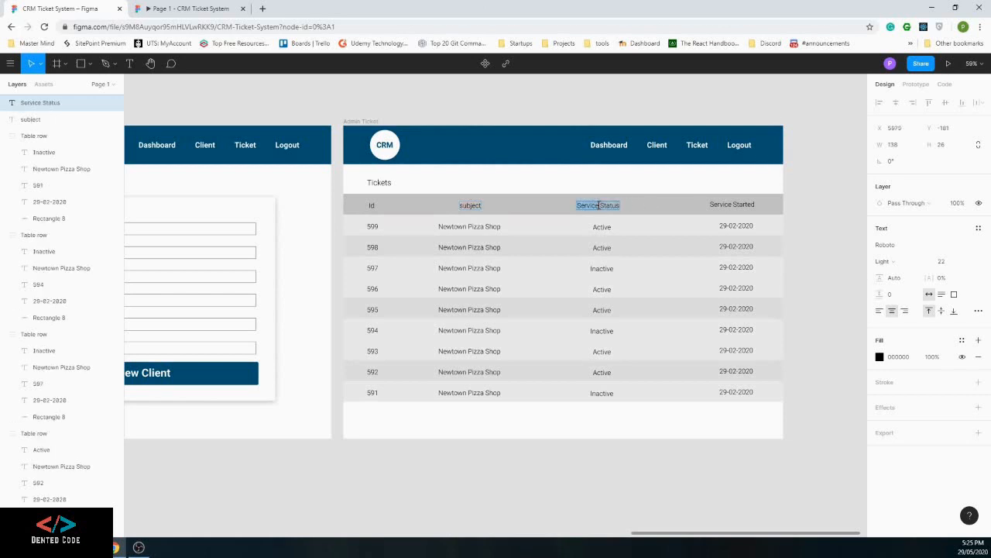
{"action": "key", "text": "BackSpace"}
Change the last column header to "Last Updated"
{"action": "double_click", "coordinate": [738, 204]}
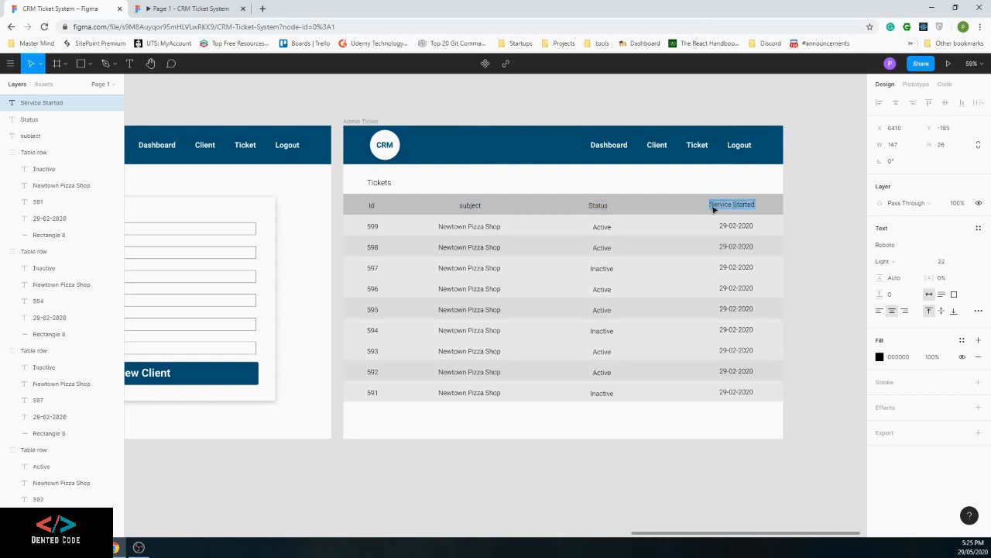
{"action": "type", "text": "Last UPda"}
{"action": "key", "text": "BackSpace"}
{"action": "key", "text": "BackSpace"}
{"action": "key", "text": "BackSpace"}
{"action": "type", "text": "pdated"}
Set the first row's status to "Pending Operator Response"
{"action": "double_click", "coordinate": [602, 227]}
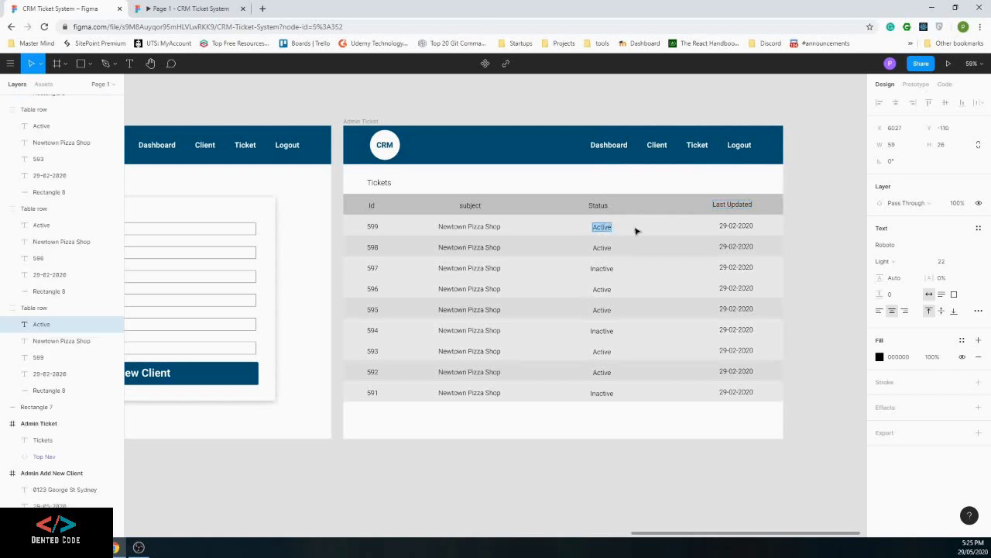
{"action": "type", "text": "Pending Ope"}
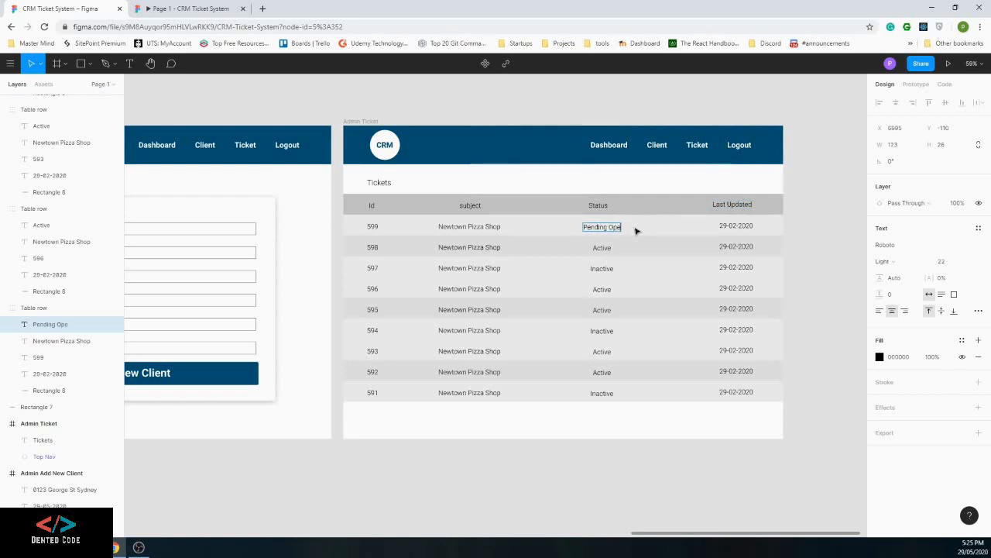
{"action": "type", "text": "rator Res"}
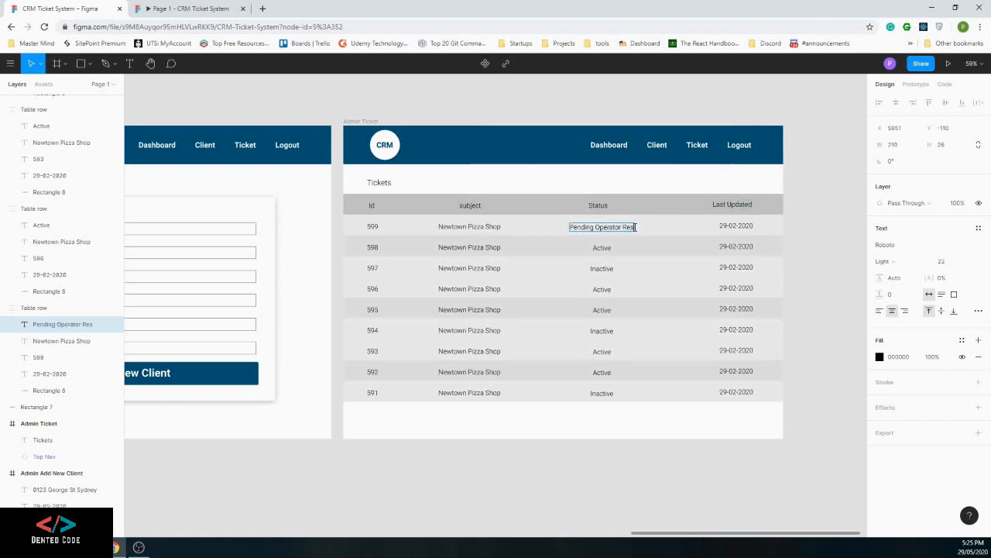
{"action": "type", "text": "ponse"}
Copy the "Pending Operator Response" status text into rows 597, 595 and 592
{"action": "triple_click", "coordinate": [563, 227]}
{"action": "key", "text": "ctrl+c"}
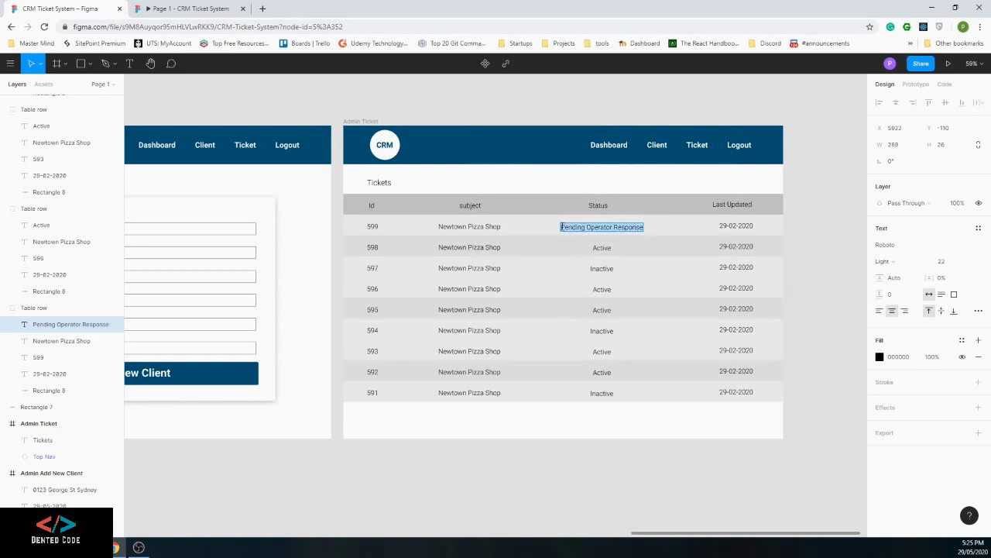
{"action": "double_click", "coordinate": [597, 268]}
{"action": "key", "text": "ctrl+v"}
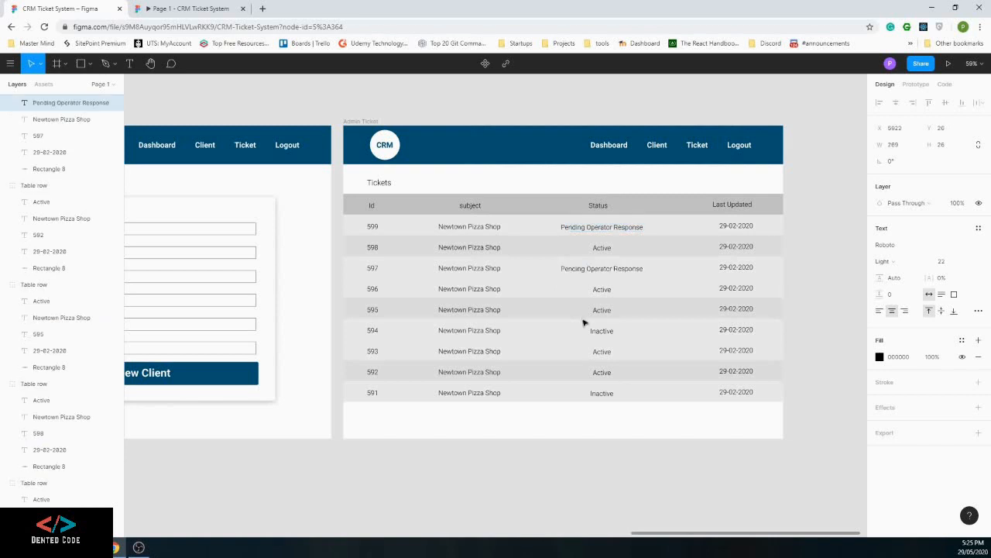
{"action": "double_click", "coordinate": [594, 308]}
{"action": "key", "text": "ctrl+v"}
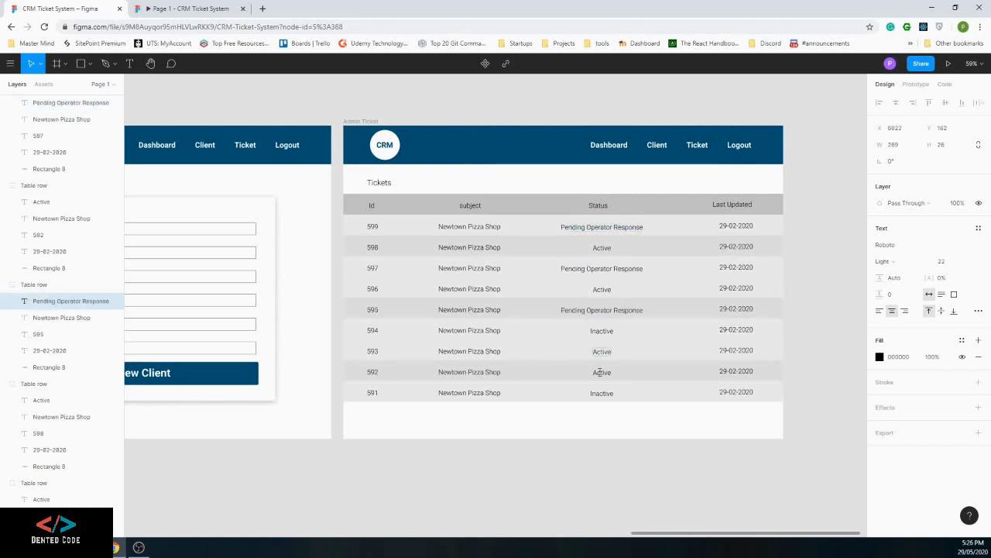
{"action": "double_click", "coordinate": [601, 372]}
{"action": "key", "text": "ctrl+v"}
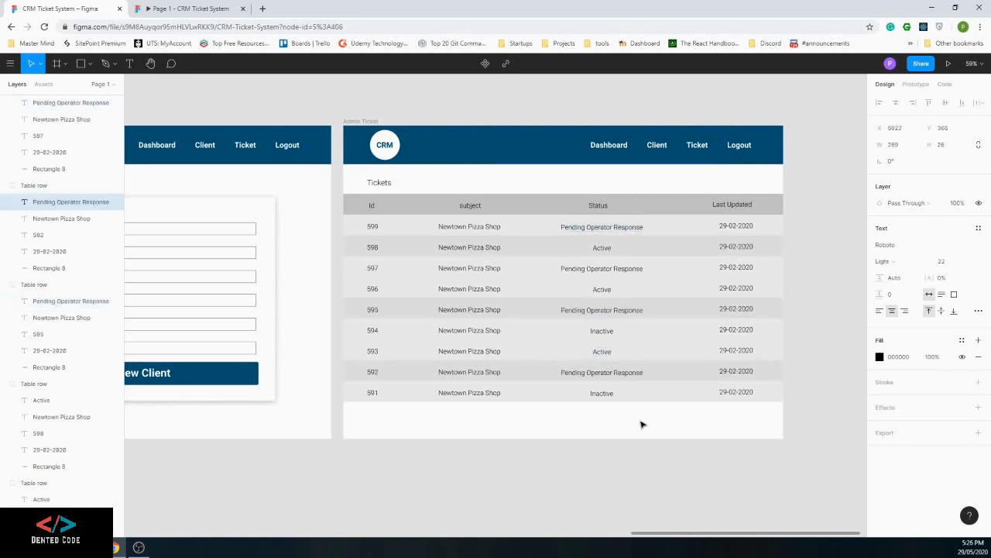
{"action": "key", "text": "Escape"}
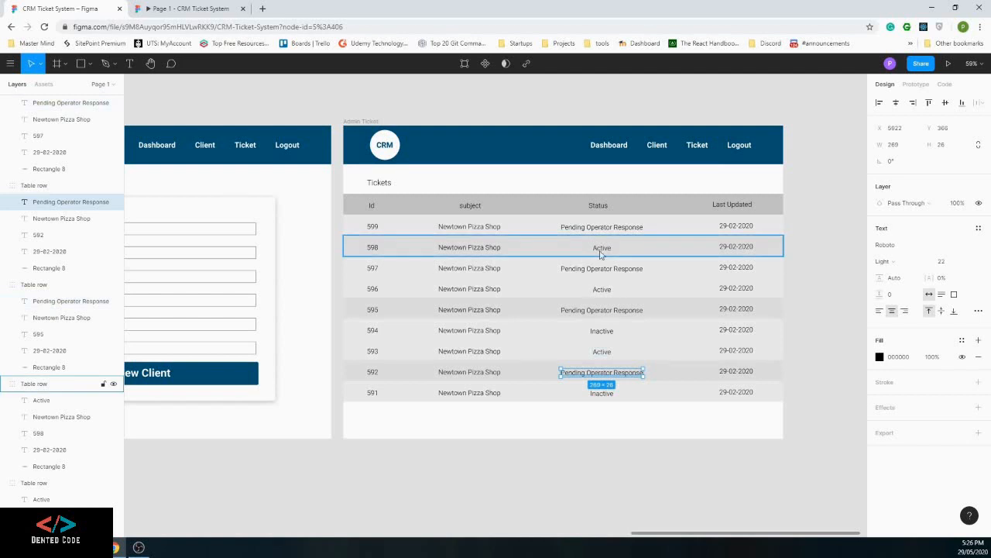
Set row 598's status to "Pending Client Response" and give rows 596, 594, 593 and 591 the same status text
{"action": "double_click", "coordinate": [601, 251]}
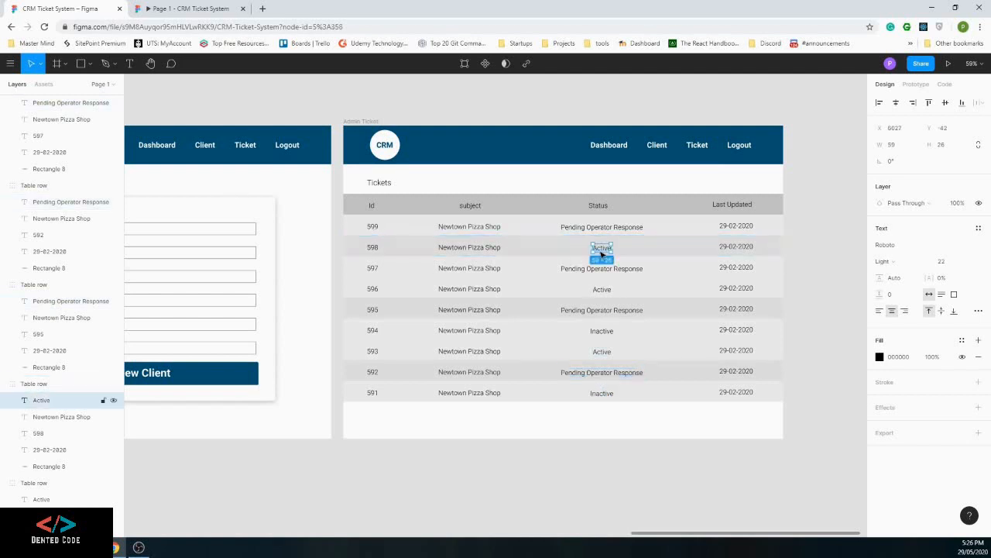
{"action": "key", "text": "ctrl+v"}
{"action": "key", "text": "ctrl+z"}
{"action": "key", "text": "ctrl+v"}
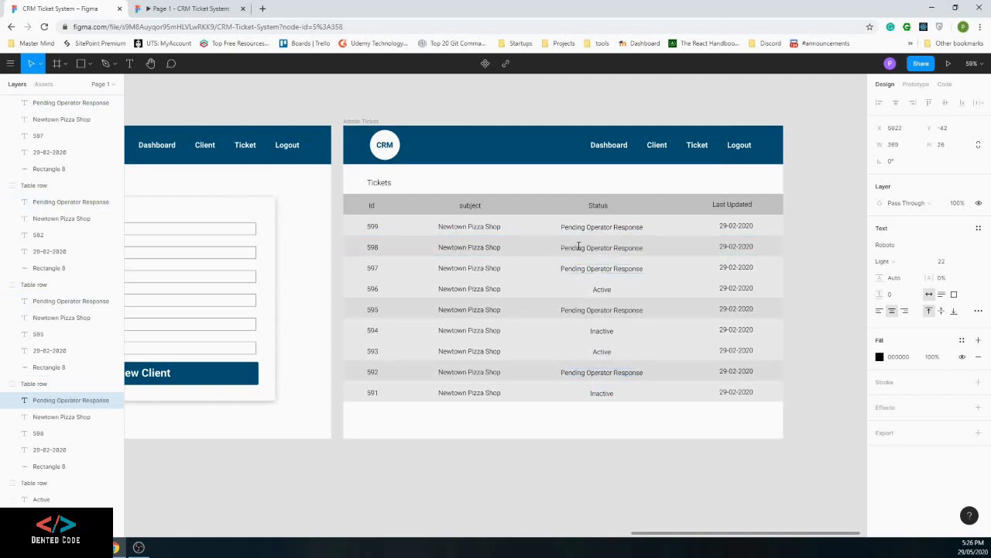
{"action": "double_click", "coordinate": [598, 248]}
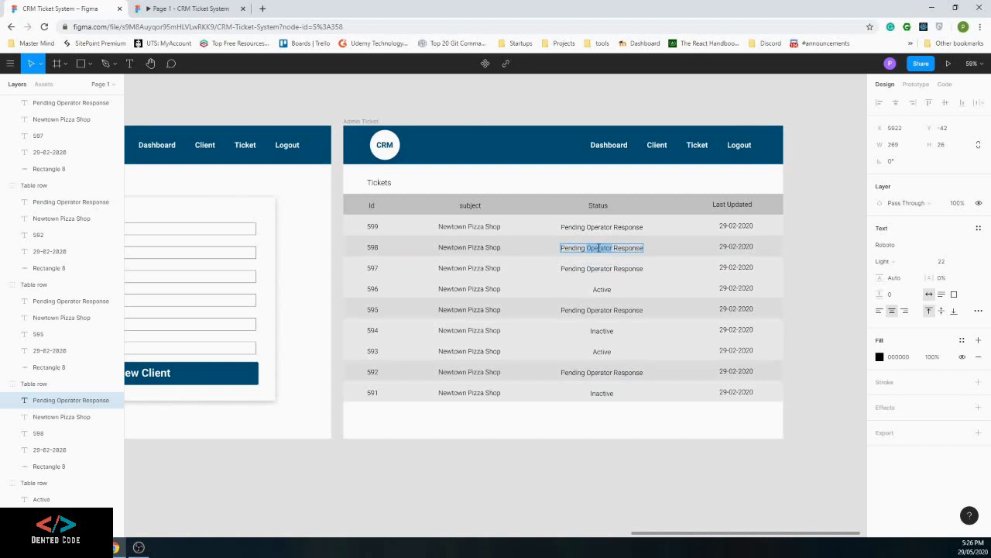
{"action": "type", "text": "Client"}
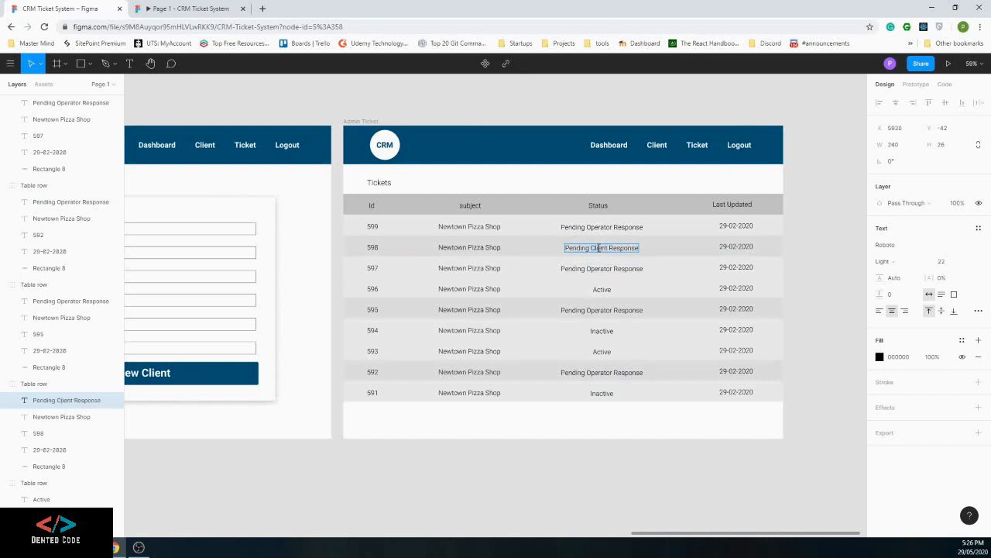
{"action": "double_click", "coordinate": [603, 289]}
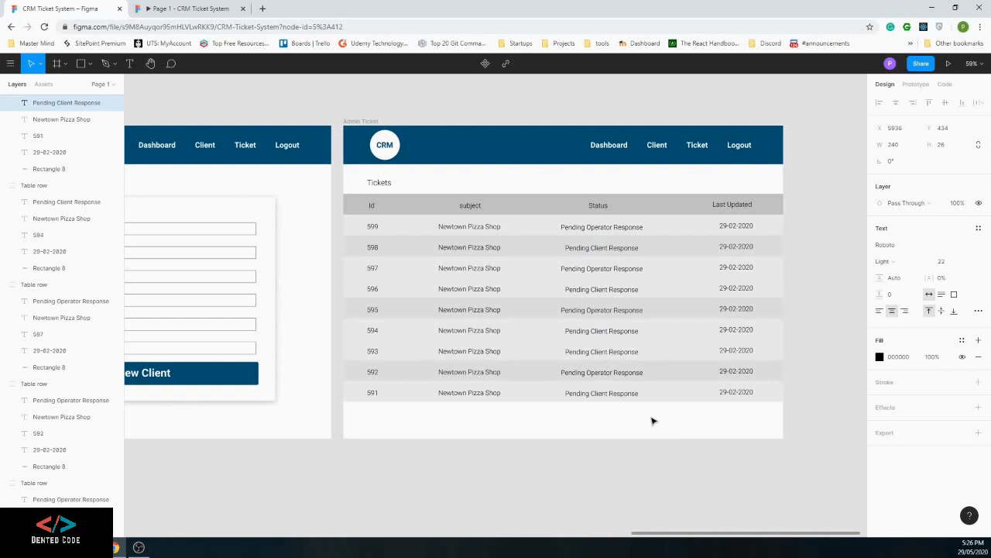
Replace row 599's subject with "Issue with SSL Certificate"
{"action": "left_click", "coordinate": [499, 225]}
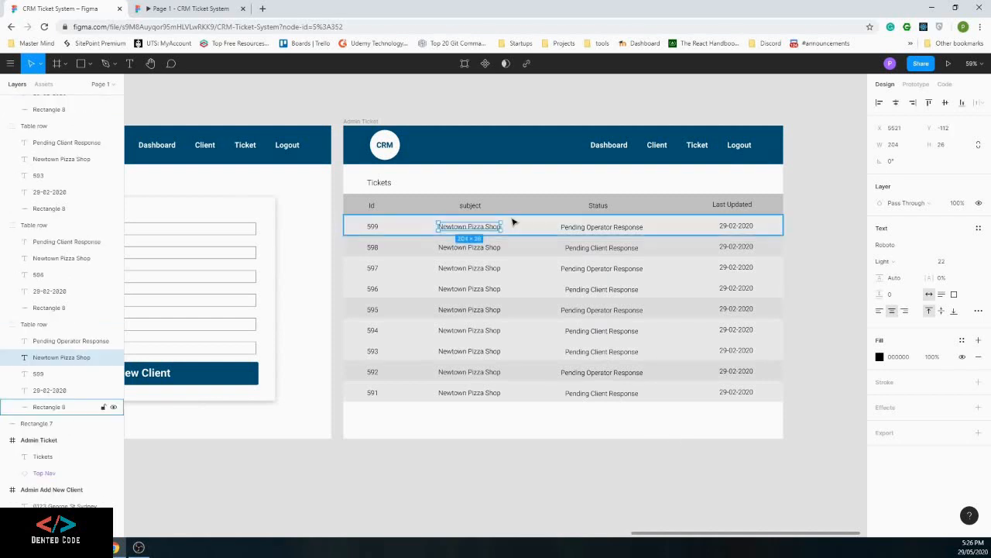
{"action": "key", "text": "p"}
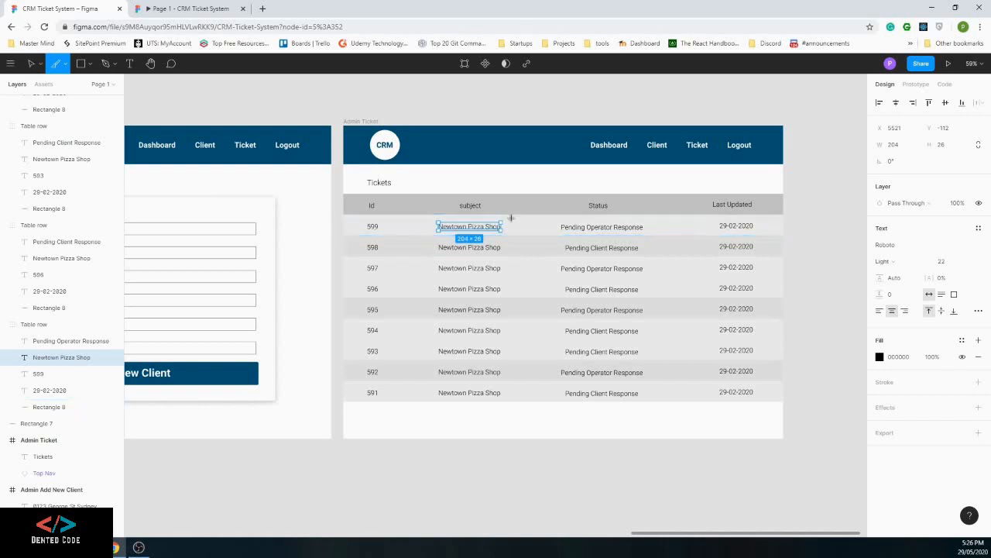
{"action": "left_click", "coordinate": [461, 230]}
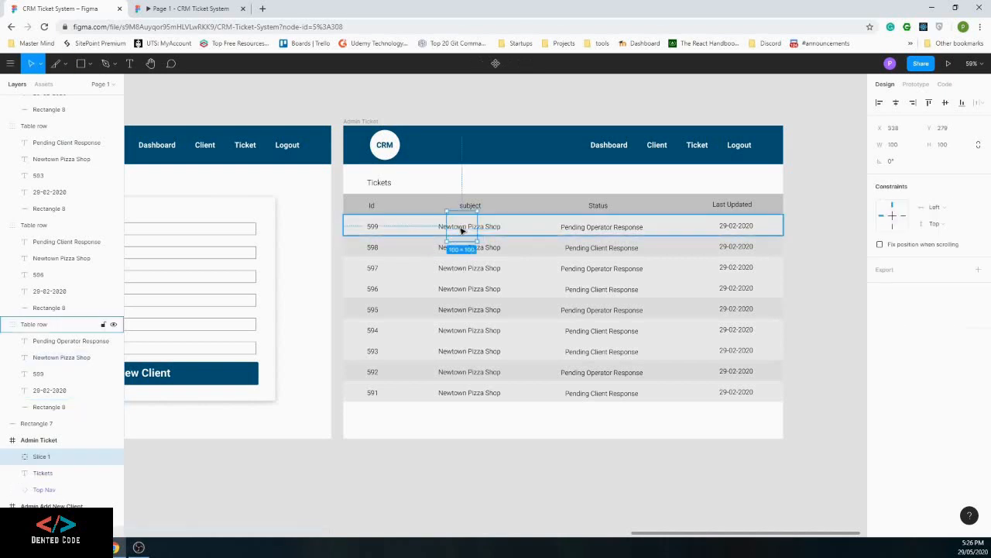
{"action": "double_click", "coordinate": [461, 228]}
{"action": "double_click", "coordinate": [463, 227]}
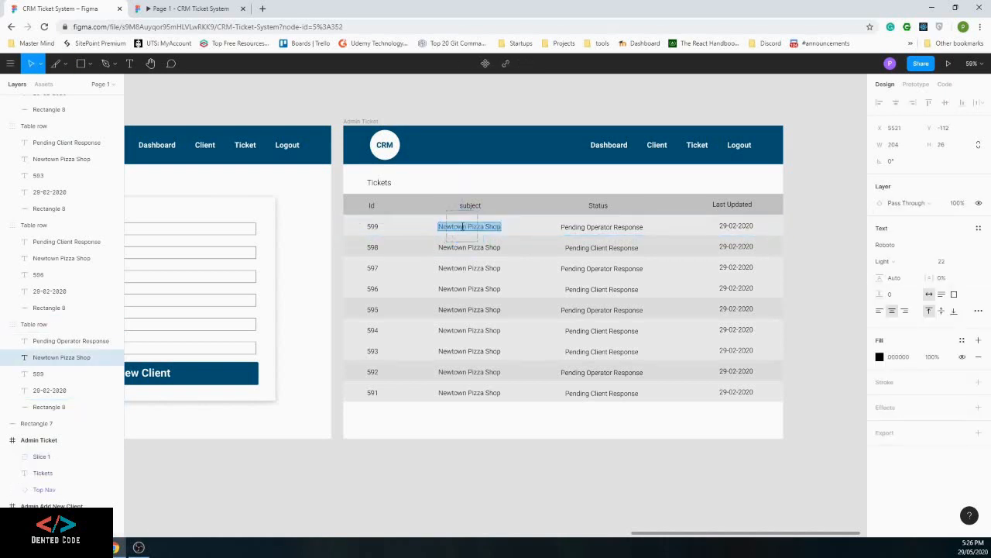
{"action": "type", "text": "I"}
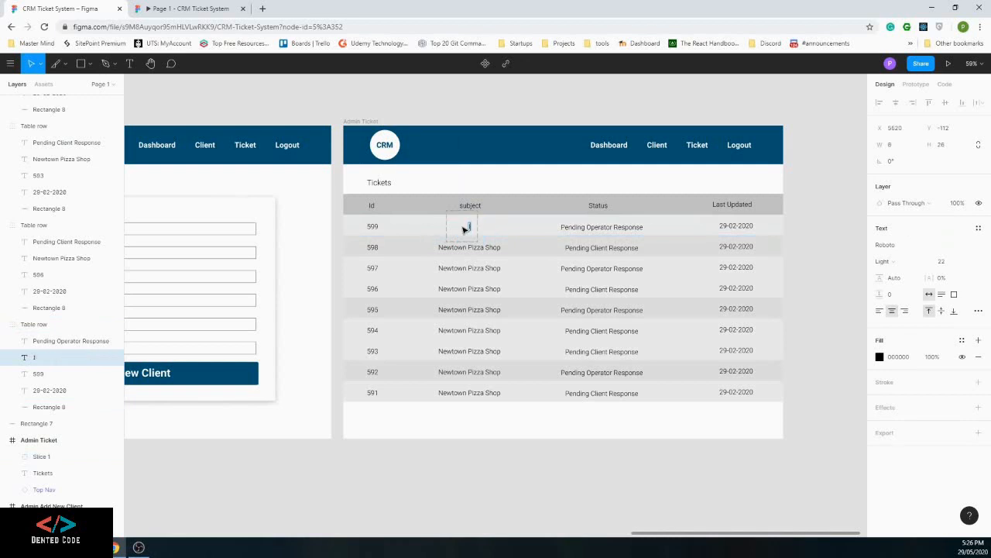
{"action": "type", "text": "ssue with SS"}
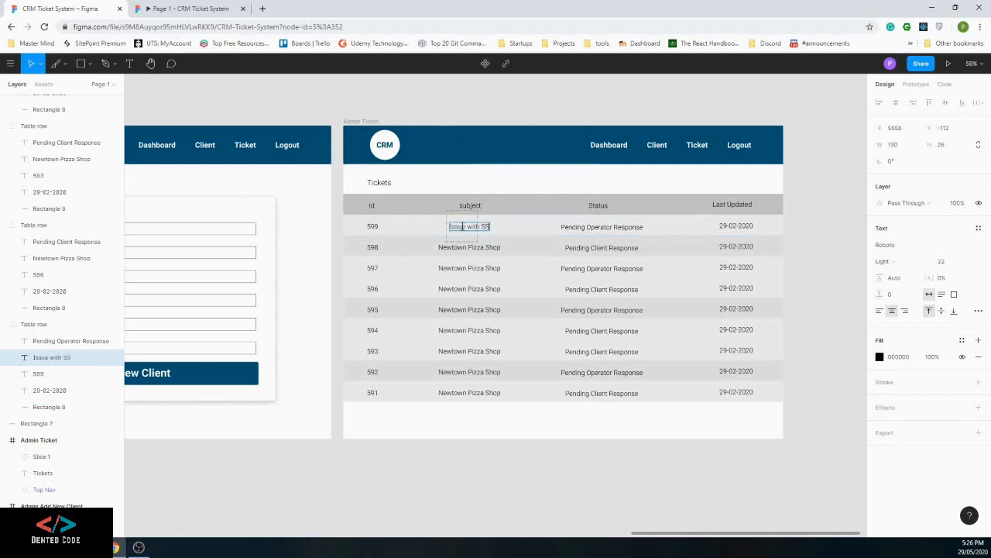
{"action": "type", "text": "L Certificate"}
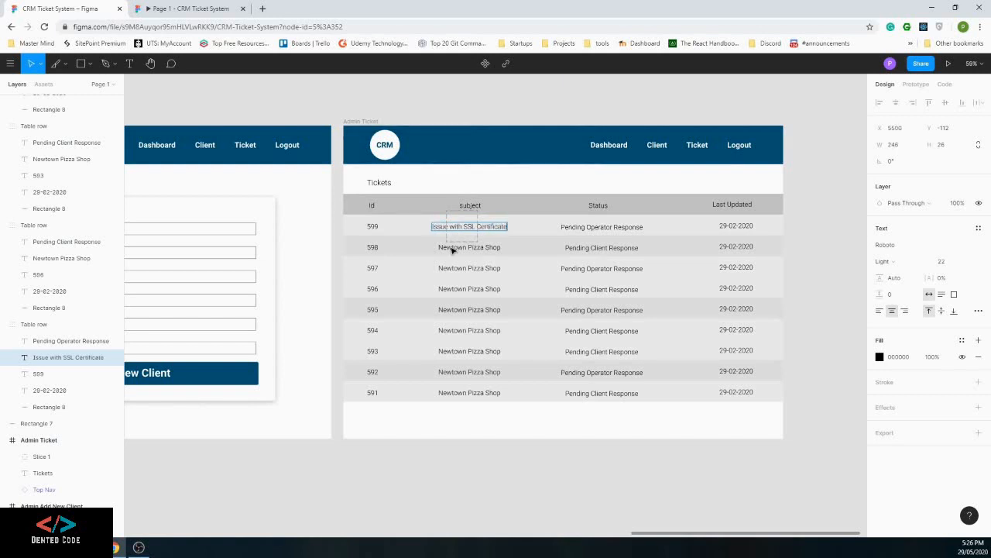
Change row 598's subject to "Databases" and row 597's subject to "Hosting issue"
{"action": "double_click", "coordinate": [450, 248]}
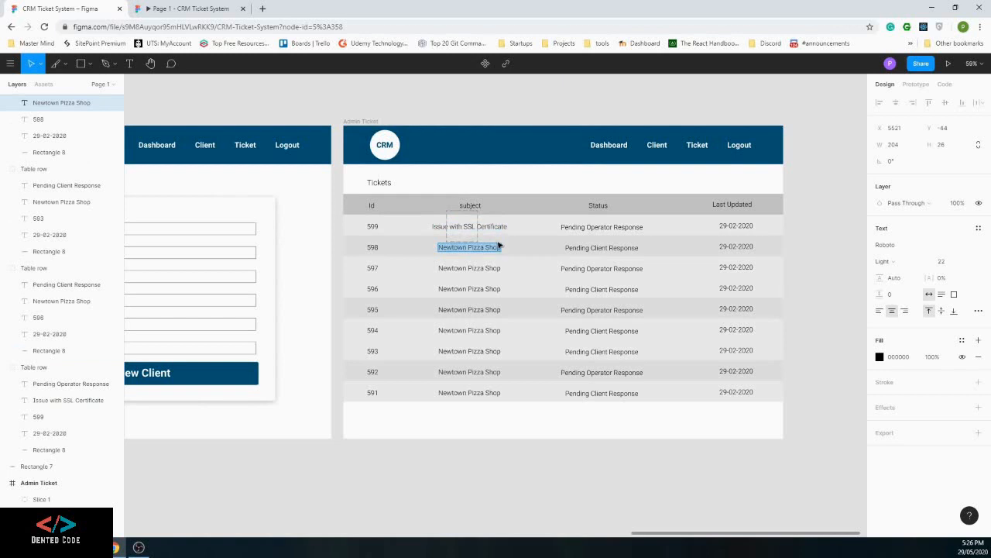
{"action": "type", "text": "Dat"}
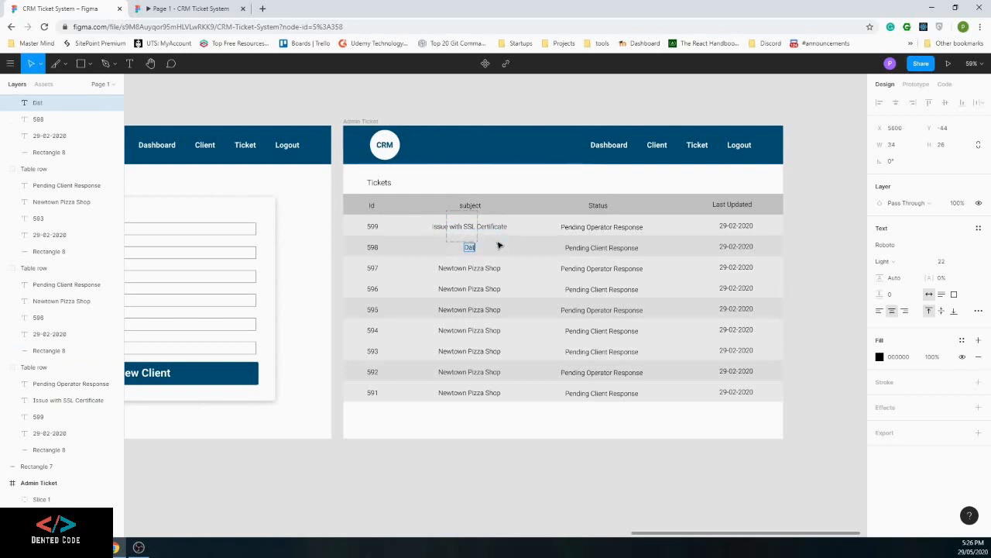
{"action": "type", "text": "abases"}
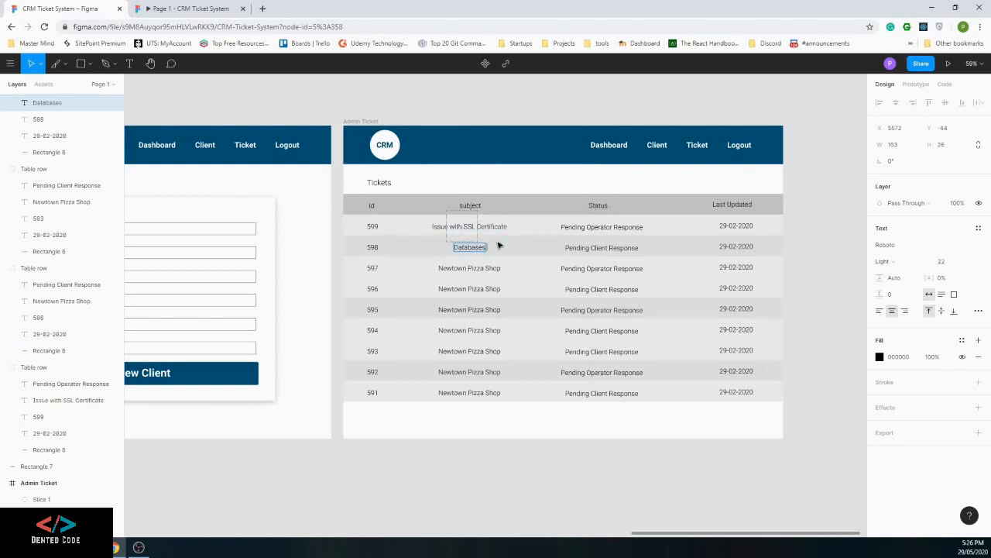
{"action": "double_click", "coordinate": [451, 267]}
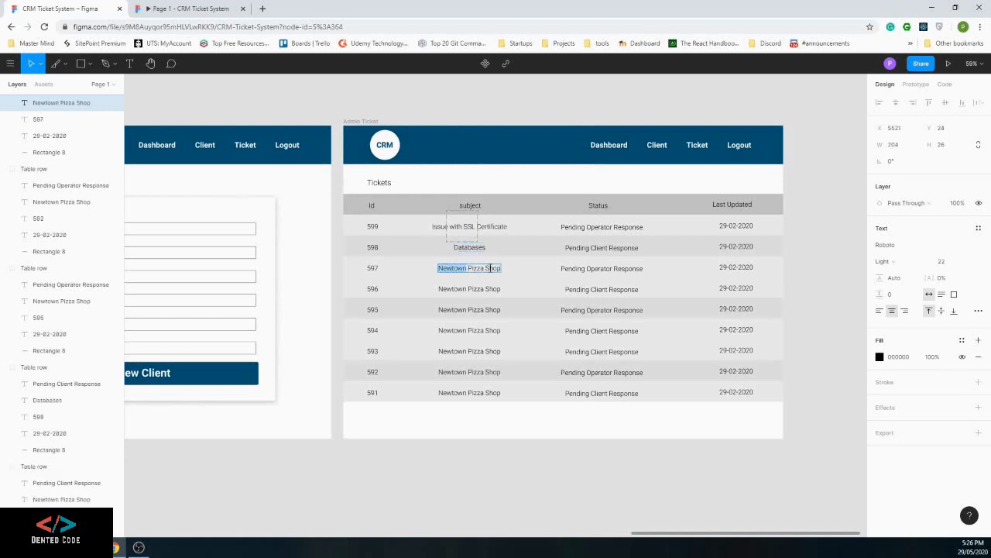
{"action": "type", "text": "Hosting"}
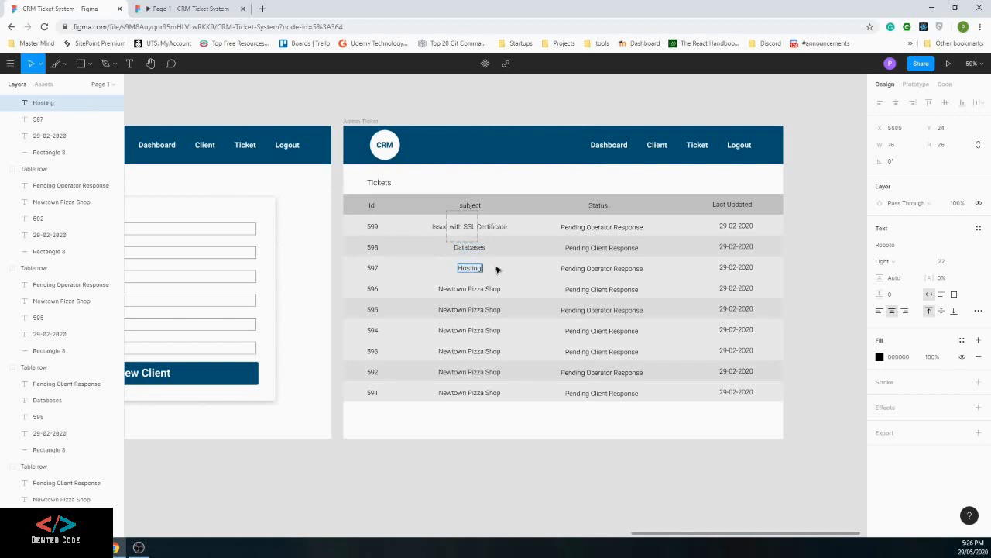
{"action": "type", "text": " issue"}
Replace row 596's subject with "Eamil not working"
{"action": "double_click", "coordinate": [469, 288]}
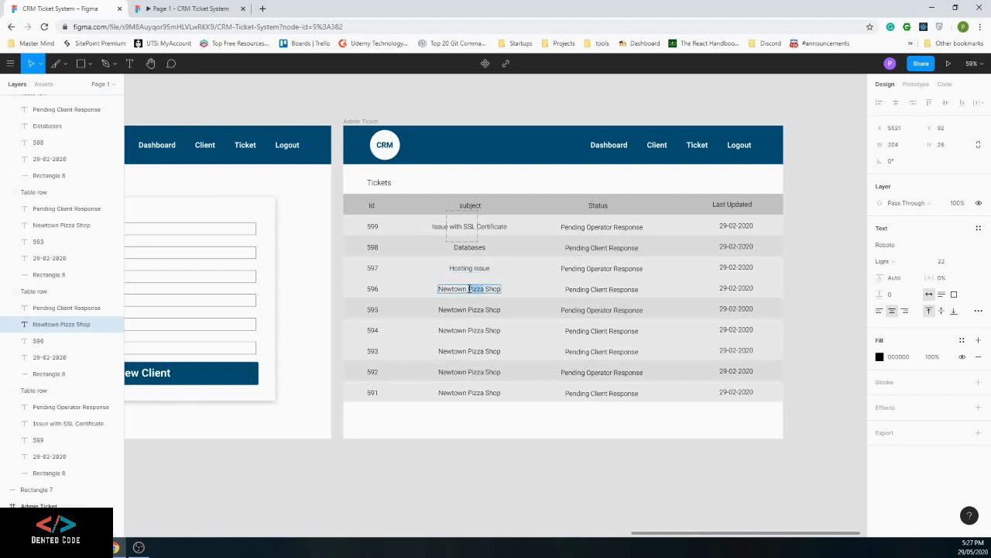
{"action": "key", "text": "ctrl+a"}
{"action": "type", "text": "Eamil"}
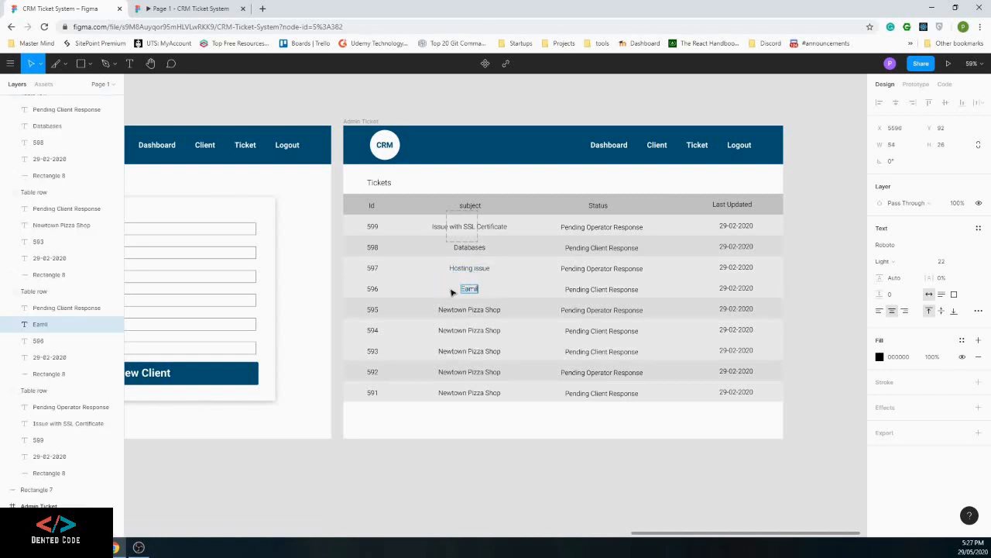
{"action": "type", "text": " not working"}
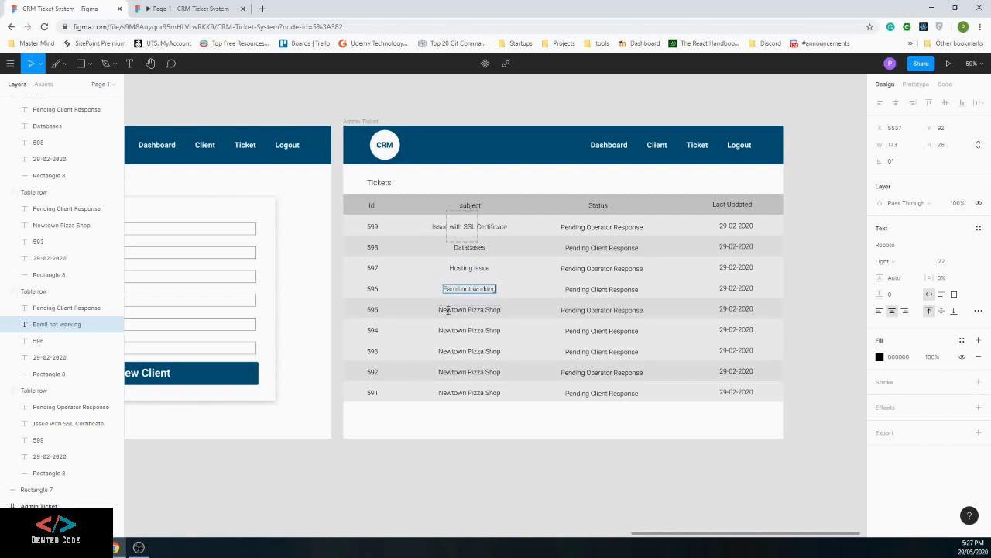
Replace row 595's subject with "Contact form not working"
{"action": "double_click", "coordinate": [451, 309]}
{"action": "triple_click", "coordinate": [451, 309]}
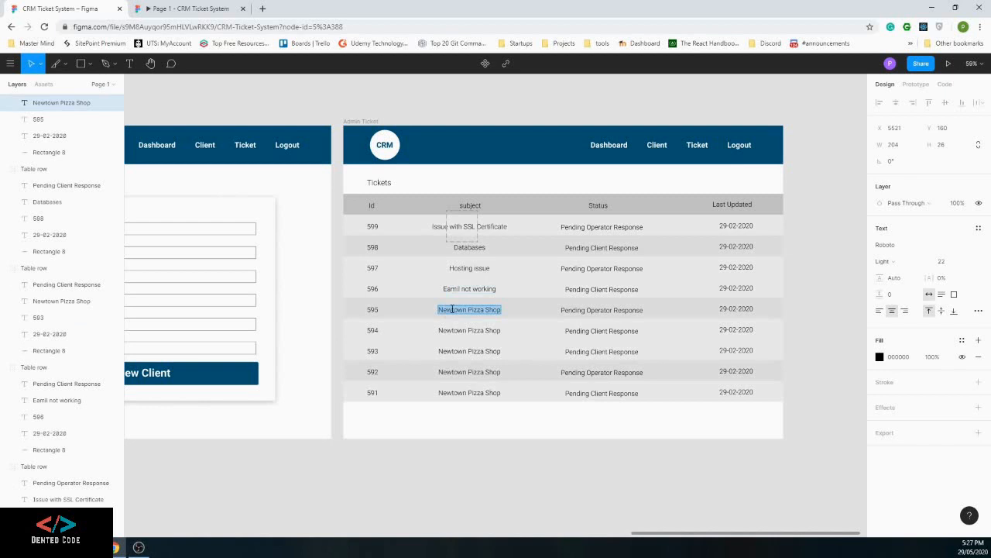
{"action": "type", "text": "Contact form"}
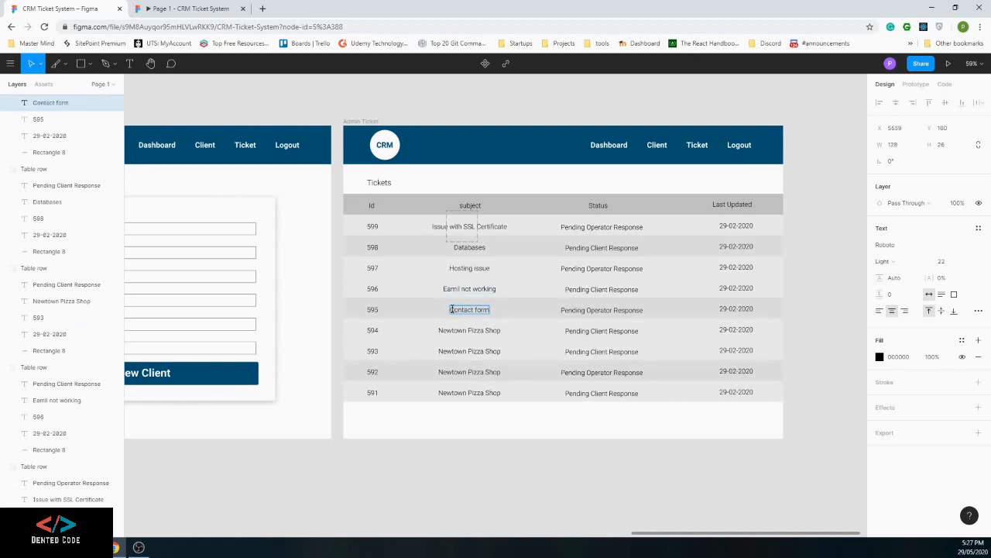
{"action": "type", "text": " not worki"}
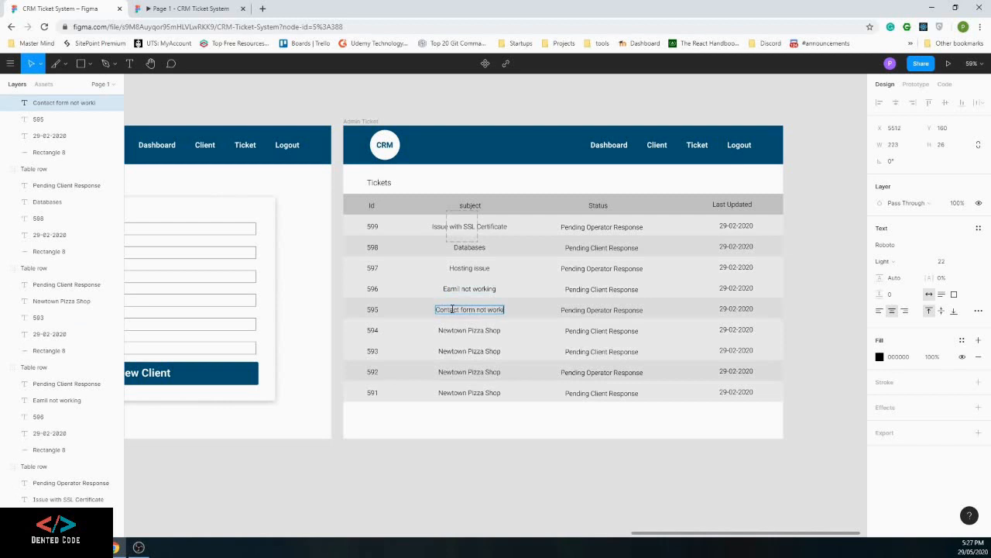
{"action": "type", "text": "ng"}
Change row 594's subject to "Add to cart button not working" and row 593's subject to "App crashing"
{"action": "double_click", "coordinate": [467, 330]}
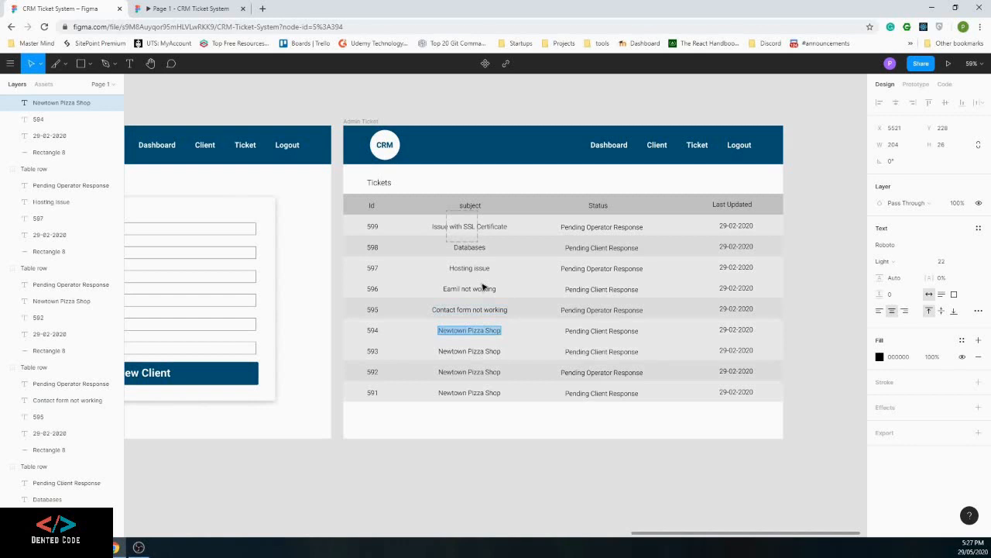
{"action": "type", "text": "Ad"}
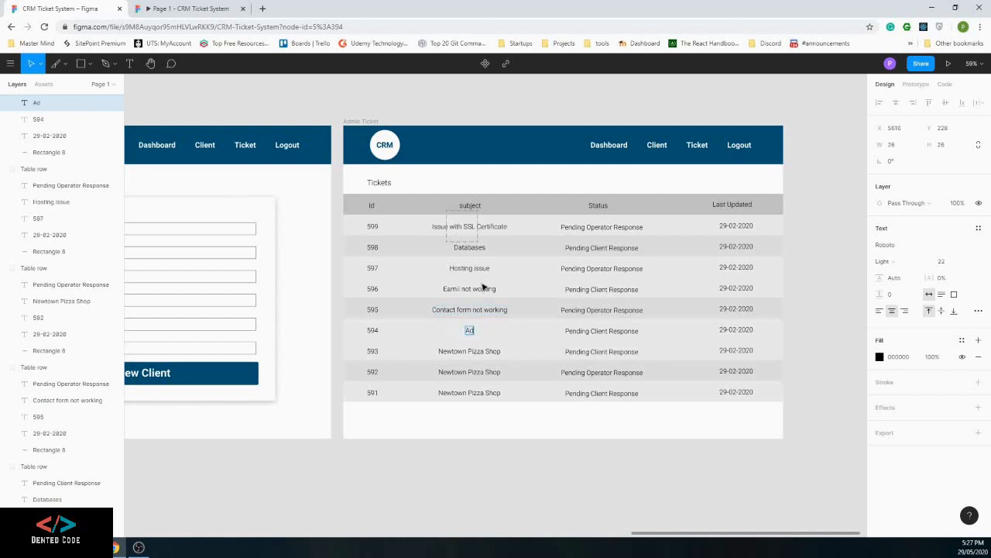
{"action": "type", "text": "d to cart butto"}
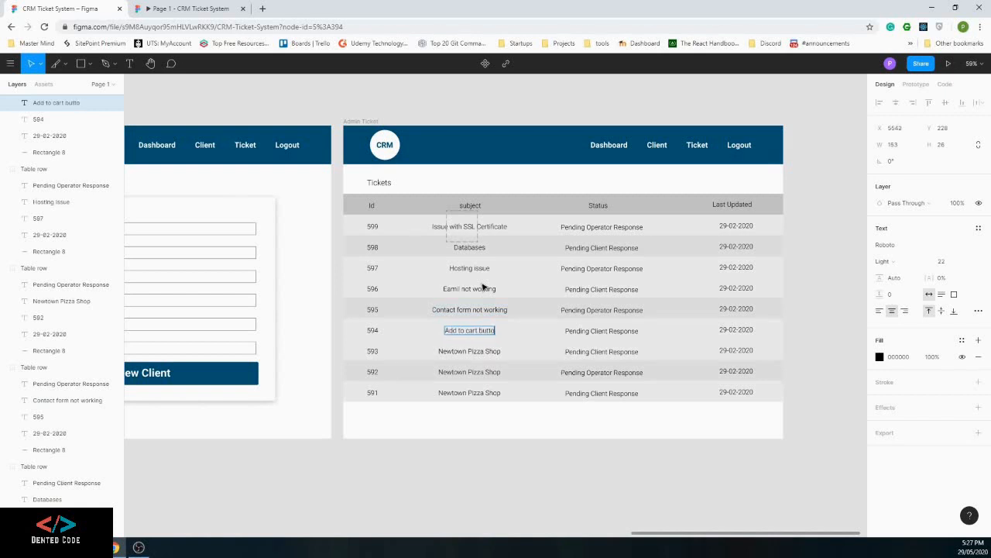
{"action": "type", "text": "n not working"}
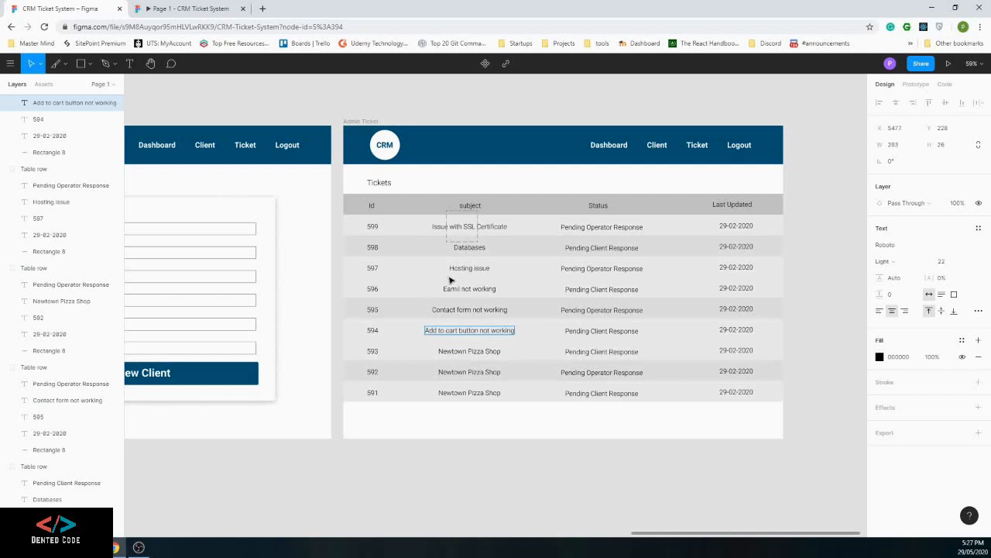
{"action": "double_click", "coordinate": [449, 351]}
{"action": "triple_click", "coordinate": [449, 351]}
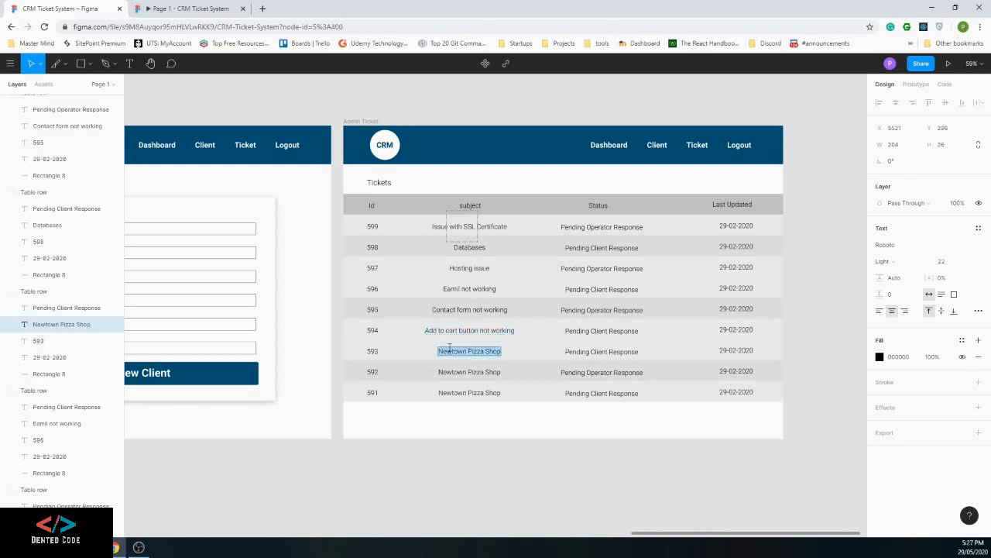
{"action": "type", "text": "App crashing"}
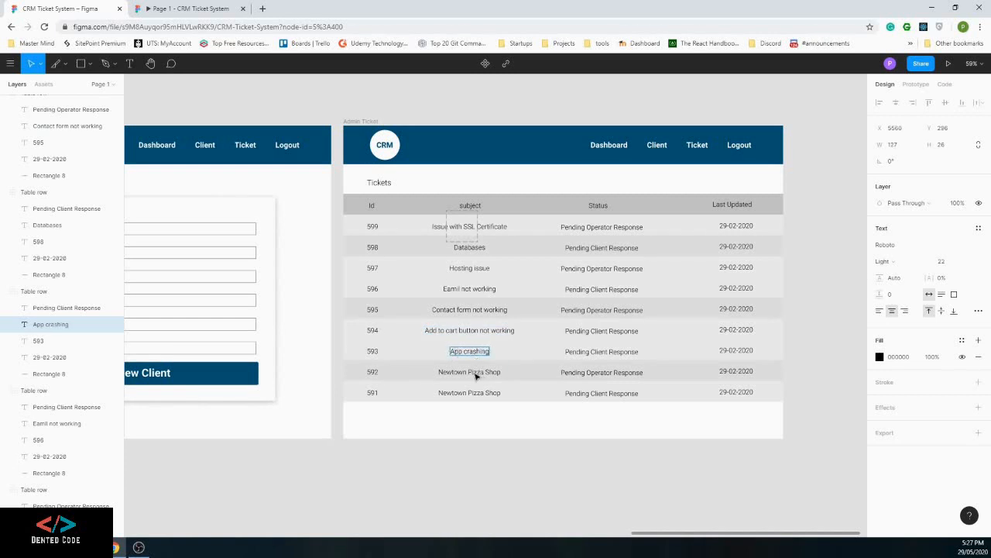
Replace row 592's subject with "require migration"
{"action": "double_click", "coordinate": [472, 372]}
{"action": "key", "text": "ctrl+a"}
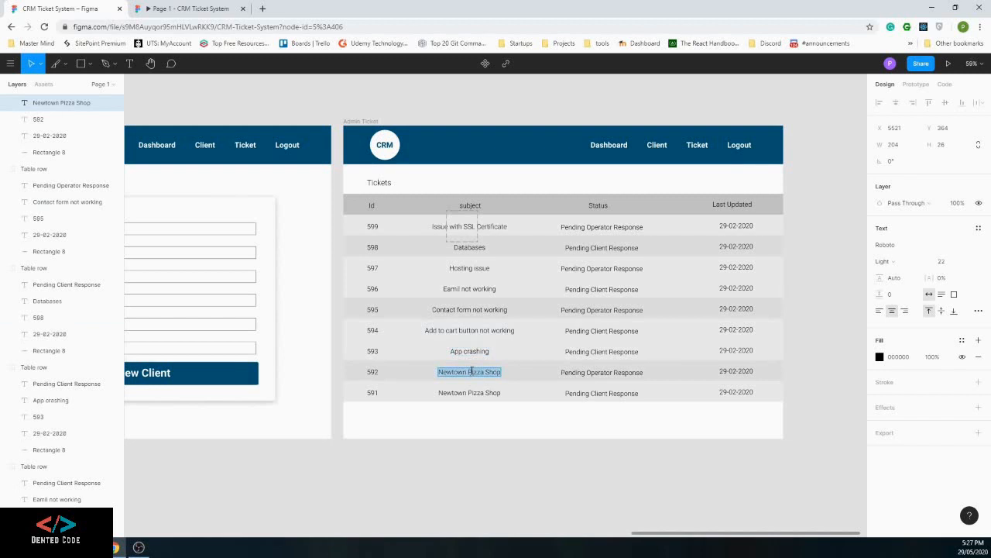
{"action": "type", "text": "Neww"}
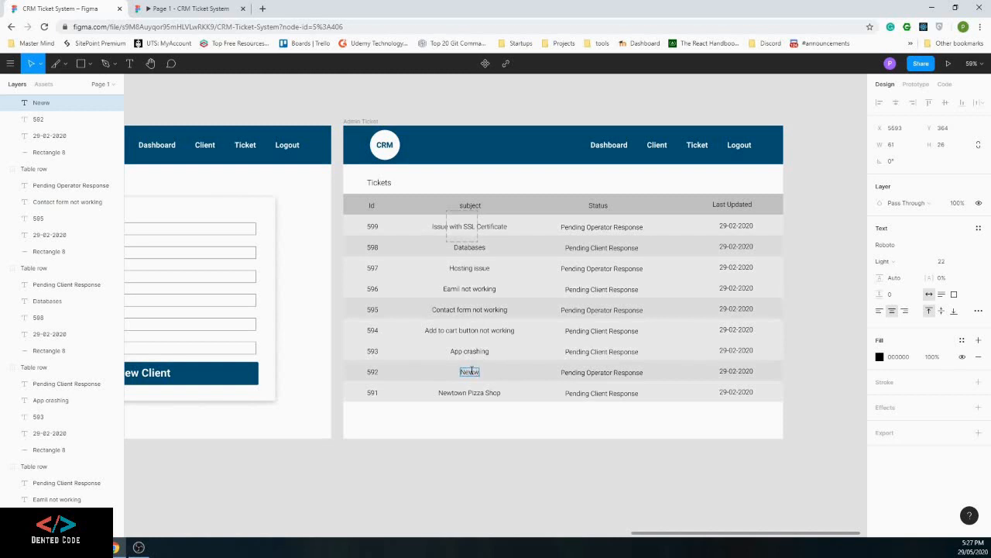
{"action": "key", "text": "BackSpace"}
{"action": "key", "text": "BackSpace"}
{"action": "key", "text": "BackSpace"}
{"action": "key", "text": "BackSpace"}
{"action": "type", "text": "rw"}
{"action": "key", "text": "BackSpace"}
{"action": "type", "text": "equire migration"}
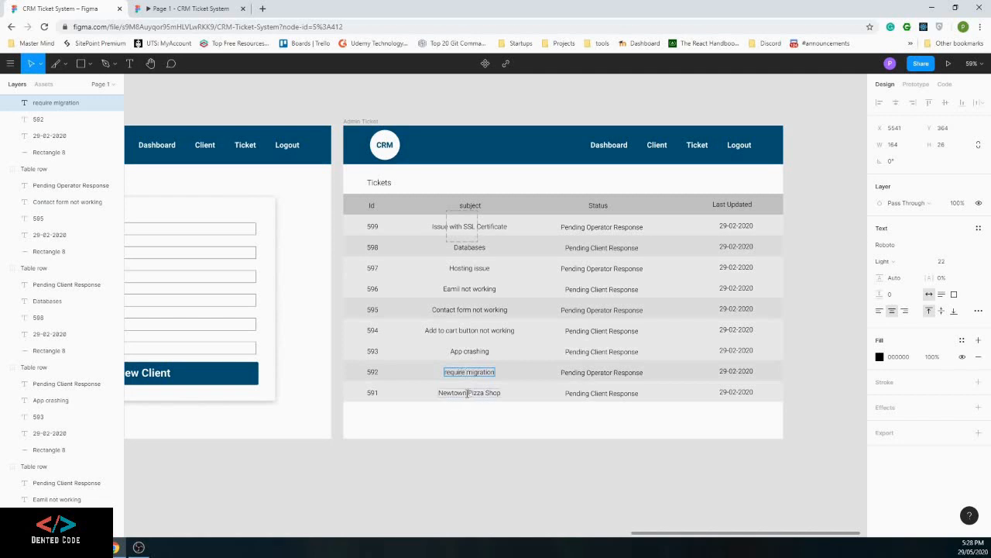
Replace the subject of the last row, 591, with "Wesite is down"
{"action": "double_click", "coordinate": [468, 392]}
{"action": "triple_click", "coordinate": [467, 393]}
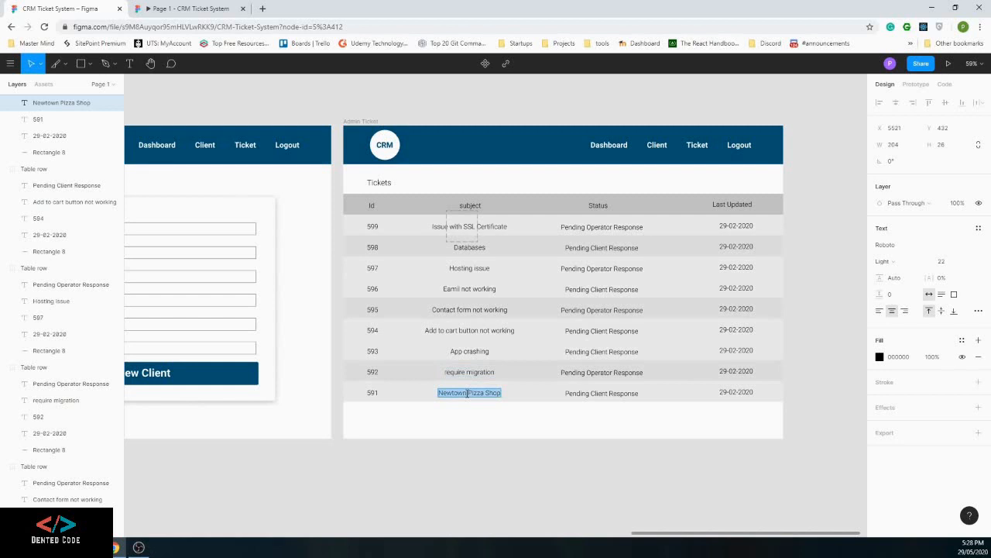
{"action": "type", "text": "Wesite is nd"}
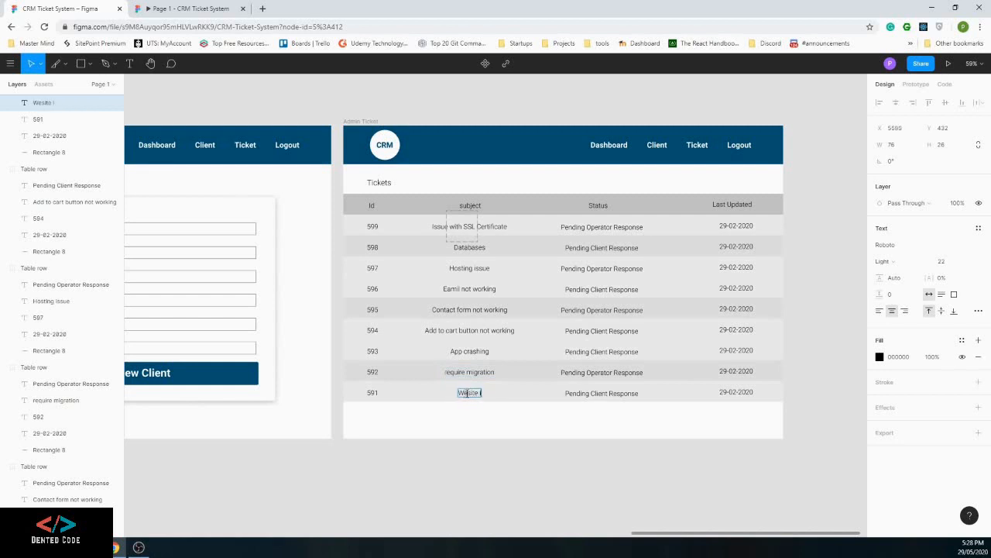
{"action": "key", "text": "BackSpace"}
{"action": "key", "text": "BackSpace"}
{"action": "type", "text": "down"}
{"action": "key", "text": "Escape"}
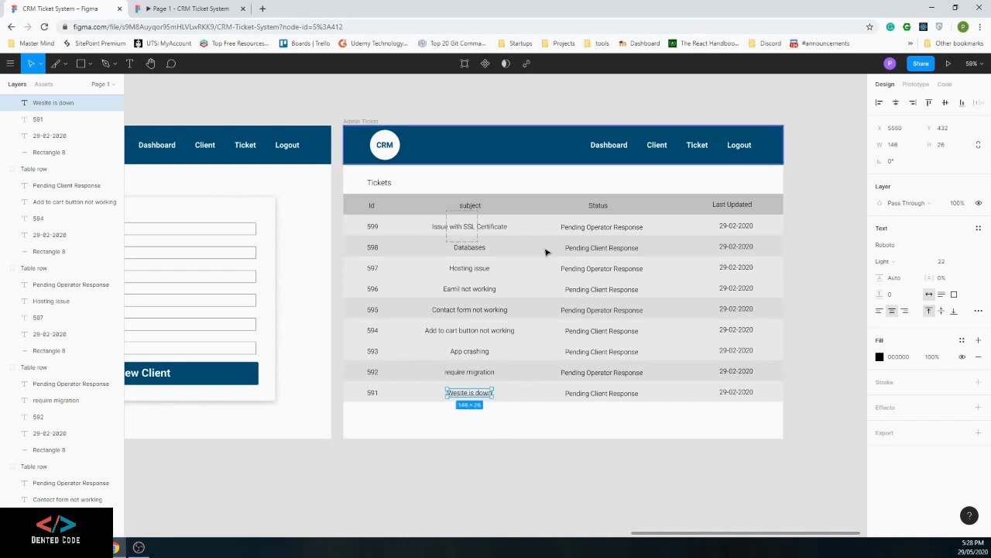
{"action": "left_click", "coordinate": [549, 476]}
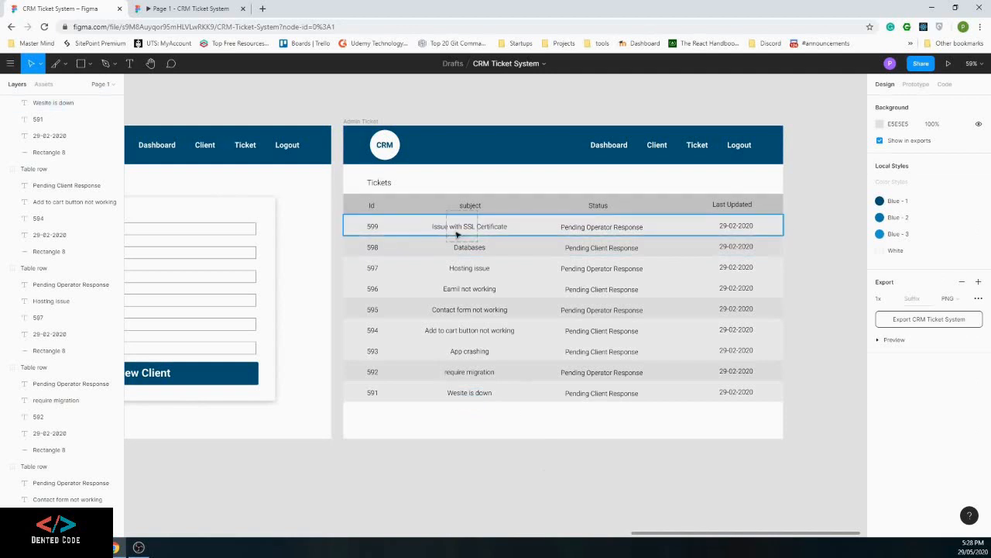
{"action": "left_click", "coordinate": [563, 376]}
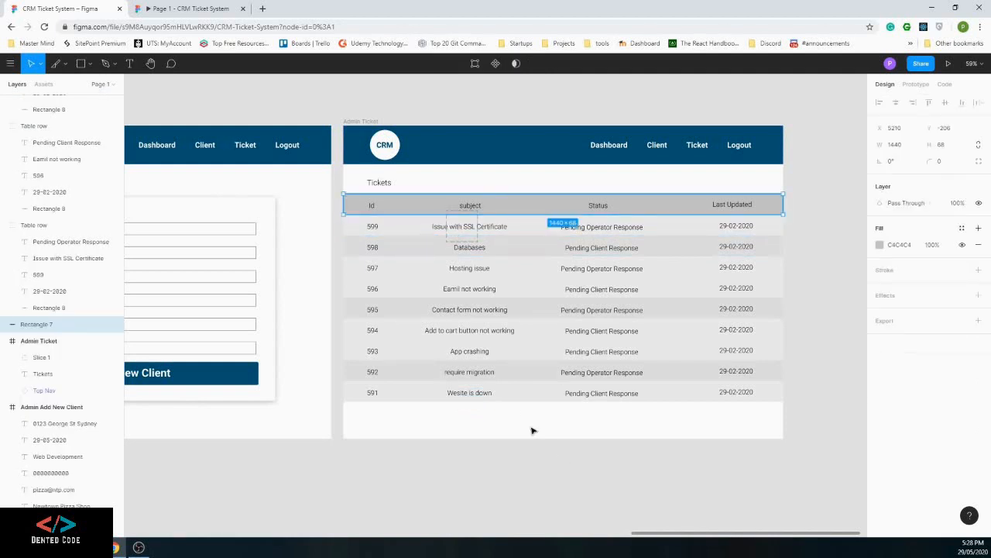
{"action": "left_click", "coordinate": [533, 431]}
{"action": "left_click", "coordinate": [480, 229]}
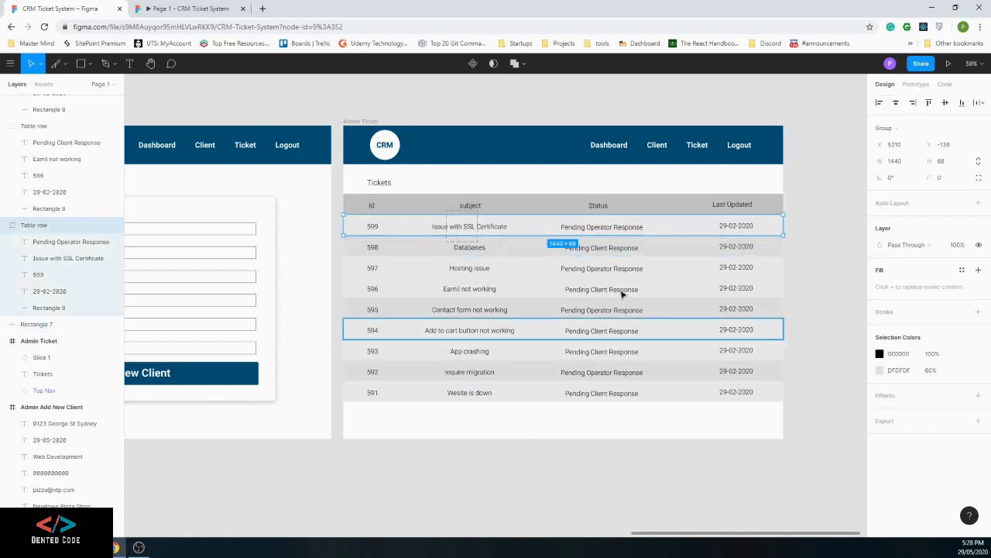
{"action": "key", "text": "Escape"}
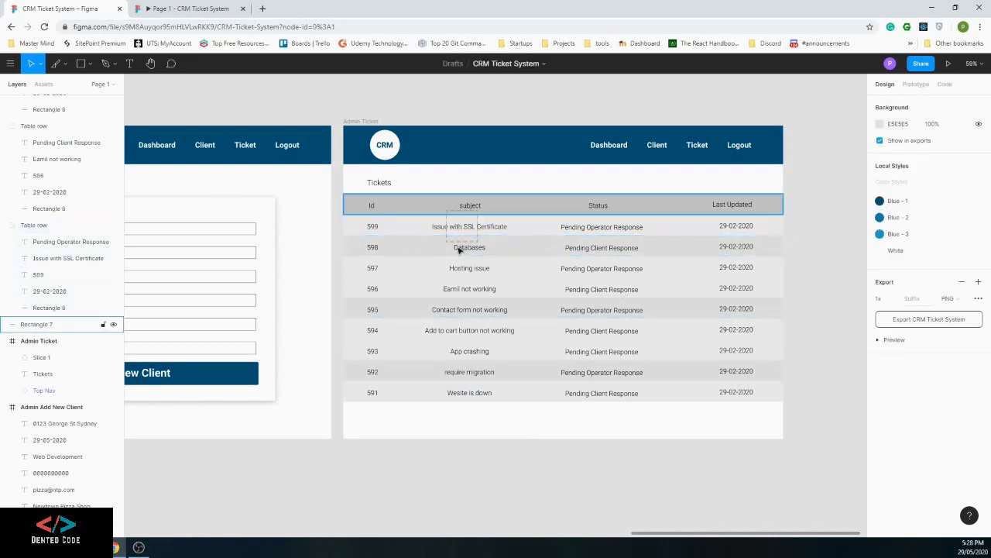
{"action": "scroll", "coordinate": [582, 440], "scroll_direction": "down", "scroll_amount": 1}
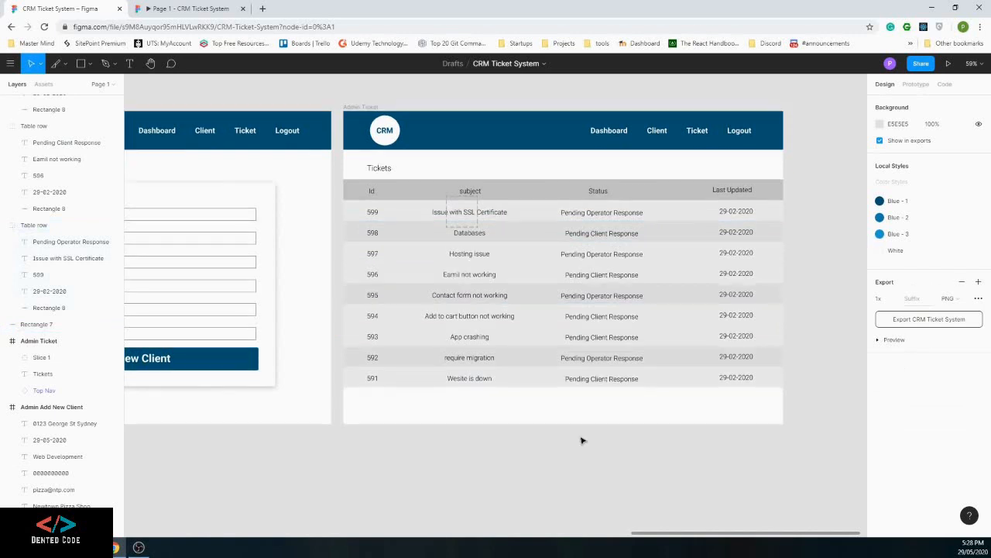
{"action": "scroll", "coordinate": [581, 440], "scroll_direction": "up", "scroll_amount": 1}
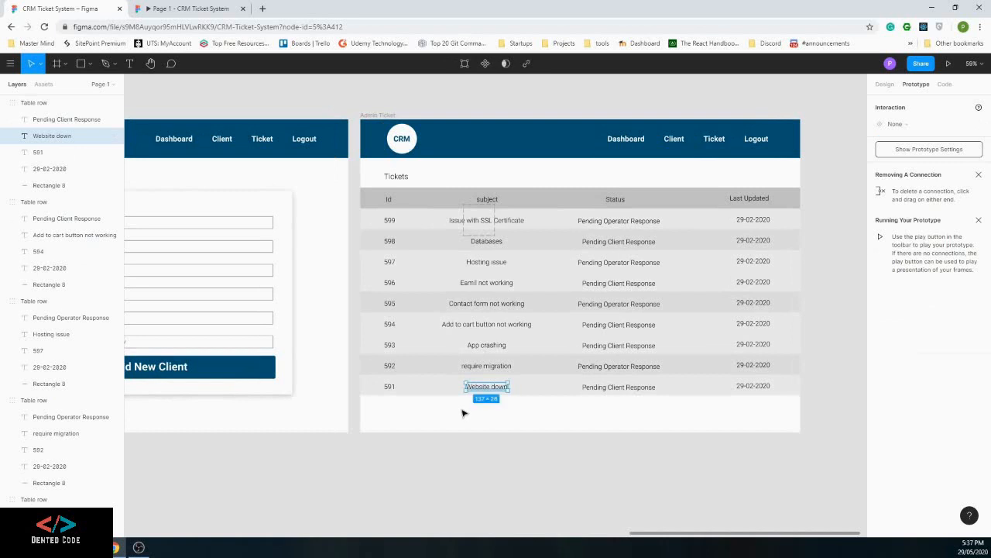
Delete the stray slice overlapping the first ticket row's subject on the Admin Ticket frame
{"action": "left_click", "coordinate": [470, 212]}
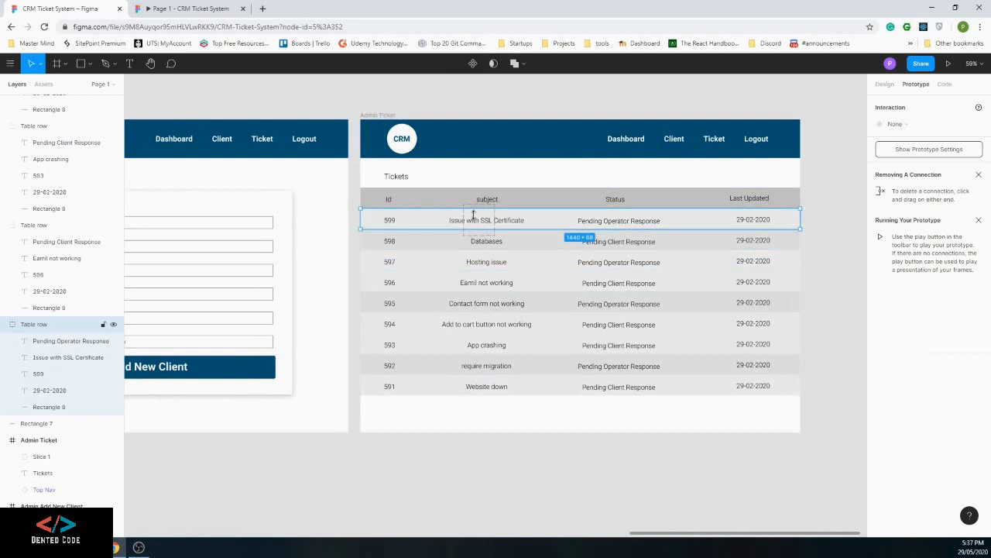
{"action": "left_click", "coordinate": [41, 457]}
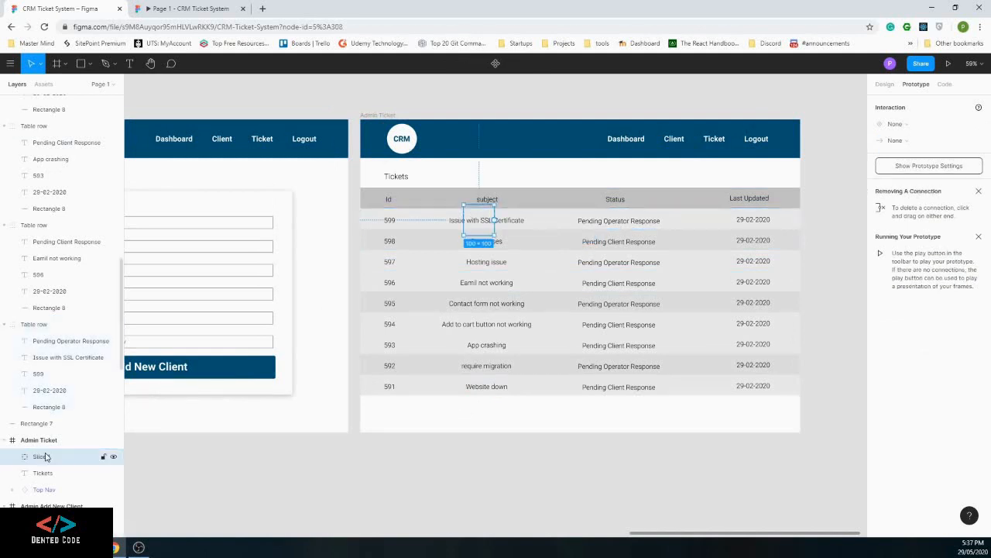
{"action": "key", "text": "Delete"}
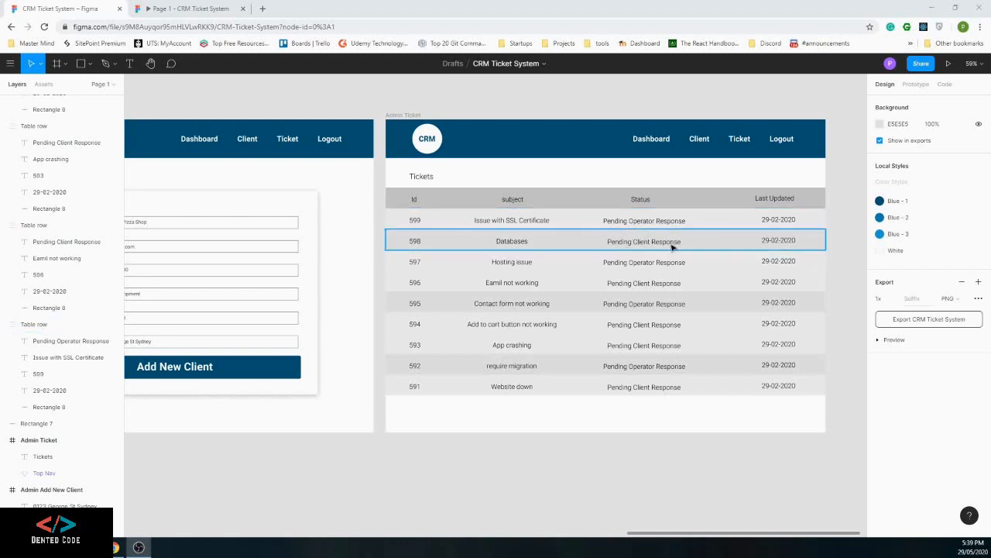
{"action": "double_click", "coordinate": [640, 389]}
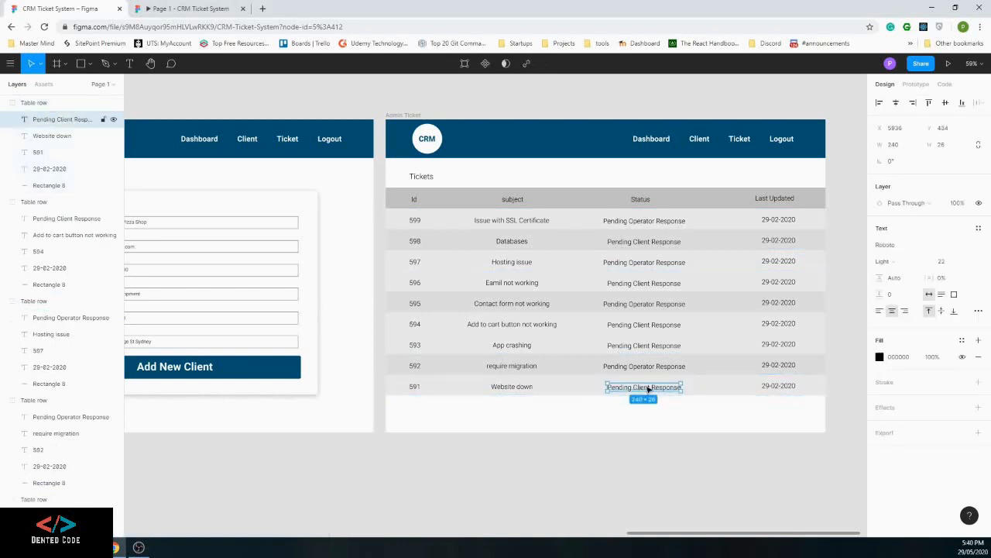
{"action": "key", "text": "o"}
{"action": "key", "text": "s"}
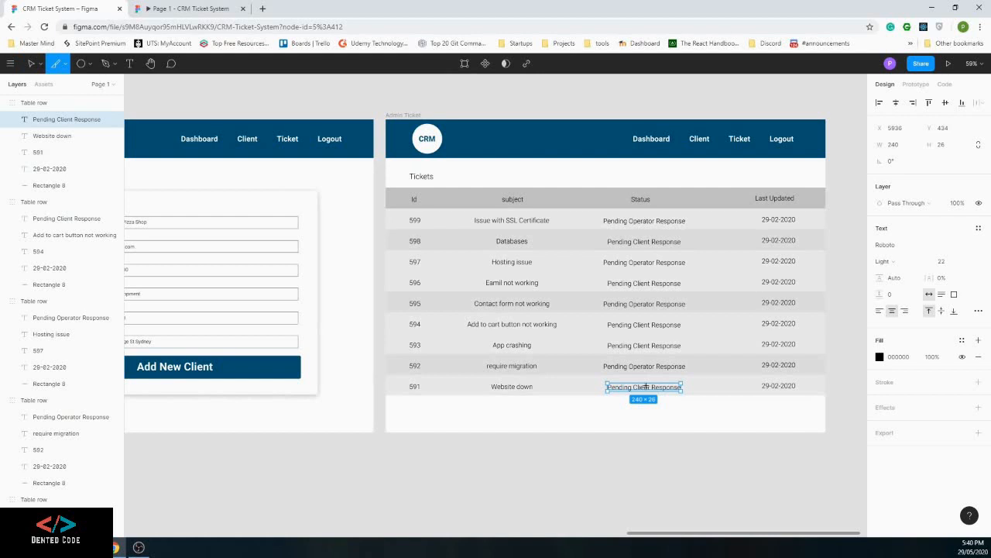
{"action": "double_click", "coordinate": [633, 387]}
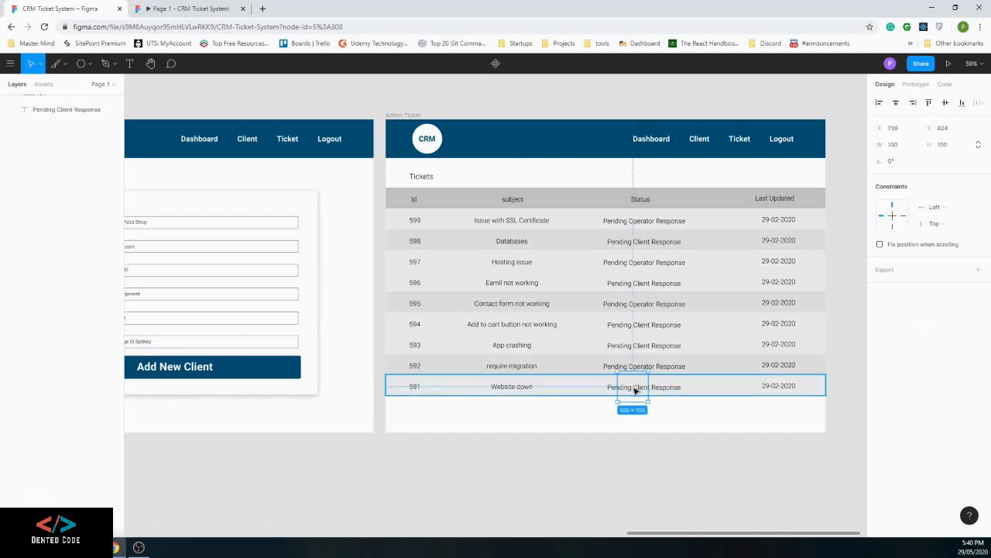
{"action": "key", "text": "ctrl+z"}
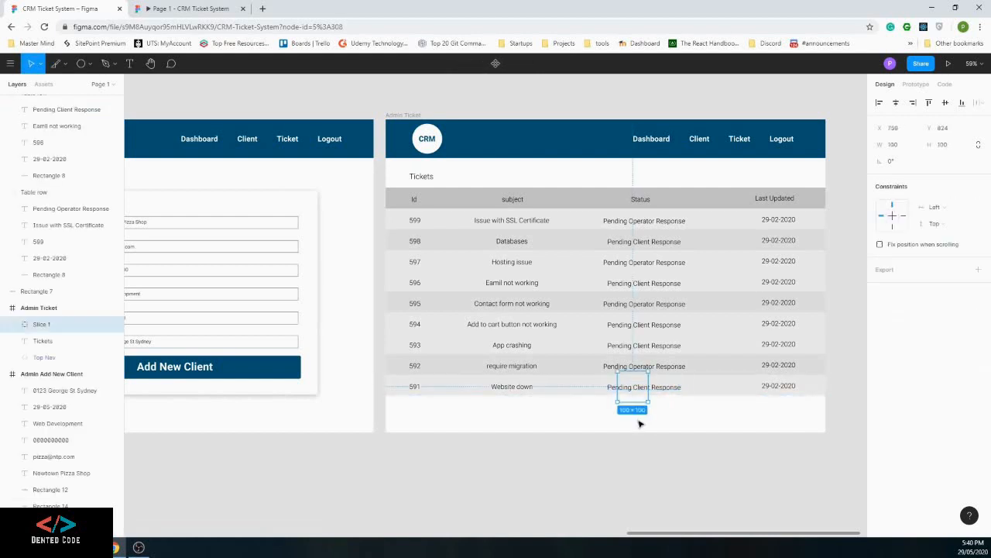
{"action": "key", "text": "ctrl+z"}
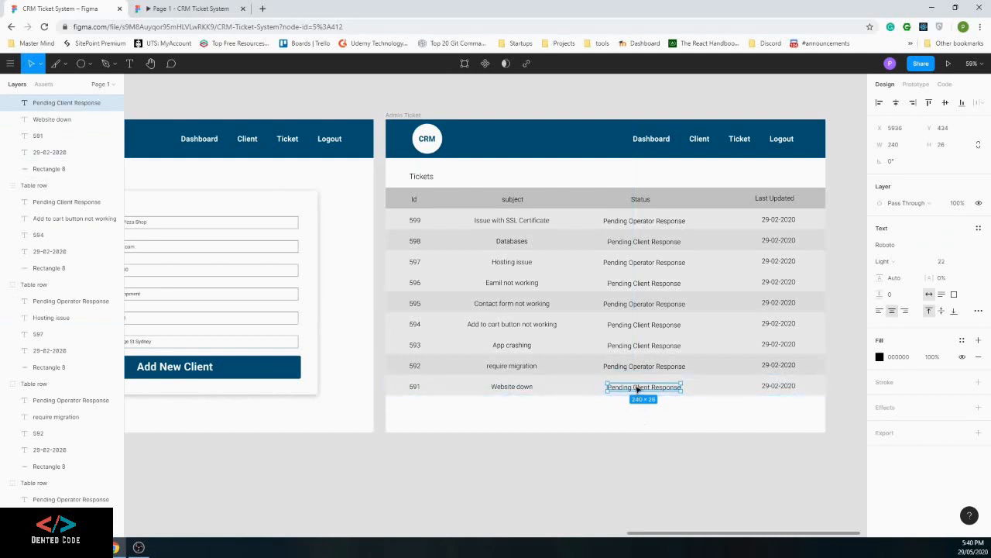
Replace the status of the last row, 591, with "Closed"
{"action": "double_click", "coordinate": [635, 386]}
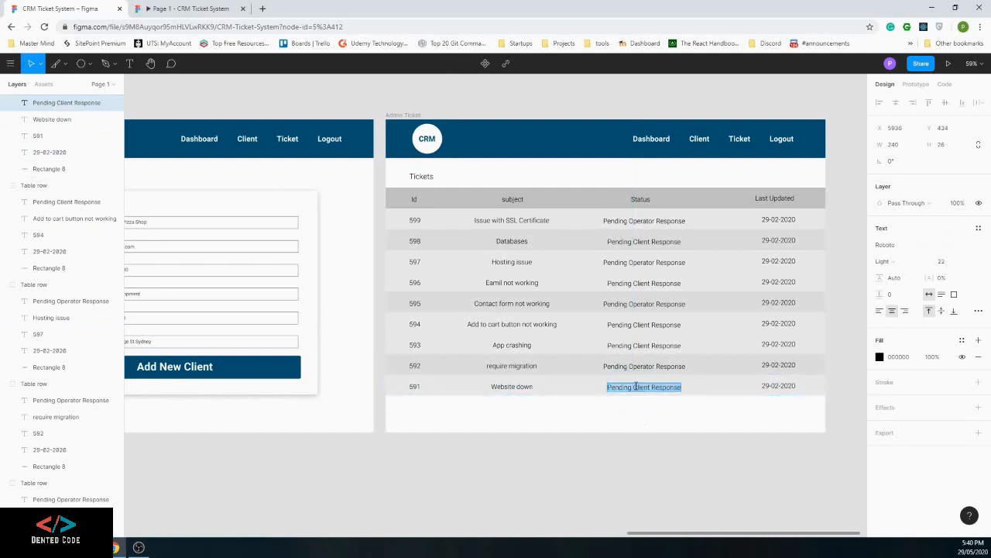
{"action": "type", "text": "Closed"}
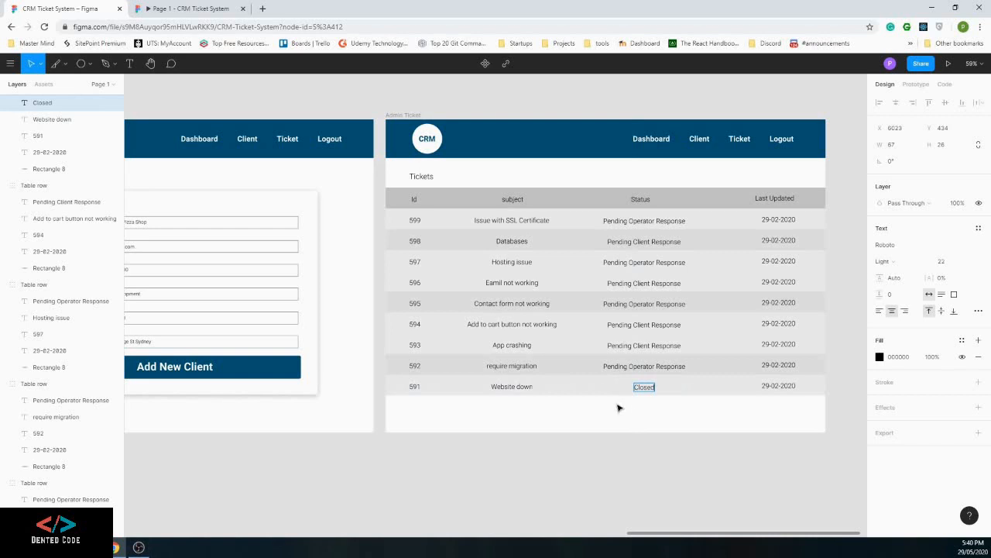
{"action": "key", "text": "Escape"}
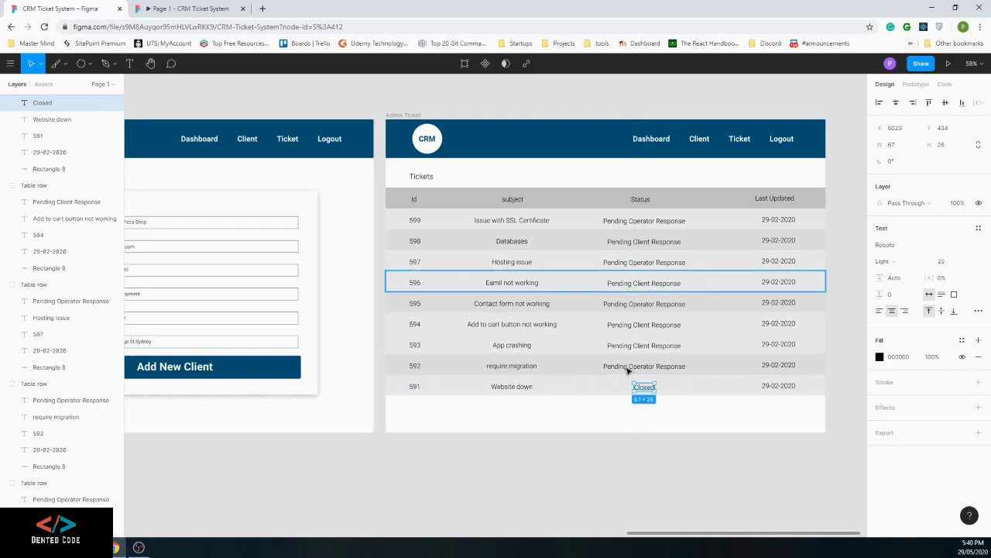
{"action": "left_click", "coordinate": [679, 403]}
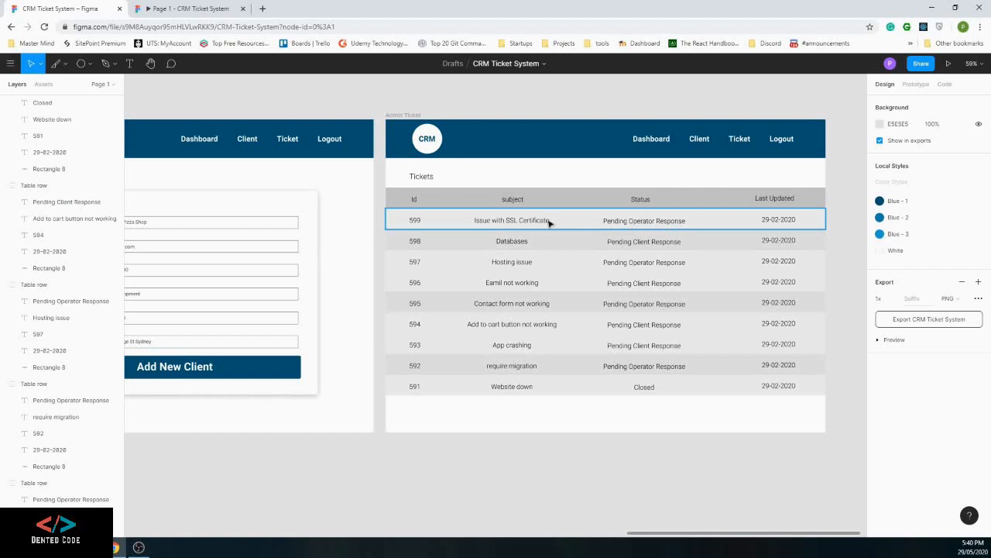
{"action": "left_click", "coordinate": [517, 225]}
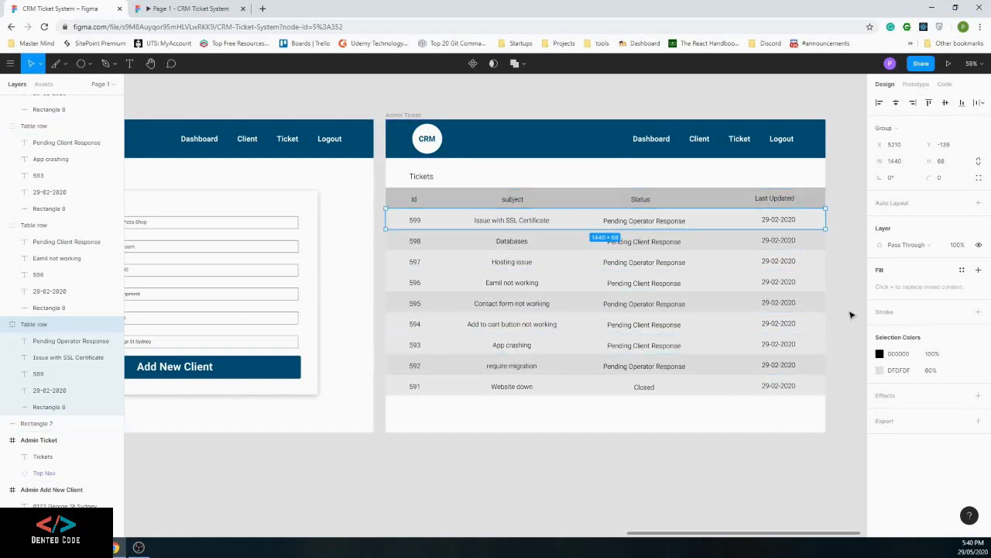
{"action": "left_click", "coordinate": [679, 462]}
{"action": "scroll", "coordinate": [677, 533], "scroll_direction": "right", "scroll_amount": 3}
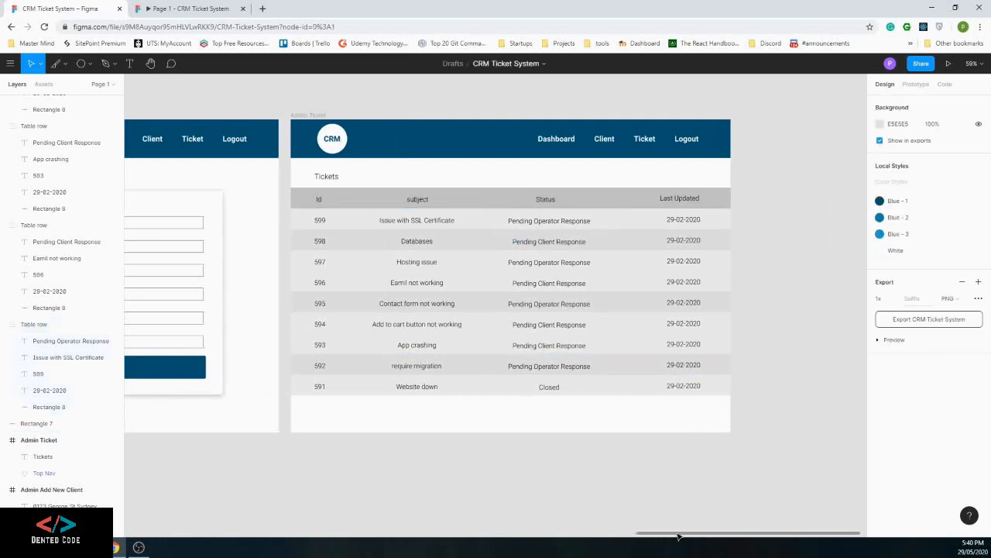
{"action": "left_click", "coordinate": [443, 138]}
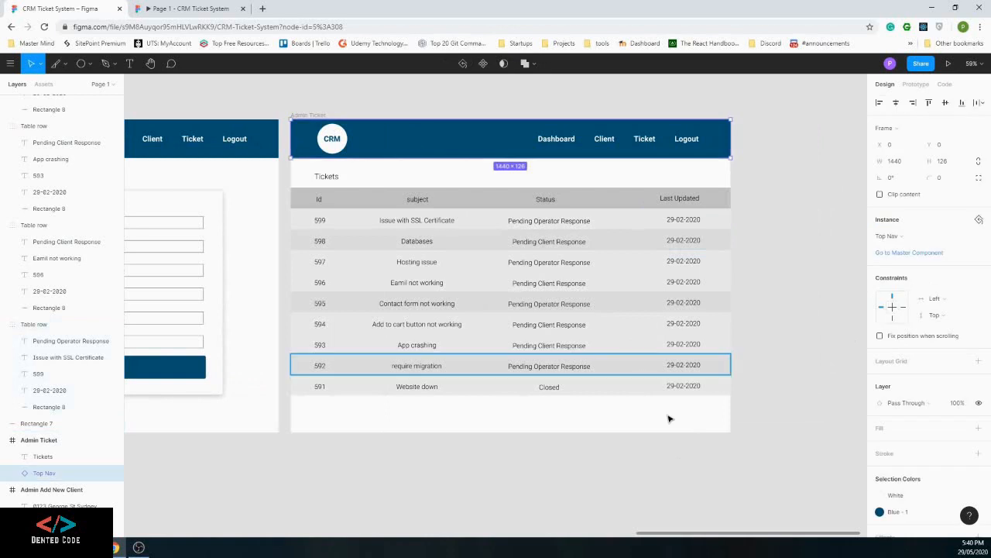
{"action": "left_click", "coordinate": [750, 448]}
{"action": "left_click_drag", "start_coordinate": [767, 449], "coordinate": [311, 128]}
{"action": "scroll", "coordinate": [109, 254], "scroll_direction": "up", "scroll_amount": 1}
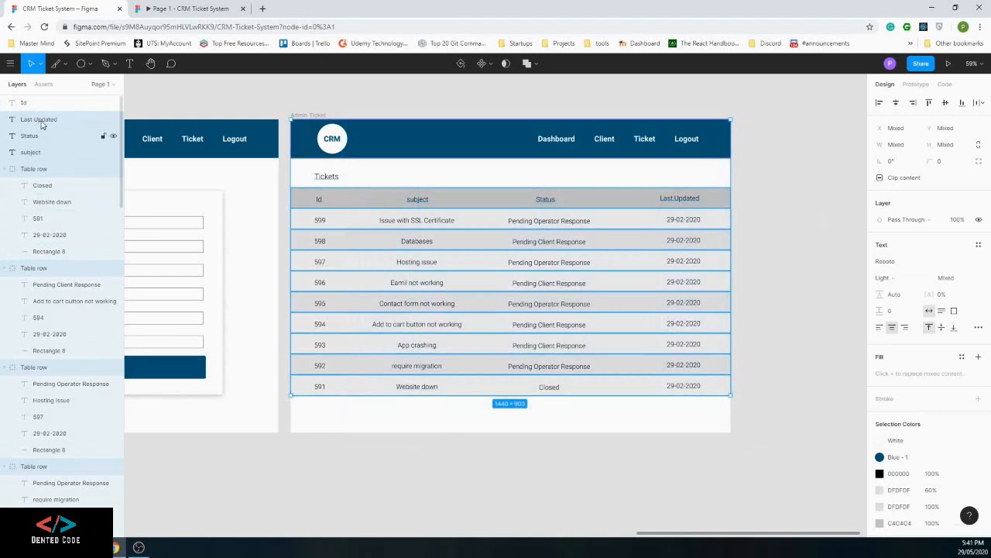
{"action": "scroll", "coordinate": [81, 338], "scroll_direction": "down", "scroll_amount": 5}
{"action": "scroll", "coordinate": [82, 338], "scroll_direction": "down", "scroll_amount": 10}
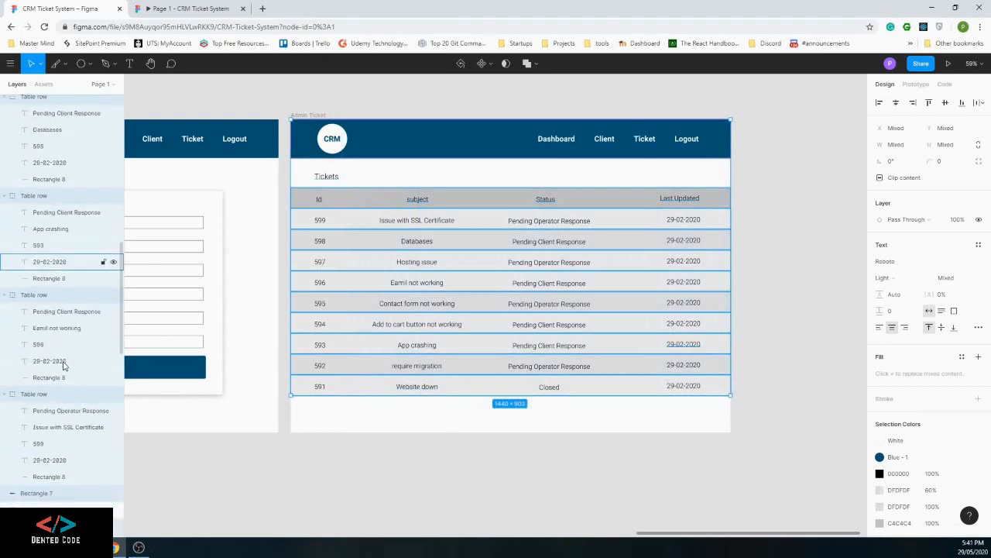
{"action": "scroll", "coordinate": [65, 356], "scroll_direction": "up", "scroll_amount": 6}
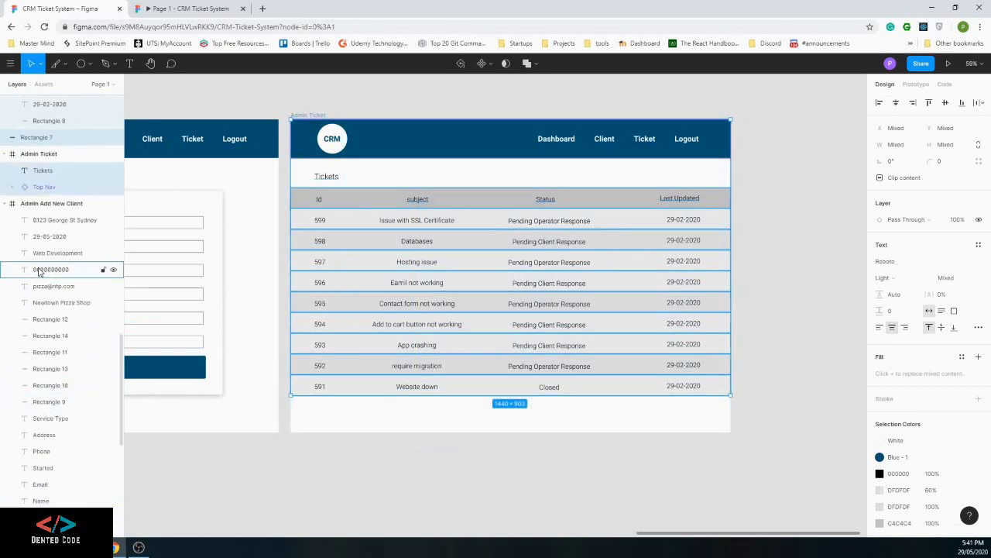
{"action": "left_click", "coordinate": [454, 469]}
Move all the table's column headings, ticket rows and header rectangle into the Admin Ticket frame, and collapse that frame's layers
{"action": "left_click_drag", "start_coordinate": [701, 412], "coordinate": [307, 191]}
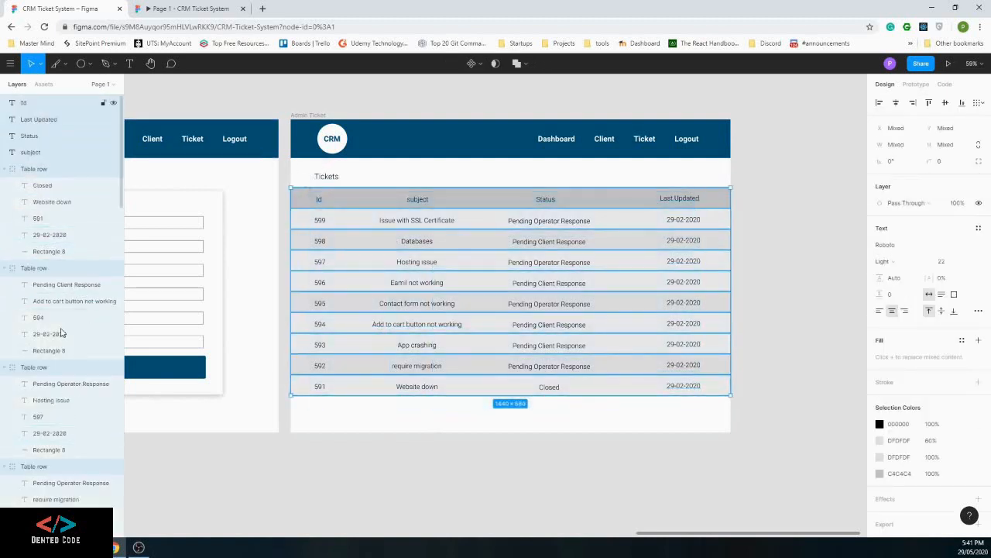
{"action": "scroll", "coordinate": [61, 369], "scroll_direction": "down", "scroll_amount": 2}
{"action": "scroll", "coordinate": [61, 372], "scroll_direction": "down", "scroll_amount": 10}
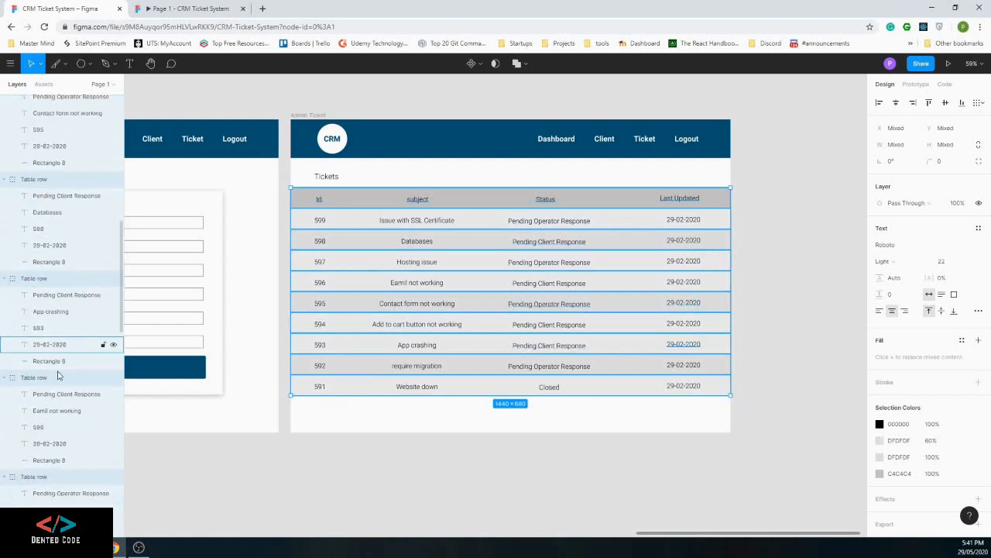
{"action": "scroll", "coordinate": [58, 376], "scroll_direction": "down", "scroll_amount": 8}
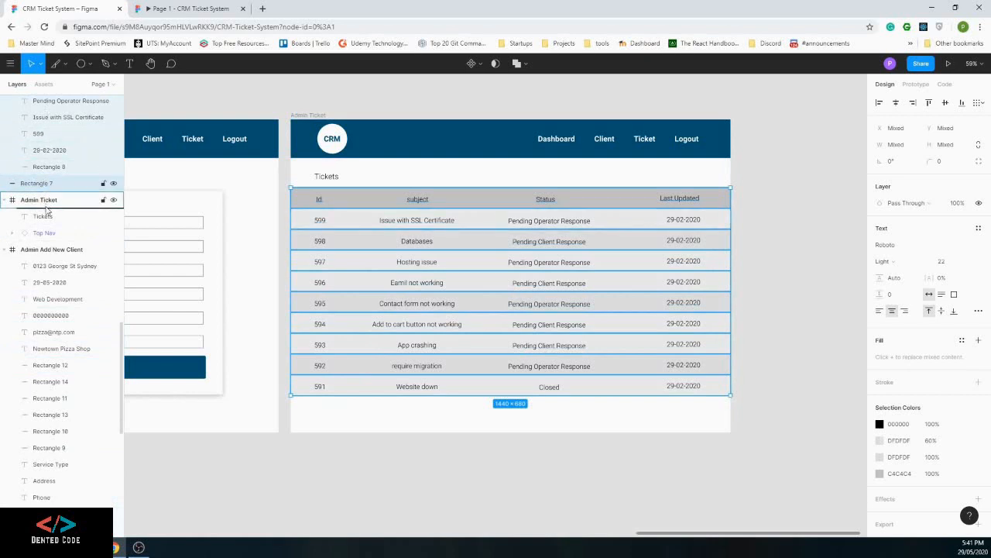
{"action": "left_click_drag", "start_coordinate": [47, 211], "coordinate": [45, 207]}
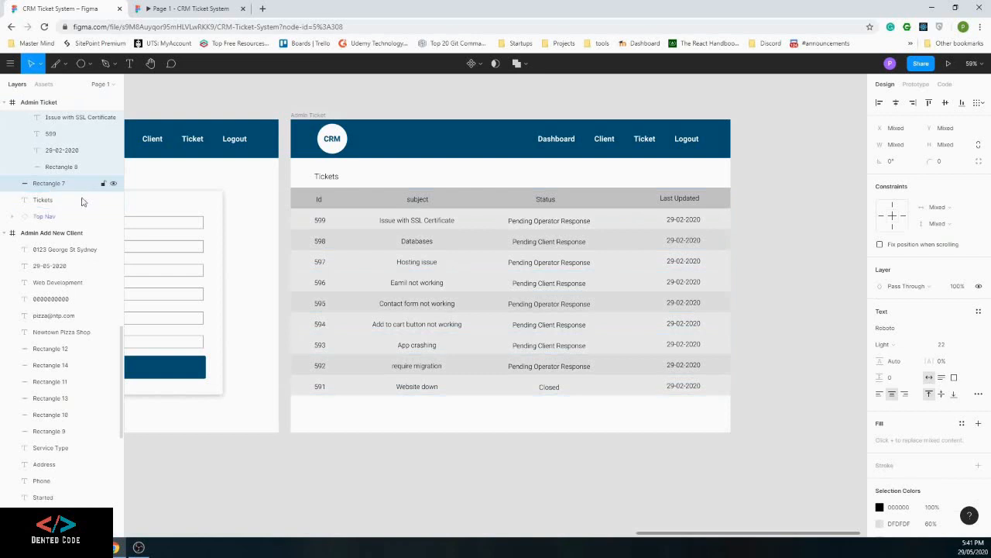
{"action": "scroll", "coordinate": [51, 181], "scroll_direction": "up", "scroll_amount": 11}
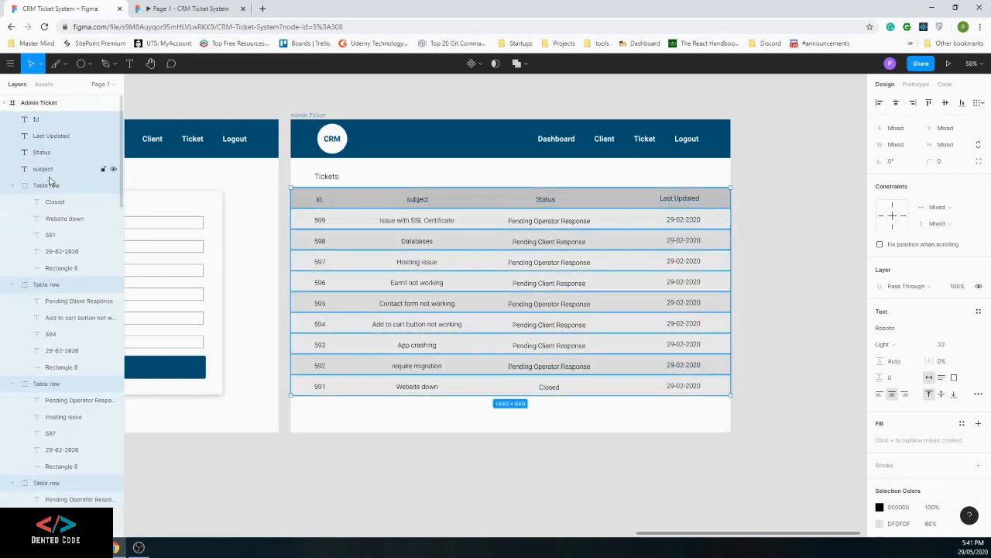
{"action": "left_click", "coordinate": [11, 103]}
Duplicate the Admin Ticket frame and rename the copy "Admin Ticket Conversation"
{"action": "left_click", "coordinate": [39, 103]}
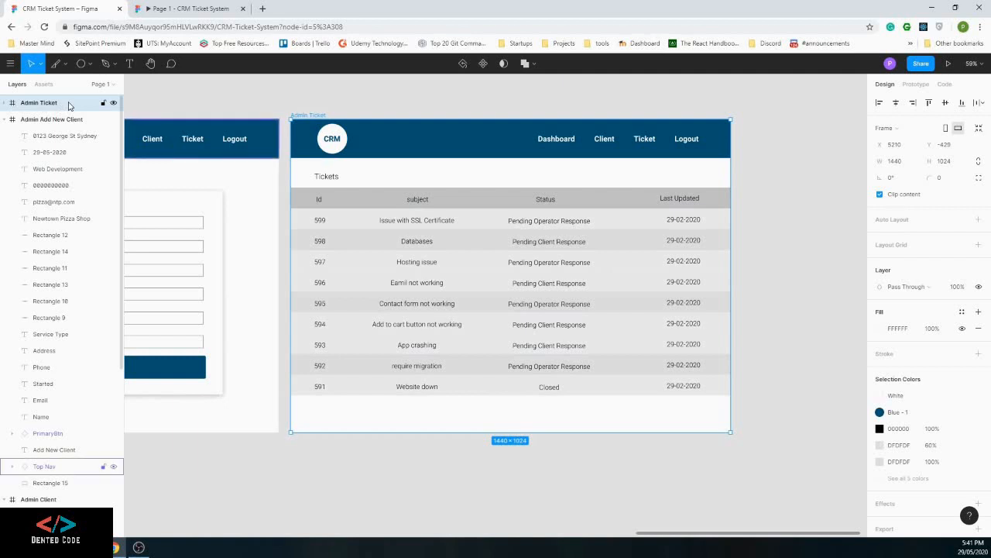
{"action": "key", "text": "ctrl+v"}
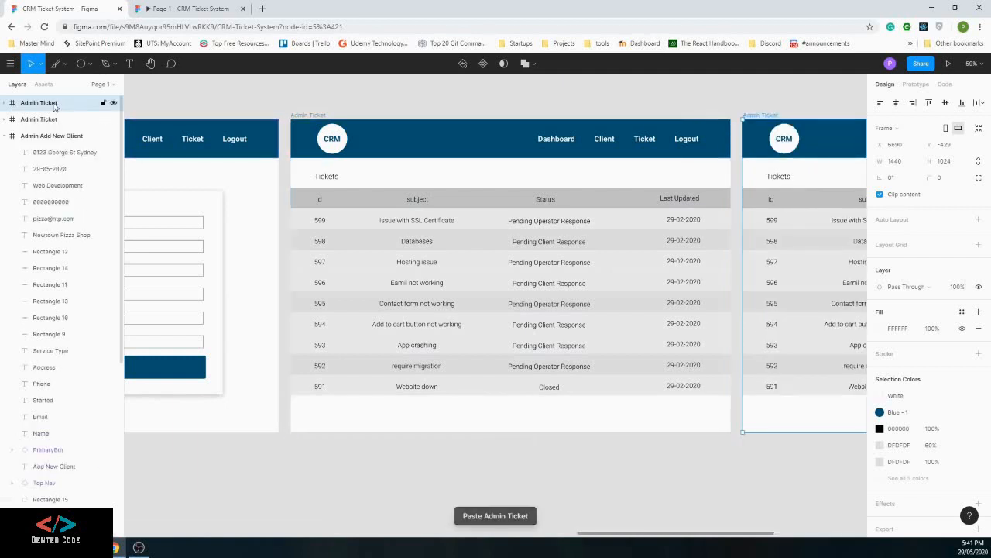
{"action": "right_click", "coordinate": [53, 103]}
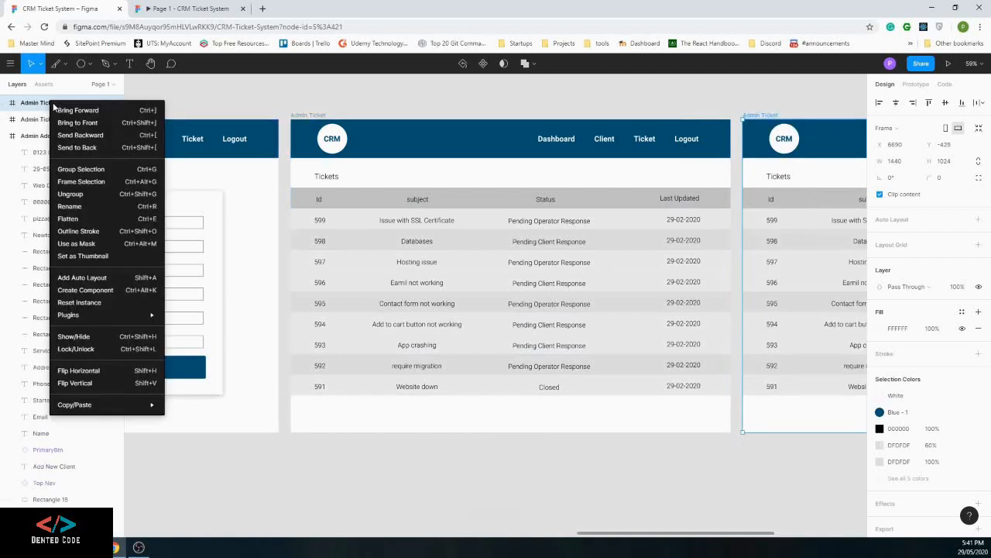
{"action": "left_click", "coordinate": [69, 206]}
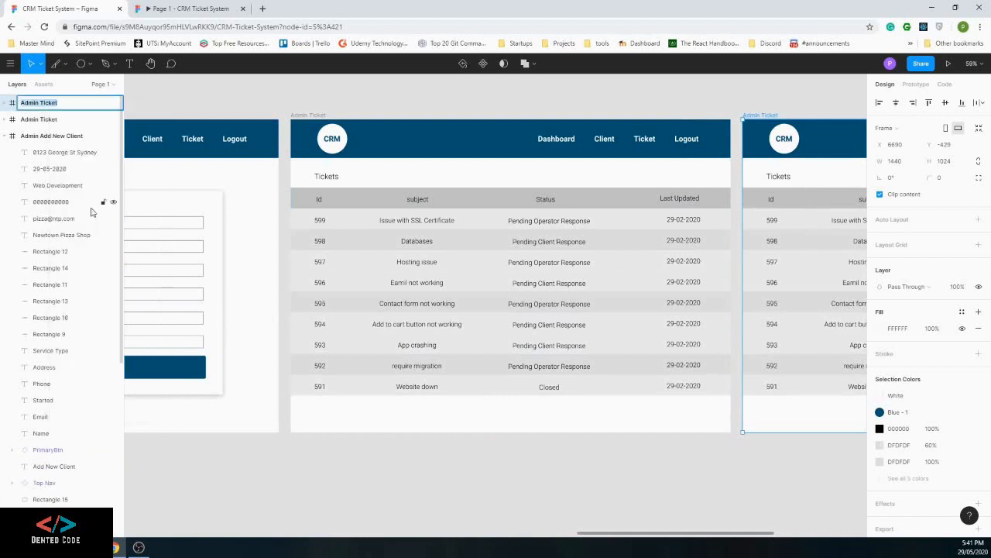
{"action": "left_click", "coordinate": [62, 106]}
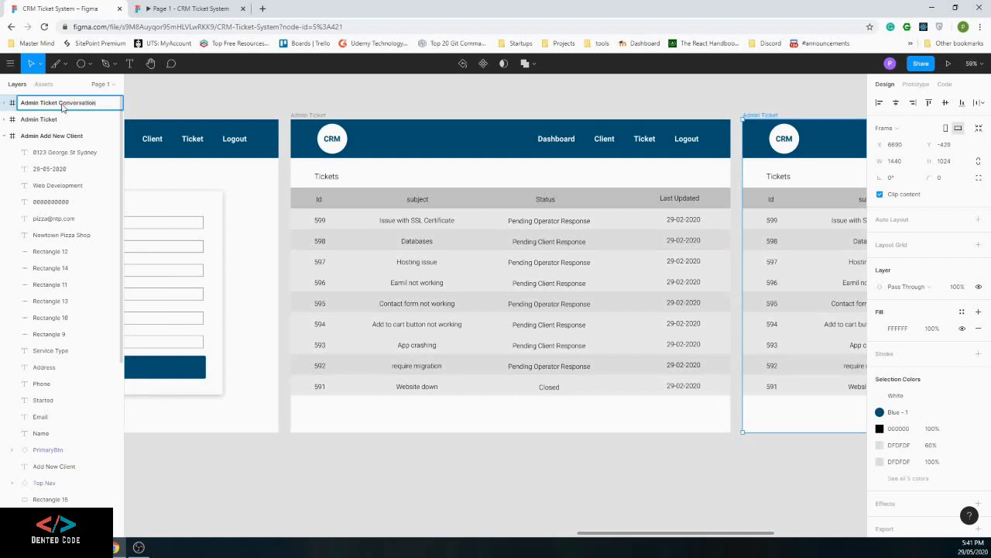
{"action": "key", "text": "ctrl+l"}
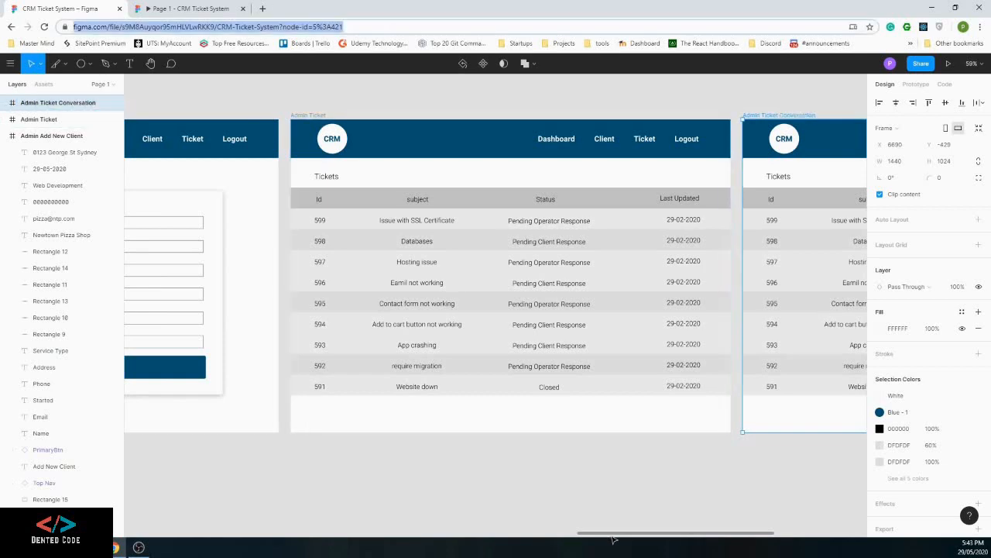
Delete the table's header and all ticket rows from the Admin Ticket Conversation frame
{"action": "left_click_drag", "start_coordinate": [609, 537], "coordinate": [732, 535]}
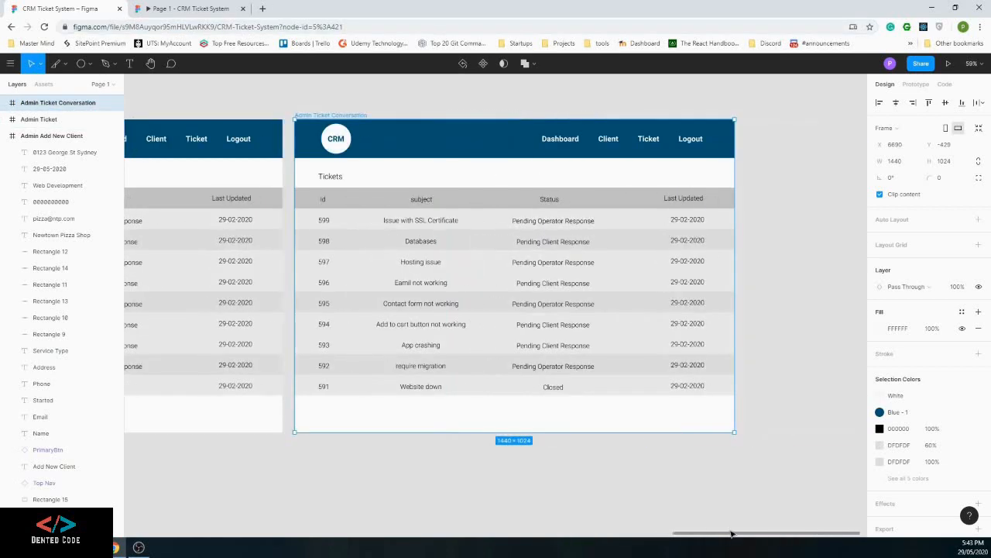
{"action": "left_click", "coordinate": [440, 287]}
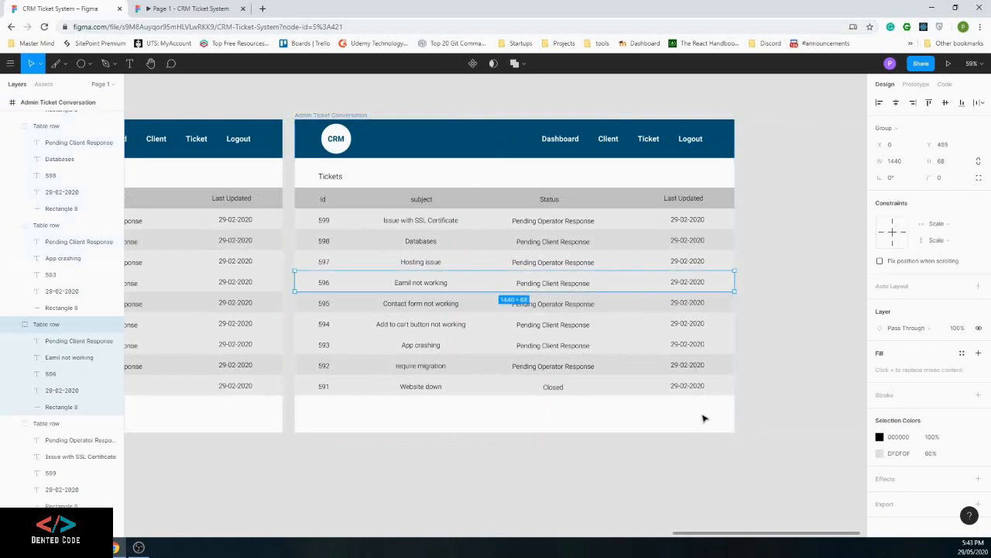
{"action": "left_click_drag", "start_coordinate": [702, 415], "coordinate": [304, 187]}
{"action": "key", "text": "Delete"}
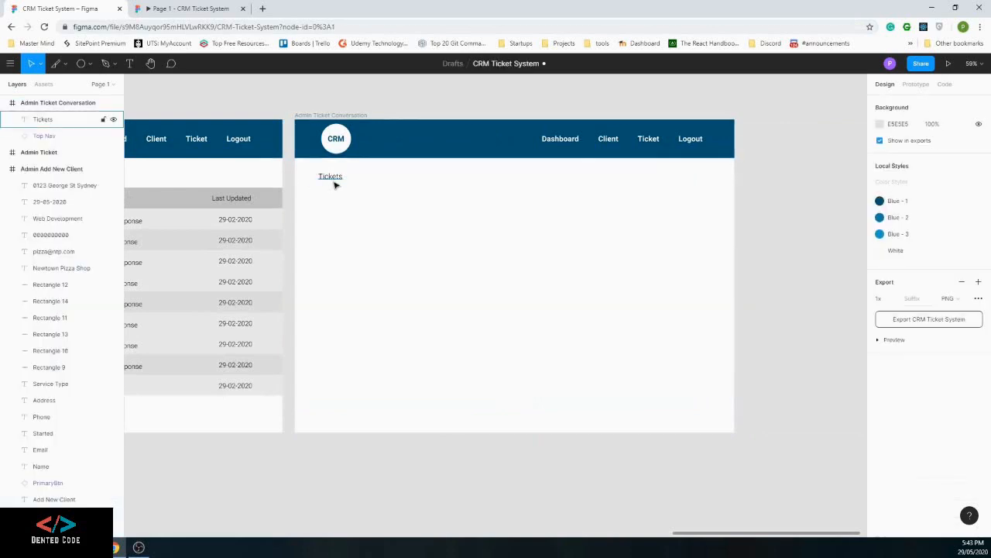
Change the "Tickets" heading on Admin Ticket Conversation to "Tickets Conversation" and align its start with the CRM logo's left edge
{"action": "left_click", "coordinate": [337, 180]}
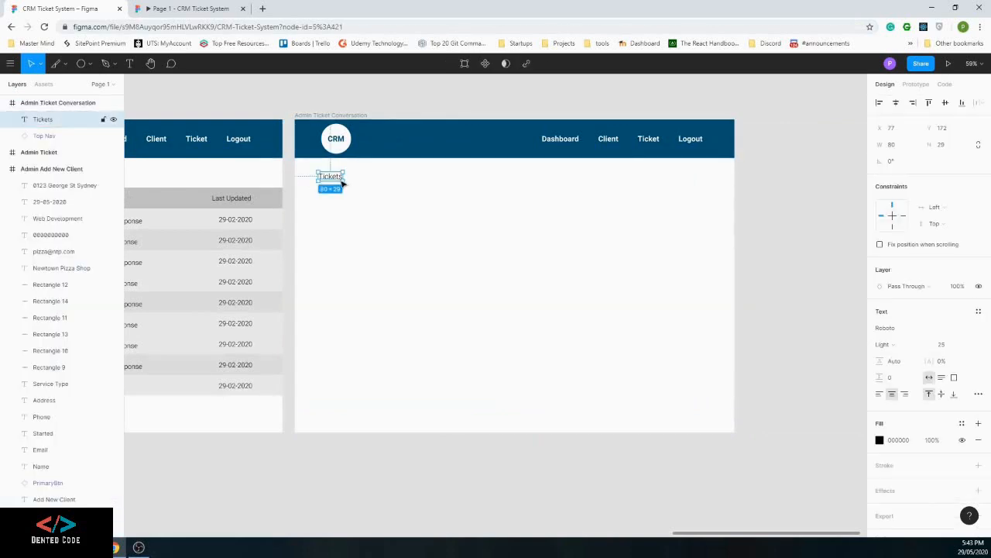
{"action": "key", "text": "Return"}
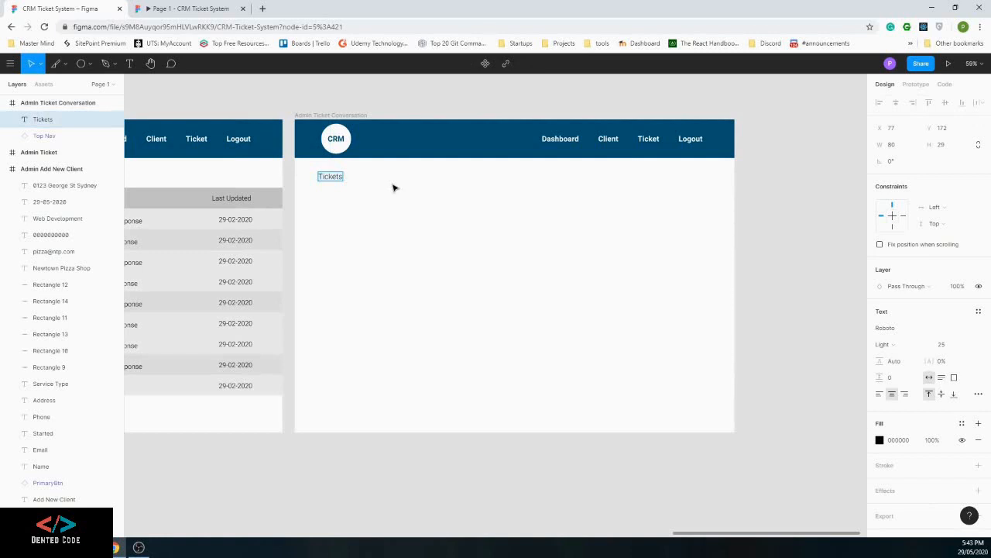
{"action": "type", "text": "Conversati"}
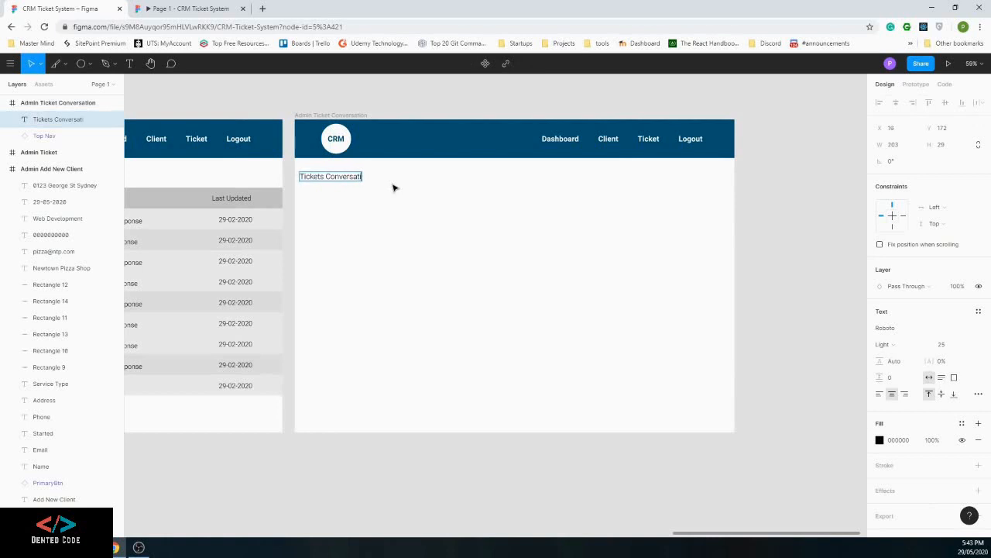
{"action": "type", "text": "on"}
{"action": "key", "text": "Escape"}
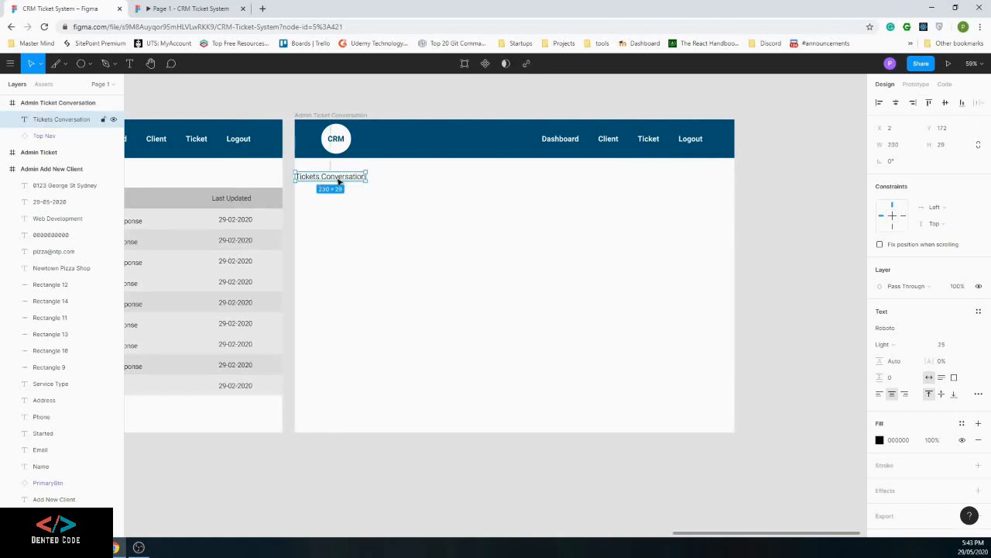
{"action": "left_click_drag", "start_coordinate": [338, 180], "coordinate": [365, 178]}
{"action": "left_click", "coordinate": [479, 285]}
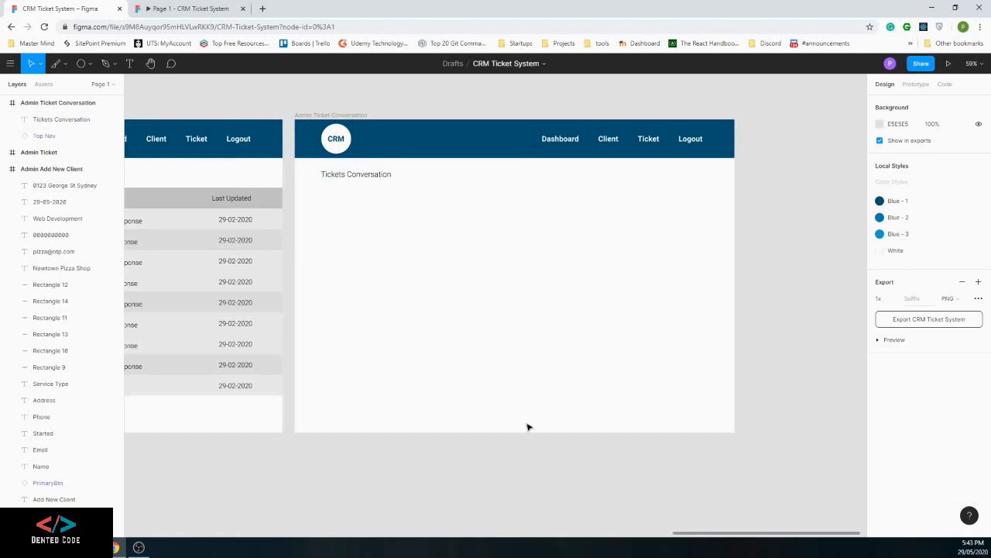
Extend the Admin Ticket Conversation frame downward to a height of about 2371
{"action": "scroll", "coordinate": [529, 439], "scroll_direction": "down", "scroll_amount": 1}
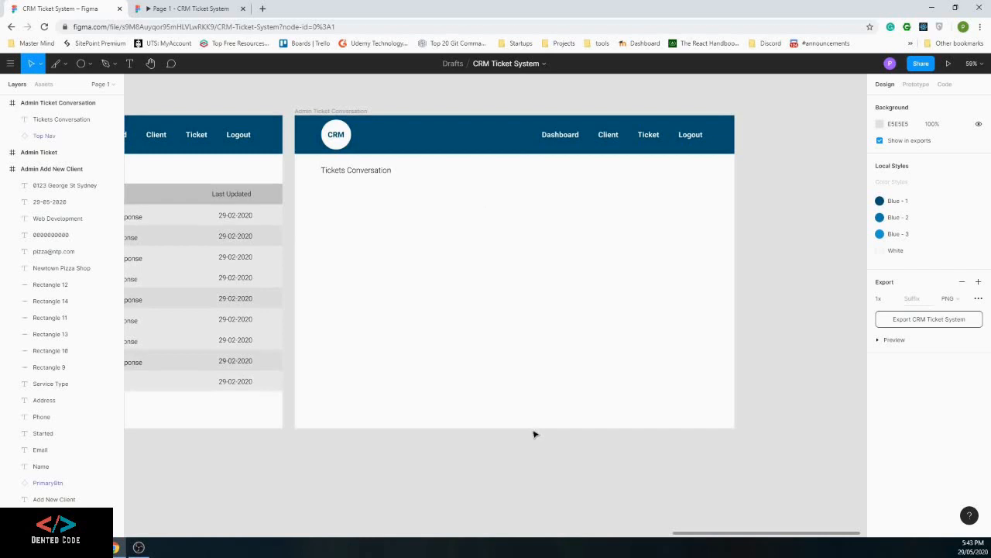
{"action": "left_click", "coordinate": [63, 102]}
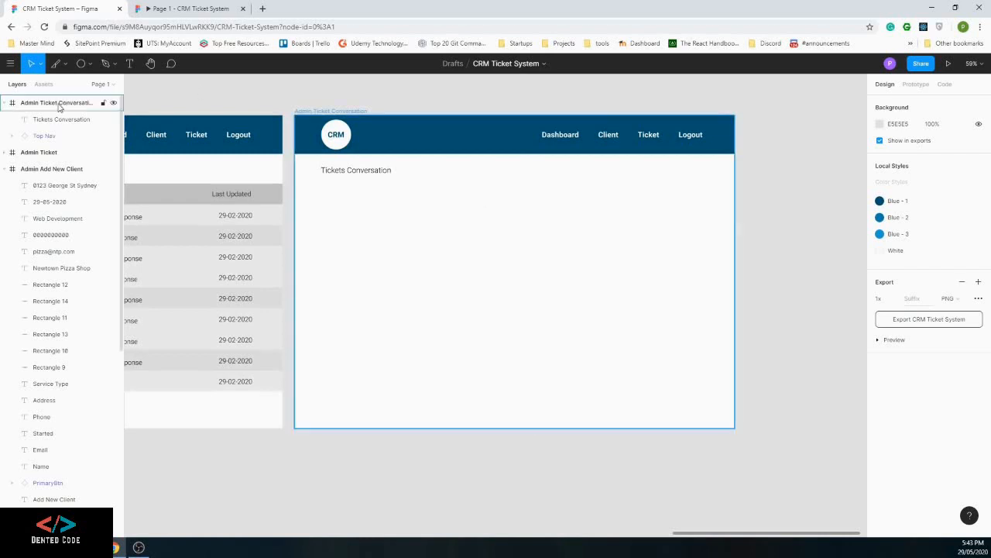
{"action": "left_click_drag", "start_coordinate": [483, 428], "coordinate": [466, 547]}
{"action": "scroll", "coordinate": [510, 292], "scroll_direction": "up", "scroll_amount": 3}
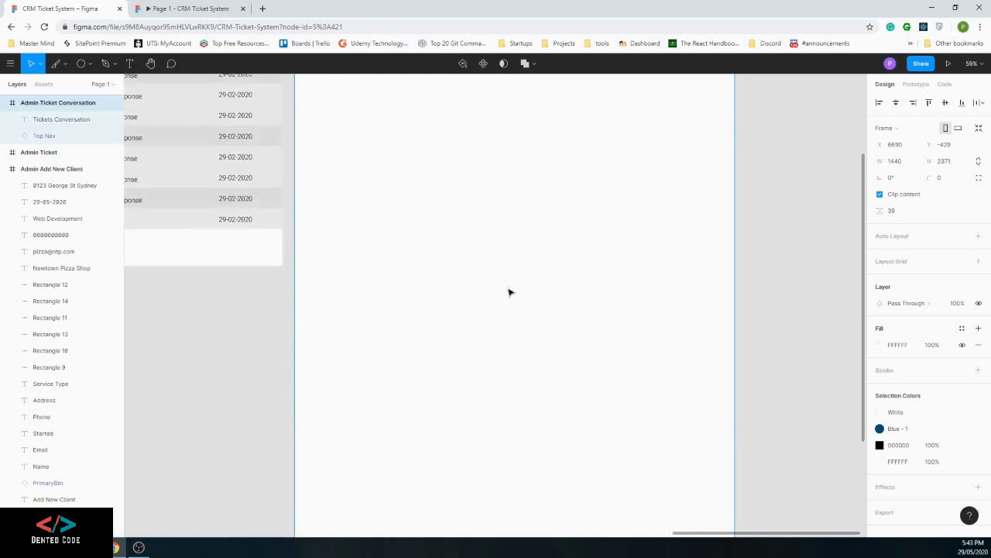
{"action": "scroll", "coordinate": [509, 291], "scroll_direction": "up", "scroll_amount": 3}
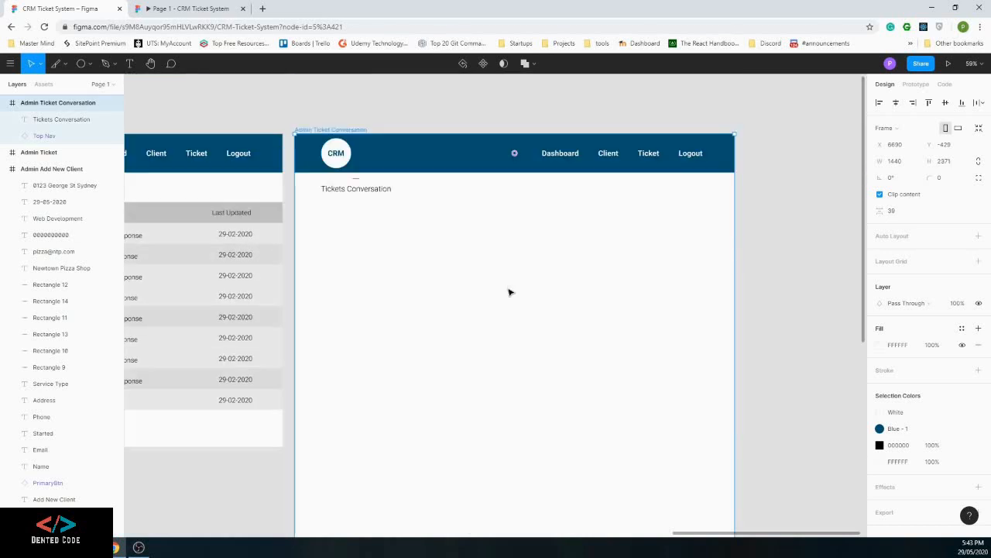
{"action": "scroll", "coordinate": [566, 287], "scroll_direction": "up", "scroll_amount": 1}
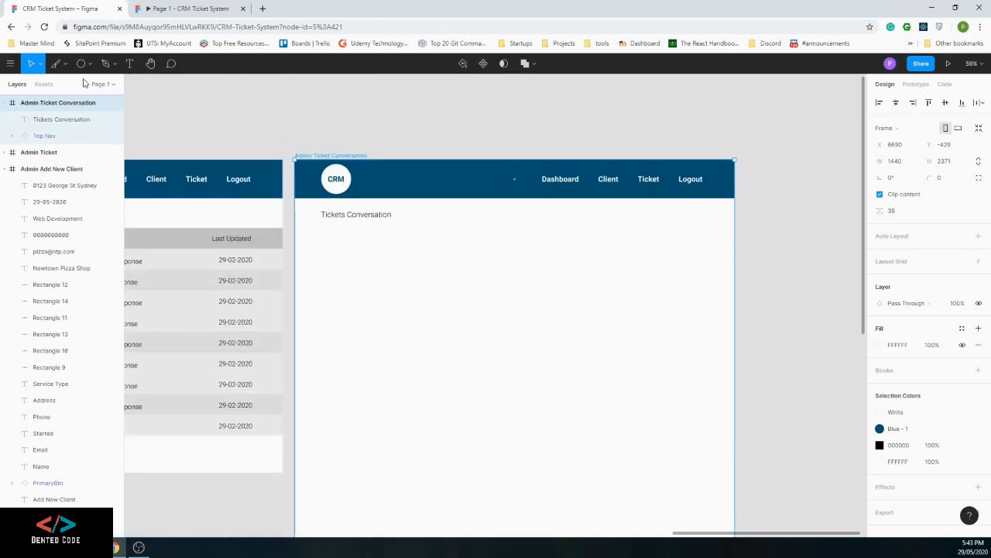
{"action": "left_click", "coordinate": [449, 389]}
{"action": "scroll", "coordinate": [439, 413], "scroll_direction": "down", "scroll_amount": 1}
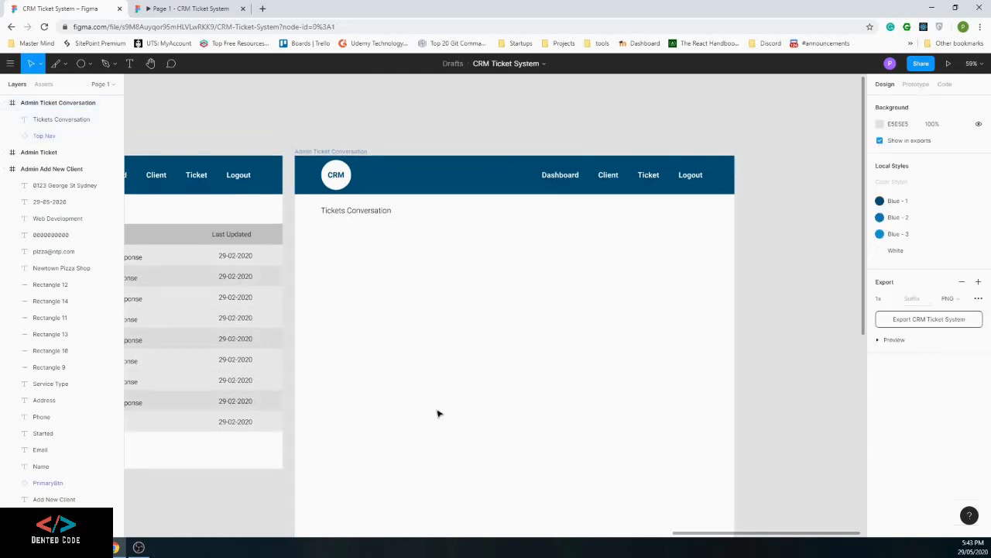
{"action": "scroll", "coordinate": [438, 414], "scroll_direction": "down", "scroll_amount": 2}
Check page scrolling in the prototype preview, and fix the Top Nav's position when scrolling on the Admin Ticket Conversation frame
{"action": "left_click", "coordinate": [194, 8]}
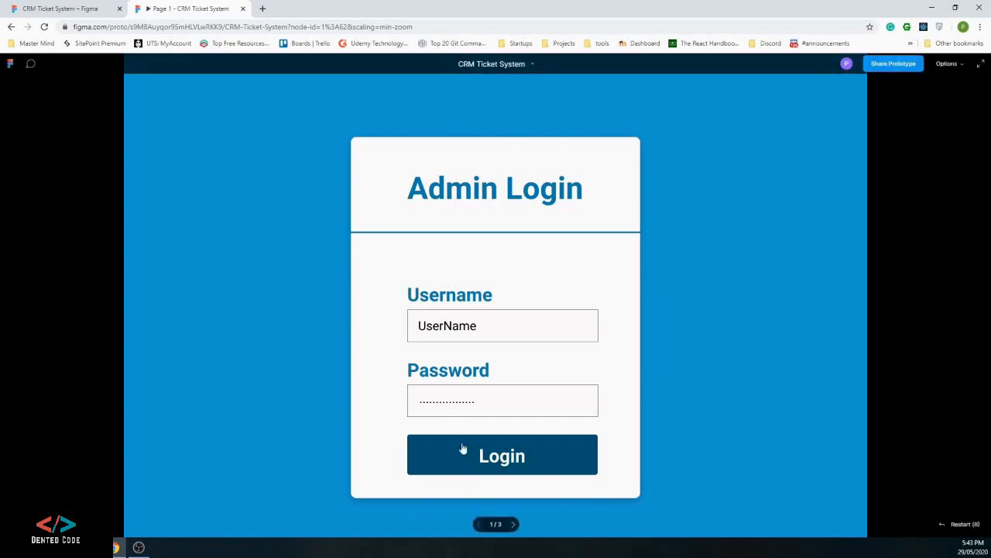
{"action": "scroll", "coordinate": [703, 271], "scroll_direction": "down", "scroll_amount": 1}
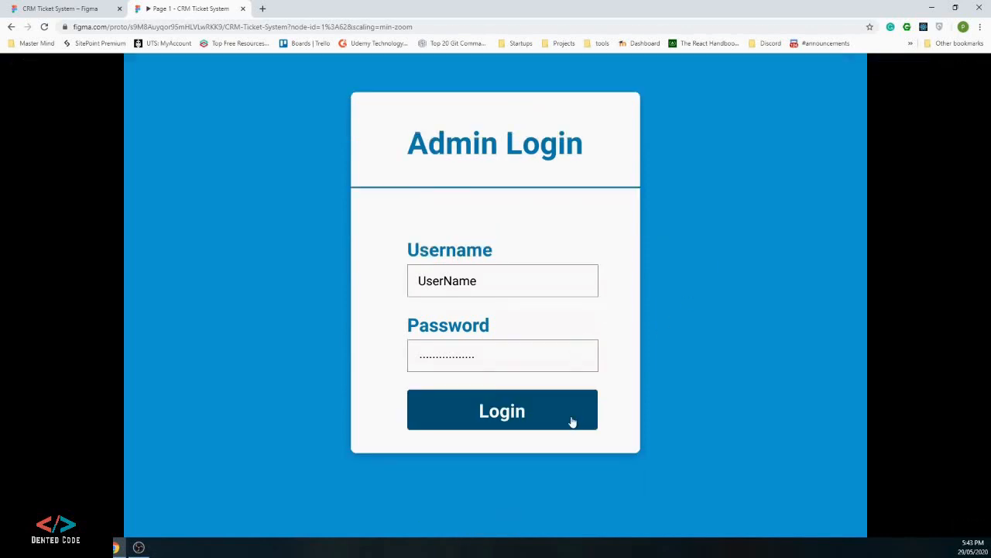
{"action": "scroll", "coordinate": [573, 420], "scroll_direction": "up", "scroll_amount": 1}
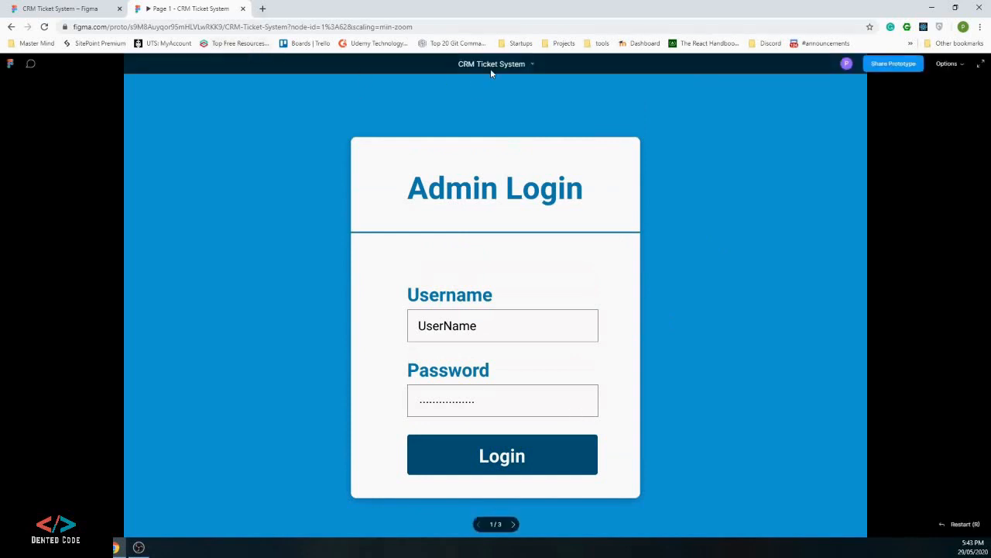
{"action": "left_click", "coordinate": [73, 8]}
{"action": "left_click", "coordinate": [479, 159]}
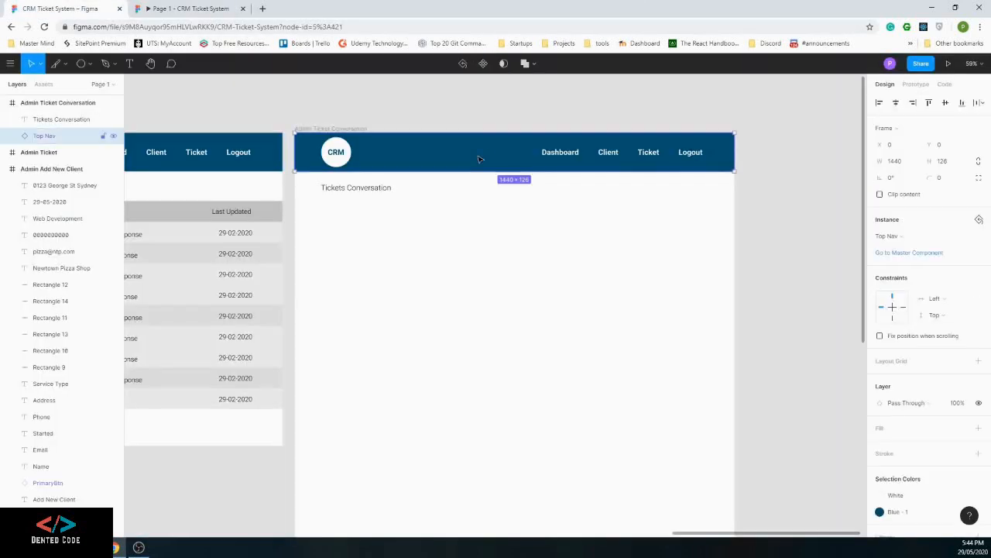
{"action": "left_click", "coordinate": [880, 336]}
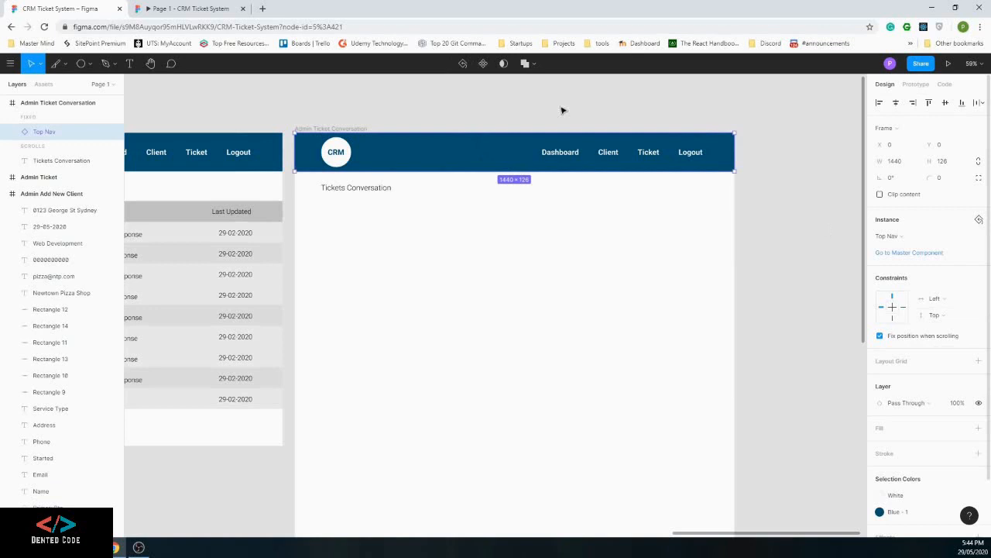
{"action": "left_click", "coordinate": [518, 266]}
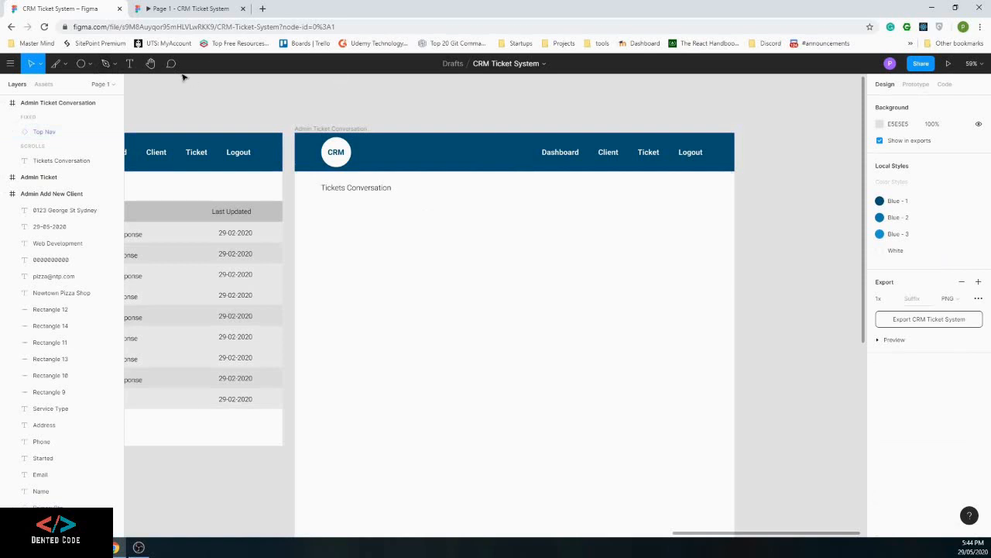
Draw a rectangle about 983 by 162 below the Tickets Conversation heading, set in from the frame's left edge
{"action": "left_click", "coordinate": [90, 64]}
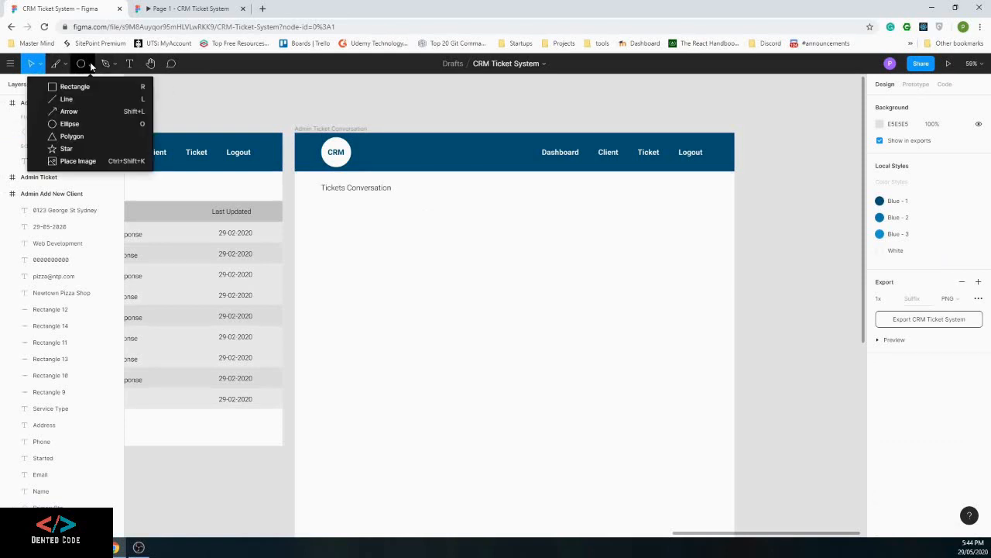
{"action": "left_click", "coordinate": [74, 85]}
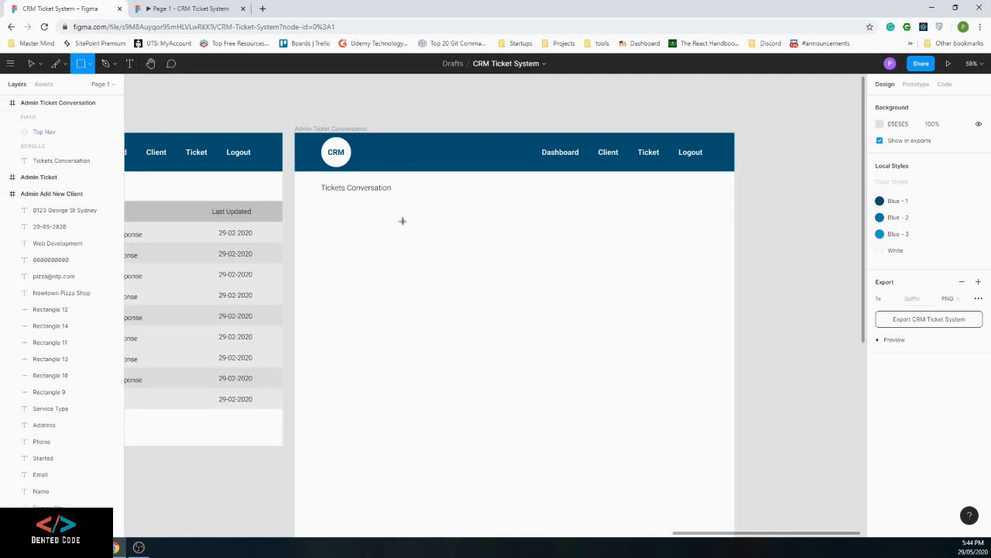
{"action": "mouse_move", "coordinate": [402, 220]}
{"action": "left_mouse_down"}
{"action": "mouse_move", "coordinate": [518, 259]}
{"action": "mouse_move", "coordinate": [697, 277]}
{"action": "mouse_move", "coordinate": [706, 312]}
{"action": "mouse_move", "coordinate": [705, 275]}
{"action": "left_mouse_up"}
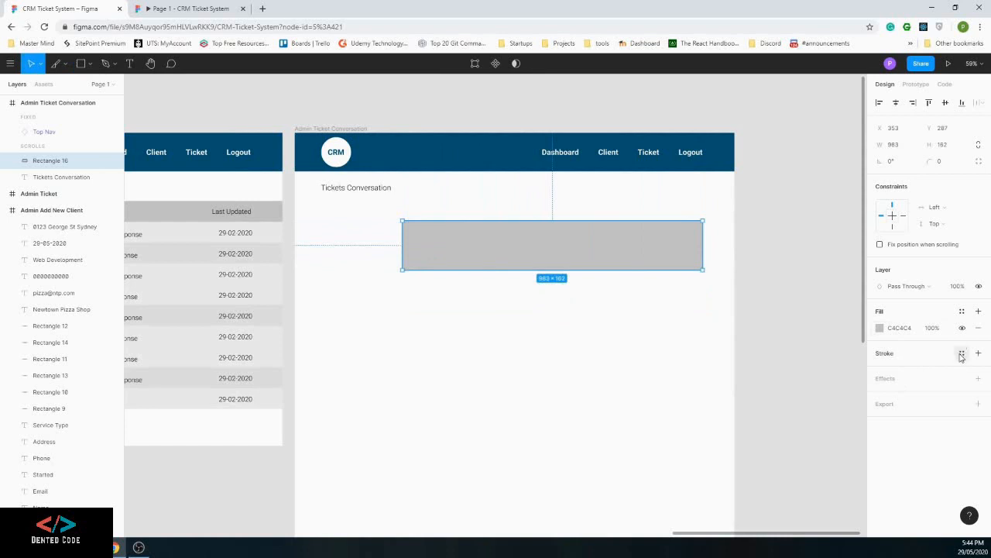
Give the new rectangle a Blue - 1 stroke and a White fill from the color styles
{"action": "left_click", "coordinate": [961, 354]}
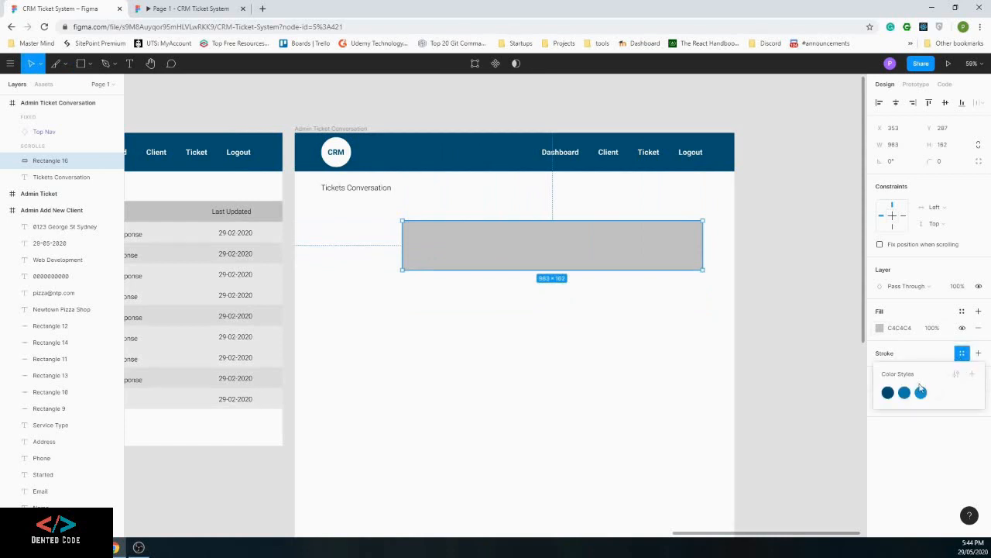
{"action": "left_click", "coordinate": [888, 394]}
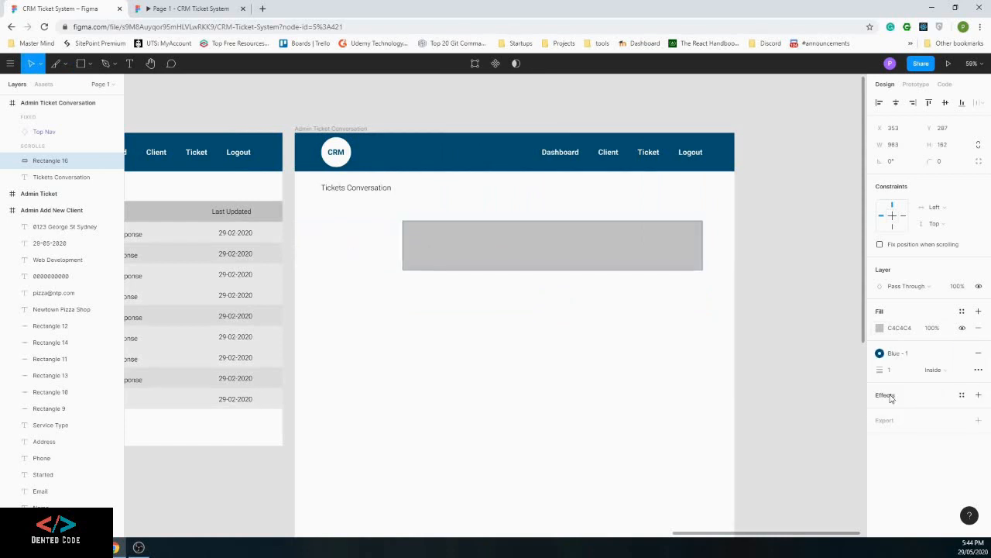
{"action": "left_click", "coordinate": [881, 328]}
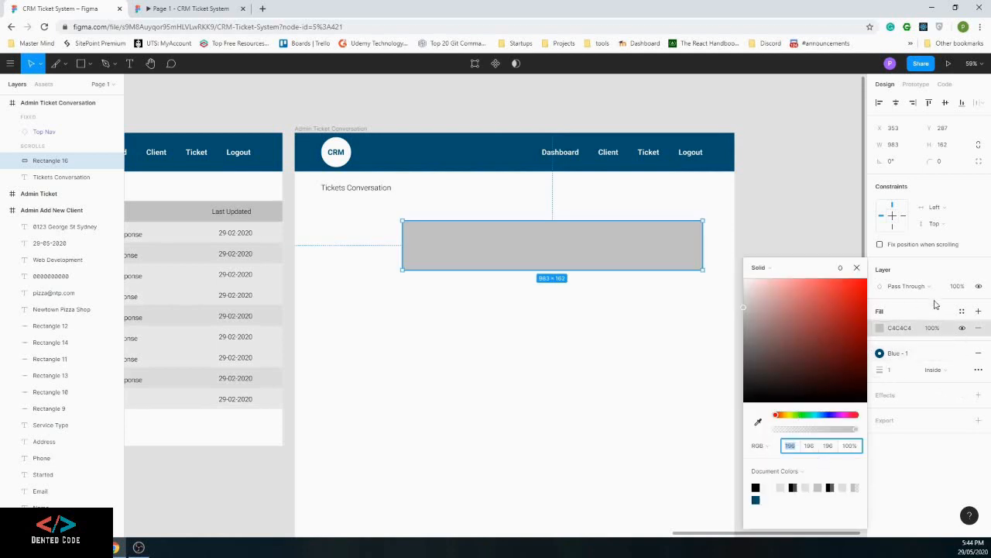
{"action": "left_click", "coordinate": [962, 311]}
{"action": "left_click", "coordinate": [937, 351]}
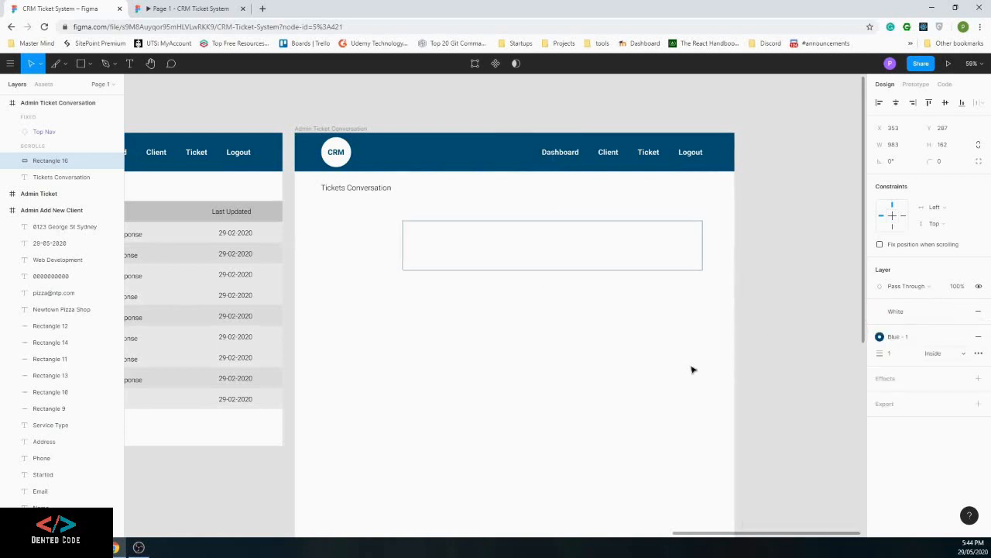
{"action": "left_click", "coordinate": [658, 435]}
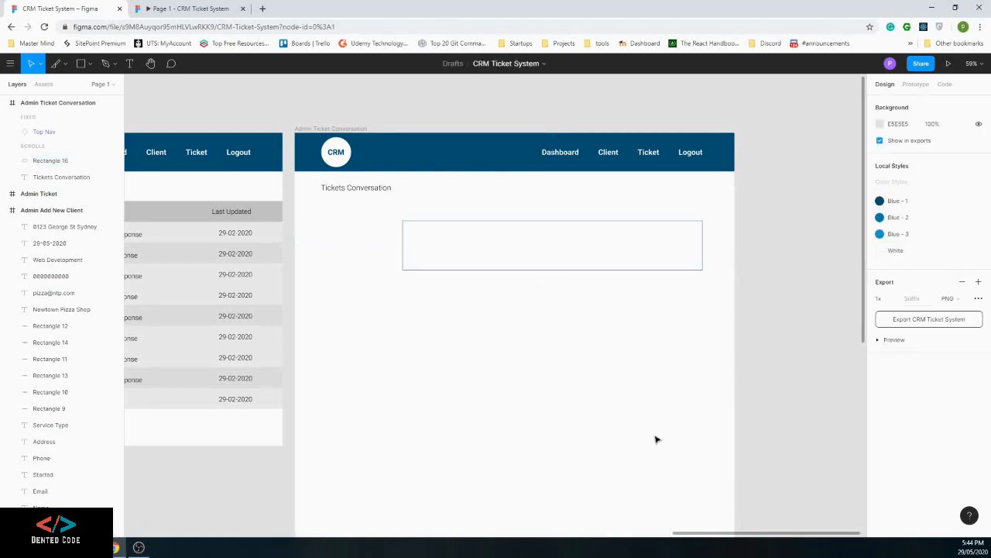
Set the conversation rectangle's corner radius to 10
{"action": "left_click", "coordinate": [497, 246]}
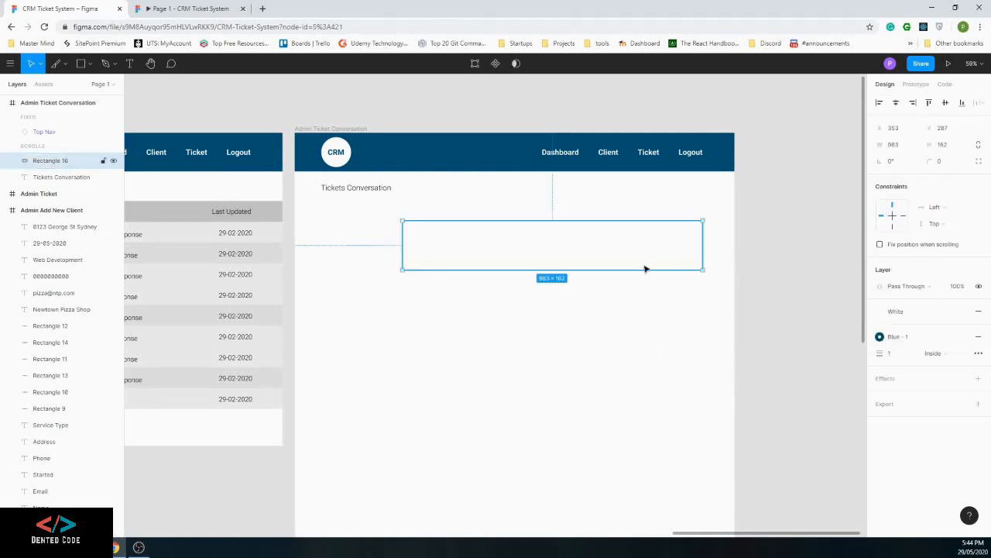
{"action": "left_click", "coordinate": [937, 162]}
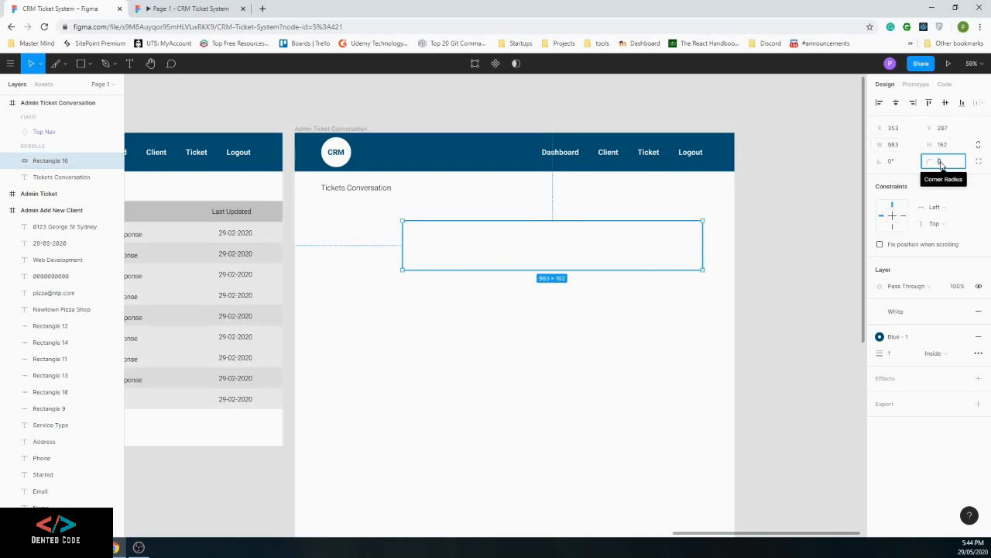
{"action": "type", "text": "10"}
{"action": "key", "text": "Return"}
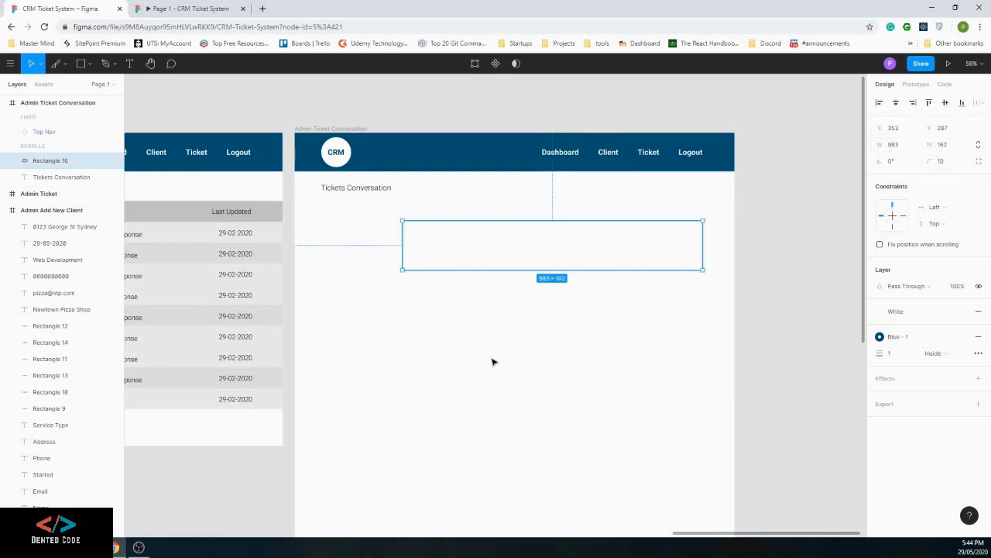
{"action": "left_click", "coordinate": [497, 359]}
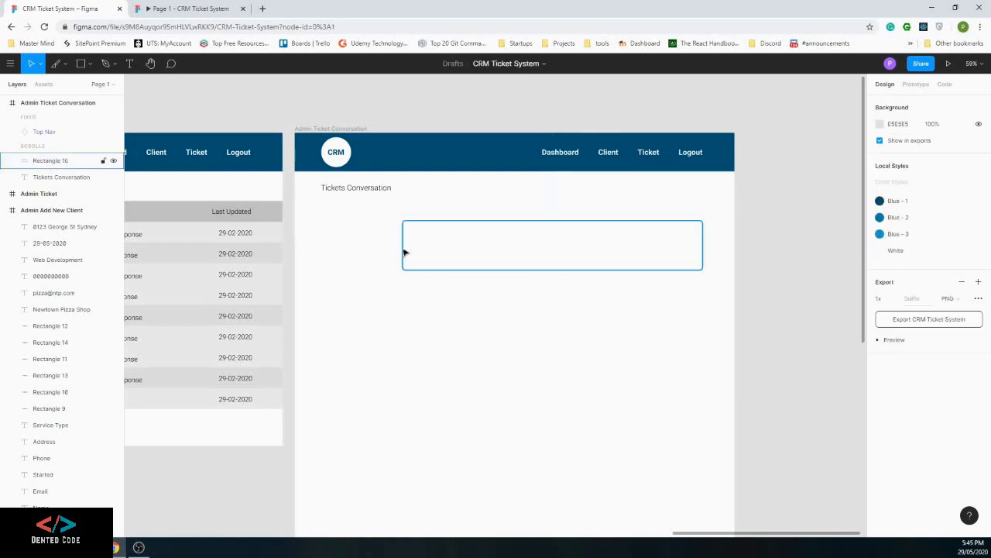
{"action": "left_click", "coordinate": [403, 252]}
{"action": "left_click", "coordinate": [345, 236]}
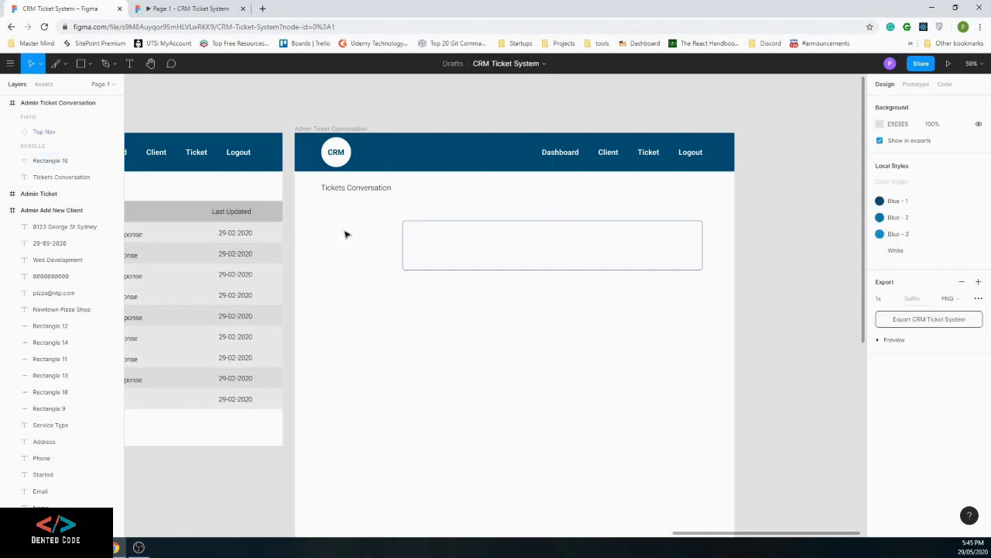
Add the text label "client" to the left of the conversation rectangle and shift it slightly closer to the rectangle
{"action": "key", "text": "t"}
{"action": "left_click", "coordinate": [338, 228]}
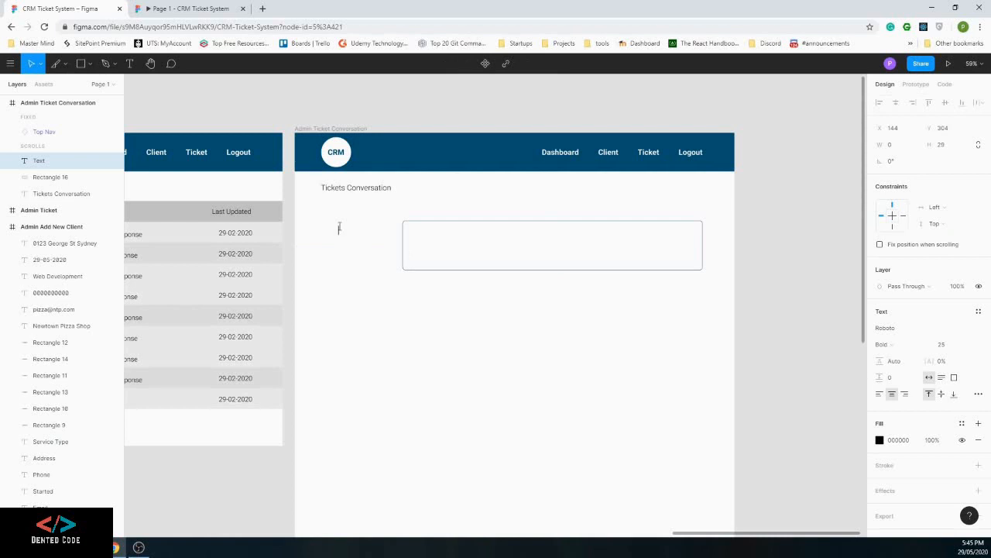
{"action": "type", "text": "client"}
{"action": "key", "text": "Escape"}
{"action": "left_click_drag", "start_coordinate": [350, 234], "coordinate": [367, 231]}
{"action": "double_click", "coordinate": [366, 229]}
{"action": "key", "text": "BackSpace"}
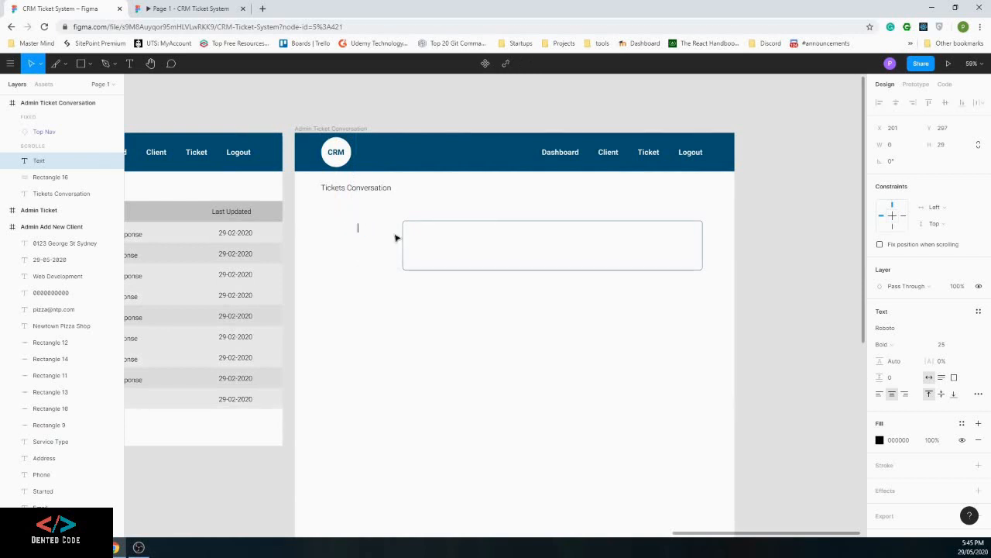
{"action": "key", "text": "ctrl+z"}
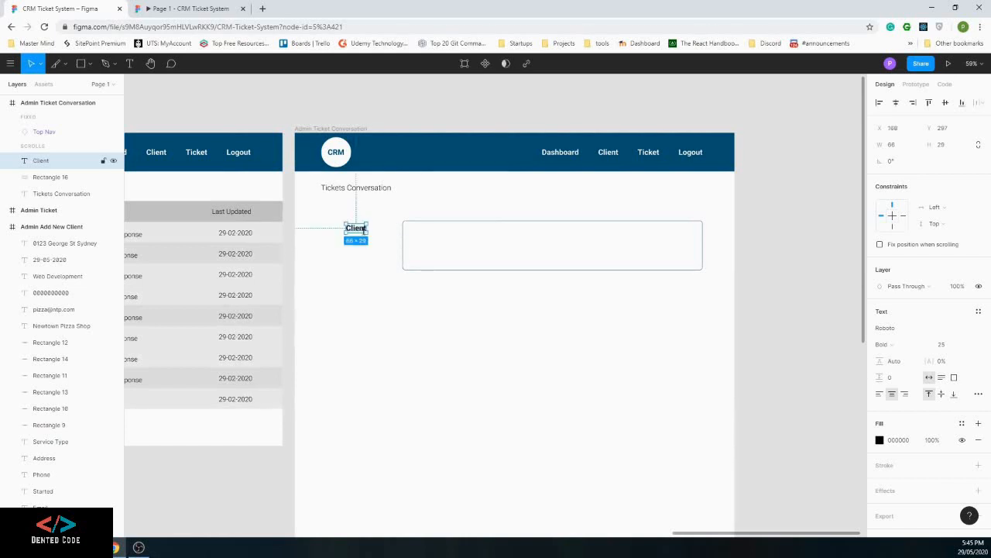
Change the text of the label beside the conversation rectangle to "Client Name"
{"action": "double_click", "coordinate": [364, 230]}
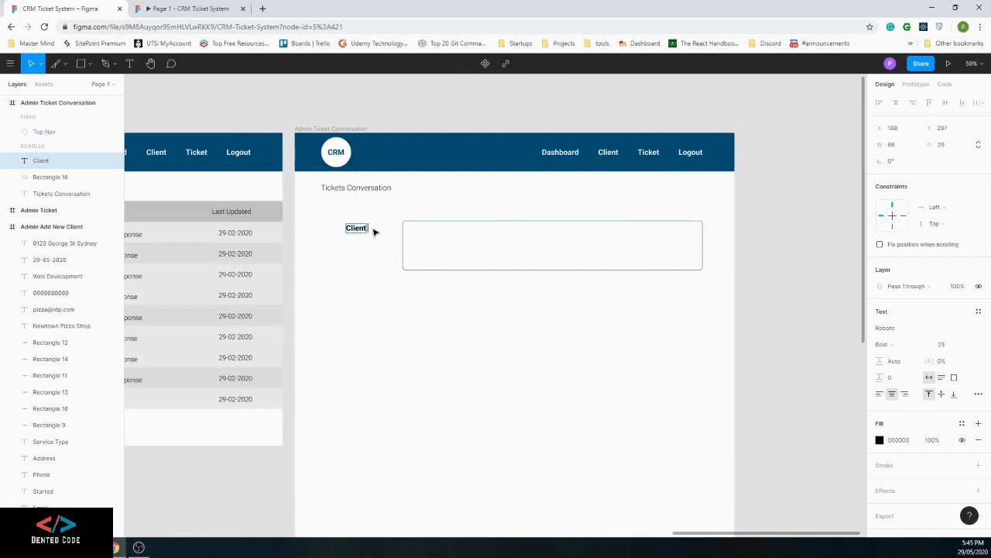
{"action": "type", "text": "Client Name"}
{"action": "key", "text": "Escape"}
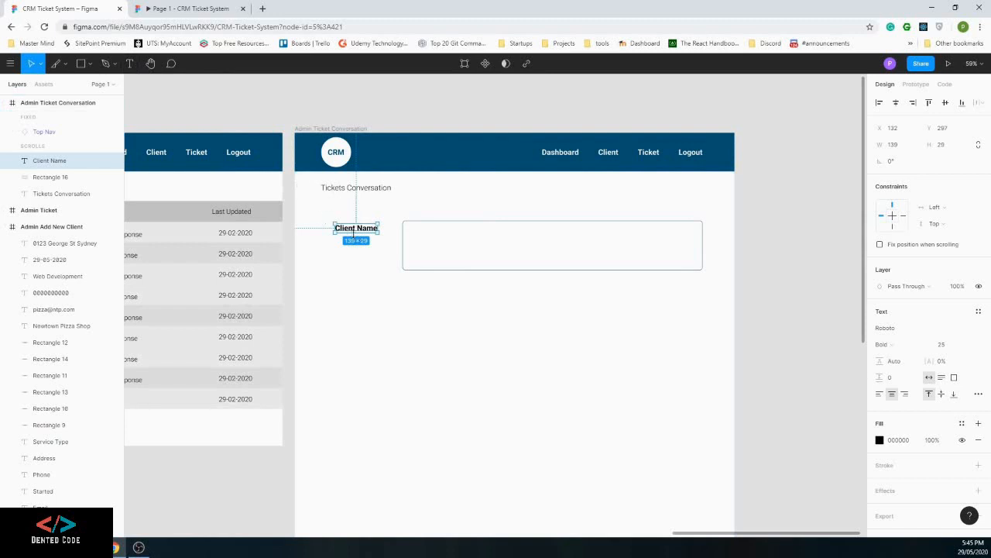
Duplicate the Client Name label directly below itself and change the copy's text to "29-05-2020"
{"action": "left_click_drag", "start_coordinate": [353, 233], "coordinate": [358, 246]}
{"action": "double_click", "coordinate": [354, 243]}
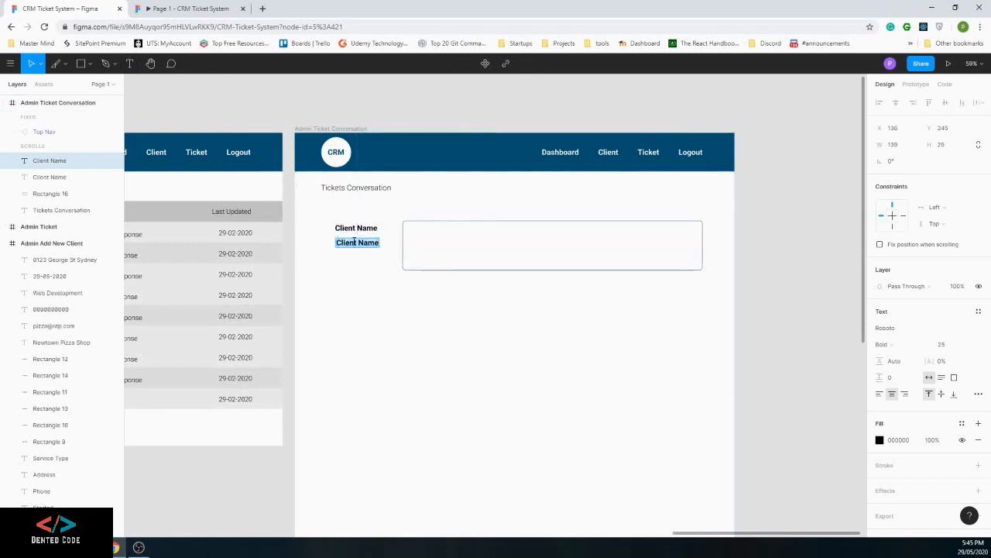
{"action": "type", "text": "29"}
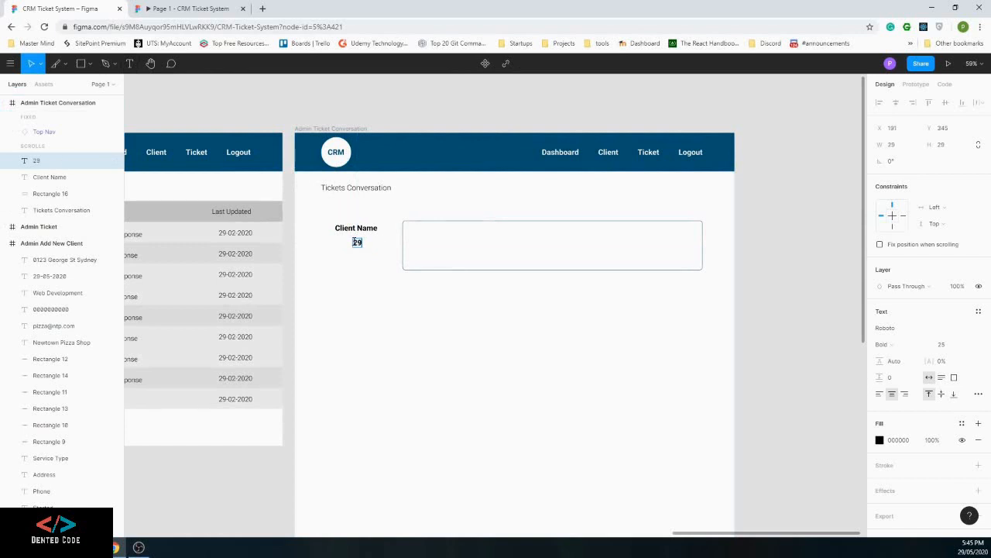
{"action": "type", "text": "-05-2020"}
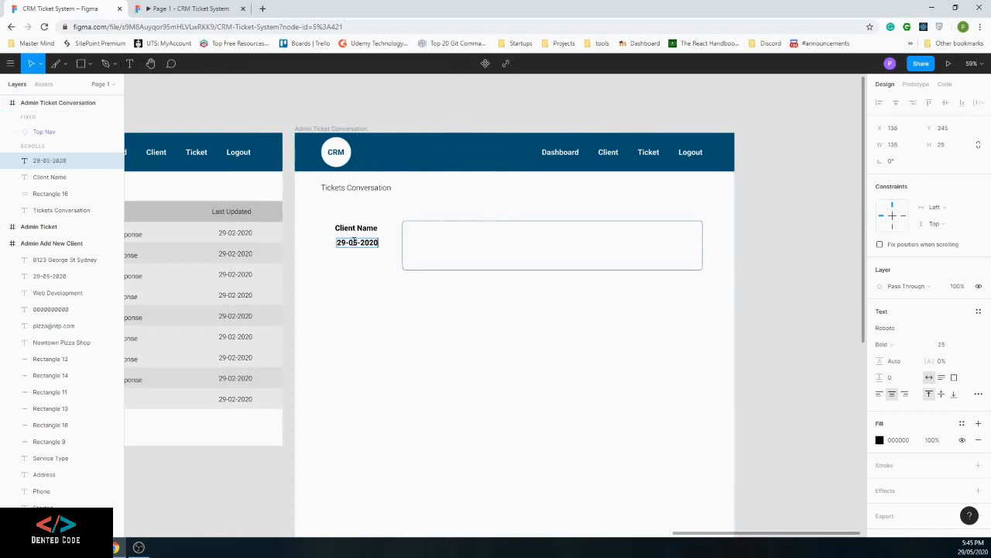
Set the font weight of the 29-05-2020 date label to Light
{"action": "key", "text": "ctrl+a"}
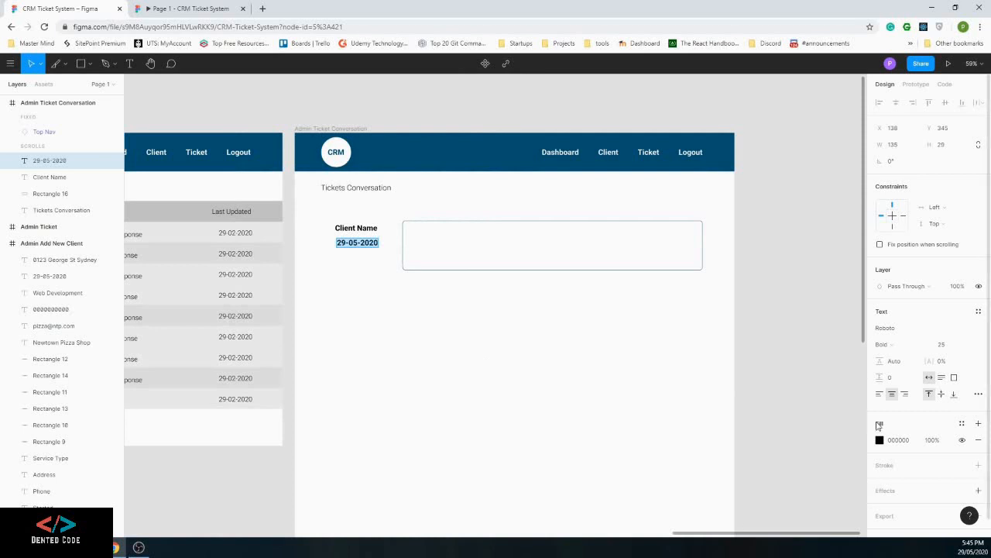
{"action": "left_click", "coordinate": [889, 345]}
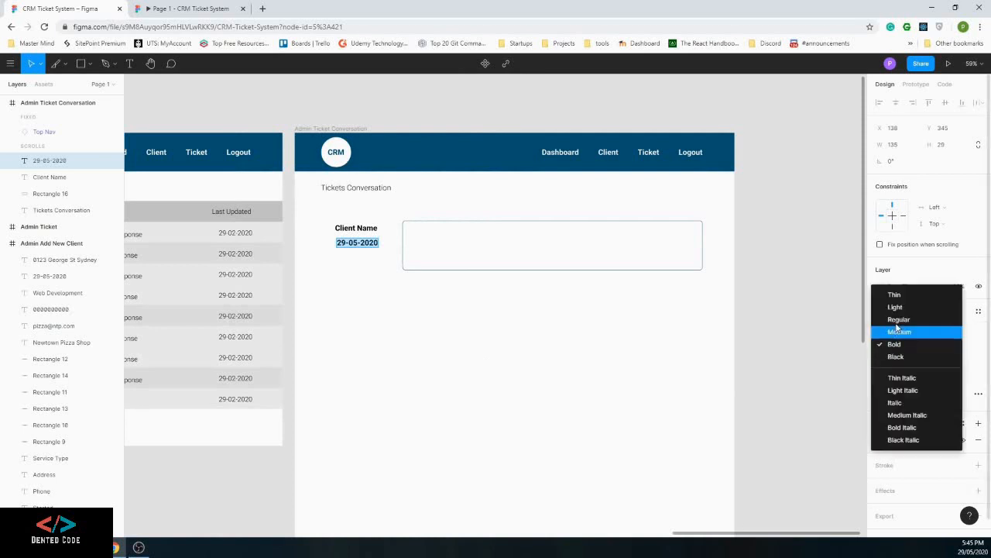
{"action": "left_click", "coordinate": [898, 310]}
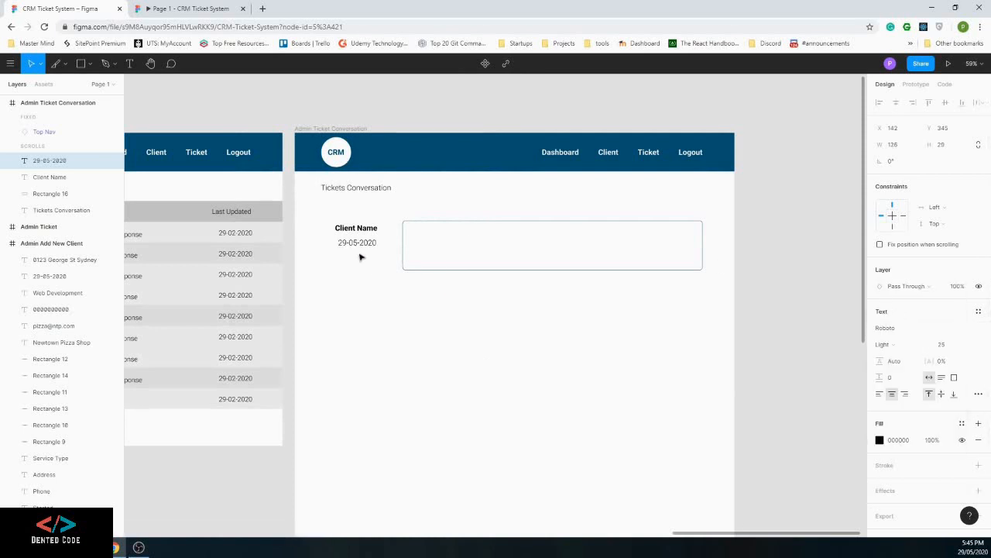
{"action": "key", "text": "Escape"}
Move the Client Name and date labels together to line up with the heading's left edge and the conversation rectangle's top edge
{"action": "left_click_drag", "start_coordinate": [333, 216], "coordinate": [370, 240]}
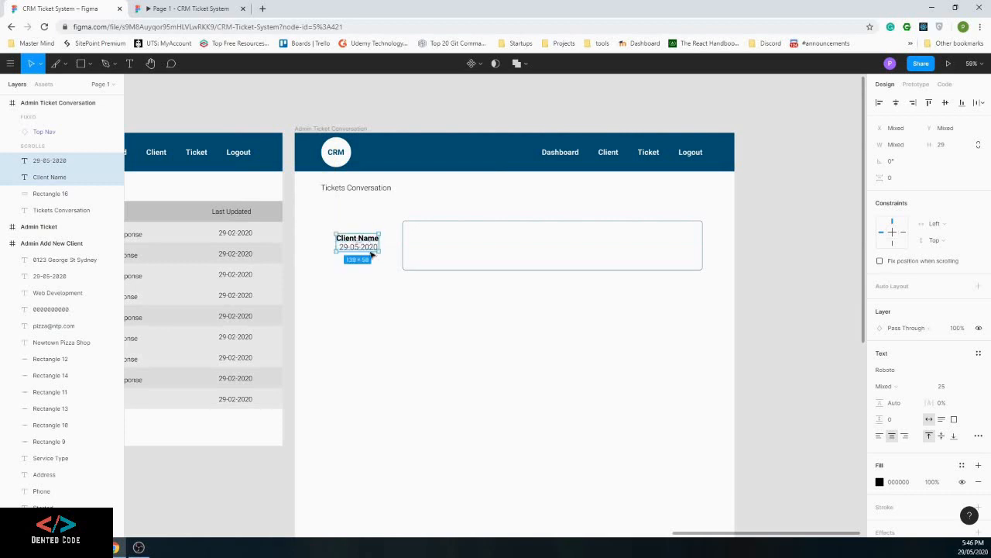
{"action": "left_click", "coordinate": [530, 382]}
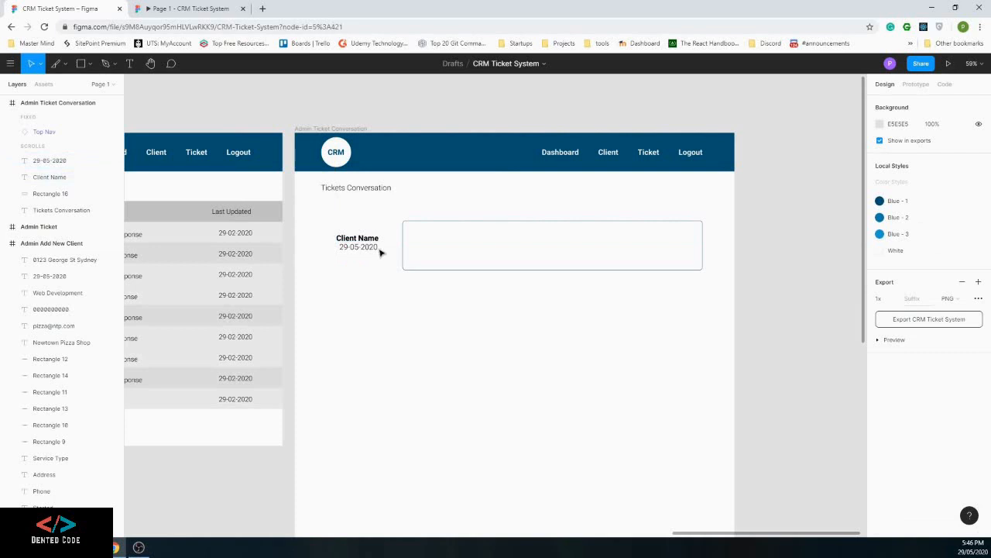
{"action": "left_click_drag", "start_coordinate": [380, 253], "coordinate": [298, 177]}
{"action": "left_click_drag", "start_coordinate": [352, 241], "coordinate": [337, 229]}
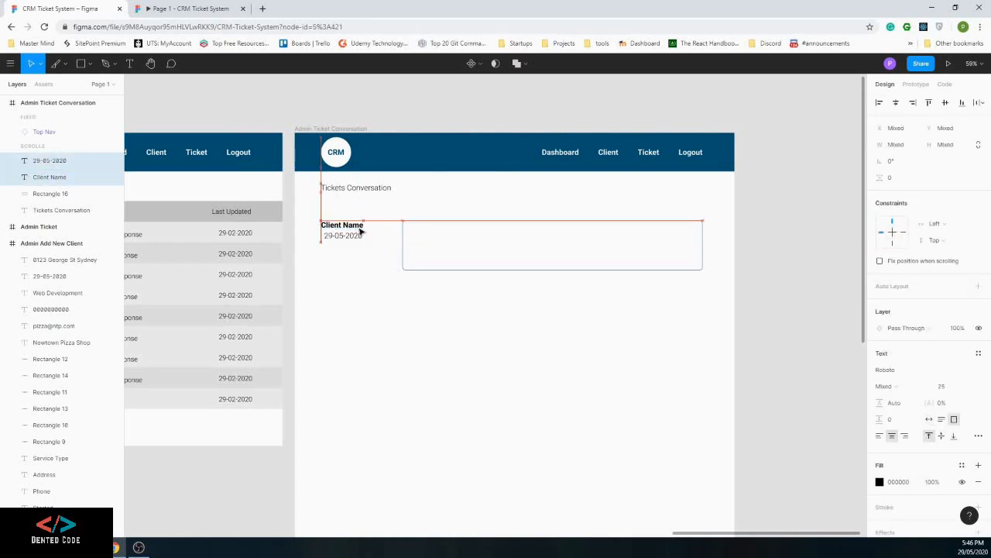
Extend the conversation rectangle's left edge toward the labels, making it about 1054 wide
{"action": "left_click", "coordinate": [426, 264]}
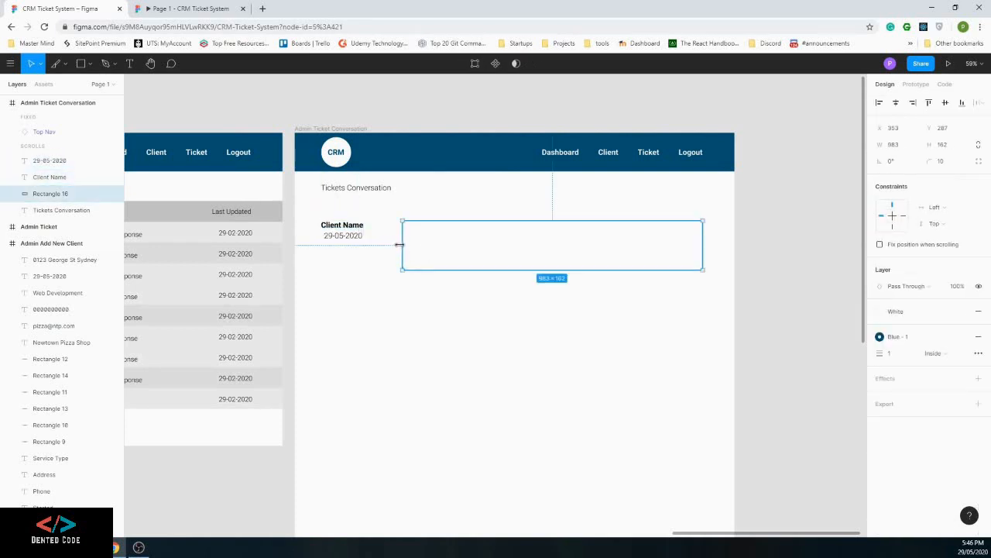
{"action": "left_click_drag", "start_coordinate": [399, 245], "coordinate": [380, 240]}
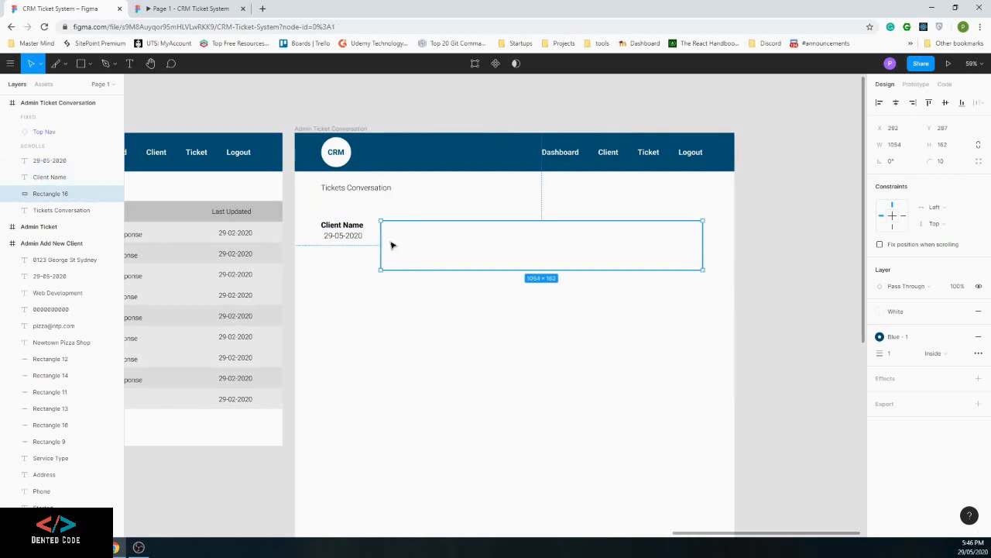
{"action": "left_click", "coordinate": [159, 165]}
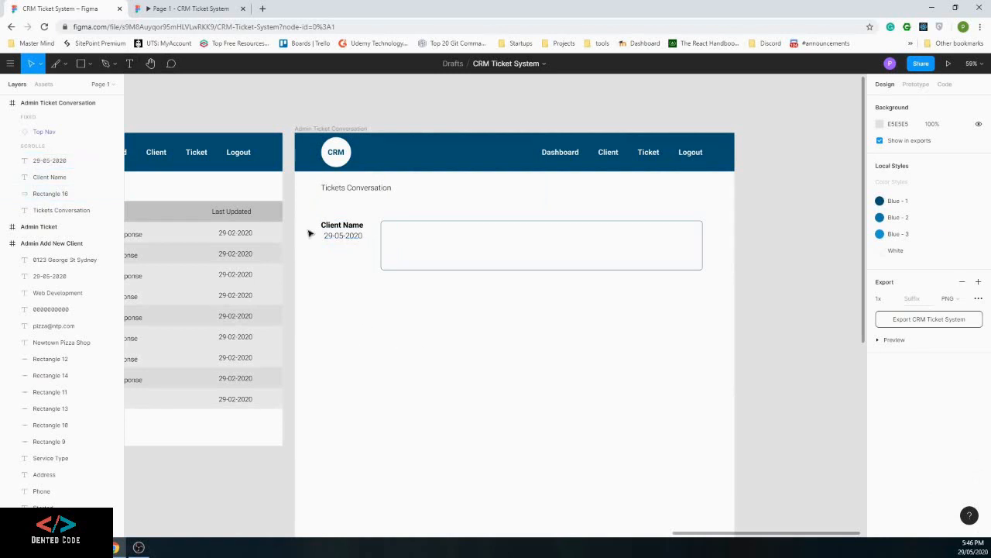
Move the Client Name label, date label and conversation rectangle down together, leaving empty space below the Tickets Conversation heading
{"action": "left_click_drag", "start_coordinate": [315, 207], "coordinate": [702, 290]}
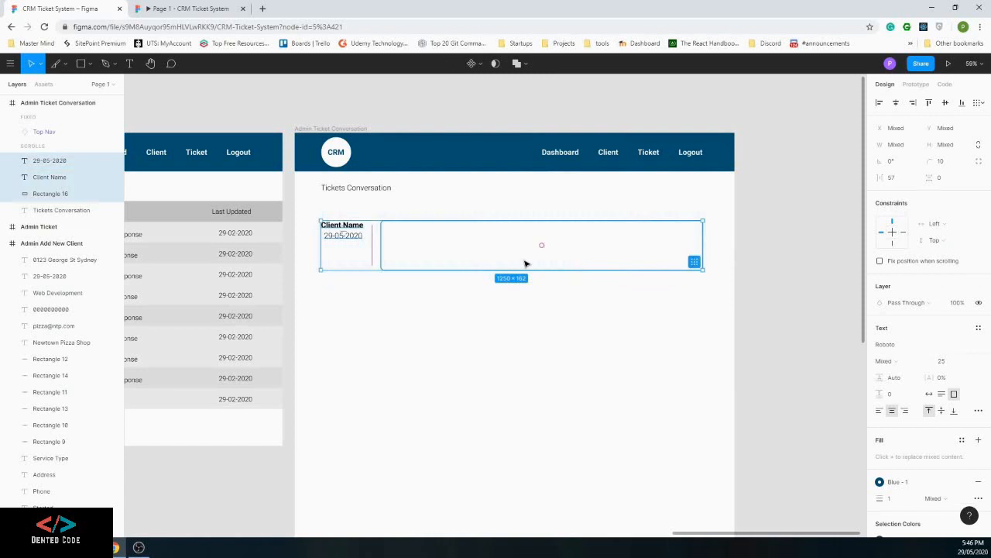
{"action": "left_click_drag", "start_coordinate": [525, 264], "coordinate": [522, 311]}
{"action": "left_click", "coordinate": [483, 217]}
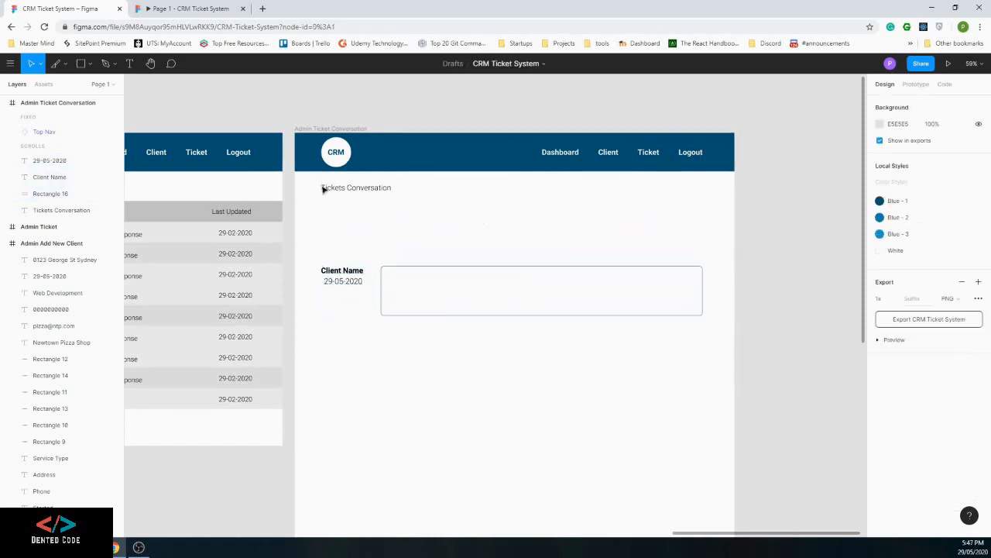
Add the text label "Subject:" just below the Tickets Conversation heading
{"action": "left_click", "coordinate": [130, 64]}
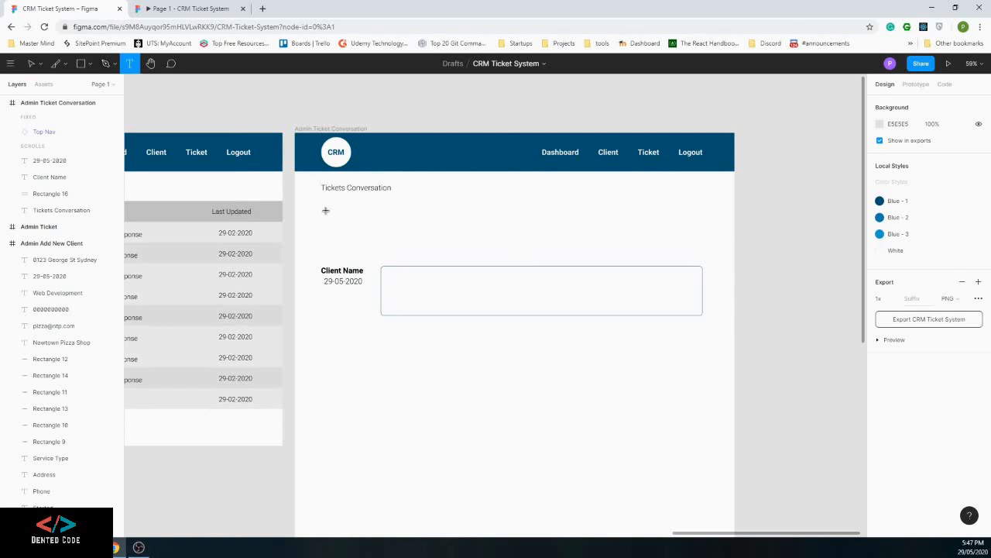
{"action": "left_click", "coordinate": [326, 211]}
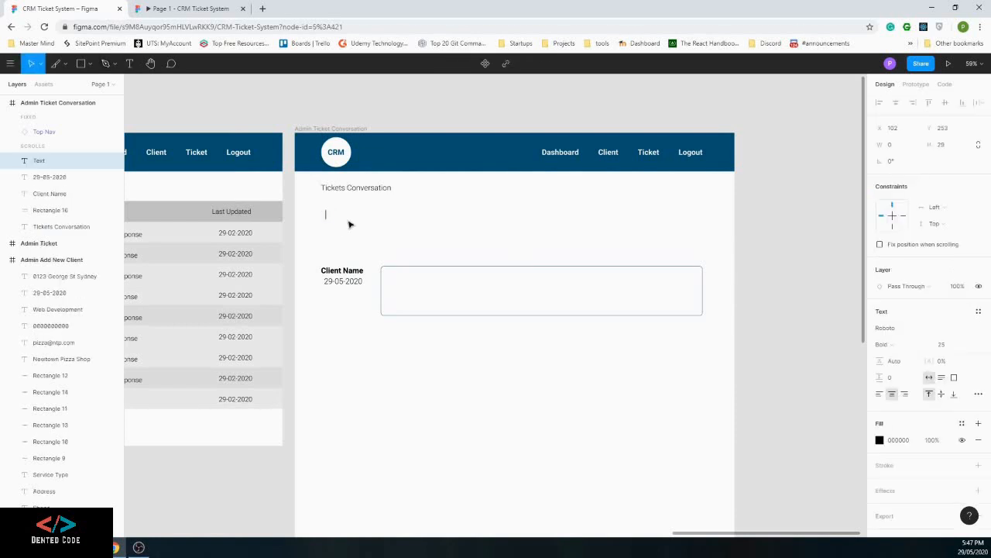
{"action": "type", "text": "Subject:"}
{"action": "key", "text": "Escape"}
Duplicate the Subject label directly below itself and change the copy's text to "Ticket open:"
{"action": "left_click_drag", "start_coordinate": [330, 217], "coordinate": [337, 234], "text": "alt"}
{"action": "double_click", "coordinate": [318, 229]}
{"action": "type", "text": "Ti"}
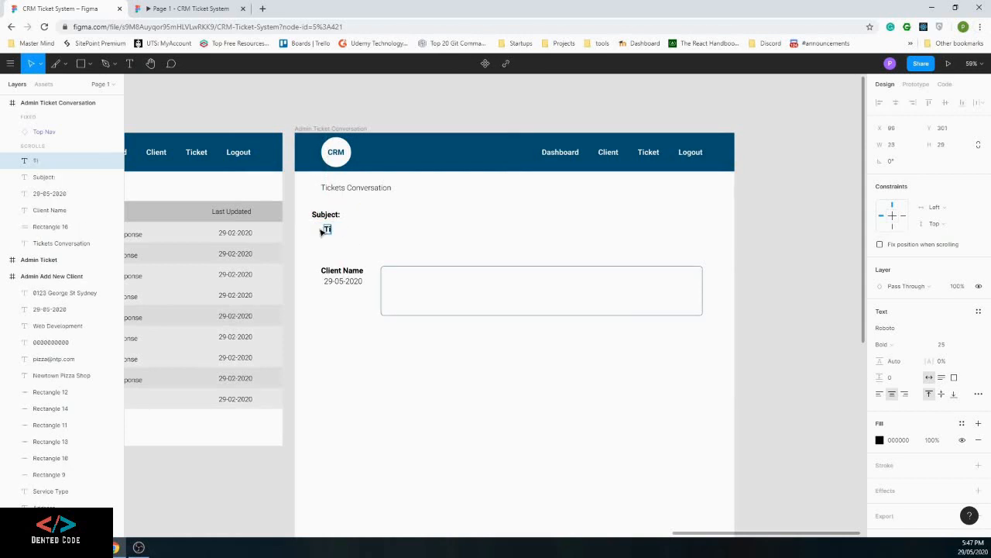
{"action": "type", "text": "cket open"}
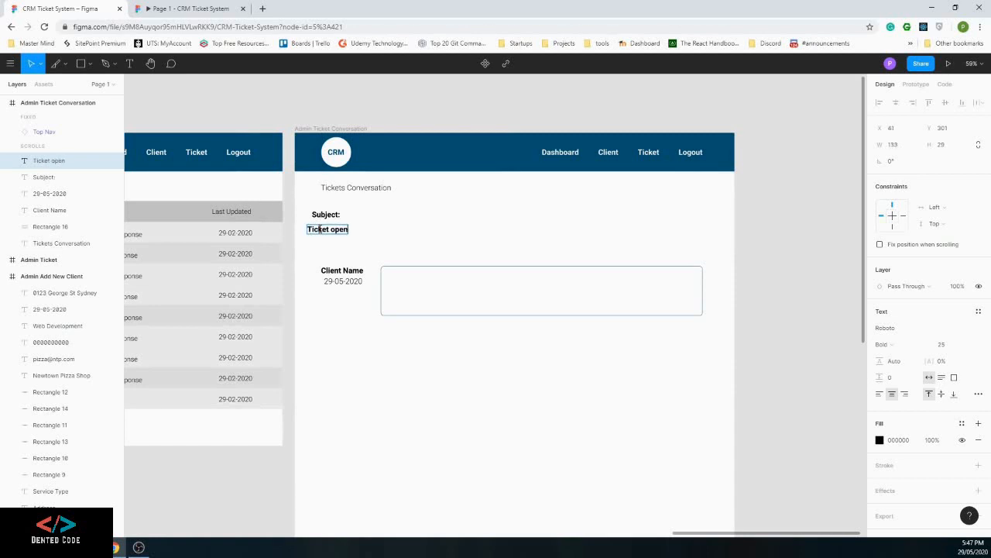
{"action": "type", "text": ":"}
{"action": "key", "text": "Escape"}
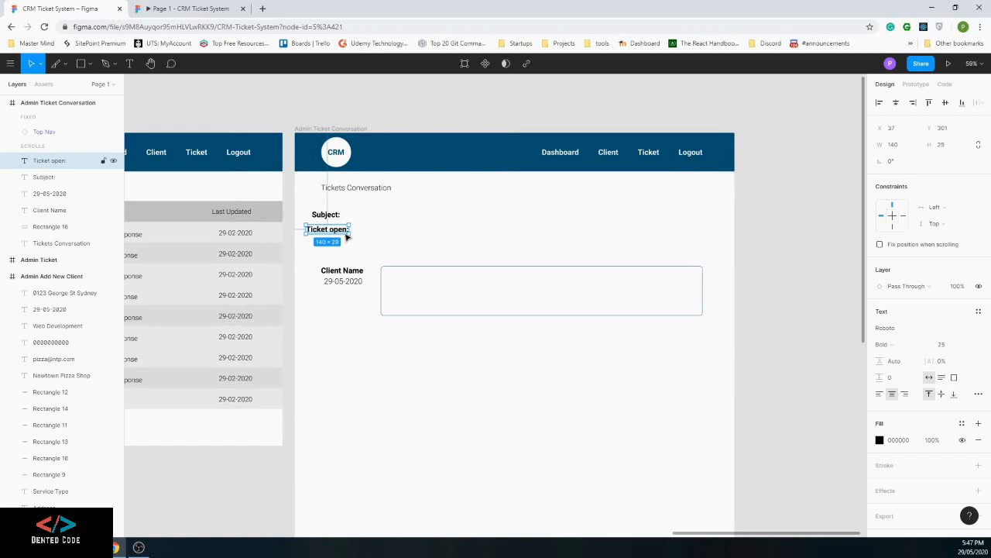
{"action": "left_click", "coordinate": [440, 224]}
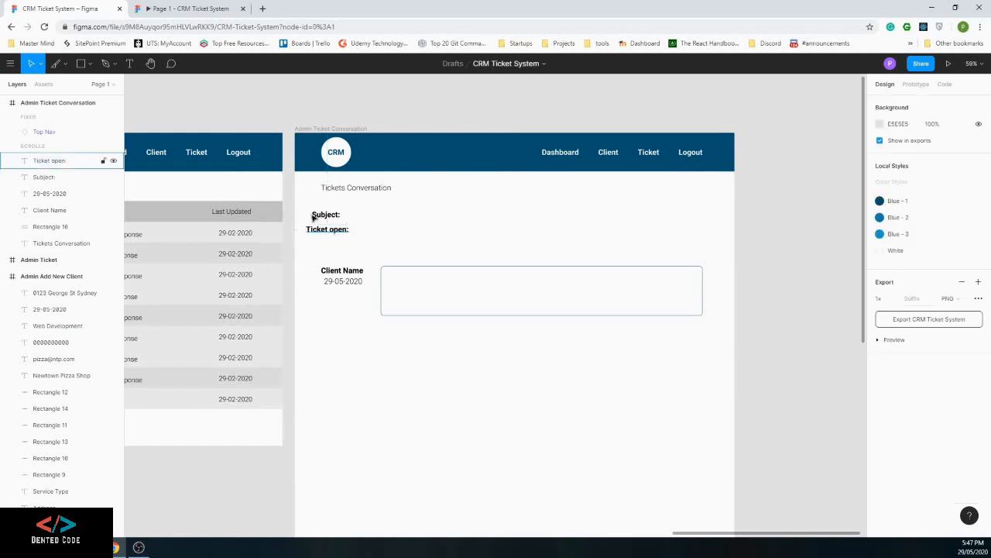
Left-align the Subject and Ticket open labels with each other and move them beneath the start of the Tickets Conversation heading
{"action": "left_click_drag", "start_coordinate": [312, 207], "coordinate": [360, 230]}
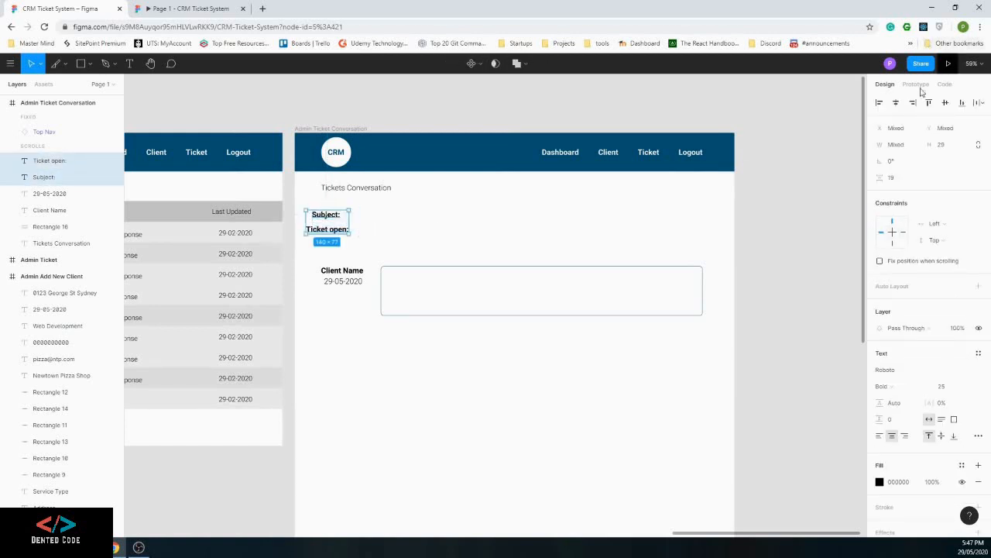
{"action": "left_click", "coordinate": [879, 102]}
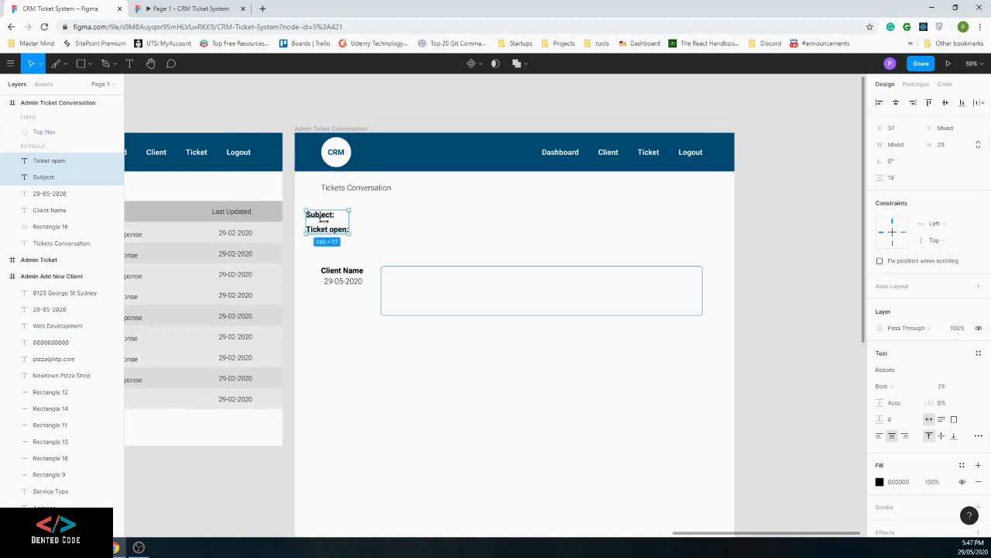
{"action": "mouse_move", "coordinate": [346, 226]}
{"action": "left_mouse_down"}
{"action": "mouse_move", "coordinate": [368, 226]}
{"action": "mouse_move", "coordinate": [359, 223]}
{"action": "left_mouse_up"}
{"action": "left_click", "coordinate": [419, 216]}
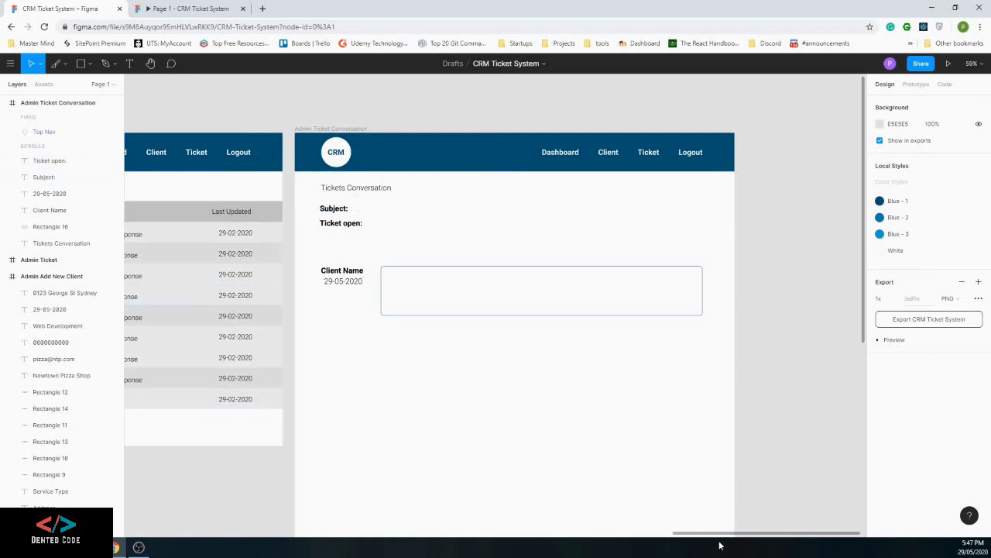
Consult the Admin Ticket table's columns, duplicate the Ticket open label below itself, and change the copy's text to "Status"
{"action": "left_click_drag", "start_coordinate": [717, 536], "coordinate": [602, 543]}
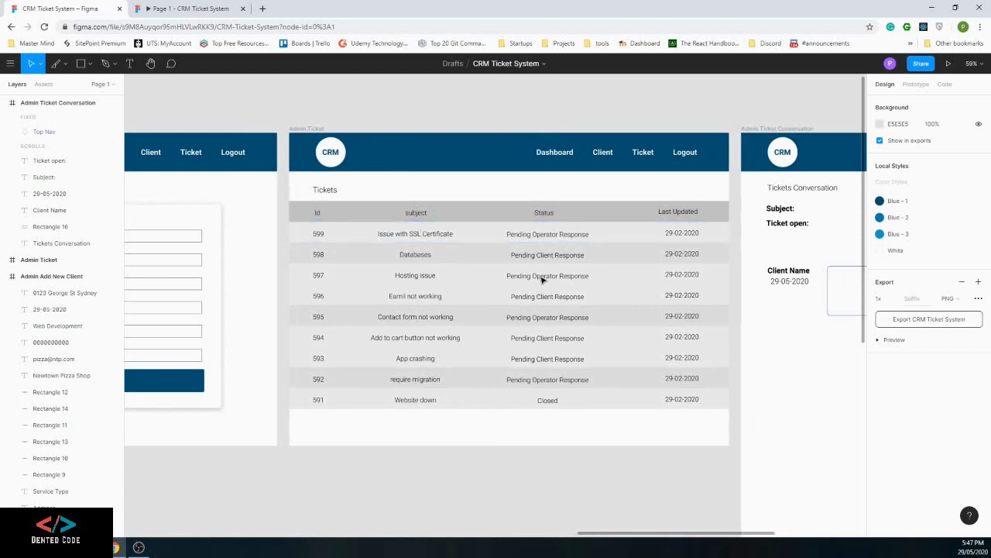
{"action": "left_click_drag", "start_coordinate": [675, 536], "coordinate": [784, 537]}
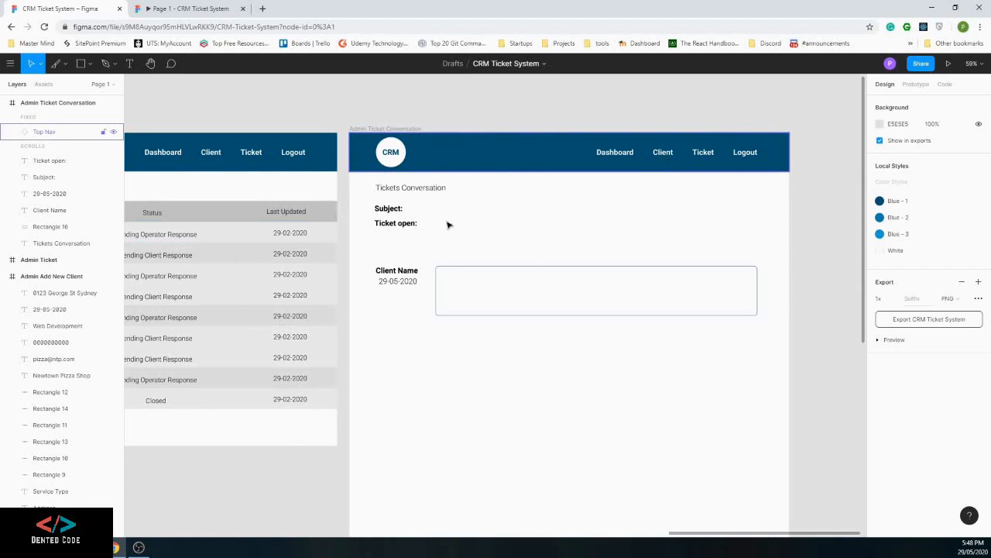
{"action": "left_click", "coordinate": [397, 227]}
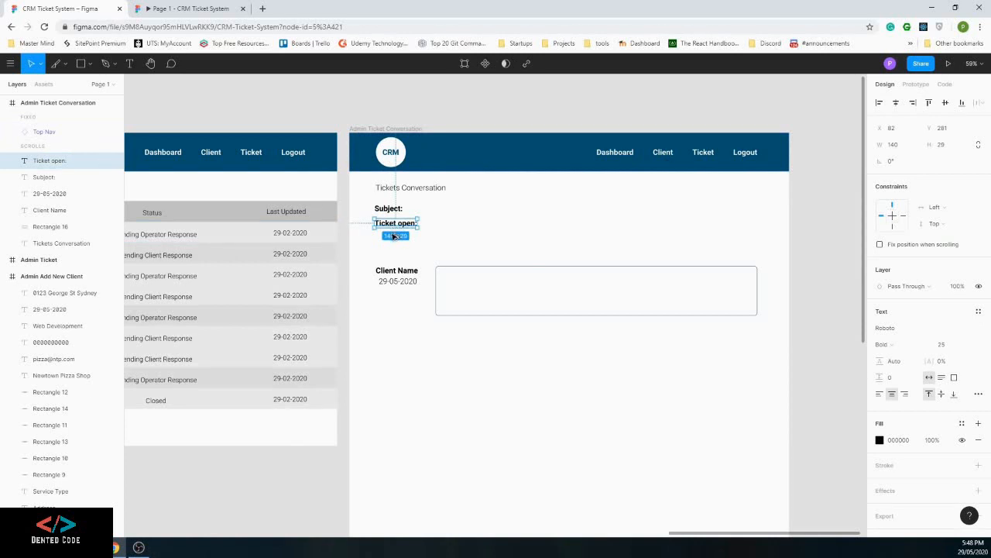
{"action": "left_click_drag", "start_coordinate": [394, 226], "coordinate": [394, 245], "text": "alt"}
{"action": "double_click", "coordinate": [393, 237]}
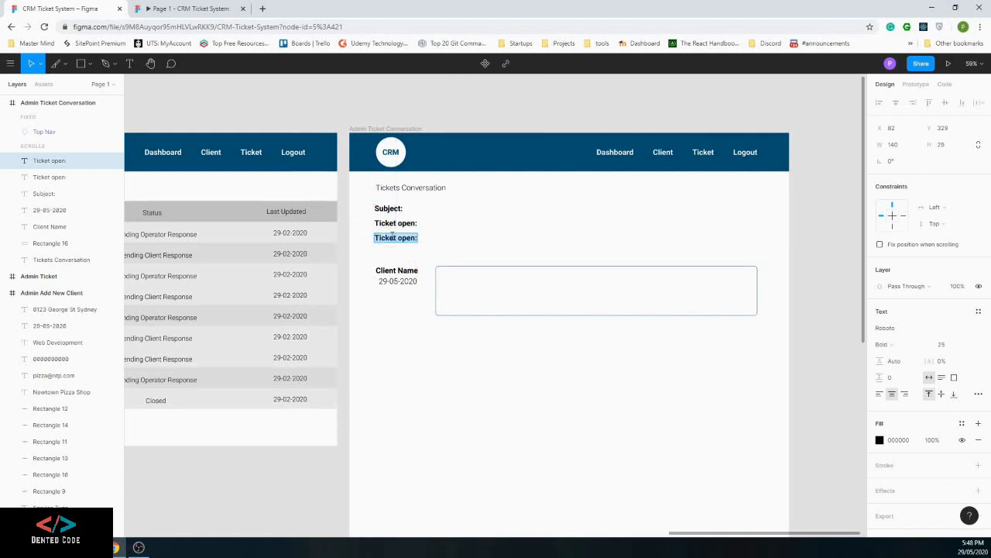
{"action": "type", "text": "Status"}
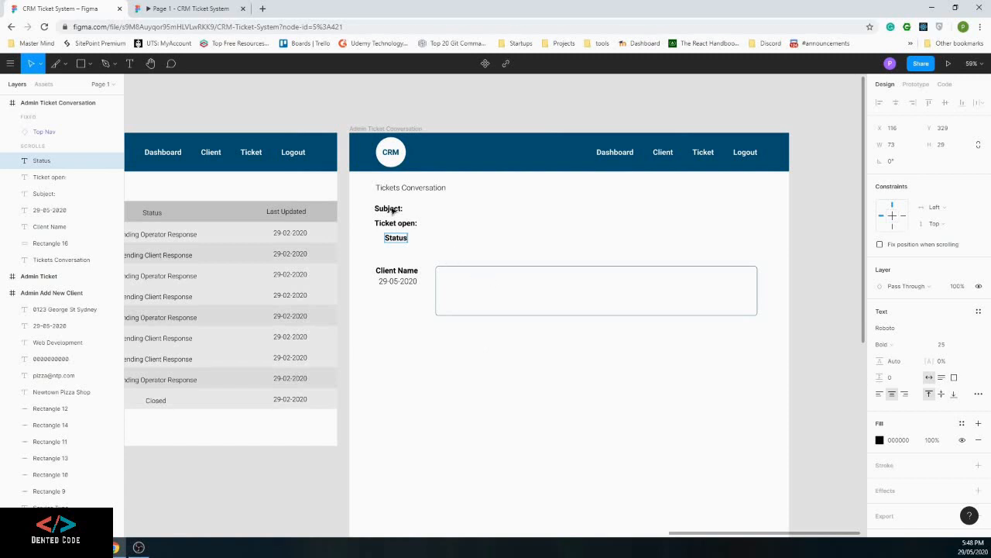
{"action": "key", "text": "Escape"}
Set the Status label's text alignment to left and move it in line with the left edges of the labels above
{"action": "left_click_drag", "start_coordinate": [372, 203], "coordinate": [407, 240]}
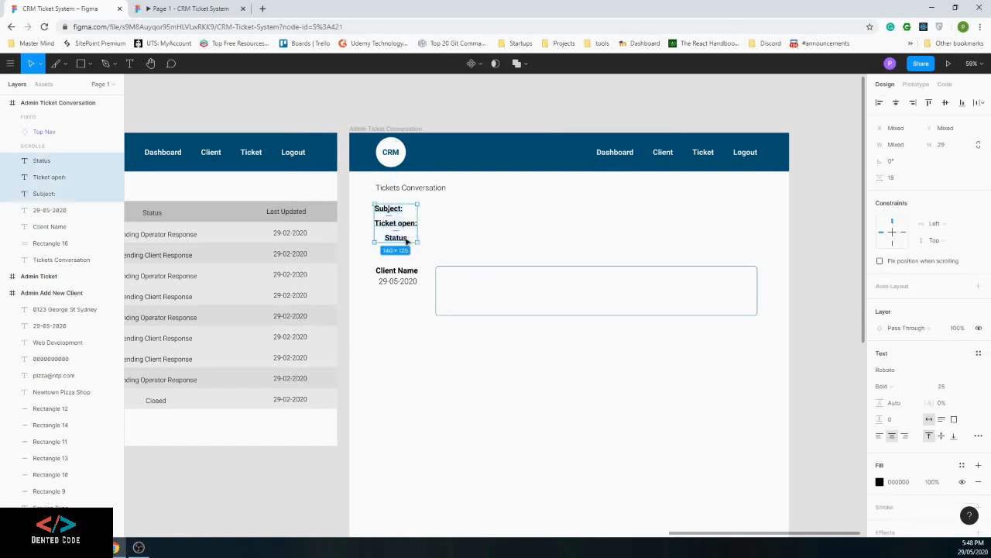
{"action": "left_click", "coordinate": [401, 240]}
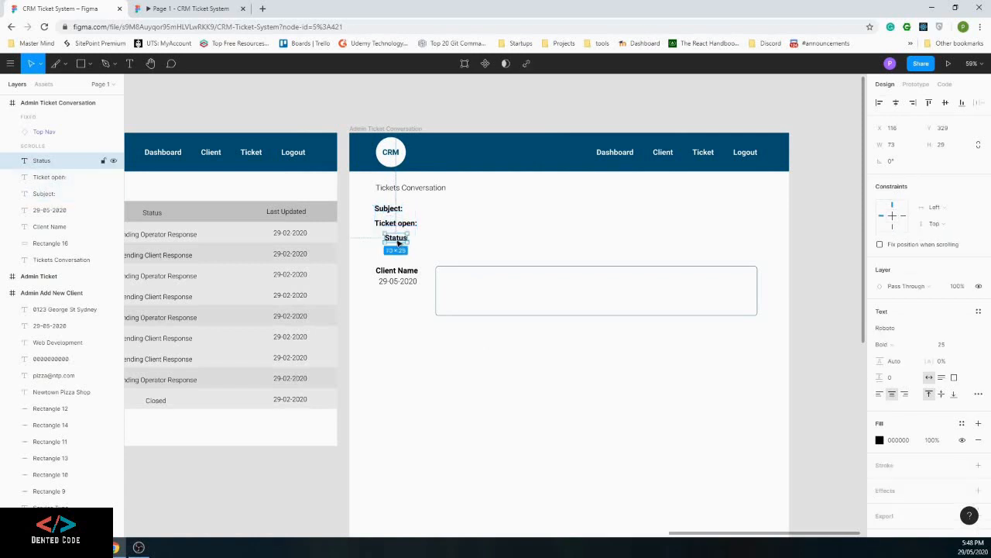
{"action": "left_click", "coordinate": [880, 395]}
{"action": "left_click_drag", "start_coordinate": [397, 242], "coordinate": [387, 242]}
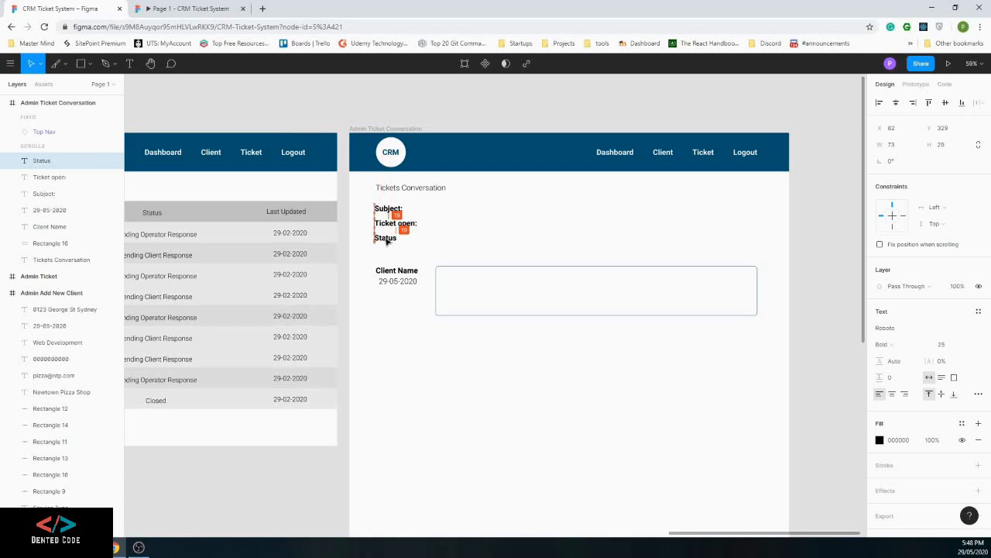
Add a colon to the Status label so that its text reads "Status:"
{"action": "left_click", "coordinate": [416, 242]}
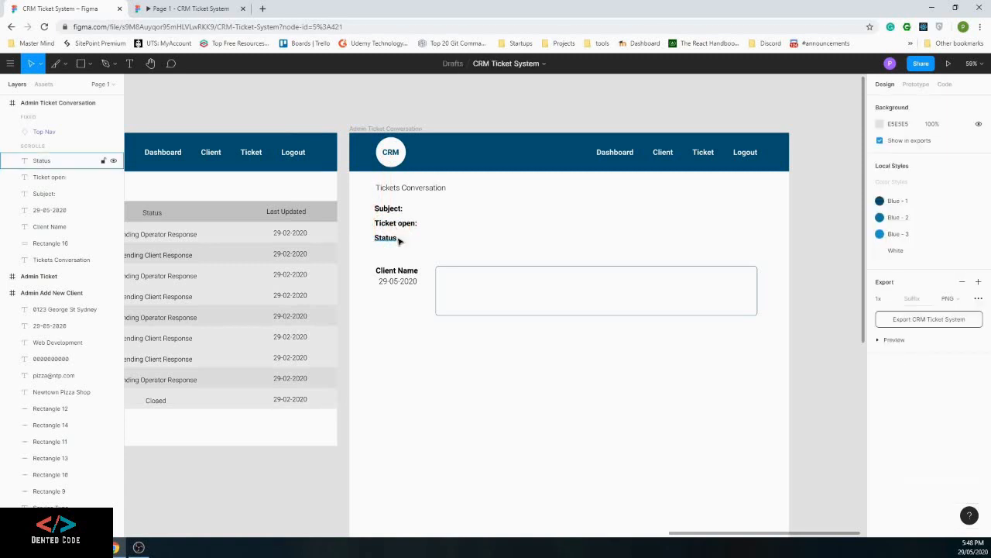
{"action": "left_click", "coordinate": [399, 241]}
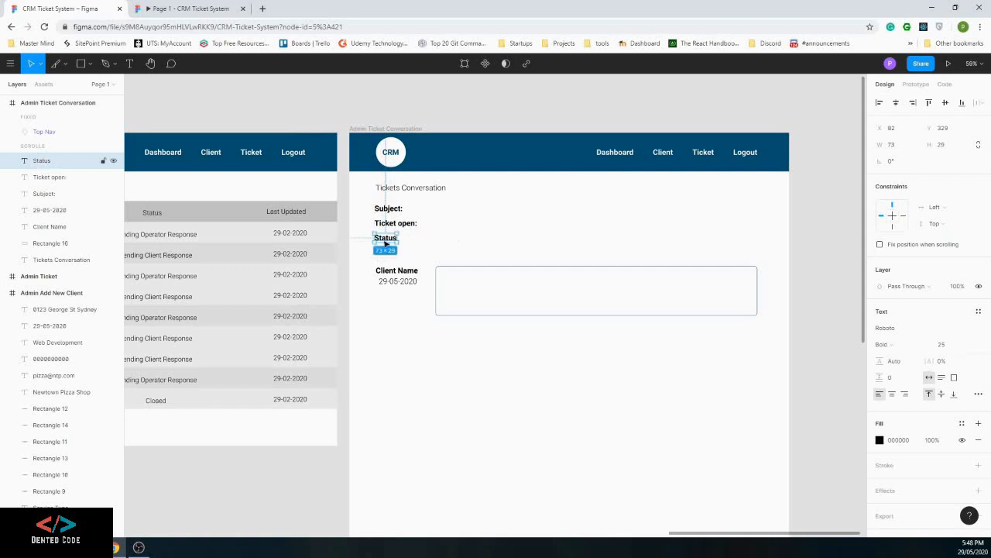
{"action": "key", "text": "Return"}
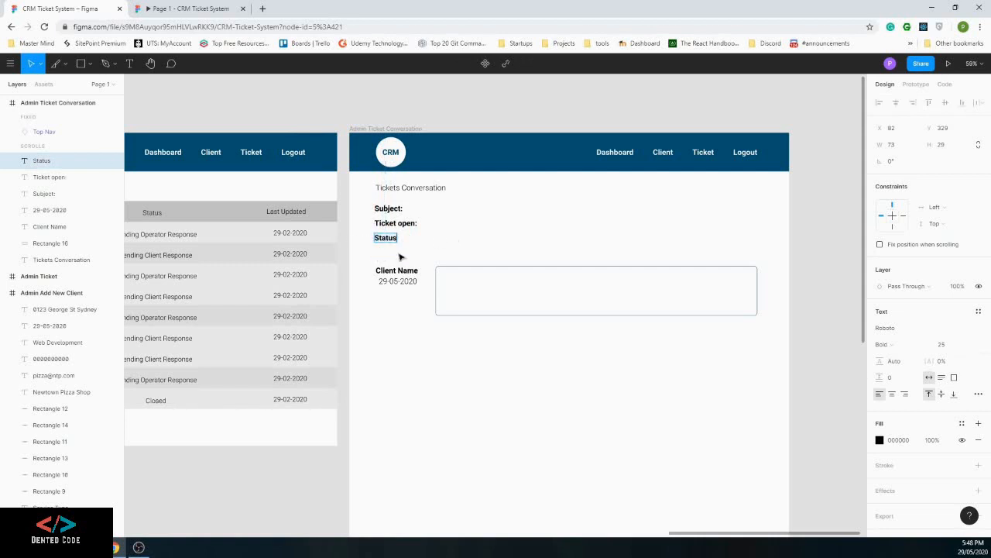
{"action": "type", "text": ":"}
Copy the "Pending Operator Response" text from the Admin Ticket table's first row and place it beside the Status label
{"action": "left_click", "coordinate": [194, 234]}
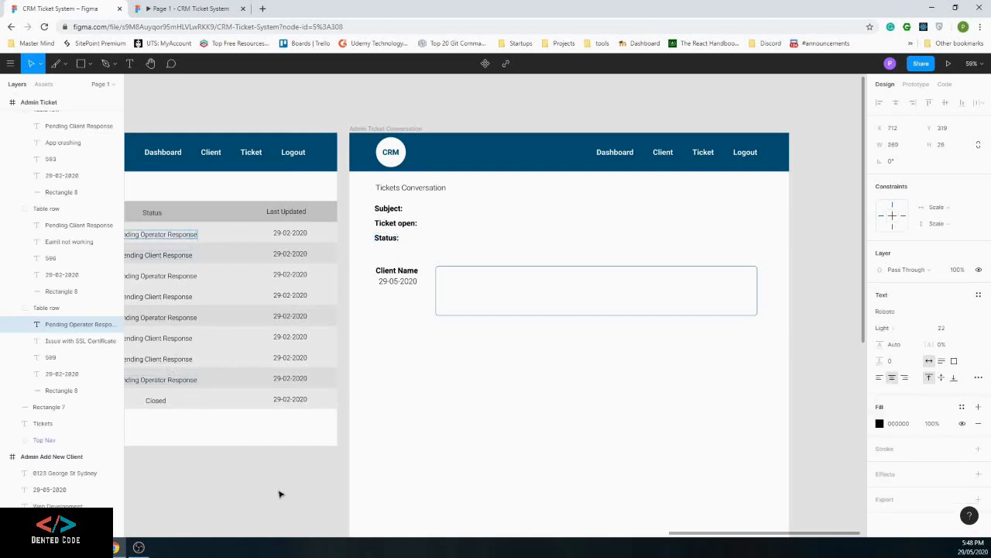
{"action": "left_click", "coordinate": [284, 474]}
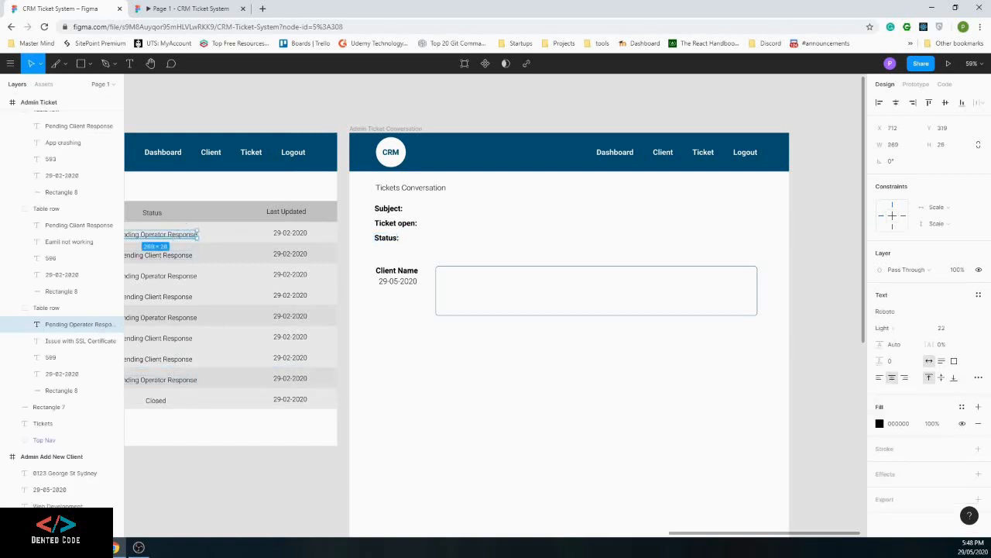
{"action": "left_click_drag", "start_coordinate": [735, 535], "coordinate": [714, 542]}
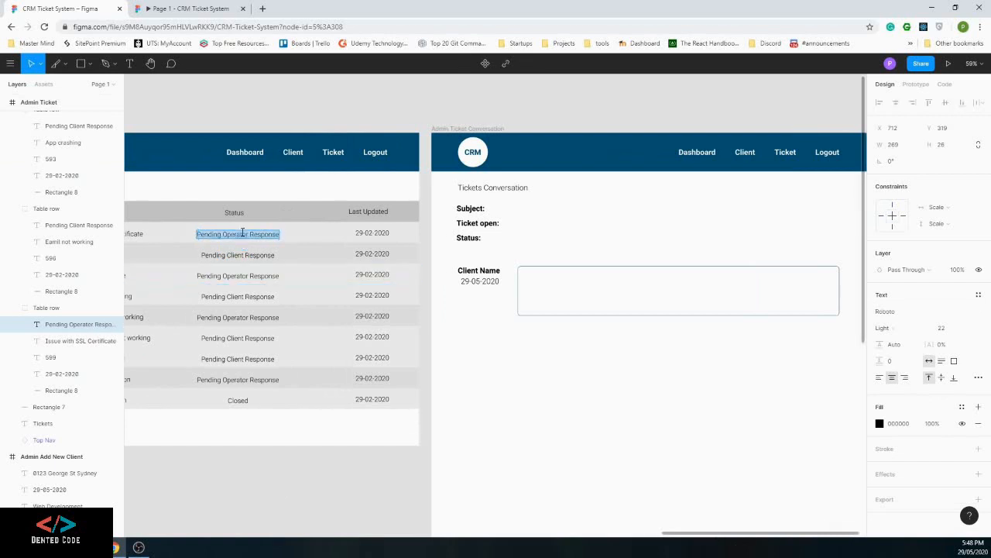
{"action": "left_click", "coordinate": [504, 242]}
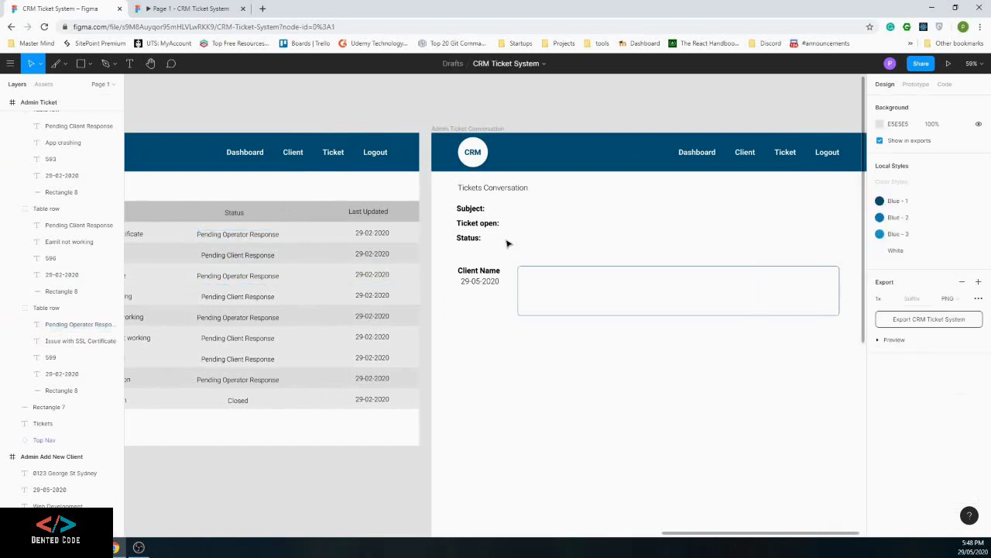
{"action": "key", "text": "ctrl+v"}
{"action": "left_click_drag", "start_coordinate": [481, 308], "coordinate": [548, 237]}
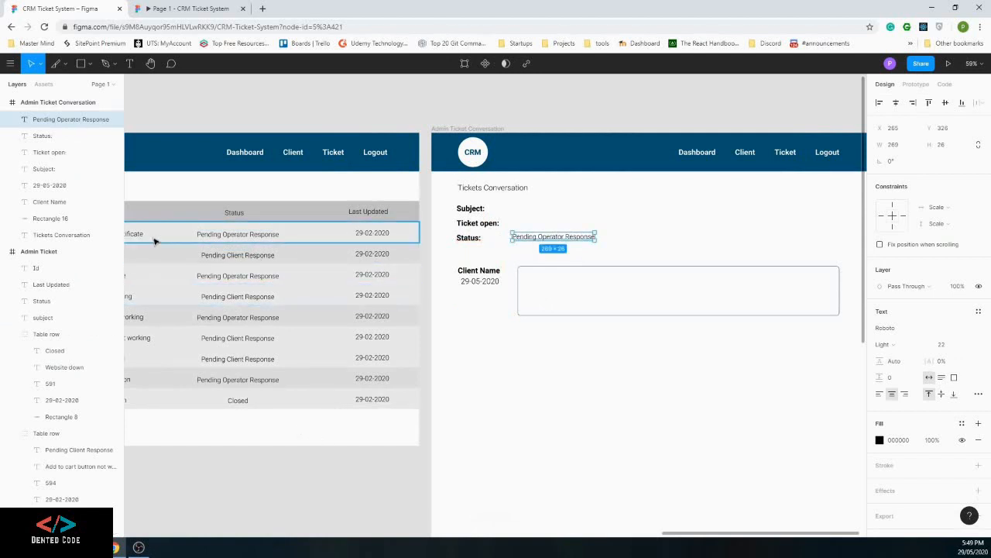
Copy the Last Updated date from the table's first row beside the Ticket open label, left-aligned with the status value
{"action": "left_click", "coordinate": [521, 225]}
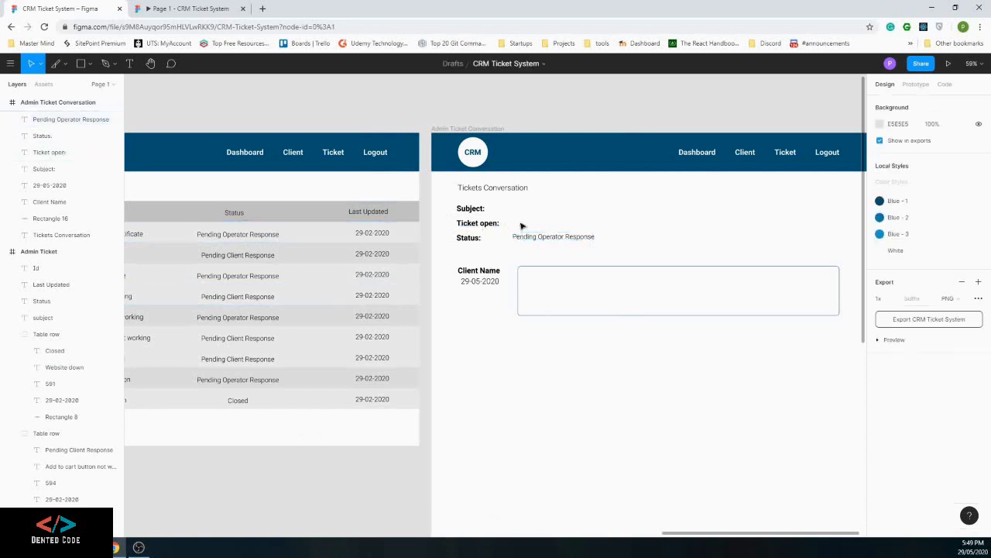
{"action": "left_click", "coordinate": [379, 233]}
{"action": "double_click", "coordinate": [380, 234]}
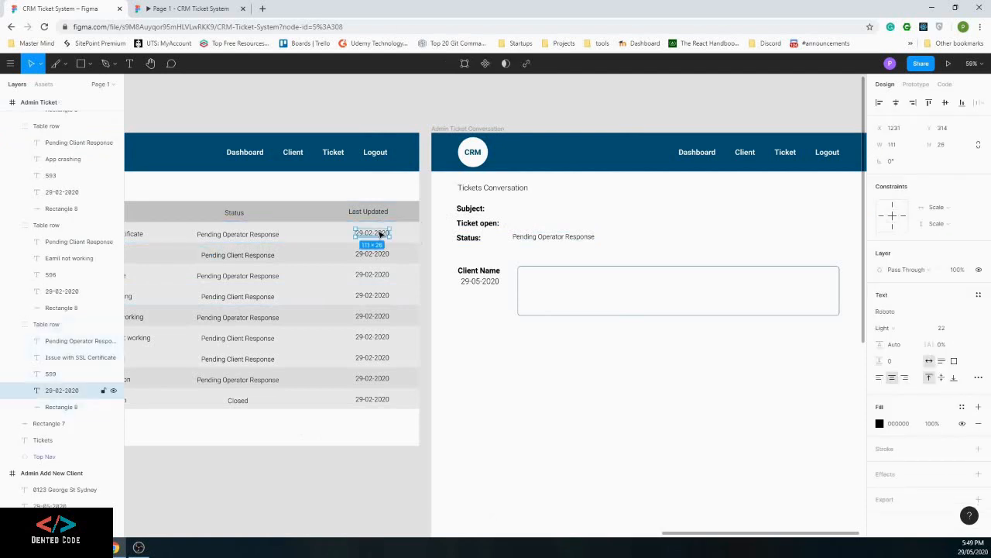
{"action": "left_click", "coordinate": [515, 223]}
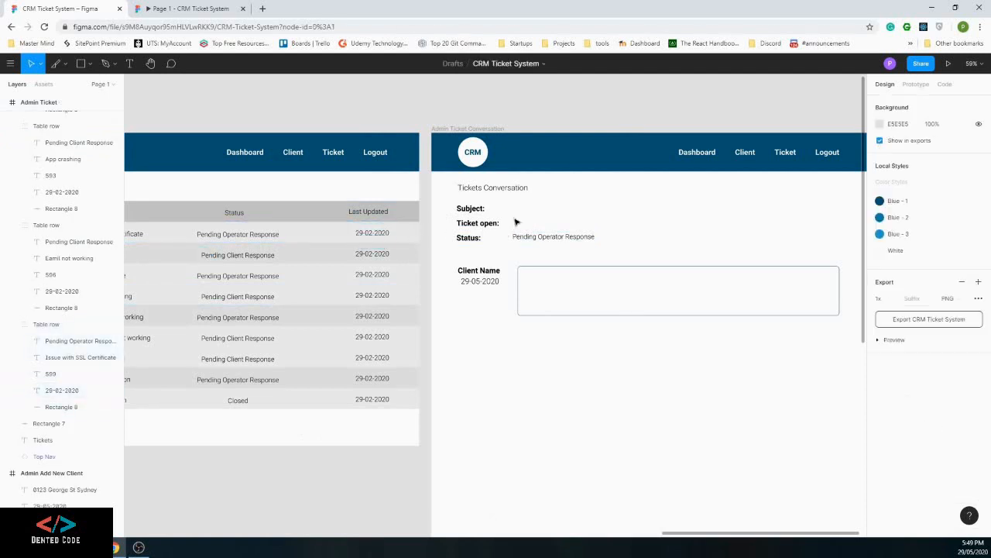
{"action": "key", "text": "ctrl+v"}
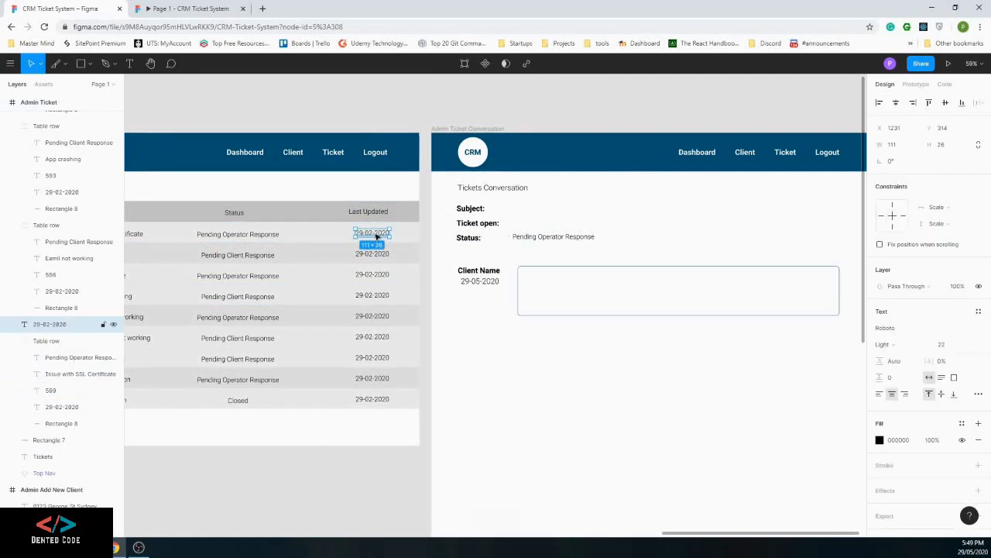
{"action": "left_click_drag", "start_coordinate": [376, 236], "coordinate": [530, 225]}
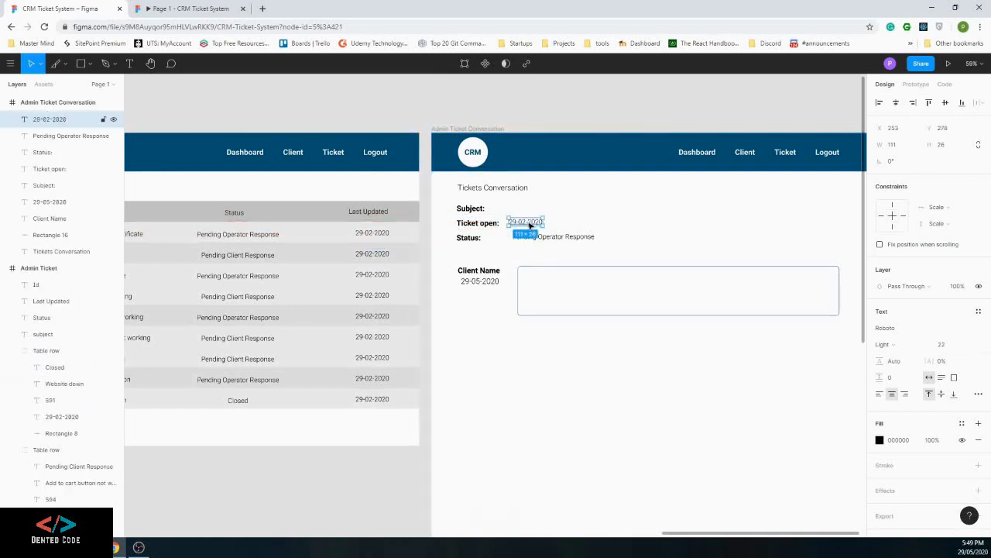
{"action": "left_click_drag", "start_coordinate": [532, 227], "coordinate": [531, 227]}
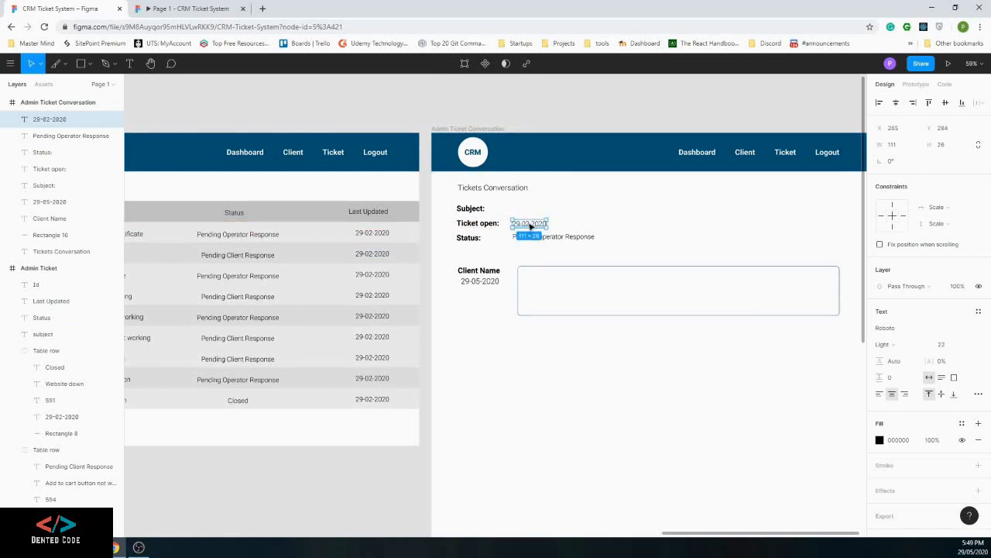
Change the date beside the Ticket open label to 28-02-2020
{"action": "double_click", "coordinate": [515, 223]}
{"action": "type", "text": "8"}
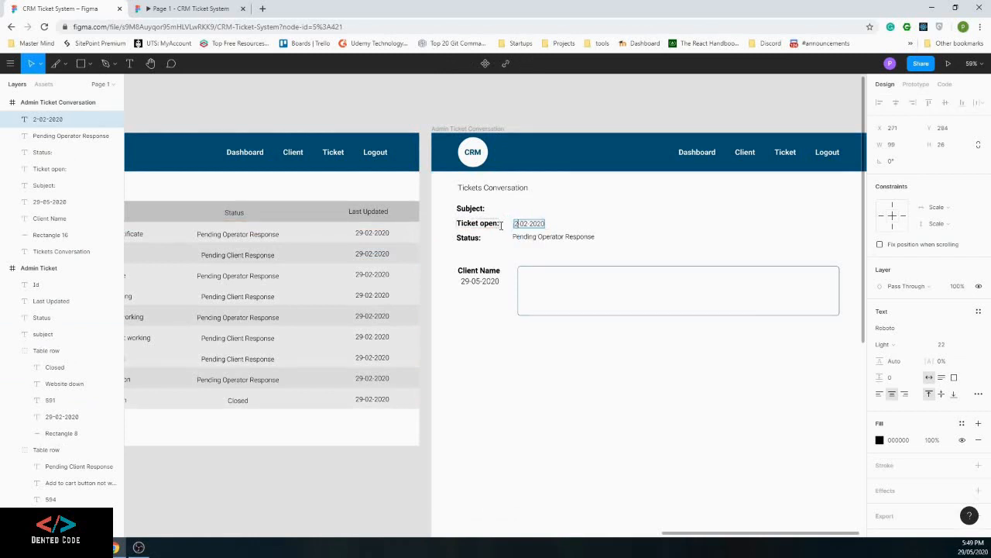
{"action": "key", "text": "Escape"}
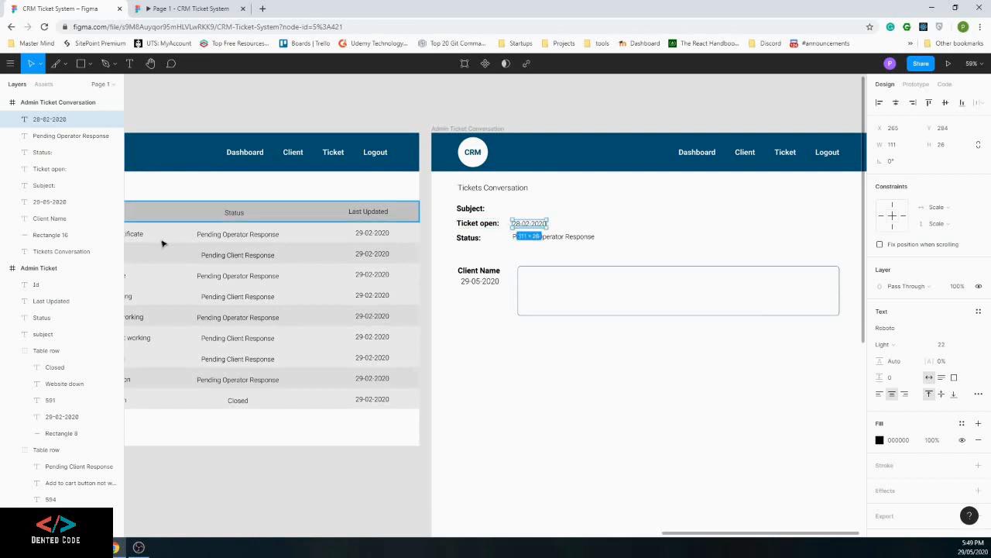
Copy "Issue with SSL Certificate" from the table's first row beside the Subject label, left-aligned with the date and status values
{"action": "double_click", "coordinate": [138, 236]}
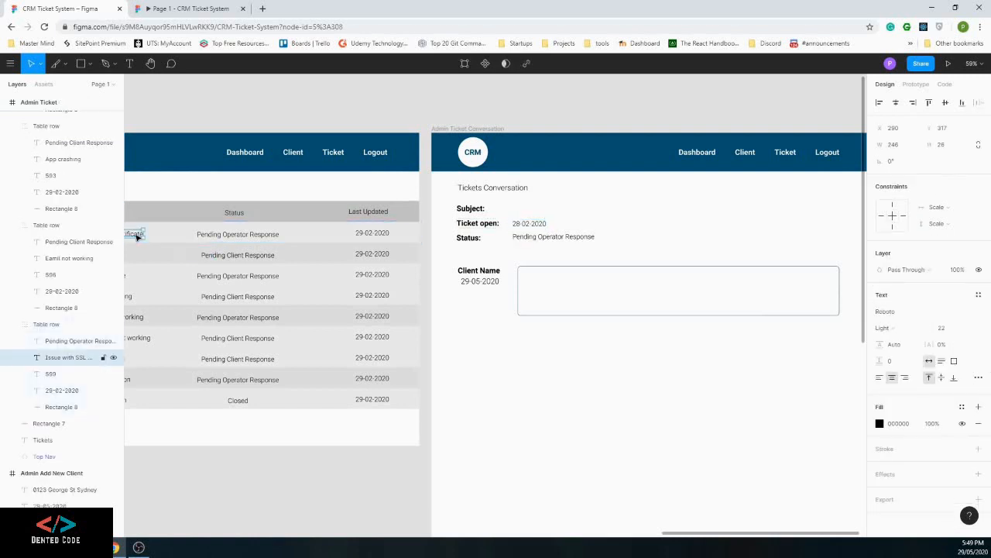
{"action": "left_click", "coordinate": [522, 203]}
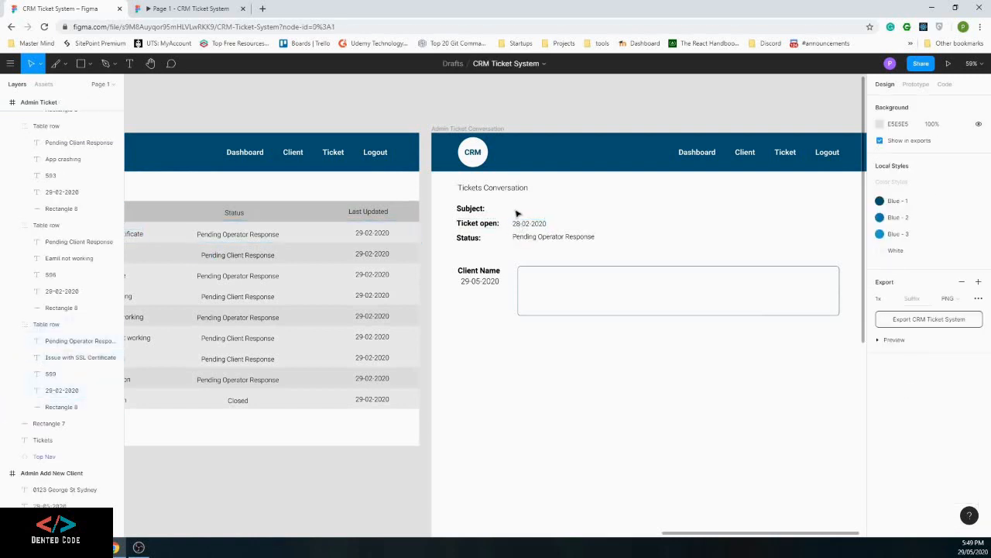
{"action": "key", "text": "ctrl+v"}
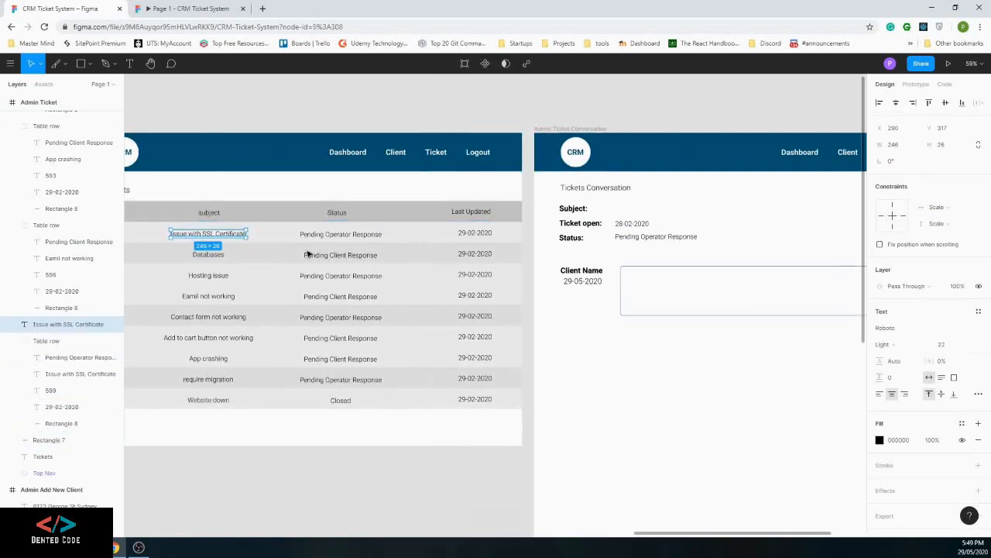
{"action": "left_click_drag", "start_coordinate": [306, 253], "coordinate": [712, 210]}
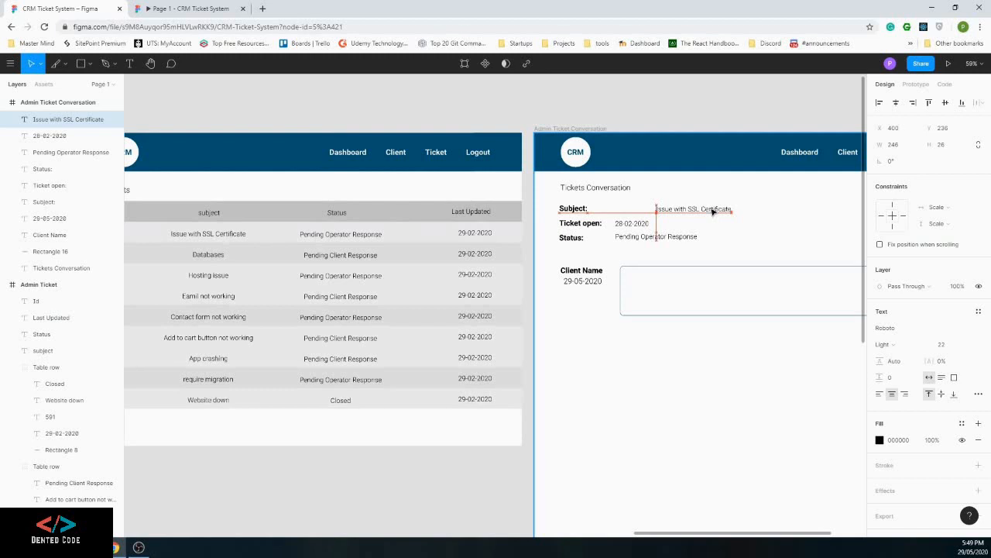
{"action": "left_click_drag", "start_coordinate": [713, 211], "coordinate": [672, 212]}
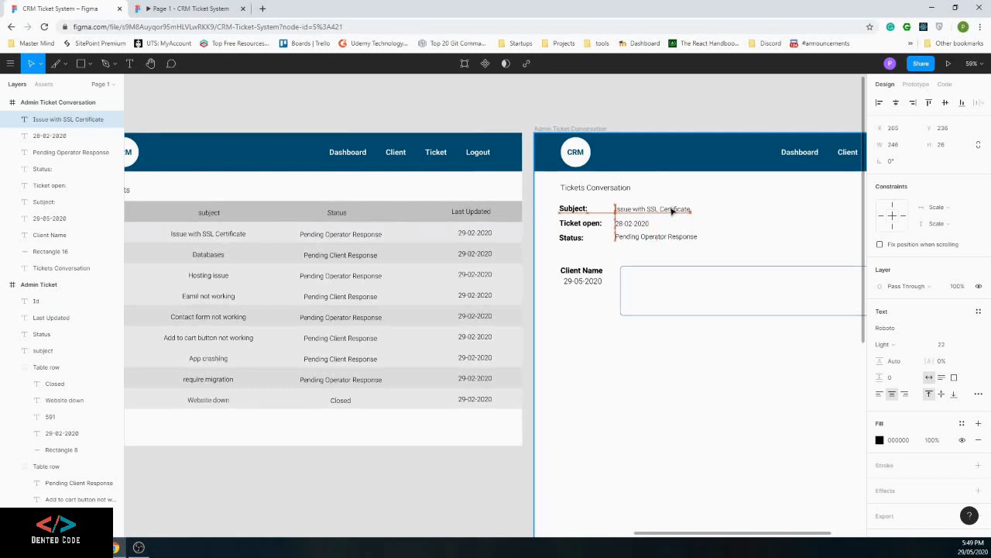
{"action": "left_click", "coordinate": [644, 286]}
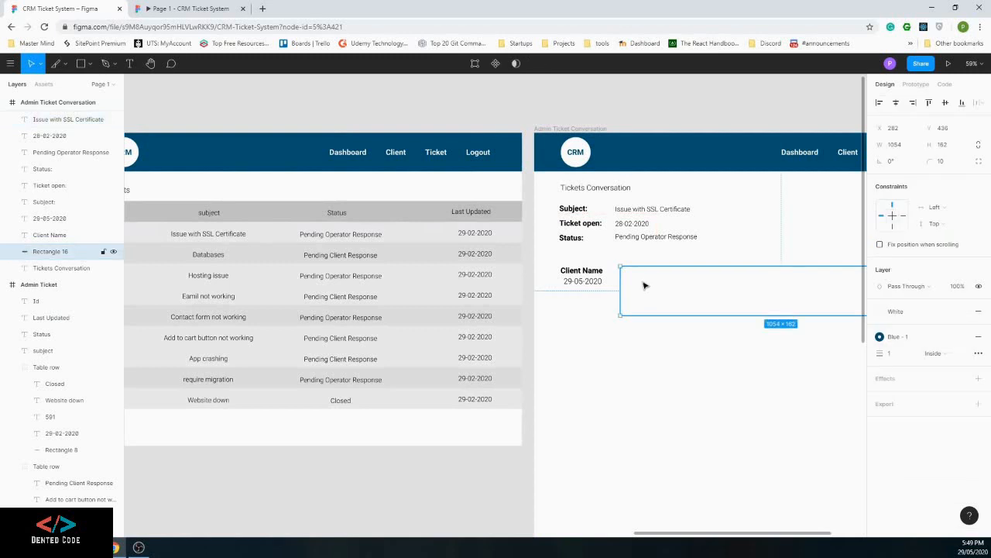
{"action": "double_click", "coordinate": [644, 285]}
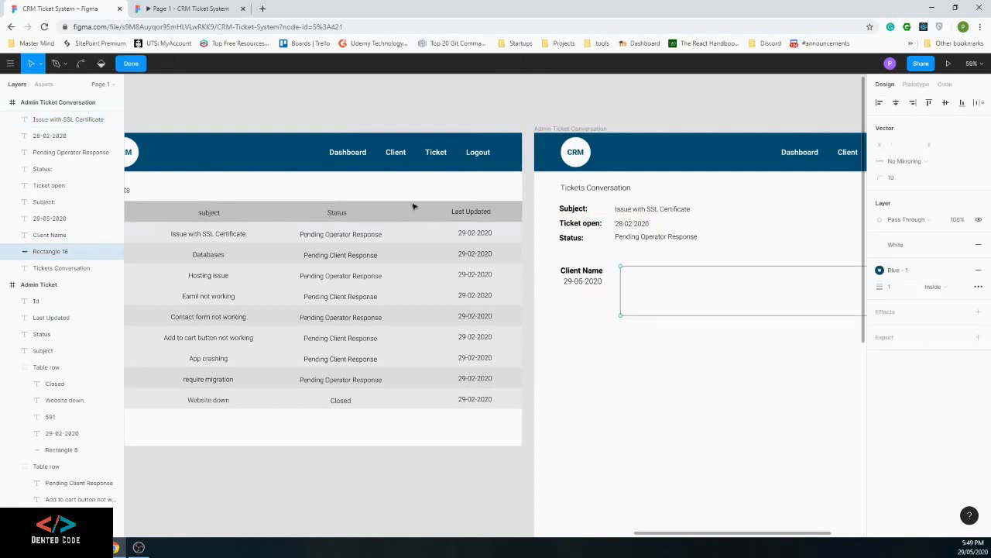
{"action": "left_click", "coordinate": [358, 128]}
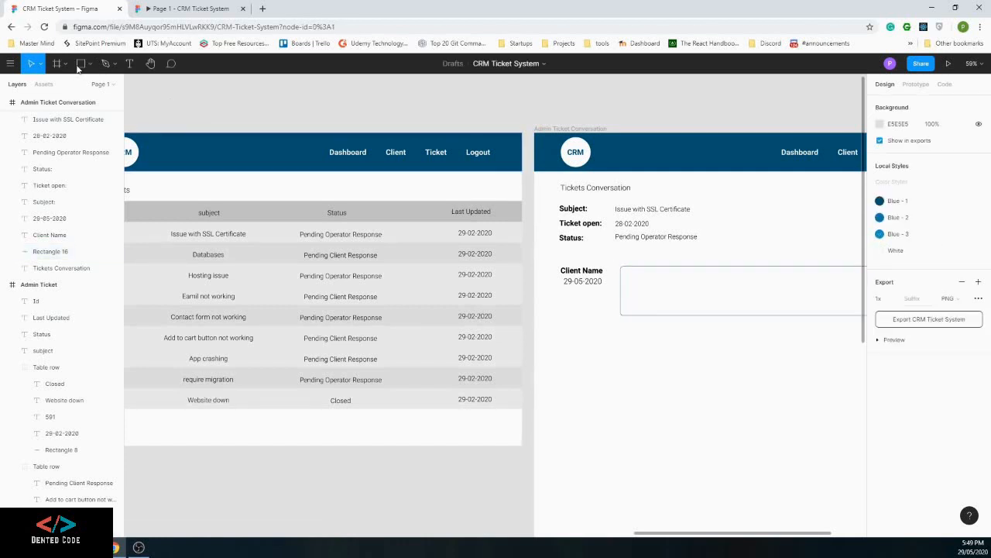
Write the client's "Hello Team," message about the ssl certificate issue inside the message box and extend the box downward to enclose it
{"action": "left_click", "coordinate": [151, 63]}
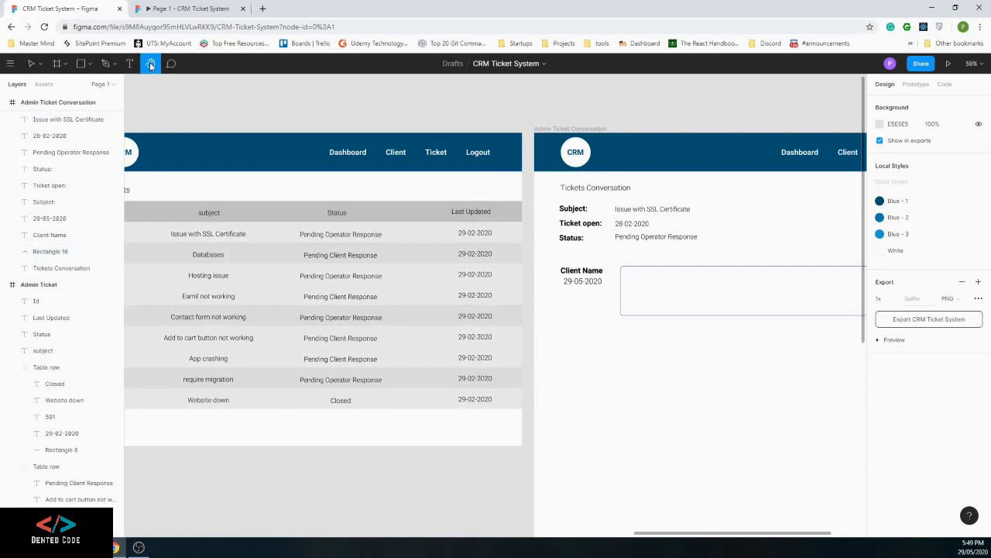
{"action": "left_click_drag", "start_coordinate": [709, 282], "coordinate": [451, 243]}
{"action": "key", "text": "t"}
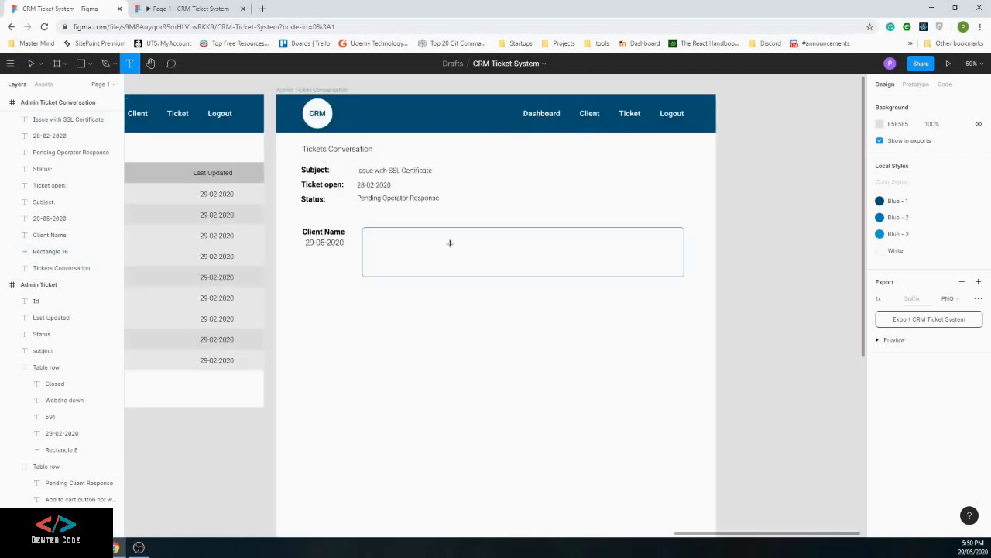
{"action": "left_click", "coordinate": [372, 240]}
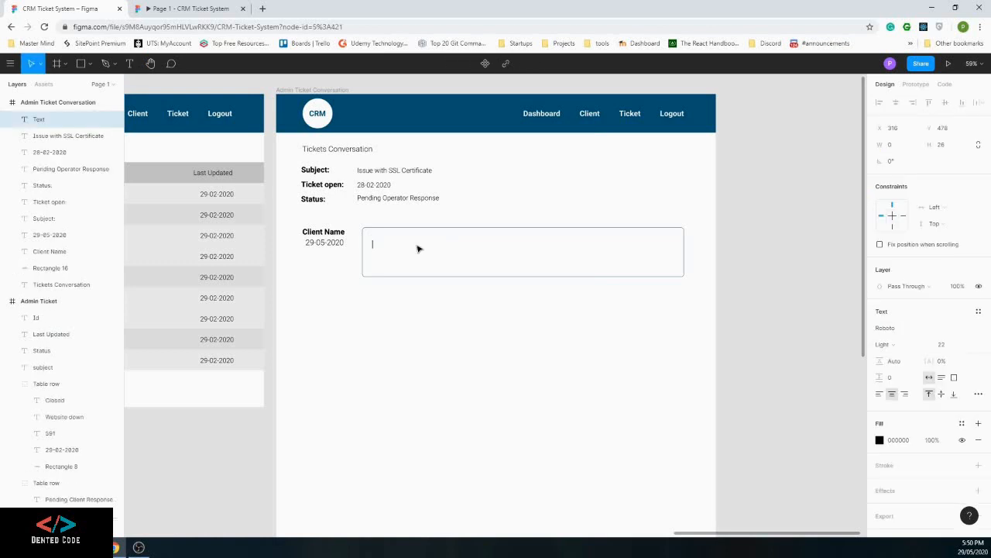
{"action": "type", "text": "Hell"}
{"action": "type", "text": "w"}
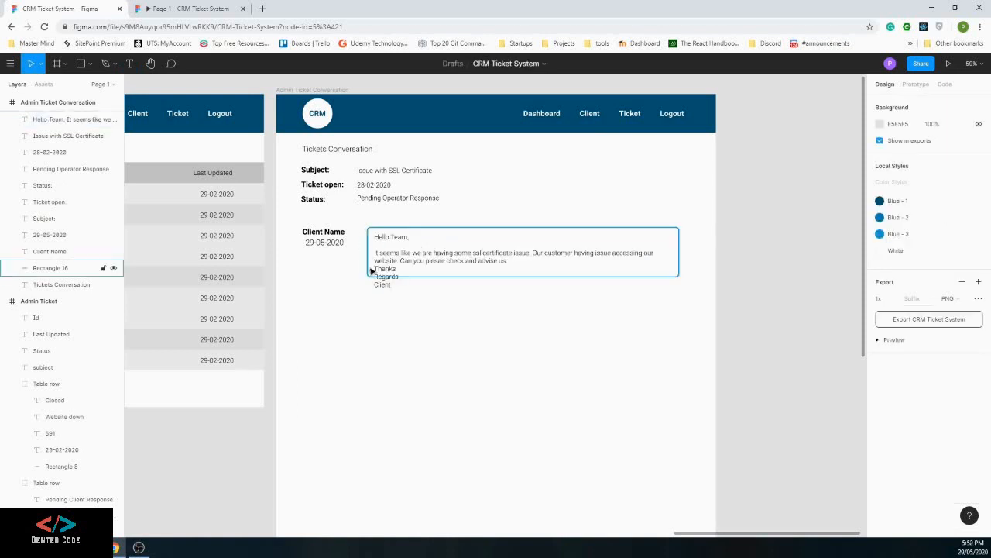
{"action": "left_click_drag", "start_coordinate": [371, 277], "coordinate": [371, 293]}
{"action": "left_click", "coordinate": [567, 389]}
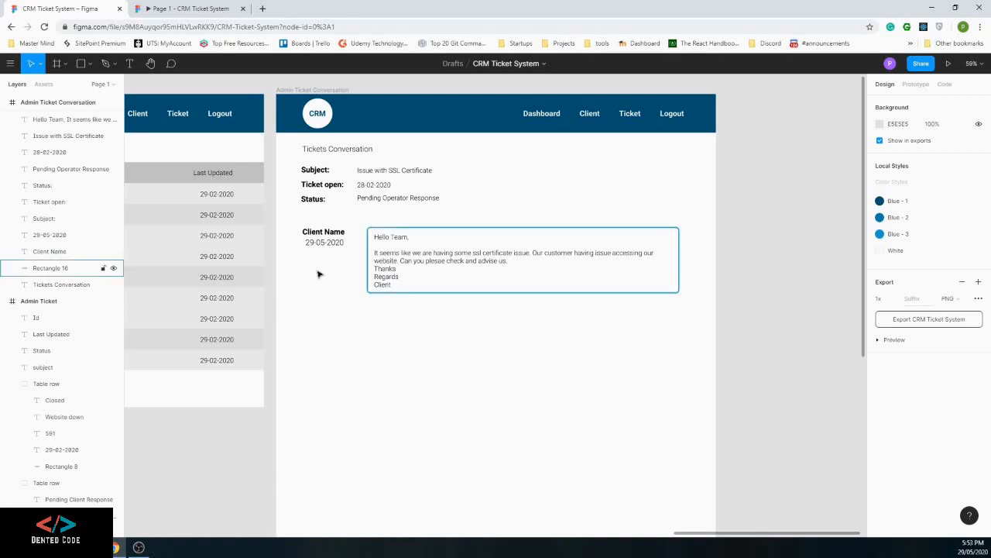
Change the date below the Client Name label to 28-05-2020
{"action": "left_click", "coordinate": [314, 243]}
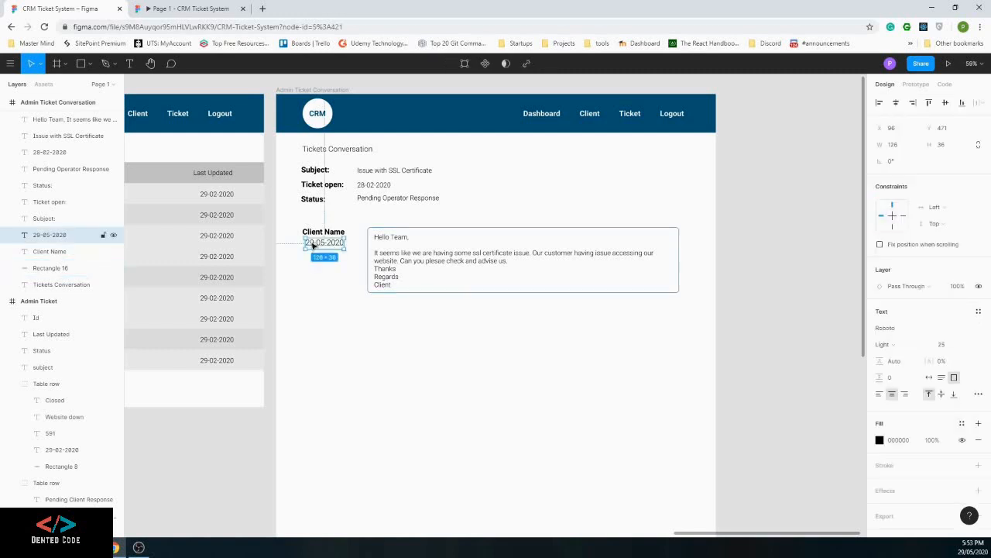
{"action": "double_click", "coordinate": [313, 244]}
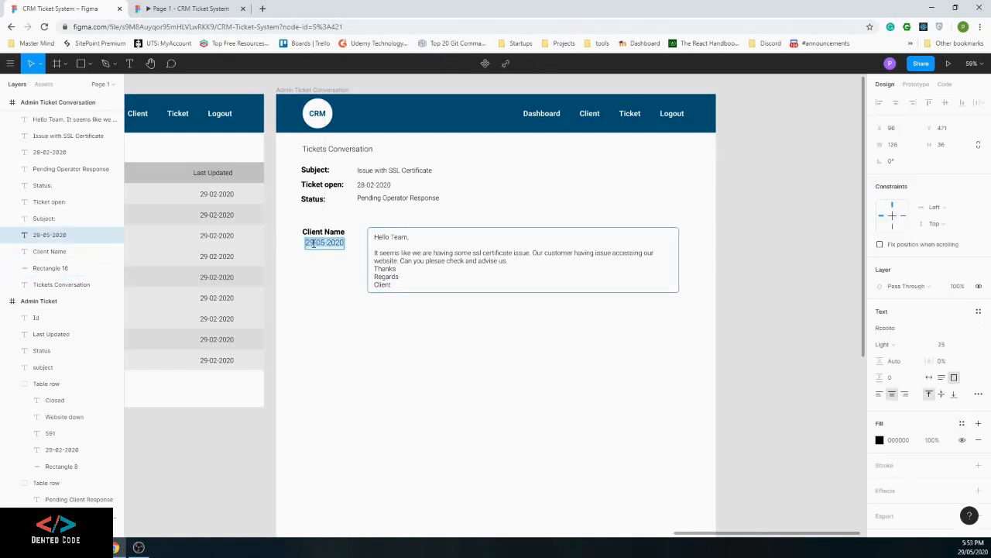
{"action": "left_click", "coordinate": [314, 243]}
{"action": "key", "text": "BackSpace"}
{"action": "type", "text": "8"}
{"action": "left_click", "coordinate": [351, 361]}
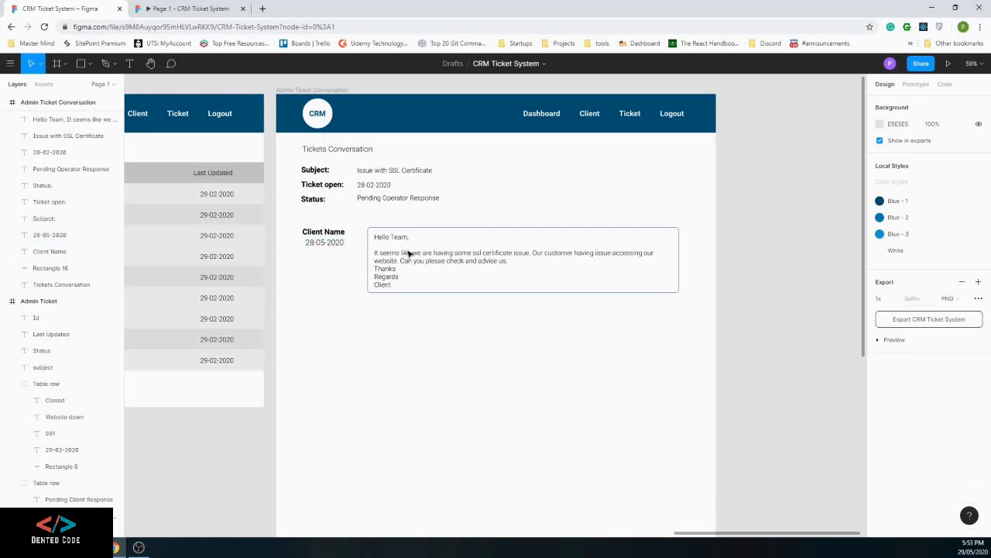
Duplicate the client name, date, message text and box directly below the original, and select the copy's name and date labels
{"action": "left_click_drag", "start_coordinate": [311, 216], "coordinate": [671, 304]}
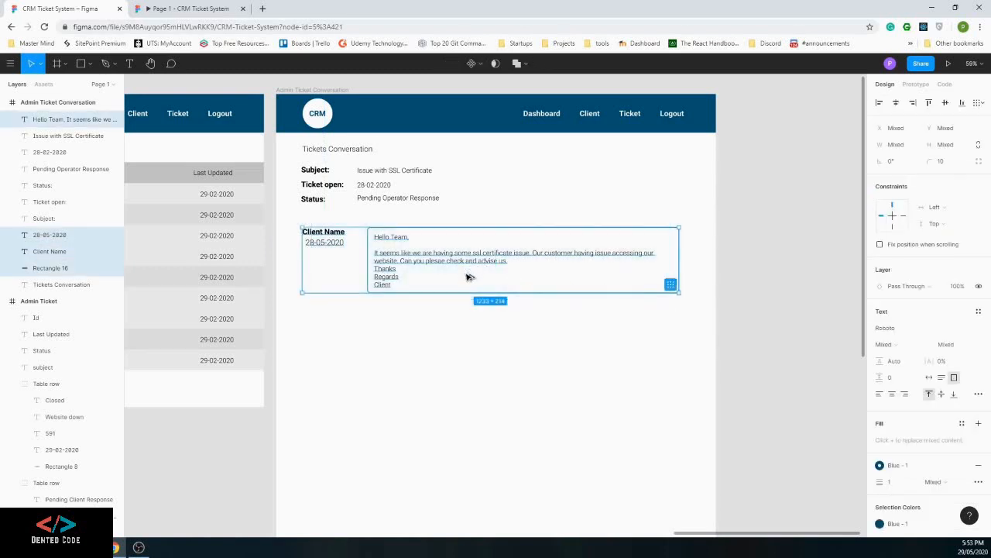
{"action": "left_click_drag", "start_coordinate": [468, 277], "coordinate": [397, 357]}
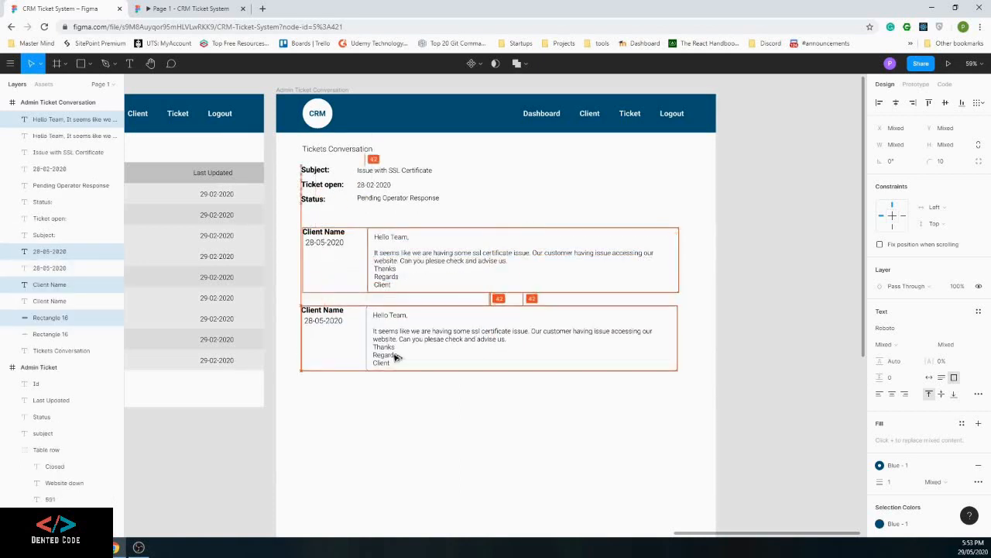
{"action": "mouse_move", "coordinate": [335, 334]}
{"action": "left_mouse_down"}
{"action": "mouse_move", "coordinate": [317, 304]}
{"action": "mouse_move", "coordinate": [344, 376]}
{"action": "mouse_move", "coordinate": [343, 327]}
{"action": "left_mouse_up"}
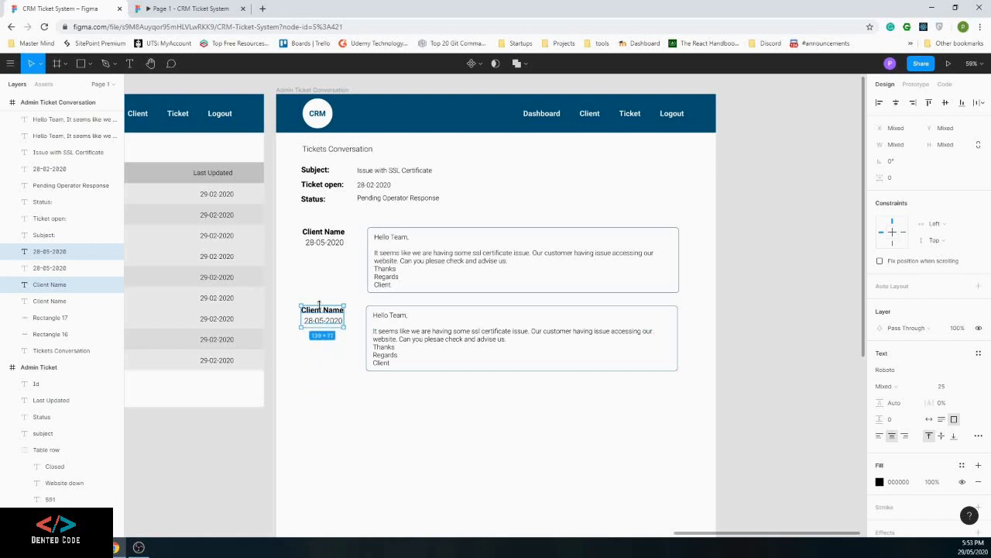
Group the original client name with its date, and group the duplicated name and date as a separate pair
{"action": "left_click_drag", "start_coordinate": [341, 320], "coordinate": [345, 335]}
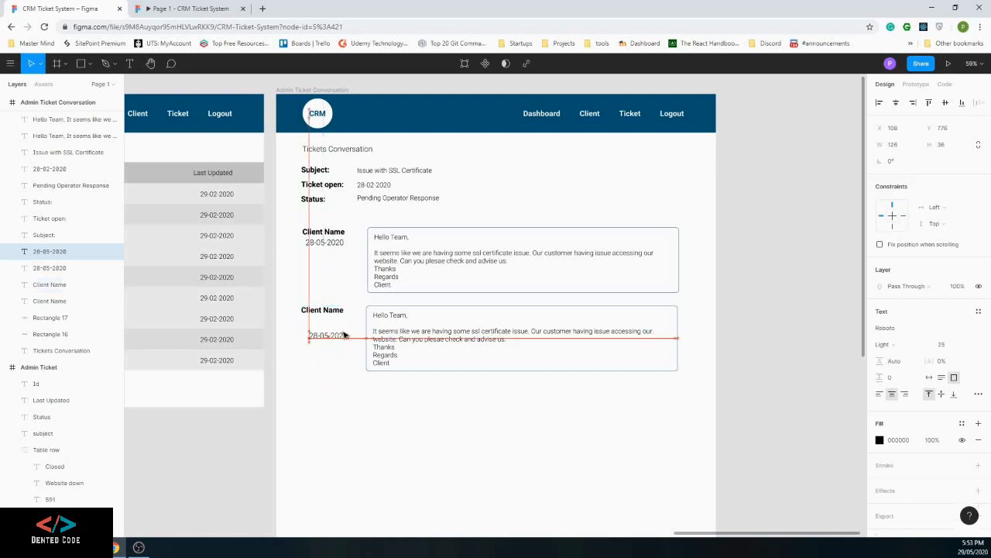
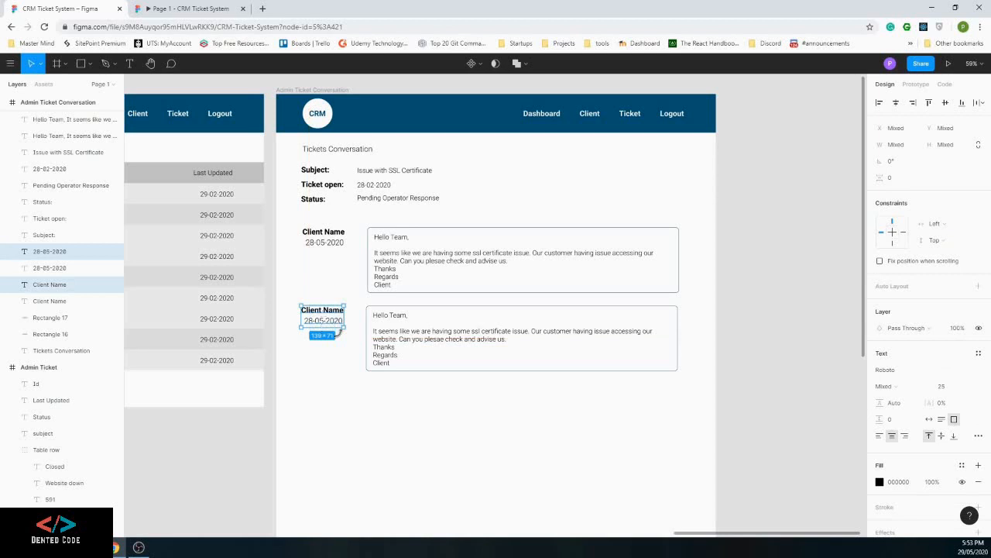
{"action": "left_click_drag", "start_coordinate": [347, 249], "coordinate": [298, 225]}
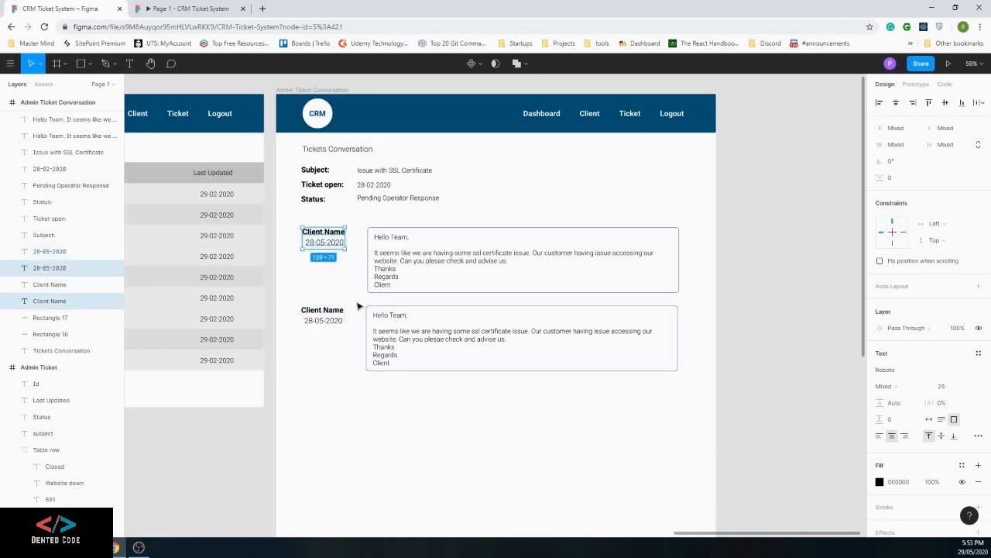
{"action": "key", "text": "ctrl+g"}
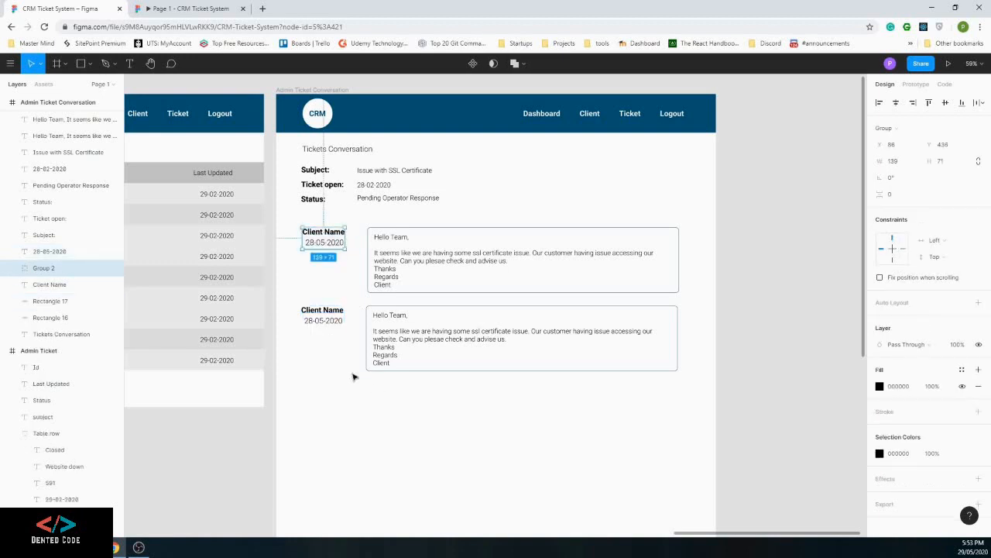
{"action": "left_click_drag", "start_coordinate": [351, 329], "coordinate": [311, 313]}
{"action": "key", "text": "ctrl+g"}
Group the duplicated message text with its box, align it to the page's left margin, and place the duplicated name and date to its right
{"action": "left_click_drag", "start_coordinate": [344, 395], "coordinate": [339, 324]}
{"action": "left_click", "coordinate": [417, 379]}
{"action": "key", "text": "ctrl+g"}
{"action": "left_click_drag", "start_coordinate": [404, 420], "coordinate": [657, 318]}
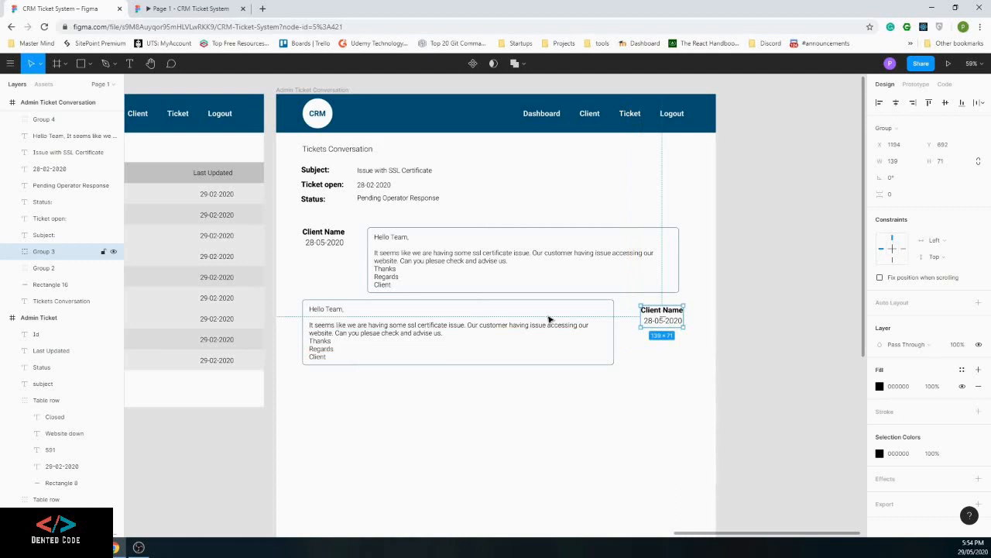
{"action": "left_click_drag", "start_coordinate": [548, 319], "coordinate": [568, 362]}
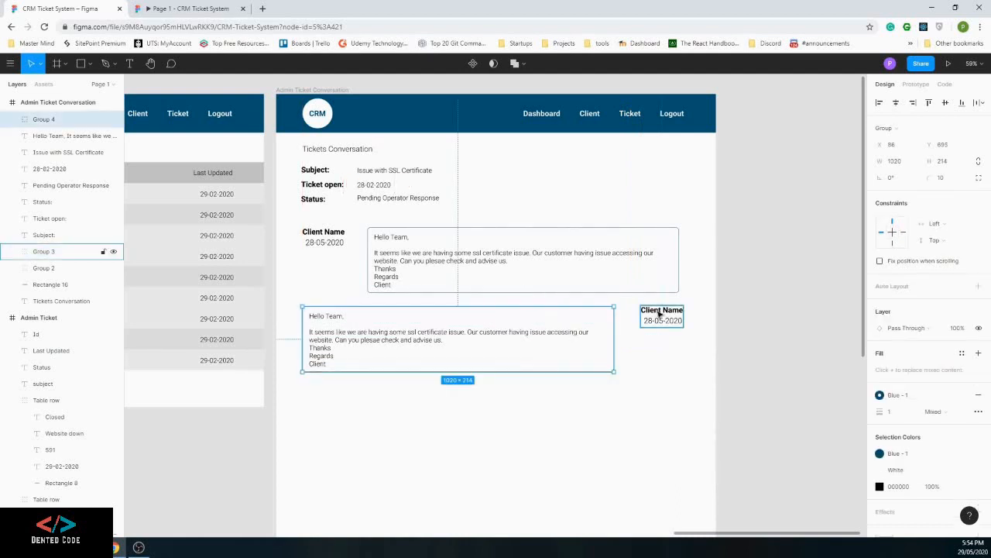
{"action": "left_click_drag", "start_coordinate": [659, 313], "coordinate": [659, 318]}
Change the date beside the second message to 2-05-2020
{"action": "left_click", "coordinate": [651, 331]}
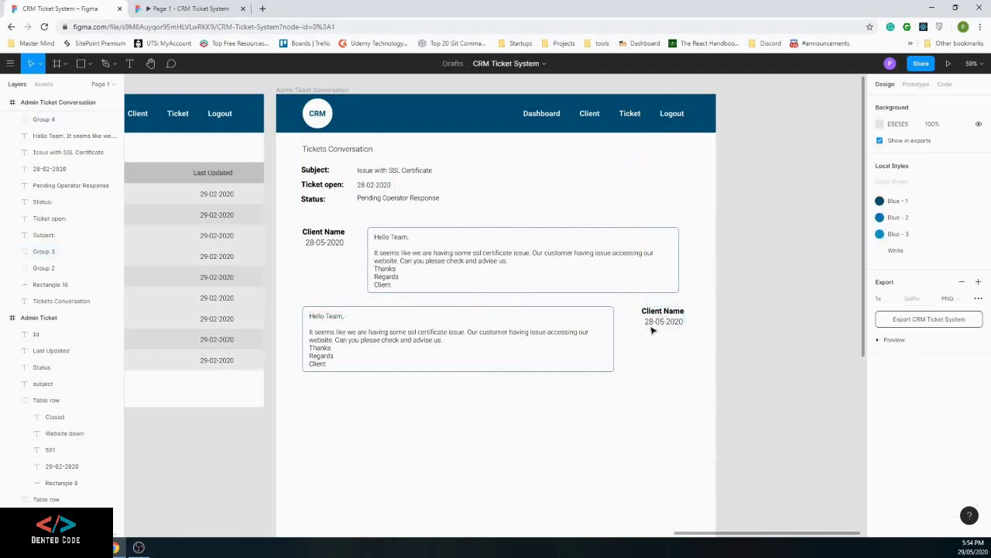
{"action": "left_click", "coordinate": [651, 329]}
{"action": "left_click", "coordinate": [652, 328]}
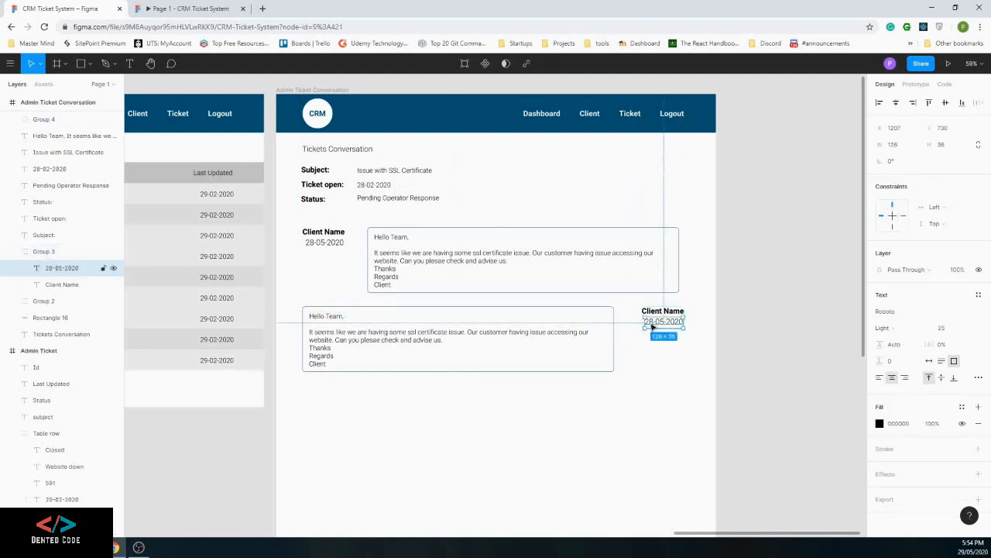
{"action": "double_click", "coordinate": [651, 322]}
{"action": "key", "text": "BackSpace"}
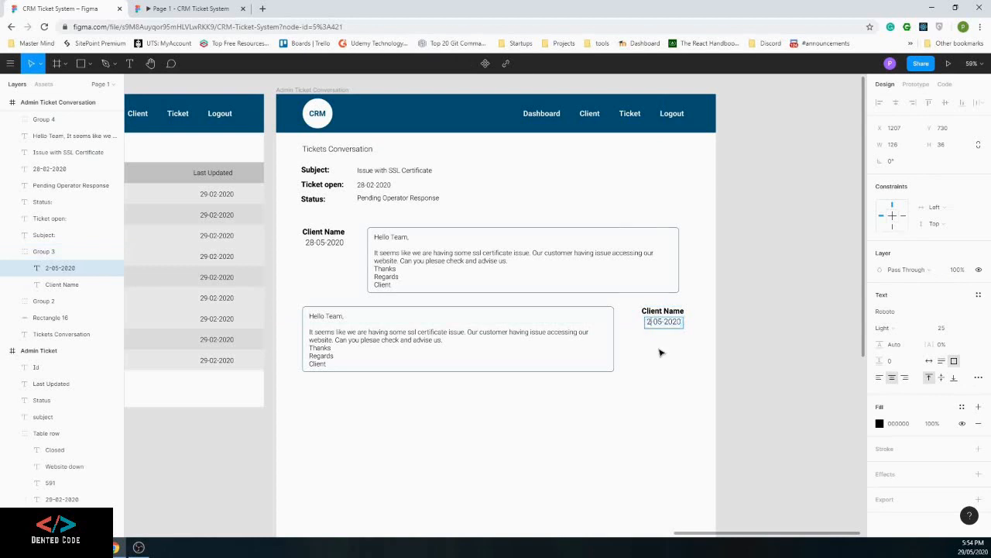
Rename the second message's name label "Operator Name" and widen it leftward to about 197 px so the name fits on one line
{"action": "double_click", "coordinate": [651, 310]}
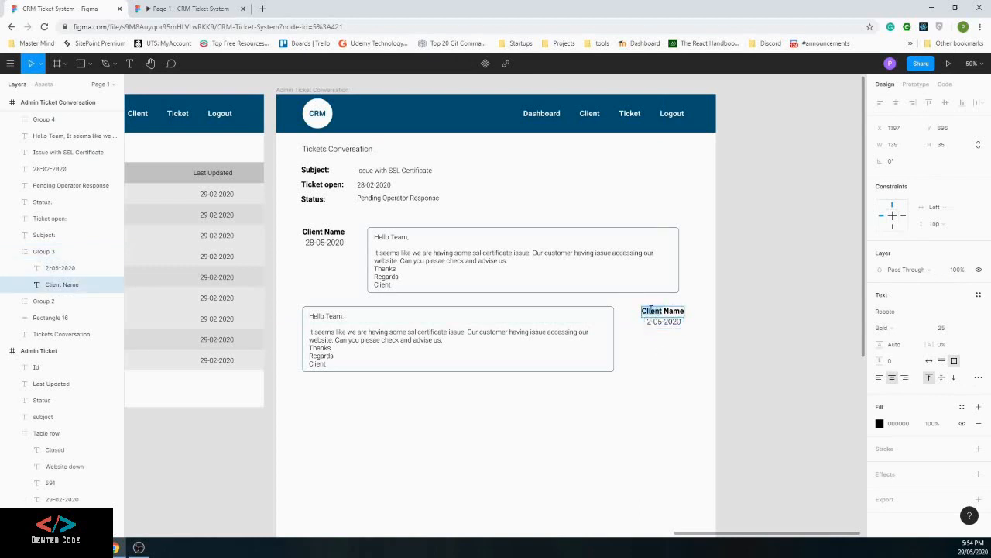
{"action": "type", "text": "Operator"}
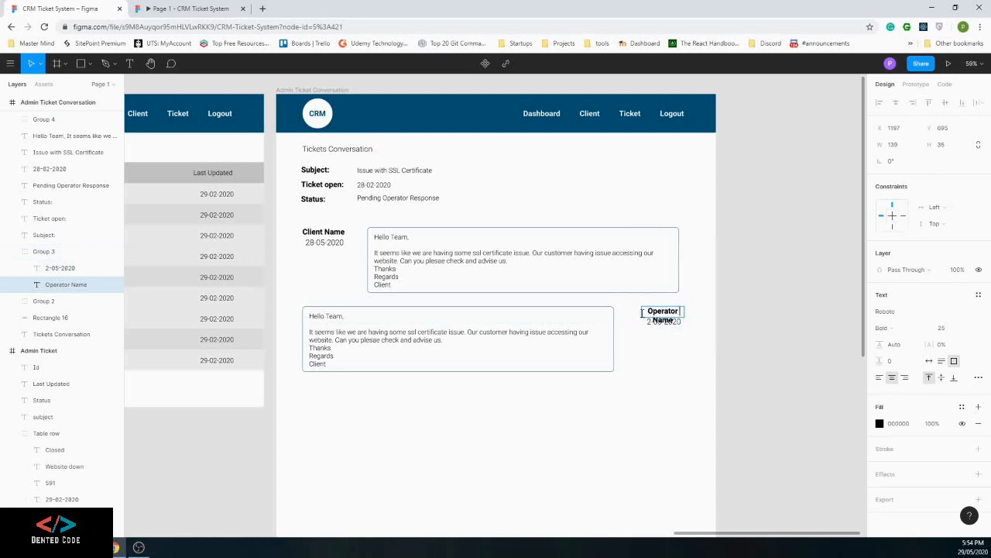
{"action": "left_click", "coordinate": [641, 316]}
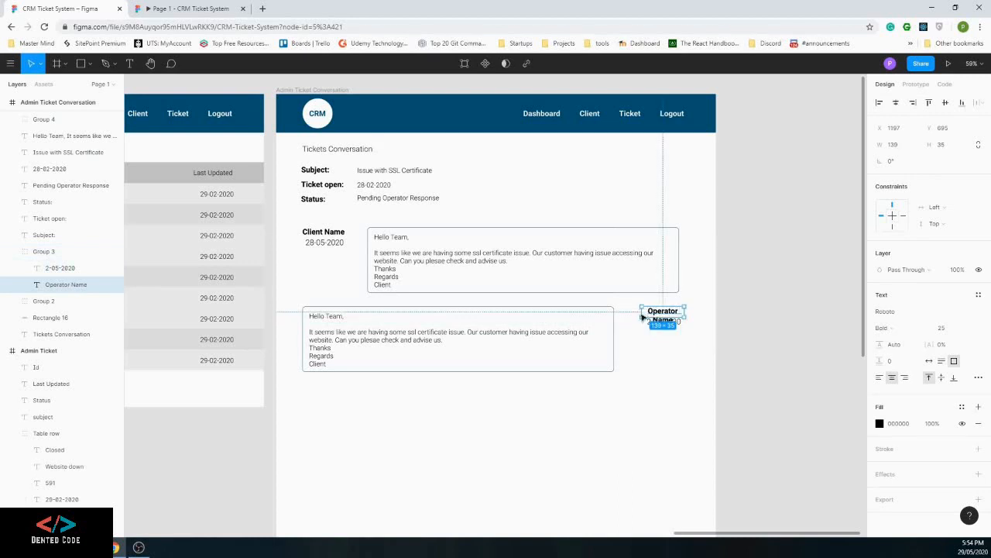
{"action": "left_click_drag", "start_coordinate": [645, 315], "coordinate": [622, 314]}
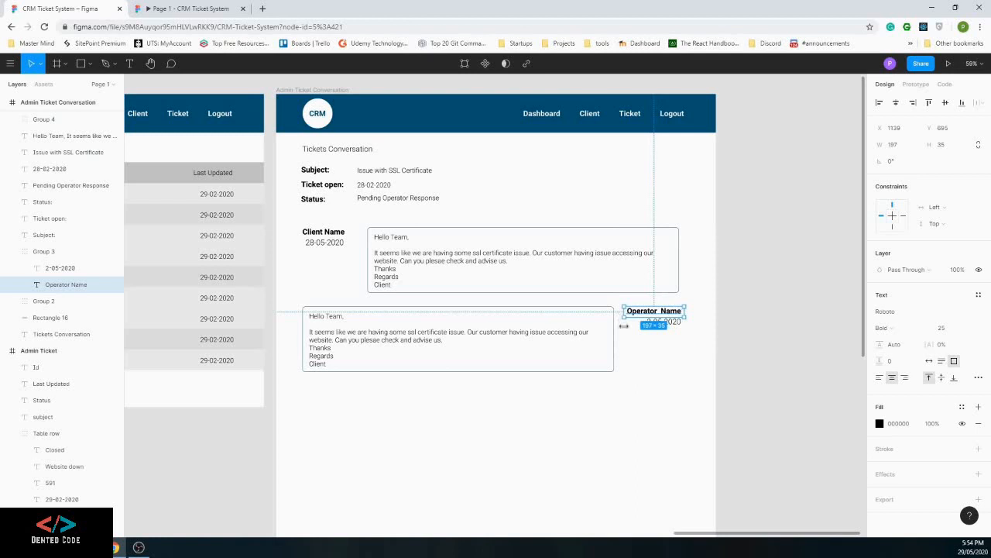
{"action": "left_click", "coordinate": [650, 342]}
Shift the operator's message text slightly down inside its box and change the greeting to "Hello Client,"
{"action": "double_click", "coordinate": [343, 334]}
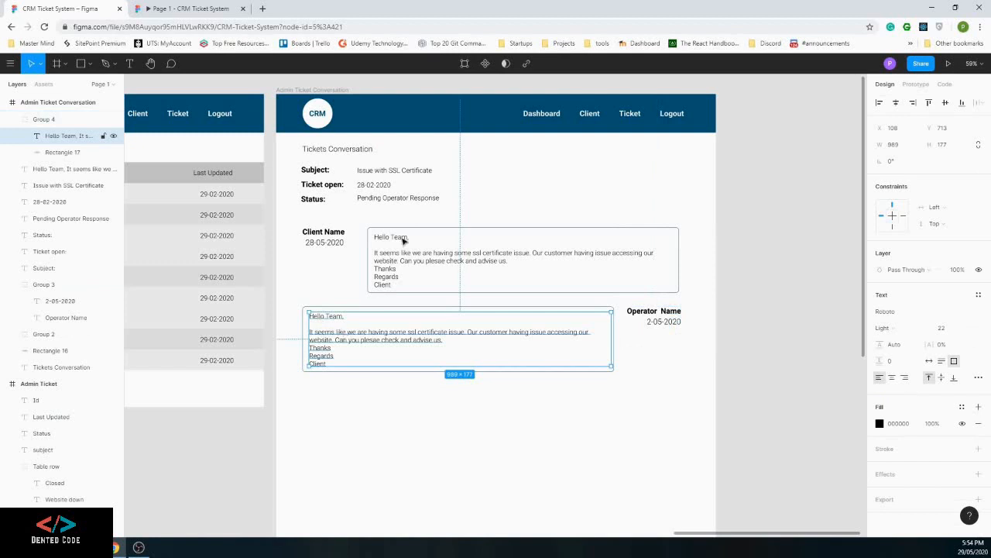
{"action": "left_click_drag", "start_coordinate": [332, 323], "coordinate": [331, 329]}
{"action": "double_click", "coordinate": [333, 321]}
{"action": "left_click", "coordinate": [333, 321]}
{"action": "double_click", "coordinate": [334, 320]}
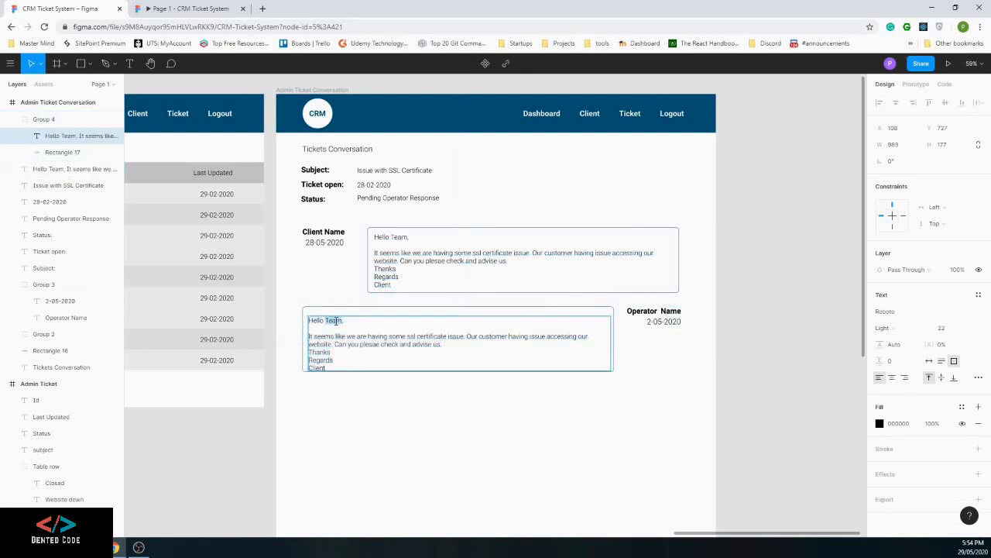
{"action": "type", "text": "Client"}
Replace the operator message's body and "Thanks" with "I am sorry to hear that you have an issue with your website. we"
{"action": "left_click_drag", "start_coordinate": [330, 352], "coordinate": [309, 336]}
{"action": "type", "text": "I"}
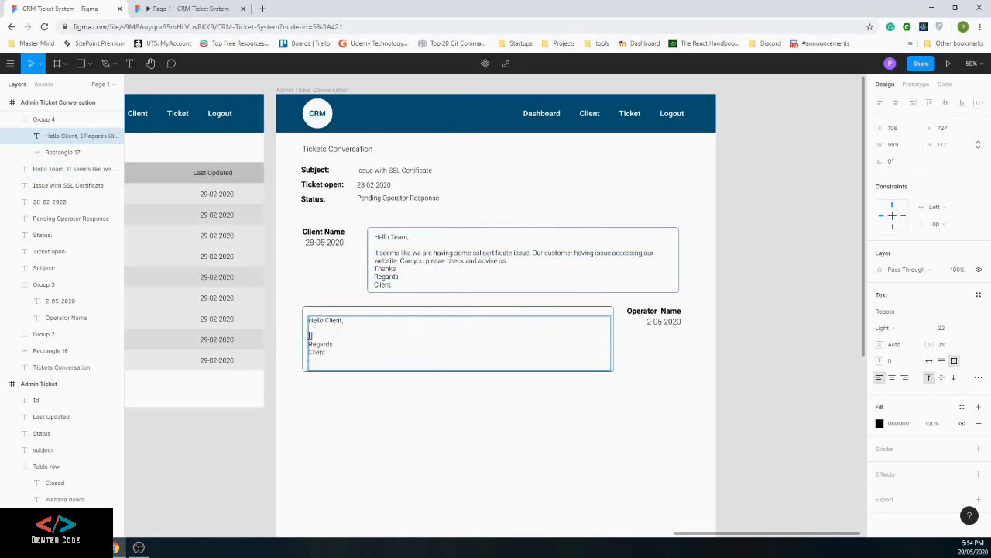
{"action": "type", "text": " am sorry to h"}
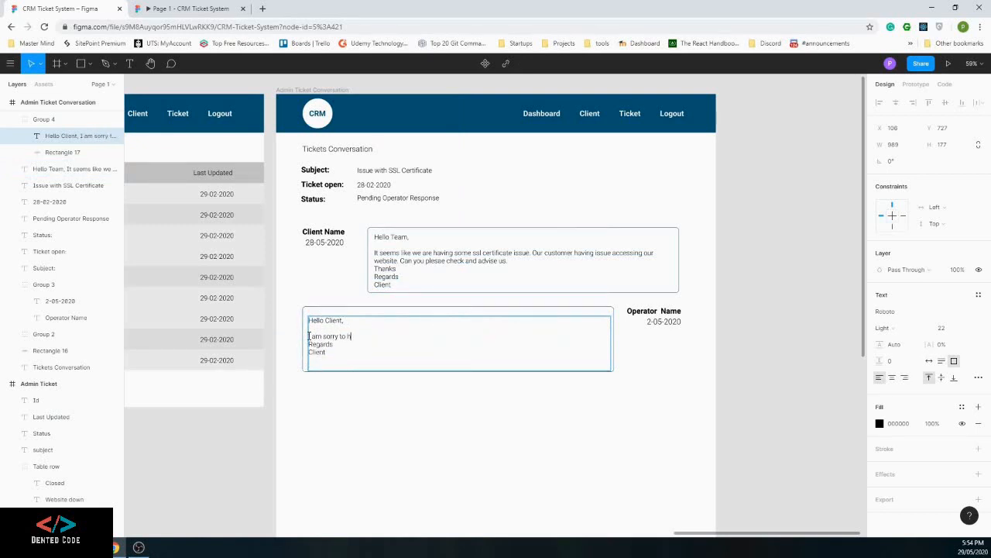
{"action": "type", "text": "ear that you have an issue wi"}
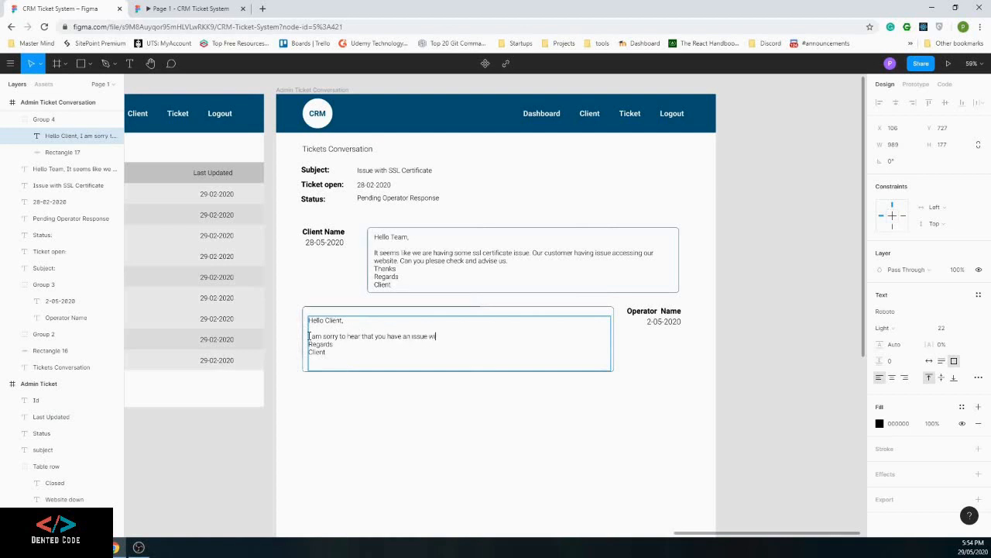
{"action": "type", "text": "th you rweb"}
{"action": "key", "text": "BackSpace"}
{"action": "key", "text": "BackSpace"}
{"action": "key", "text": "BackSpace"}
{"action": "key", "text": "BackSpace"}
{"action": "key", "text": "BackSpace"}
{"action": "key", "text": "BackSpace"}
{"action": "type", "text": "ur website. we"}
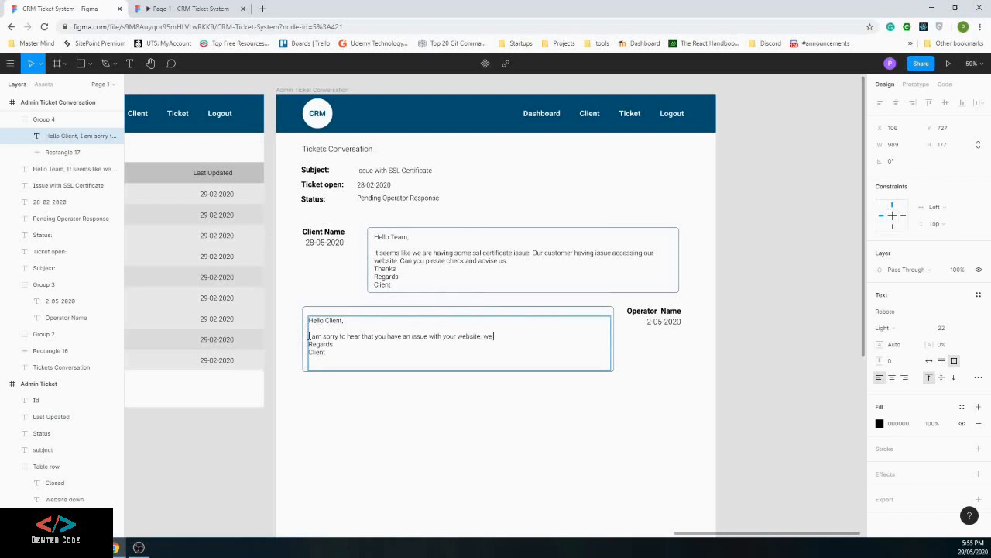
Continue the operator's reply with "are looking on the issue." and start the following sentence with a capital W
{"action": "type", "text": " are looking o"}
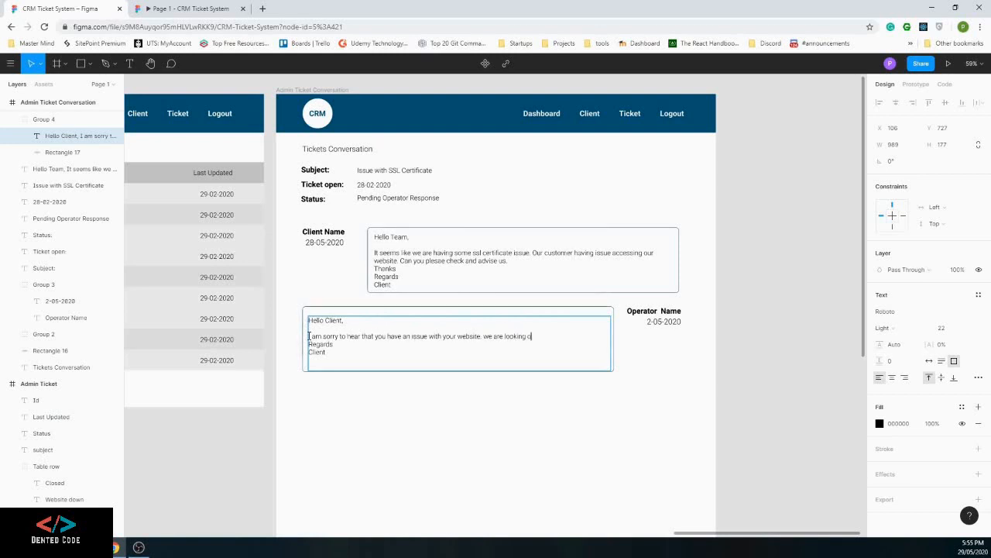
{"action": "type", "text": "n the issue"}
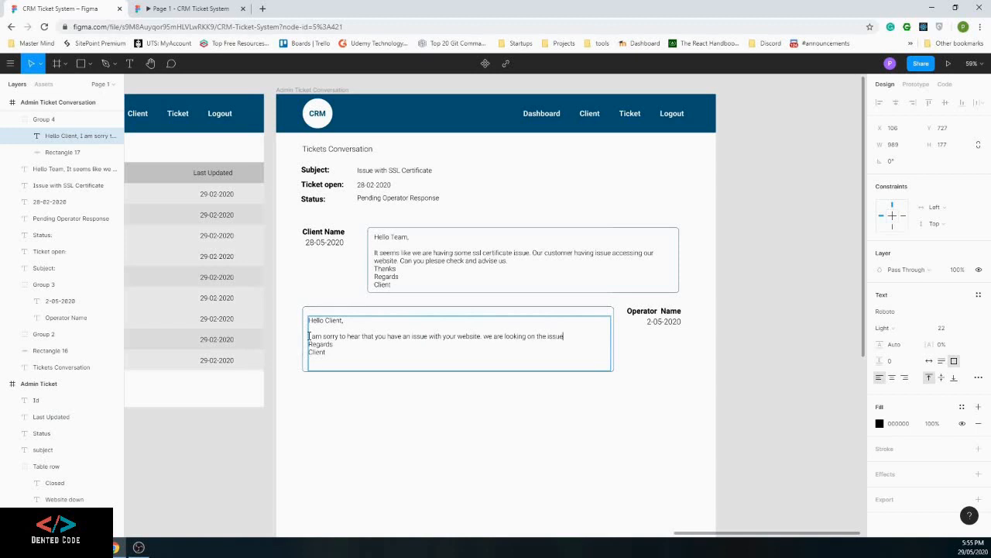
{"action": "type", "text": ". we wil"}
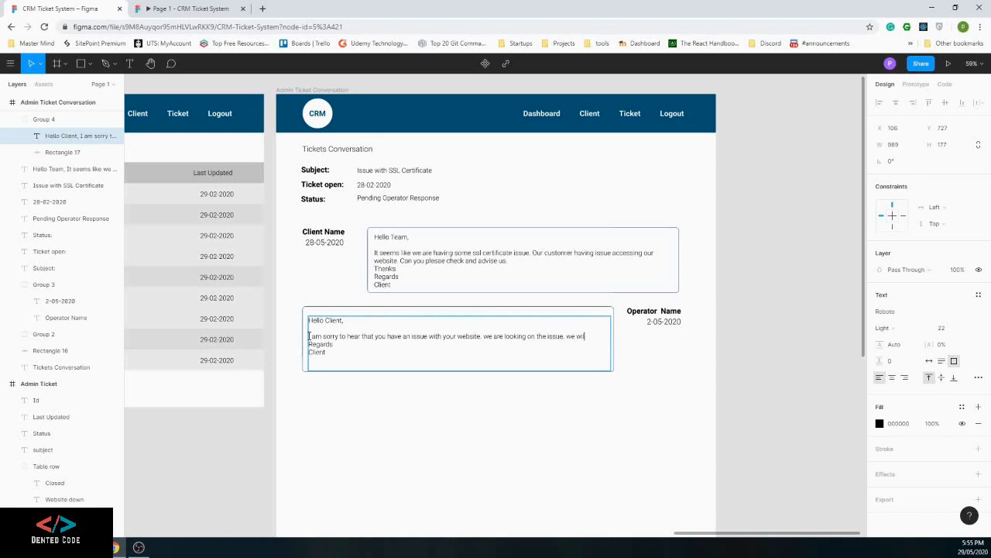
{"action": "key", "text": "BackSpace"}
{"action": "key", "text": "BackSpace"}
{"action": "type", "text": "e"}
{"action": "key", "text": "BackSpace"}
{"action": "key", "text": "BackSpace"}
{"action": "key", "text": "BackSpace"}
{"action": "type", "text": "W"}
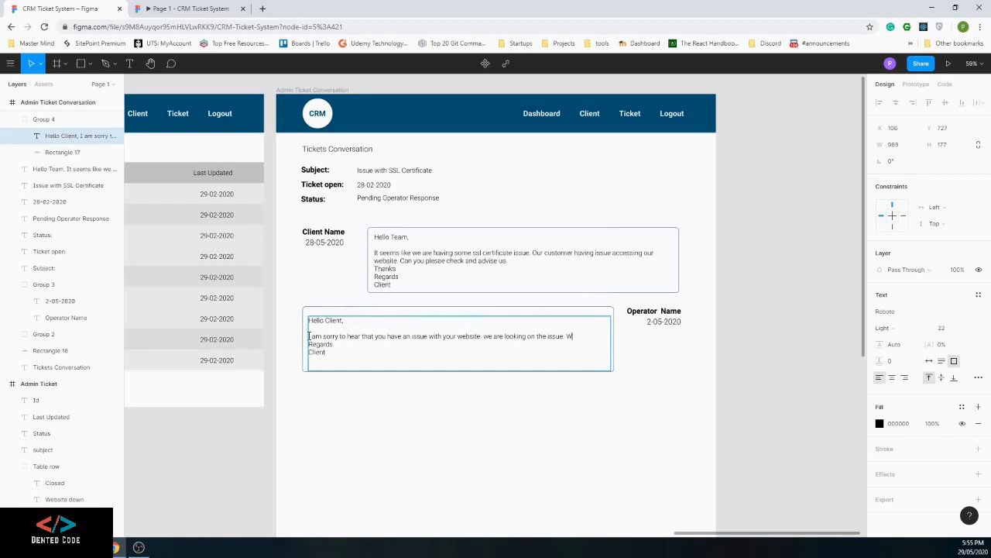
Finish the reply with "We will resolve the issues and get back to you as soon as possible" and add a blank line before "Regards"
{"action": "type", "text": "e will resolv"}
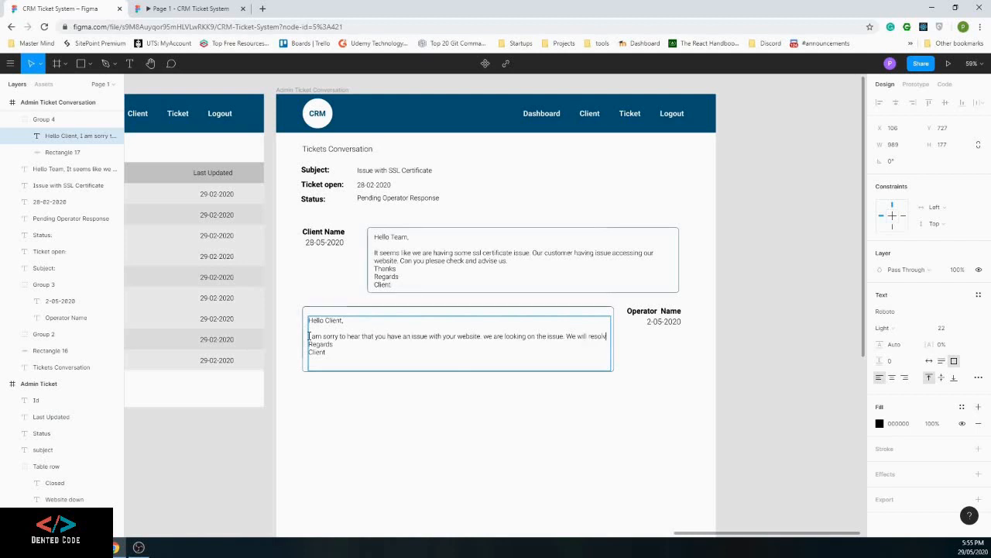
{"action": "type", "text": "e the siiue"}
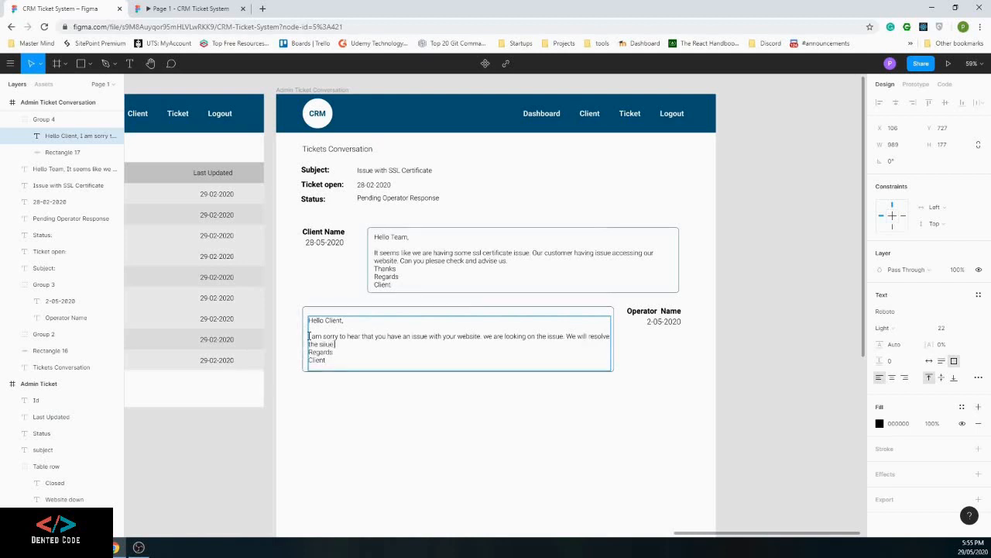
{"action": "key", "text": "BackSpace"}
{"action": "key", "text": "BackSpace"}
{"action": "key", "text": "BackSpace"}
{"action": "key", "text": "BackSpace"}
{"action": "key", "text": "BackSpace"}
{"action": "key", "text": "BackSpace"}
{"action": "type", "text": "is"}
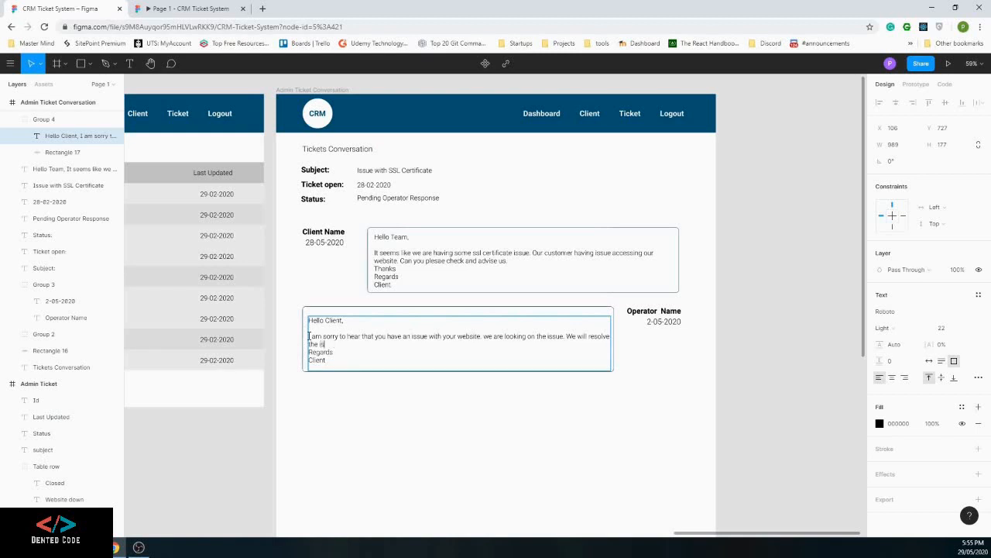
{"action": "type", "text": "sues and get back to you as soon as possible"}
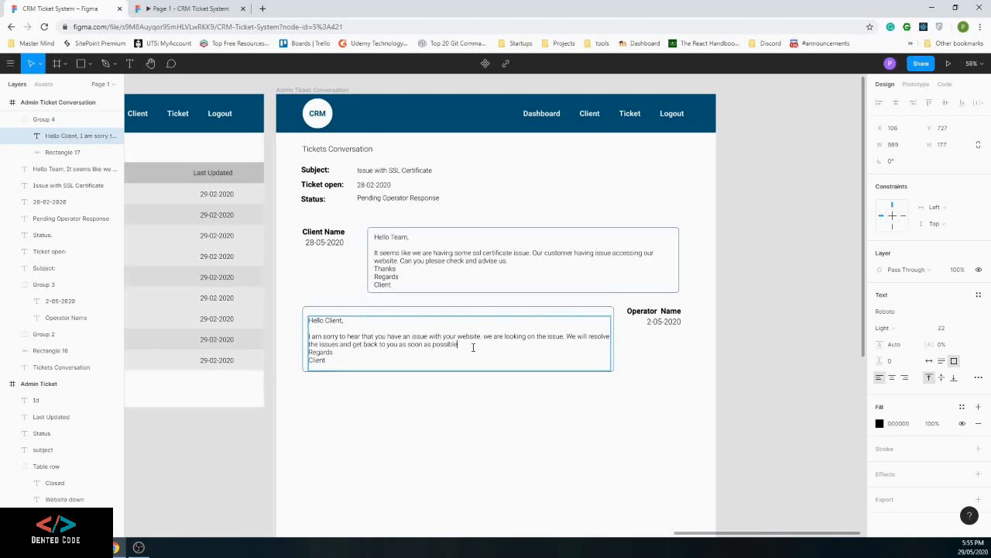
{"action": "key", "text": "Return"}
{"action": "key", "text": "Escape"}
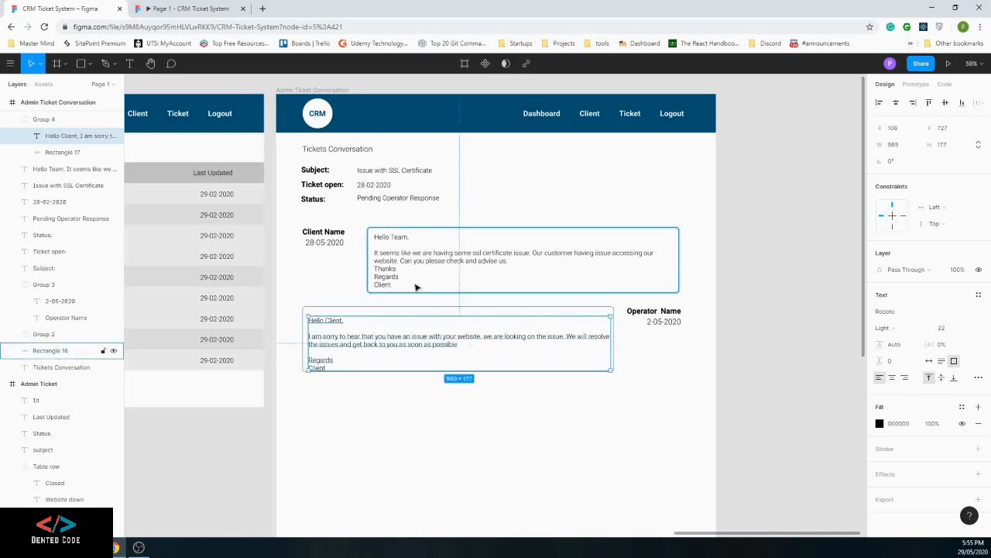
Add a blank line before "Regards" in the client's message and extend its box downward to a height of about 243 px
{"action": "left_click", "coordinate": [416, 289]}
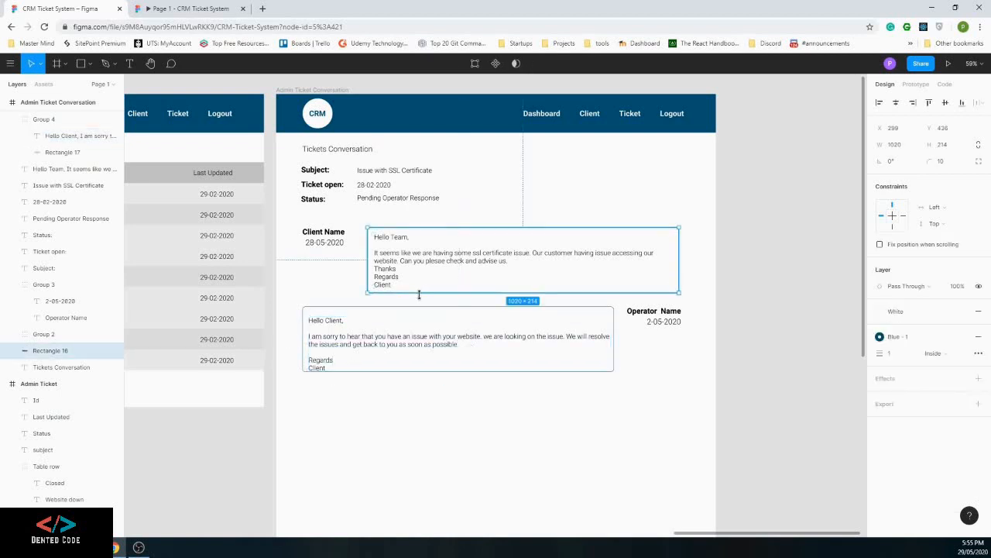
{"action": "left_click_drag", "start_coordinate": [419, 293], "coordinate": [418, 297]}
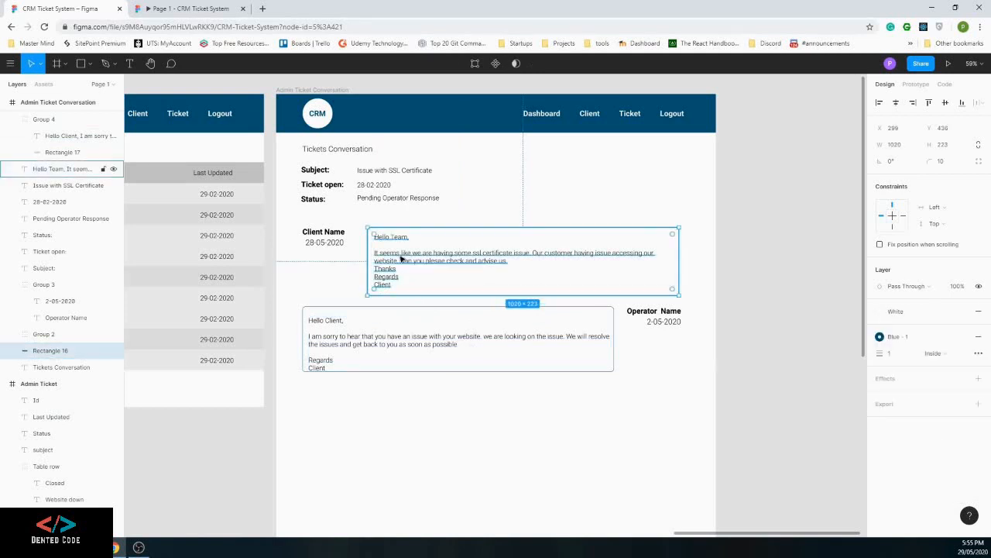
{"action": "double_click", "coordinate": [401, 269]}
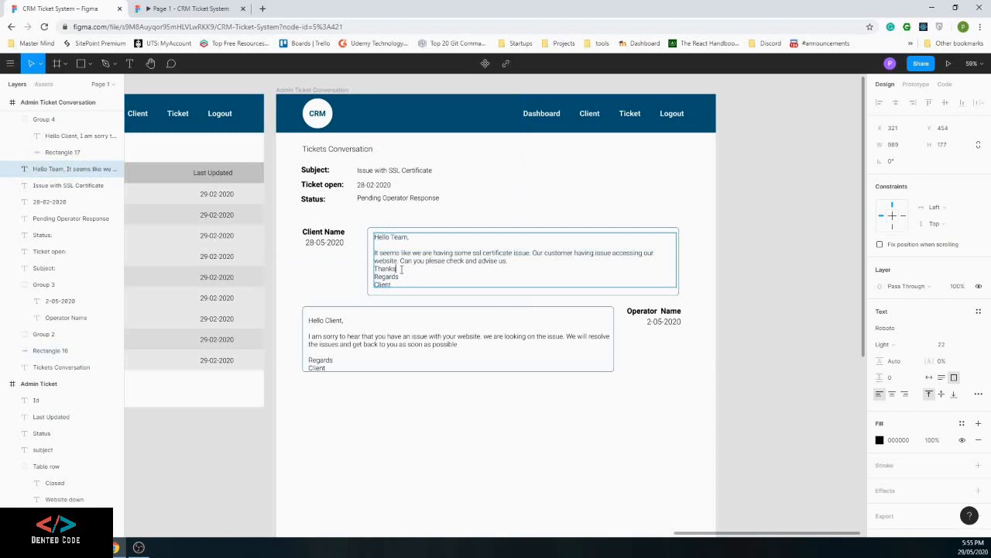
{"action": "key", "text": "Return"}
{"action": "key", "text": "Escape"}
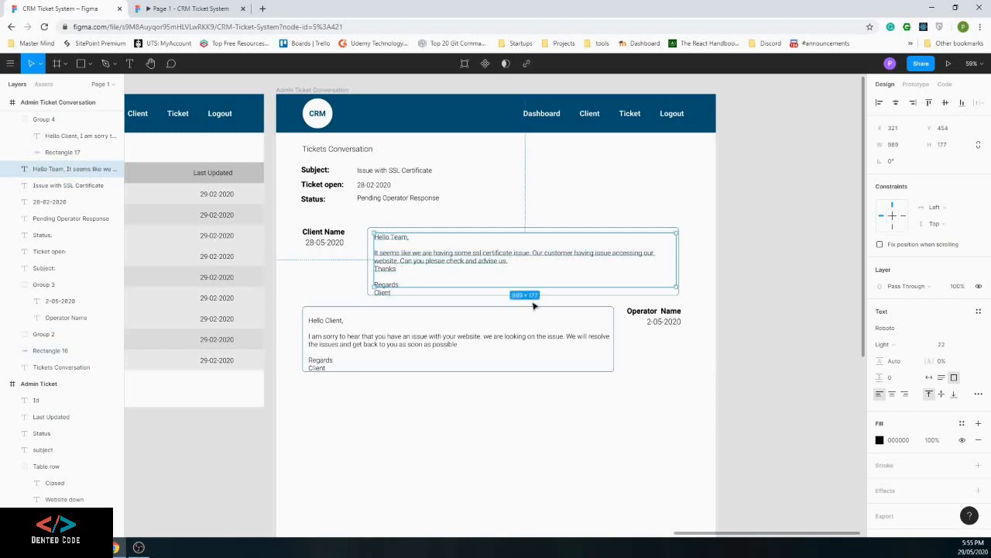
{"action": "left_click", "coordinate": [533, 306]}
{"action": "left_click", "coordinate": [577, 299]}
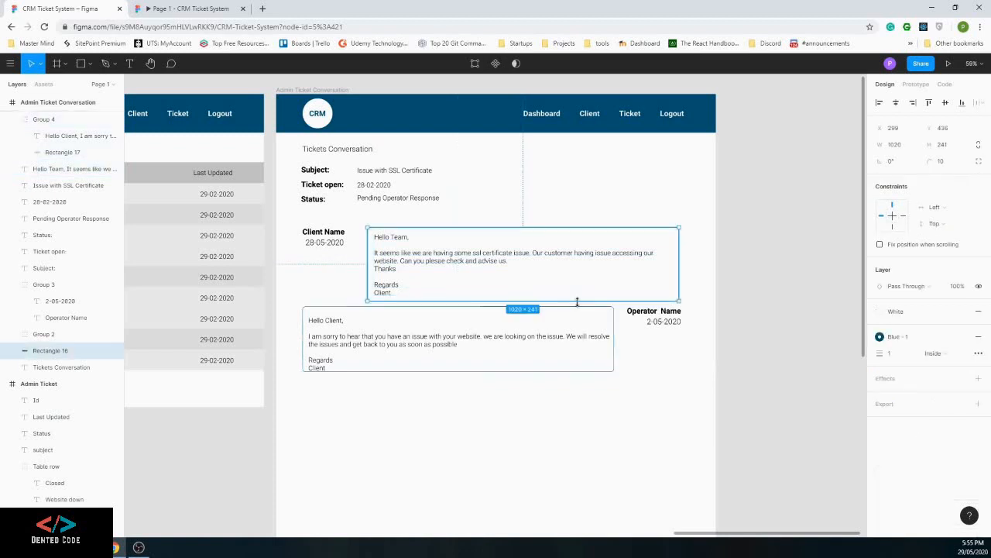
{"action": "left_click_drag", "start_coordinate": [577, 301], "coordinate": [577, 302]}
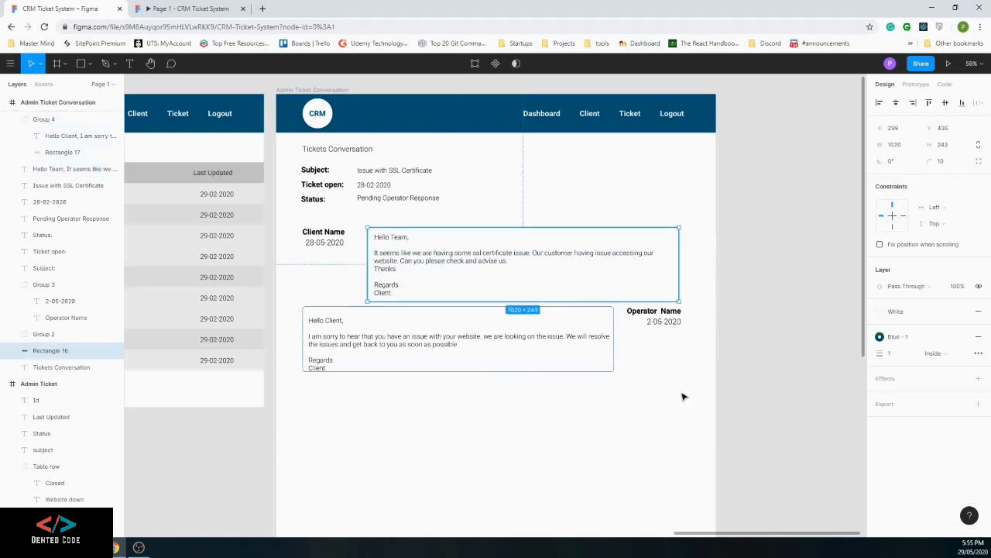
Move the operator's message box and its name and date labels slightly down, away from the client's message box
{"action": "left_click_drag", "start_coordinate": [668, 404], "coordinate": [334, 307]}
{"action": "left_click_drag", "start_coordinate": [376, 349], "coordinate": [374, 354]}
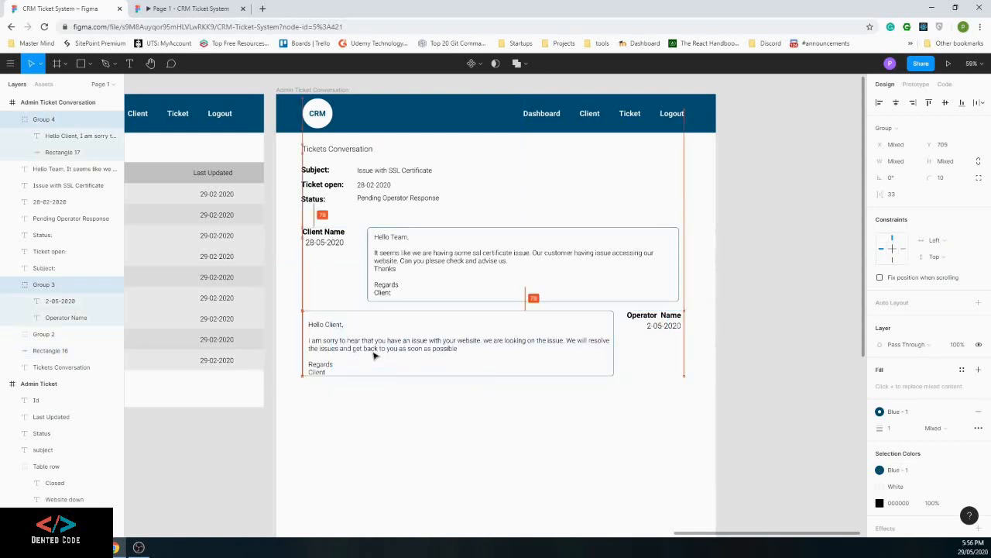
Move the operator's message box slightly lower and replace the name under its "Regards" with "Operator"
{"action": "left_click", "coordinate": [374, 359]}
{"action": "left_click_drag", "start_coordinate": [375, 356], "coordinate": [366, 385]}
{"action": "double_click", "coordinate": [323, 381]}
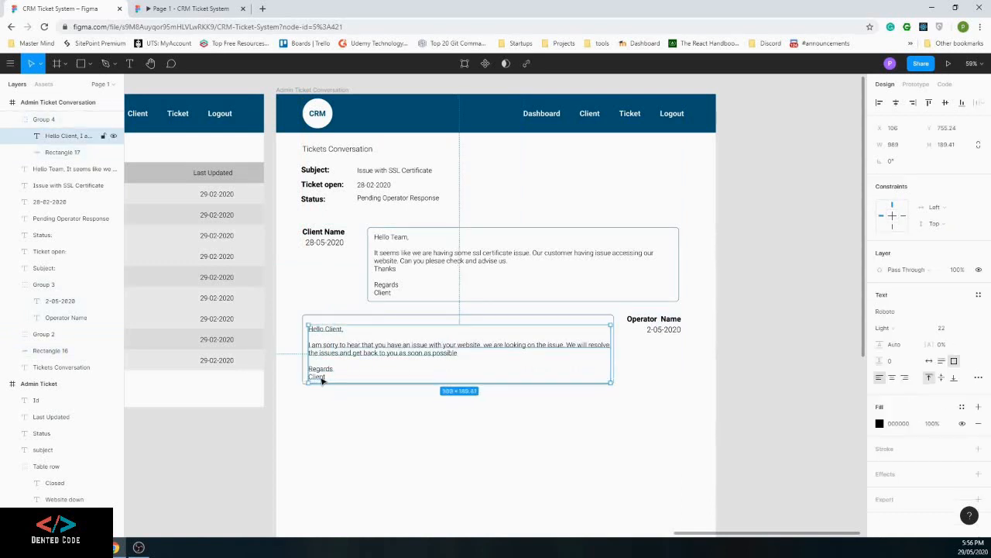
{"action": "double_click", "coordinate": [319, 377]}
{"action": "type", "text": "Ope"}
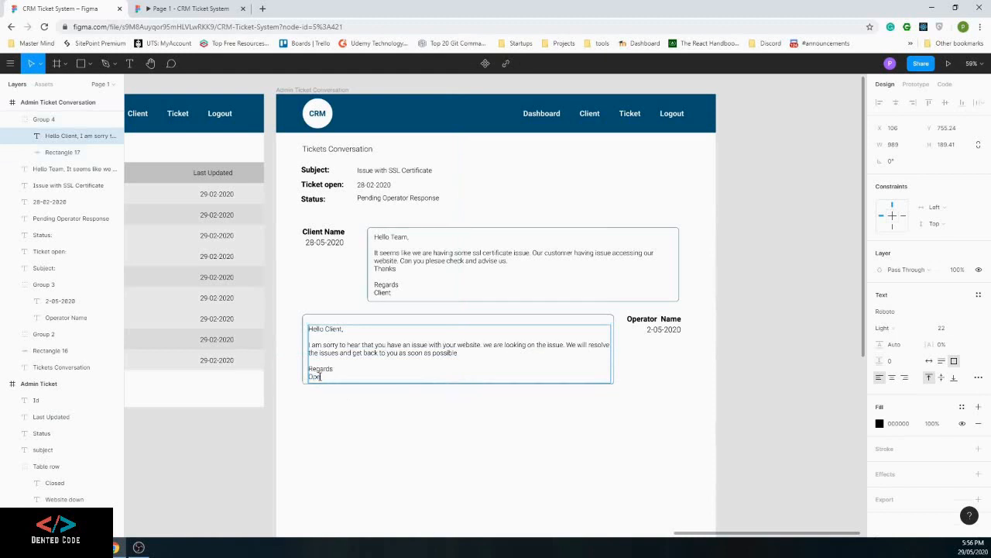
{"action": "type", "text": "rator"}
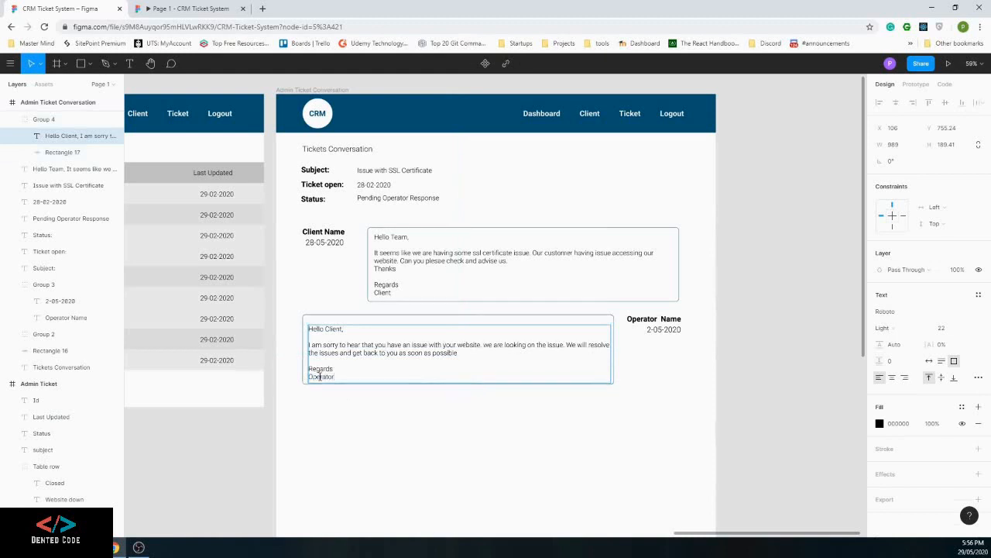
{"action": "key", "text": "Escape"}
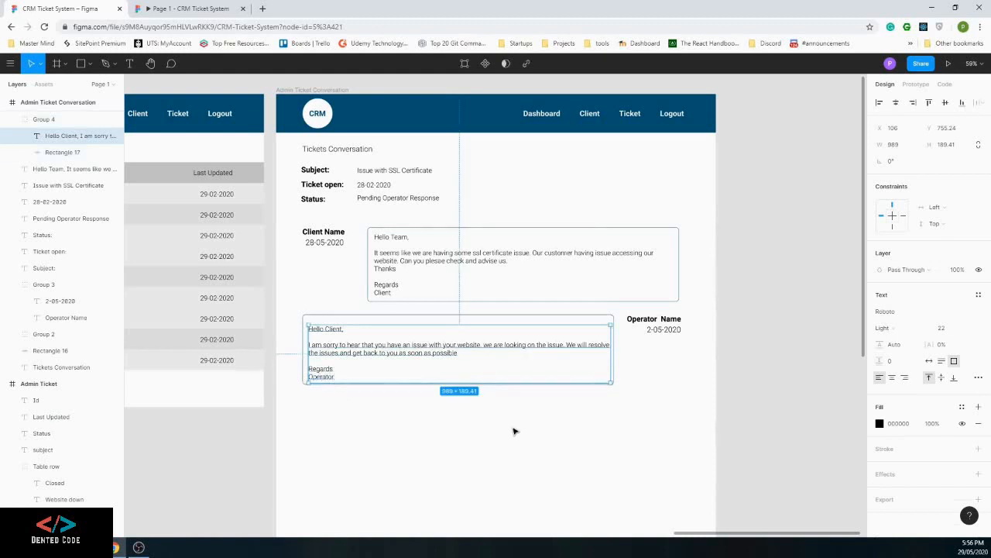
{"action": "left_click", "coordinate": [514, 431]}
Add a bold "Reply" heading at font size 31 below the operator's message box
{"action": "scroll", "coordinate": [524, 399], "scroll_direction": "down", "scroll_amount": 1}
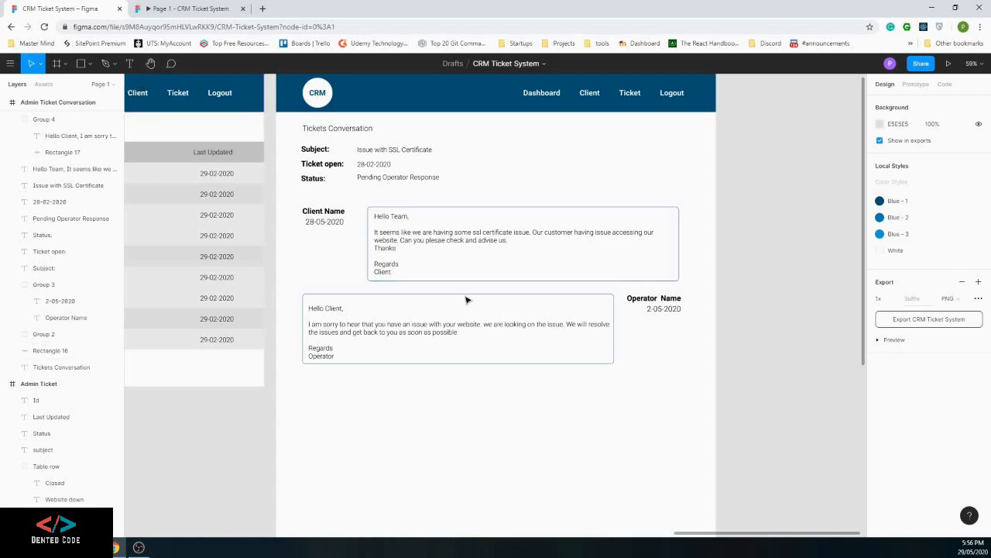
{"action": "scroll", "coordinate": [482, 436], "scroll_direction": "down", "scroll_amount": 1}
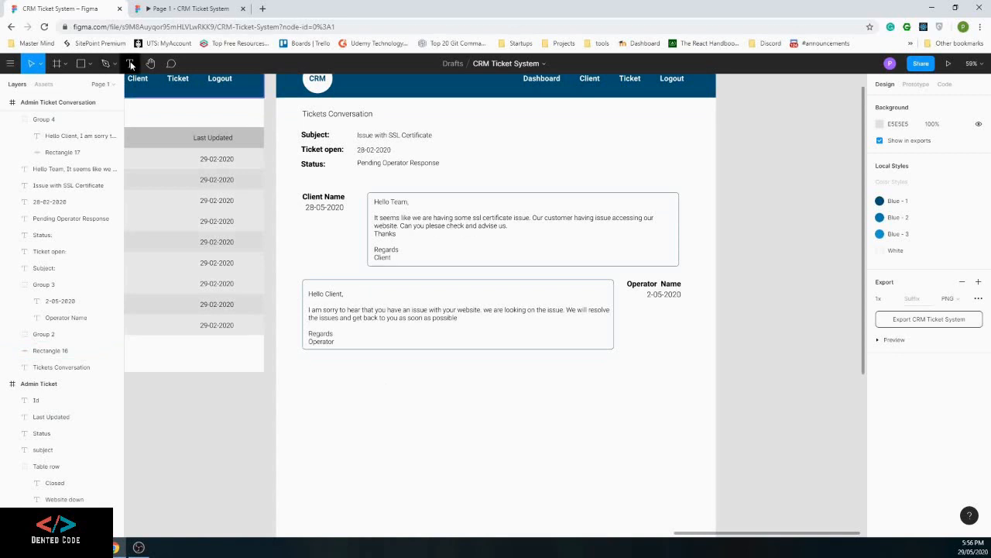
{"action": "left_click", "coordinate": [130, 64]}
{"action": "left_click", "coordinate": [333, 399]}
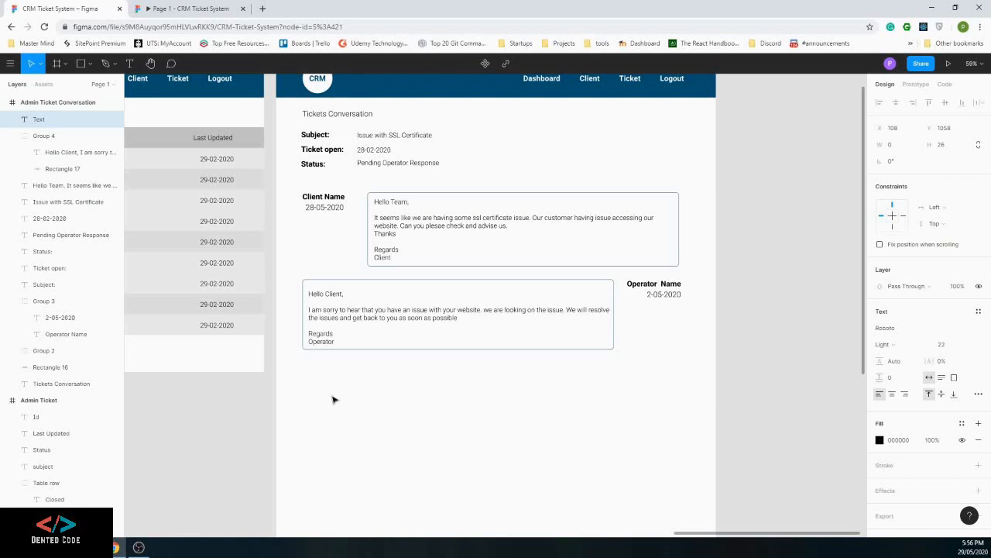
{"action": "type", "text": "Reply"}
{"action": "key", "text": "ctrl+a"}
{"action": "key", "text": "ctrl+shift+period"}
{"action": "key", "text": "ctrl+shift+period"}
{"action": "key", "text": "ctrl+shift+period"}
{"action": "key", "text": "ctrl+b"}
{"action": "key", "text": "ctrl+shift+period"}
{"action": "key", "text": "ctrl+shift+period"}
{"action": "key", "text": "ctrl+shift+period"}
{"action": "key", "text": "ctrl+shift+period"}
{"action": "key", "text": "ctrl+shift+period"}
{"action": "key", "text": "ctrl+shift+period"}
{"action": "key", "text": "Escape"}
Draw a rectangle about 1222 × 389 px below the "Reply" heading as the reply box
{"action": "key", "text": "r"}
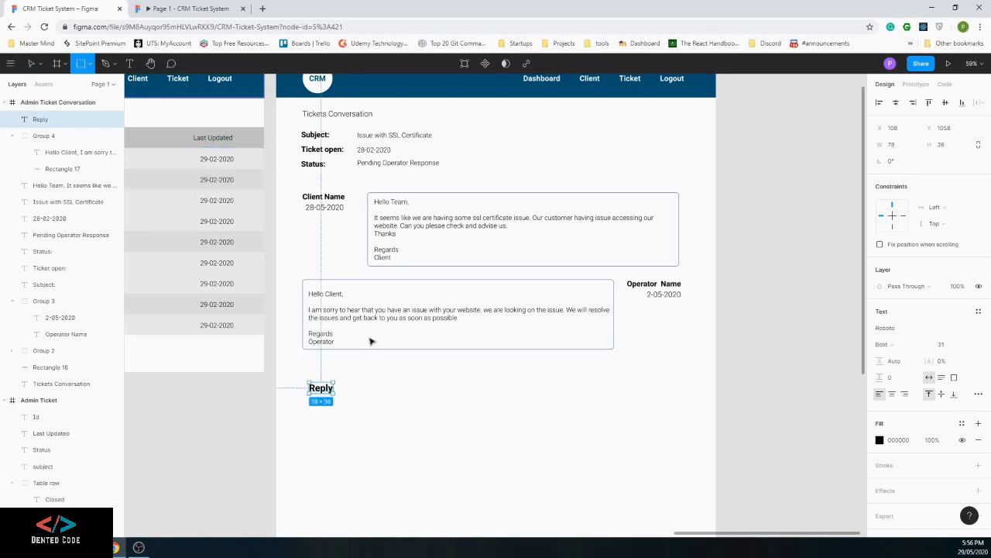
{"action": "scroll", "coordinate": [302, 385], "scroll_direction": "down", "scroll_amount": 1}
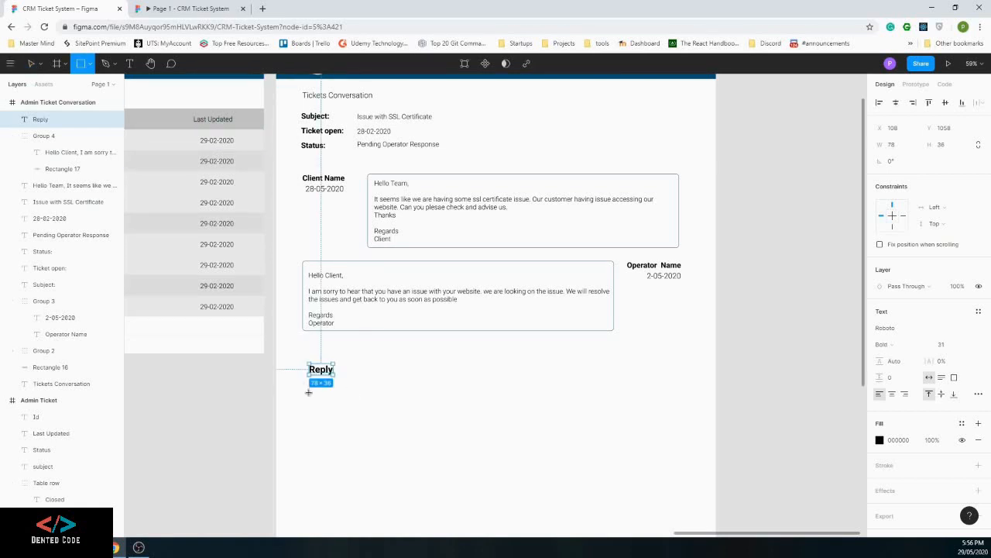
{"action": "mouse_move", "coordinate": [306, 392]}
{"action": "left_mouse_down"}
{"action": "mouse_move", "coordinate": [480, 482]}
{"action": "mouse_move", "coordinate": [680, 513]}
{"action": "left_mouse_up"}
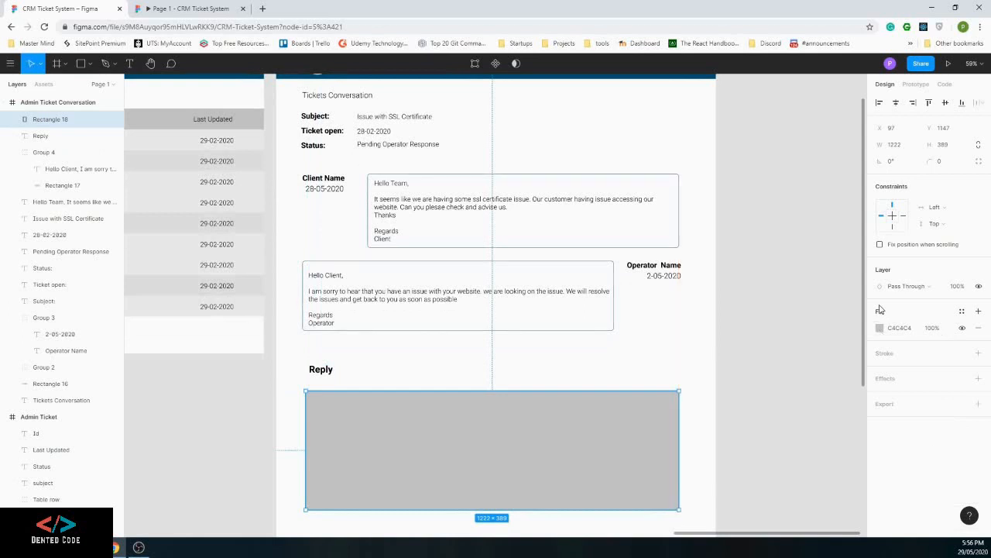
Give the reply box a black stroke at 70% opacity and fill it with the White color style
{"action": "left_click", "coordinate": [885, 354]}
{"action": "type", "text": "70"}
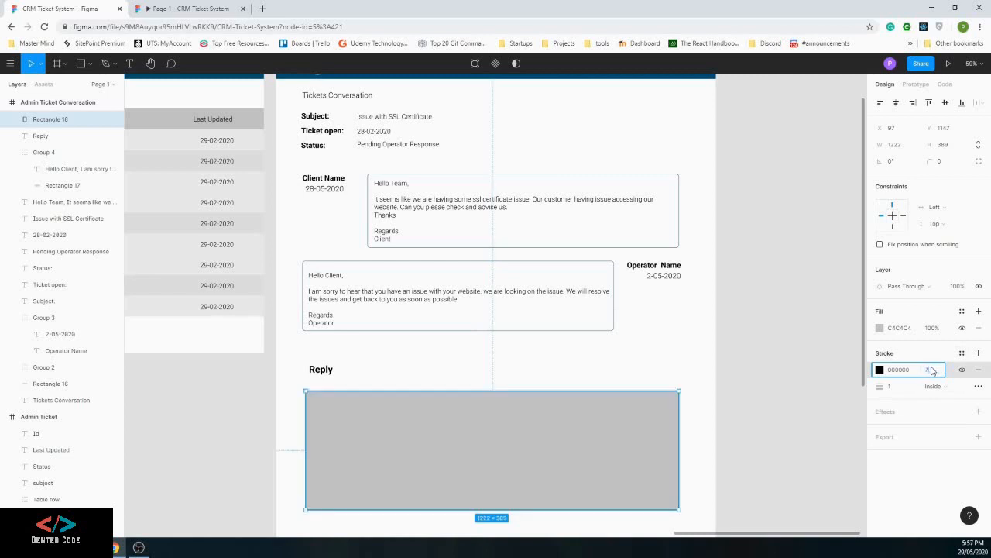
{"action": "key", "text": "Return"}
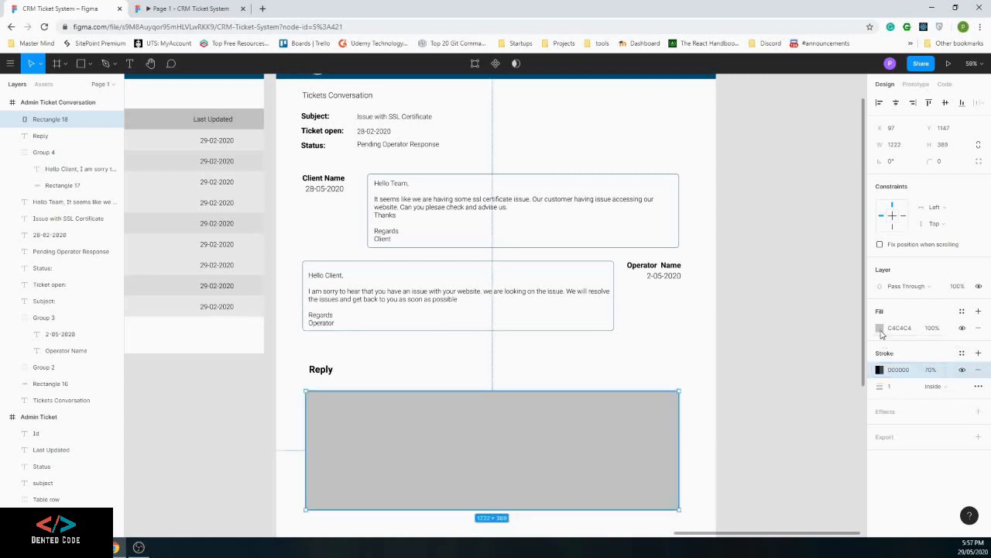
{"action": "left_click", "coordinate": [880, 328]}
{"action": "left_click", "coordinate": [961, 311]}
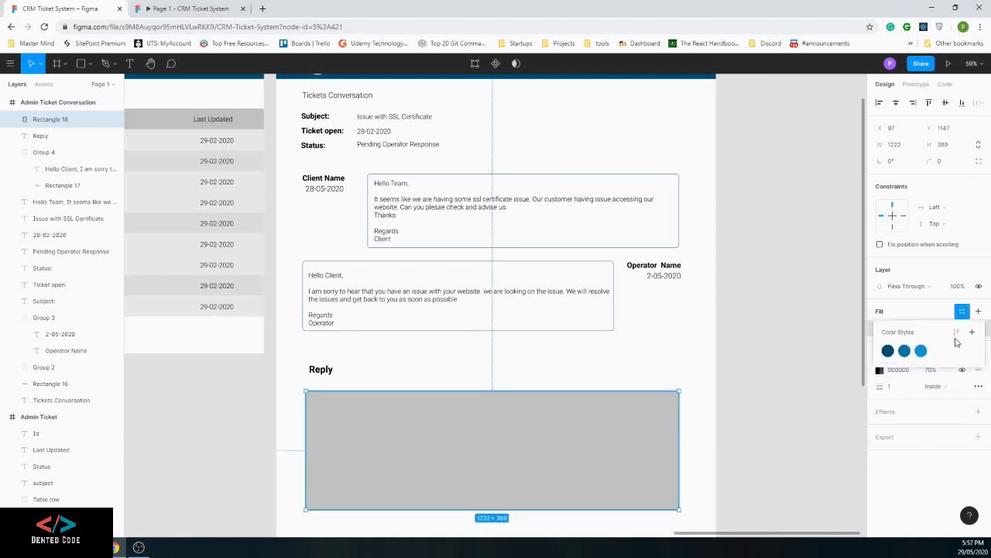
{"action": "left_click", "coordinate": [940, 356]}
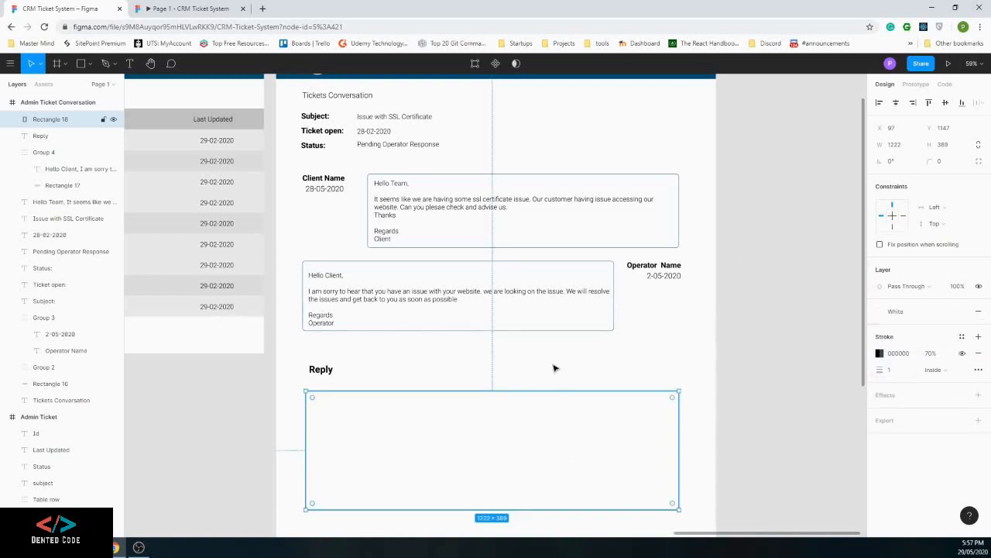
{"action": "scroll", "coordinate": [539, 416], "scroll_direction": "down", "scroll_amount": 2}
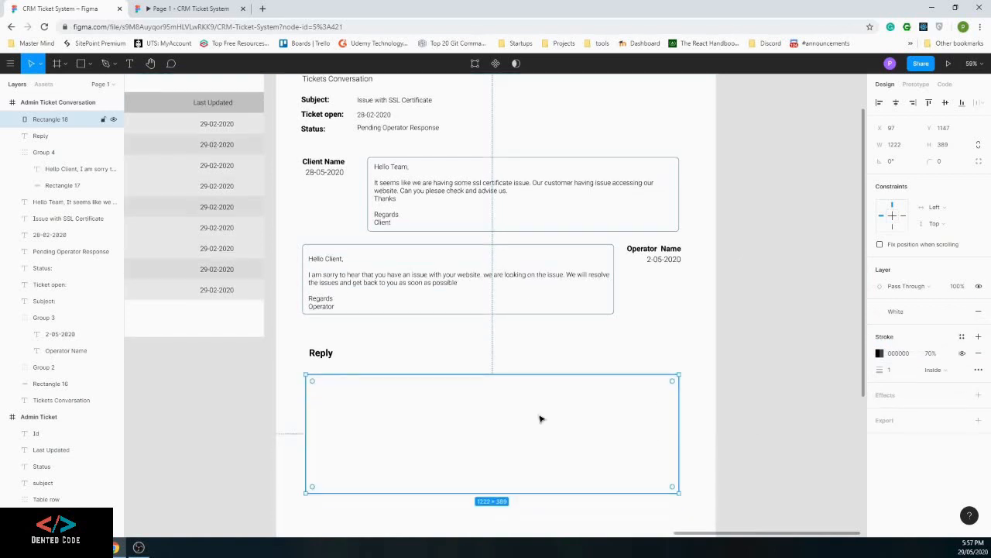
{"action": "left_click", "coordinate": [540, 499]}
{"action": "scroll", "coordinate": [476, 386], "scroll_direction": "down", "scroll_amount": 1}
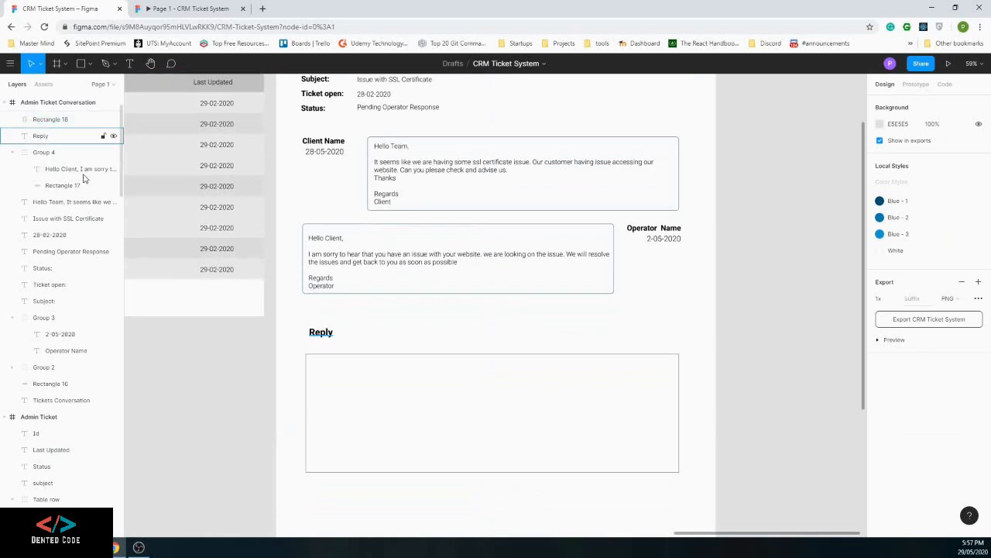
Place the Login button component below the right end of the reply box and relabel it "Submit" with auto-width text
{"action": "left_click", "coordinate": [44, 84]}
{"action": "left_click_drag", "start_coordinate": [64, 305], "coordinate": [631, 505]}
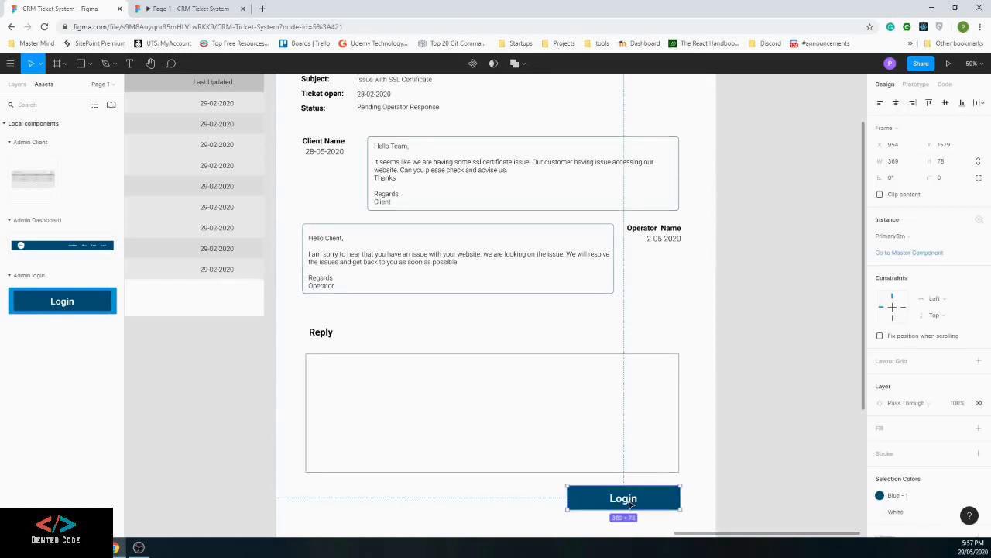
{"action": "double_click", "coordinate": [631, 503]}
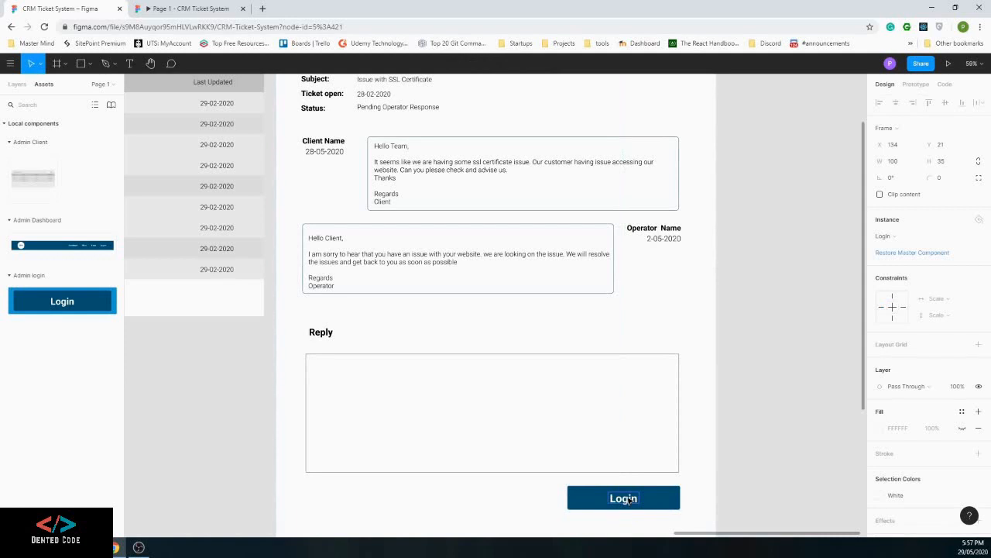
{"action": "double_click", "coordinate": [629, 500]}
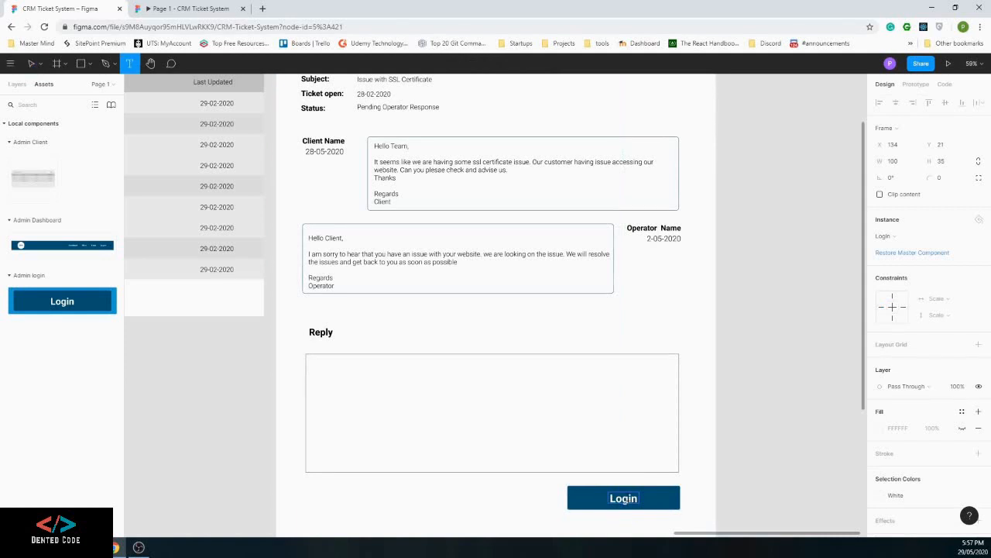
{"action": "key", "text": "ctrl+a"}
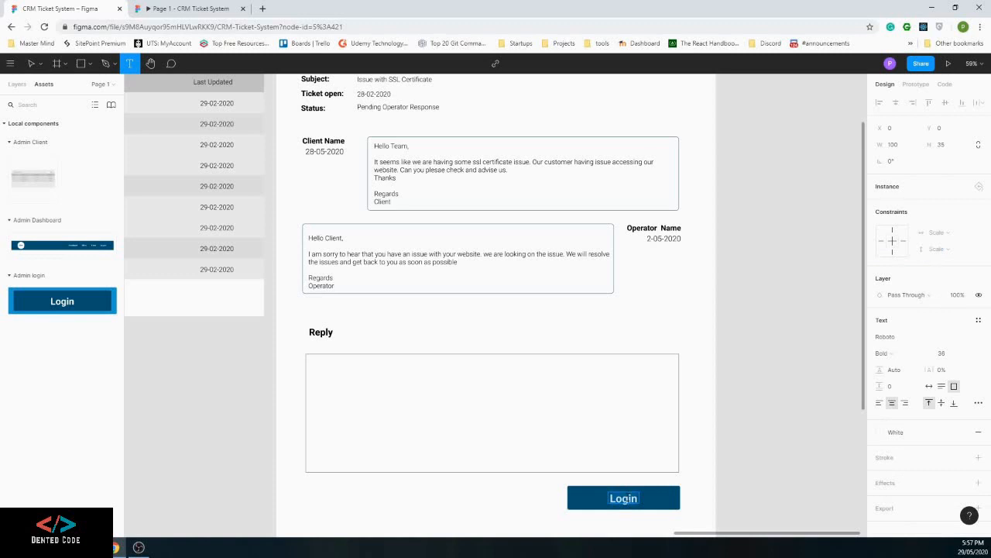
{"action": "type", "text": "Submit"}
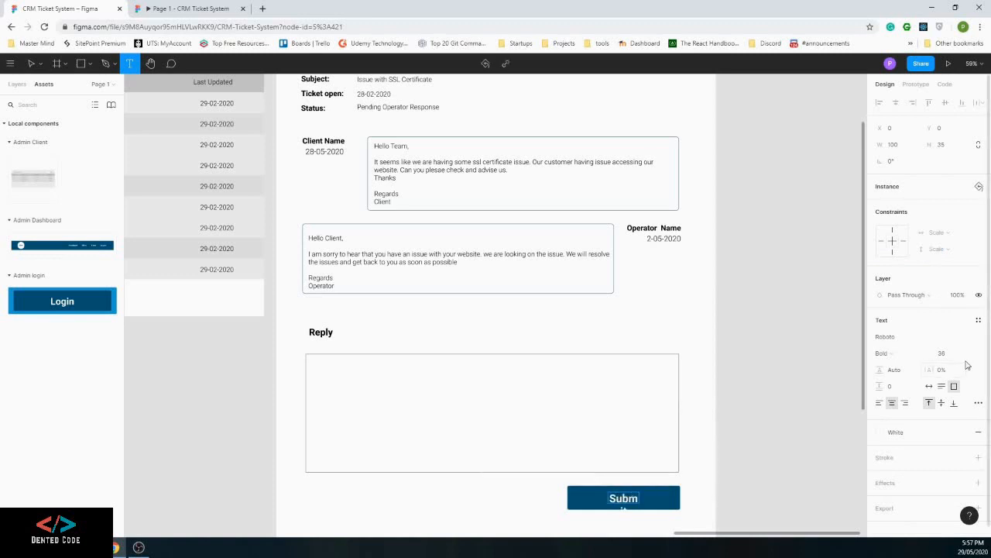
{"action": "left_click", "coordinate": [929, 386]}
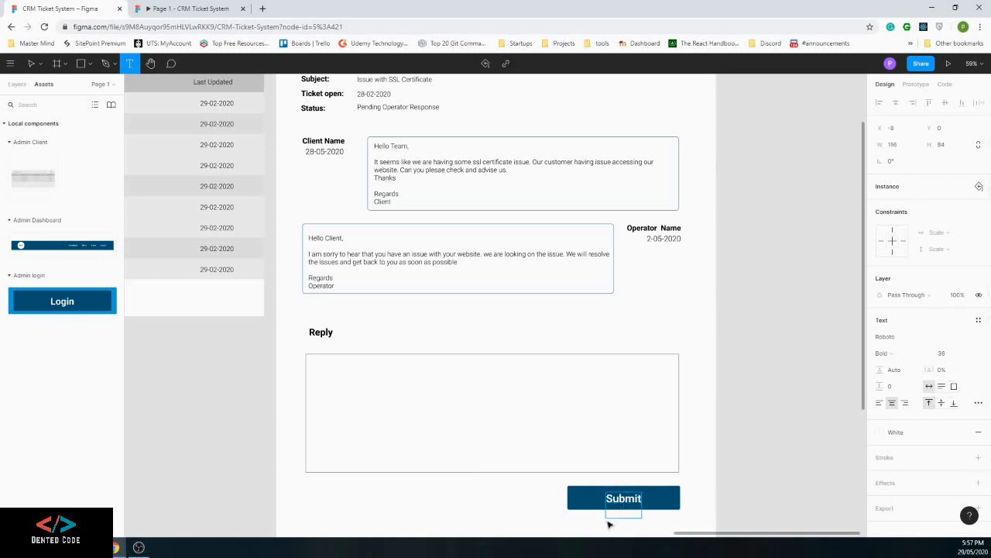
{"action": "key", "text": "Escape"}
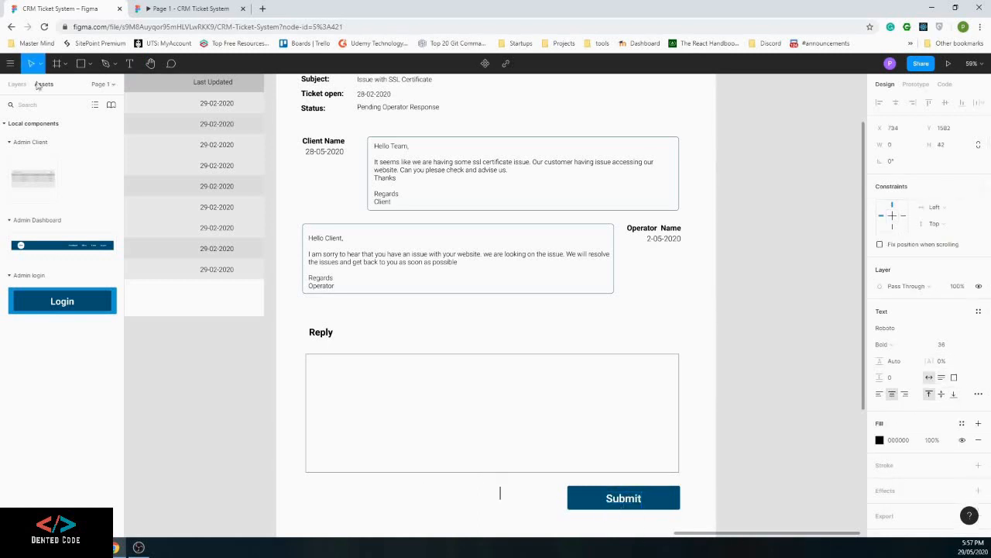
{"action": "left_click", "coordinate": [12, 84]}
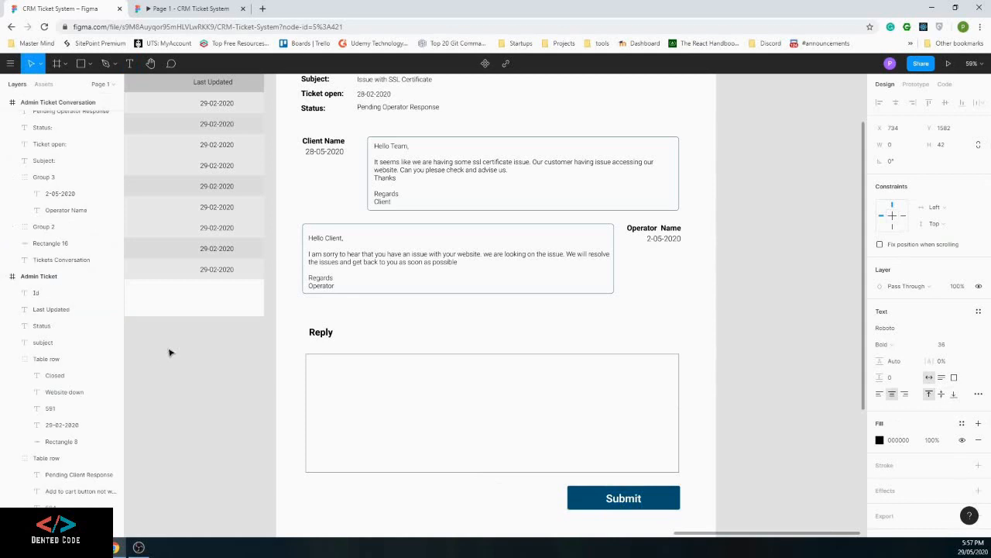
{"action": "scroll", "coordinate": [40, 291], "scroll_direction": "up", "scroll_amount": 3}
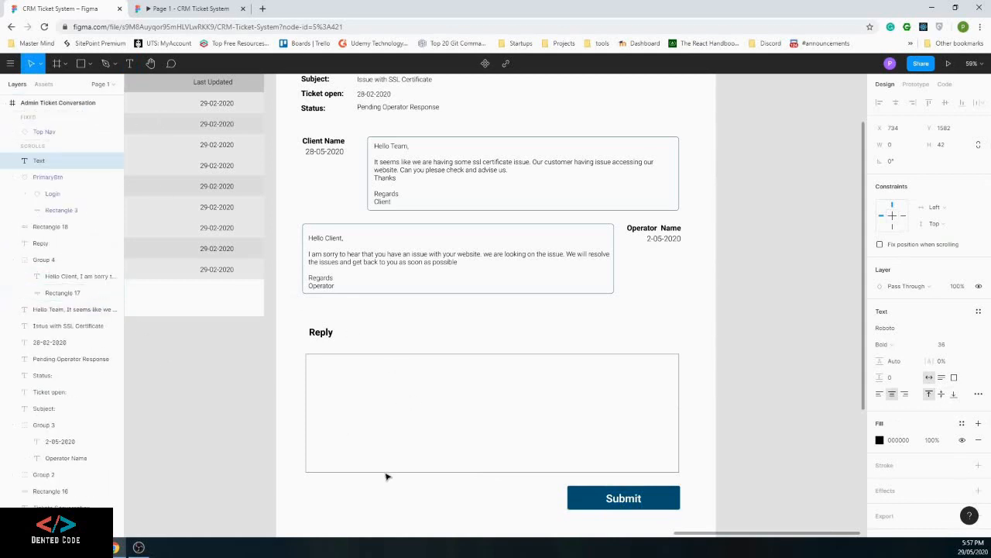
{"action": "left_click", "coordinate": [517, 496]}
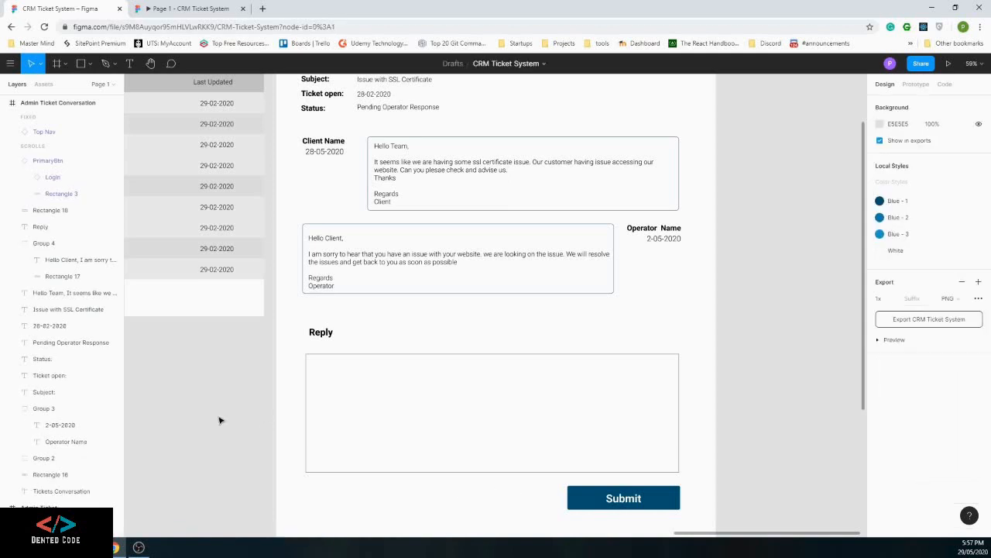
Shorten the Admin Ticket Conversation frame from its bottom edge to a height of about 1781 px
{"action": "scroll", "coordinate": [220, 419], "scroll_direction": "down", "scroll_amount": 2}
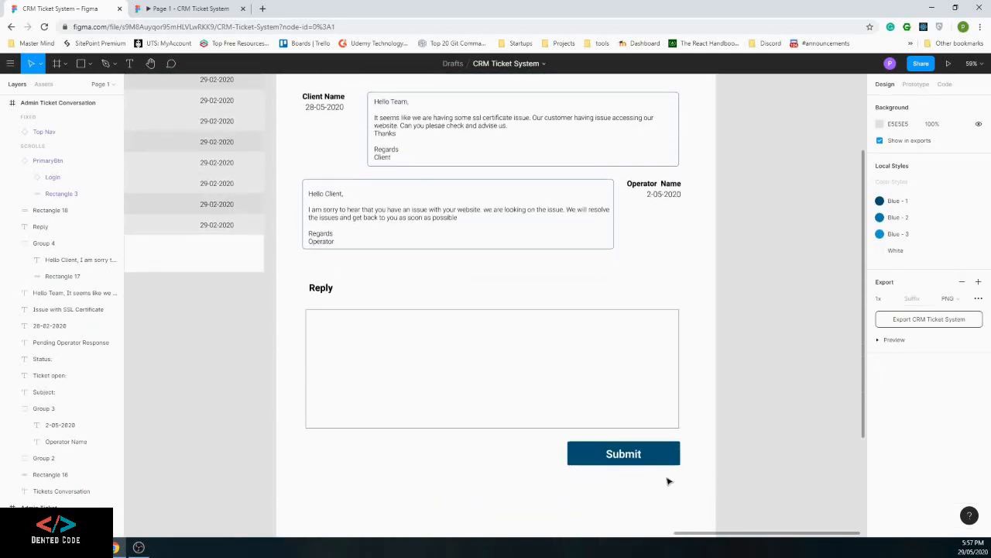
{"action": "scroll", "coordinate": [668, 481], "scroll_direction": "down", "scroll_amount": 5}
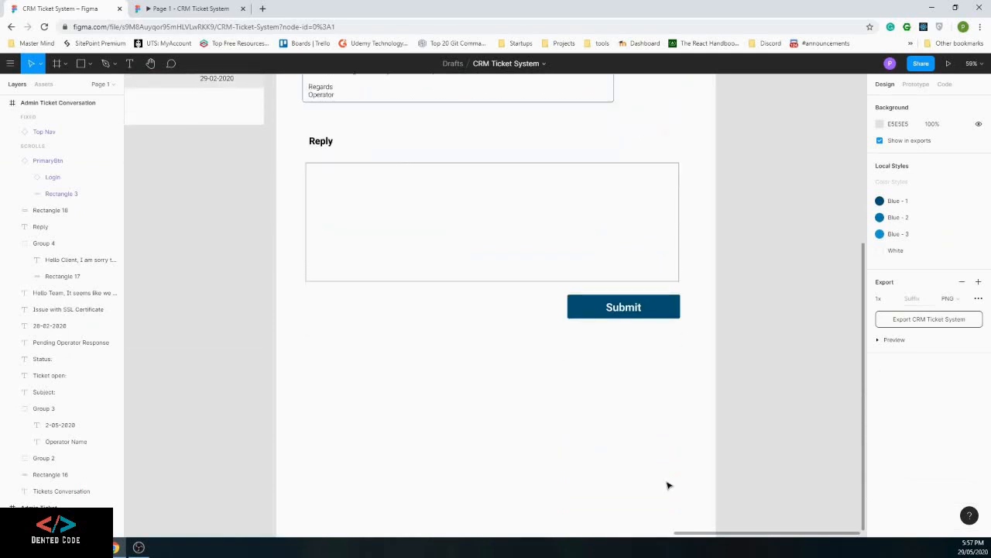
{"action": "scroll", "coordinate": [668, 486], "scroll_direction": "down", "scroll_amount": 1}
{"action": "scroll", "coordinate": [554, 480], "scroll_direction": "down", "scroll_amount": 2}
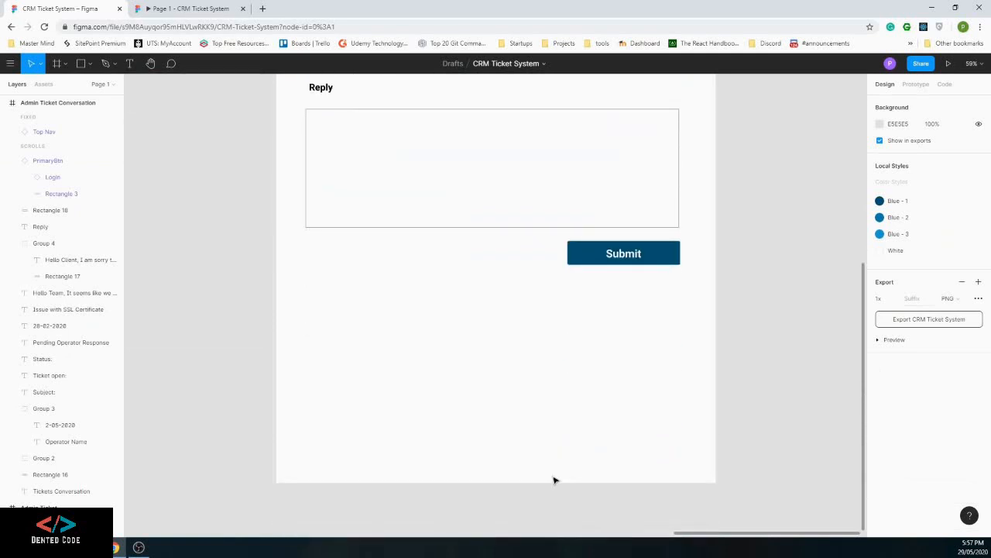
{"action": "left_click", "coordinate": [58, 101]}
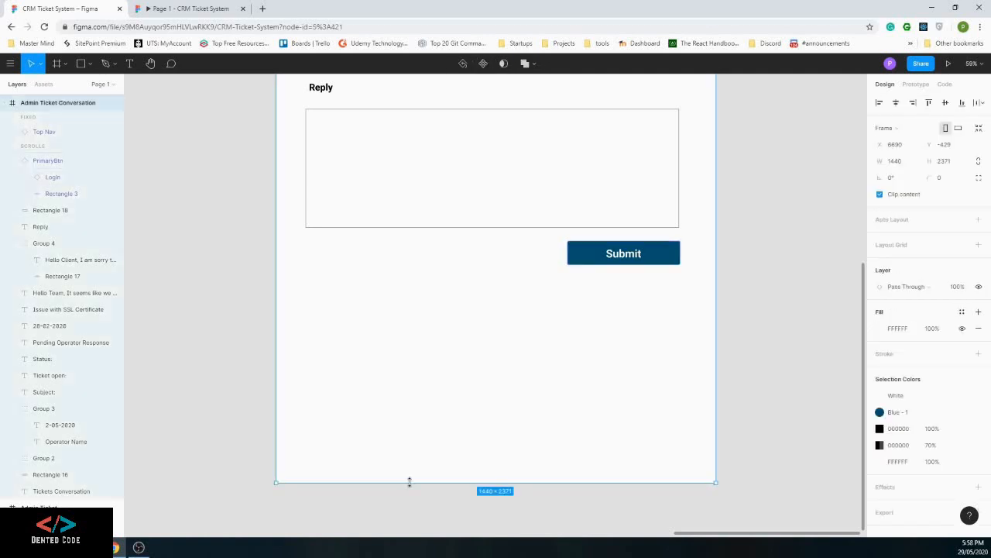
{"action": "left_click_drag", "start_coordinate": [420, 381], "coordinate": [441, 299]}
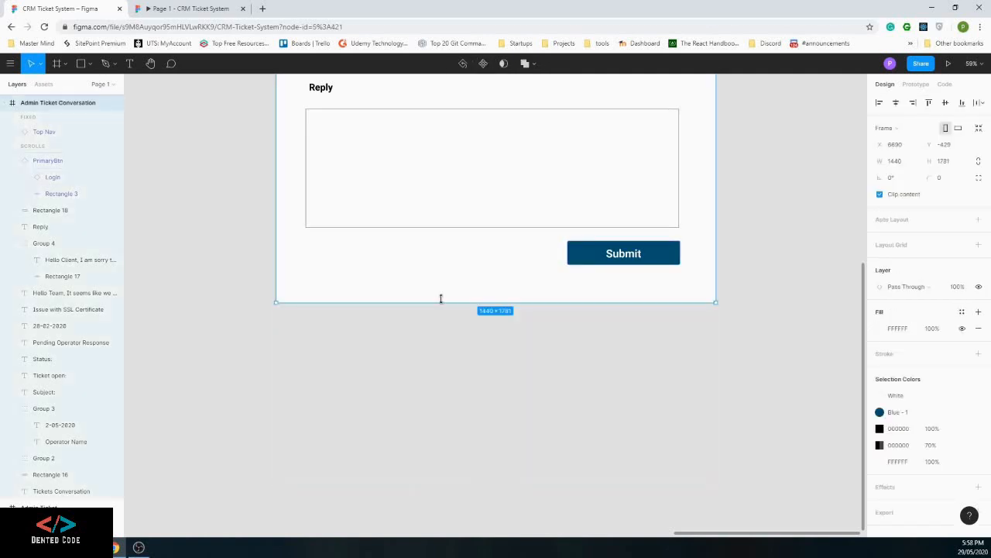
{"action": "left_click", "coordinate": [582, 446]}
Move the "Issue with SSL Certificate" and "Pending Operator Response" texts down together so the former lines up with the Subject label
{"action": "scroll", "coordinate": [582, 447], "scroll_direction": "up", "scroll_amount": 5}
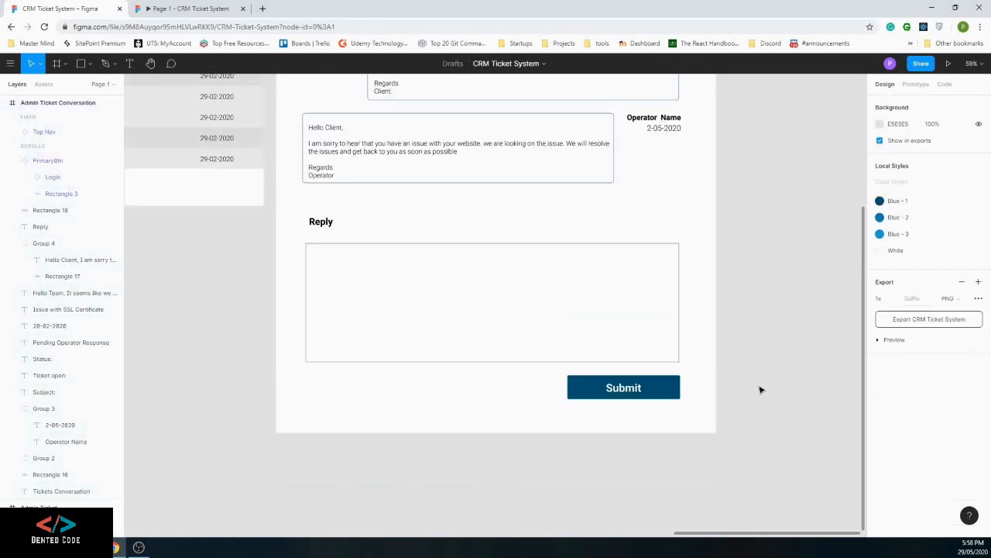
{"action": "scroll", "coordinate": [734, 388], "scroll_direction": "up", "scroll_amount": 5}
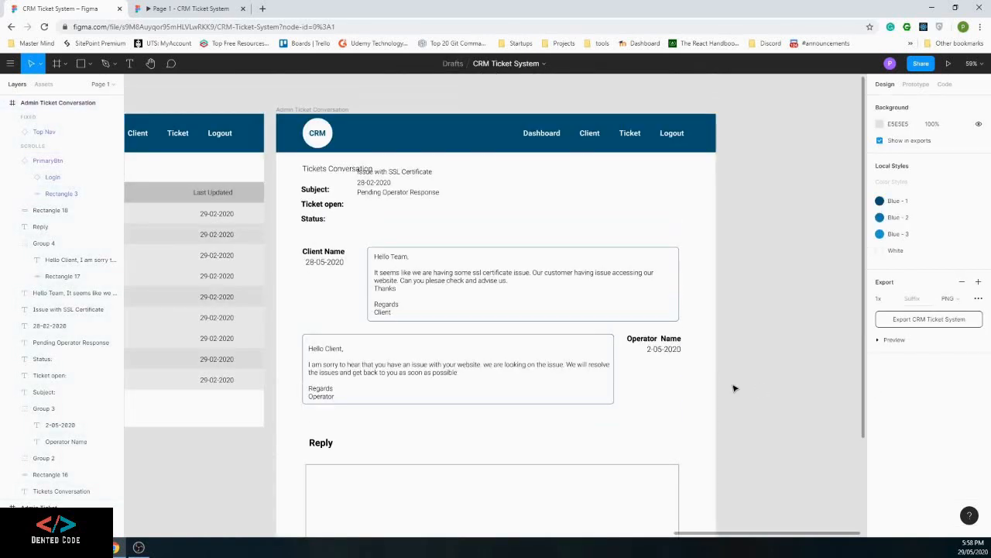
{"action": "left_click", "coordinate": [415, 171]}
{"action": "left_click", "coordinate": [417, 192], "text": "shift"}
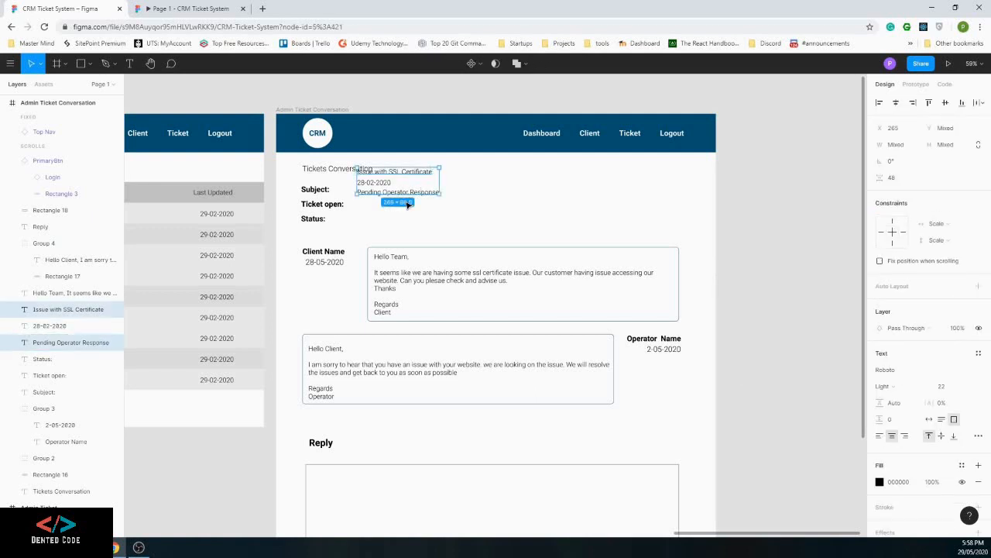
{"action": "left_click_drag", "start_coordinate": [408, 205], "coordinate": [404, 205]}
{"action": "left_click", "coordinate": [463, 214]}
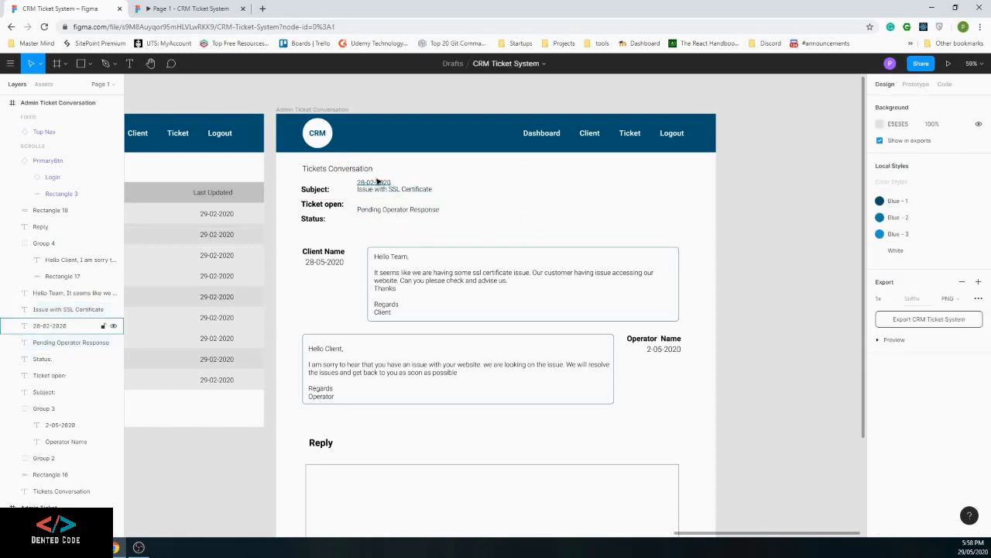
Line up the "Pending Operator Response" text with the Status label and the 28-02-2020 text with the Ticket open label
{"action": "left_click", "coordinate": [377, 209]}
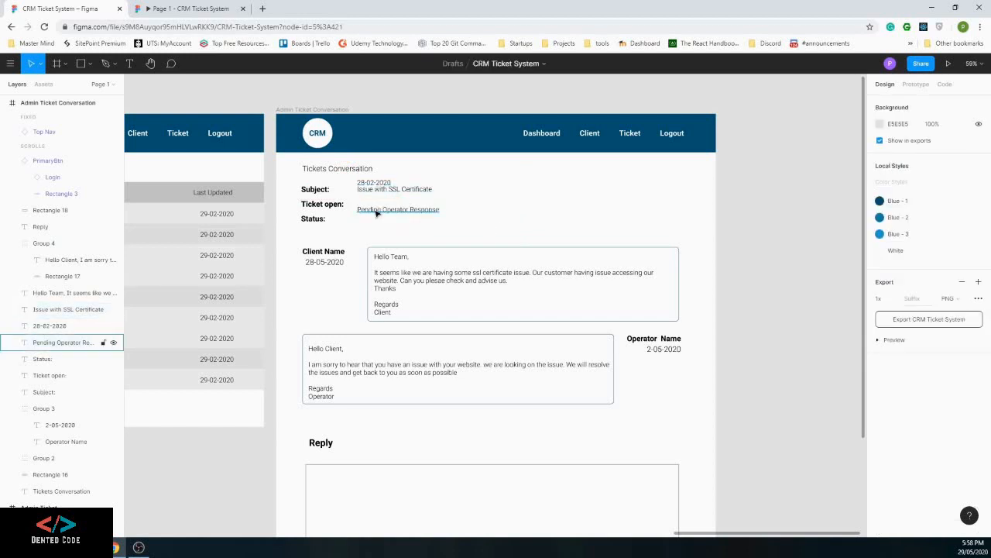
{"action": "left_click_drag", "start_coordinate": [376, 209], "coordinate": [377, 226]}
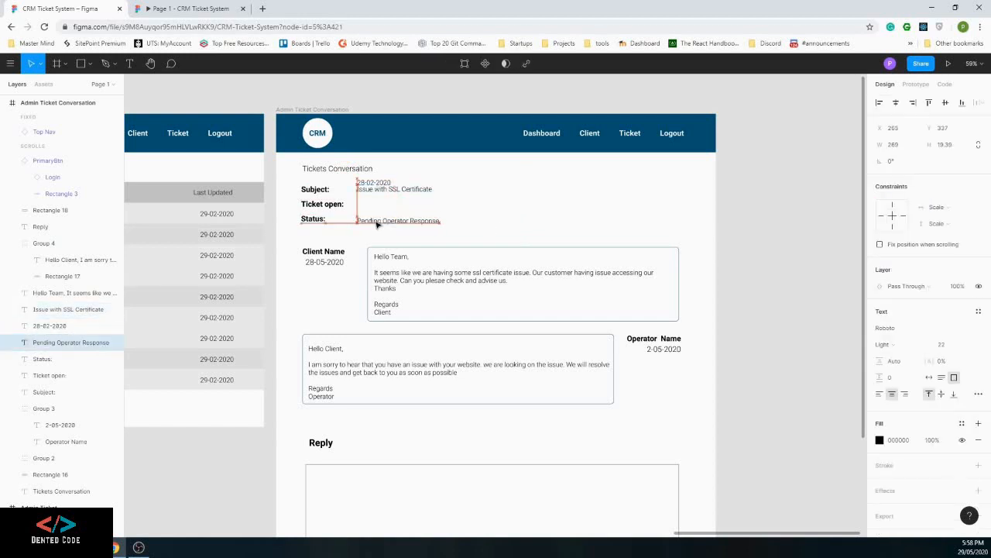
{"action": "left_click", "coordinate": [377, 191]}
{"action": "left_click_drag", "start_coordinate": [377, 190], "coordinate": [378, 206]}
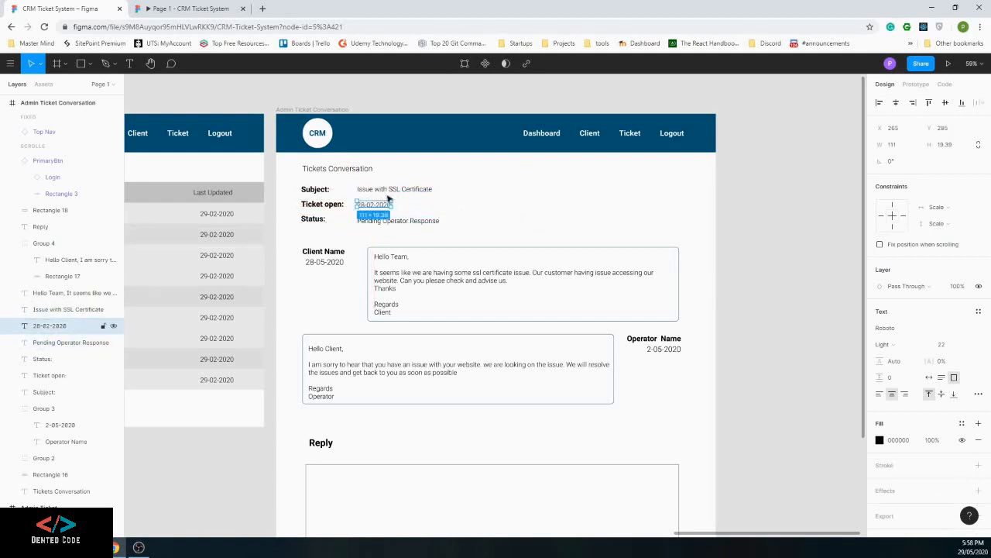
{"action": "left_click", "coordinate": [521, 254]}
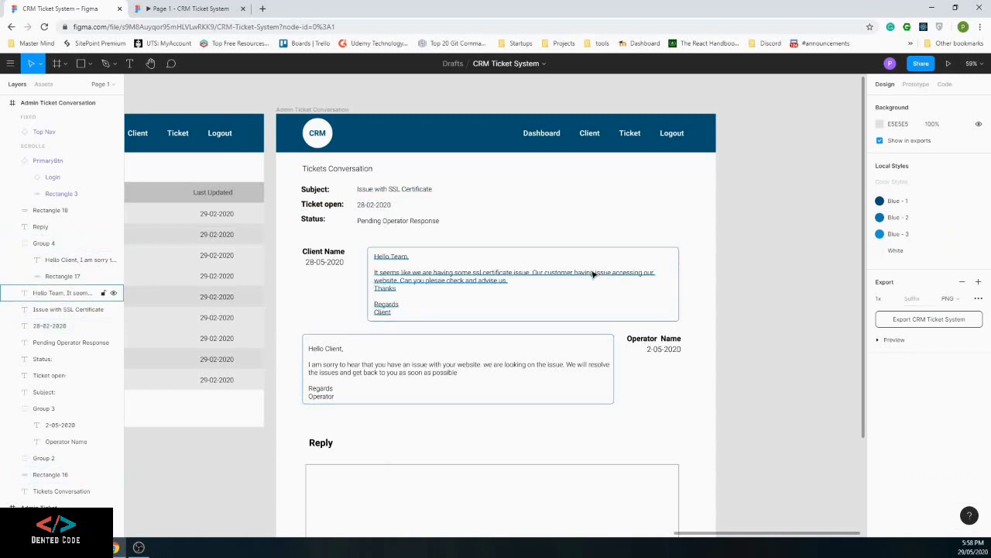
Review the Admin Ticket Conversation page from its ticket details to the Submit button, and compare it with the Admin Ticket page
{"action": "scroll", "coordinate": [585, 365], "scroll_direction": "down", "scroll_amount": 1}
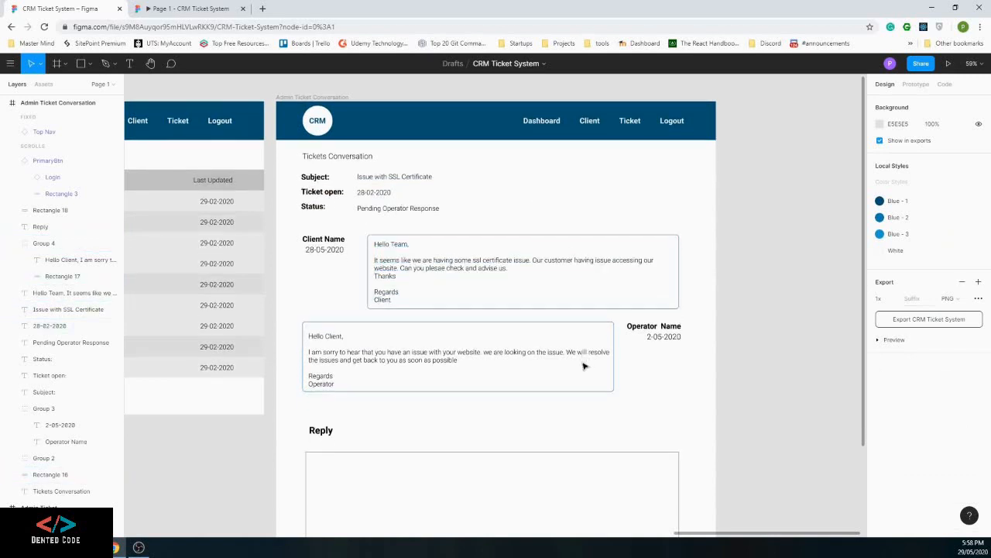
{"action": "scroll", "coordinate": [585, 365], "scroll_direction": "up", "scroll_amount": 5}
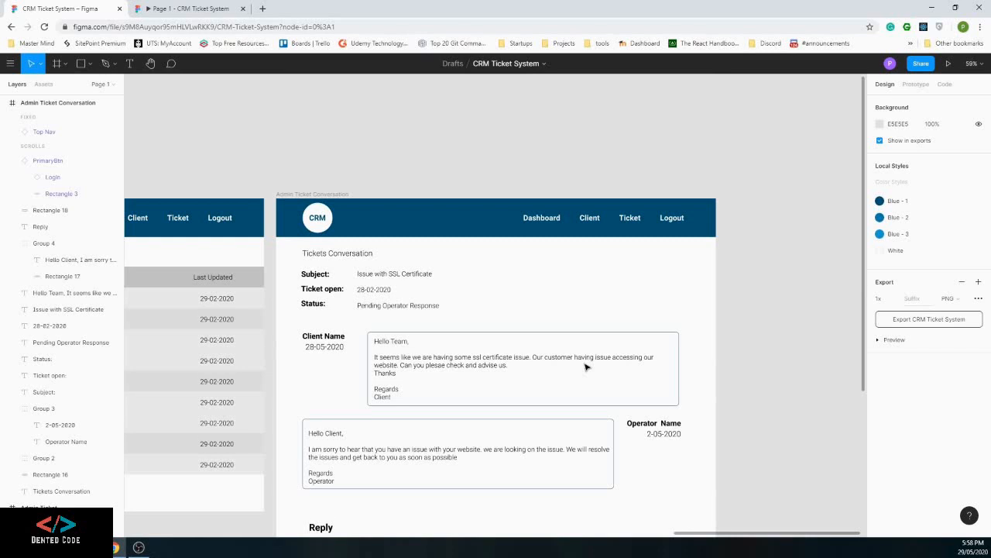
{"action": "scroll", "coordinate": [585, 365], "scroll_direction": "down", "scroll_amount": 3}
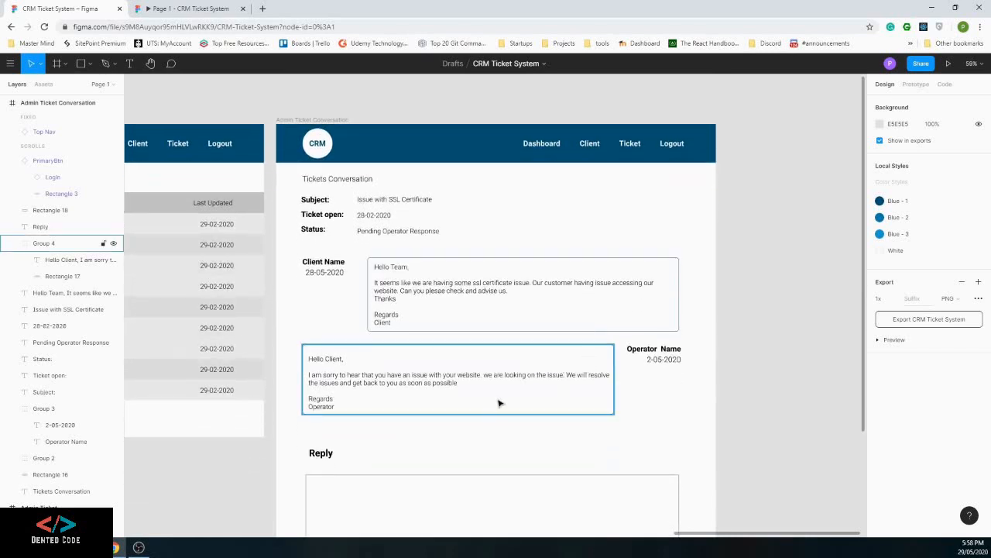
{"action": "scroll", "coordinate": [631, 383], "scroll_direction": "down", "scroll_amount": 1}
{"action": "scroll", "coordinate": [631, 383], "scroll_direction": "down", "scroll_amount": 1}
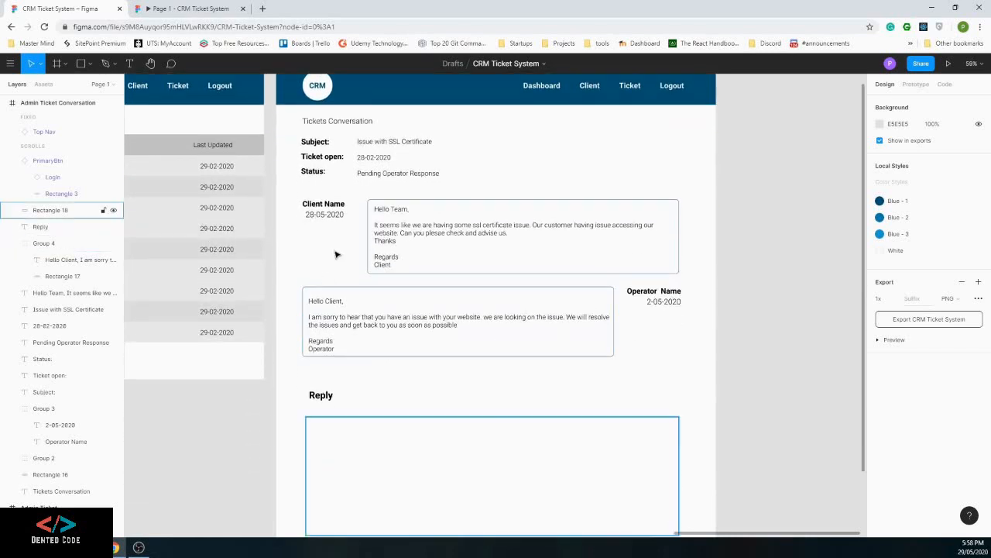
{"action": "scroll", "coordinate": [545, 386], "scroll_direction": "down", "scroll_amount": 4}
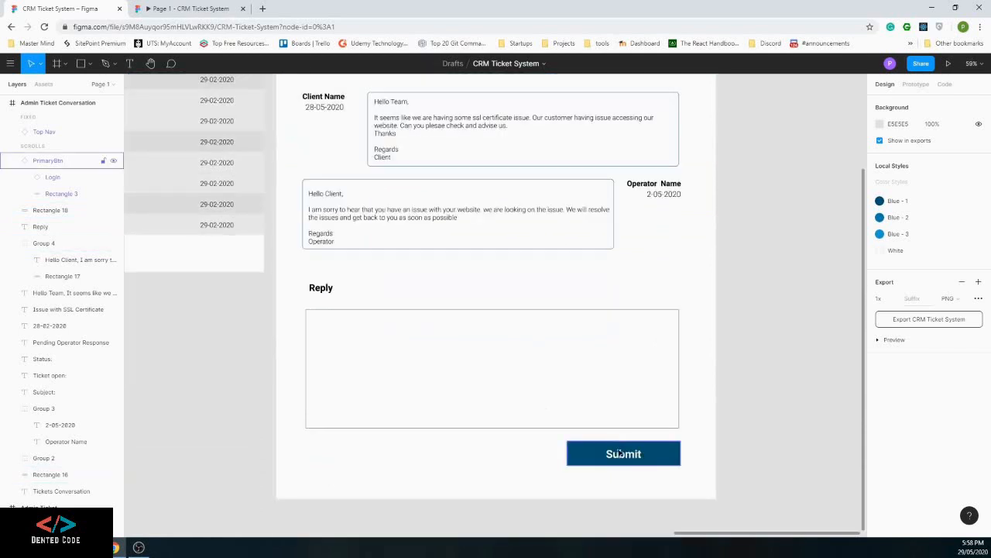
{"action": "left_click_drag", "start_coordinate": [733, 535], "coordinate": [650, 530]}
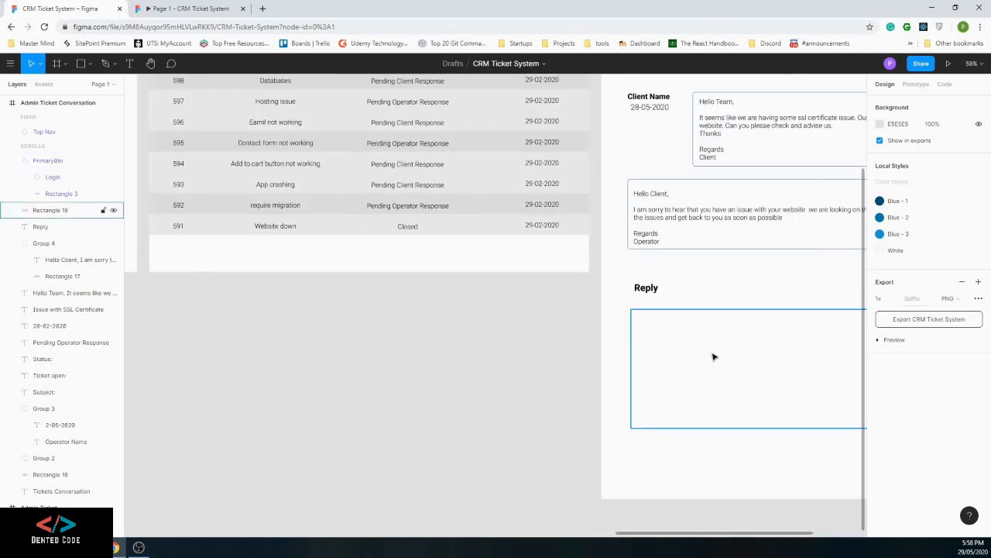
{"action": "scroll", "coordinate": [713, 356], "scroll_direction": "up", "scroll_amount": 3}
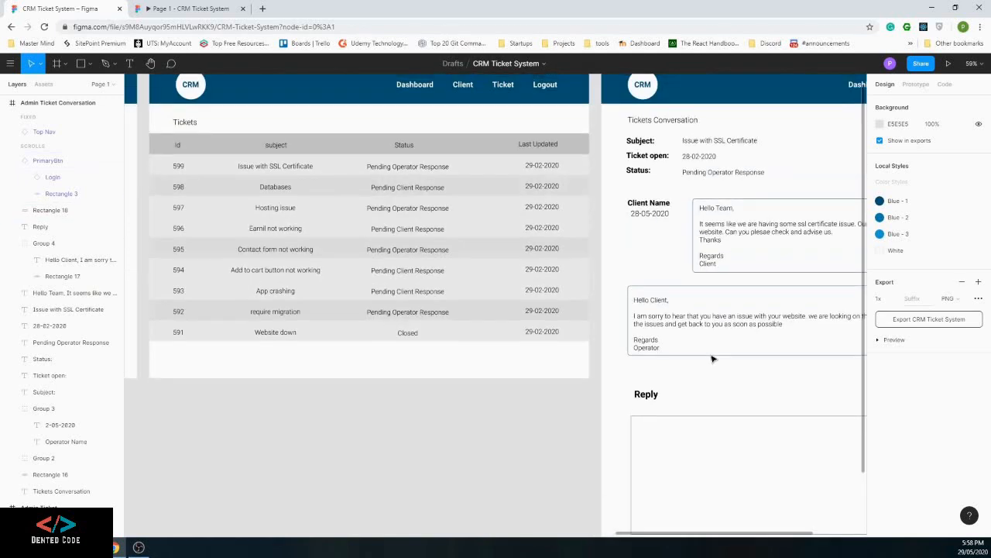
{"action": "scroll", "coordinate": [458, 379], "scroll_direction": "up", "scroll_amount": 1}
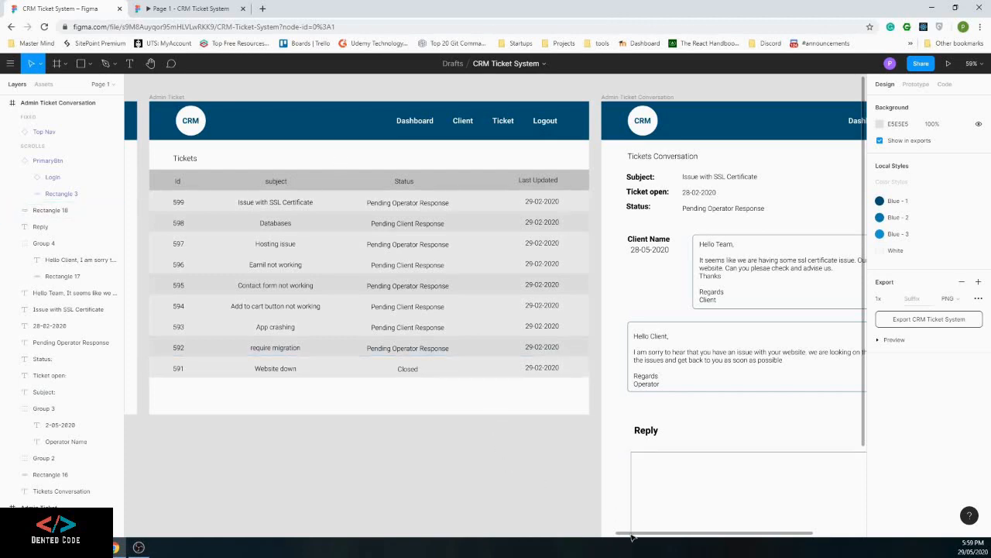
{"action": "left_click_drag", "start_coordinate": [632, 537], "coordinate": [708, 529]}
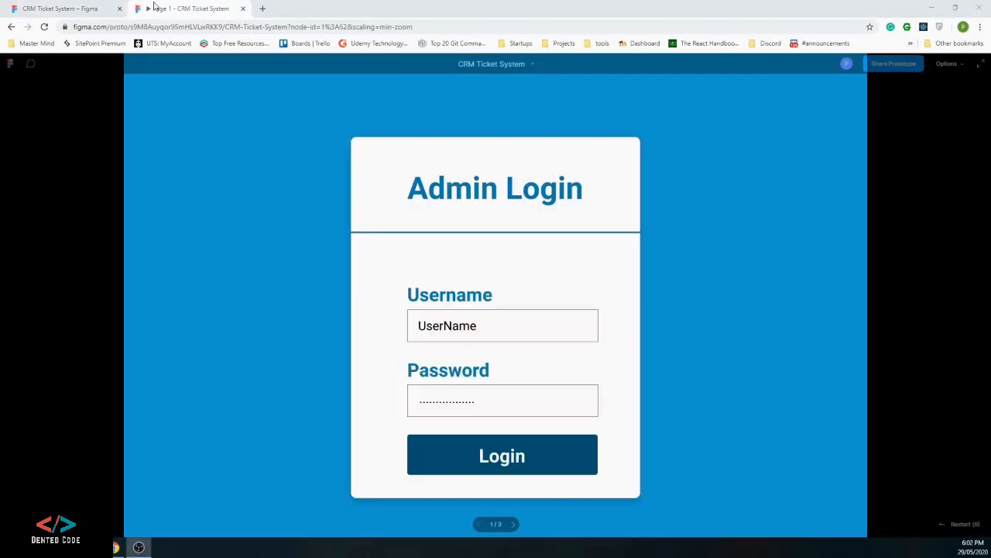
Return from the prototype presentation to the design file and look over the admin frames in design mode
{"action": "left_click", "coordinate": [85, 9]}
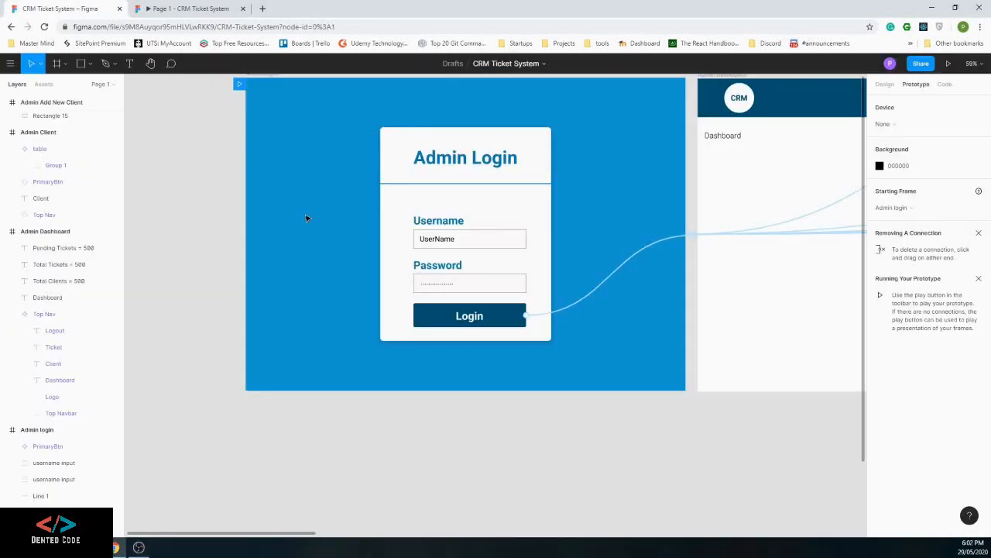
{"action": "left_click", "coordinate": [885, 85]}
{"action": "left_click_drag", "start_coordinate": [242, 536], "coordinate": [791, 536]}
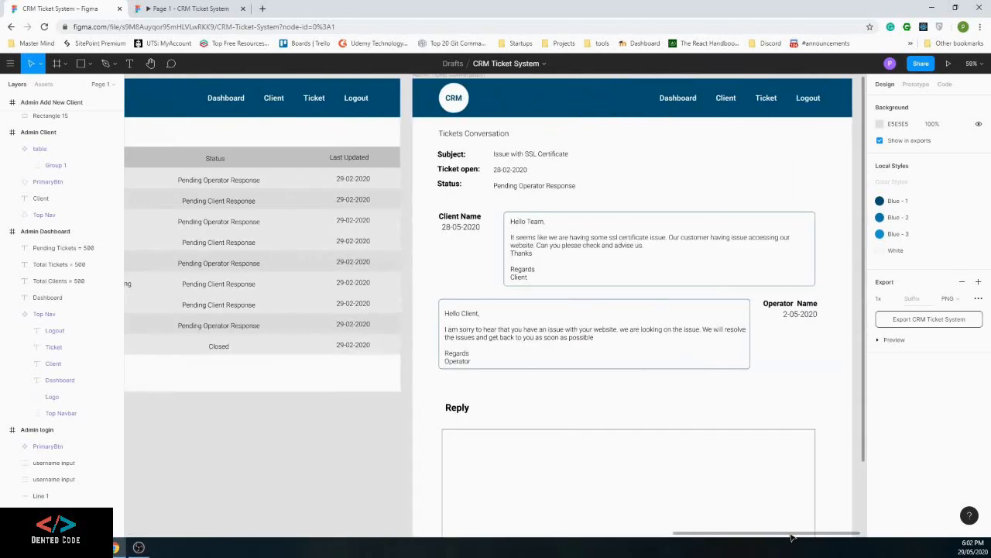
{"action": "scroll", "coordinate": [618, 335], "scroll_direction": "up", "scroll_amount": 1}
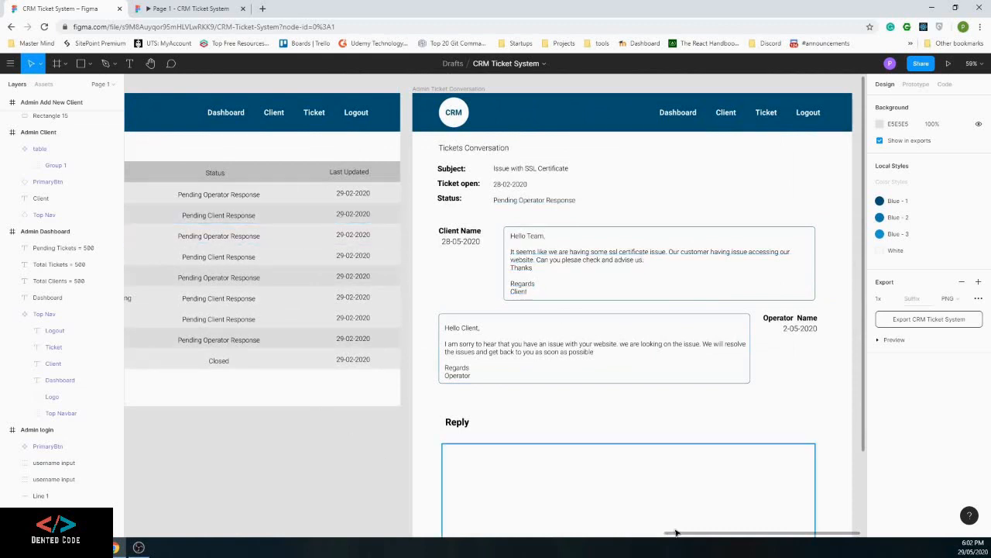
{"action": "left_click_drag", "start_coordinate": [675, 533], "coordinate": [134, 531]}
{"action": "left_click_drag", "start_coordinate": [134, 531], "coordinate": [259, 541]}
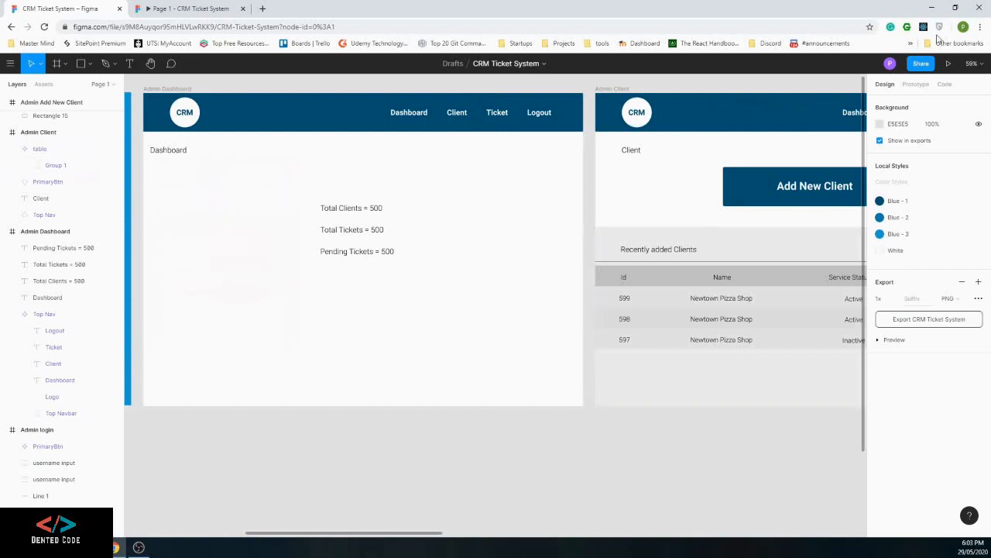
Show the prototype connections and set the Login button's transition to the Admin Dashboard to Push
{"action": "left_click", "coordinate": [916, 84]}
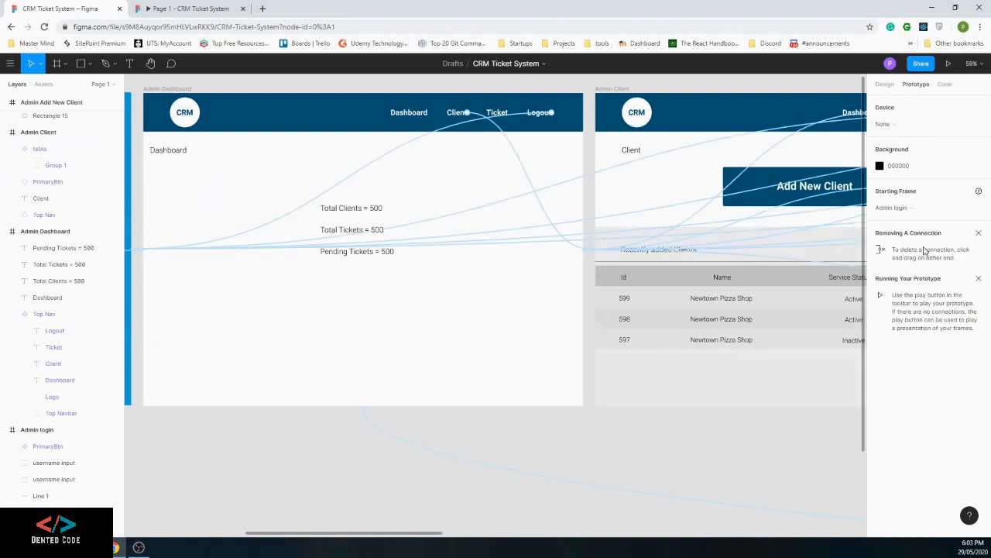
{"action": "left_click", "coordinate": [545, 118]}
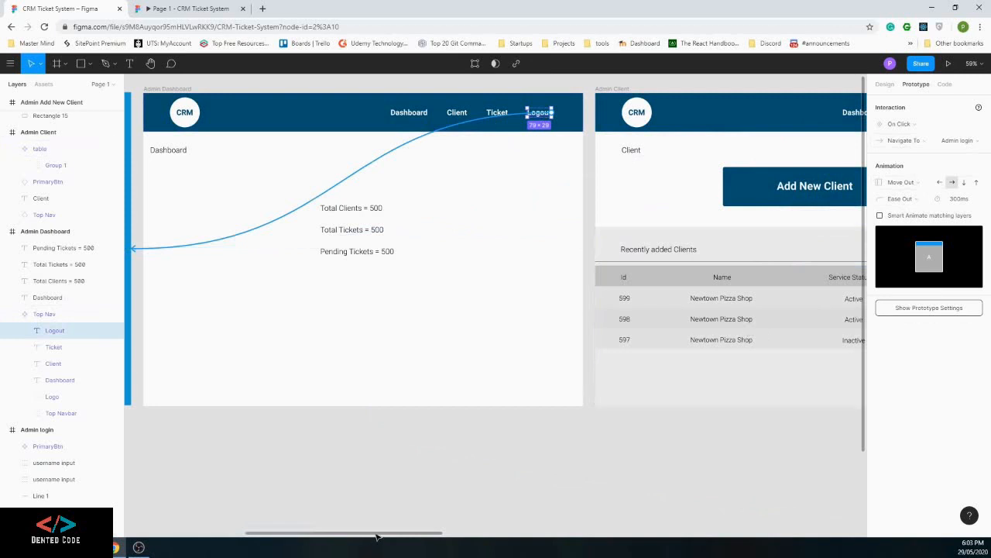
{"action": "left_click_drag", "start_coordinate": [377, 536], "coordinate": [239, 538]}
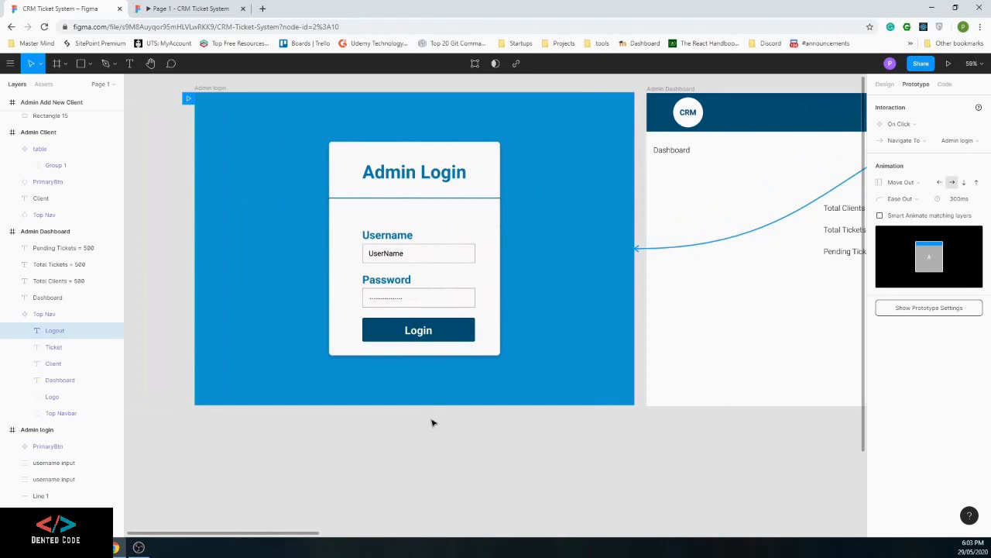
{"action": "scroll", "coordinate": [434, 422], "scroll_direction": "down", "scroll_amount": 5}
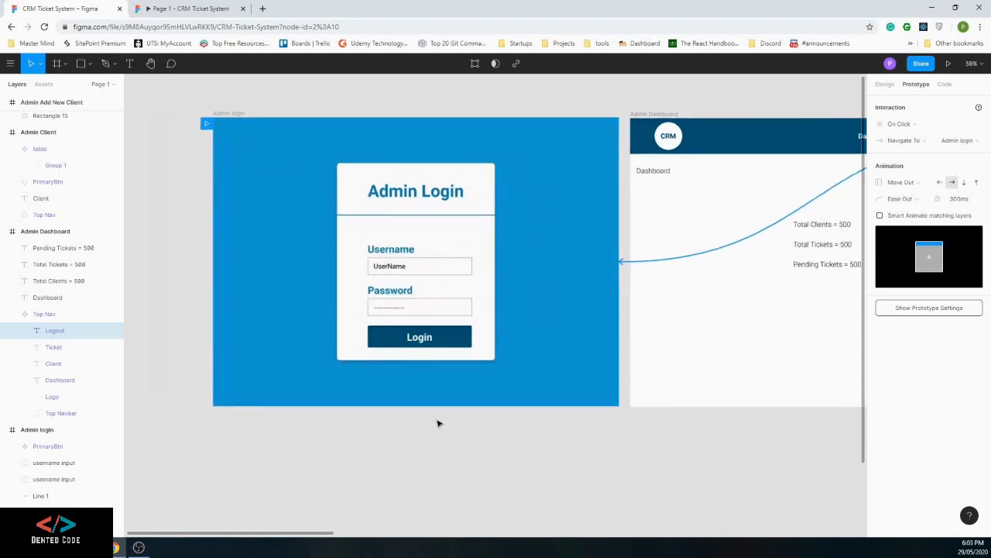
{"action": "scroll", "coordinate": [437, 423], "scroll_direction": "down", "scroll_amount": 3}
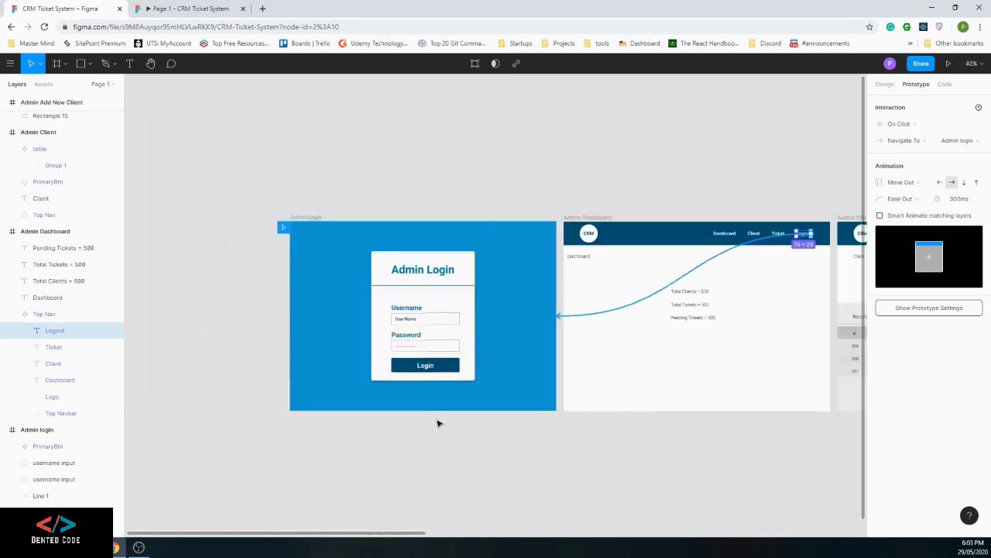
{"action": "scroll", "coordinate": [437, 423], "scroll_direction": "down", "scroll_amount": 2}
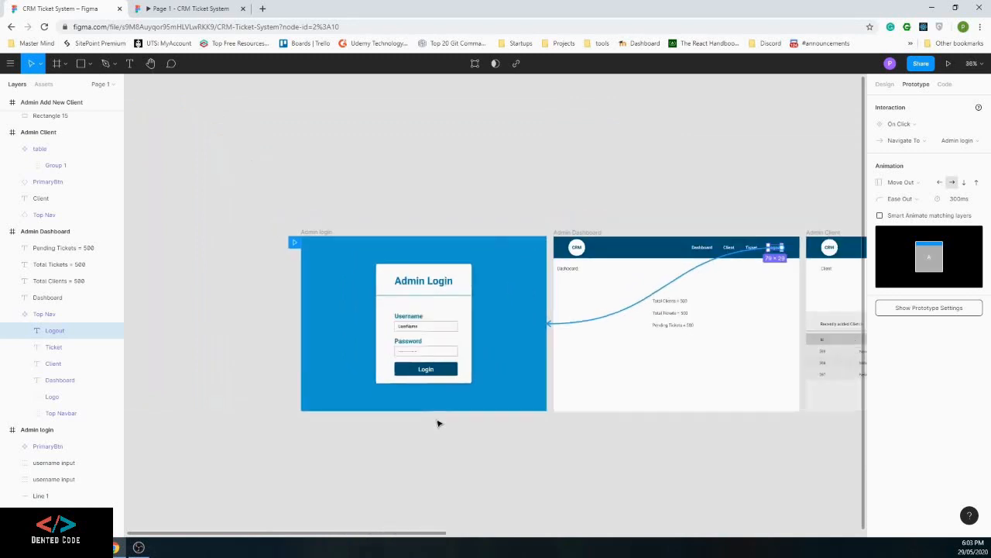
{"action": "left_click_drag", "start_coordinate": [433, 532], "coordinate": [516, 532]}
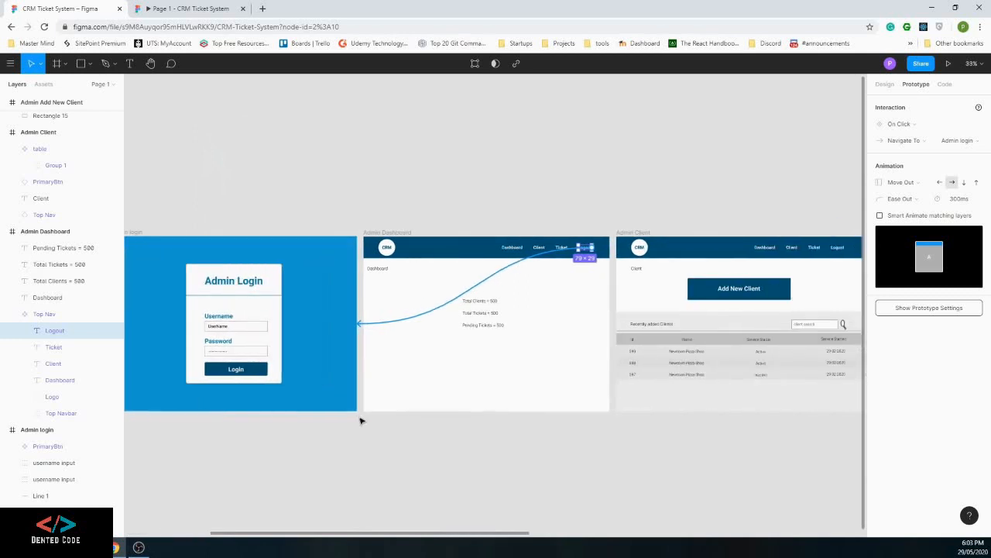
{"action": "left_click", "coordinate": [247, 369]}
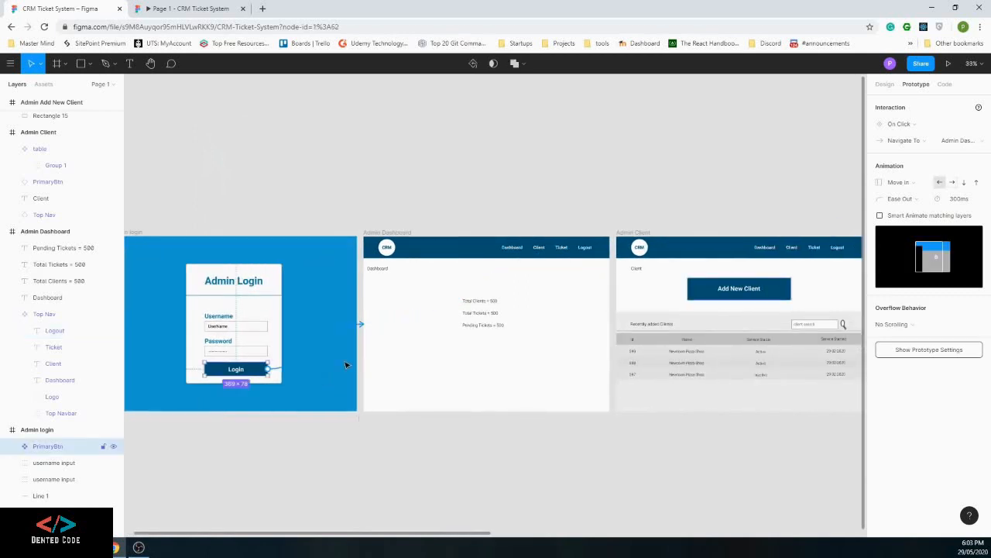
{"action": "left_click", "coordinate": [898, 182]}
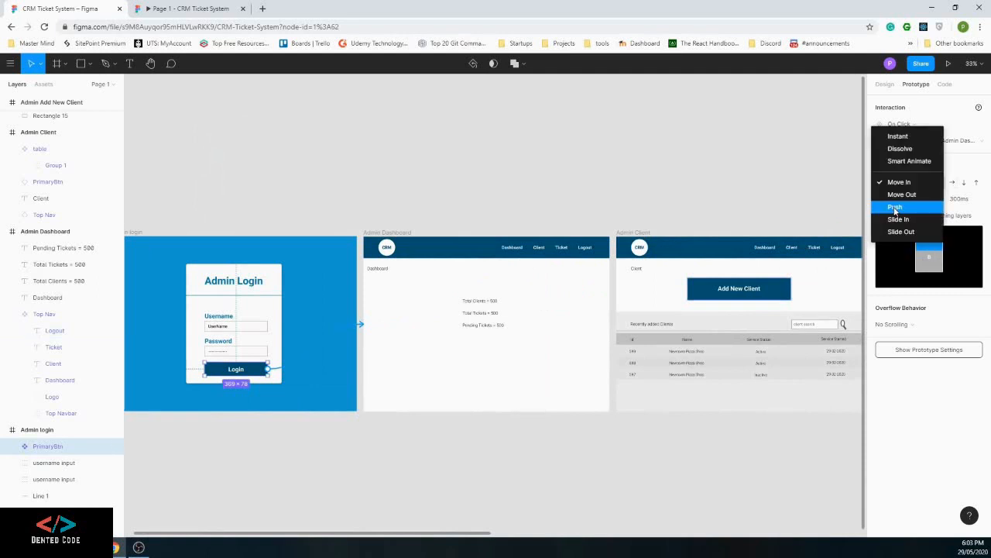
{"action": "left_click", "coordinate": [895, 207]}
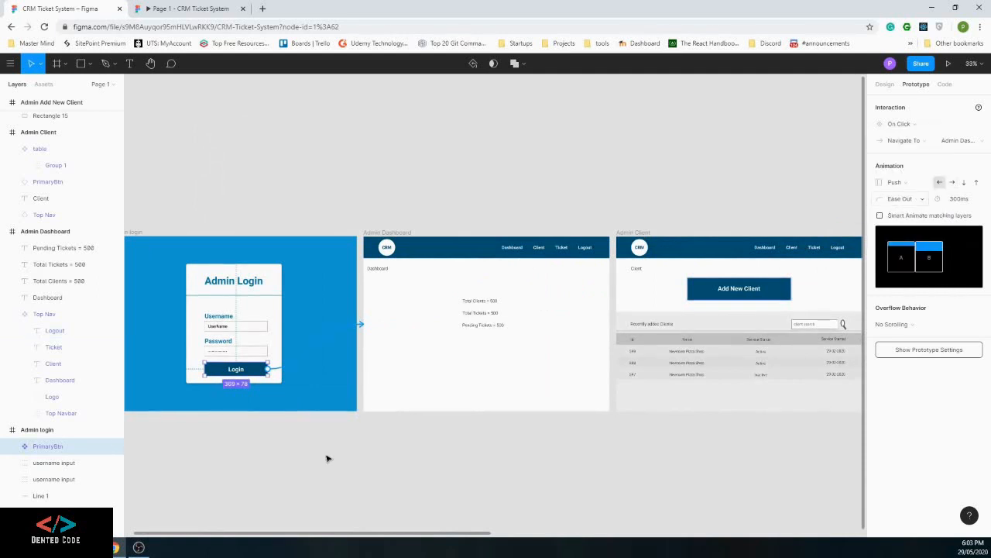
Set the animation of the Admin Dashboard's Logout link to the Admin login frame to Push
{"action": "left_click", "coordinate": [589, 251]}
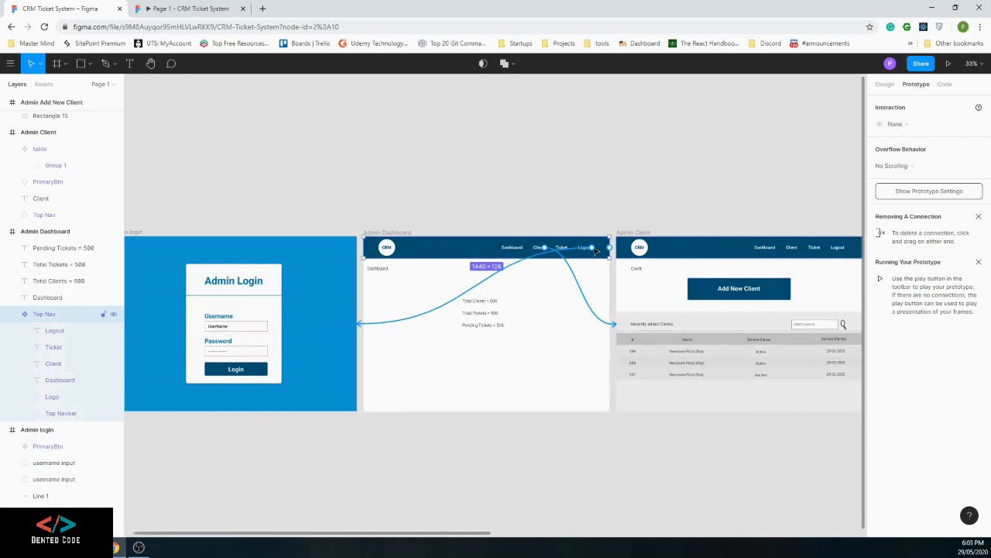
{"action": "double_click", "coordinate": [596, 250]}
{"action": "left_click", "coordinate": [900, 182]}
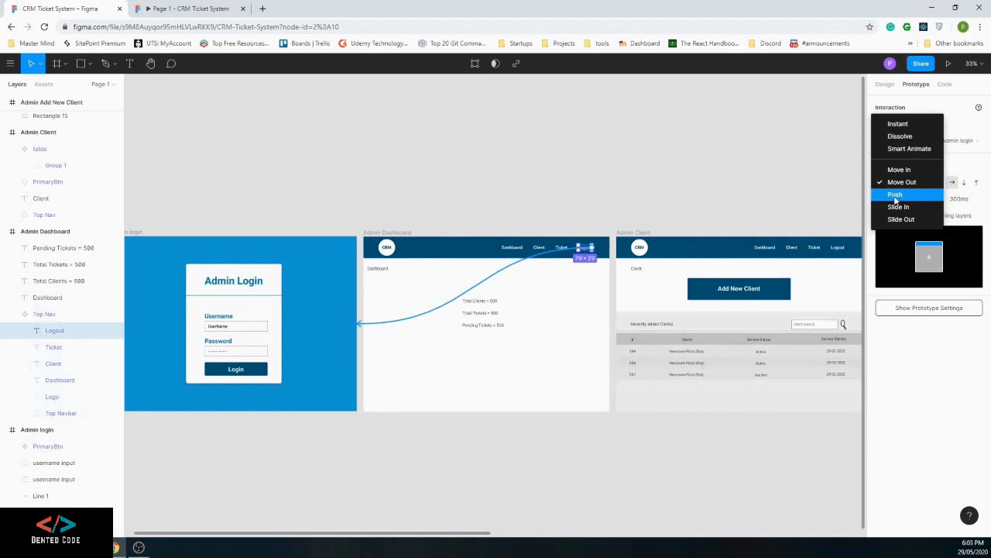
{"action": "left_click", "coordinate": [894, 195]}
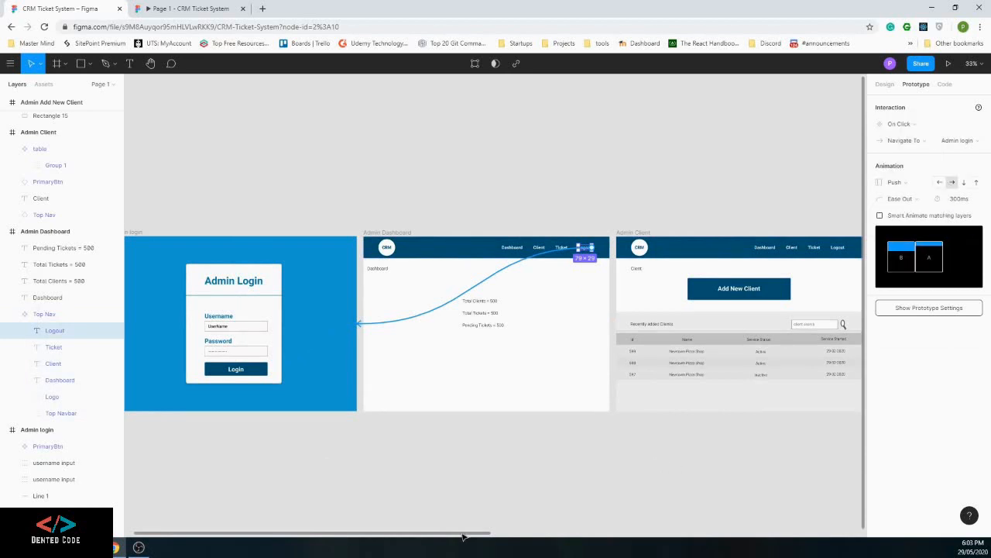
Set the animation of the Admin Dashboard's Client link to the Admin Client frame to Push
{"action": "left_click_drag", "start_coordinate": [462, 536], "coordinate": [529, 538]}
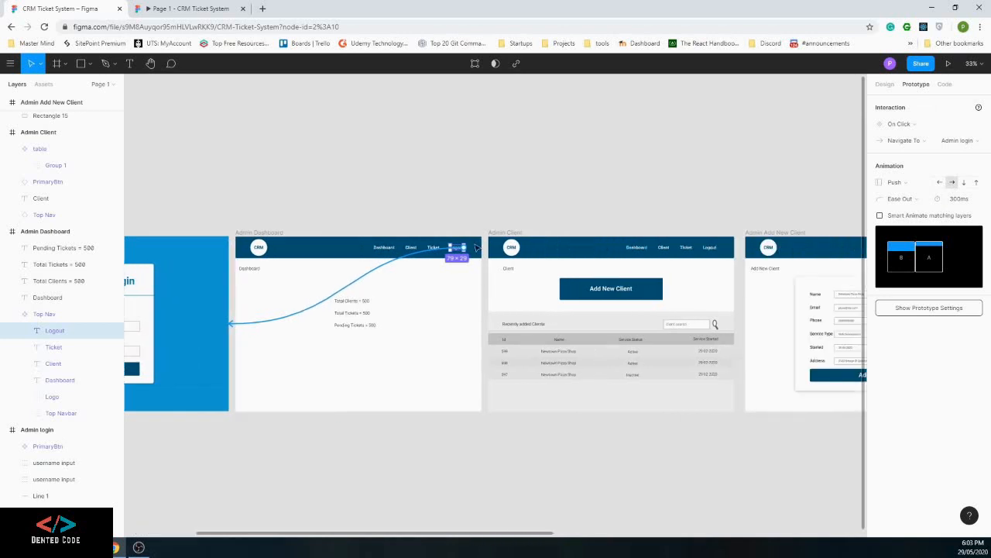
{"action": "left_click", "coordinate": [413, 248]}
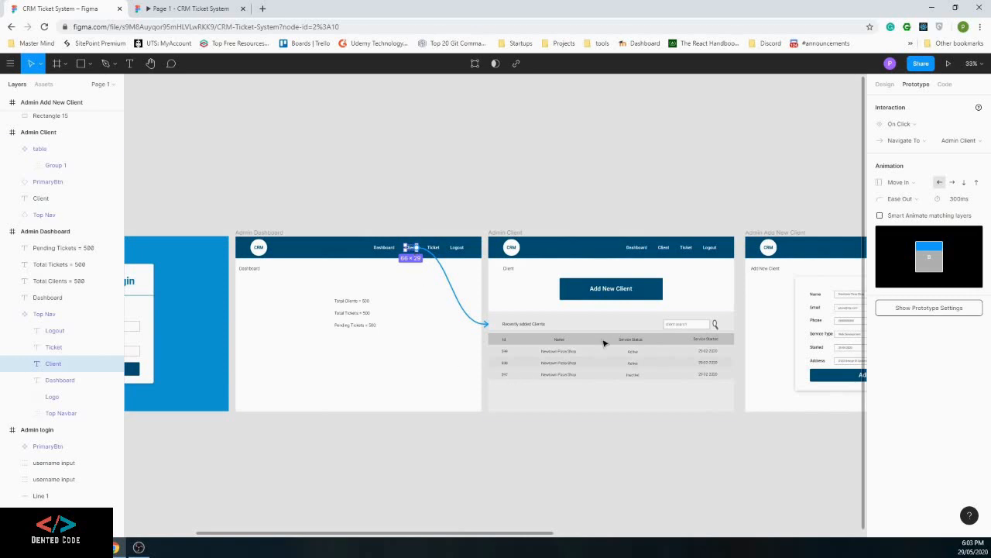
{"action": "left_click", "coordinate": [903, 185]}
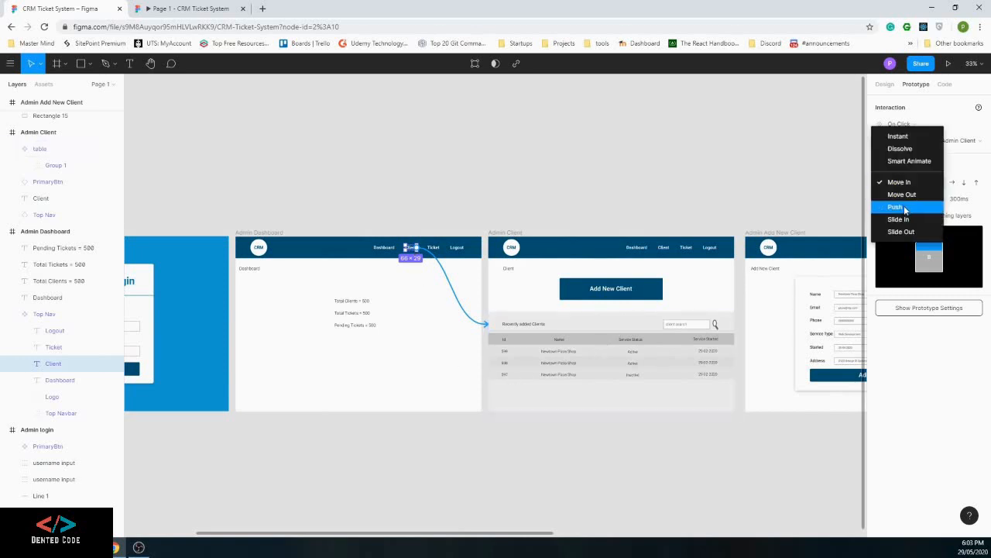
{"action": "left_click", "coordinate": [905, 207]}
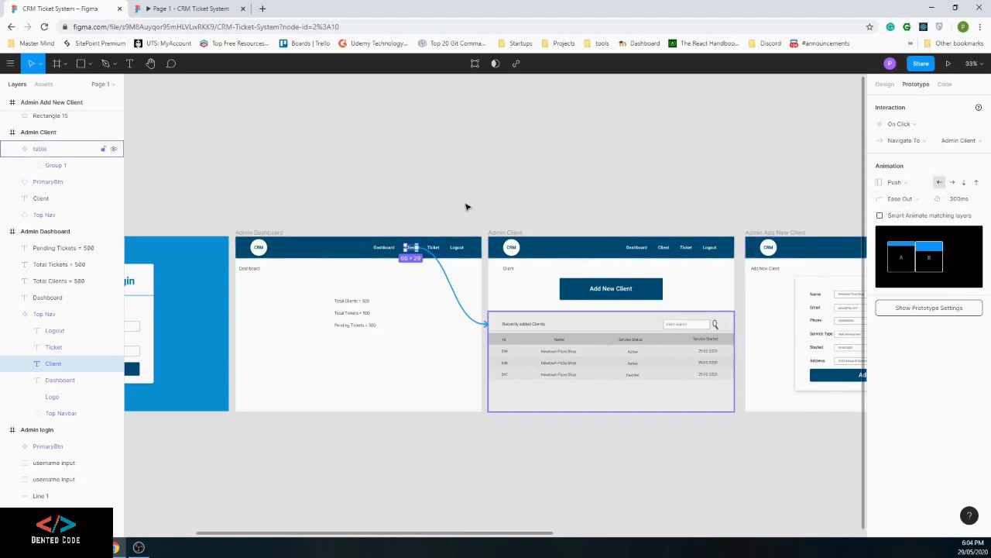
Connect the Admin Dashboard's Ticket link to the Admin Ticket frame and set its animation to Push
{"action": "left_click", "coordinate": [434, 248]}
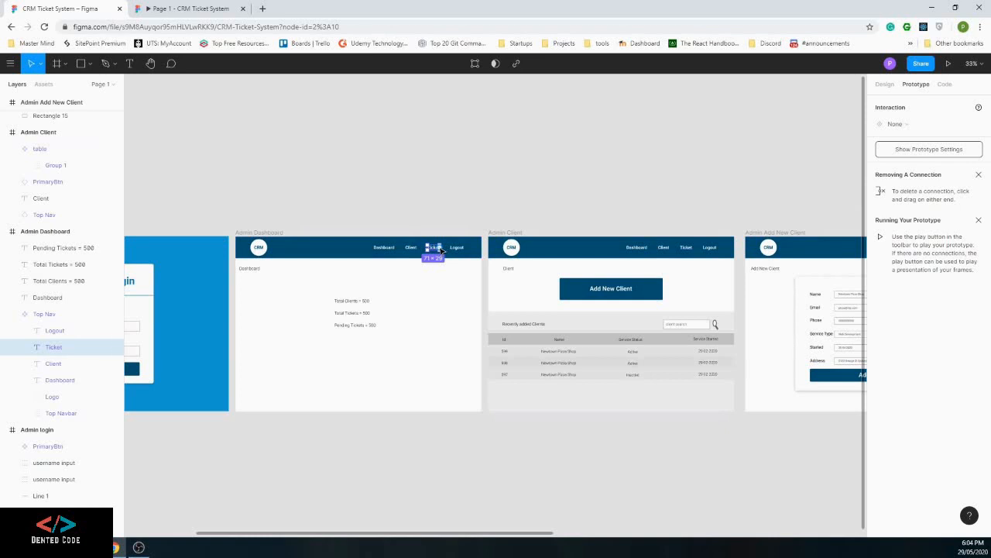
{"action": "left_click_drag", "start_coordinate": [442, 249], "coordinate": [642, 339]}
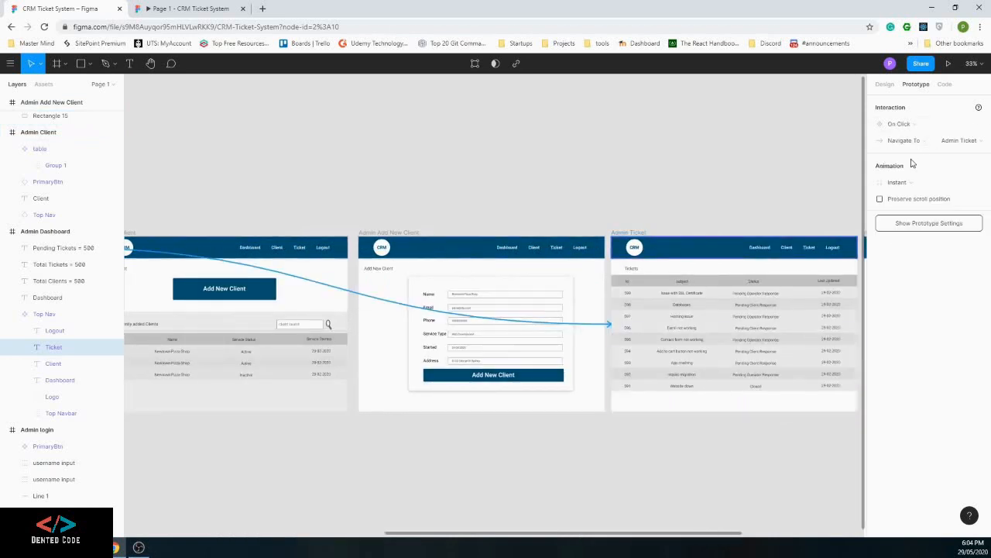
{"action": "left_click", "coordinate": [914, 183]}
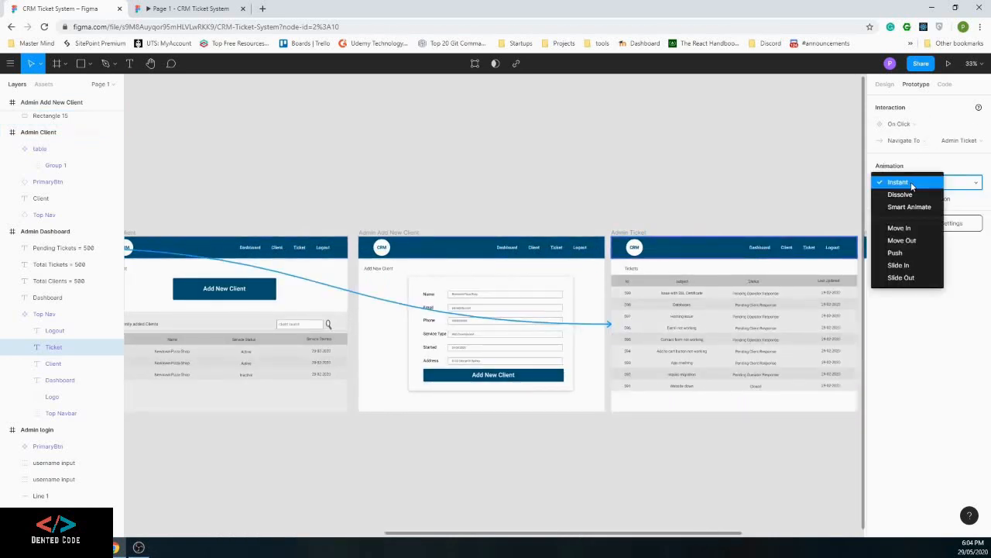
{"action": "left_click", "coordinate": [895, 254]}
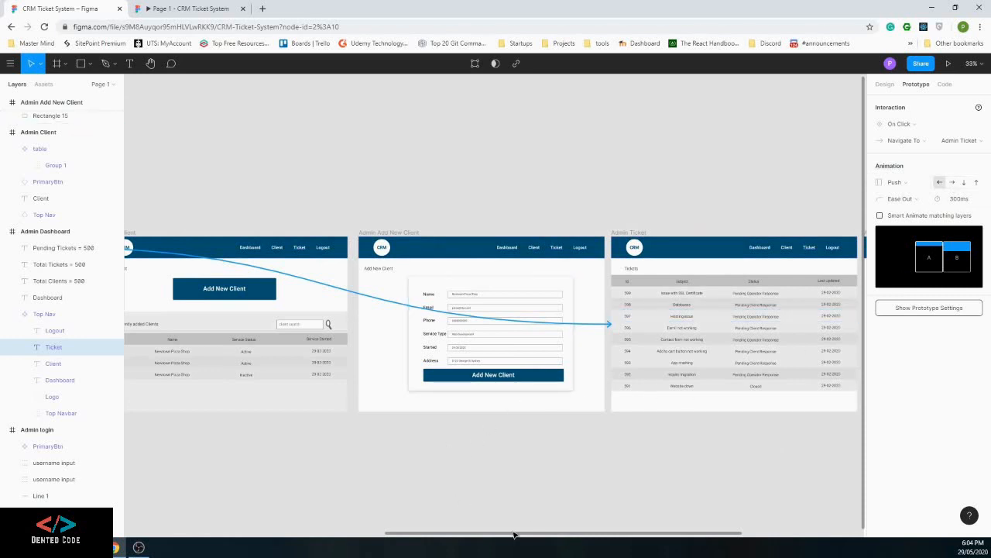
{"action": "left_click_drag", "start_coordinate": [513, 534], "coordinate": [340, 545]}
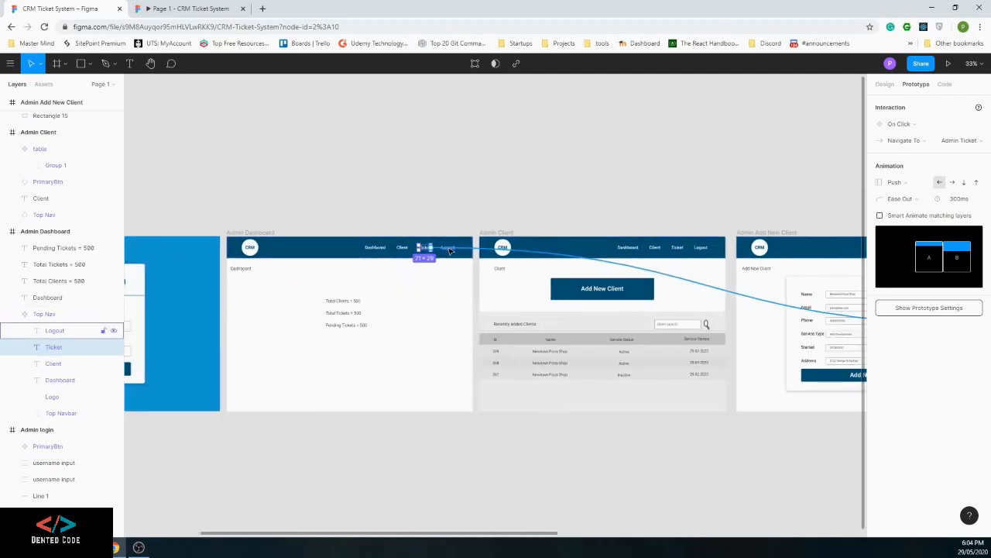
{"action": "key", "text": "Escape"}
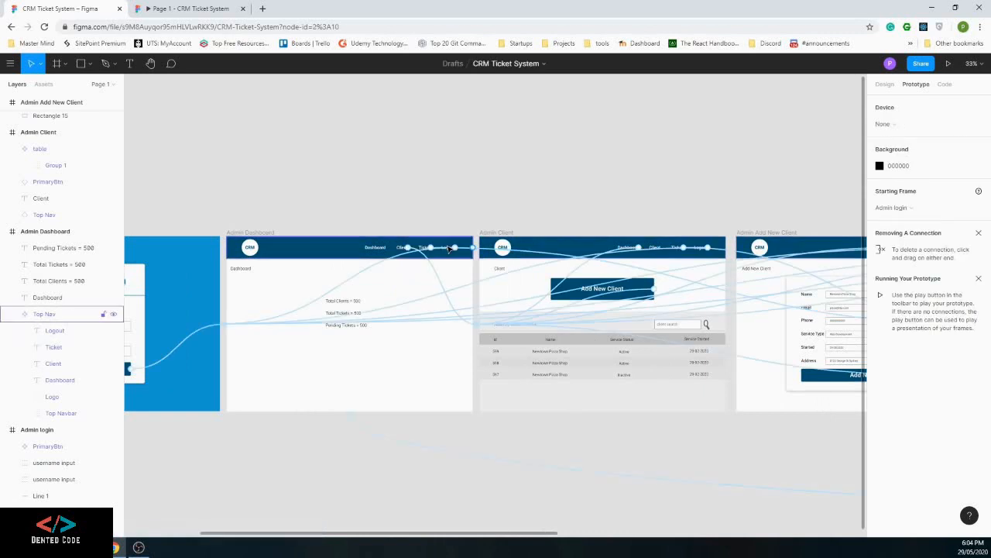
{"action": "left_click", "coordinate": [449, 248]}
{"action": "left_click", "coordinate": [446, 232]}
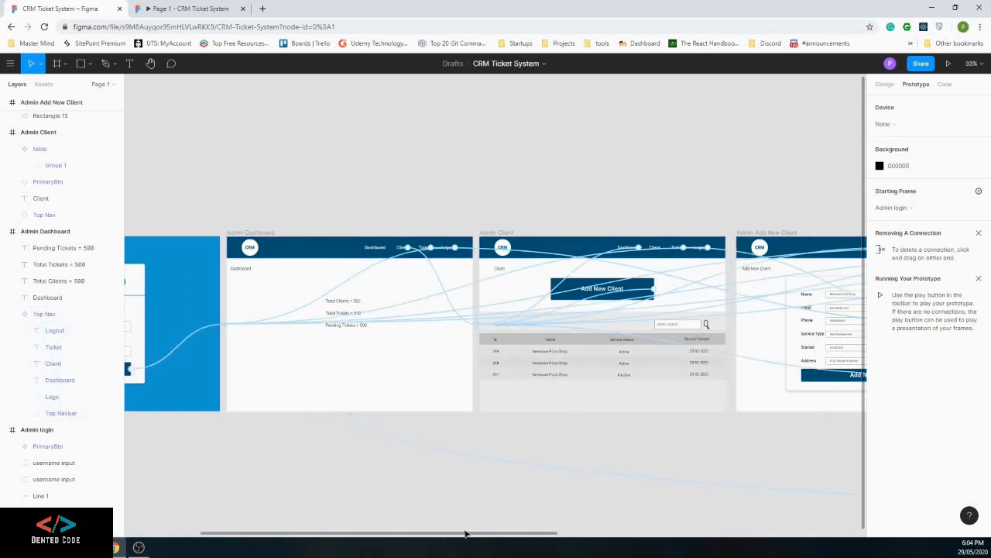
Replace the Admin Client frame's Add New Client button connection with one that navigates to the Admin Add New Client frame
{"action": "left_click_drag", "start_coordinate": [465, 532], "coordinate": [516, 534]}
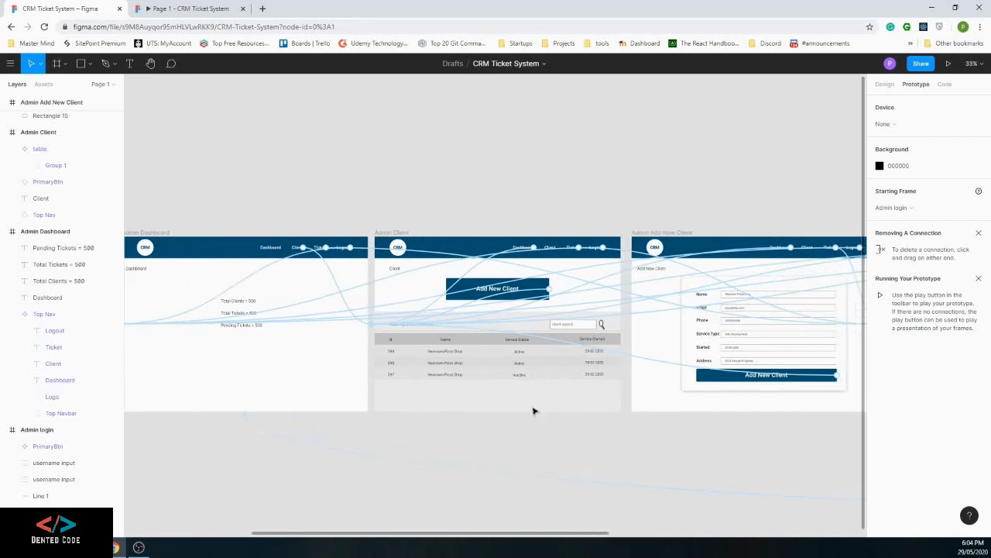
{"action": "left_click", "coordinate": [533, 410]}
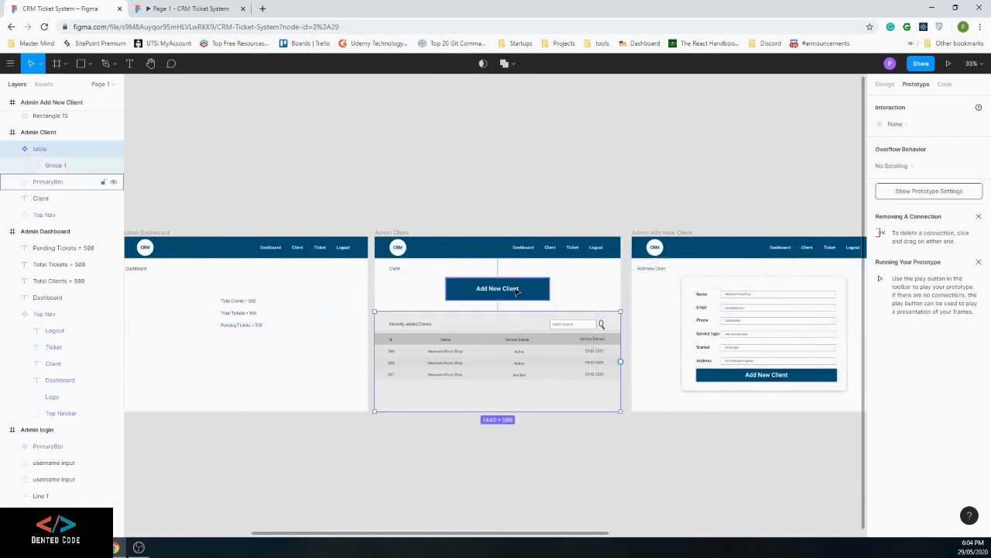
{"action": "left_click", "coordinate": [522, 287]}
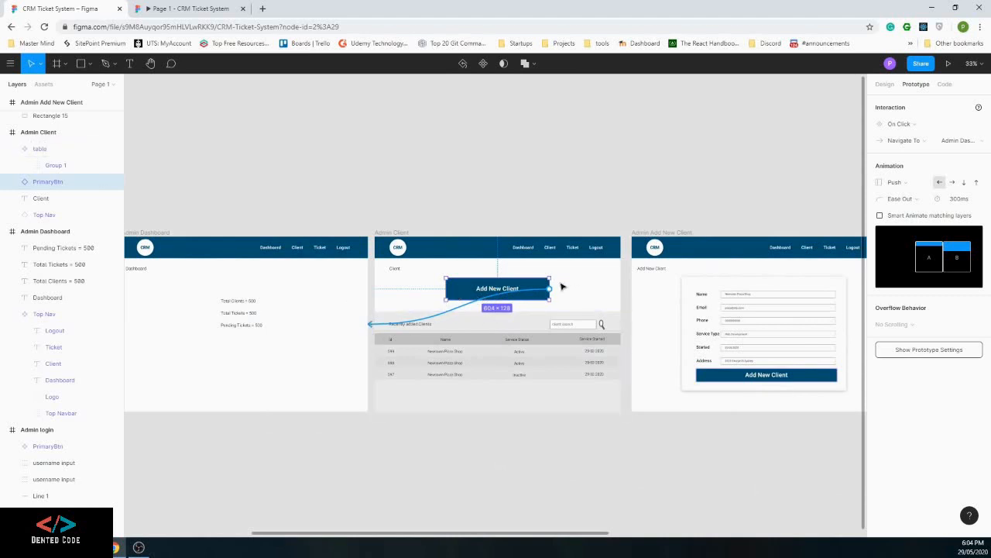
{"action": "left_click_drag", "start_coordinate": [550, 291], "coordinate": [484, 302]}
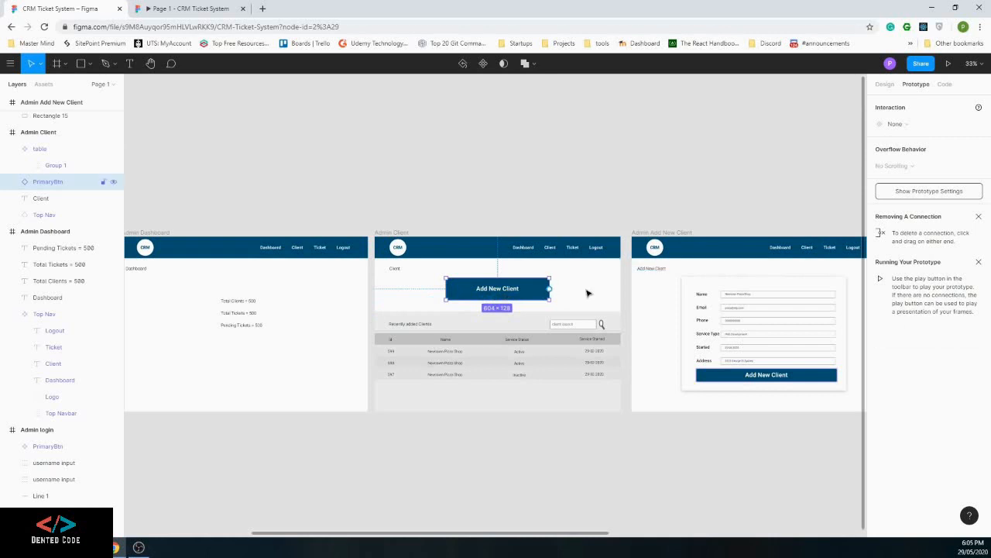
{"action": "left_click_drag", "start_coordinate": [549, 288], "coordinate": [636, 294]}
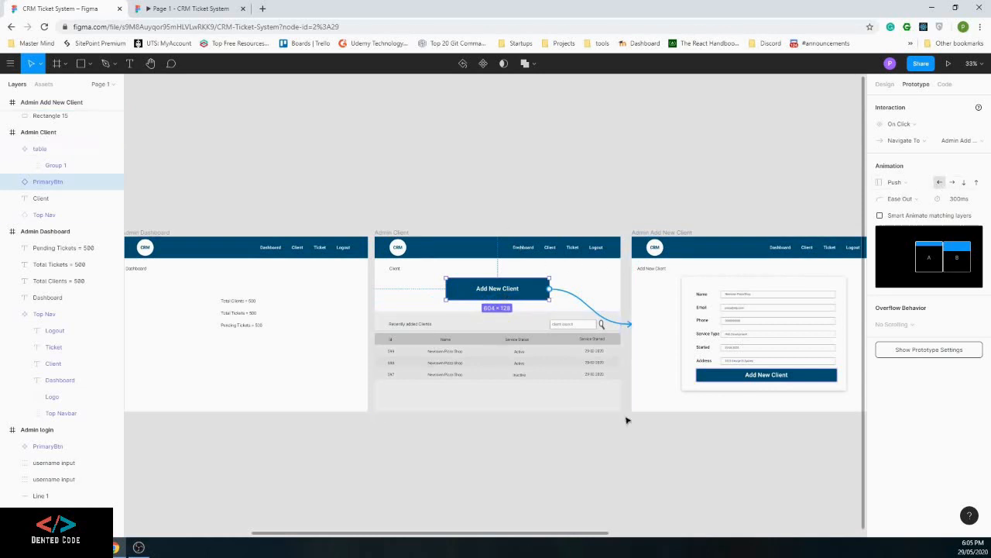
Redirect the Add New Client button on the Admin Add New Client frame to the Admin Client frame, with its Push direction set rightward
{"action": "scroll", "coordinate": [504, 382], "scroll_direction": "right", "scroll_amount": 5}
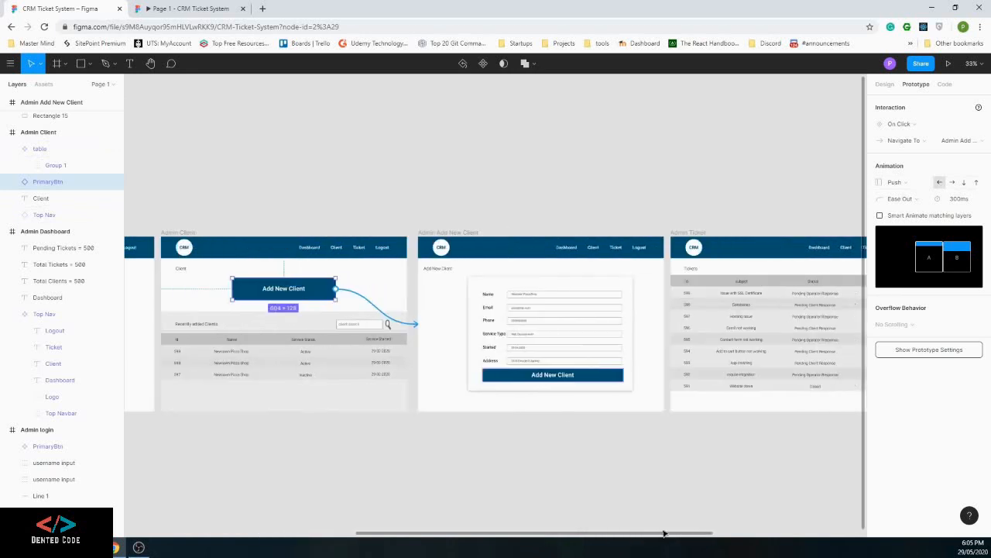
{"action": "left_click", "coordinate": [505, 379]}
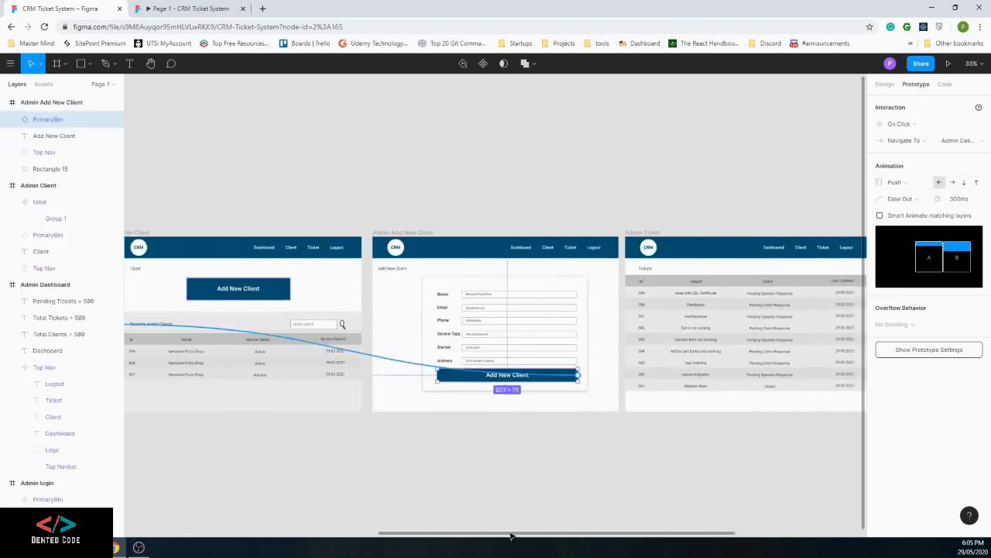
{"action": "left_click_drag", "start_coordinate": [511, 536], "coordinate": [434, 535]}
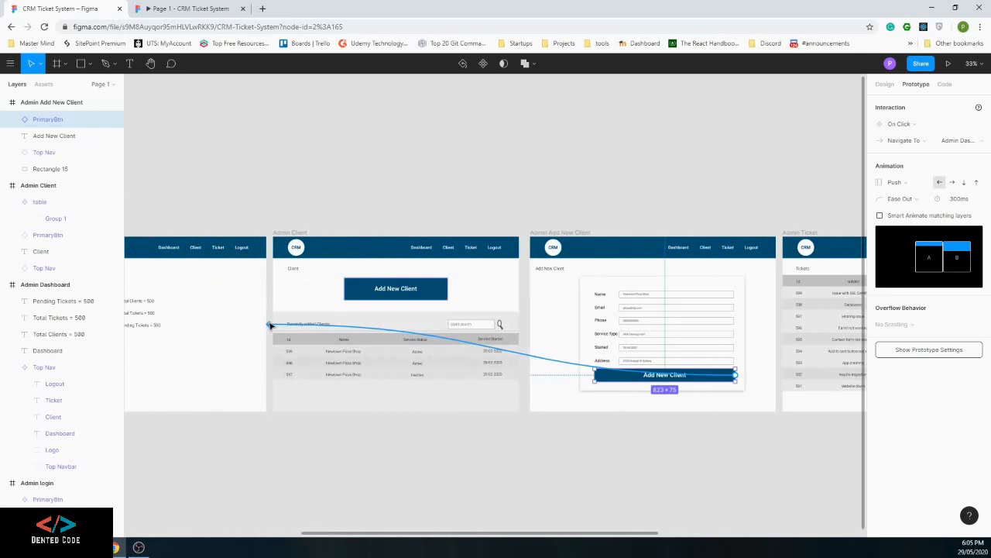
{"action": "left_click_drag", "start_coordinate": [270, 326], "coordinate": [486, 358]}
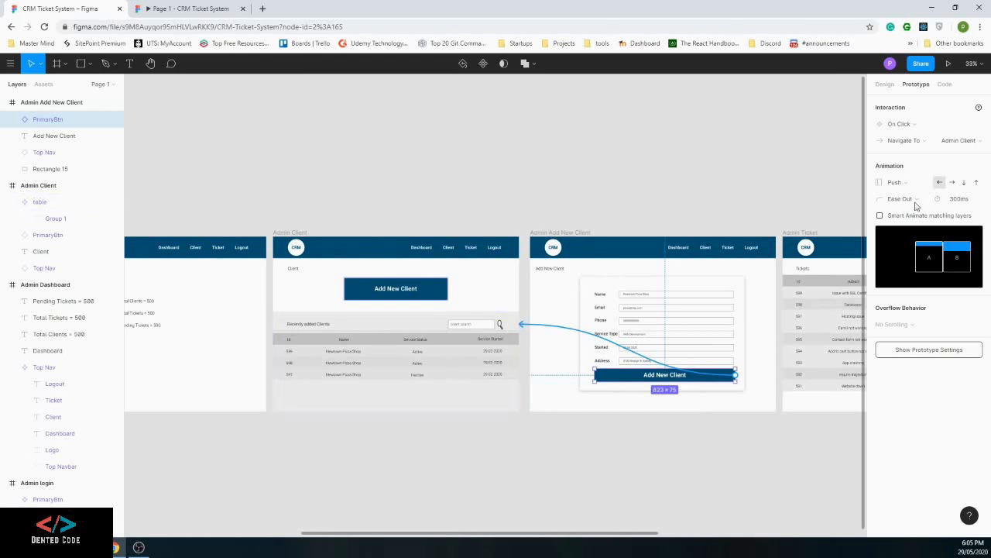
{"action": "left_click", "coordinate": [951, 181]}
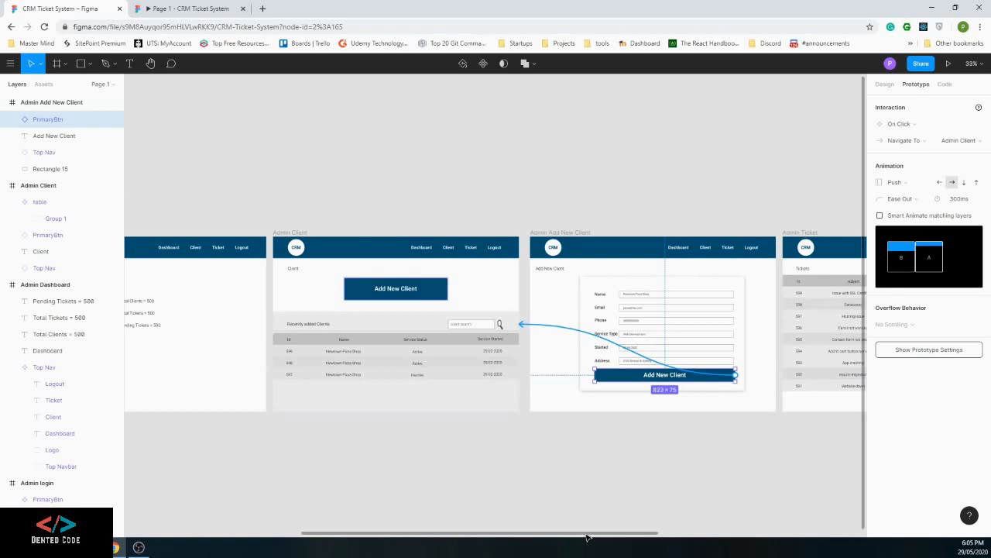
{"action": "left_click_drag", "start_coordinate": [586, 536], "coordinate": [728, 533]}
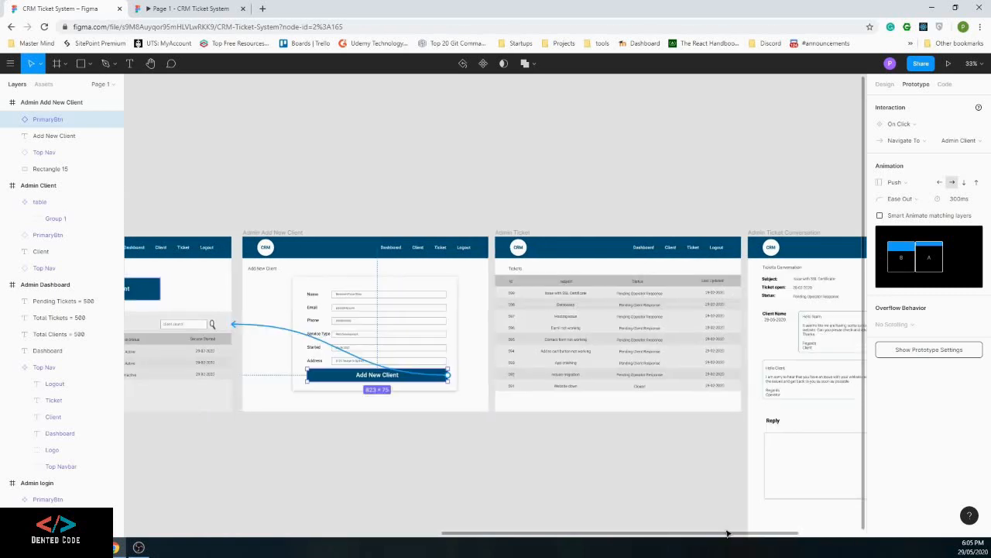
{"action": "scroll", "coordinate": [717, 530], "scroll_direction": "right", "scroll_amount": 3}
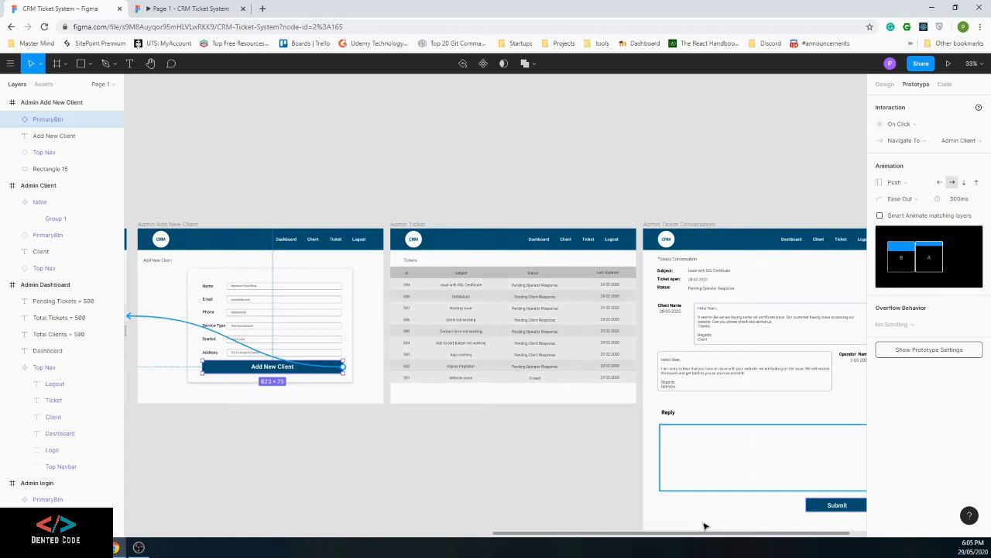
Link the Submit button in the Admin Ticket Conversation frame to the Admin Ticket frame, with the Push animation direction set to right
{"action": "scroll", "coordinate": [705, 526], "scroll_direction": "right", "scroll_amount": 2}
{"action": "left_click", "coordinate": [784, 505]}
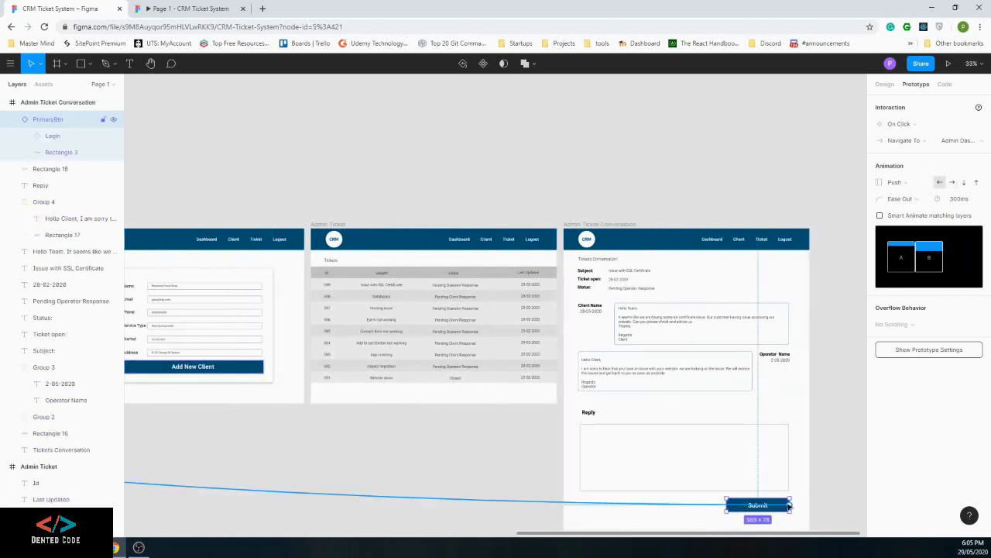
{"action": "left_click_drag", "start_coordinate": [789, 505], "coordinate": [541, 392]}
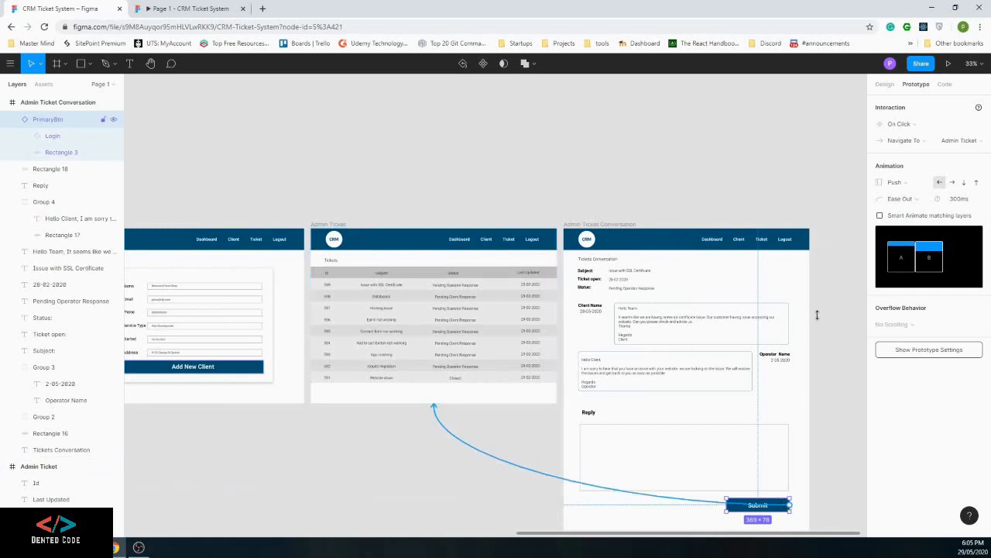
{"action": "left_click", "coordinate": [953, 182]}
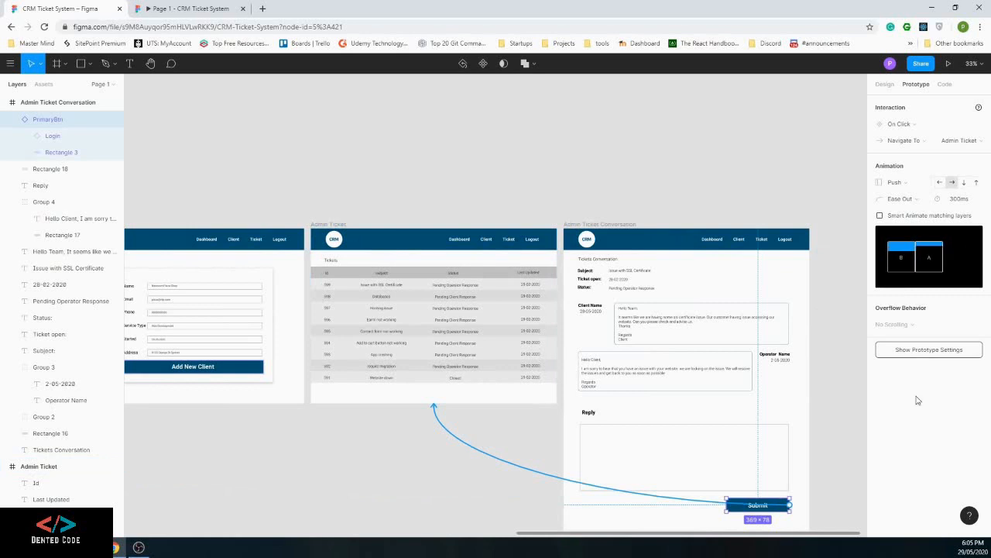
{"action": "left_click", "coordinate": [832, 367]}
{"action": "scroll", "coordinate": [833, 366], "scroll_direction": "down", "scroll_amount": 2}
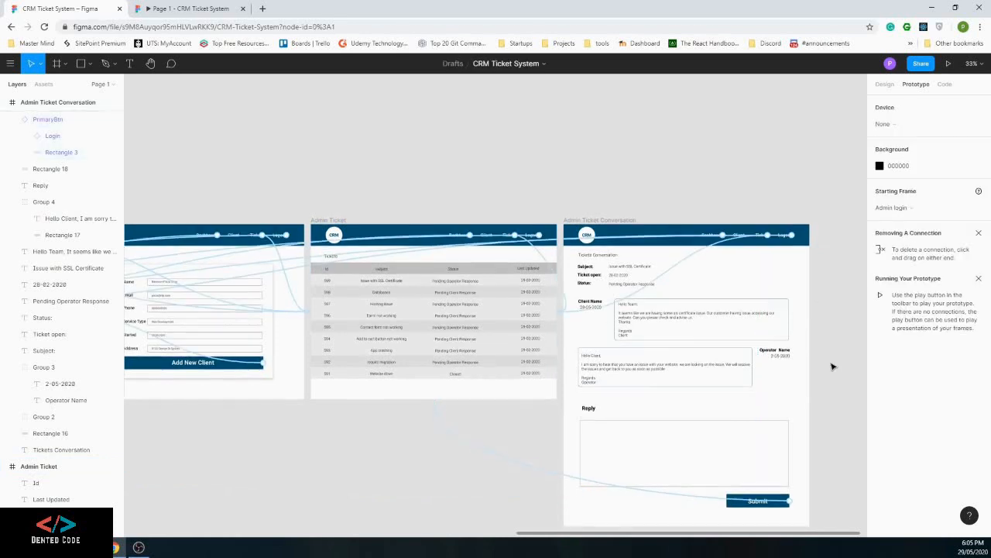
{"action": "scroll", "coordinate": [464, 434], "scroll_direction": "down", "scroll_amount": 1}
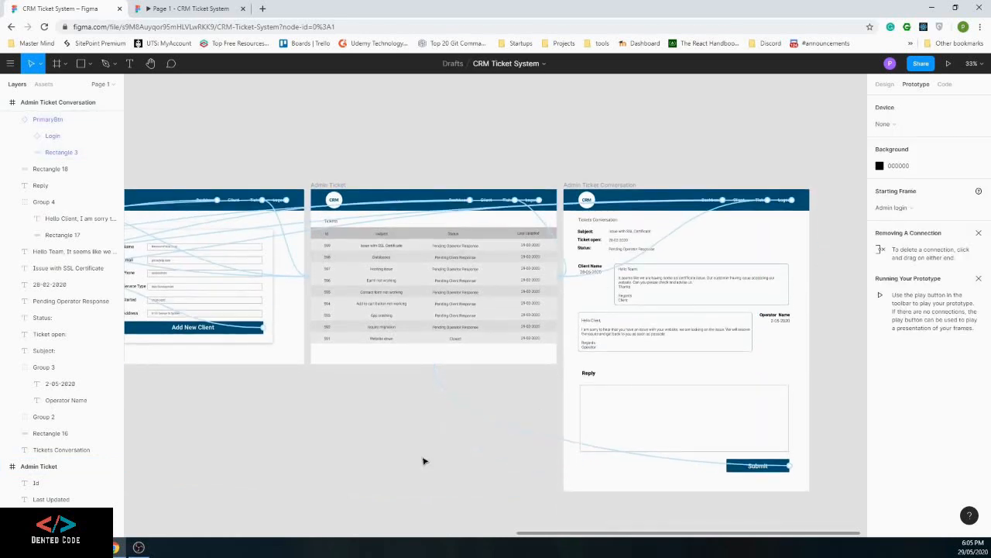
{"action": "scroll", "coordinate": [434, 449], "scroll_direction": "down", "scroll_amount": 1}
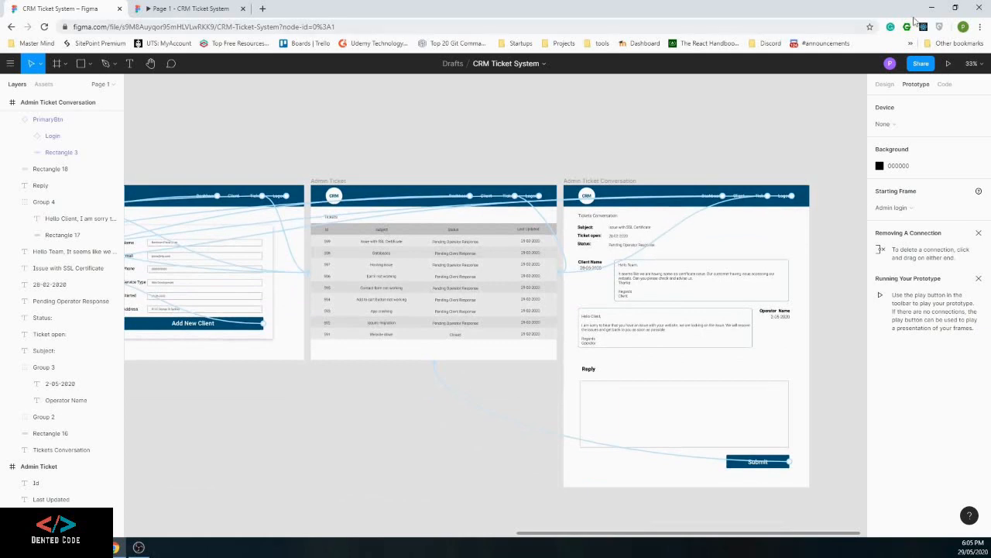
Run the prototype and test the client flow from the Client page through the Add New Client form and its submission
{"action": "left_click", "coordinate": [948, 67]}
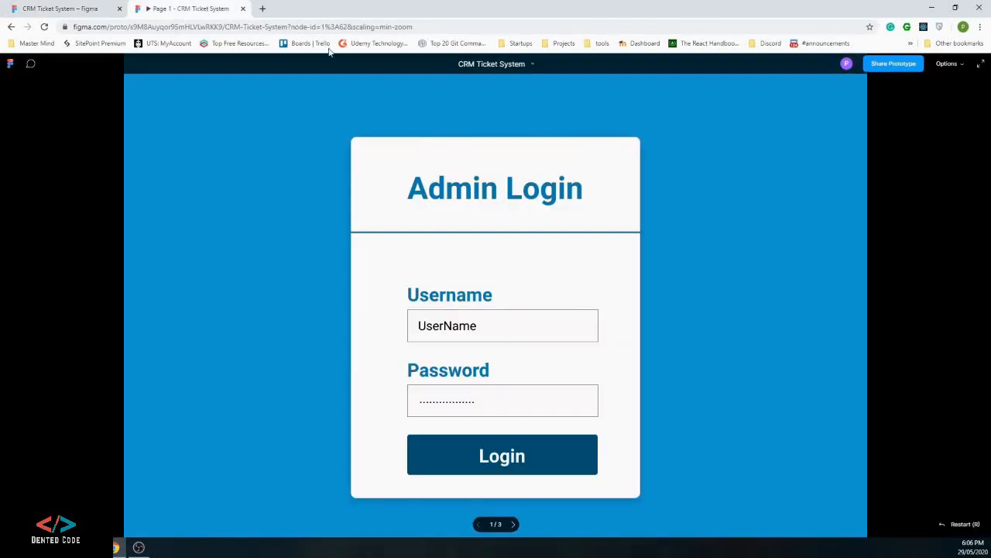
{"action": "key", "text": "ctrl+w"}
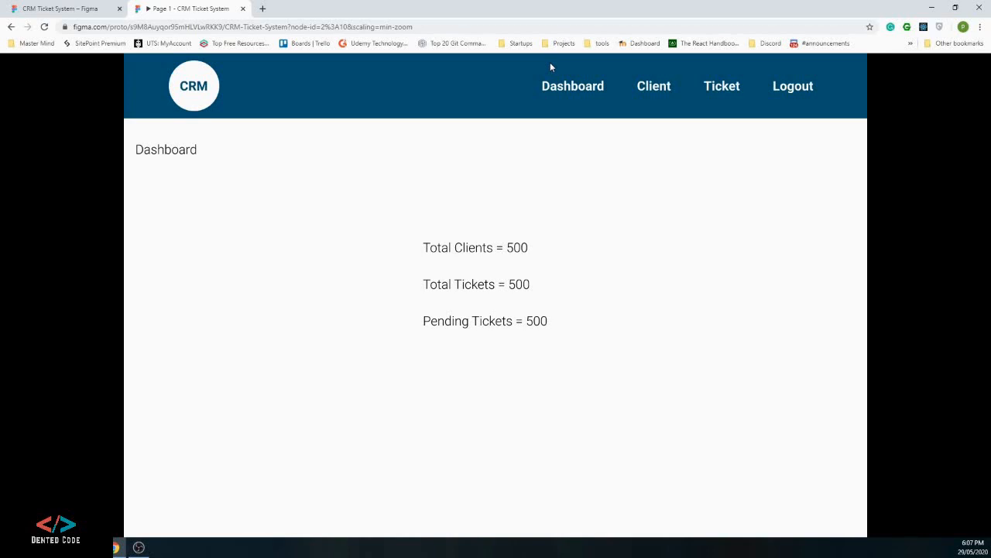
{"action": "left_click", "coordinate": [653, 87]}
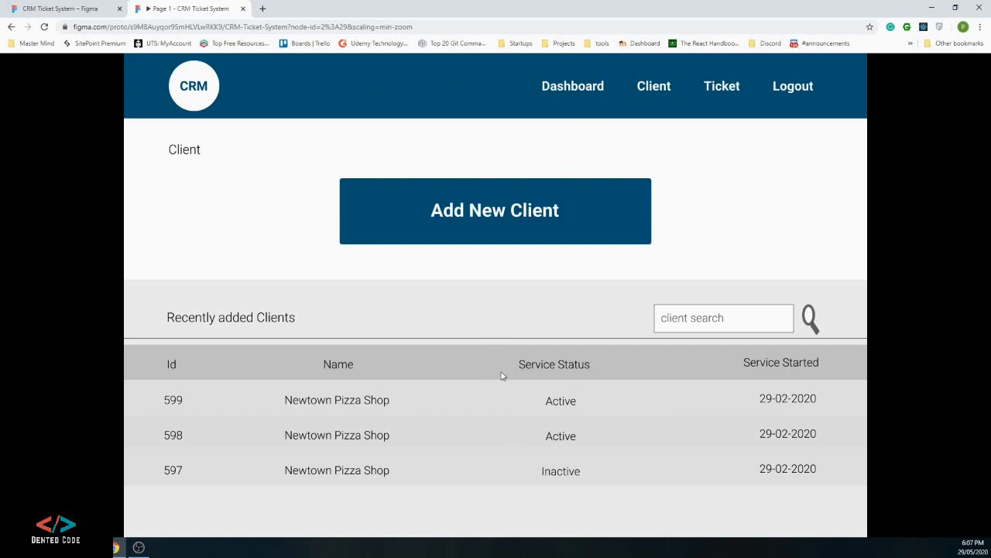
{"action": "left_click", "coordinate": [456, 226]}
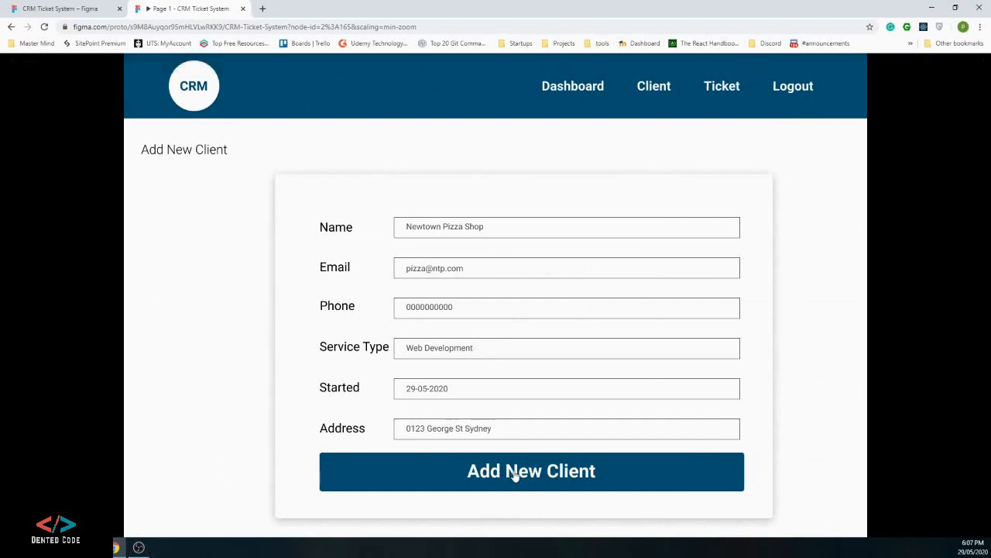
{"action": "left_click", "coordinate": [548, 475]}
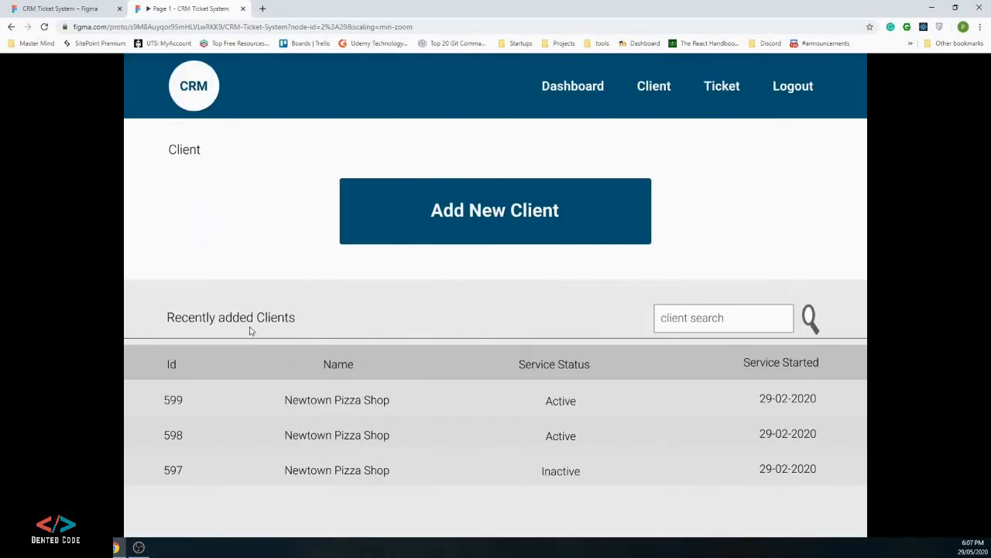
Go to the prototype's Ticket page and examine the full ticket list with its subjects and statuses
{"action": "left_click", "coordinate": [720, 89]}
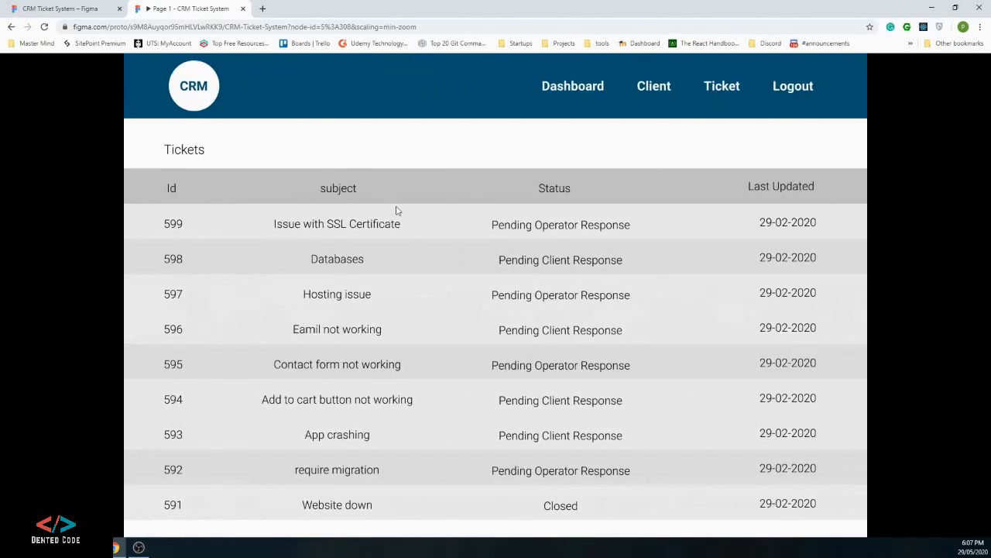
{"action": "scroll", "coordinate": [432, 289], "scroll_direction": "down", "scroll_amount": 1}
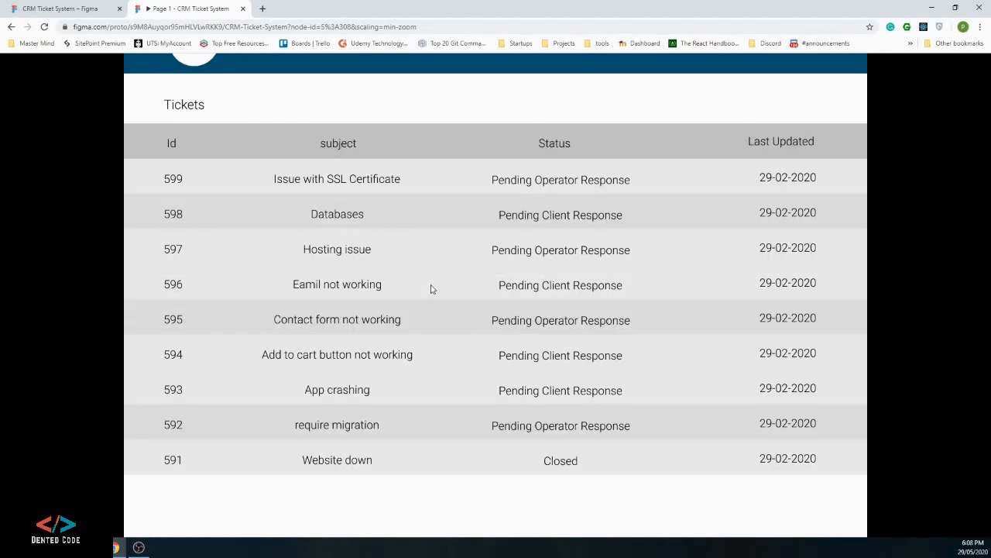
{"action": "scroll", "coordinate": [431, 288], "scroll_direction": "up", "scroll_amount": 1}
{"action": "scroll", "coordinate": [578, 244], "scroll_direction": "down", "scroll_amount": 1}
{"action": "scroll", "coordinate": [688, 433], "scroll_direction": "up", "scroll_amount": 1}
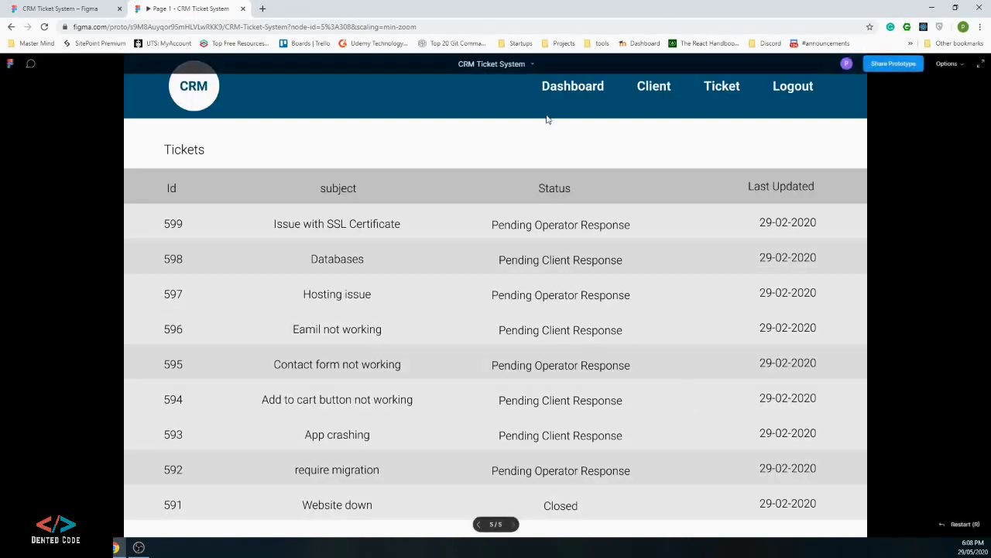
{"action": "scroll", "coordinate": [551, 110], "scroll_direction": "down", "scroll_amount": 1}
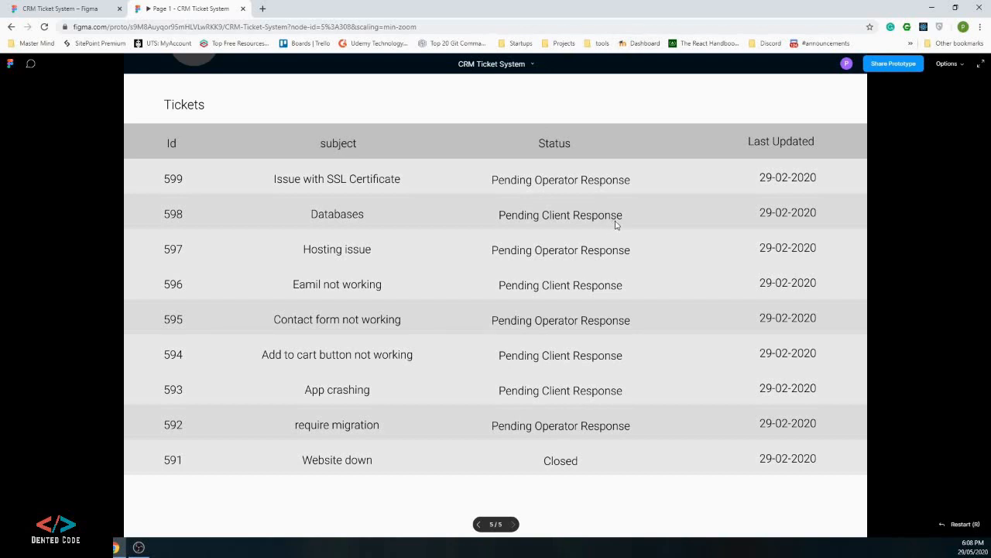
{"action": "scroll", "coordinate": [617, 224], "scroll_direction": "up", "scroll_amount": 1}
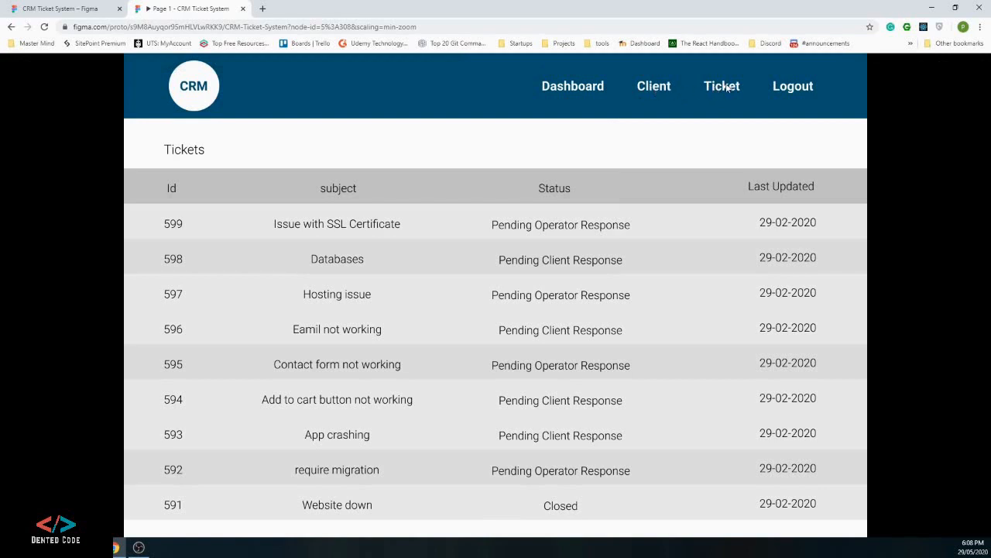
Test the prototype's Dashboard, Ticket, Logout and Login links, ending on the ticket list
{"action": "left_click", "coordinate": [586, 91]}
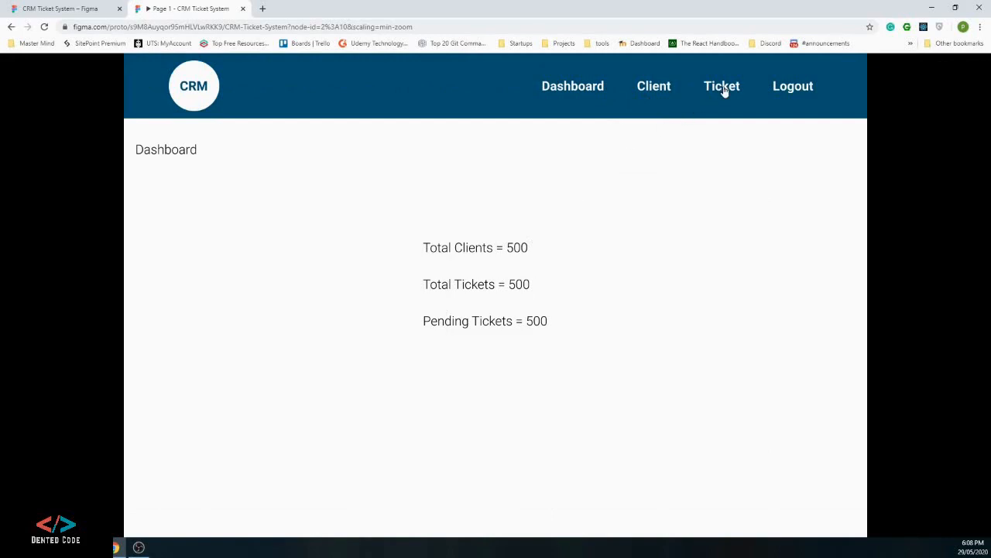
{"action": "left_click", "coordinate": [724, 91]}
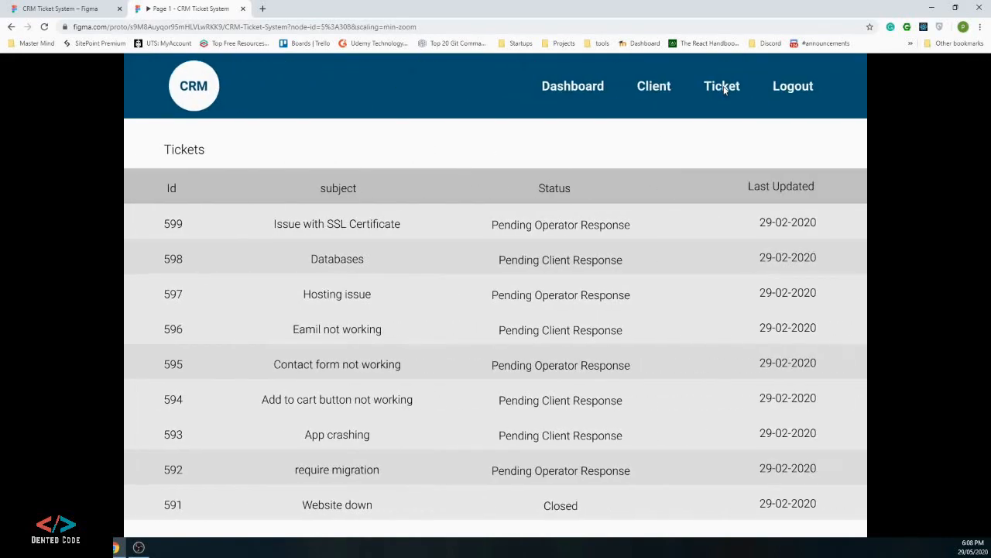
{"action": "left_click", "coordinate": [536, 144]}
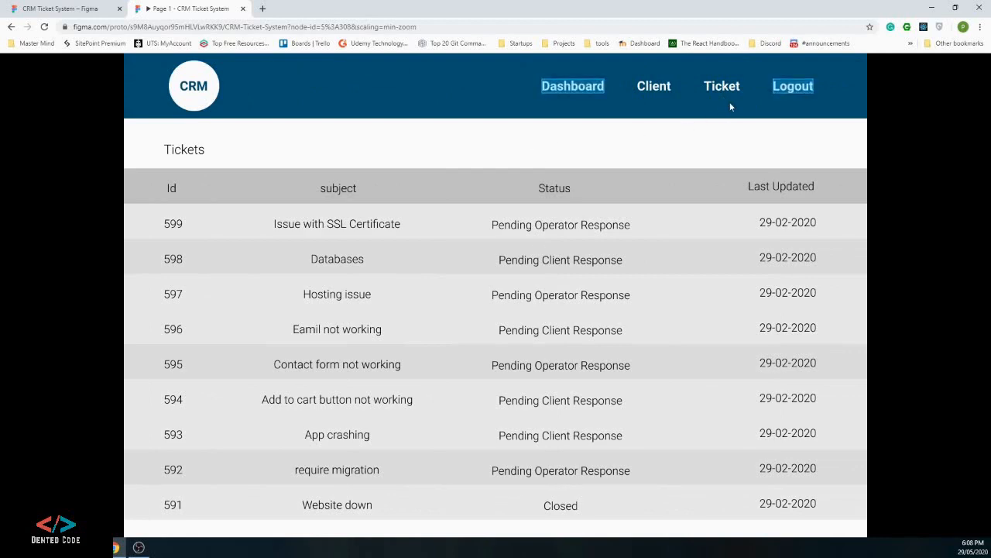
{"action": "left_click", "coordinate": [789, 90]}
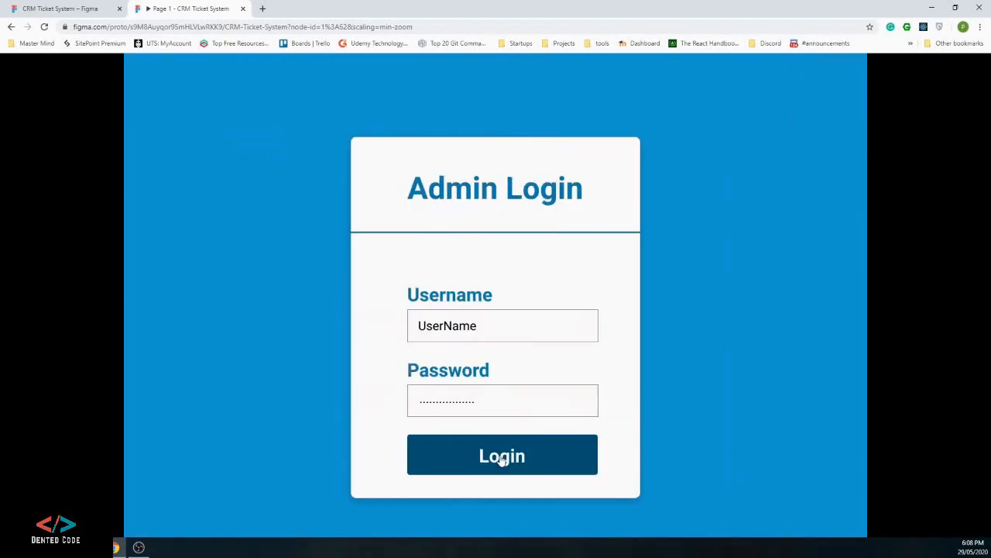
{"action": "left_click", "coordinate": [501, 457]}
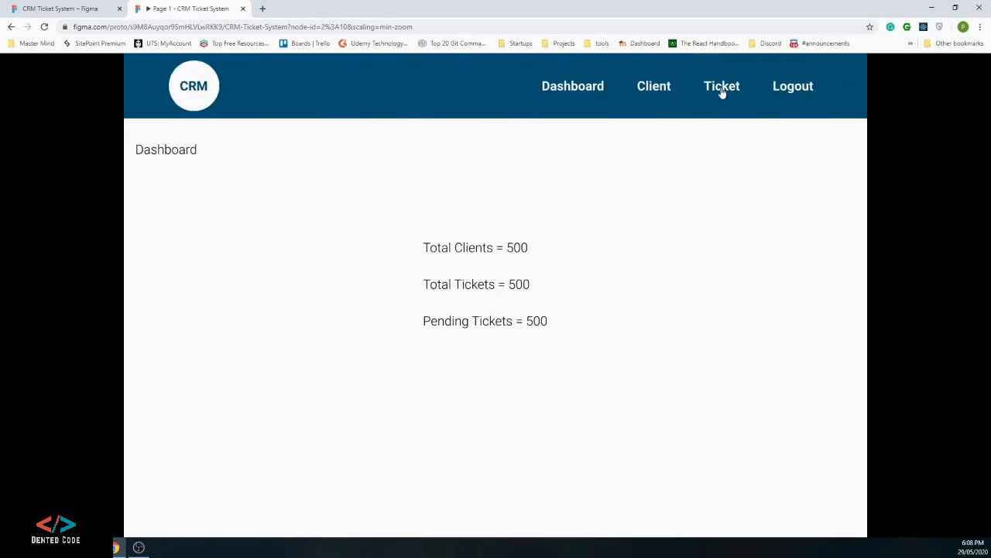
{"action": "left_click", "coordinate": [722, 92]}
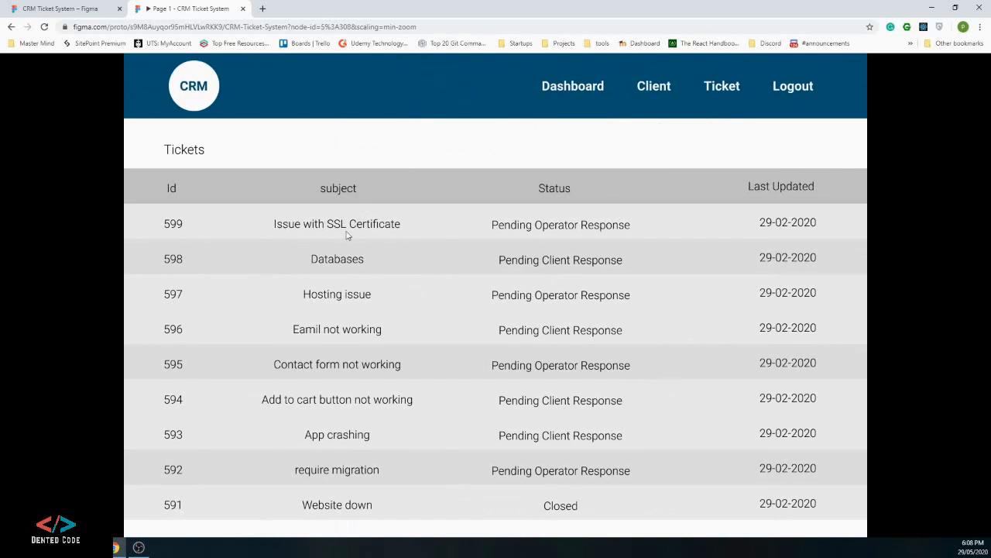
Try to open the "Issue with SSL Certificate" ticket from the prototype's ticket list
{"action": "left_click", "coordinate": [315, 228]}
{"action": "left_click", "coordinate": [325, 228]}
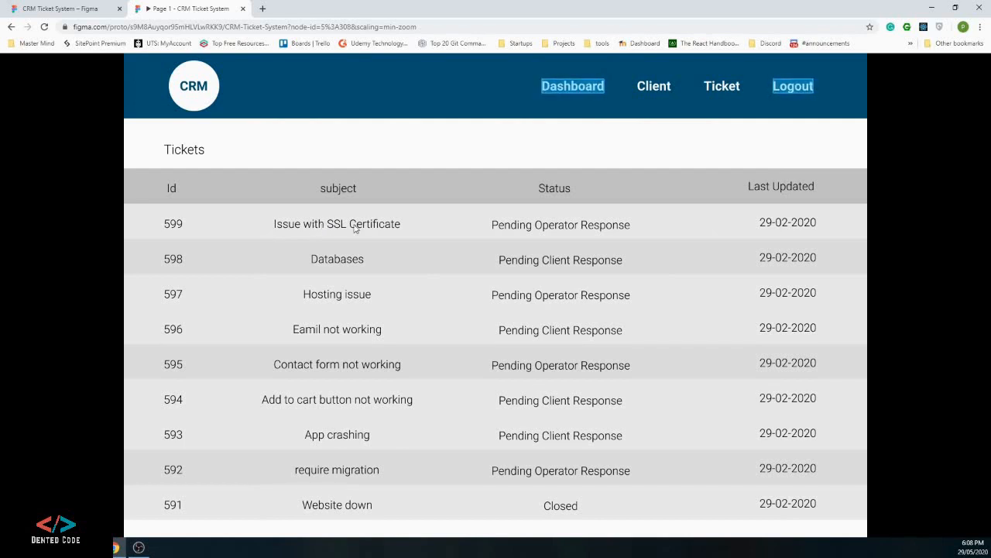
{"action": "left_click", "coordinate": [273, 228]}
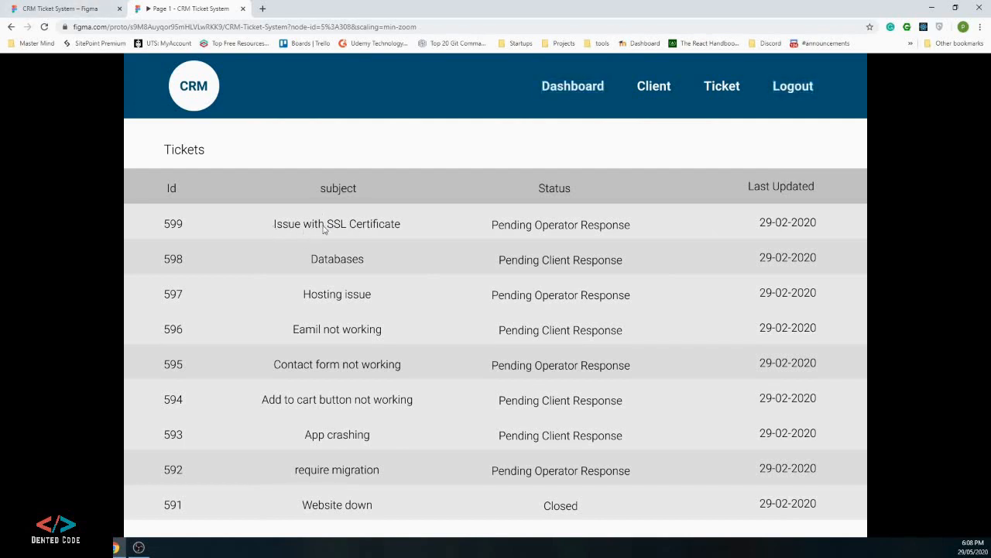
{"action": "left_click", "coordinate": [244, 160]}
In the design file, link the "Issue with SSL Certificate" text in the Admin Ticket table to the Admin Ticket Conversation frame
{"action": "left_click", "coordinate": [74, 11]}
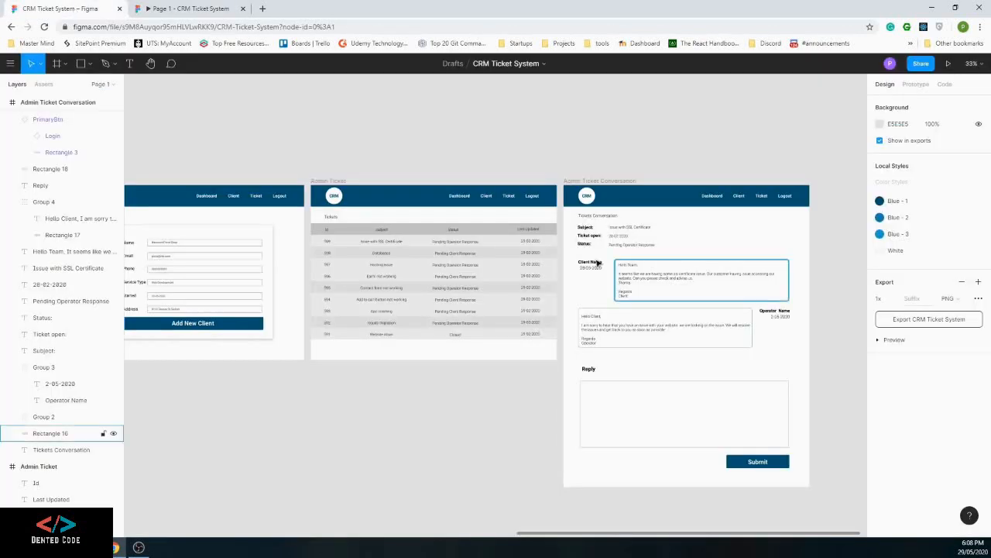
{"action": "left_click", "coordinate": [378, 243]}
{"action": "double_click", "coordinate": [377, 244]}
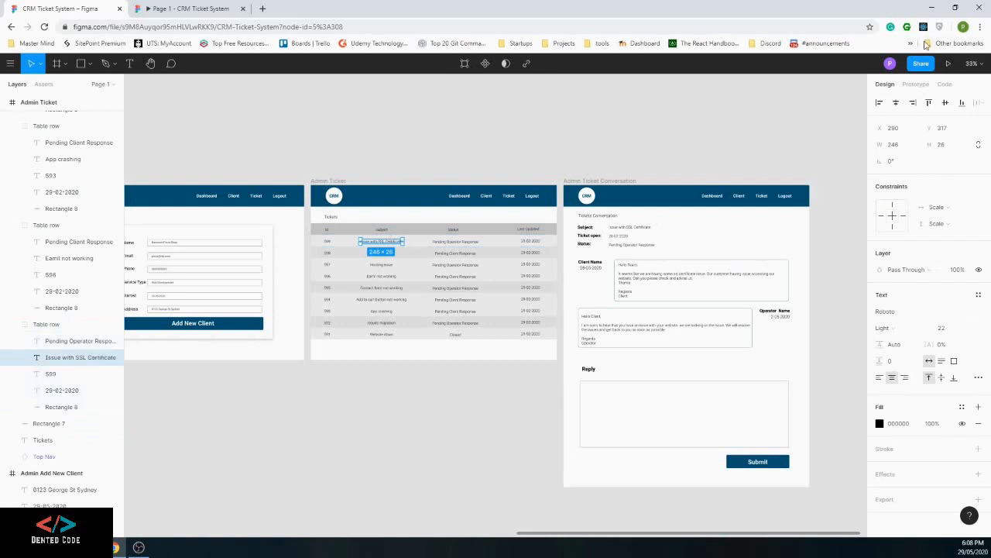
{"action": "left_click", "coordinate": [915, 85]}
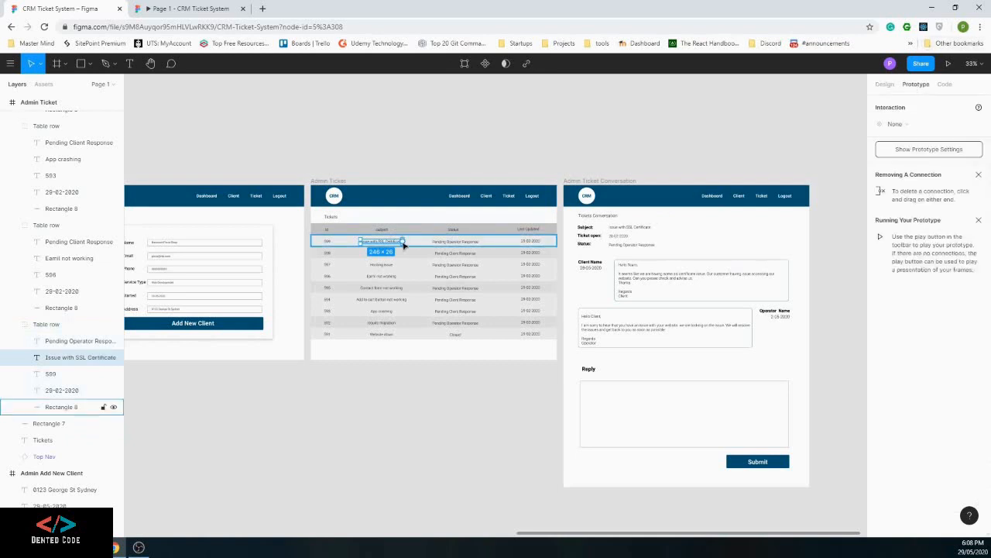
{"action": "left_click_drag", "start_coordinate": [404, 243], "coordinate": [572, 261]}
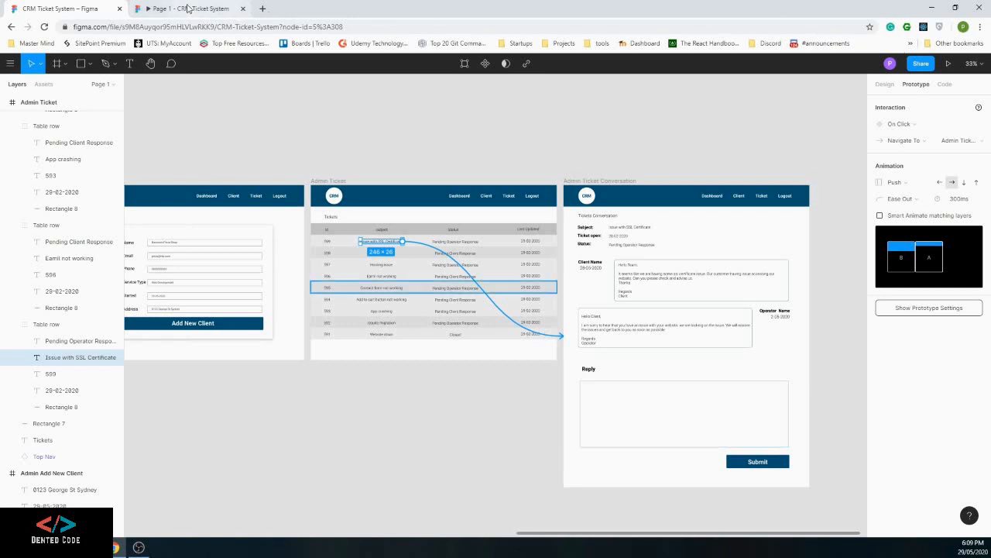
Test the "Issue with SSL Certificate" link in the prototype, returning to the ticket list and opening the conversation again
{"action": "left_click", "coordinate": [188, 8]}
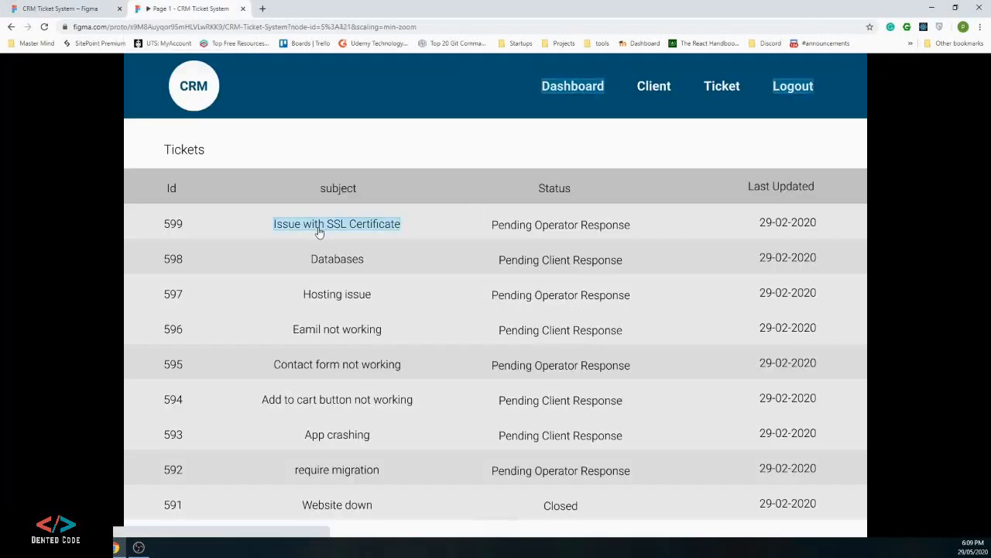
{"action": "left_click", "coordinate": [294, 228]}
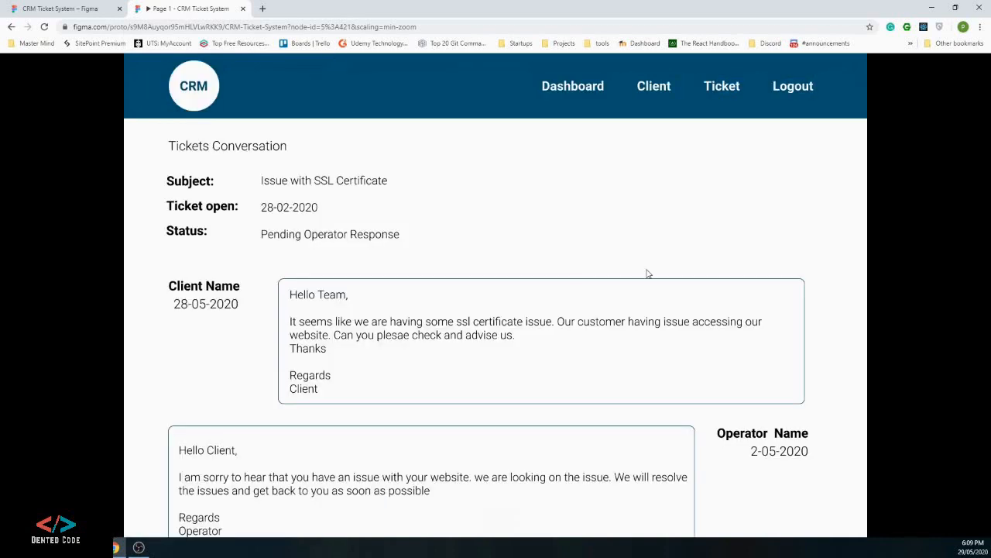
{"action": "left_click", "coordinate": [708, 89]}
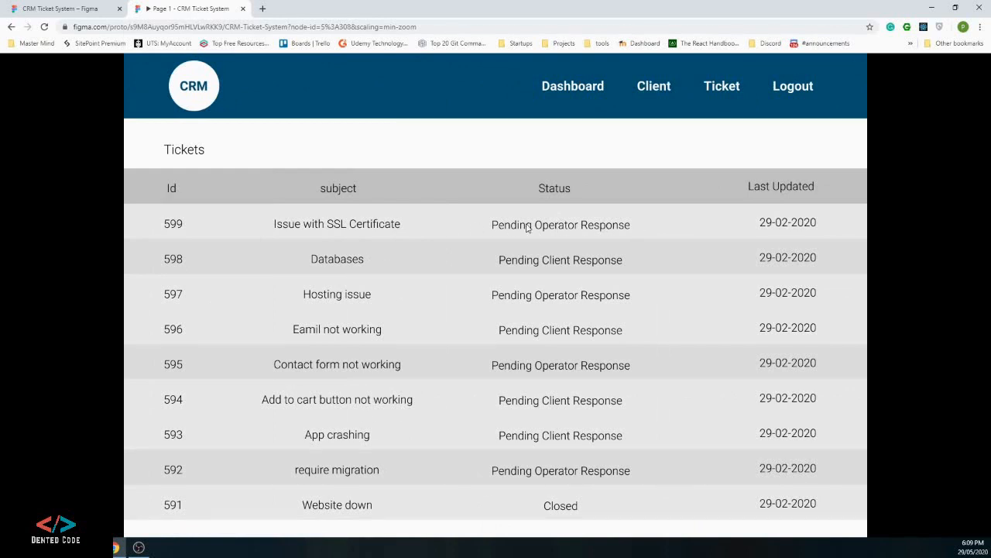
{"action": "left_click", "coordinate": [331, 229]}
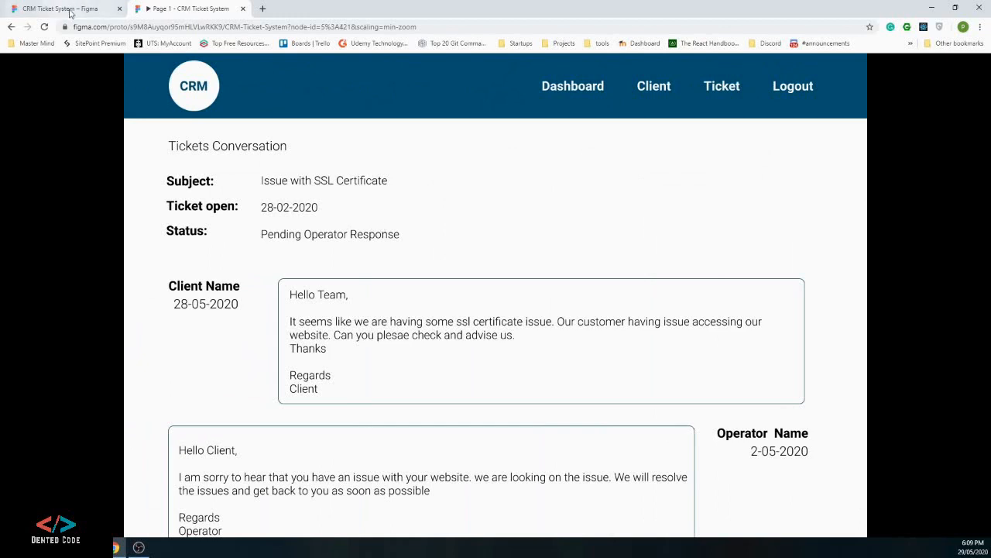
Set the Push animation direction of the "Issue with SSL Certificate" link to left and return to the running prototype
{"action": "left_click", "coordinate": [75, 11]}
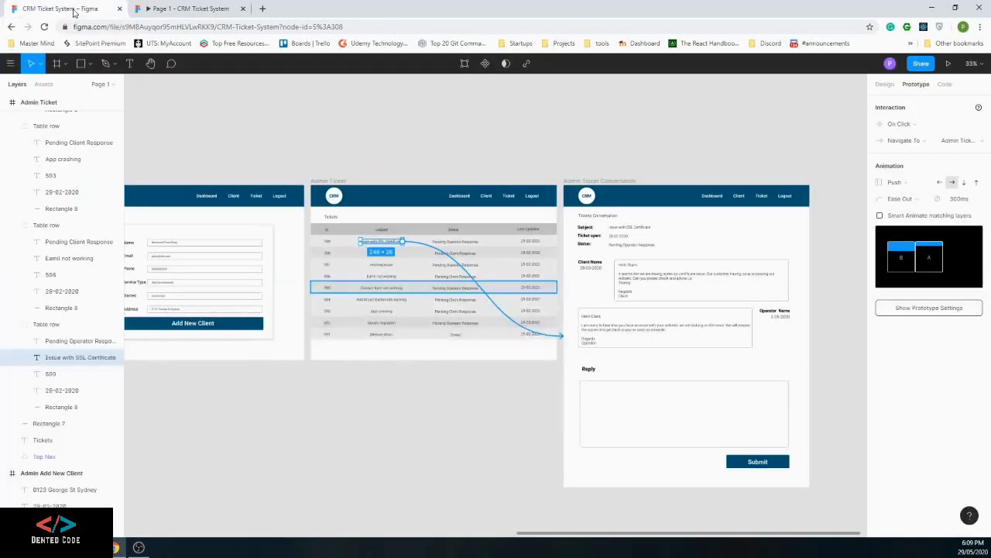
{"action": "left_click", "coordinate": [940, 182]}
{"action": "left_click", "coordinate": [368, 122]}
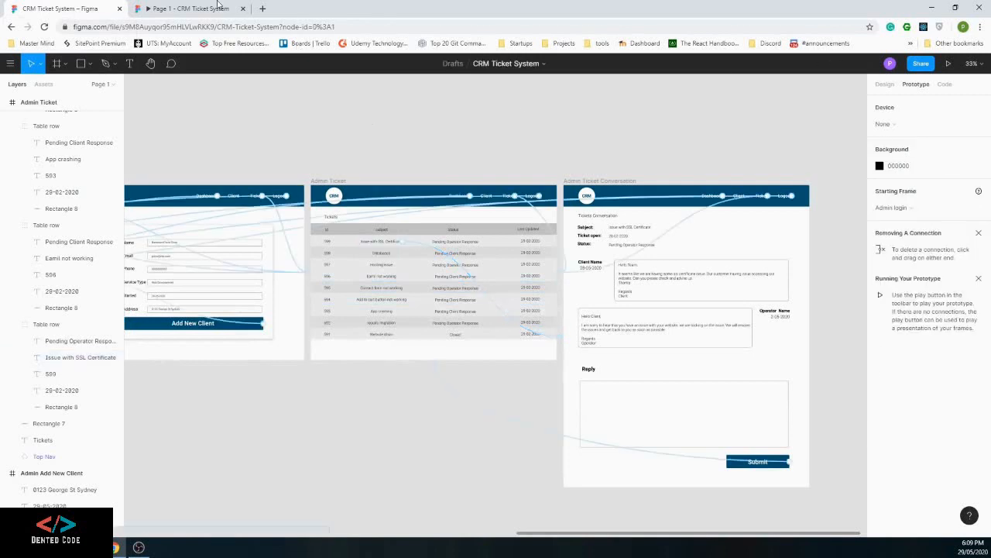
{"action": "left_click", "coordinate": [175, 9]}
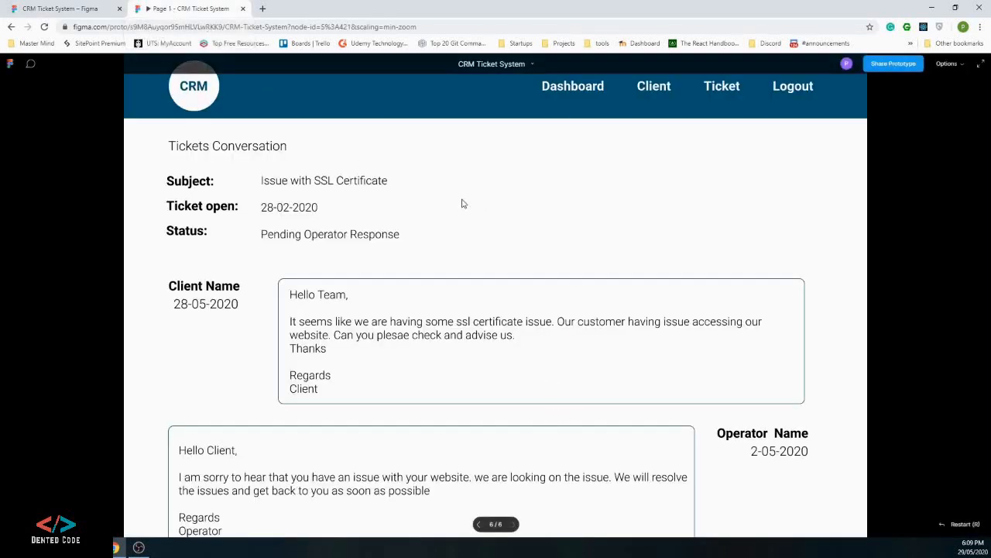
Test the Ticket link from the conversation screen, then reopen the "Issue with SSL Certificate" ticket from the list
{"action": "left_click", "coordinate": [481, 172]}
{"action": "left_click", "coordinate": [726, 93]}
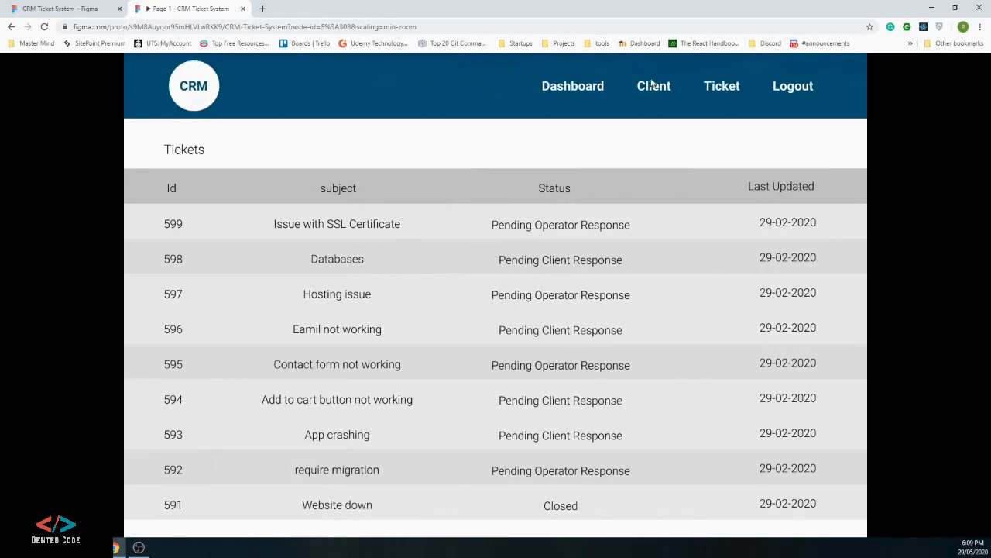
{"action": "left_click", "coordinate": [449, 97]}
{"action": "left_click", "coordinate": [324, 234]}
{"action": "left_click", "coordinate": [325, 232]}
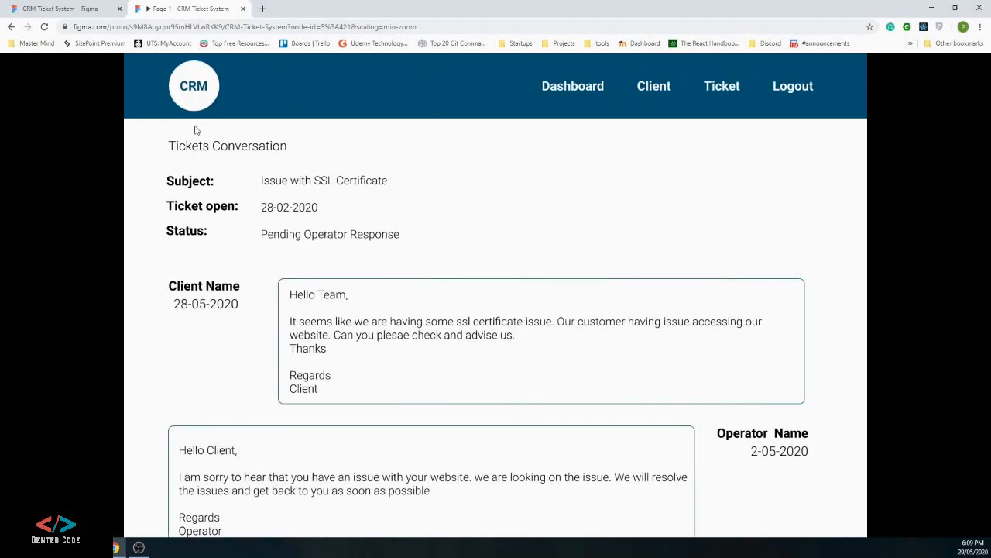
Check how the ticket conversation scrolls in the prototype, then go back to the ticket list and check its scrolling
{"action": "left_click", "coordinate": [230, 153]}
{"action": "scroll", "coordinate": [358, 300], "scroll_direction": "down", "scroll_amount": 1}
{"action": "scroll", "coordinate": [395, 223], "scroll_direction": "up", "scroll_amount": 1}
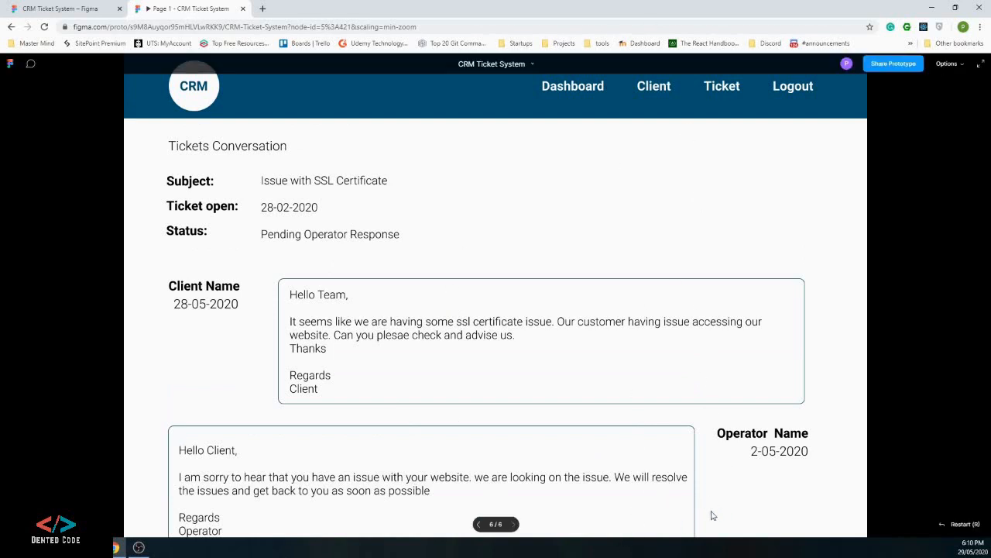
{"action": "scroll", "coordinate": [601, 315], "scroll_direction": "down", "scroll_amount": 2}
{"action": "scroll", "coordinate": [600, 315], "scroll_direction": "down", "scroll_amount": 4}
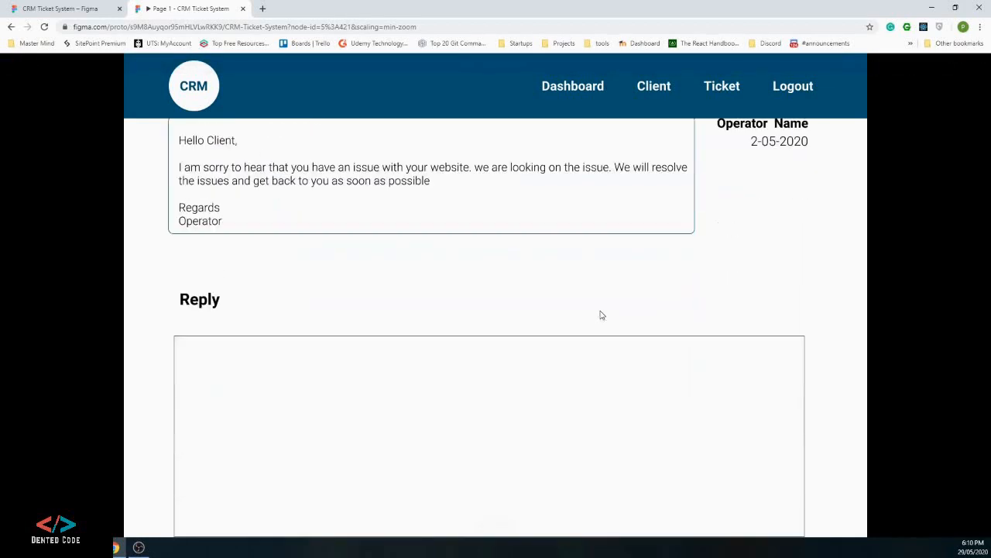
{"action": "scroll", "coordinate": [653, 383], "scroll_direction": "up", "scroll_amount": 6}
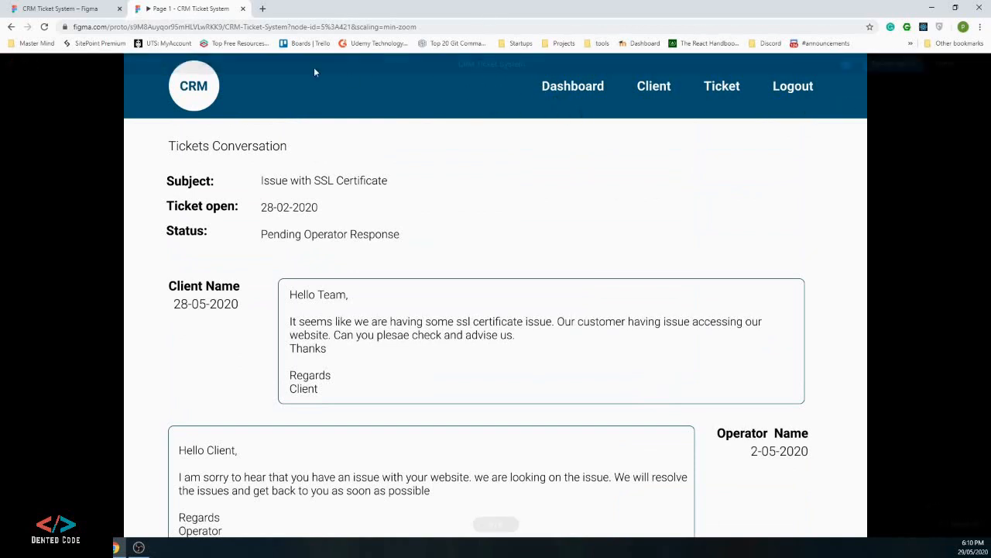
{"action": "left_click", "coordinate": [722, 87]}
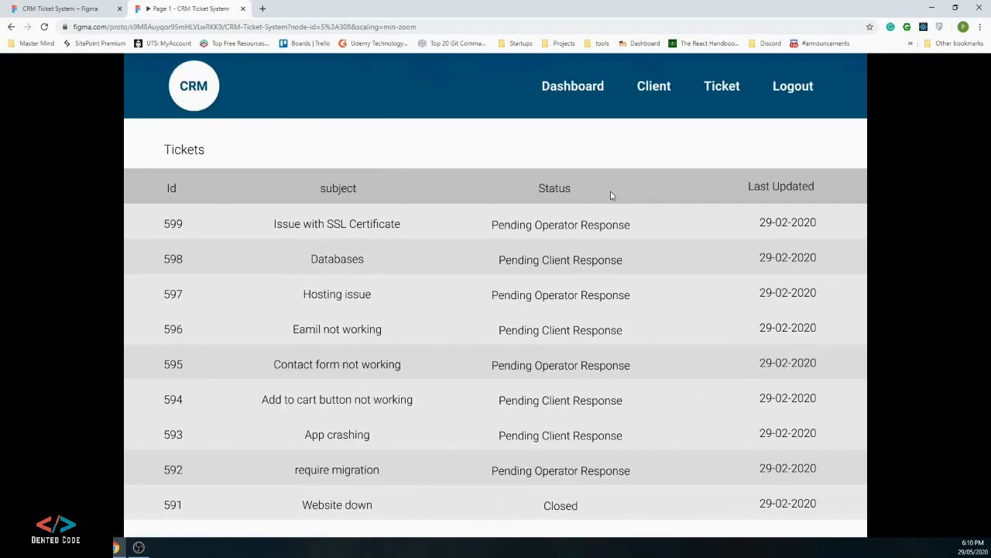
{"action": "scroll", "coordinate": [611, 194], "scroll_direction": "down", "scroll_amount": 1}
{"action": "scroll", "coordinate": [599, 109], "scroll_direction": "up", "scroll_amount": 1}
In the design file, fix the position of the Admin Ticket frame's top navigation when scrolling
{"action": "left_click", "coordinate": [74, 8]}
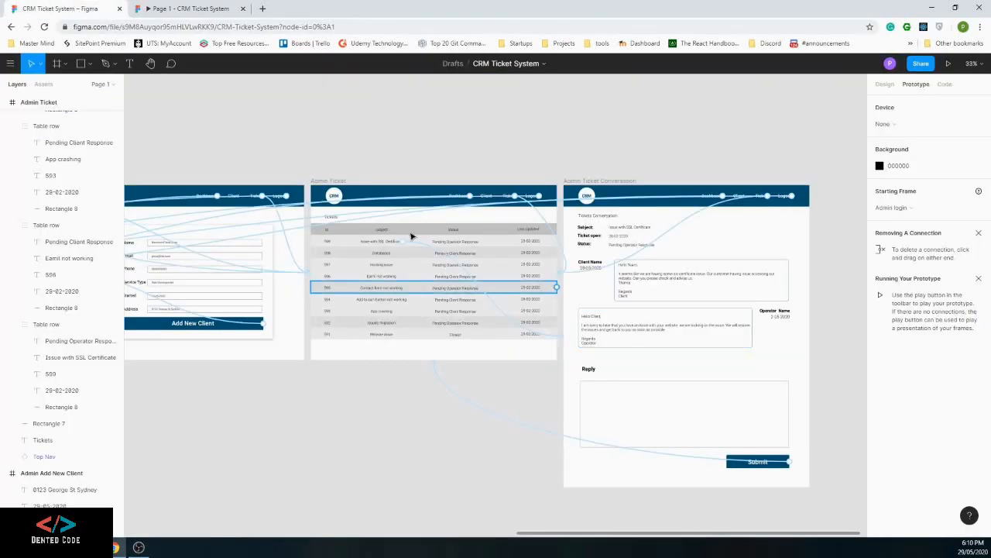
{"action": "left_click", "coordinate": [387, 198]}
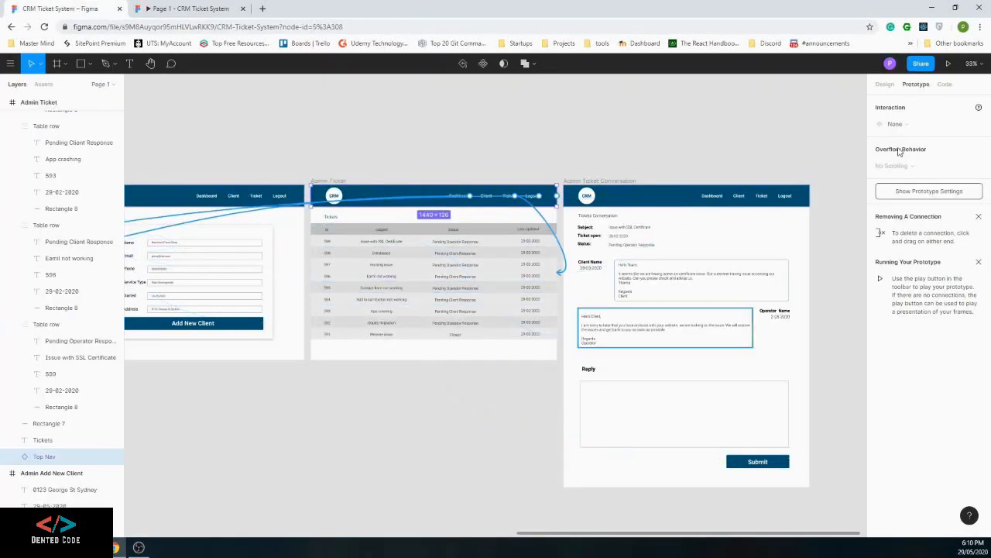
{"action": "left_click", "coordinate": [884, 83]}
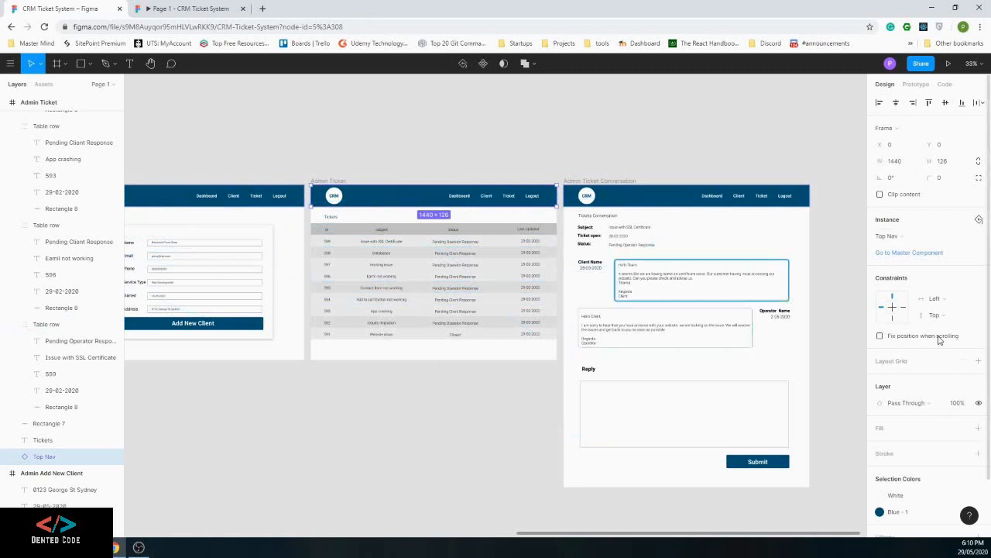
{"action": "left_click", "coordinate": [880, 335]}
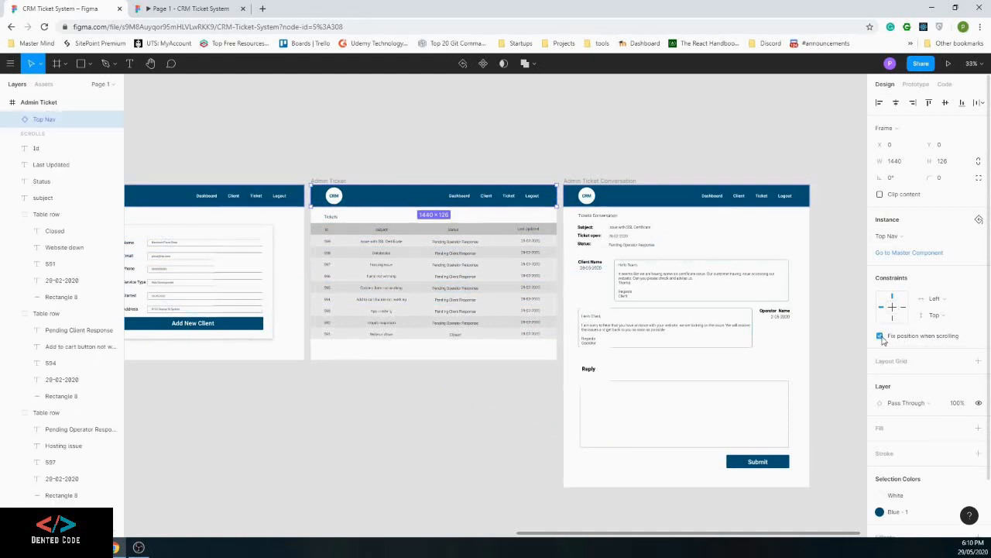
In the running prototype, test the Ticket and Dashboard links and check the top navigation while scrolling the ticket list
{"action": "left_click", "coordinate": [163, 8]}
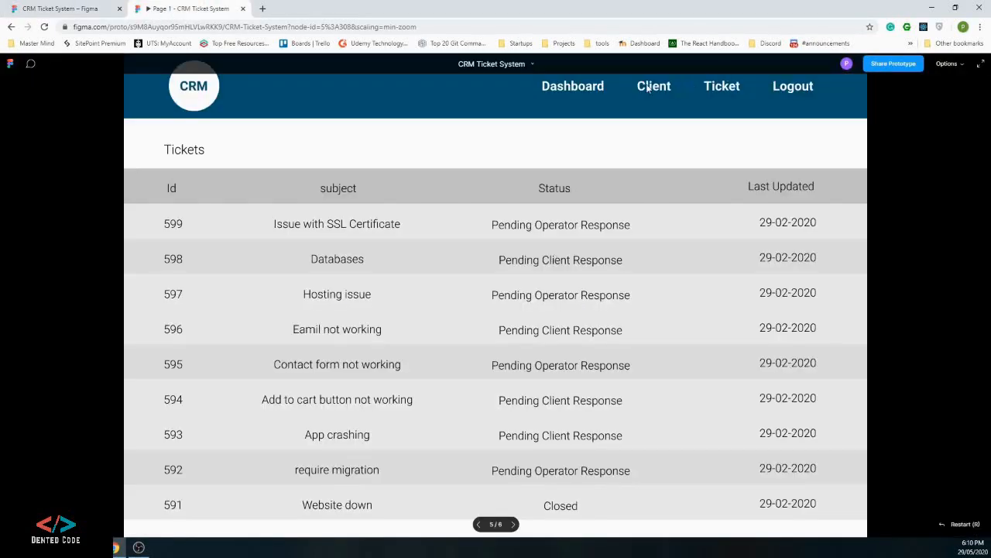
{"action": "left_click", "coordinate": [709, 88]}
{"action": "left_click", "coordinate": [710, 89]}
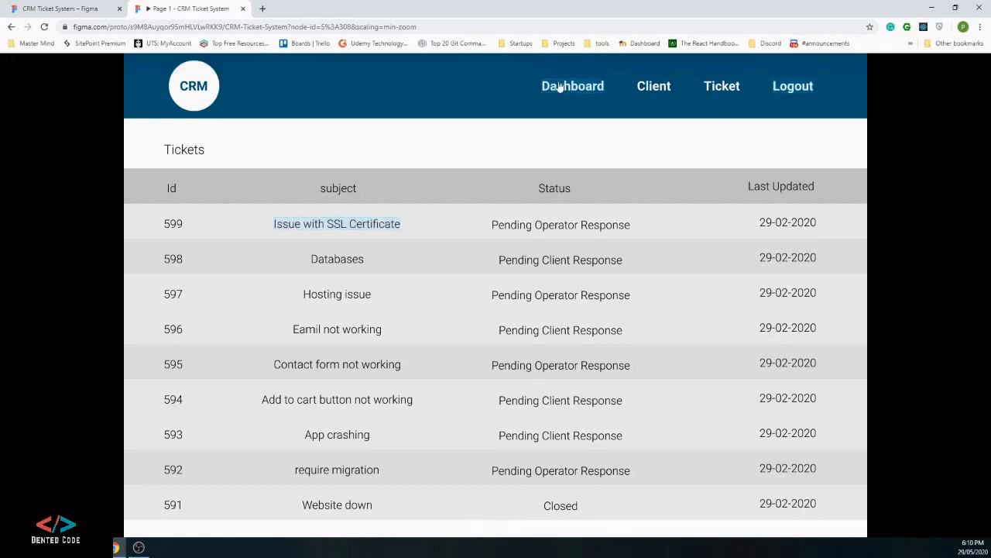
{"action": "left_click", "coordinate": [559, 88]}
{"action": "left_click", "coordinate": [713, 88]}
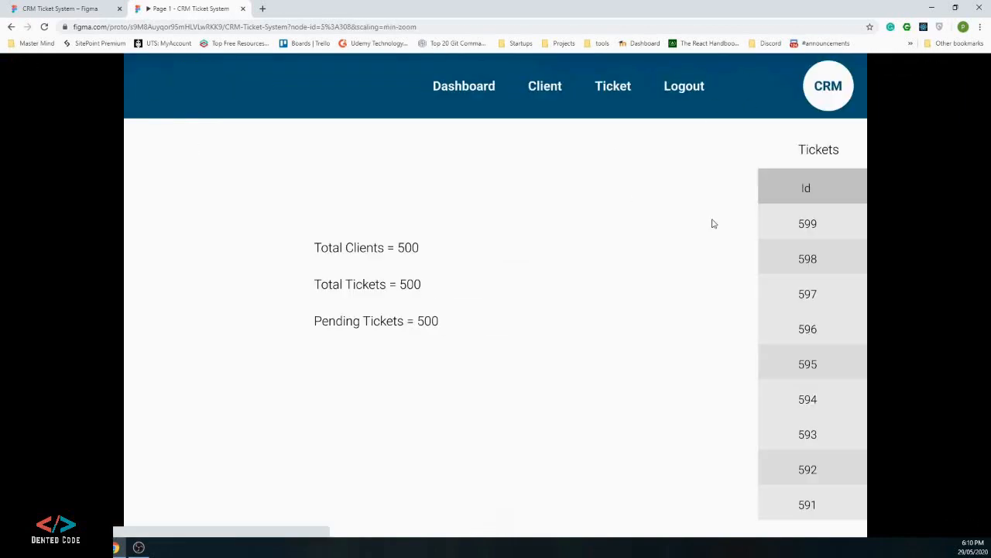
{"action": "scroll", "coordinate": [594, 219], "scroll_direction": "down", "scroll_amount": 1}
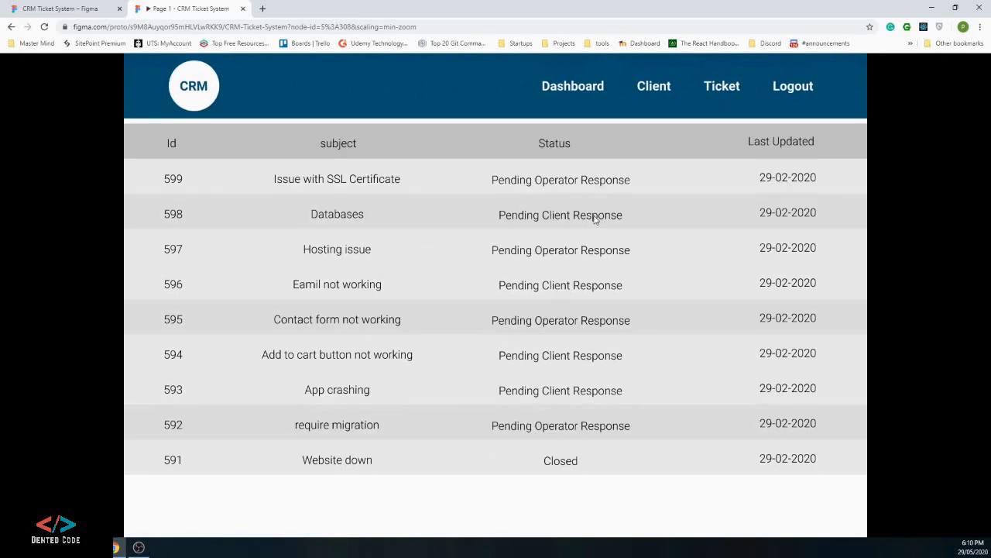
{"action": "scroll", "coordinate": [594, 219], "scroll_direction": "up", "scroll_amount": 1}
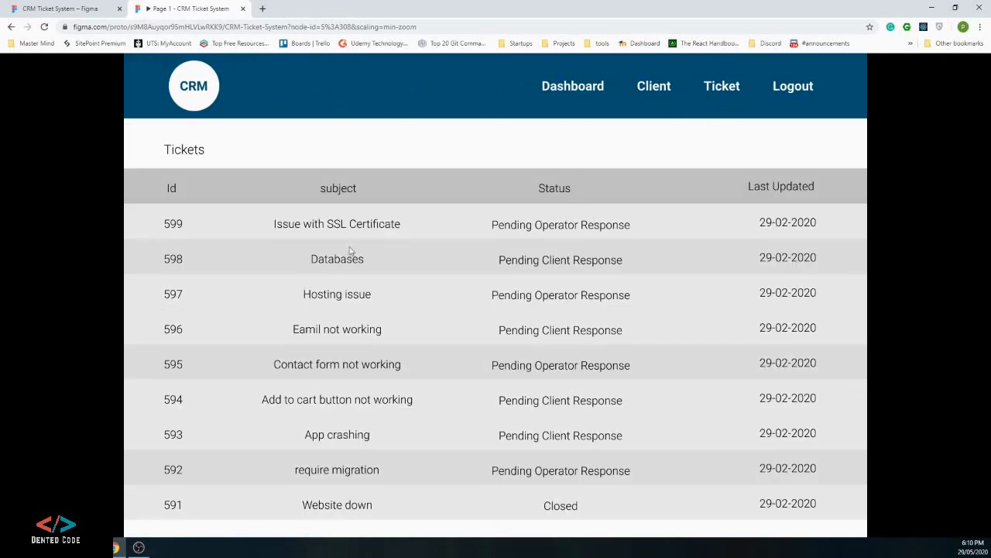
Test the "Issue with SSL Certificate" conversation in the prototype down to the reply area and submit the reply
{"action": "left_click", "coordinate": [292, 227]}
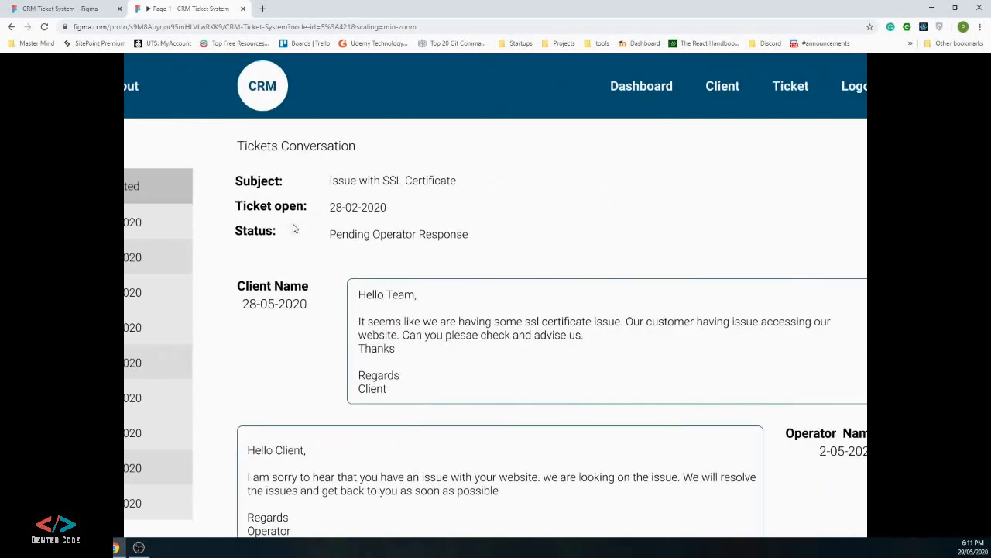
{"action": "scroll", "coordinate": [383, 329], "scroll_direction": "down", "scroll_amount": 1}
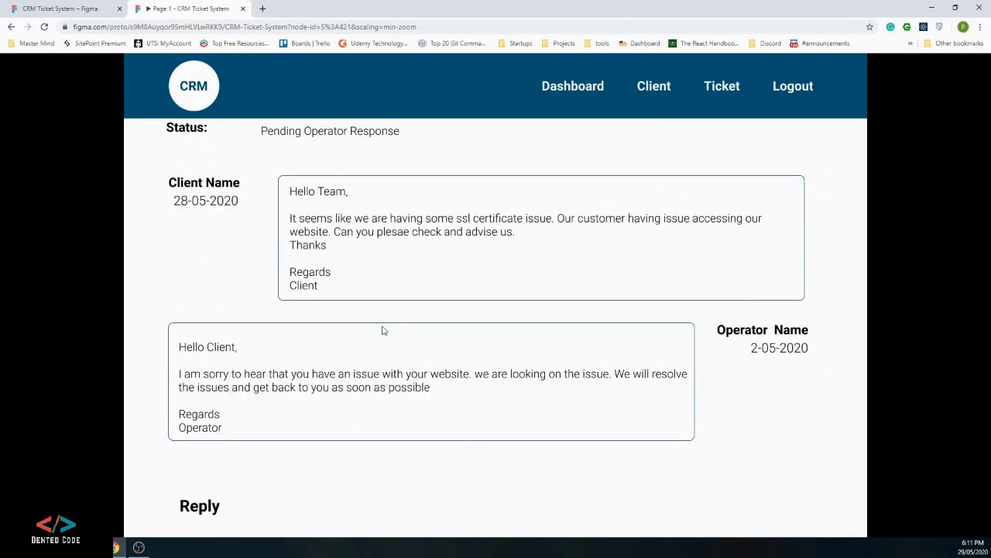
{"action": "scroll", "coordinate": [389, 330], "scroll_direction": "up", "scroll_amount": 1}
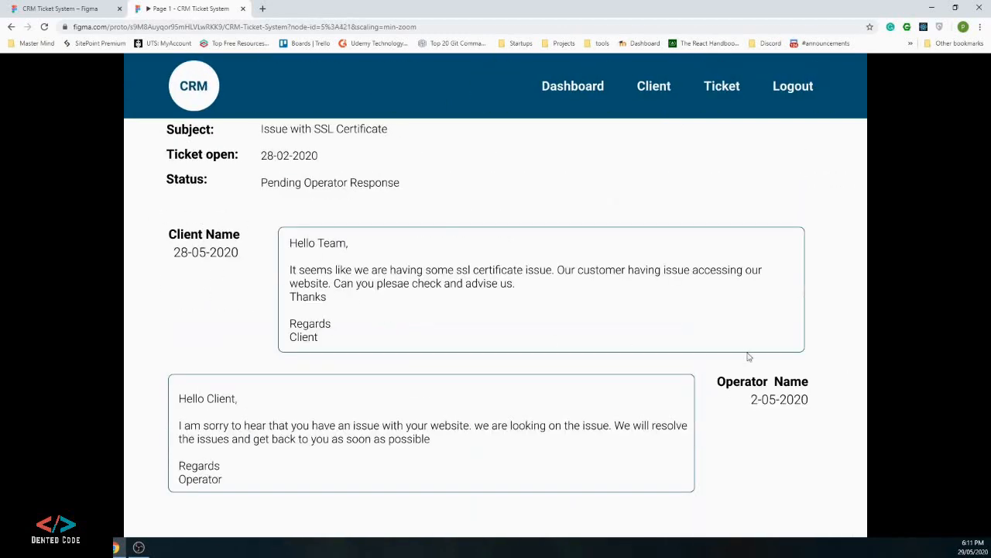
{"action": "scroll", "coordinate": [525, 327], "scroll_direction": "down", "scroll_amount": 2}
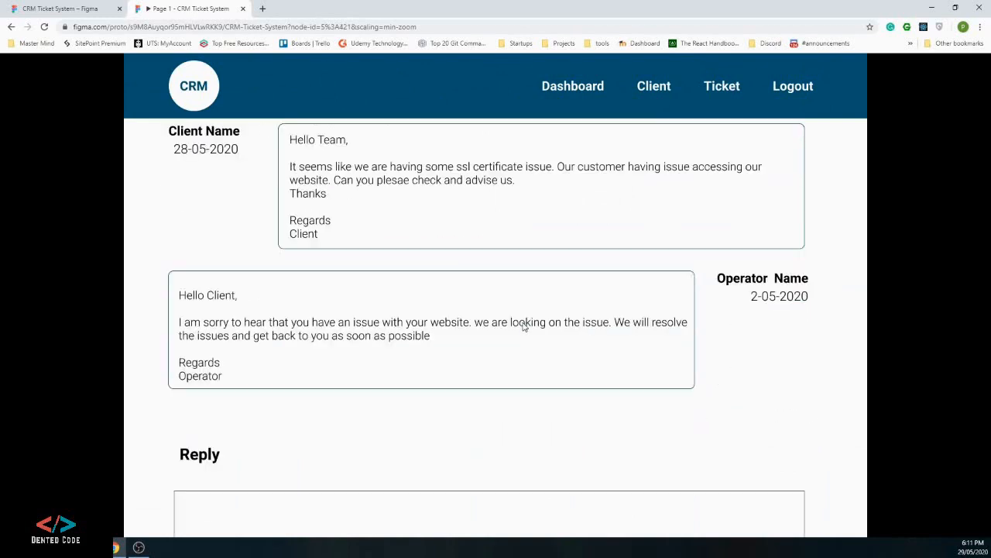
{"action": "scroll", "coordinate": [525, 327], "scroll_direction": "down", "scroll_amount": 2}
{"action": "left_click", "coordinate": [248, 306]}
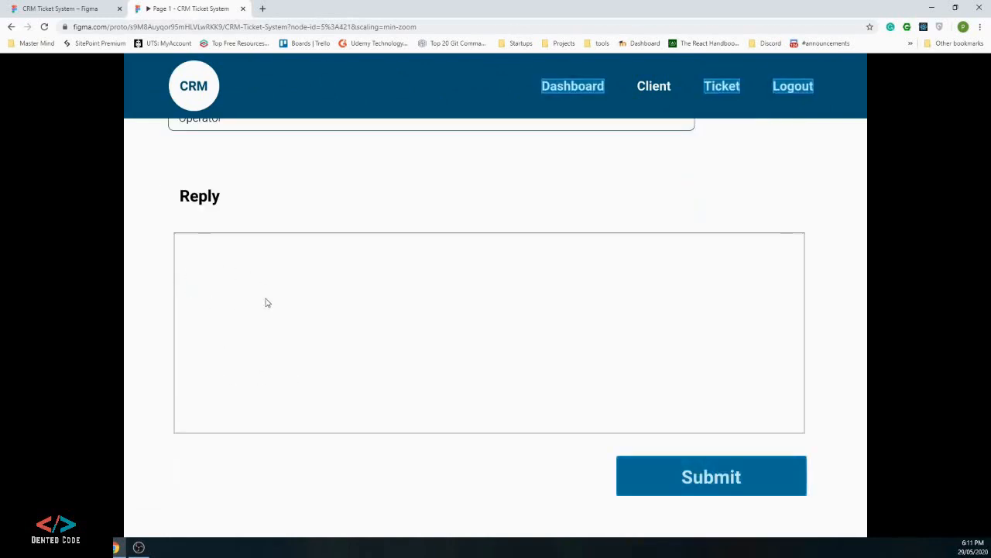
{"action": "left_click", "coordinate": [242, 303]}
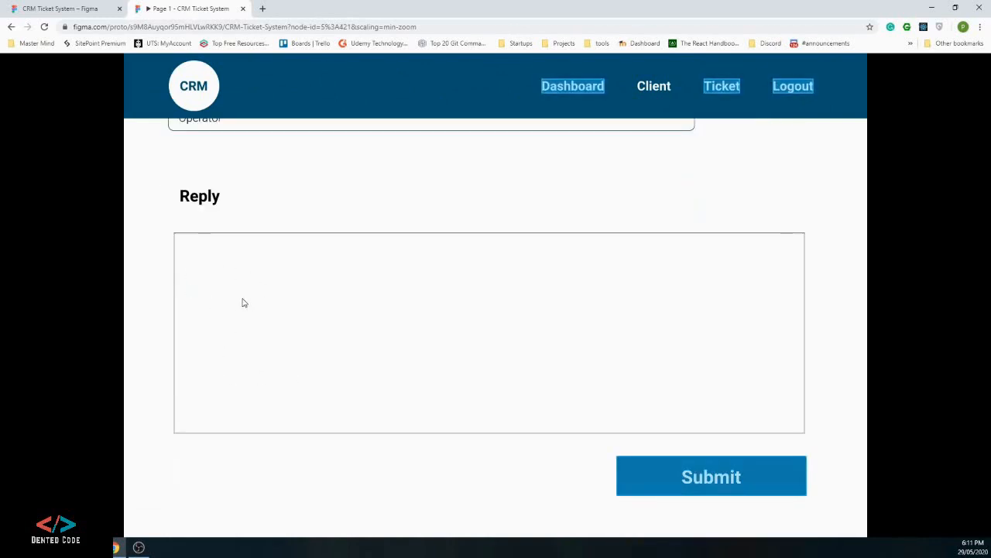
{"action": "left_click", "coordinate": [703, 478]}
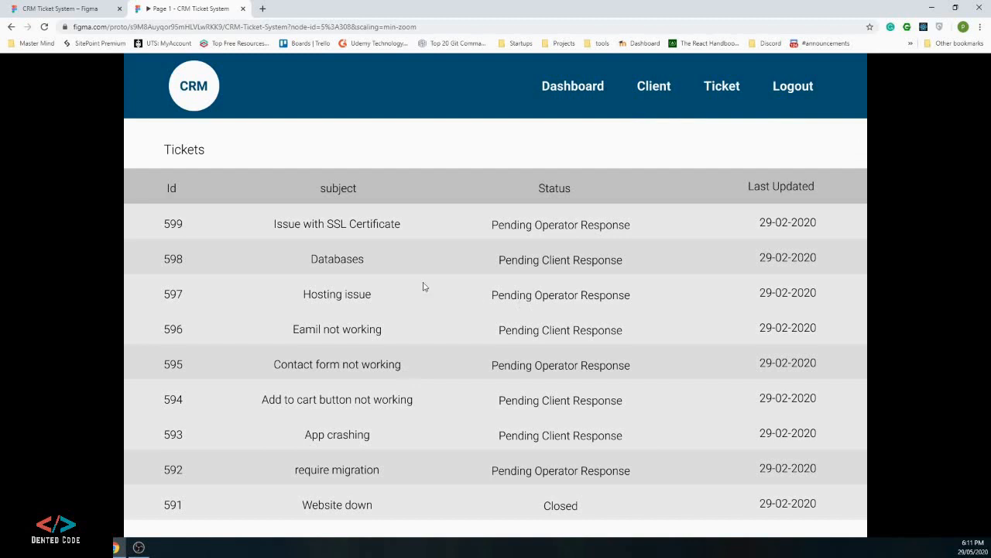
In the design file, duplicate all six admin frames and place the copies in a row below the originals
{"action": "left_click", "coordinate": [35, 6]}
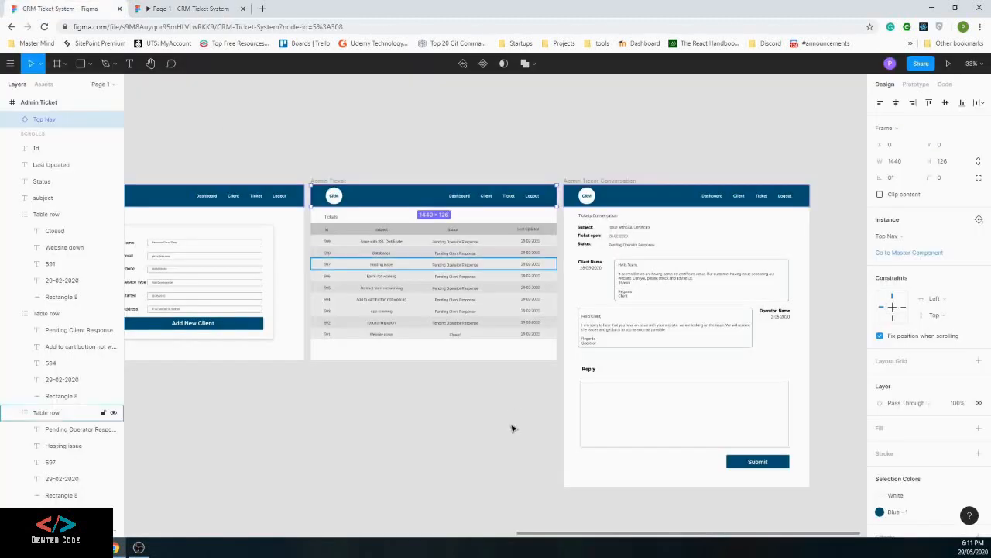
{"action": "left_click_drag", "start_coordinate": [710, 533], "coordinate": [350, 529]}
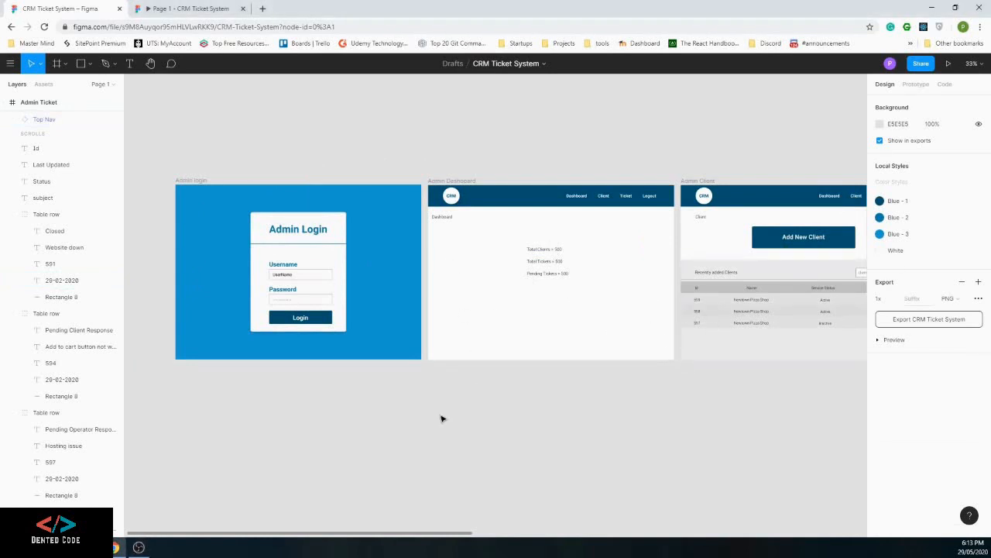
{"action": "scroll", "coordinate": [441, 419], "scroll_direction": "down", "scroll_amount": 5}
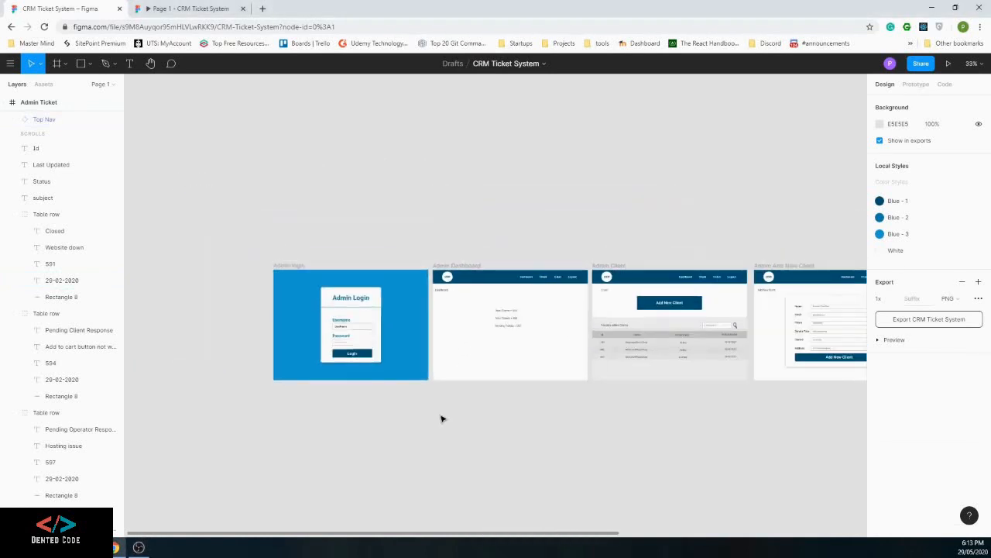
{"action": "scroll", "coordinate": [441, 419], "scroll_direction": "down", "scroll_amount": 5}
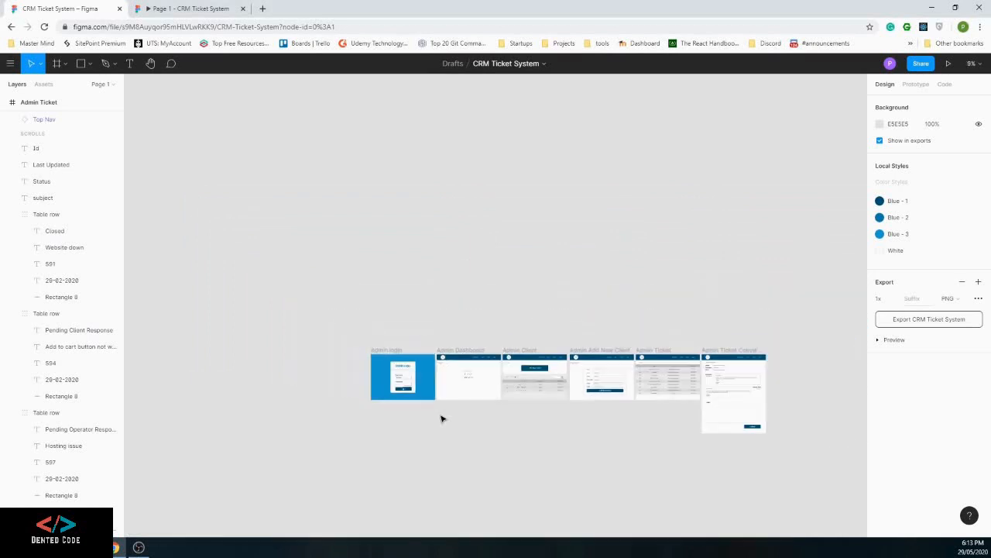
{"action": "key", "text": "space"}
{"action": "left_click_drag", "start_coordinate": [461, 329], "coordinate": [352, 247]}
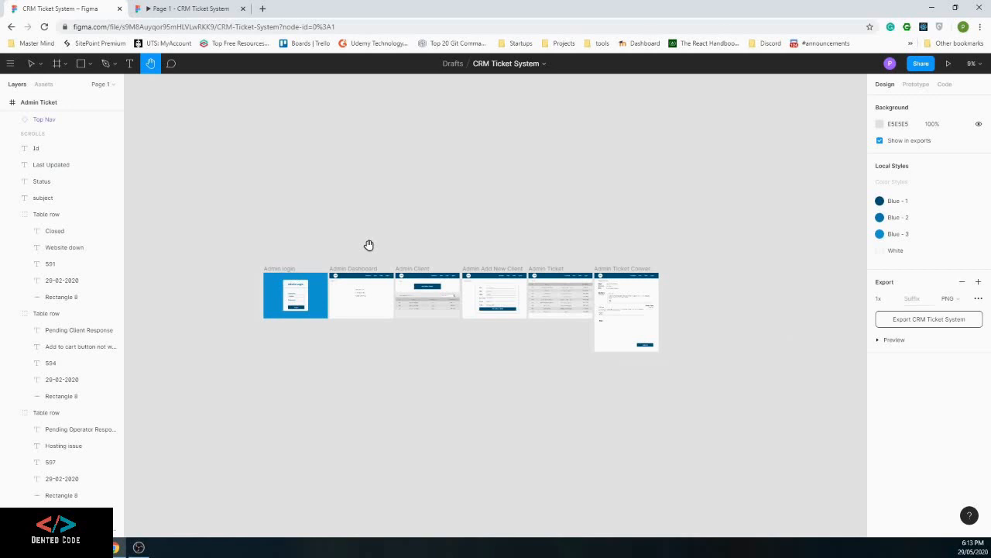
{"action": "left_click_drag", "start_coordinate": [369, 245], "coordinate": [386, 242]}
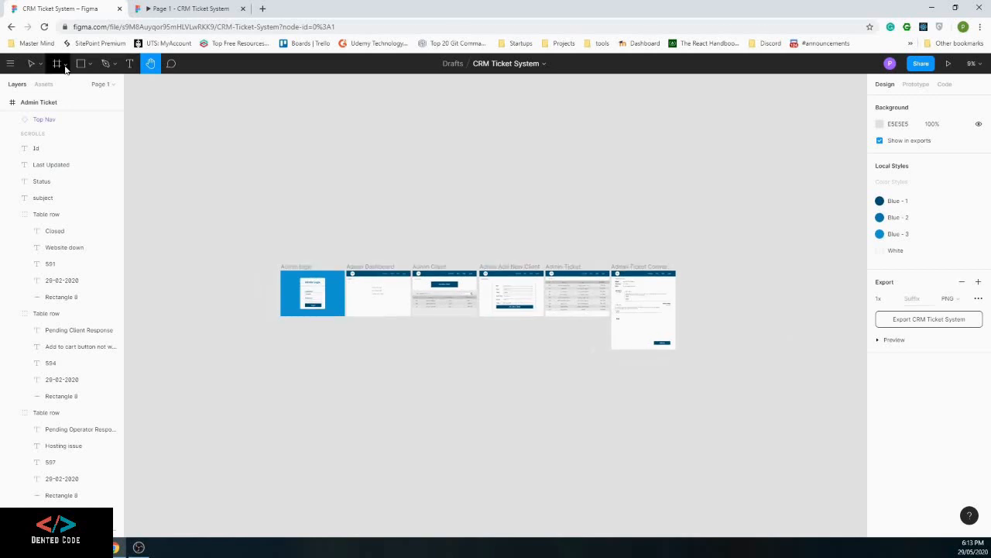
{"action": "key", "text": "v"}
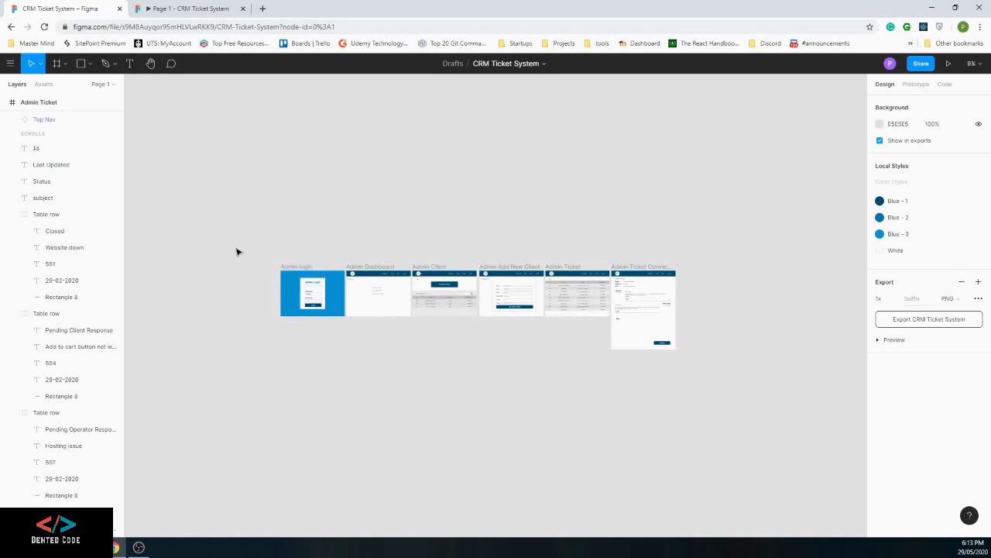
{"action": "left_click_drag", "start_coordinate": [237, 250], "coordinate": [728, 367]}
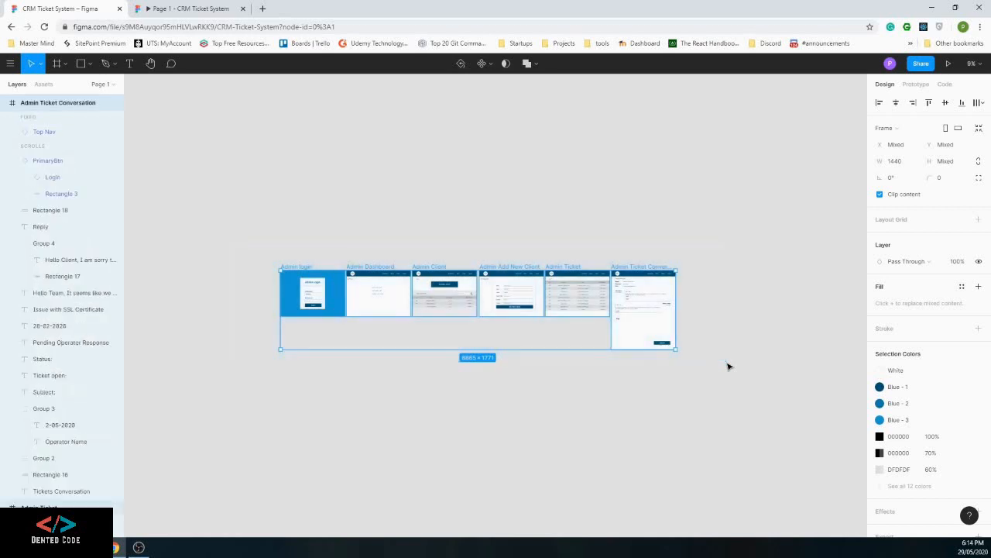
{"action": "left_click", "coordinate": [297, 419]}
{"action": "key", "text": "ctrl+v"}
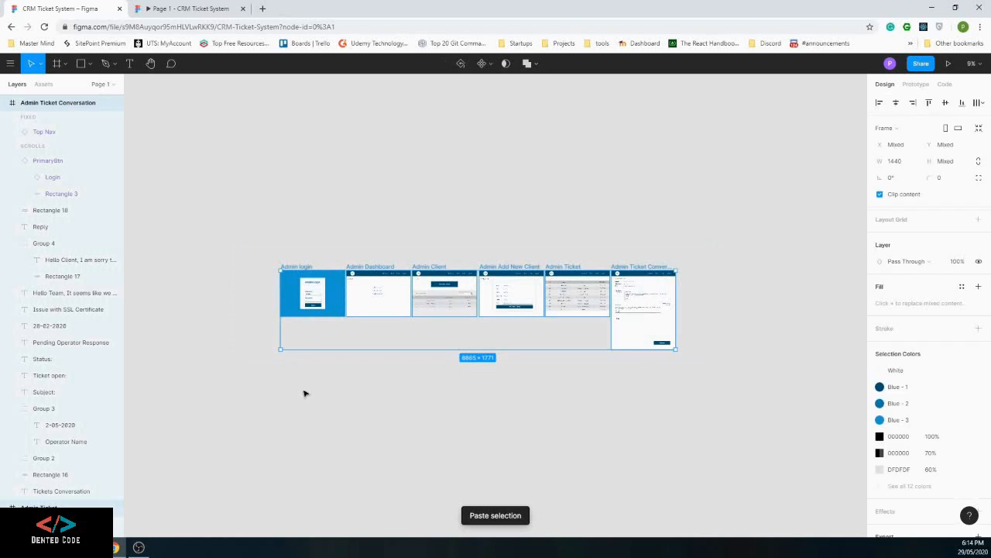
{"action": "left_click_drag", "start_coordinate": [367, 355], "coordinate": [363, 422]}
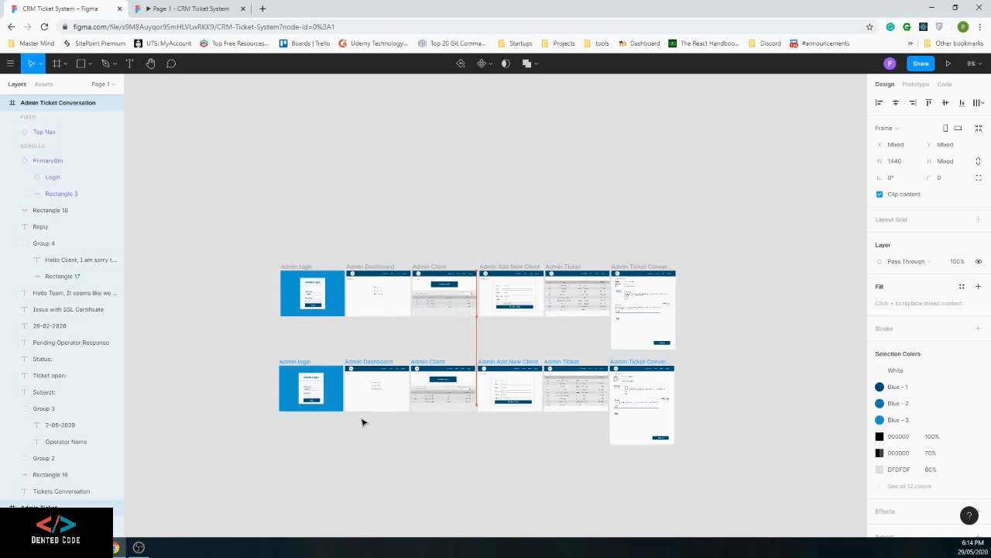
Collapse the layers of the six copied frames, from Admin Ticket Conversation to Admin login
{"action": "left_click", "coordinate": [5, 103]}
{"action": "left_click", "coordinate": [5, 119]}
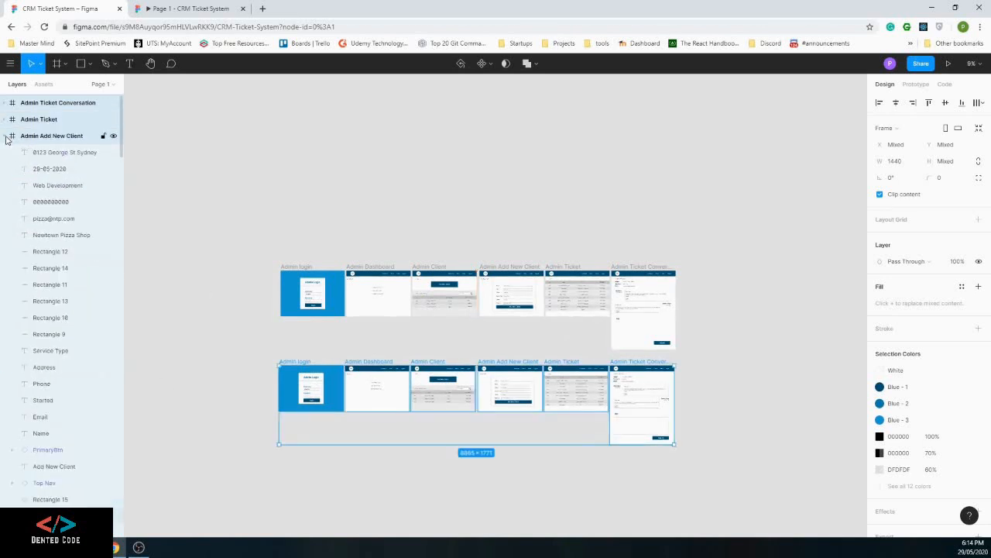
{"action": "left_click", "coordinate": [6, 136]}
{"action": "left_click", "coordinate": [5, 153]}
{"action": "left_click", "coordinate": [5, 169]}
{"action": "left_click", "coordinate": [6, 185]}
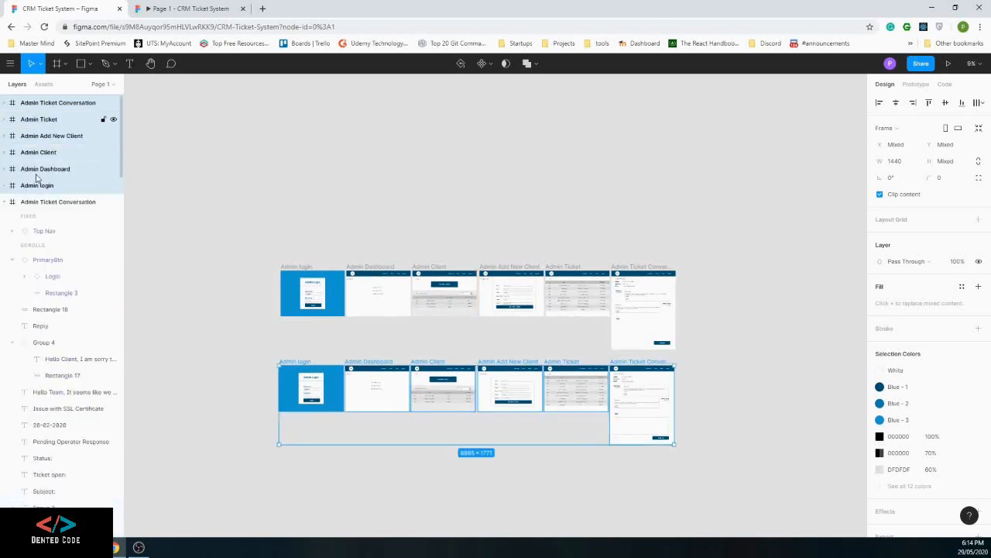
Rename the copied Admin login and Admin Dashboard frames as "Client login" and "Client Dashboard"
{"action": "double_click", "coordinate": [33, 187]}
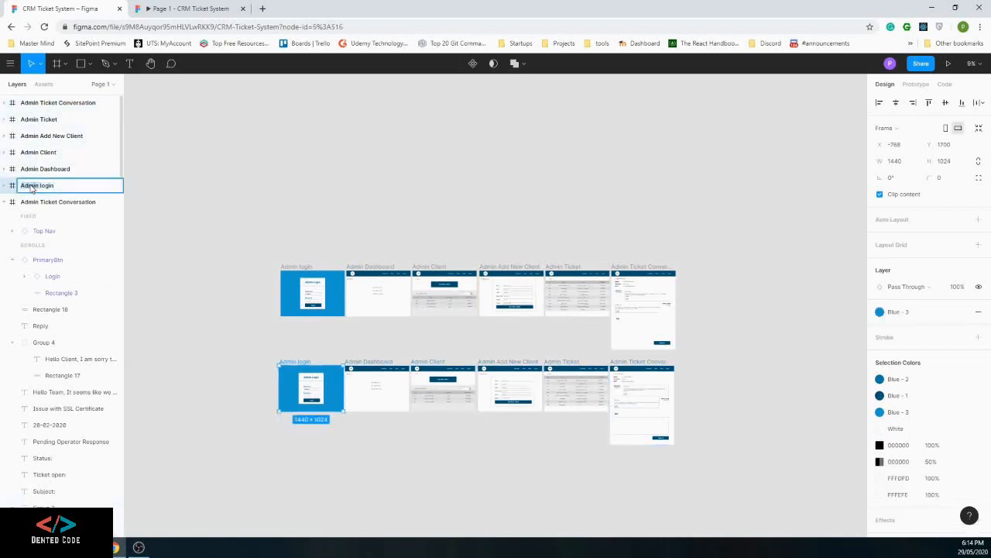
{"action": "double_click", "coordinate": [31, 186]}
{"action": "type", "text": "Client"}
{"action": "double_click", "coordinate": [31, 187]}
{"action": "double_click", "coordinate": [34, 170]}
{"action": "double_click", "coordinate": [34, 170]}
{"action": "type", "text": "Client"}
Rename the copied Admin Client and Admin Add New Client frames as "Client Client" and "Client Add New Client"
{"action": "double_click", "coordinate": [31, 154]}
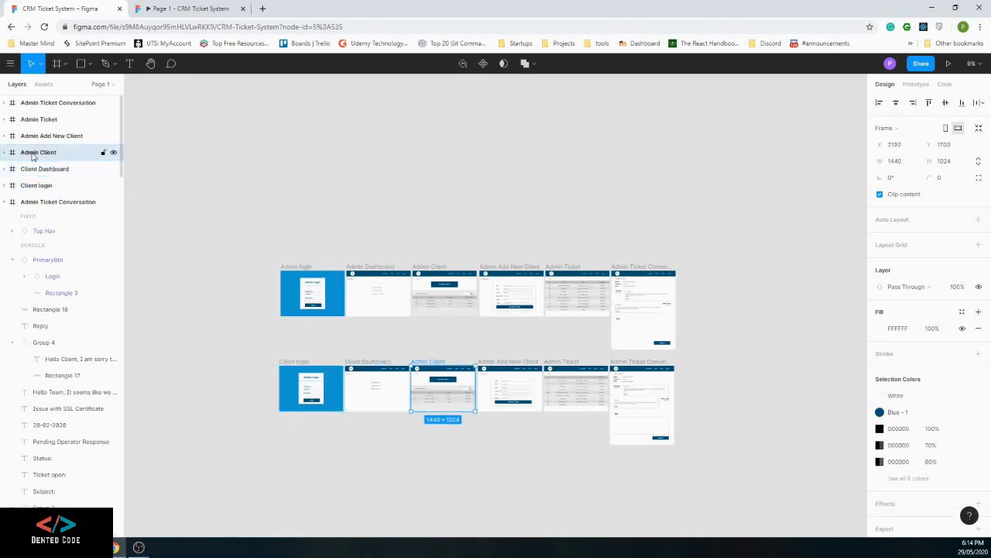
{"action": "double_click", "coordinate": [31, 154]}
{"action": "type", "text": "Client"}
{"action": "double_click", "coordinate": [31, 136]}
{"action": "double_click", "coordinate": [31, 136]}
{"action": "type", "text": "Client"}
Rename the two copied ticket frames as "Client Ticket" and "Client Ticket Conversation", and collapse the original Admin Ticket Conversation layers
{"action": "double_click", "coordinate": [31, 119]}
{"action": "double_click", "coordinate": [31, 120]}
{"action": "type", "text": "Client"}
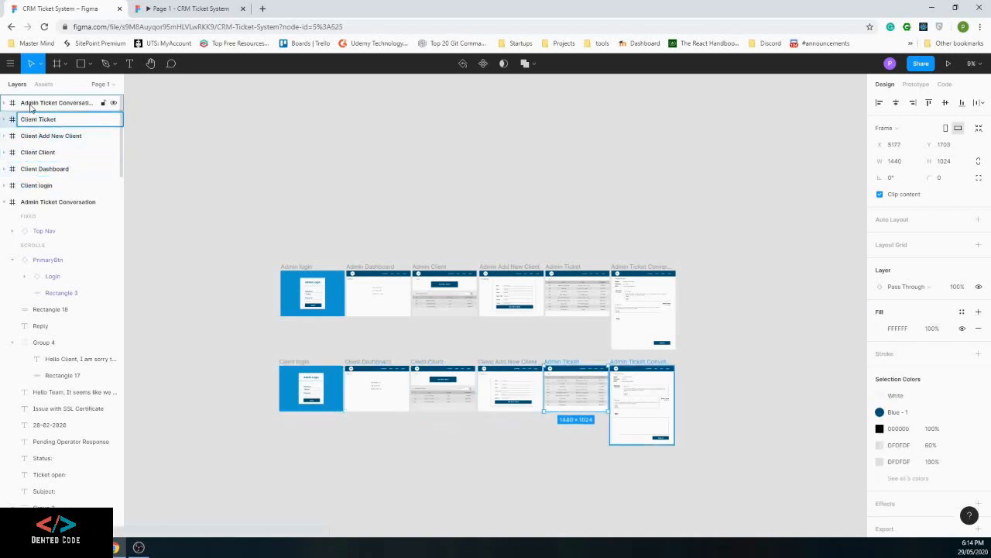
{"action": "left_click", "coordinate": [31, 103]}
{"action": "double_click", "coordinate": [31, 103]}
{"action": "double_click", "coordinate": [31, 103]}
{"action": "type", "text": "Client"}
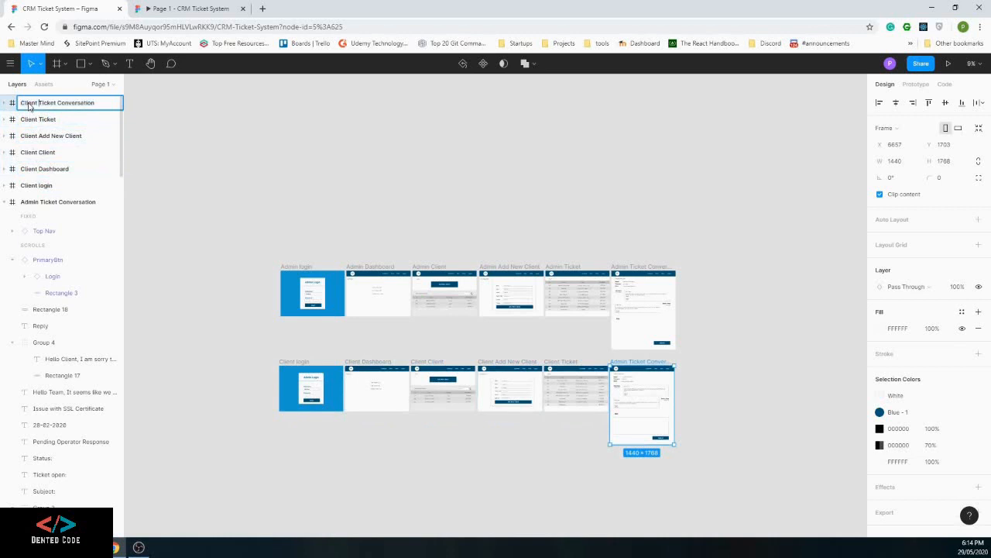
{"action": "left_click", "coordinate": [224, 155]}
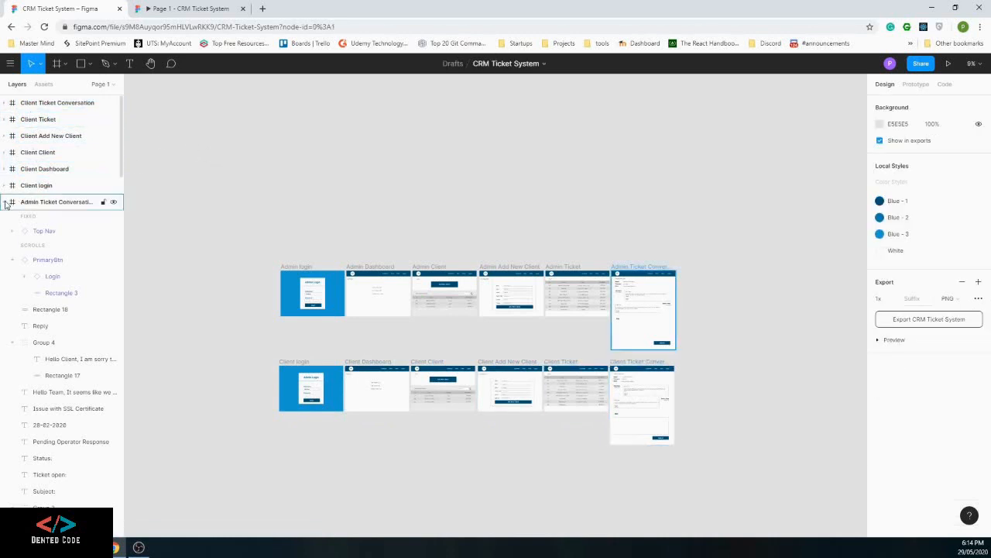
{"action": "left_click", "coordinate": [6, 203]}
Add the text "Client Portal" below the login card on the Admin login frame and give it the White colour style
{"action": "scroll", "coordinate": [395, 293], "scroll_direction": "up", "scroll_amount": 2}
{"action": "scroll", "coordinate": [395, 293], "scroll_direction": "up", "scroll_amount": 3}
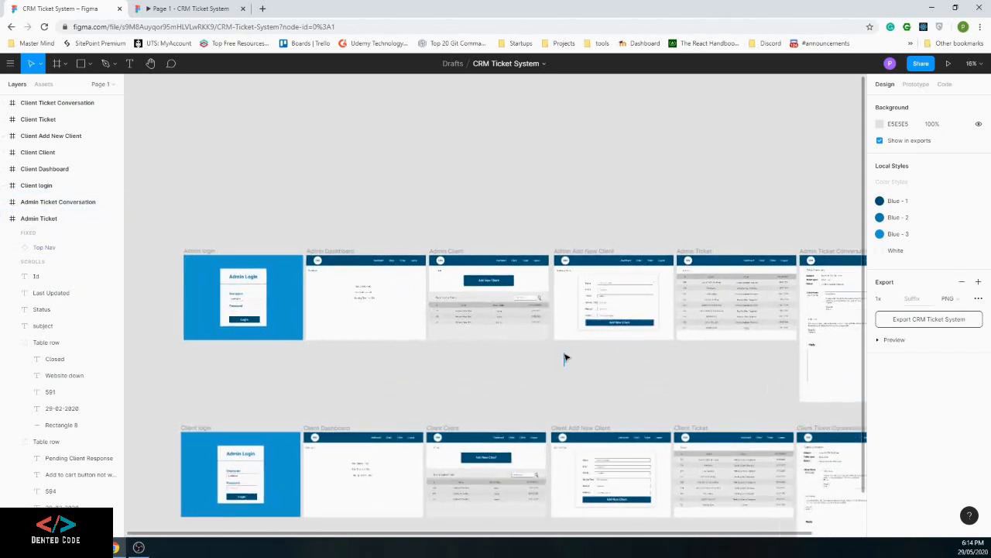
{"action": "key", "text": "space"}
{"action": "left_click_drag", "start_coordinate": [372, 235], "coordinate": [411, 206]}
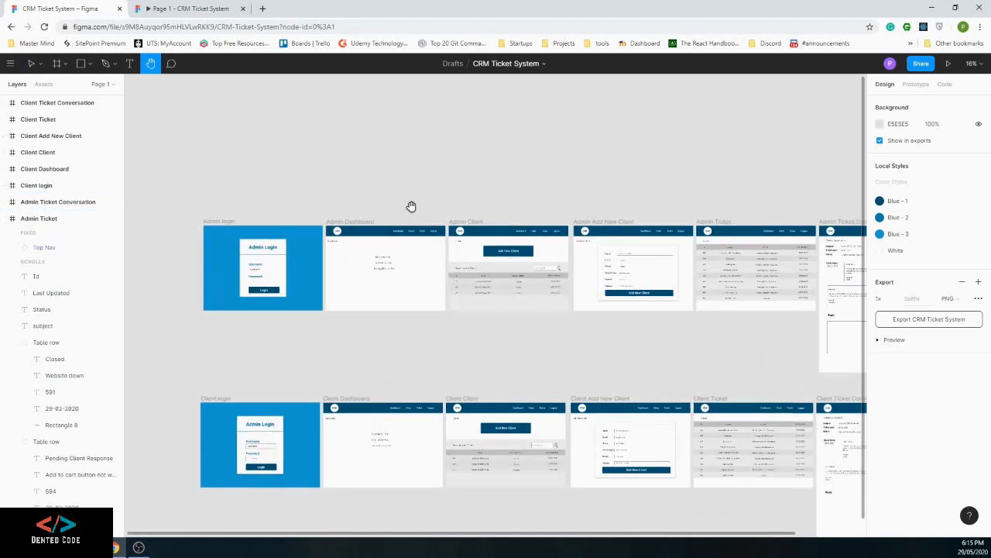
{"action": "scroll", "coordinate": [345, 290], "scroll_direction": "up", "scroll_amount": 2}
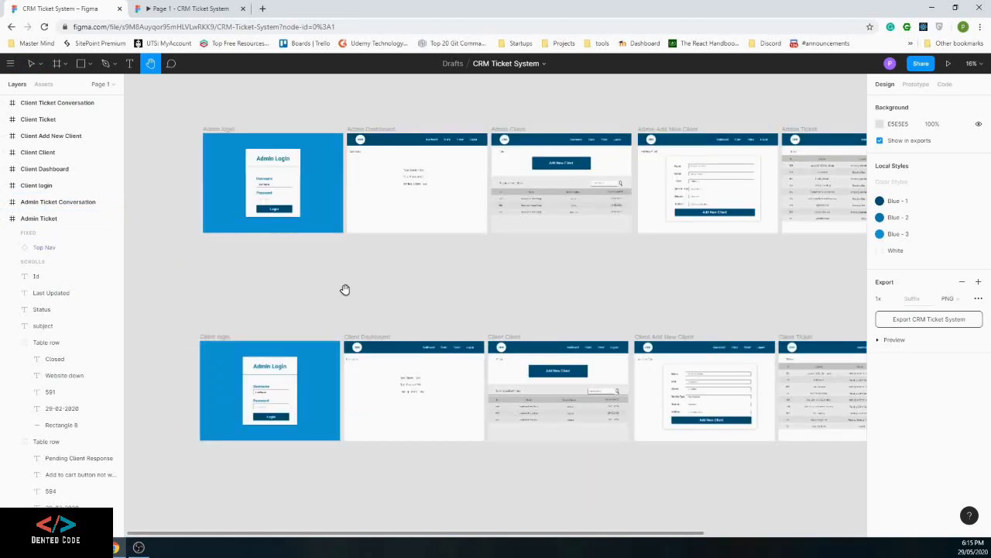
{"action": "scroll", "coordinate": [345, 290], "scroll_direction": "up", "scroll_amount": 1}
{"action": "left_click_drag", "start_coordinate": [330, 309], "coordinate": [457, 272]}
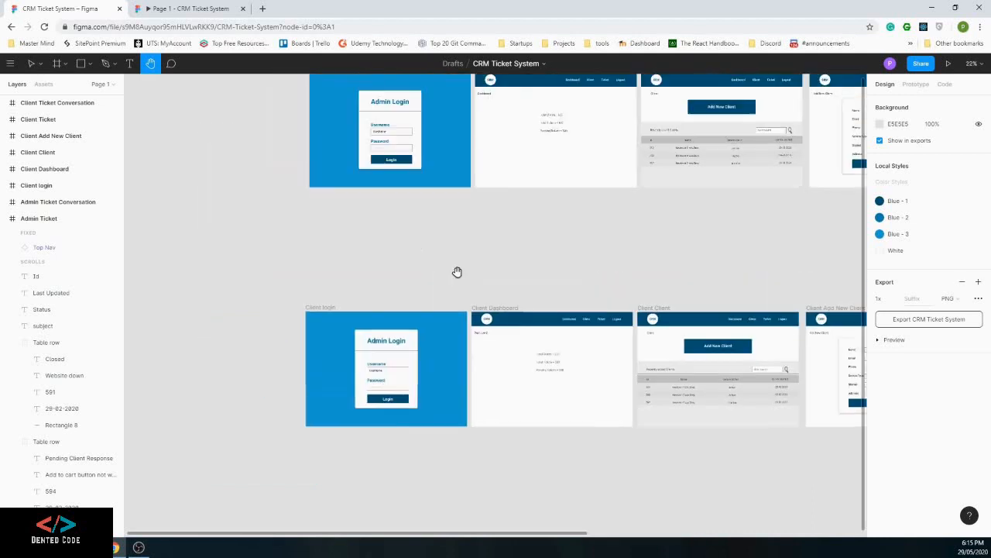
{"action": "scroll", "coordinate": [457, 272], "scroll_direction": "up", "scroll_amount": 2}
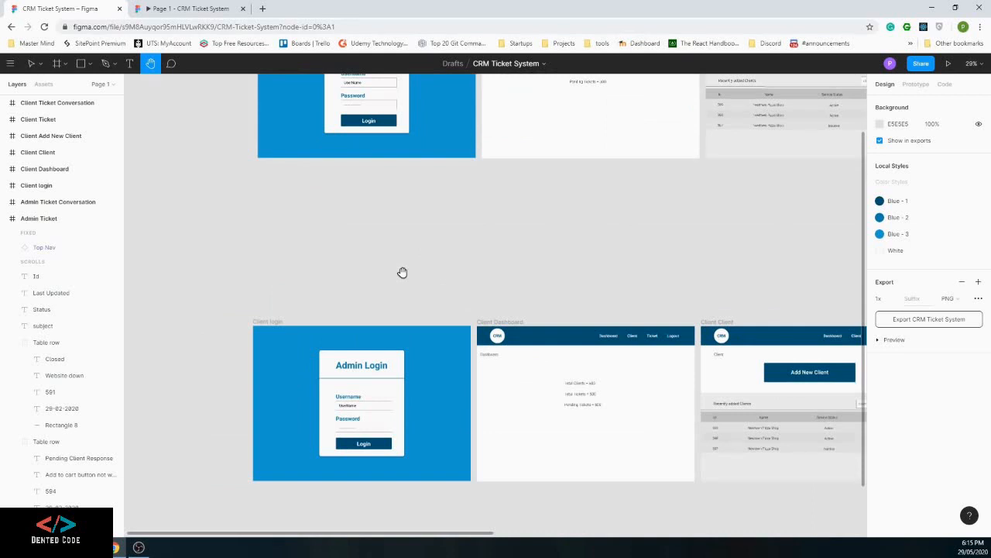
{"action": "scroll", "coordinate": [350, 329], "scroll_direction": "up", "scroll_amount": 2}
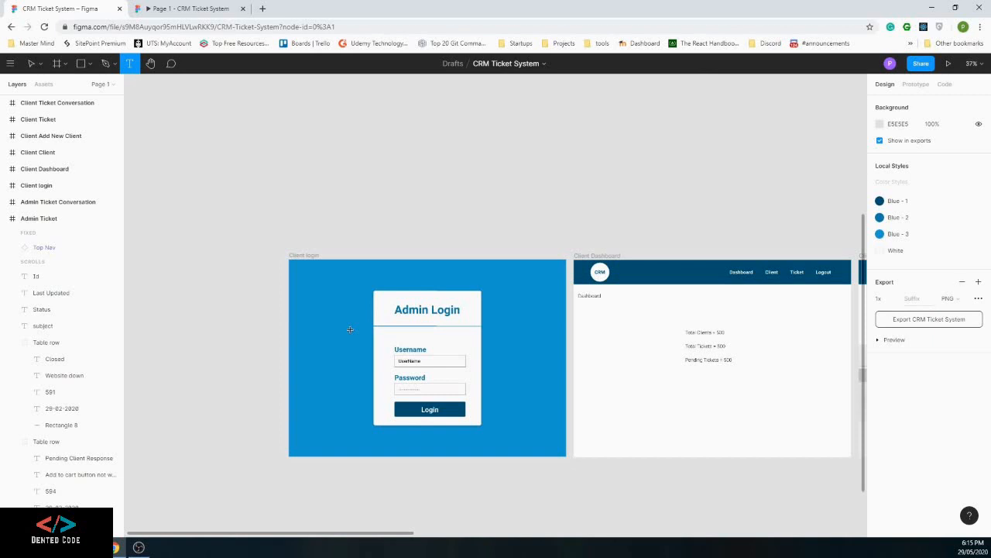
{"action": "scroll", "coordinate": [350, 329], "scroll_direction": "up", "scroll_amount": 3}
{"action": "left_click", "coordinate": [397, 193]}
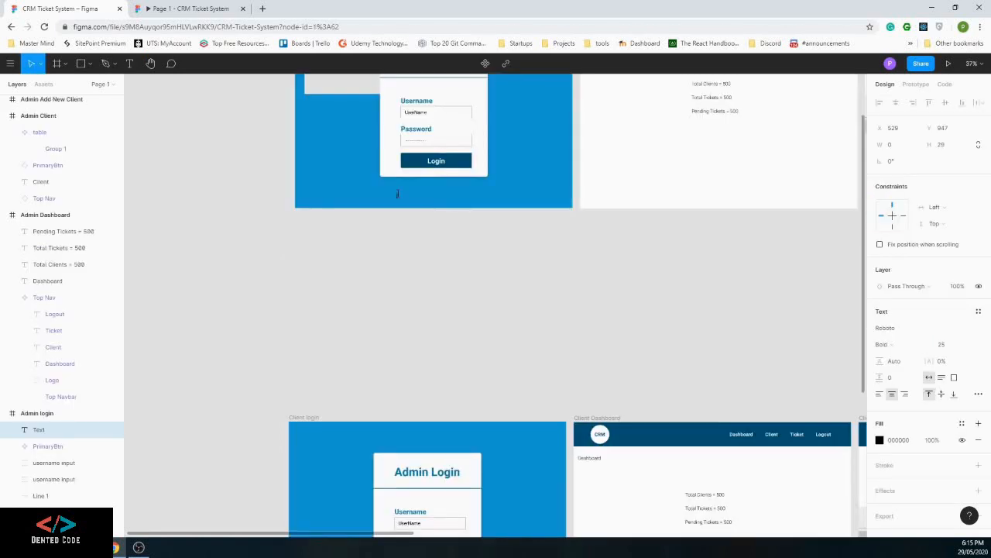
{"action": "type", "text": "Client Por"}
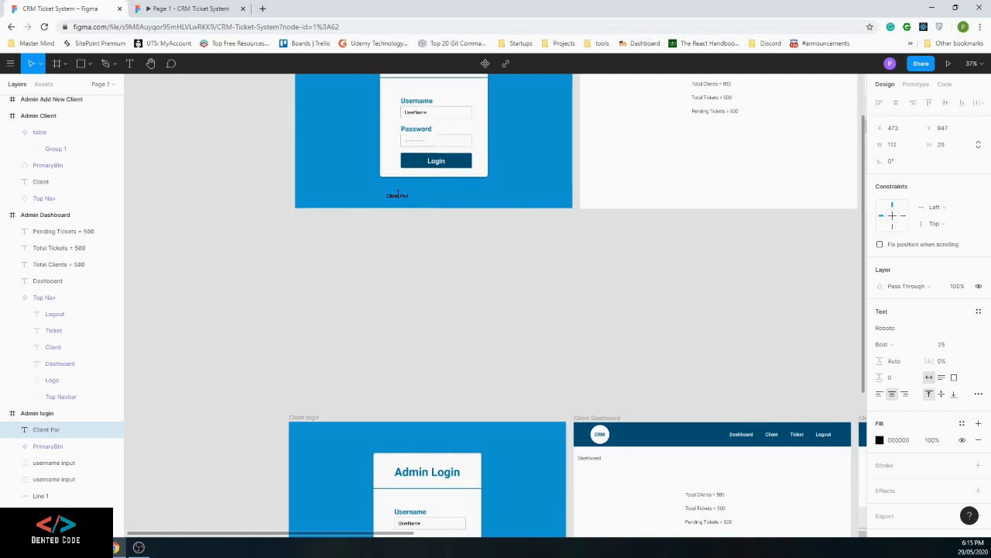
{"action": "type", "text": "tal"}
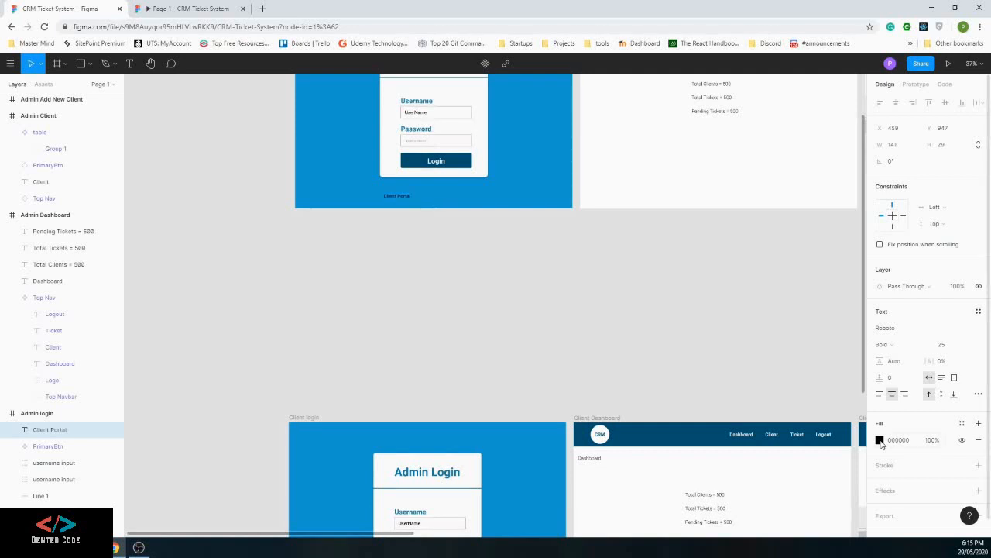
{"action": "left_click", "coordinate": [962, 423]}
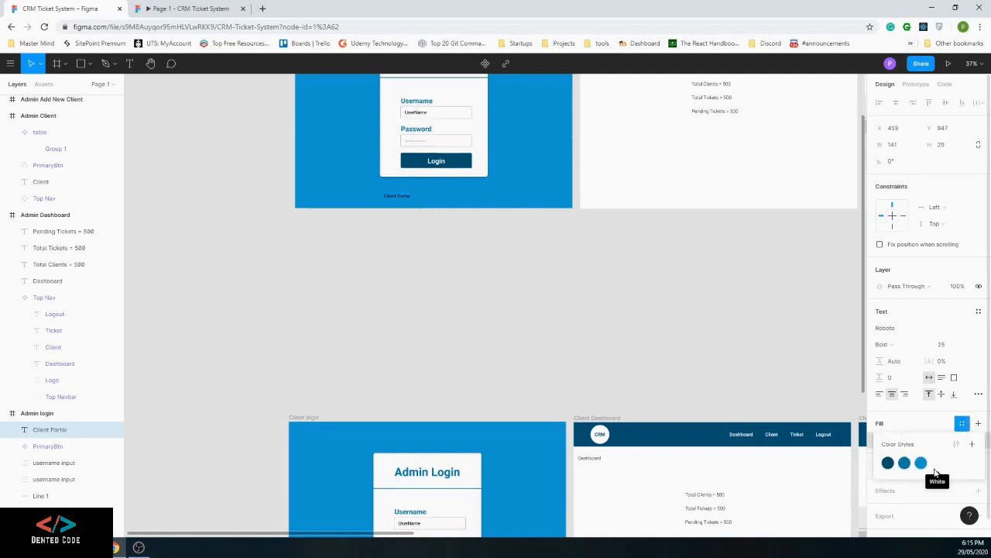
{"action": "left_click", "coordinate": [936, 465]}
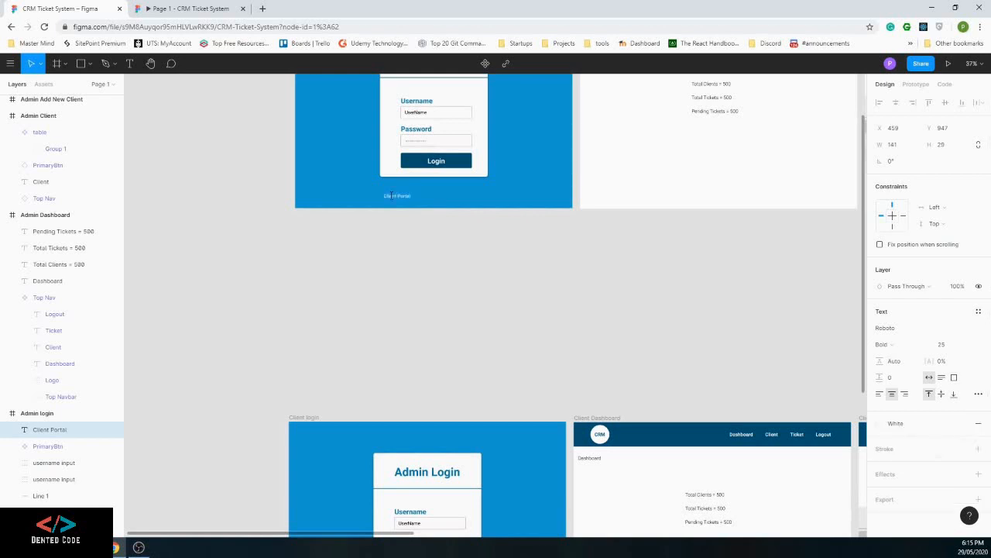
Check the Client Portal text's prototype link, and connect the Admin Portal text on the Client login frame to the Admin login frame
{"action": "key", "text": "alt+9"}
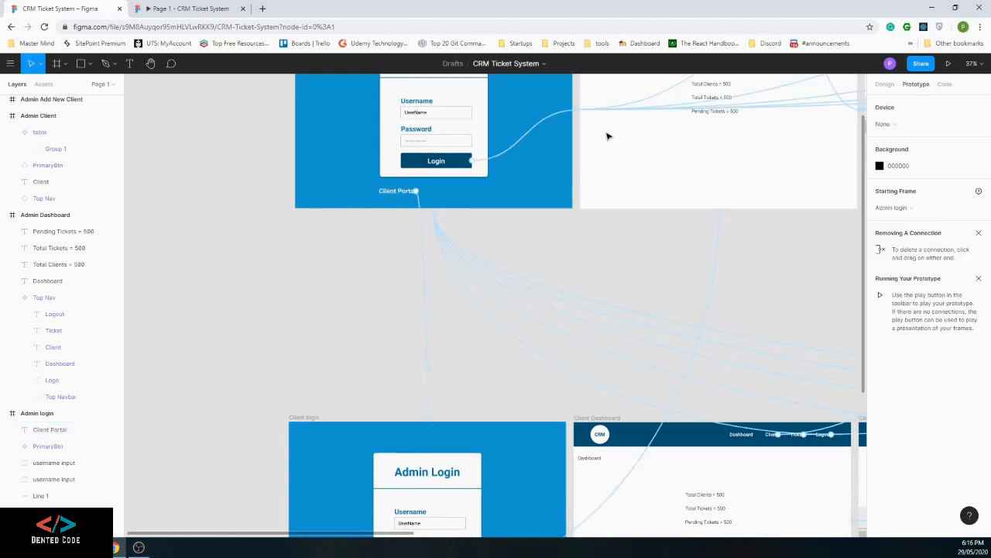
{"action": "left_click", "coordinate": [395, 191]}
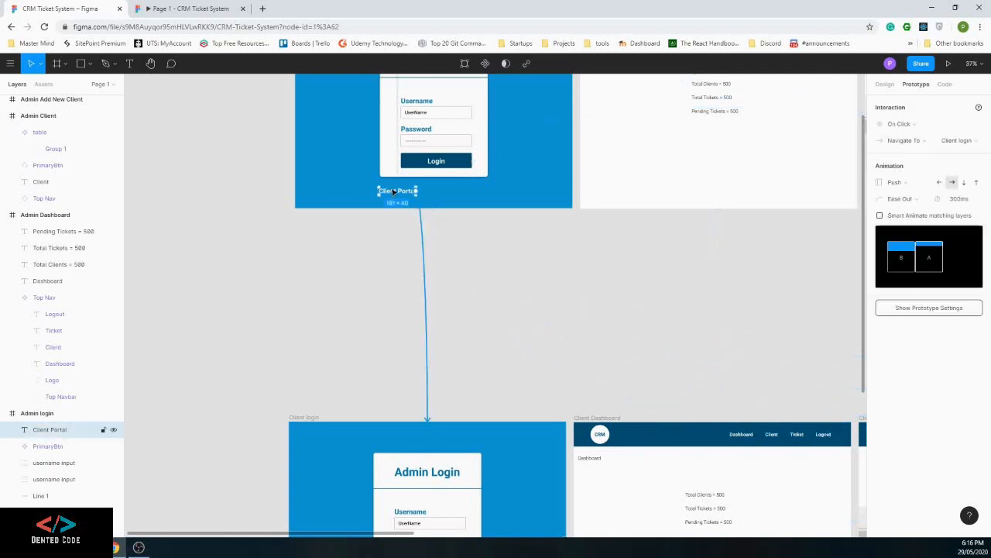
{"action": "scroll", "coordinate": [346, 346], "scroll_direction": "up", "scroll_amount": 1}
{"action": "scroll", "coordinate": [346, 345], "scroll_direction": "down", "scroll_amount": 3}
{"action": "left_click", "coordinate": [414, 504]}
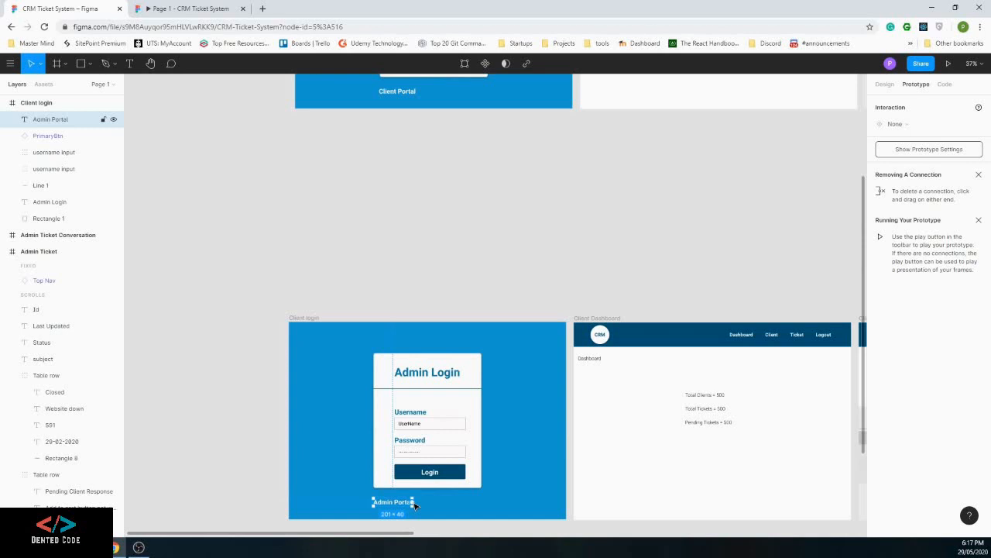
{"action": "left_click_drag", "start_coordinate": [415, 505], "coordinate": [395, 209]}
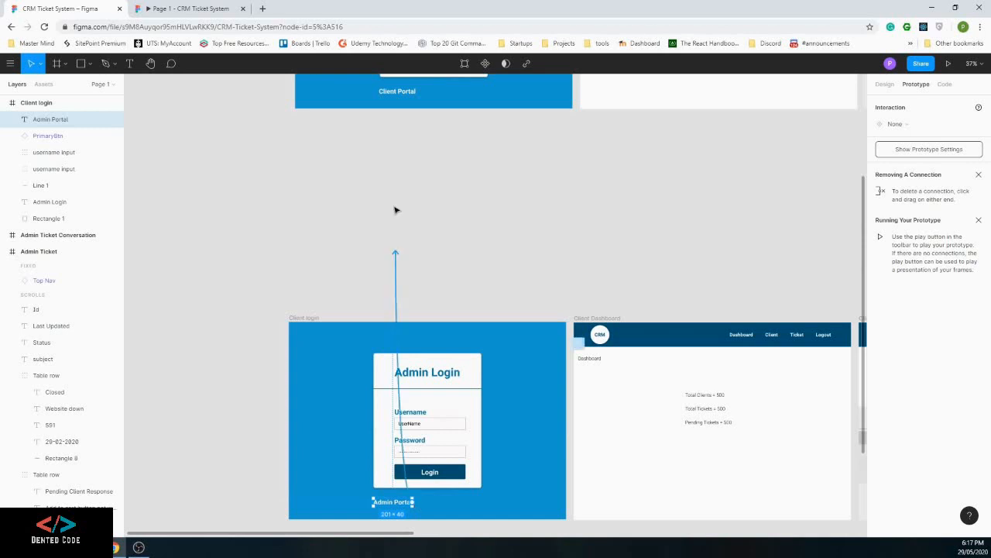
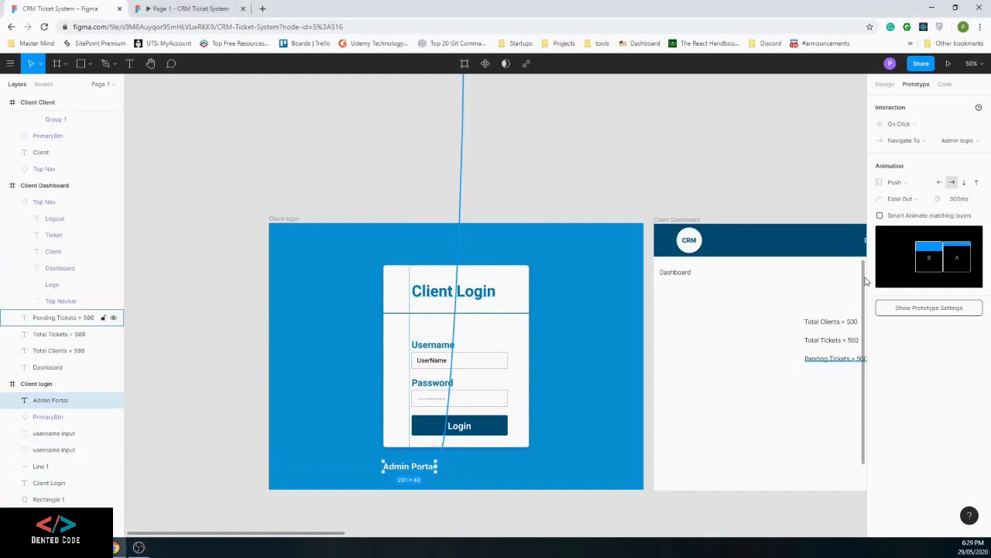
Examine the Admin Portal connection running from the Client login frame up to the Admin login frame
{"action": "scroll", "coordinate": [858, 181], "scroll_direction": "up", "scroll_amount": 2}
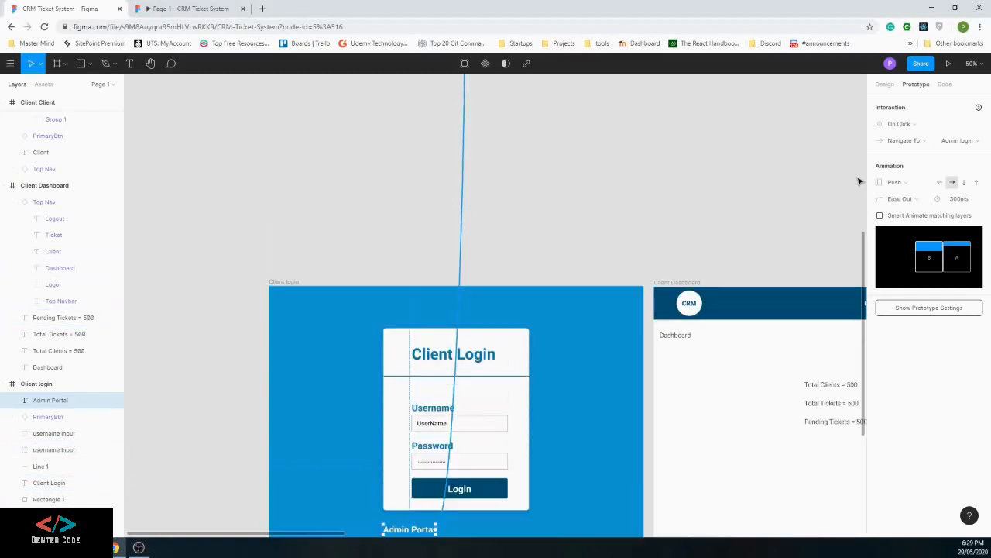
{"action": "scroll", "coordinate": [858, 181], "scroll_direction": "up", "scroll_amount": 5}
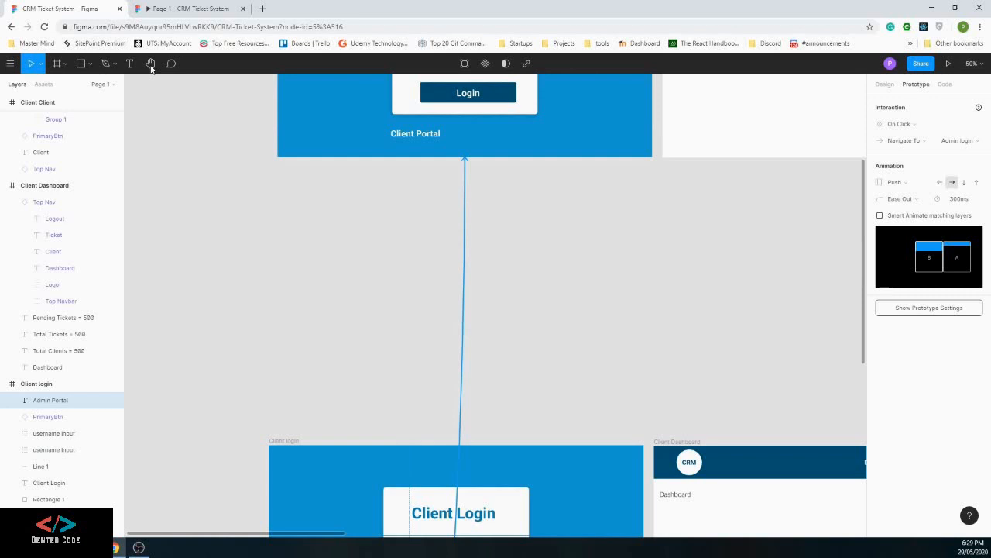
{"action": "left_click", "coordinate": [151, 64]}
{"action": "scroll", "coordinate": [504, 223], "scroll_direction": "down", "scroll_amount": 3}
{"action": "scroll", "coordinate": [505, 223], "scroll_direction": "right", "scroll_amount": 1}
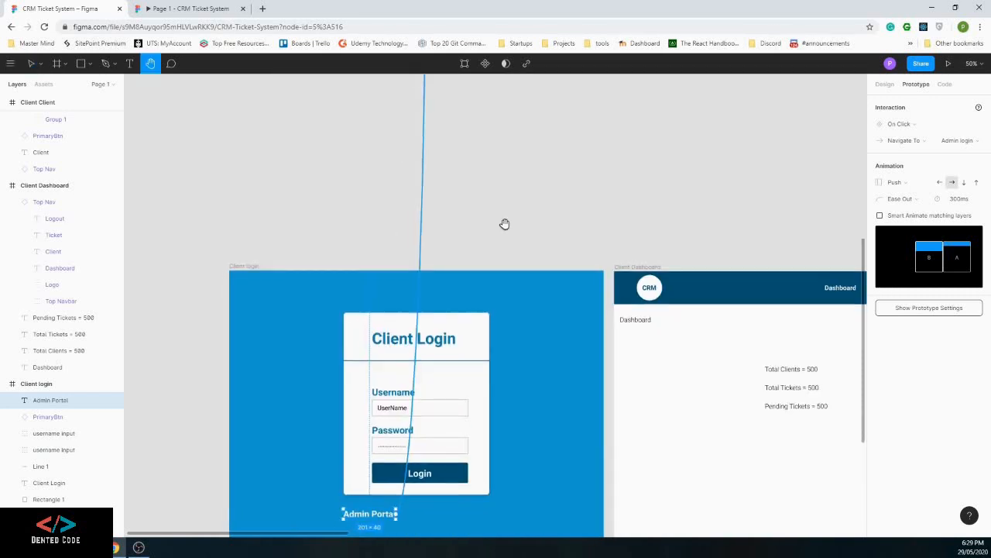
{"action": "scroll", "coordinate": [504, 224], "scroll_direction": "down", "scroll_amount": 2}
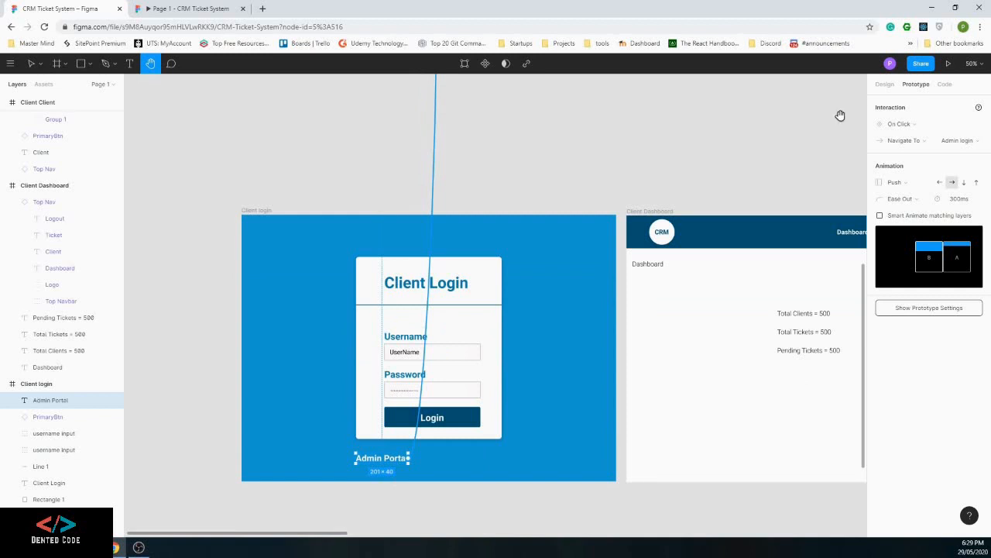
{"action": "left_click", "coordinate": [32, 64]}
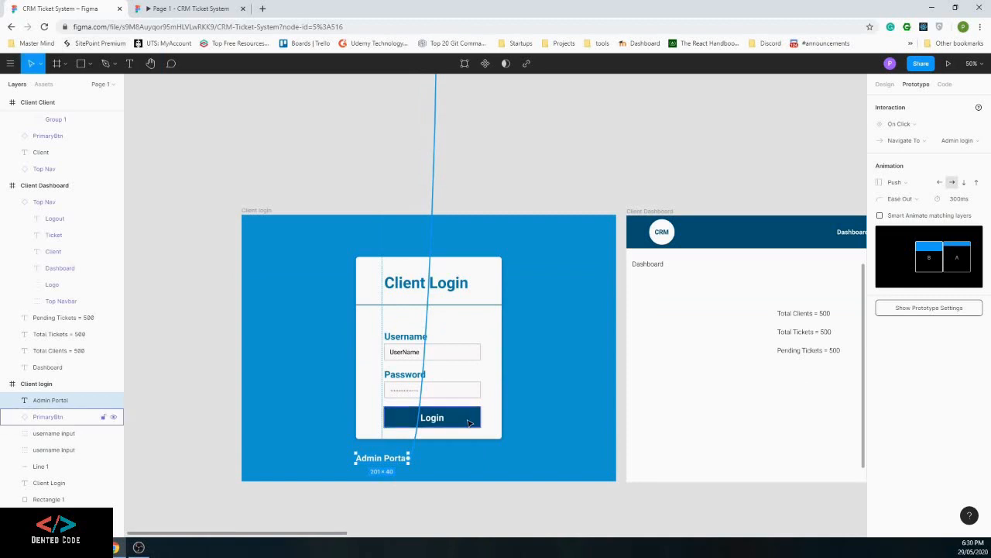
Examine the prototype connections of the Client login frame's Login button and the Client Dashboard's top navigation
{"action": "left_click", "coordinate": [468, 422]}
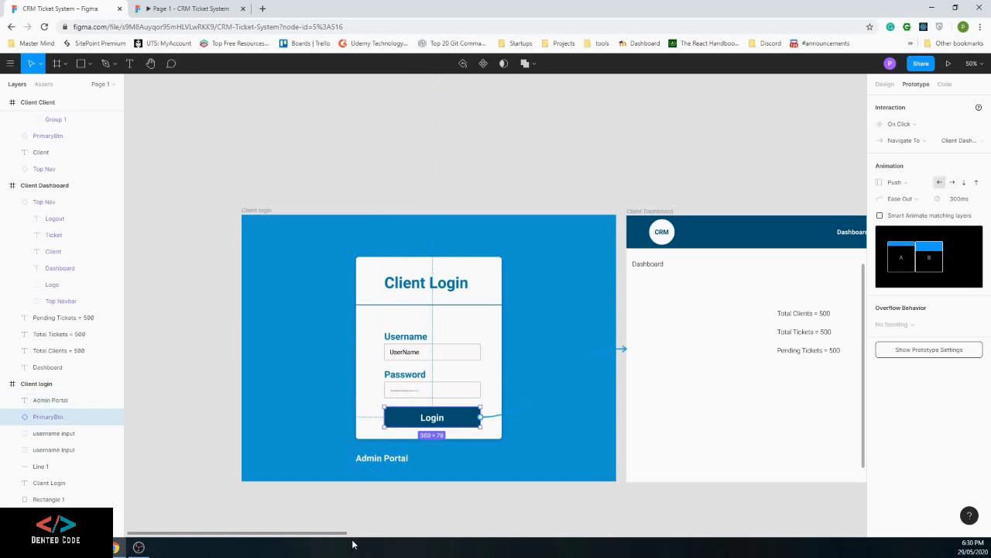
{"action": "left_click_drag", "start_coordinate": [343, 533], "coordinate": [409, 533]}
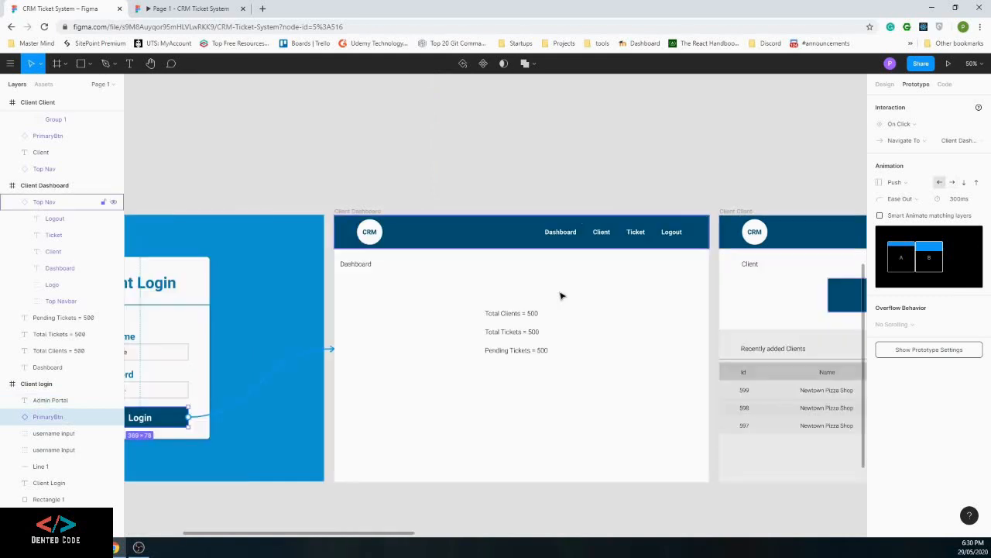
{"action": "left_click", "coordinate": [586, 294]}
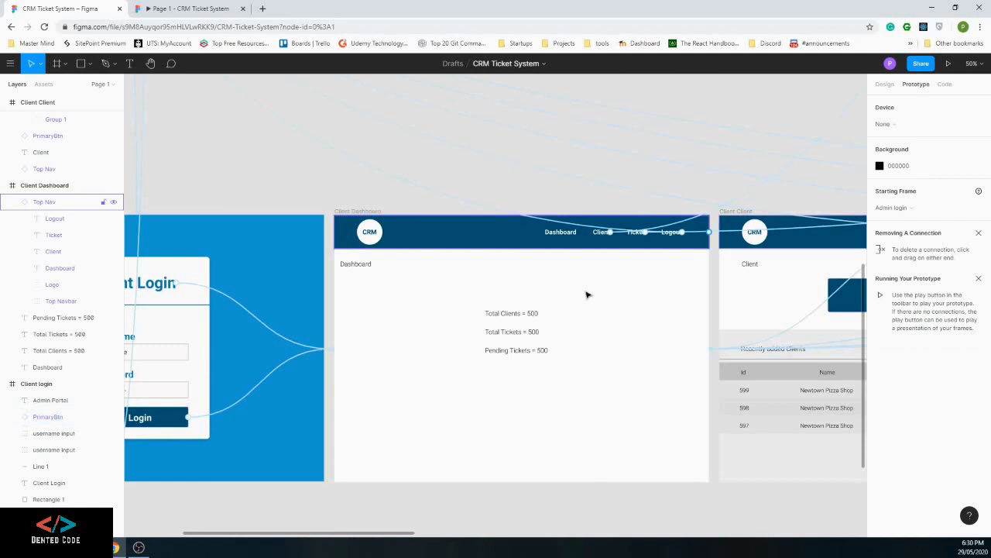
{"action": "left_click", "coordinate": [636, 241]}
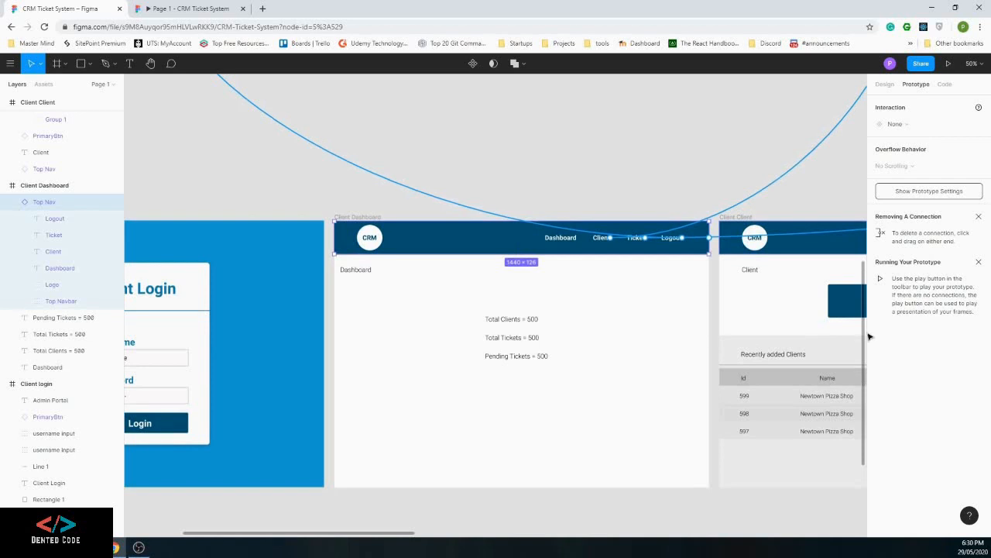
{"action": "scroll", "coordinate": [869, 375], "scroll_direction": "down", "scroll_amount": 4}
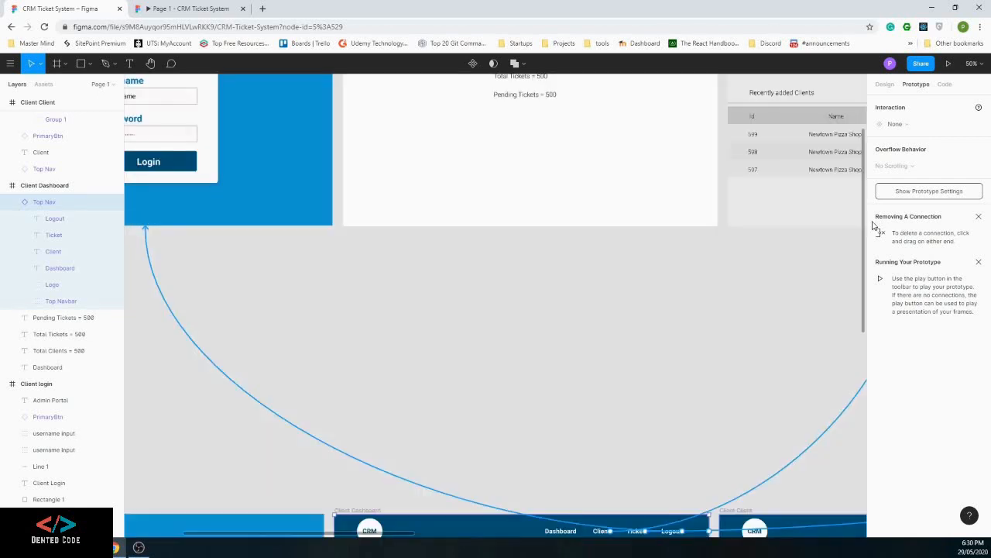
Copy all layers from Logout to Top Navbar in the Admin Dashboard's Top Nav component and paste the copies inside it
{"action": "left_click", "coordinate": [884, 84]}
{"action": "scroll", "coordinate": [612, 376], "scroll_direction": "up", "scroll_amount": 1}
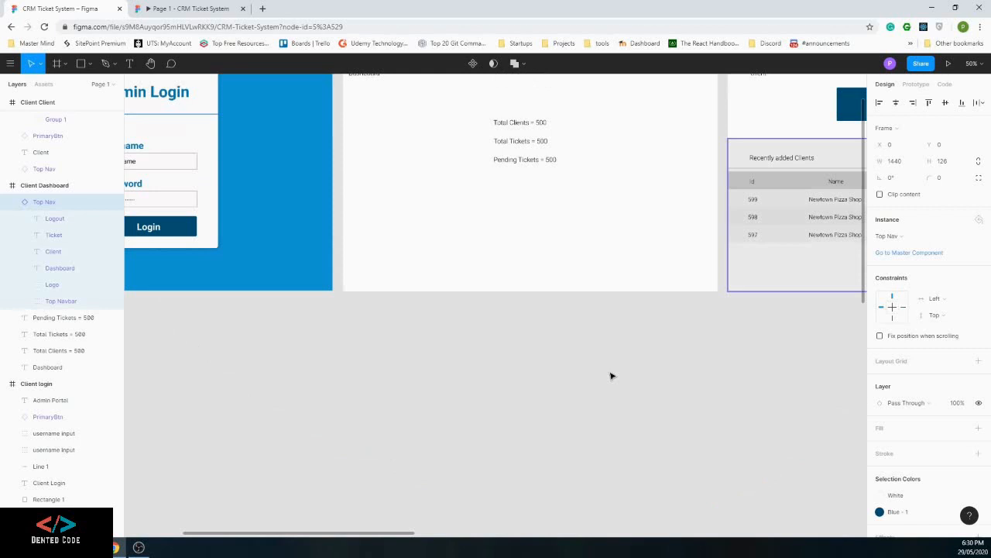
{"action": "scroll", "coordinate": [610, 376], "scroll_direction": "up", "scroll_amount": 2}
{"action": "left_click", "coordinate": [443, 184]}
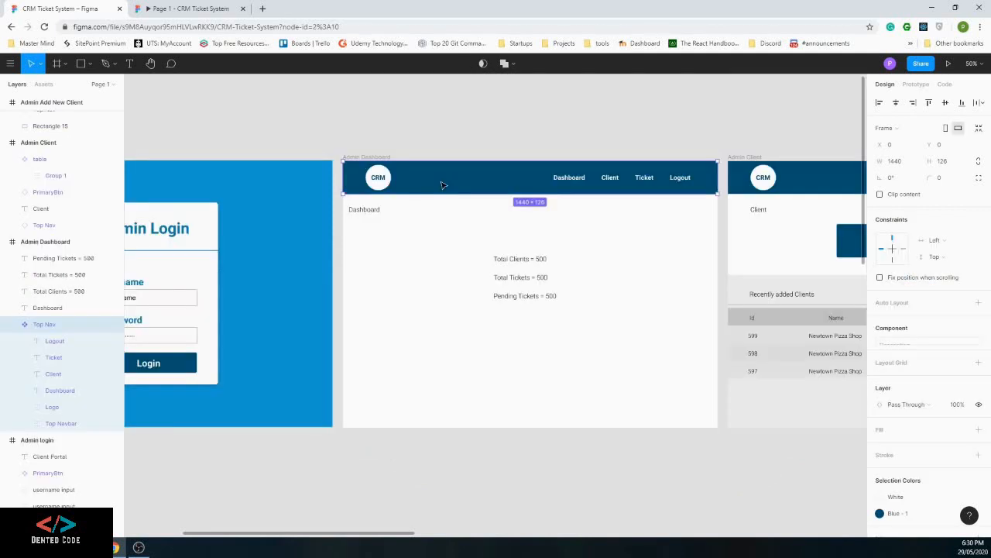
{"action": "left_click", "coordinate": [54, 341]}
{"action": "left_click", "coordinate": [61, 424], "text": "shift"}
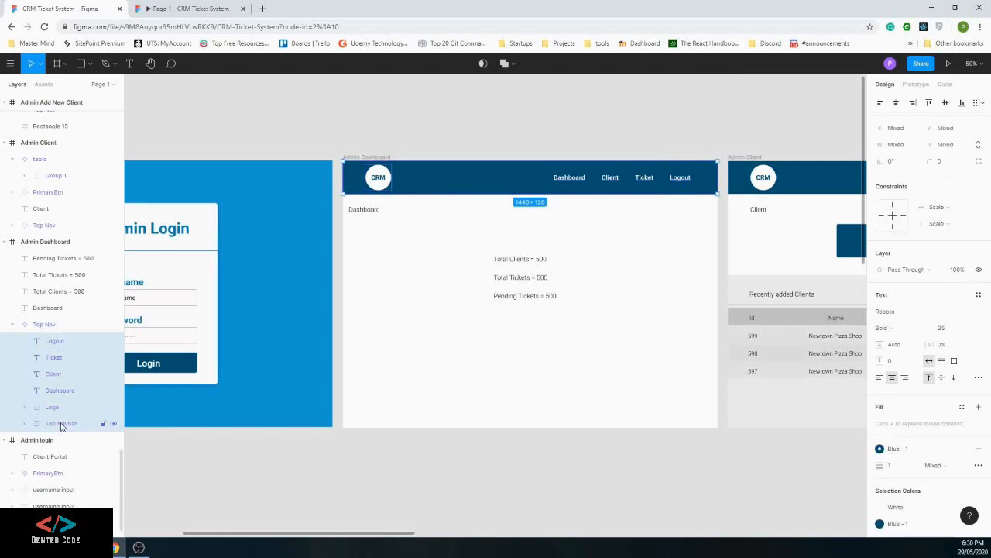
{"action": "key", "text": "ctrl+v"}
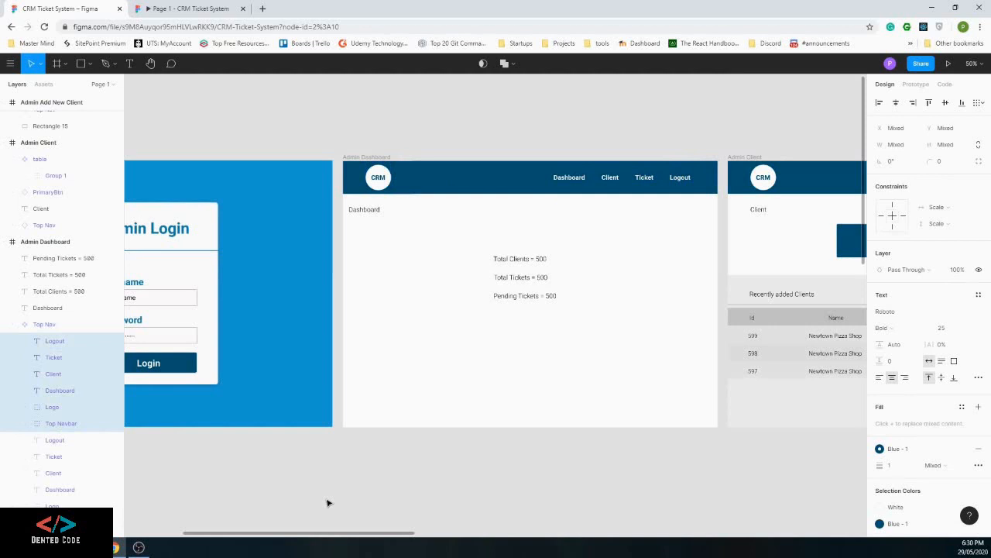
Move the copied navigation layers out of the Admin Dashboard frame onto the empty canvas below it
{"action": "left_click_drag", "start_coordinate": [328, 502], "coordinate": [329, 499]}
{"action": "scroll", "coordinate": [766, 425], "scroll_direction": "down", "scroll_amount": 3}
{"action": "scroll", "coordinate": [766, 425], "scroll_direction": "down", "scroll_amount": 1}
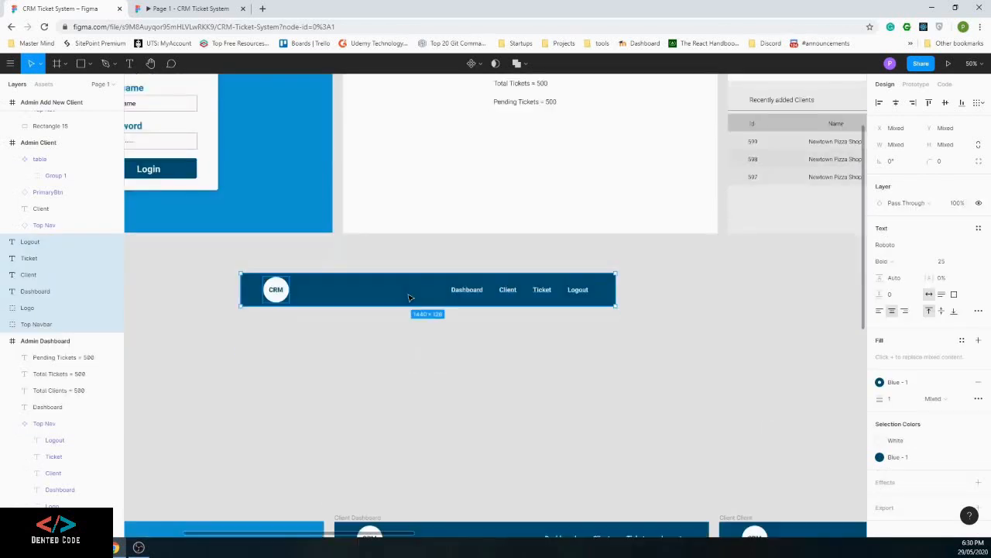
Delete the Client item from the copied navigation bar and move Dashboard over beside Ticket
{"action": "left_click", "coordinate": [508, 292]}
{"action": "key", "text": "Delete"}
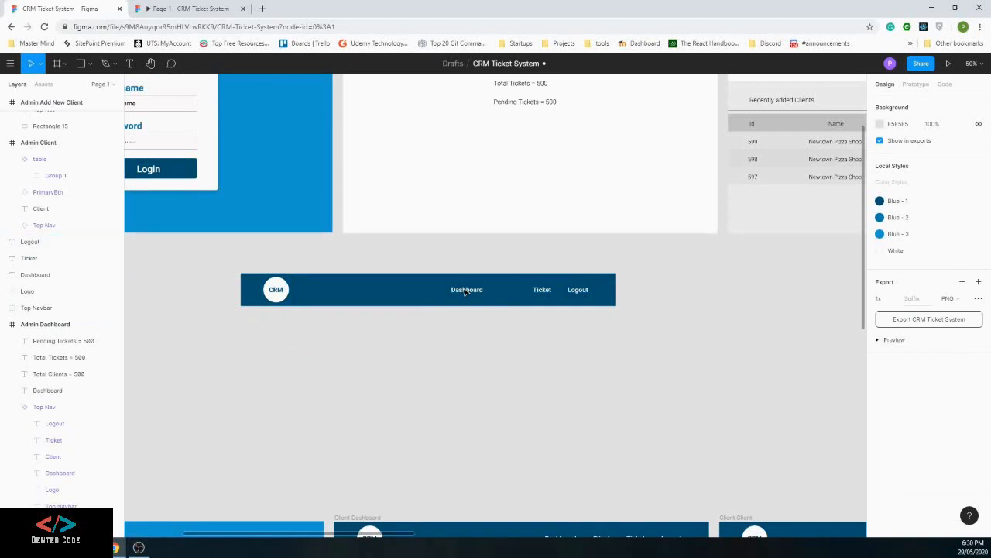
{"action": "left_click", "coordinate": [466, 292]}
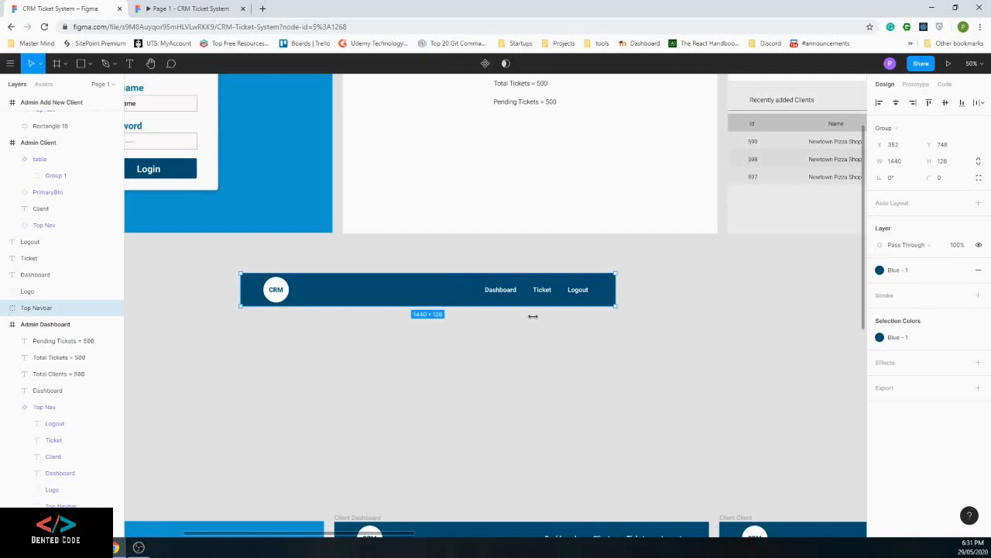
Group the copied navigation bar's layers under the name Client Navbar and turn the group into a component
{"action": "key", "text": "Return"}
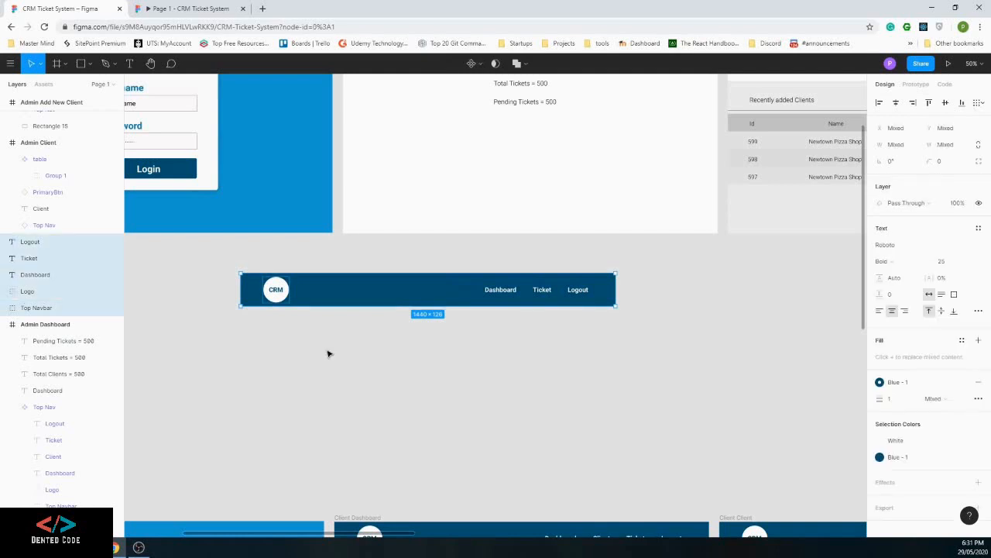
{"action": "key", "text": "ctrl+g"}
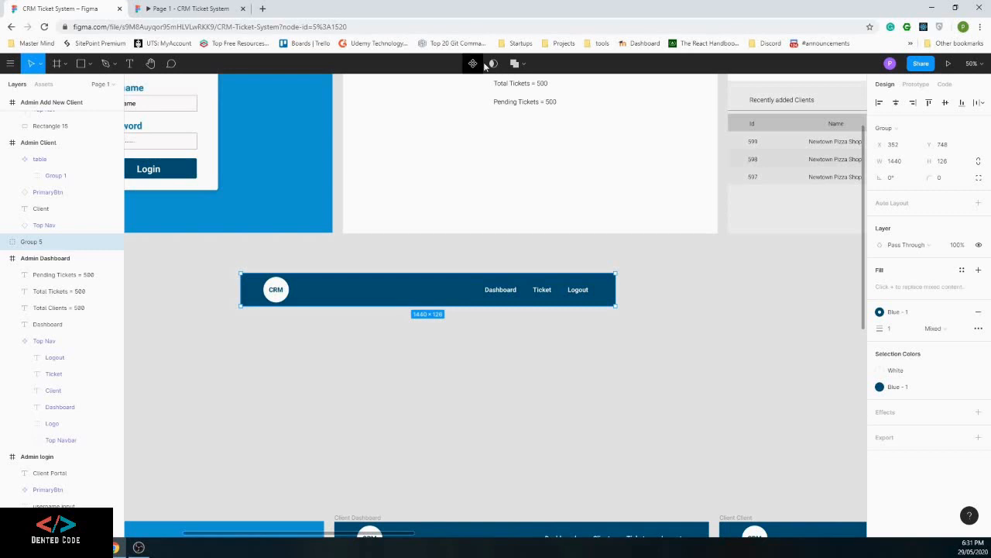
{"action": "scroll", "coordinate": [263, 193], "scroll_direction": "down", "scroll_amount": 1}
{"action": "scroll", "coordinate": [36, 307], "scroll_direction": "up", "scroll_amount": 4}
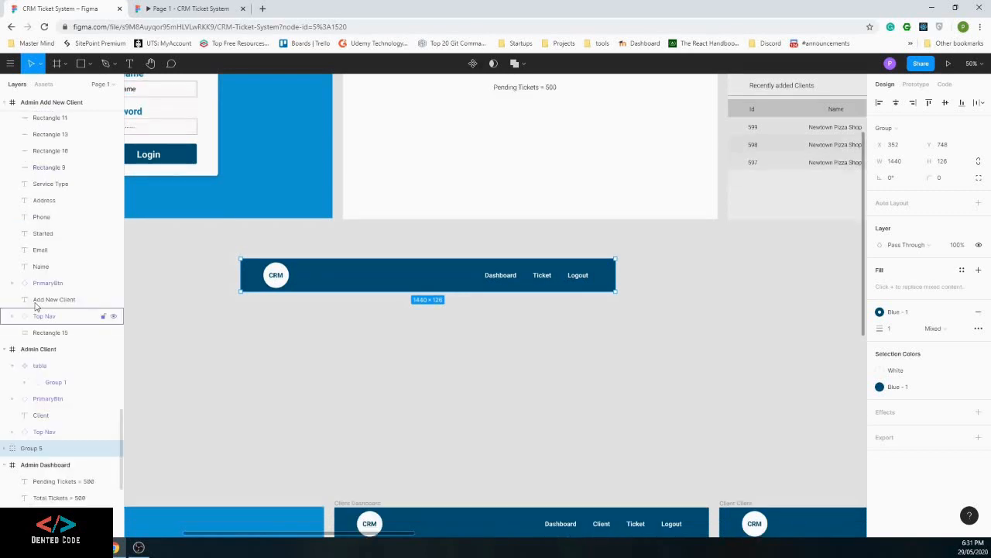
{"action": "scroll", "coordinate": [35, 306], "scroll_direction": "down", "scroll_amount": 5}
{"action": "right_click", "coordinate": [28, 240]}
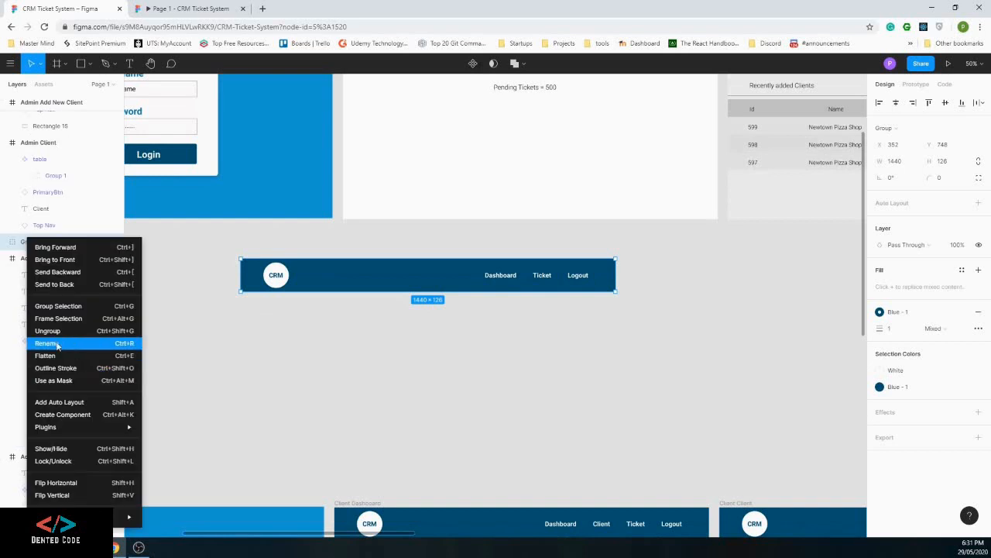
{"action": "left_click", "coordinate": [57, 345]}
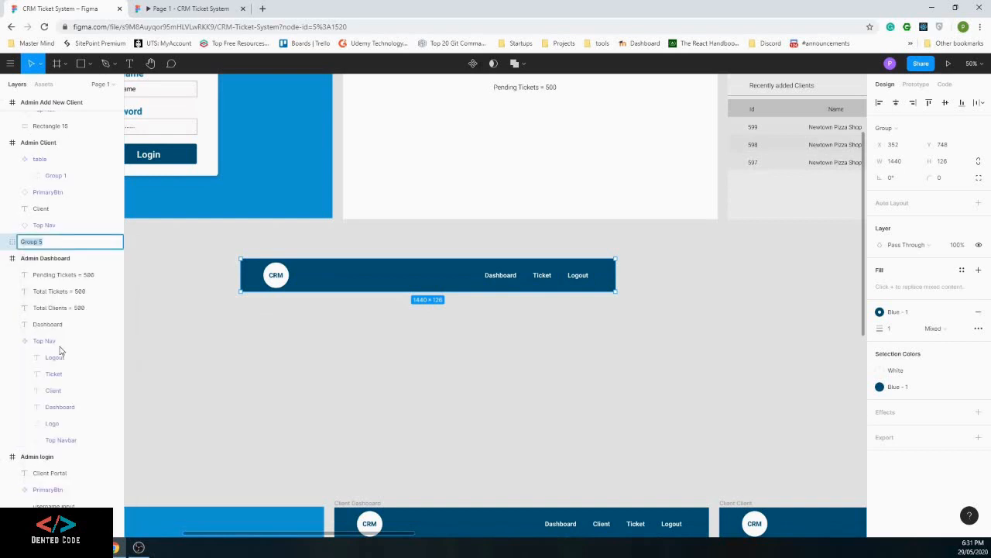
{"action": "type", "text": "Client "}
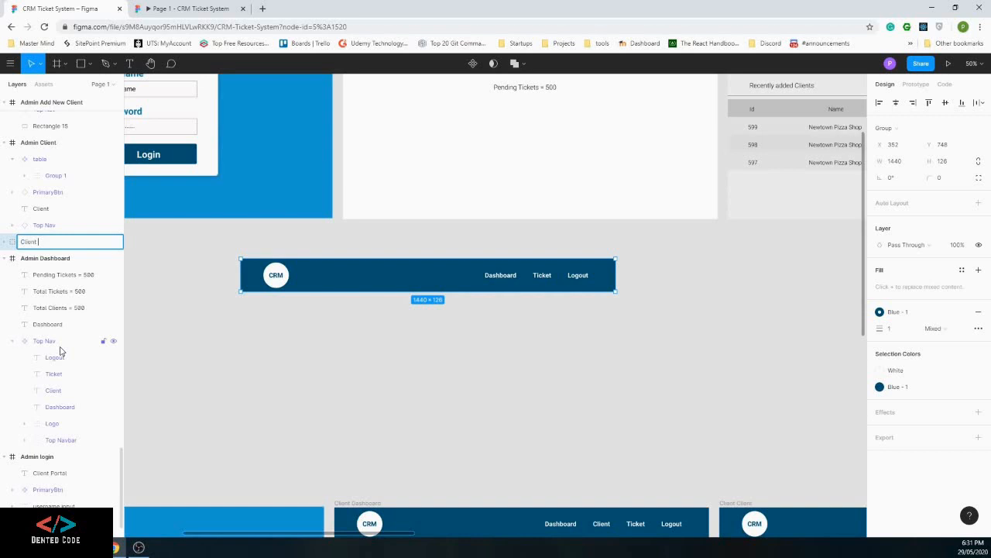
{"action": "type", "text": "NavBar"}
{"action": "key", "text": "BackSpace"}
{"action": "key", "text": "BackSpace"}
{"action": "key", "text": "BackSpace"}
{"action": "key", "text": "BackSpace"}
{"action": "type", "text": "vbar"}
{"action": "key", "text": "Return"}
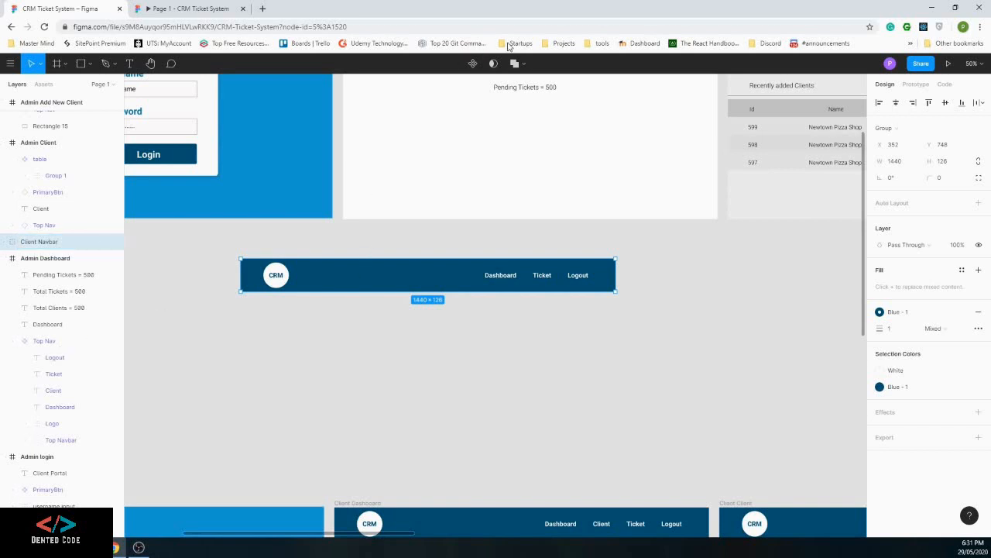
{"action": "left_click", "coordinate": [473, 64]}
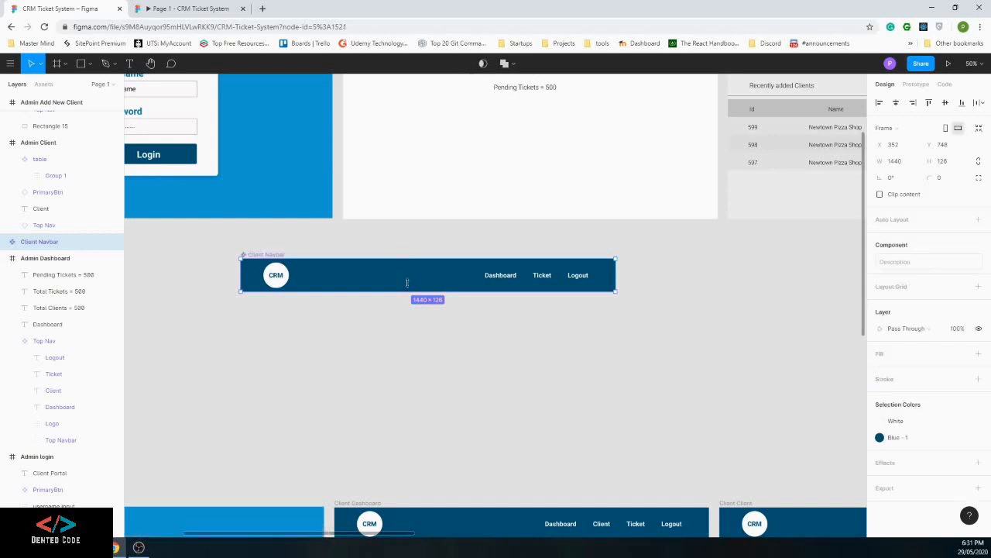
Replace the Top Nav of the Client Dashboard frame with a copy of the Client Navbar component
{"action": "scroll", "coordinate": [502, 441], "scroll_direction": "down", "scroll_amount": 1}
{"action": "scroll", "coordinate": [510, 521], "scroll_direction": "down", "scroll_amount": 1}
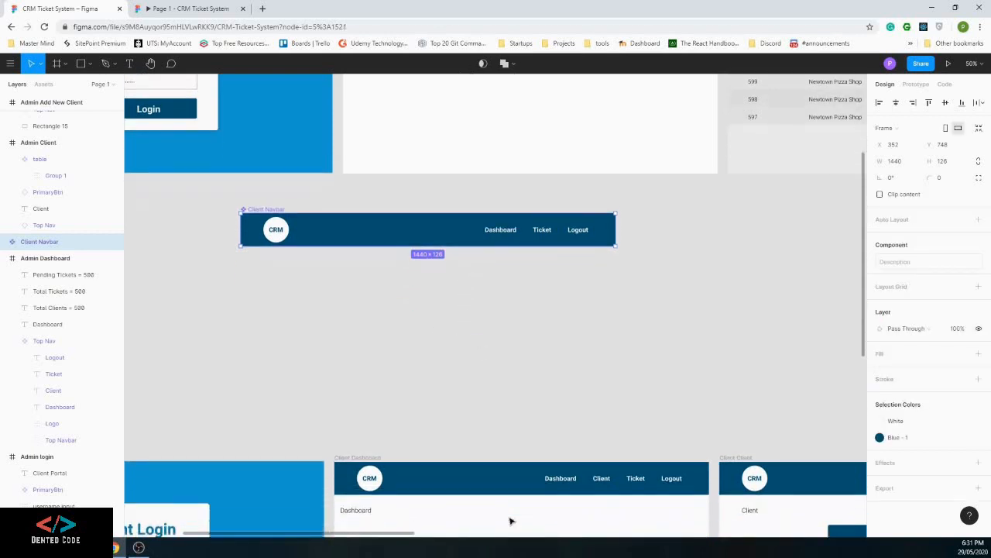
{"action": "scroll", "coordinate": [496, 442], "scroll_direction": "down", "scroll_amount": 1}
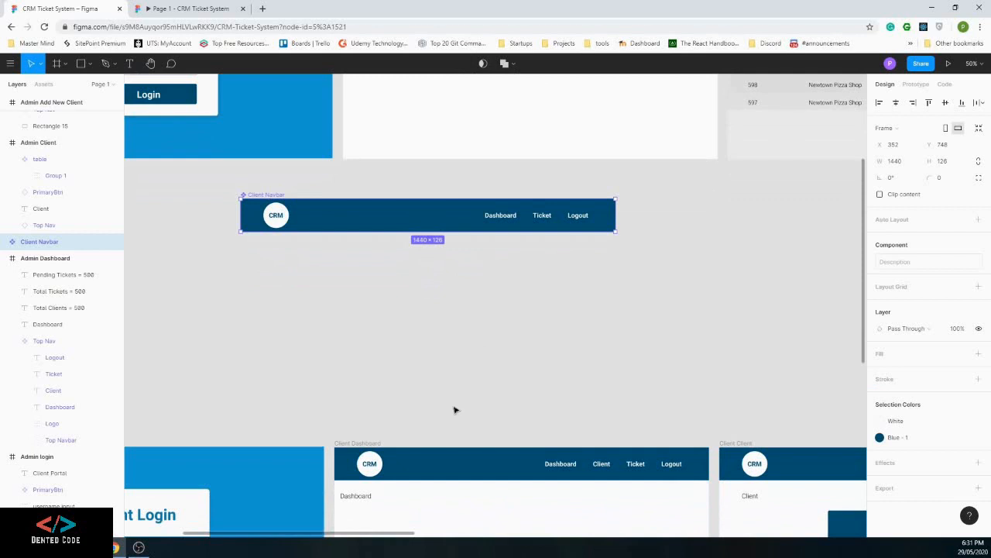
{"action": "scroll", "coordinate": [468, 460], "scroll_direction": "down", "scroll_amount": 1}
{"action": "scroll", "coordinate": [468, 460], "scroll_direction": "down", "scroll_amount": 1}
{"action": "left_click", "coordinate": [469, 460]}
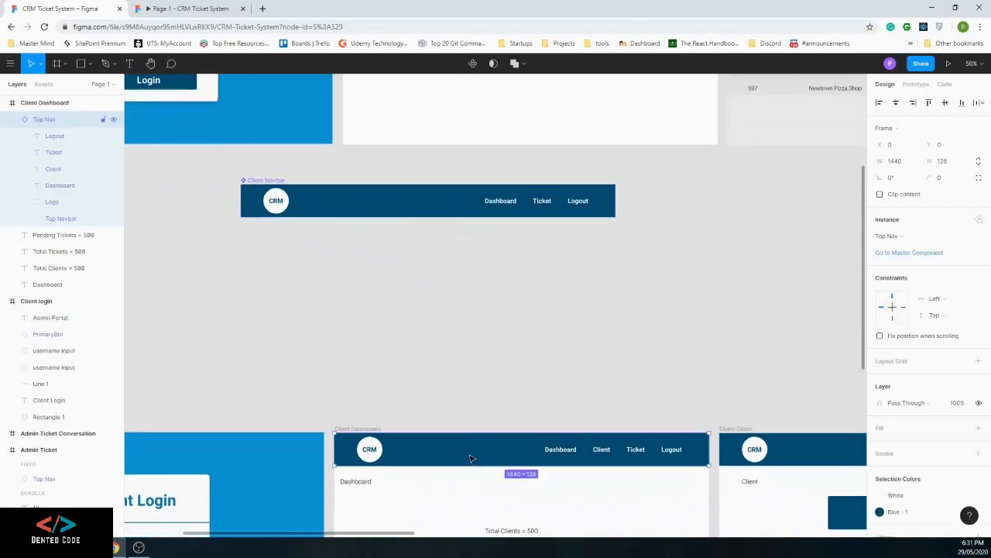
{"action": "key", "text": "Delete"}
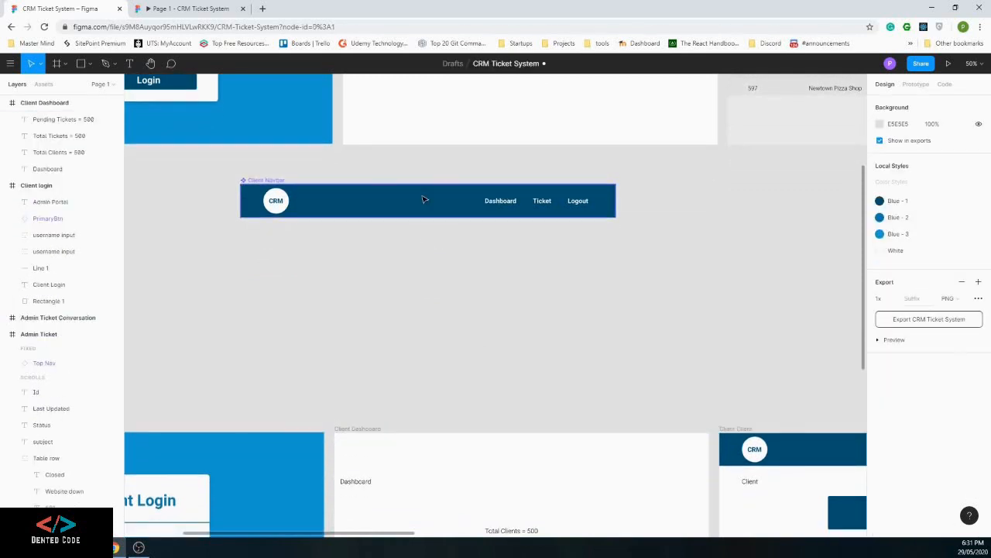
{"action": "left_click", "coordinate": [426, 199]}
{"action": "left_click_drag", "start_coordinate": [477, 406], "coordinate": [521, 451]}
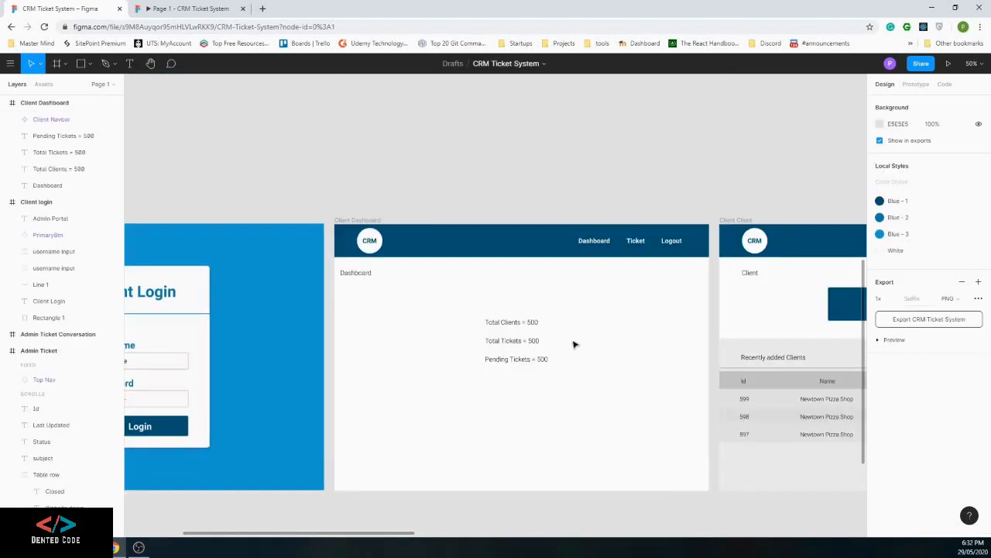
Shift the Client Dashboard's three totals down and move the Add New Client button from the Client Client frame above them
{"action": "scroll", "coordinate": [575, 344], "scroll_direction": "down", "scroll_amount": 1}
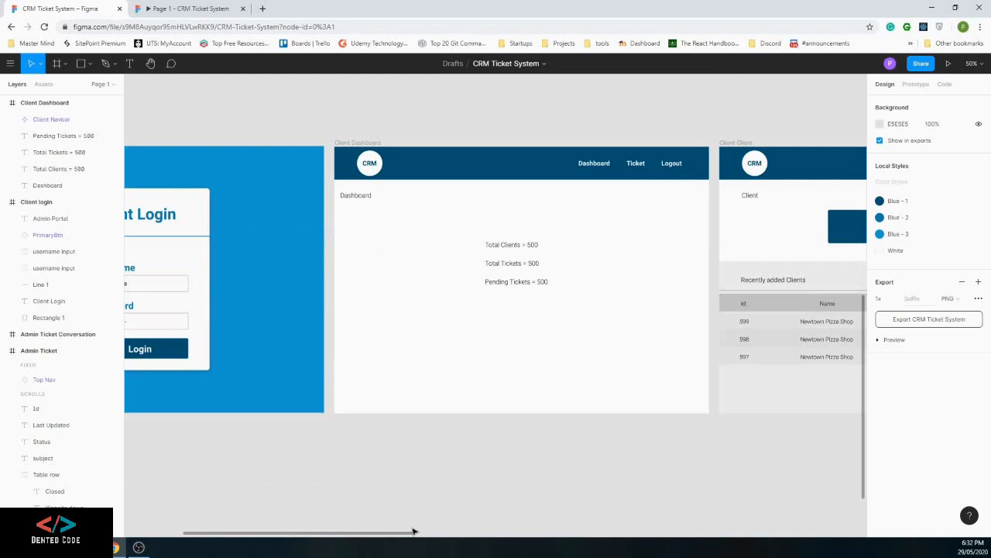
{"action": "left_click_drag", "start_coordinate": [414, 531], "coordinate": [446, 532]}
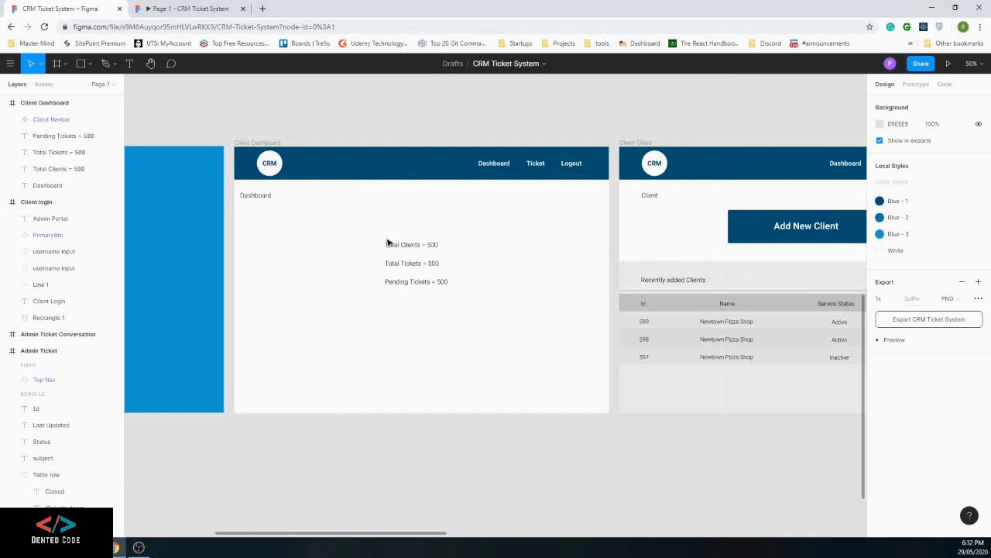
{"action": "left_click_drag", "start_coordinate": [381, 230], "coordinate": [415, 299]}
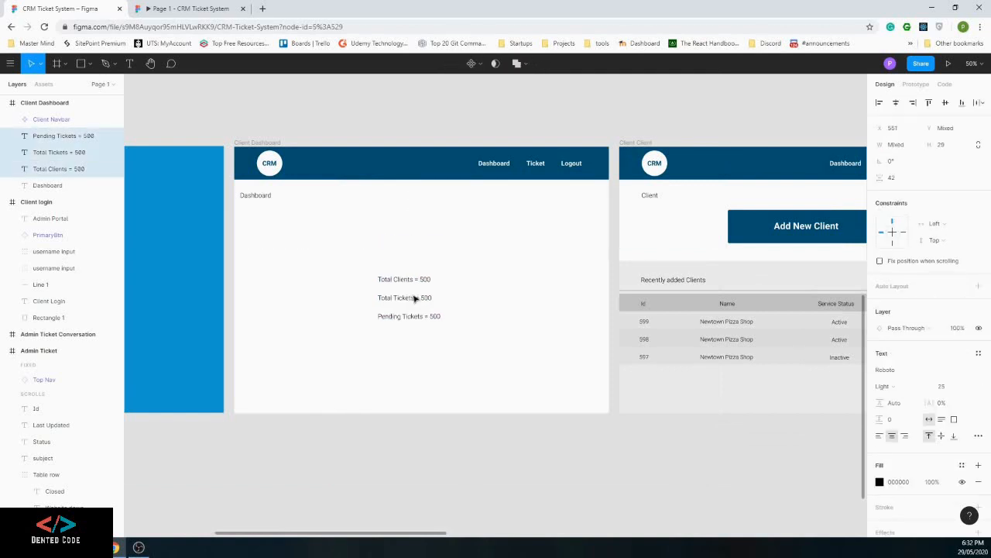
{"action": "left_click", "coordinate": [742, 236]}
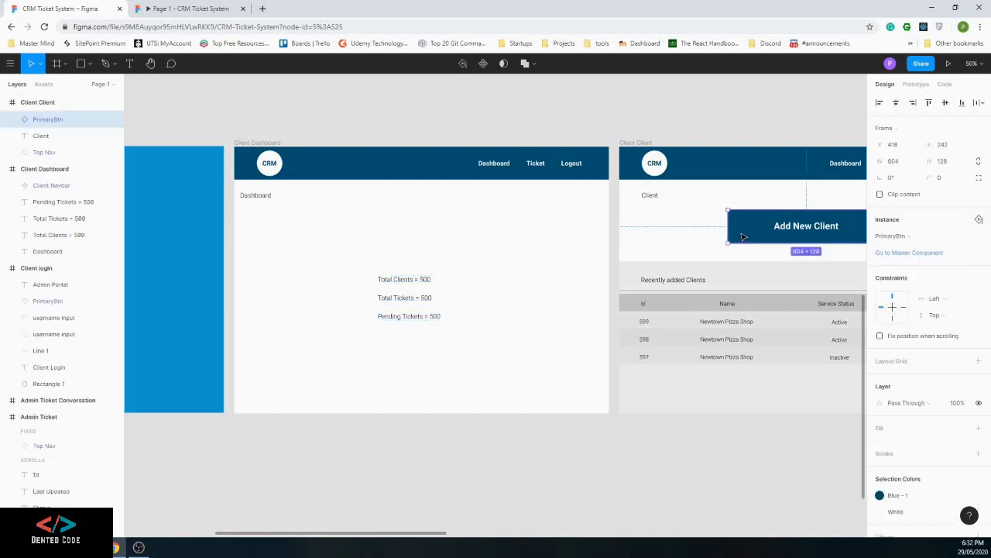
{"action": "left_click_drag", "start_coordinate": [742, 237], "coordinate": [409, 223]}
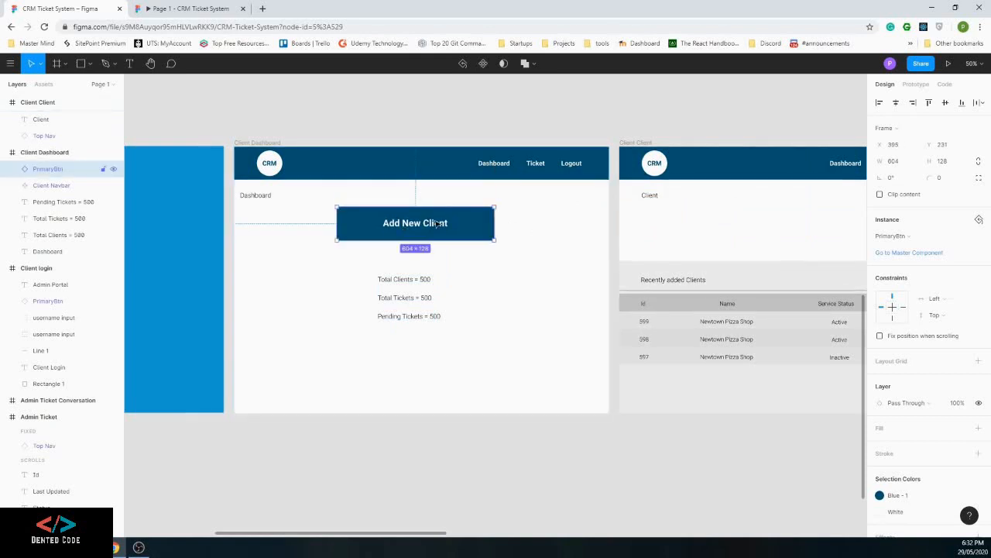
Relabel the Client Dashboard's button as Add New Ticket and shift it slightly down to about X 383, Y 271
{"action": "double_click", "coordinate": [436, 223]}
{"action": "double_click", "coordinate": [436, 228]}
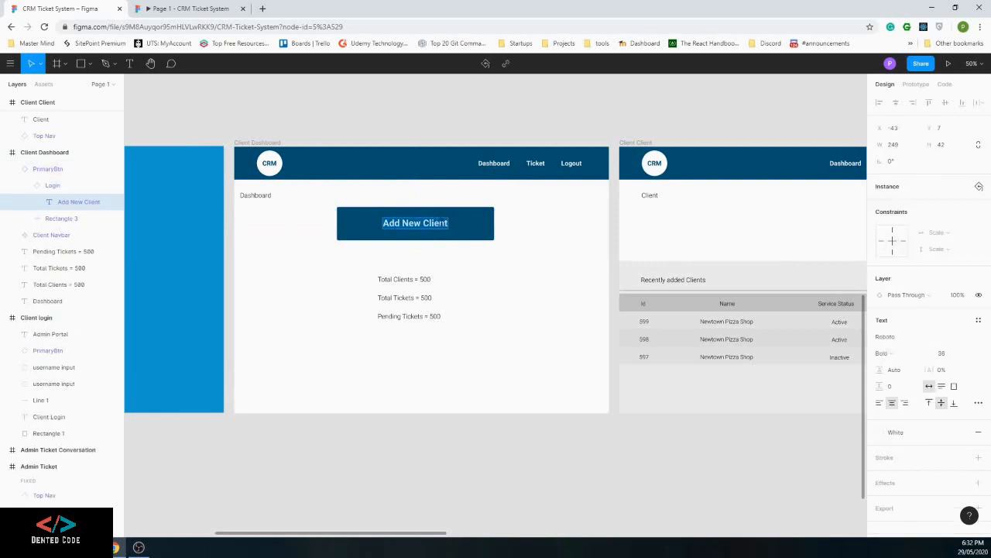
{"action": "left_click", "coordinate": [439, 223]}
{"action": "double_click", "coordinate": [441, 223]}
{"action": "type", "text": "Ticket"}
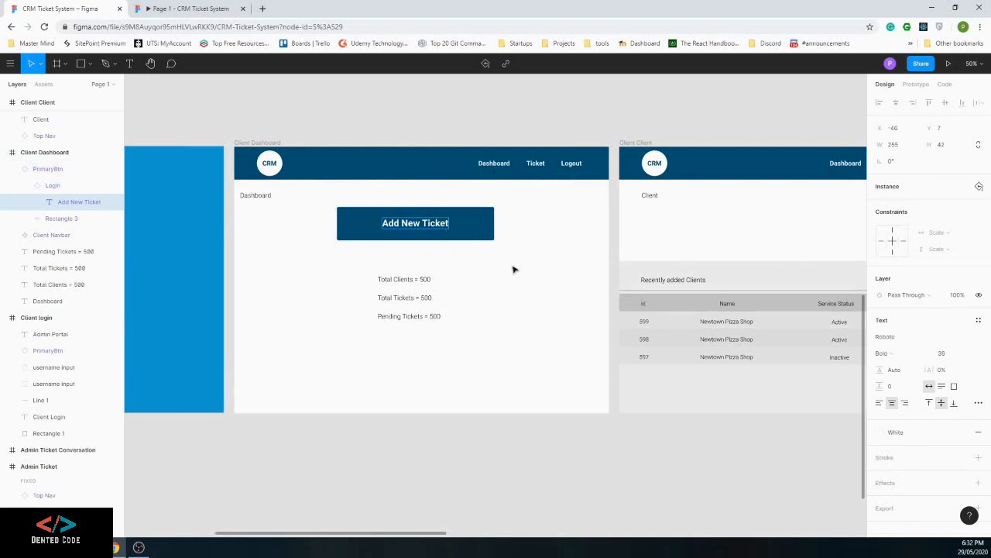
{"action": "left_click_drag", "start_coordinate": [434, 236], "coordinate": [432, 246]}
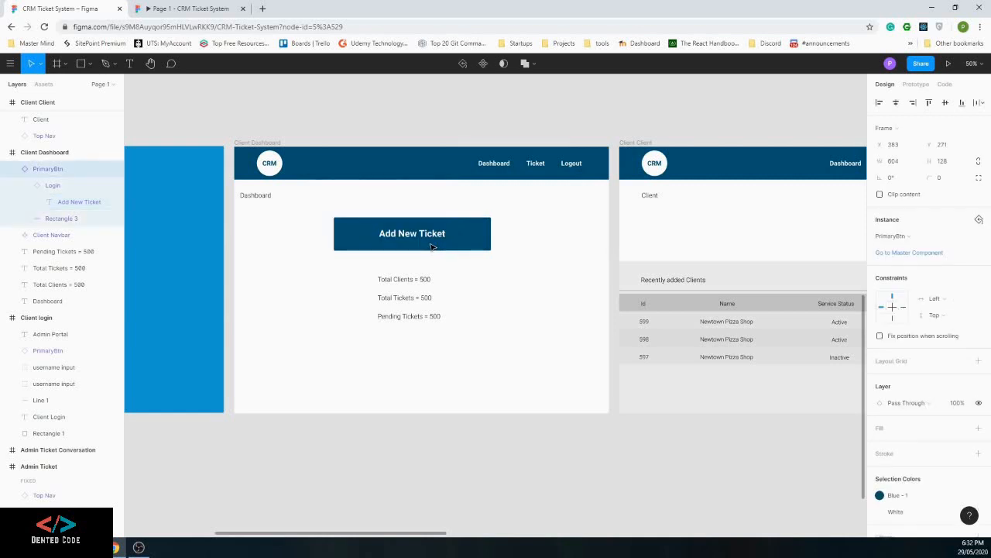
{"action": "left_click", "coordinate": [550, 240]}
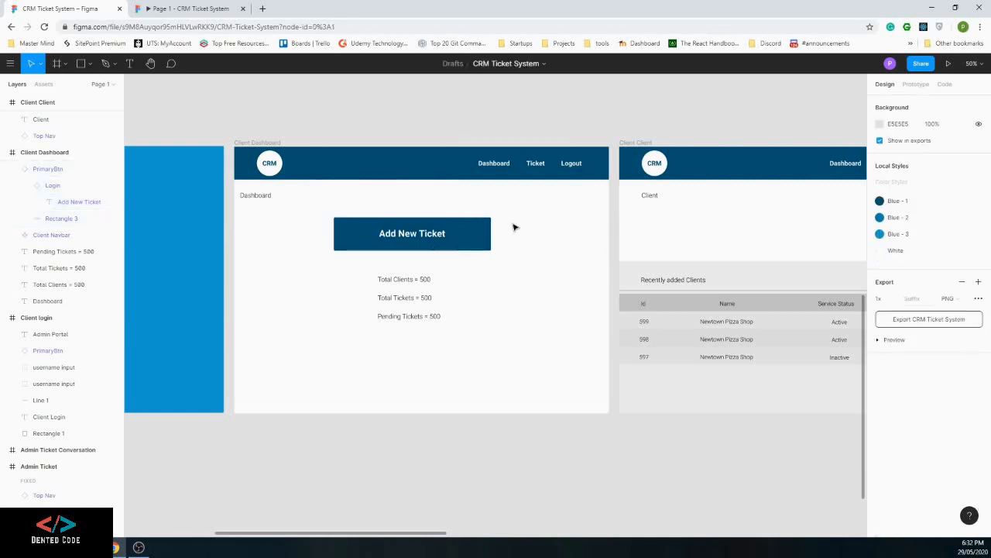
Move the three totals texts together closer beneath the Add New Ticket button, at about X 556
{"action": "scroll", "coordinate": [403, 305], "scroll_direction": "down", "scroll_amount": 1}
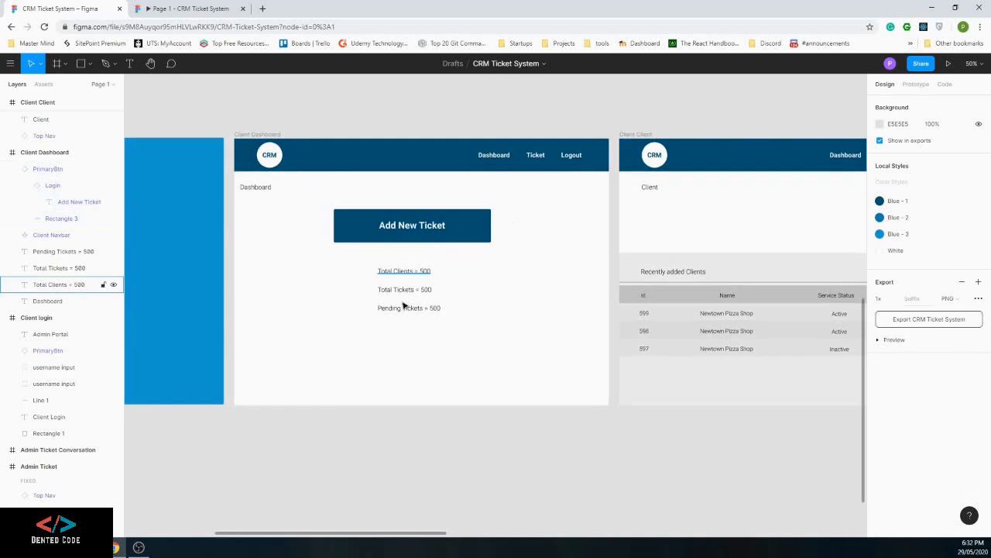
{"action": "left_click_drag", "start_coordinate": [366, 260], "coordinate": [437, 313]}
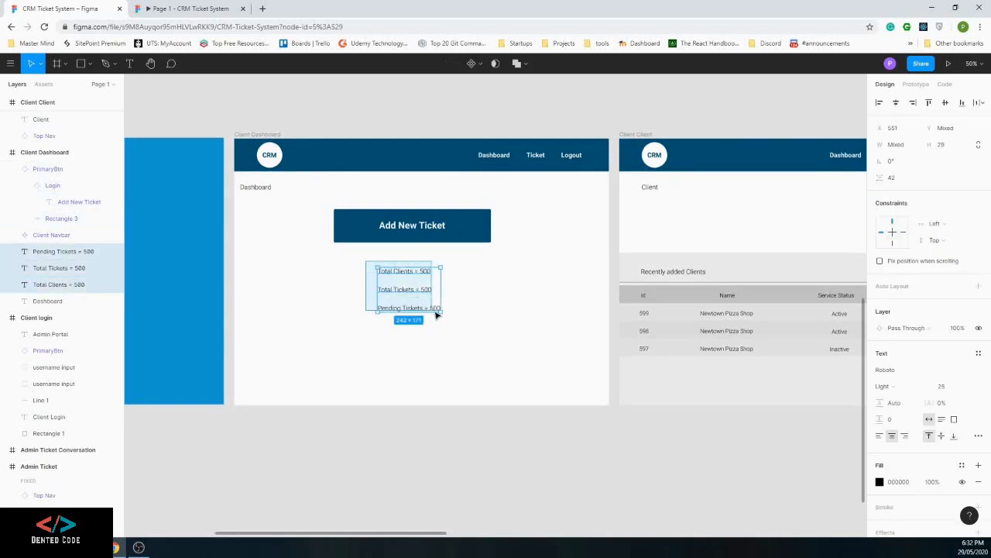
{"action": "left_click_drag", "start_coordinate": [421, 288], "coordinate": [391, 279]}
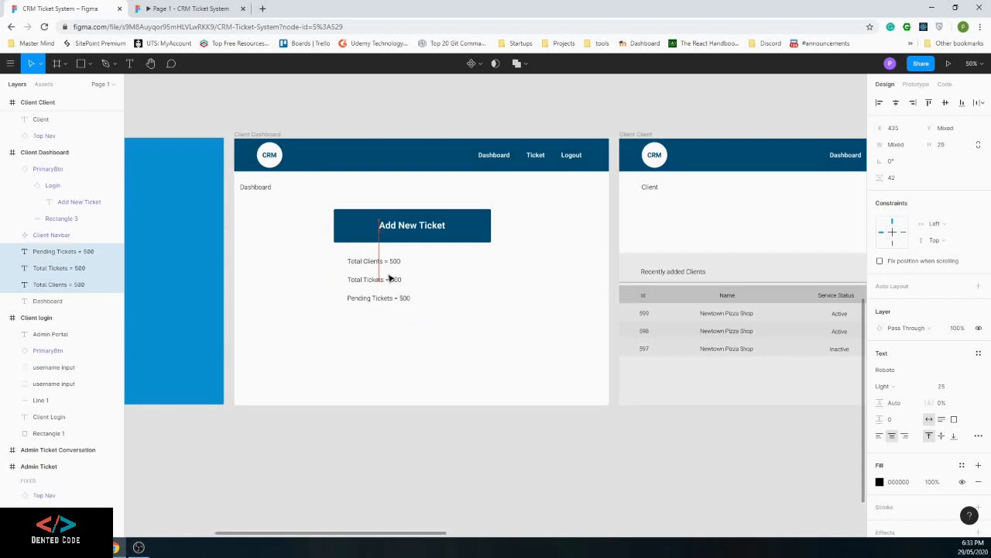
{"action": "left_click_drag", "start_coordinate": [390, 279], "coordinate": [420, 277]}
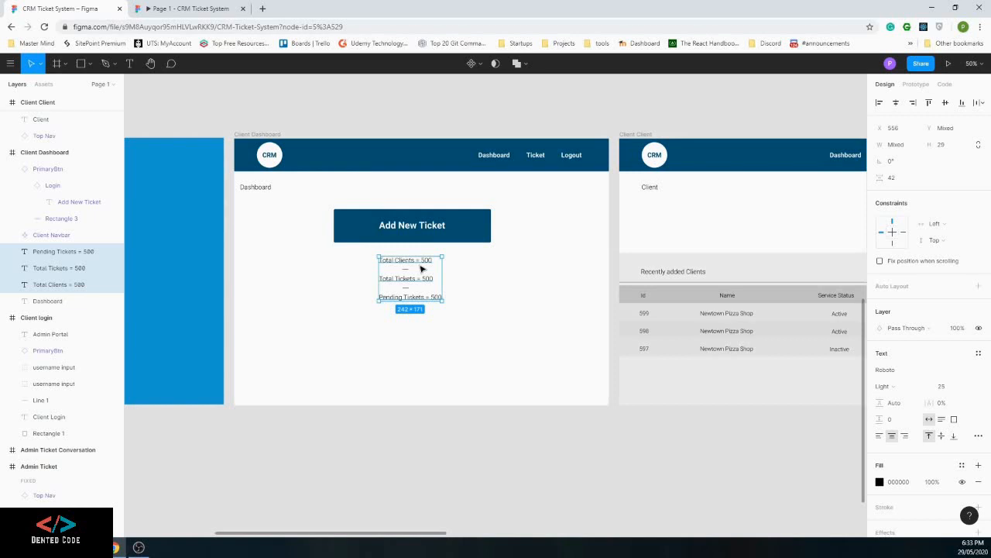
Delete the Total Clients text and move the Total Tickets and Pending Tickets texts up beneath the button, at about X 540
{"action": "left_click", "coordinate": [421, 268]}
{"action": "key", "text": "Delete"}
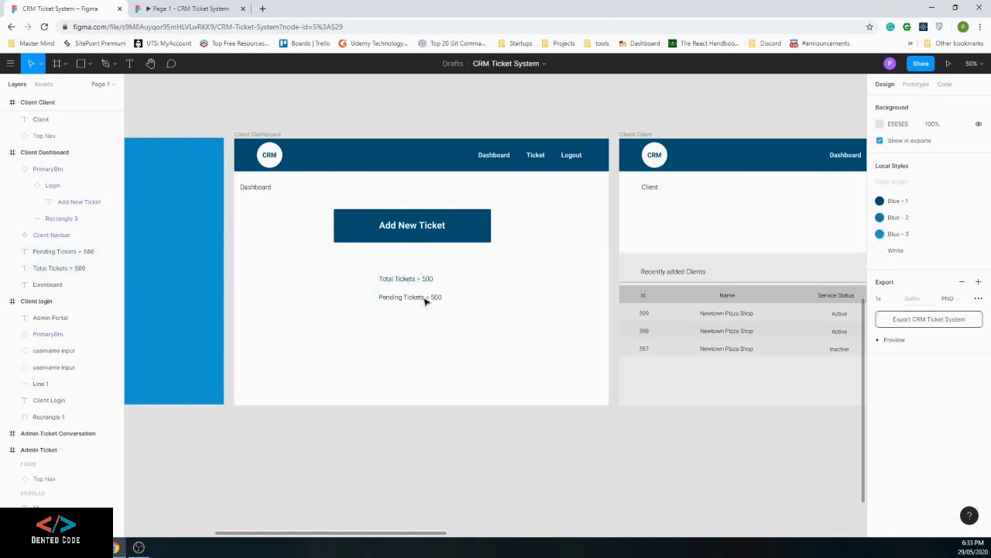
{"action": "left_click_drag", "start_coordinate": [424, 302], "coordinate": [417, 267]}
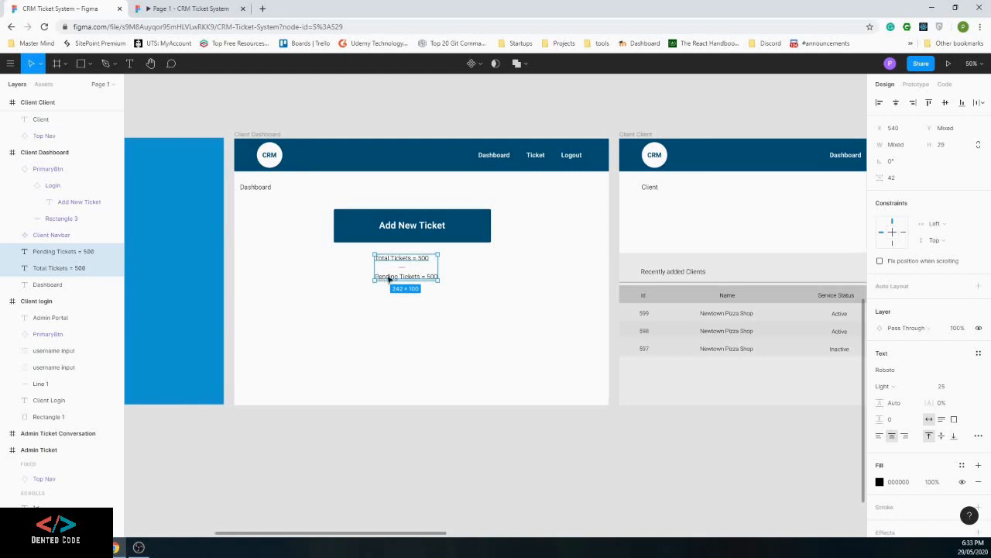
{"action": "double_click", "coordinate": [390, 279]}
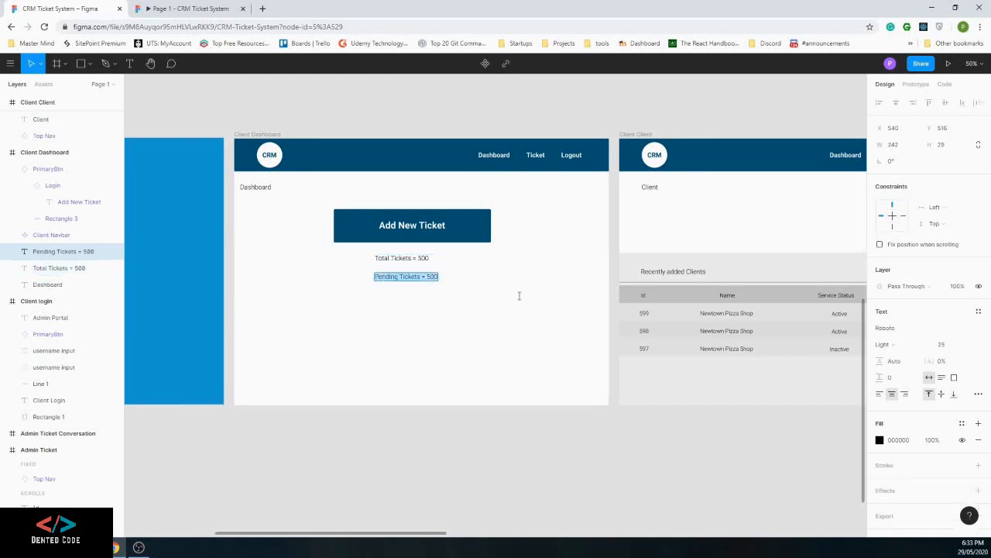
{"action": "key", "text": "Escape"}
{"action": "left_click", "coordinate": [470, 300]}
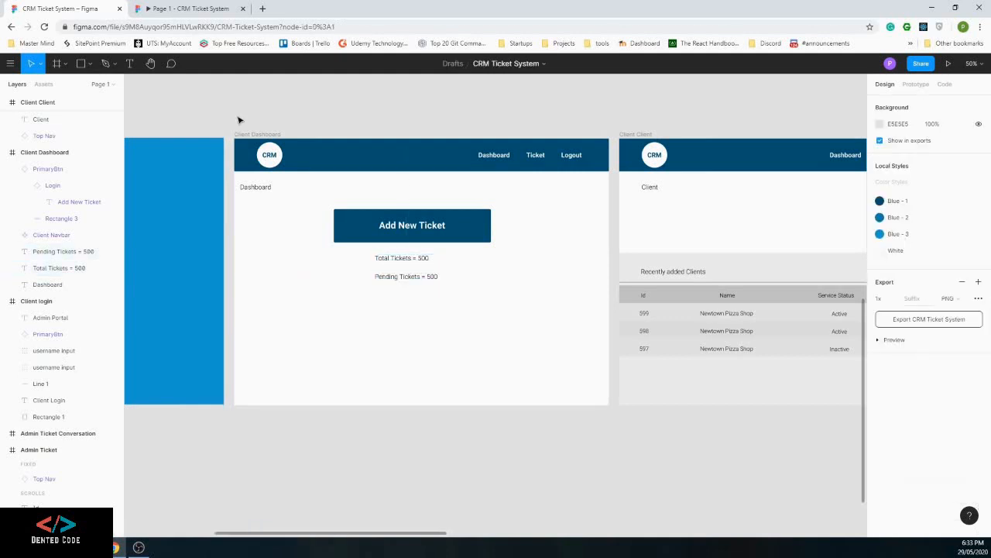
Draw a 1440-wide horizontal line across the Client Dashboard beneath the ticket totals, at about Y 603, with 60% stroke opacity
{"action": "left_click", "coordinate": [113, 67]}
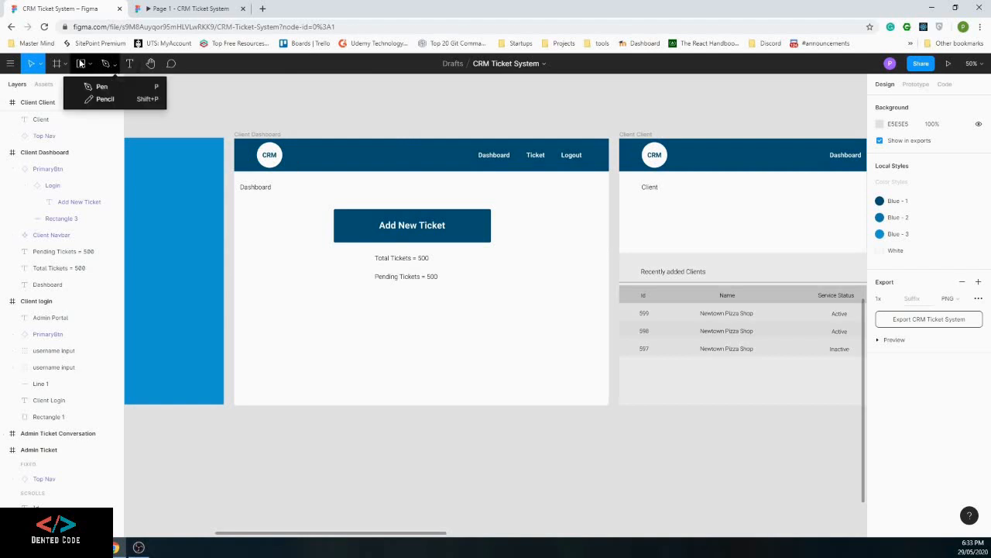
{"action": "left_click", "coordinate": [91, 67]}
{"action": "left_click", "coordinate": [91, 66]}
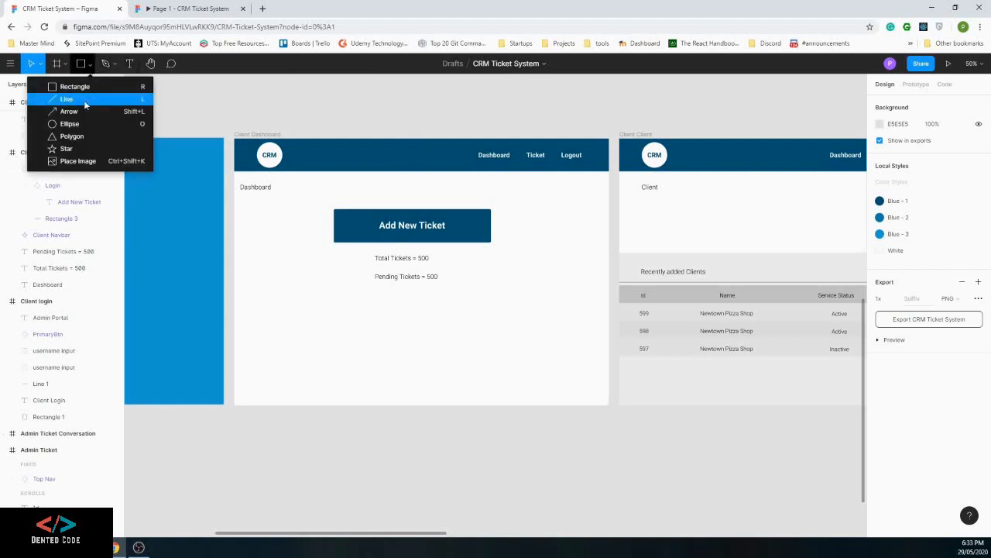
{"action": "left_click", "coordinate": [85, 99]}
{"action": "mouse_move", "coordinate": [236, 296]}
{"action": "left_mouse_down"}
{"action": "mouse_move", "coordinate": [465, 297]}
{"action": "mouse_move", "coordinate": [571, 312]}
{"action": "mouse_move", "coordinate": [608, 296]}
{"action": "left_mouse_up"}
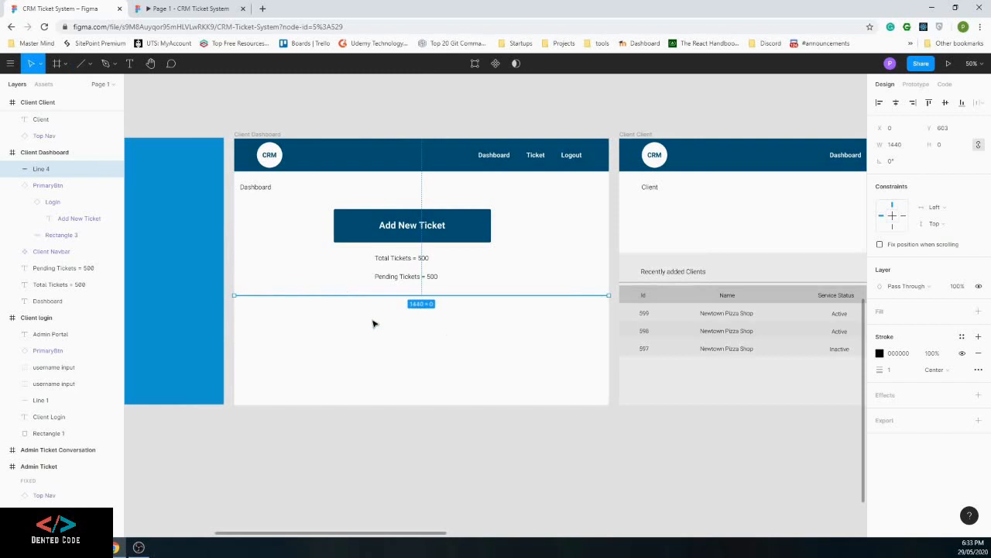
{"action": "left_click", "coordinate": [933, 354]}
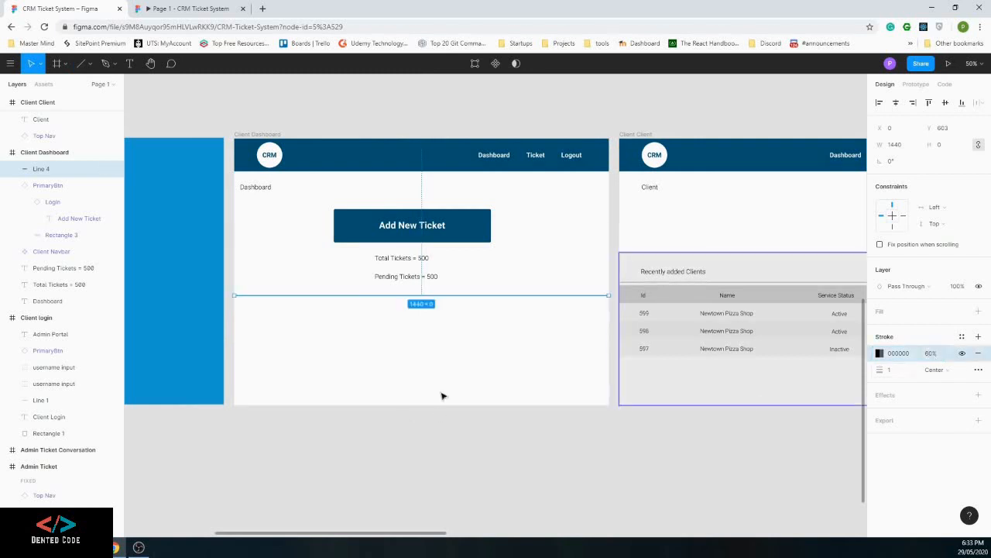
{"action": "left_click", "coordinate": [313, 312]}
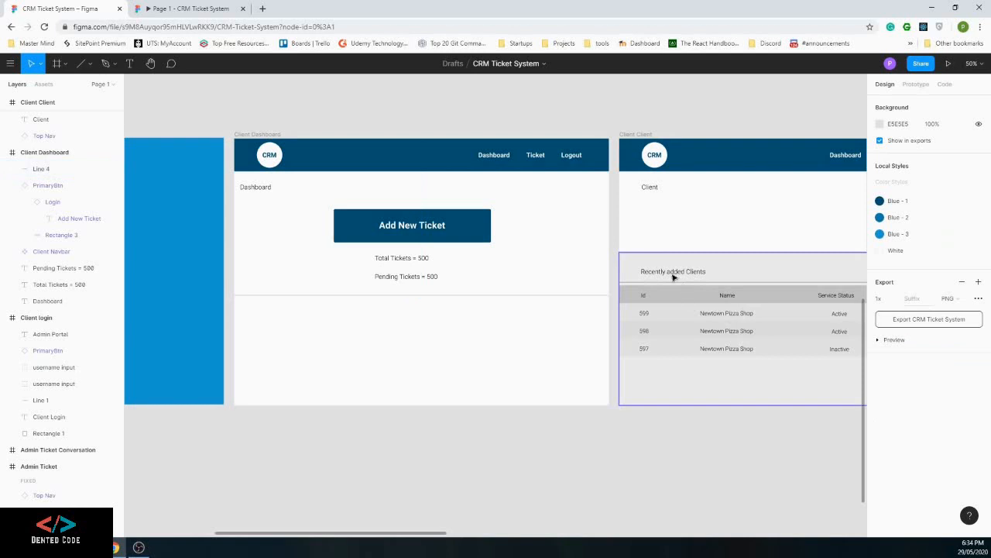
Move the Recently added Clients table from the Client Client frame into the Client Dashboard beneath the divider line, at X 0, Y 603
{"action": "left_click", "coordinate": [692, 342]}
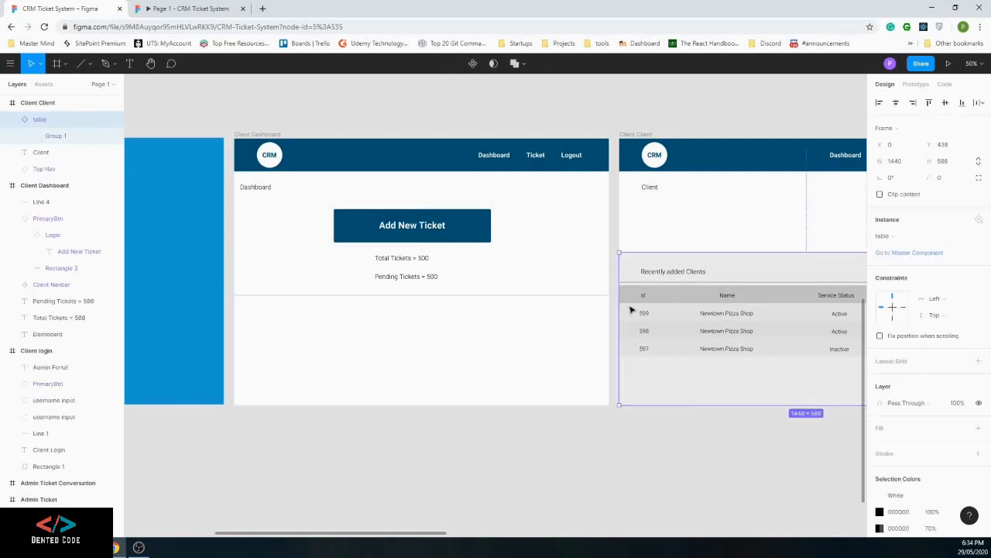
{"action": "left_click_drag", "start_coordinate": [681, 308], "coordinate": [280, 351]}
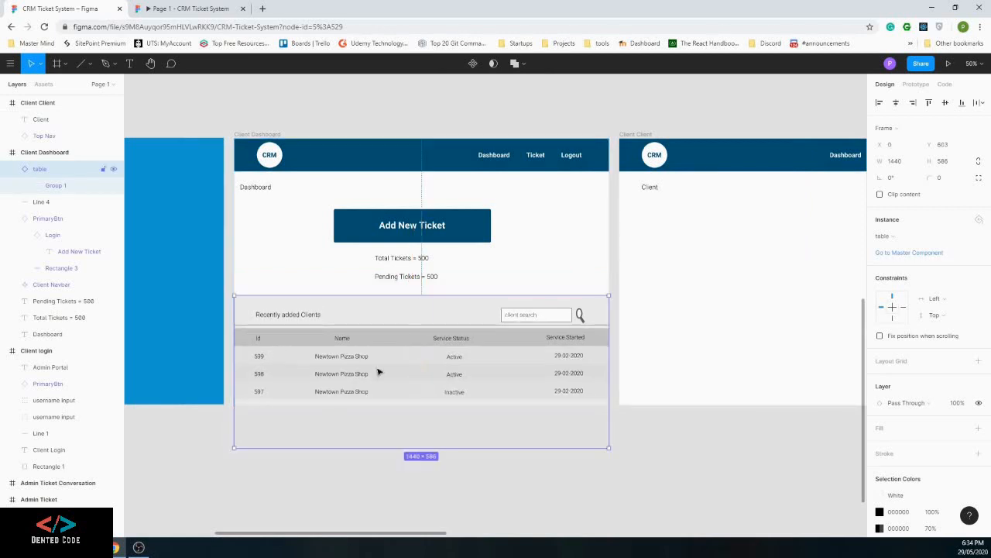
{"action": "left_click", "coordinate": [436, 478]}
{"action": "scroll", "coordinate": [485, 269], "scroll_direction": "down", "scroll_amount": 1}
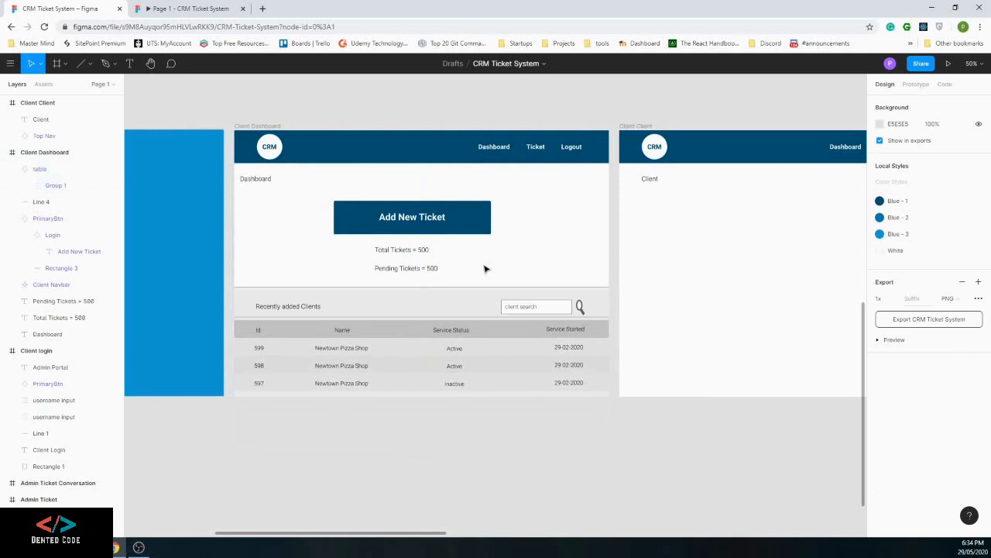
Change the Client Dashboard table's heading to Recently added Tickets
{"action": "left_click", "coordinate": [343, 357]}
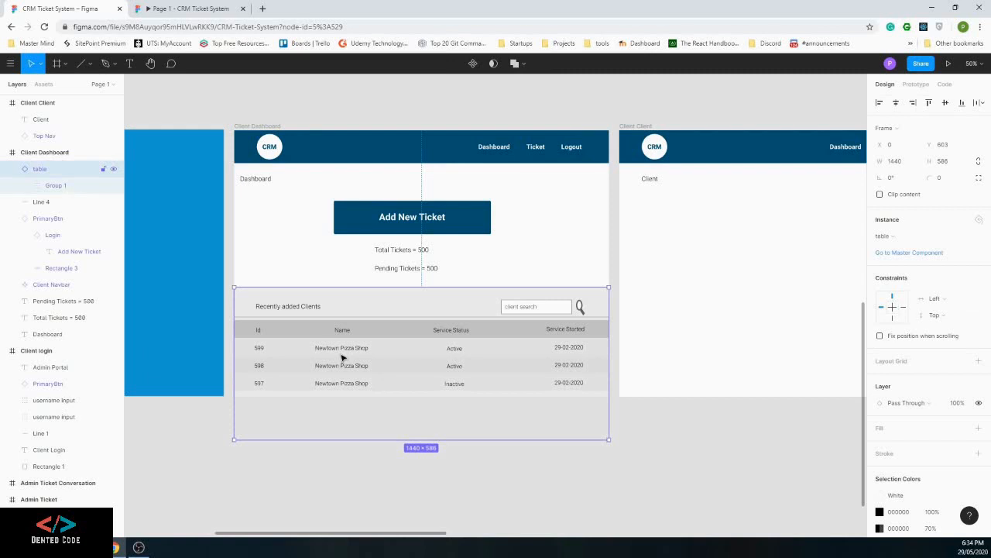
{"action": "double_click", "coordinate": [258, 385]}
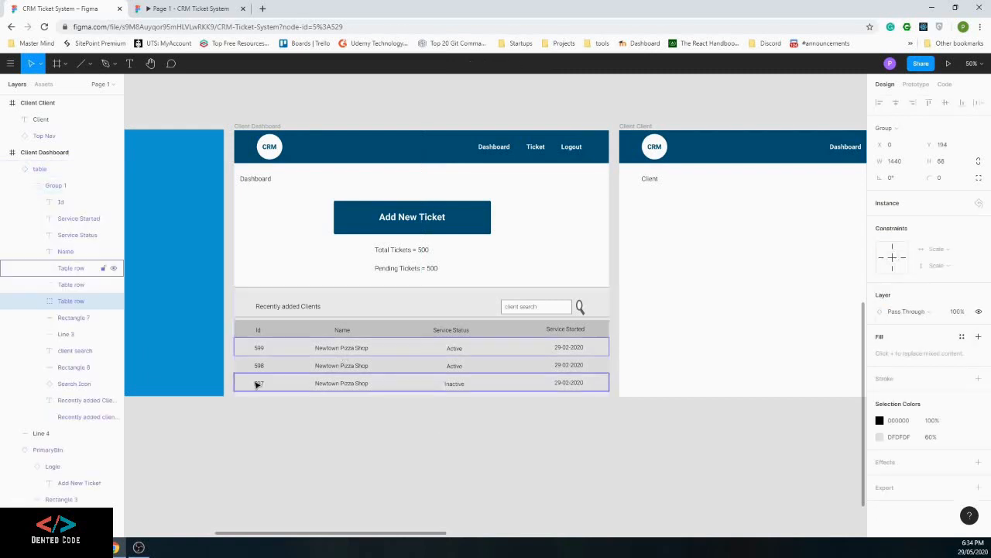
{"action": "double_click", "coordinate": [312, 306]}
{"action": "type", "text": "Tickets"}
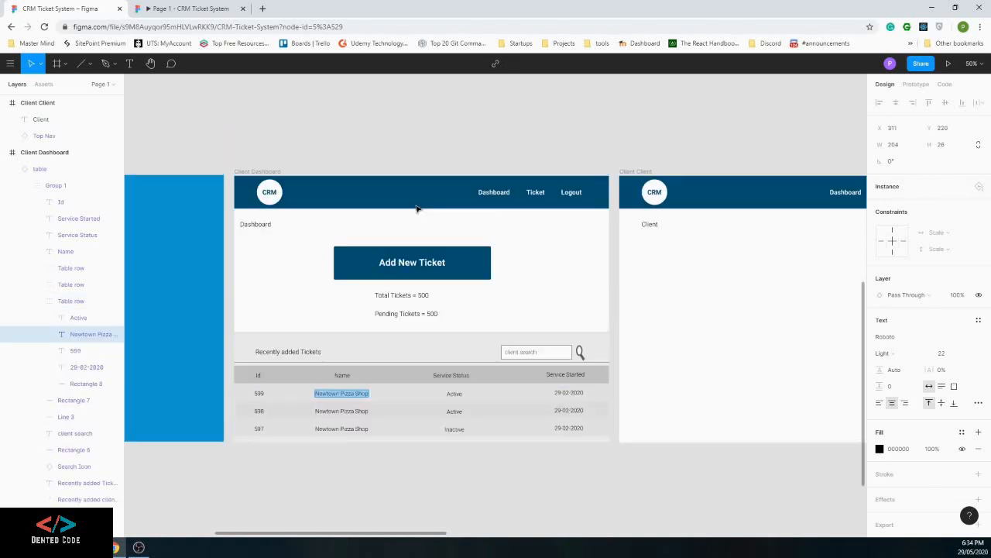
Replace the names in the Client Dashboard table's rows 599 and 598 with SSL Certificate Issue and Hosting issue
{"action": "scroll", "coordinate": [406, 296], "scroll_direction": "down", "scroll_amount": 1}
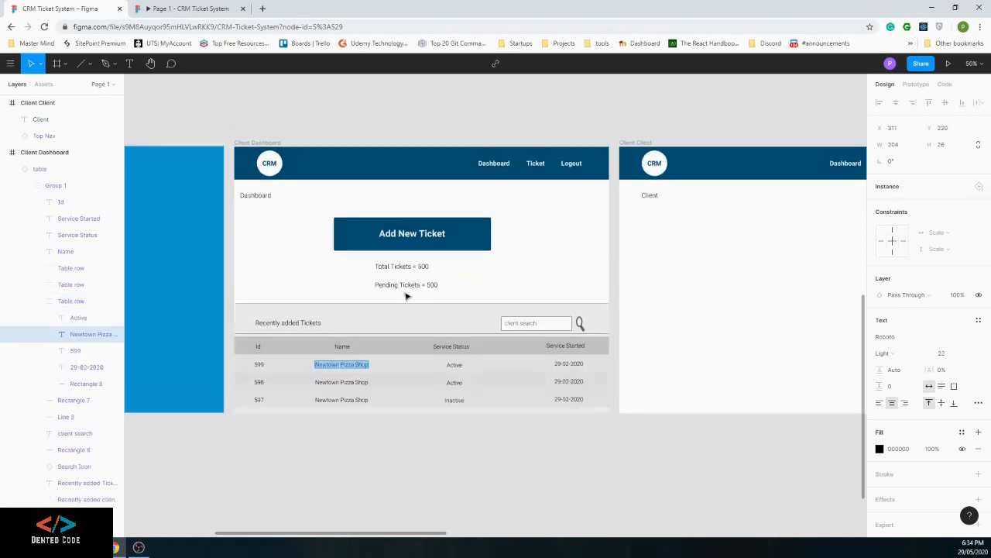
{"action": "type", "text": "6"}
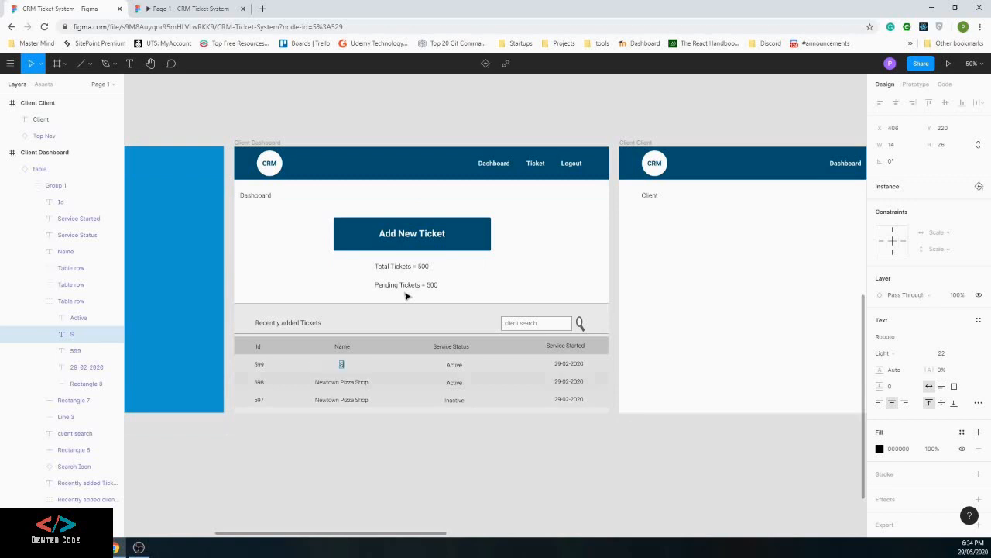
{"action": "type", "text": "SL Certificate Issue"}
{"action": "double_click", "coordinate": [337, 384]}
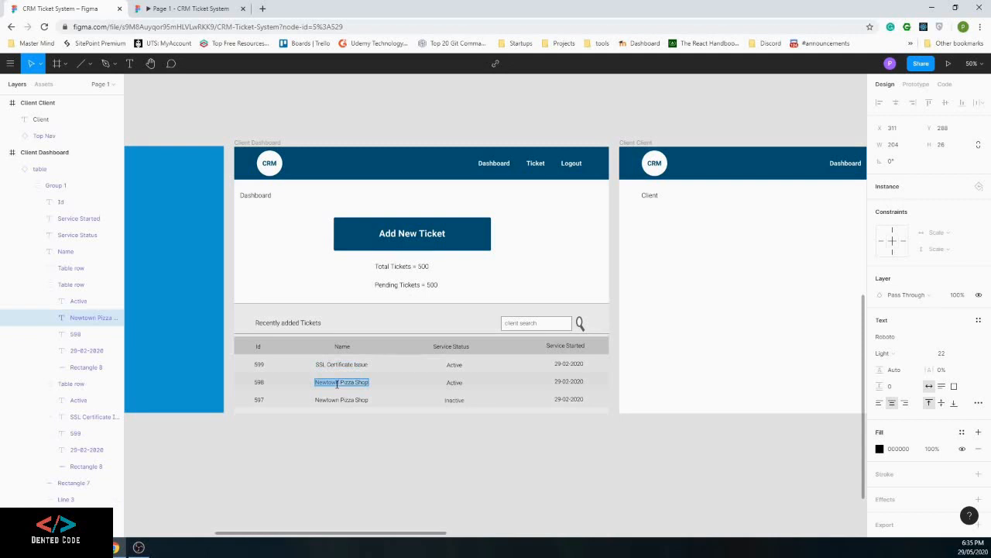
{"action": "type", "text": "Hostin"}
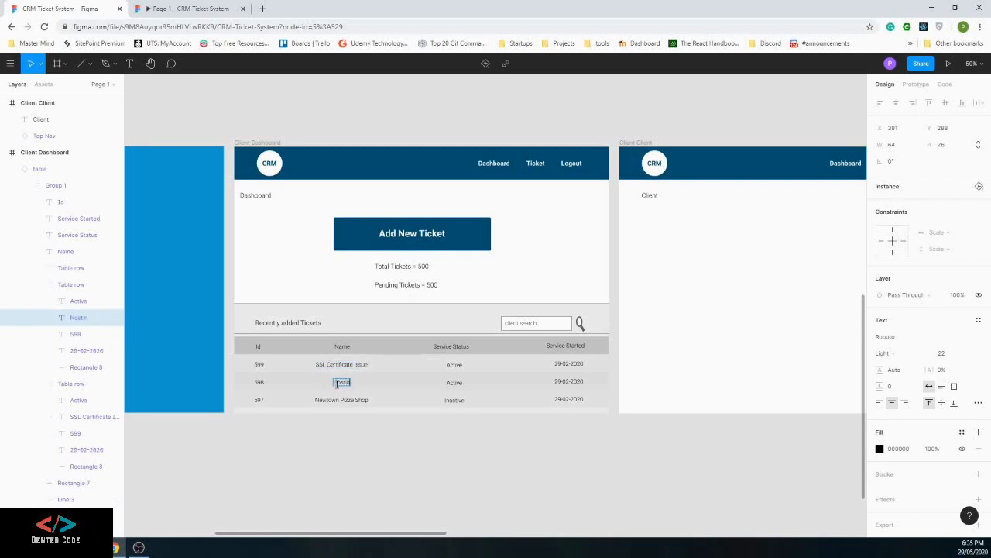
{"action": "type", "text": "g issues"}
{"action": "key", "text": "BackSpace"}
{"action": "key", "text": "BackSpace"}
{"action": "type", "text": "e"}
Replace the name in the Client Dashboard table's row 597 with Email not workin
{"action": "double_click", "coordinate": [339, 398]}
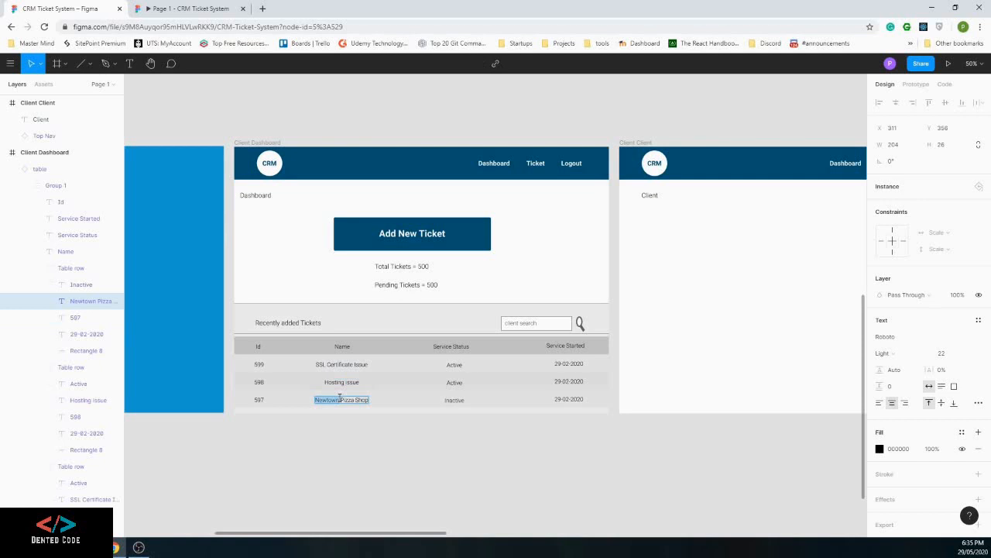
{"action": "key", "text": "ctrl+a"}
{"action": "type", "text": "Email"}
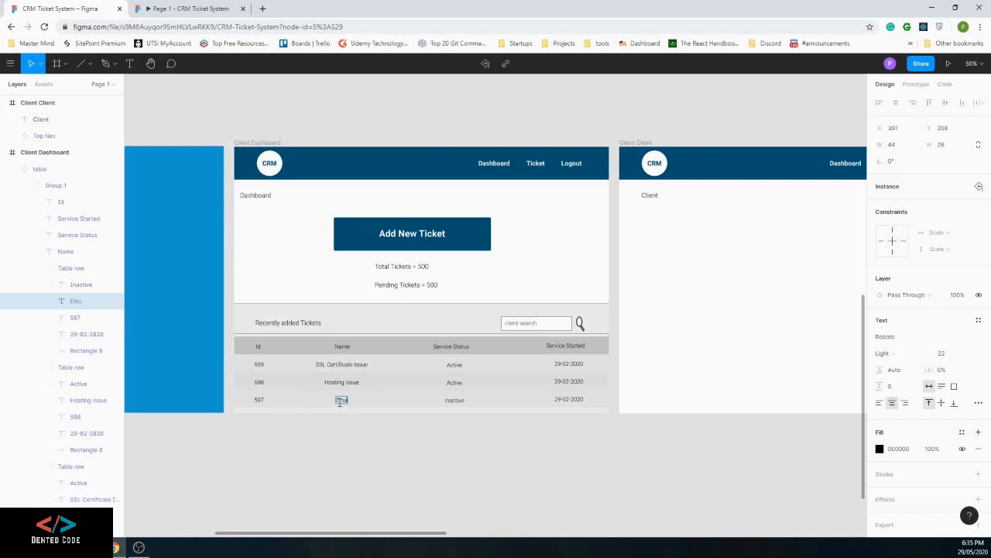
{"action": "type", "text": " not workin"}
Find the Admin Ticket frame's table and select its Pending Client Response status text for reuse in the Client Dashboard table
{"action": "left_click", "coordinate": [455, 365]}
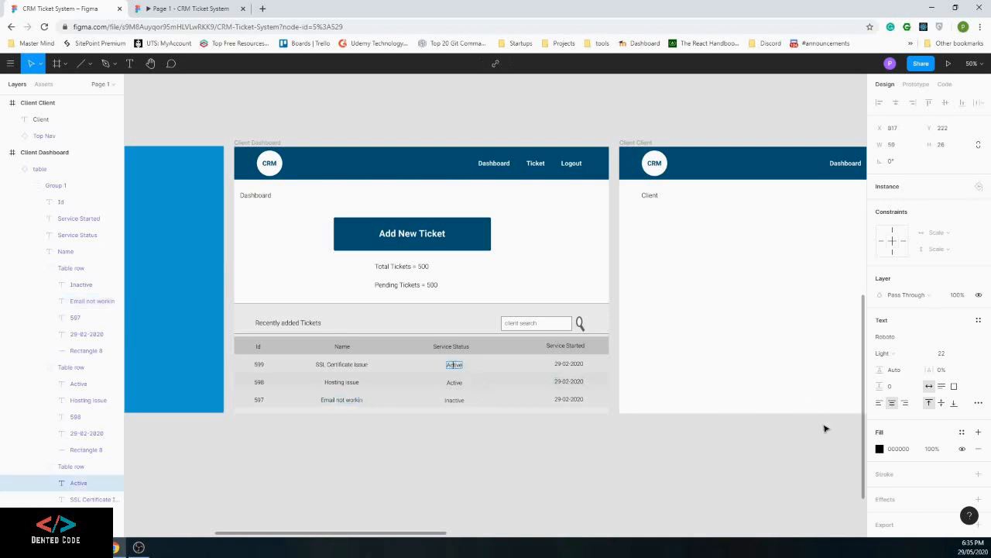
{"action": "left_click", "coordinate": [153, 64]}
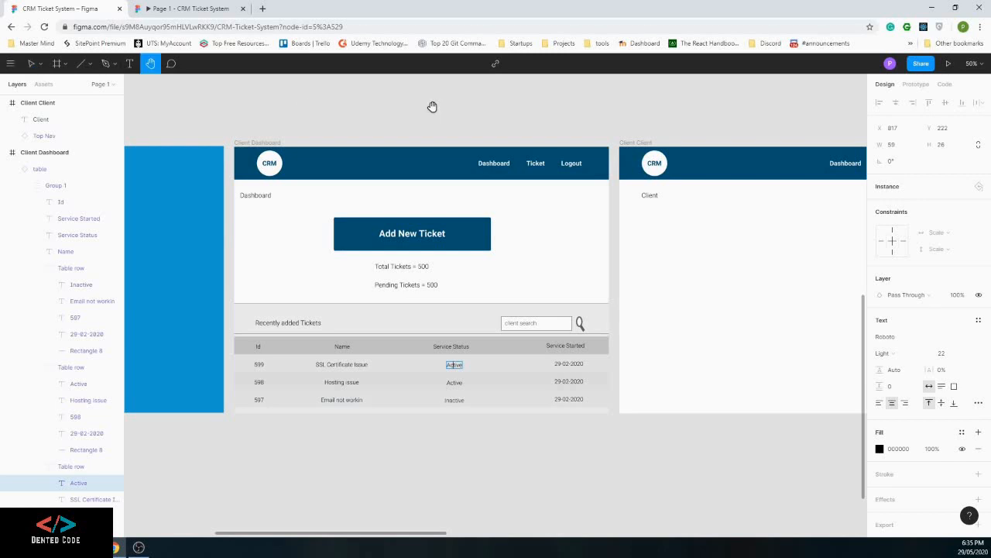
{"action": "left_click_drag", "start_coordinate": [442, 248], "coordinate": [392, 448]}
{"action": "scroll", "coordinate": [388, 461], "scroll_direction": "down", "scroll_amount": 5}
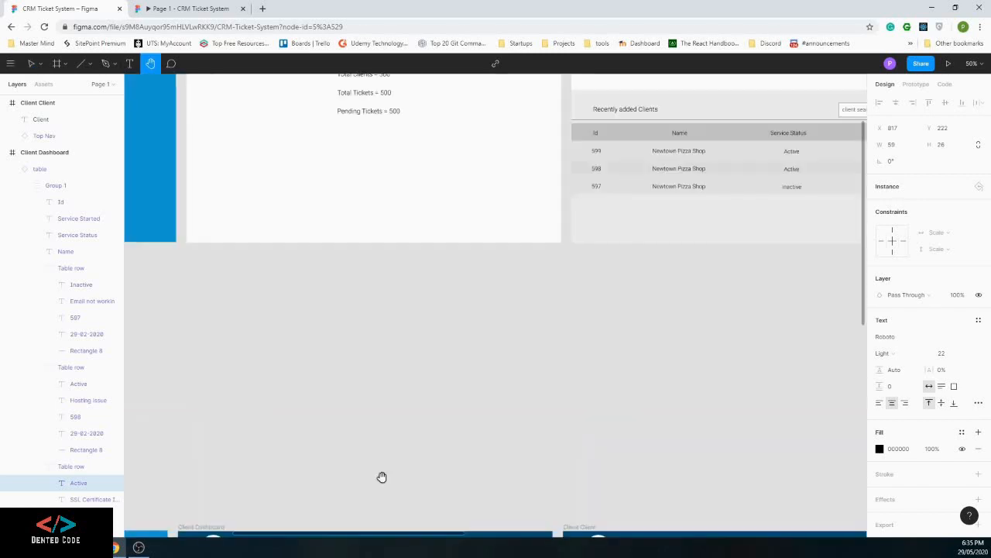
{"action": "left_click_drag", "start_coordinate": [670, 137], "coordinate": [515, 385]}
{"action": "left_click_drag", "start_coordinate": [215, 248], "coordinate": [296, 264]}
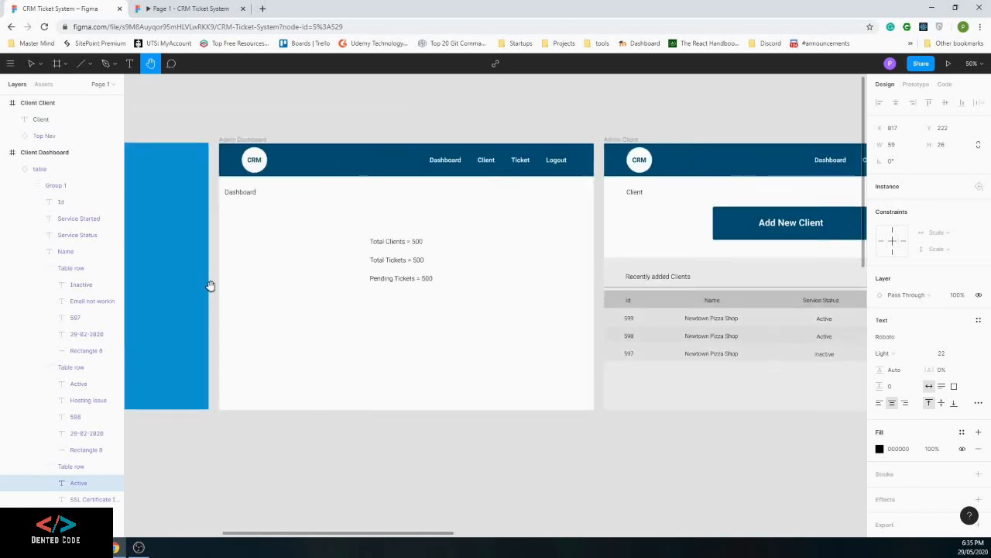
{"action": "scroll", "coordinate": [322, 289], "scroll_direction": "right", "scroll_amount": 10}
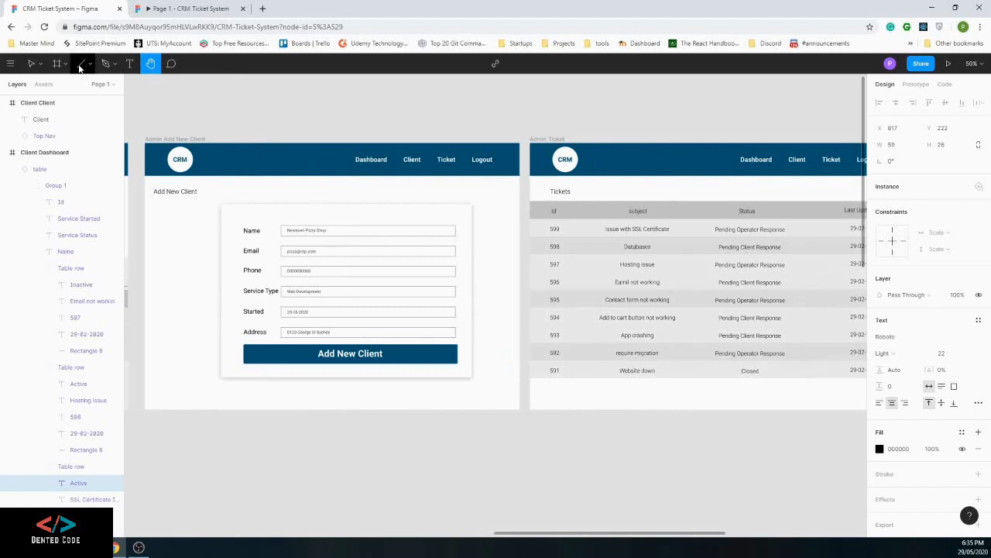
{"action": "key", "text": "v"}
{"action": "left_click", "coordinate": [748, 247], "text": "ctrl"}
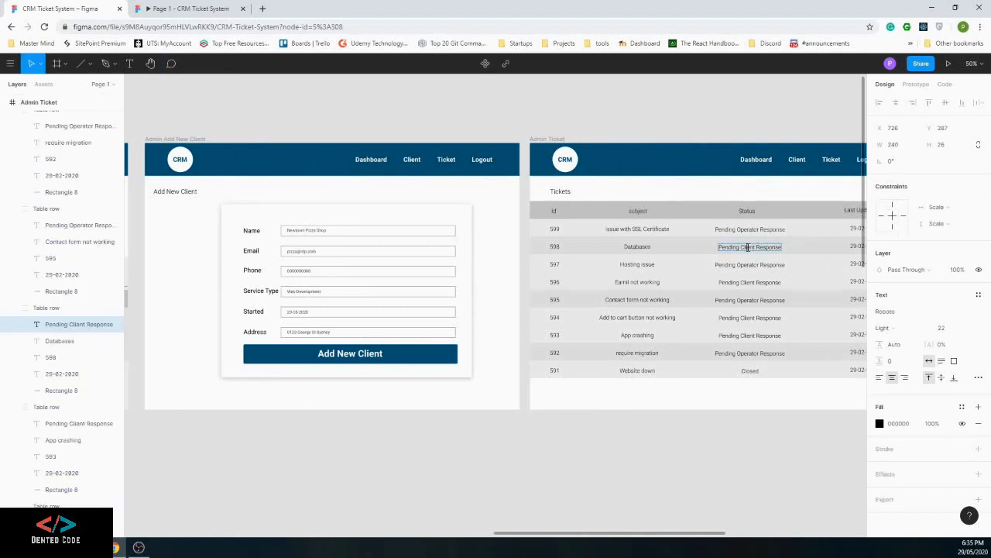
Rename the Client Dashboard table's Service Status header as Status and set its rows to Pending Client Response, Pending Operator Response and Closed
{"action": "scroll", "coordinate": [844, 429], "scroll_direction": "down", "scroll_amount": 5}
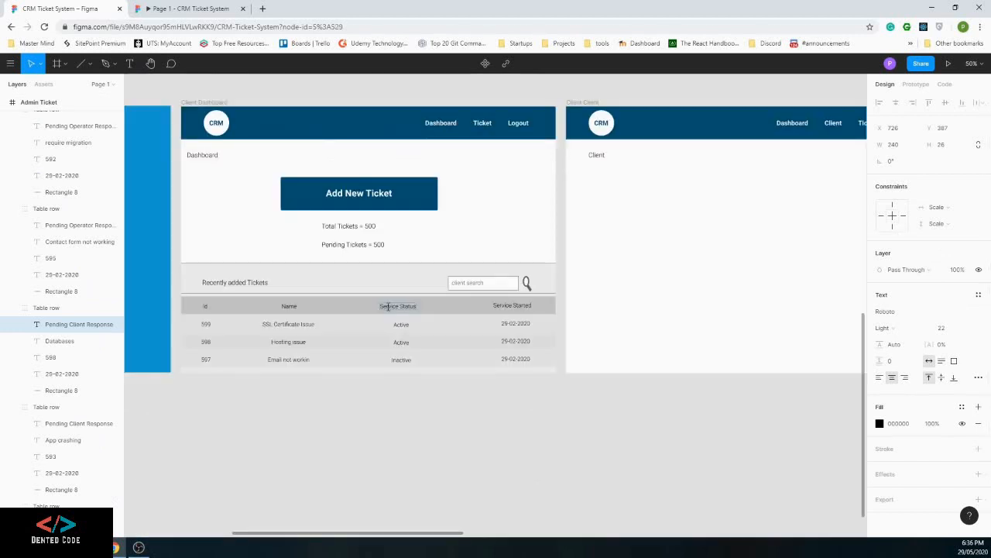
{"action": "left_click", "coordinate": [388, 307]}
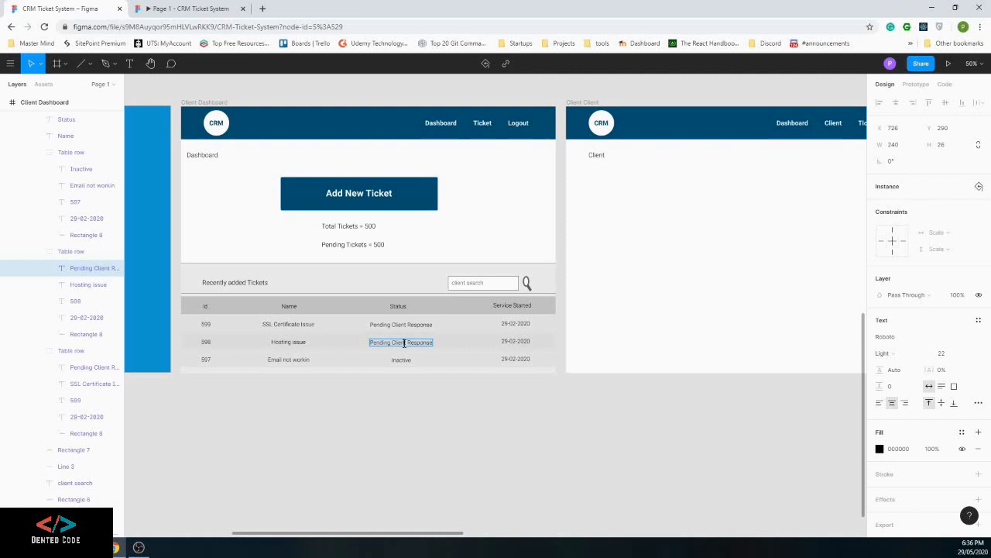
{"action": "double_click", "coordinate": [403, 342]}
{"action": "type", "text": "Operator"}
{"action": "double_click", "coordinate": [402, 360]}
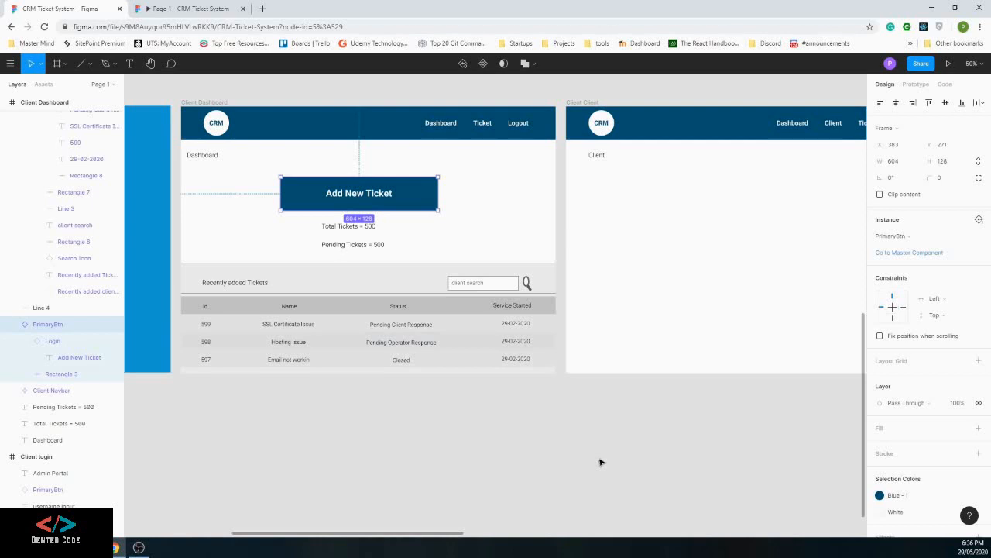
Delete the Client Client frame beside the Client Dashboard
{"action": "left_click_drag", "start_coordinate": [789, 512], "coordinate": [524, 538]}
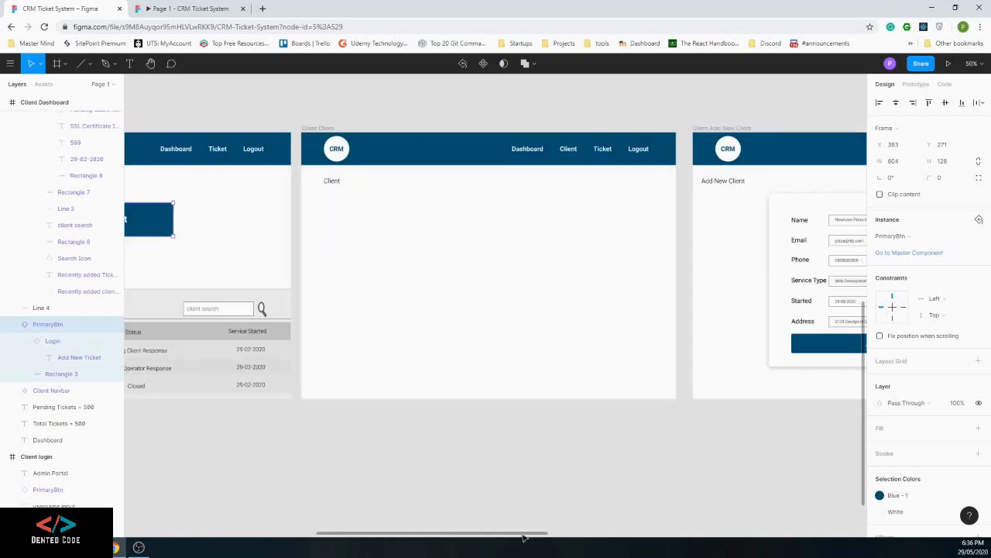
{"action": "left_click", "coordinate": [490, 154]}
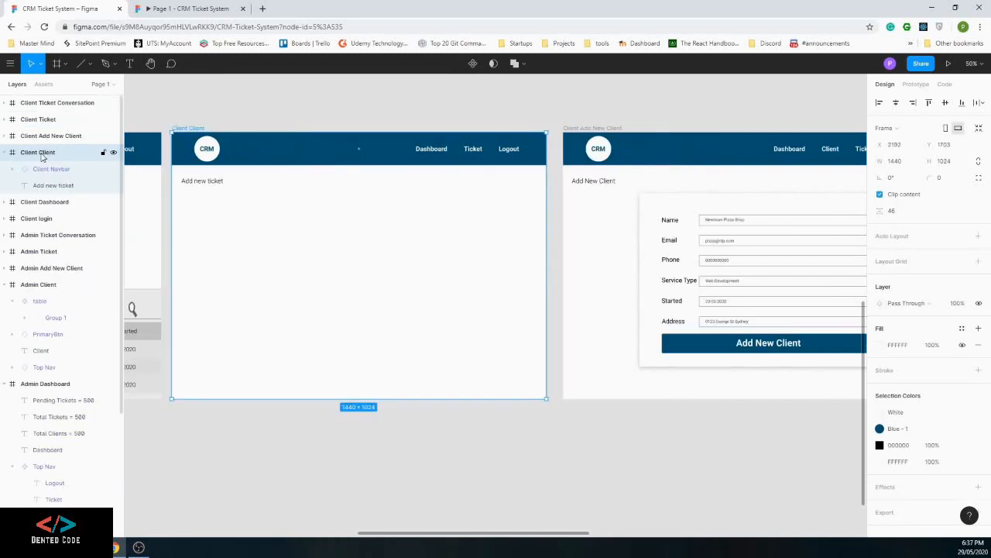
{"action": "key", "text": "Delete"}
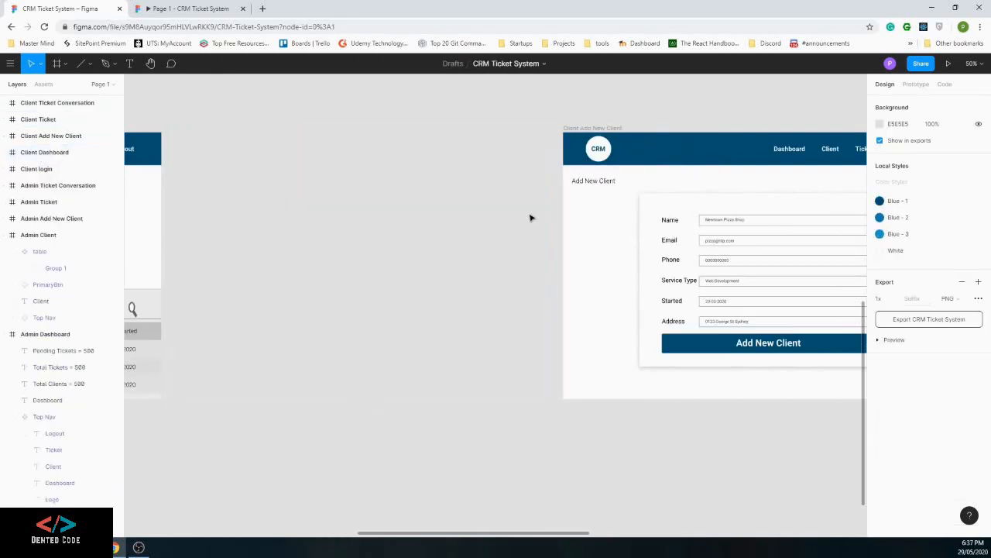
Rename the Client Add New Client frame as Client Add New Ticket with the Client Navbar, and change its heading to Add New Ticket
{"action": "left_click", "coordinate": [50, 135]}
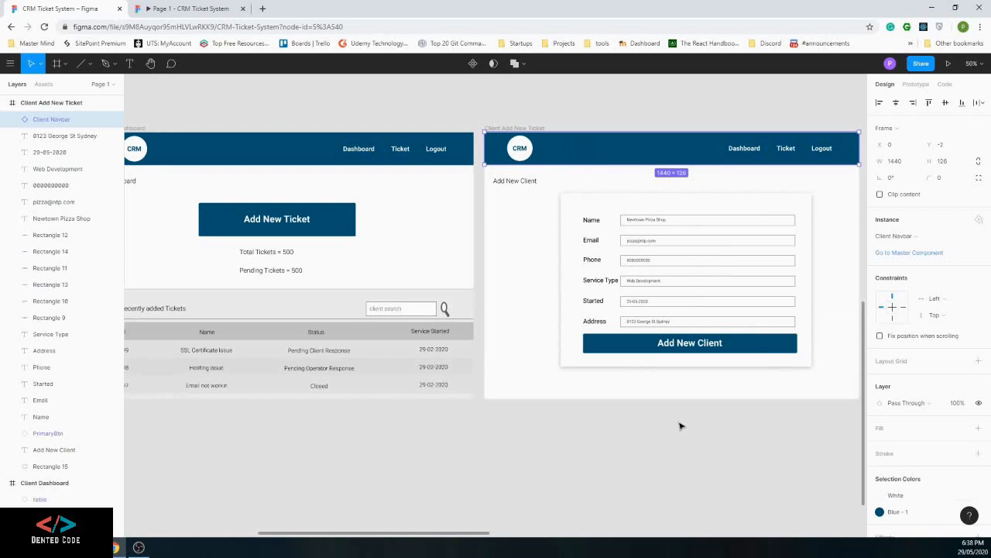
{"action": "left_click", "coordinate": [532, 181]}
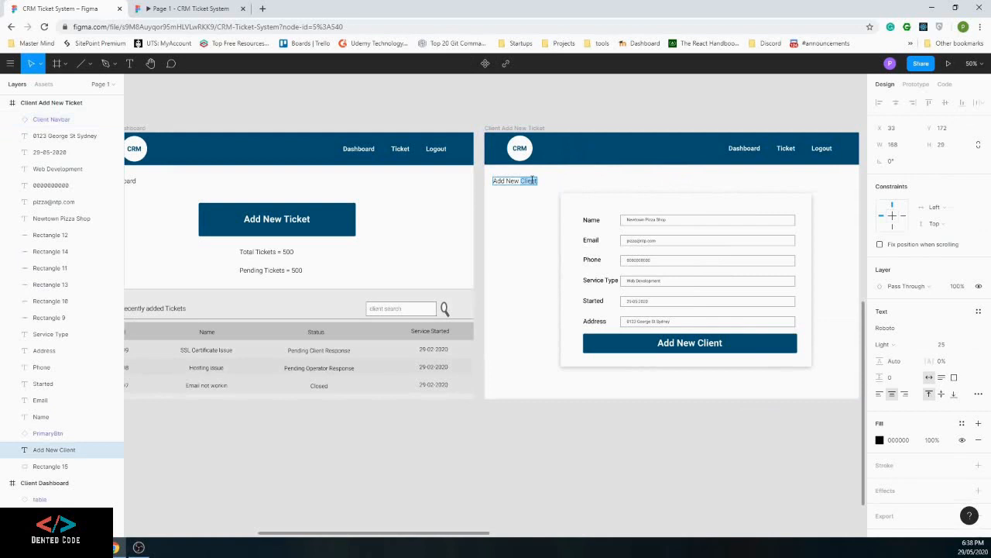
{"action": "type", "text": "Ticket"}
Turn the form's Name and Email fields into Subject with SSI Certificate Issue and Issue Found At with 20-05-2020
{"action": "left_click", "coordinate": [591, 220]}
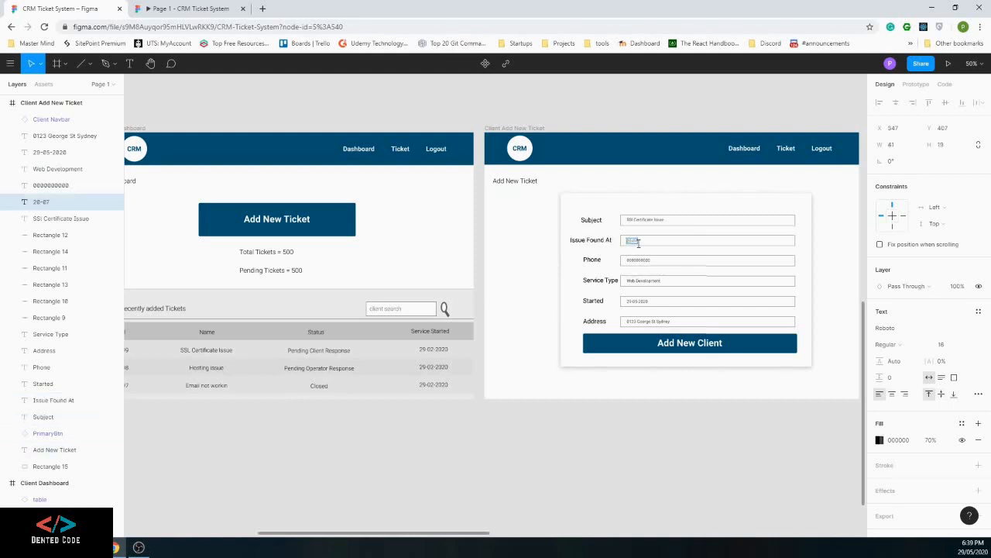
{"action": "type", "text": "-202"}
{"action": "type", "text": "0"}
Turn the Phone field into Details with the text Write detail message, and delete the Service Type, Started and Address fields
{"action": "left_click", "coordinate": [592, 259]}
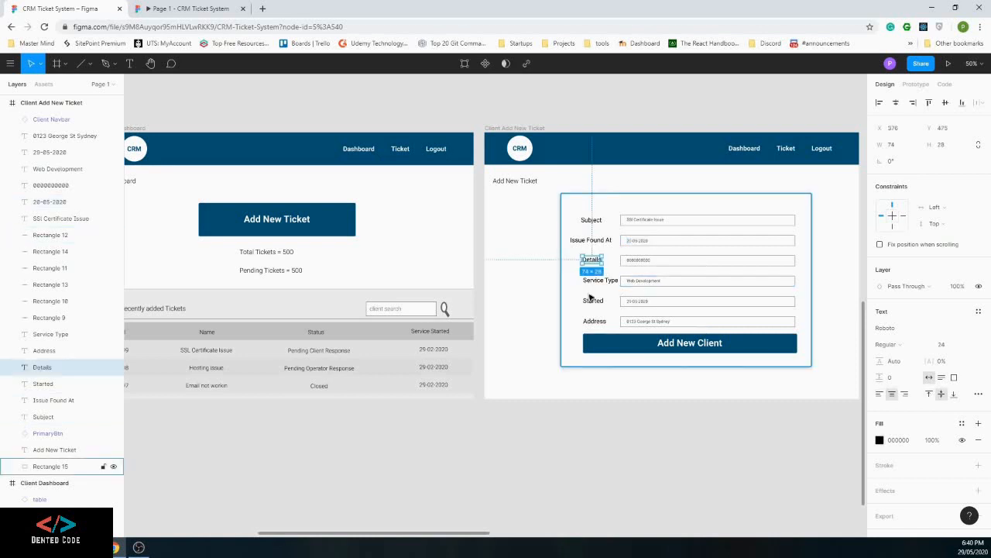
{"action": "left_click", "coordinate": [598, 281]}
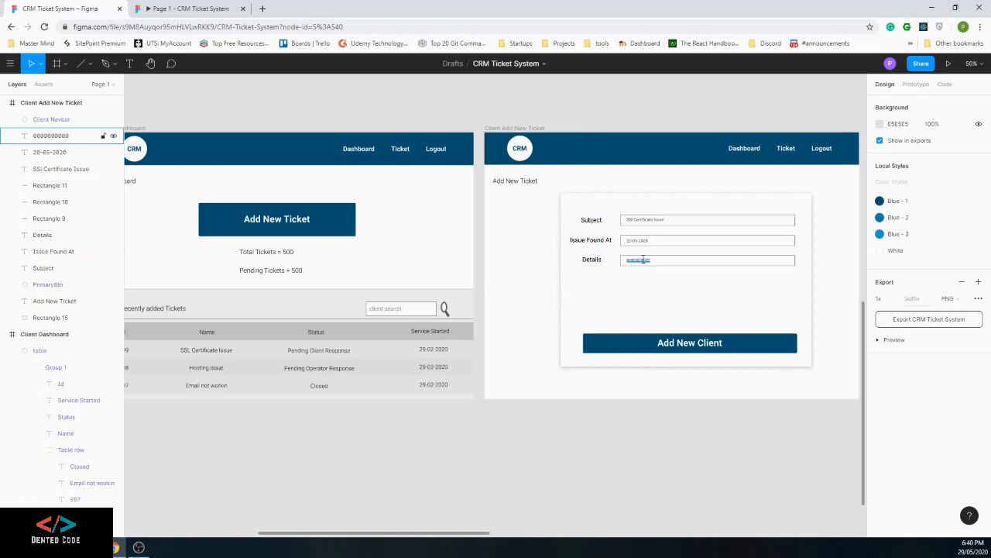
{"action": "double_click", "coordinate": [642, 259]}
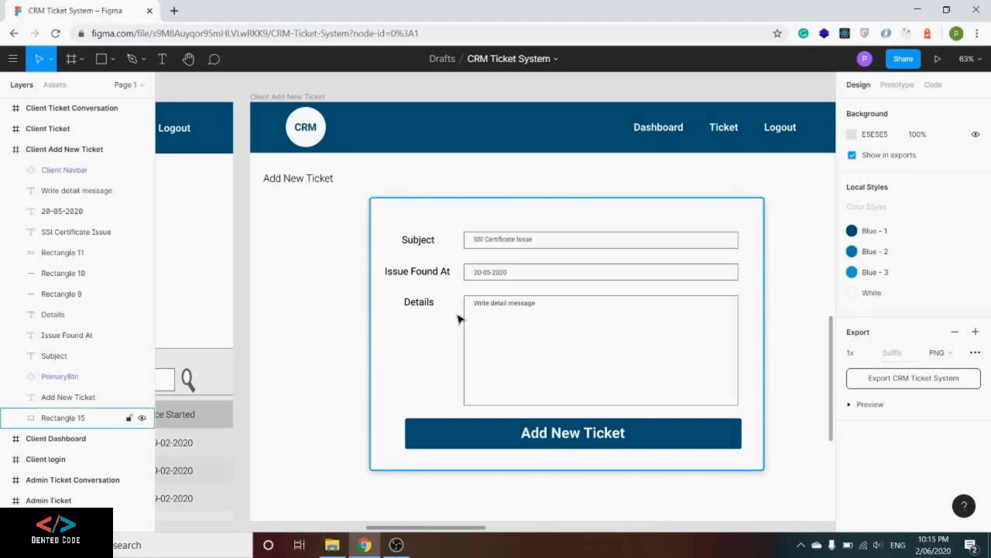
Compare the Client Ticket frame's ticket table, navbar and Add New Ticket button with the Admin Ticket frame
{"action": "scroll", "coordinate": [458, 318], "scroll_direction": "down", "scroll_amount": 5}
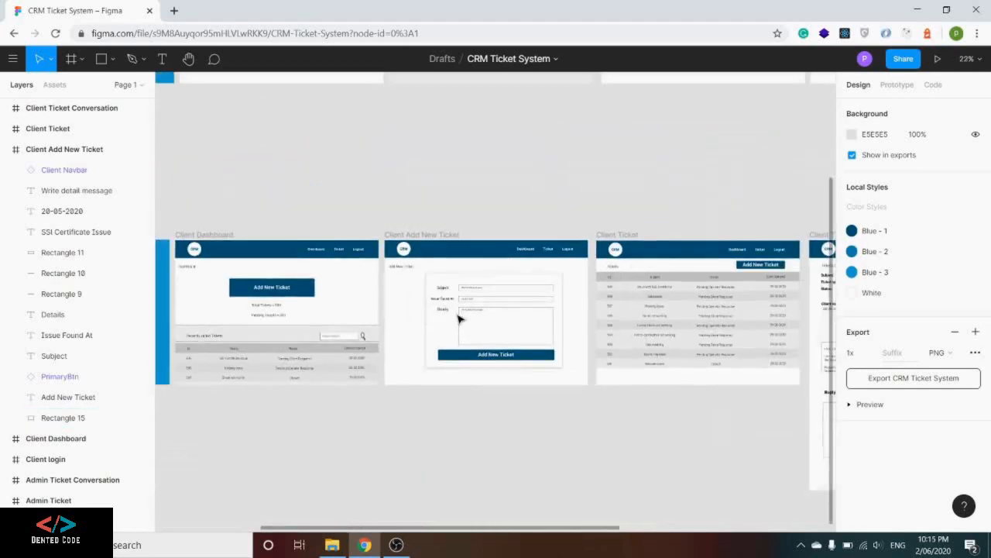
{"action": "scroll", "coordinate": [457, 318], "scroll_direction": "down", "scroll_amount": 4}
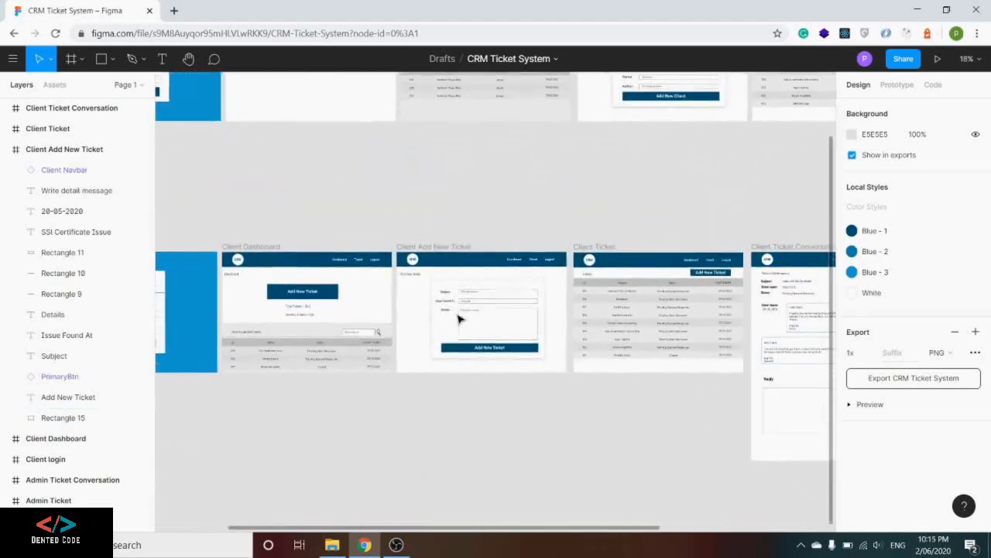
{"action": "left_click", "coordinate": [188, 61]}
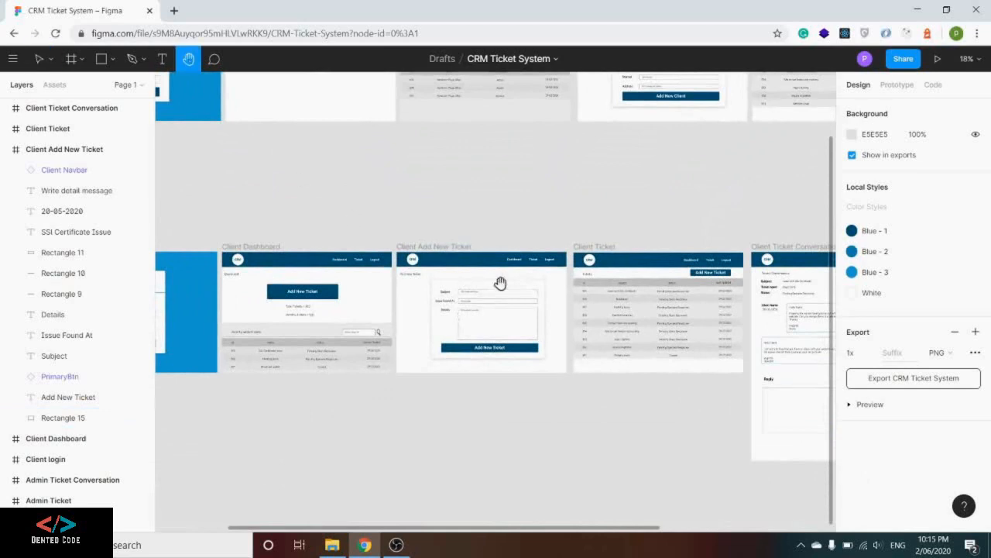
{"action": "left_click_drag", "start_coordinate": [500, 283], "coordinate": [243, 261]}
{"action": "scroll", "coordinate": [385, 258], "scroll_direction": "up", "scroll_amount": 5}
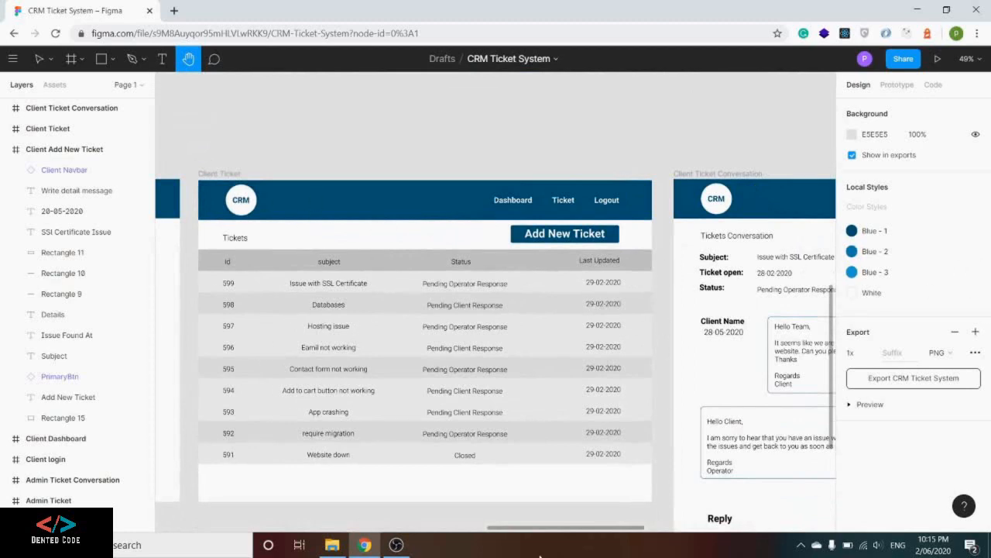
{"action": "left_click_drag", "start_coordinate": [572, 531], "coordinate": [549, 535]}
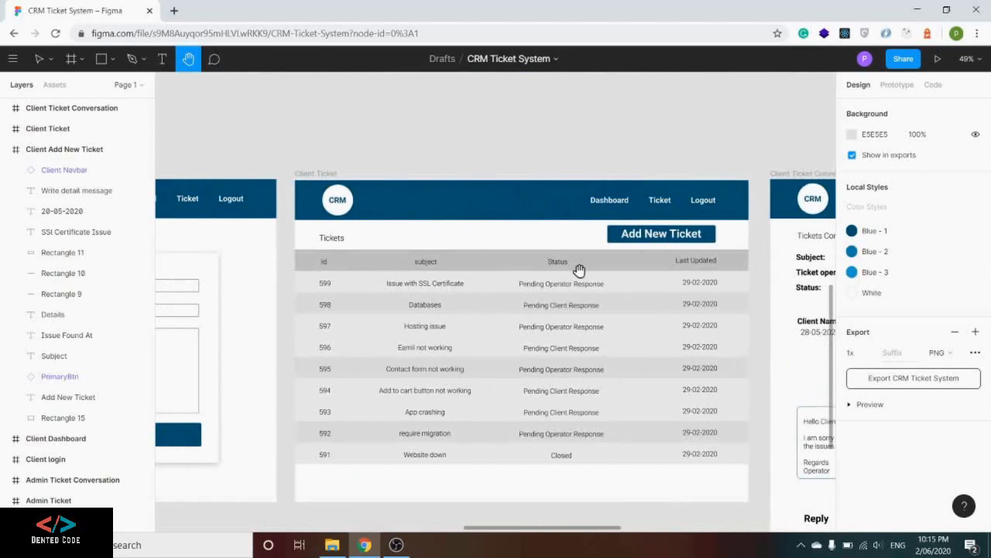
{"action": "scroll", "coordinate": [579, 269], "scroll_direction": "down", "scroll_amount": 10}
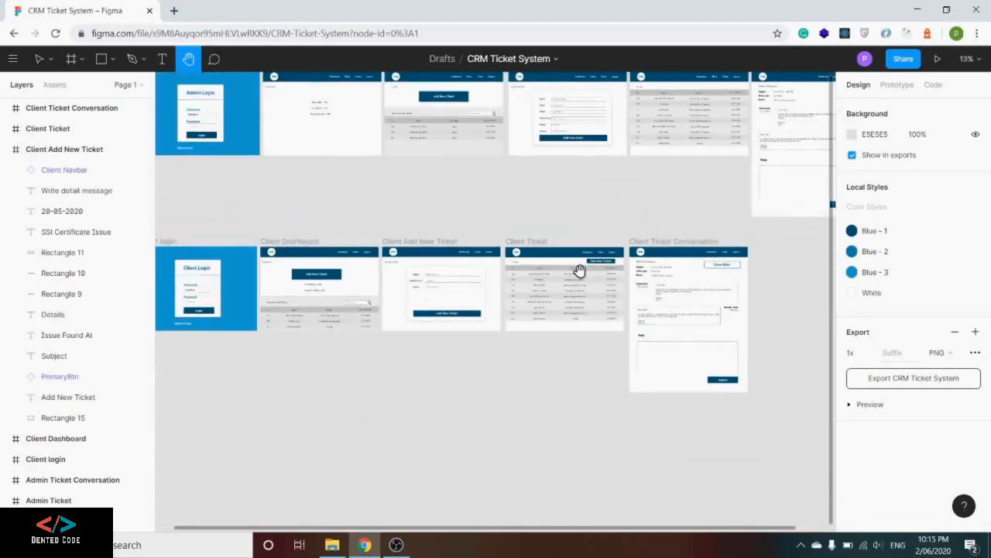
{"action": "left_click_drag", "start_coordinate": [654, 114], "coordinate": [516, 317]}
{"action": "scroll", "coordinate": [527, 317], "scroll_direction": "up", "scroll_amount": 8}
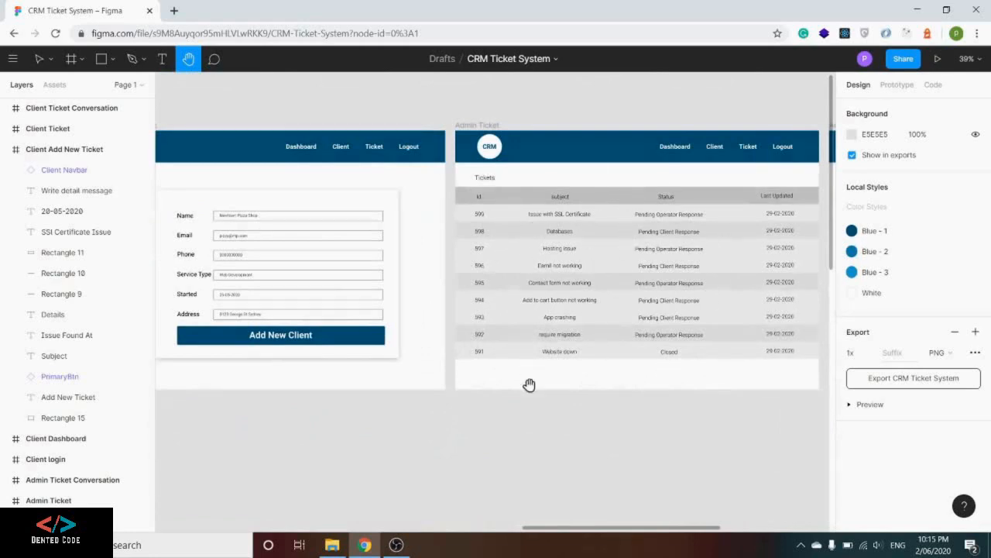
{"action": "left_click_drag", "start_coordinate": [500, 412], "coordinate": [609, 172]}
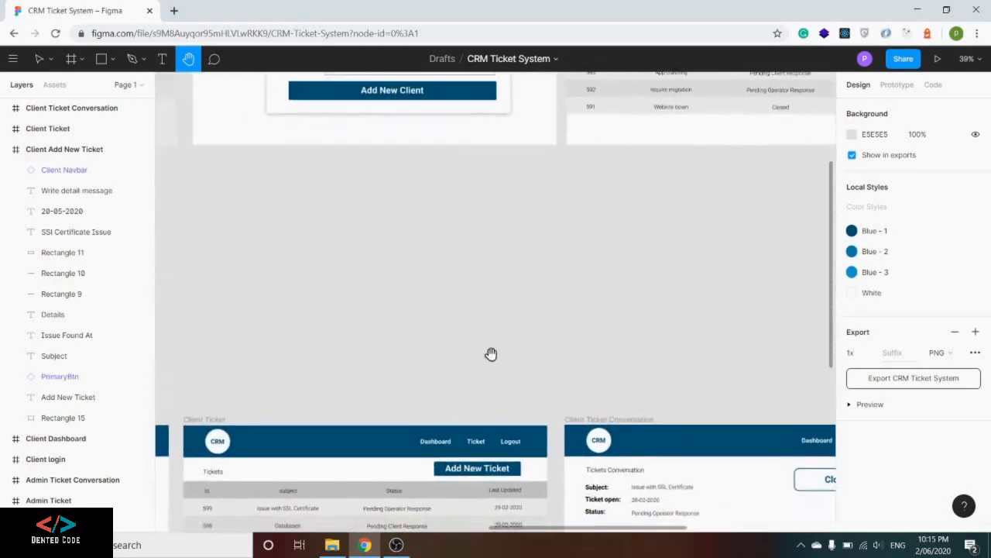
{"action": "left_click_drag", "start_coordinate": [491, 354], "coordinate": [588, 191]}
{"action": "scroll", "coordinate": [511, 281], "scroll_direction": "down", "scroll_amount": 5}
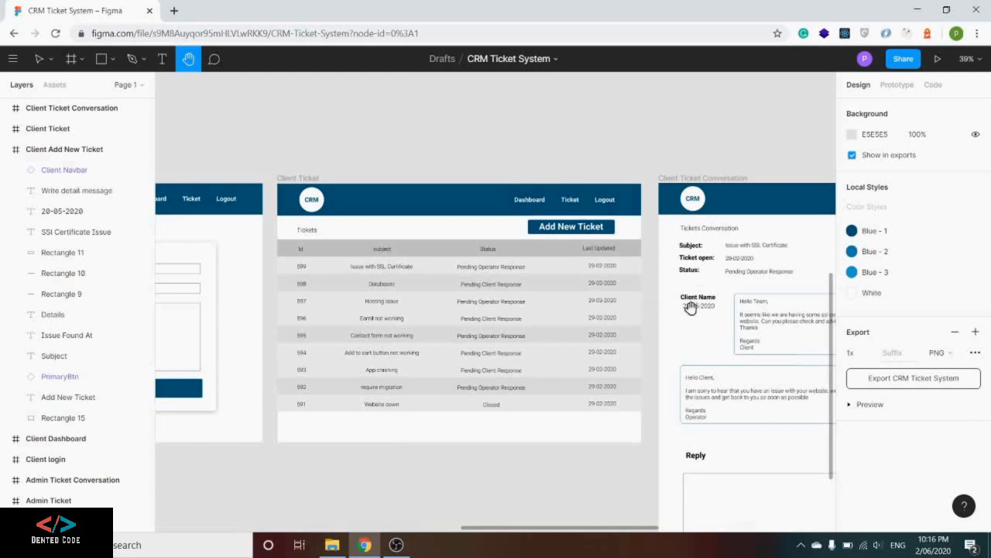
Compare the Client Ticket Conversation frame with the Admin Ticket Conversation frame, especially the header area holding the Close Ticket button
{"action": "left_click_drag", "start_coordinate": [788, 376], "coordinate": [467, 274]}
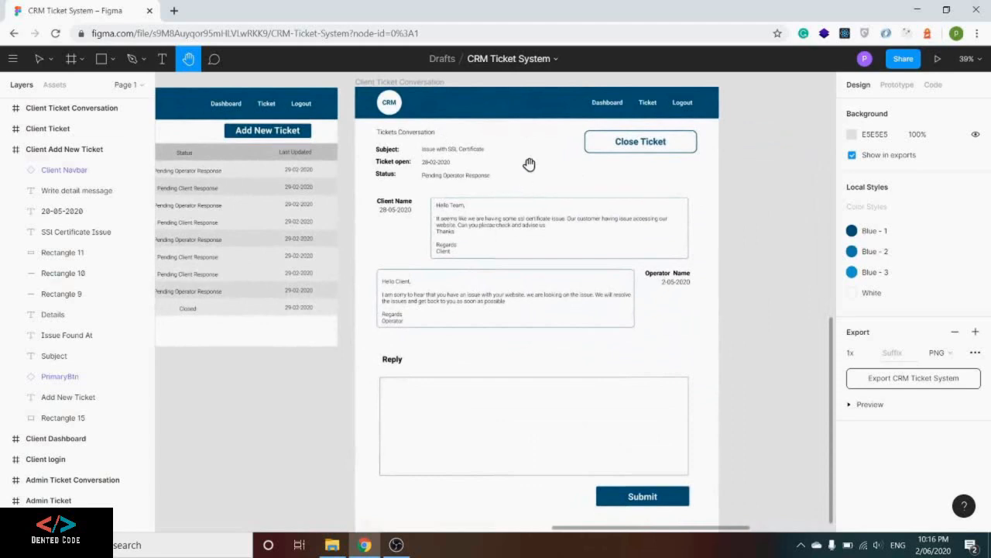
{"action": "left_click_drag", "start_coordinate": [529, 164], "coordinate": [556, 429]}
{"action": "left_click_drag", "start_coordinate": [668, 141], "coordinate": [407, 426]}
{"action": "left_click_drag", "start_coordinate": [643, 253], "coordinate": [449, 255]}
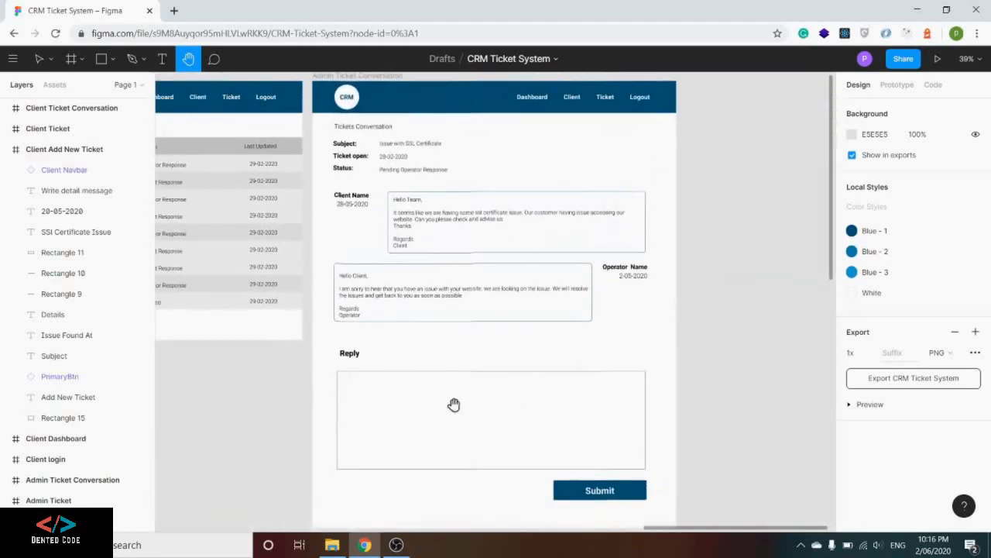
{"action": "left_click_drag", "start_coordinate": [458, 436], "coordinate": [569, 303]}
{"action": "left_click_drag", "start_coordinate": [460, 484], "coordinate": [530, 328]}
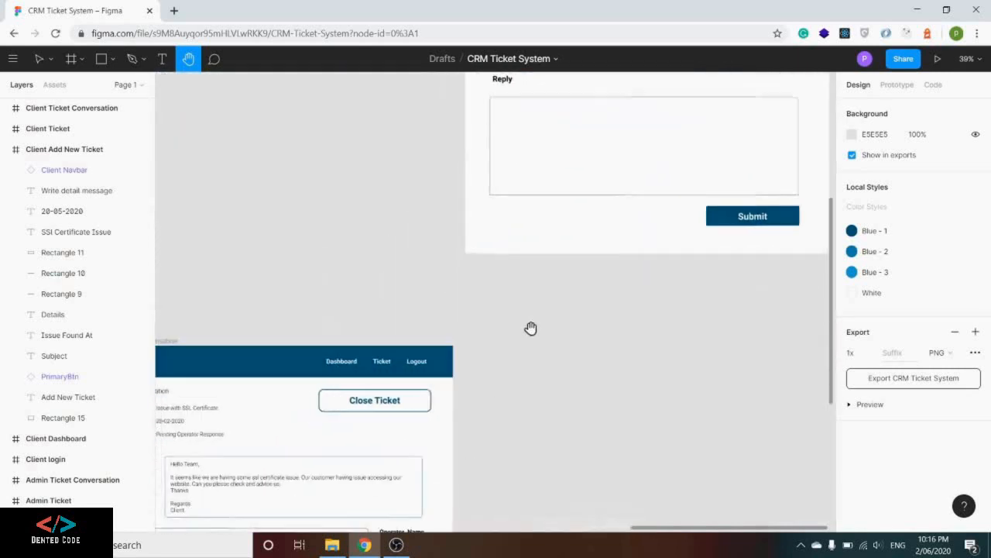
{"action": "left_click_drag", "start_coordinate": [523, 404], "coordinate": [677, 279]}
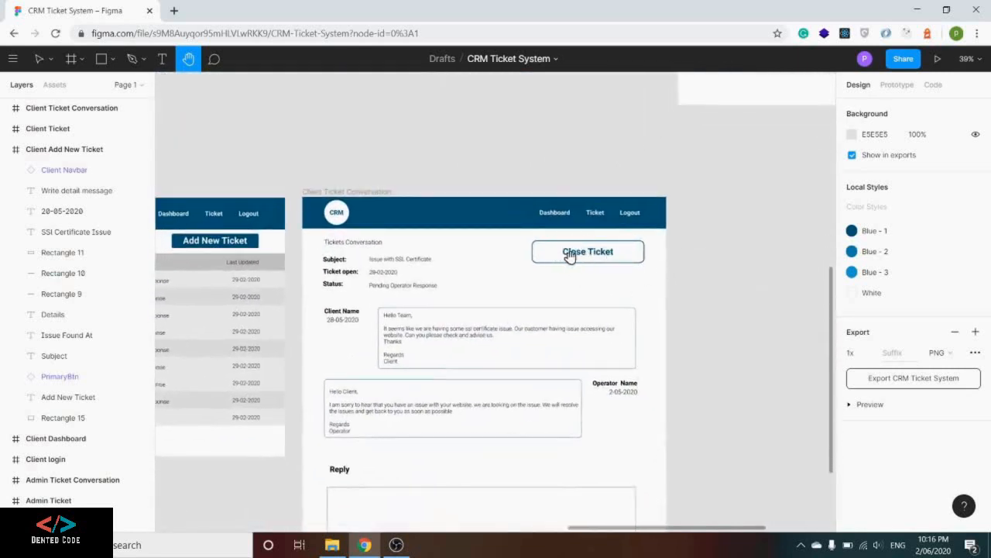
{"action": "left_click_drag", "start_coordinate": [542, 343], "coordinate": [612, 250]}
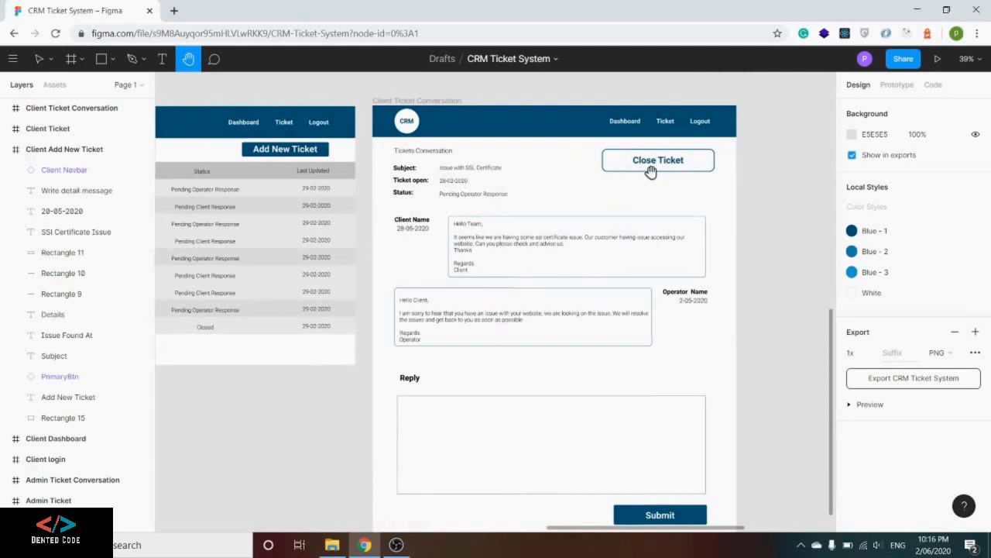
Review the Client Ticket Conversation frame's messages, reply box and buttons alongside the Client Ticket list
{"action": "scroll", "coordinate": [594, 324], "scroll_direction": "down", "scroll_amount": 3}
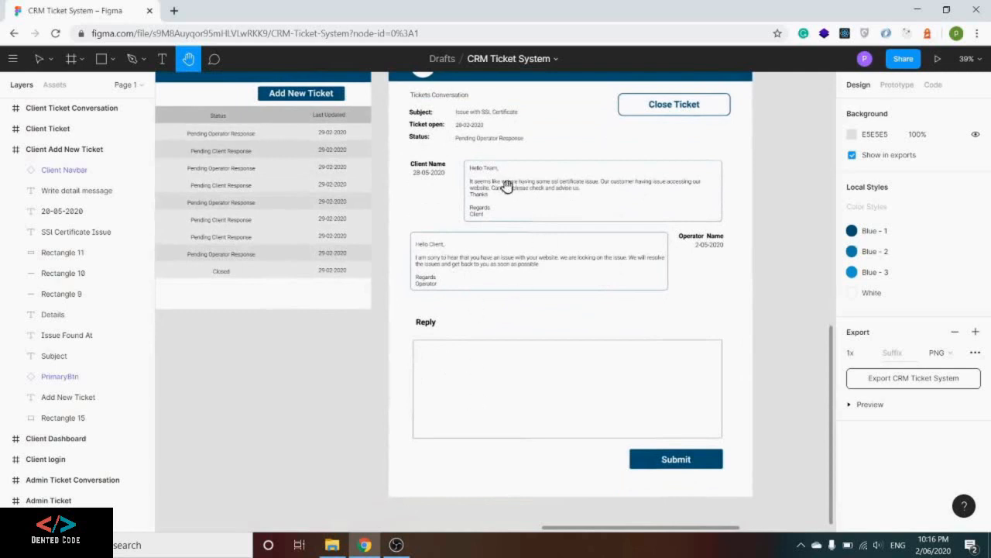
{"action": "left_click_drag", "start_coordinate": [536, 143], "coordinate": [525, 170]}
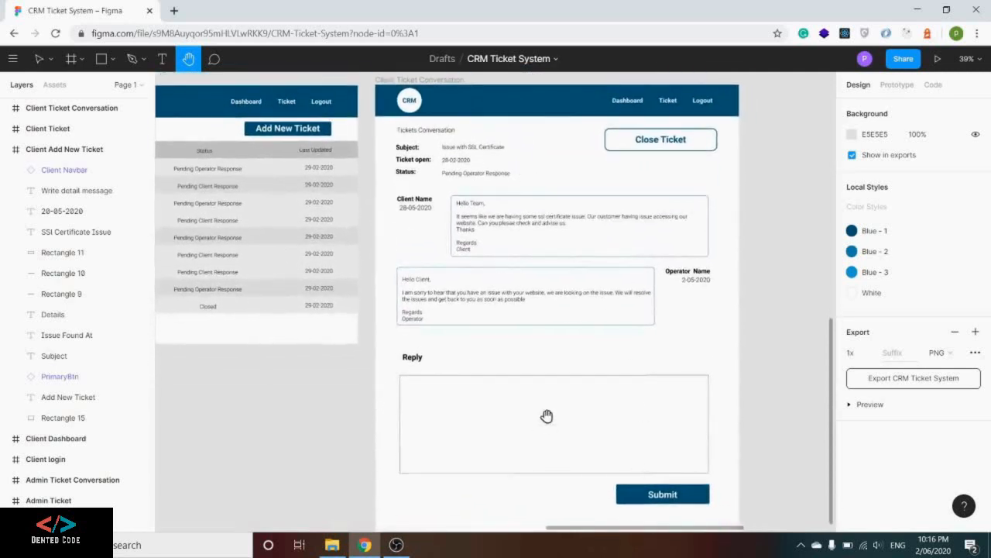
{"action": "left_click_drag", "start_coordinate": [547, 415], "coordinate": [547, 376]}
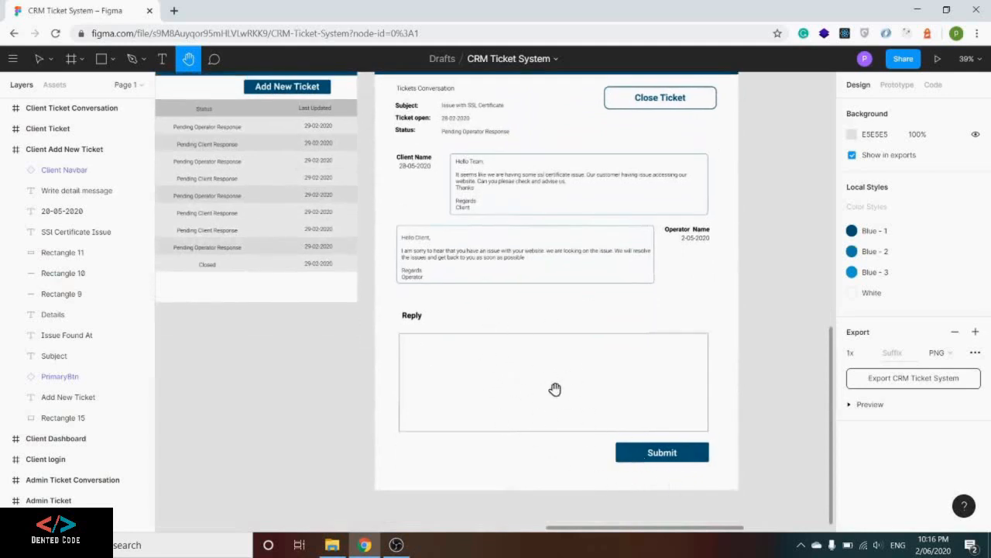
{"action": "scroll", "coordinate": [571, 228], "scroll_direction": "up", "scroll_amount": 3}
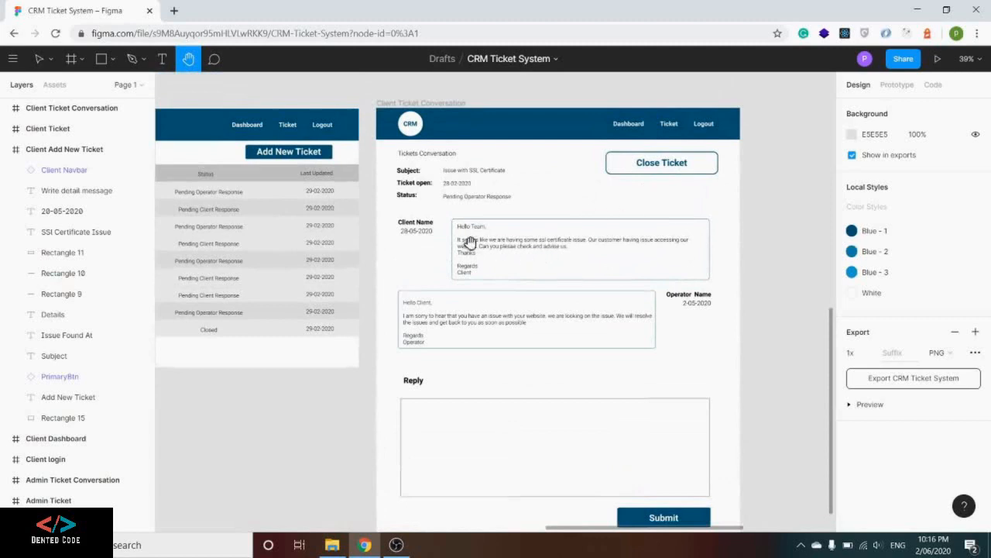
{"action": "left_click_drag", "start_coordinate": [402, 248], "coordinate": [622, 246]}
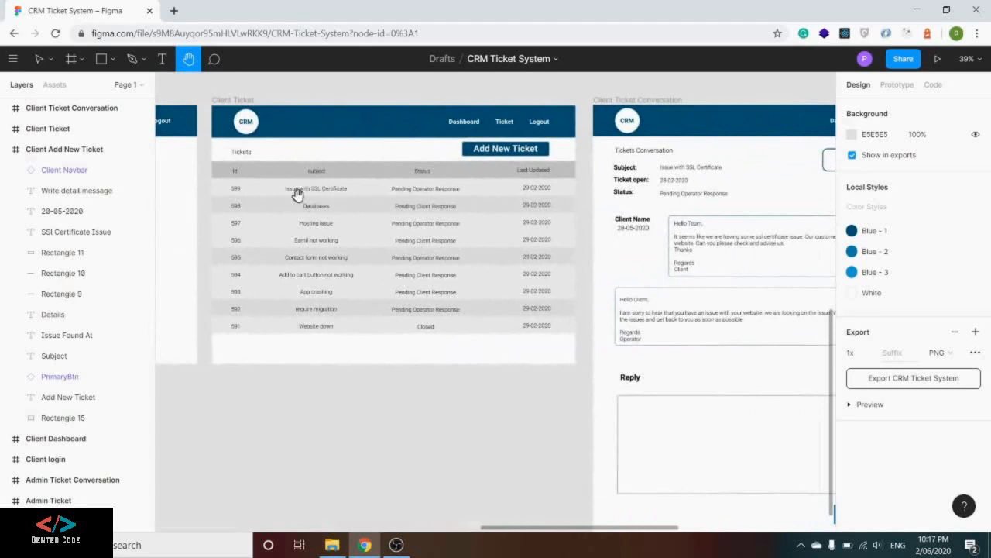
{"action": "left_click_drag", "start_coordinate": [779, 363], "coordinate": [701, 329]}
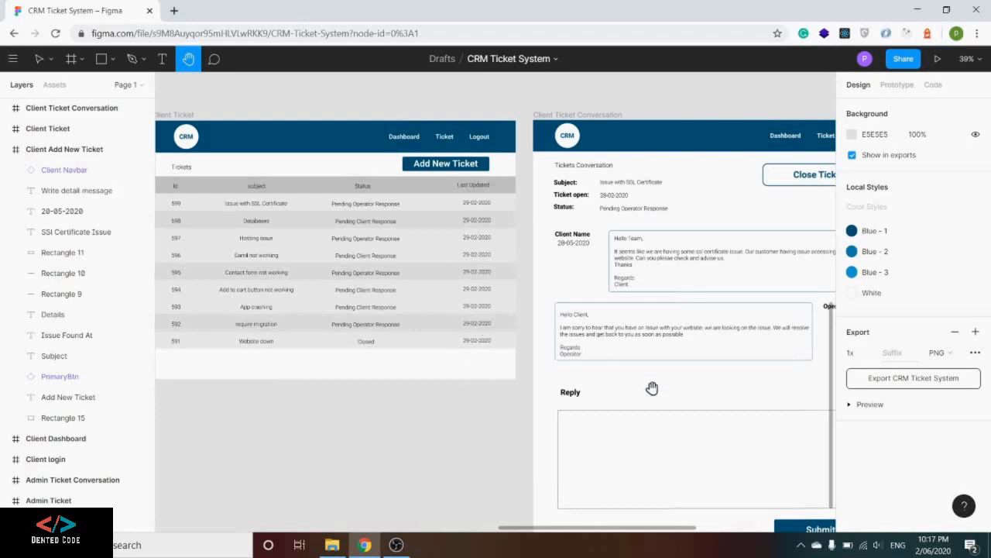
{"action": "left_click_drag", "start_coordinate": [653, 388], "coordinate": [496, 336]}
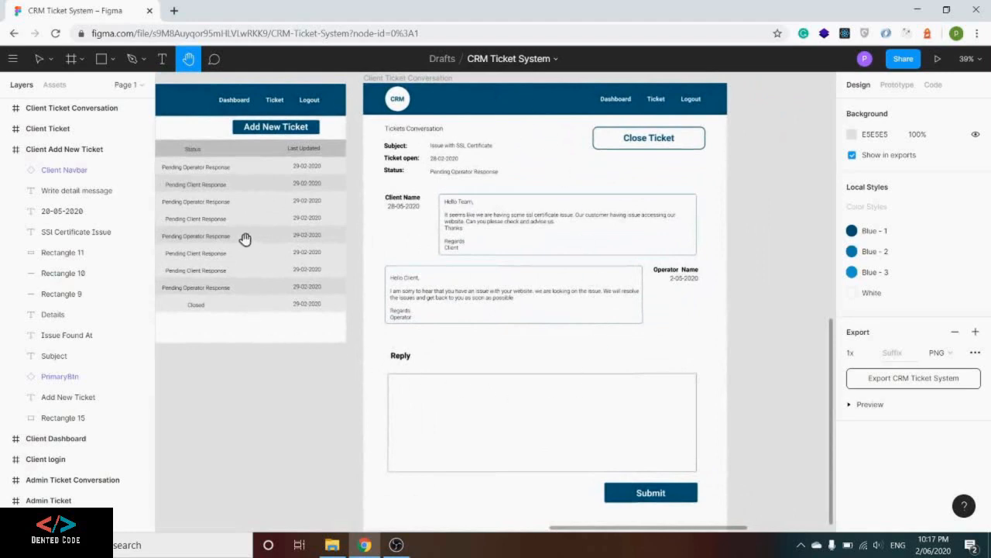
{"action": "left_click_drag", "start_coordinate": [244, 238], "coordinate": [268, 245]}
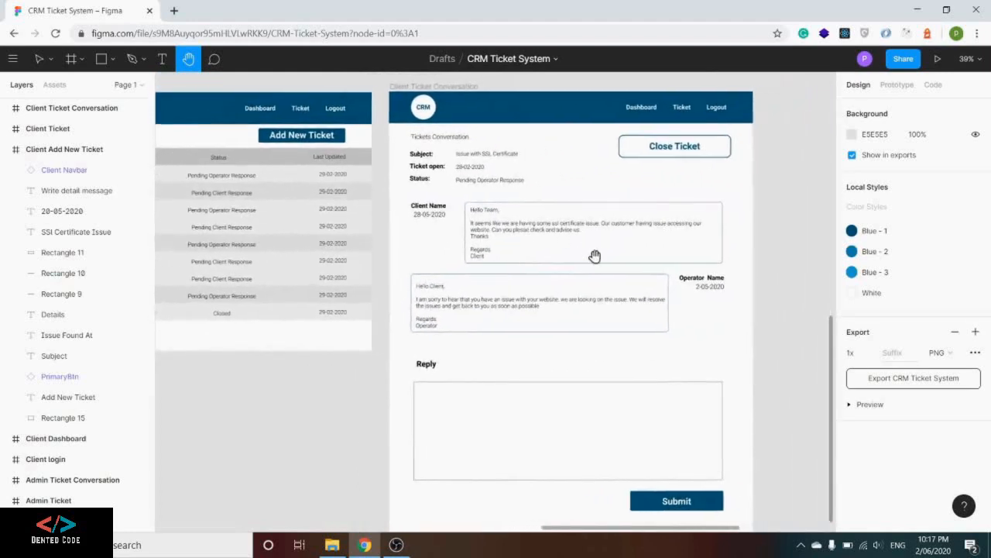
{"action": "left_click_drag", "start_coordinate": [617, 265], "coordinate": [471, 268]}
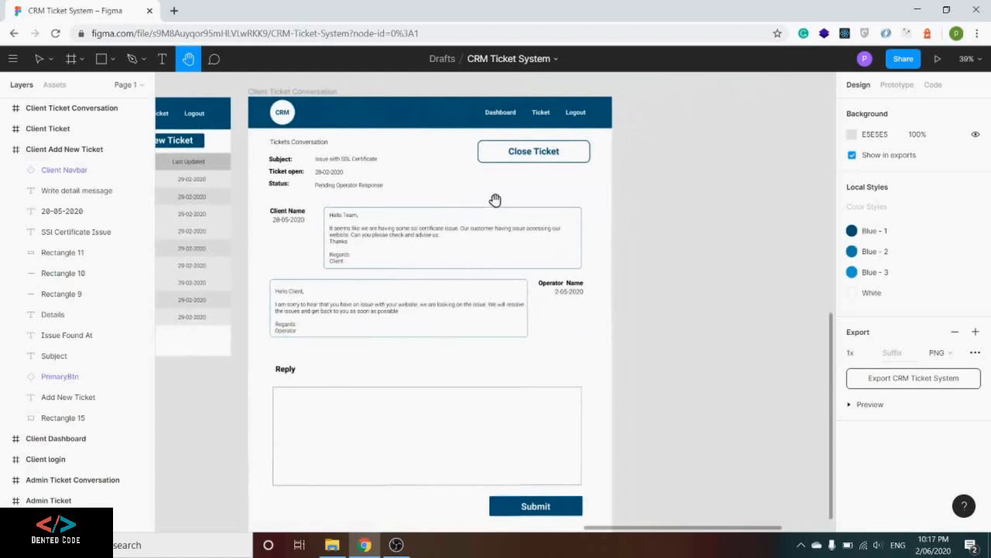
{"action": "scroll", "coordinate": [523, 243], "scroll_direction": "down", "scroll_amount": 1}
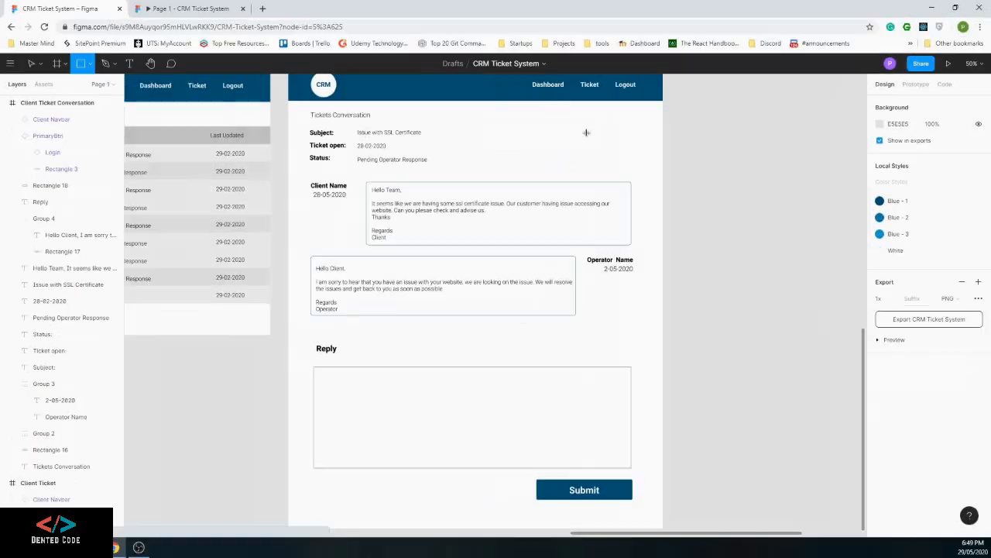
Draw a rectangle about 446 × 90 beside the Client Ticket Conversation's ticket details and give it a Blue - 1 inside stroke of 3
{"action": "mouse_move", "coordinate": [549, 113]}
{"action": "left_mouse_down"}
{"action": "mouse_move", "coordinate": [627, 148]}
{"action": "mouse_move", "coordinate": [650, 145]}
{"action": "mouse_move", "coordinate": [641, 141]}
{"action": "left_mouse_up"}
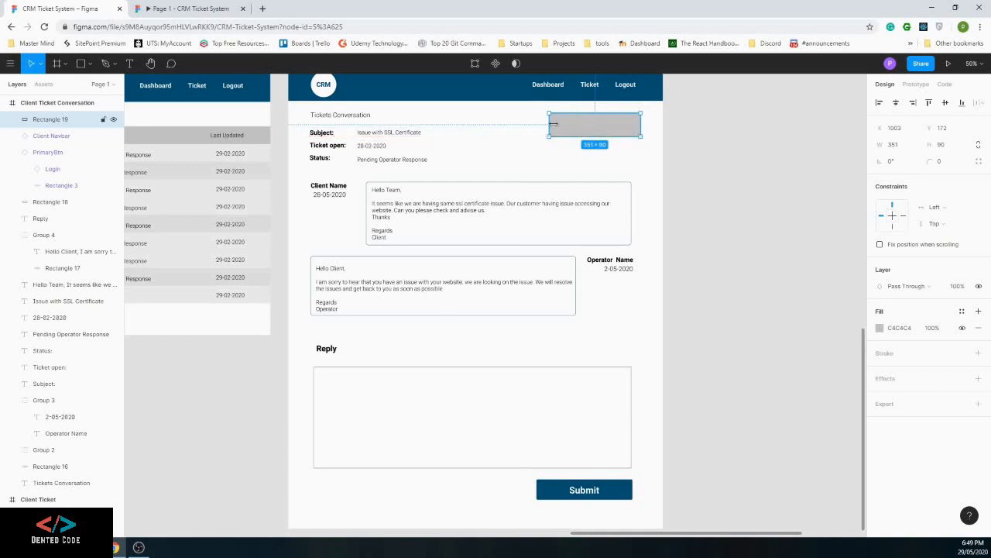
{"action": "left_click_drag", "start_coordinate": [548, 126], "coordinate": [524, 124]}
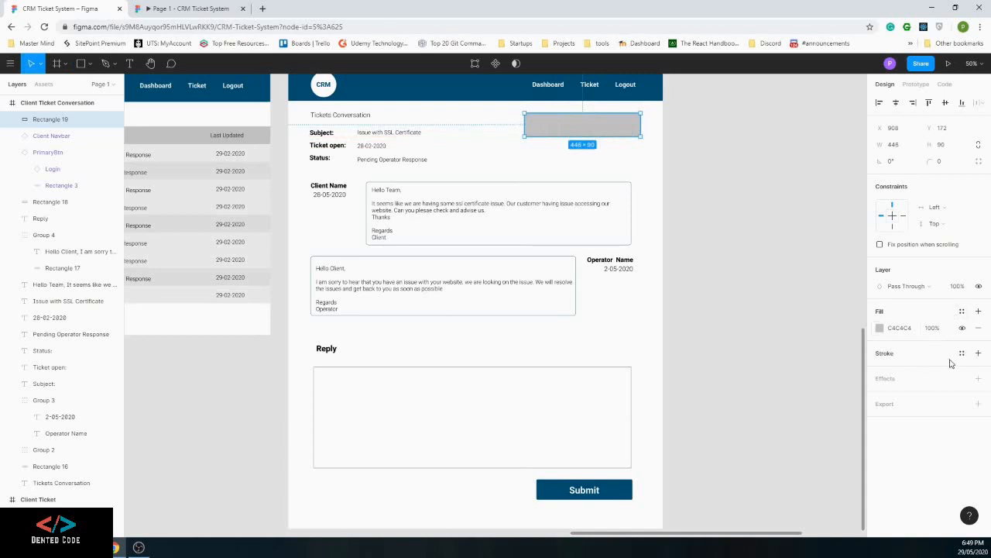
{"action": "left_click", "coordinate": [961, 353]}
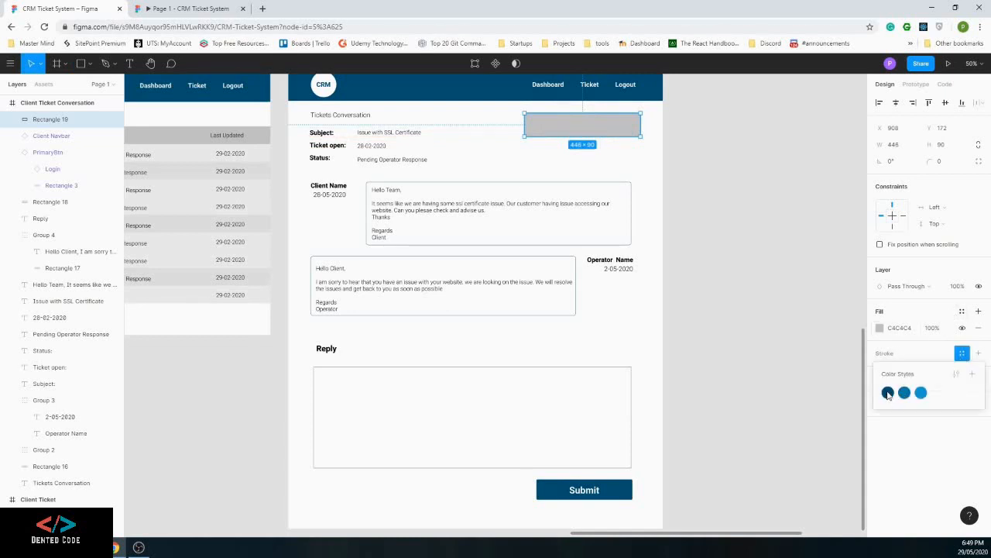
{"action": "left_click", "coordinate": [889, 392]}
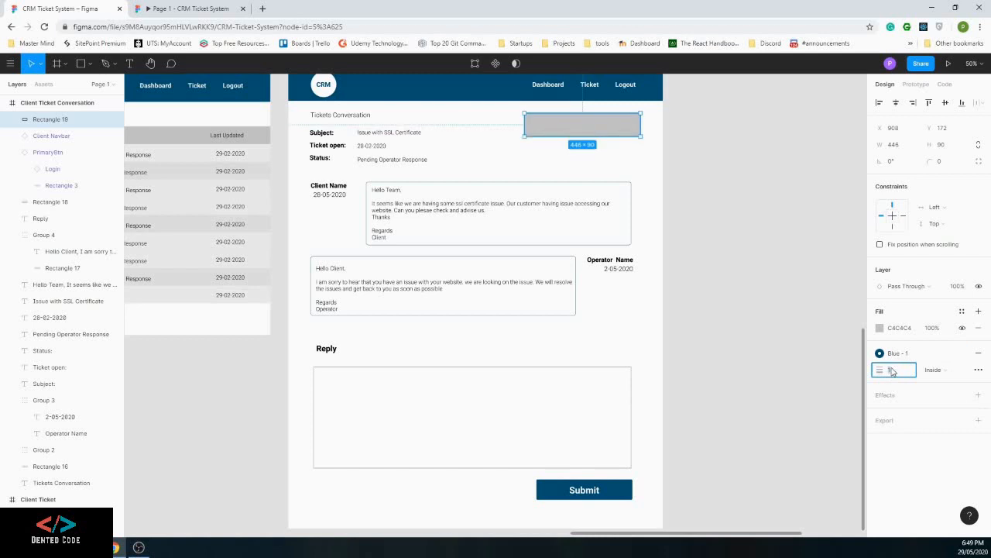
{"action": "key", "text": "Return"}
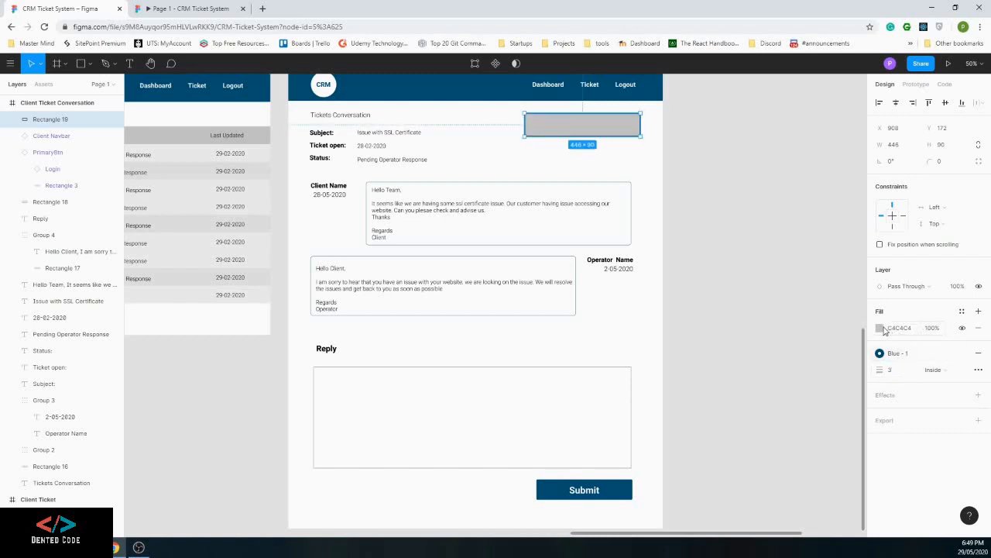
Fill the outlined rectangle in the Client Ticket Conversation frame with the White color style
{"action": "left_click", "coordinate": [885, 330]}
{"action": "left_click", "coordinate": [961, 312]}
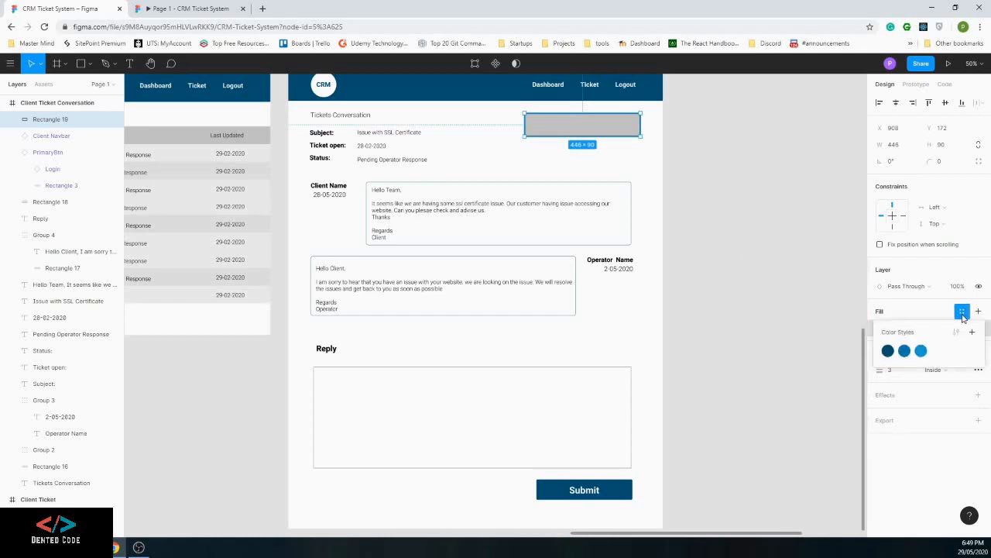
{"action": "left_click", "coordinate": [921, 350]}
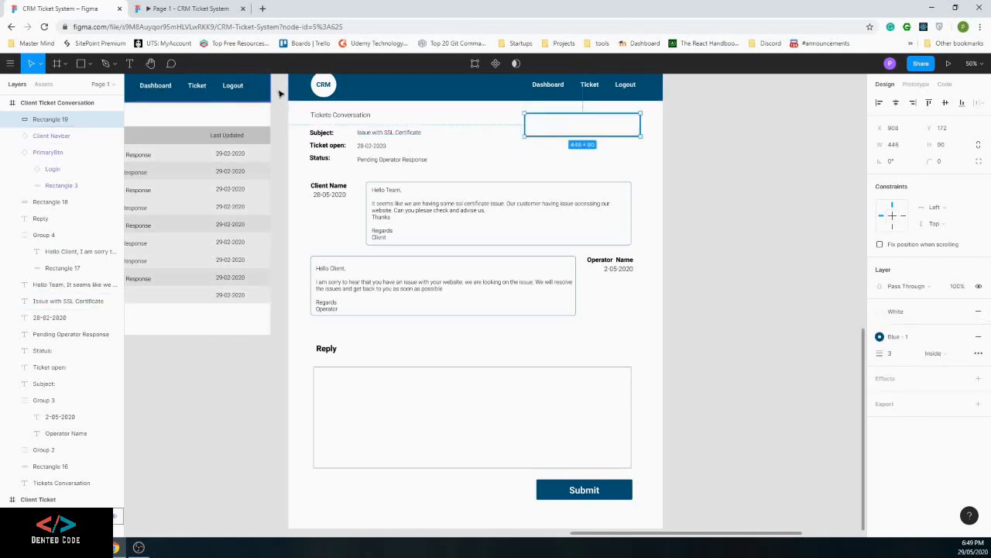
Add the text Close Ticket over the white outlined rectangle as its button label
{"action": "left_click", "coordinate": [130, 64]}
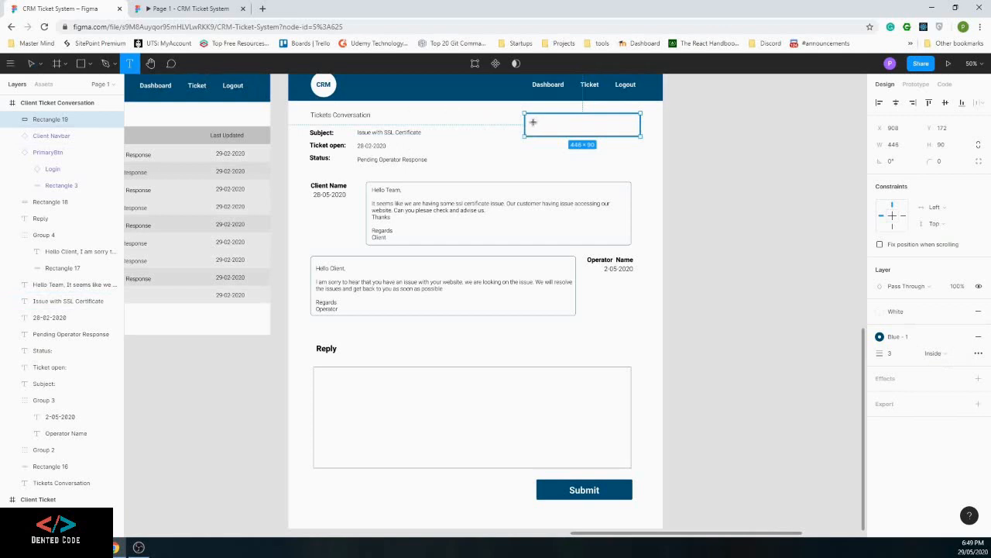
{"action": "left_click", "coordinate": [533, 121]}
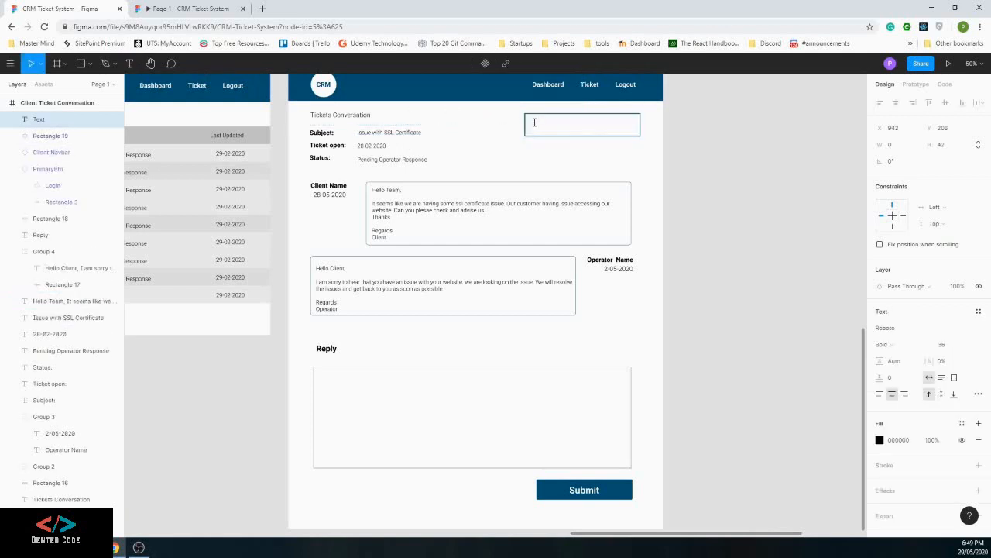
{"action": "type", "text": "Close"}
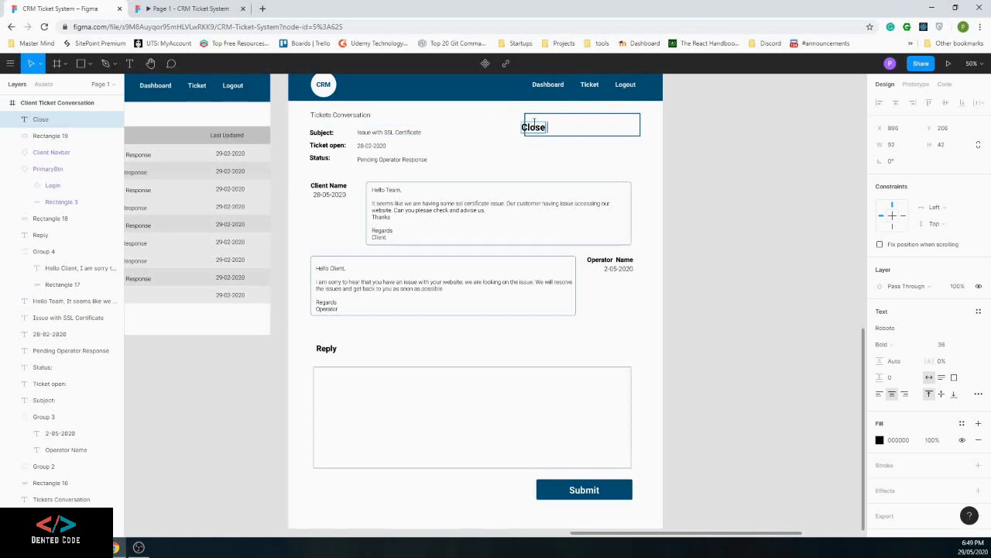
{"action": "type", "text": " Ticket"}
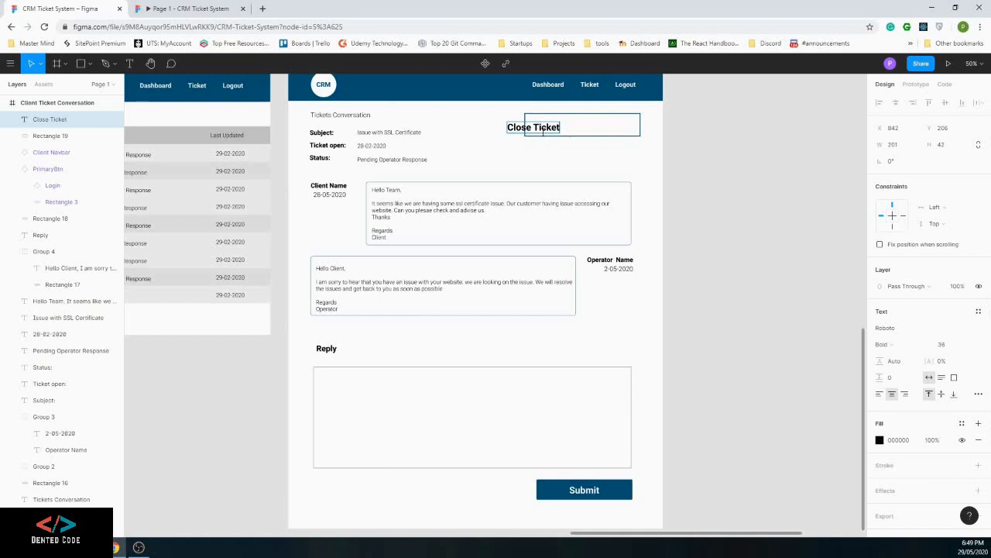
Apply the Blue - 1 color style to the Close Ticket text and move it inside the outlined rectangle
{"action": "key", "text": "ctrl+a"}
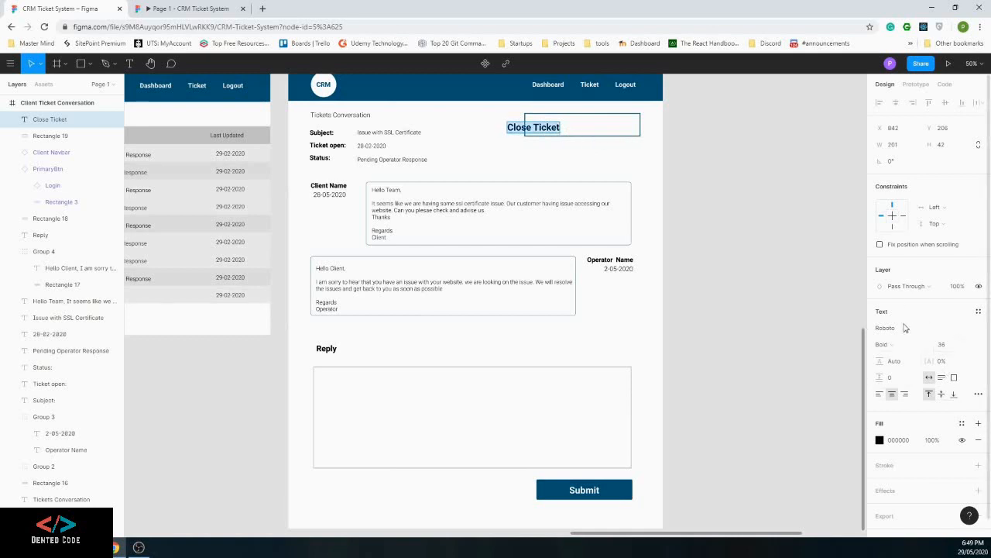
{"action": "left_click", "coordinate": [962, 423]}
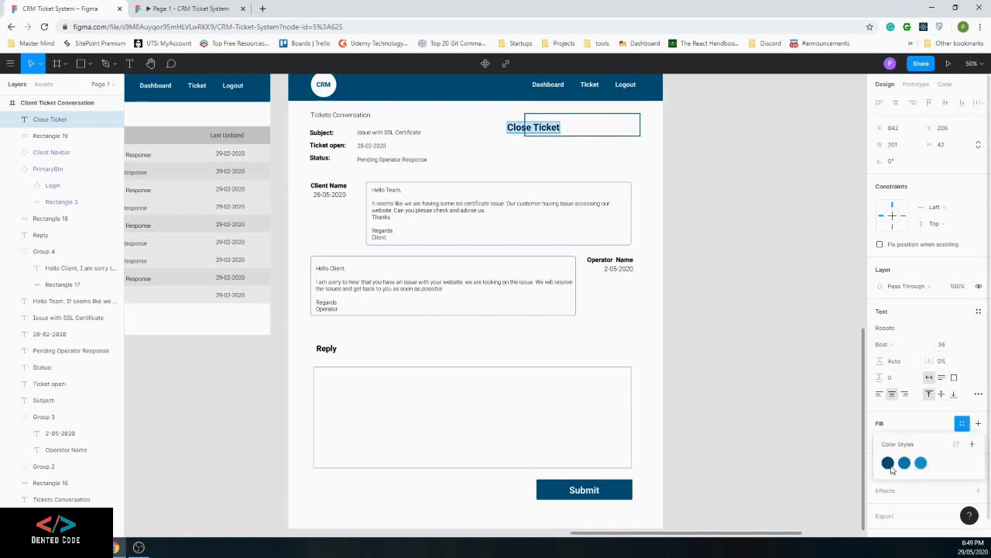
{"action": "left_click", "coordinate": [892, 467]}
{"action": "key", "text": "ctrl+a"}
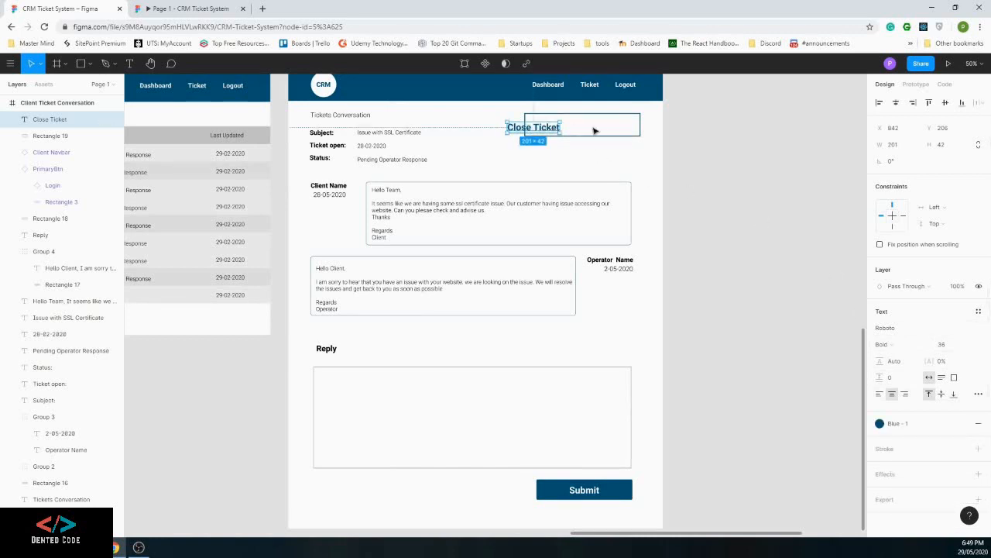
{"action": "key", "text": "Escape"}
{"action": "left_click_drag", "start_coordinate": [549, 126], "coordinate": [593, 128]}
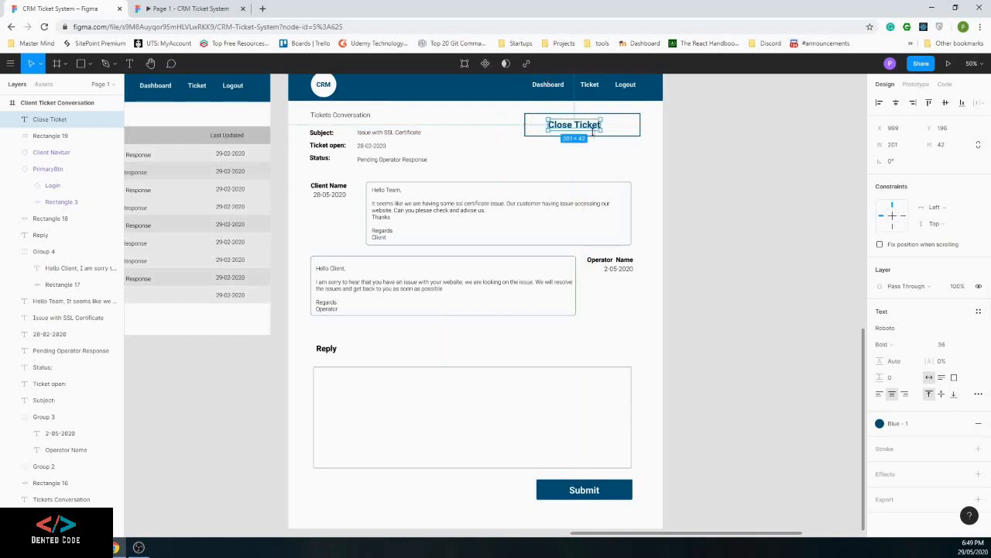
Round the corners of the outlined rectangle behind Close Ticket with a radius of 20
{"action": "left_click", "coordinate": [633, 135]}
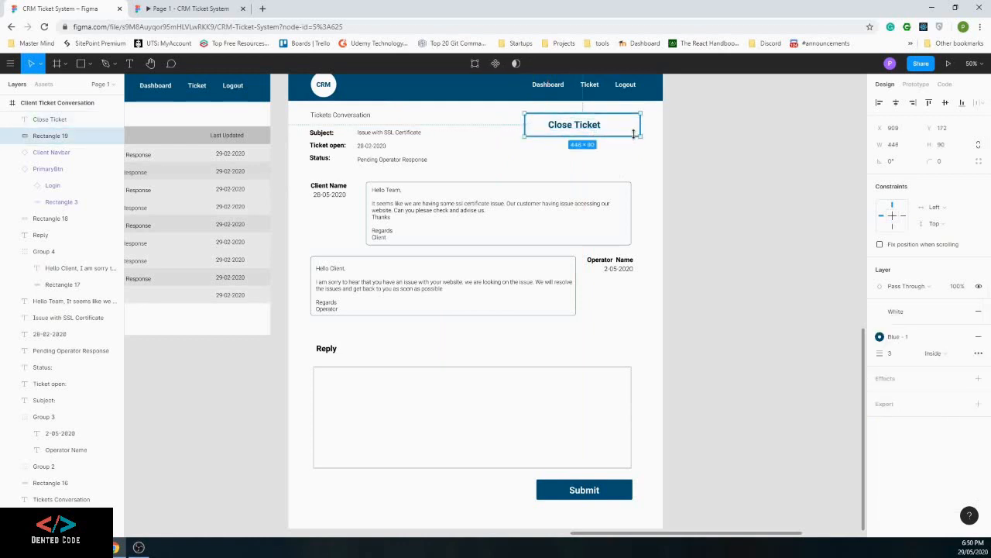
{"action": "left_click", "coordinate": [943, 164]}
{"action": "type", "text": "20"}
{"action": "key", "text": "Return"}
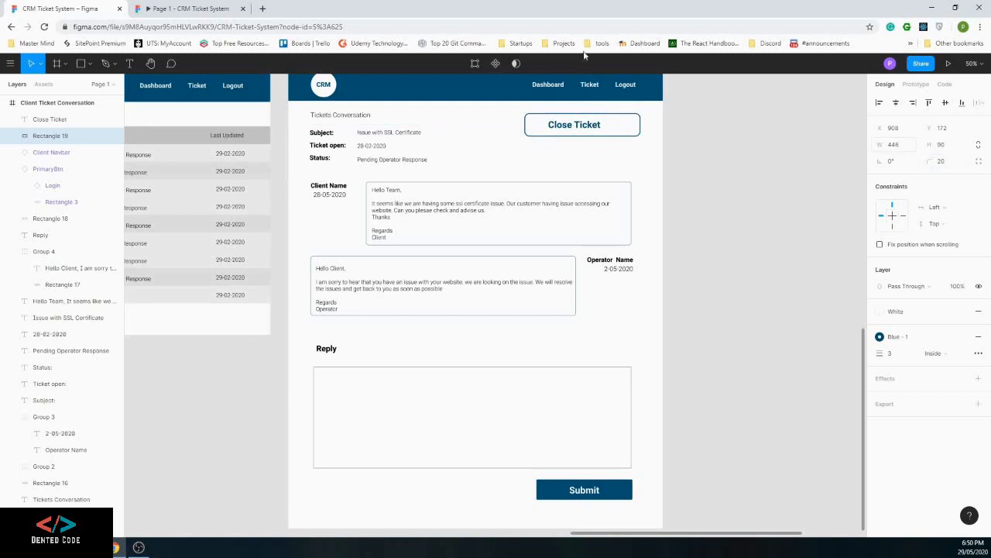
Center the Close Ticket label within its rounded button rectangle
{"action": "left_click", "coordinate": [580, 125]}
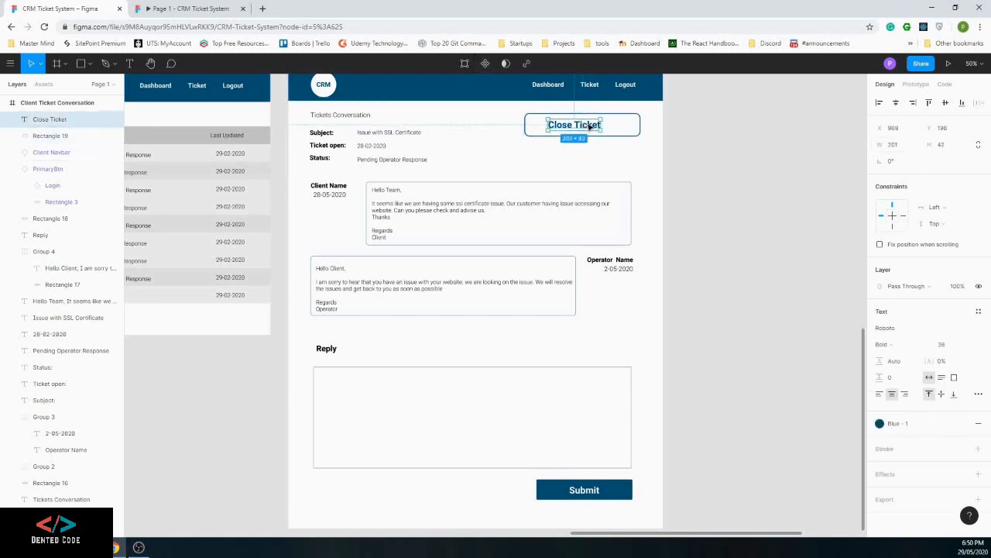
{"action": "left_click_drag", "start_coordinate": [590, 126], "coordinate": [592, 126]}
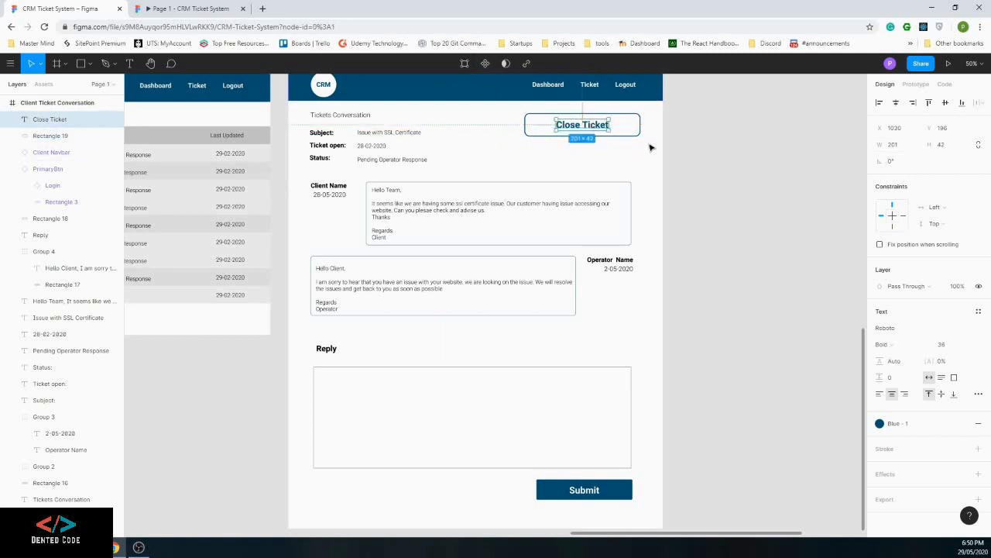
{"action": "left_click", "coordinate": [649, 148]}
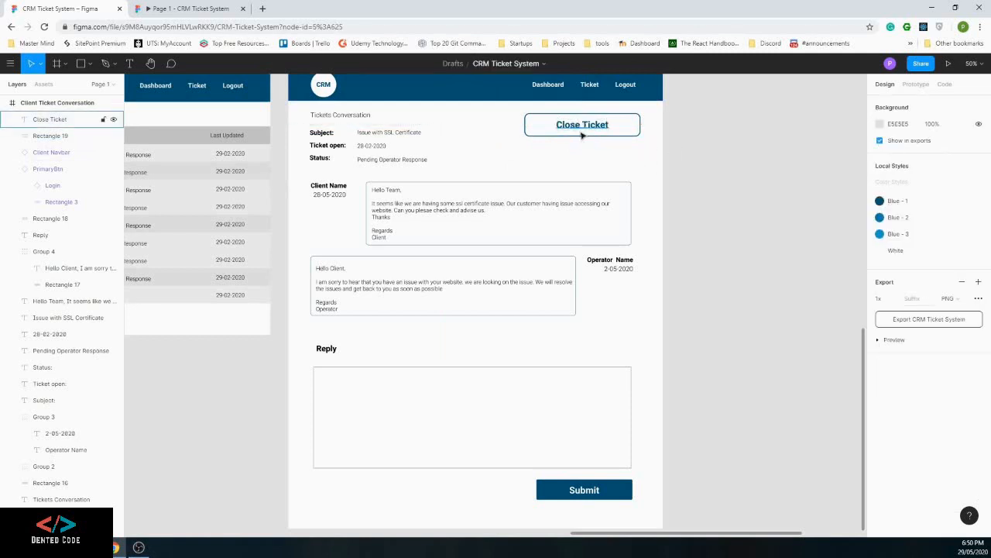
{"action": "left_click", "coordinate": [582, 132]}
{"action": "left_click", "coordinate": [236, 389]}
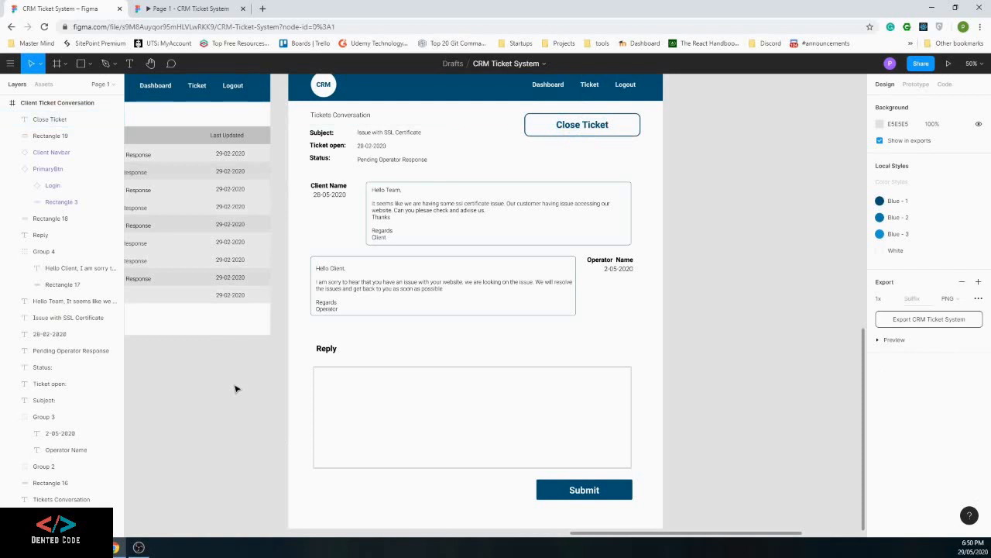
Review the client frames from Client Ticket Conversation back through the ticket list, Add New Ticket and Dashboard to Client login
{"action": "left_click_drag", "start_coordinate": [588, 534], "coordinate": [487, 533]}
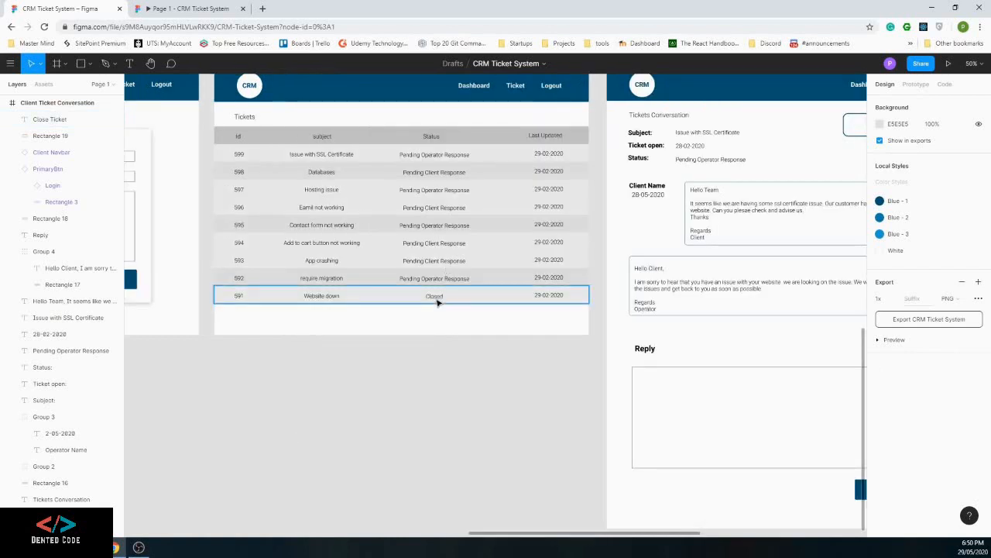
{"action": "left_click_drag", "start_coordinate": [542, 533], "coordinate": [610, 538]}
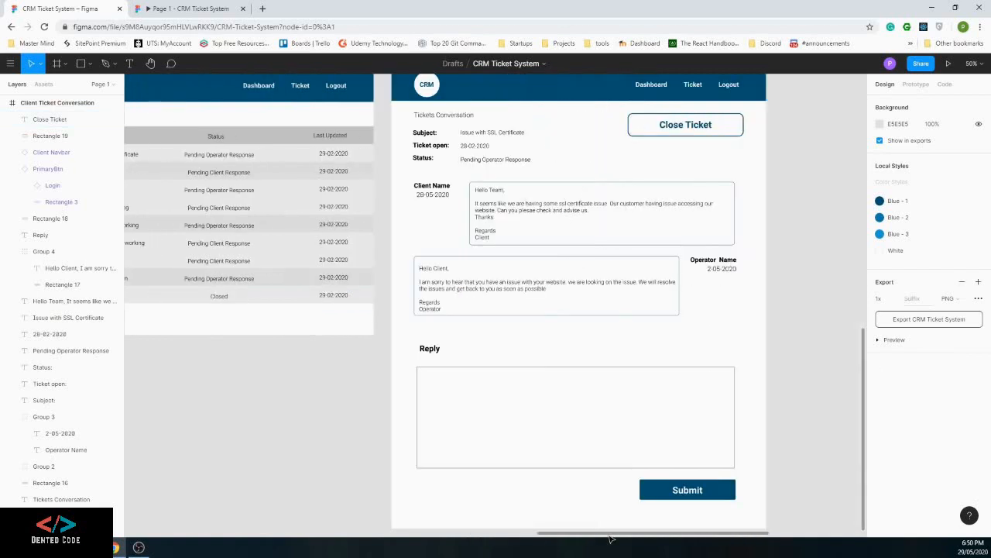
{"action": "scroll", "coordinate": [643, 305], "scroll_direction": "up", "scroll_amount": 1}
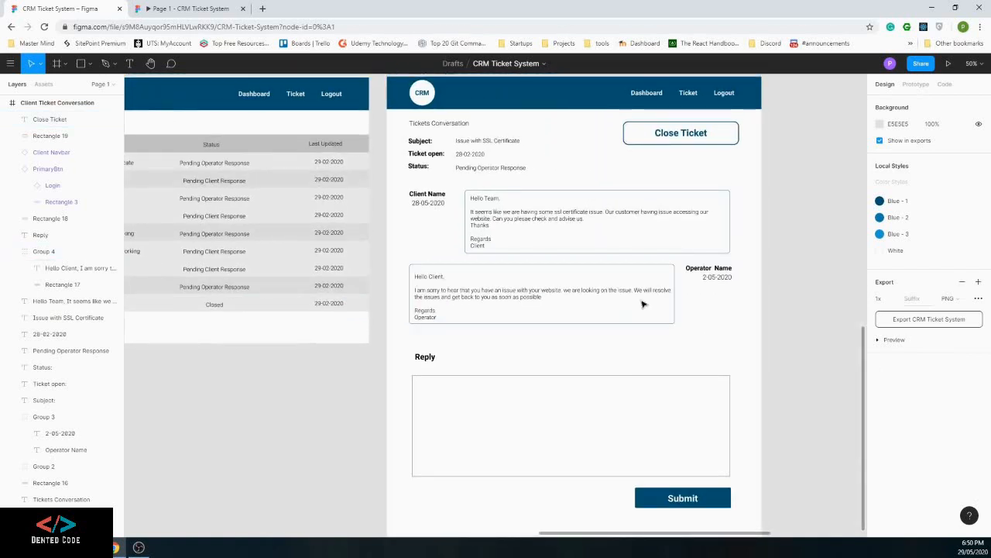
{"action": "scroll", "coordinate": [631, 317], "scroll_direction": "down", "scroll_amount": 1}
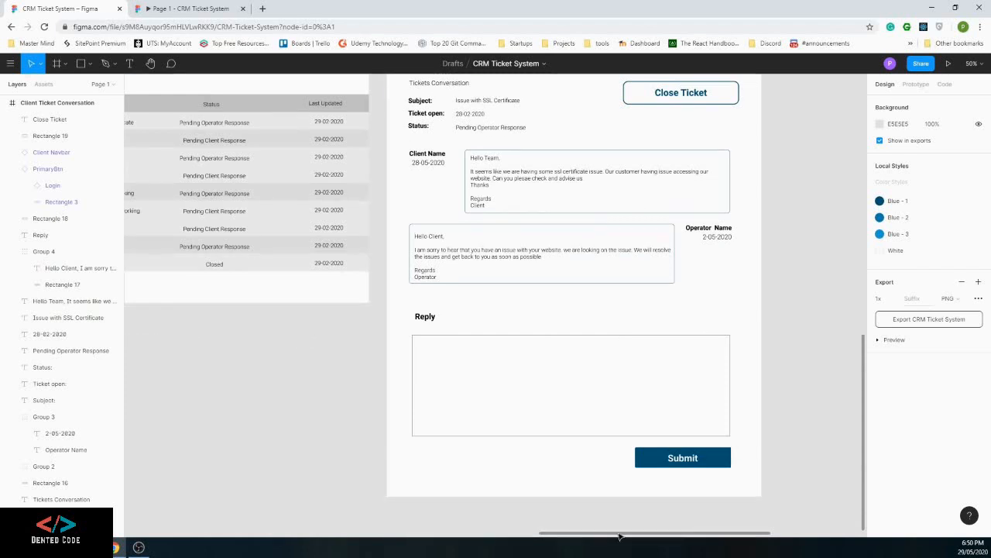
{"action": "scroll", "coordinate": [619, 536], "scroll_direction": "right", "scroll_amount": 1}
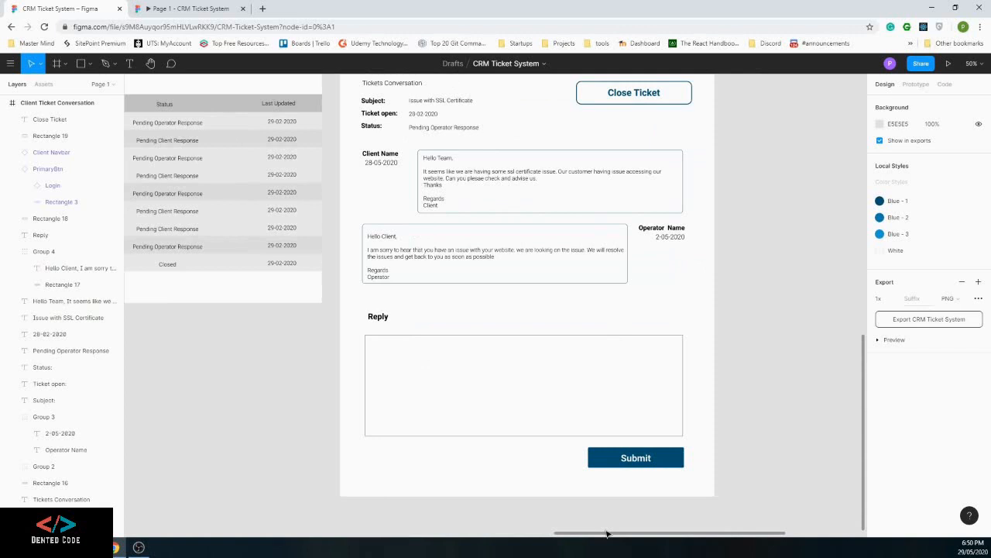
{"action": "scroll", "coordinate": [607, 532], "scroll_direction": "left", "scroll_amount": 2}
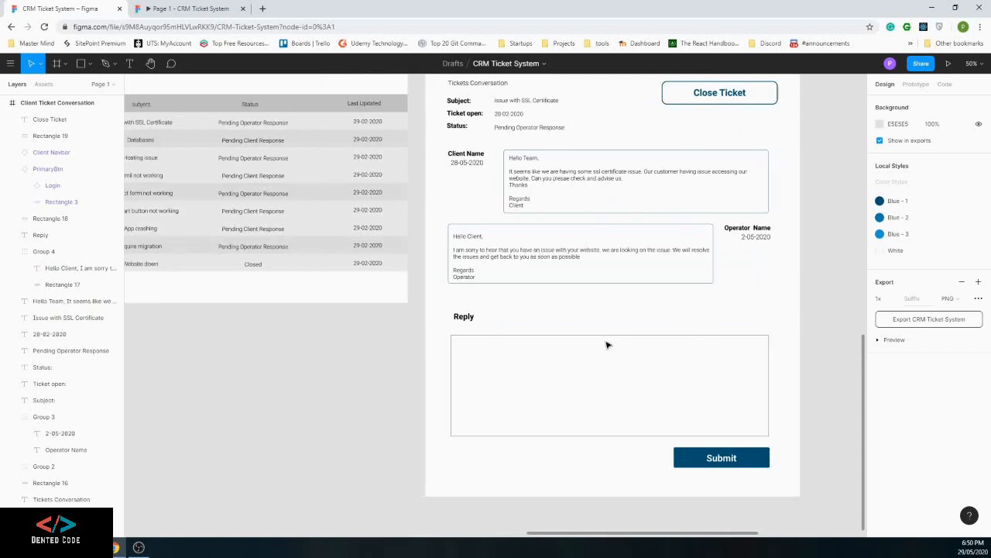
{"action": "scroll", "coordinate": [608, 345], "scroll_direction": "up", "scroll_amount": 1}
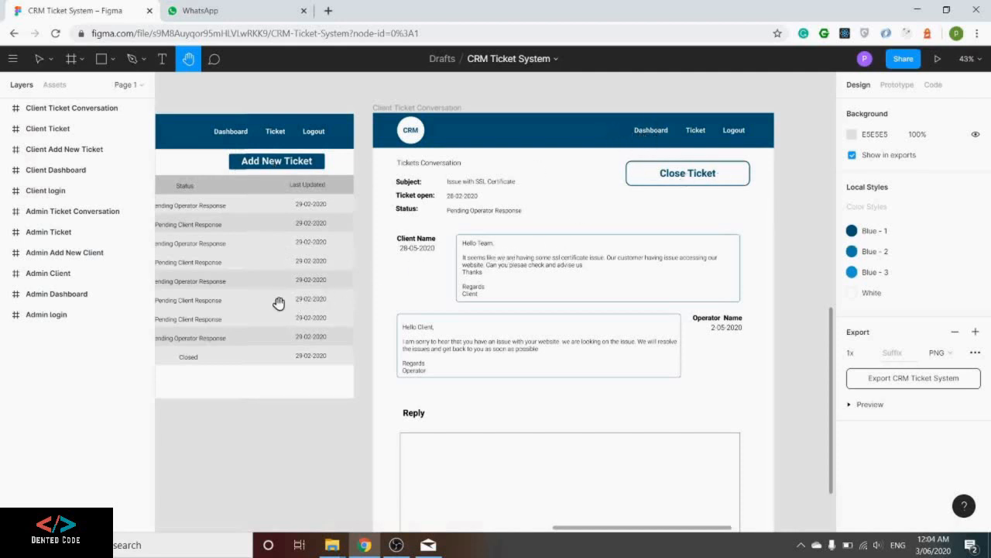
{"action": "left_click_drag", "start_coordinate": [278, 303], "coordinate": [631, 295]}
{"action": "left_click_drag", "start_coordinate": [267, 285], "coordinate": [508, 302]}
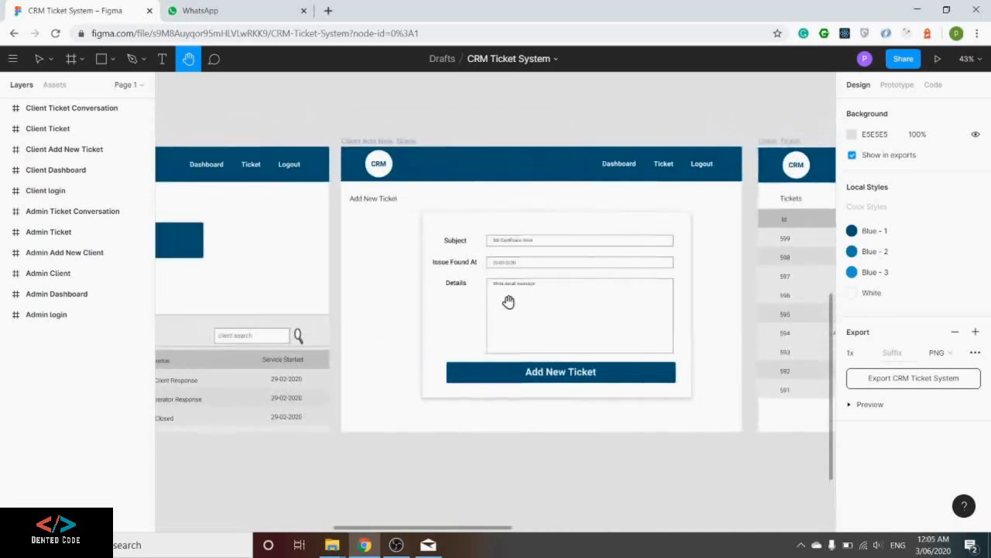
{"action": "left_click_drag", "start_coordinate": [241, 261], "coordinate": [524, 283]}
{"action": "left_click_drag", "start_coordinate": [277, 281], "coordinate": [421, 281]}
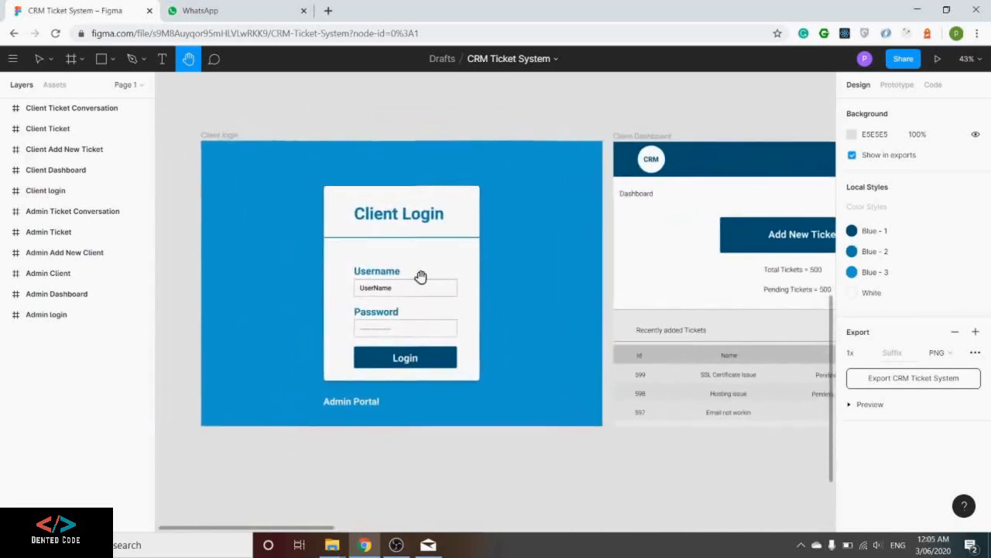
Delete the prototype connection that runs from the Client Login heading to the Client Dashboard frame
{"action": "left_click", "coordinate": [896, 87]}
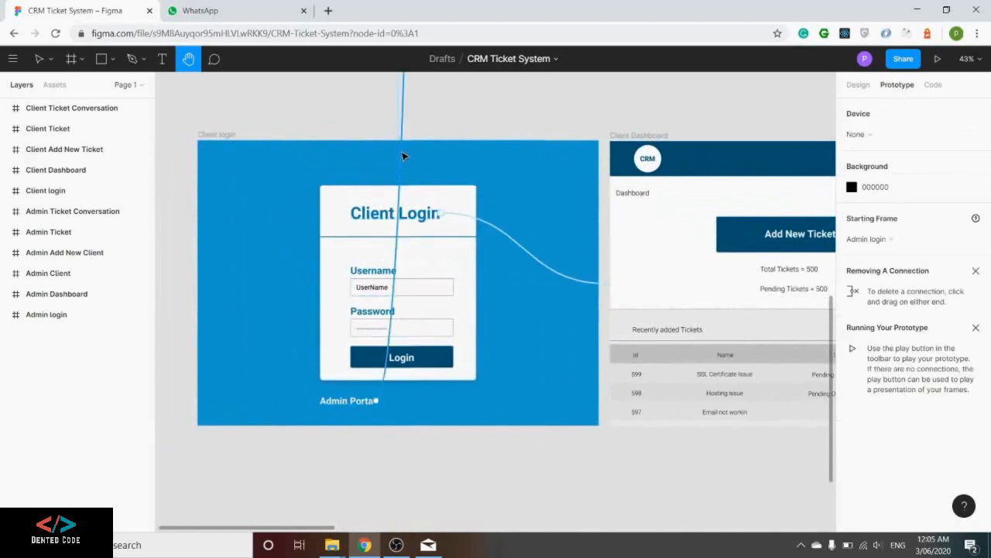
{"action": "scroll", "coordinate": [451, 148], "scroll_direction": "up", "scroll_amount": 1}
{"action": "left_click_drag", "start_coordinate": [451, 148], "coordinate": [429, 121]}
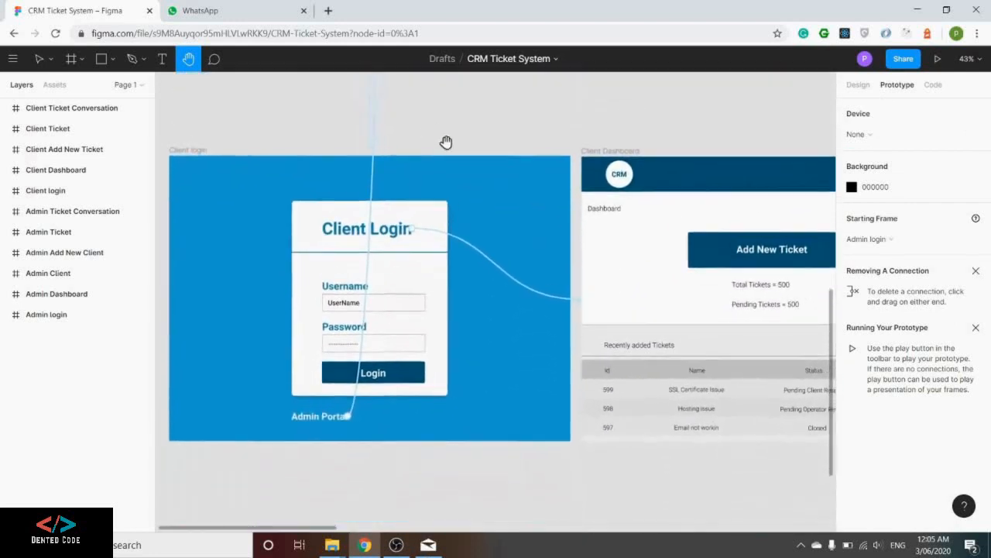
{"action": "left_click_drag", "start_coordinate": [521, 417], "coordinate": [495, 414]}
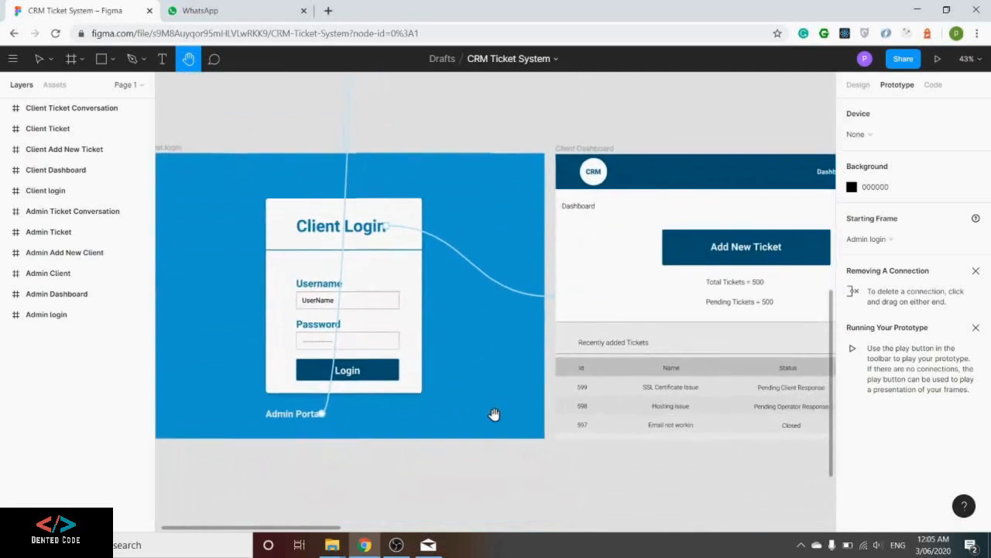
{"action": "left_click_drag", "start_coordinate": [417, 234], "coordinate": [503, 292]}
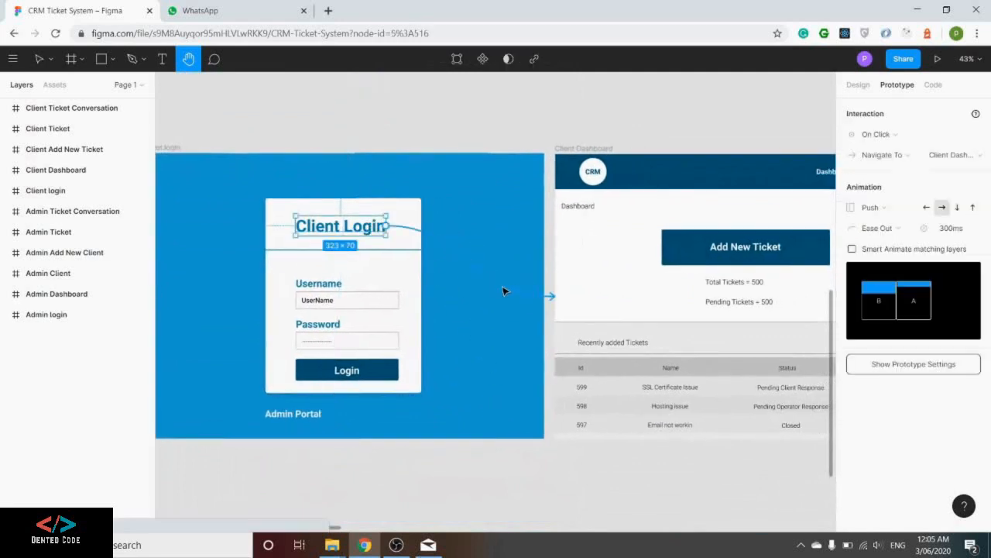
{"action": "key", "text": "Delete"}
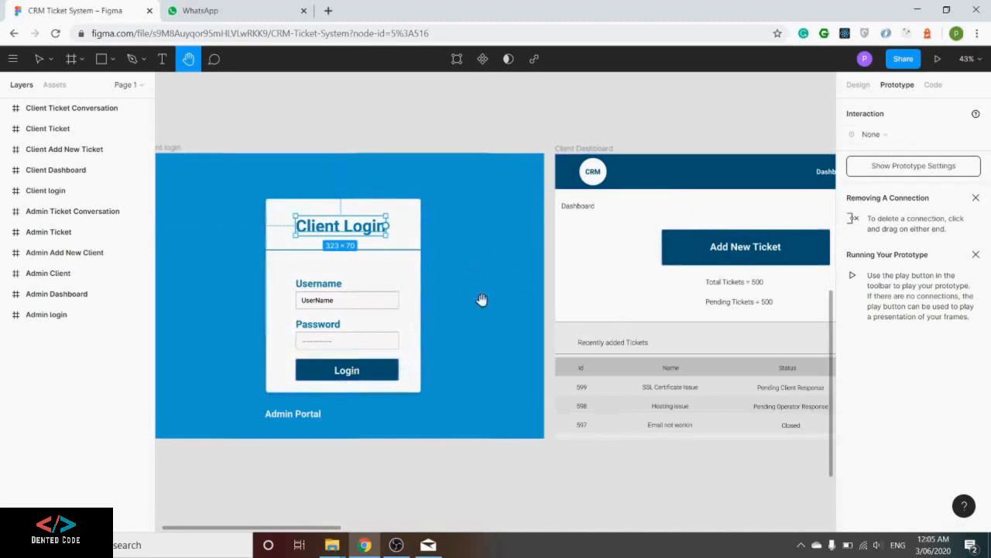
Connect the Client login frame's Login button to the Client Dashboard frame and check the Admin Portal text's connection
{"action": "left_click", "coordinate": [39, 60]}
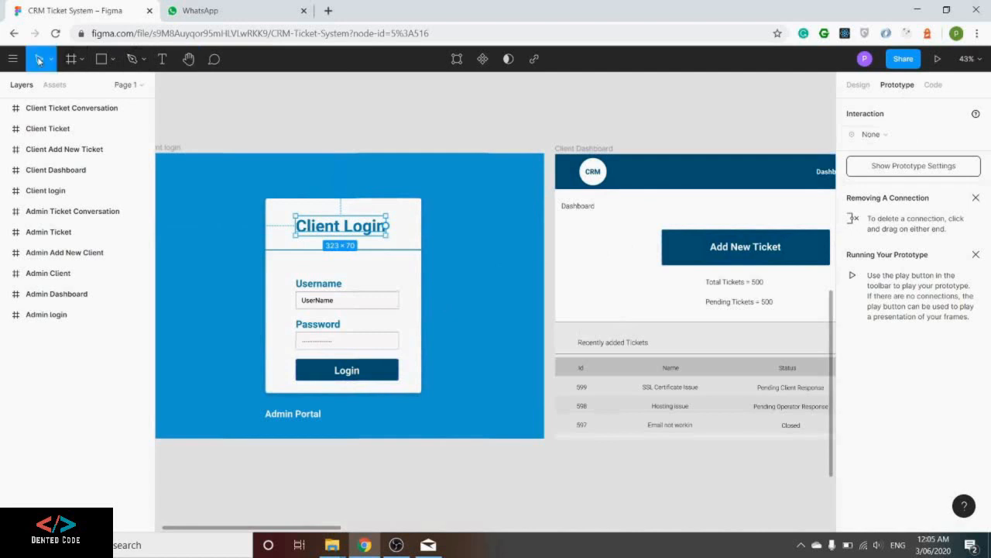
{"action": "left_click", "coordinate": [342, 373]}
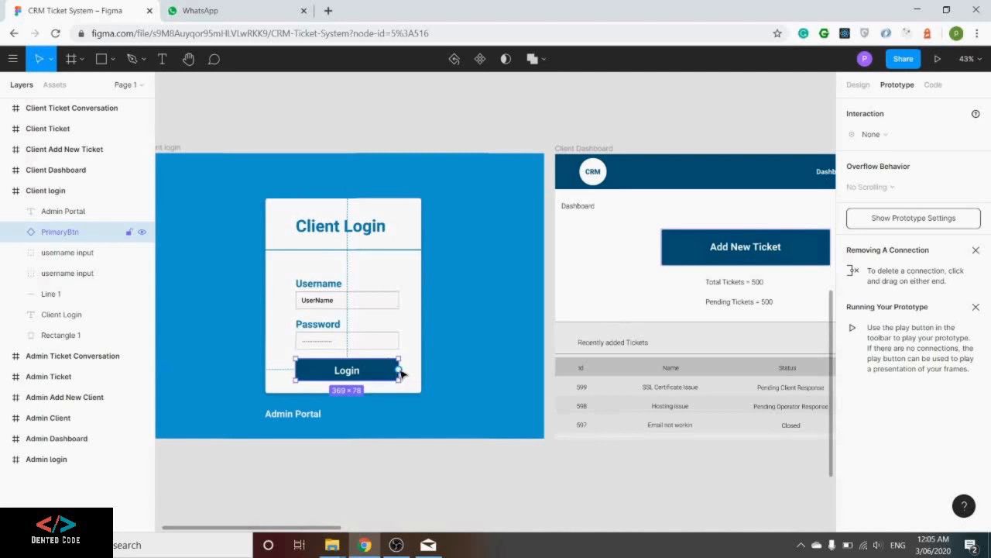
{"action": "left_click_drag", "start_coordinate": [399, 370], "coordinate": [553, 361]}
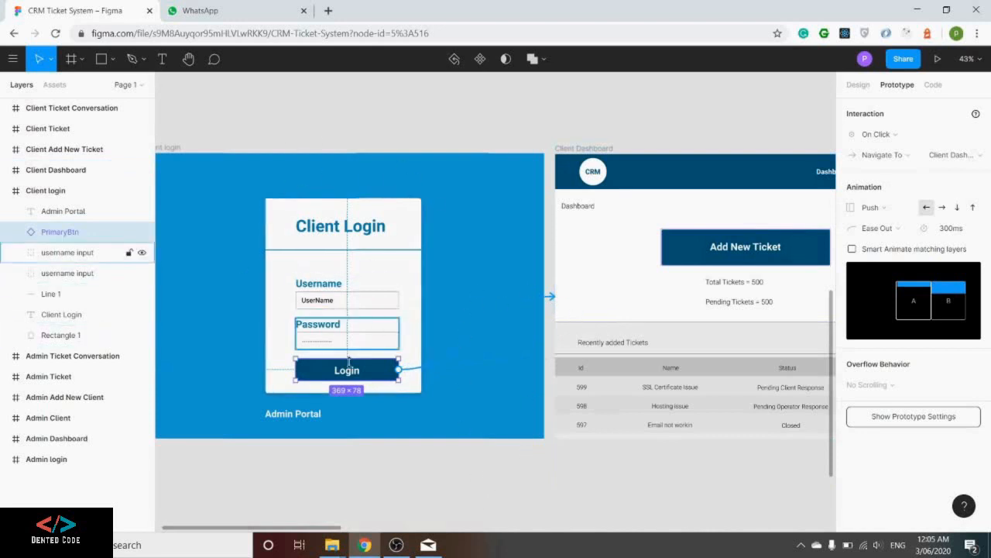
{"action": "left_click", "coordinate": [298, 415]}
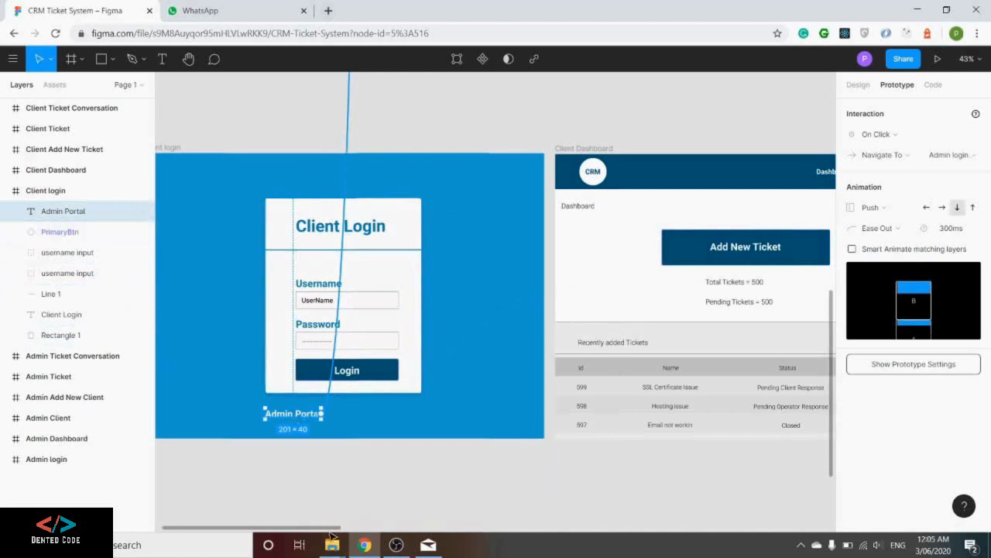
Connect the Client Dashboard's Add New Ticket button to the Client Add New Ticket frame as an on-click navigation
{"action": "left_click_drag", "start_coordinate": [330, 529], "coordinate": [381, 529]}
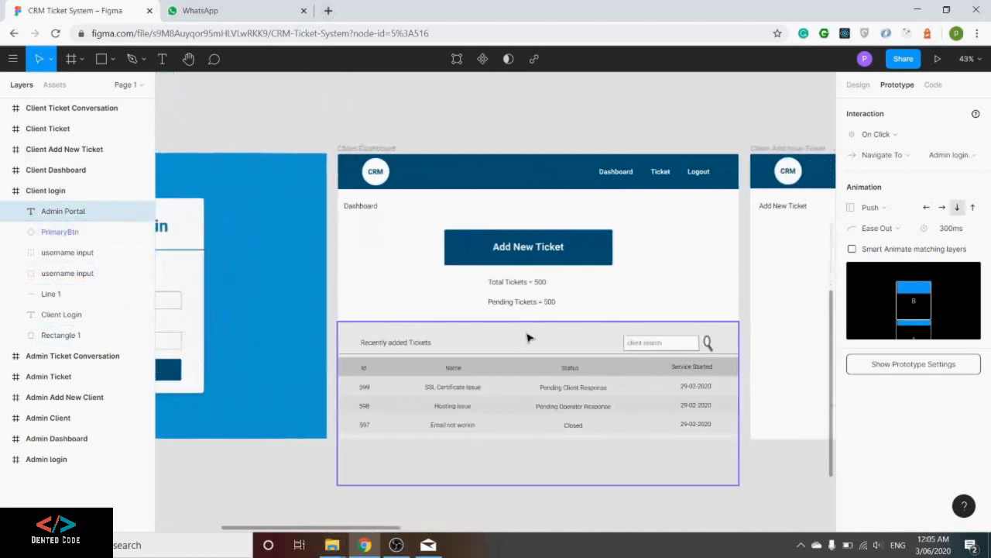
{"action": "scroll", "coordinate": [526, 338], "scroll_direction": "right", "scroll_amount": 4}
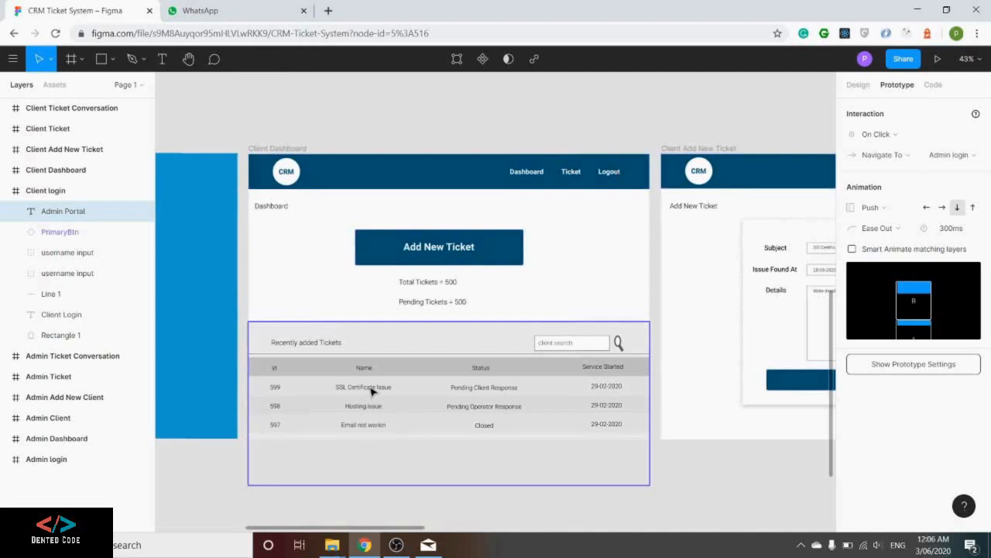
{"action": "left_click", "coordinate": [428, 254]}
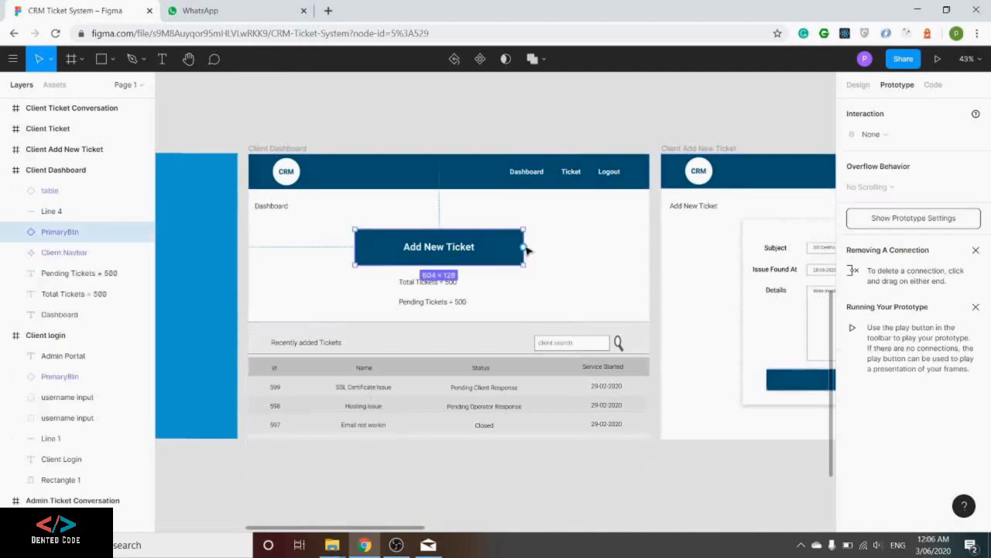
{"action": "left_click_drag", "start_coordinate": [525, 246], "coordinate": [678, 265]}
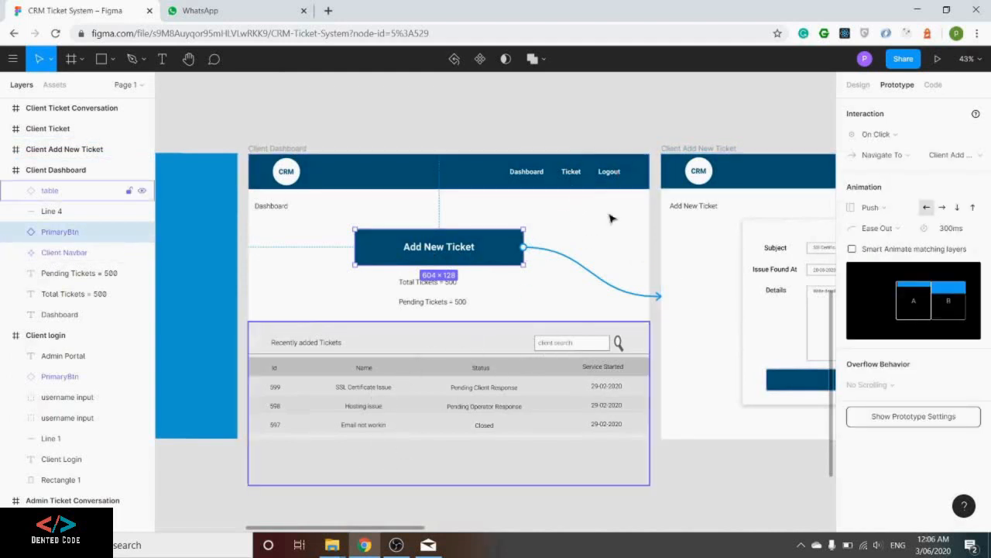
Connect the Logout item in the Client Dashboard's navbar to the Client login frame as an on-click navigation
{"action": "left_click", "coordinate": [612, 176]}
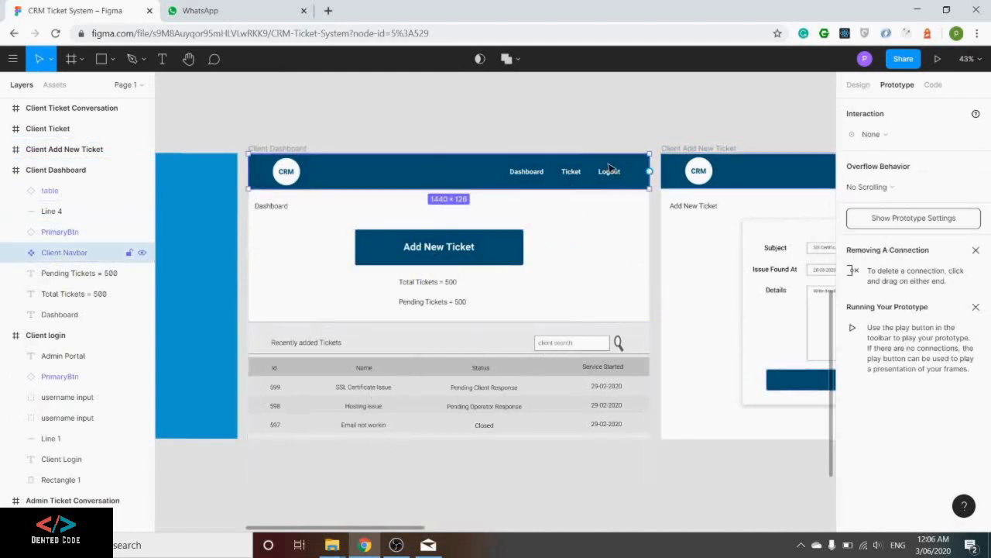
{"action": "double_click", "coordinate": [614, 174]}
{"action": "left_click_drag", "start_coordinate": [622, 173], "coordinate": [243, 299]}
{"action": "scroll", "coordinate": [252, 328], "scroll_direction": "left", "scroll_amount": 5}
{"action": "scroll", "coordinate": [254, 329], "scroll_direction": "left", "scroll_amount": 8}
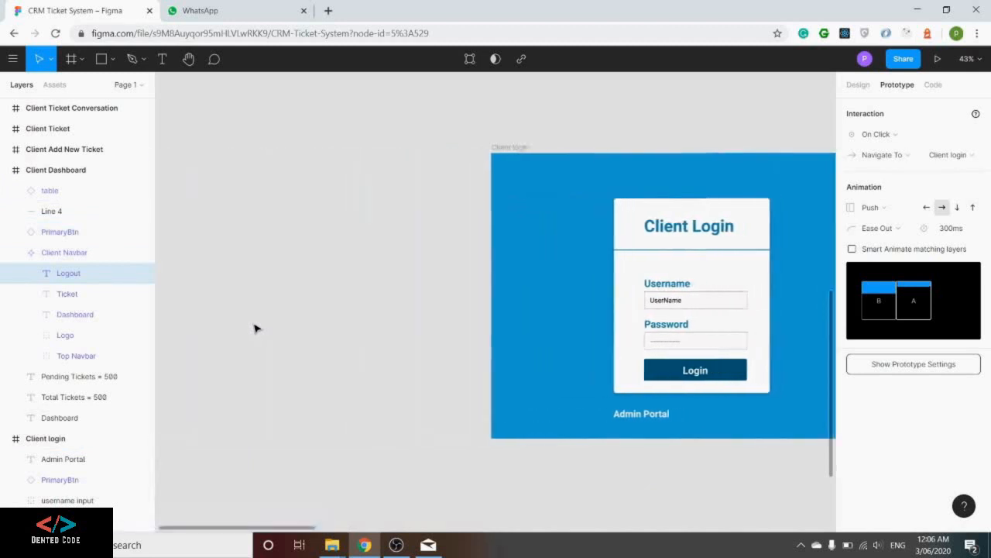
{"action": "scroll", "coordinate": [255, 328], "scroll_direction": "right", "scroll_amount": 4}
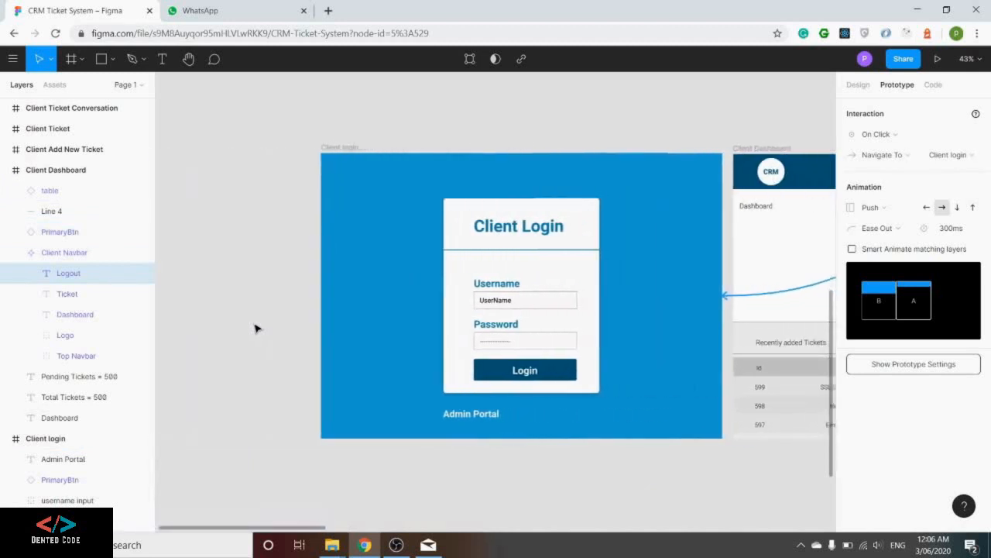
Connect the Ticket item in the Client Dashboard's navbar to the Client Ticket frame as an on-click navigation
{"action": "scroll", "coordinate": [255, 329], "scroll_direction": "right", "scroll_amount": 10}
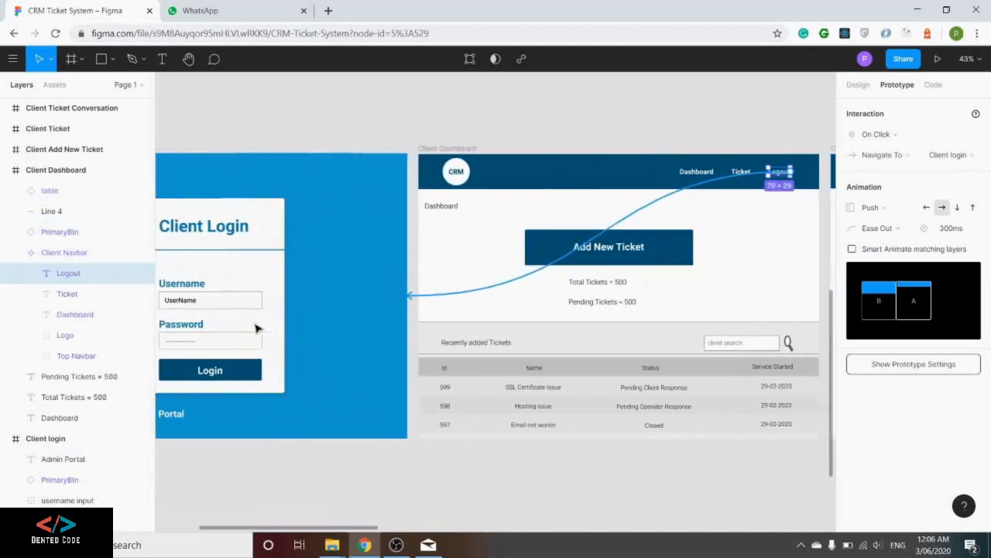
{"action": "scroll", "coordinate": [256, 328], "scroll_direction": "right", "scroll_amount": 3}
{"action": "left_click", "coordinate": [412, 172]}
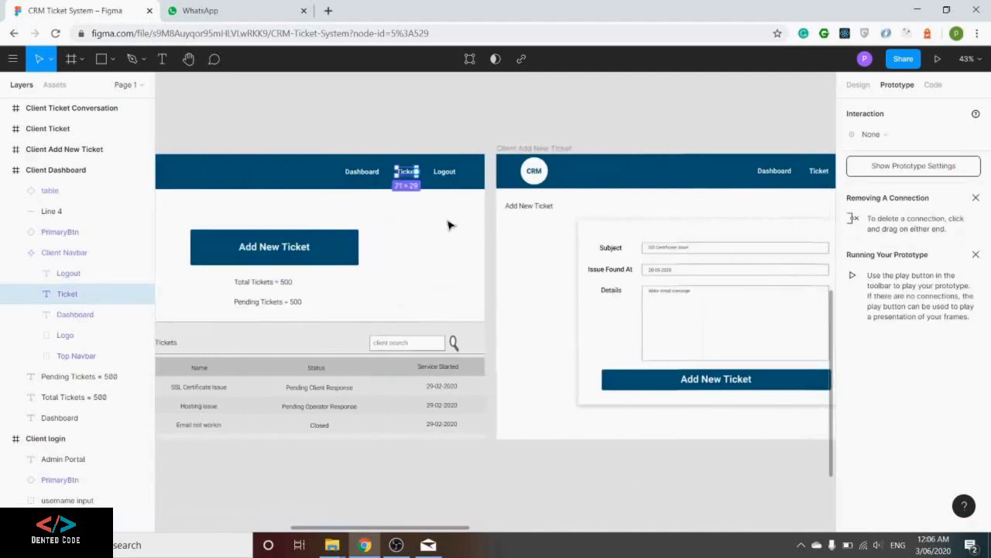
{"action": "scroll", "coordinate": [447, 221], "scroll_direction": "right", "scroll_amount": 2}
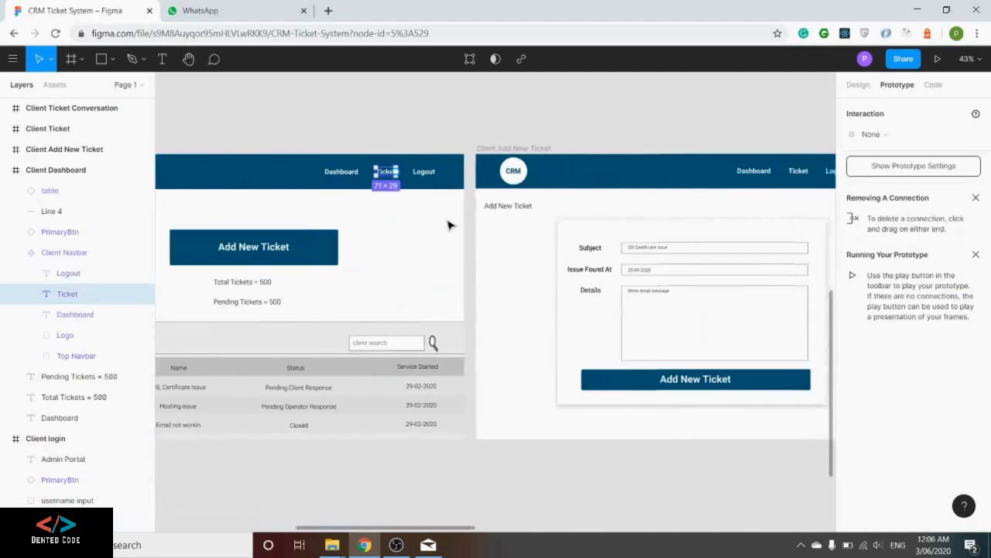
{"action": "scroll", "coordinate": [443, 224], "scroll_direction": "right", "scroll_amount": 1}
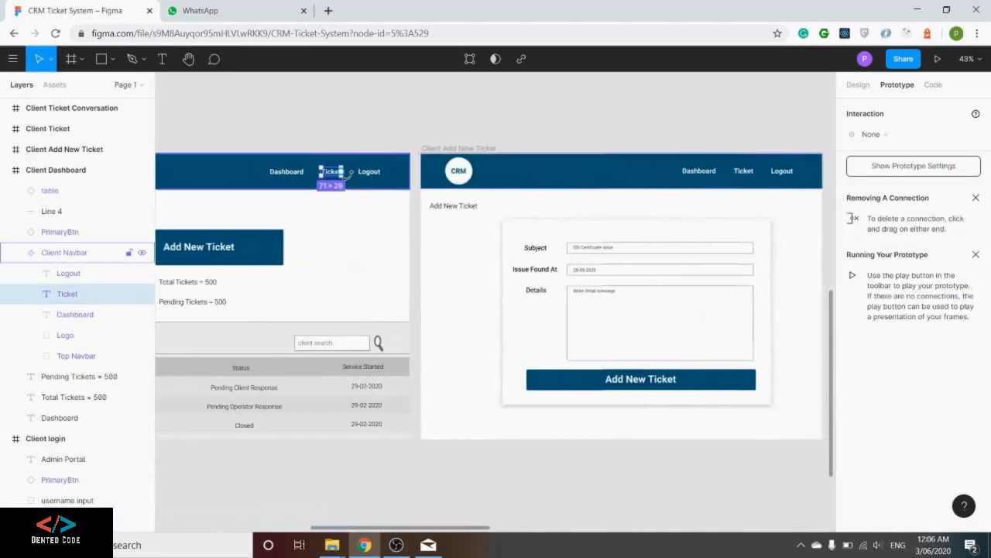
{"action": "left_click_drag", "start_coordinate": [342, 173], "coordinate": [626, 284]}
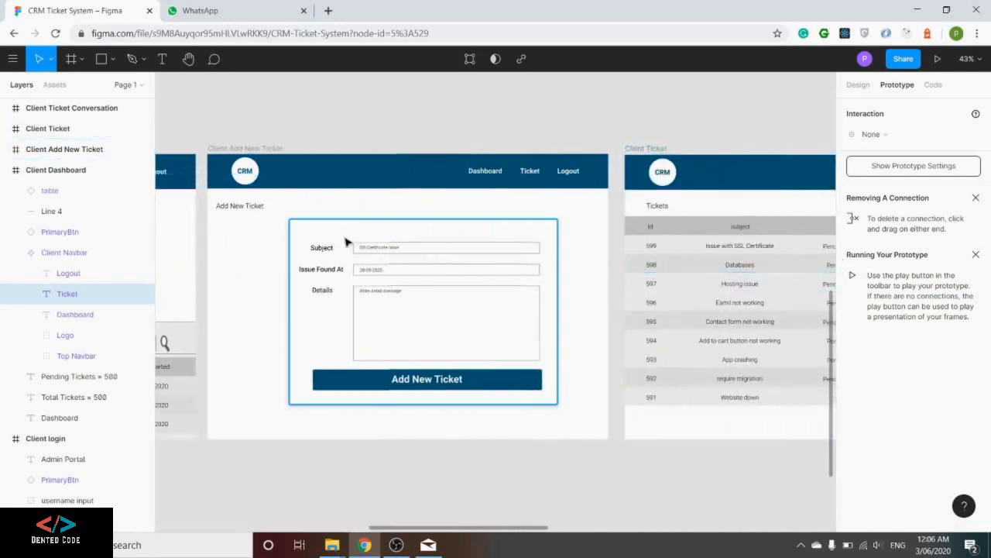
{"action": "scroll", "coordinate": [220, 224], "scroll_direction": "left", "scroll_amount": 5}
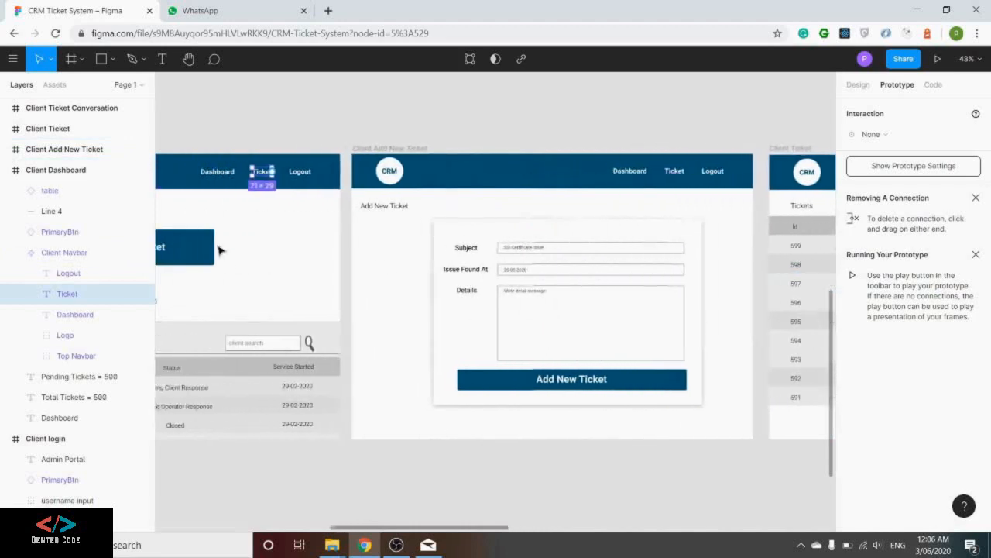
{"action": "scroll", "coordinate": [302, 179], "scroll_direction": "right", "scroll_amount": 1}
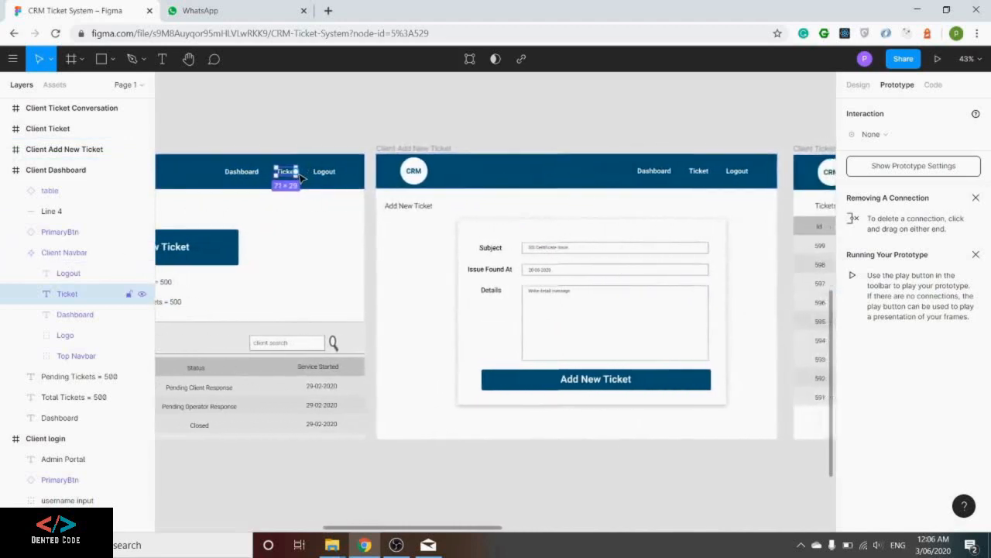
{"action": "left_click_drag", "start_coordinate": [299, 176], "coordinate": [803, 267]}
{"action": "scroll", "coordinate": [743, 261], "scroll_direction": "right", "scroll_amount": 5}
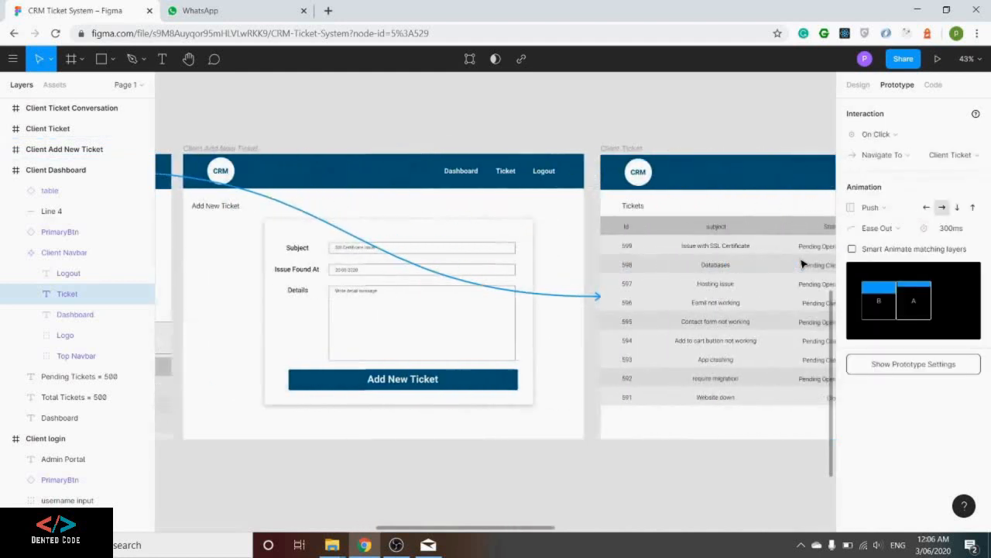
Connect the SSL Certificate Issue text in the Client Dashboard's recent tickets table to the Client Ticket Conversation frame as an on-click navigation
{"action": "scroll", "coordinate": [559, 208], "scroll_direction": "left", "scroll_amount": 8}
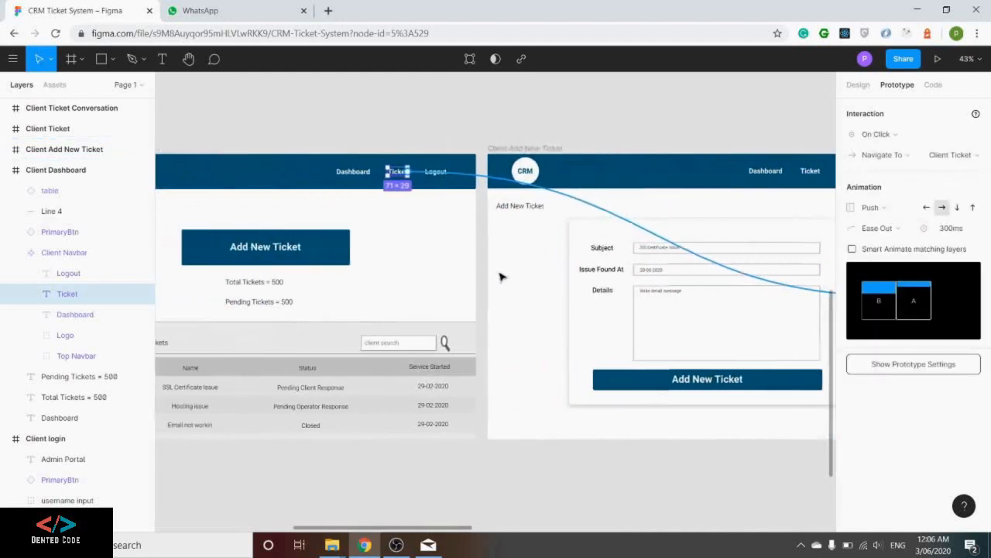
{"action": "left_click", "coordinate": [272, 387]}
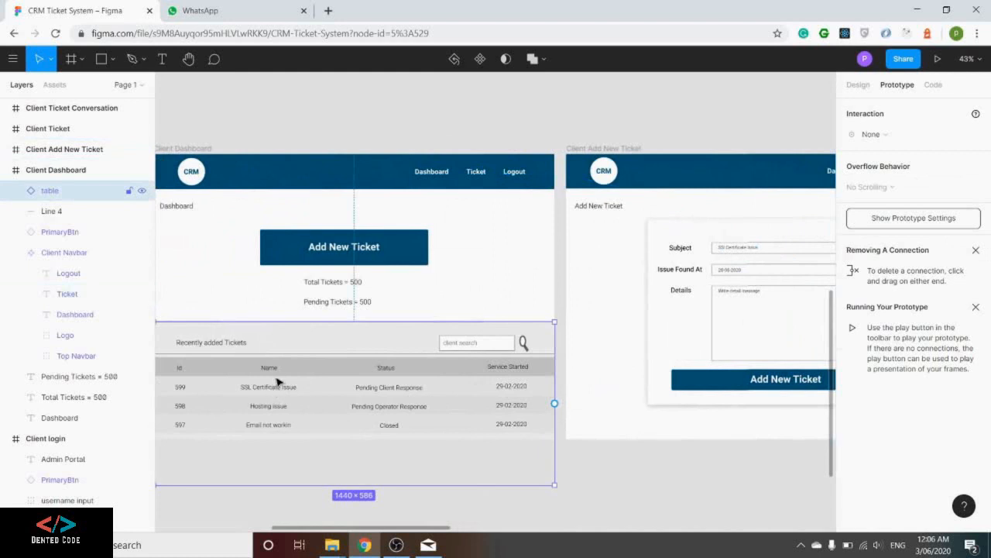
{"action": "double_click", "coordinate": [275, 391]}
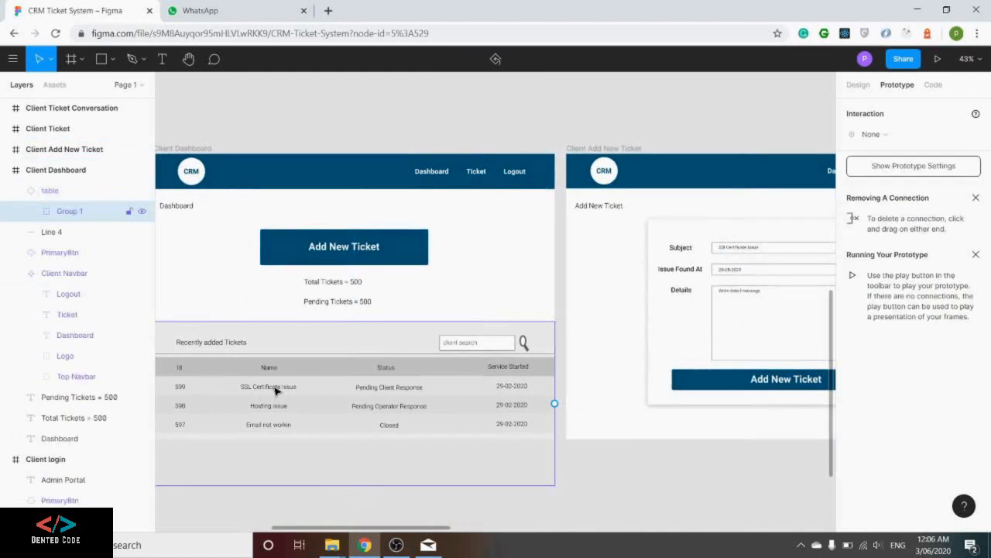
{"action": "double_click", "coordinate": [275, 390]}
{"action": "double_click", "coordinate": [275, 391]}
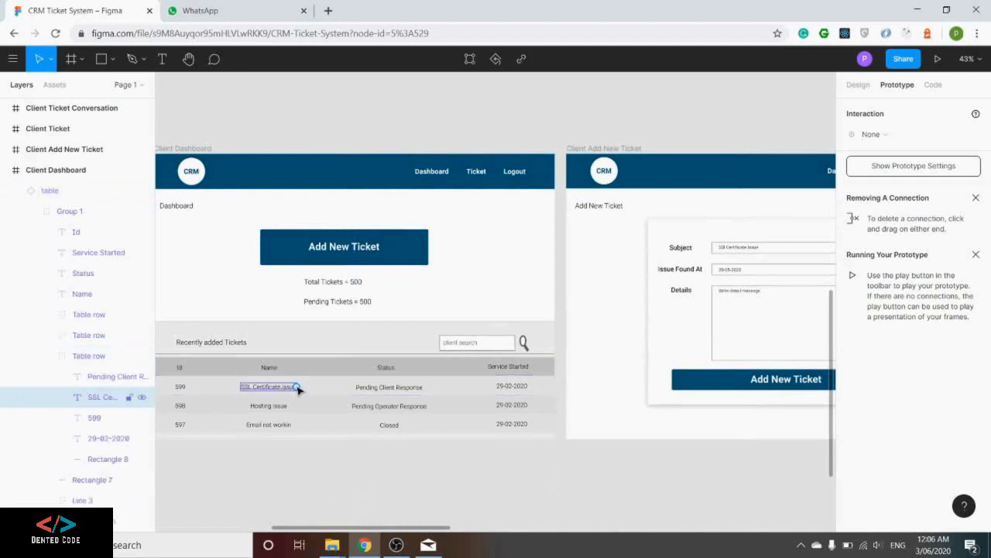
{"action": "left_click_drag", "start_coordinate": [296, 386], "coordinate": [522, 345]}
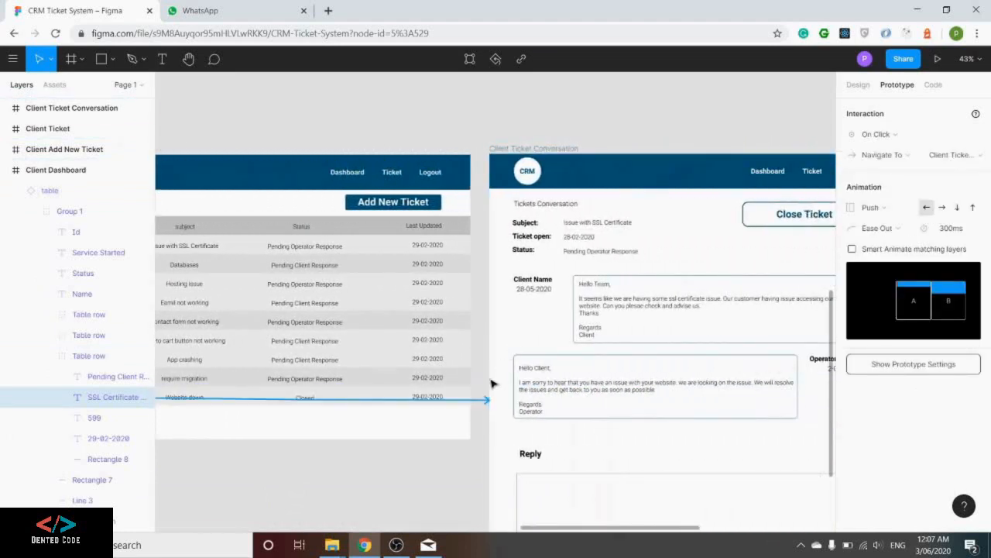
{"action": "scroll", "coordinate": [568, 533], "scroll_direction": "left", "scroll_amount": 10}
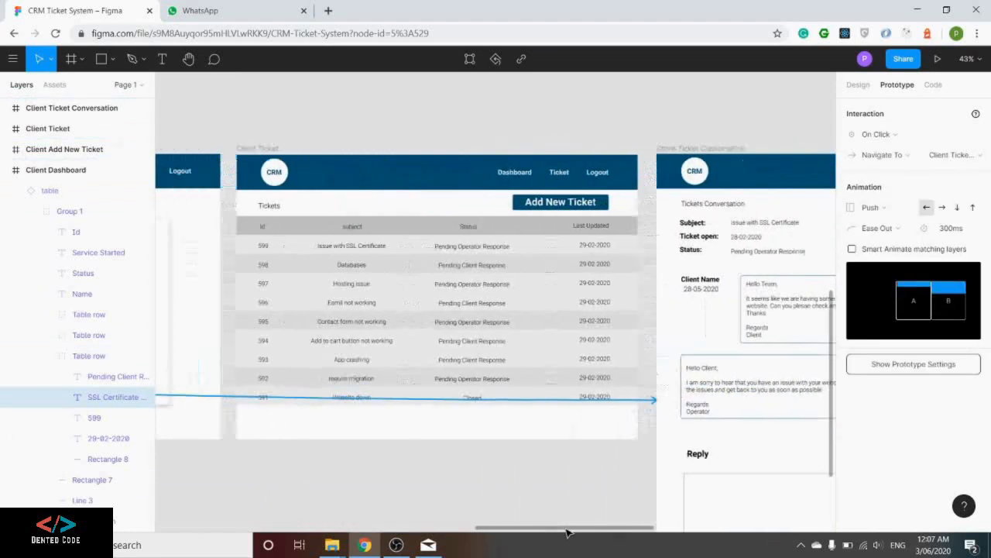
{"action": "scroll", "coordinate": [566, 532], "scroll_direction": "left", "scroll_amount": 5}
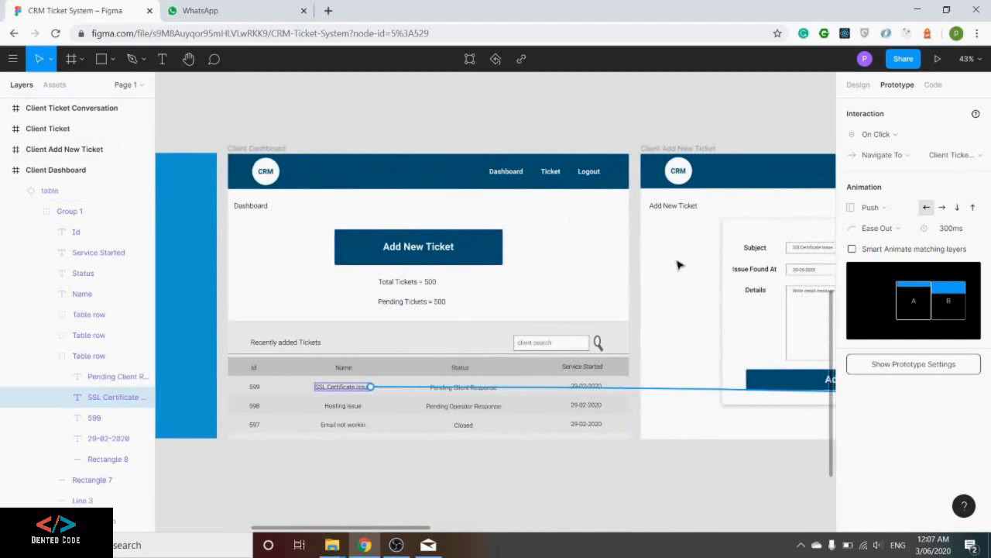
Connect the Add New Ticket button in the Client Add New Ticket frame to the Client Ticket frame as an on-click navigation
{"action": "scroll", "coordinate": [677, 265], "scroll_direction": "right", "scroll_amount": 10}
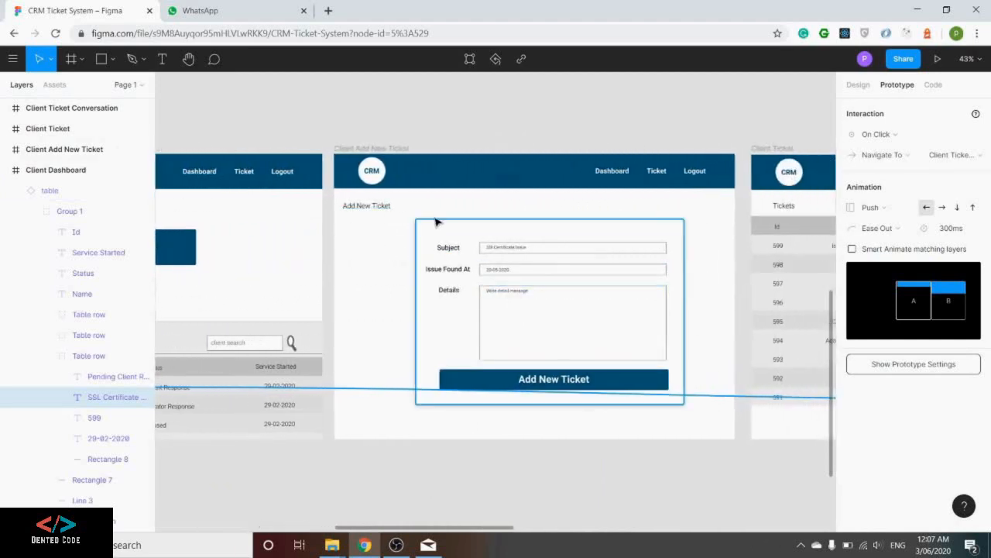
{"action": "left_click", "coordinate": [556, 385]}
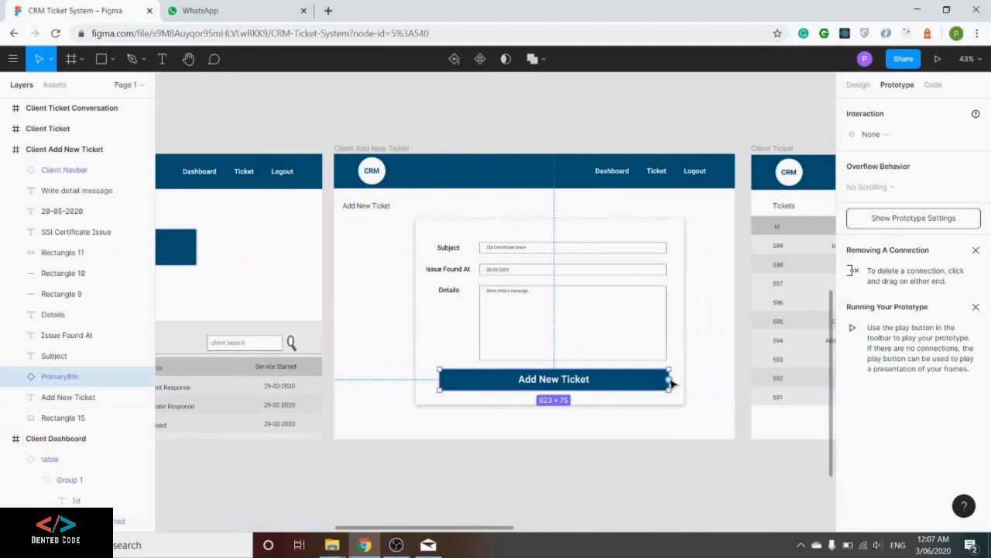
{"action": "left_click_drag", "start_coordinate": [670, 379], "coordinate": [671, 342]}
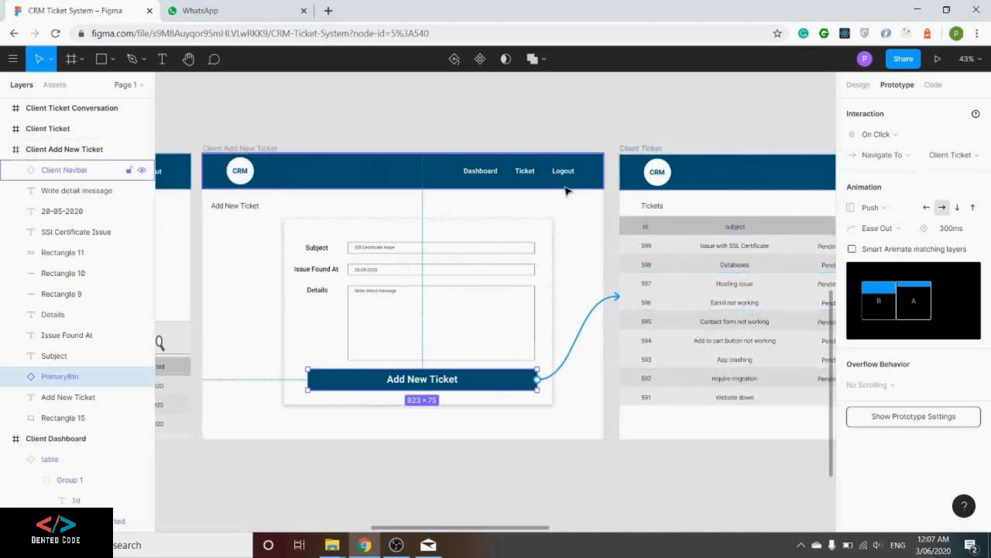
{"action": "left_click", "coordinate": [562, 211]}
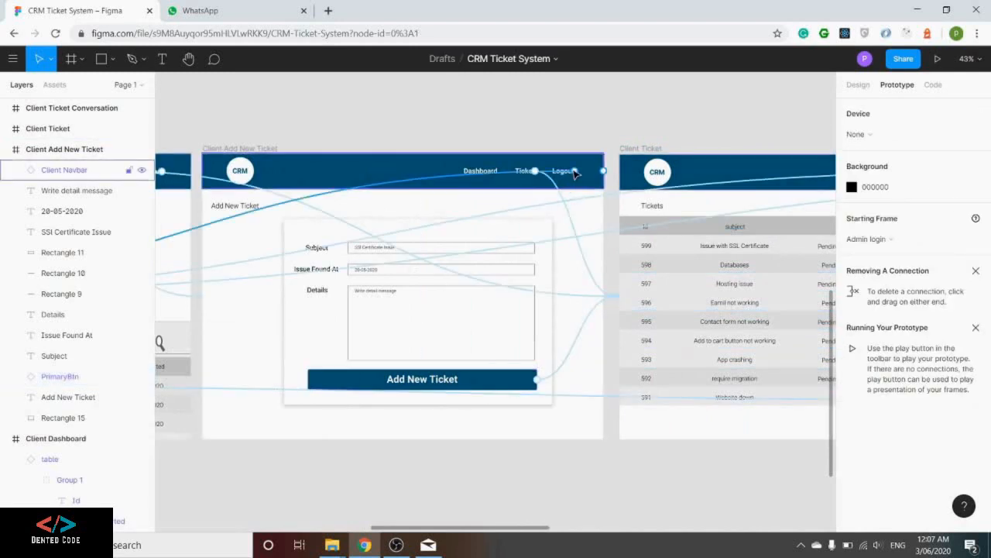
Connect the Dashboard item in the Client Add New Ticket frame's navbar to the Client Dashboard frame as an on-click navigation
{"action": "left_click", "coordinate": [481, 171]}
{"action": "double_click", "coordinate": [479, 172]}
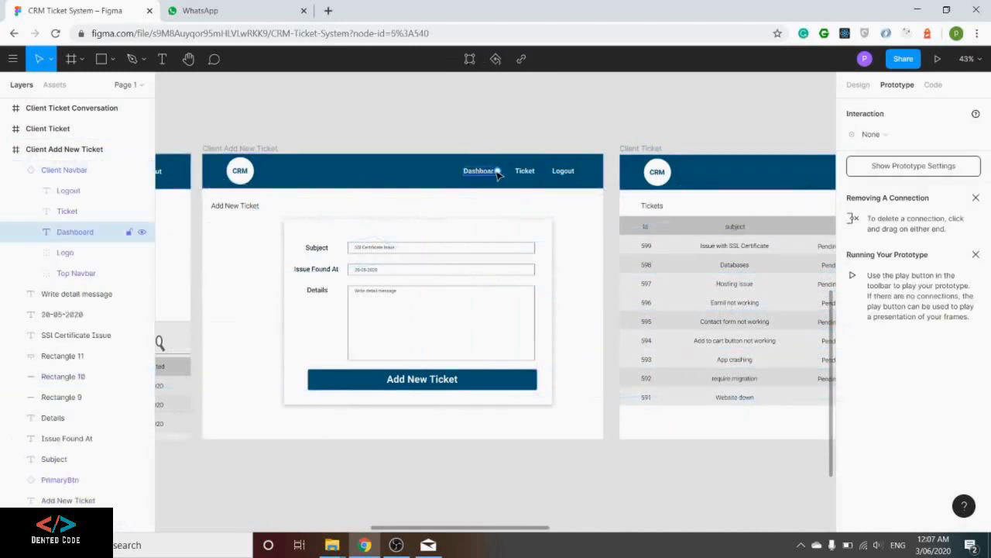
{"action": "left_click_drag", "start_coordinate": [498, 172], "coordinate": [196, 248]}
{"action": "scroll", "coordinate": [197, 248], "scroll_direction": "left", "scroll_amount": 6}
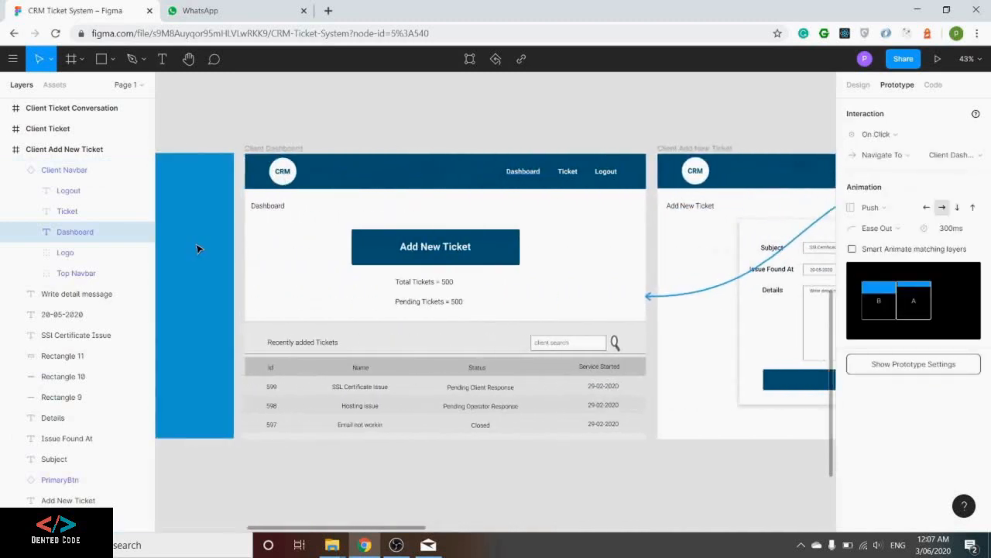
Connect the Issue with SSL Certificate text in the Client Ticket table to the Client Ticket Conversation frame as an on-click navigation
{"action": "scroll", "coordinate": [197, 247], "scroll_direction": "right", "scroll_amount": 10}
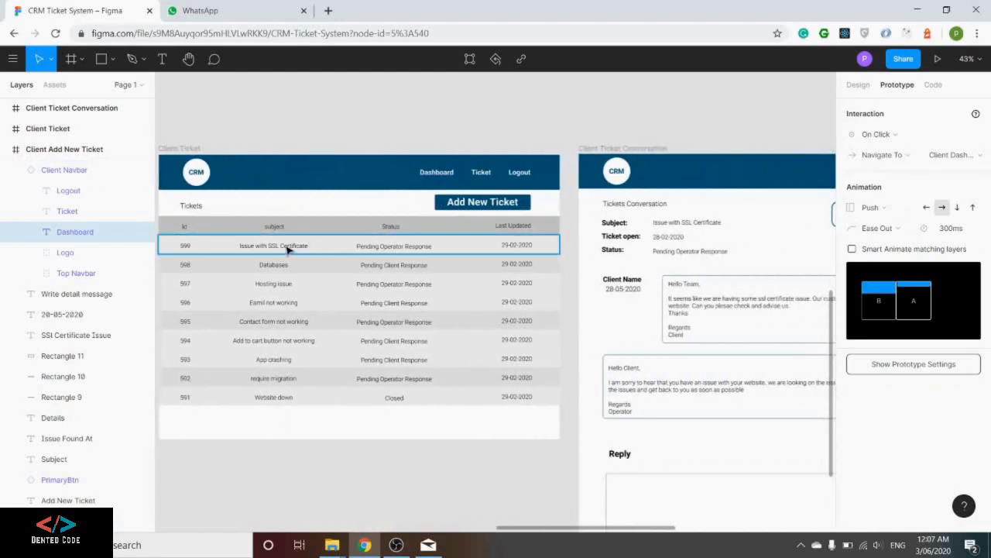
{"action": "double_click", "coordinate": [287, 247]}
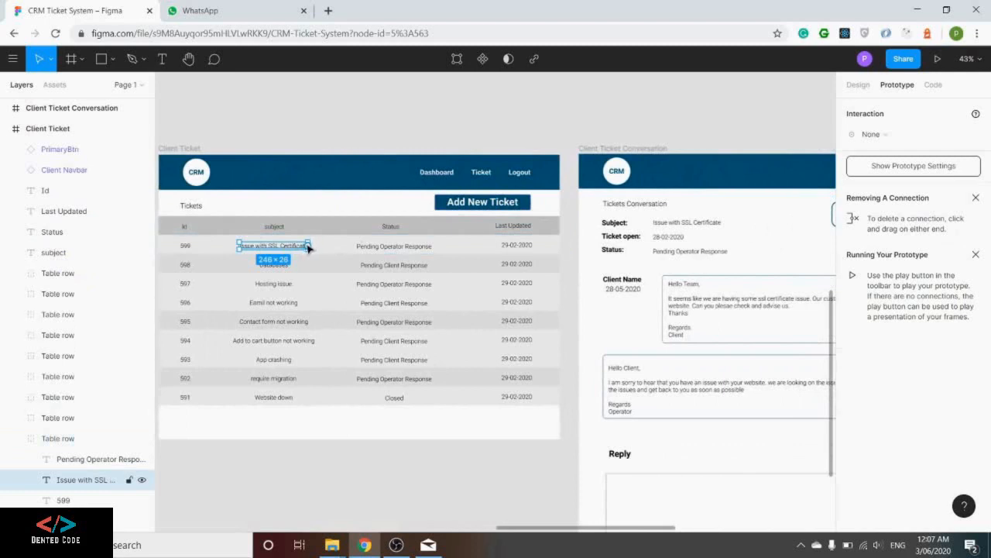
{"action": "left_click_drag", "start_coordinate": [308, 247], "coordinate": [577, 289]}
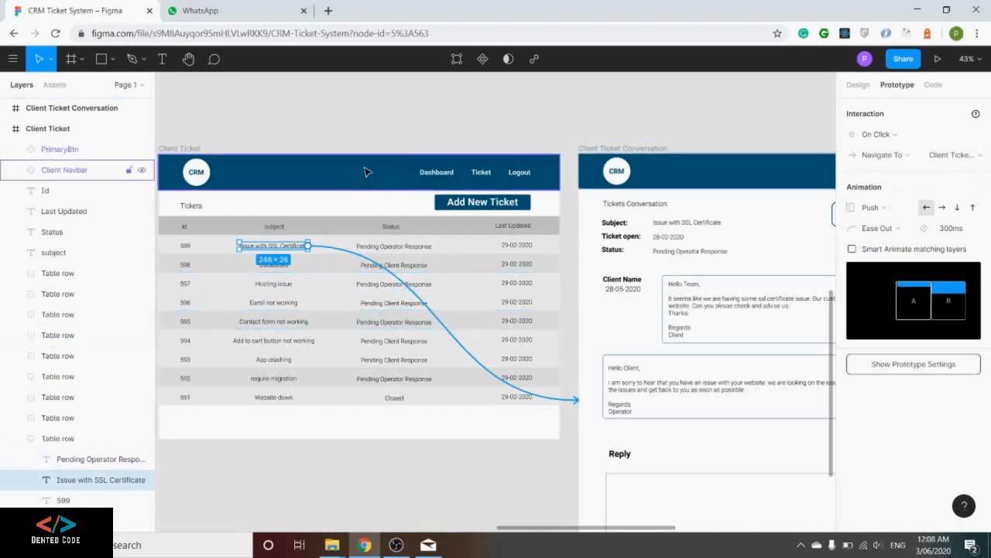
{"action": "left_click", "coordinate": [388, 132]}
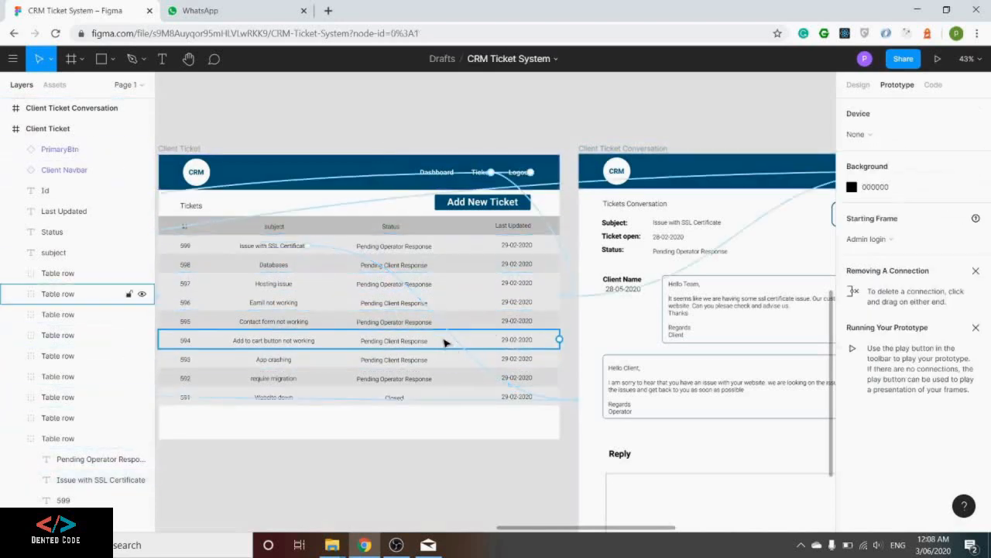
Connect the Close Ticket button's outline in the Client Ticket Conversation frame to the Client Ticket frame as an on-click navigation
{"action": "scroll", "coordinate": [444, 343], "scroll_direction": "right", "scroll_amount": 8}
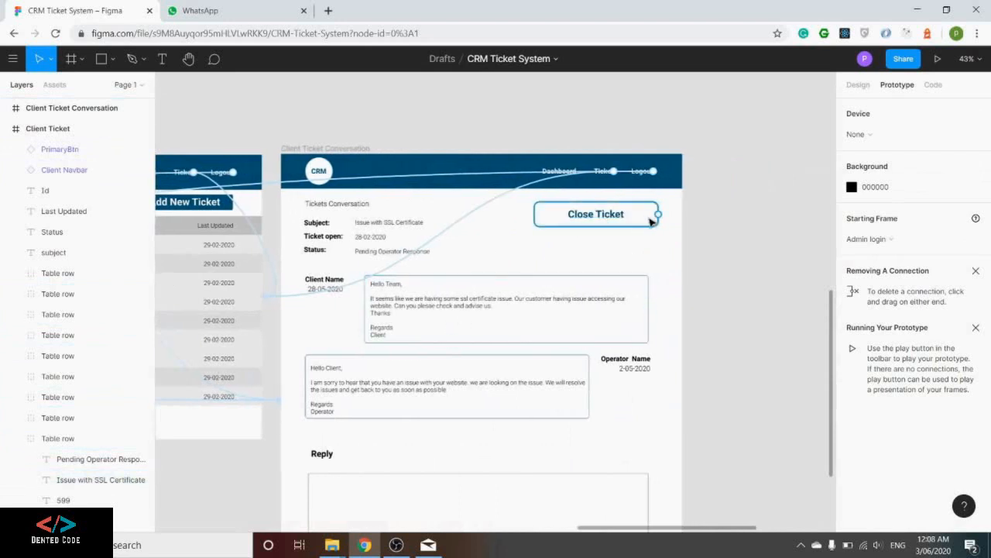
{"action": "left_click", "coordinate": [660, 218]}
{"action": "left_click_drag", "start_coordinate": [658, 214], "coordinate": [262, 304]}
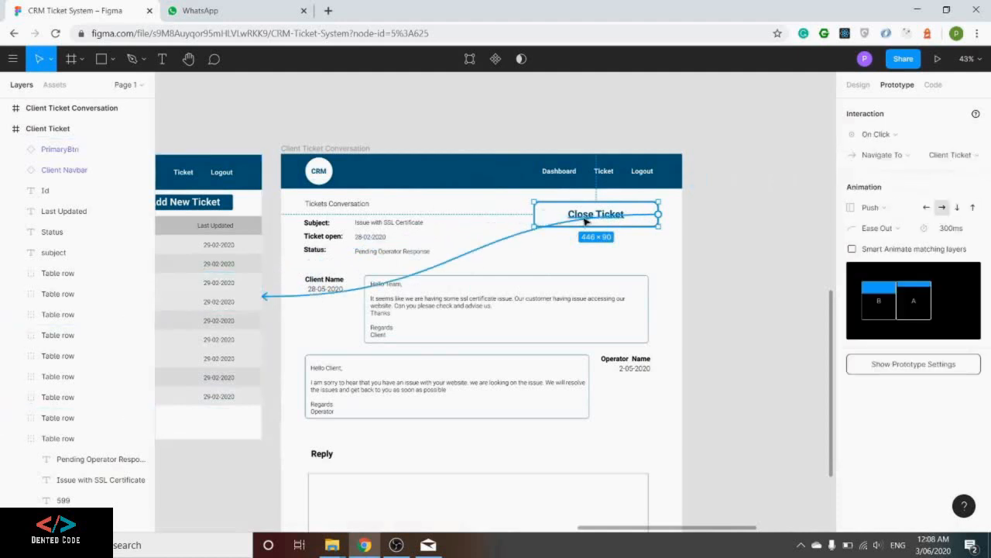
{"action": "scroll", "coordinate": [230, 440], "scroll_direction": "left", "scroll_amount": 5}
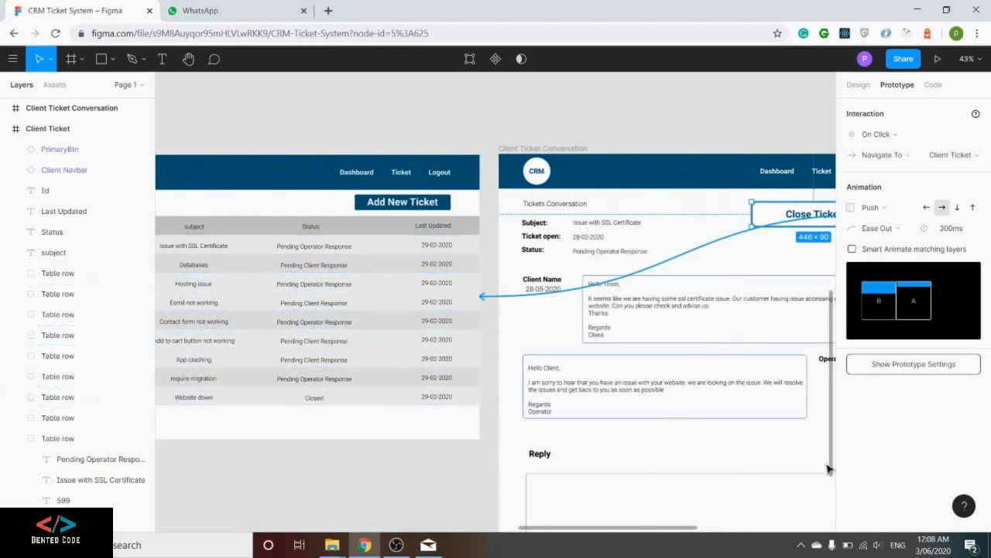
Connect the Submit button below the Client Ticket Conversation's reply box to the Client Ticket frame as an on-click navigation
{"action": "scroll", "coordinate": [734, 430], "scroll_direction": "right", "scroll_amount": 4}
{"action": "scroll", "coordinate": [741, 416], "scroll_direction": "right", "scroll_amount": 1}
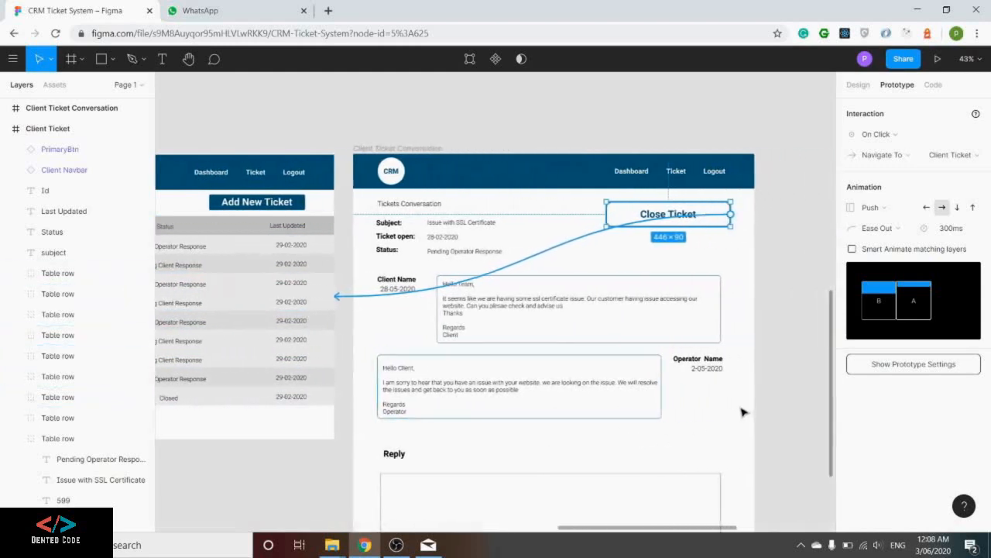
{"action": "scroll", "coordinate": [741, 412], "scroll_direction": "down", "scroll_amount": 5}
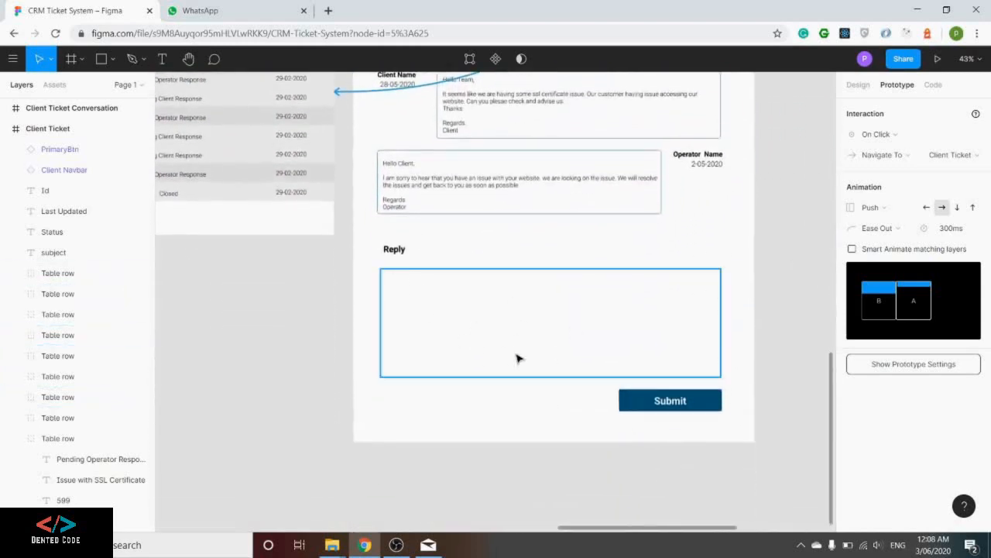
{"action": "left_click", "coordinate": [634, 407]}
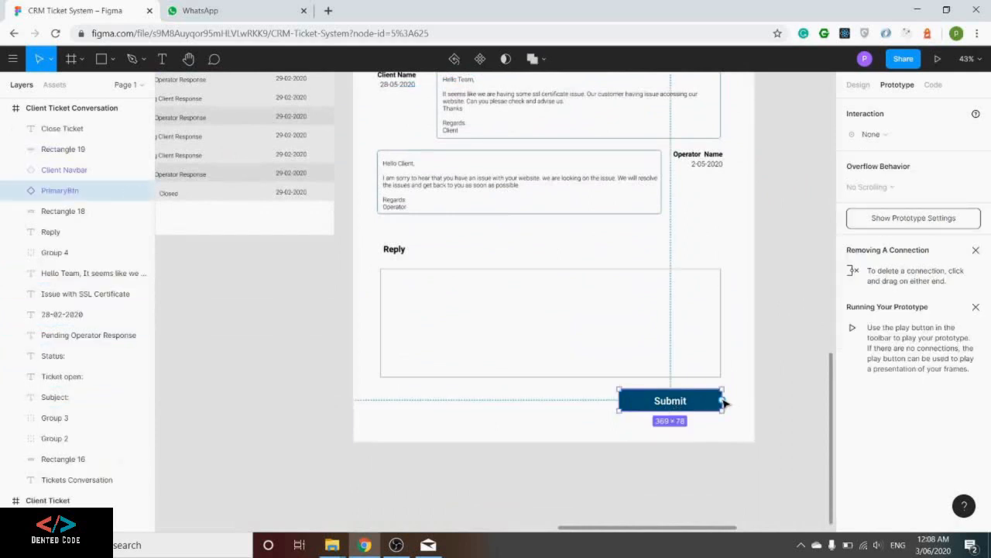
{"action": "left_click_drag", "start_coordinate": [722, 401], "coordinate": [242, 223]}
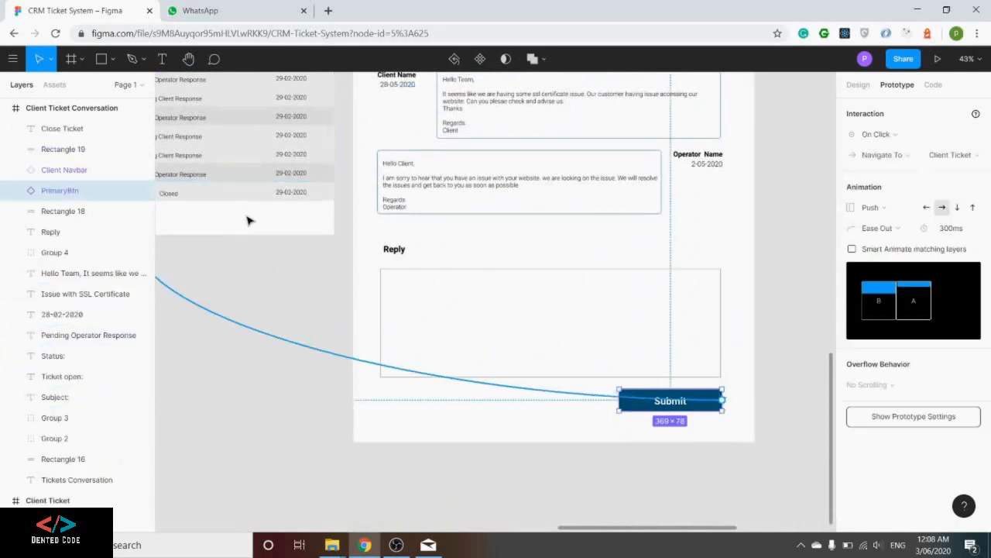
{"action": "scroll", "coordinate": [249, 222], "scroll_direction": "left", "scroll_amount": 5}
{"action": "scroll", "coordinate": [258, 224], "scroll_direction": "up", "scroll_amount": 5}
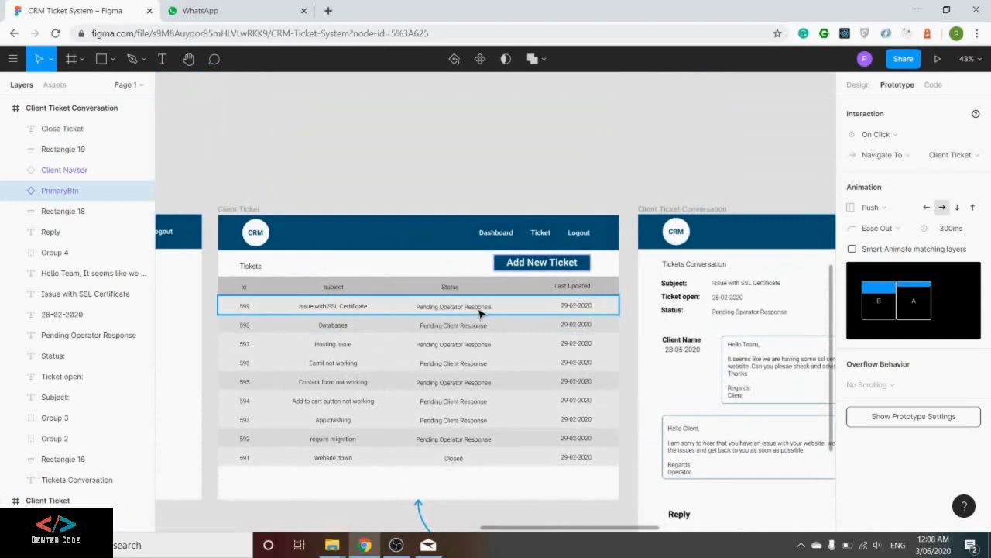
{"action": "scroll", "coordinate": [480, 313], "scroll_direction": "right", "scroll_amount": 6}
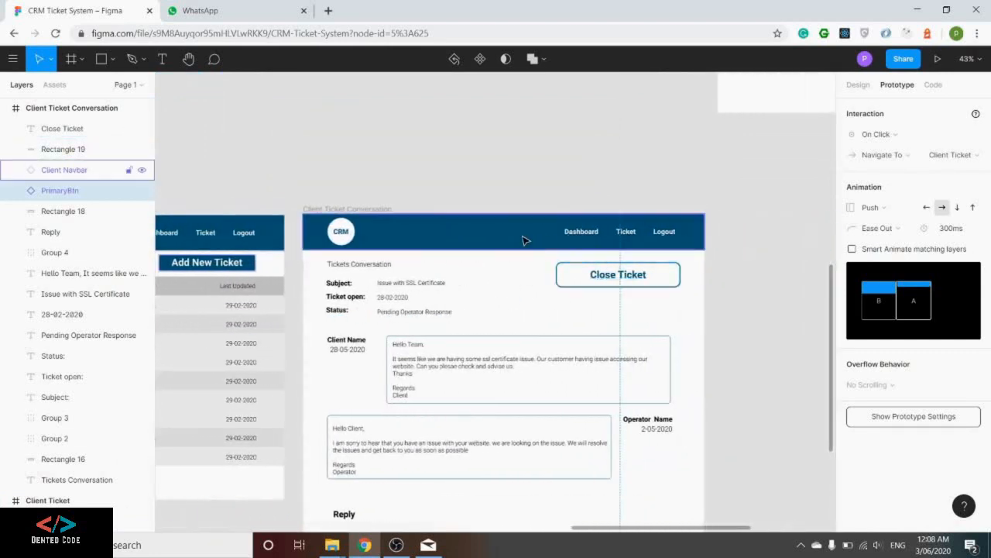
{"action": "left_click", "coordinate": [516, 177]}
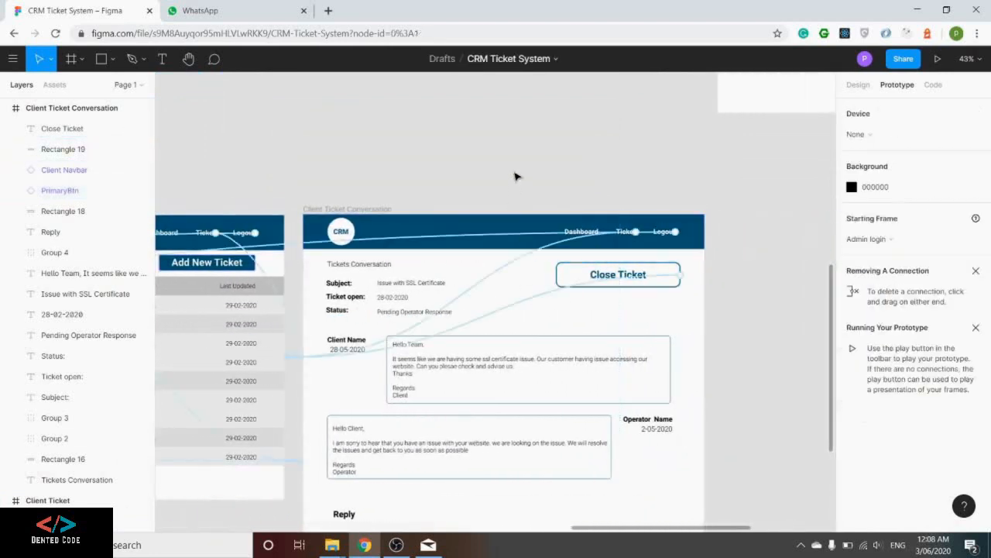
Connect the Dashboard item in the Client Ticket Conversation frame's navbar to the Client Dashboard frame as an on-click navigation
{"action": "left_click", "coordinate": [593, 234]}
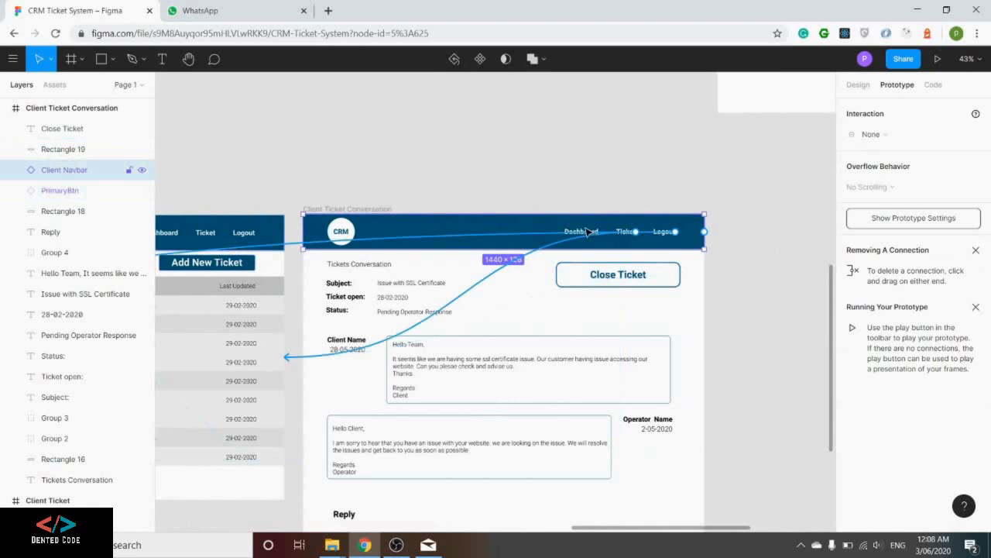
{"action": "double_click", "coordinate": [582, 232]}
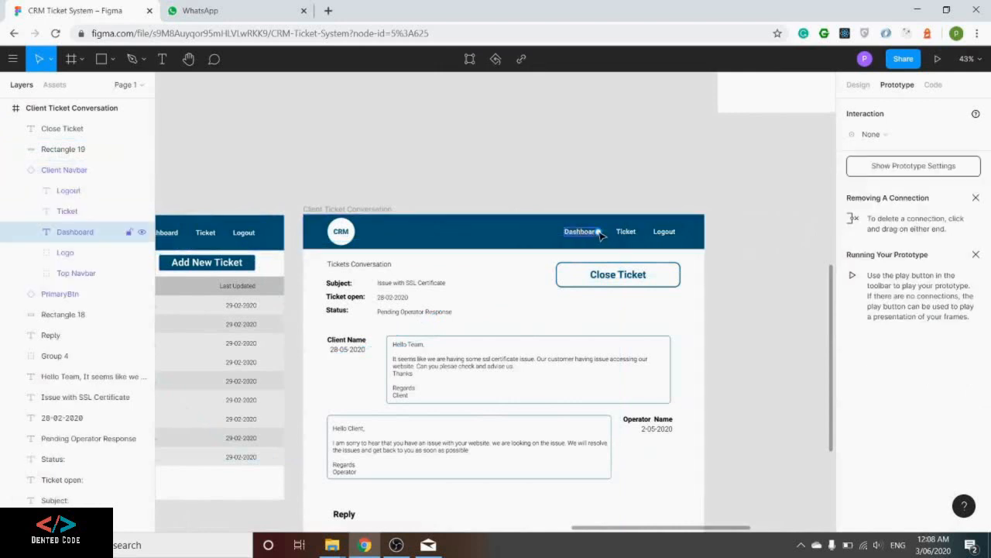
{"action": "left_click_drag", "start_coordinate": [599, 232], "coordinate": [649, 350]}
{"action": "scroll", "coordinate": [649, 349], "scroll_direction": "right", "scroll_amount": 15}
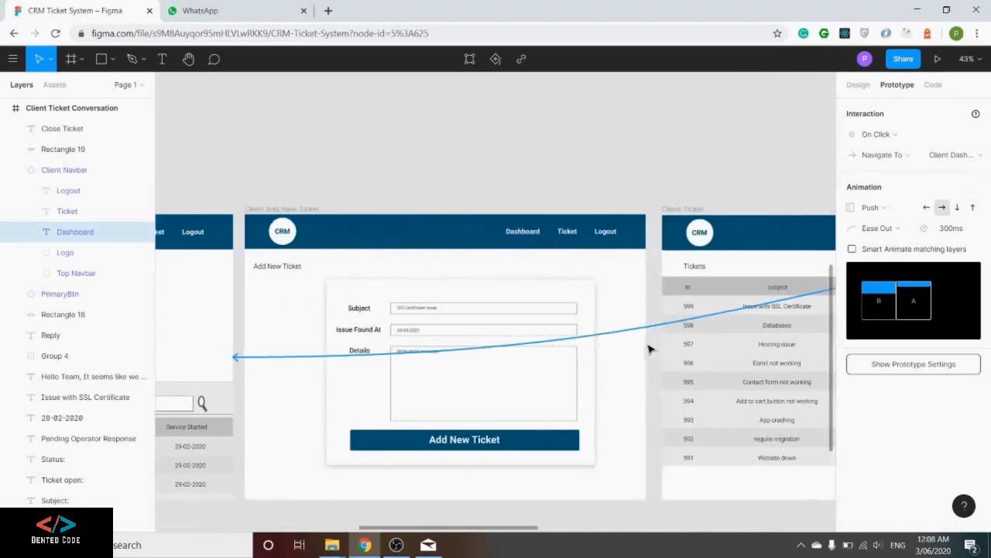
{"action": "scroll", "coordinate": [649, 350], "scroll_direction": "right", "scroll_amount": 12}
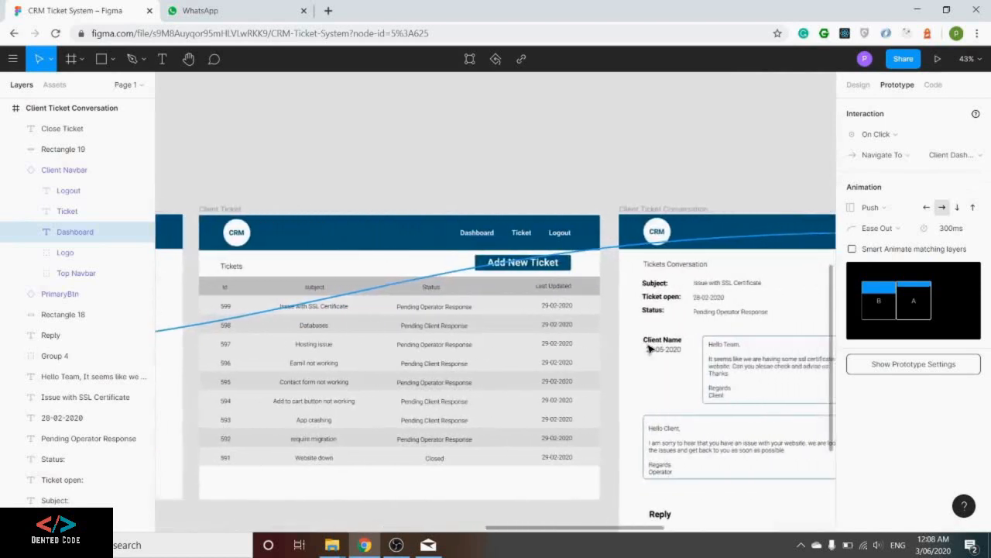
{"action": "scroll", "coordinate": [649, 350], "scroll_direction": "left", "scroll_amount": 13}
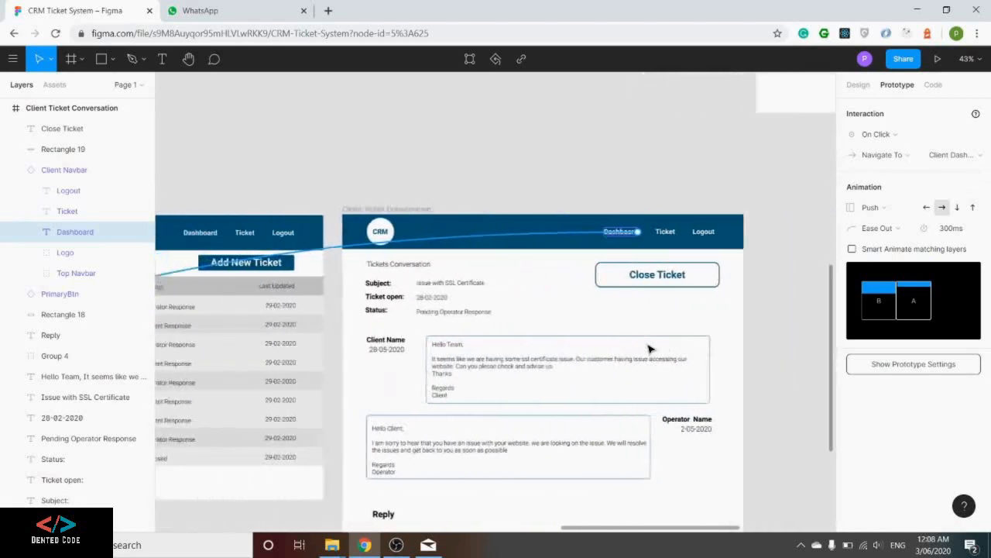
{"action": "scroll", "coordinate": [649, 349], "scroll_direction": "right", "scroll_amount": 4}
{"action": "scroll", "coordinate": [649, 350], "scroll_direction": "left", "scroll_amount": 3}
{"action": "scroll", "coordinate": [649, 350], "scroll_direction": "left", "scroll_amount": 15}
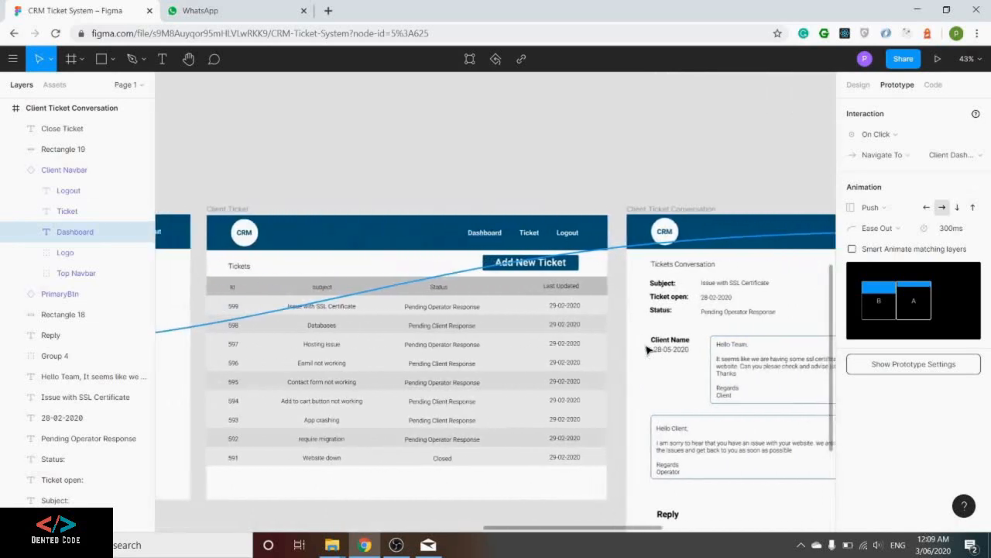
{"action": "scroll", "coordinate": [620, 347], "scroll_direction": "left", "scroll_amount": 5}
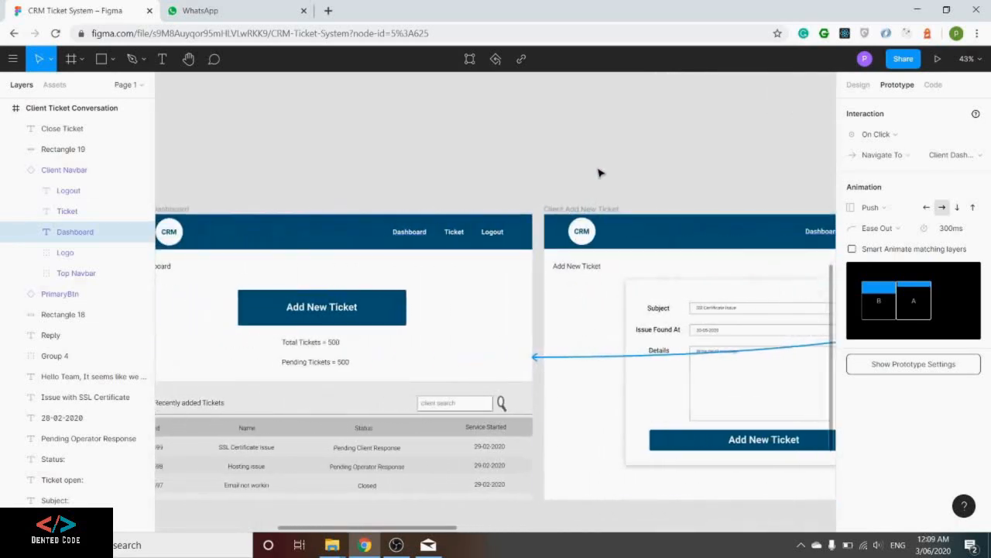
Launch the prototype presentation of the CRM Ticket System and close the WhatsApp browser tab
{"action": "scroll", "coordinate": [598, 173], "scroll_direction": "down", "scroll_amount": 5}
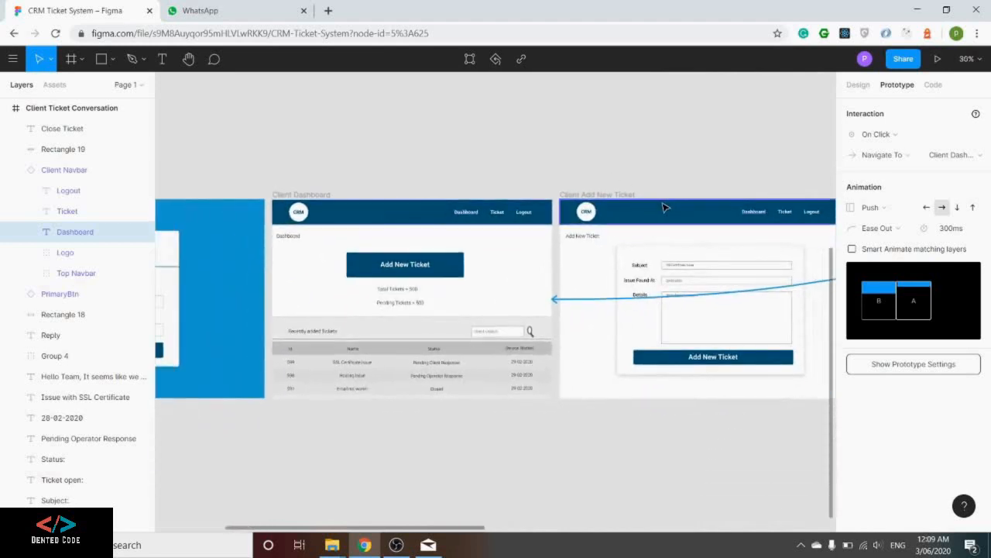
{"action": "scroll", "coordinate": [662, 207], "scroll_direction": "down", "scroll_amount": 8}
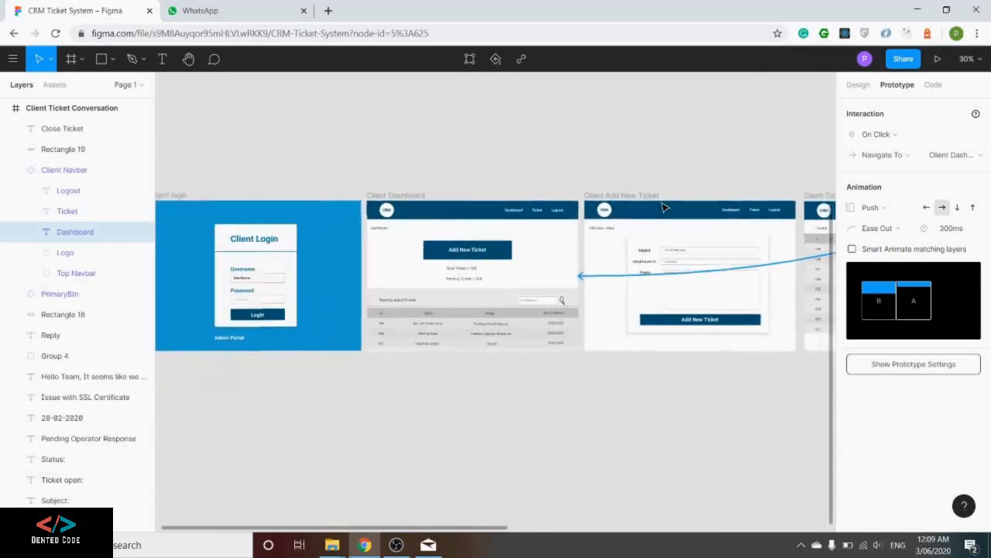
{"action": "scroll", "coordinate": [663, 207], "scroll_direction": "down", "scroll_amount": 2}
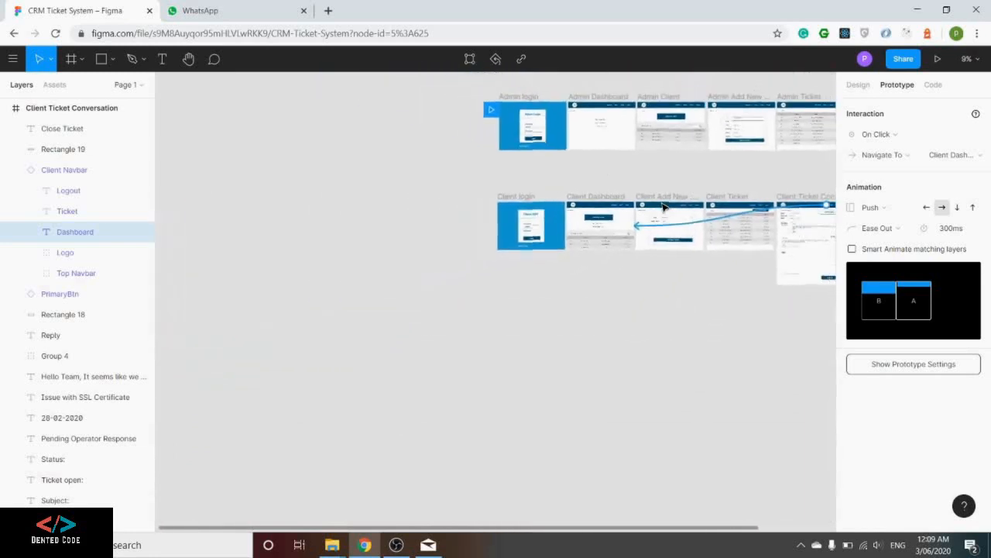
{"action": "left_click", "coordinate": [188, 59]}
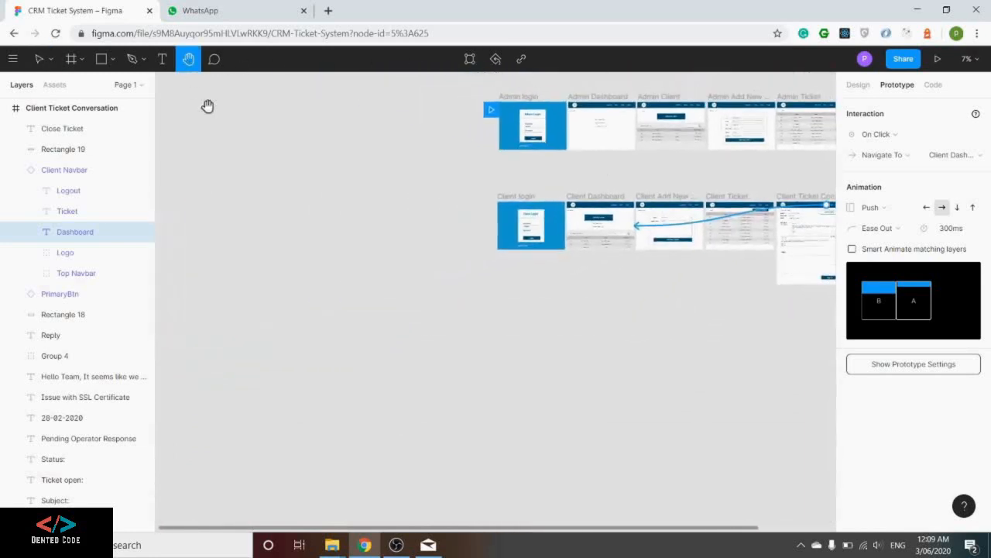
{"action": "left_click_drag", "start_coordinate": [539, 150], "coordinate": [310, 212]}
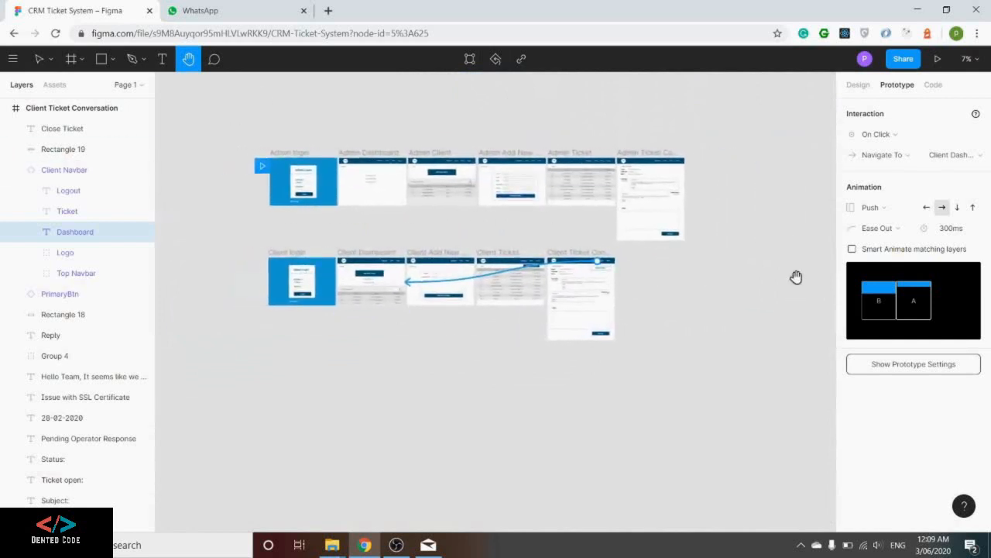
{"action": "left_click", "coordinate": [938, 59]}
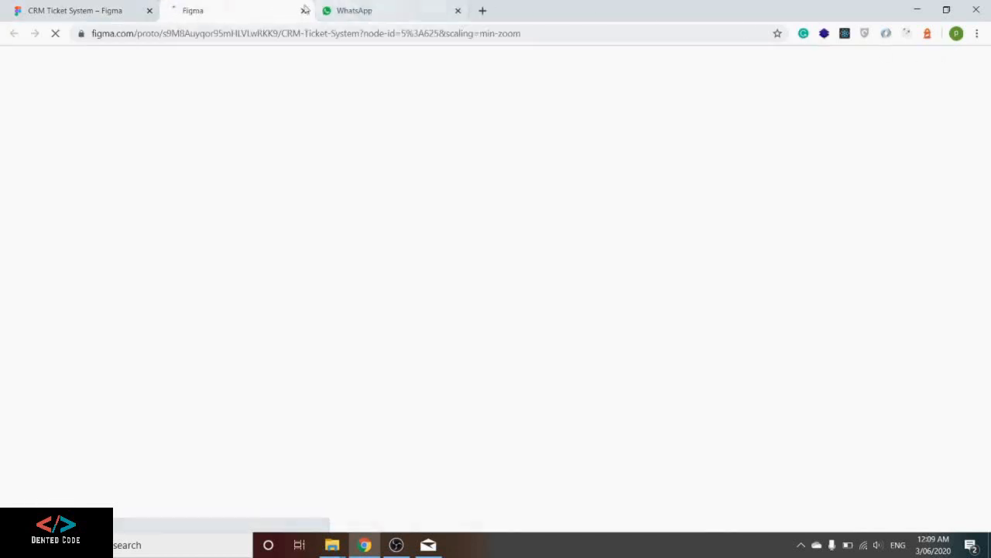
{"action": "left_click", "coordinate": [459, 11]}
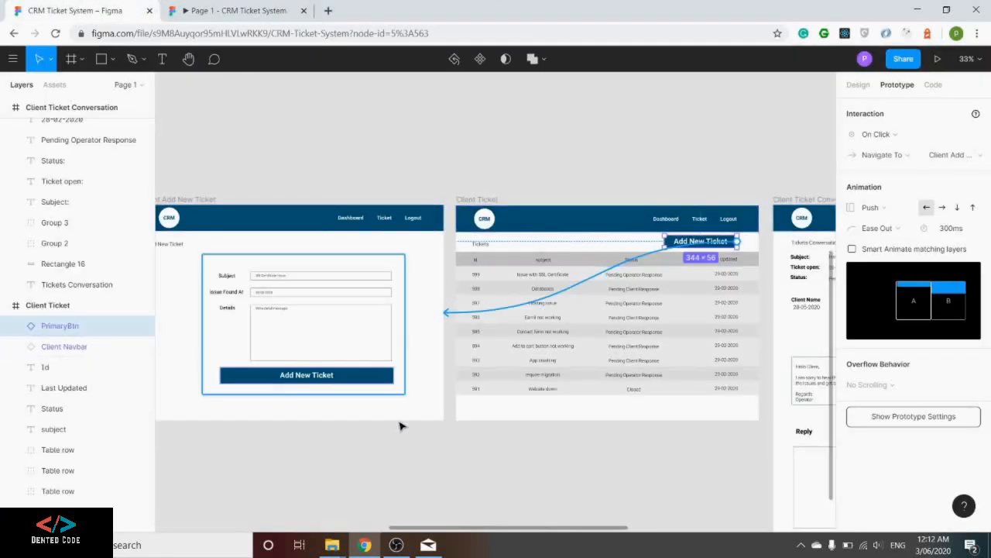
Examine the navbar's prototype connections in the Client Dashboard, Client Add New Ticket and Client Ticket frames for missing links
{"action": "left_click_drag", "start_coordinate": [461, 532], "coordinate": [333, 522]}
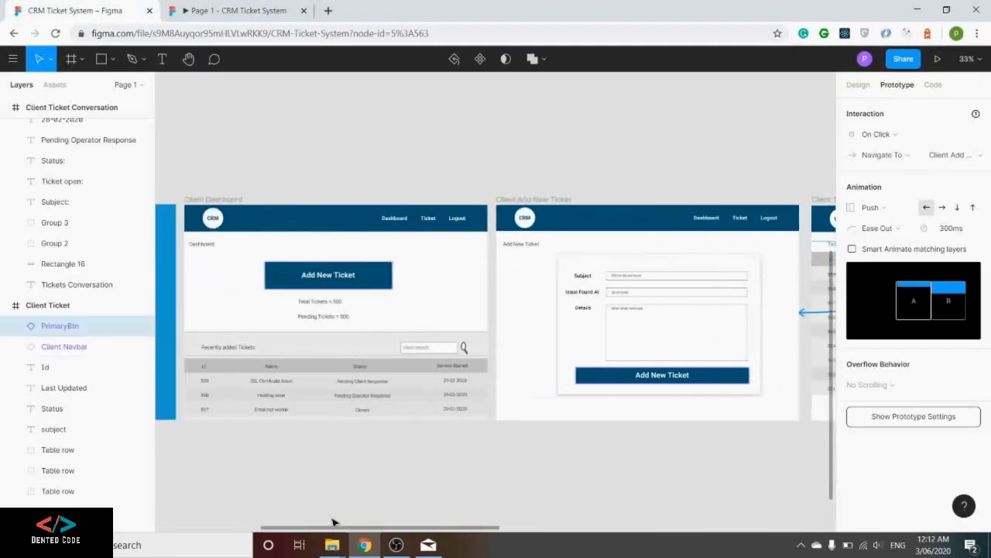
{"action": "left_click", "coordinate": [351, 146]}
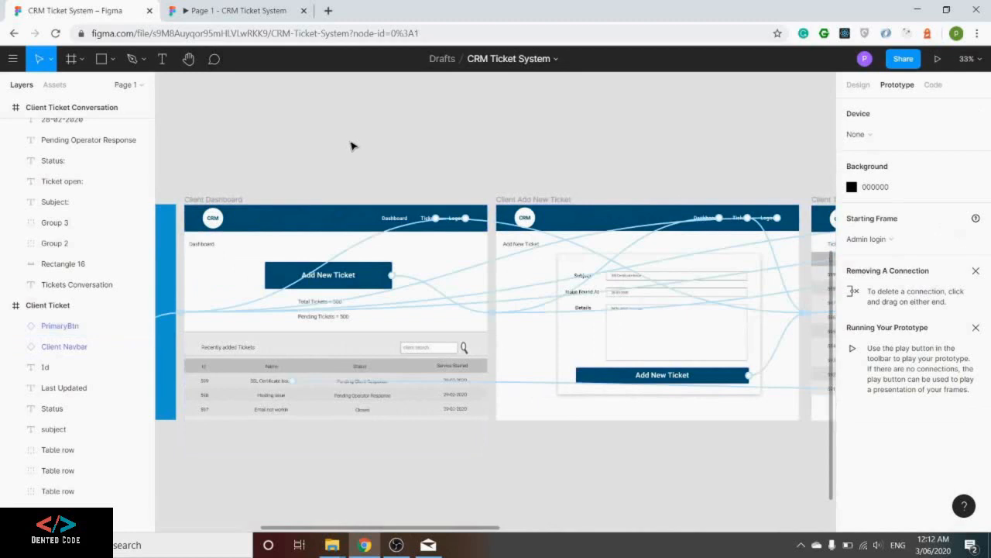
{"action": "left_click", "coordinate": [389, 223]}
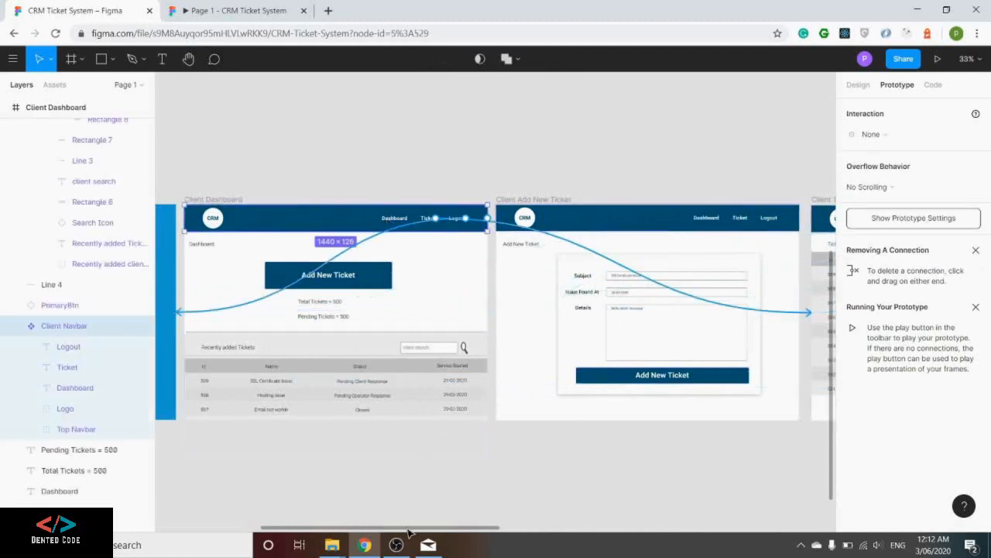
{"action": "left_click_drag", "start_coordinate": [408, 532], "coordinate": [498, 527]}
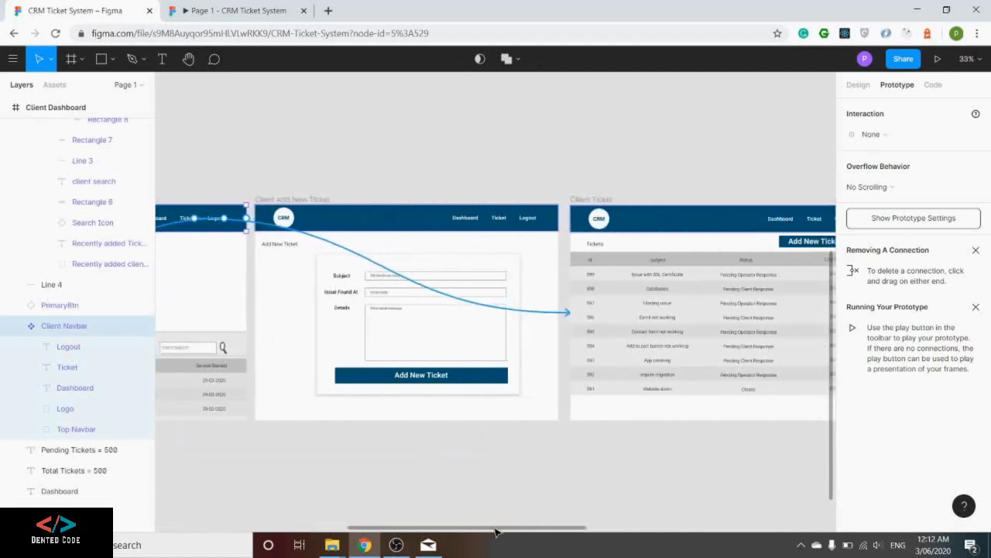
{"action": "left_click", "coordinate": [416, 223]}
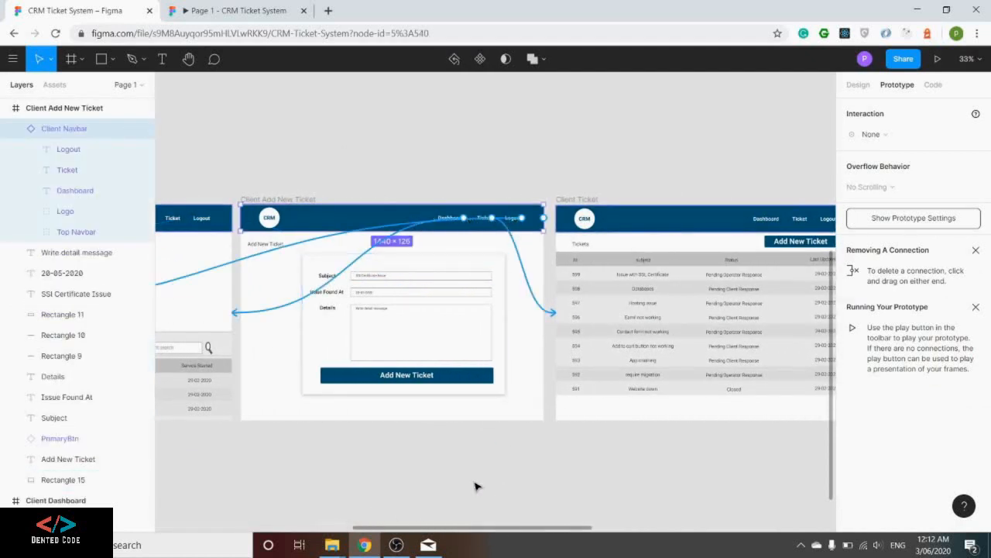
{"action": "left_click_drag", "start_coordinate": [462, 533], "coordinate": [563, 532]}
{"action": "left_click", "coordinate": [405, 223]}
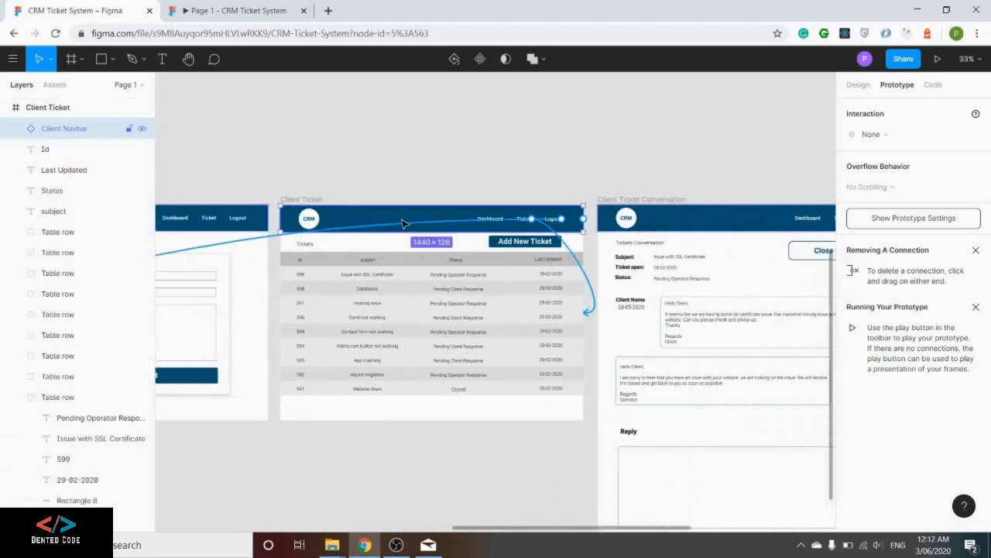
Connect the Dashboard item in the Client Ticket frame's navbar to the Client Dashboard frame as an on-click navigation
{"action": "left_click", "coordinate": [501, 223]}
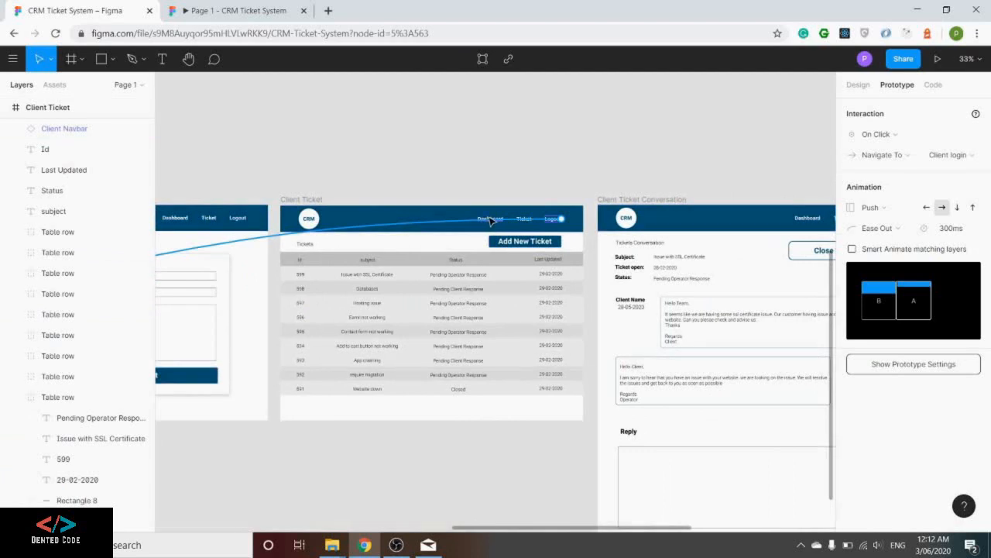
{"action": "scroll", "coordinate": [489, 221], "scroll_direction": "up", "scroll_amount": 3}
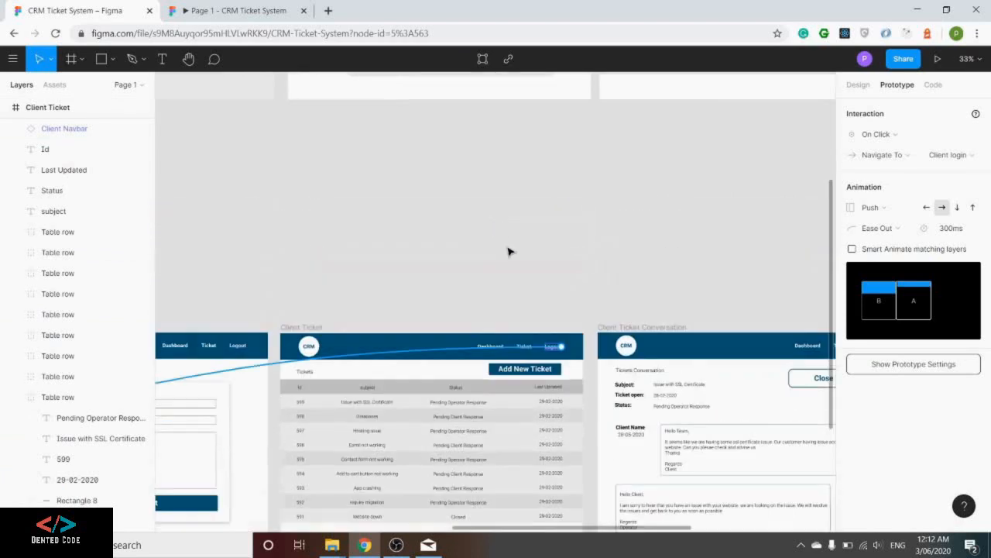
{"action": "scroll", "coordinate": [507, 251], "scroll_direction": "up", "scroll_amount": 5}
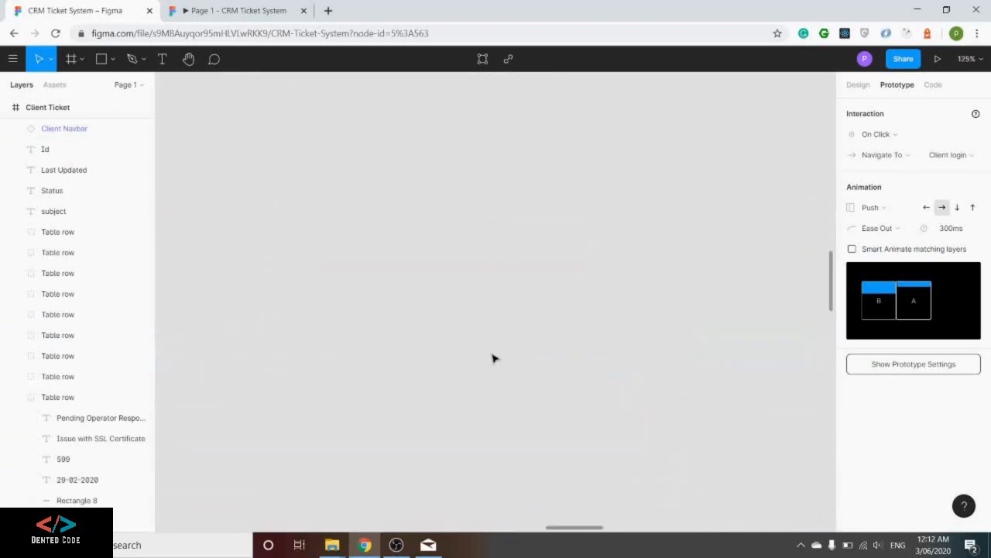
{"action": "left_click_drag", "start_coordinate": [832, 287], "coordinate": [833, 316]}
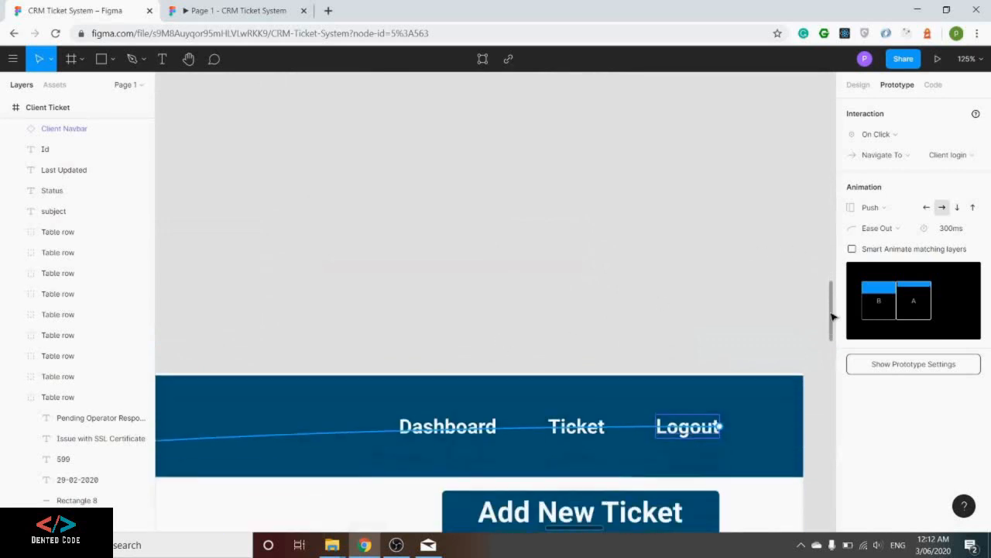
{"action": "scroll", "coordinate": [626, 258], "scroll_direction": "down", "scroll_amount": 5}
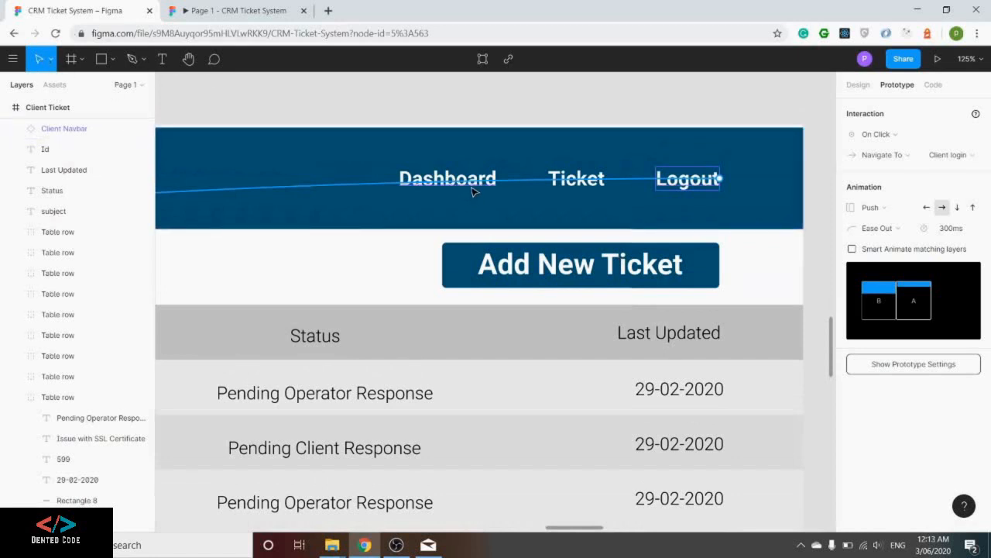
{"action": "left_click", "coordinate": [860, 87]}
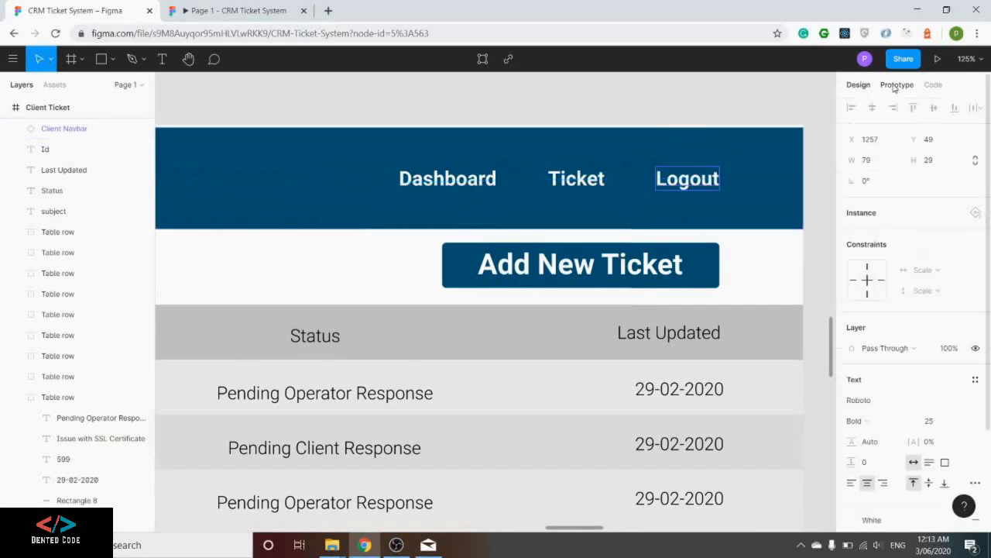
{"action": "left_click", "coordinate": [895, 87]}
{"action": "left_click", "coordinate": [494, 178]}
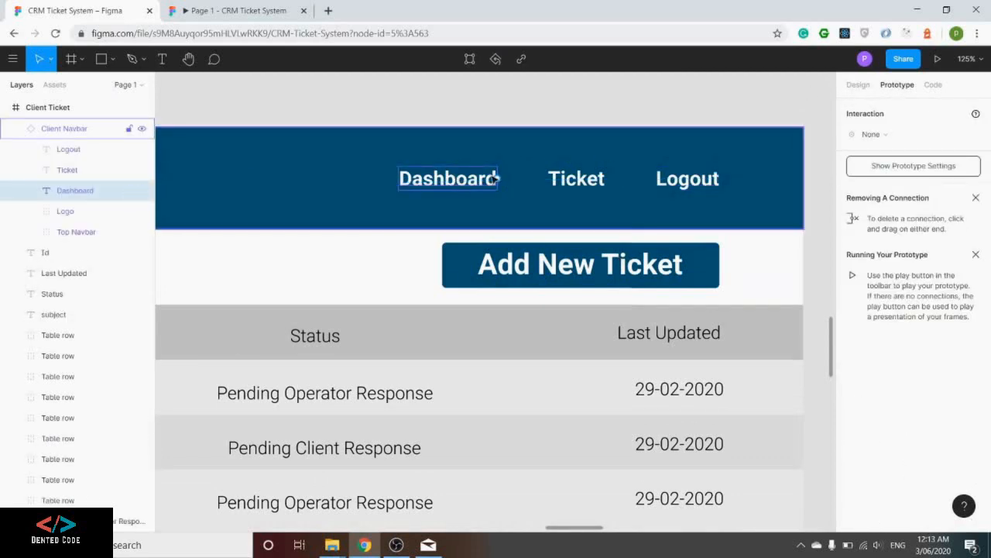
{"action": "left_click_drag", "start_coordinate": [498, 178], "coordinate": [419, 274]}
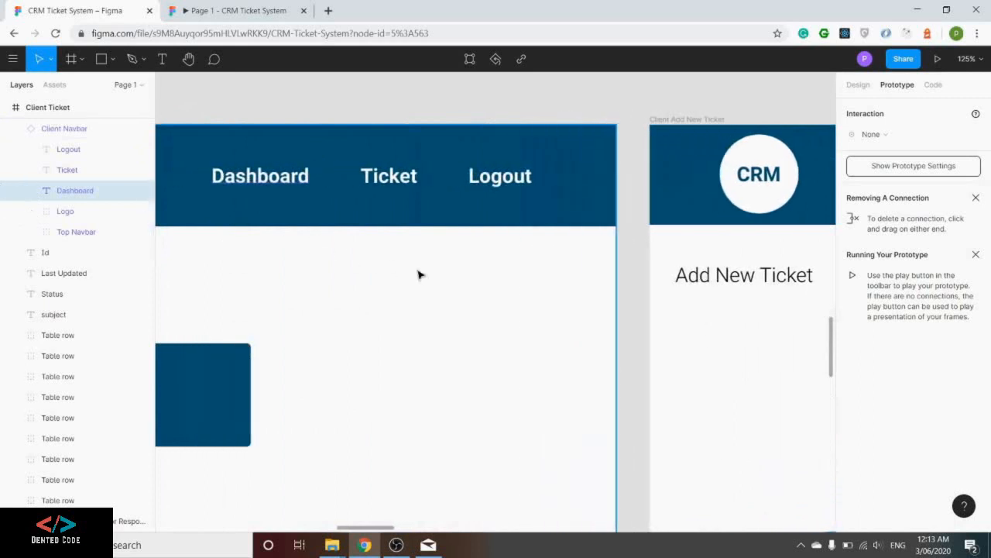
{"action": "left_click_drag", "start_coordinate": [617, 274], "coordinate": [579, 282]}
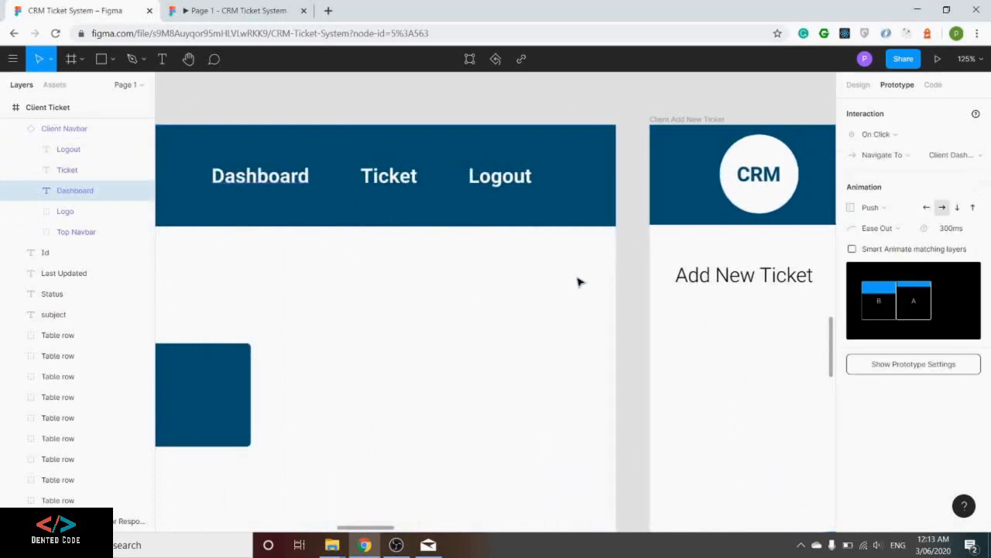
{"action": "scroll", "coordinate": [570, 285], "scroll_direction": "down", "scroll_amount": 6}
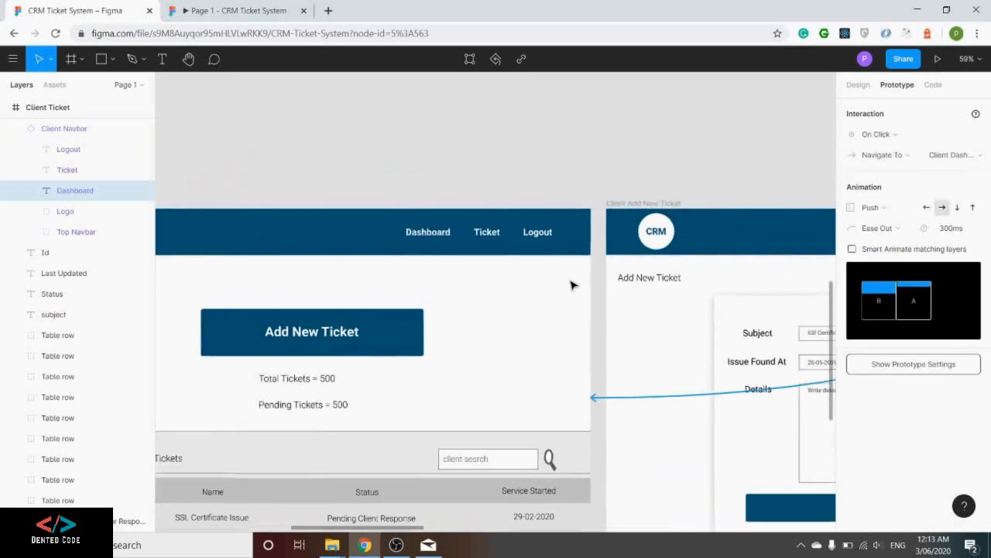
{"action": "scroll", "coordinate": [571, 285], "scroll_direction": "down", "scroll_amount": 2}
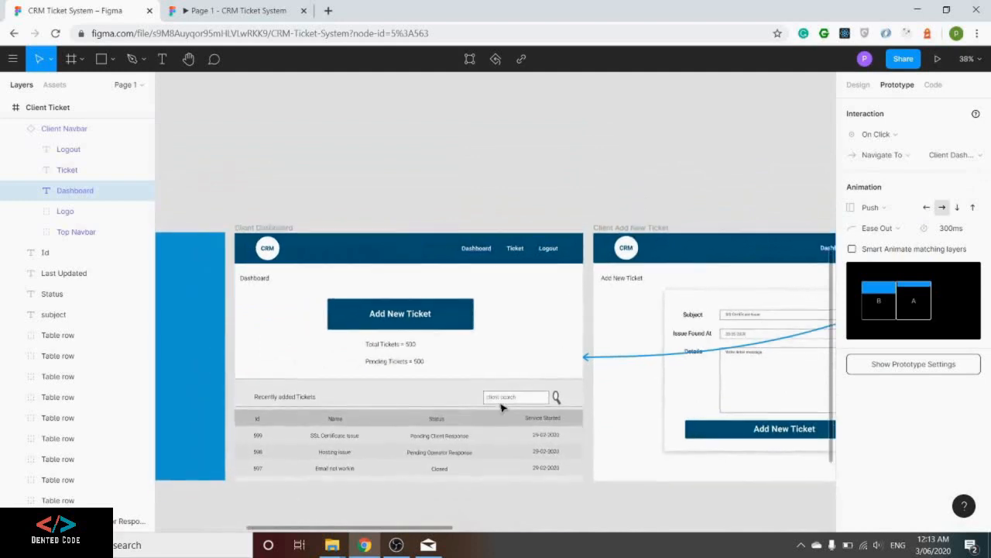
Recheck the navbar connections in all four client frames, from Client Dashboard through Client Ticket Conversation
{"action": "left_click", "coordinate": [415, 253]}
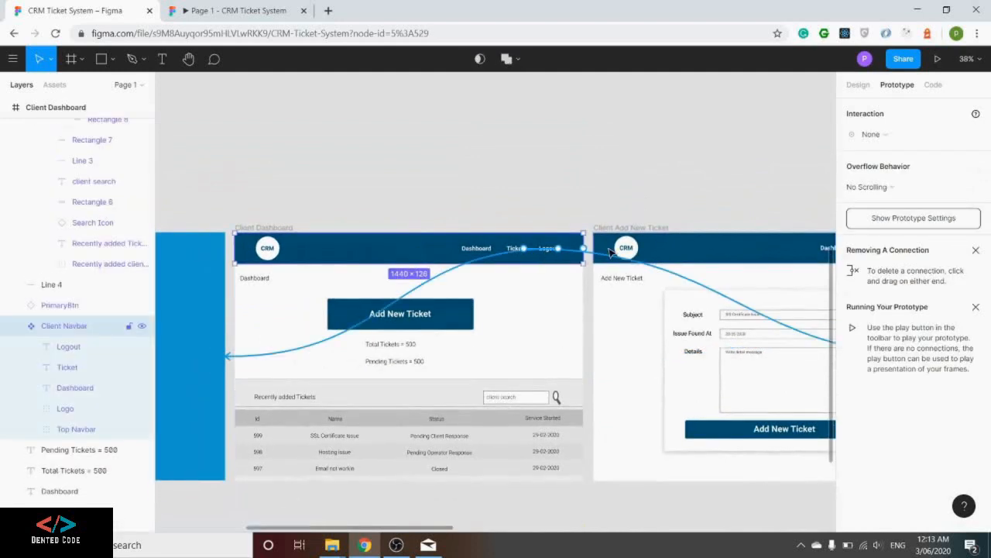
{"action": "left_click", "coordinate": [704, 253]}
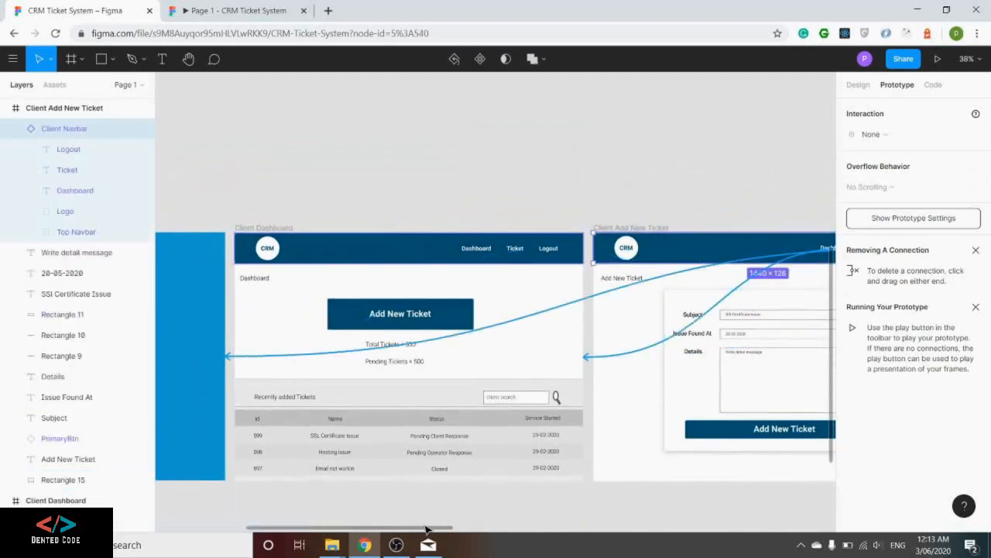
{"action": "left_click_drag", "start_coordinate": [425, 529], "coordinate": [640, 537]}
{"action": "left_click", "coordinate": [467, 263]}
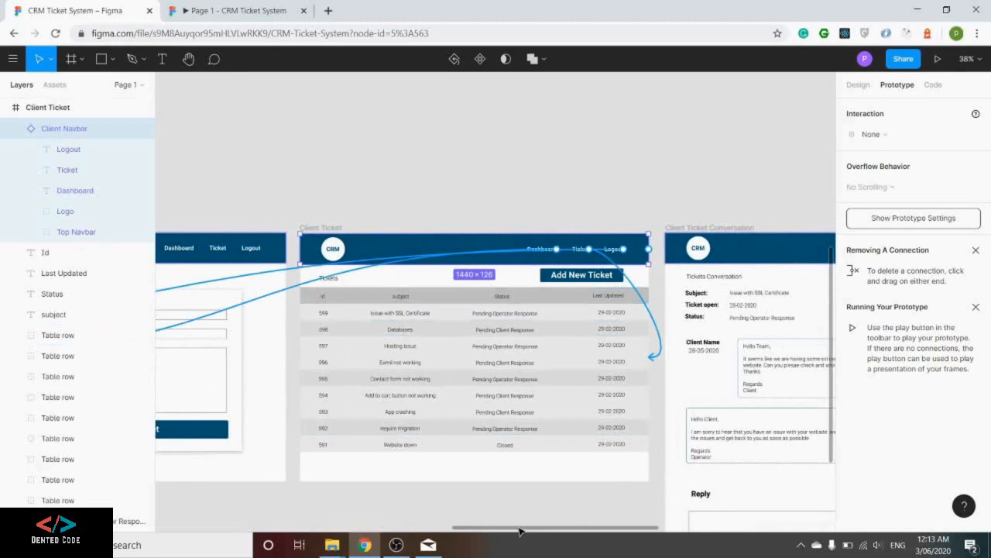
{"action": "left_click_drag", "start_coordinate": [518, 529], "coordinate": [611, 540]}
{"action": "left_click", "coordinate": [550, 251]}
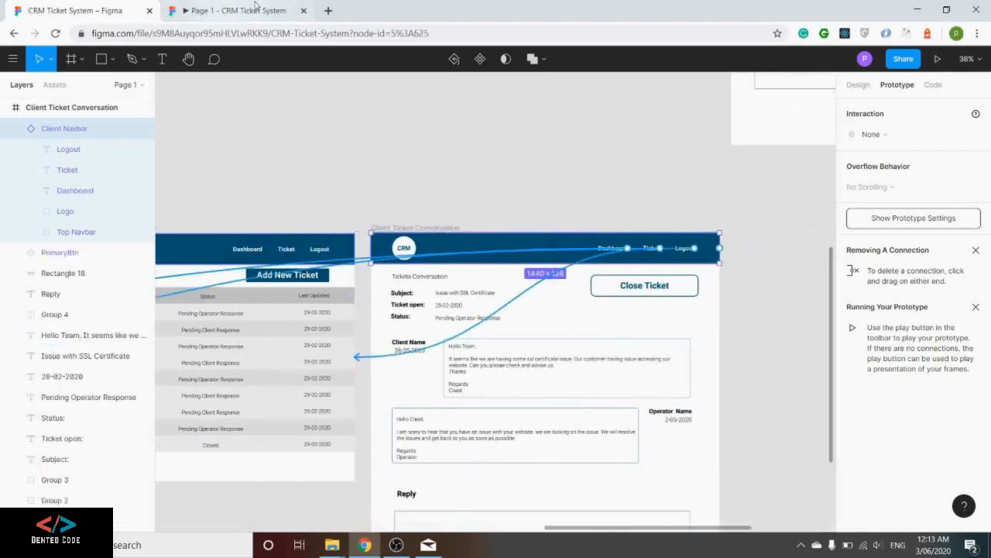
Test the client Tickets page's navbar links in the running prototype, following Dashboard and then Logout to the Client Login page
{"action": "left_click", "coordinate": [224, 11]}
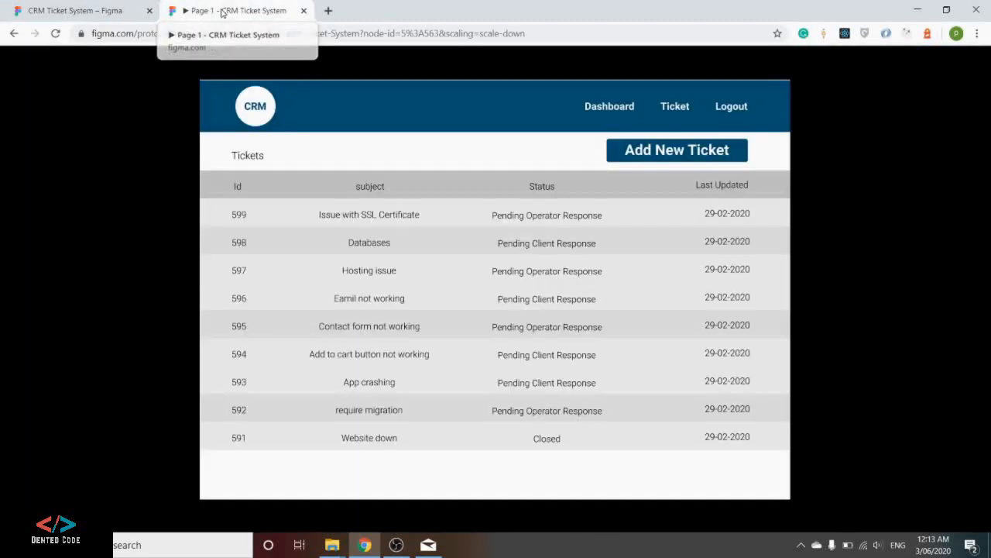
{"action": "left_click", "coordinate": [406, 111]}
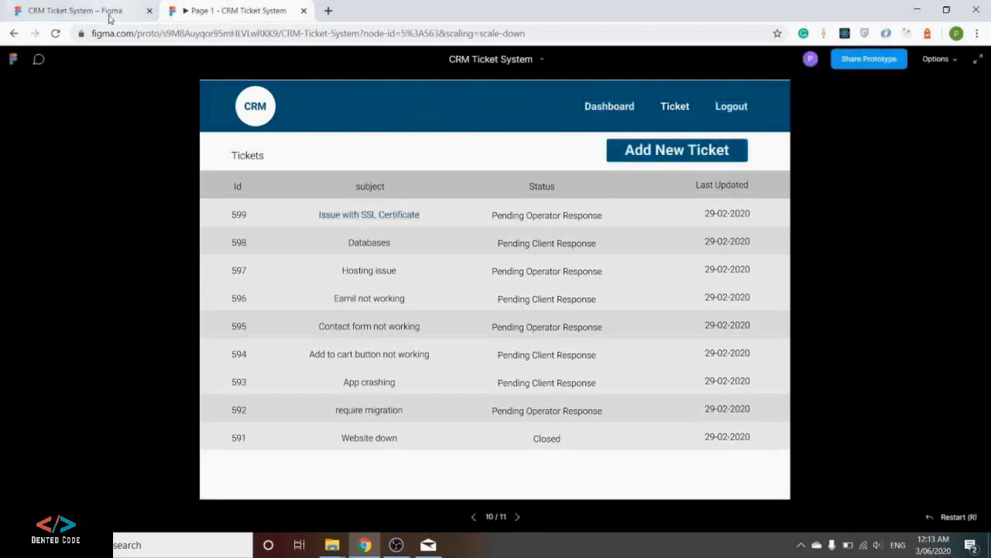
{"action": "left_click", "coordinate": [109, 12]}
{"action": "left_click", "coordinate": [255, 11]}
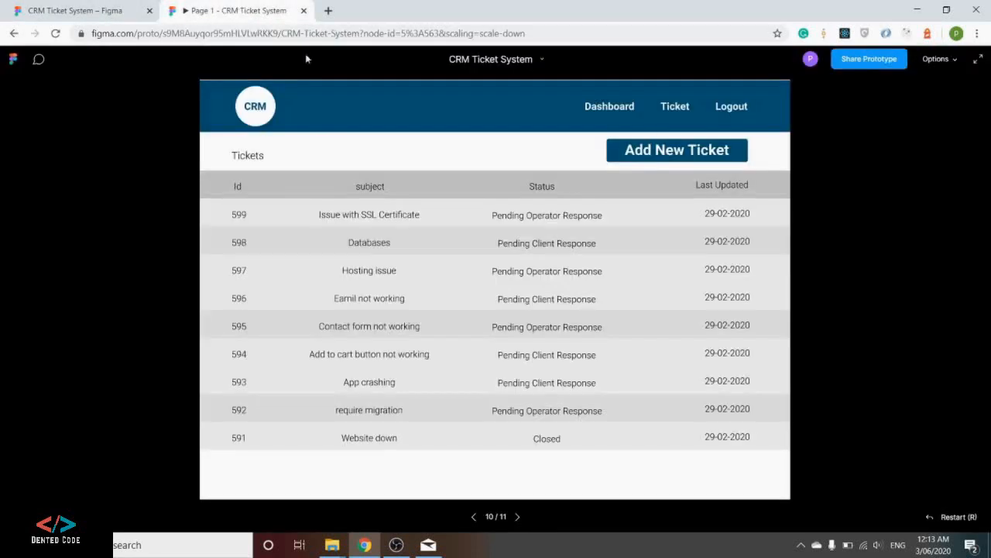
{"action": "left_click", "coordinate": [515, 119]}
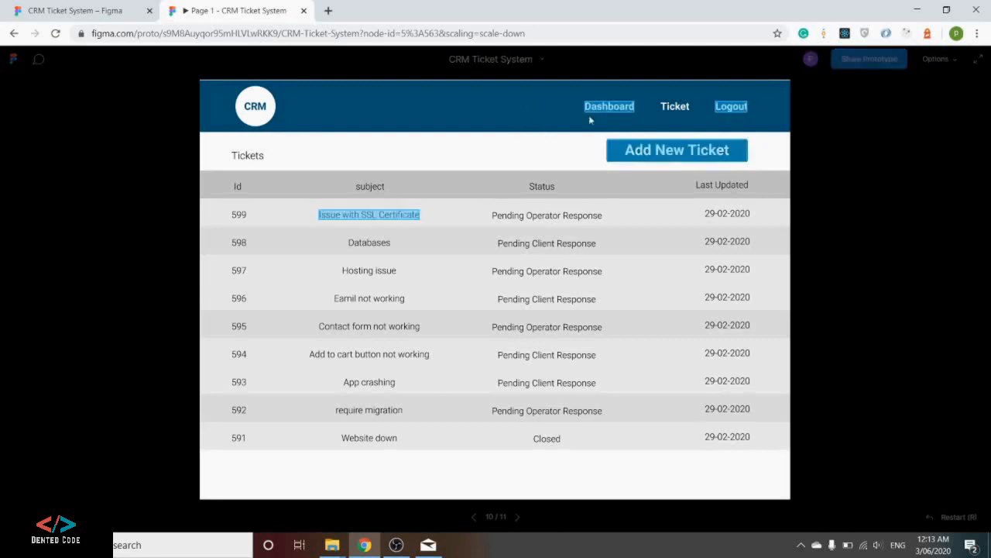
{"action": "left_click", "coordinate": [677, 113]}
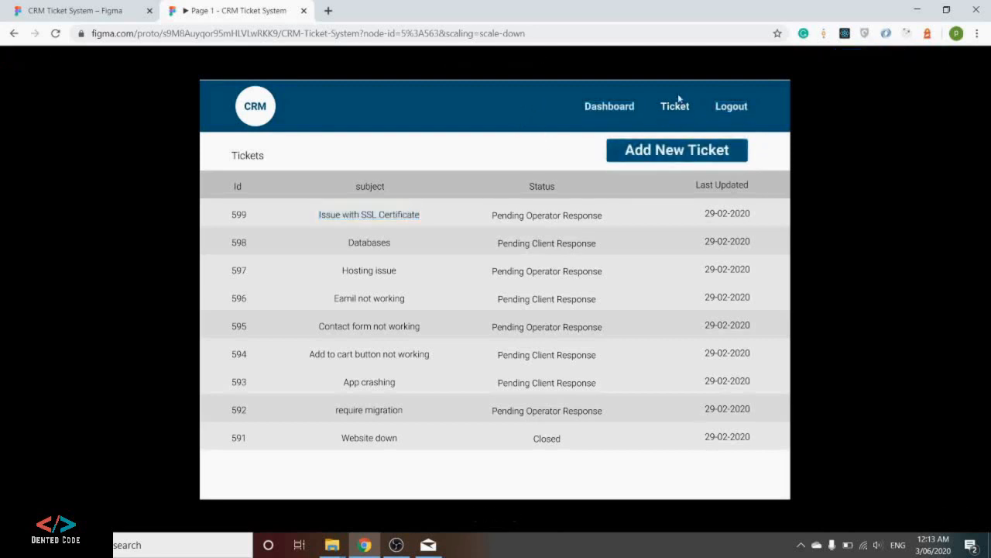
{"action": "left_click", "coordinate": [681, 111]}
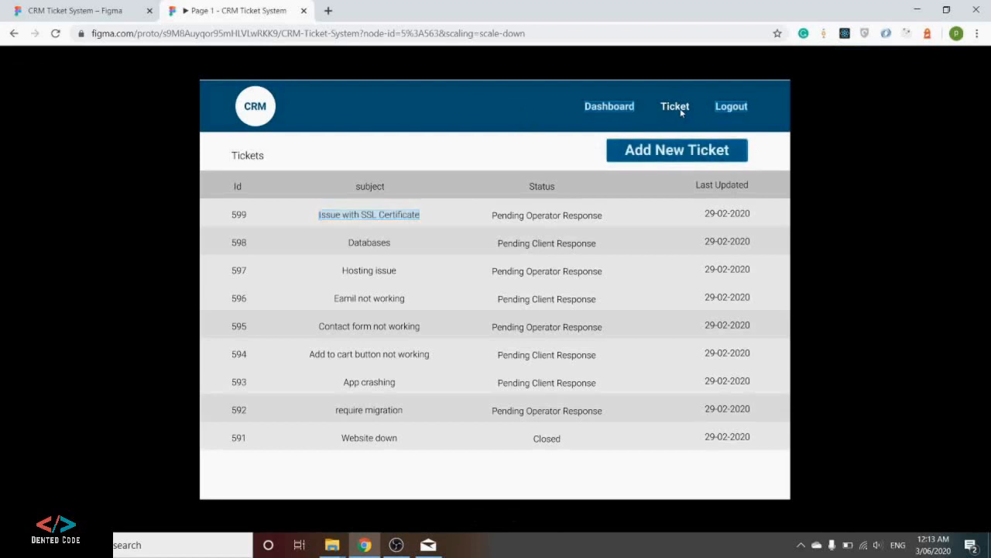
{"action": "left_click", "coordinate": [611, 112]}
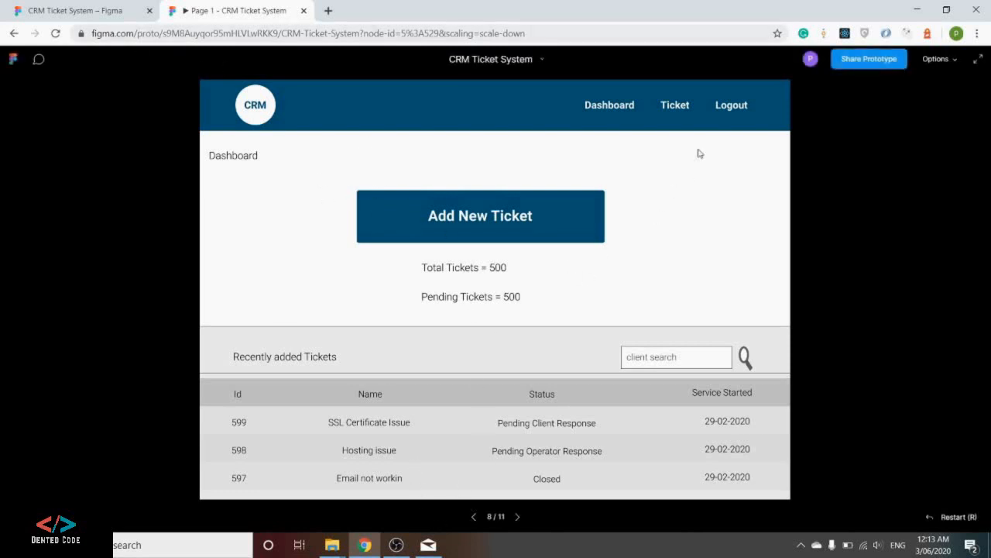
{"action": "left_click", "coordinate": [728, 108]}
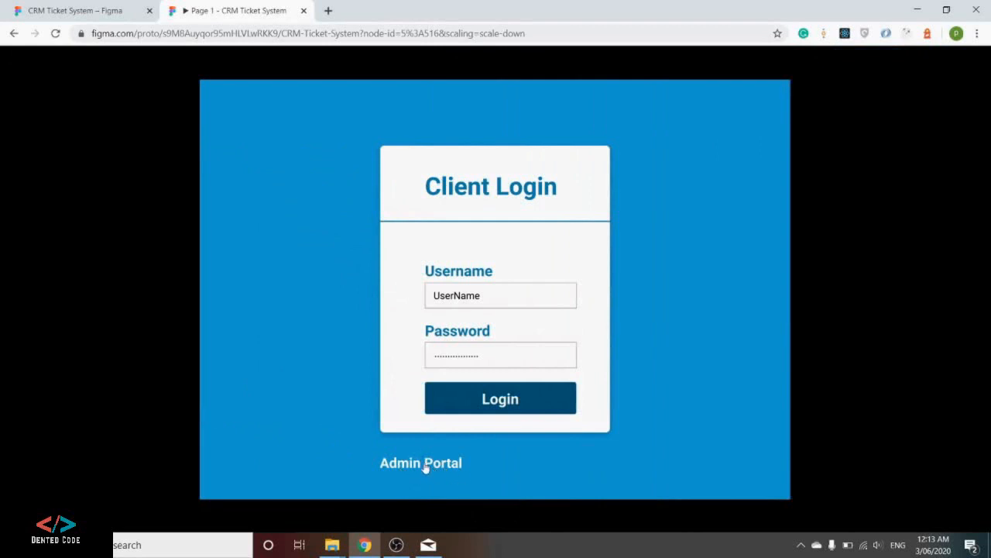
Enter the prototype's Admin Portal through the login and test the Client page, its Add New Client flow and the first client entry
{"action": "left_click", "coordinate": [425, 467]}
{"action": "left_click", "coordinate": [486, 413]}
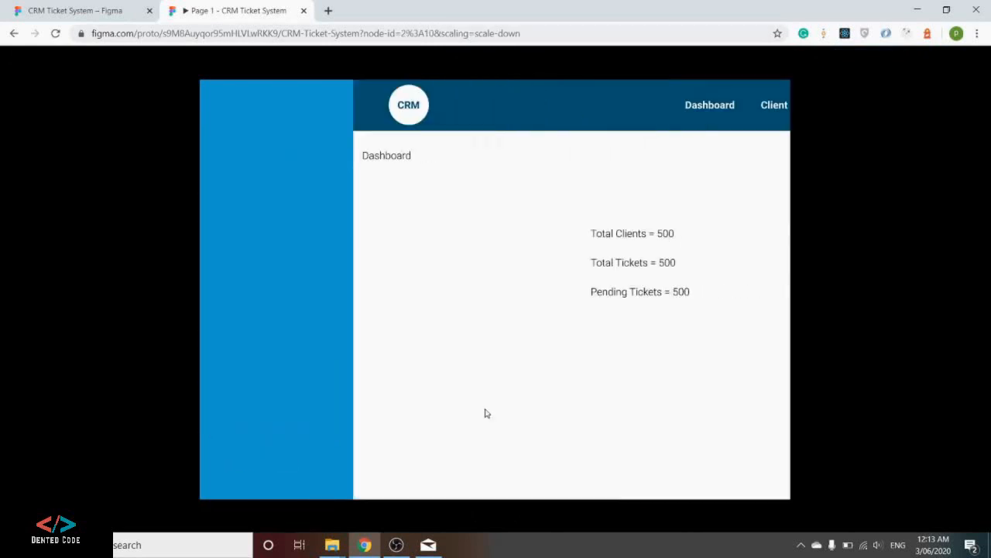
{"action": "left_click", "coordinate": [623, 108]}
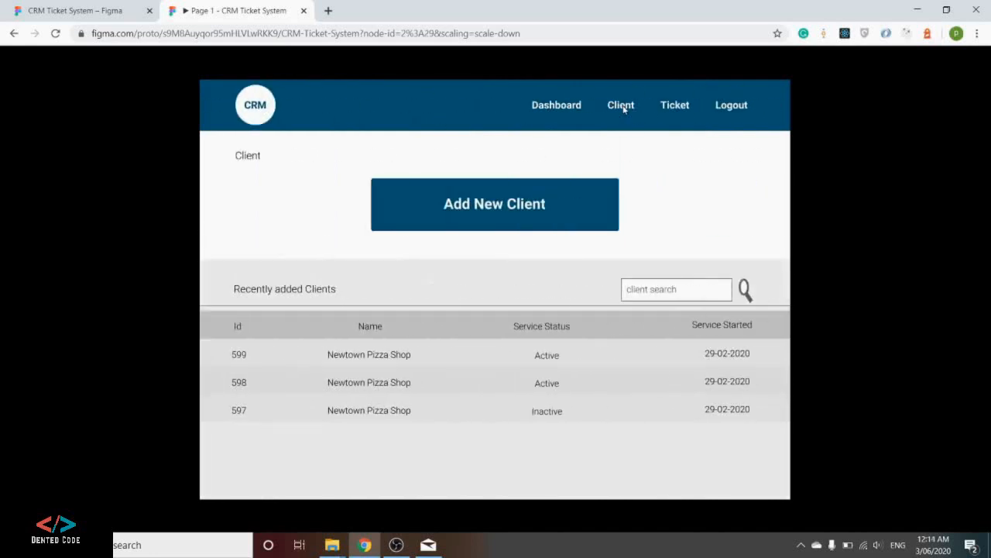
{"action": "left_click", "coordinate": [497, 209]}
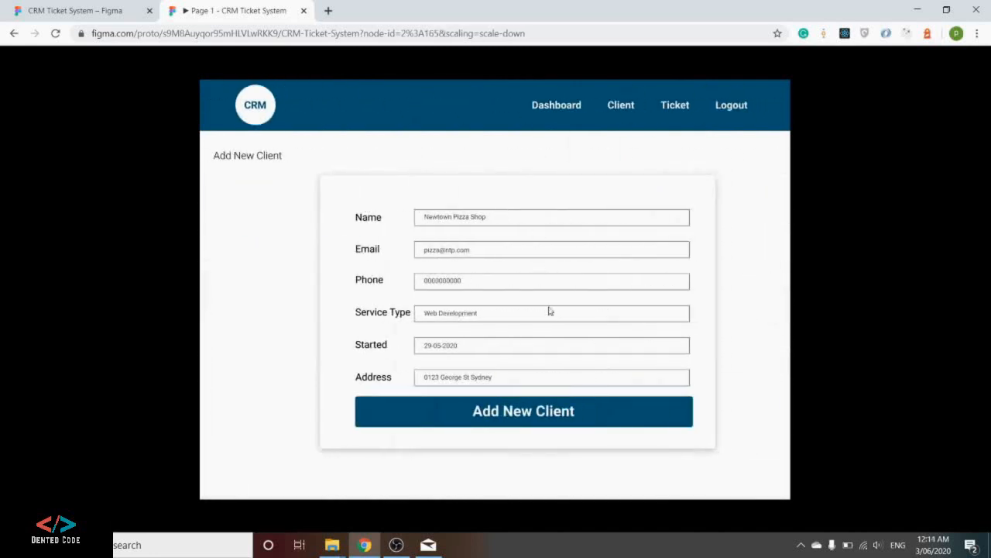
{"action": "left_click", "coordinate": [496, 420]}
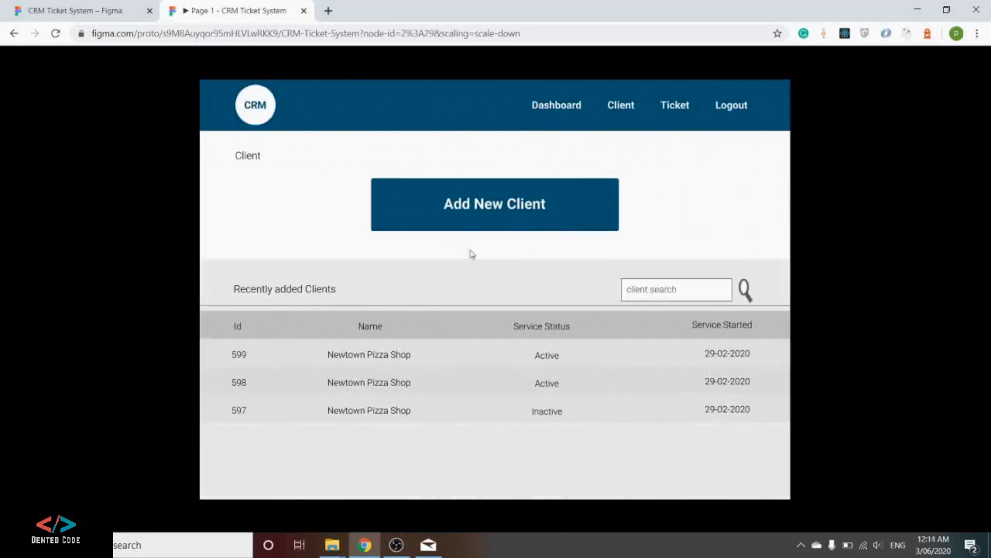
{"action": "left_click", "coordinate": [343, 355]}
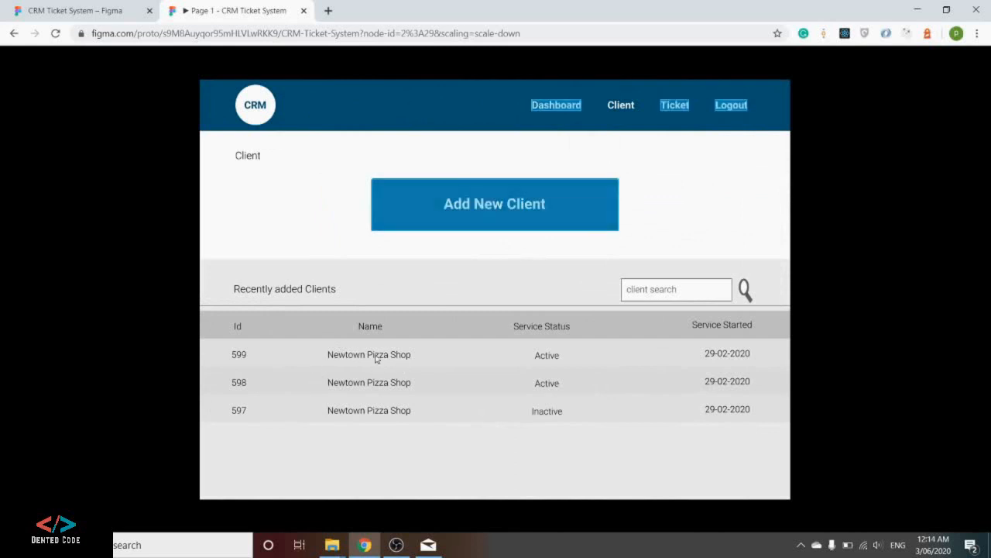
Test the admin ticket flow by submitting the "Issue with SSL Certificate" conversation, then log out and switch to the Client Portal
{"action": "left_click", "coordinate": [672, 109]}
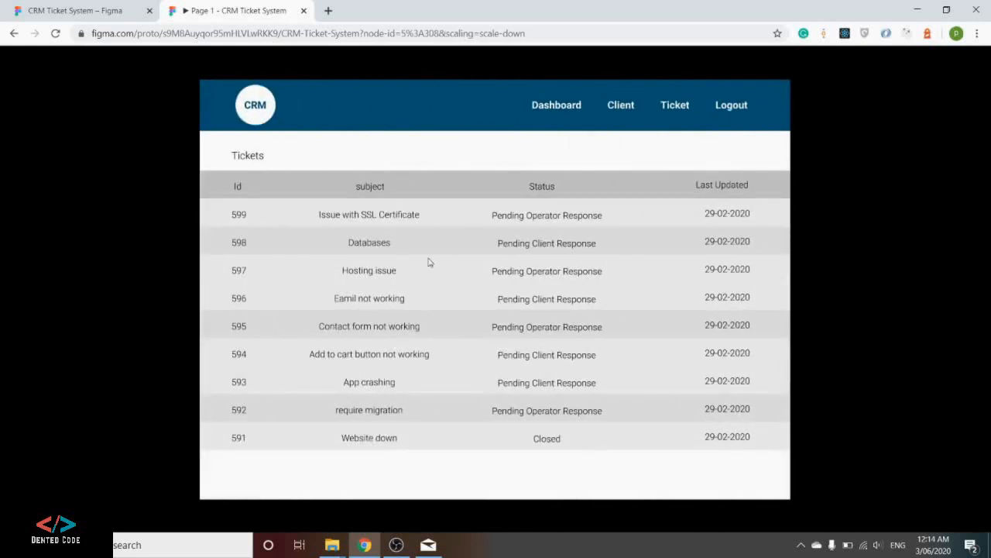
{"action": "left_click", "coordinate": [356, 217]}
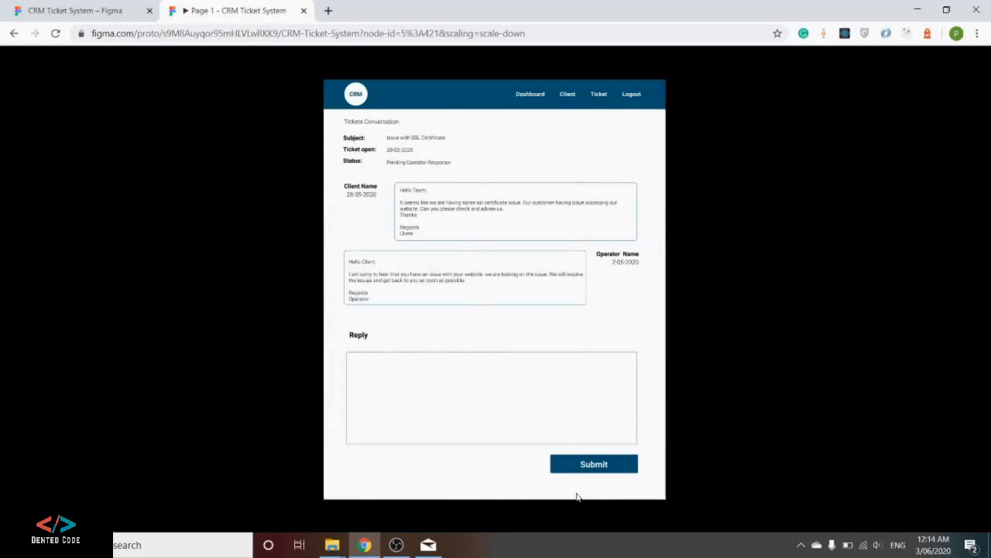
{"action": "left_click", "coordinate": [618, 470]}
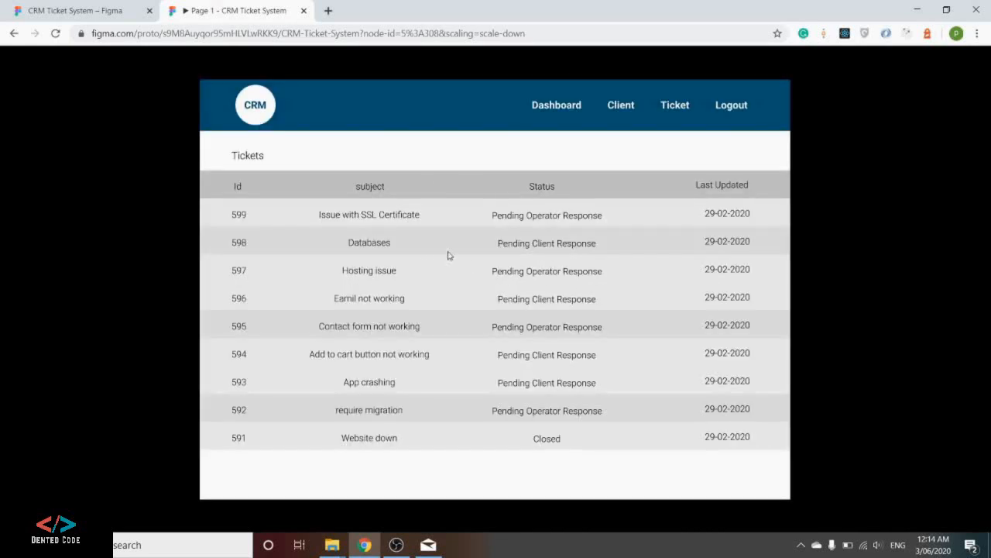
{"action": "left_click", "coordinate": [732, 107]}
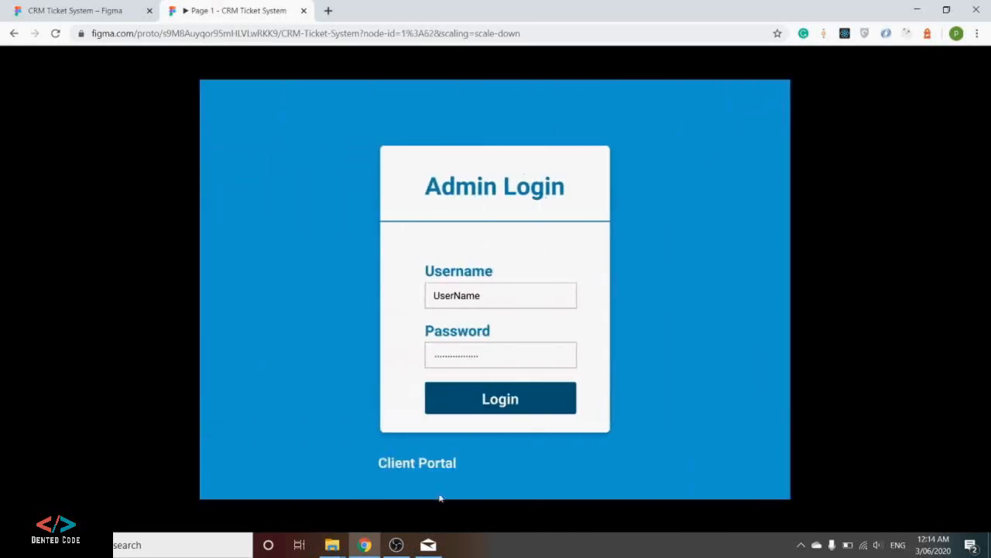
{"action": "left_click", "coordinate": [416, 464]}
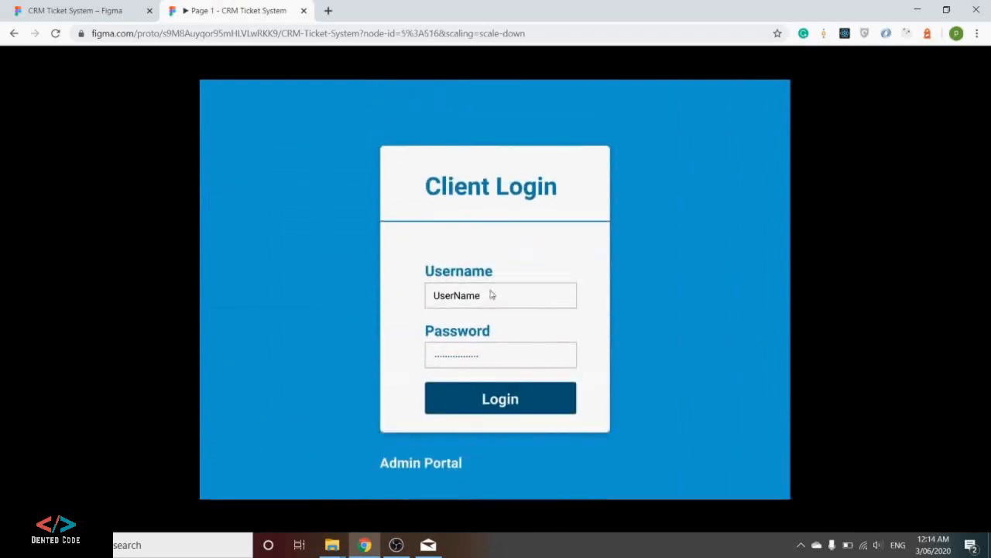